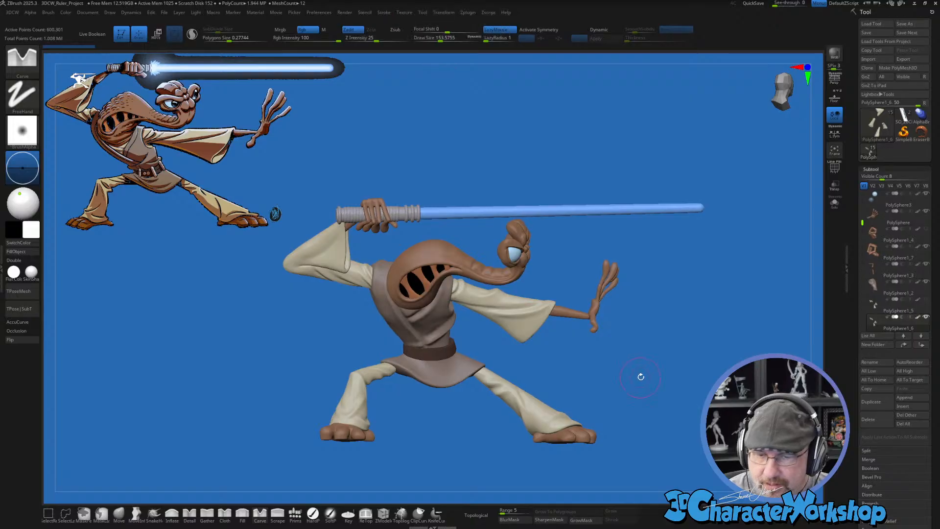
Step: Make the brown tunic the active subtool and reduce the draw size to about 104 for work at its neckline
drag(638, 377, 622, 387)
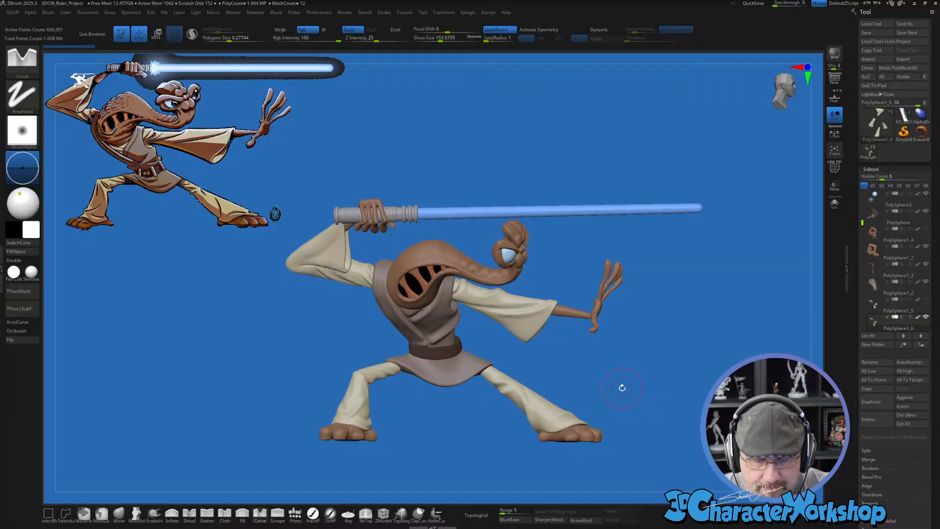
right_drag(459, 384, 475, 303)
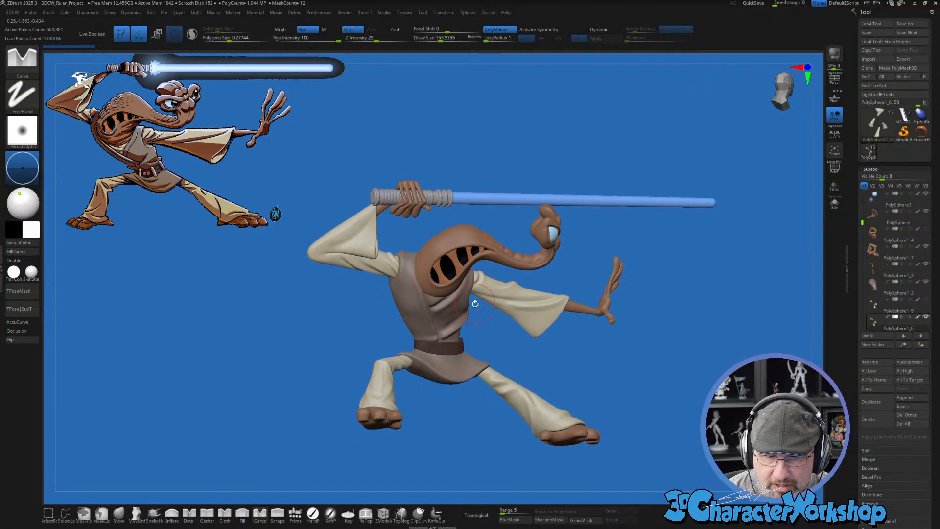
alt+click(421, 315)
right_drag(422, 315, 507, 348)
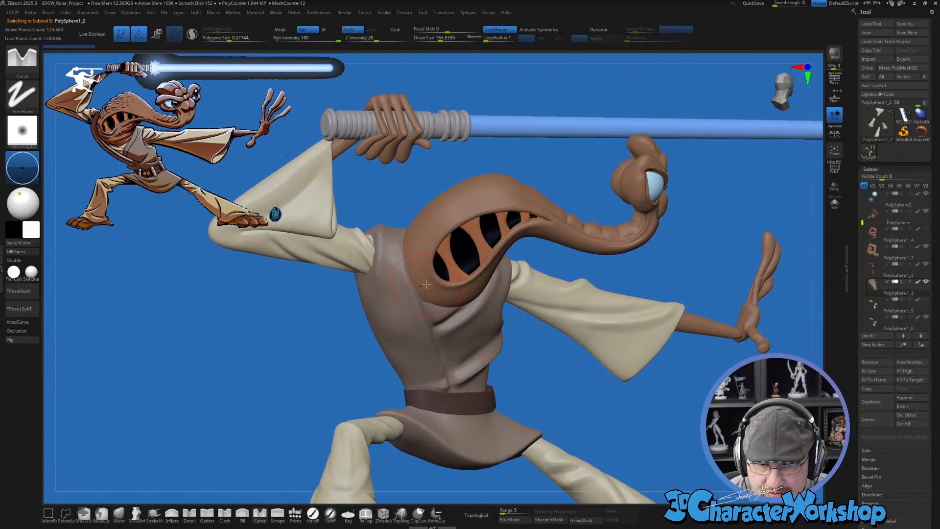
alt+right_drag(481, 318, 478, 357)
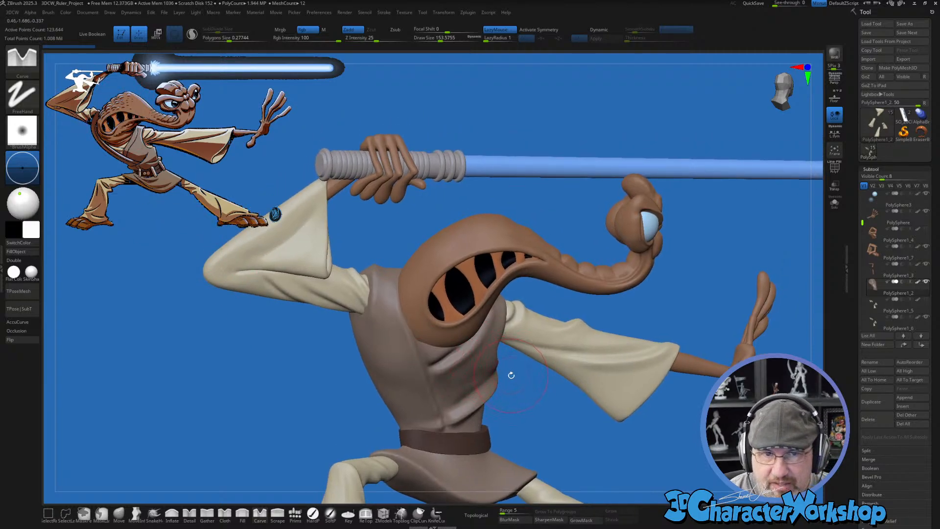
alt+right_drag(503, 383, 510, 368)
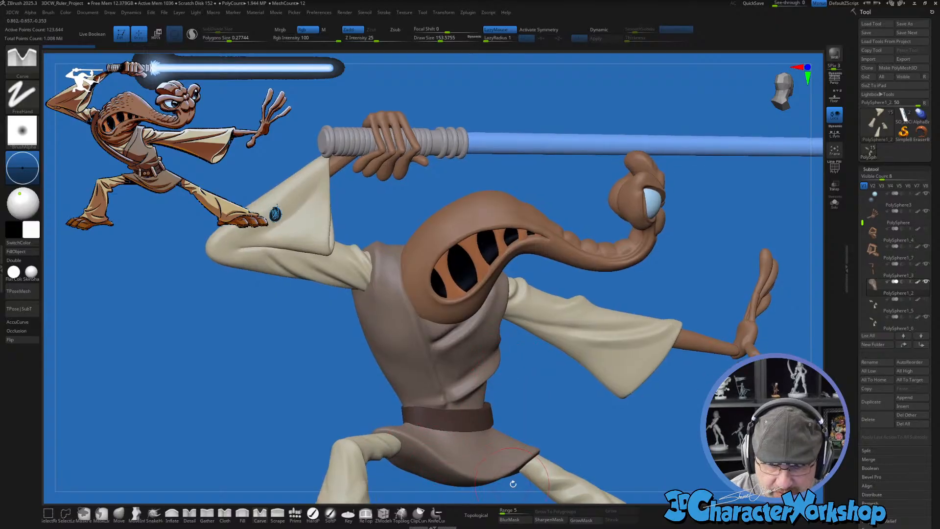
right_drag(489, 463, 483, 360)
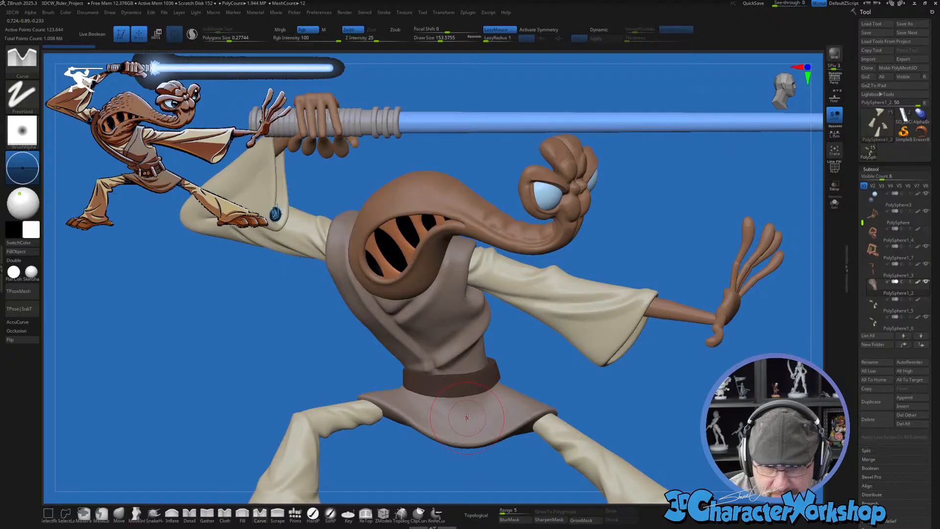
mouse_move(438, 328)
ctrl+right_down()
mouse_move(416, 343)
mouse_move(383, 339)
ctrl+right_up()
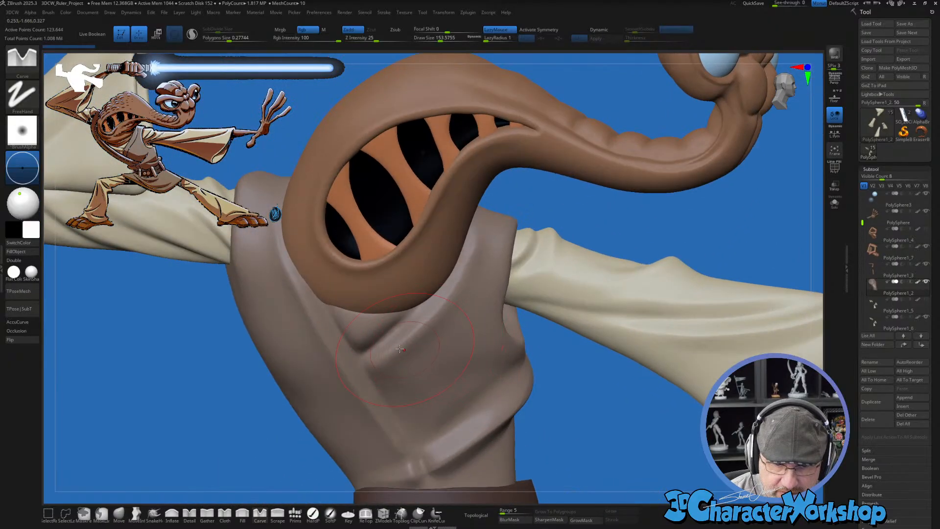
key(s)
drag(382, 339, 377, 339)
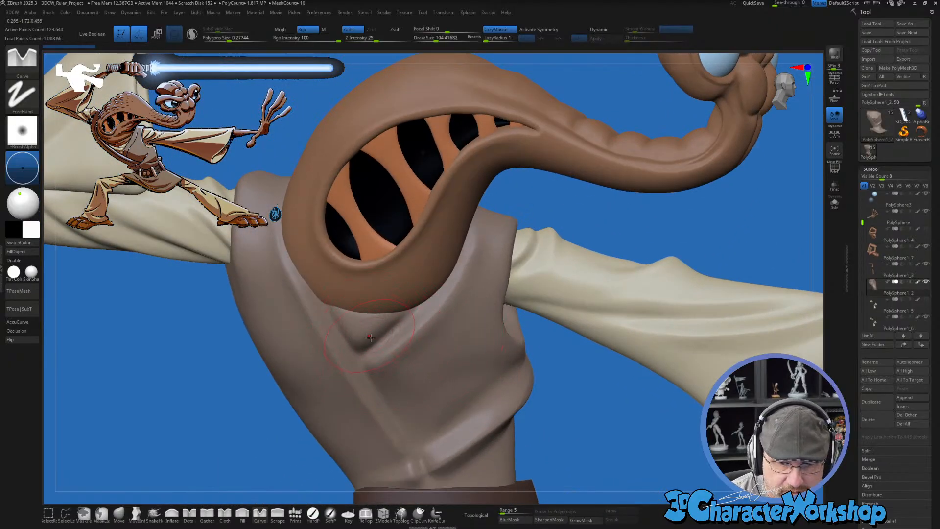
right_drag(357, 430, 392, 415)
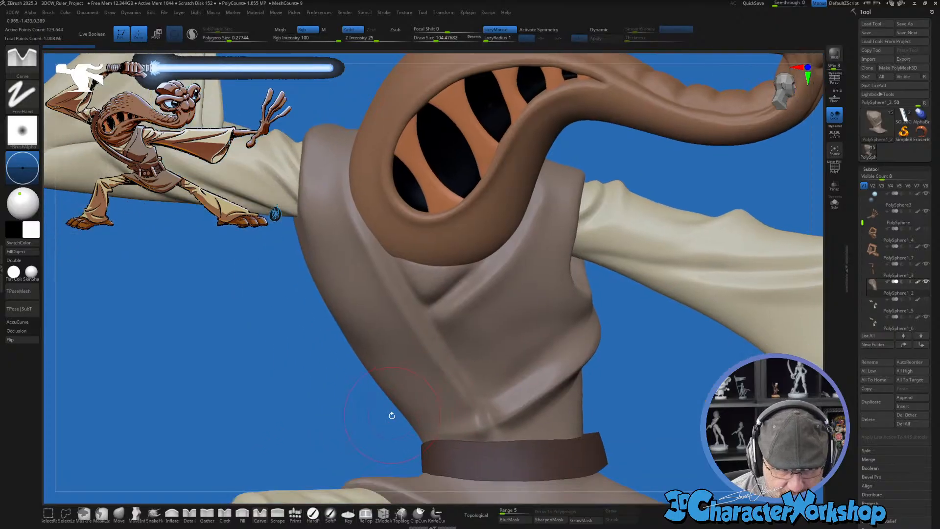
Step: Insert a sphere at the tunic's neckline with the Prims brush, using the cream colour sampled from the sleeve
click(295, 512)
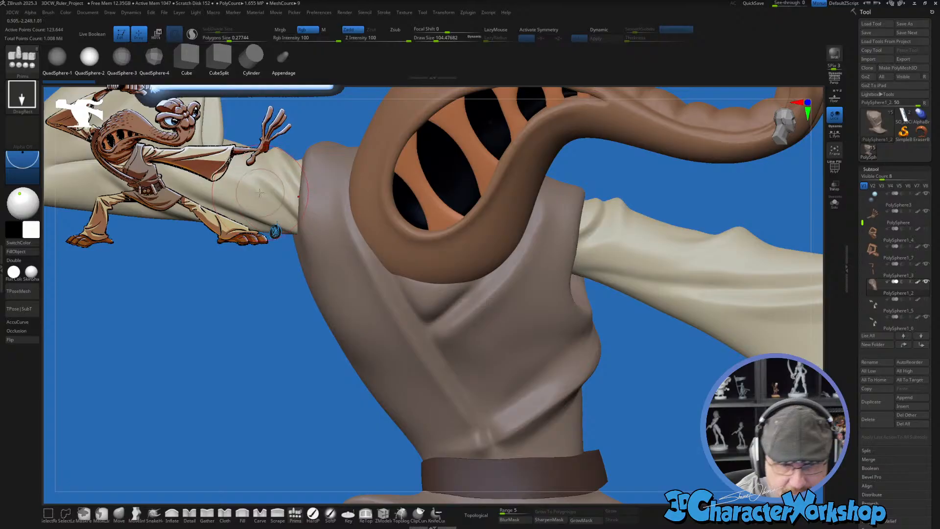
key(c)
right_drag(421, 302, 441, 345)
right_drag(494, 368, 496, 390)
alt+click(495, 390)
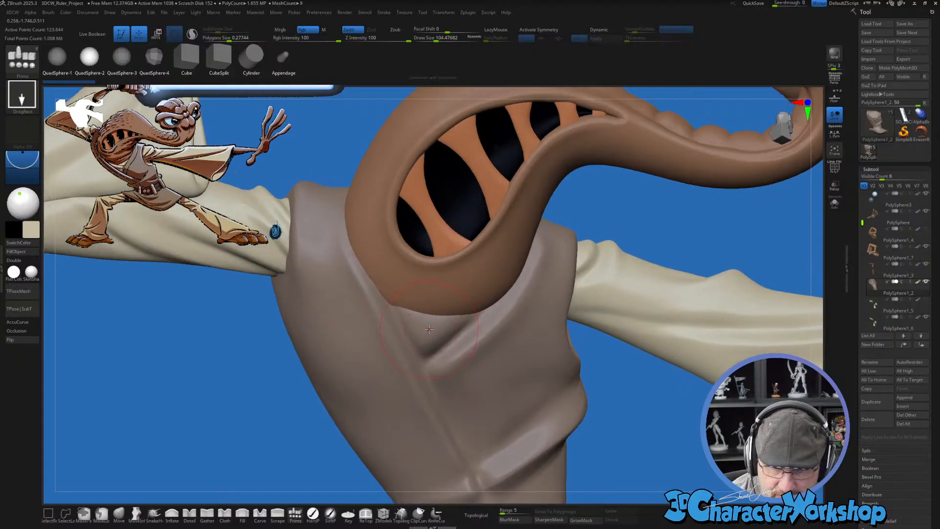
drag(431, 329, 432, 380)
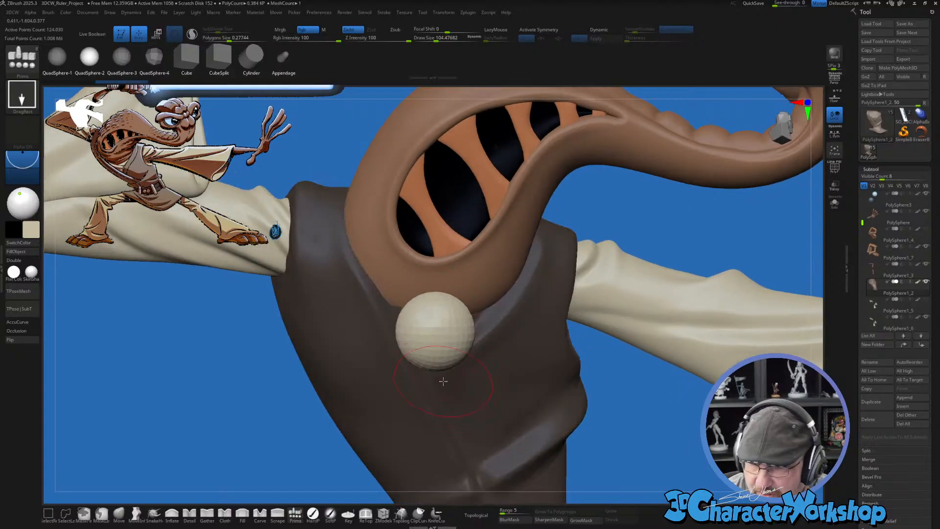
Step: Split the inserted sphere from the tunic into its own subtool and make it the active one
key(space)
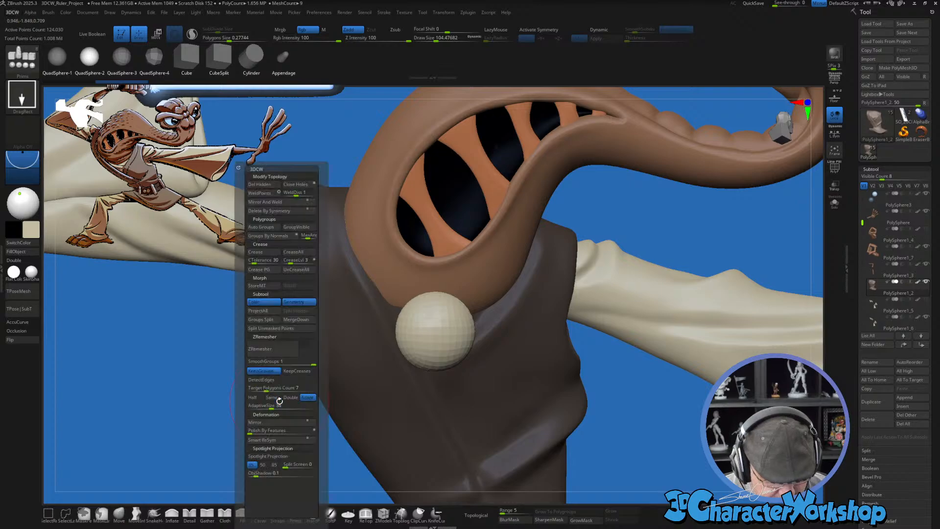
click(264, 311)
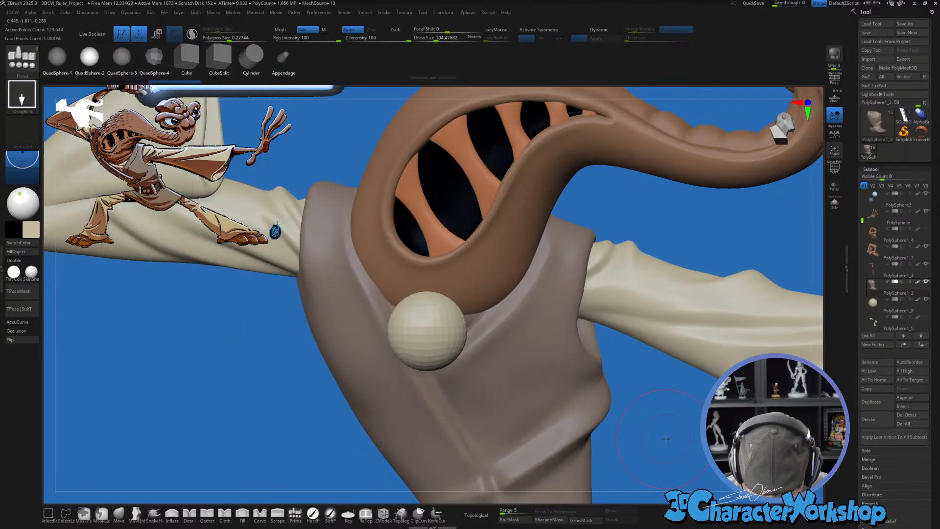
key(Down)
Step: Move the sphere back into the tunic's V-shaped neck opening just below the gill area
drag(662, 440, 399, 468)
key(shift)
drag(334, 437, 335, 452)
key(w)
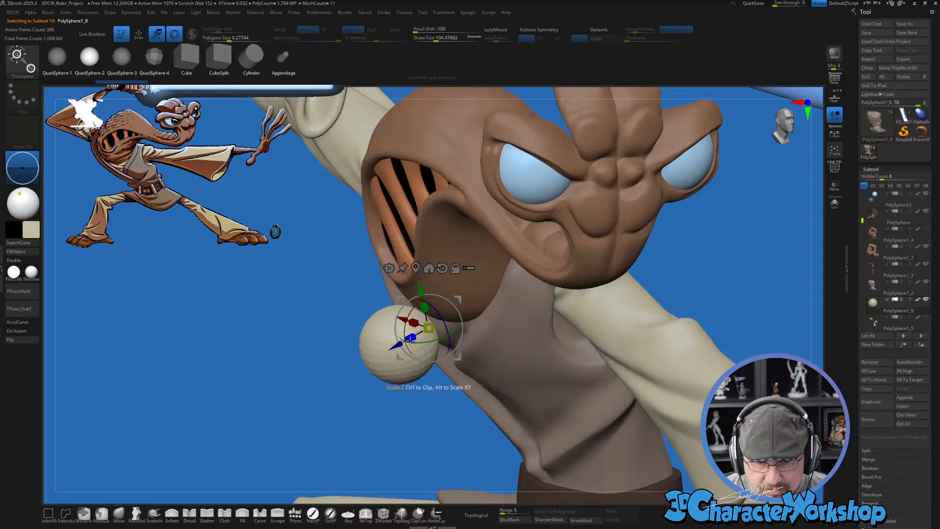
drag(404, 347, 430, 333)
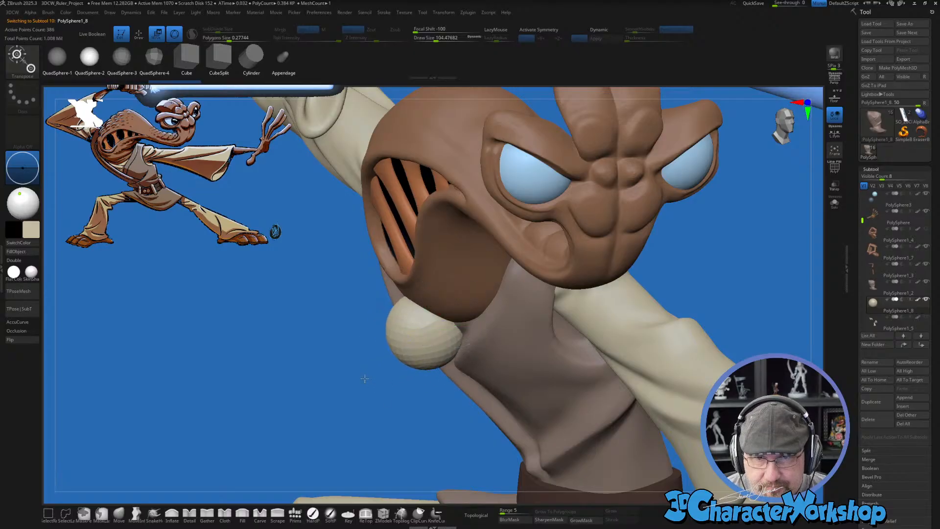
drag(363, 378, 390, 354)
drag(447, 327, 458, 305)
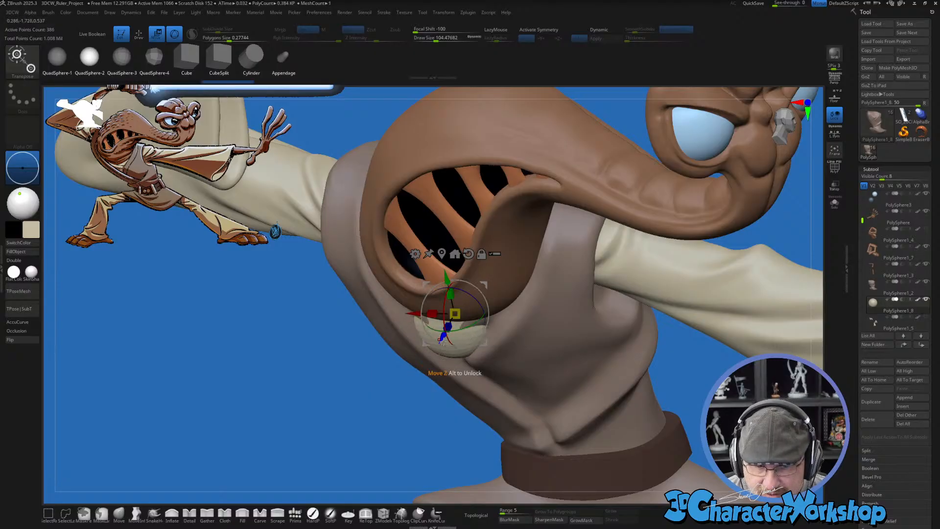
drag(443, 337, 438, 344)
drag(380, 374, 385, 350)
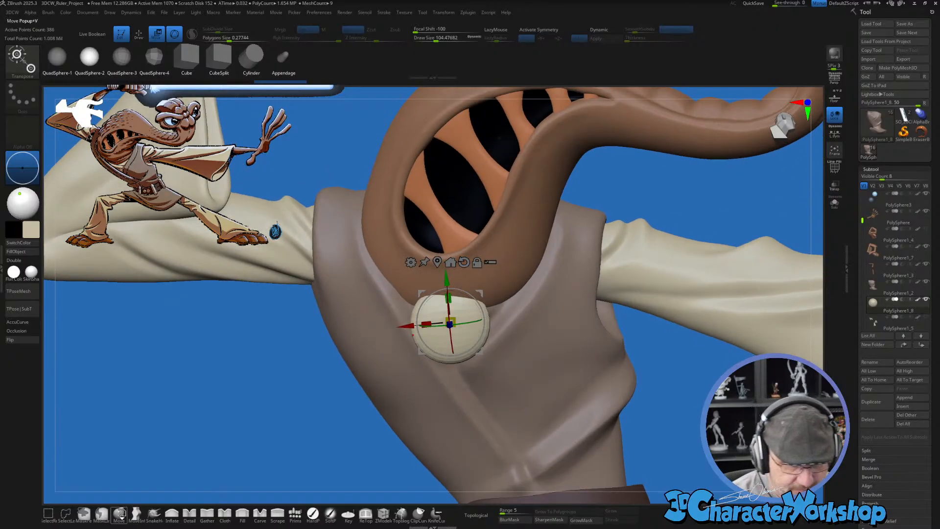
Step: Shape the sphere into a V-shaped undershirt piece filling the neckline, using the Move brush at a draw size of about 197
click(119, 513)
mouse_move(487, 288)
right_down()
mouse_move(476, 333)
mouse_move(487, 324)
mouse_move(401, 320)
right_up()
mouse_move(482, 344)
right_down()
mouse_move(425, 397)
mouse_move(470, 357)
right_up()
key(s)
drag(475, 336, 482, 337)
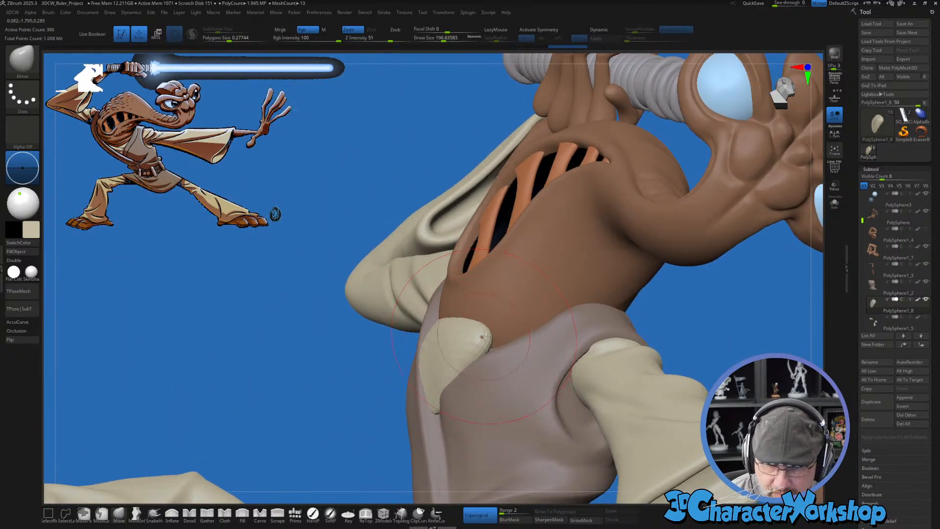
mouse_move(498, 347)
right_down()
mouse_move(448, 327)
mouse_move(414, 371)
right_up()
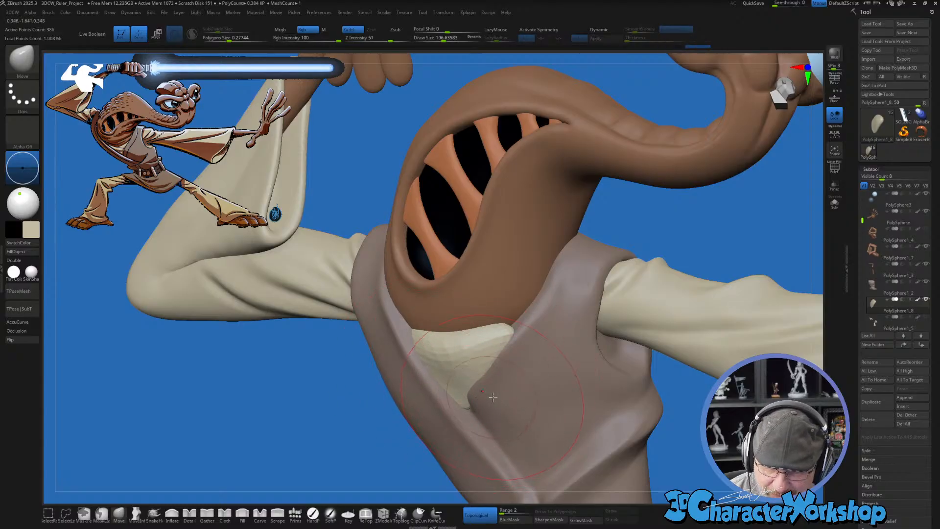
right_drag(485, 415, 528, 333)
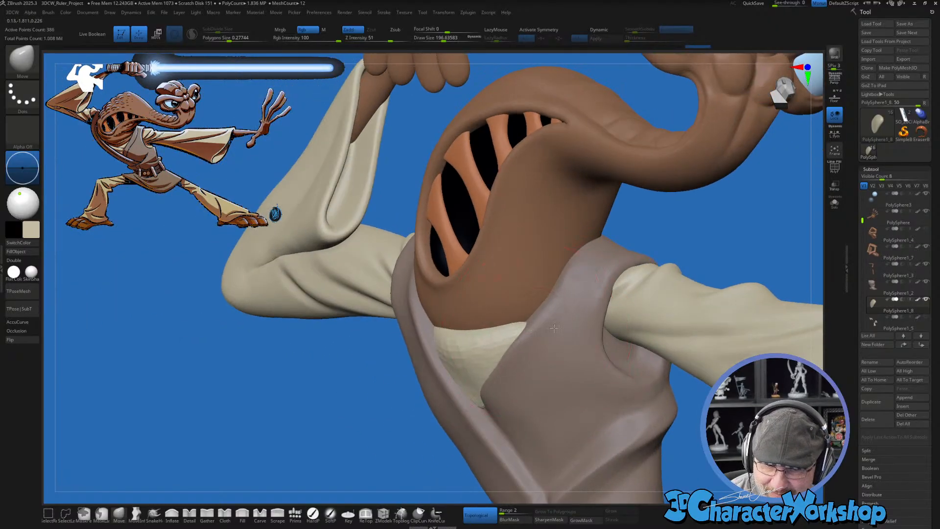
right_drag(480, 354, 502, 353)
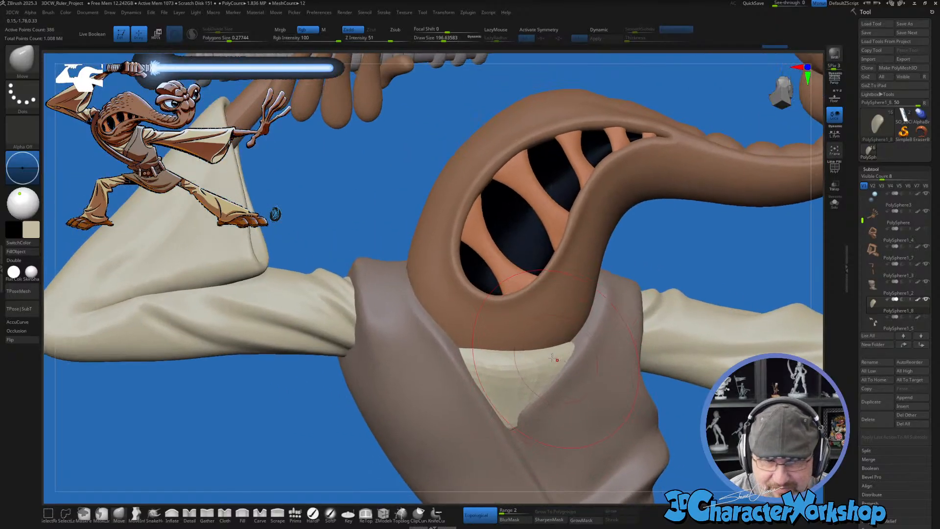
Step: Smooth the undershirt piece's surface and edges, and turn on the wireframe display
key(shift)
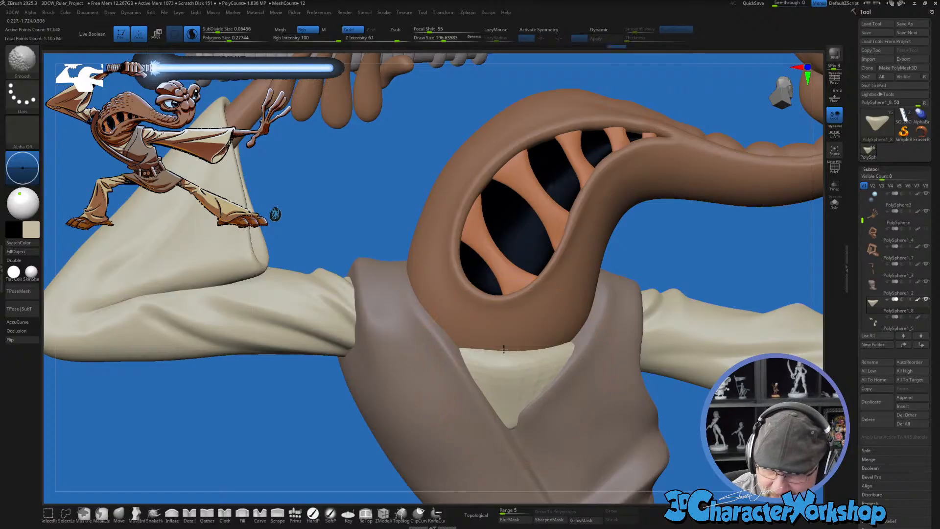
mouse_move(518, 399)
right_down()
mouse_move(542, 407)
mouse_move(495, 441)
mouse_move(531, 412)
right_up()
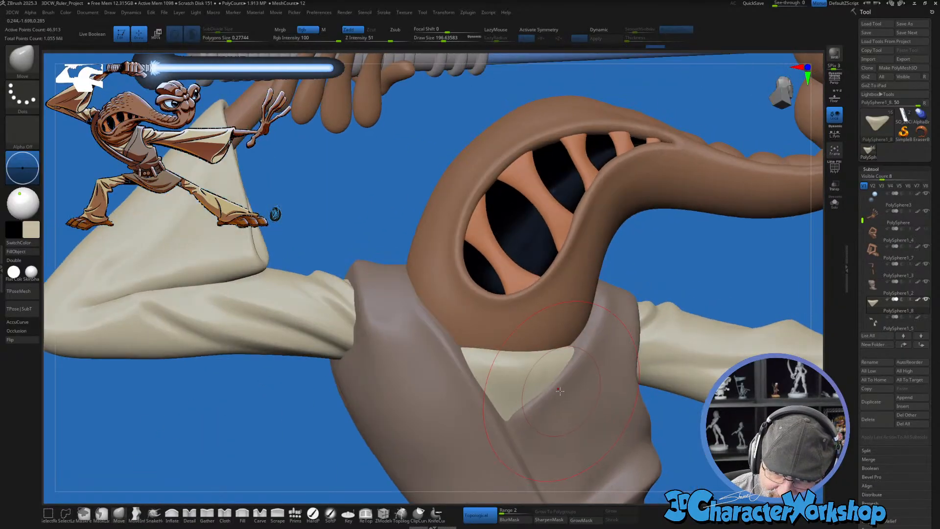
key(shift)
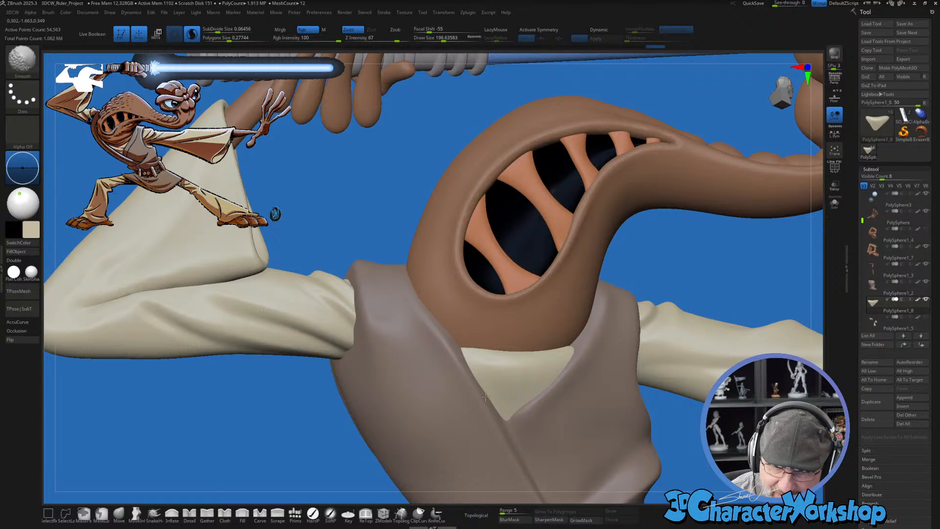
key(shift+f)
key(shift+f)
mouse_move(542, 395)
right_down()
mouse_move(536, 424)
mouse_move(541, 390)
right_up()
key(shift)
key(shift+f)
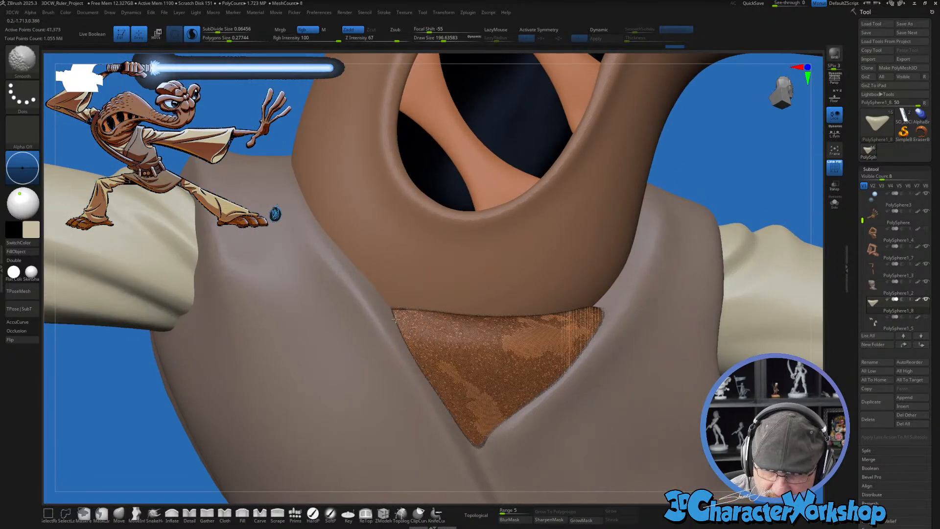
mouse_move(563, 345)
right_down()
mouse_move(539, 376)
mouse_move(533, 363)
right_up()
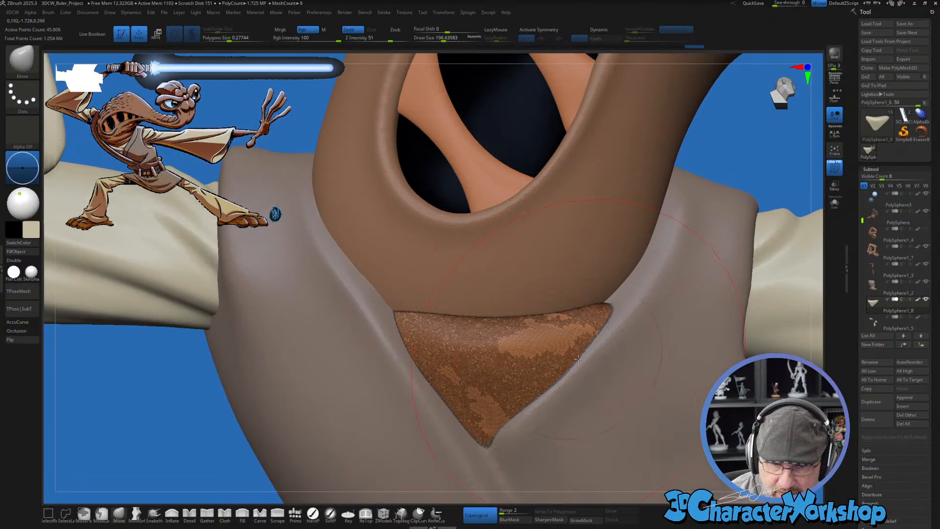
Step: Pull one upper corner of the undershirt up along the collar and the other inward with the Move brush at about 116, and smooth its top edge
key(])
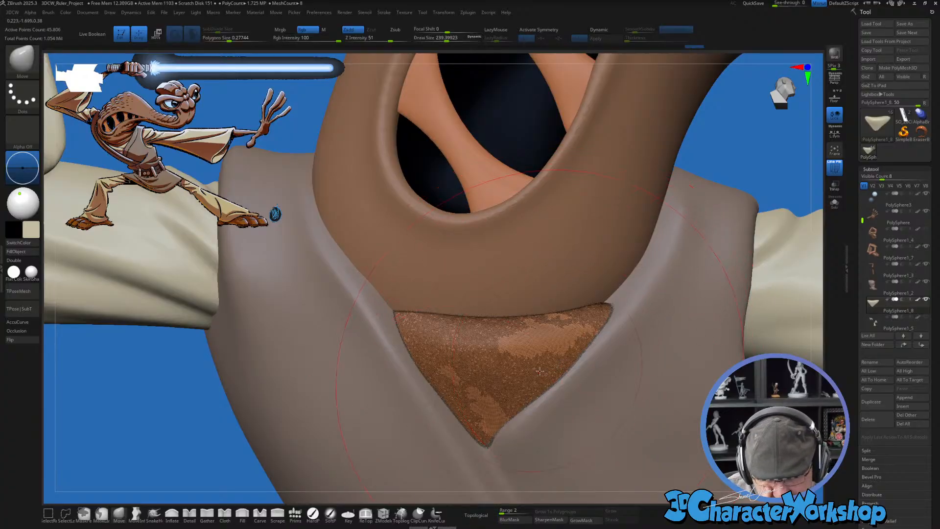
mouse_move(532, 369)
ctrl+right_down()
mouse_move(533, 380)
mouse_move(557, 357)
ctrl+right_up()
key(s)
drag(557, 357, 544, 359)
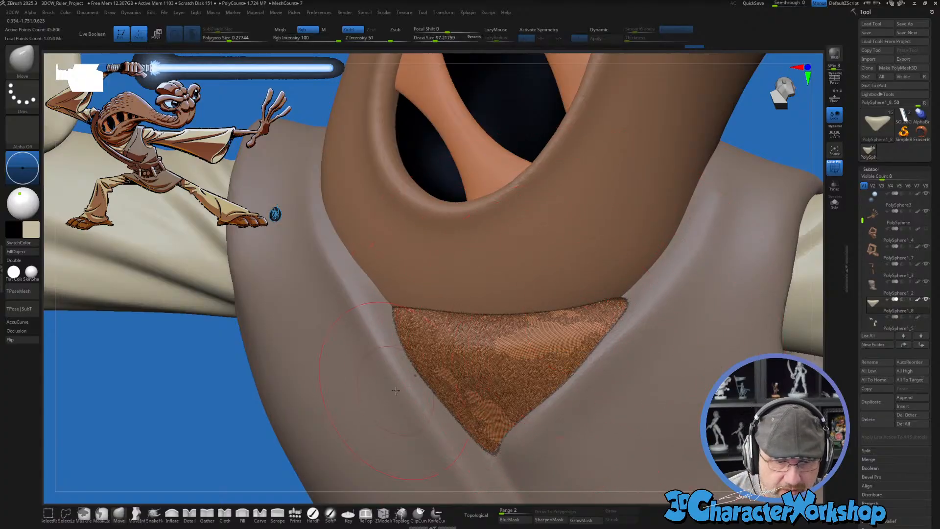
right_drag(202, 397, 275, 382)
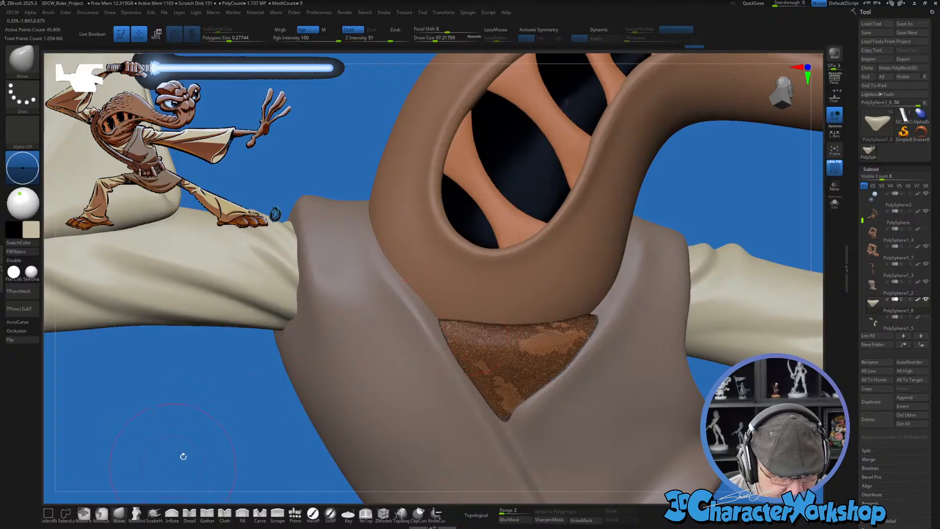
key(s)
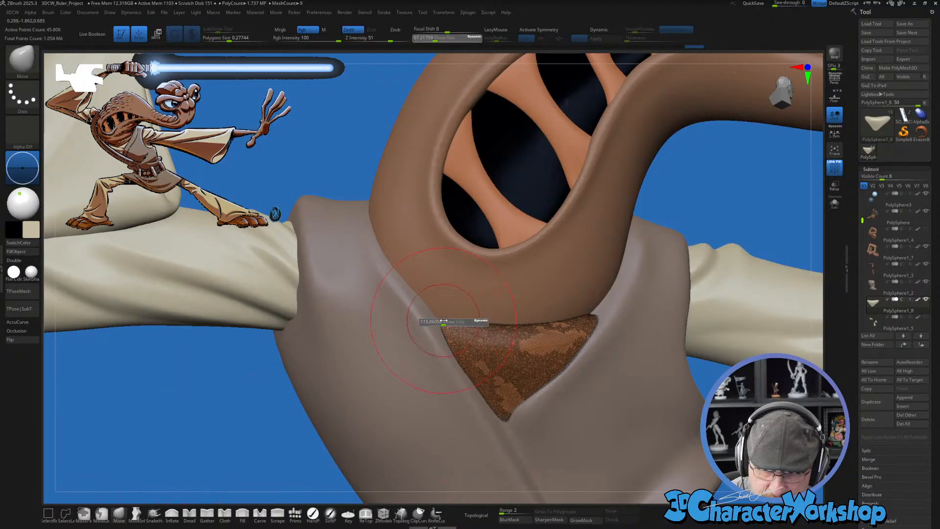
drag(442, 323, 445, 323)
drag(445, 323, 412, 287)
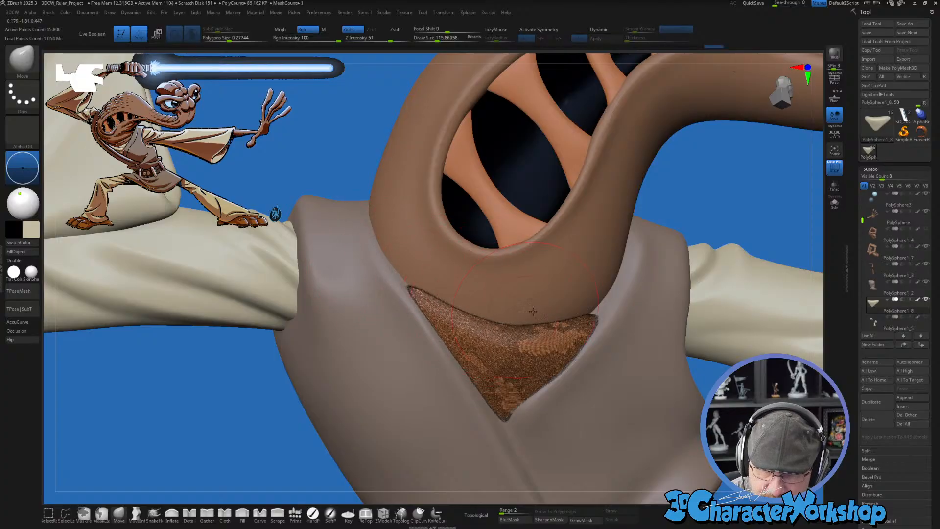
drag(590, 321, 563, 343)
shift+drag(489, 343, 552, 329)
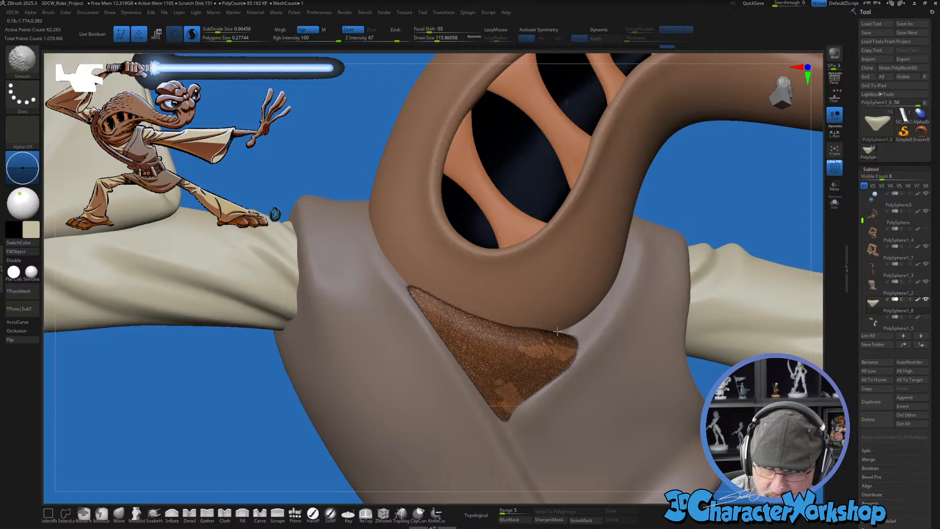
right_drag(553, 329, 547, 328)
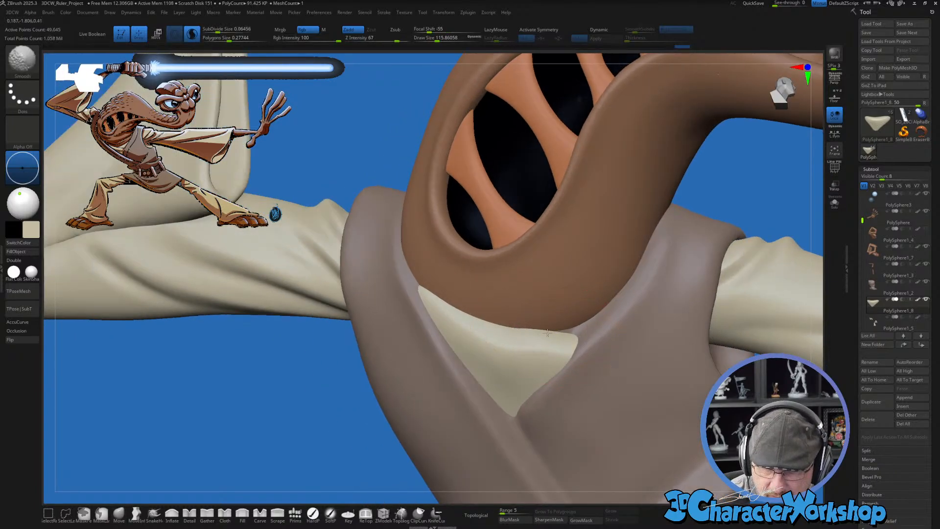
Step: Crisp up the undershirt piece's edges with the Gather brush at a draw size of about 62, and smooth its surface
click(207, 513)
key(s)
drag(495, 350, 499, 353)
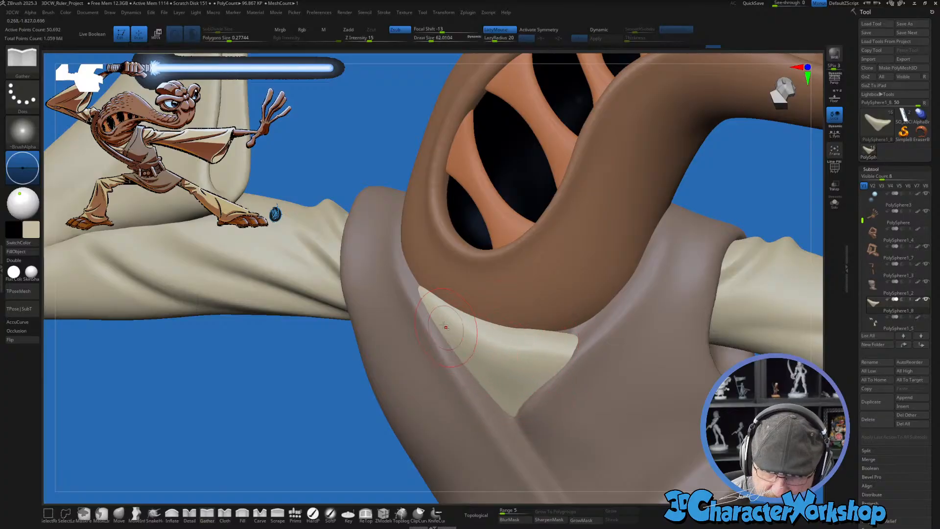
right_drag(588, 347, 522, 393)
key(shift)
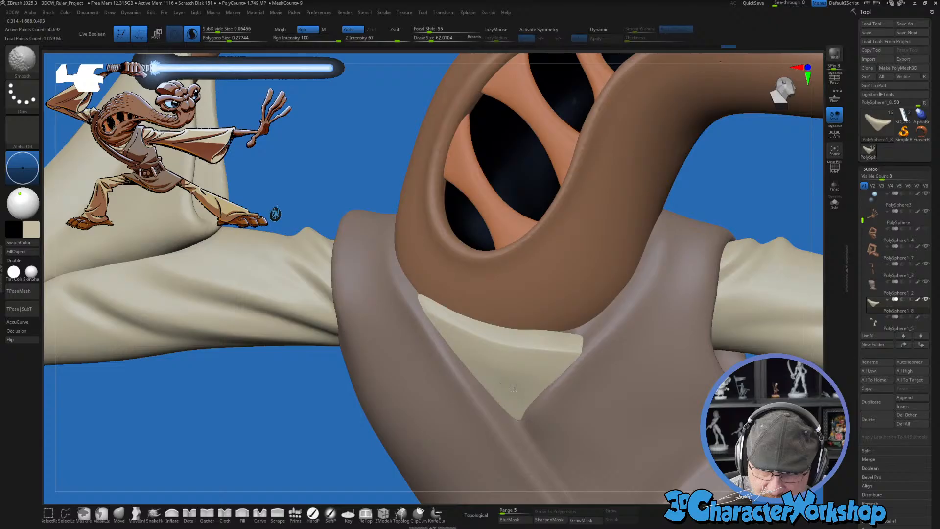
shift+drag(524, 417, 542, 320)
Step: Duplicate the undershirt piece within its subtool and position the copy as a second layer rising toward the opposite collar
right_drag(568, 315, 582, 379)
key(w)
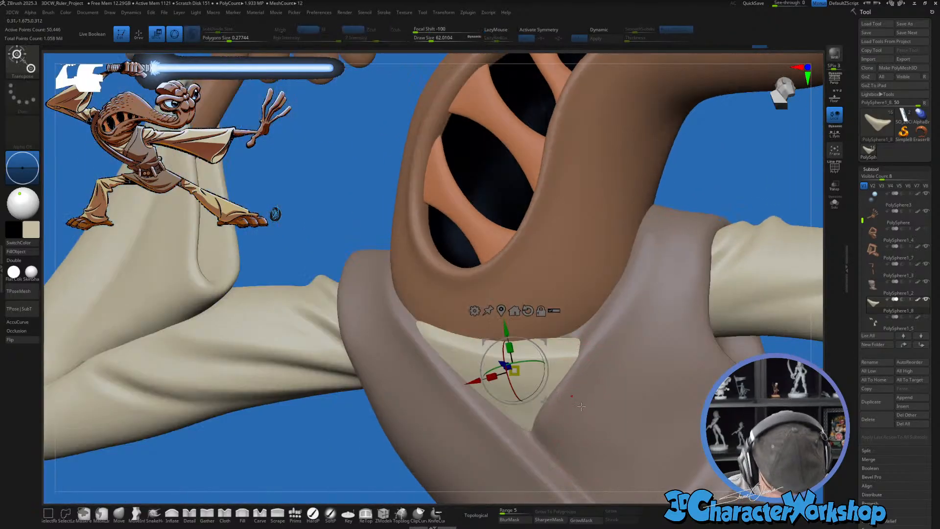
ctrl+drag(552, 343, 591, 325)
key(q)
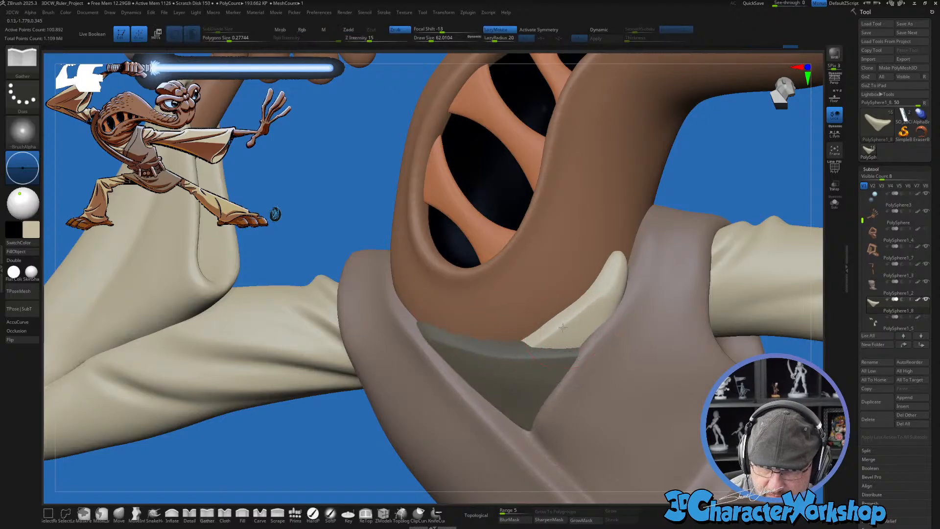
key(w)
drag(586, 322, 567, 325)
mouse_move(567, 325)
right_down()
mouse_move(607, 339)
mouse_move(578, 387)
right_up()
Step: Tuck the duplicated layer's protruding end behind the first and fit it along the collar, using the Move brush at about 116
click(119, 512)
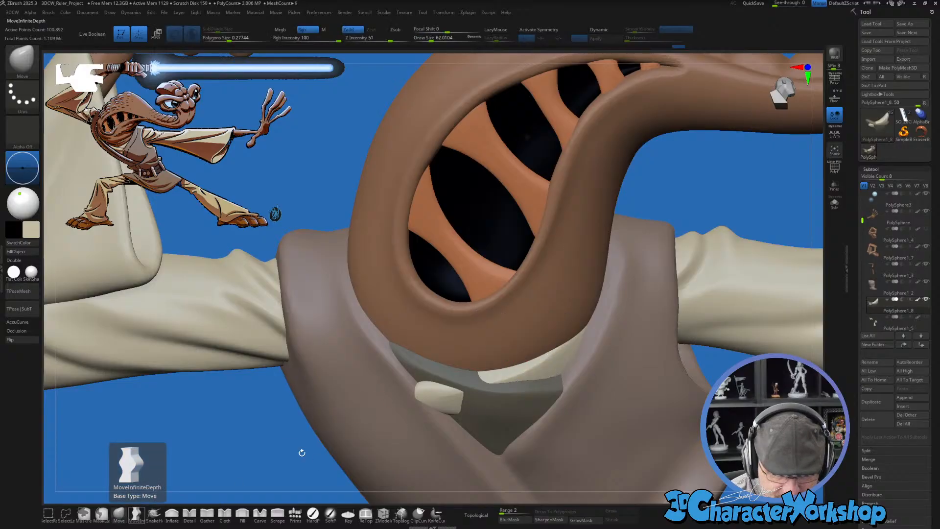
key(s)
drag(476, 399, 480, 397)
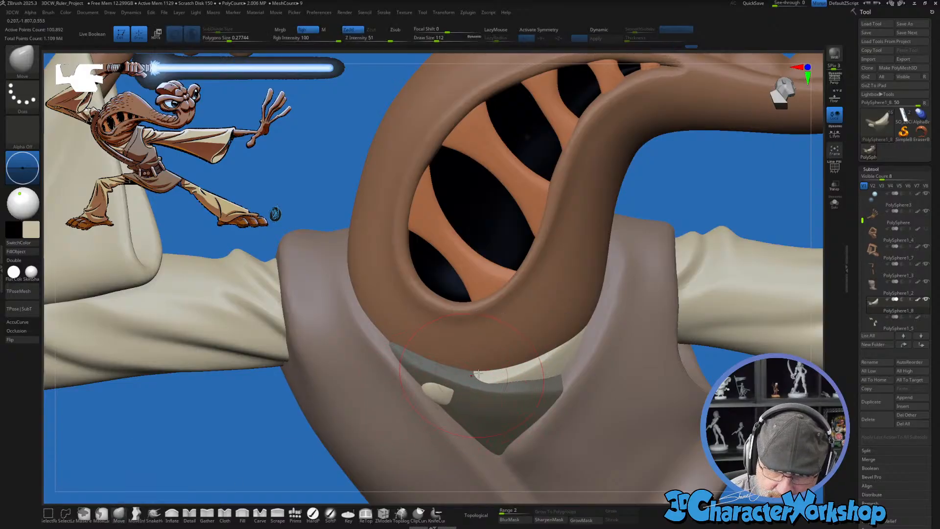
mouse_move(479, 394)
right_down()
mouse_move(479, 385)
mouse_move(589, 343)
right_up()
drag(589, 342, 590, 340)
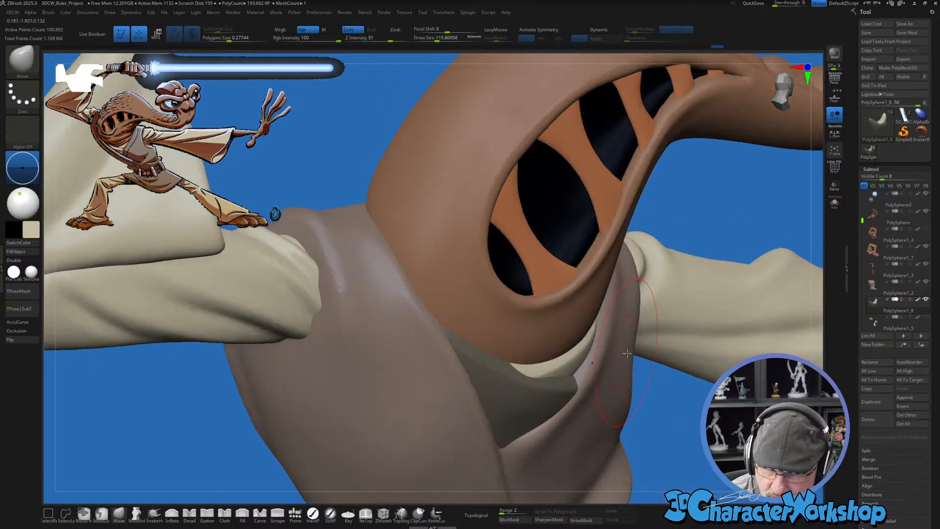
right_drag(627, 353, 604, 324)
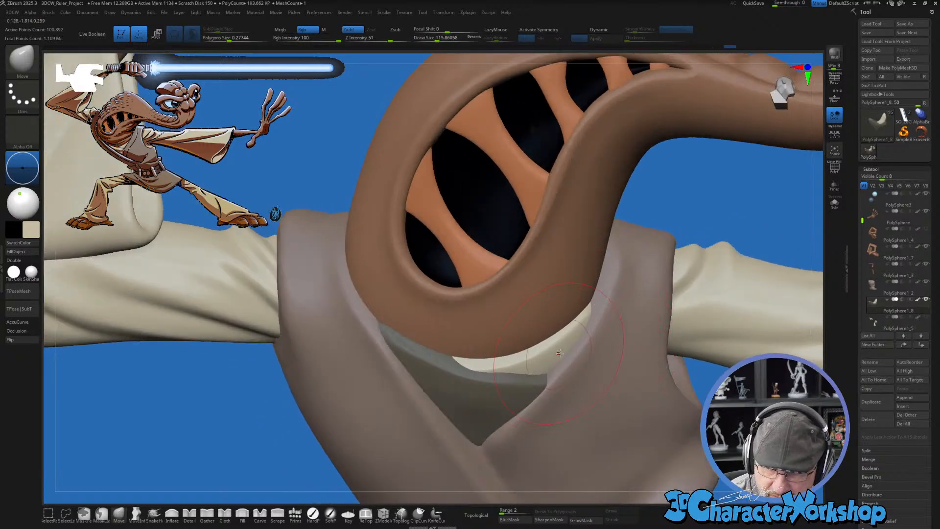
right_drag(557, 354, 468, 352)
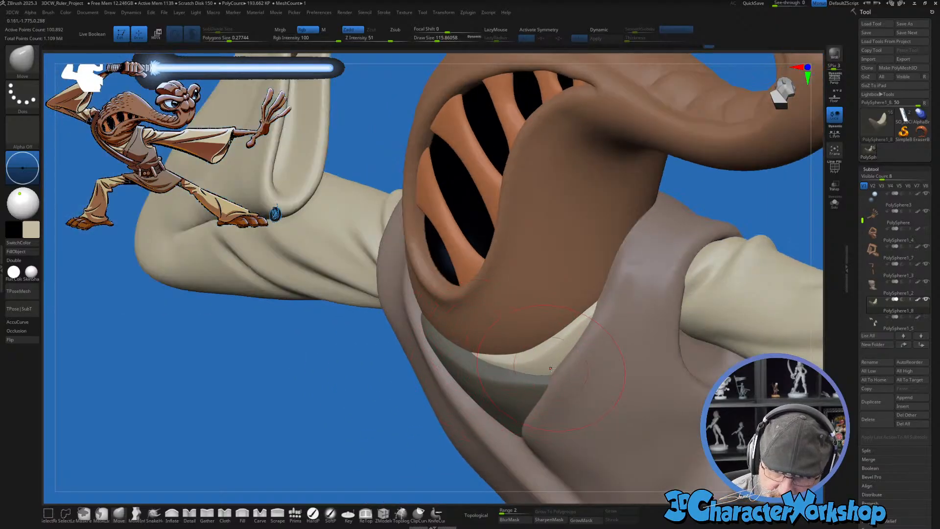
right_drag(551, 368, 635, 389)
right_drag(570, 416, 547, 361)
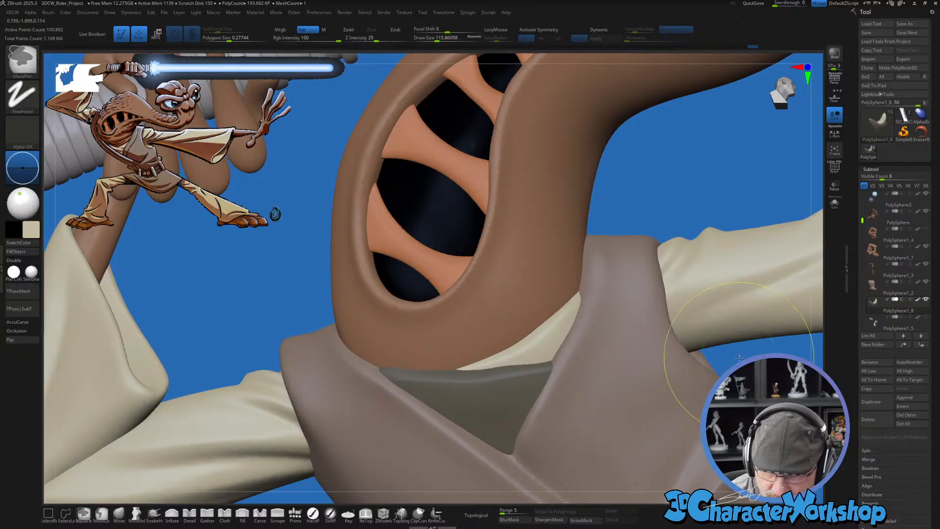
Step: Clear the mask from the undershirt and check its two overlapping layers with the wireframe display before hiding it again
key(ctrl+shift+a)
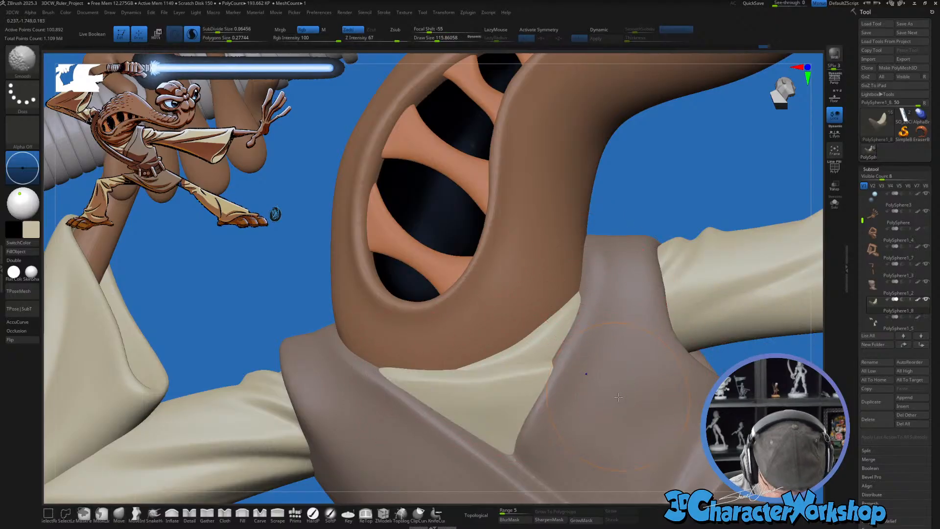
key(ctrl+z)
key(ctrl+shift+a)
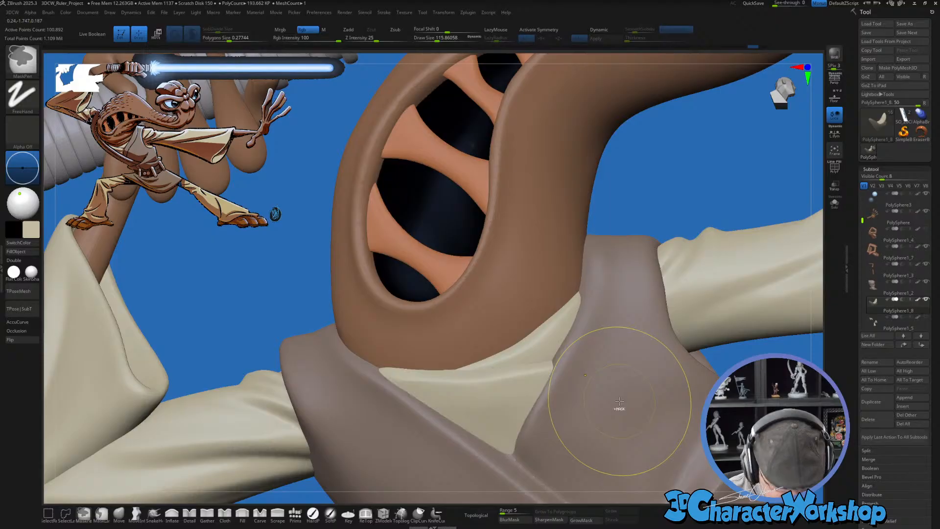
key(shift+f)
ctrl+right_drag(620, 403, 534, 411)
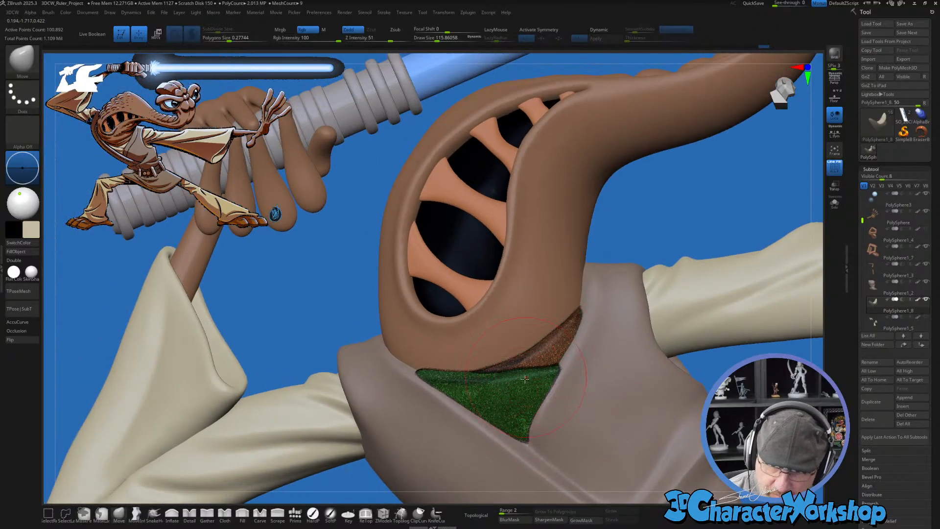
right_drag(524, 379, 589, 376)
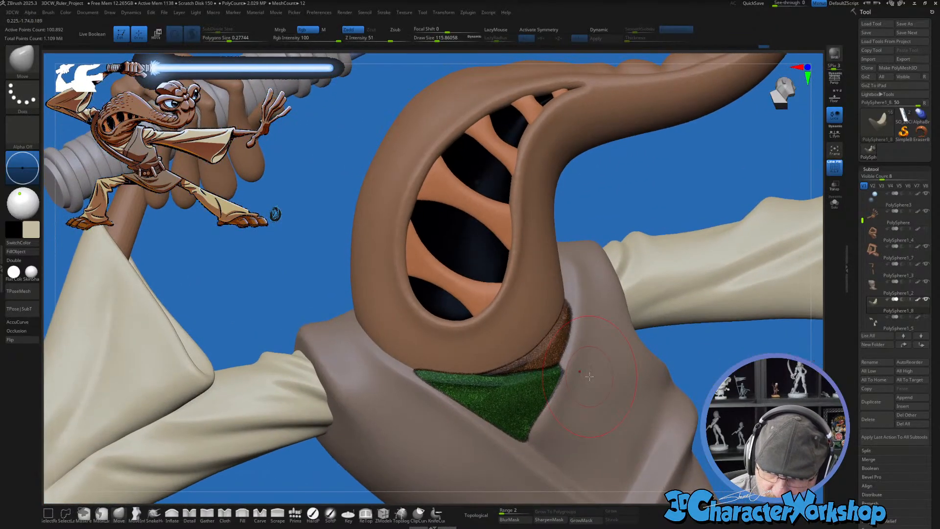
key(shift+f)
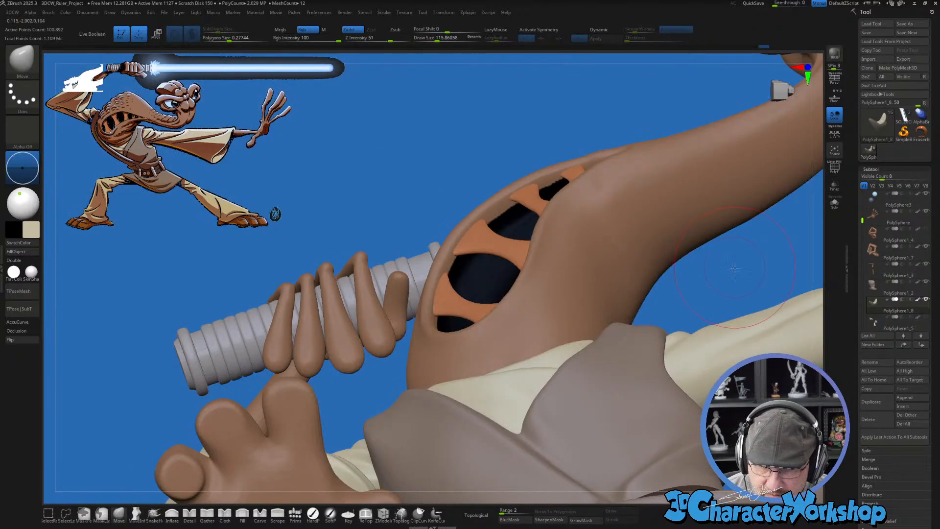
Step: Check the undershirt on the whole figure against the concept art, and select the tunic subtool
mouse_move(732, 260)
right_down()
mouse_move(717, 334)
mouse_move(398, 376)
mouse_move(351, 308)
right_up()
alt+right_drag(328, 420, 287, 358)
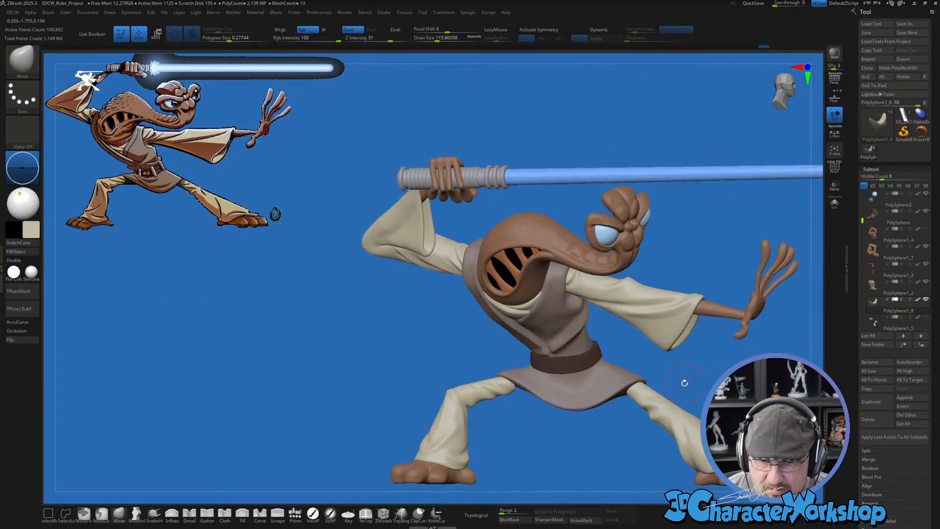
mouse_move(718, 373)
mouse_down()
mouse_move(665, 390)
mouse_move(677, 381)
mouse_up()
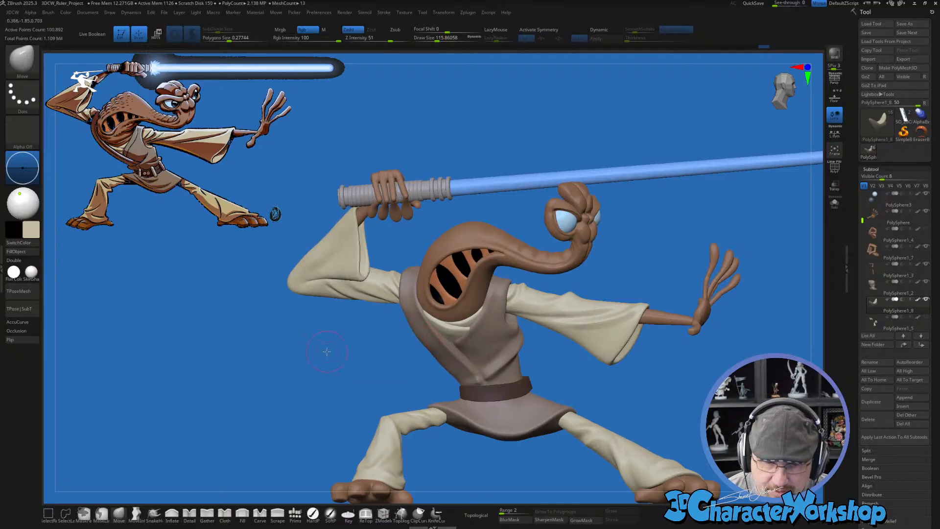
mouse_move(330, 357)
mouse_down()
mouse_move(550, 359)
mouse_move(471, 338)
mouse_up()
alt+click(477, 345)
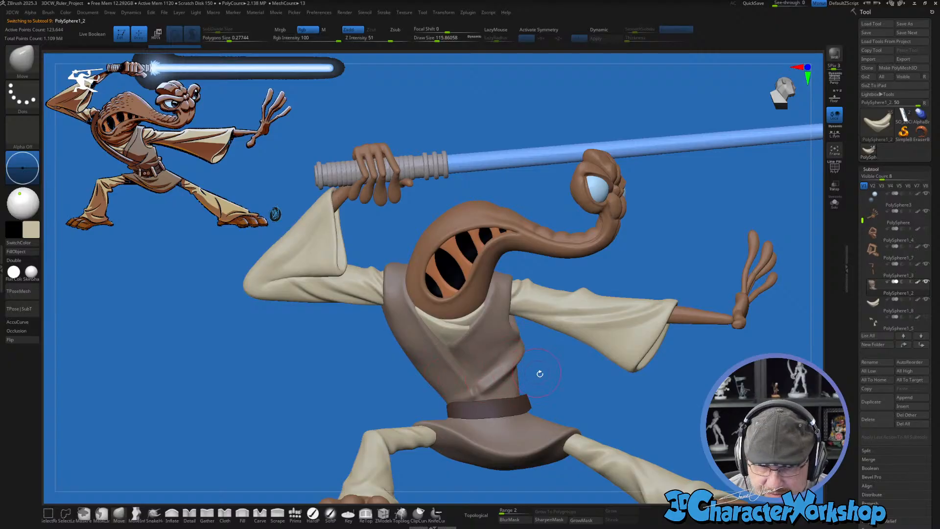
Step: Reshape the tunic's torso and side below the outstretched arm with the Move brush at a draw size of about 182, smoothing it
drag(540, 374, 575, 387)
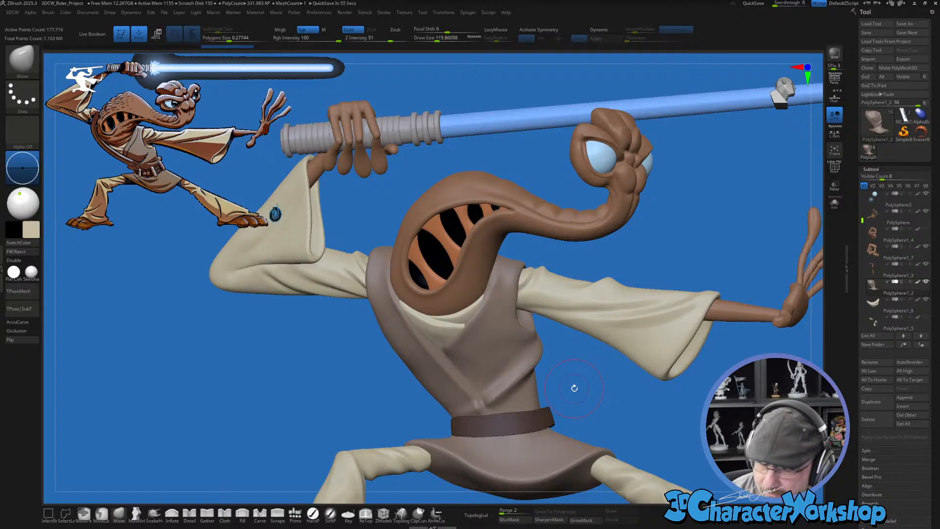
mouse_move(498, 338)
right_down()
mouse_move(492, 323)
mouse_move(496, 337)
right_up()
key(s)
drag(498, 335, 491, 334)
mouse_move(492, 338)
right_down()
mouse_move(498, 296)
mouse_move(519, 356)
mouse_move(522, 343)
right_up()
key(shift)
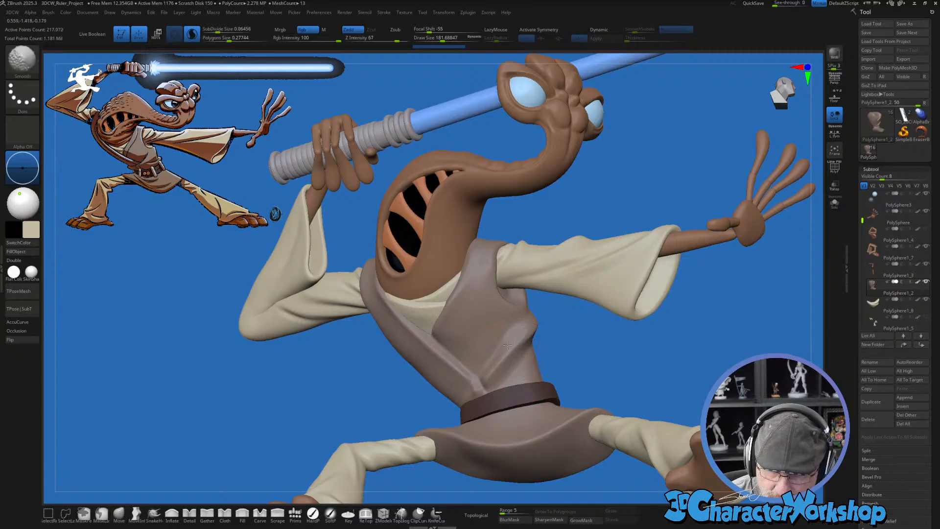
right_drag(538, 340, 539, 338)
key(shift)
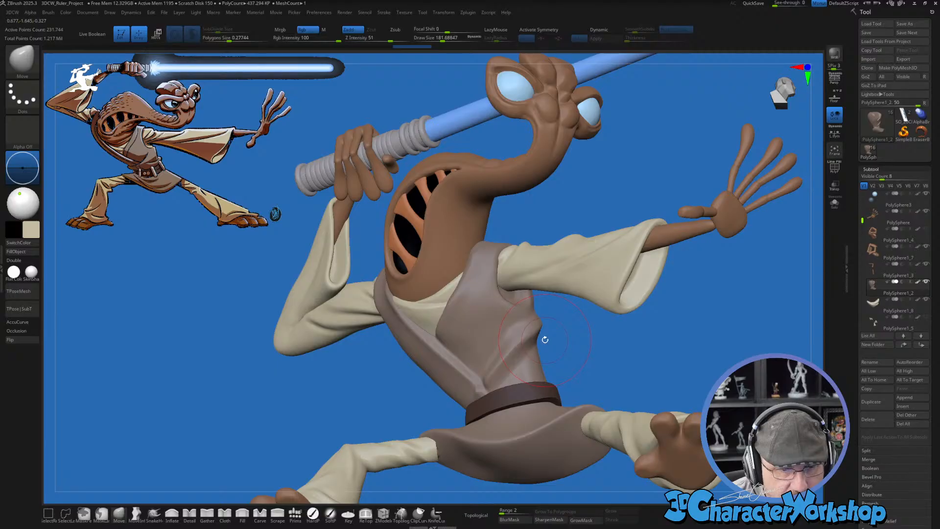
right_drag(538, 360, 556, 363)
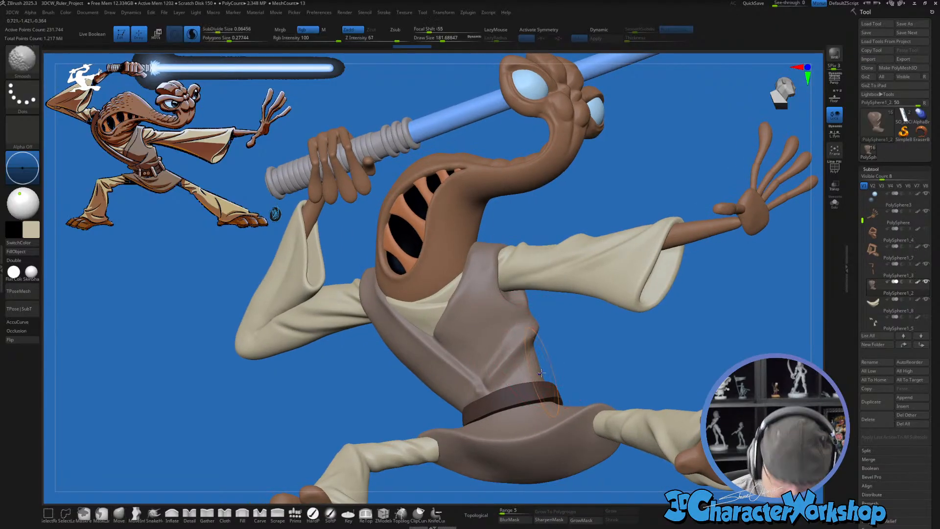
Step: Turn on the tunic's wireframe display and refine the bulge at its side with the Move brush at about 97
key(shift+f)
key(shift+f)
key(shift+f)
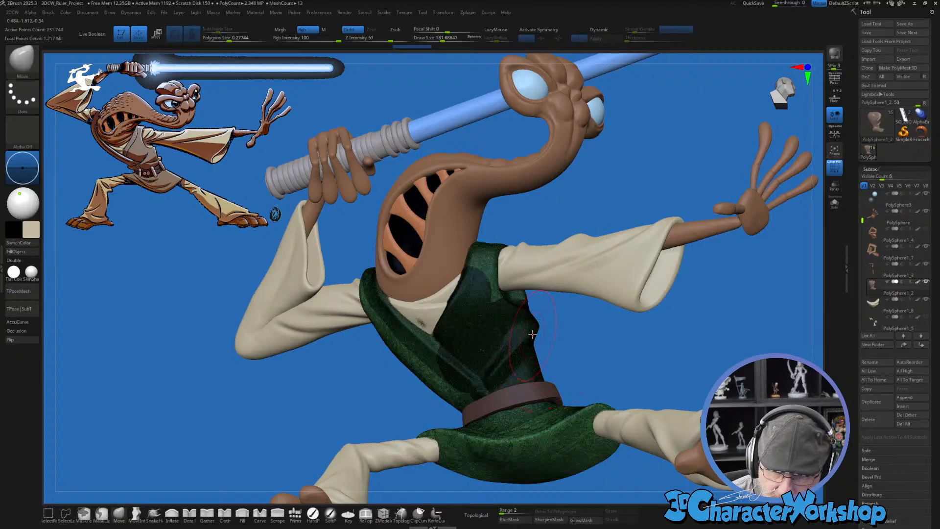
mouse_move(545, 368)
ctrl+right_down()
mouse_move(524, 373)
mouse_move(516, 361)
ctrl+right_up()
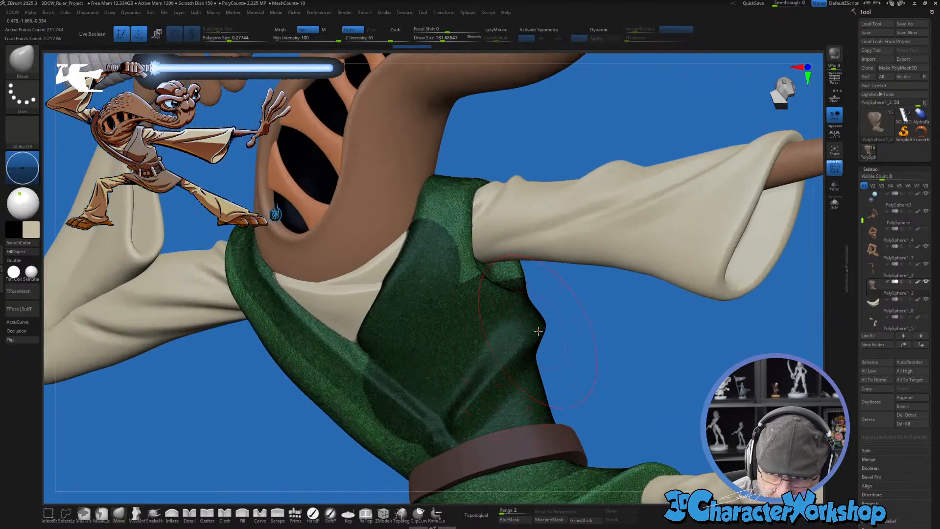
key(s)
drag(568, 345, 551, 346)
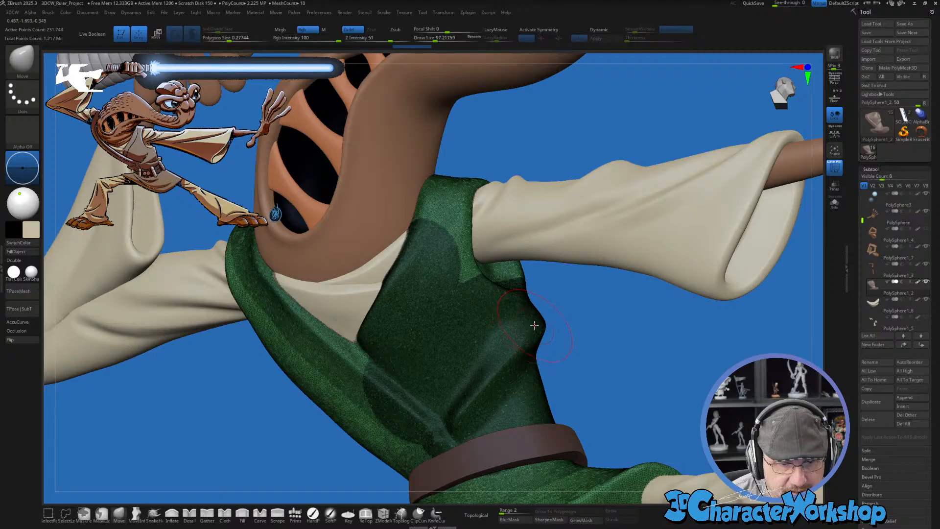
mouse_move(551, 402)
right_down()
mouse_move(587, 376)
mouse_move(579, 391)
right_up()
key(shift)
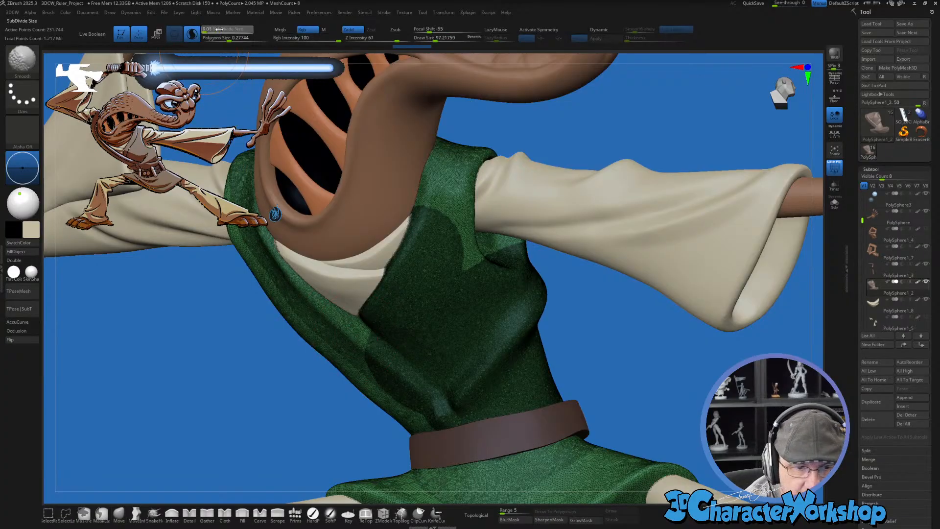
Step: Raise the Smooth brush's subdivide size to about 0.23 and smooth the tunic's torso to coarser, even polygons
shift+drag(222, 30, 229, 29)
mouse_move(495, 392)
shift+mouse_down()
mouse_move(514, 372)
mouse_move(516, 323)
mouse_move(485, 289)
mouse_move(505, 264)
mouse_move(456, 274)
mouse_move(414, 306)
mouse_move(377, 294)
mouse_move(471, 396)
mouse_move(363, 342)
mouse_move(496, 362)
shift+mouse_up()
drag(560, 392, 542, 304)
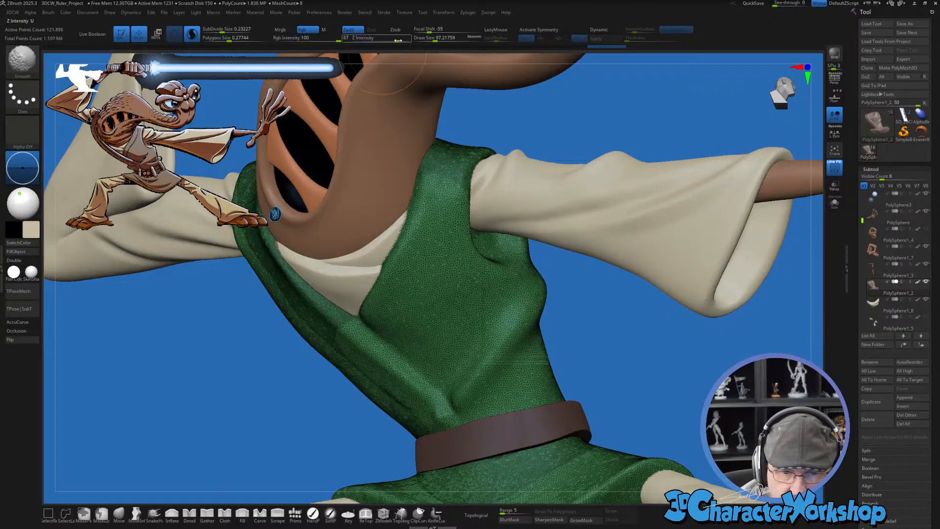
Step: Set the Smooth brush's Z intensity to 100 and smooth down the bulge at the tunic's side
drag(377, 37, 410, 37)
drag(602, 331, 538, 338)
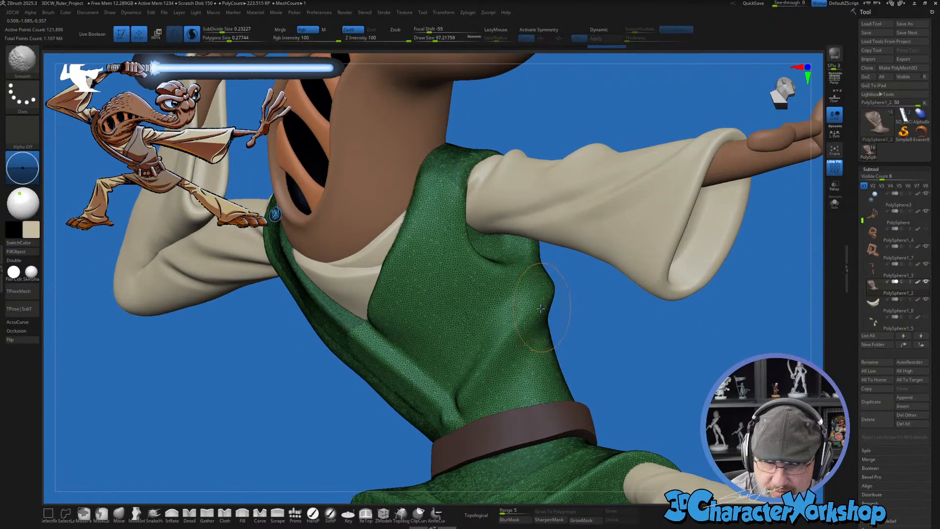
mouse_move(544, 294)
shift+mouse_down()
mouse_move(538, 326)
mouse_move(520, 342)
shift+mouse_up()
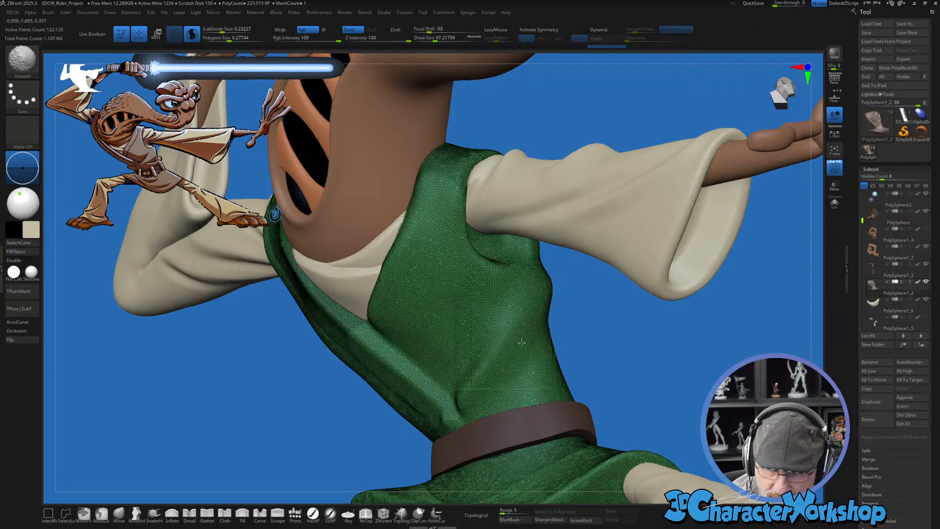
drag(616, 348, 431, 355)
mouse_move(632, 250)
shift+mouse_down()
mouse_move(613, 318)
mouse_move(615, 377)
mouse_move(687, 225)
mouse_move(613, 263)
mouse_move(605, 318)
mouse_move(635, 371)
mouse_move(590, 368)
shift+mouse_up()
mouse_move(431, 370)
mouse_down()
mouse_move(573, 387)
mouse_move(534, 380)
mouse_move(563, 377)
mouse_up()
mouse_move(545, 331)
shift+mouse_down()
mouse_move(553, 310)
mouse_move(539, 324)
shift+mouse_up()
Step: Smooth the tunic's side above the belt and the creases along its front lapel
drag(607, 348, 676, 352)
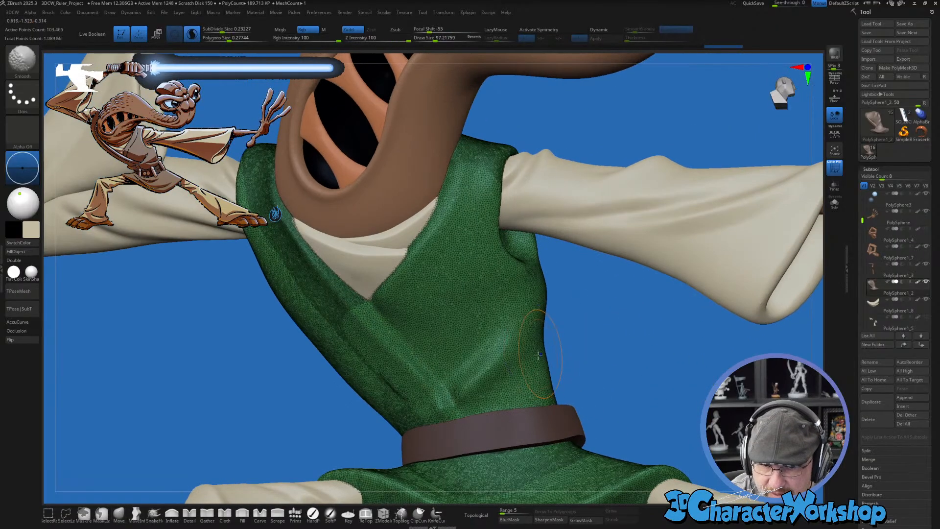
shift+drag(537, 355, 505, 333)
drag(607, 350, 666, 348)
mouse_move(296, 223)
shift+mouse_down()
mouse_move(371, 347)
mouse_move(404, 363)
mouse_move(425, 402)
shift+mouse_up()
Step: Refine the tunic's side with the Move brush and pull wrinkles above the belt with the Cloth brush at about 87
mouse_move(503, 342)
alt+right_down()
mouse_move(491, 318)
mouse_move(508, 343)
alt+right_up()
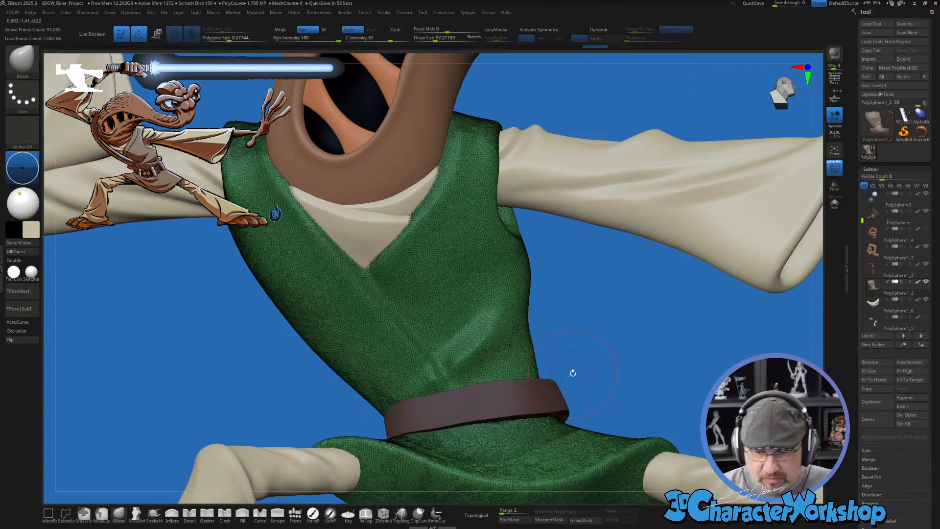
mouse_move(571, 374)
mouse_down()
mouse_move(576, 384)
mouse_move(580, 351)
mouse_move(592, 353)
mouse_move(520, 368)
mouse_up()
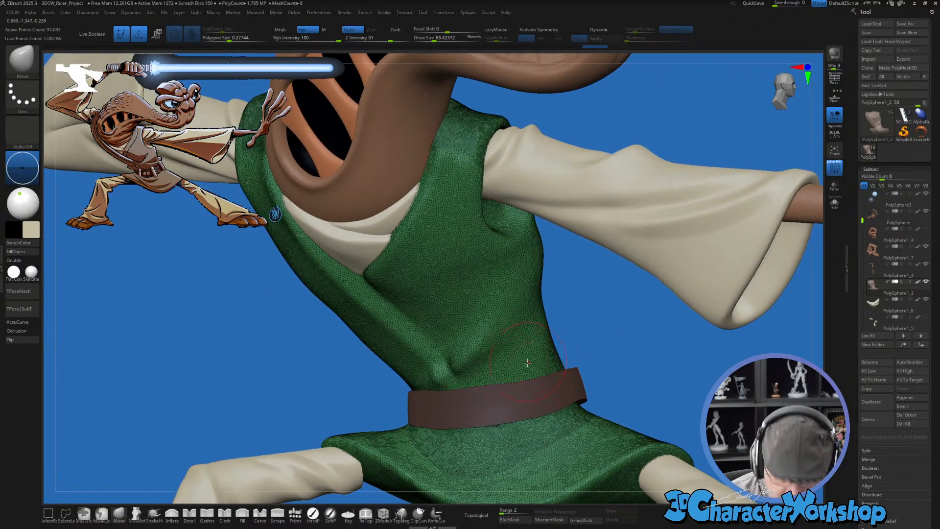
click(224, 514)
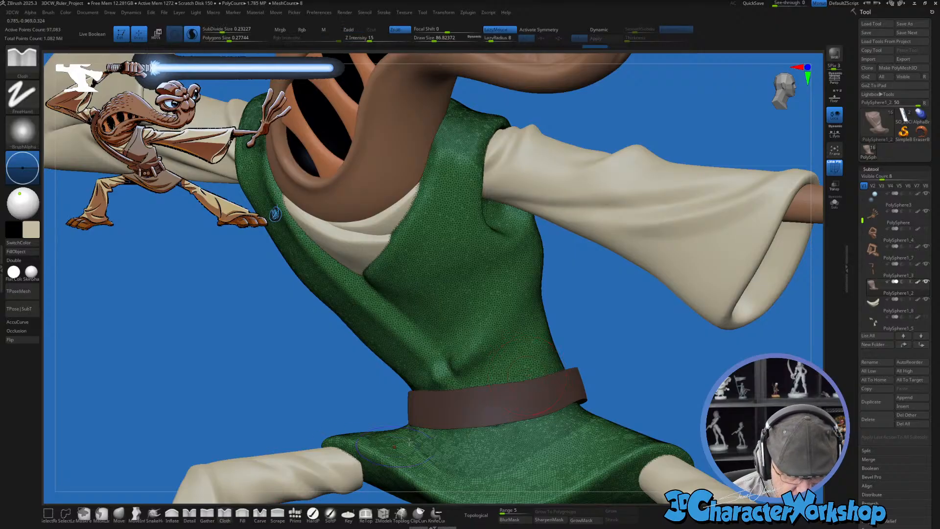
drag(618, 350, 563, 365)
mouse_move(500, 358)
mouse_down()
mouse_move(557, 357)
mouse_move(512, 367)
mouse_up()
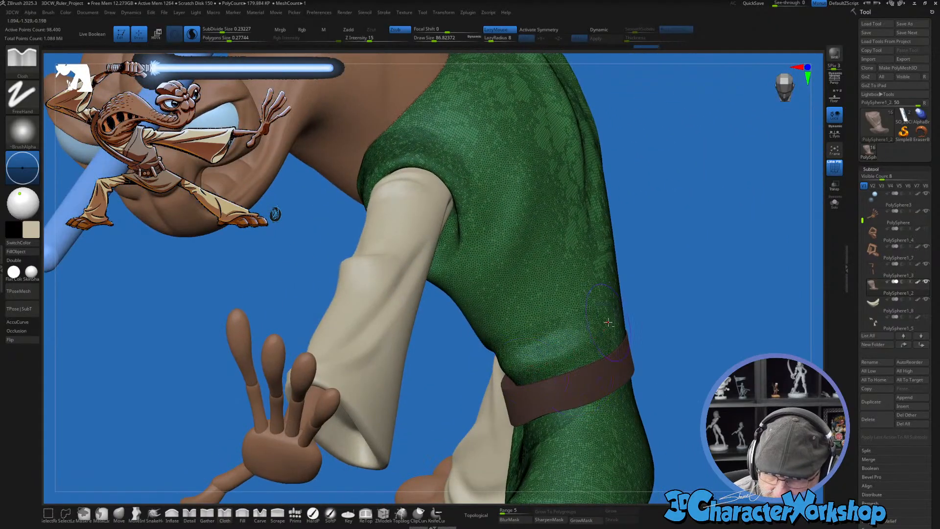
Step: Form a fold at the tunic's side just above the belt with the Cloth brush at about 65, and turn off the wireframe display
drag(598, 329, 534, 364)
key(s)
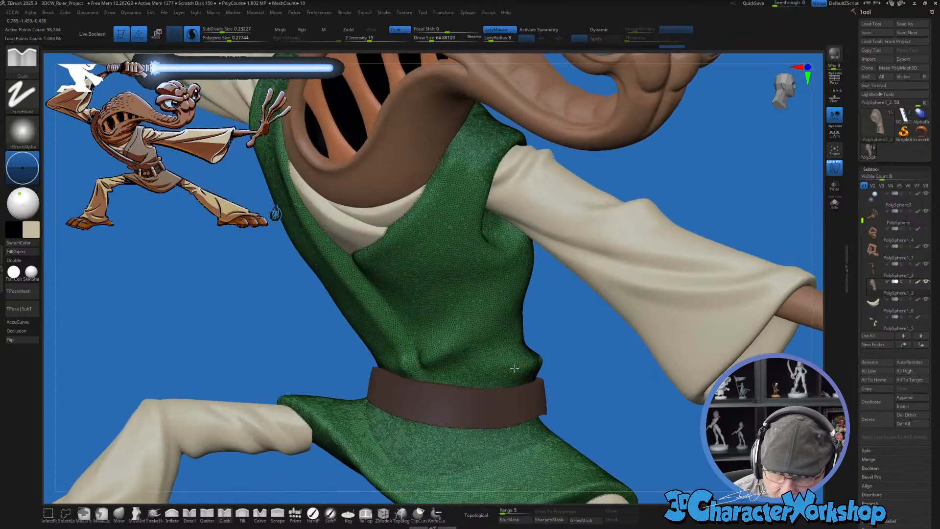
right_drag(515, 368, 649, 317)
key(shift+f)
right_drag(609, 378, 468, 384)
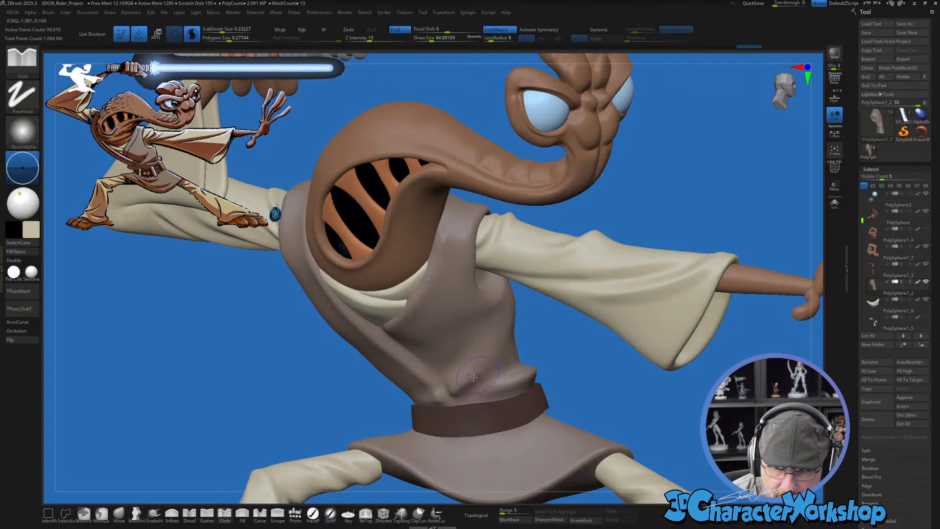
Step: Enlarge the Cloth brush to about 116 and build broader folds across the tunic's waist and side
mouse_move(510, 340)
right_down()
mouse_move(527, 351)
mouse_move(474, 392)
right_up()
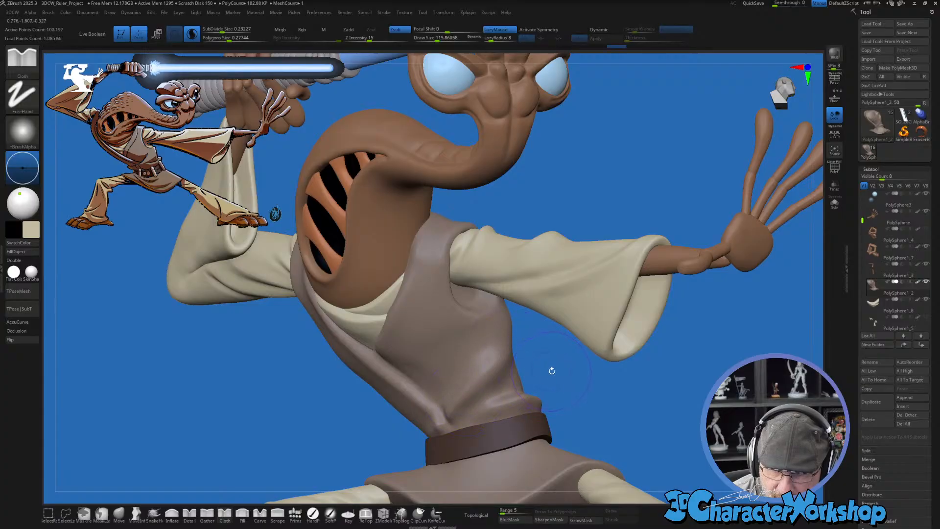
right_drag(550, 369, 479, 355)
right_drag(508, 319, 530, 359)
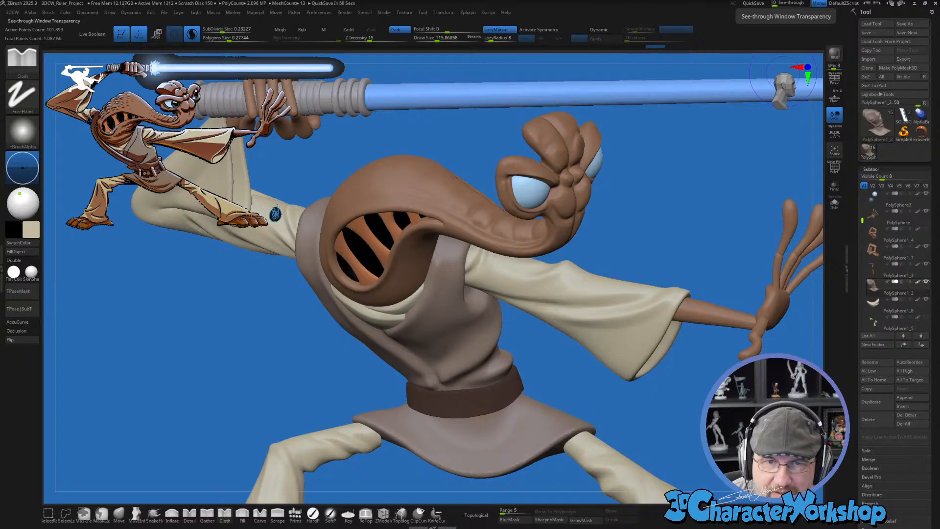
Step: Compare the whole figure with the concept art and adjust the tunic's waist folds with the Cloth brush at about 80
alt+drag(669, 205, 660, 188)
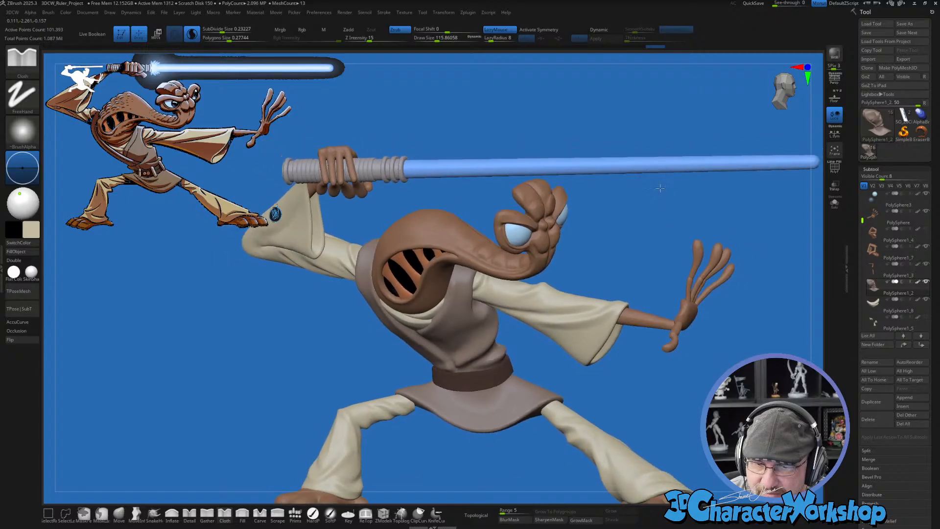
drag(627, 250, 647, 336)
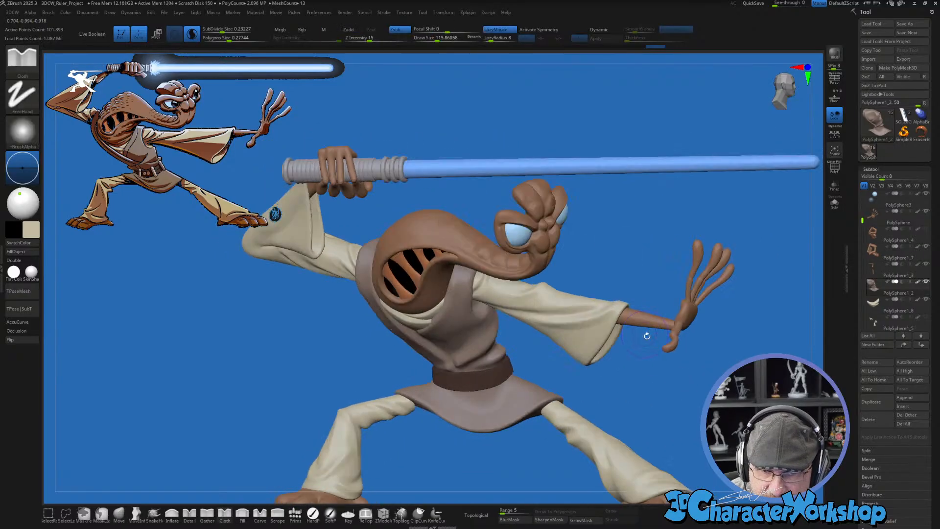
drag(692, 396, 680, 386)
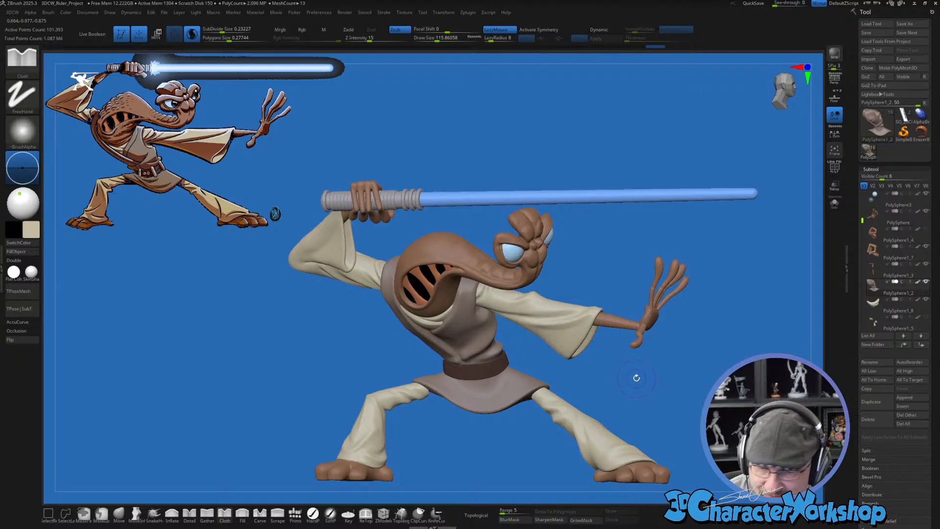
mouse_move(633, 378)
mouse_down()
mouse_move(602, 379)
mouse_move(638, 377)
mouse_up()
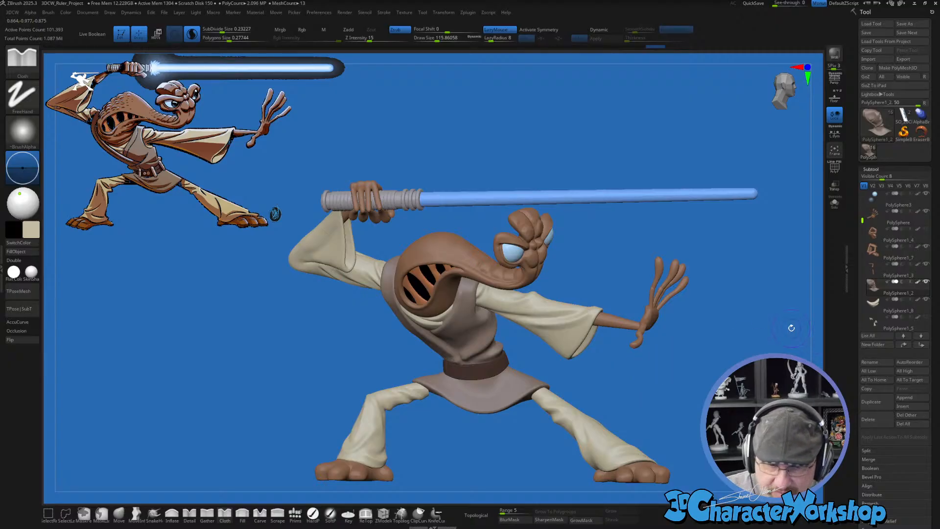
drag(580, 378, 587, 378)
ctrl+right_drag(460, 313, 464, 389)
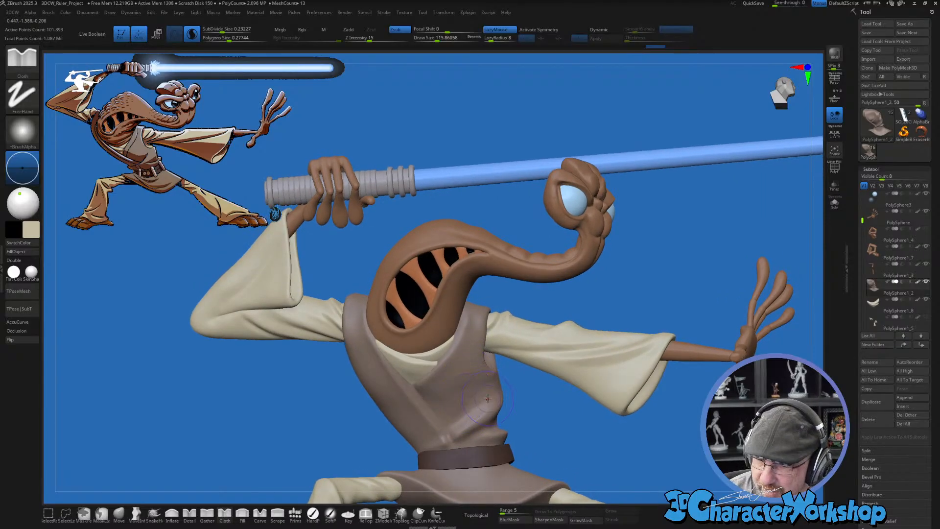
right_drag(484, 425, 457, 355)
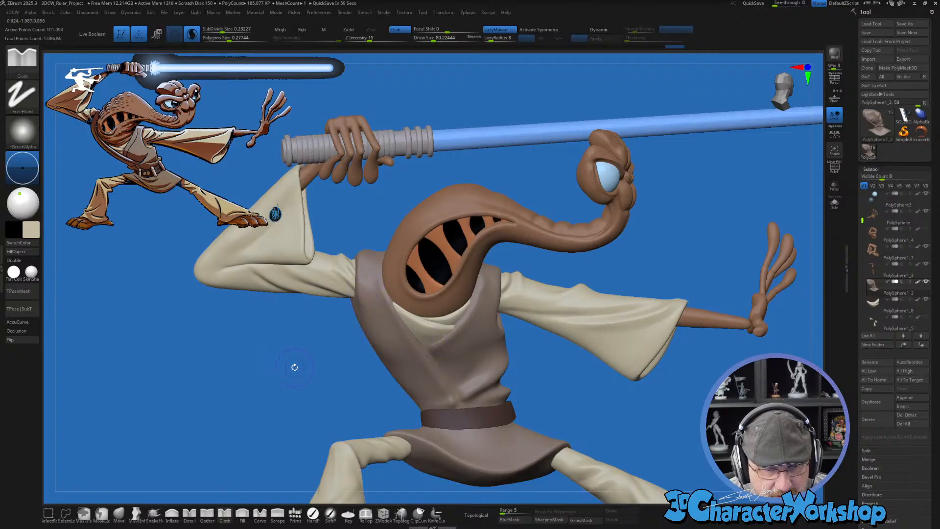
ctrl+right_drag(271, 373, 490, 435)
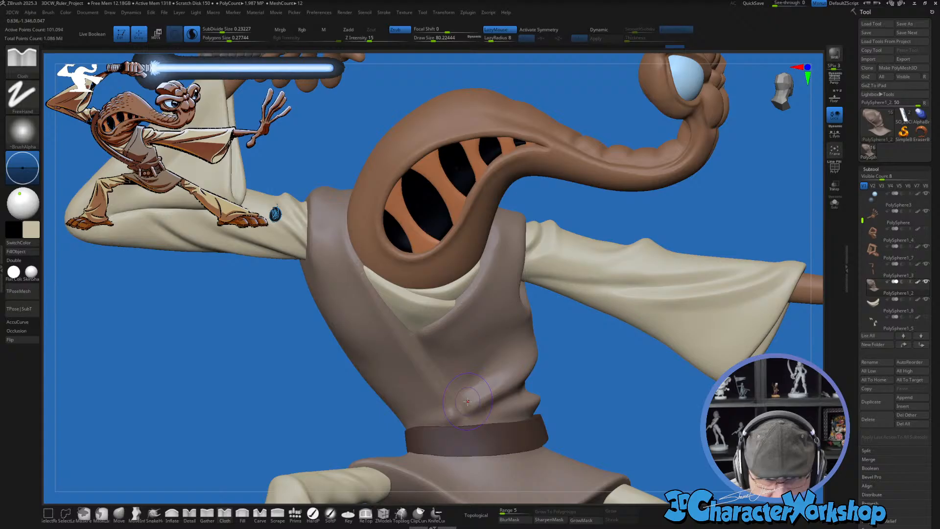
Step: Smooth the bump and lapel crease on the tunic's front above the belt, keeping the folds at the side
drag(603, 399, 606, 380)
key(shift)
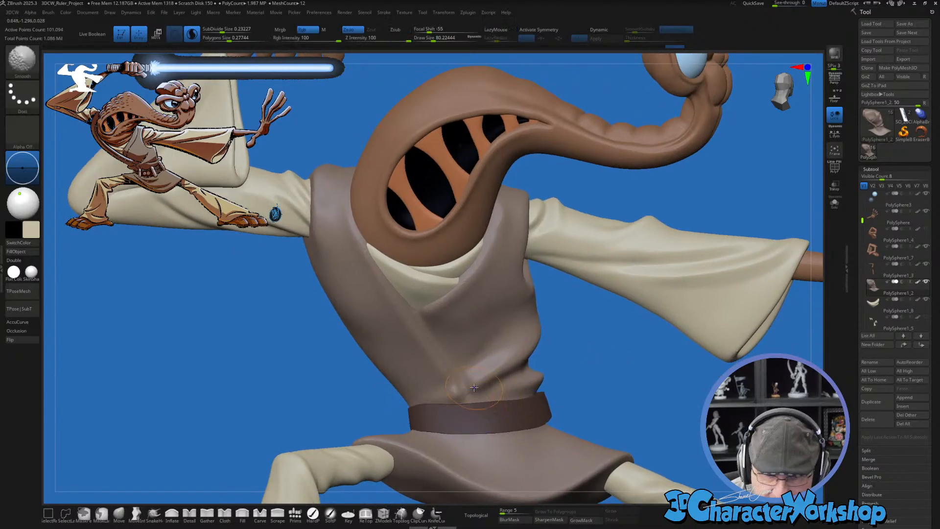
shift+drag(469, 385, 537, 339)
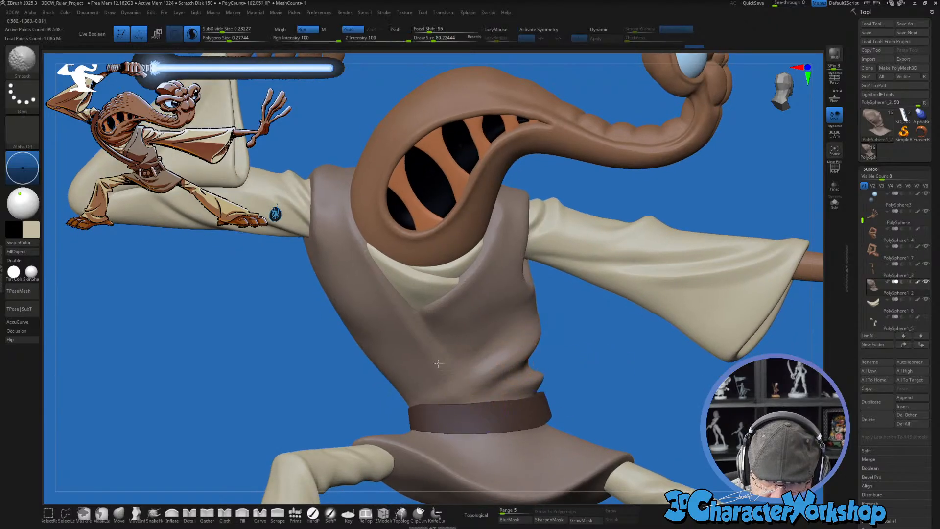
drag(591, 328, 524, 409)
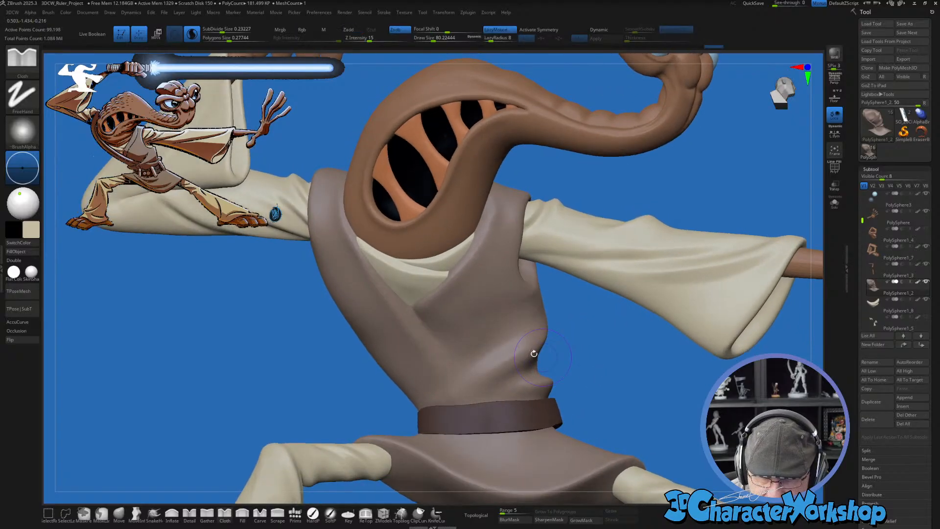
shift+drag(486, 339, 459, 333)
shift+drag(448, 374, 437, 395)
mouse_move(645, 390)
mouse_down()
mouse_move(658, 392)
mouse_move(495, 359)
mouse_move(464, 387)
mouse_up()
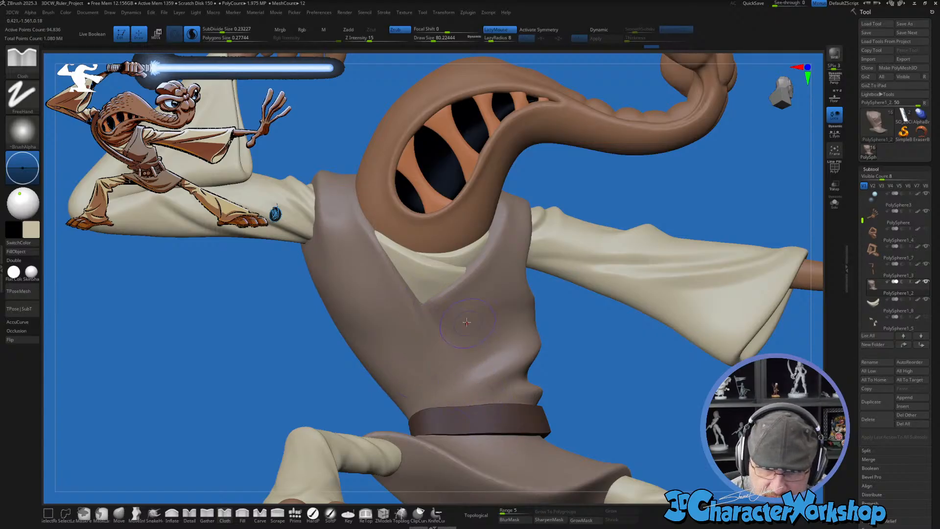
Step: Select the CurveStrapSnap brush and draw a strap at about 80 along the tunic's lapel from above the belt to the shoulder
mouse_move(467, 338)
right_down()
mouse_move(465, 366)
mouse_move(473, 362)
right_up()
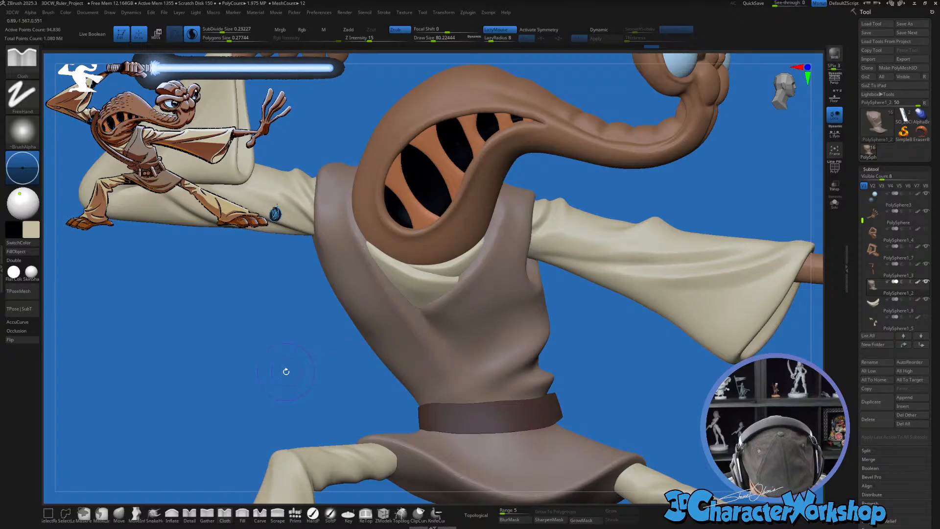
key(b)
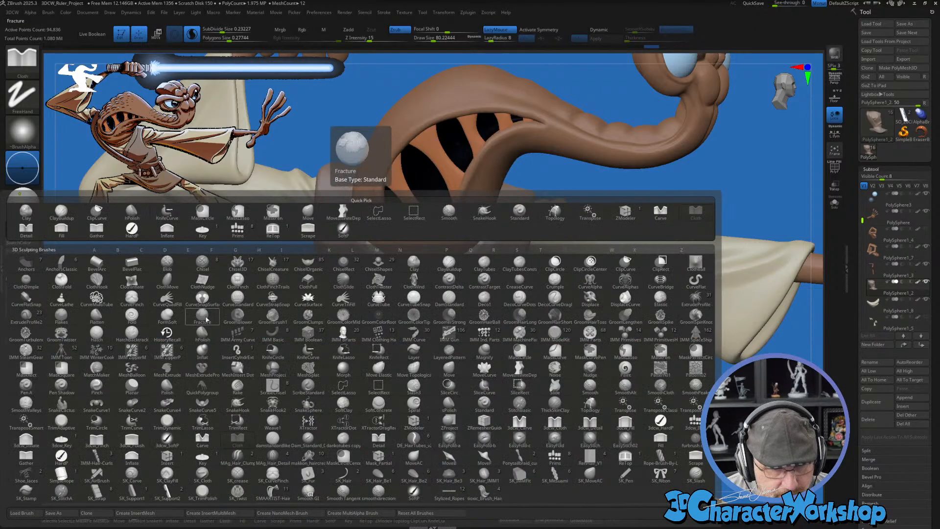
key(t)
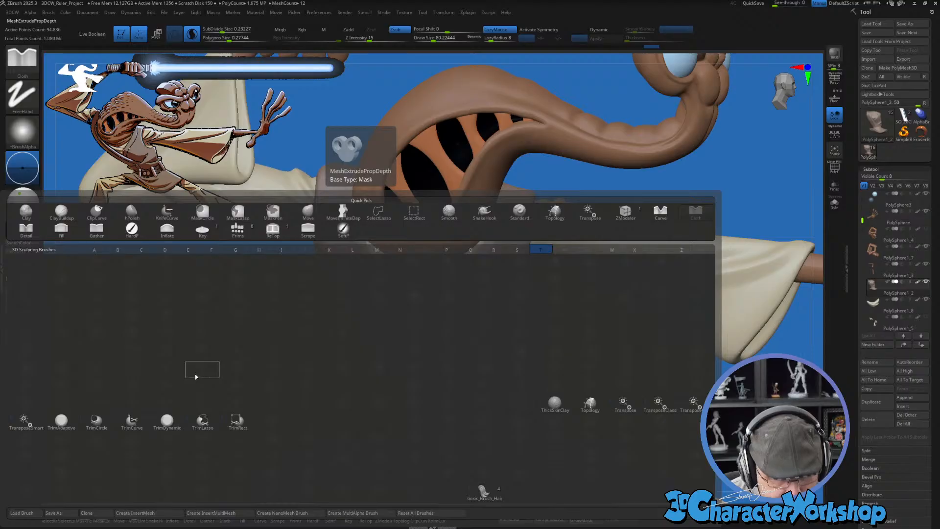
key(Escape)
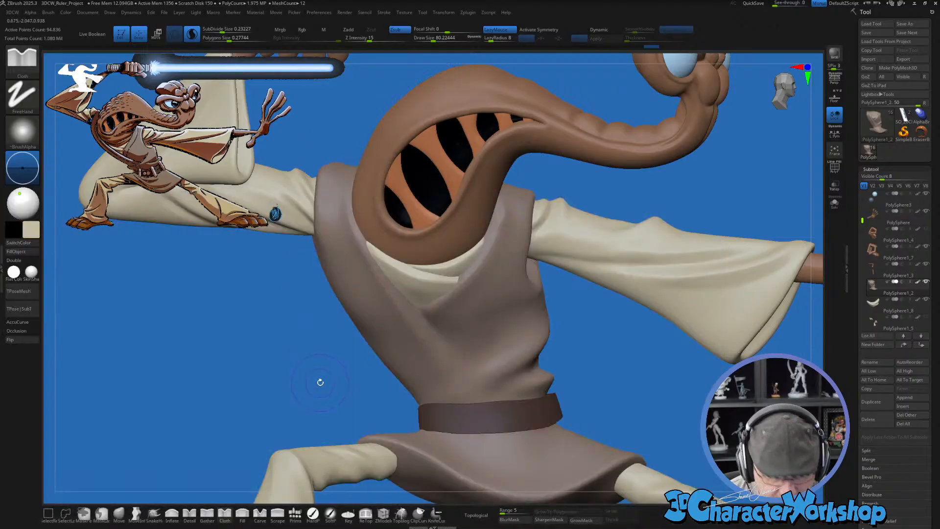
key(b)
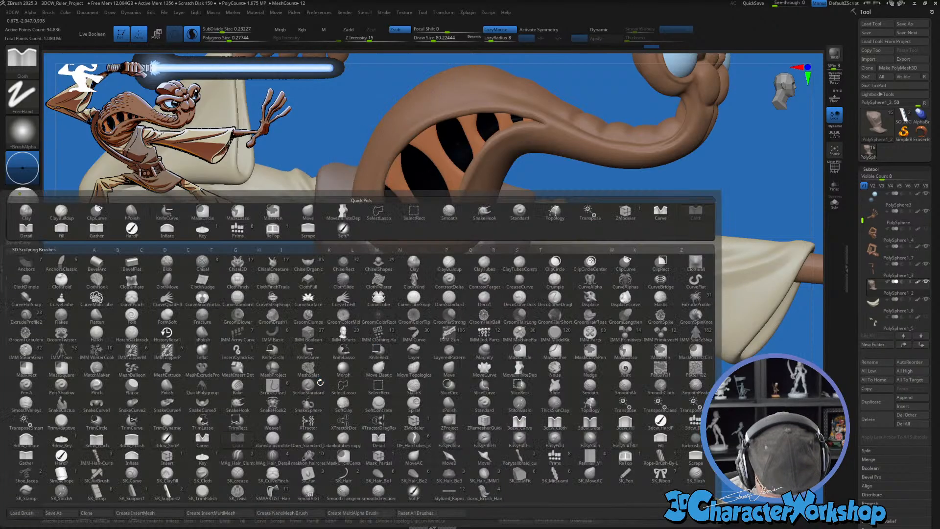
click(274, 297)
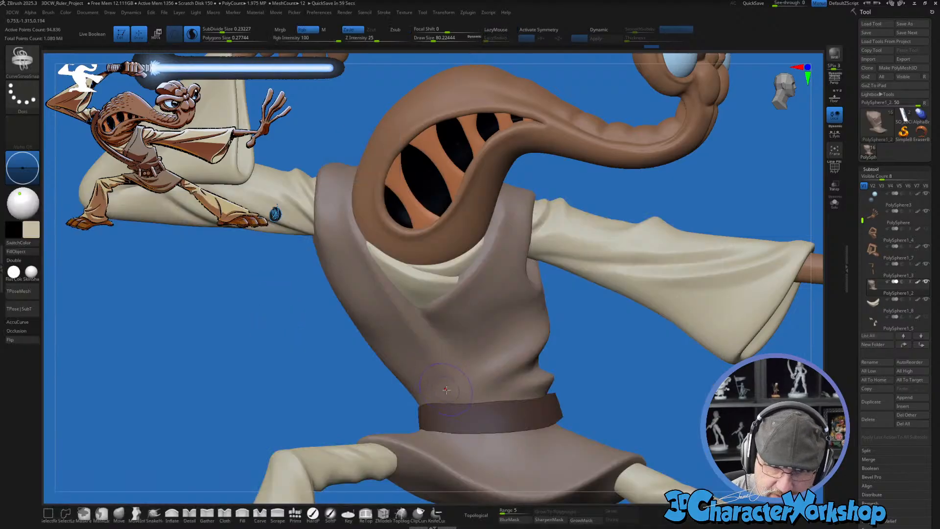
drag(421, 352, 349, 249)
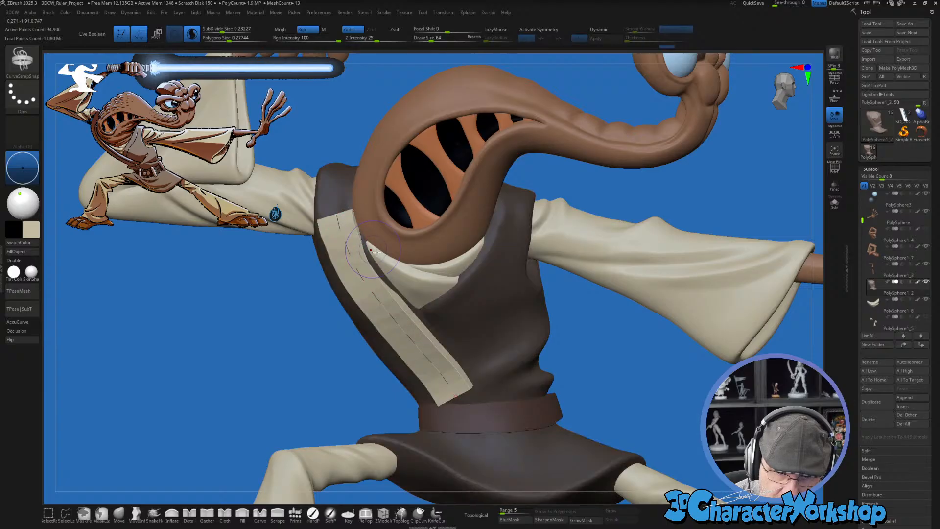
mouse_move(510, 357)
right_down()
mouse_move(490, 369)
mouse_move(510, 346)
right_up()
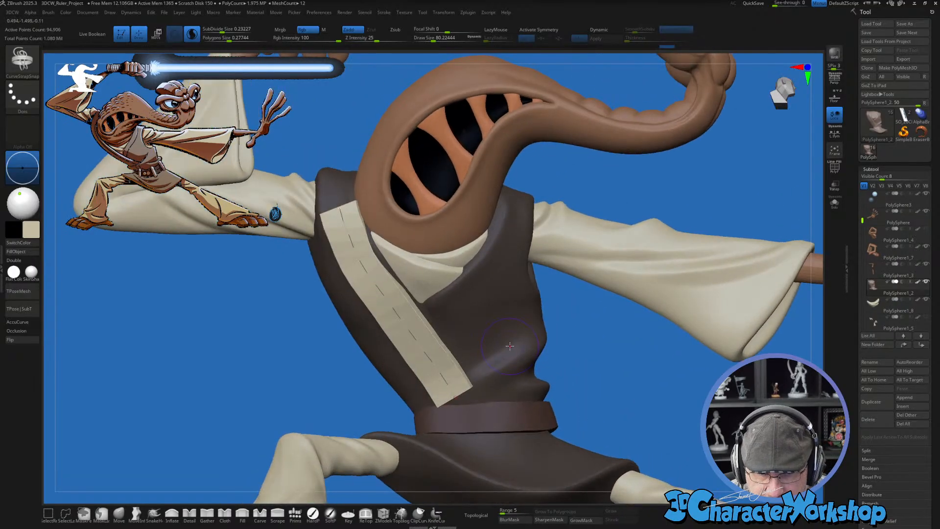
Step: Undo the wide strap and redraw it along the lapel from the belt to the shoulder at a draw size of about 51
key(s)
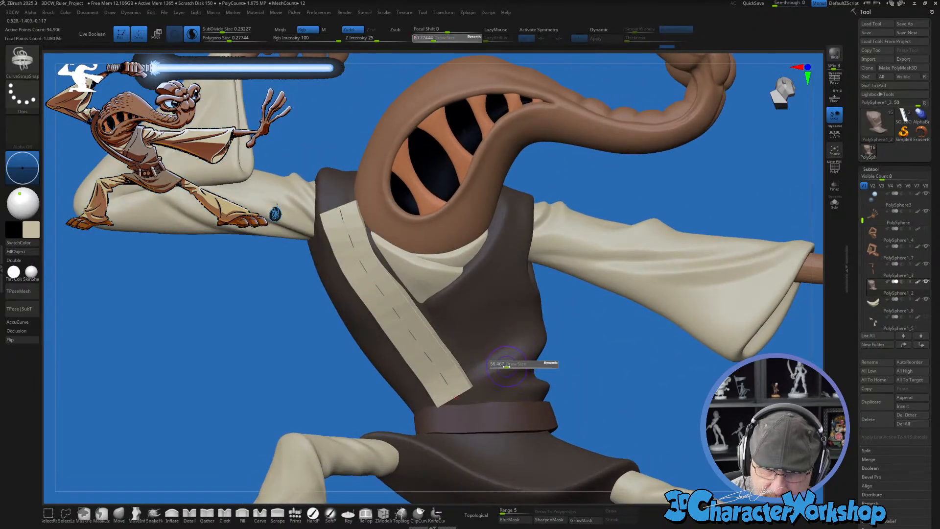
drag(507, 365, 504, 365)
key(ctrl+z)
right_drag(469, 398, 465, 390)
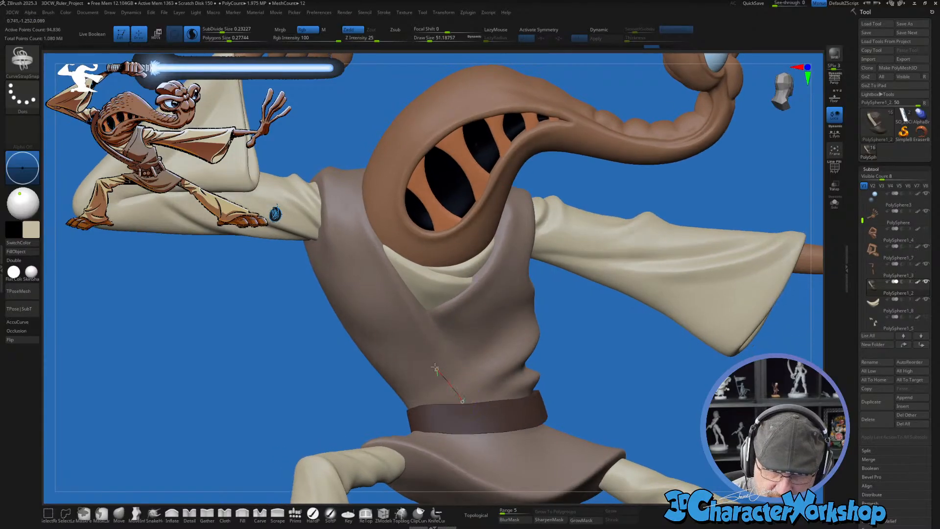
click(350, 197)
mouse_move(398, 198)
right_down()
mouse_move(404, 309)
mouse_move(358, 292)
mouse_move(353, 325)
right_up()
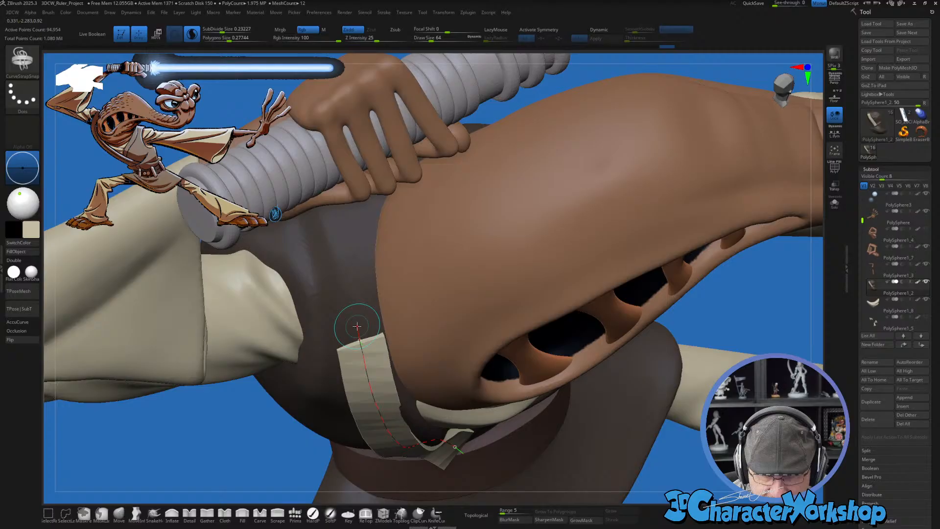
Step: Extend the strap curve over the shoulder and around behind the neck to the opposite shoulder, and check its wireframe
drag(357, 327, 355, 309)
drag(346, 222, 346, 222)
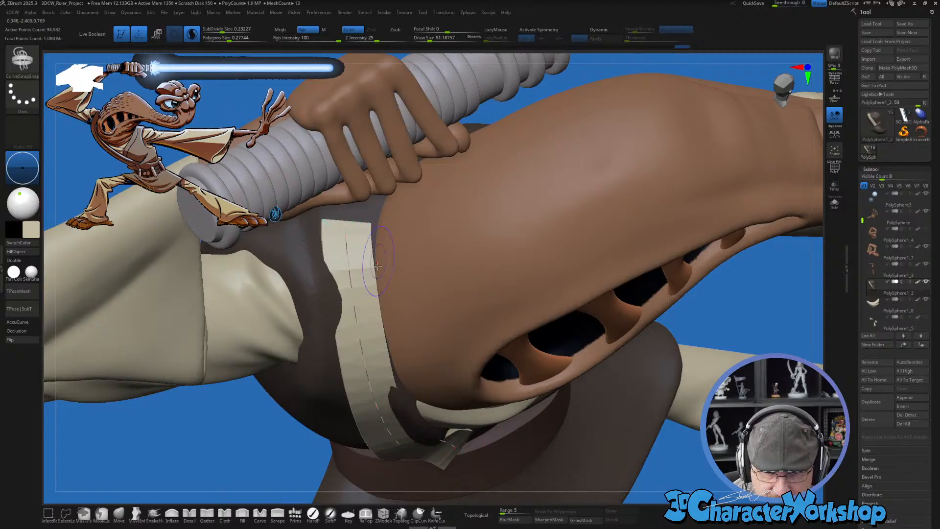
right_drag(446, 351, 387, 360)
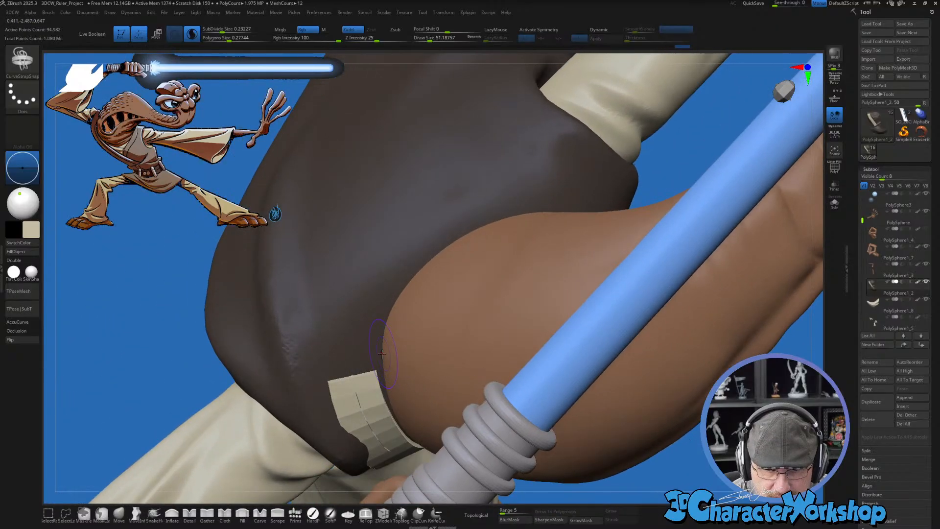
mouse_move(351, 373)
mouse_down()
mouse_move(362, 318)
mouse_move(416, 235)
mouse_move(523, 182)
mouse_move(610, 180)
mouse_up()
right_drag(508, 311, 461, 303)
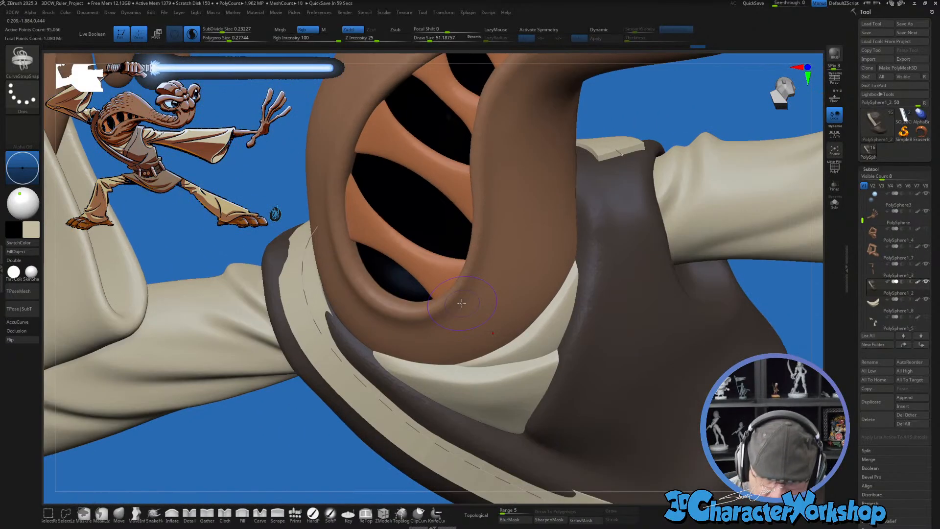
key(shift+f)
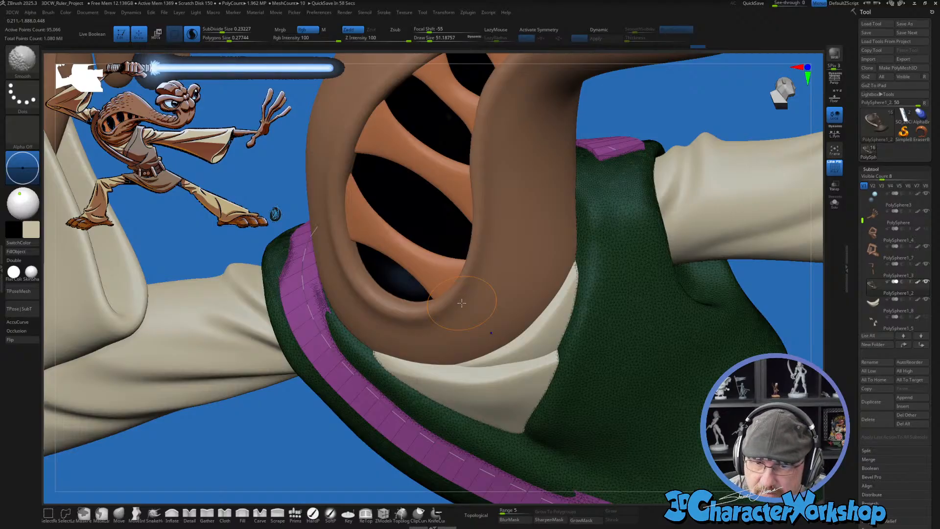
key(shift+f)
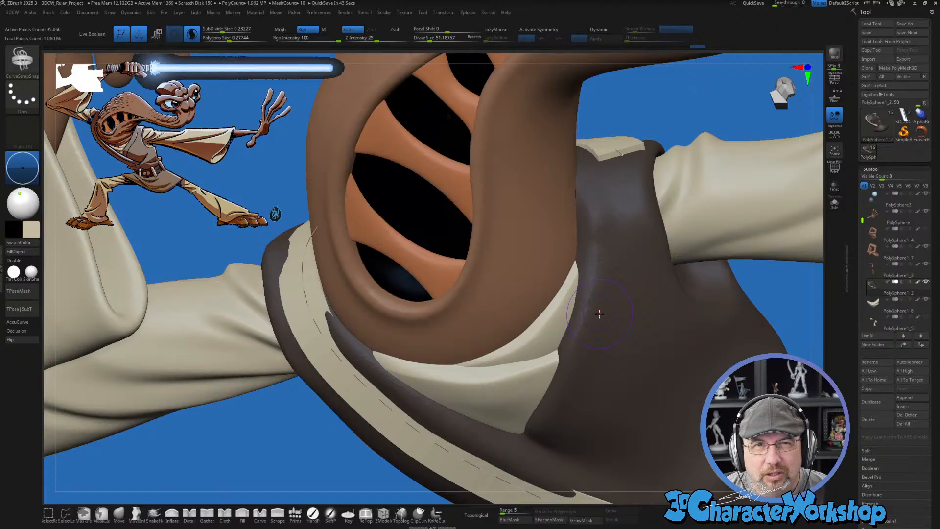
Step: Continue the strap curve over the opposite shoulder and down the other lapel to the V of the neckline, and check its wireframe
right_drag(618, 313, 628, 179)
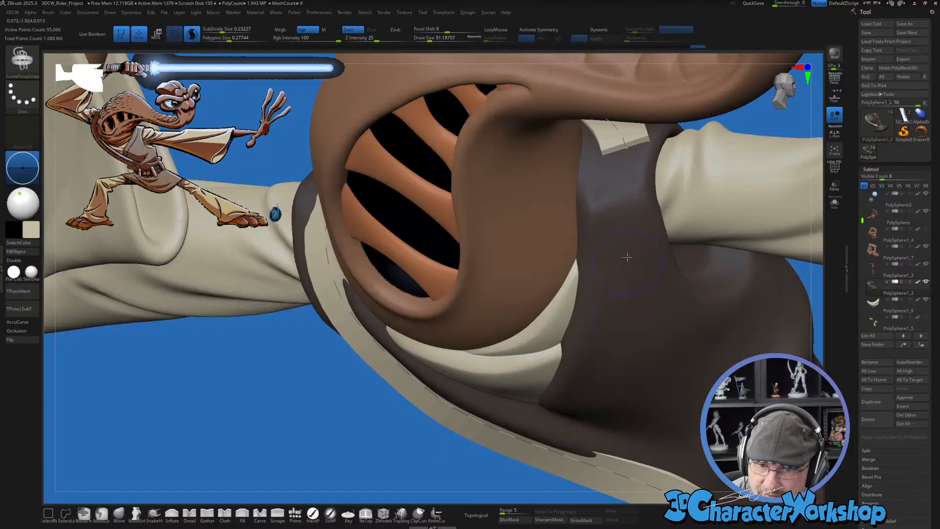
click(625, 172)
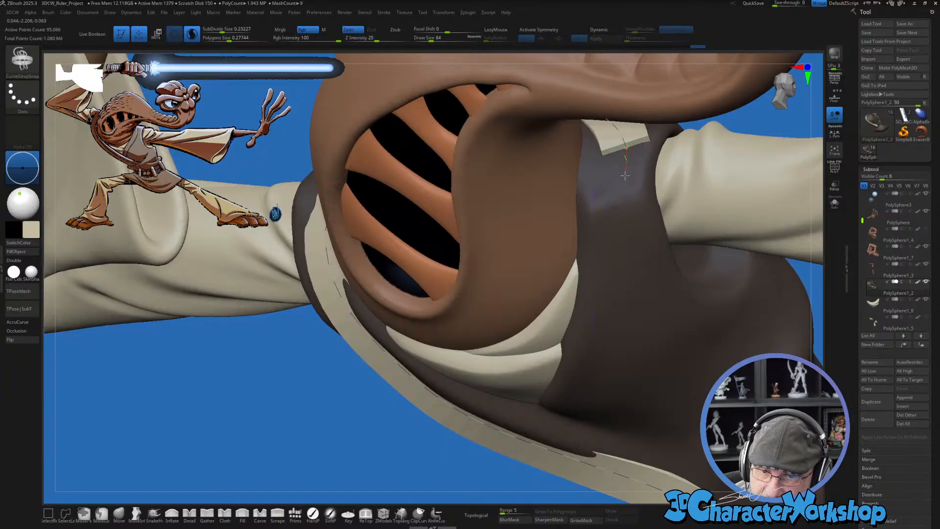
click(571, 411)
right_drag(571, 412, 590, 400)
click(638, 413)
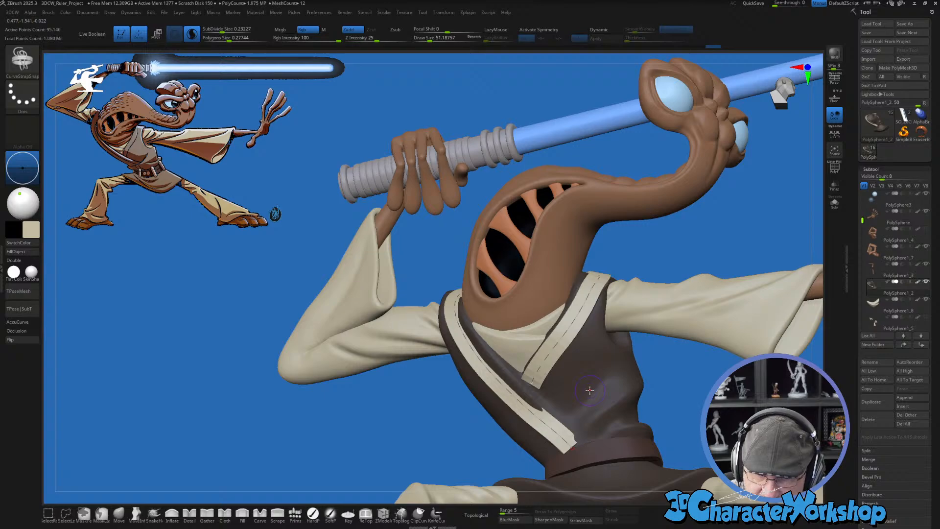
right_drag(393, 419, 499, 393)
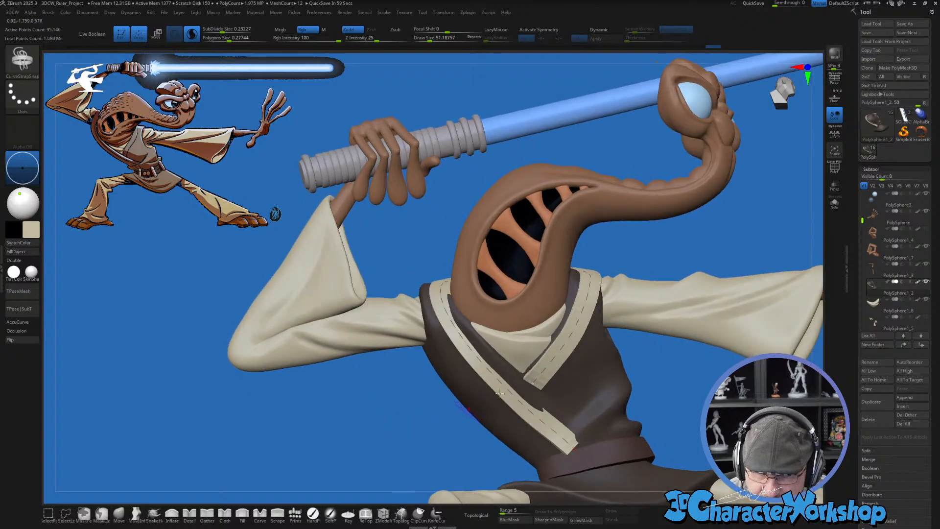
key(shift+f)
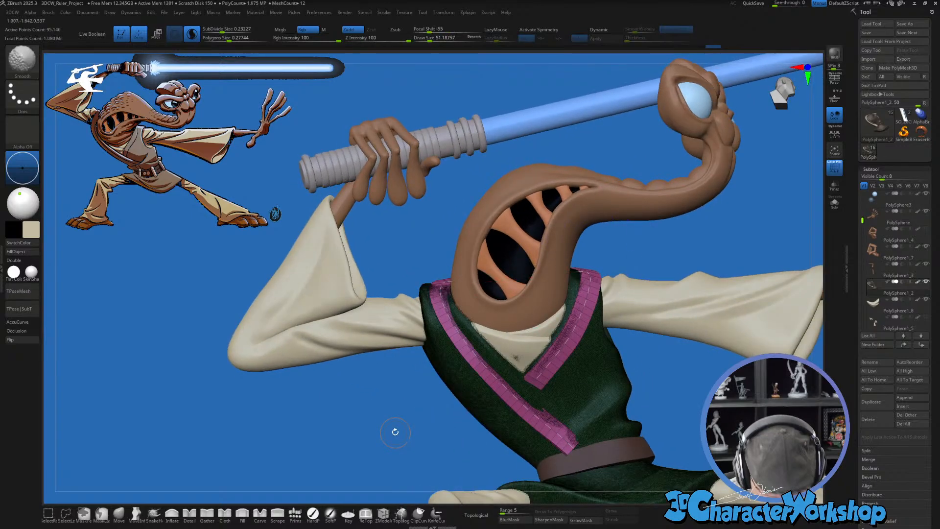
right_drag(390, 424, 385, 446)
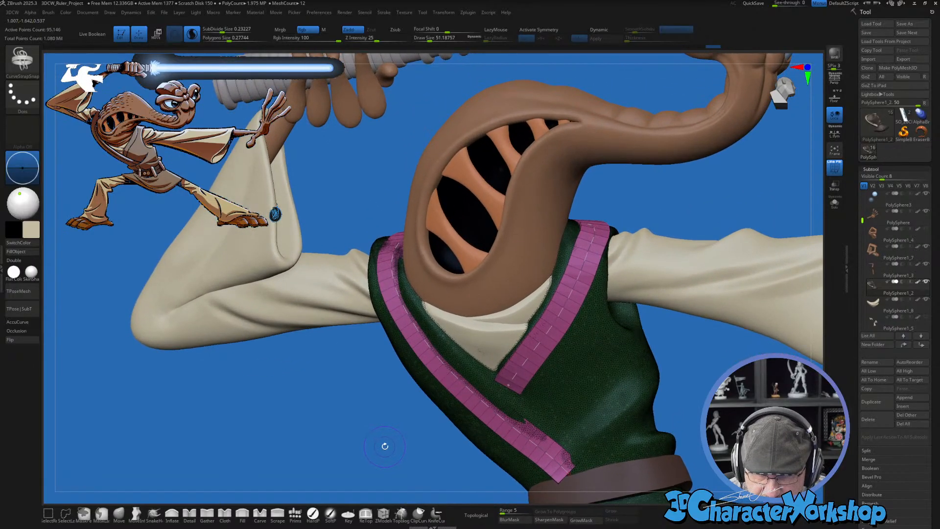
Step: Undo all the strap curves on the tunic, back to the plain tunic without trim
key(ctrl+z)
key(ctrl+z)
key(ctrl+z)
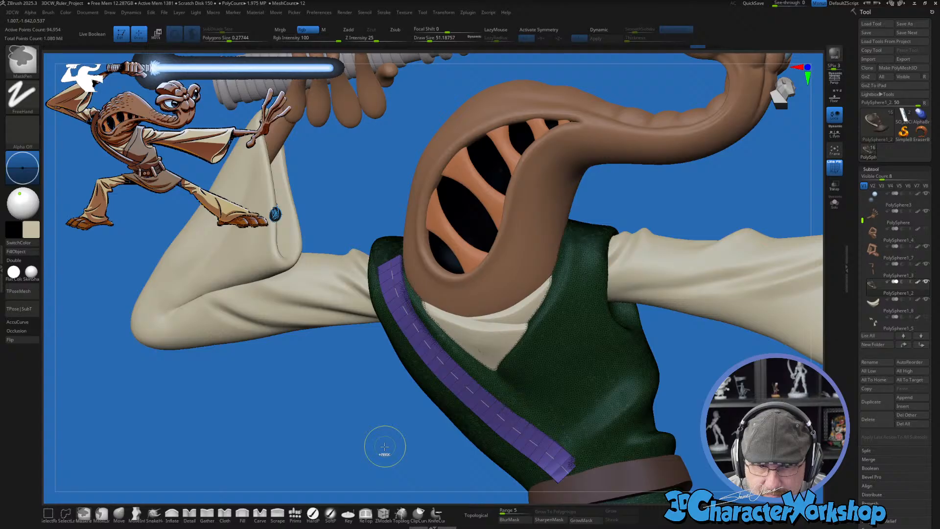
right_drag(385, 446, 412, 435)
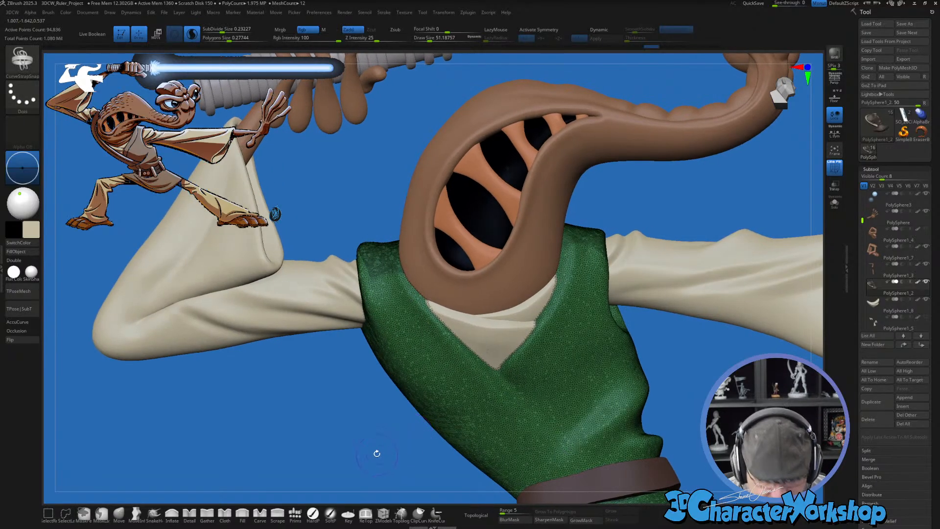
Step: Select the Topology brush at a draw size of about 39 and draw a curve along the tunic's lapel edge from the shoulder to just above the belt
key(s)
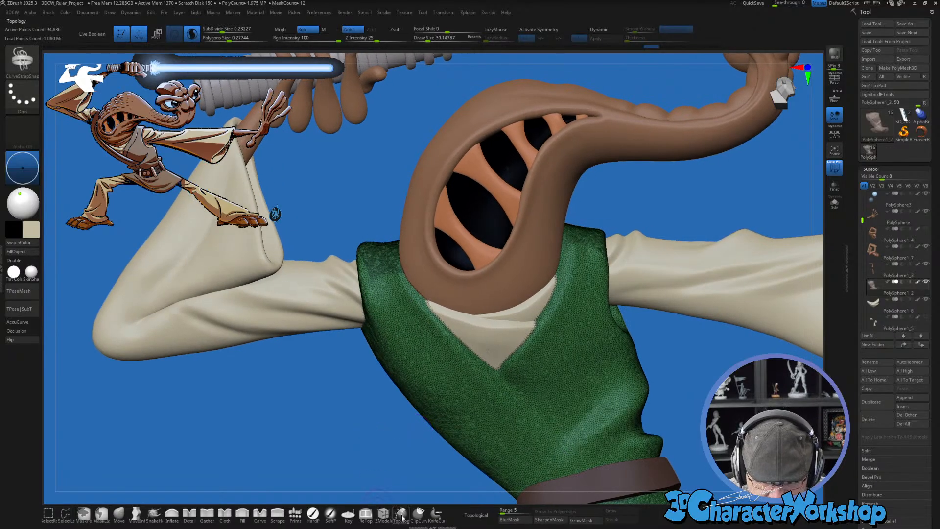
click(401, 512)
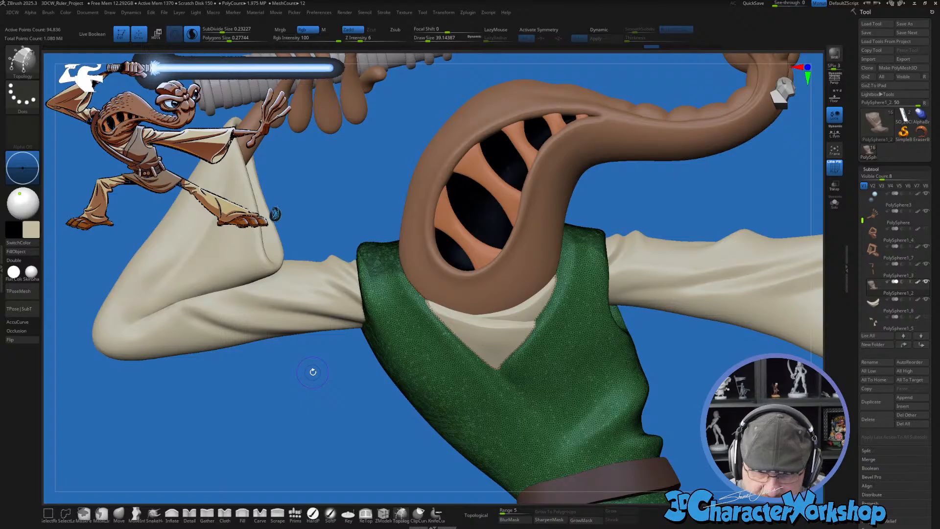
right_drag(313, 372, 539, 413)
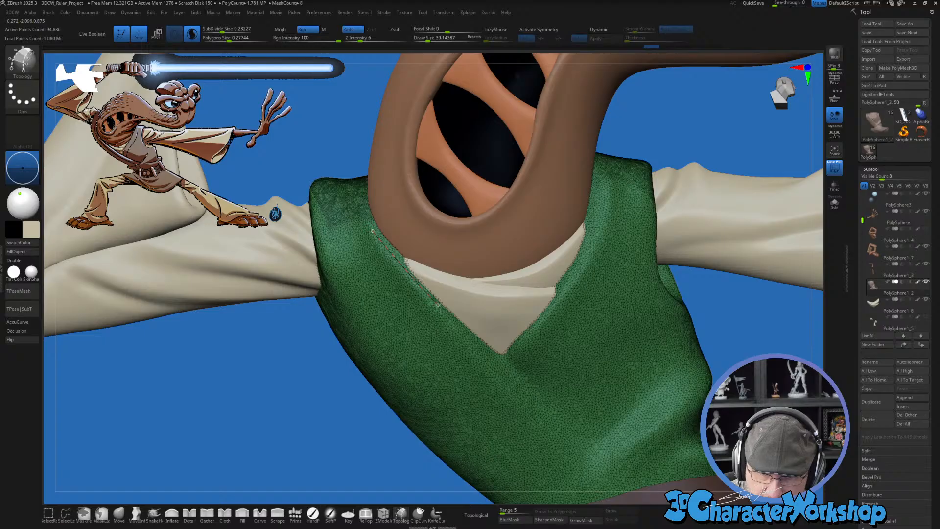
right_drag(598, 478, 563, 350)
click(558, 341)
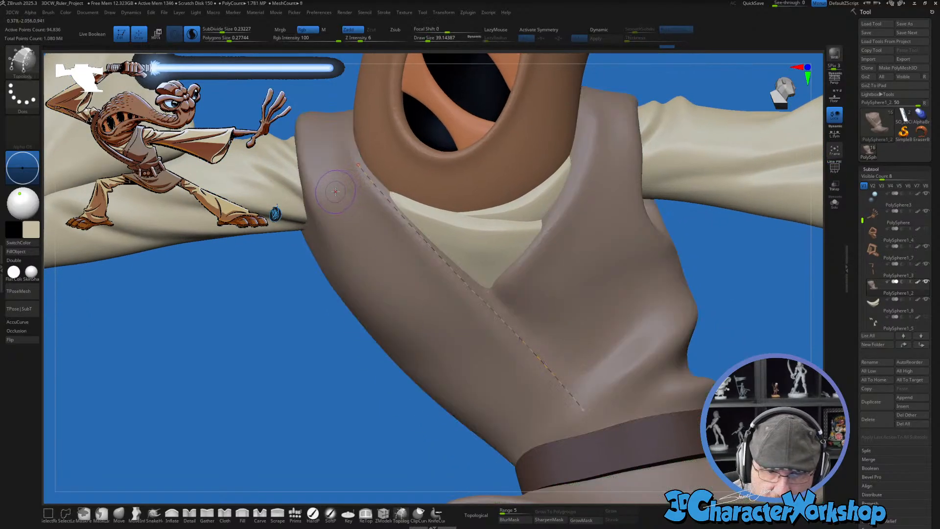
Step: Draw a second curve parallel to the lapel edge as the trim's outer border, and extend both curves down to the belt
drag(358, 223, 523, 395)
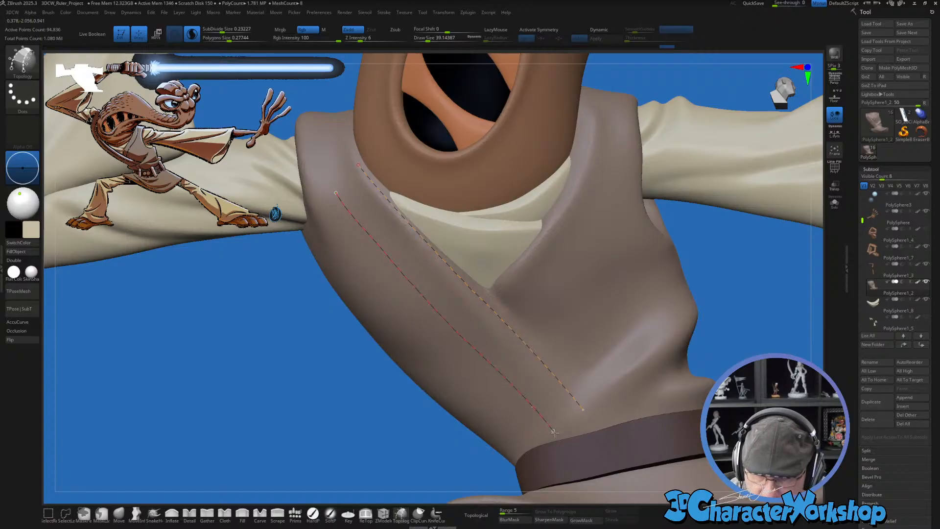
drag(555, 432, 560, 440)
drag(583, 409, 598, 437)
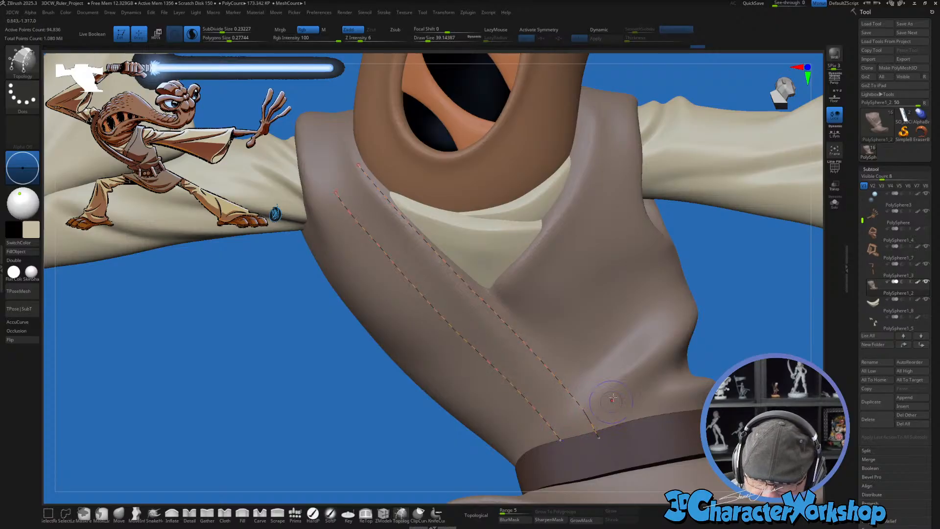
Step: Draw evenly spaced cross curves between the two lapel curves, from the belt up to the chest, to form a row of quads
right_drag(612, 399, 558, 436)
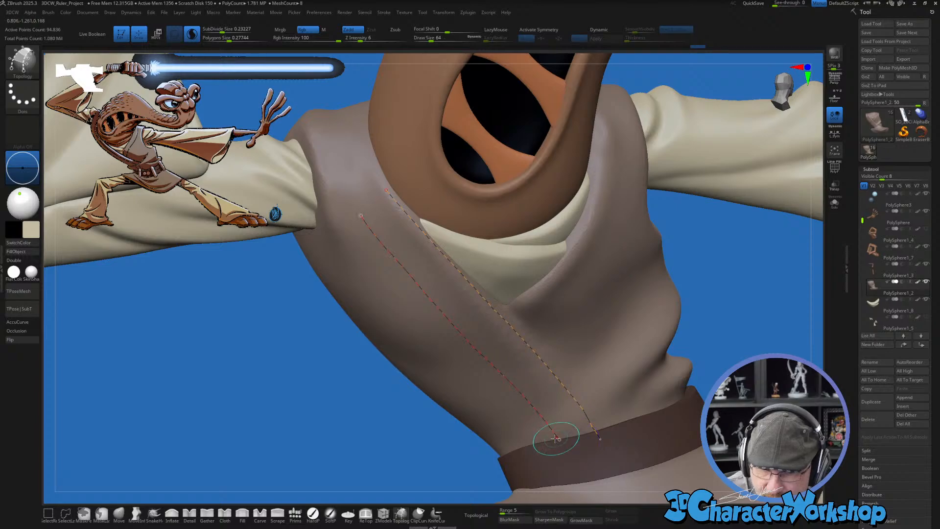
drag(544, 438, 609, 419)
drag(526, 416, 594, 377)
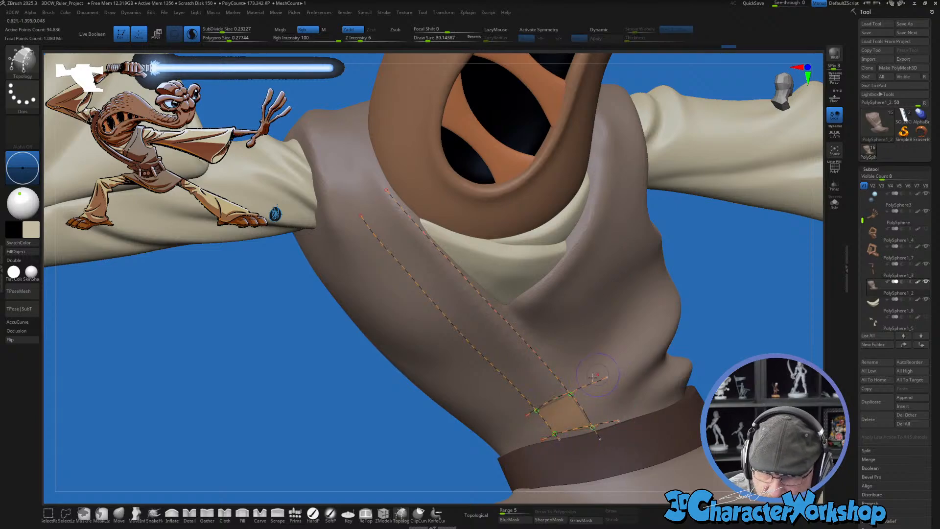
drag(498, 389, 571, 353)
drag(474, 373, 544, 323)
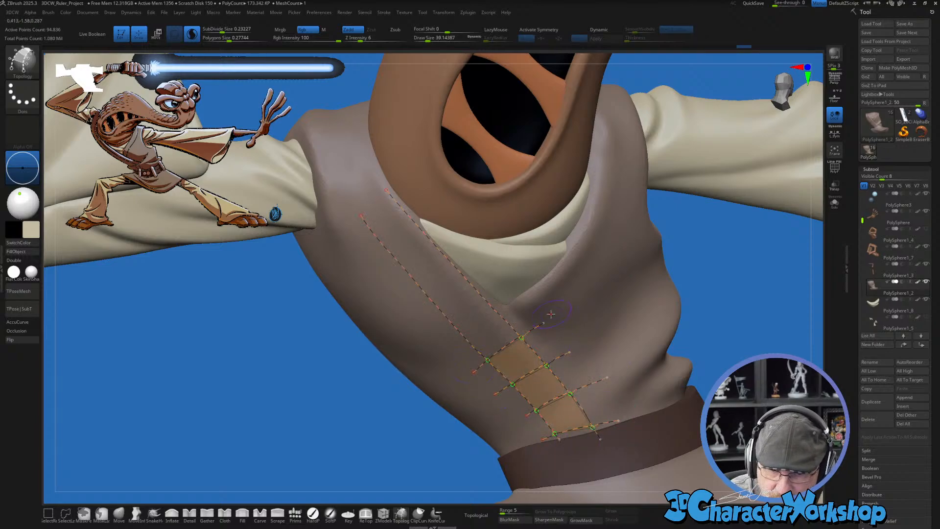
right_drag(557, 283, 519, 314)
drag(462, 353, 516, 297)
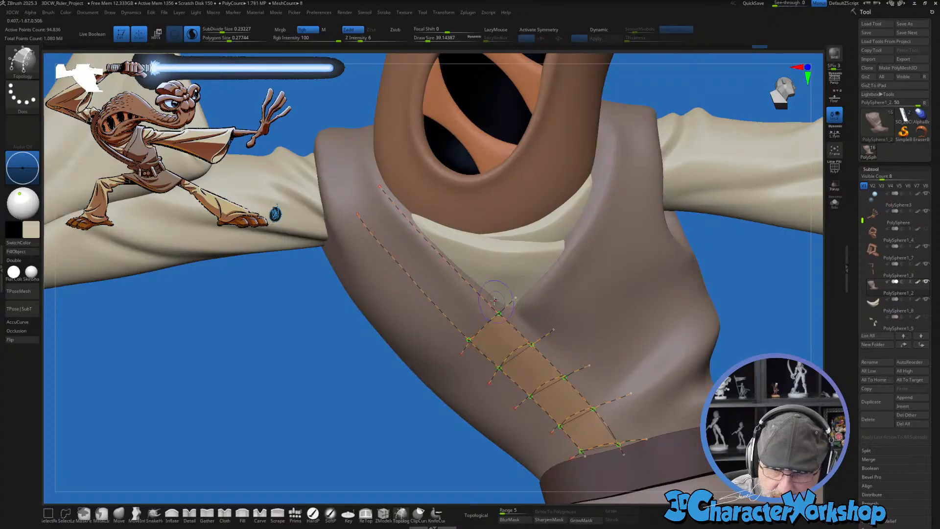
drag(431, 323, 491, 272)
drag(405, 295, 461, 244)
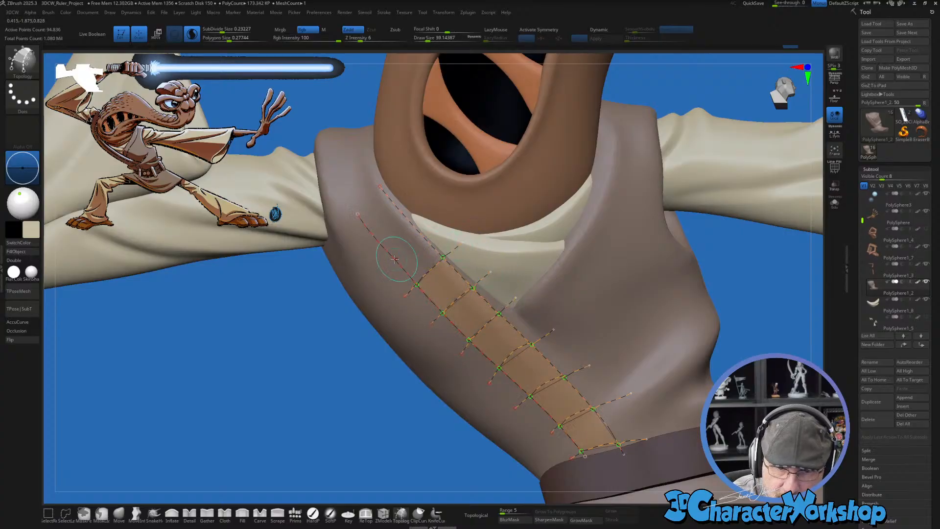
drag(378, 263, 432, 217)
Step: Extend both trim curves up toward the shoulder beside the neck and connect them with further cross curves
right_drag(433, 222, 447, 301)
drag(410, 292, 397, 270)
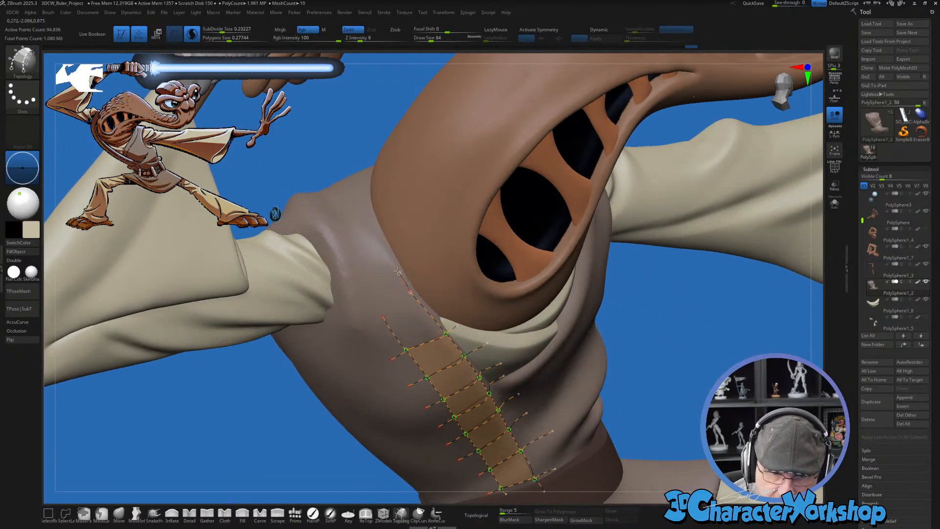
mouse_move(383, 317)
mouse_down()
mouse_move(328, 201)
mouse_move(450, 294)
mouse_up()
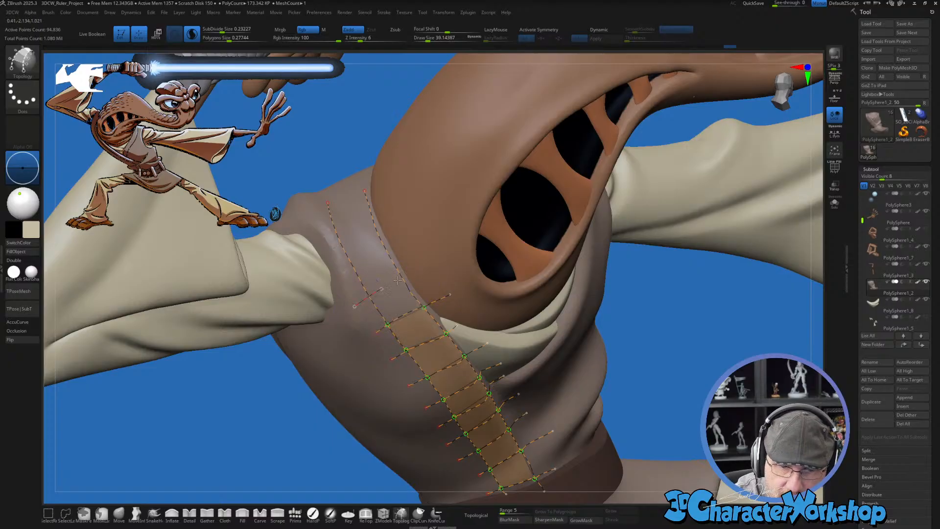
drag(398, 281, 427, 268)
drag(335, 271, 404, 237)
drag(319, 238, 393, 207)
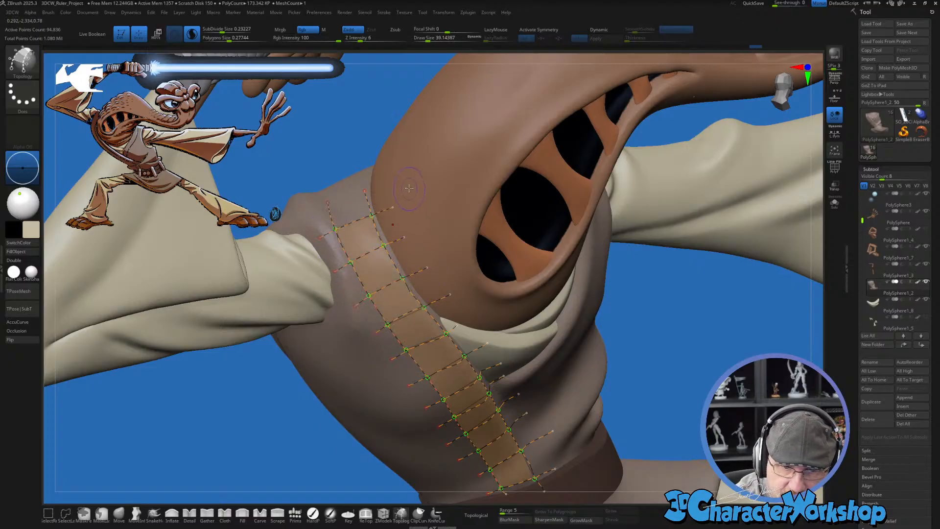
Step: Draw both trim curves around the back of the neck to the opposite shoulder
mouse_move(409, 188)
right_down()
mouse_move(424, 360)
mouse_move(375, 314)
mouse_move(397, 325)
mouse_move(388, 336)
right_up()
mouse_move(388, 406)
mouse_down()
mouse_move(368, 353)
mouse_move(371, 318)
mouse_move(425, 243)
mouse_move(489, 216)
mouse_up()
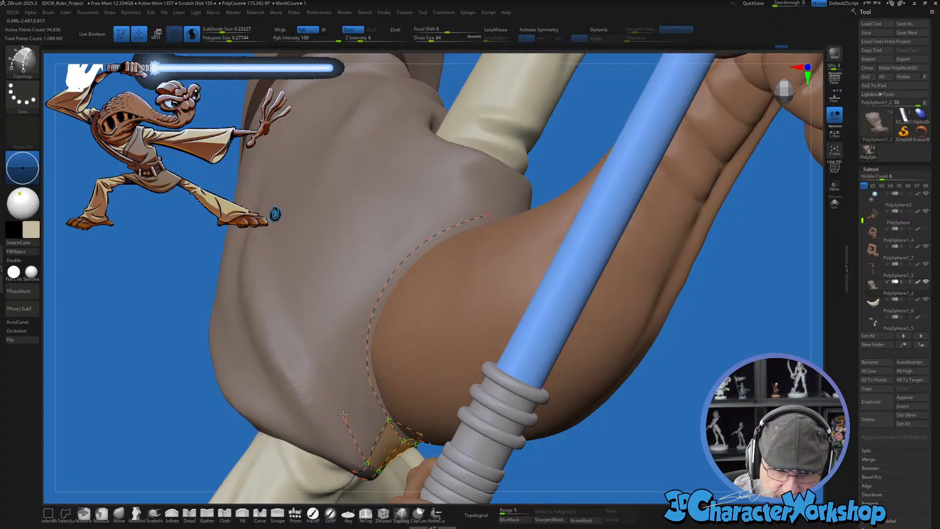
mouse_move(343, 413)
mouse_down()
mouse_move(337, 316)
mouse_move(386, 220)
mouse_move(514, 181)
mouse_up()
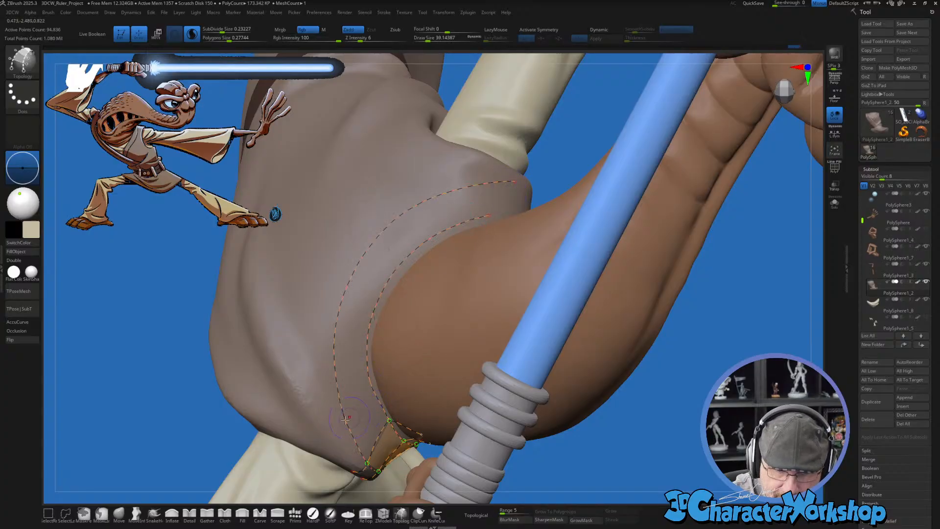
Step: Divide the trim behind the neck into quads with cross curves up to the opposite shoulder
drag(333, 426, 405, 371)
mouse_move(422, 357)
right_down()
mouse_move(279, 355)
mouse_move(330, 380)
right_up()
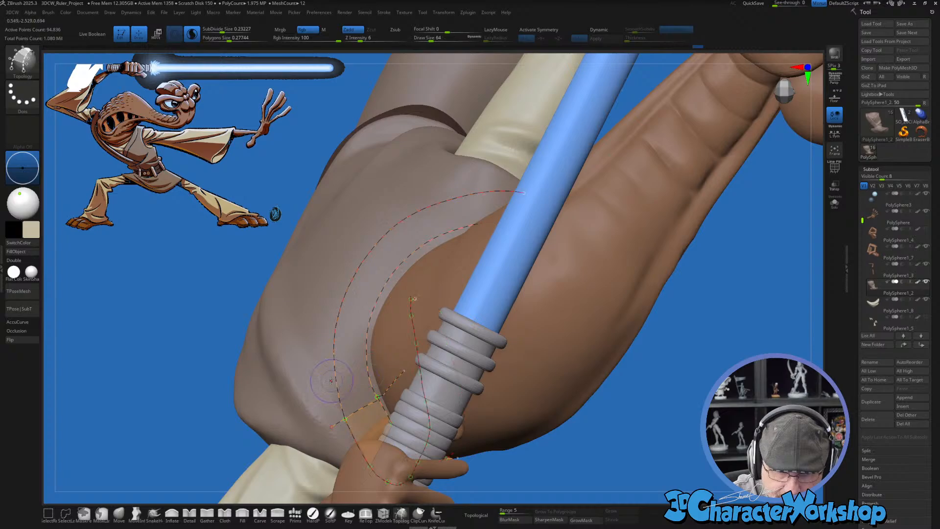
drag(319, 384, 389, 359)
drag(315, 319, 389, 334)
drag(342, 259, 399, 293)
drag(381, 214, 425, 260)
drag(429, 189, 472, 238)
mouse_move(472, 238)
right_down()
mouse_move(441, 264)
mouse_move(480, 244)
right_up()
drag(482, 206, 498, 247)
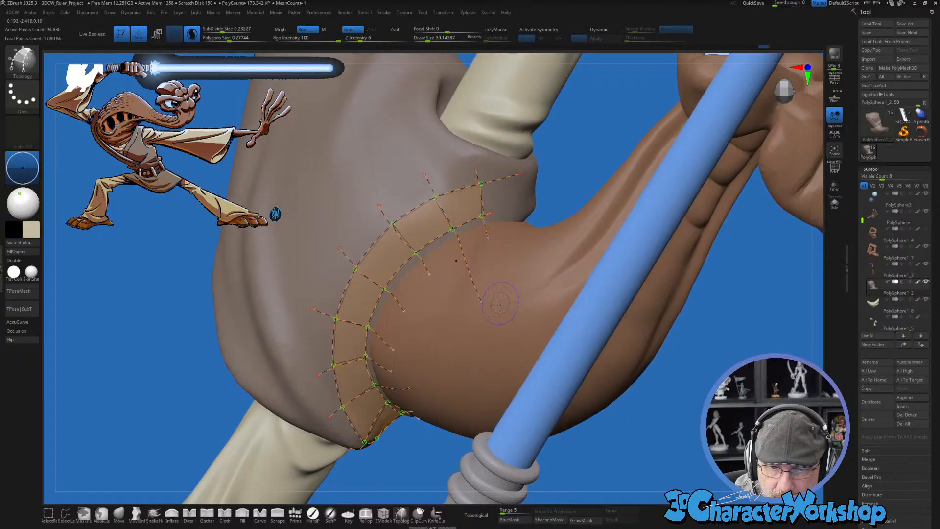
Step: Extend both trim curves over the opposite shoulder and down the upper front of the tunic
mouse_move(498, 247)
right_down()
mouse_move(382, 274)
mouse_move(470, 314)
mouse_move(546, 294)
mouse_move(518, 223)
mouse_move(522, 197)
mouse_move(497, 188)
right_up()
mouse_move(487, 268)
right_down()
mouse_move(482, 207)
mouse_move(474, 262)
right_up()
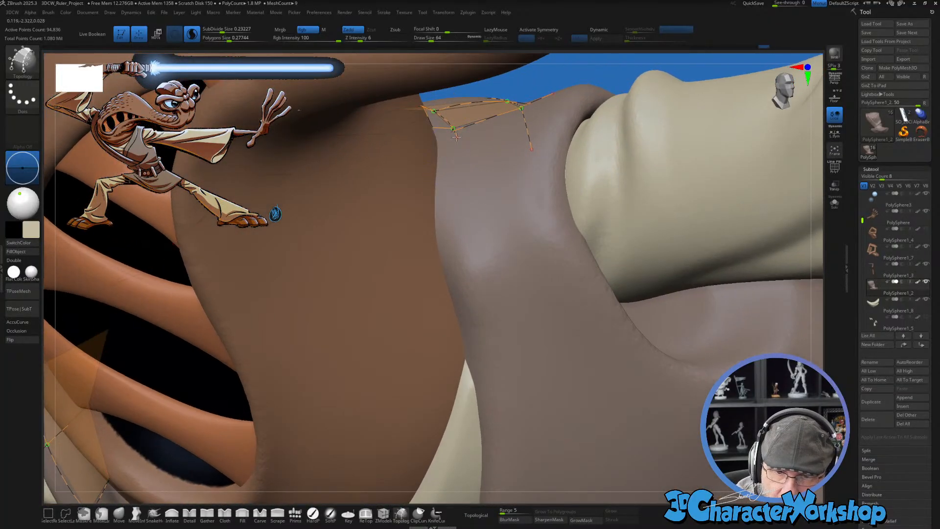
mouse_move(453, 209)
mouse_down()
mouse_move(489, 357)
mouse_move(497, 439)
mouse_up()
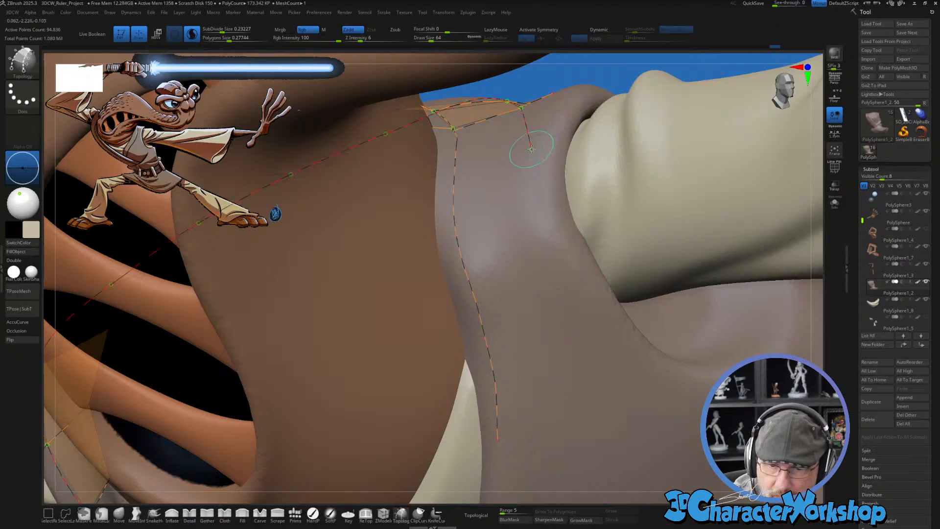
drag(532, 147, 568, 439)
Step: Add cross curves between the two borders from the opposite shoulder down the upper front to form the trim's quads
drag(424, 178, 551, 157)
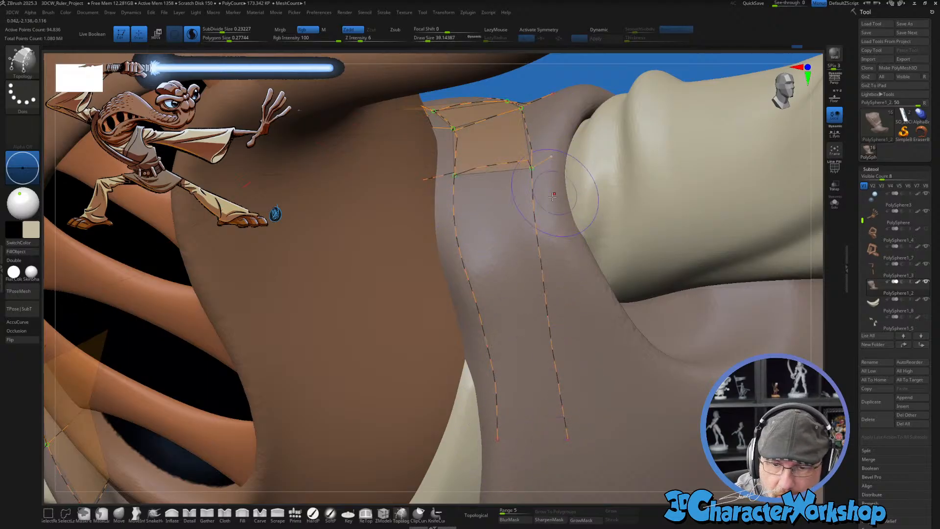
right_drag(592, 235, 599, 265)
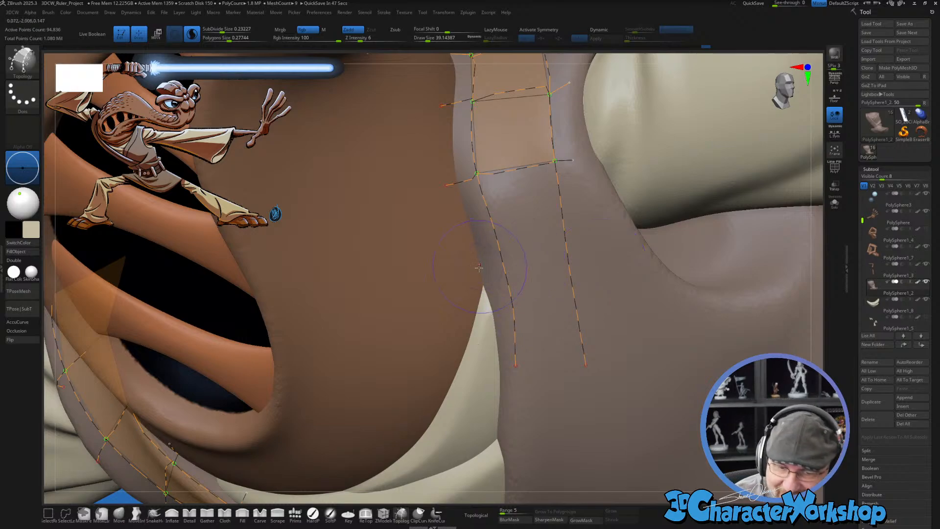
drag(556, 240, 611, 228)
drag(484, 335, 619, 313)
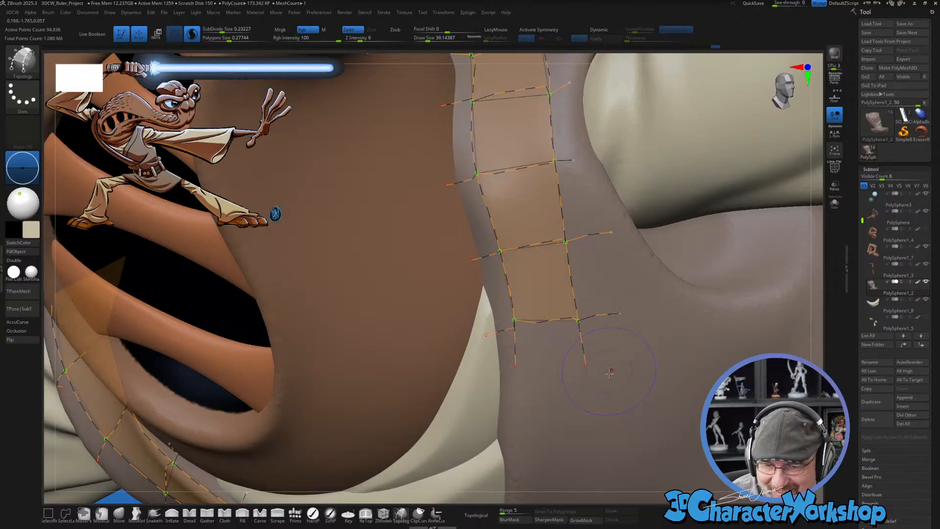
Step: Extend both trim curves down to the point where the lapels overlap and join them with cross curves
ctrl+right_drag(609, 396, 593, 341)
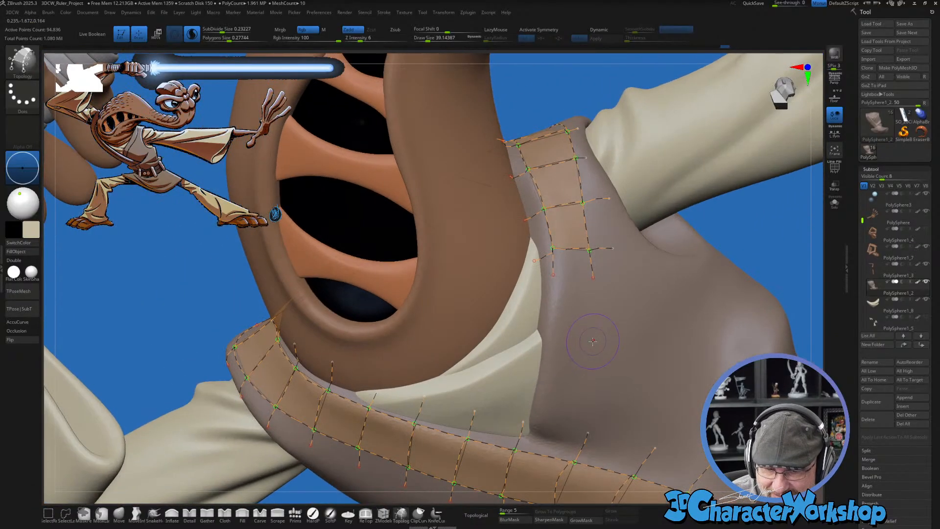
drag(552, 272, 550, 343)
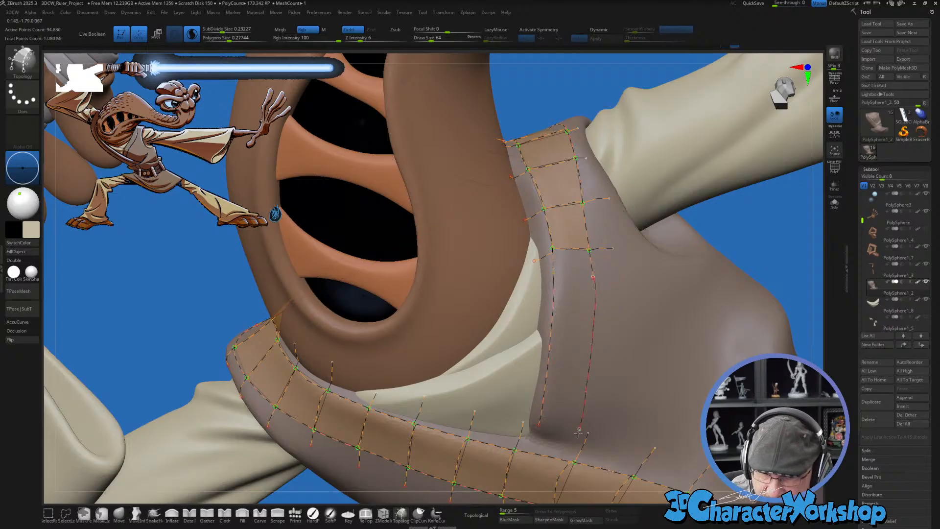
drag(528, 297, 636, 288)
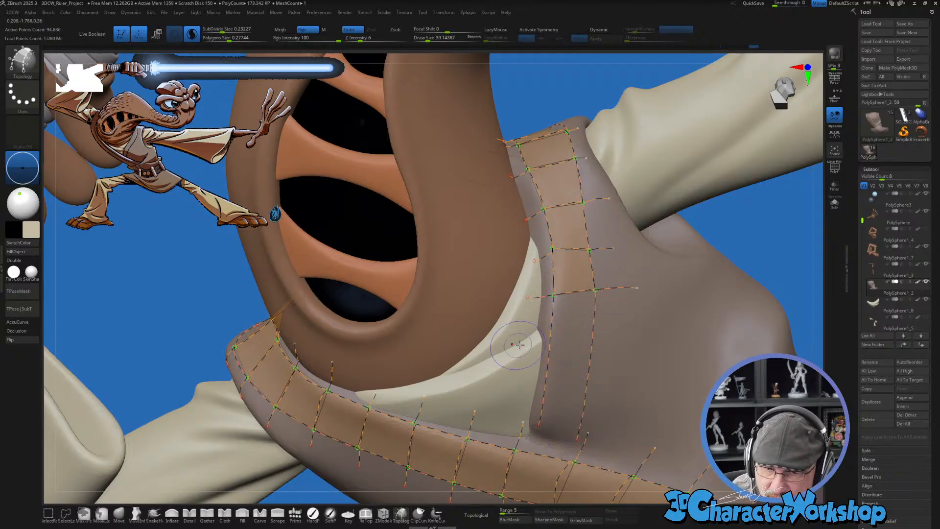
drag(519, 345, 623, 342)
drag(524, 378, 622, 381)
drag(528, 417, 593, 421)
right_drag(628, 408, 637, 408)
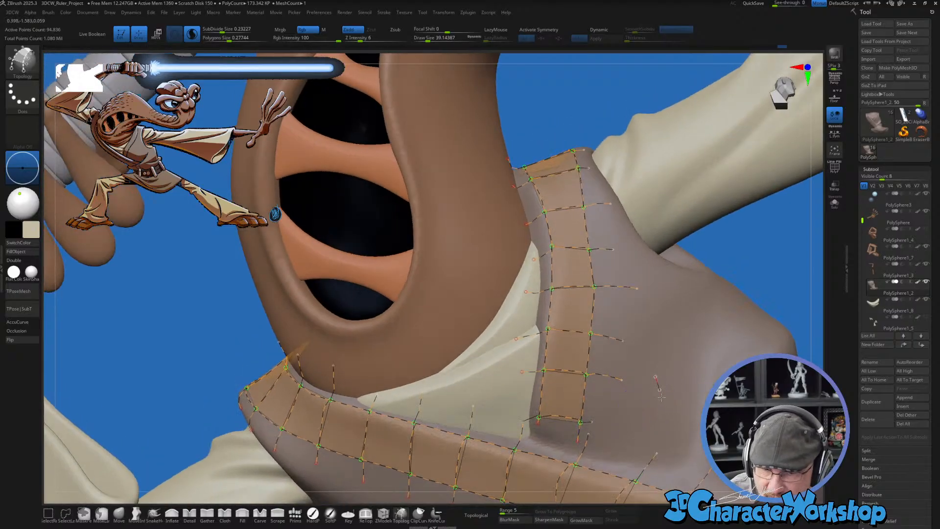
Step: Finish the trim's last curves, set the Draw Size to 1 and generate a thin trim mesh from the topology curves
alt+drag(662, 397, 662, 402)
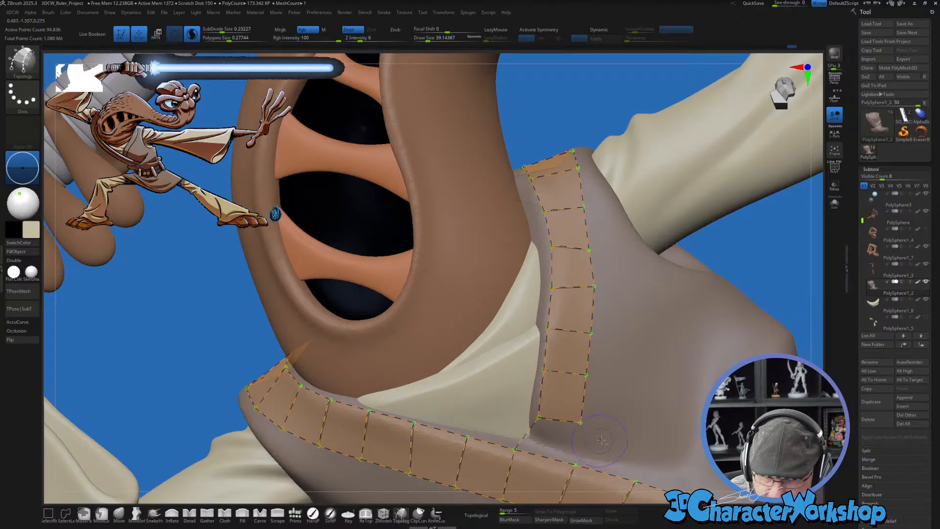
mouse_move(638, 434)
right_down()
mouse_move(612, 433)
mouse_move(619, 420)
mouse_move(610, 418)
mouse_move(672, 395)
right_up()
key(s)
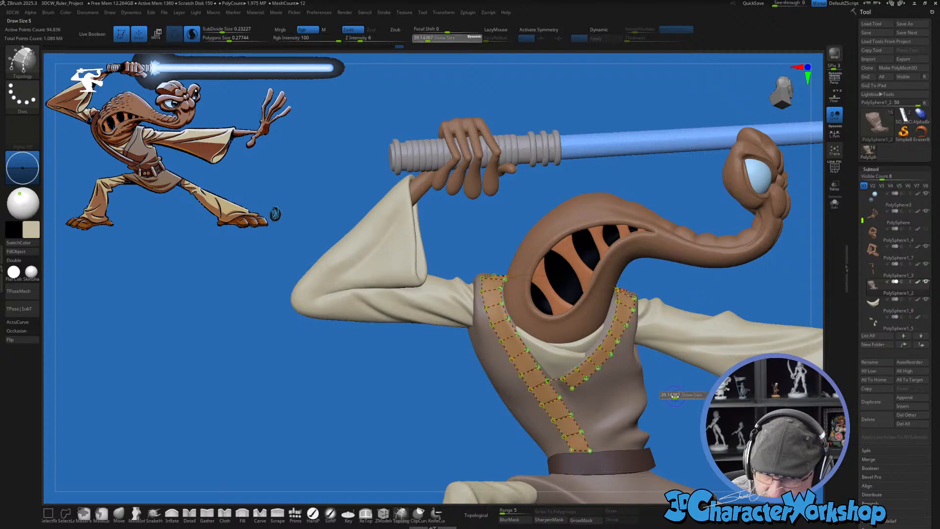
drag(672, 398, 670, 391)
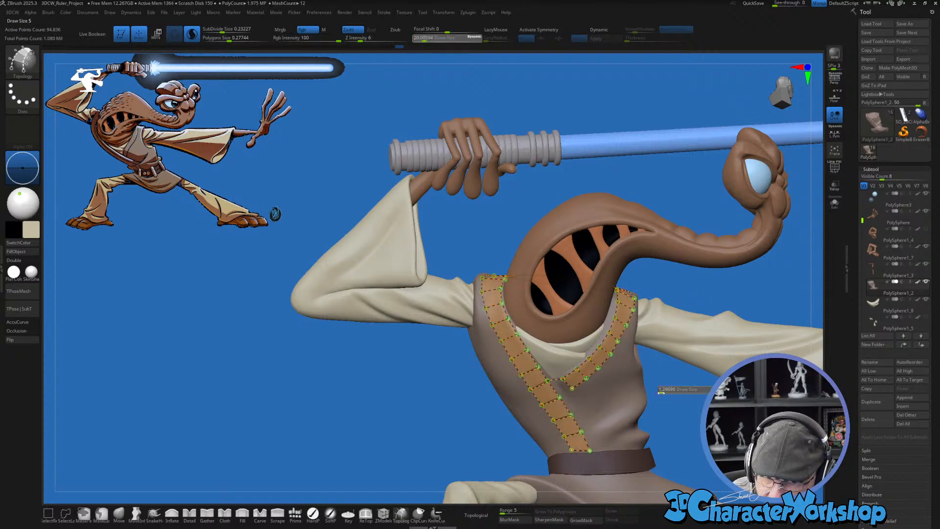
click(599, 395)
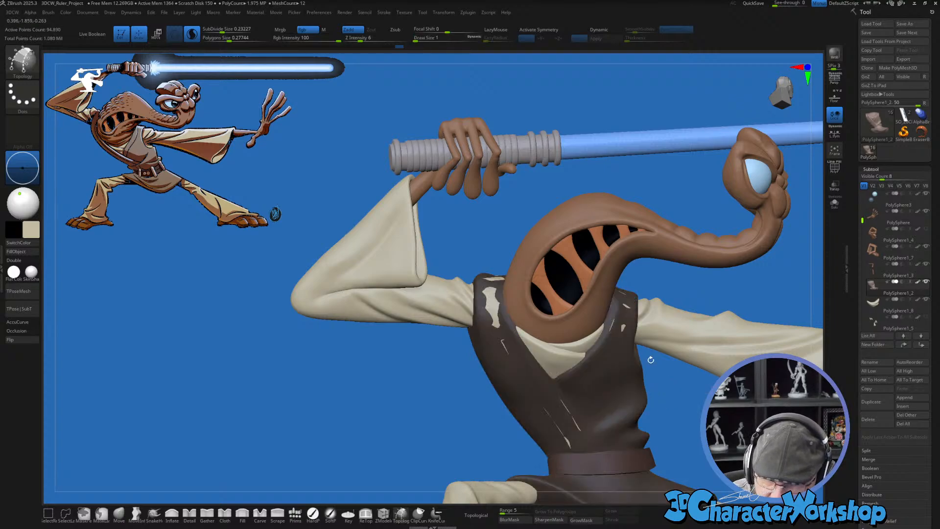
Step: Split the unmasked trim mesh off the tunic into its own subtool
alt+right_drag(677, 387, 638, 394)
key(1)
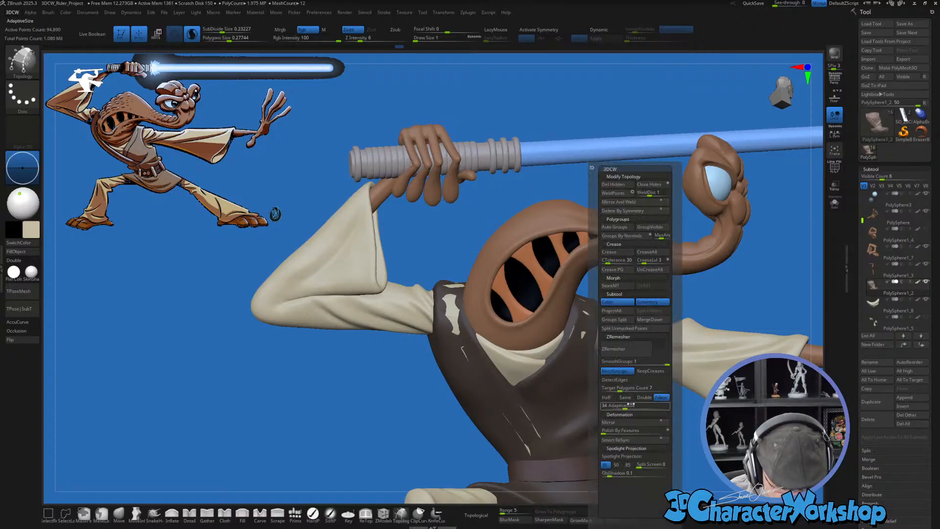
click(628, 331)
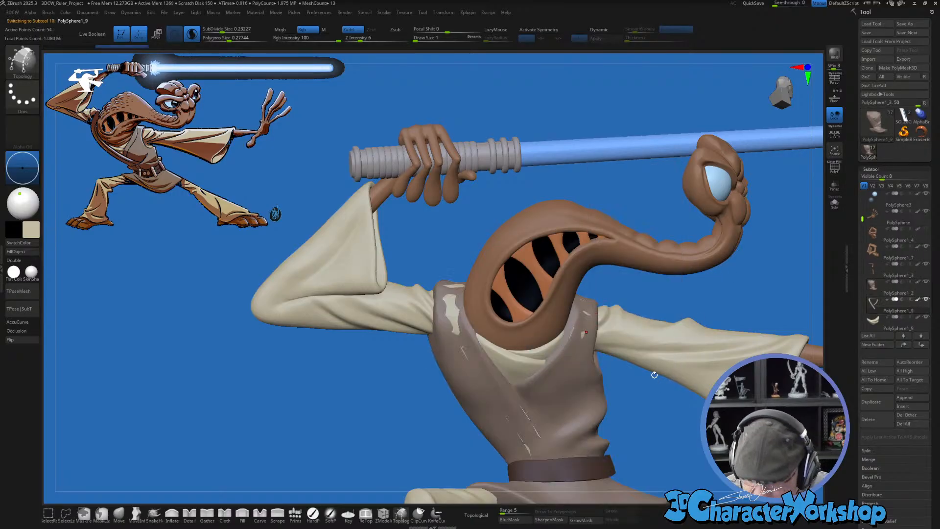
Step: Show the trim's polyframe, turn on dynamic subdivision and give the trim a thickness of about 0.029
right_drag(451, 417, 328, 377)
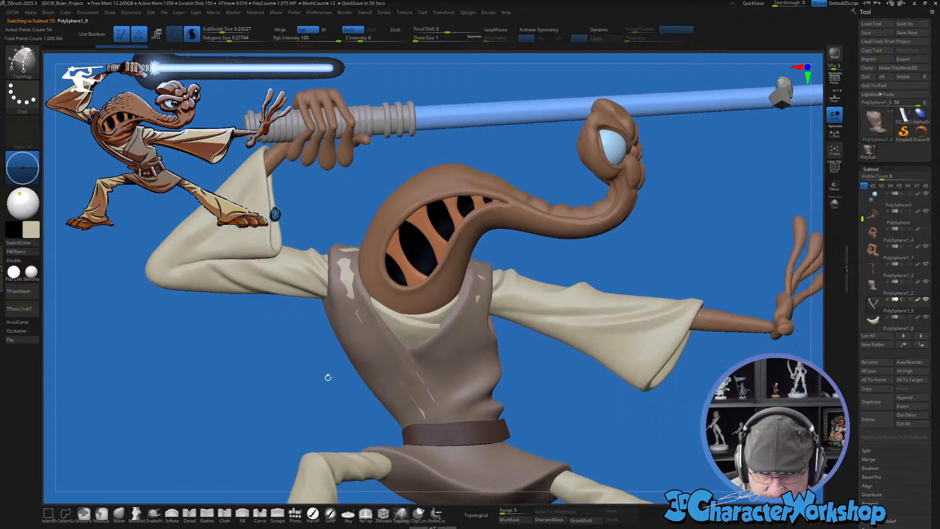
key(shift+f)
key(shift+f)
key(shift+f)
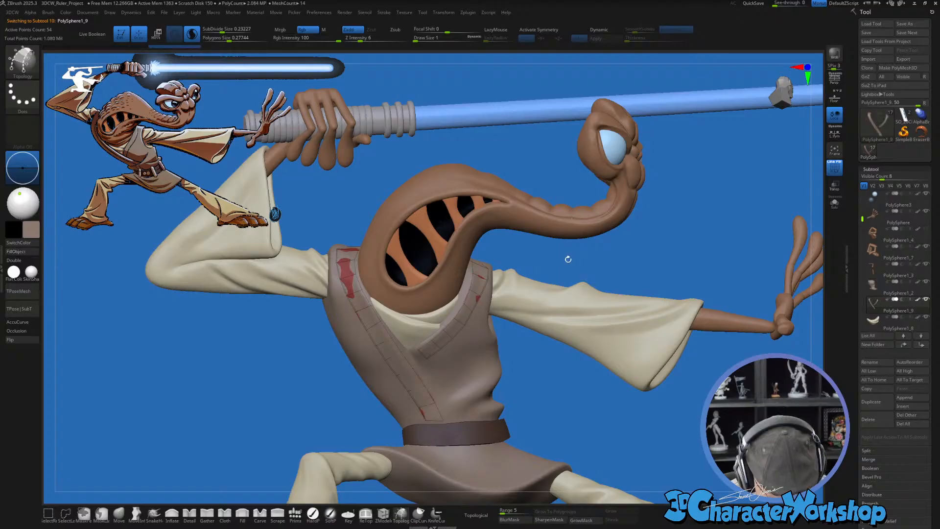
key(d)
click(579, 277)
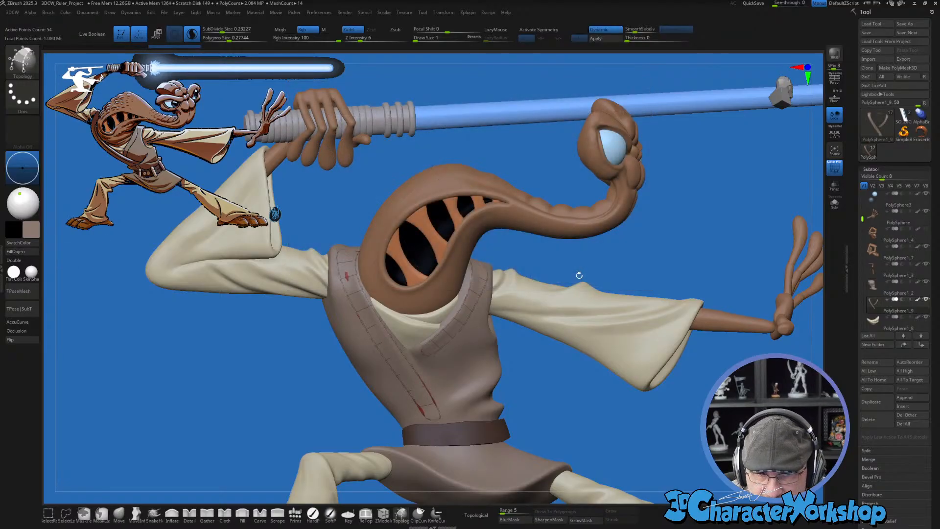
click(632, 38)
drag(642, 42, 657, 42)
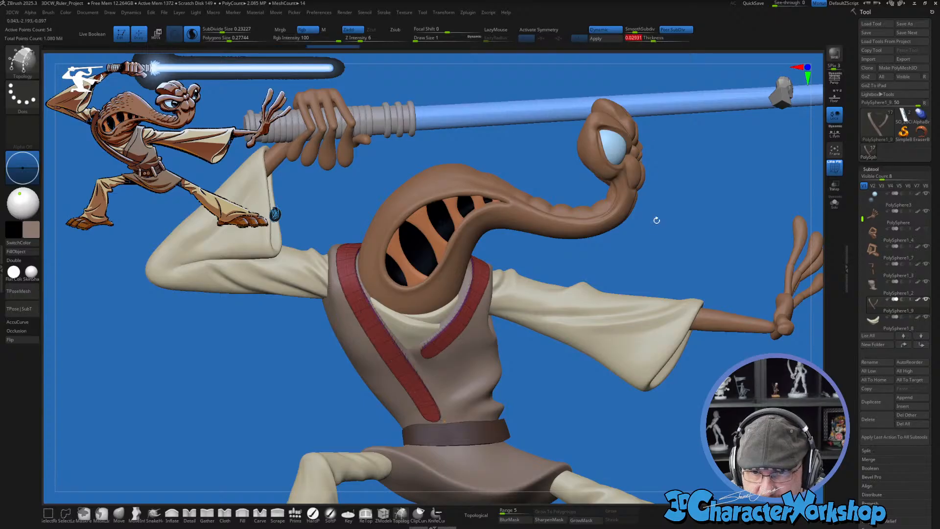
Step: Examine how the thickened trim sits on the tunic's front, and isolate it from the other subtools
drag(526, 381, 515, 401)
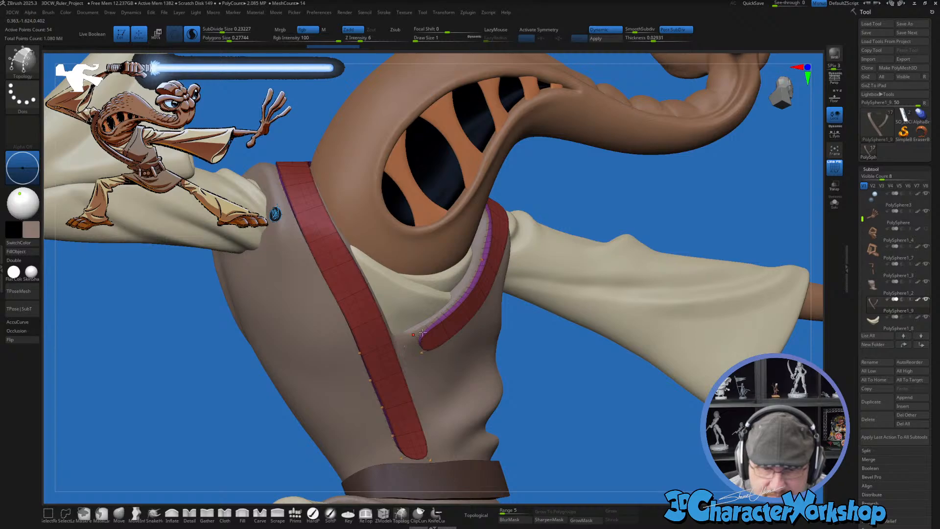
drag(562, 374, 430, 328)
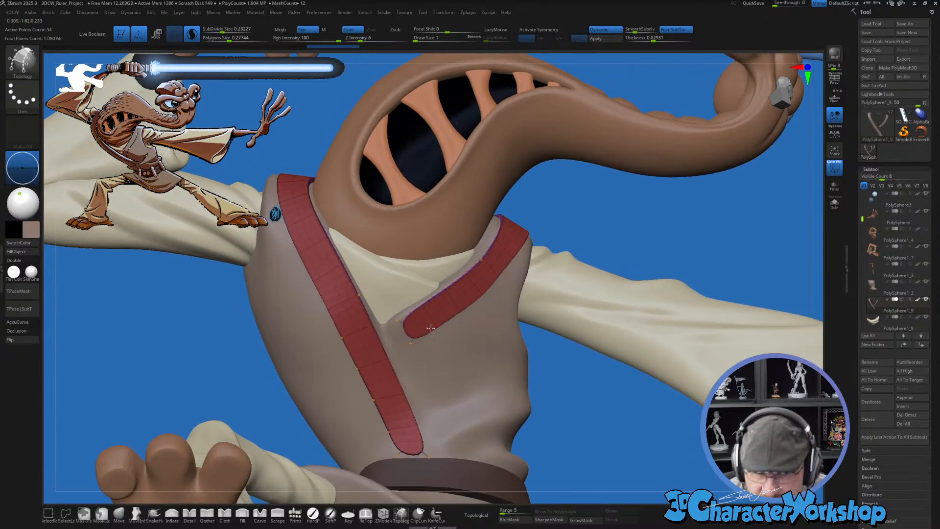
alt+drag(594, 421, 627, 372)
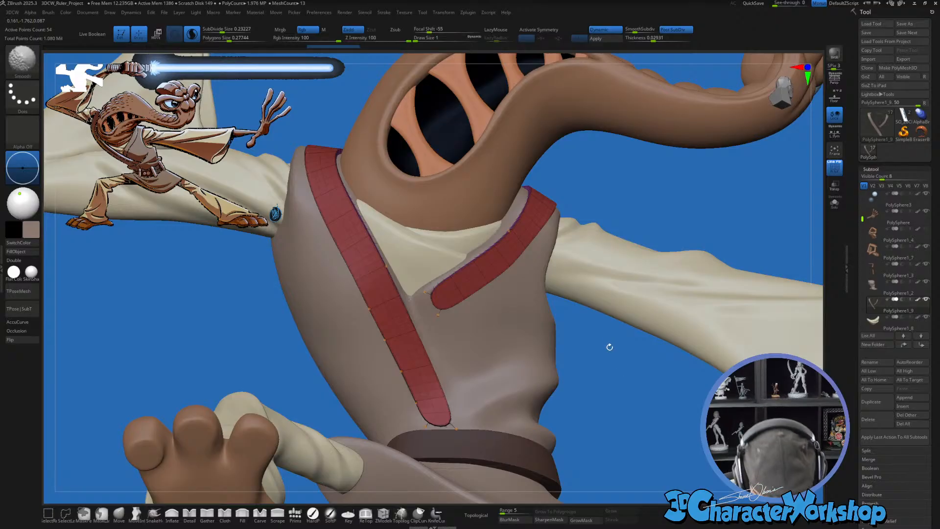
click(834, 202)
drag(601, 349, 628, 339)
Step: Compare the shape of the trim's lower ends with dynamic subdivision on and off, with and without polyframe
key(shift+f)
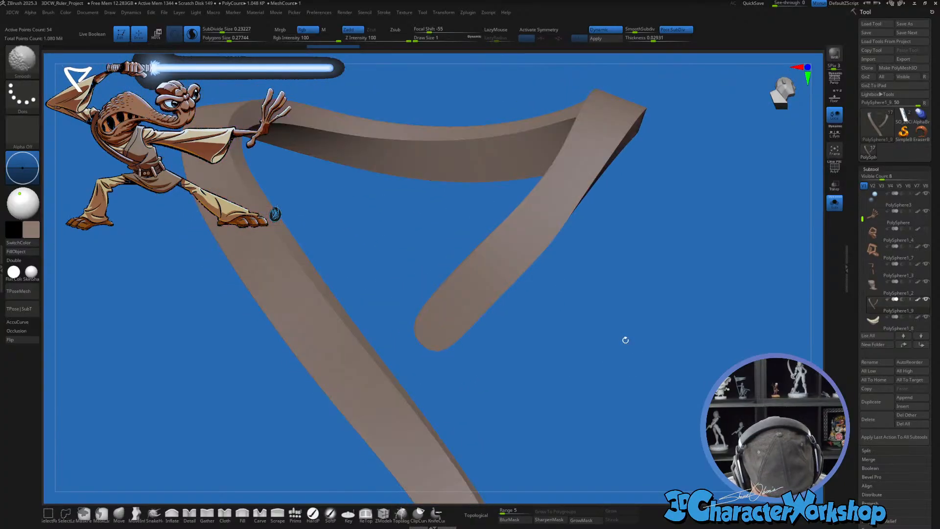
key(shift+d)
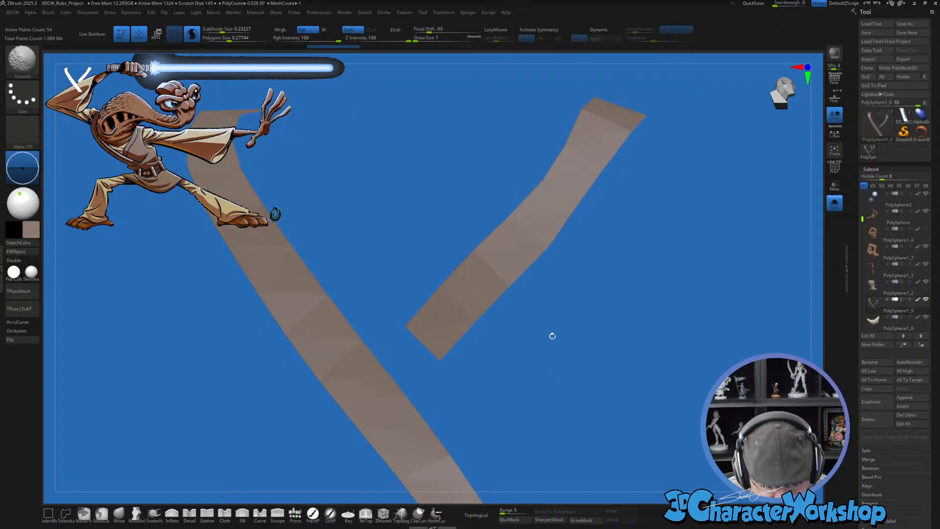
key(shift+f)
alt+drag(556, 336, 541, 372)
drag(691, 421, 678, 398)
key(shift+d)
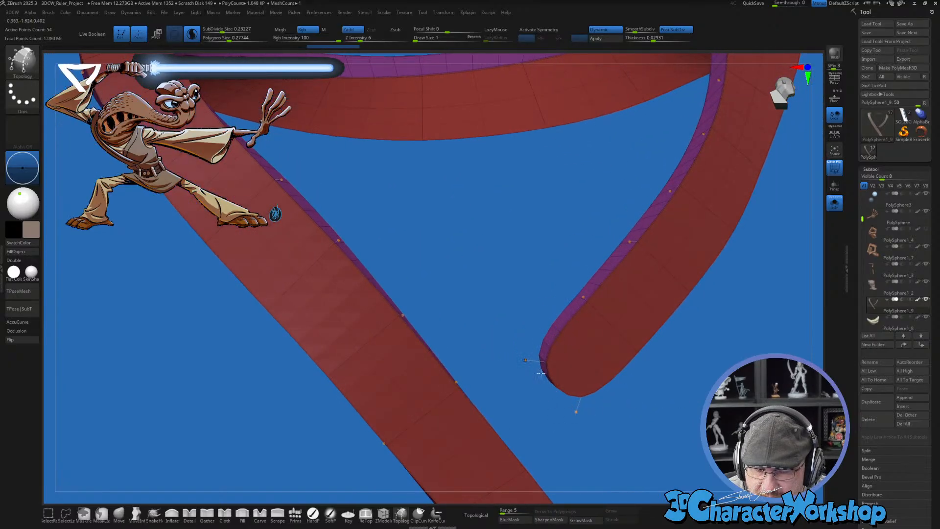
drag(541, 373, 542, 400)
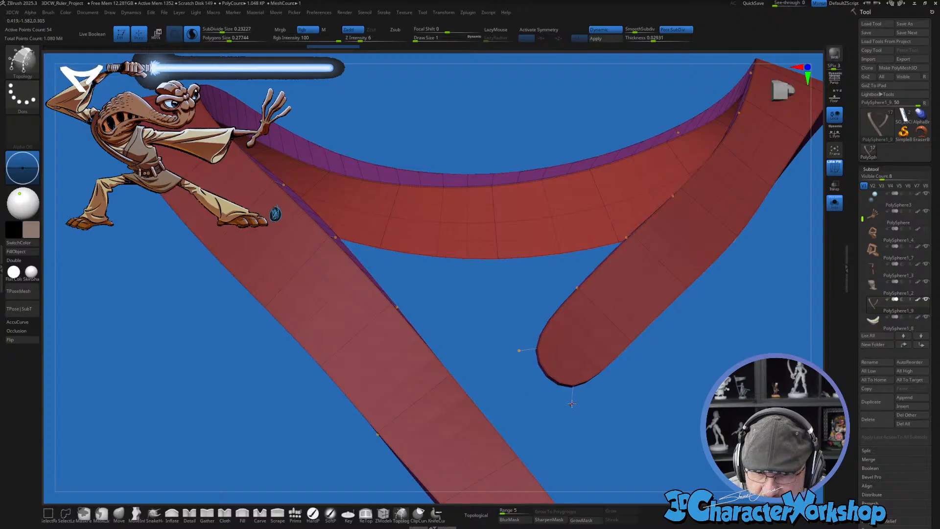
key(shift+d)
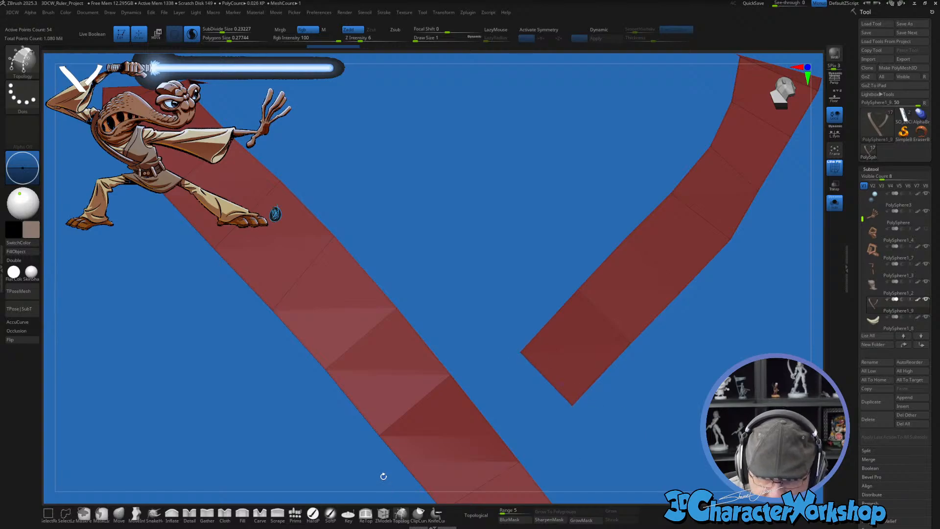
Step: Insert ZModeler edge loops close to both open ends of the trim to square them, and preview the dynamic subdivision
click(383, 513)
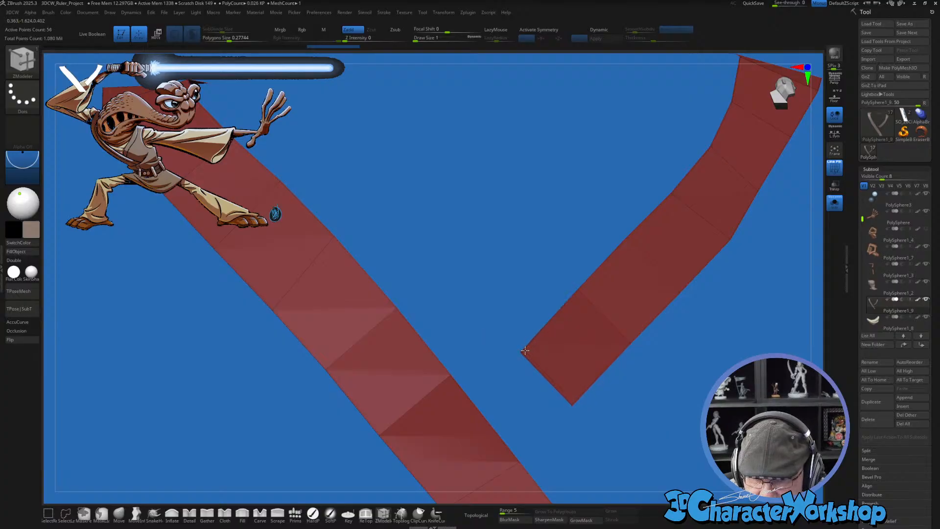
drag(632, 420, 532, 290)
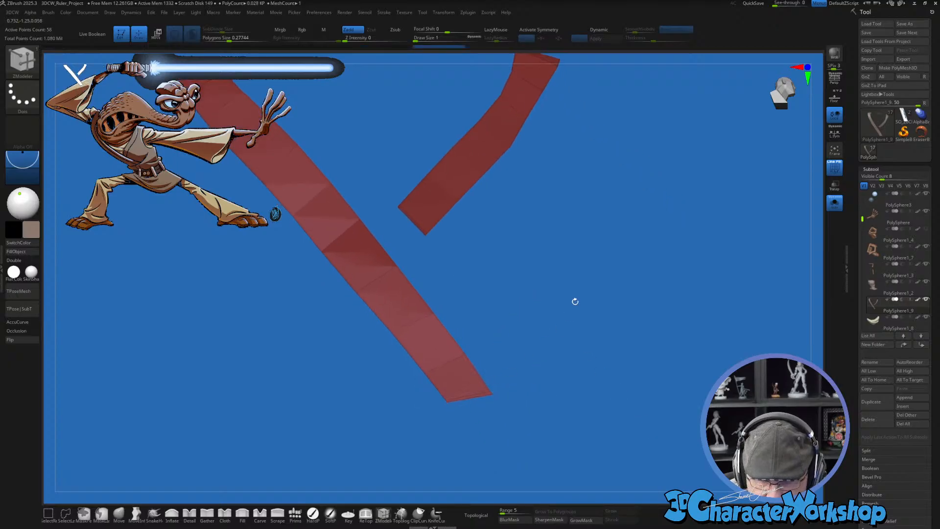
key(d)
drag(554, 263, 550, 330)
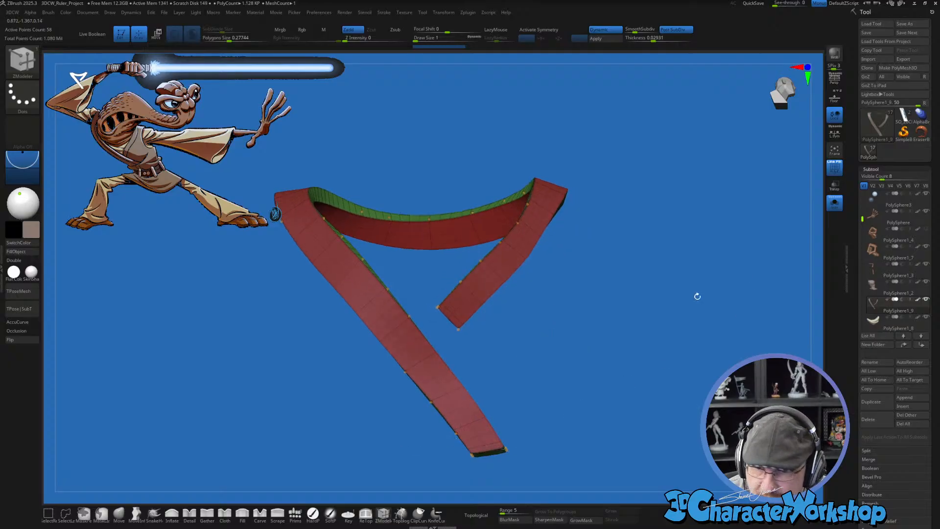
Step: Turn off the trim's dynamic subdivision and make its faces display double-sided
mouse_move(442, 286)
ctrl+mouse_down()
mouse_move(442, 338)
mouse_move(451, 349)
ctrl+mouse_up()
key(ctrl+z)
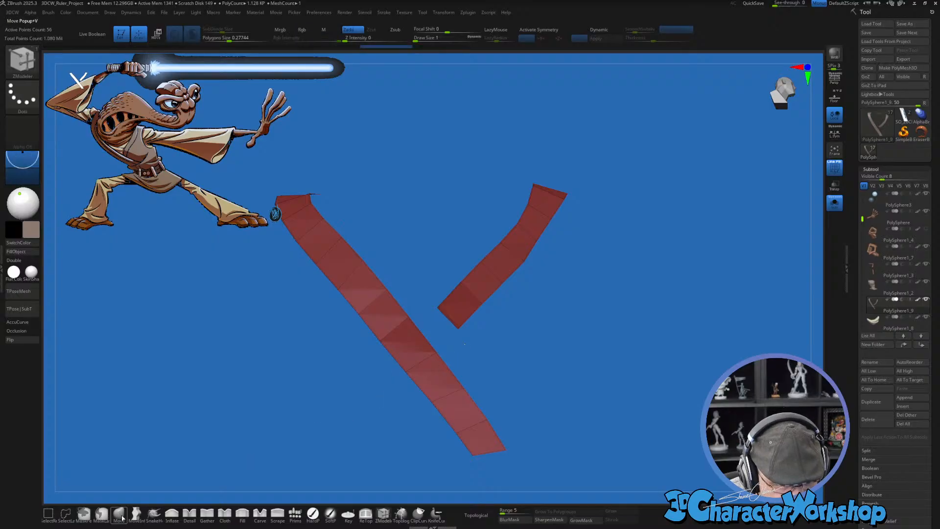
click(14, 260)
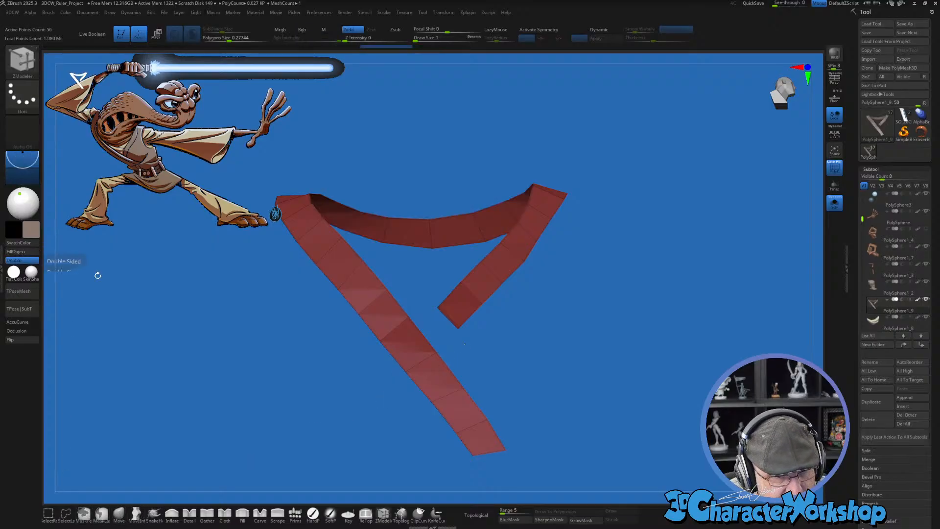
drag(237, 361, 216, 364)
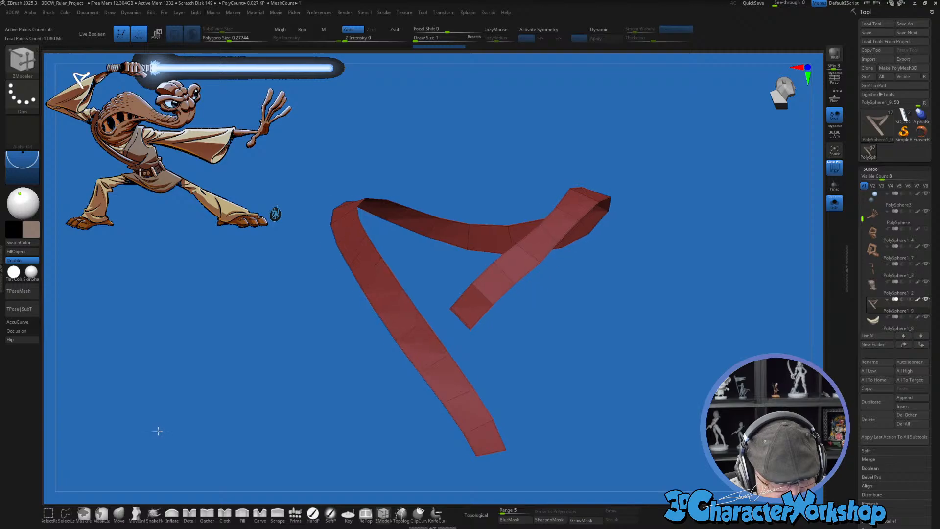
drag(158, 431, 149, 444)
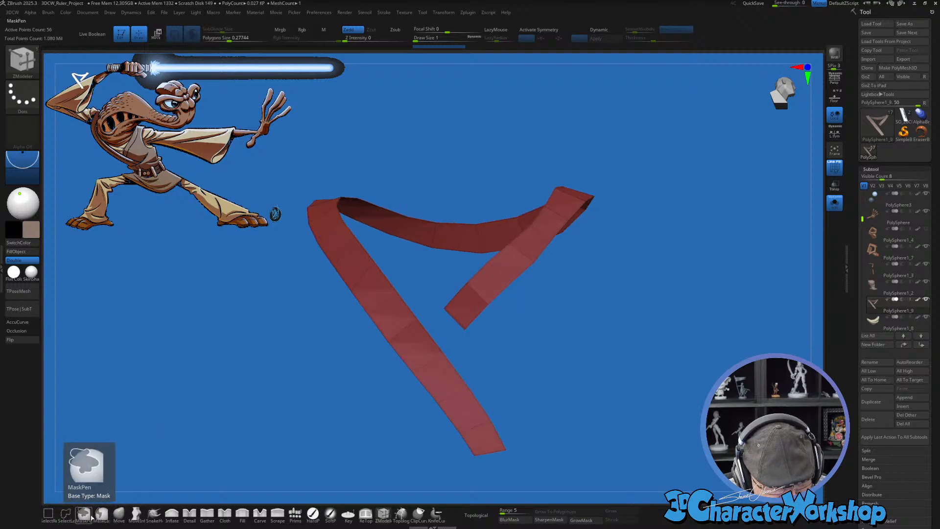
Step: Lasso-mask the trim so that only the lower end of the short lapel band stays unmasked
click(102, 514)
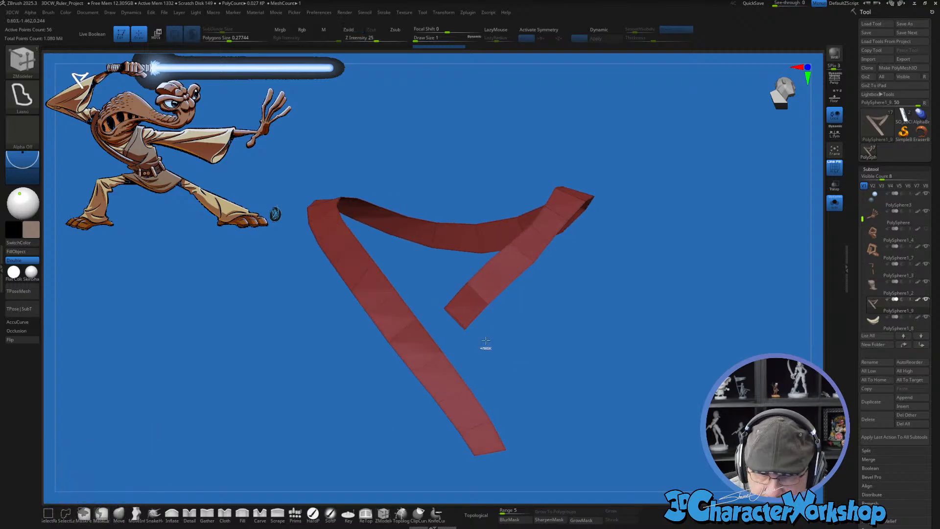
mouse_move(485, 342)
mouse_down()
mouse_move(422, 293)
mouse_move(465, 351)
mouse_move(484, 343)
mouse_up()
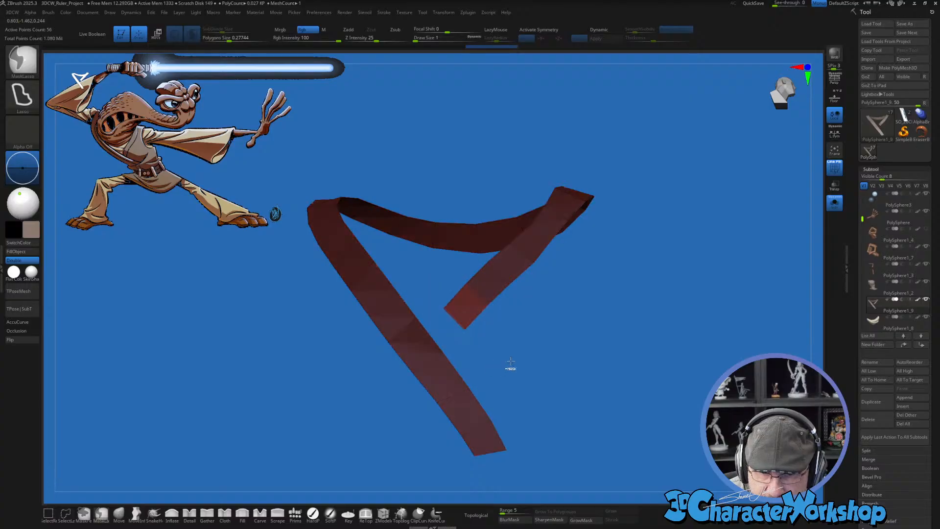
key(ctrl)
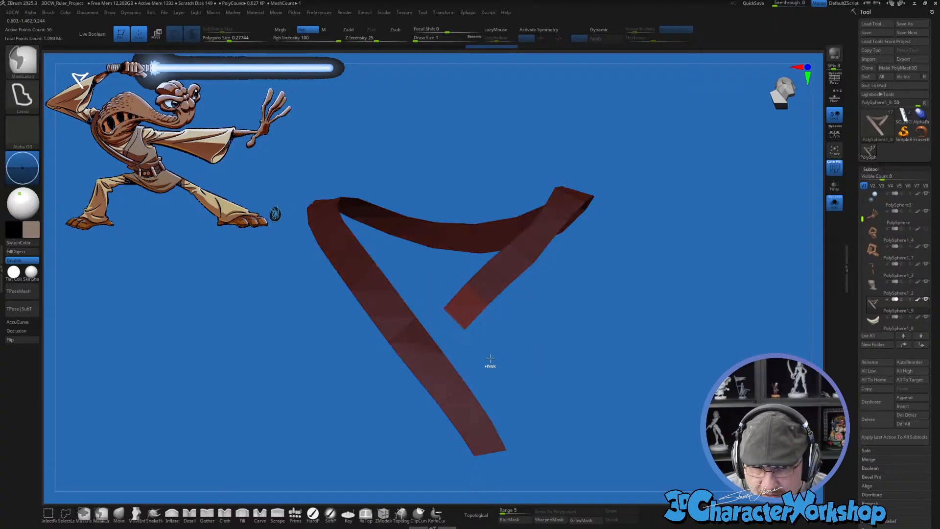
mouse_move(489, 360)
ctrl+mouse_down()
mouse_move(447, 300)
mouse_move(436, 312)
ctrl+mouse_up()
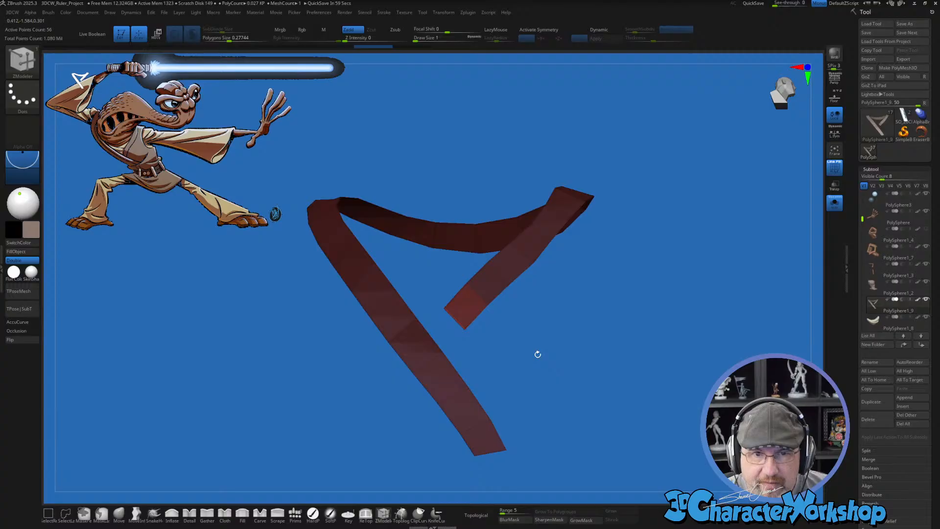
Step: Enlarge the Move brush and pull the short band's unmasked end down until it meets the long lapel band
drag(523, 360, 524, 353)
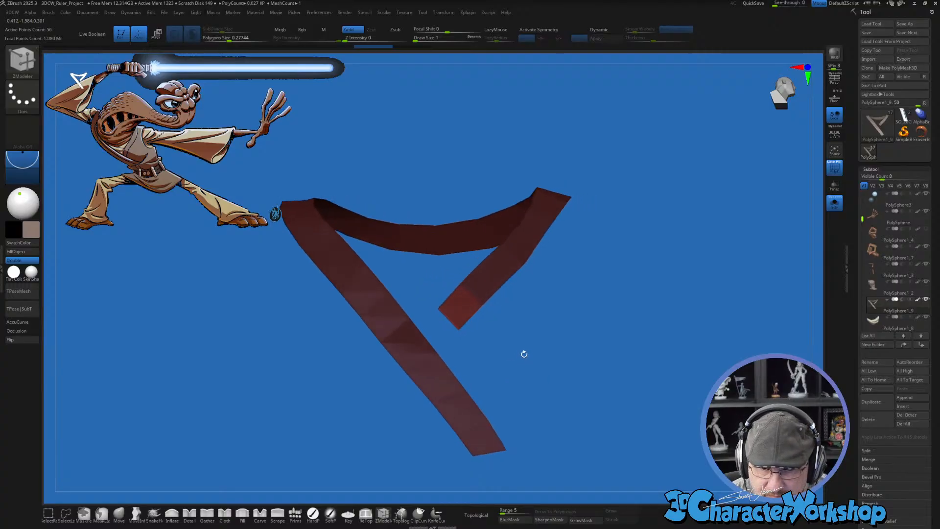
key(b)
key(m)
key(v)
key(s)
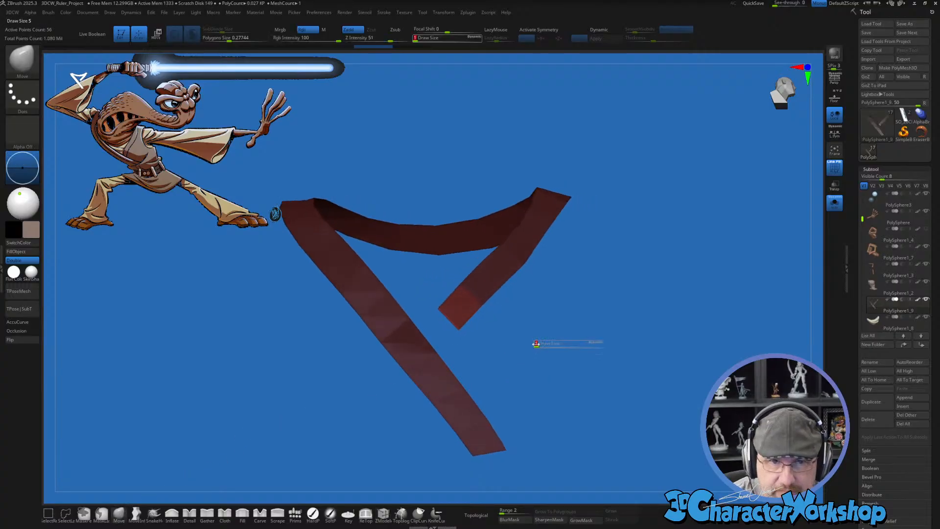
drag(552, 345, 557, 345)
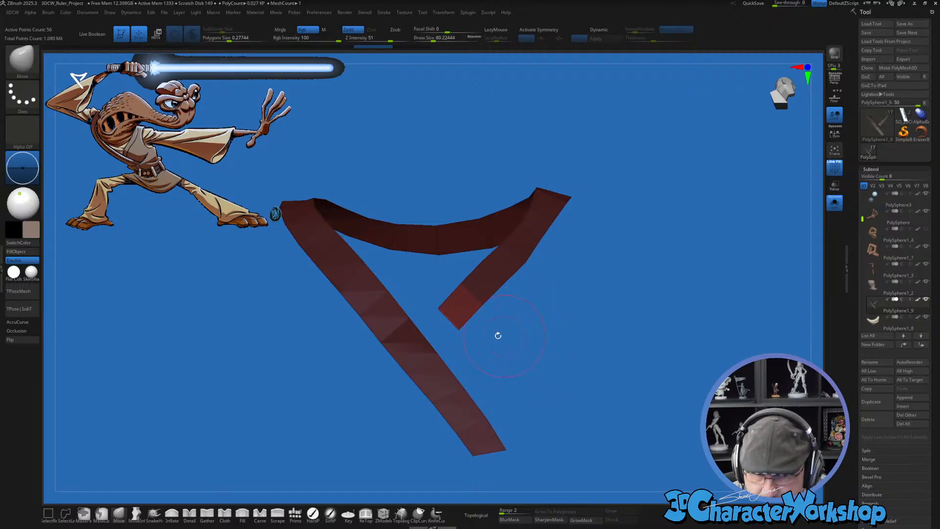
drag(438, 312, 424, 337)
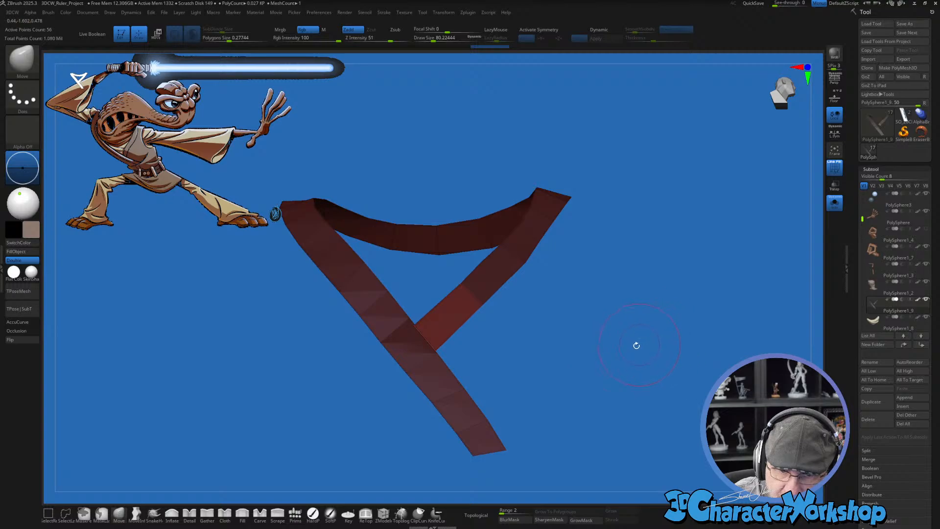
Step: Show the rest of the character around the trim and turn dynamic subdivision back on
drag(636, 346, 509, 388)
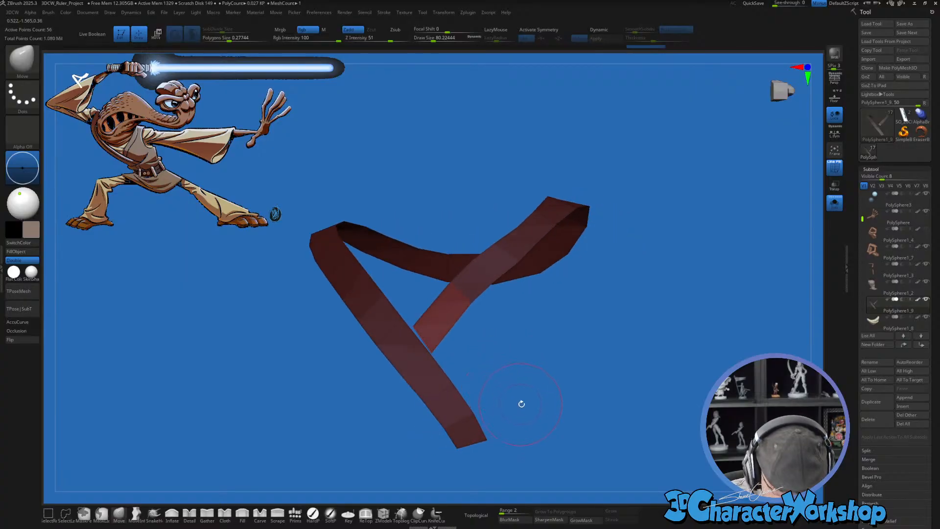
click(835, 203)
mouse_move(631, 374)
mouse_down()
mouse_move(589, 390)
mouse_move(487, 331)
mouse_up()
key(d)
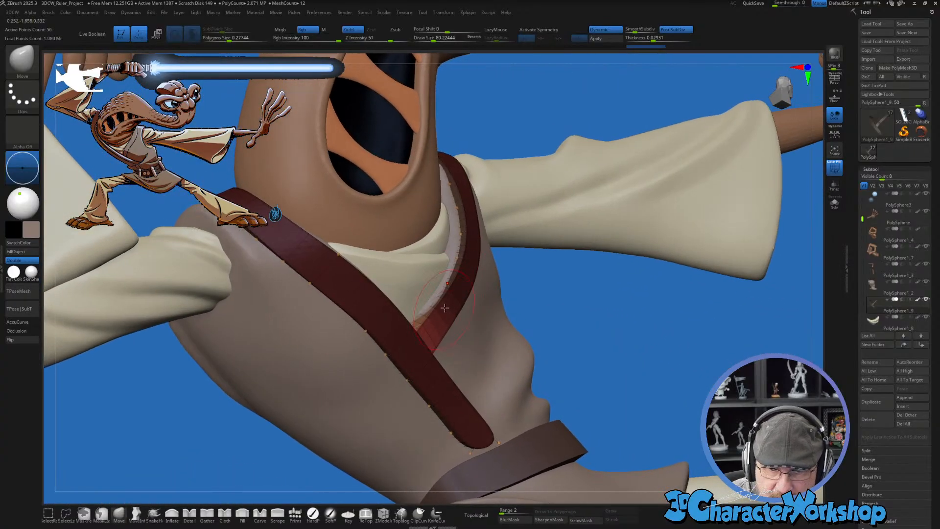
Step: Enlarge the Move brush to a draw size of about 145 and clear the mask from the collar trim
alt+right_drag(464, 283, 497, 359)
key(s)
drag(484, 379, 488, 380)
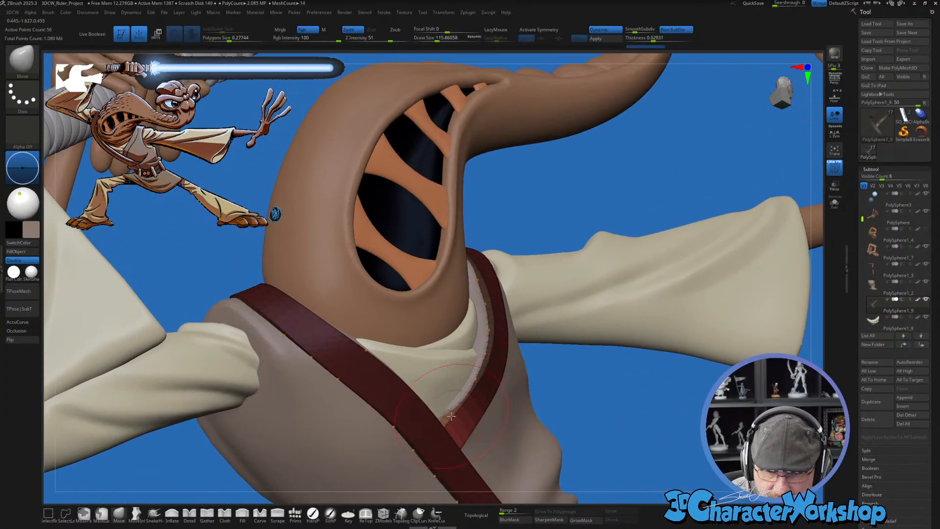
right_drag(497, 357, 480, 387)
key(s)
drag(469, 394, 472, 394)
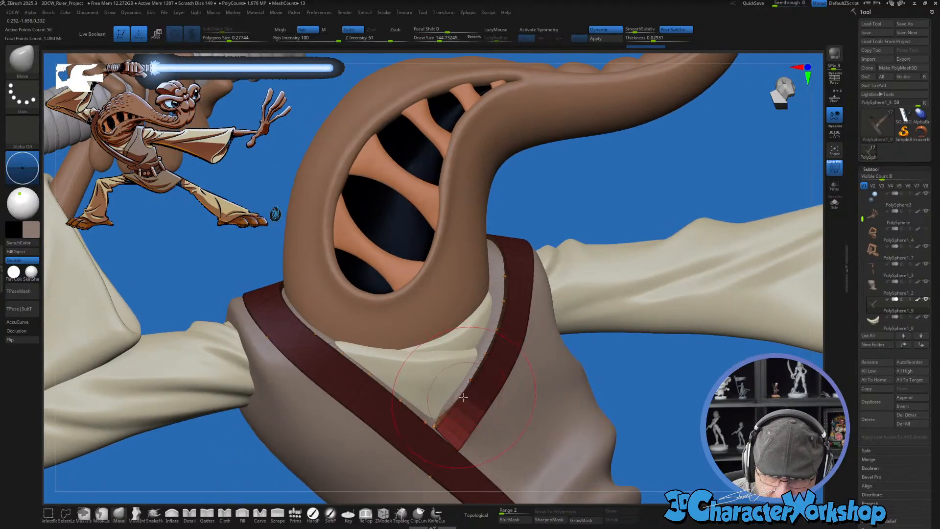
ctrl+click(643, 389)
key(b)
key(m)
key(v)
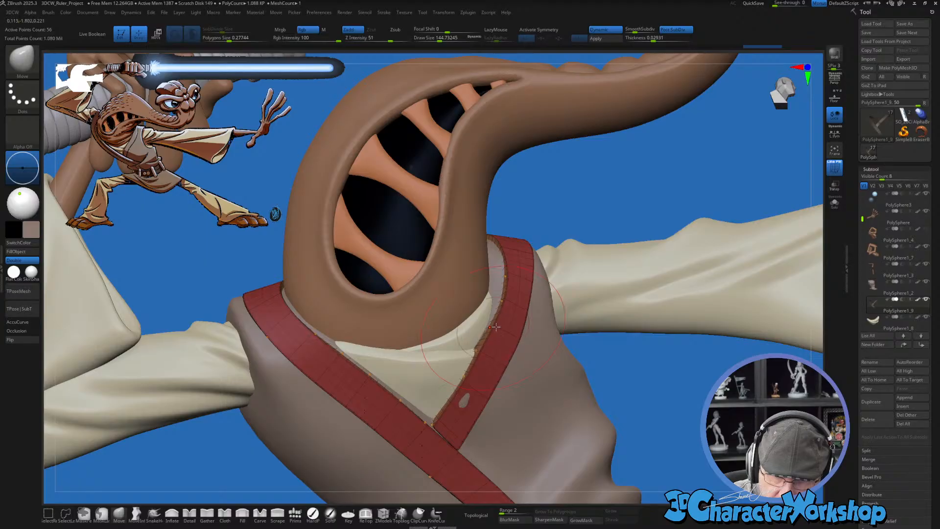
Step: Shift the short lapel band's upper part closer against the neck and smooth its run over the chest with the Move brush
mouse_move(496, 327)
right_down()
mouse_move(520, 338)
mouse_move(494, 355)
mouse_move(508, 279)
right_up()
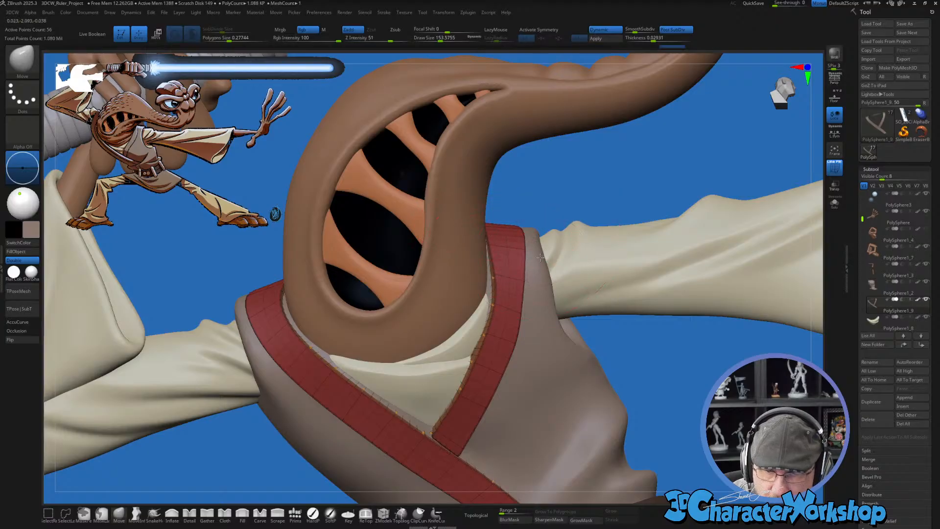
right_drag(504, 255, 531, 231)
right_drag(485, 304, 498, 287)
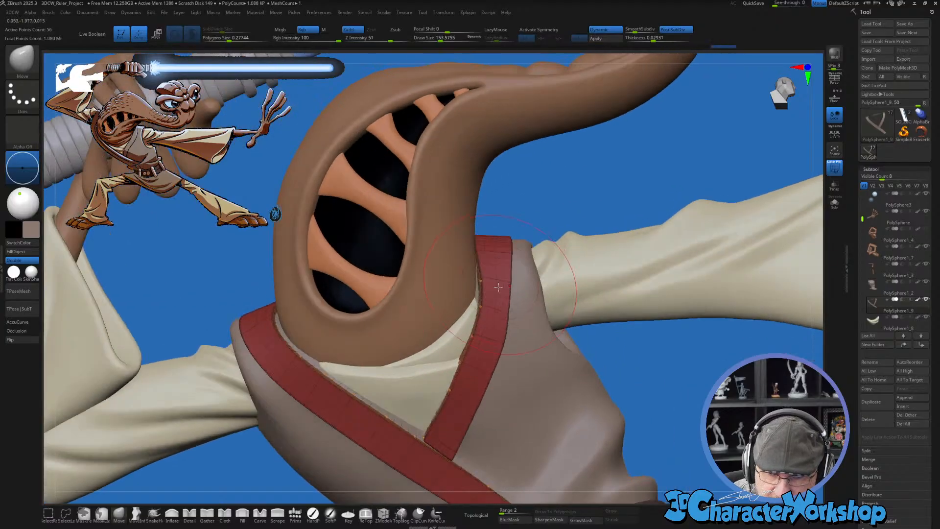
drag(483, 295, 480, 296)
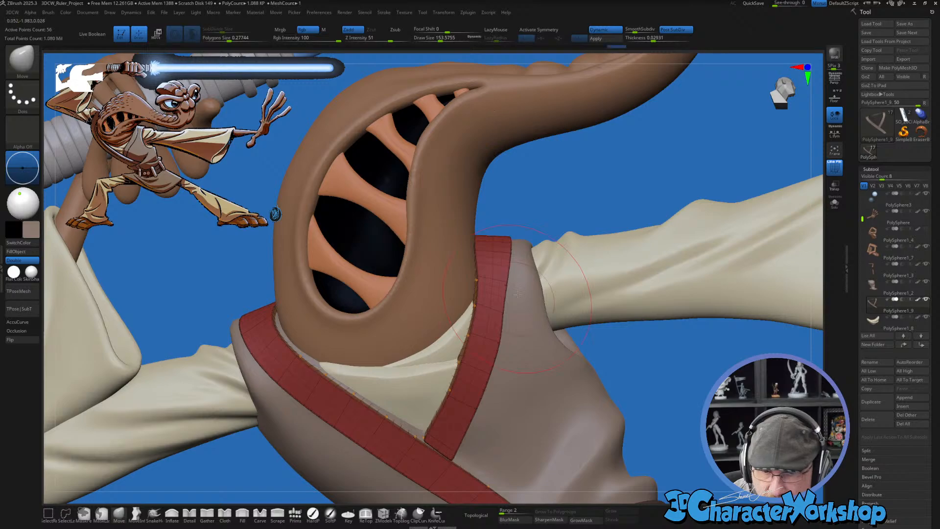
right_drag(505, 339, 511, 313)
key(s)
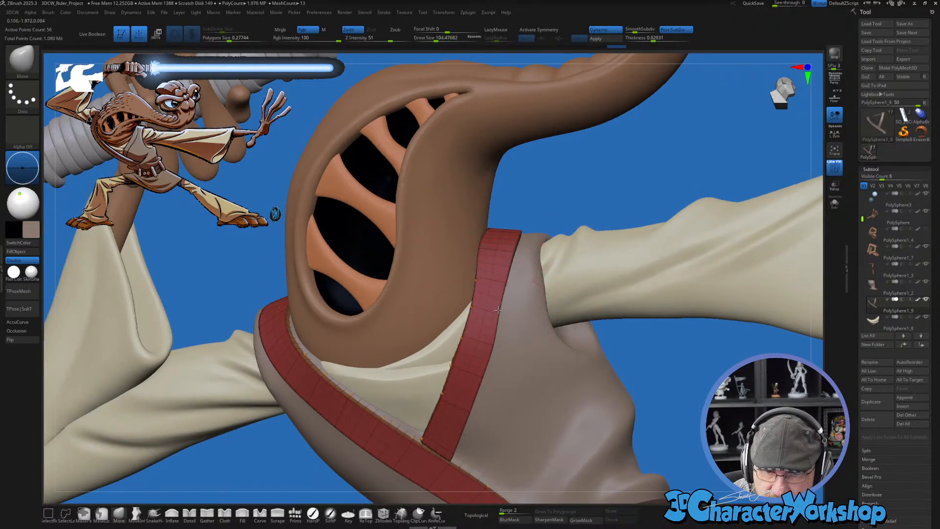
drag(508, 267, 509, 255)
right_drag(508, 338, 528, 280)
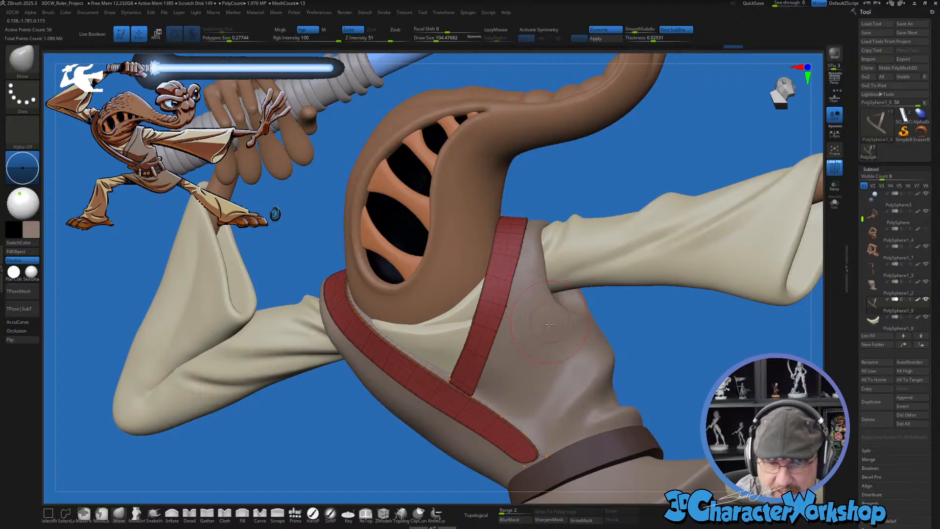
mouse_move(549, 325)
right_down()
mouse_move(514, 385)
mouse_move(548, 411)
right_up()
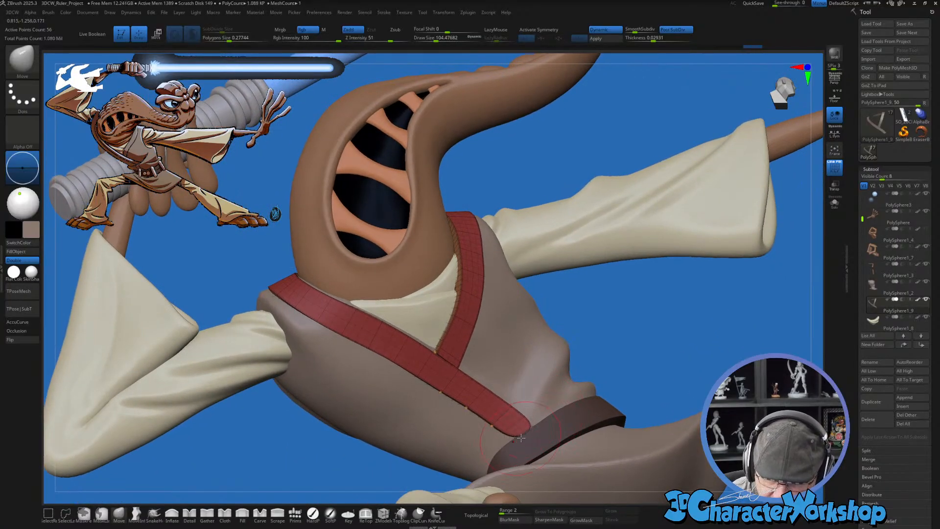
Step: Isolate the trim with its wireframe shown and compare the long band's lower end with dynamic subdivision on and off
key(shift+f)
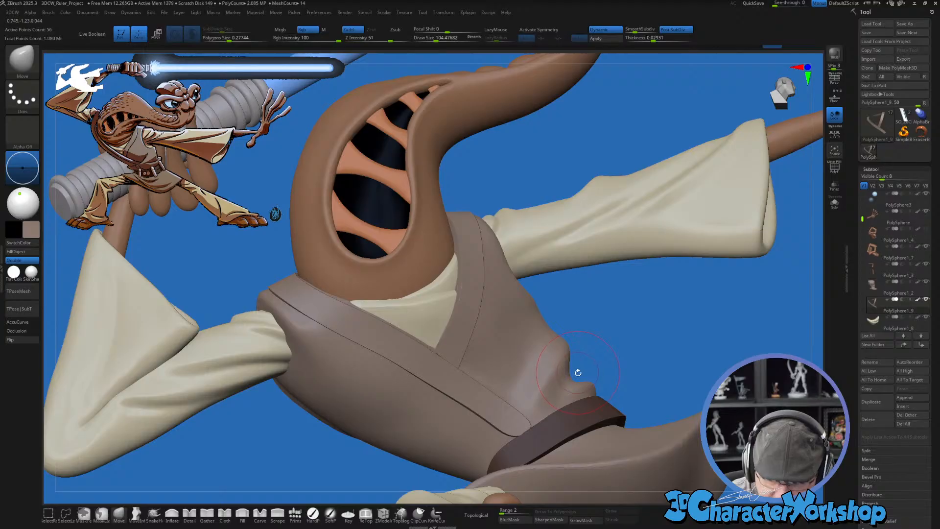
key(shift+d)
click(835, 204)
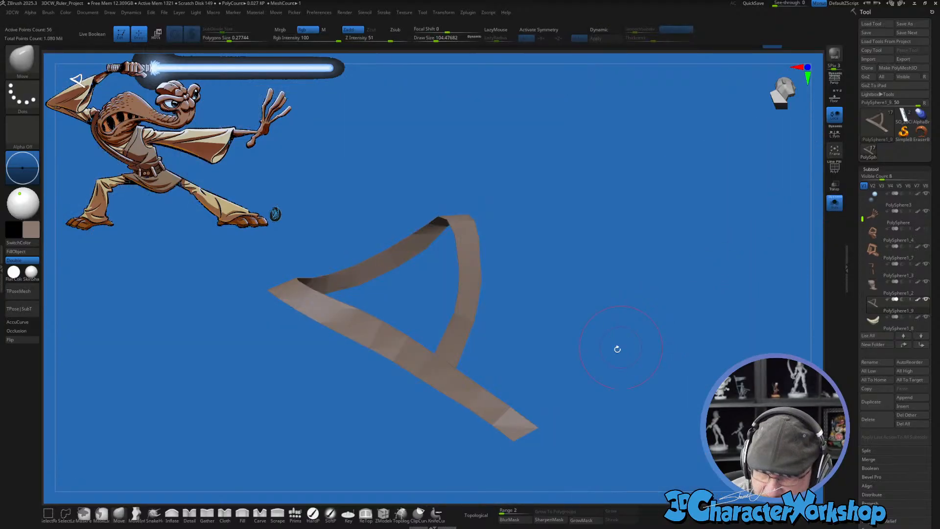
ctrl+right_drag(615, 349, 575, 456)
key(shift+f)
right_drag(594, 416, 600, 399)
key(s)
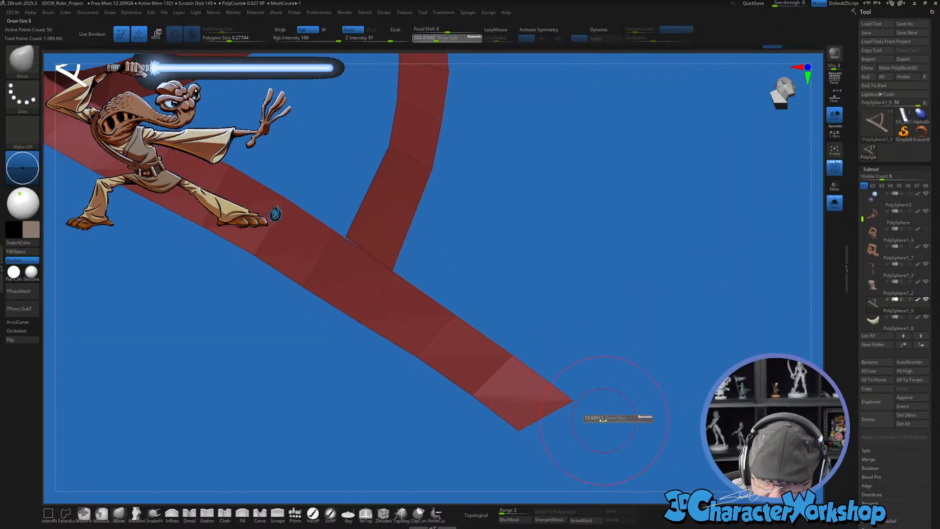
drag(599, 421, 598, 411)
mouse_move(535, 295)
ctrl+right_down()
mouse_move(604, 420)
mouse_move(457, 321)
mouse_move(447, 325)
mouse_move(451, 306)
ctrl+right_up()
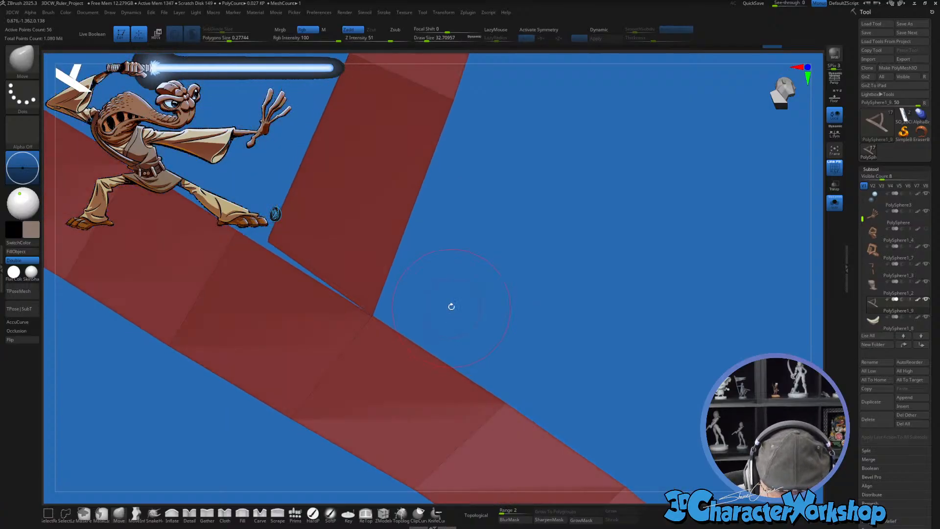
right_drag(530, 370, 604, 388)
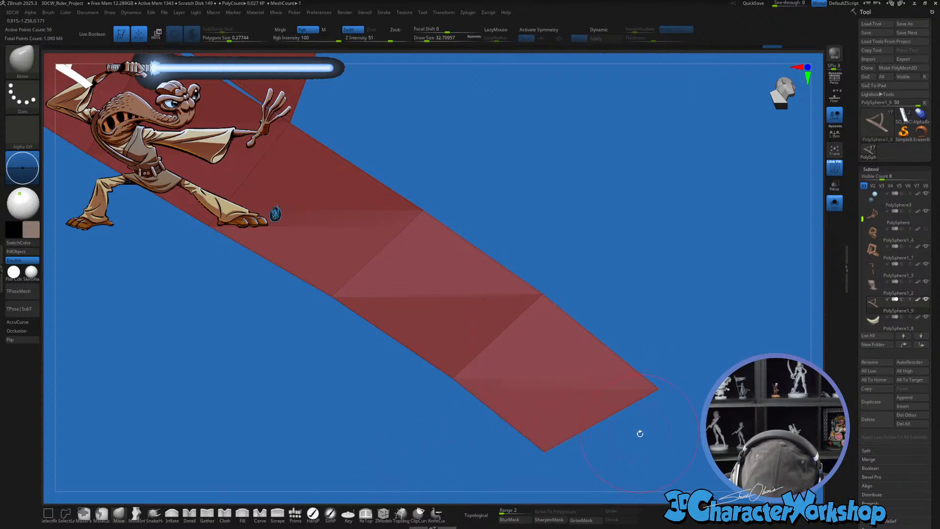
key(d)
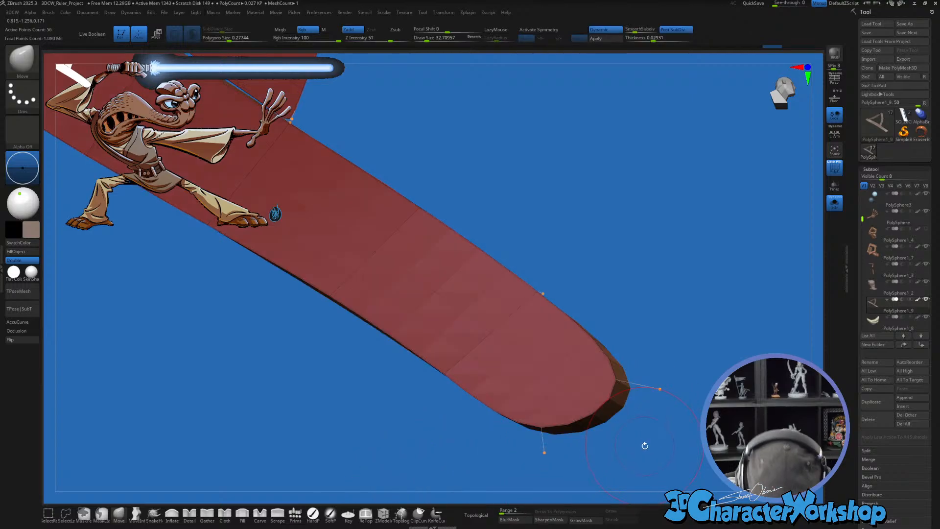
key(shift+d)
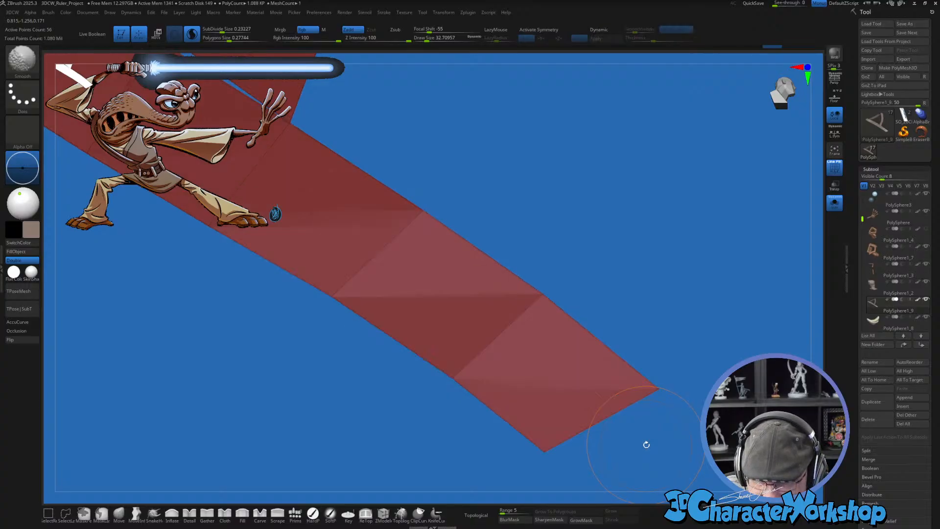
Step: Insert a ZModeler edge loop close to the long band's lower end, and restore dynamic subdivision and the rest of the character
click(383, 513)
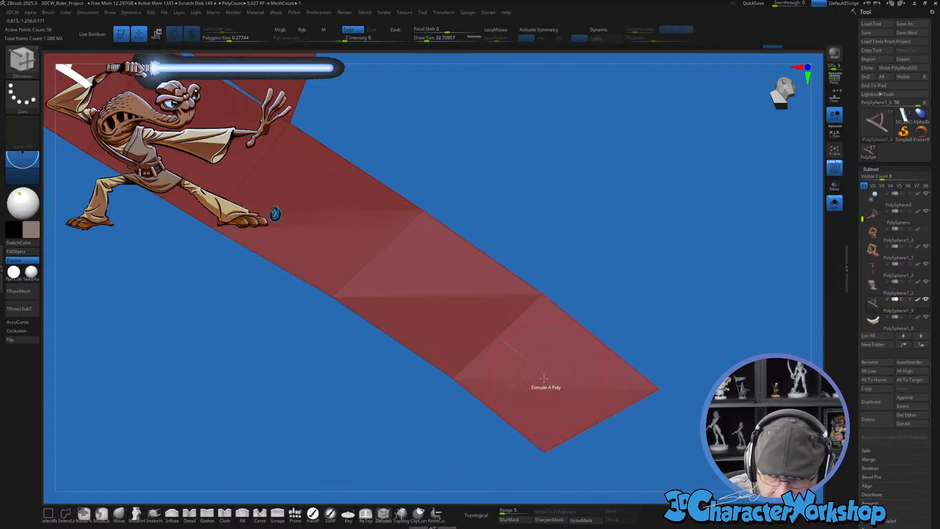
click(508, 419)
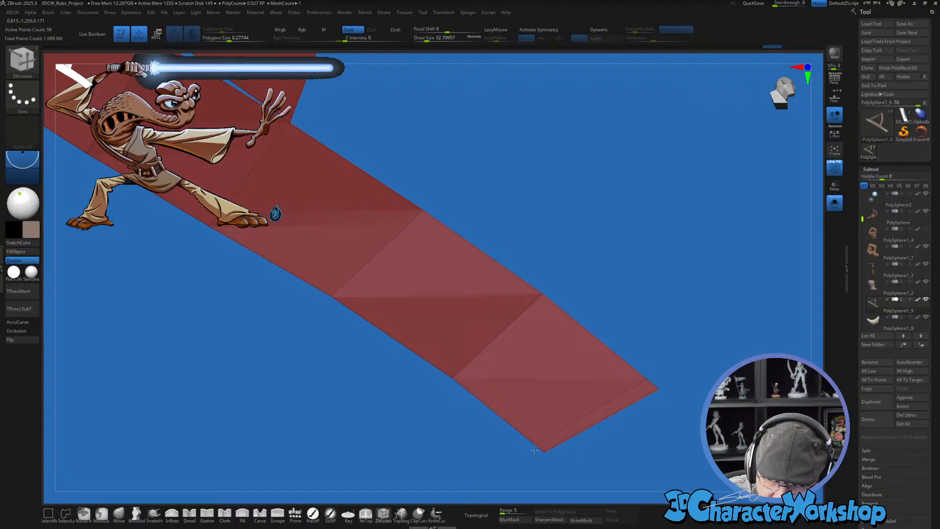
drag(652, 434, 605, 368)
key(shift+d)
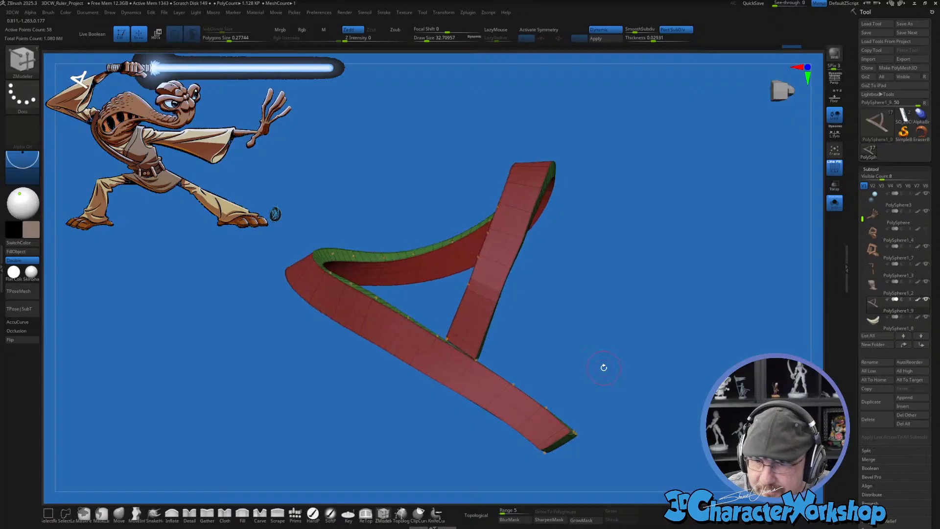
click(834, 202)
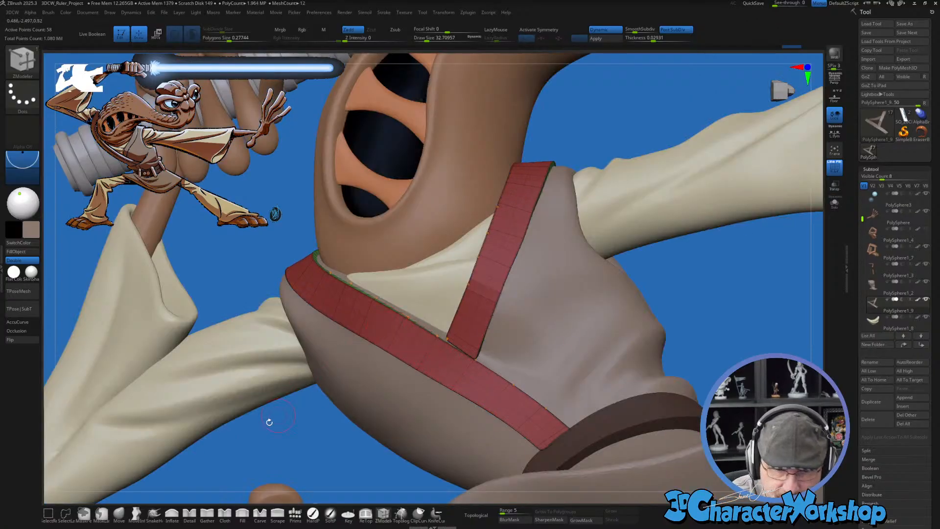
Step: Fit the trim's edges to the tunic's front opening and back neckline using the Move brush with Topological masking, draw size about 177
click(119, 514)
key(s)
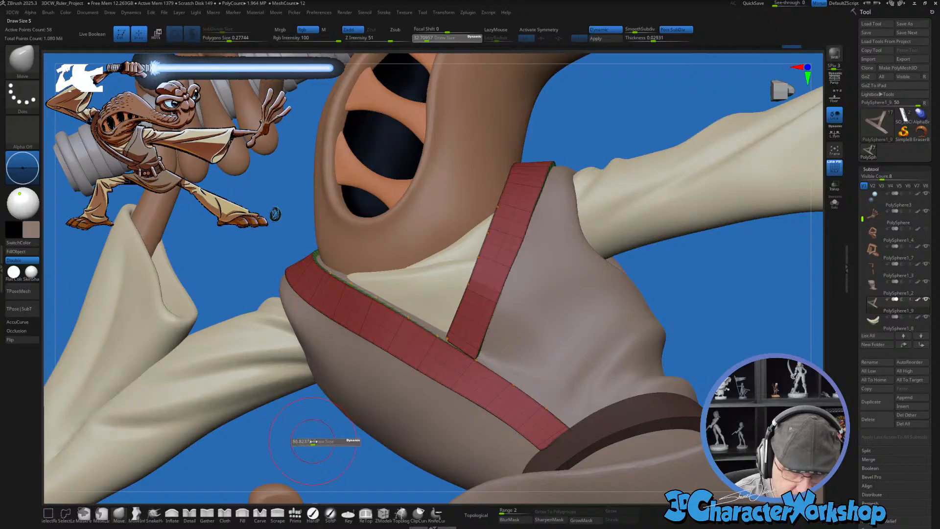
drag(313, 442, 329, 441)
click(476, 515)
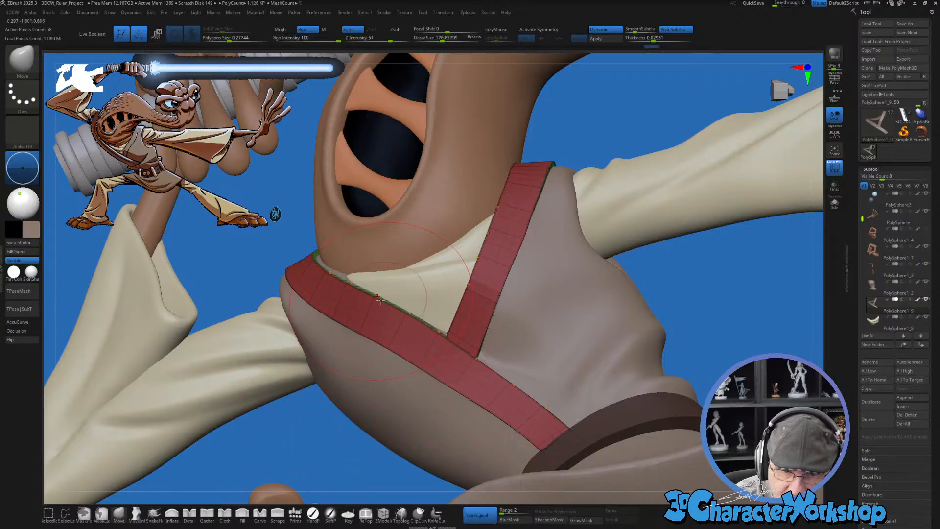
mouse_move(348, 303)
right_down()
mouse_move(458, 332)
mouse_move(560, 386)
mouse_move(551, 398)
mouse_move(569, 442)
mouse_move(597, 453)
mouse_move(556, 431)
mouse_move(491, 354)
mouse_move(426, 365)
right_up()
mouse_move(392, 377)
mouse_down()
mouse_move(392, 367)
mouse_move(465, 365)
mouse_up()
drag(527, 362, 585, 313)
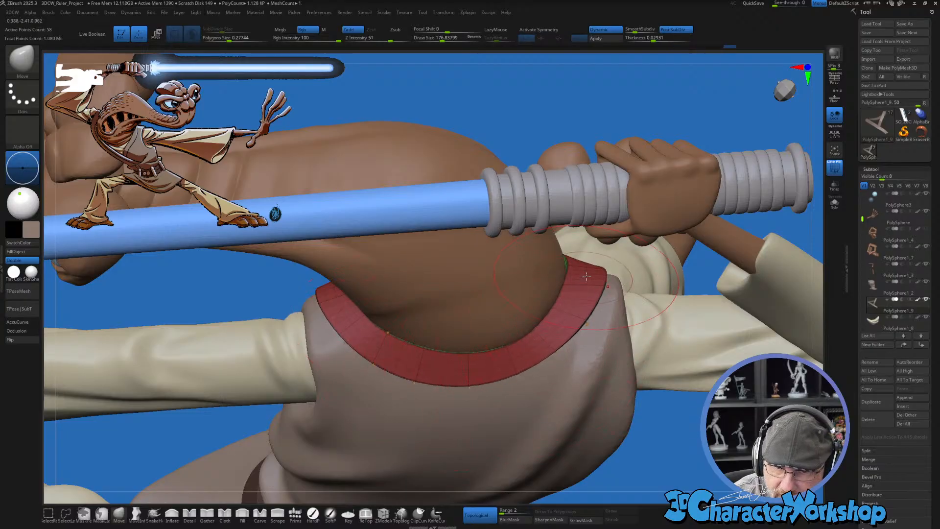
mouse_move(614, 303)
right_down()
mouse_move(485, 374)
mouse_move(475, 408)
right_up()
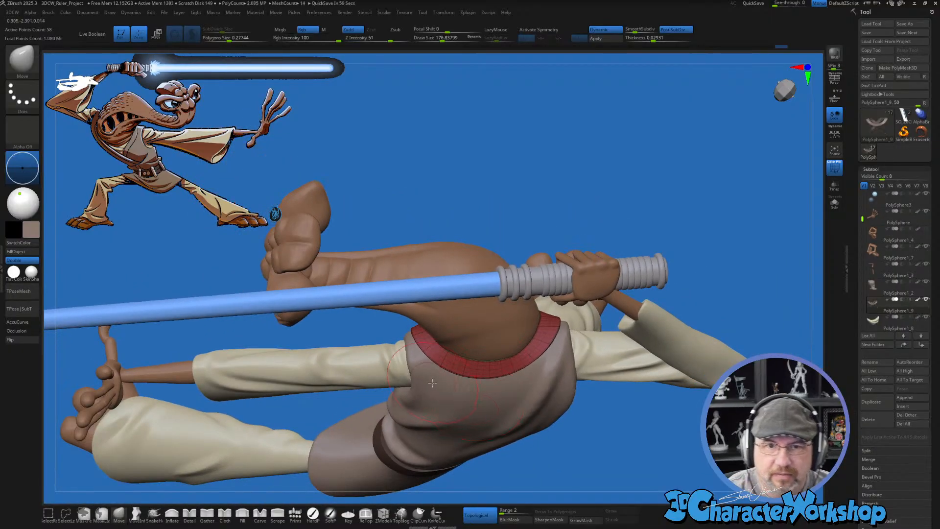
Step: Refine the short lapel band's line over the chest and shoulder from a low view with the Move brush at about 163
mouse_move(433, 383)
right_down()
mouse_move(413, 377)
mouse_move(428, 374)
mouse_move(416, 412)
right_up()
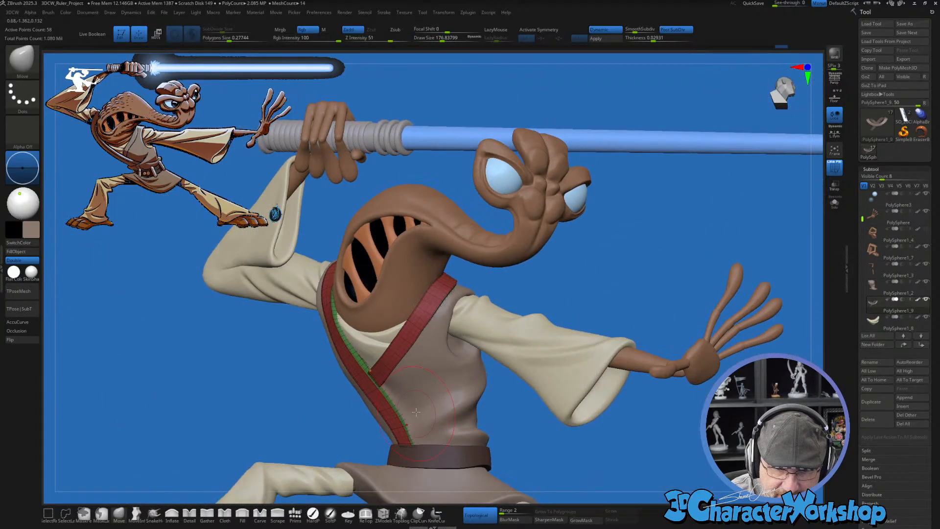
mouse_move(355, 334)
right_down()
mouse_move(338, 336)
mouse_move(428, 410)
right_up()
right_drag(437, 354, 416, 354)
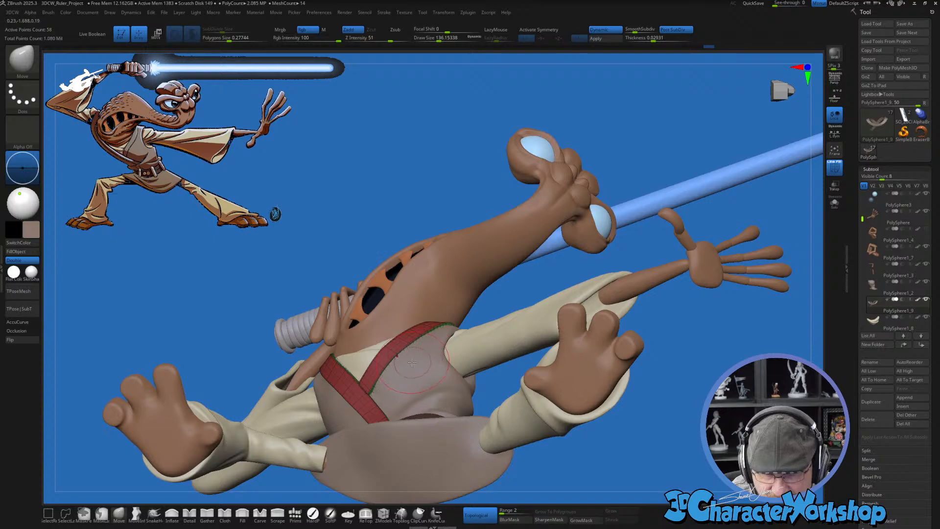
key(bracketright)
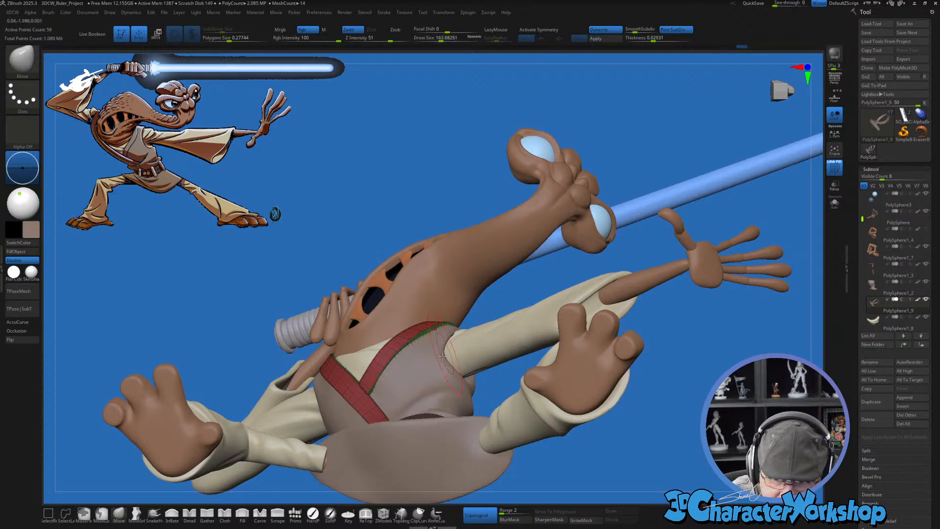
mouse_move(423, 365)
right_down()
mouse_move(406, 389)
mouse_move(425, 394)
mouse_move(430, 437)
mouse_move(509, 465)
mouse_move(549, 411)
right_up()
Step: Hide the wireframe and examine the collar trim's fit and overlap from the front, side and below against the concept art
key(shift+f)
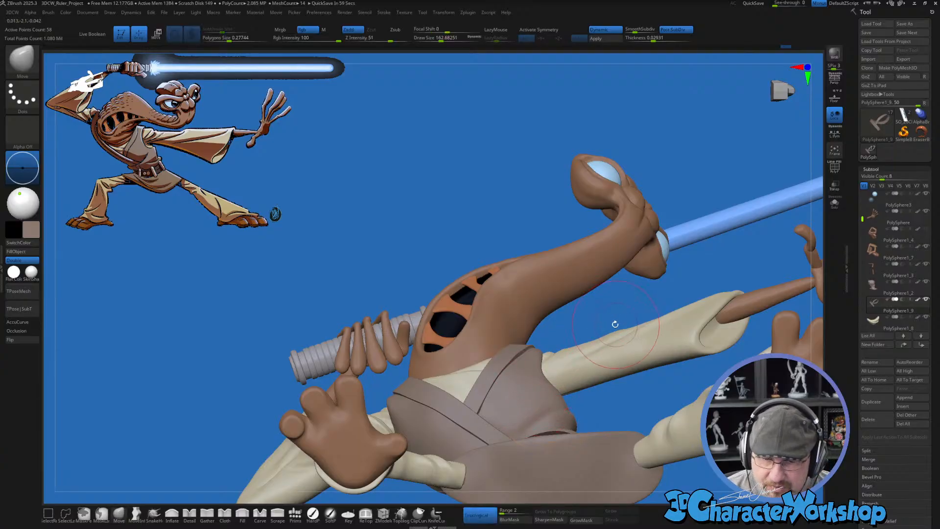
right_drag(612, 338, 590, 382)
right_drag(609, 440, 395, 307)
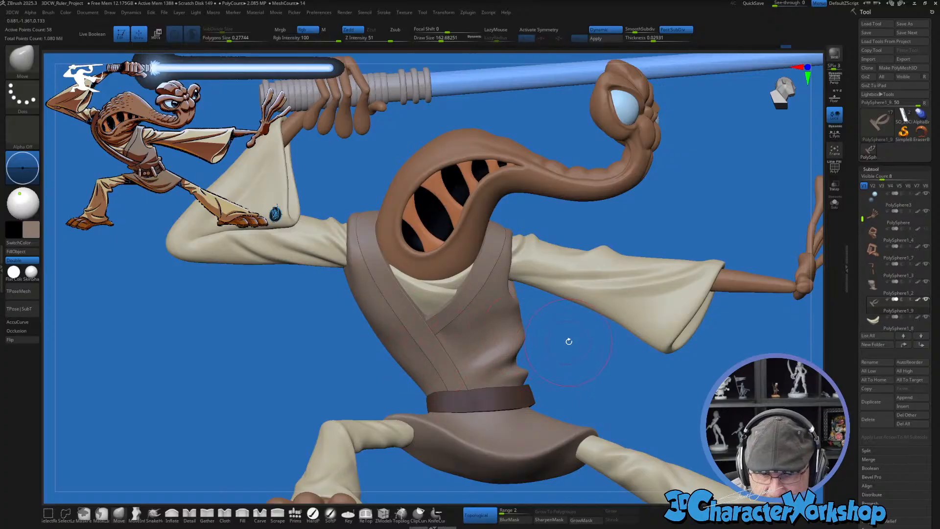
ctrl+right_drag(569, 341, 556, 392)
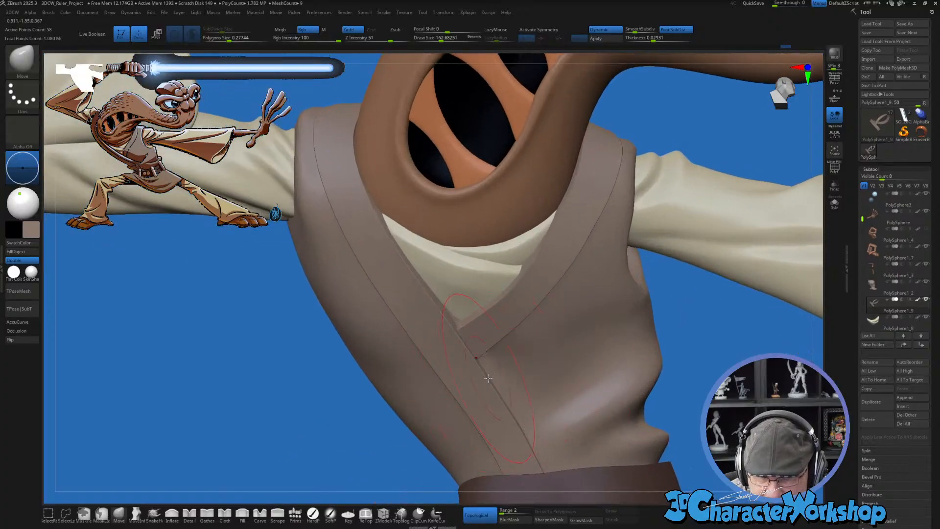
right_drag(270, 402, 413, 354)
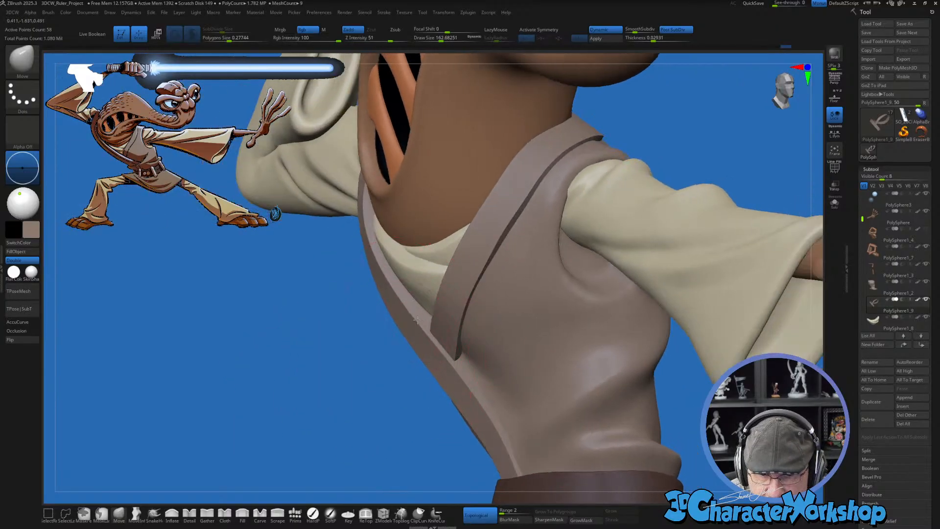
right_drag(418, 319, 604, 394)
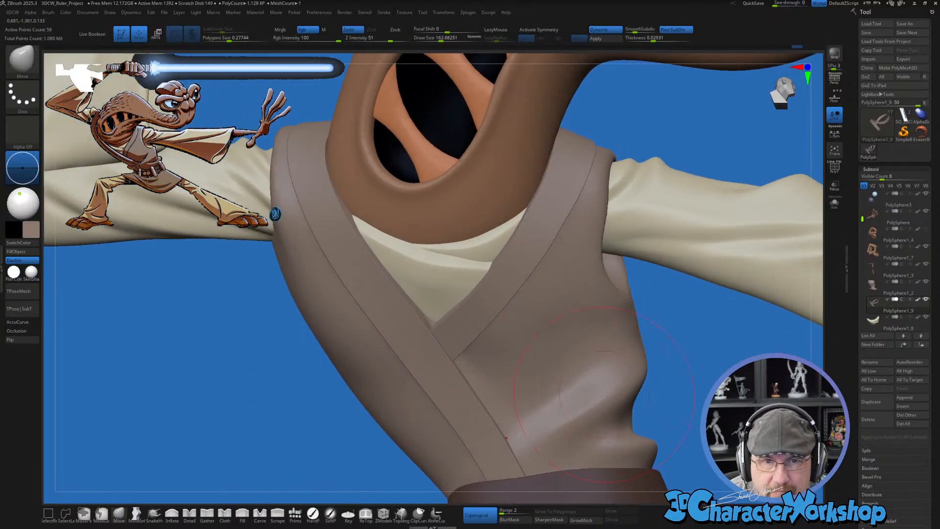
right_drag(277, 329, 513, 332)
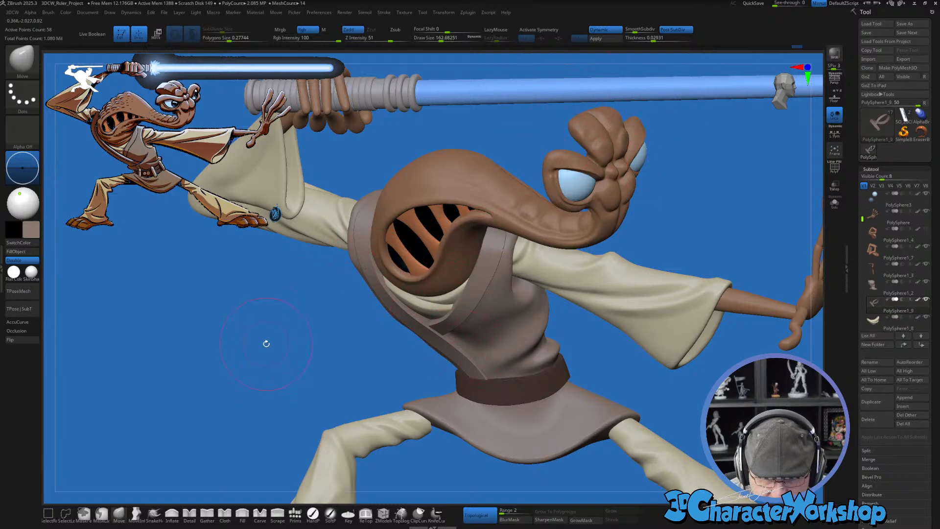
right_drag(279, 348, 286, 330)
key(space)
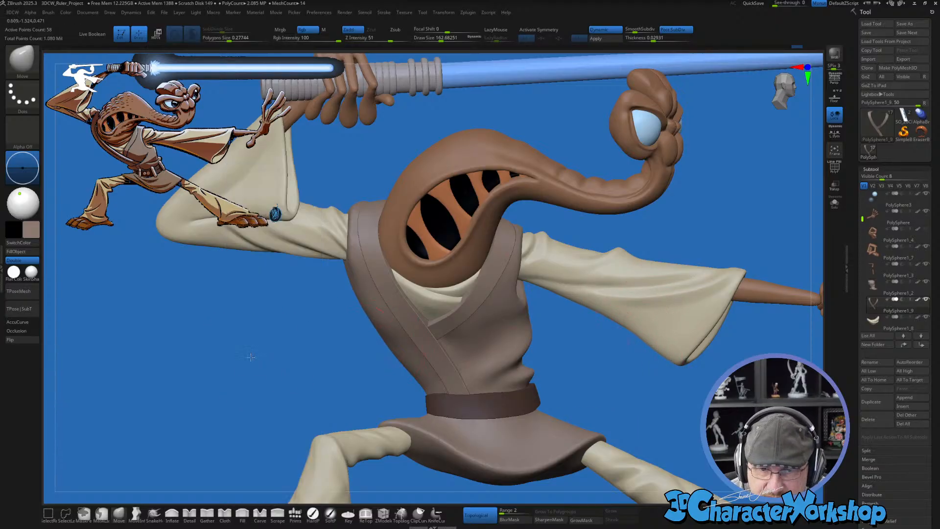
drag(250, 357, 526, 219)
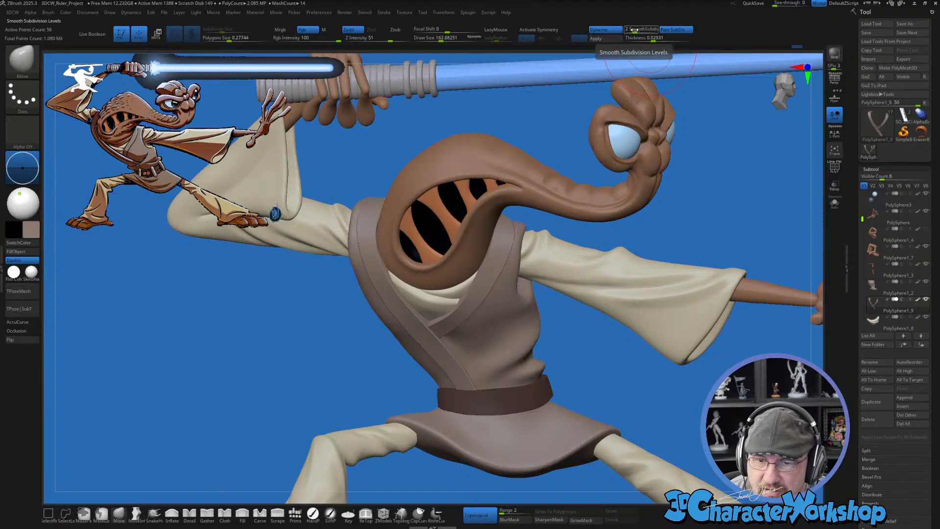
Step: Set the collar trim's smooth dynamic subdivision to 4 and turn off its post-subdivision thickness
drag(635, 30, 644, 30)
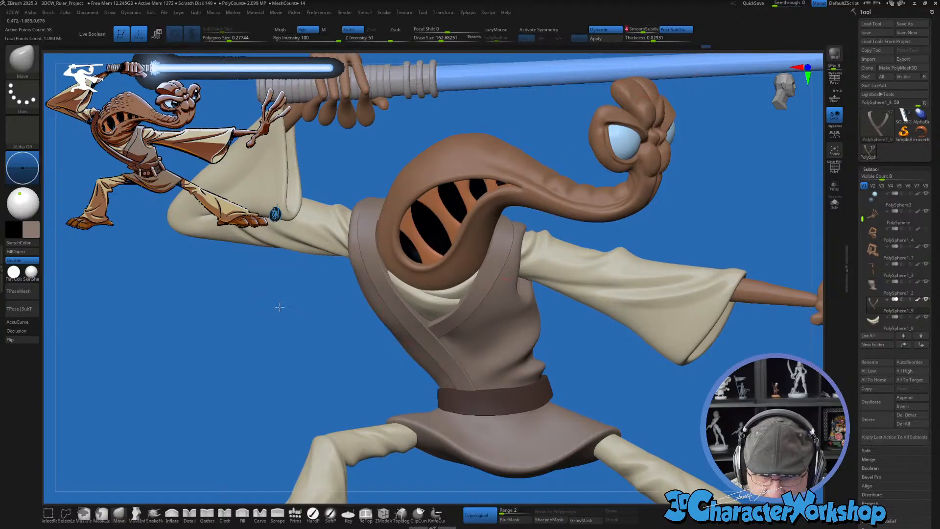
scroll(279, 307, up, 5)
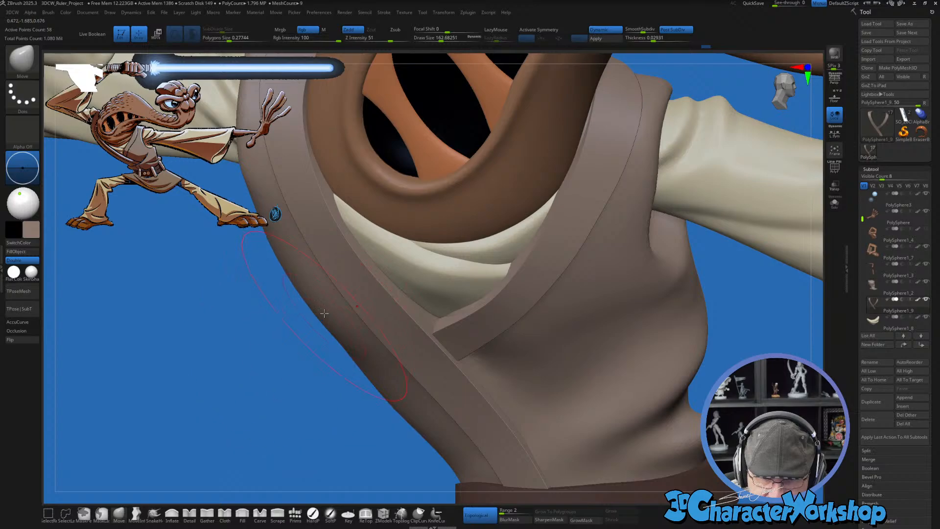
key(shift+d)
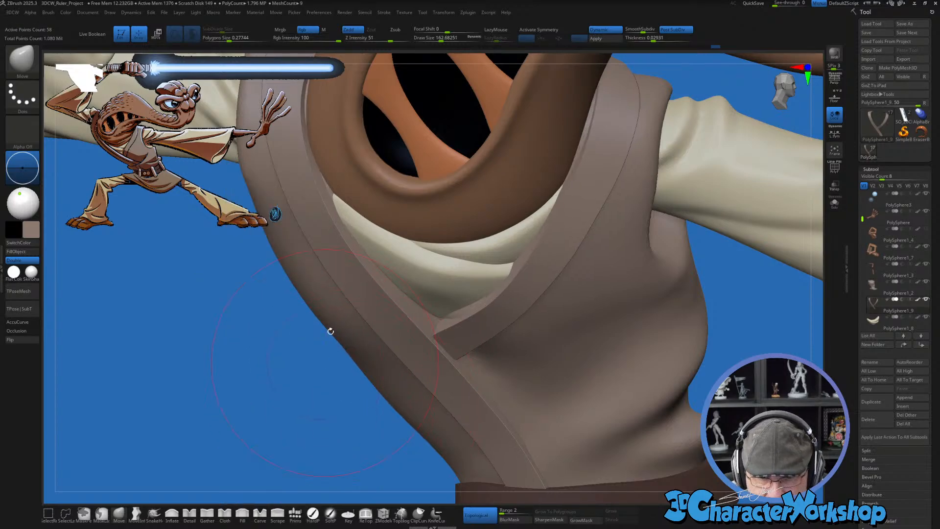
drag(330, 332, 210, 383)
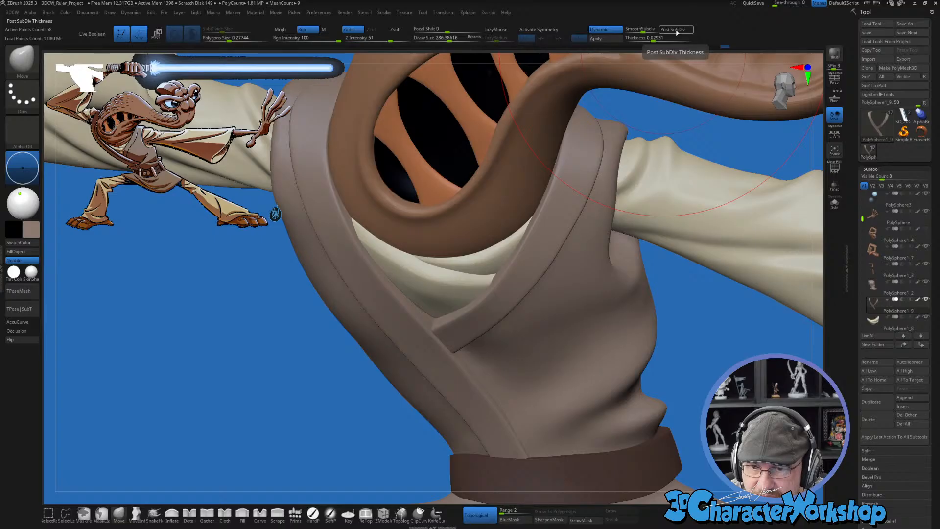
click(676, 30)
drag(304, 357, 358, 179)
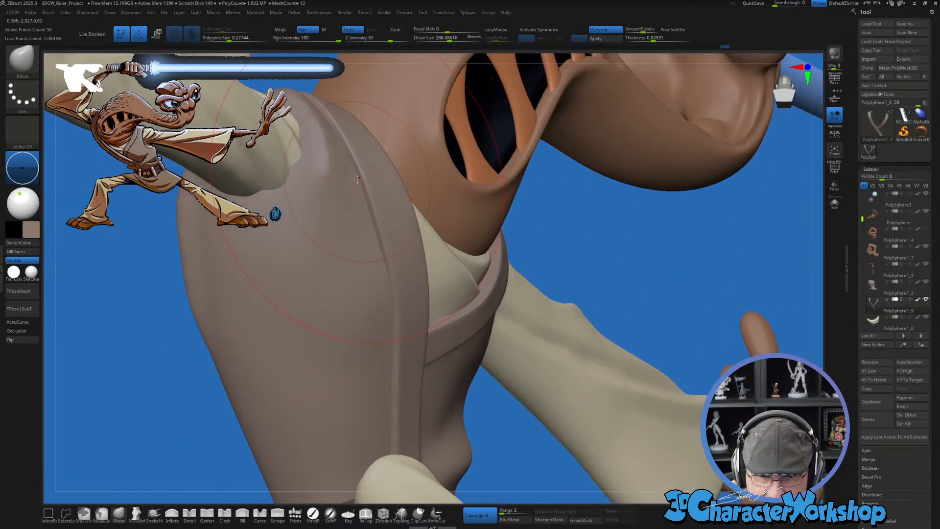
Step: Select the tunic subtool and adjust its side surface along the collar trim with the Move brush at draw size about 351
alt+click(389, 298)
drag(603, 242, 606, 243)
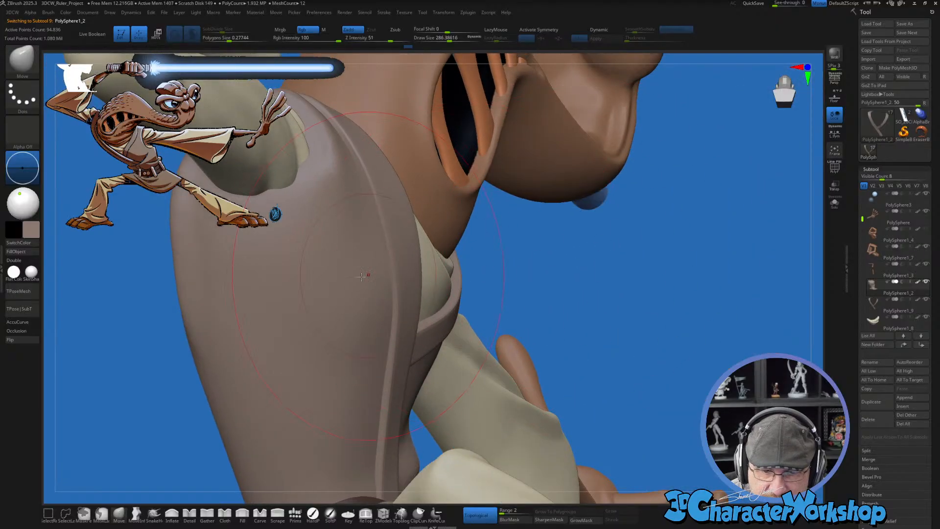
key(s)
drag(361, 277, 376, 277)
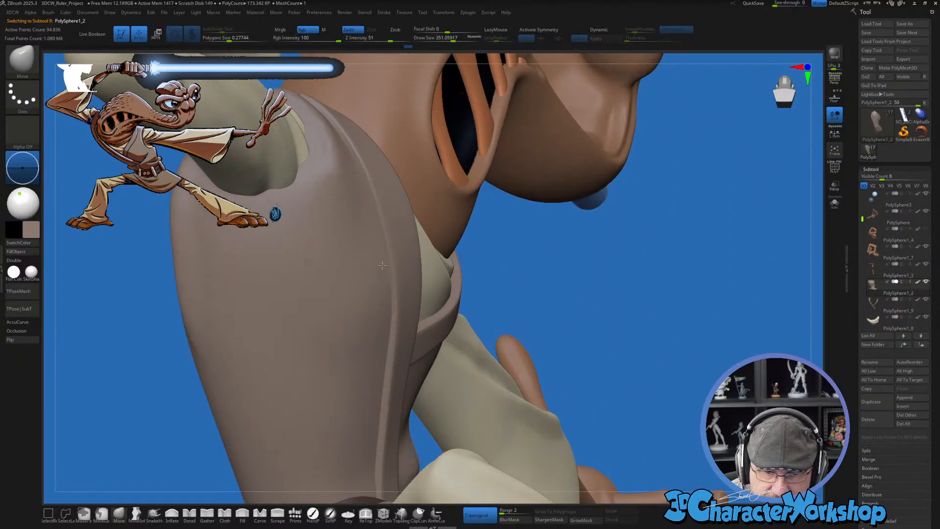
drag(668, 287, 296, 388)
mouse_move(684, 433)
mouse_down()
mouse_move(671, 434)
mouse_move(686, 431)
mouse_up()
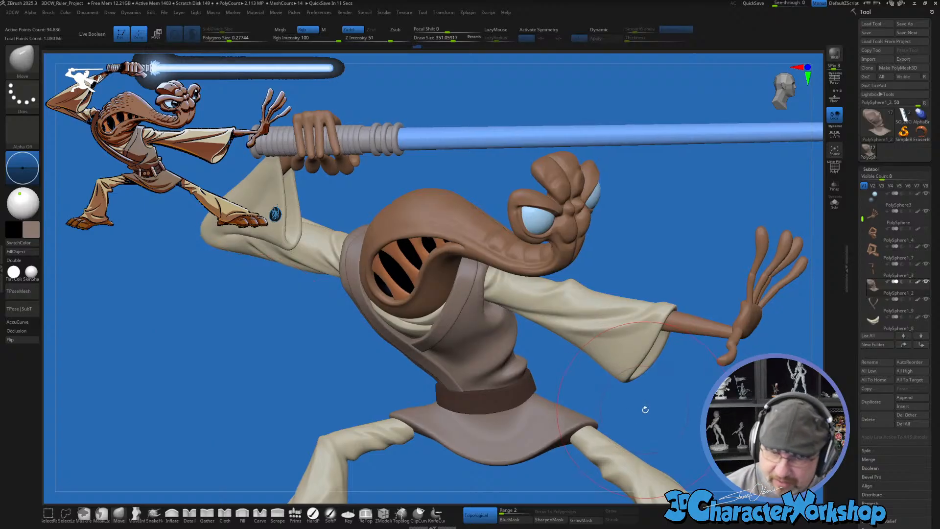
Step: Isolate the tunic and mask a round armhole area at the raised arm's shoulder, draw size about 46
drag(663, 399, 598, 405)
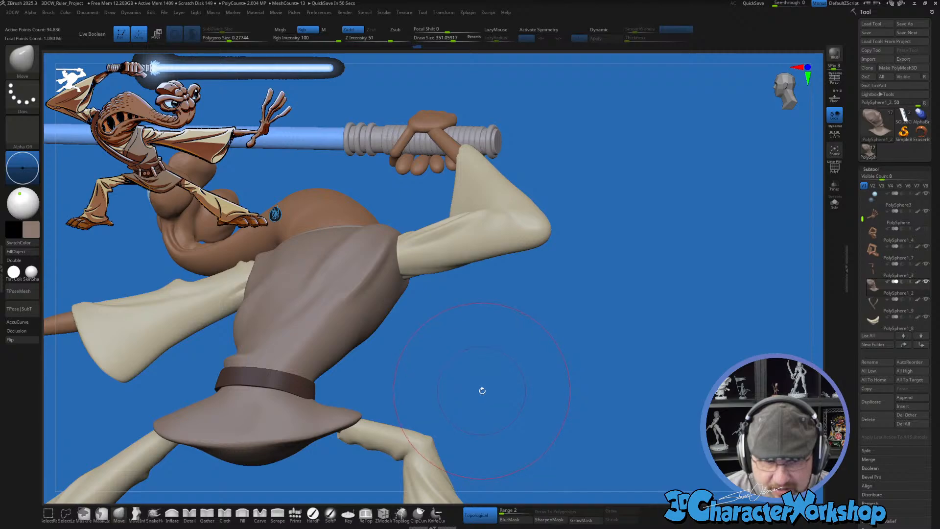
mouse_move(481, 390)
mouse_down()
mouse_move(632, 394)
mouse_move(568, 385)
mouse_move(590, 378)
mouse_move(587, 391)
mouse_move(509, 387)
mouse_up()
key(s)
key(s)
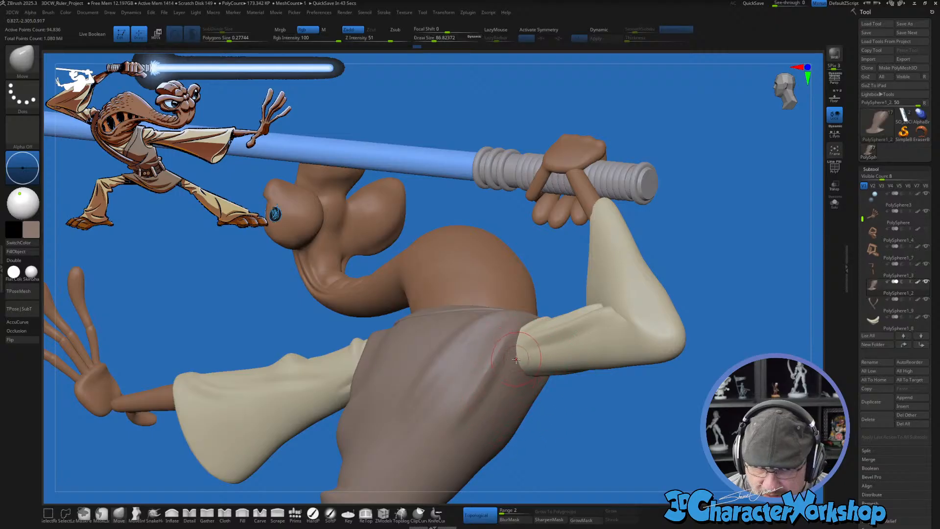
click(835, 210)
mouse_move(668, 340)
mouse_down()
mouse_move(636, 346)
mouse_move(594, 301)
mouse_move(559, 310)
mouse_move(517, 296)
mouse_up()
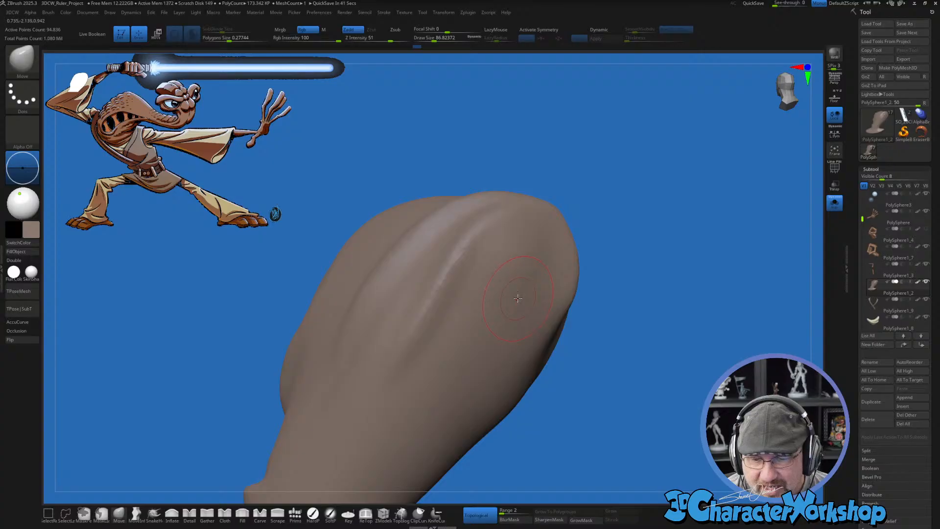
right_drag(542, 312, 525, 315)
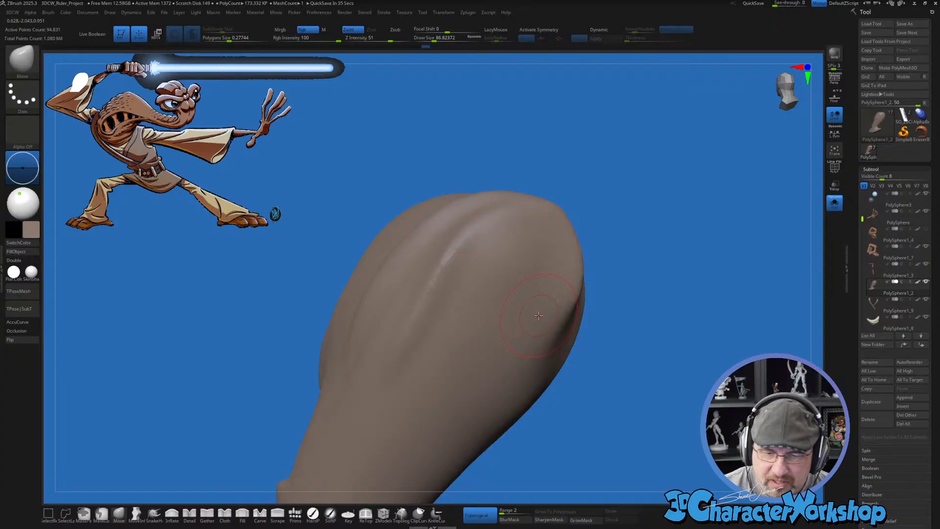
key(s)
drag(518, 292, 509, 293)
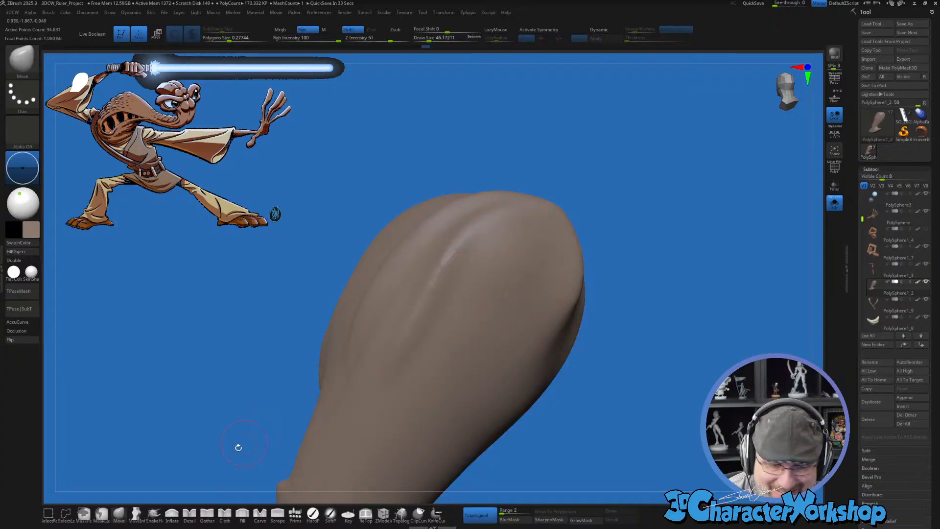
mouse_move(524, 263)
ctrl+mouse_down()
mouse_move(532, 249)
mouse_move(493, 257)
mouse_move(504, 267)
mouse_move(479, 271)
mouse_move(514, 234)
mouse_move(542, 243)
mouse_move(551, 264)
mouse_move(534, 308)
mouse_move(485, 291)
ctrl+mouse_up()
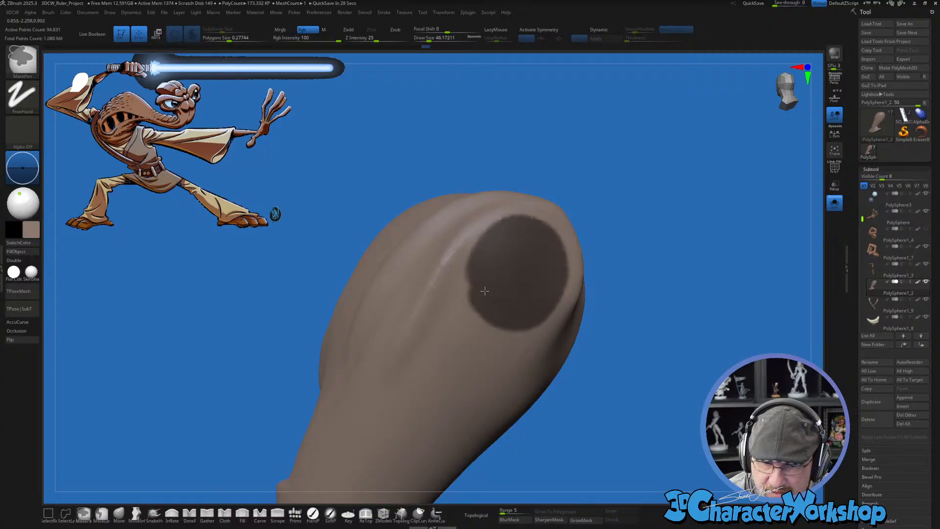
Step: Invert the mask and sink the armhole area into the tunic beneath the sleeve using the gizmo, with the other subtools shown
click(835, 203)
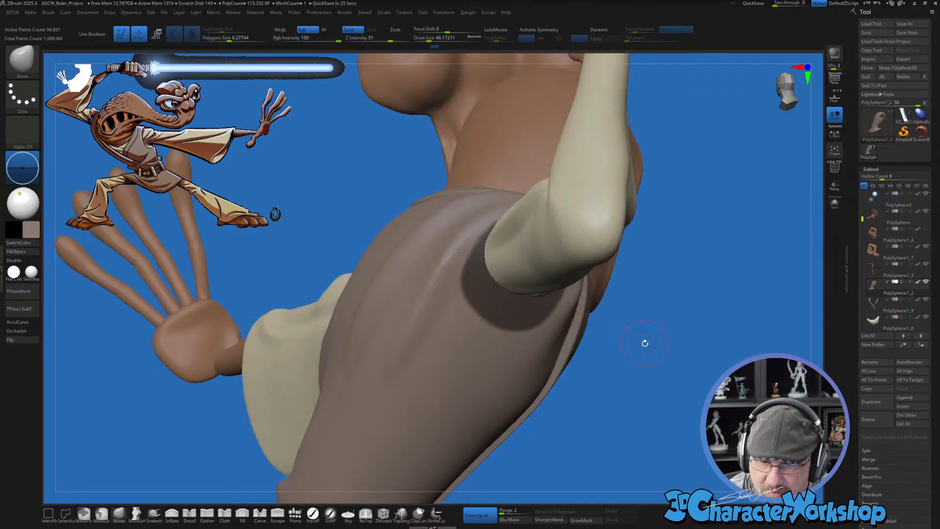
mouse_move(645, 343)
mouse_down()
mouse_move(620, 348)
mouse_move(612, 333)
mouse_move(764, 324)
mouse_move(650, 343)
mouse_up()
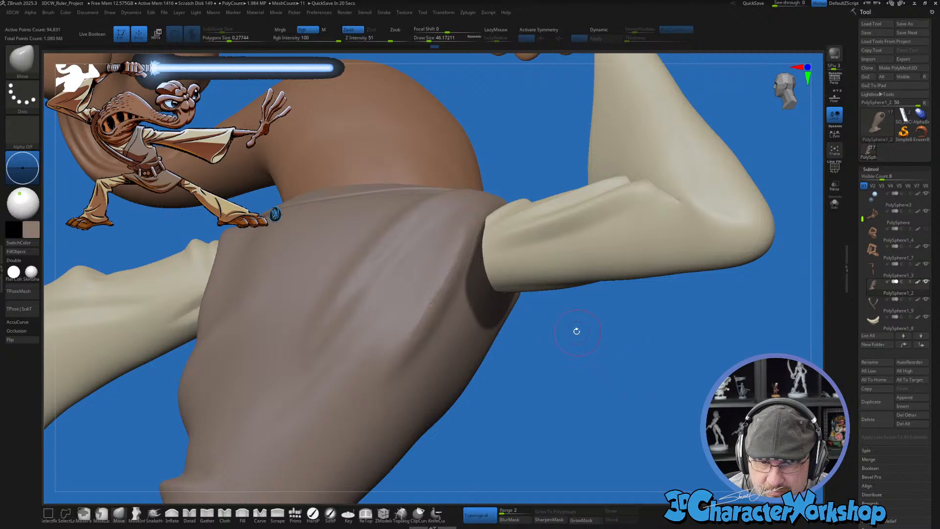
ctrl+click(570, 347)
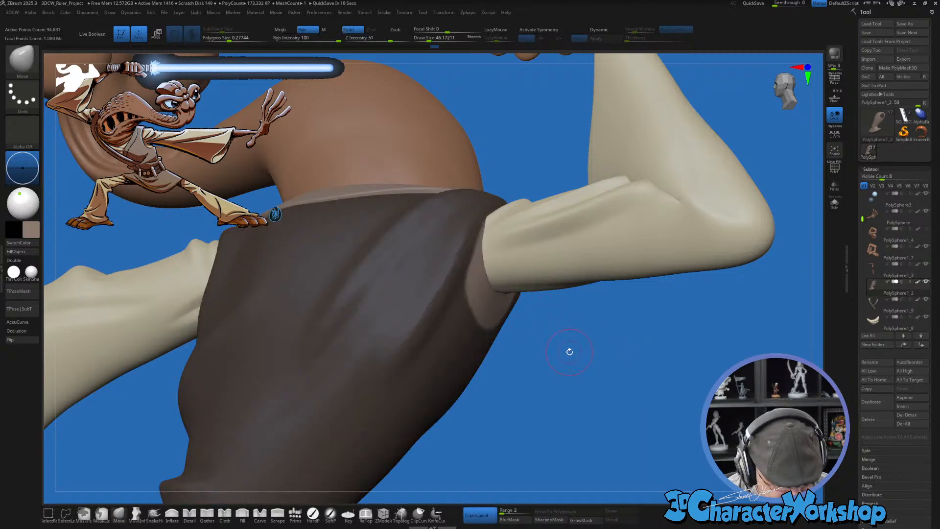
key(w)
alt+click(490, 292)
drag(538, 338, 574, 336)
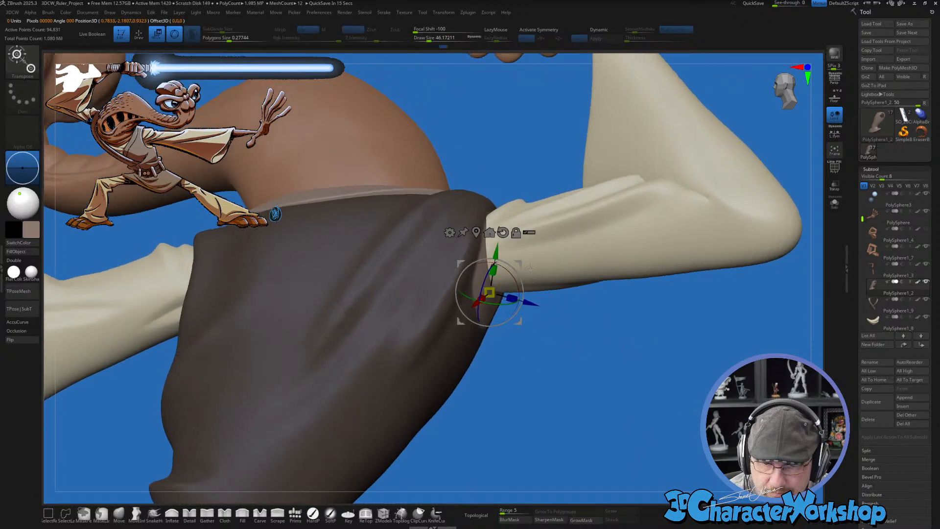
drag(530, 267, 501, 263)
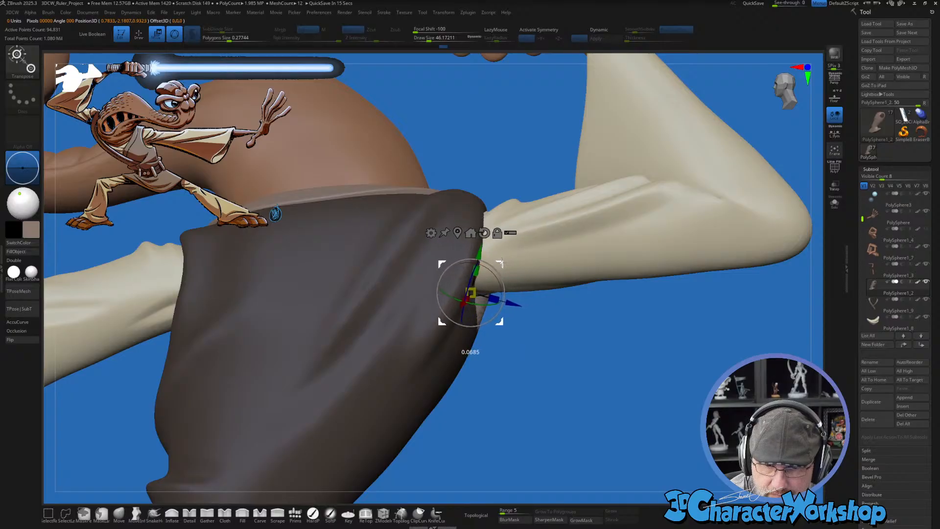
mouse_move(583, 355)
mouse_down()
mouse_move(546, 361)
mouse_move(575, 348)
mouse_up()
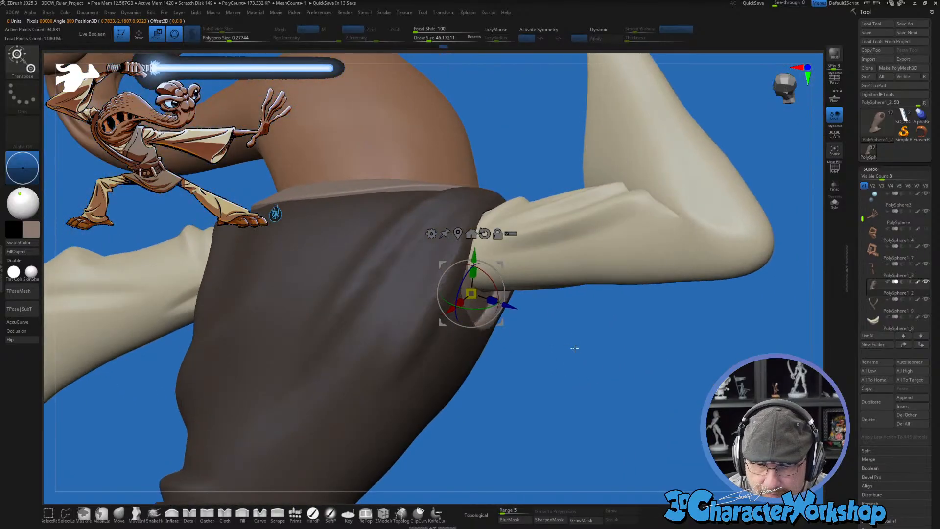
drag(500, 264, 497, 255)
Step: Isolate the tunic, recenter the gizmo on the armhole and adjust the recessed area to even out its walls
key(q)
click(834, 202)
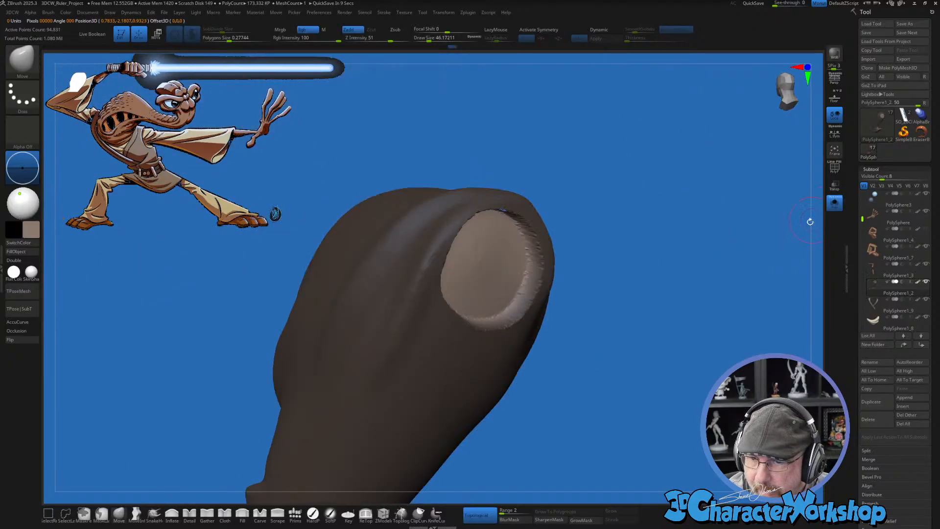
drag(664, 329, 523, 305)
key(w)
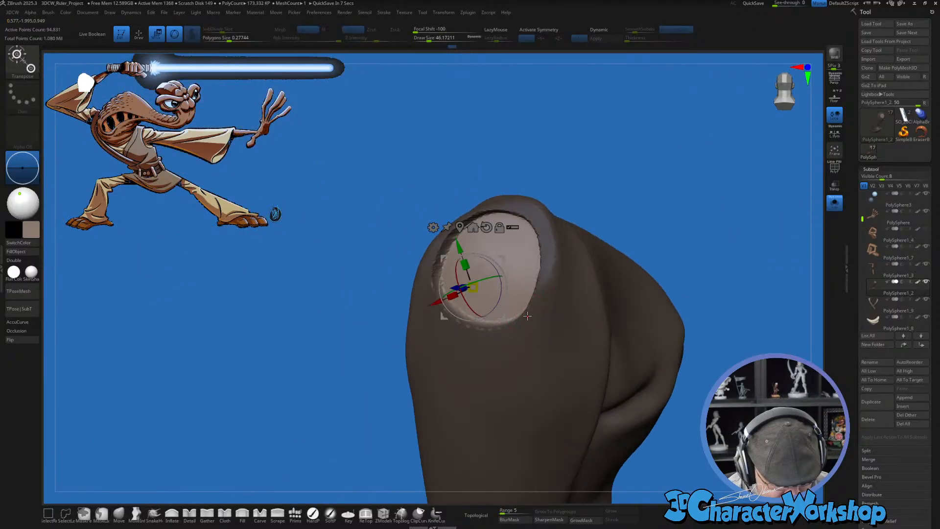
scroll(514, 309, up, 3)
alt+click(470, 193)
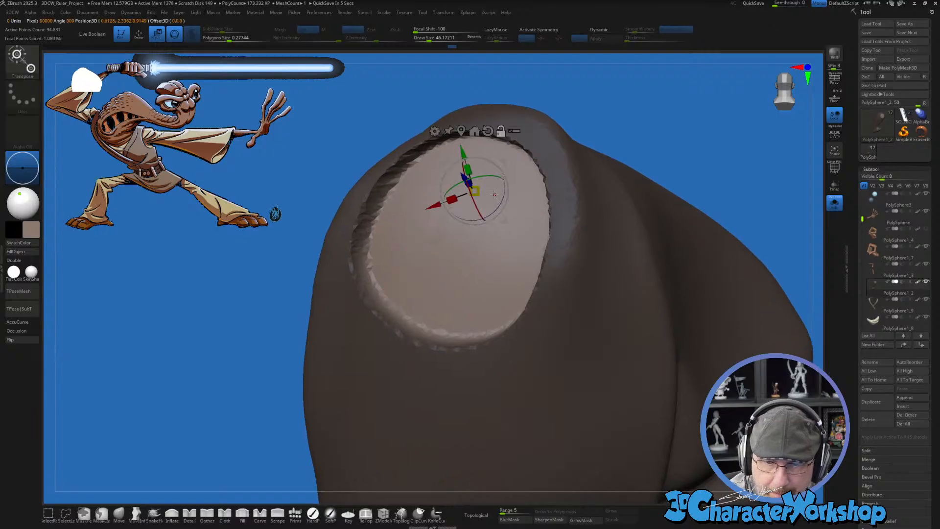
right_drag(473, 194, 521, 197)
drag(469, 192, 497, 171)
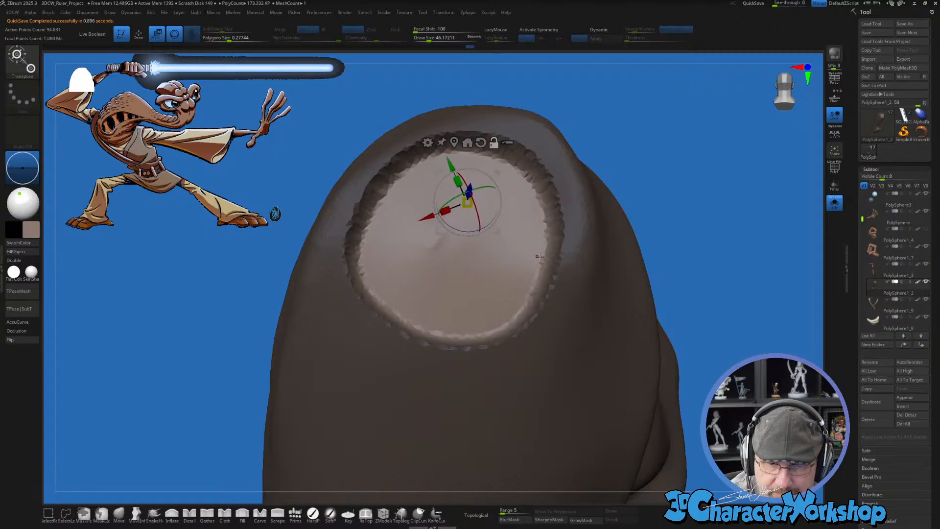
alt+right_drag(489, 200, 551, 316)
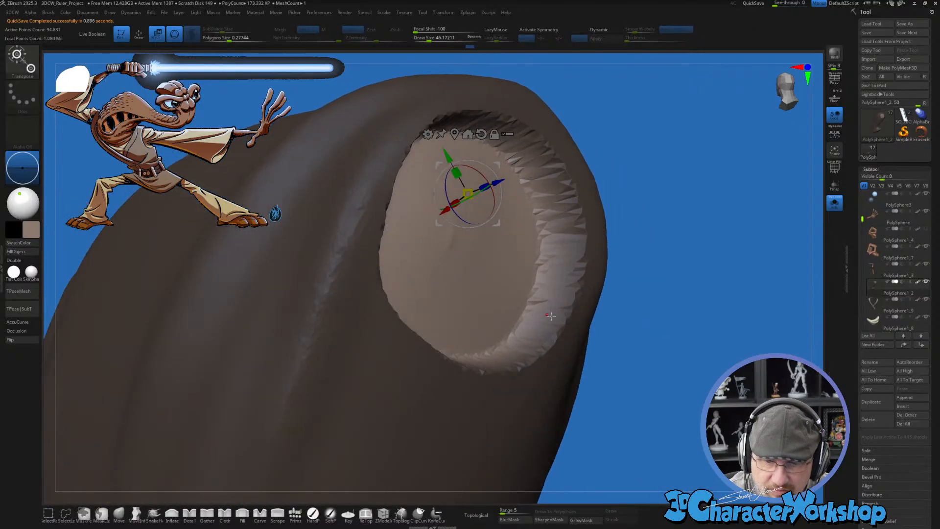
Step: Clear the mask and smooth the jagged armhole walls with Sculptris Pro at subdivide size about 0.232, with the wireframe shown
key(shift+f)
key(q)
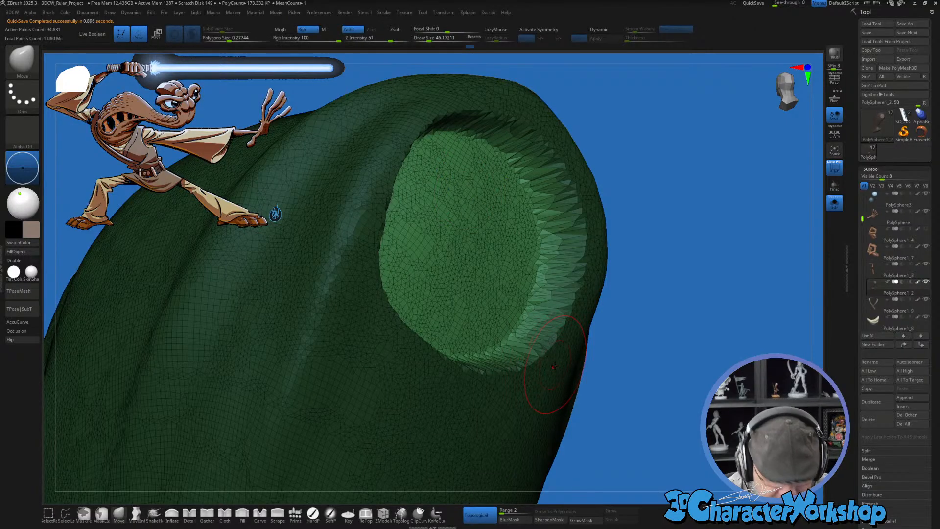
right_drag(630, 340, 606, 346)
key(shift)
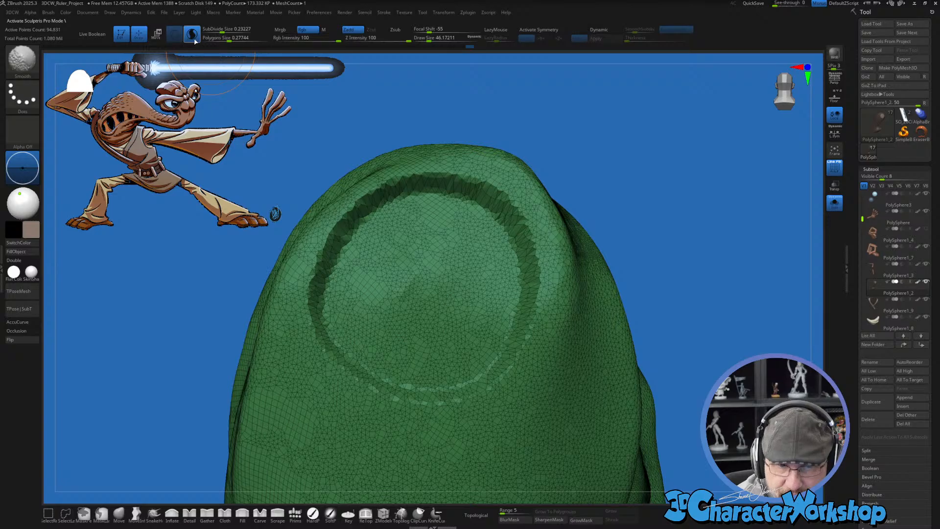
mouse_move(323, 289)
shift+mouse_down()
mouse_move(342, 255)
mouse_move(430, 196)
mouse_move(522, 250)
mouse_move(505, 352)
mouse_move(333, 343)
shift+mouse_up()
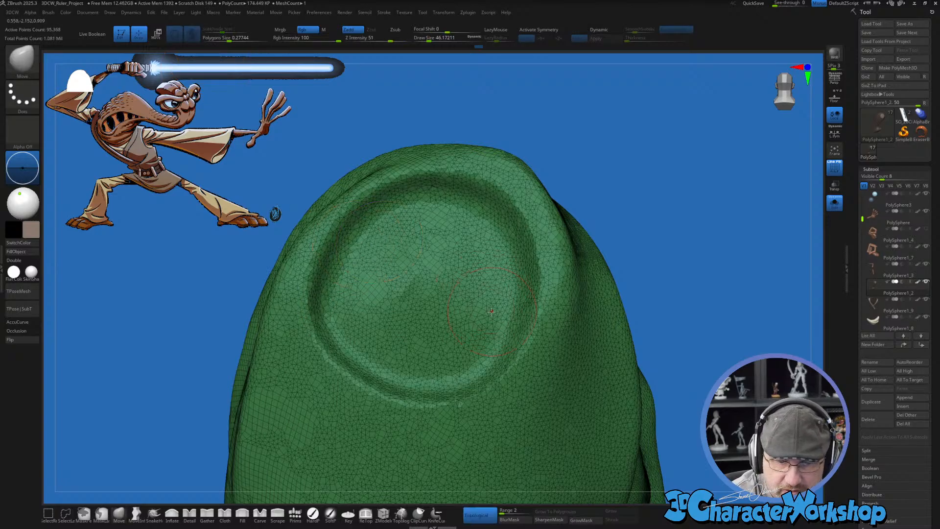
drag(491, 311, 441, 389)
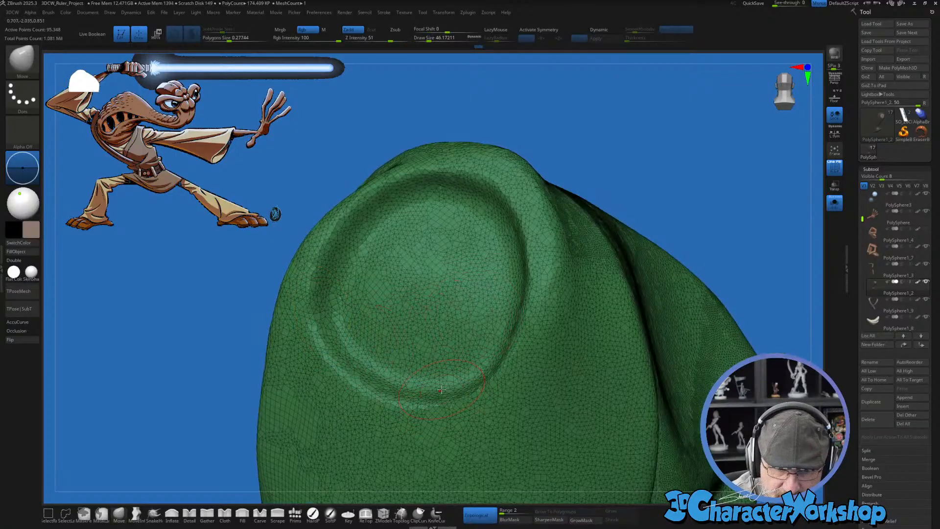
Step: Lower the Sculptris Pro subdivide size to about 0.155, smooth the armhole's rim further and hide the wireframe
key(shift)
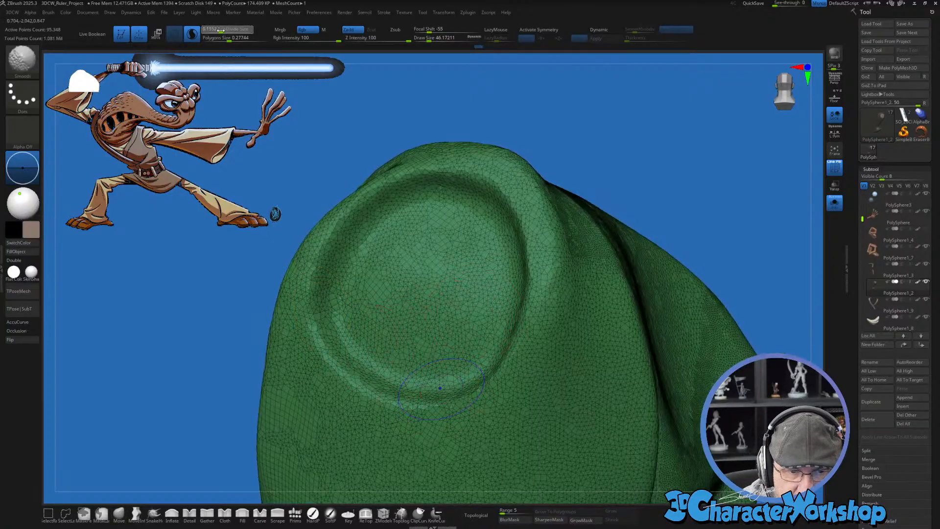
mouse_move(343, 323)
shift+mouse_down()
mouse_move(323, 274)
mouse_move(431, 166)
mouse_move(485, 358)
mouse_move(365, 385)
mouse_move(468, 391)
shift+mouse_up()
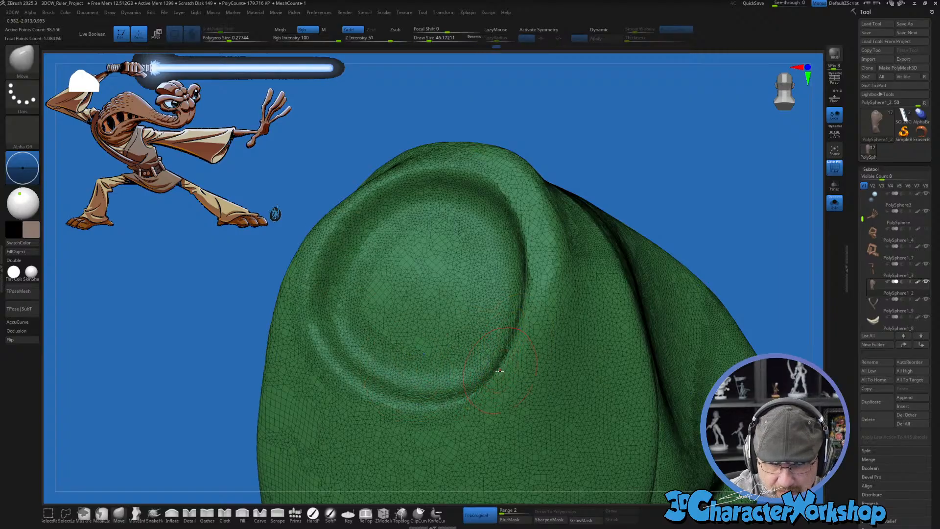
right_drag(460, 380, 519, 412)
key(shift+f)
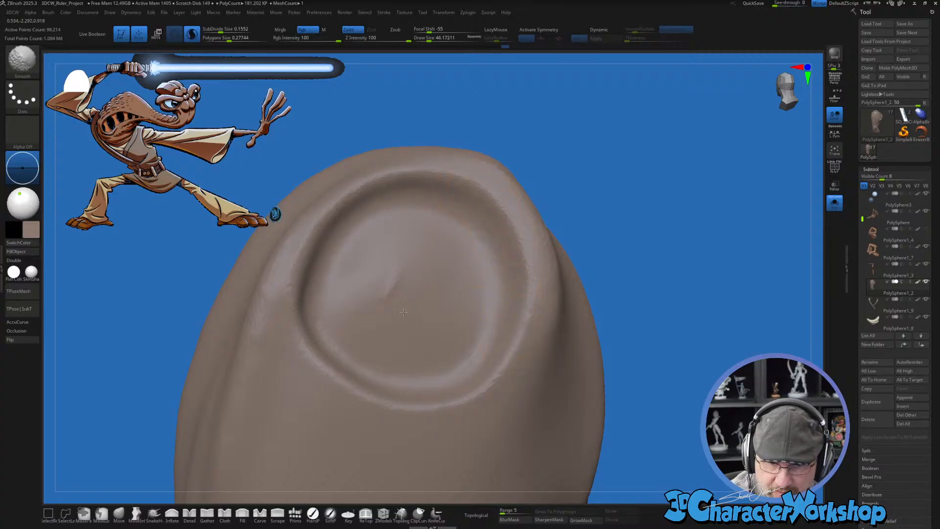
Step: Restore the other subtools and pull the armhole rim toward the sleeve with the Move brush at draw size about 145
click(838, 213)
mouse_move(555, 374)
right_down()
mouse_move(517, 362)
mouse_move(494, 370)
right_up()
click(117, 513)
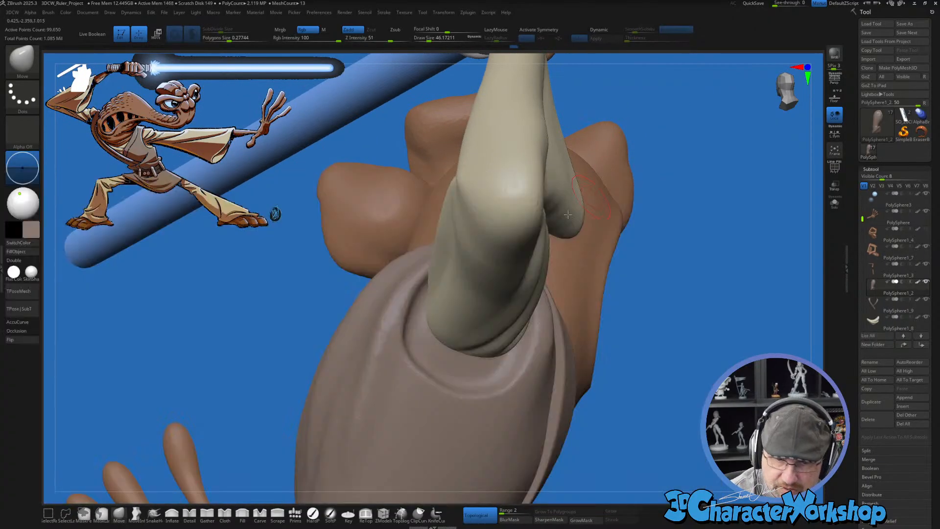
key(s)
drag(437, 367, 440, 367)
mouse_move(396, 341)
mouse_down()
mouse_move(406, 339)
mouse_move(409, 306)
mouse_up()
drag(399, 361, 410, 354)
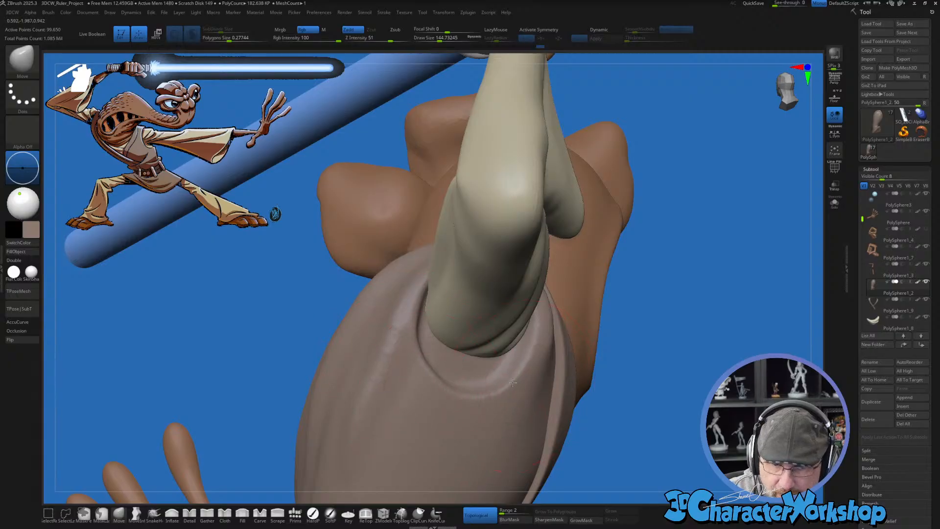
drag(513, 382, 533, 344)
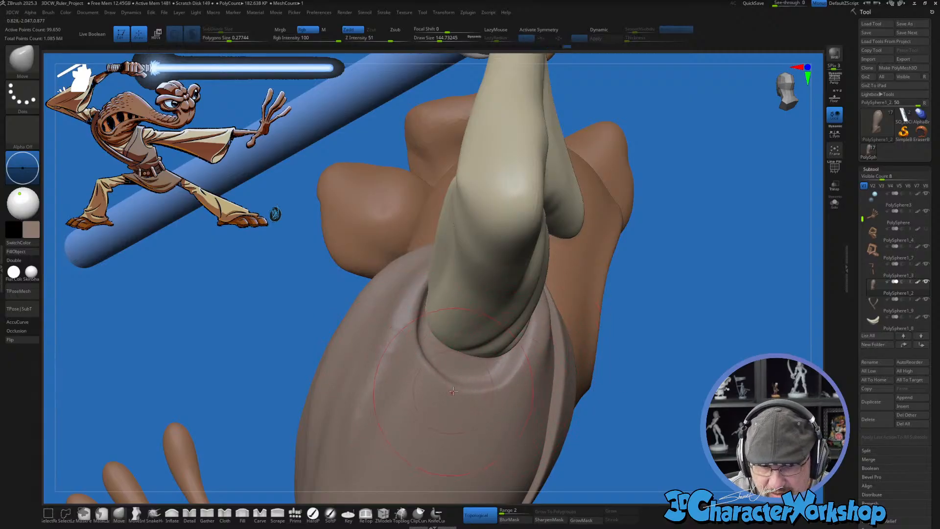
mouse_move(435, 367)
right_down()
mouse_move(478, 390)
mouse_move(494, 338)
mouse_move(487, 279)
right_up()
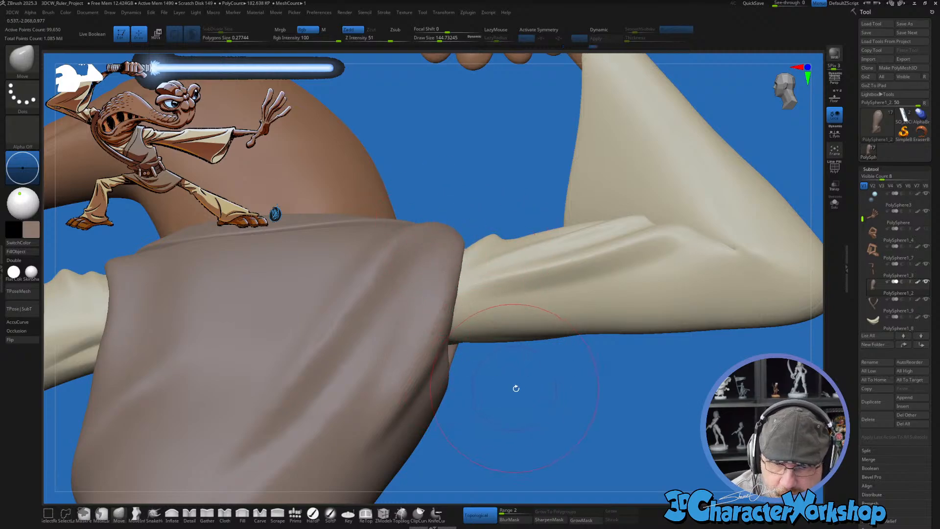
right_drag(515, 386, 482, 378)
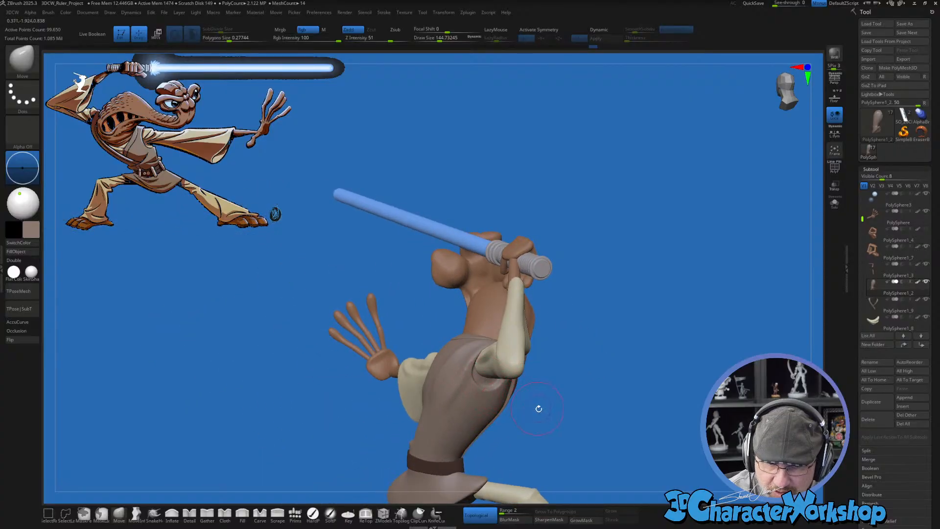
right_drag(539, 408, 465, 429)
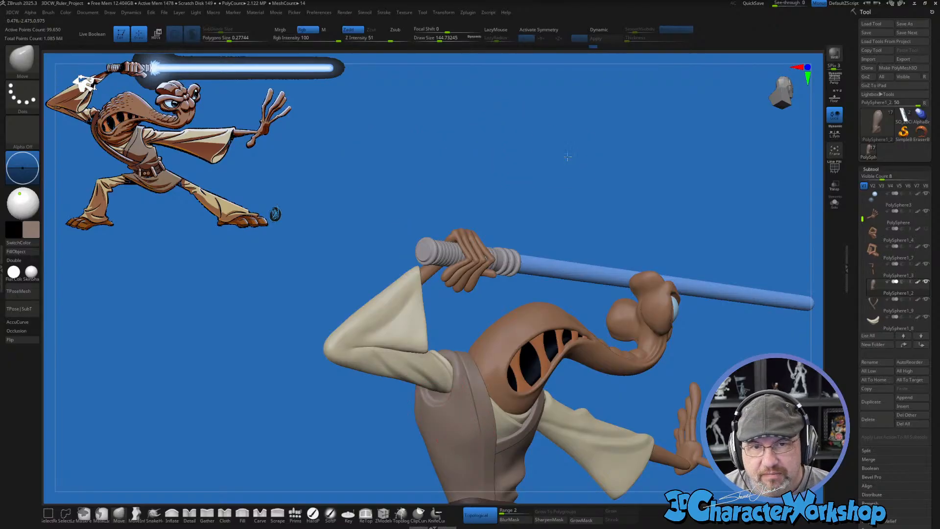
right_drag(568, 156, 528, 148)
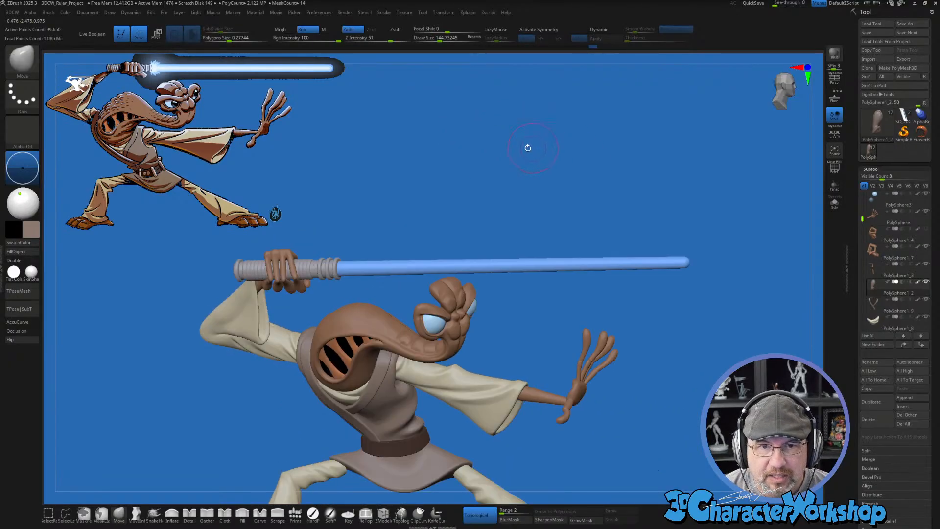
Step: Select the head-and-neck subtool, lower the draw size to about 18 and smooth the unslotted side of the neck
right_drag(537, 182, 445, 291)
alt+right_drag(529, 223, 553, 262)
key(s)
drag(552, 261, 542, 261)
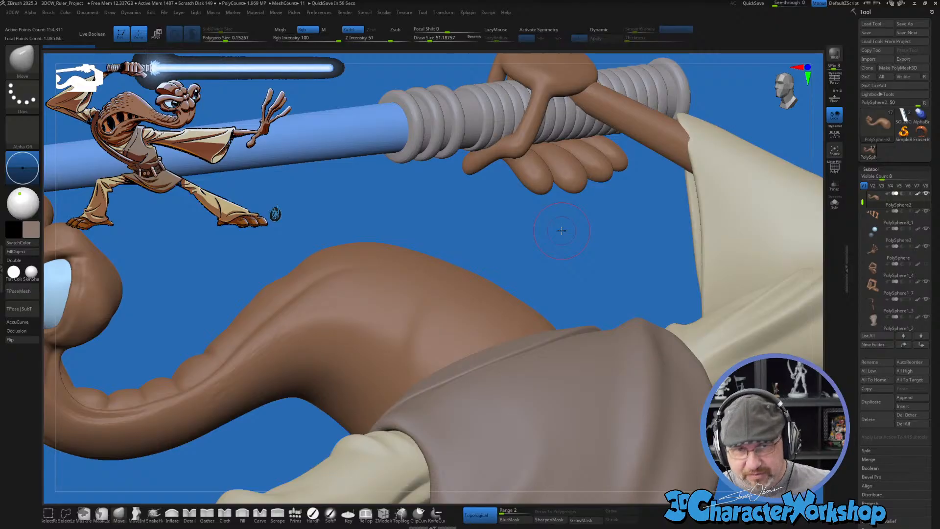
right_drag(394, 316, 394, 316)
key(s)
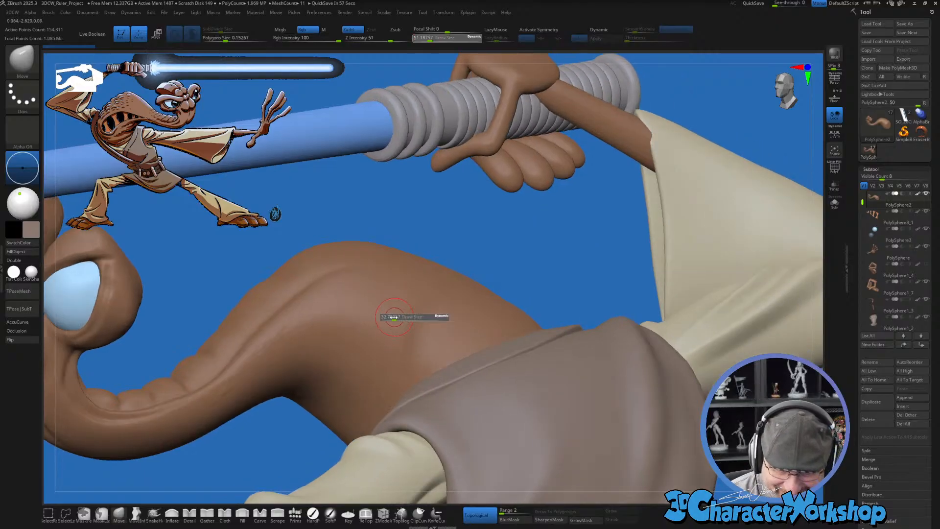
key(shift)
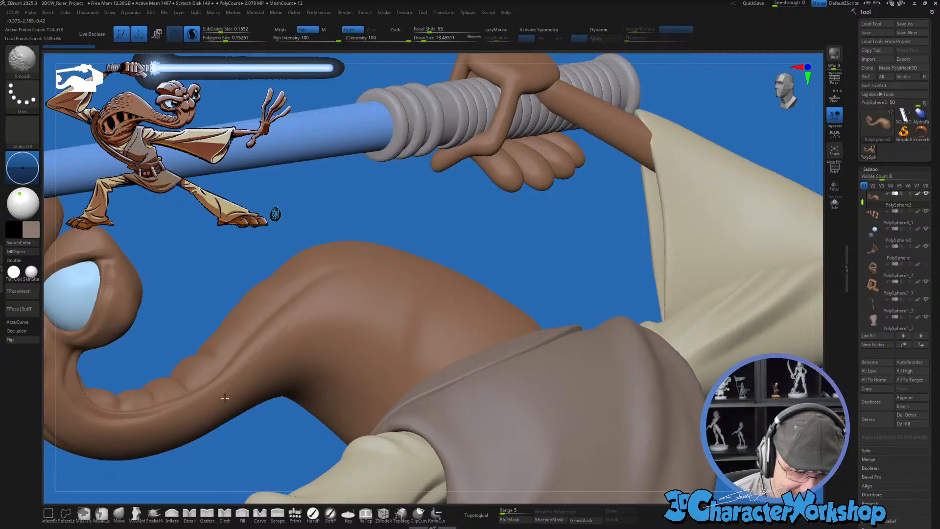
shift+drag(293, 346, 326, 365)
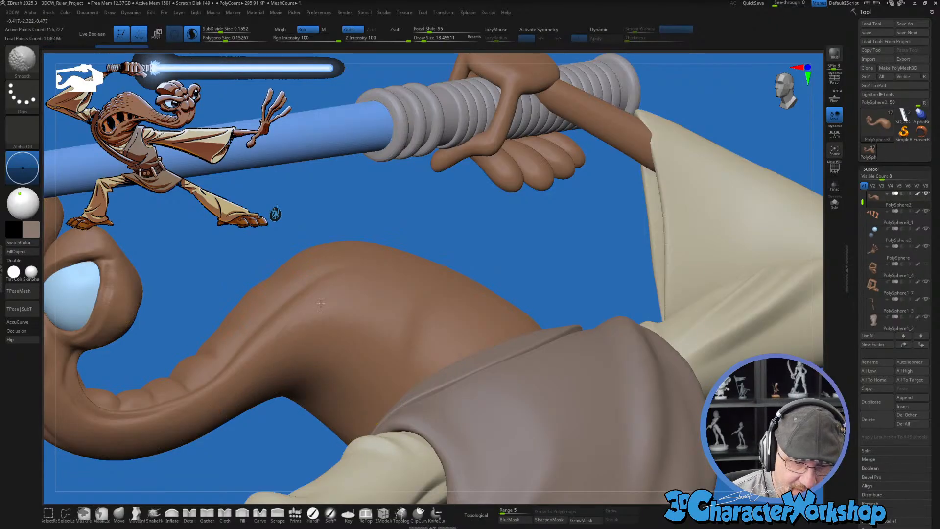
key(s)
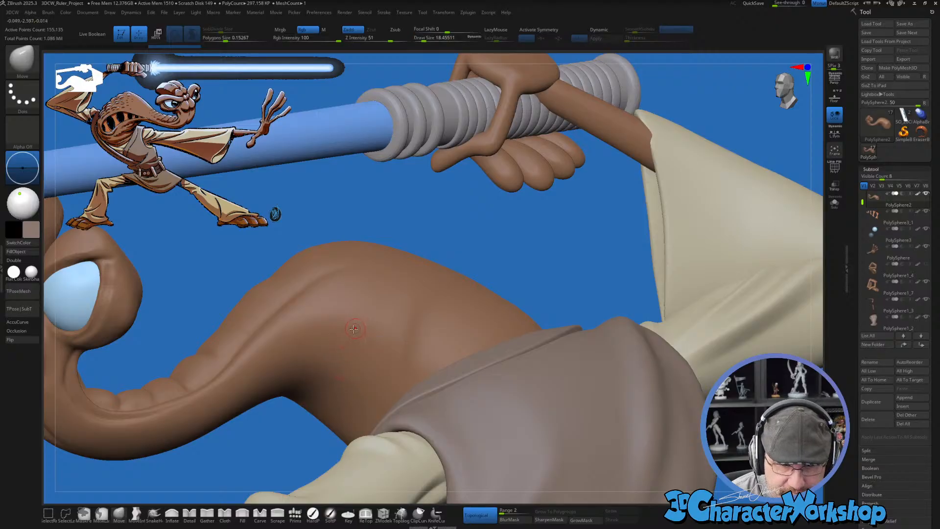
Step: Mask a teardrop-shaped outline on the plain side of the neck, tapering toward the head
right_drag(345, 327, 309, 355)
key(ctrl)
mouse_move(284, 344)
ctrl+mouse_down()
mouse_move(401, 289)
mouse_move(481, 334)
ctrl+mouse_up()
mouse_move(433, 367)
ctrl+mouse_down()
mouse_move(338, 346)
mouse_move(269, 354)
ctrl+mouse_up()
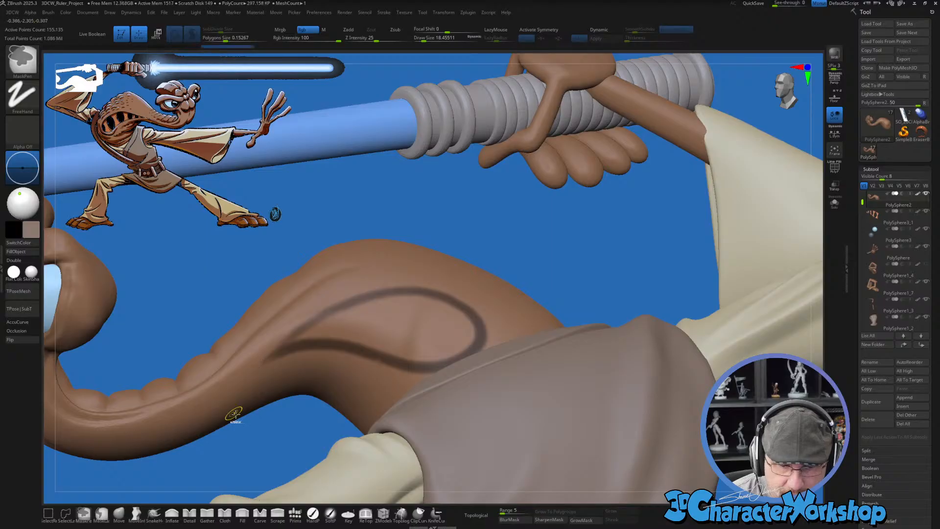
mouse_move(461, 354)
right_down()
mouse_move(430, 309)
mouse_move(450, 343)
mouse_move(421, 313)
mouse_move(455, 342)
mouse_move(477, 335)
mouse_move(350, 417)
right_up()
ctrl+drag(324, 435, 441, 372)
mouse_move(440, 372)
right_down()
mouse_move(577, 374)
mouse_move(549, 379)
right_up()
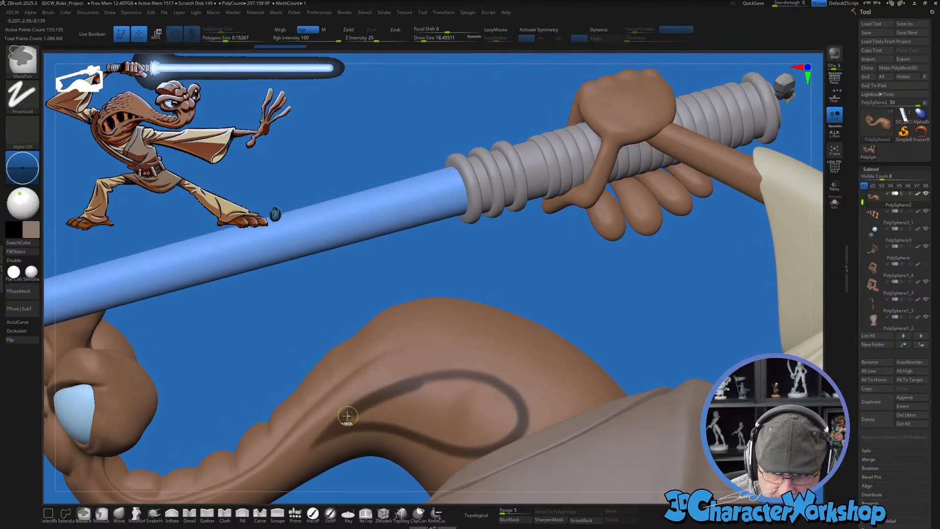
Step: Thicken the upper edge of the neck's teardrop mask and fill in its interior completely
ctrl+drag(431, 370, 488, 368)
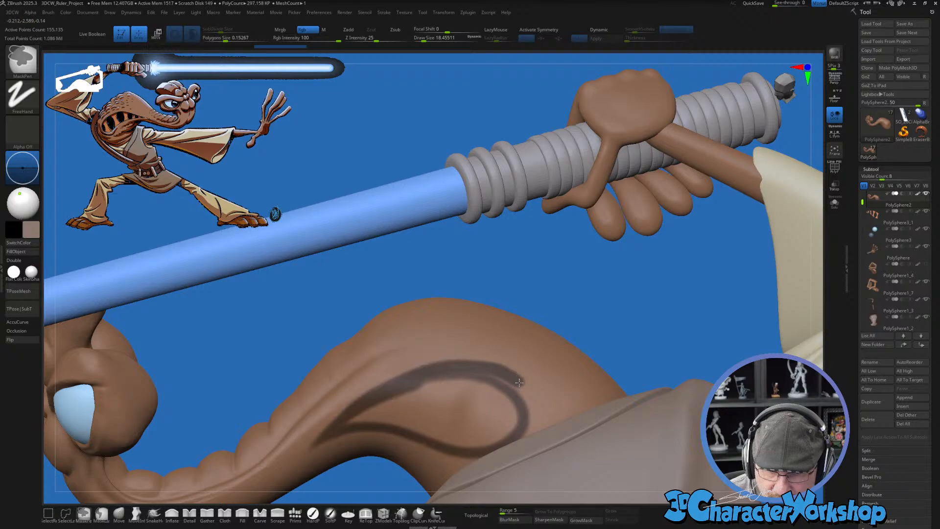
mouse_move(533, 402)
ctrl+mouse_down()
mouse_move(426, 386)
mouse_move(354, 420)
ctrl+mouse_up()
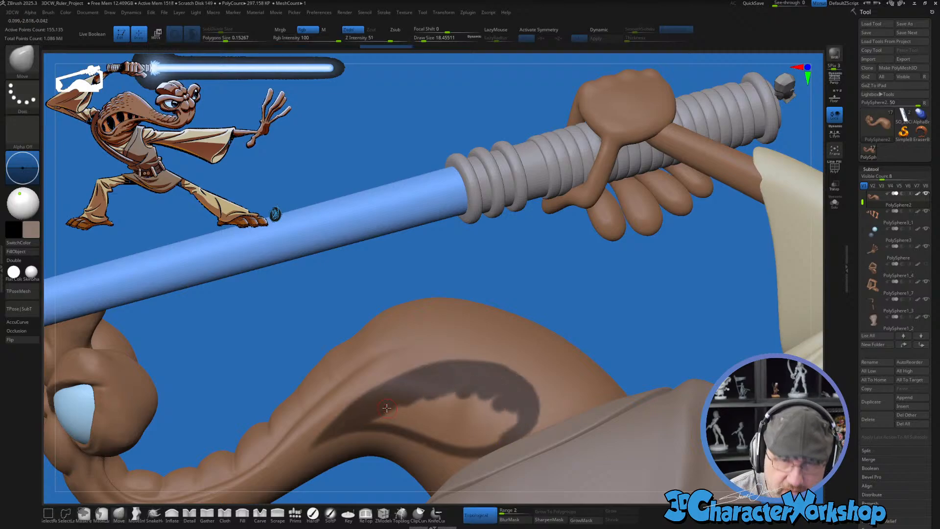
mouse_move(429, 399)
right_down()
mouse_move(442, 391)
mouse_move(434, 366)
mouse_move(421, 363)
right_up()
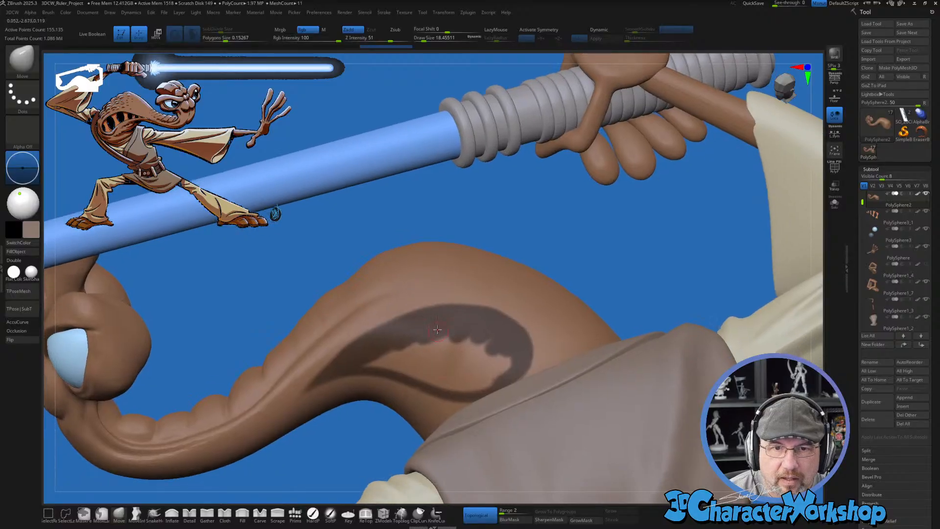
mouse_move(379, 361)
ctrl+mouse_down()
mouse_move(478, 388)
mouse_move(510, 358)
mouse_move(392, 350)
mouse_move(423, 364)
ctrl+mouse_up()
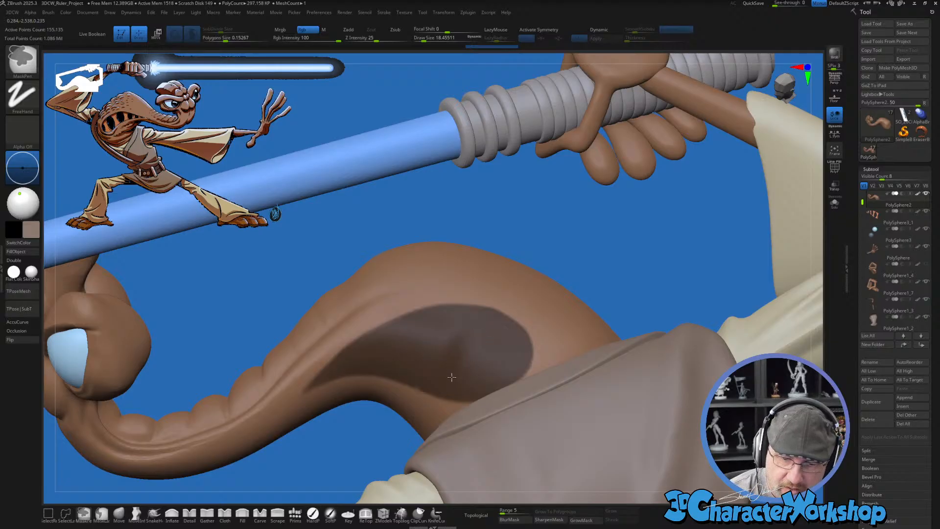
mouse_move(405, 353)
right_down()
mouse_move(483, 349)
mouse_move(442, 351)
right_up()
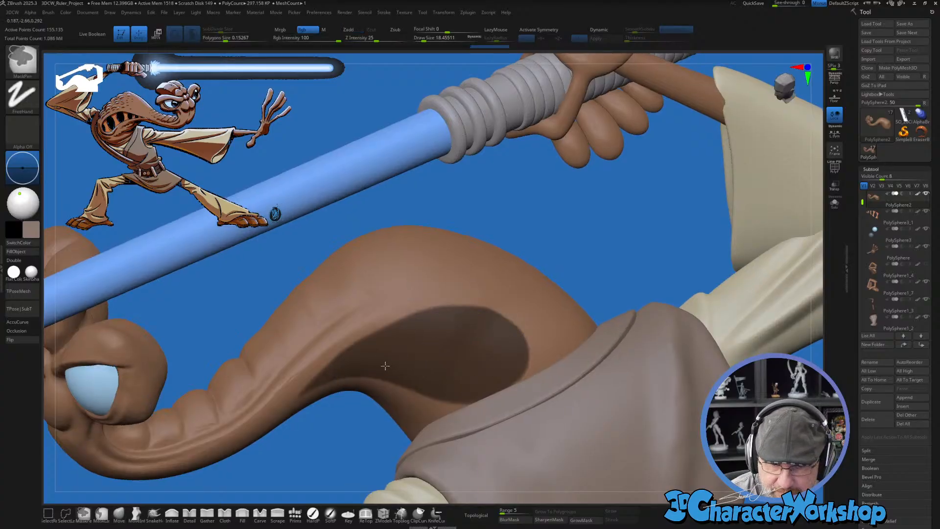
Step: Clean up the lower edge of the teardrop mask and extend its pointed tip further along the neck
right_drag(385, 365, 375, 373)
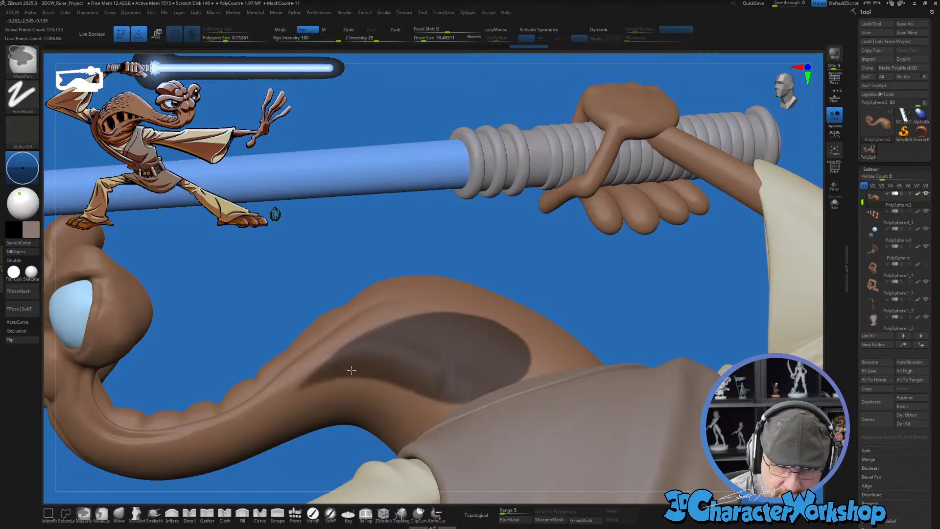
ctrl+drag(402, 382, 437, 397)
mouse_move(366, 361)
right_down()
mouse_move(343, 366)
mouse_move(346, 377)
mouse_move(495, 367)
right_up()
mouse_move(410, 401)
ctrl+mouse_down()
mouse_move(388, 413)
mouse_move(457, 377)
mouse_move(377, 413)
ctrl+mouse_up()
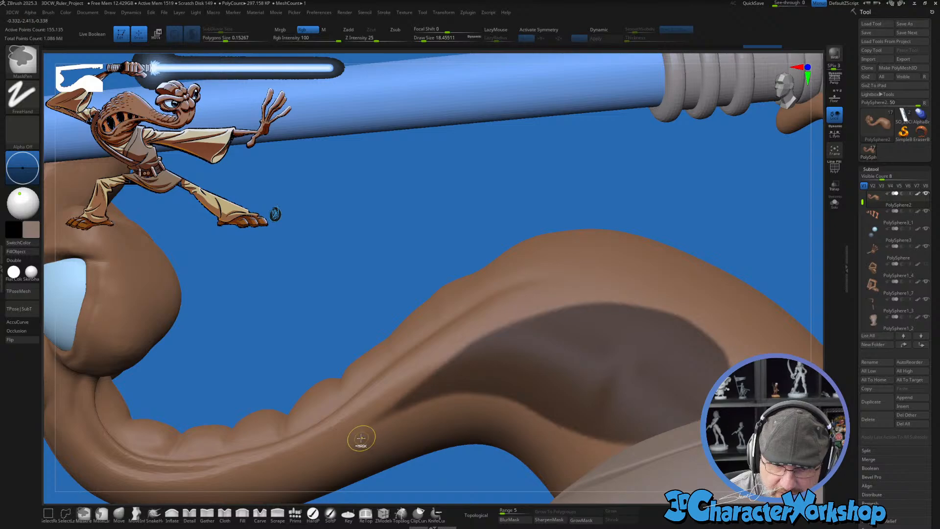
key(ctrl)
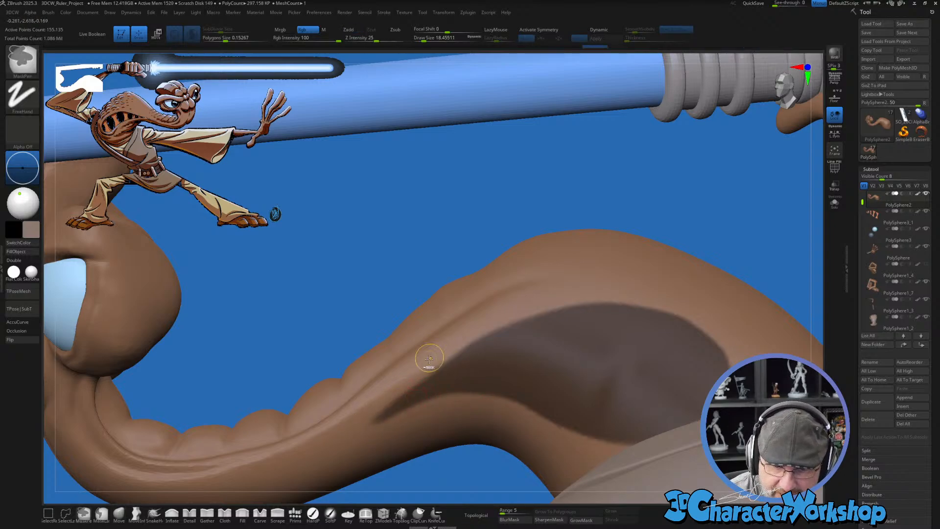
mouse_move(576, 372)
mouse_down()
mouse_move(685, 359)
mouse_move(625, 411)
mouse_move(658, 403)
mouse_move(565, 395)
mouse_up()
key(ctrl)
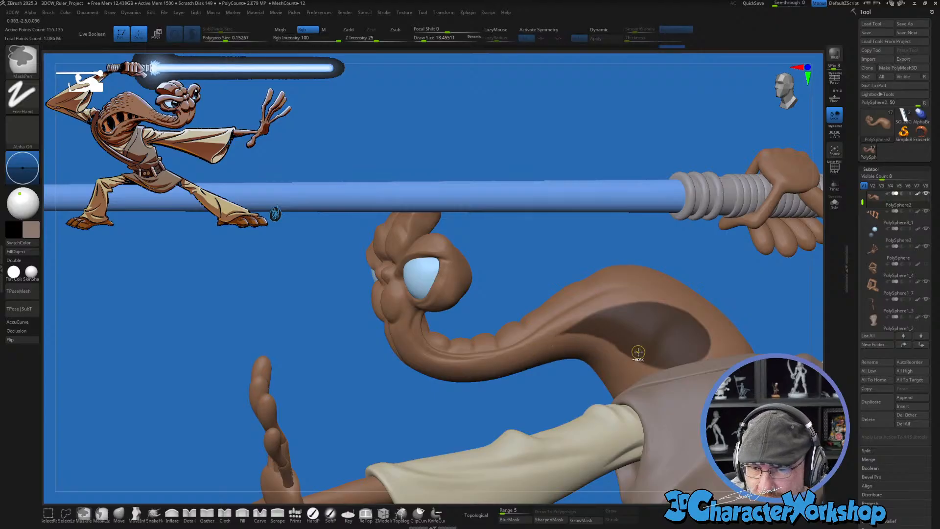
Step: Compare the mask with the slatted opening on the other side and mask a marker where its rear end should reach
mouse_move(620, 384)
right_down()
mouse_move(663, 383)
mouse_move(631, 418)
mouse_move(642, 423)
mouse_move(691, 394)
right_up()
right_drag(659, 422, 644, 367)
right_drag(485, 346, 441, 412)
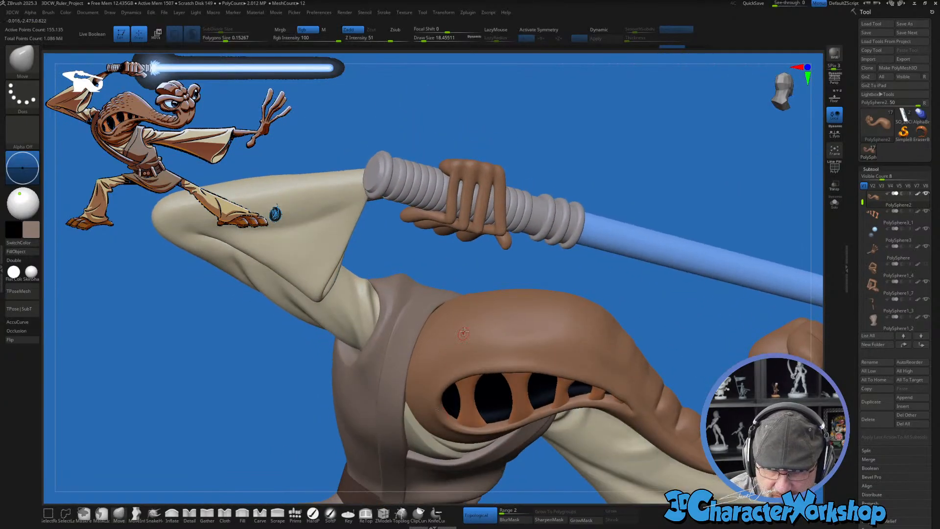
right_drag(463, 333, 488, 236)
key(ctrl)
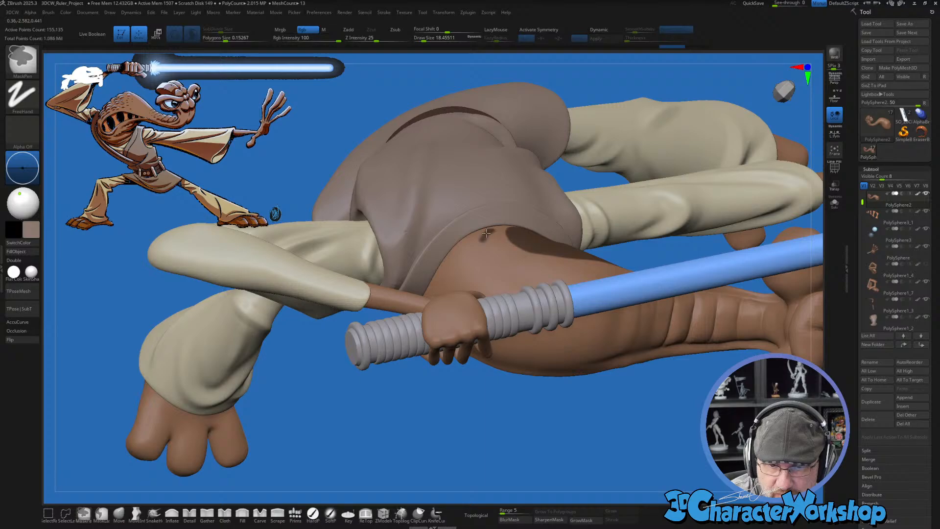
right_drag(531, 345, 515, 322)
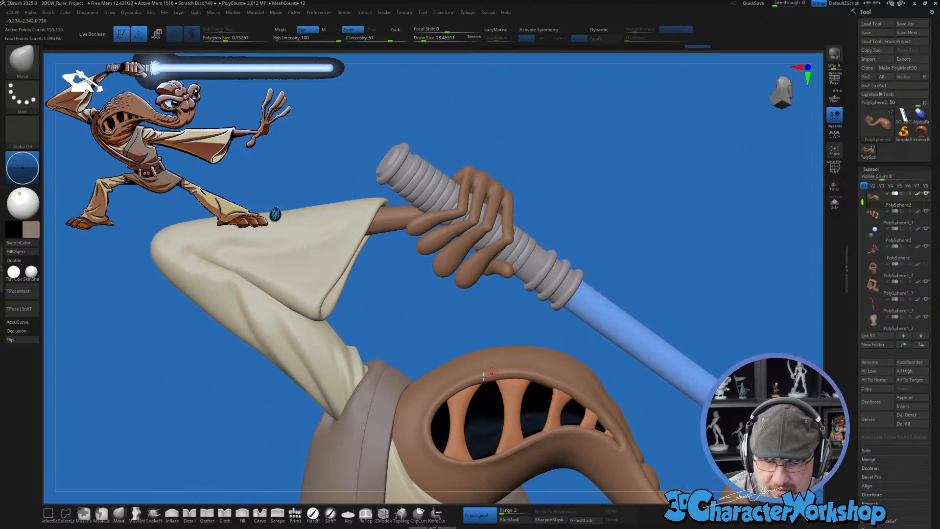
right_drag(457, 437, 453, 380)
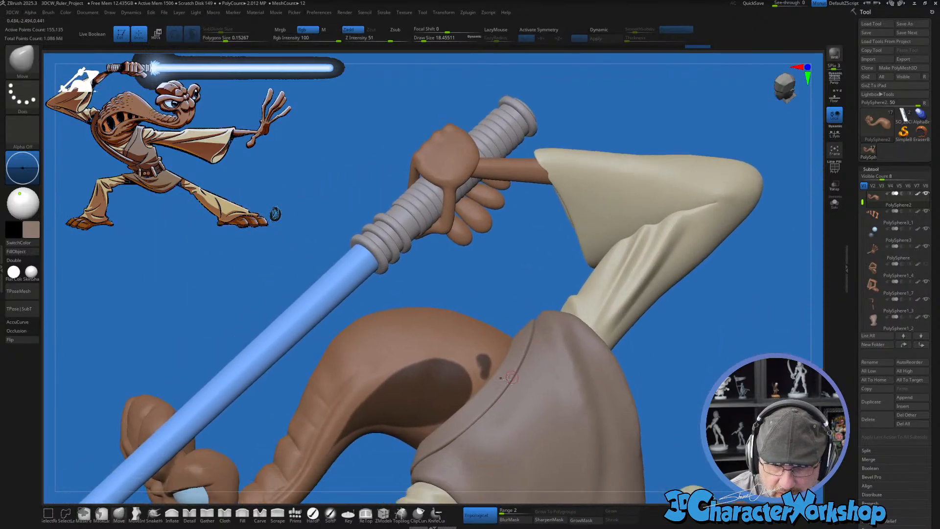
key(ctrl)
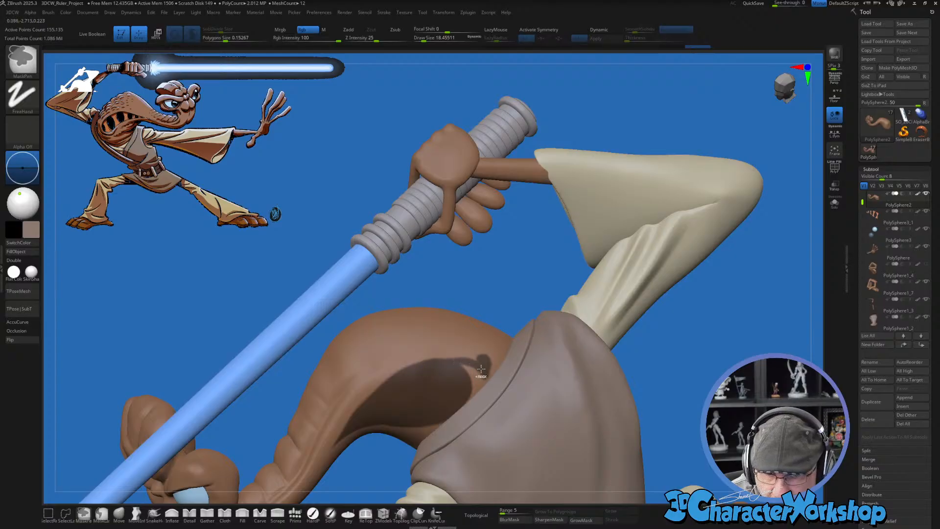
Step: Isolate the neck, extend the mask back to the marker with a rounded end and fill the gap
click(834, 203)
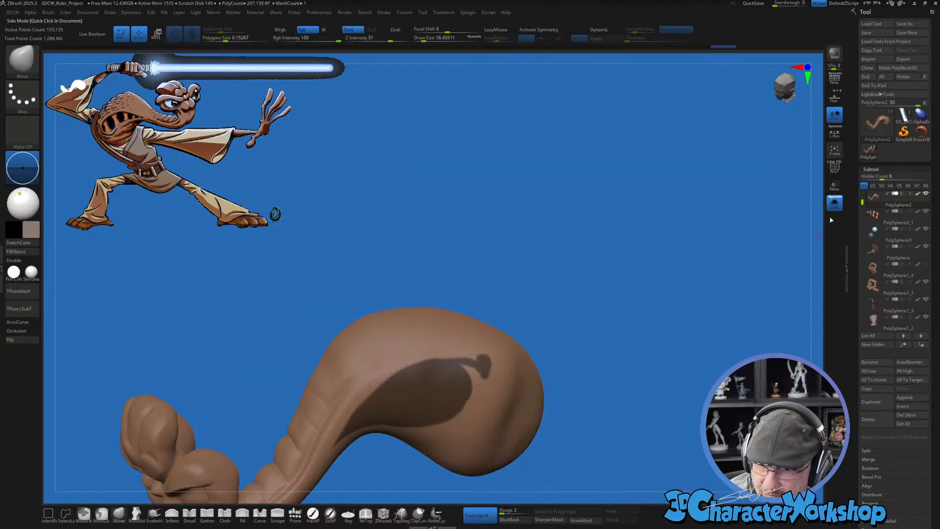
mouse_move(679, 357)
right_down()
mouse_move(675, 328)
mouse_move(604, 347)
mouse_move(587, 388)
mouse_move(489, 331)
right_up()
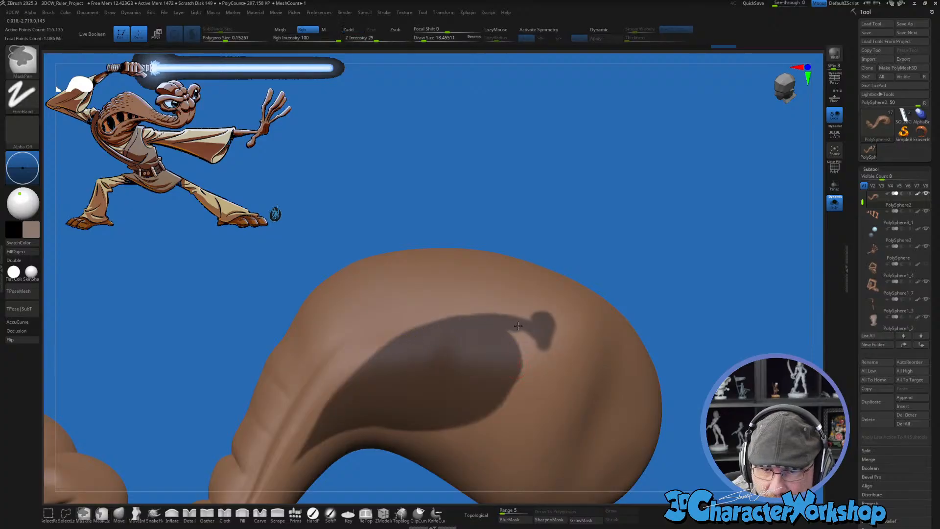
mouse_move(540, 343)
ctrl+mouse_down()
mouse_move(537, 388)
mouse_move(497, 415)
mouse_move(421, 422)
ctrl+mouse_up()
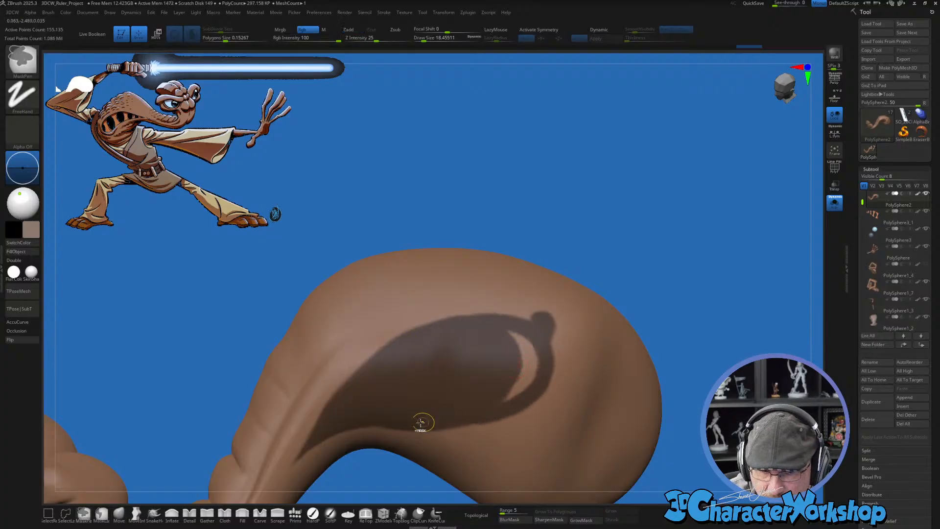
mouse_move(545, 397)
ctrl+mouse_down()
mouse_move(559, 344)
mouse_move(522, 362)
mouse_move(497, 409)
ctrl+mouse_up()
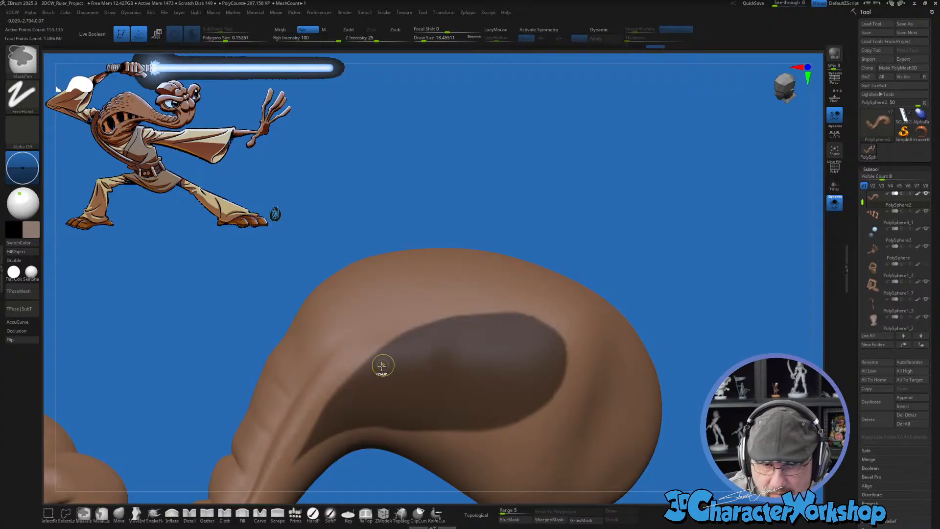
ctrl+drag(521, 316, 552, 341)
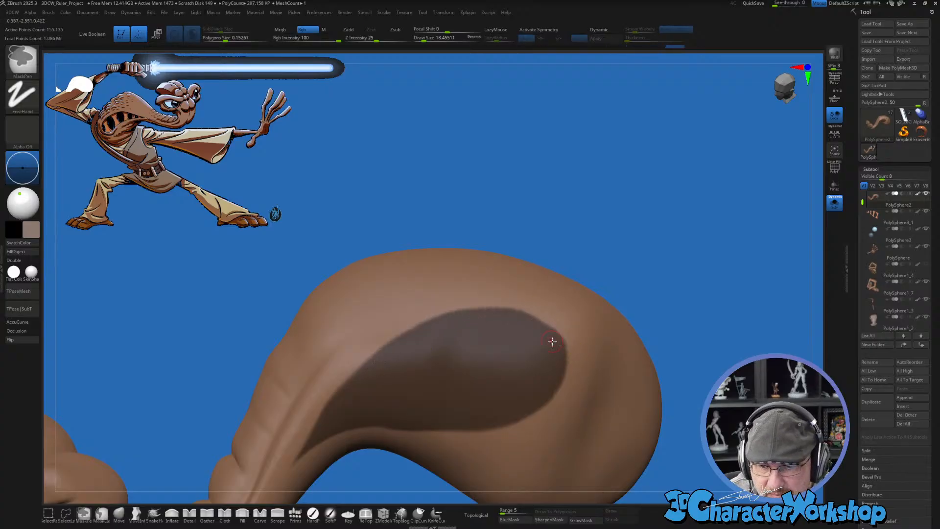
Step: Refine the mask's upper and rear edges and erase the excess along its lower edge for a smooth contour
right_drag(546, 350, 533, 333)
ctrl+drag(490, 321, 508, 315)
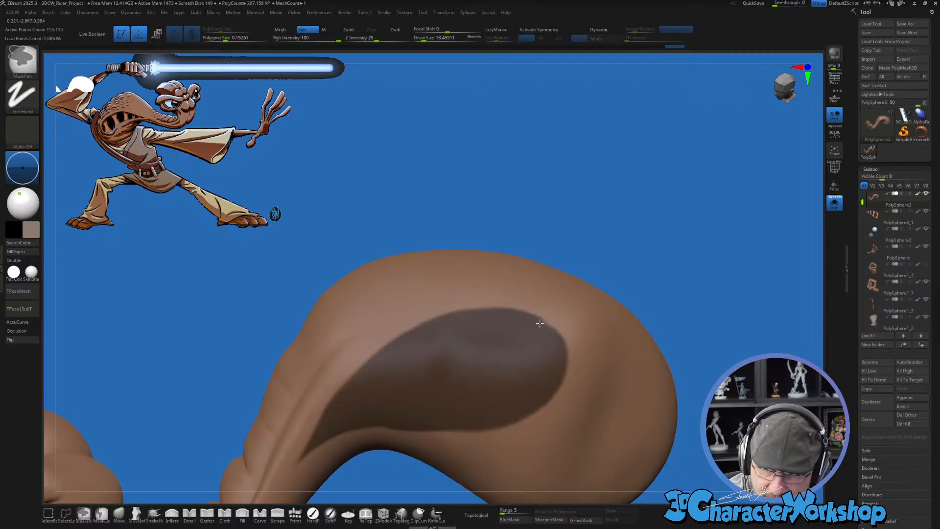
right_drag(558, 379, 538, 417)
key(ctrl)
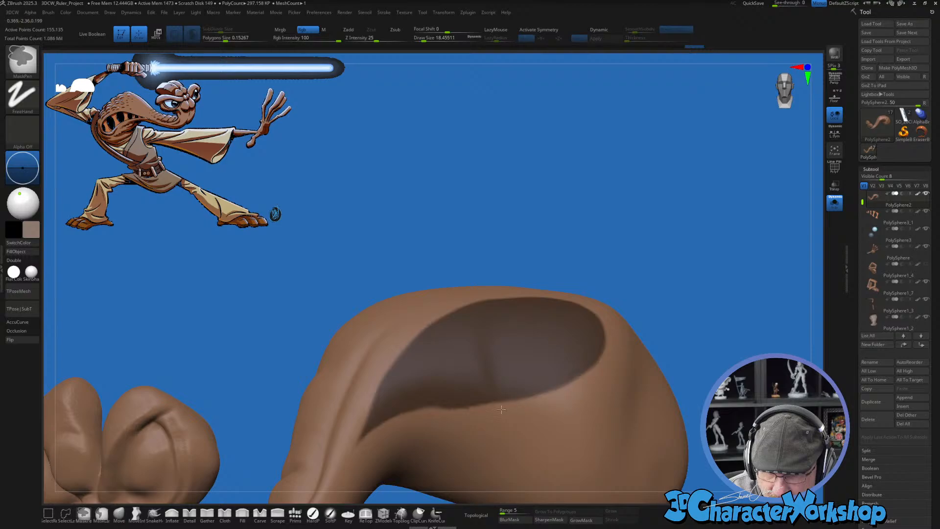
ctrl+alt+drag(440, 414, 427, 419)
right_drag(533, 443, 530, 440)
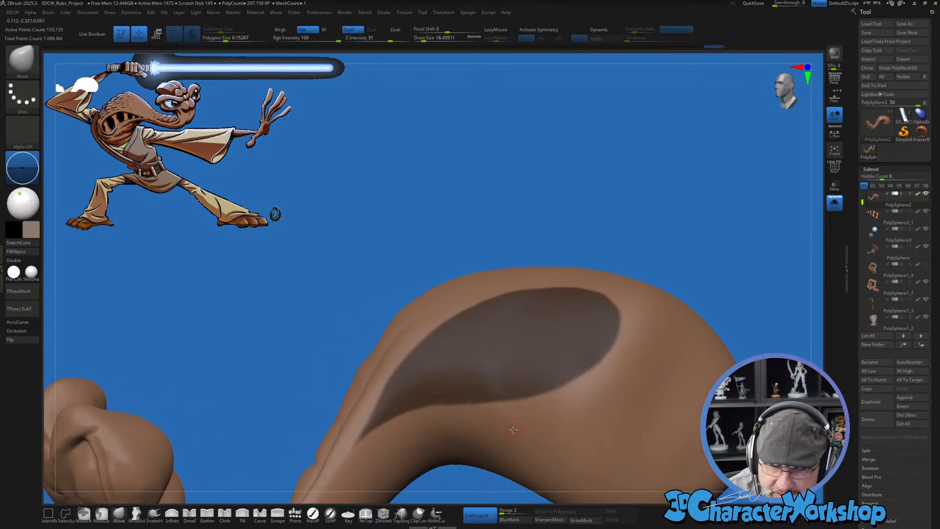
Step: Invert the mask so only the teardrop patch stays editable and bring up the transform gizmo
mouse_move(598, 402)
ctrl+right_down()
mouse_move(605, 427)
mouse_move(584, 435)
mouse_move(607, 417)
ctrl+right_up()
ctrl+click(705, 328)
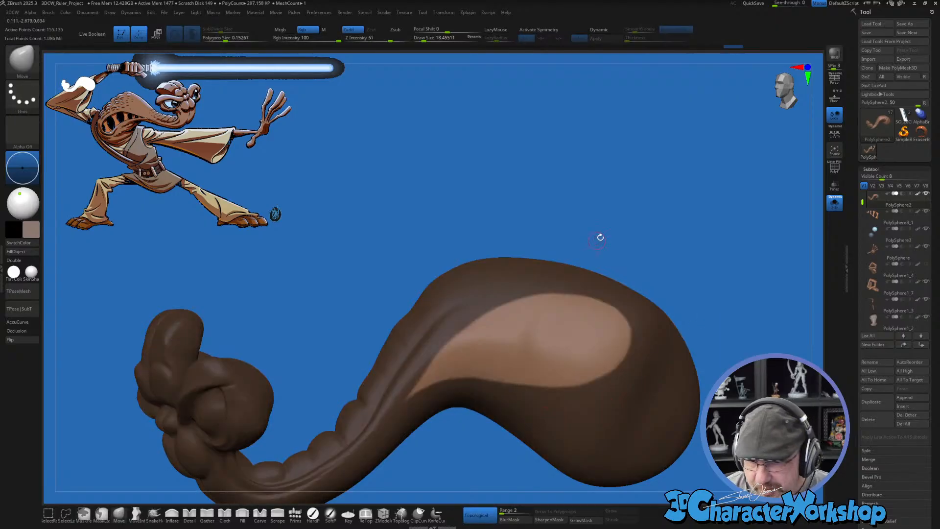
right_drag(600, 237, 578, 234)
key(w)
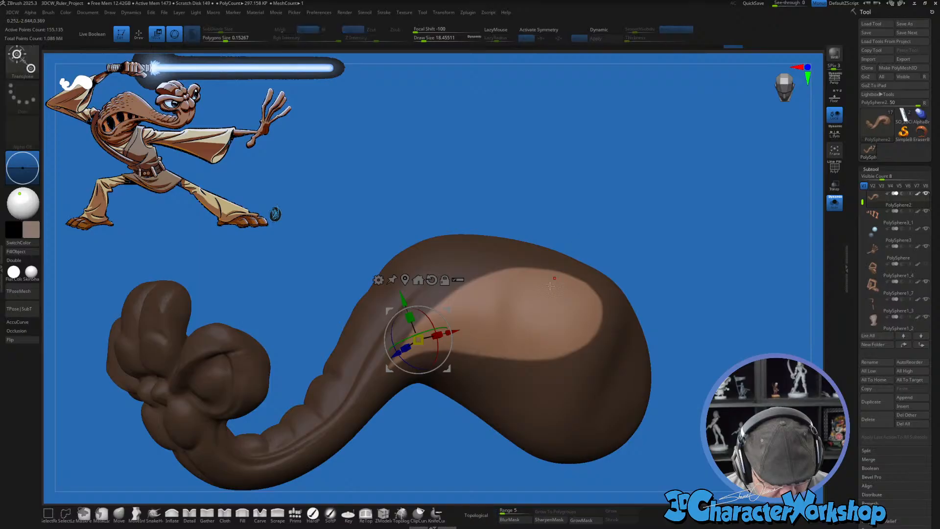
Step: Centre the transform gizmo on the unmasked teardrop patch
click(515, 313)
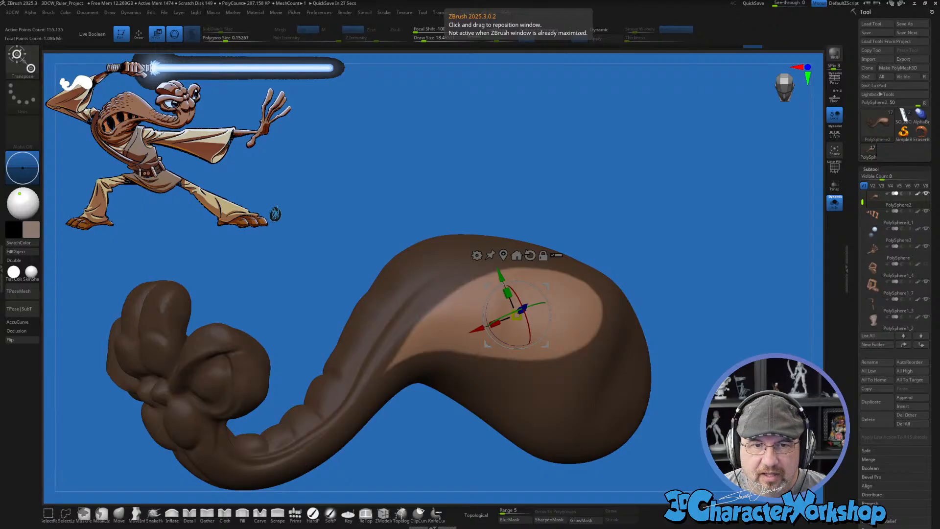
Step: Open the chat photo of the printed Moses and lantern-bearer statues at full screen and zoom in to examine both figures
drag(734, 0, 487, 105)
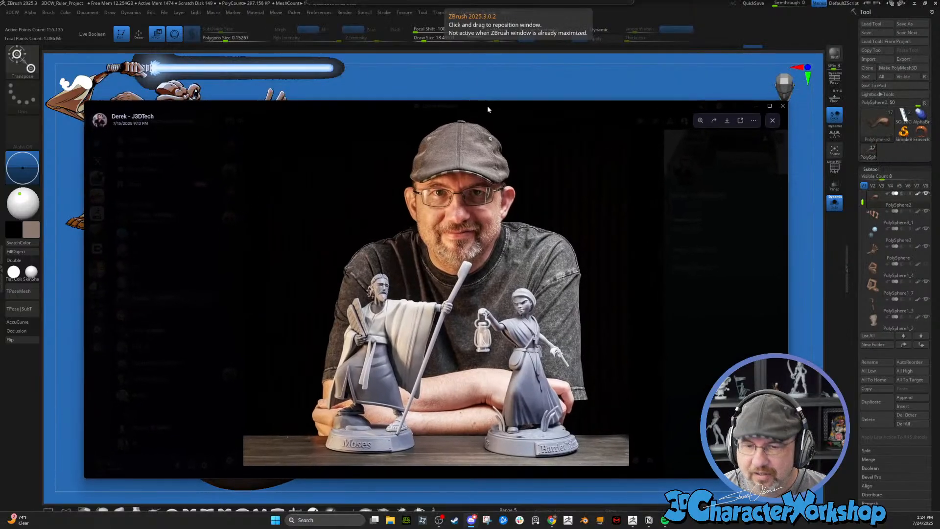
click(769, 106)
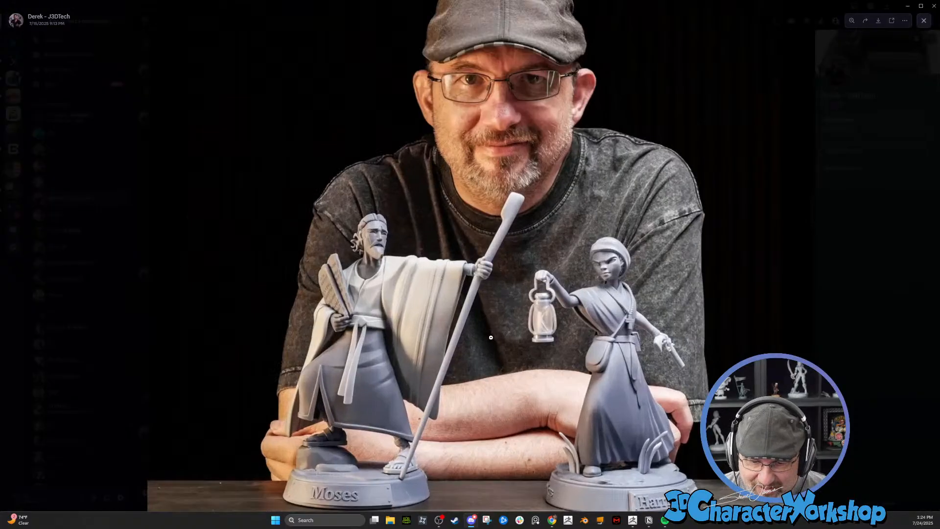
click(501, 333)
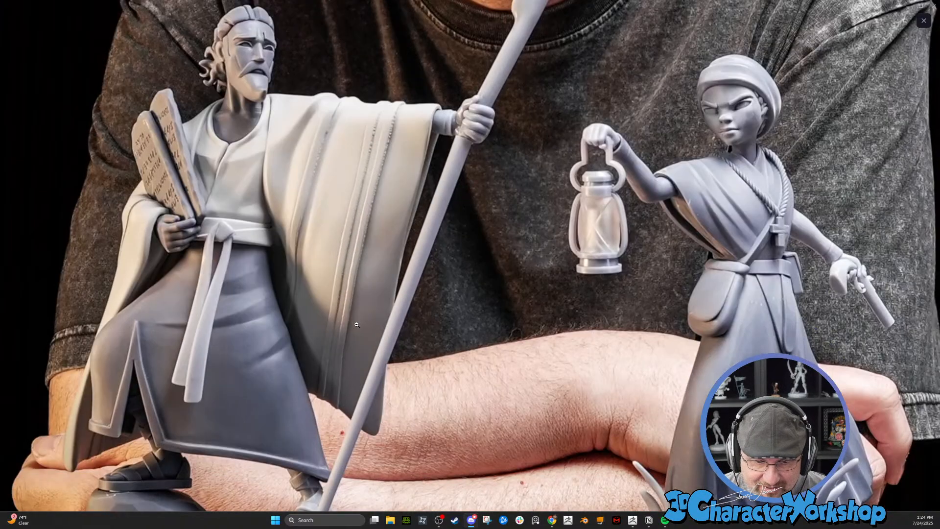
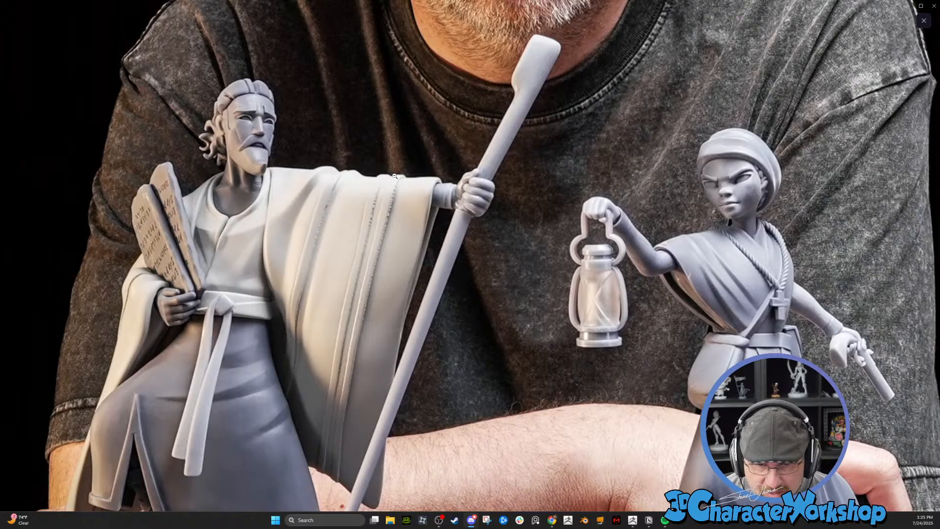
scroll(375, 254, down, 1)
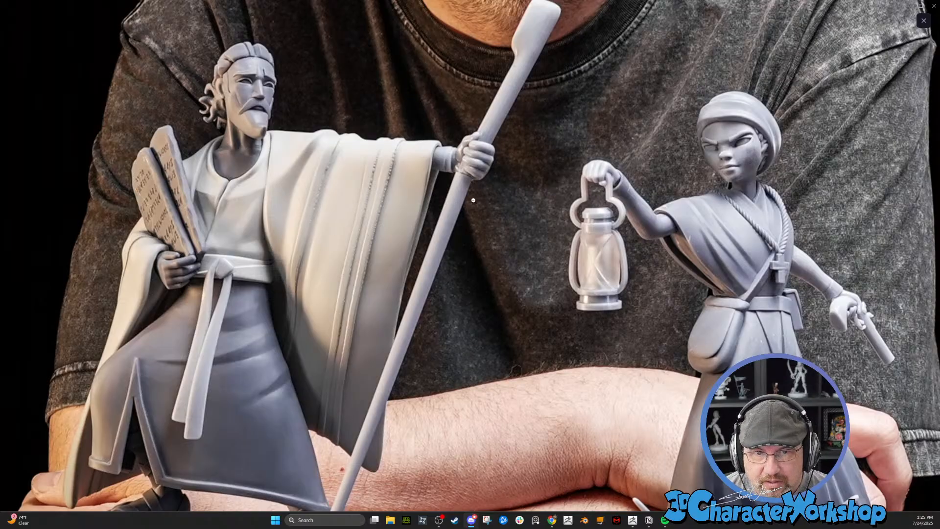
scroll(473, 201, up, 1)
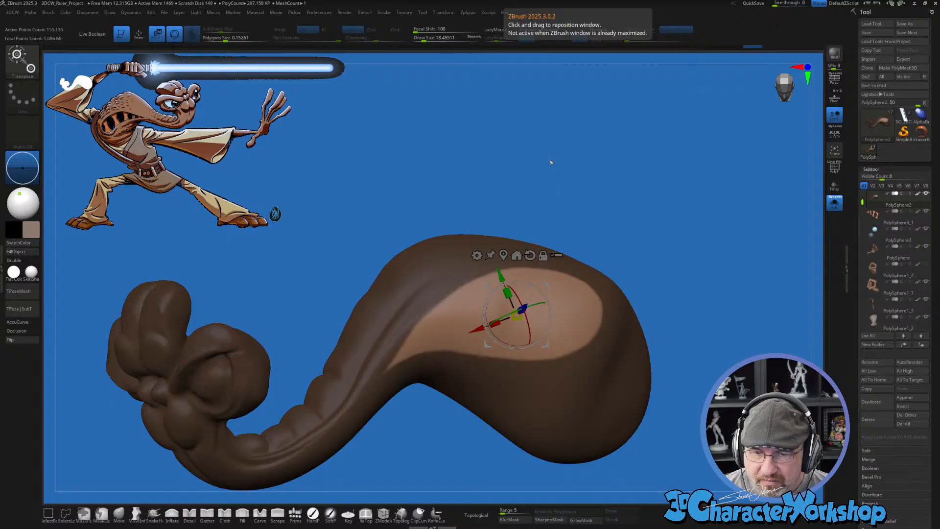
Step: Push the teardrop patch into the neck to form a recess, invert the mask to protect its floor and return to drawing with the Move brush
drag(551, 160, 590, 170)
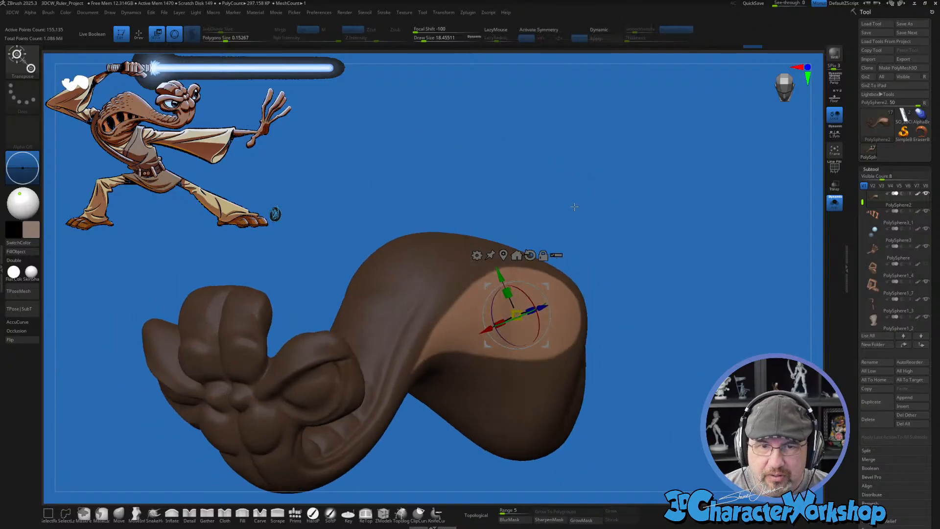
mouse_move(572, 208)
mouse_down()
mouse_move(550, 328)
mouse_move(534, 319)
mouse_up()
mouse_move(632, 336)
mouse_down()
mouse_move(602, 319)
mouse_move(531, 323)
mouse_move(521, 306)
mouse_up()
mouse_move(607, 342)
mouse_down()
mouse_move(646, 340)
mouse_move(518, 296)
mouse_move(478, 308)
mouse_up()
mouse_move(490, 235)
mouse_down()
mouse_move(569, 190)
mouse_move(602, 134)
mouse_move(563, 177)
mouse_move(580, 162)
mouse_move(635, 152)
mouse_move(676, 216)
mouse_move(671, 243)
mouse_move(668, 213)
mouse_up()
key(q)
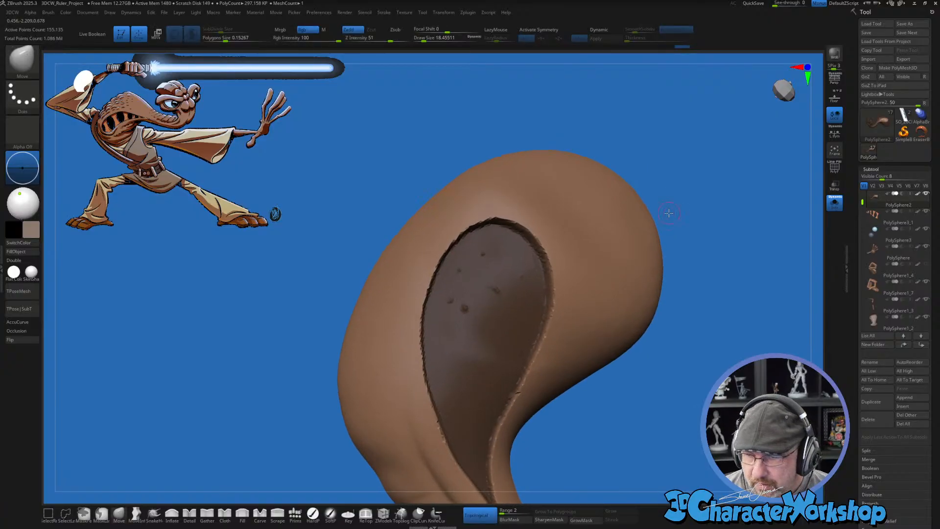
Step: Enlarge the brush and smooth the jagged recess rim around its lower edge, narrow tip and outer side
alt+drag(566, 415, 570, 378)
key(s)
drag(559, 359, 642, 354)
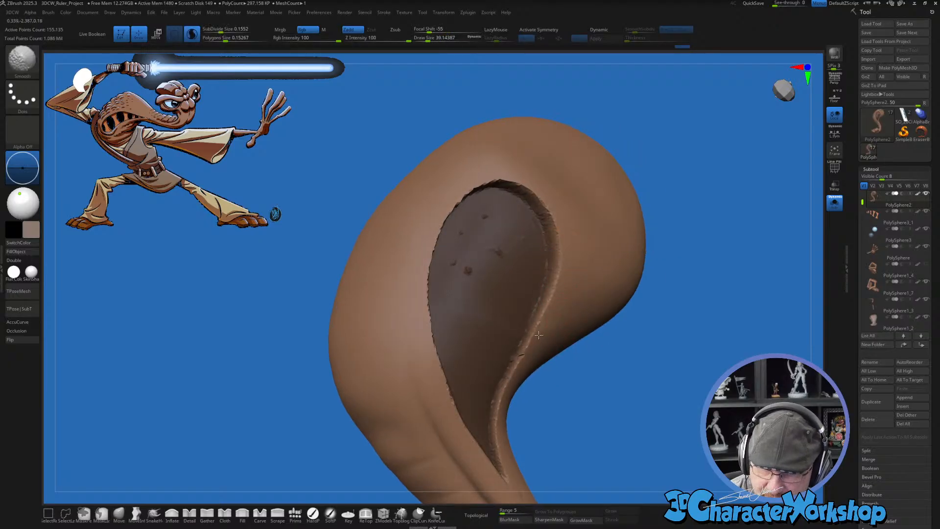
mouse_move(553, 229)
shift+mouse_down()
mouse_move(550, 274)
mouse_move(519, 362)
mouse_move(524, 396)
mouse_move(498, 426)
mouse_move(500, 472)
shift+mouse_up()
alt+drag(518, 440, 501, 387)
shift+drag(491, 422, 503, 432)
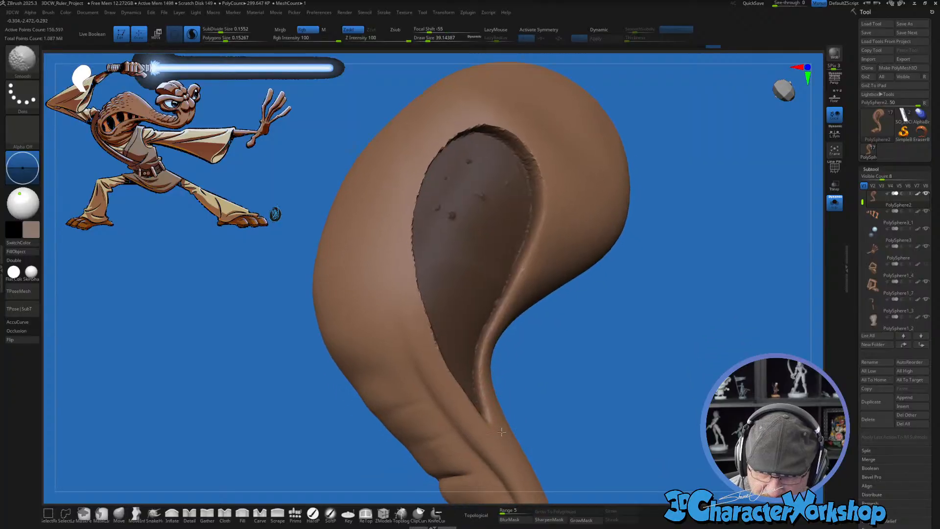
drag(553, 409, 593, 407)
mouse_move(432, 355)
shift+mouse_down()
mouse_move(452, 391)
mouse_move(406, 272)
mouse_move(408, 206)
mouse_move(424, 171)
mouse_move(482, 126)
shift+mouse_up()
Step: Soften the remaining roughness around the recess's rounded end and along both side walls
right_drag(514, 137, 554, 139)
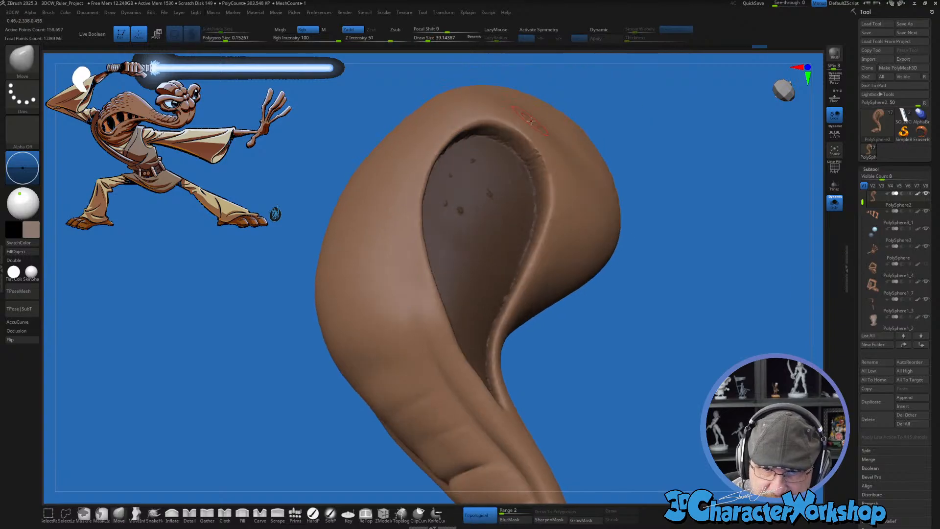
mouse_move(485, 128)
shift+mouse_down()
mouse_move(530, 142)
mouse_move(536, 162)
mouse_move(498, 128)
mouse_move(538, 180)
mouse_move(533, 253)
shift+mouse_up()
right_drag(533, 261, 496, 258)
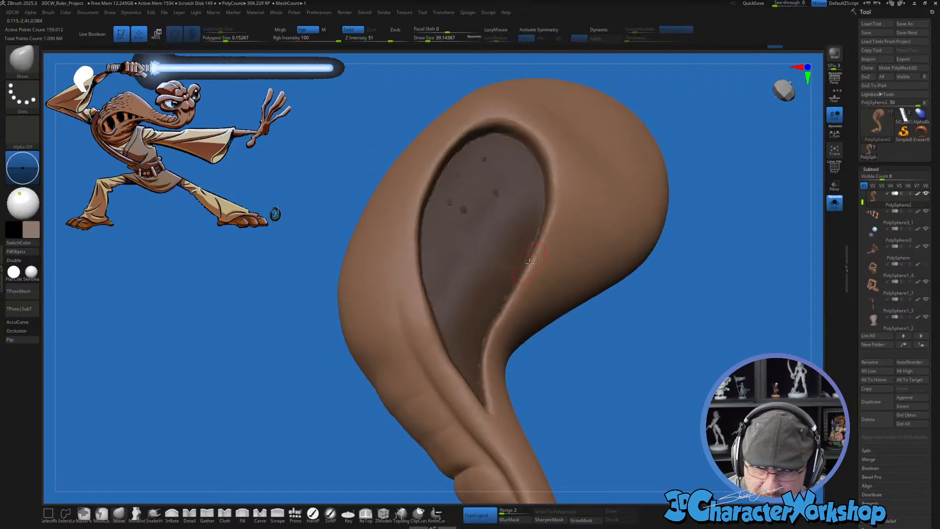
shift+drag(533, 244, 486, 337)
right_drag(485, 337, 432, 209)
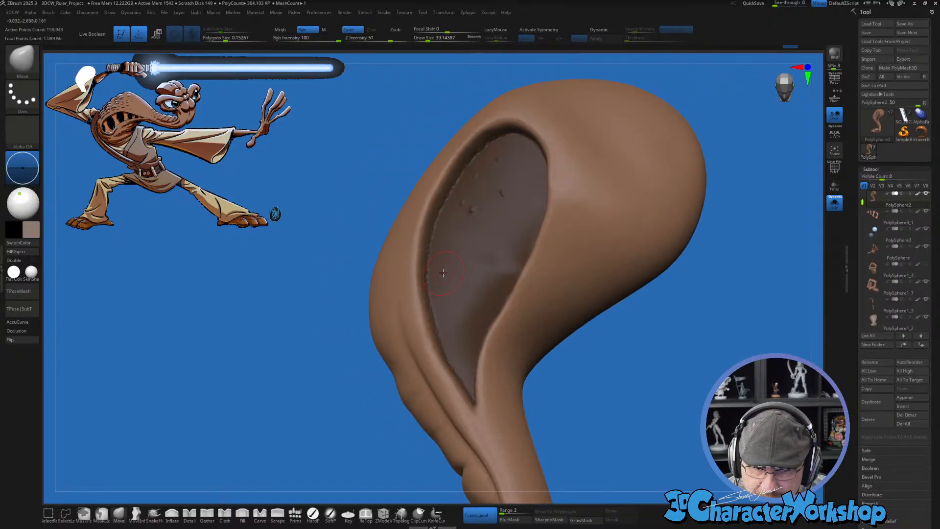
mouse_move(432, 209)
shift+mouse_down()
mouse_move(417, 314)
mouse_move(454, 381)
shift+mouse_up()
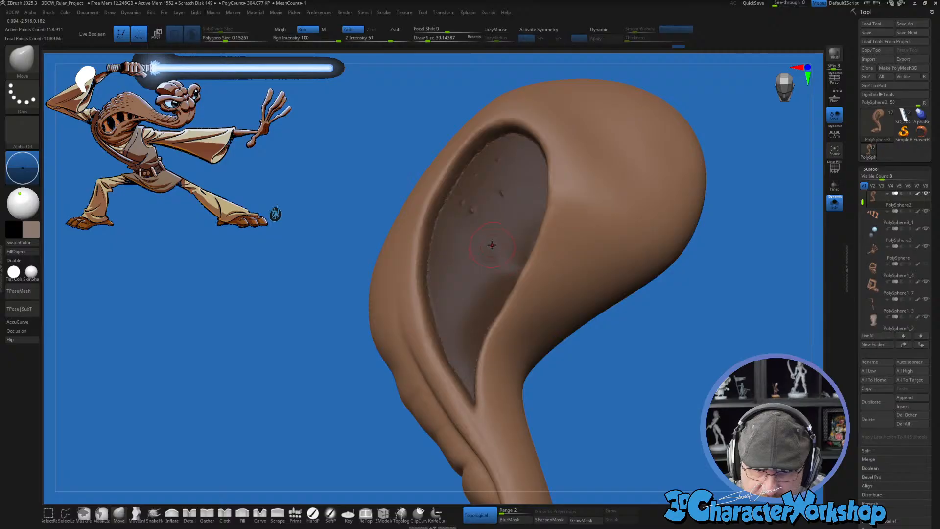
Step: Clear the mask and smooth away the bumps on the recess floor and the roughness along its lower edge
mouse_move(493, 245)
right_down()
mouse_move(551, 274)
mouse_move(604, 341)
right_up()
ctrl+drag(614, 360, 603, 343)
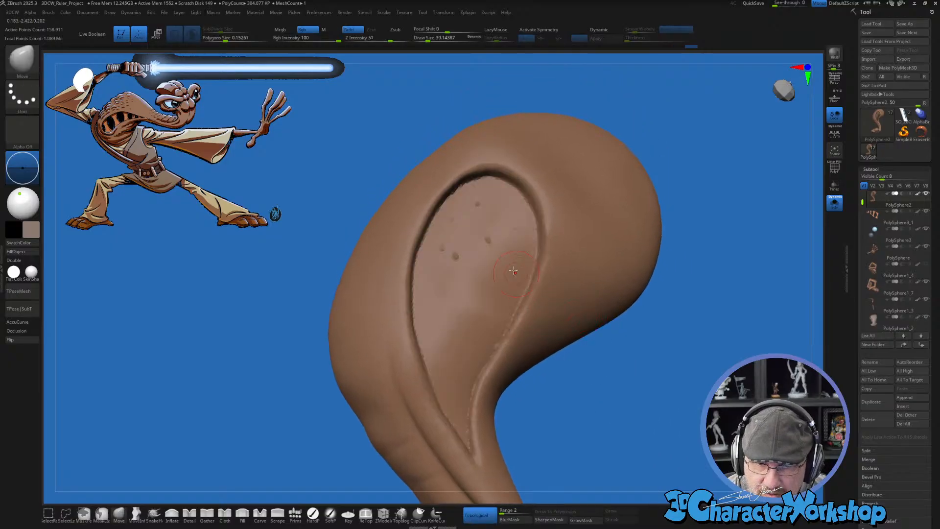
shift+drag(490, 242, 474, 260)
shift+drag(516, 218, 518, 244)
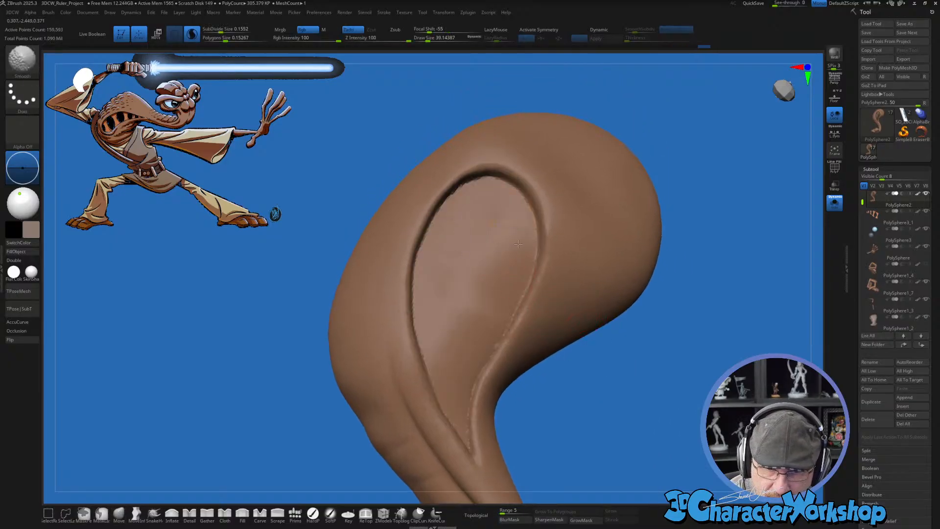
mouse_move(482, 368)
shift+mouse_down()
mouse_move(517, 315)
mouse_move(485, 362)
shift+mouse_up()
shift+drag(509, 320, 470, 429)
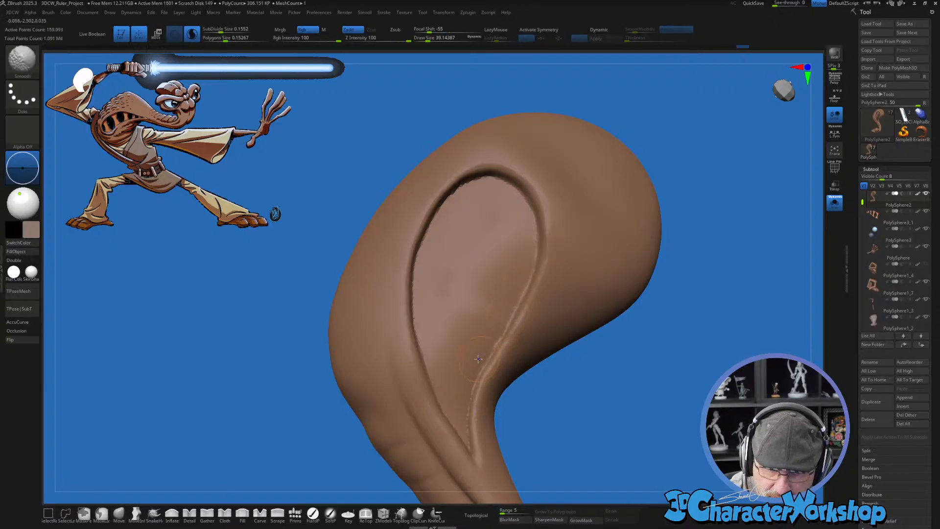
mouse_move(479, 359)
shift+mouse_down()
mouse_move(468, 448)
mouse_move(490, 380)
shift+mouse_up()
Step: Smooth the groove where the recess floor meets the side walls and rounded end
right_drag(485, 361, 455, 357)
mouse_move(466, 188)
shift+mouse_down()
mouse_move(416, 299)
mouse_move(416, 289)
mouse_move(419, 358)
mouse_move(441, 404)
shift+mouse_up()
right_drag(448, 392, 482, 338)
shift+drag(524, 244, 459, 201)
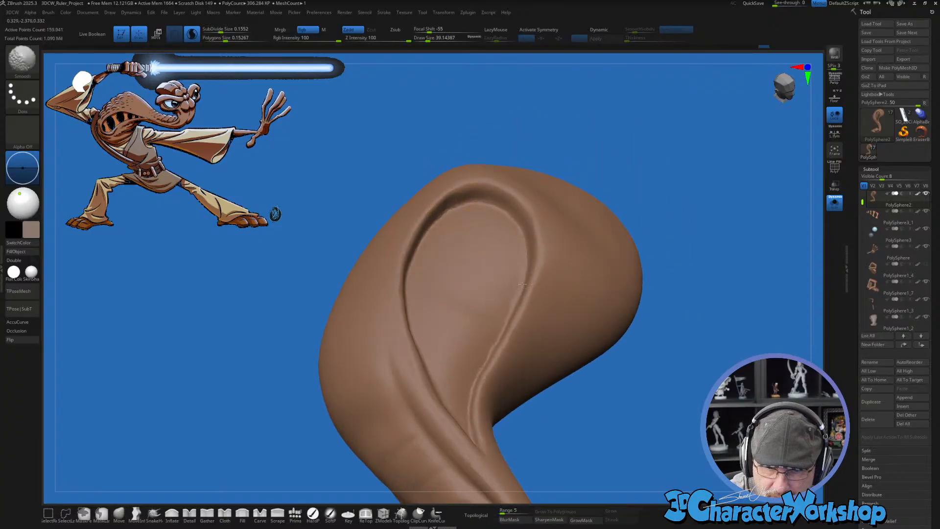
Step: Pick up the black from the slatted opening and set up the HandP brush with a draw size of about 17 for painting
right_drag(504, 318, 518, 254)
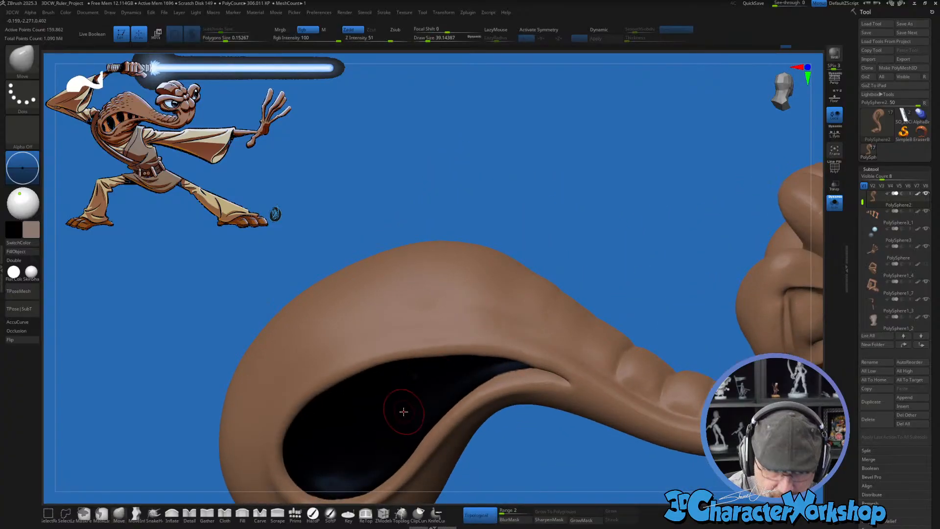
right_drag(399, 405, 360, 507)
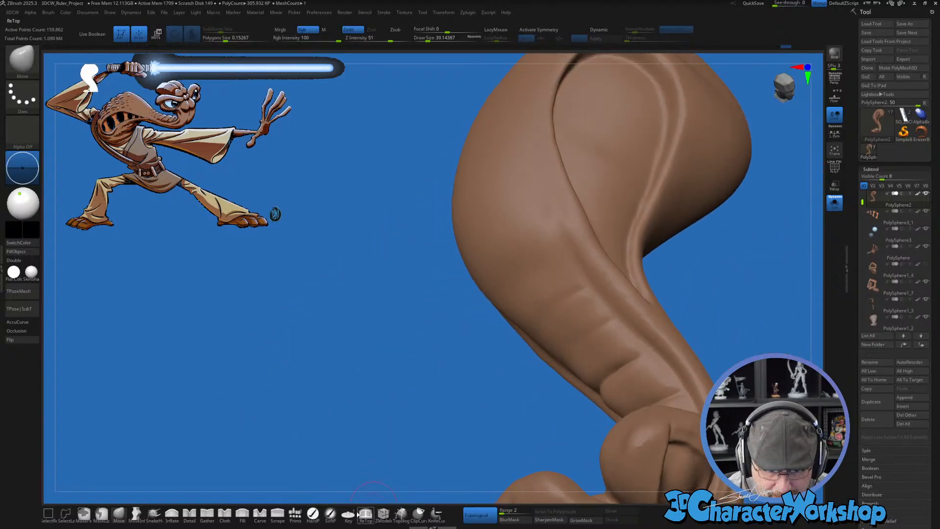
click(313, 514)
mouse_move(469, 318)
right_down()
mouse_move(451, 326)
mouse_move(451, 342)
mouse_move(472, 331)
mouse_move(492, 281)
right_up()
key(s)
drag(491, 281, 487, 286)
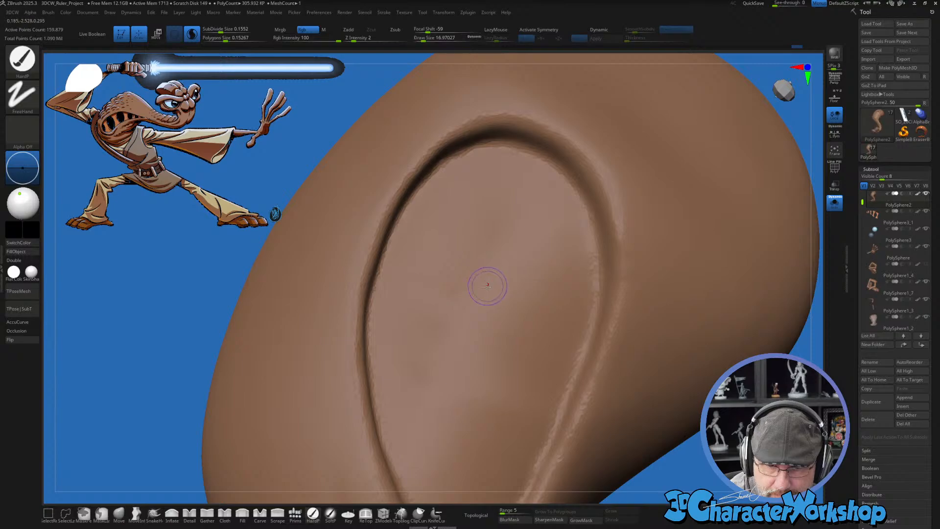
mouse_move(487, 286)
right_down()
mouse_move(493, 273)
mouse_move(466, 262)
right_up()
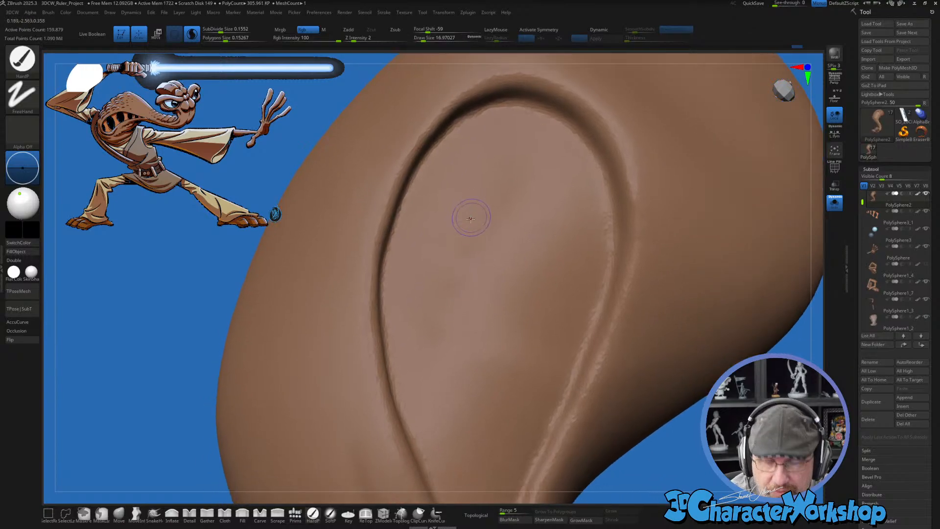
right_drag(470, 218, 468, 211)
Step: Paint a black band on the recess floor along its outer edge, from the rounded end towards the narrow tip
mouse_move(482, 172)
ctrl+mouse_down()
mouse_move(484, 162)
mouse_move(465, 196)
mouse_move(492, 154)
mouse_move(434, 200)
mouse_move(399, 289)
ctrl+mouse_up()
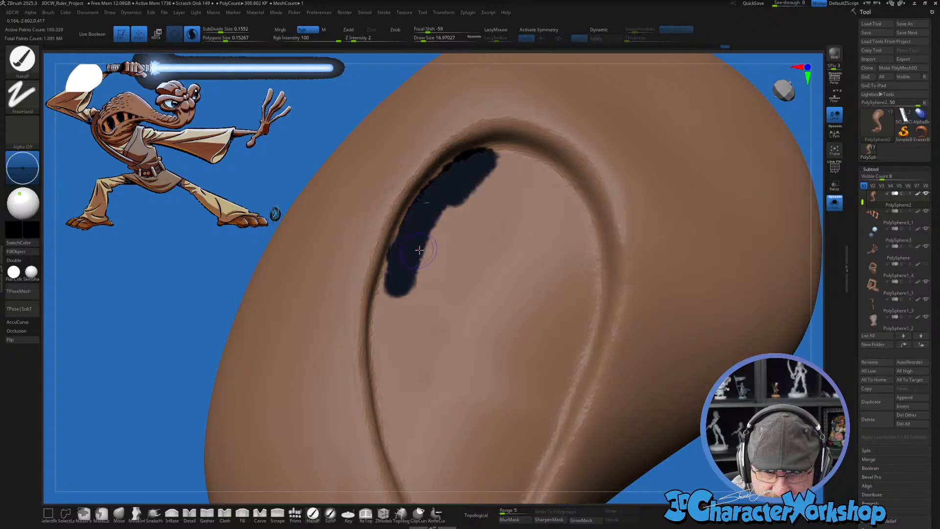
mouse_move(398, 274)
ctrl+mouse_down()
mouse_move(389, 387)
mouse_move(413, 466)
ctrl+mouse_up()
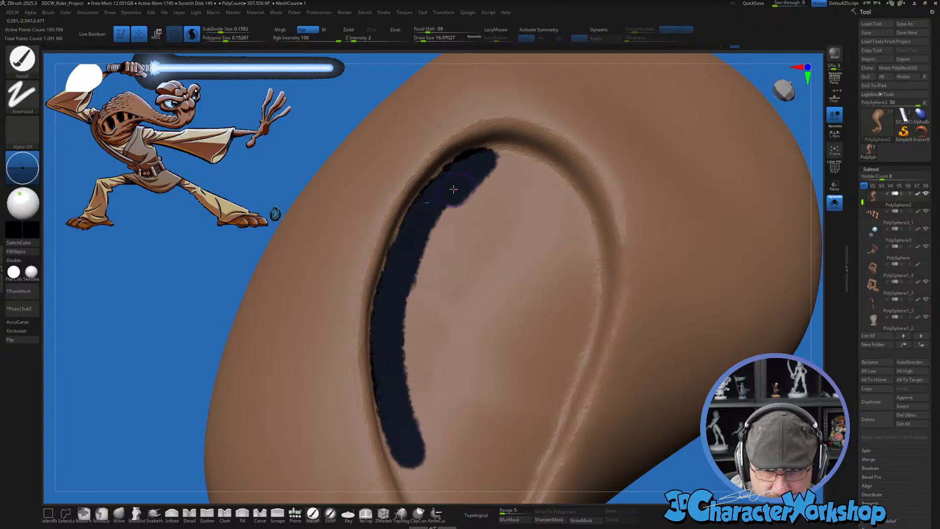
mouse_move(445, 208)
ctrl+mouse_down()
mouse_move(431, 255)
mouse_move(451, 210)
mouse_move(433, 262)
mouse_move(416, 421)
ctrl+mouse_up()
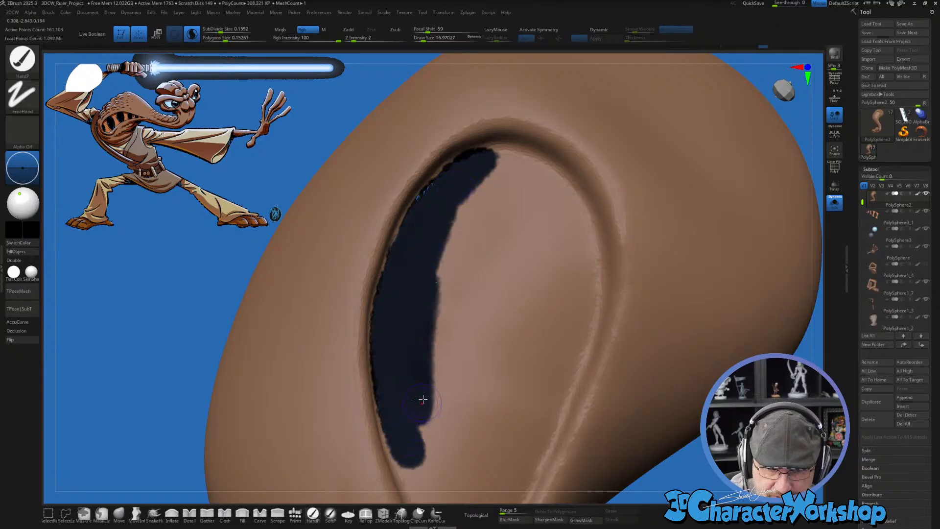
right_drag(421, 284, 396, 274)
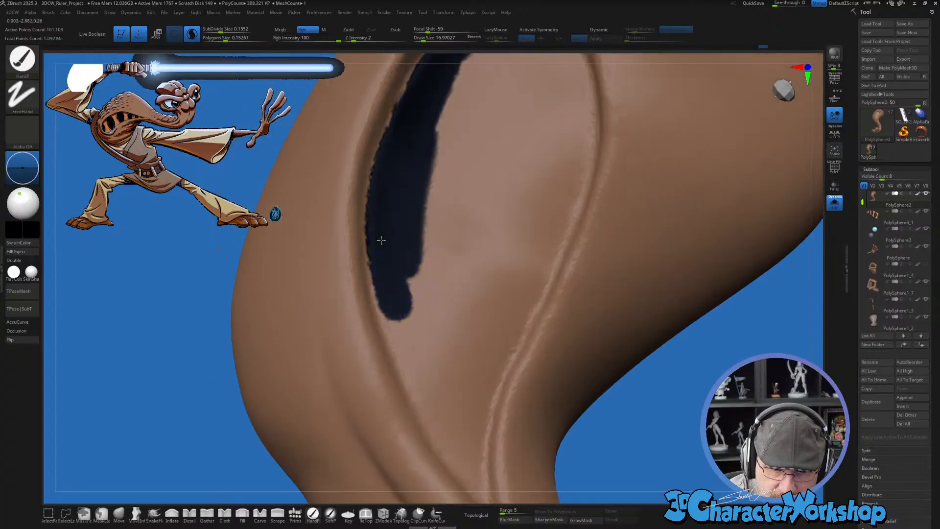
mouse_move(380, 246)
ctrl+mouse_down()
mouse_move(388, 313)
mouse_move(433, 413)
ctrl+mouse_up()
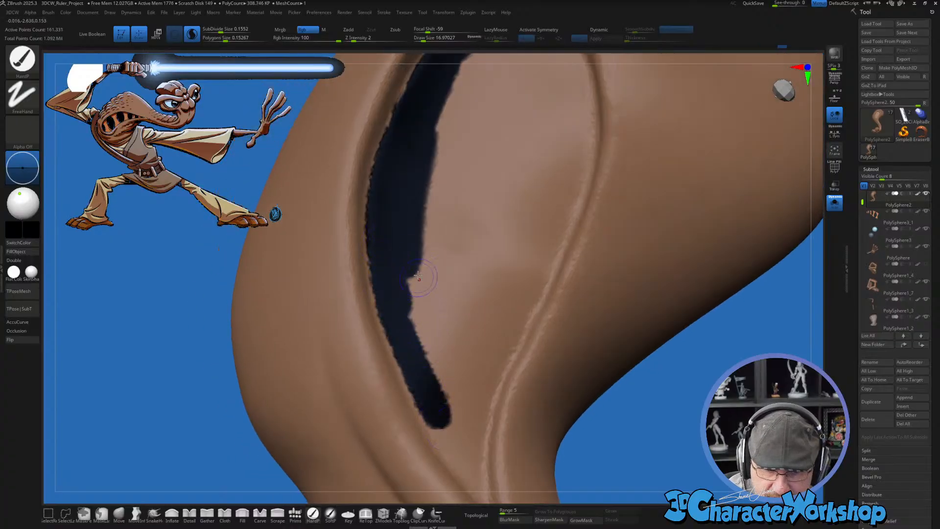
ctrl+drag(410, 264, 429, 369)
Step: Widen the black paint across the middle of the recess floor towards the lower edge and down to the narrow part
right_drag(429, 370, 462, 281)
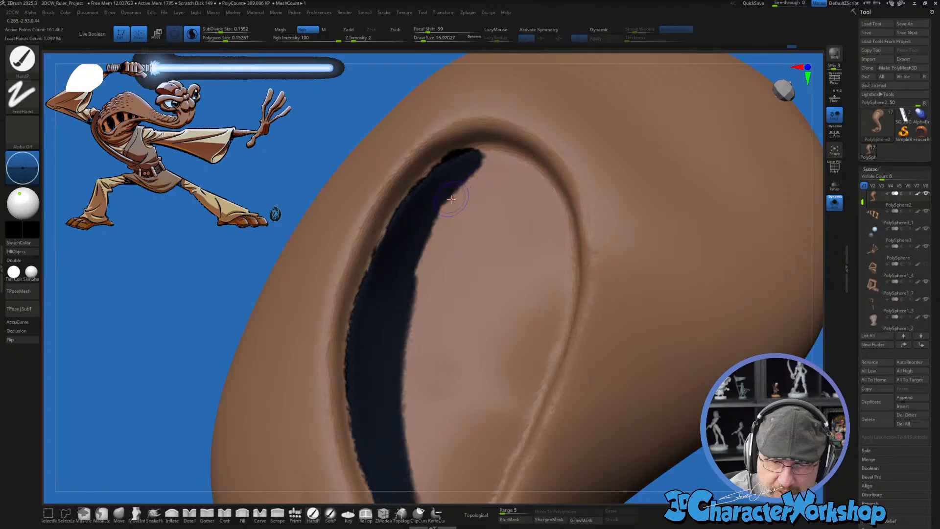
ctrl+drag(477, 177, 416, 397)
right_drag(455, 211, 465, 189)
ctrl+drag(470, 164, 413, 412)
mouse_move(482, 184)
ctrl+mouse_down()
mouse_move(426, 422)
mouse_move(448, 411)
ctrl+mouse_up()
ctrl+drag(510, 218, 458, 416)
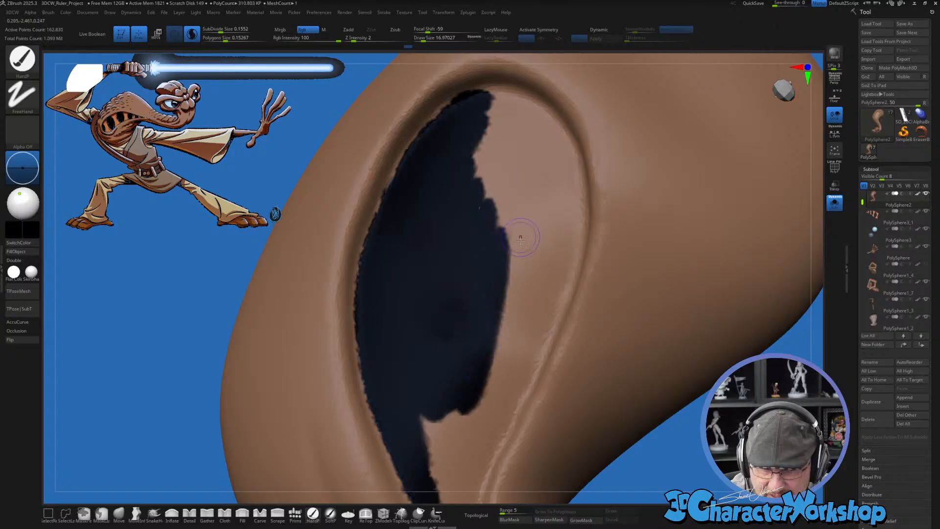
ctrl+drag(537, 230, 470, 436)
right_drag(520, 278, 470, 299)
mouse_move(440, 311)
ctrl+mouse_down()
mouse_move(434, 414)
mouse_move(458, 404)
ctrl+mouse_up()
Step: Check the painted opening on the other side, reduce the brush size and paint the recess's narrow tip black up to its edges
right_drag(447, 319, 503, 218)
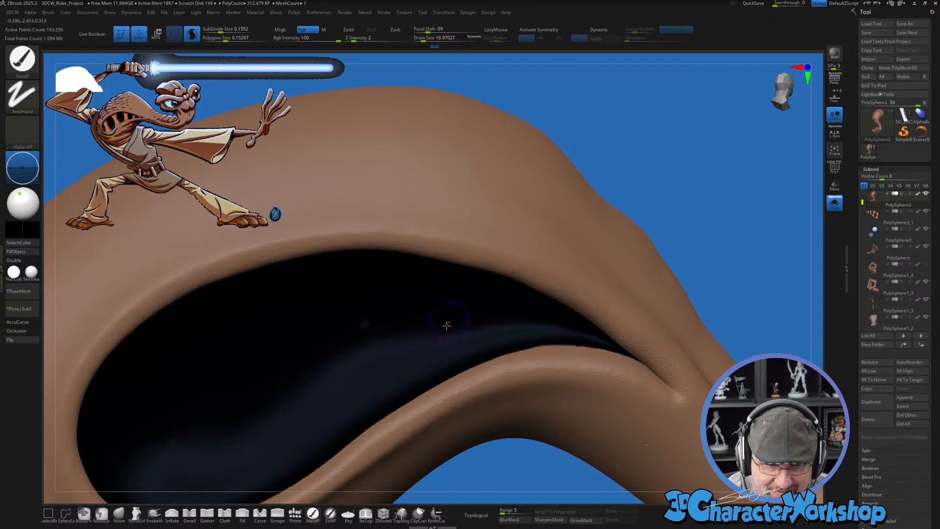
mouse_move(398, 365)
right_down()
mouse_move(374, 405)
mouse_move(475, 336)
mouse_move(458, 353)
mouse_move(451, 313)
mouse_move(478, 304)
mouse_move(467, 364)
mouse_move(554, 342)
mouse_move(485, 330)
right_up()
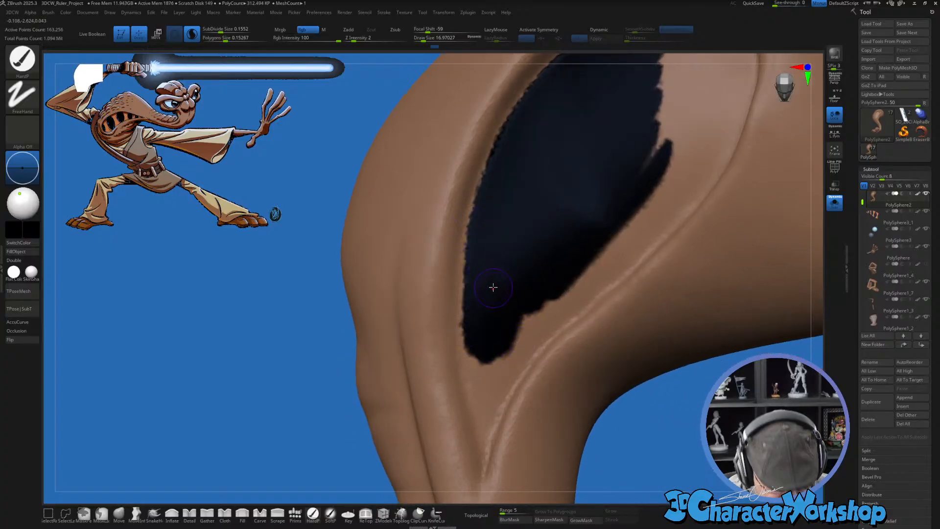
mouse_move(493, 288)
right_down()
mouse_move(481, 361)
mouse_move(474, 315)
right_up()
key(s)
drag(485, 336, 481, 334)
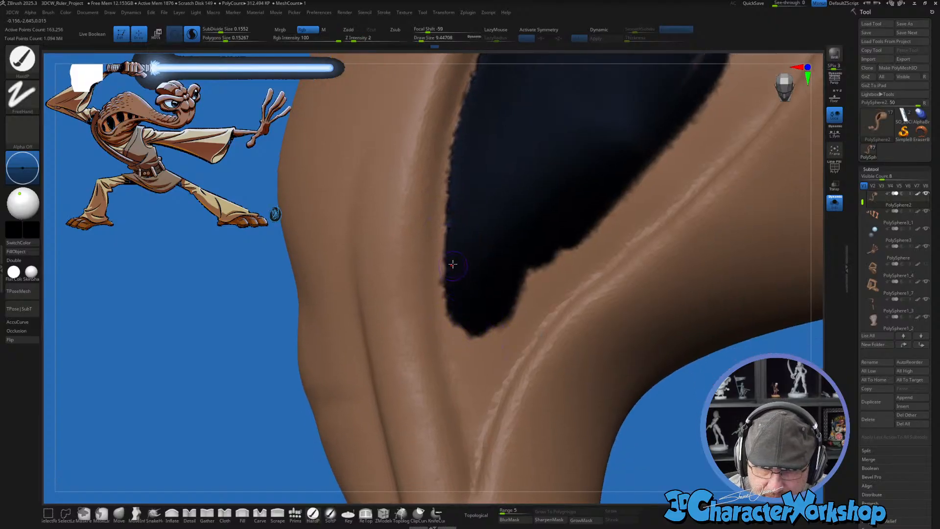
drag(453, 300, 469, 389)
drag(463, 350, 473, 426)
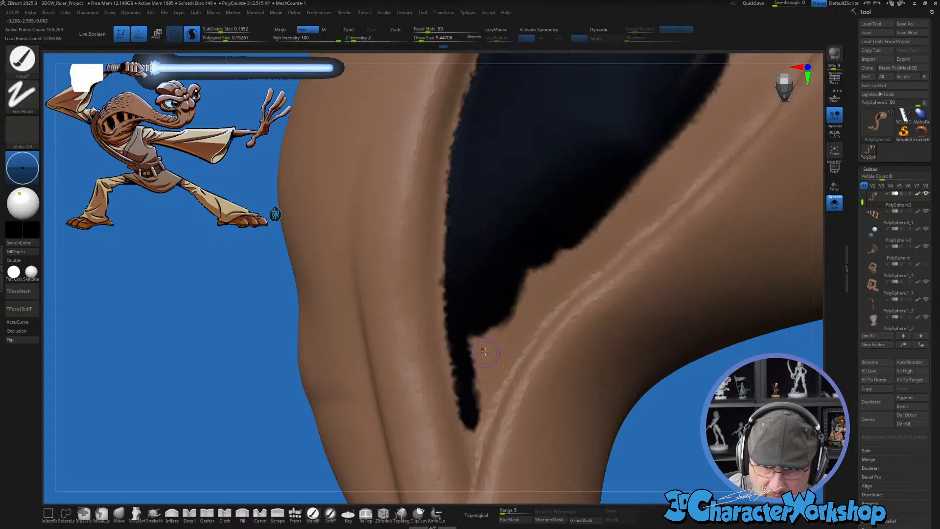
drag(482, 338, 469, 394)
mouse_move(525, 282)
mouse_down()
mouse_move(563, 260)
mouse_move(558, 294)
mouse_move(514, 328)
mouse_move(483, 404)
mouse_move(474, 460)
mouse_move(476, 422)
mouse_up()
mouse_move(516, 291)
mouse_down()
mouse_move(558, 256)
mouse_move(563, 272)
mouse_up()
right_drag(563, 273, 454, 382)
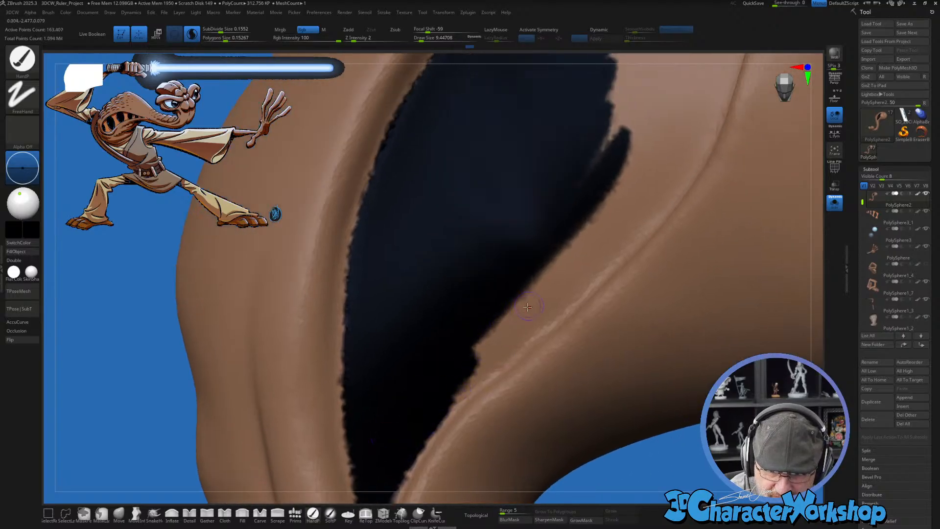
Step: Paint the unpainted lower edge and the rounded end of the recess floor black, filling the opening up to its rim
right_drag(693, 156, 699, 153)
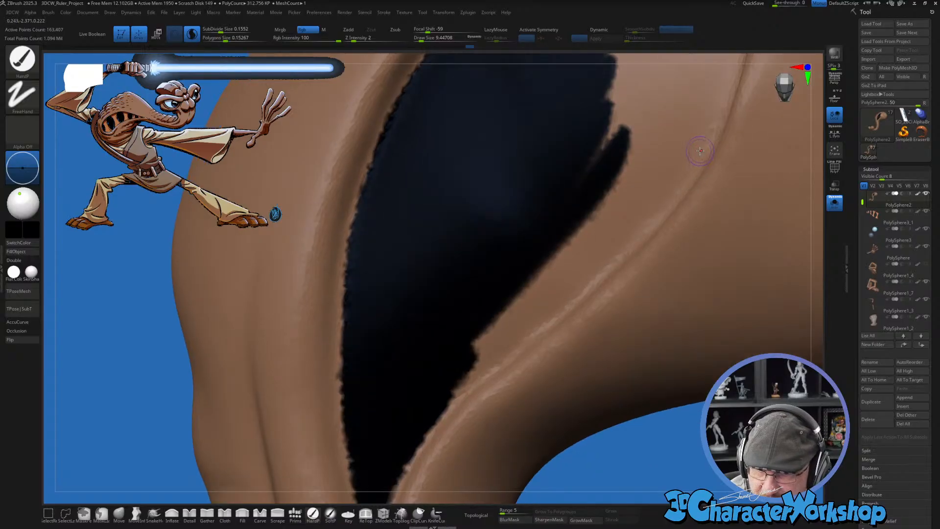
mouse_move(699, 153)
mouse_down()
mouse_move(602, 264)
mouse_move(470, 372)
mouse_move(445, 407)
mouse_up()
mouse_move(675, 175)
mouse_down()
mouse_move(683, 154)
mouse_move(478, 350)
mouse_move(553, 294)
mouse_move(650, 179)
mouse_up()
mouse_move(650, 179)
ctrl+right_down()
mouse_move(500, 384)
mouse_move(563, 225)
ctrl+right_up()
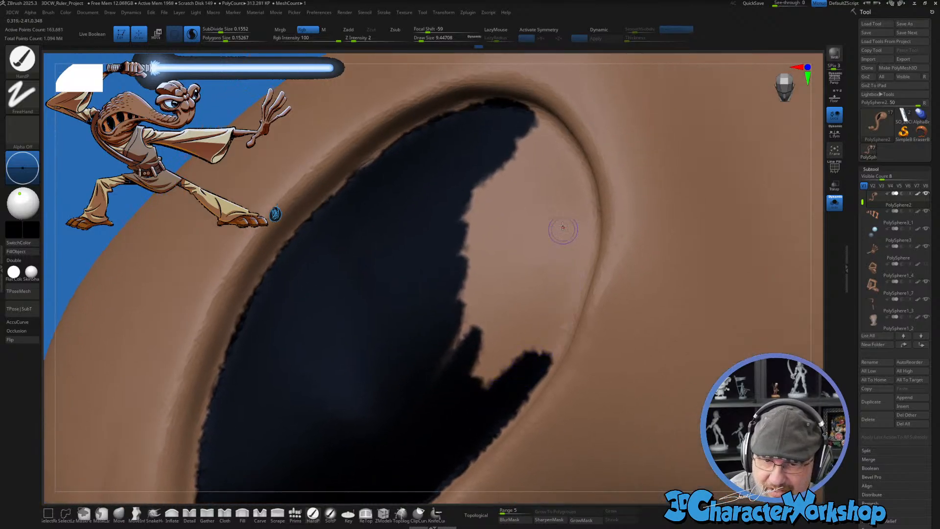
mouse_move(531, 121)
mouse_down()
mouse_move(562, 146)
mouse_move(584, 220)
mouse_move(577, 270)
mouse_move(526, 407)
mouse_up()
mouse_move(542, 147)
mouse_down()
mouse_move(497, 171)
mouse_move(554, 147)
mouse_move(548, 186)
mouse_move(561, 197)
mouse_move(551, 271)
mouse_move(514, 343)
mouse_move(476, 191)
mouse_move(534, 243)
mouse_move(494, 299)
mouse_move(466, 240)
mouse_move(523, 257)
mouse_move(441, 328)
mouse_move(492, 355)
mouse_move(485, 373)
mouse_up()
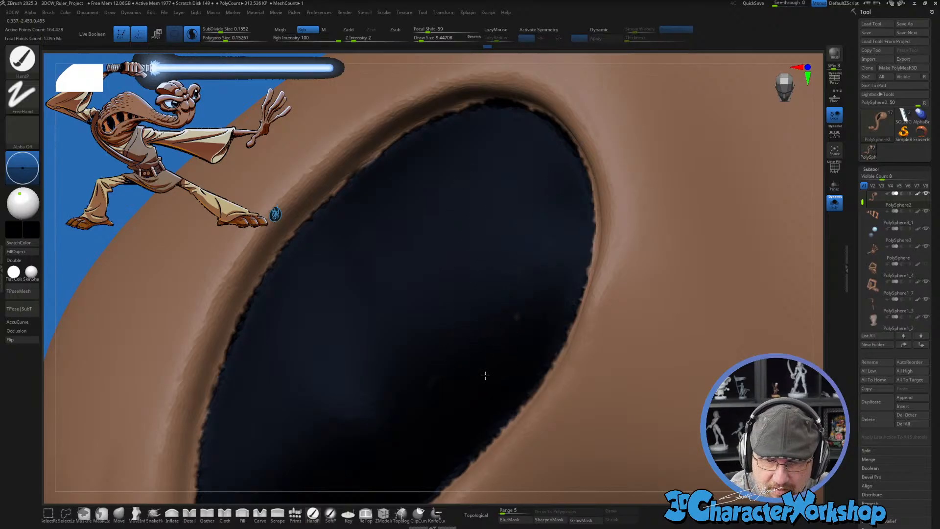
Step: Set up the Gather brush with a draw size of about 22 and tighten the paint border along the outer edge down to the narrow tip
mouse_move(520, 355)
right_down()
mouse_move(506, 331)
mouse_move(550, 297)
mouse_move(464, 336)
mouse_move(474, 377)
mouse_move(475, 324)
mouse_move(456, 343)
right_up()
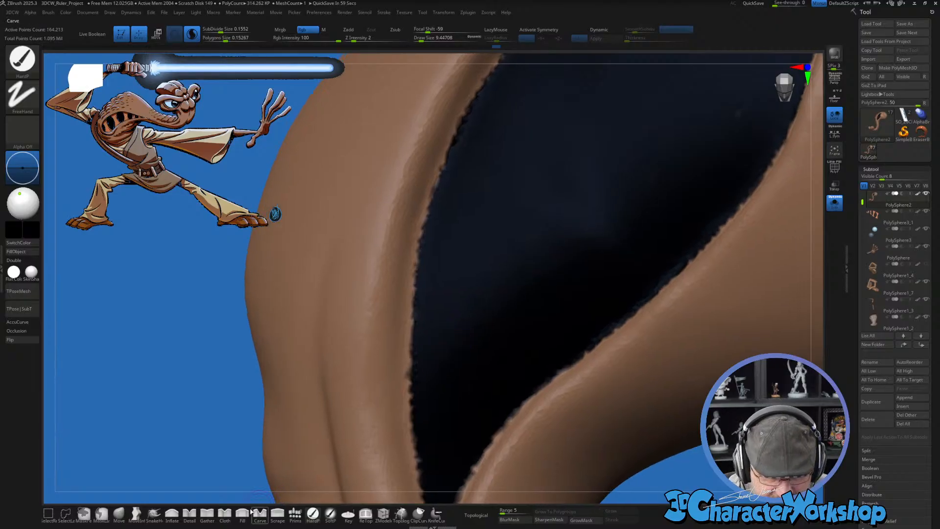
click(208, 514)
key(s)
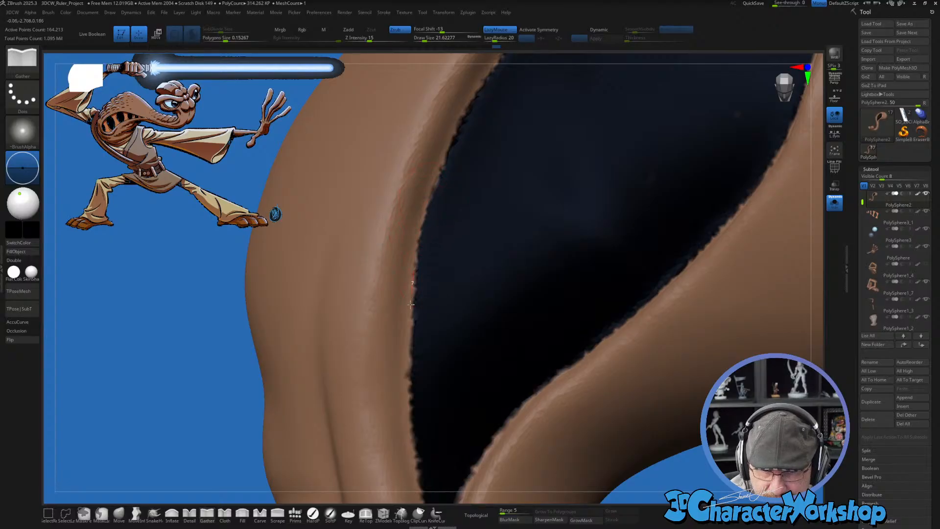
drag(411, 310, 408, 408)
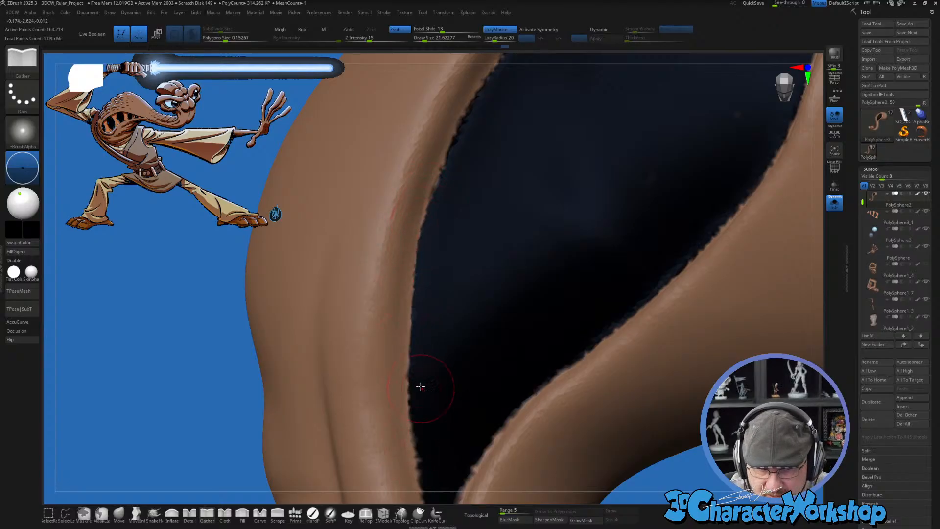
right_drag(421, 387, 413, 316)
drag(408, 281, 415, 371)
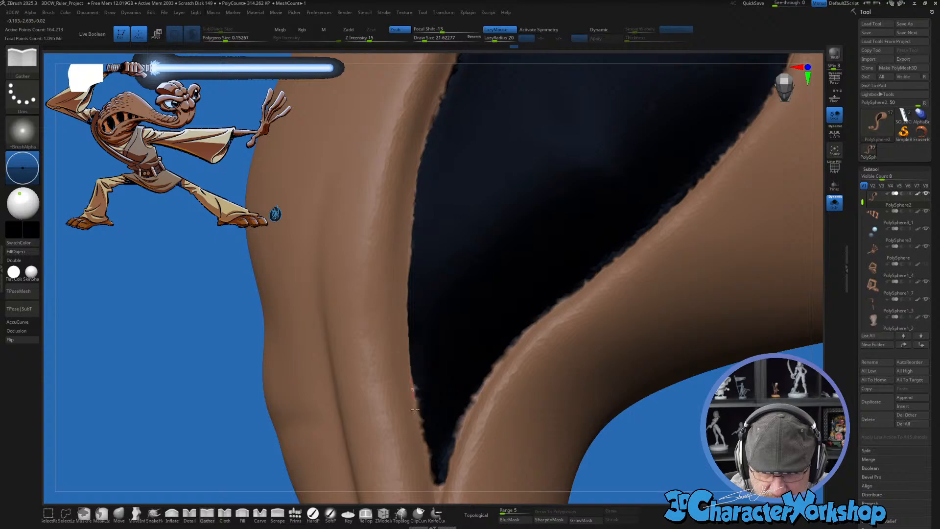
right_drag(416, 392, 424, 440)
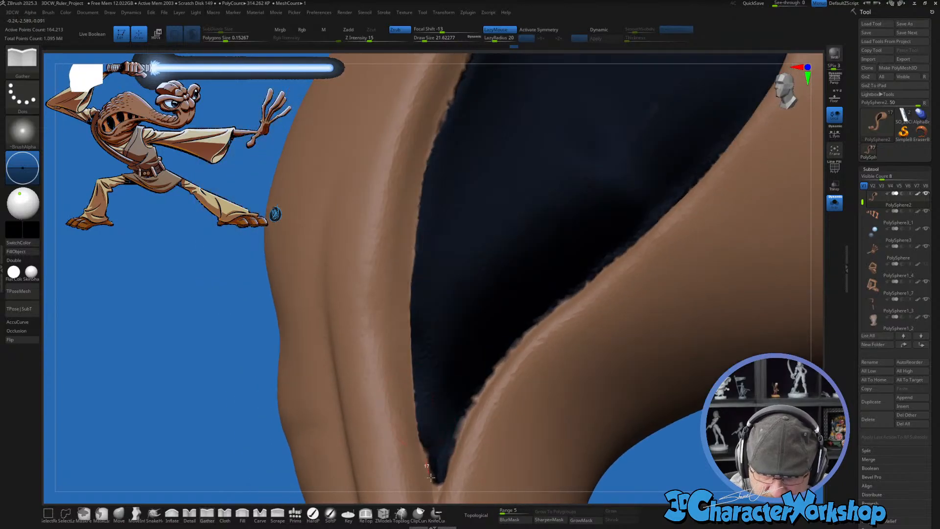
Step: Gather the ragged paint border along the opening's lower edge, from the middle down to the narrow tip
mouse_move(431, 476)
right_down()
mouse_move(527, 387)
mouse_move(604, 276)
mouse_move(598, 308)
right_up()
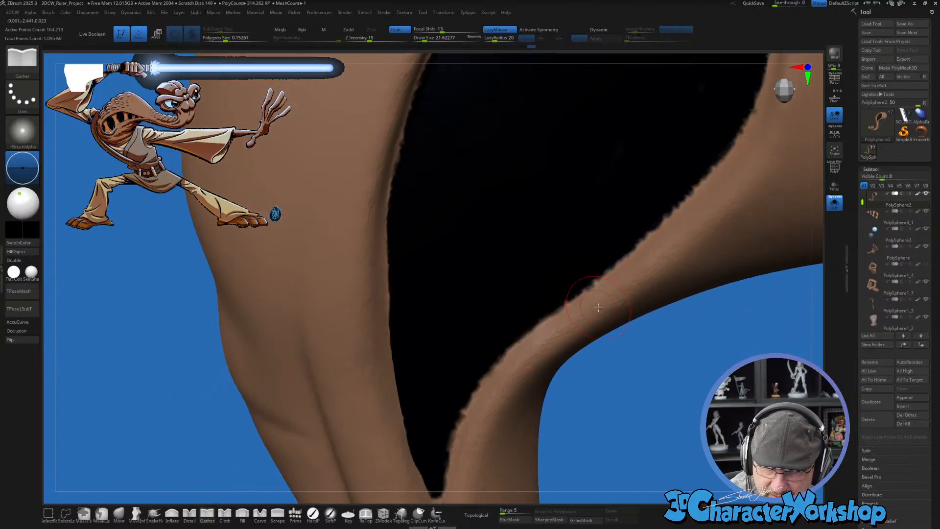
right_drag(619, 260, 609, 270)
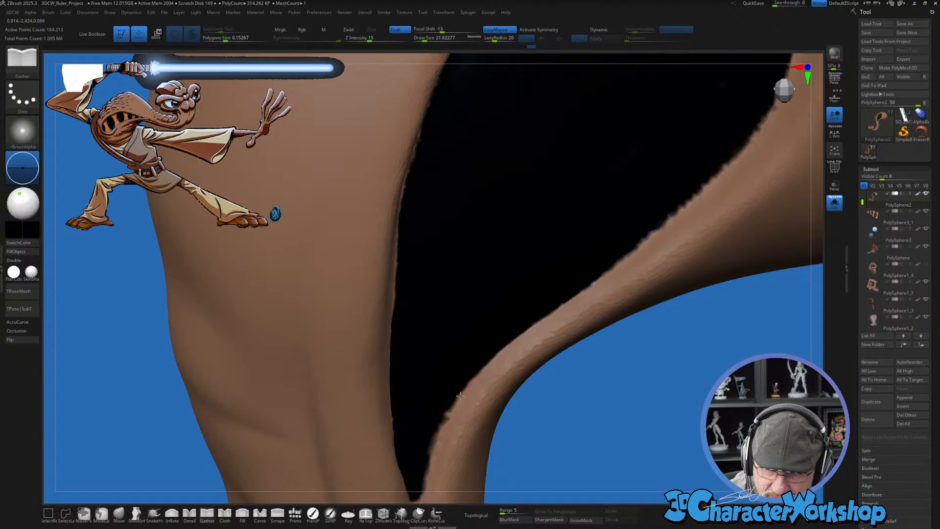
right_drag(426, 474, 508, 337)
Step: Clean up the paint border with the Gather brush along the upper part of the outer edge and over the rounded end
mouse_move(596, 224)
right_down()
mouse_move(623, 182)
mouse_move(626, 146)
right_up()
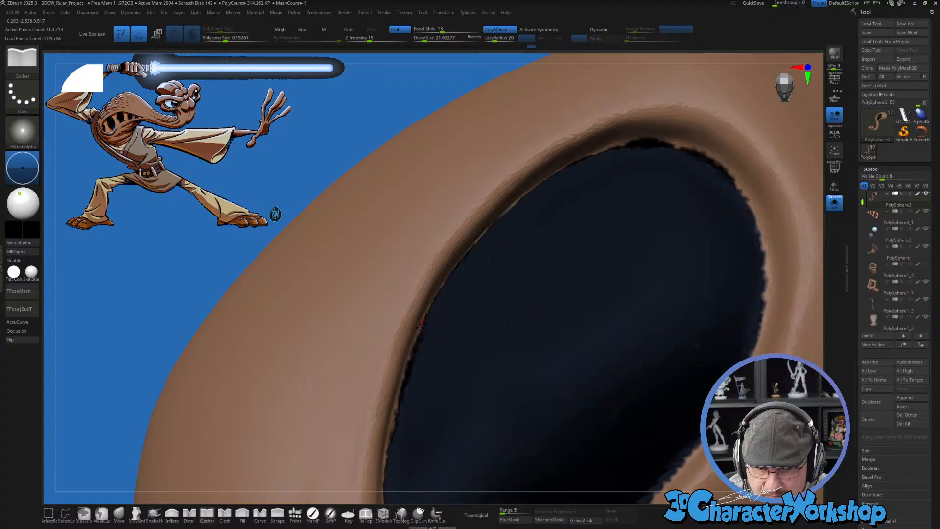
right_drag(433, 446, 415, 347)
drag(421, 293, 387, 395)
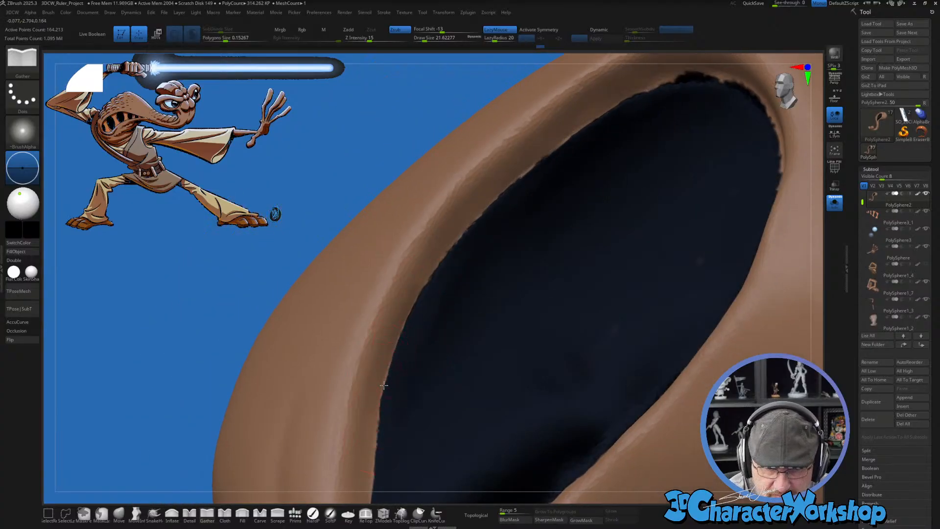
right_drag(480, 356, 560, 312)
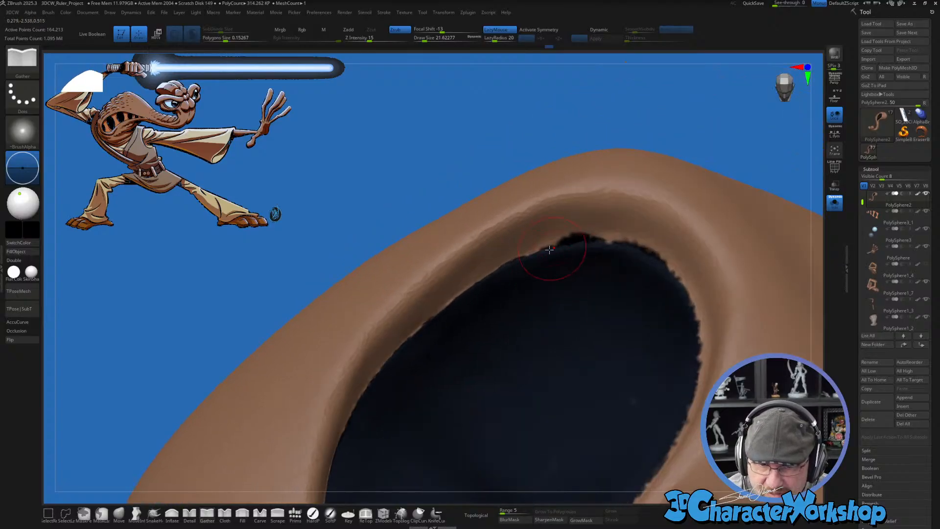
drag(546, 245, 637, 239)
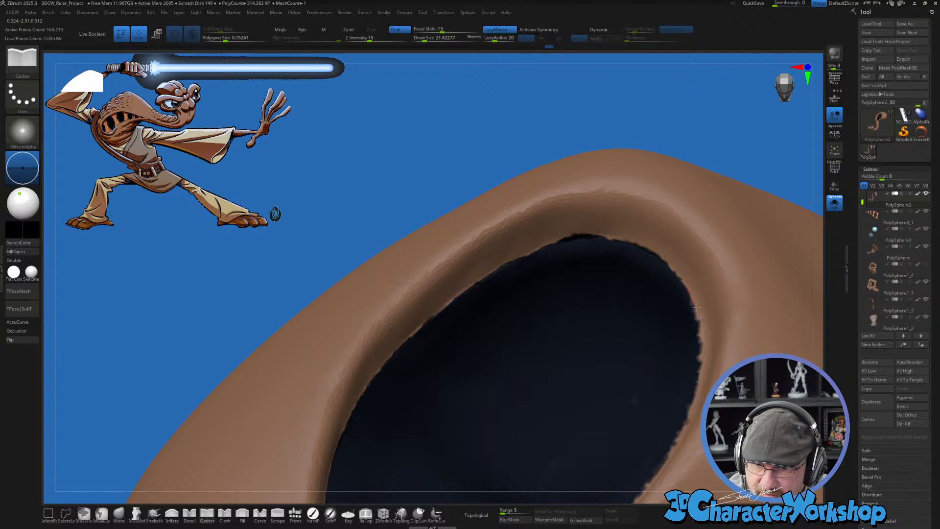
Step: Sharpen the paint border with the Gather brush along the inner edge, from the rounded end down towards the narrow tip
right_drag(700, 427, 601, 269)
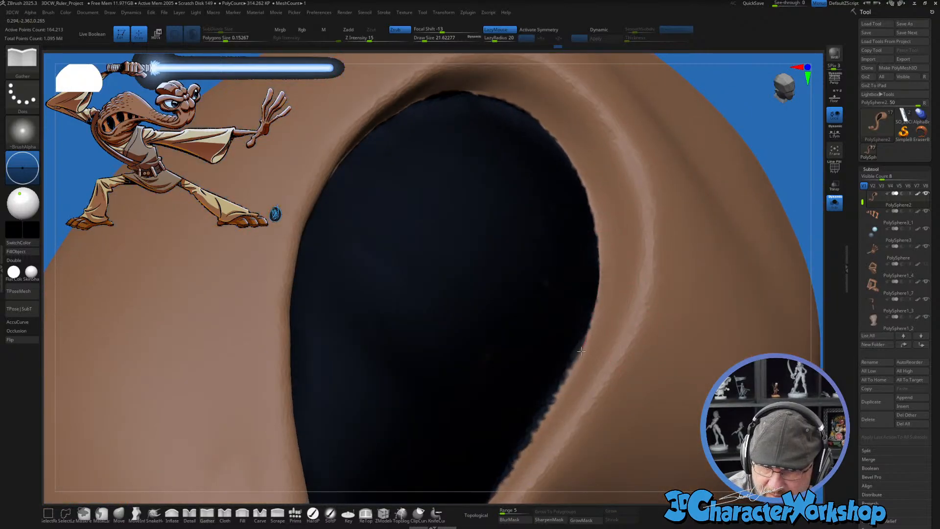
mouse_move(581, 352)
mouse_down()
mouse_move(558, 397)
mouse_move(507, 443)
mouse_up()
right_drag(510, 441, 567, 346)
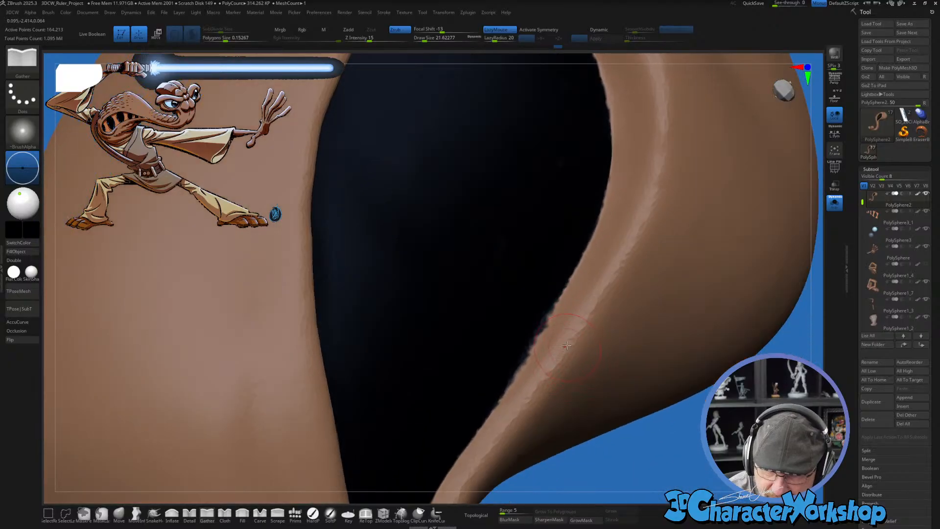
drag(570, 280, 459, 438)
right_drag(460, 439, 559, 281)
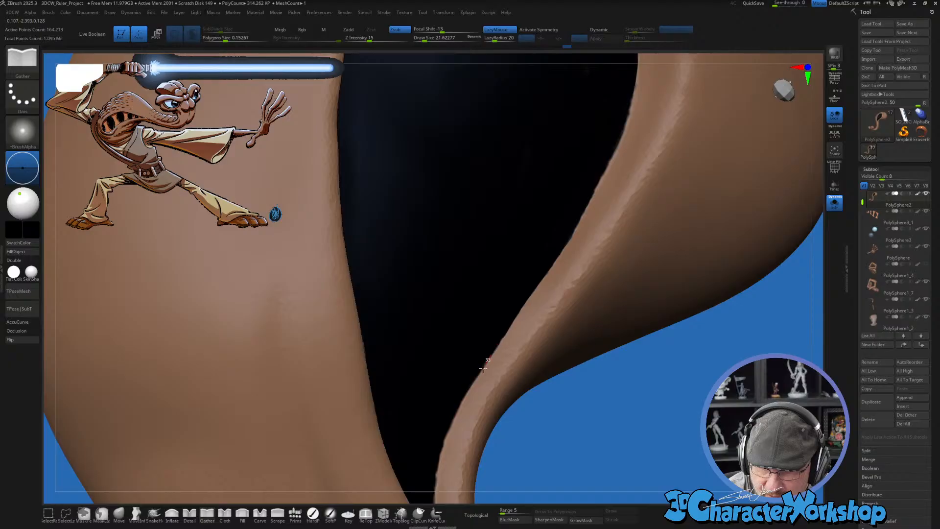
Step: Make a second Gather pass from the narrow tip up the outer edge and around the rounded end to crisp the paint border
right_drag(476, 419, 414, 447)
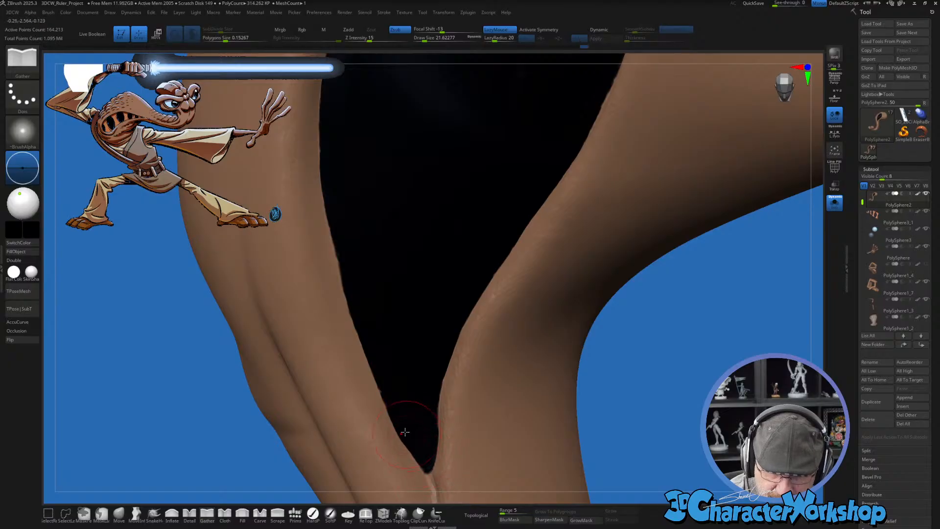
right_drag(365, 316, 366, 345)
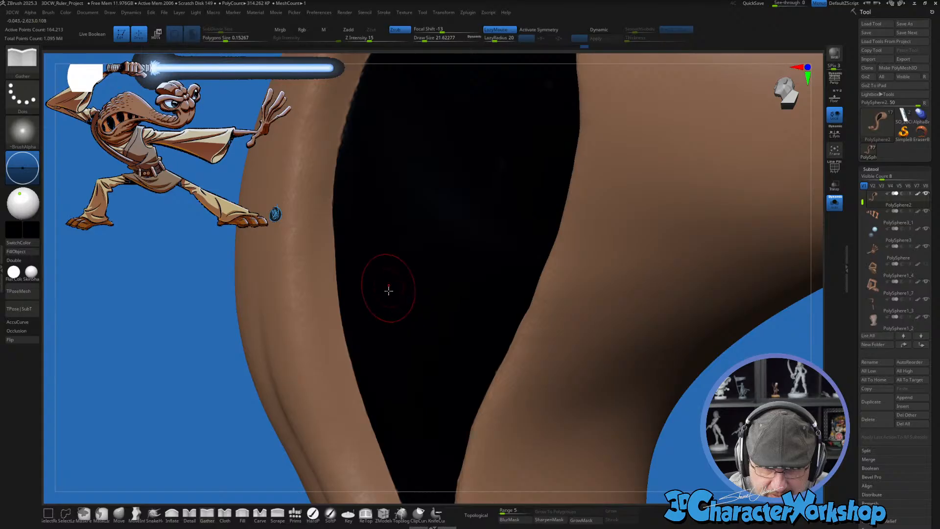
right_drag(387, 287, 413, 434)
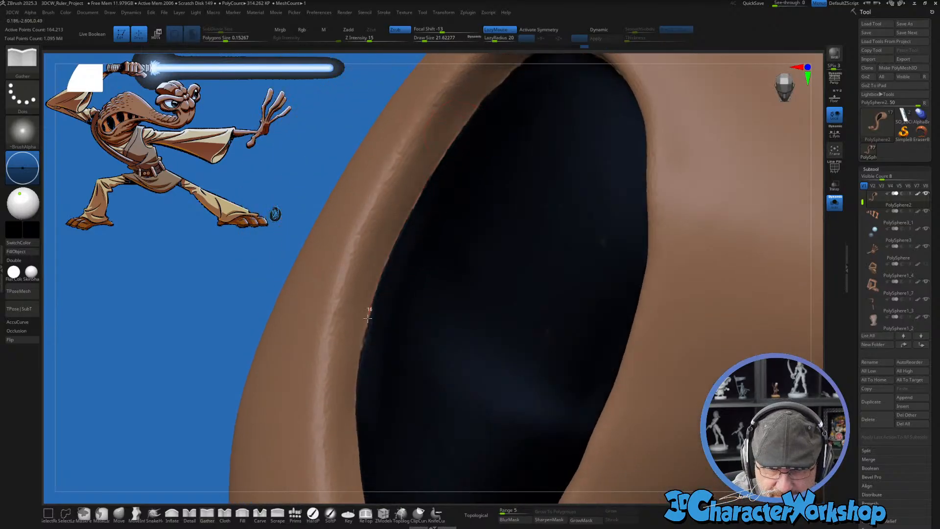
right_drag(384, 436, 420, 376)
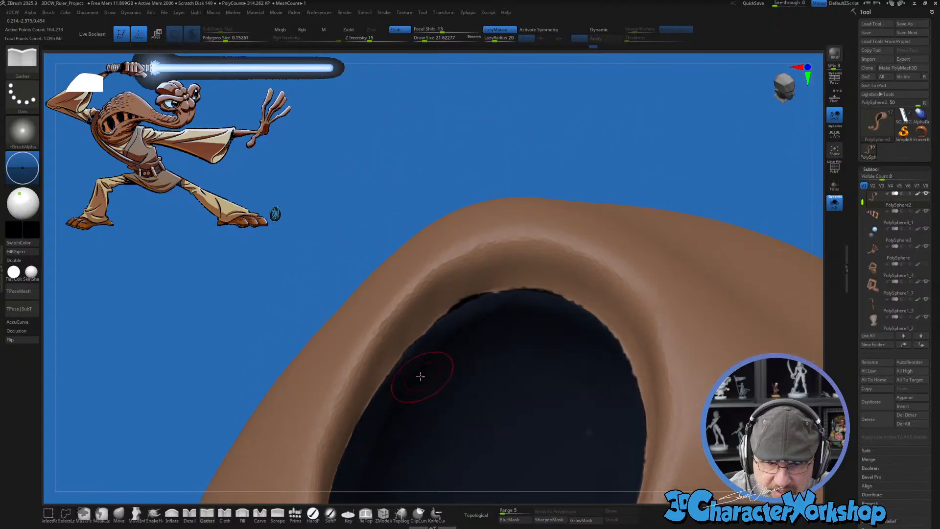
drag(422, 334, 538, 291)
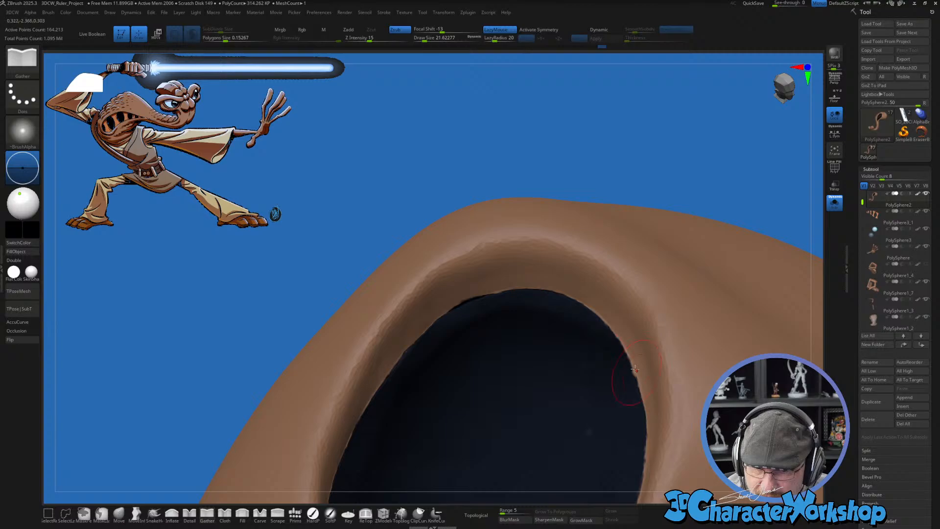
alt+right_drag(651, 427, 629, 318)
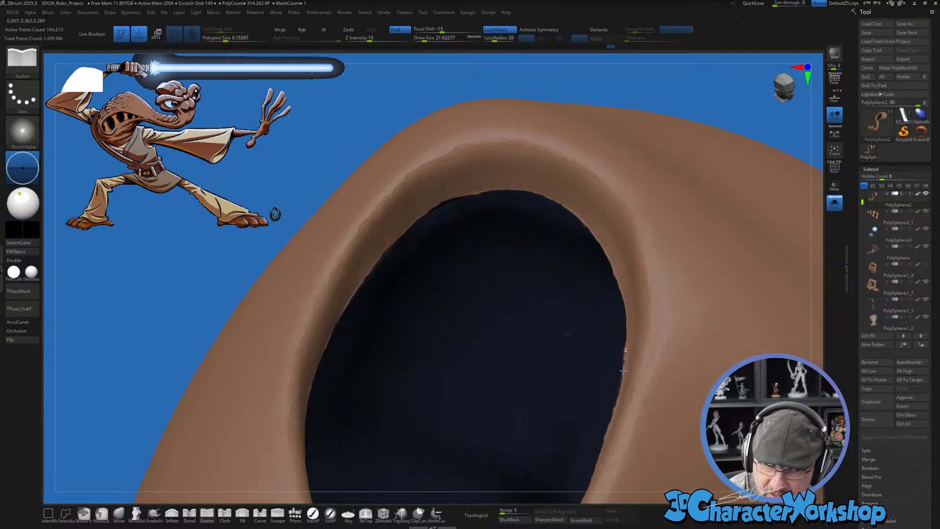
Step: Smooth the rim around the painted opening and set the Gather brush's draw size to about 25
mouse_move(616, 443)
right_down()
mouse_move(619, 431)
mouse_move(590, 420)
mouse_move(550, 306)
mouse_move(550, 415)
mouse_move(545, 396)
mouse_move(561, 330)
mouse_move(571, 329)
mouse_move(574, 315)
right_up()
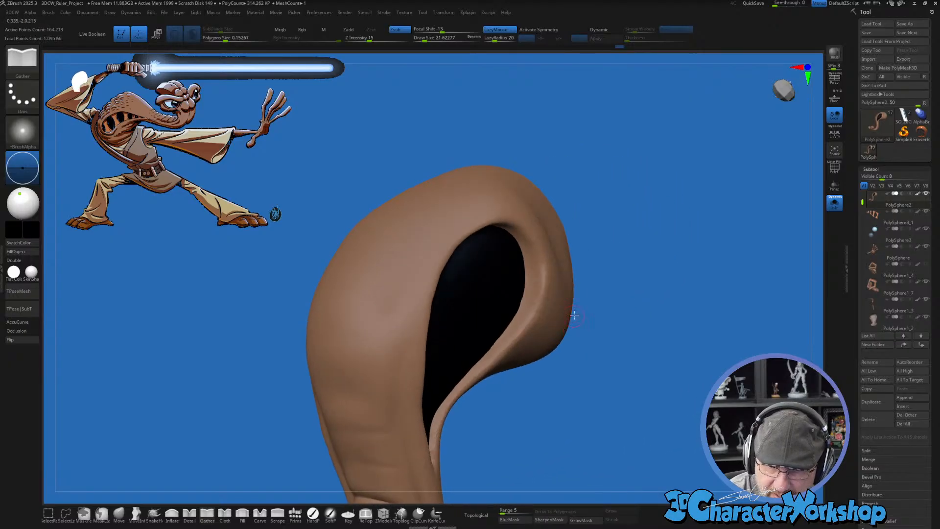
key(s)
key(shift)
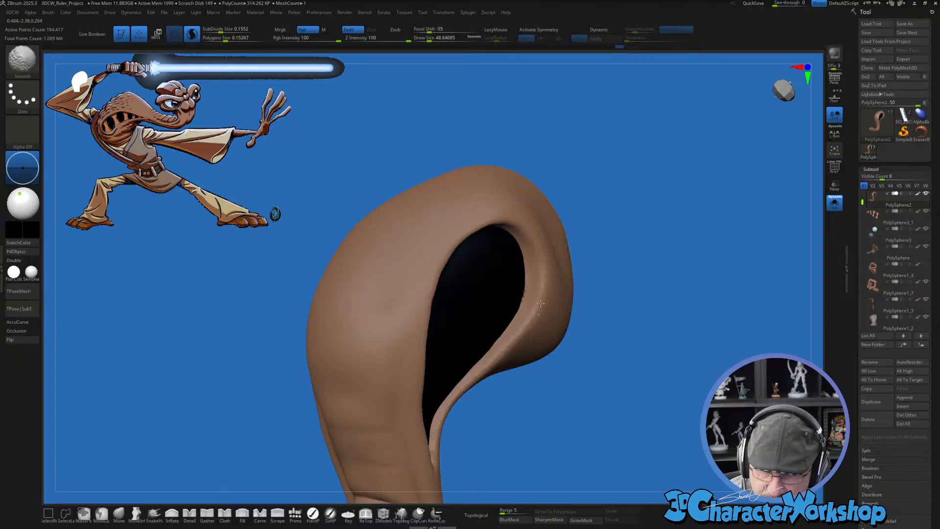
key(s)
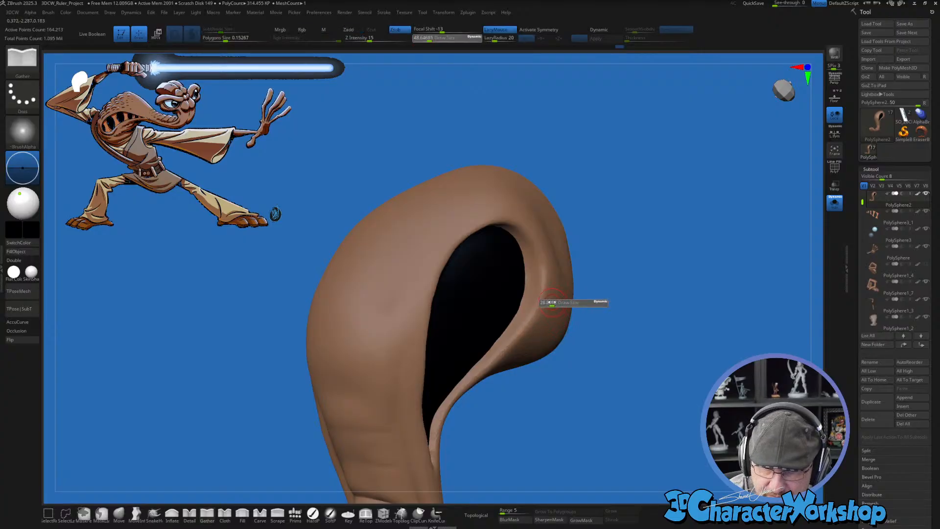
key(shift)
mouse_move(537, 313)
right_down()
mouse_move(575, 372)
mouse_move(531, 440)
mouse_move(555, 428)
mouse_move(560, 382)
mouse_move(531, 403)
mouse_move(544, 391)
right_up()
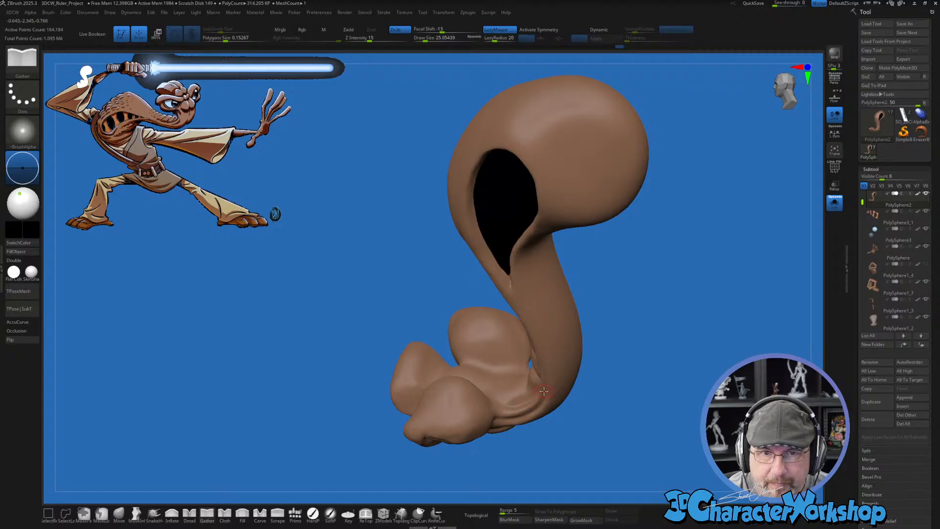
Step: Show the whole character again, make the orange neck slats the active subtool and activate the Move gizmo
right_drag(240, 305, 744, 248)
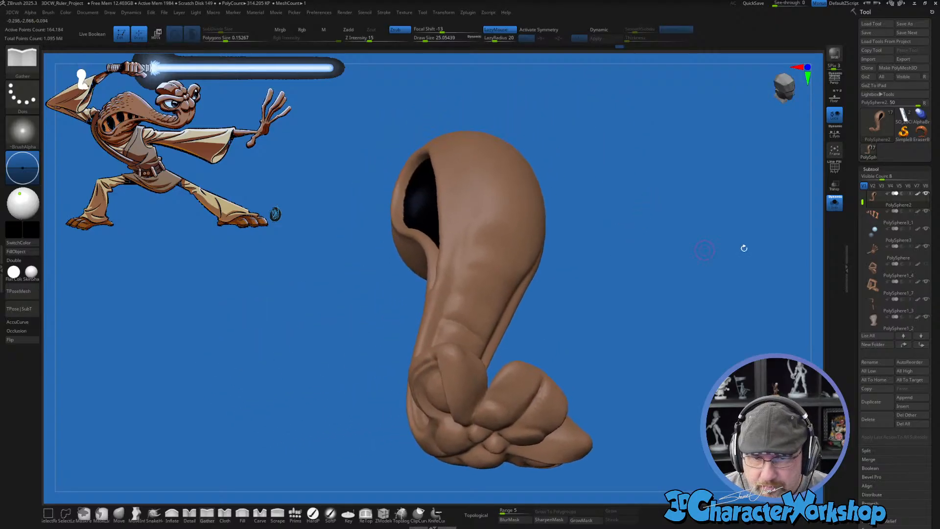
click(835, 205)
right_drag(655, 273, 665, 277)
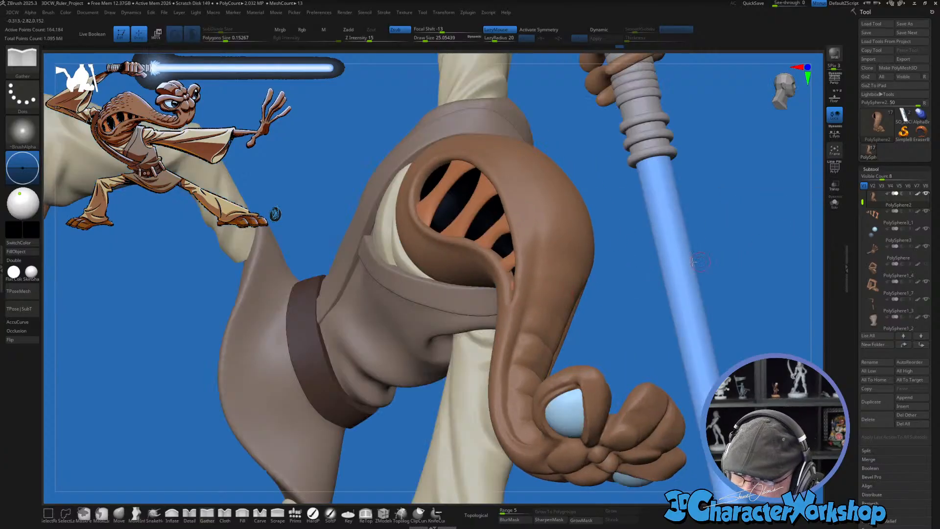
right_drag(631, 284, 595, 289)
alt+click(596, 289)
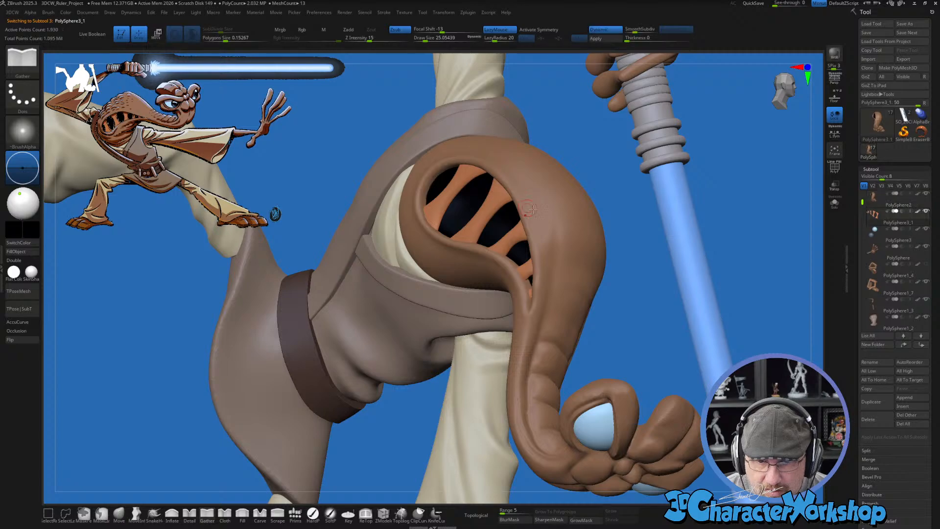
key(w)
Step: Try to duplicate the orange slats by moving a copy sideways across the neck into the second opening
right_drag(552, 135, 547, 161)
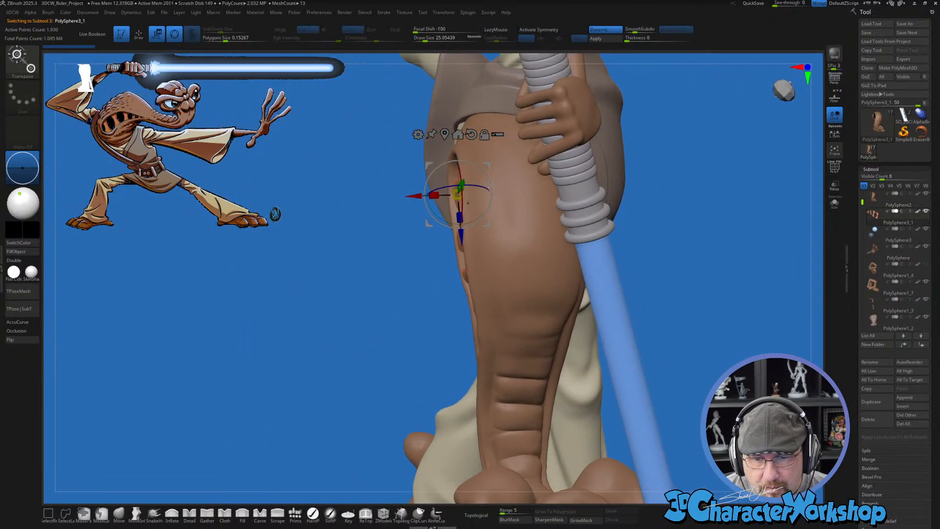
drag(413, 196, 539, 191)
right_drag(677, 268, 579, 294)
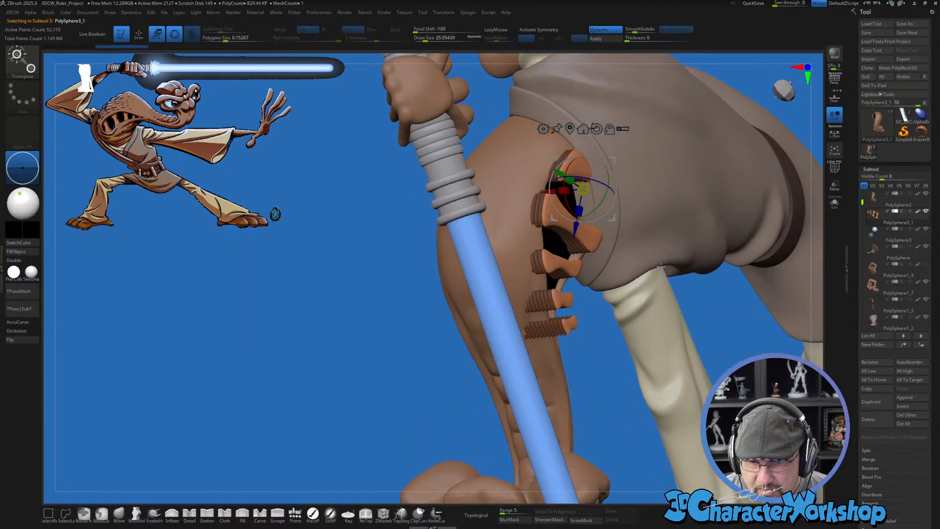
right_drag(576, 329, 710, 255)
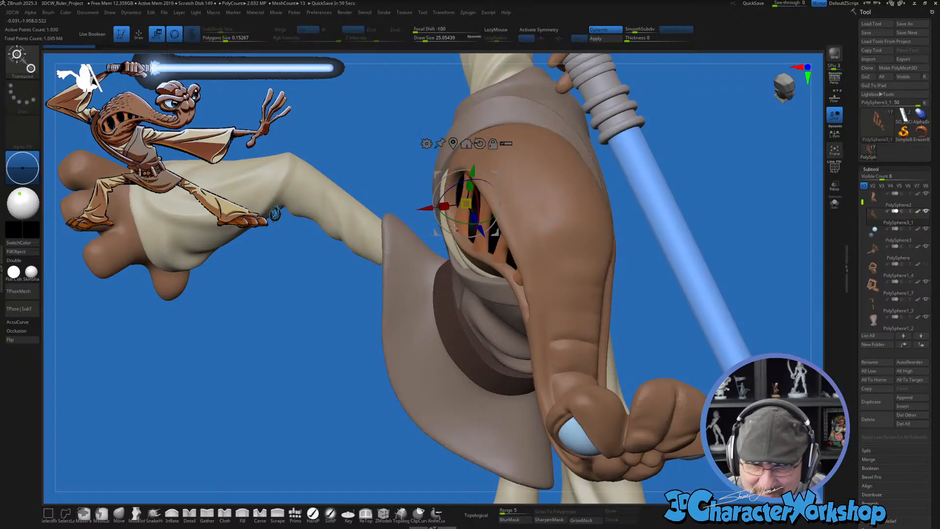
Step: Drag out a duplicate of the orange neck slats along the gizmo's sideways axis, toward the black second opening
key(ctrl)
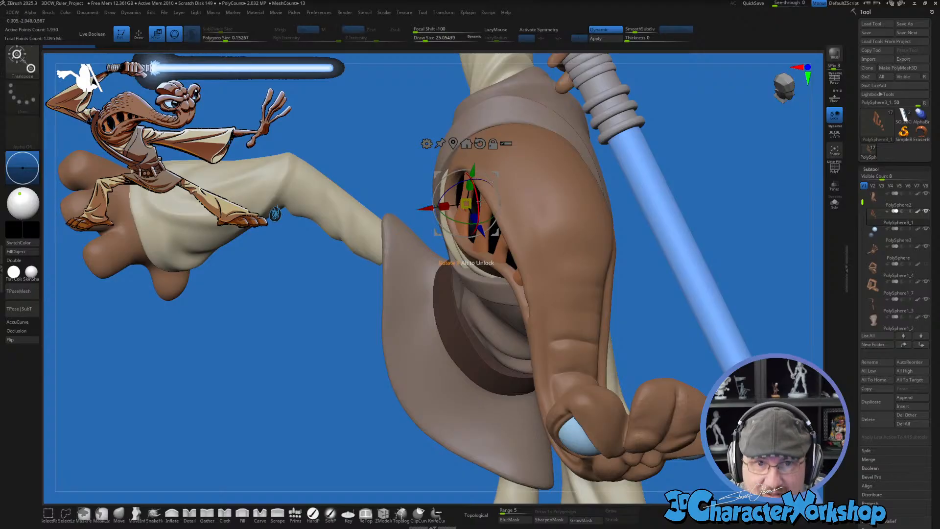
mouse_move(443, 223)
mouse_down()
mouse_move(481, 274)
mouse_move(440, 282)
mouse_up()
key(ctrl)
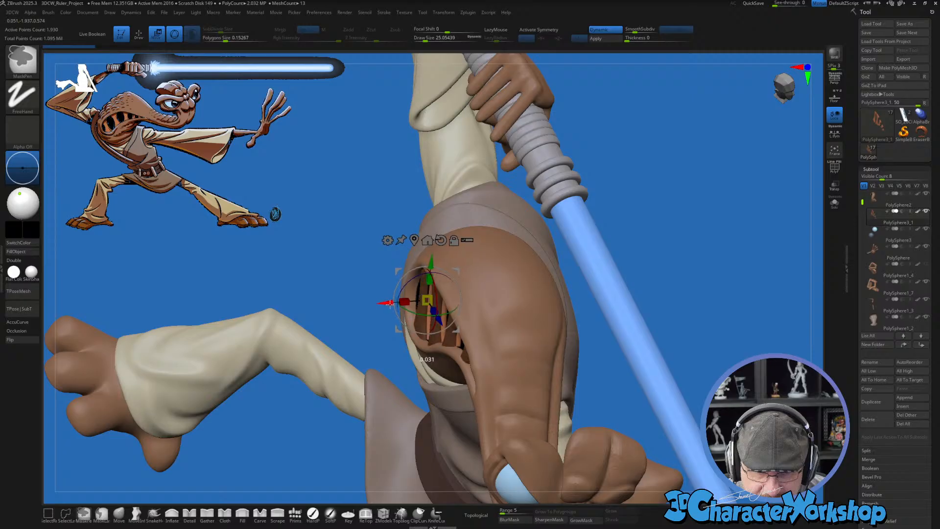
mouse_move(406, 285)
ctrl+mouse_down()
mouse_move(530, 282)
mouse_move(518, 277)
ctrl+mouse_up()
drag(686, 265, 551, 283)
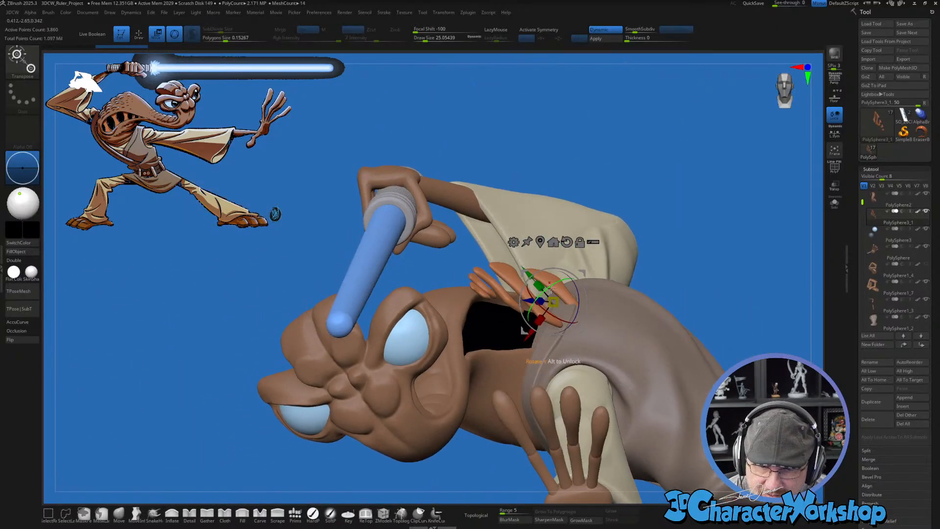
Step: Move and rotate the copied slats with the gizmo so that they sit across the second neck opening
right_drag(548, 283, 633, 351)
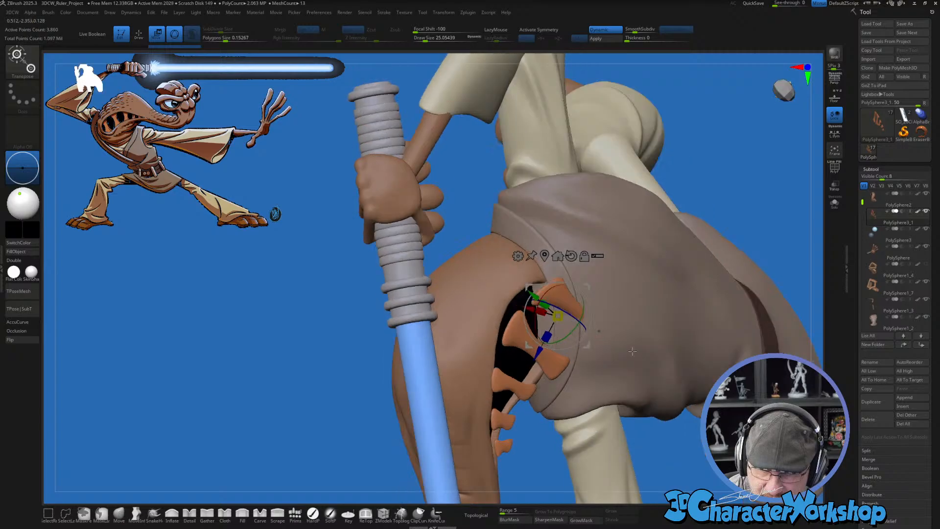
drag(525, 307, 528, 307)
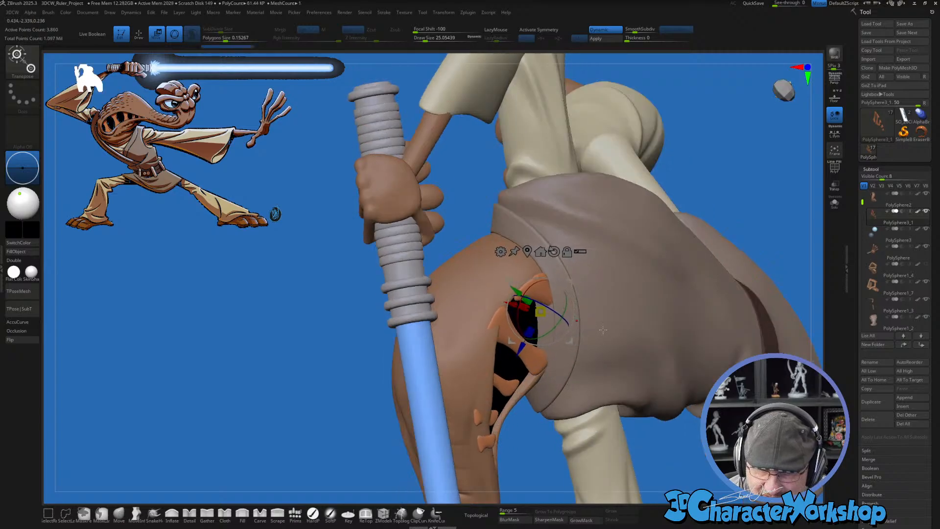
right_drag(527, 307, 564, 284)
drag(564, 284, 568, 300)
right_drag(568, 300, 573, 319)
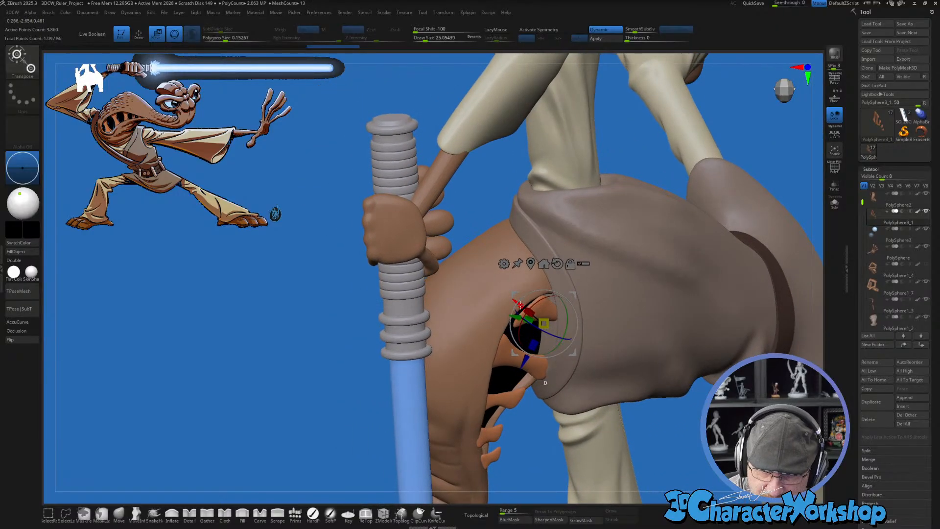
drag(517, 303, 514, 301)
Step: Fine-tune the copied slats' tilt and depth so that they follow the curve of the second opening
right_drag(538, 423, 524, 428)
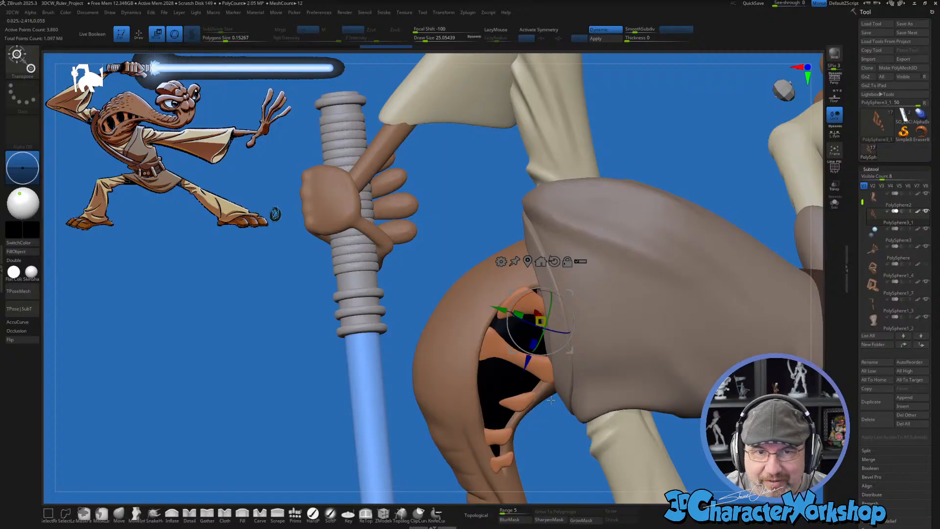
right_drag(551, 400, 556, 336)
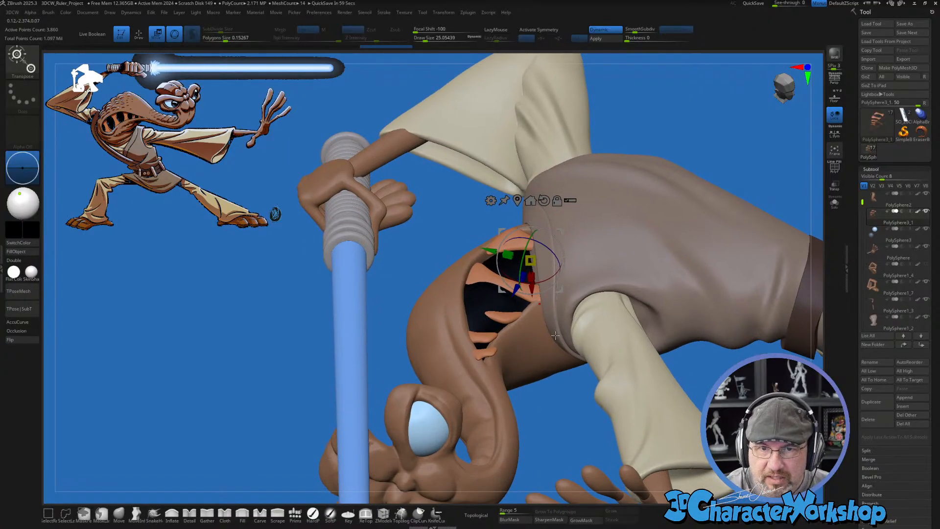
drag(545, 250, 551, 253)
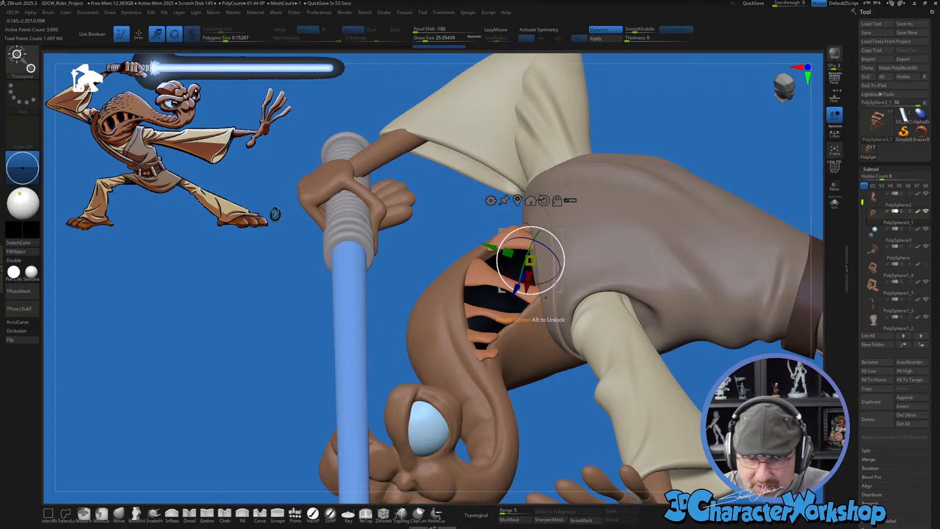
right_drag(556, 283, 529, 279)
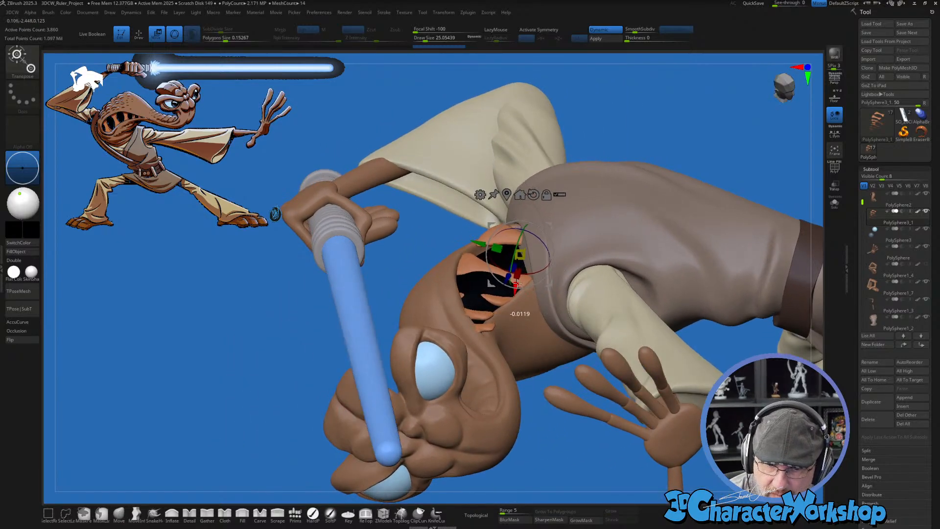
ctrl+right_drag(524, 313, 521, 427)
Step: Switch to the Move brush for shaping the copied slats and set its draw size to about 158
click(119, 513)
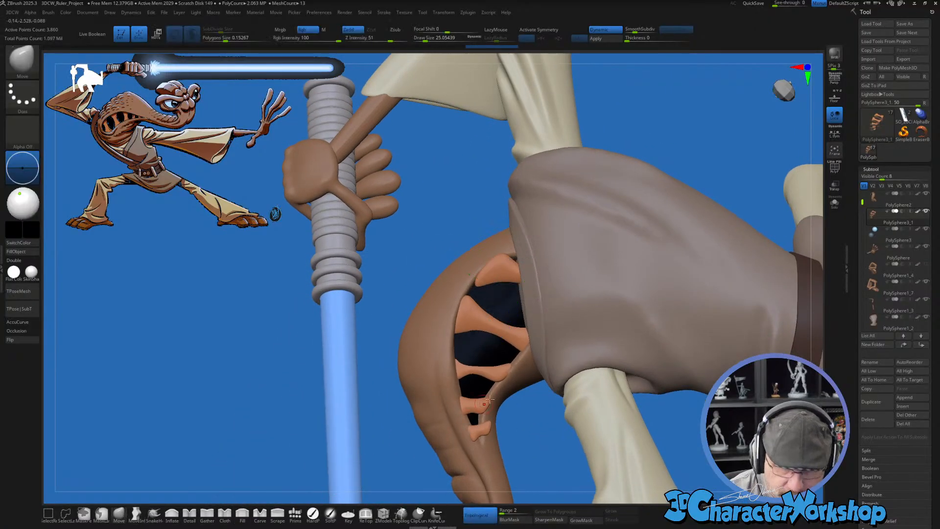
mouse_move(502, 485)
right_down()
mouse_move(502, 381)
mouse_move(525, 379)
right_up()
mouse_move(447, 352)
right_down()
mouse_move(490, 352)
mouse_move(519, 367)
right_up()
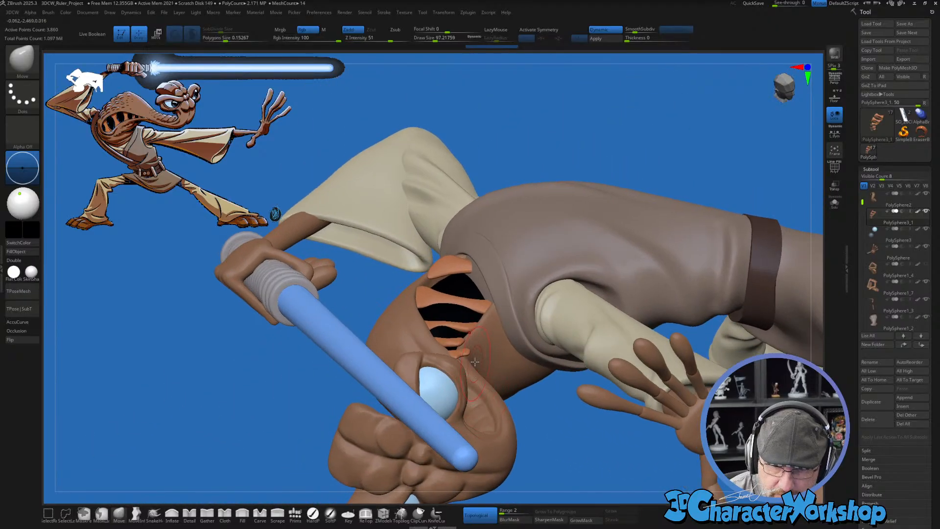
key(s)
drag(471, 355, 477, 355)
Step: Fit the copied slats' ends to the opening's rim and make the neck body the active subtool
mouse_move(477, 355)
right_down()
mouse_move(460, 365)
mouse_move(475, 328)
right_up()
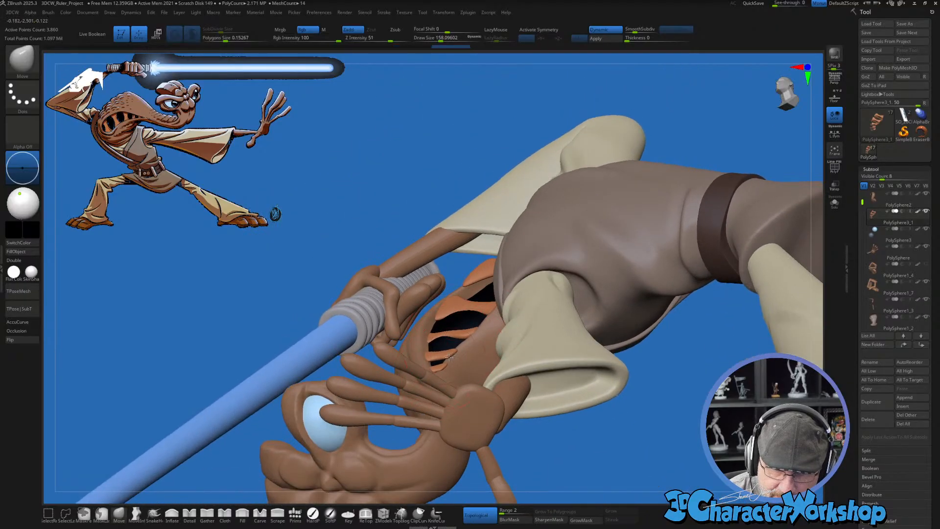
right_drag(451, 365, 430, 345)
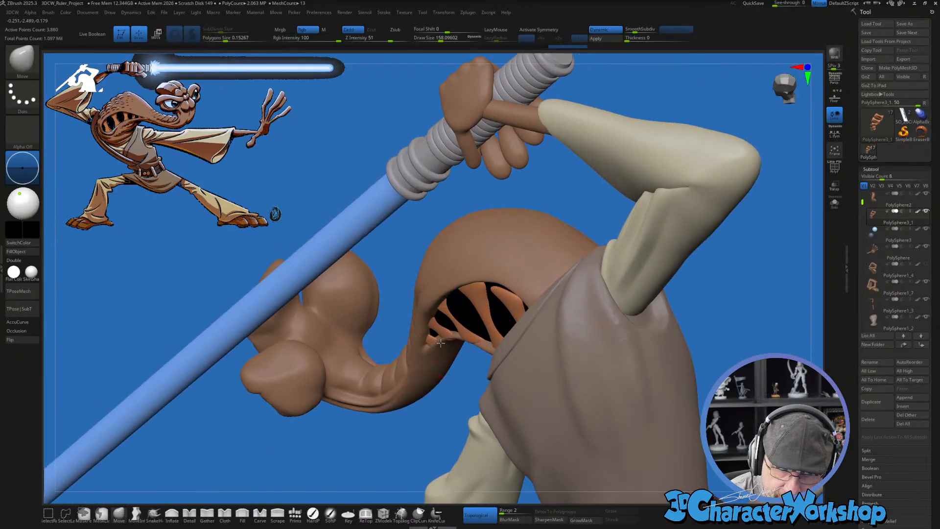
mouse_move(443, 401)
right_down()
mouse_move(456, 405)
mouse_move(465, 361)
right_up()
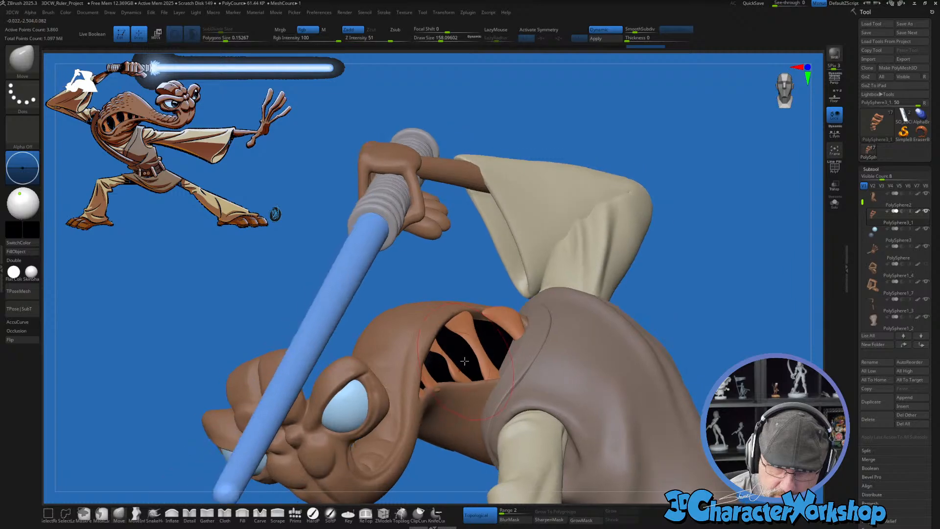
alt+click(455, 351)
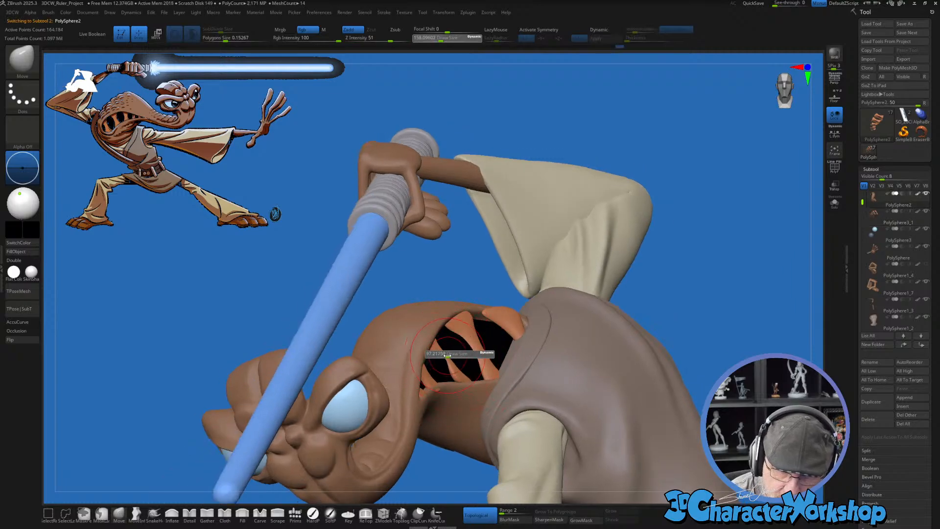
Step: Select the orange neck strips, fit them to the neck opening with the Move brush, and check them in isolation
right_drag(461, 347, 450, 347)
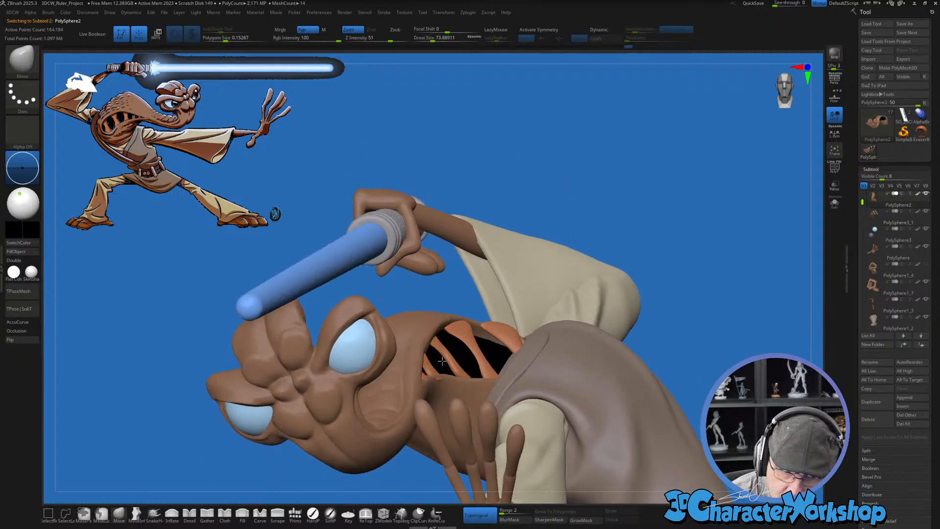
right_drag(491, 332, 440, 395)
alt+click(433, 394)
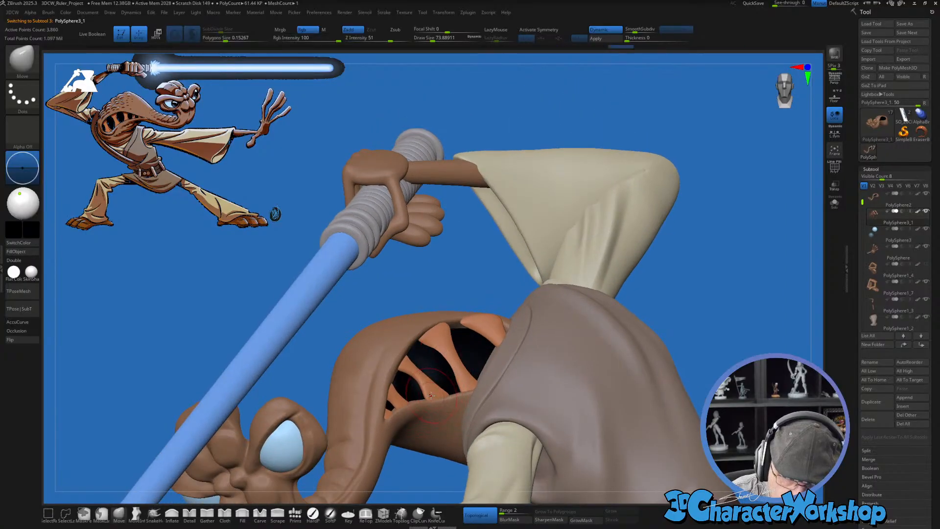
mouse_move(431, 395)
right_down()
mouse_move(440, 414)
mouse_move(417, 392)
mouse_move(438, 379)
mouse_move(429, 362)
mouse_move(408, 353)
right_up()
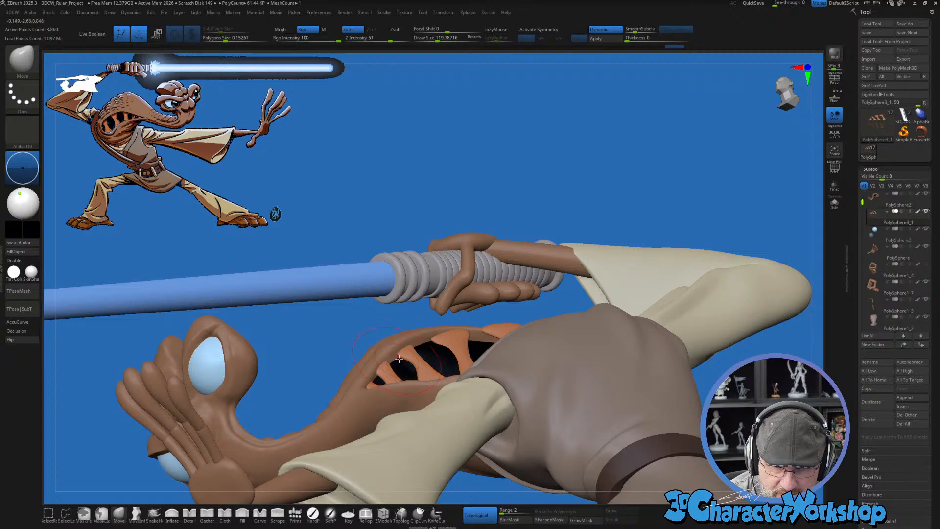
right_drag(400, 360, 494, 390)
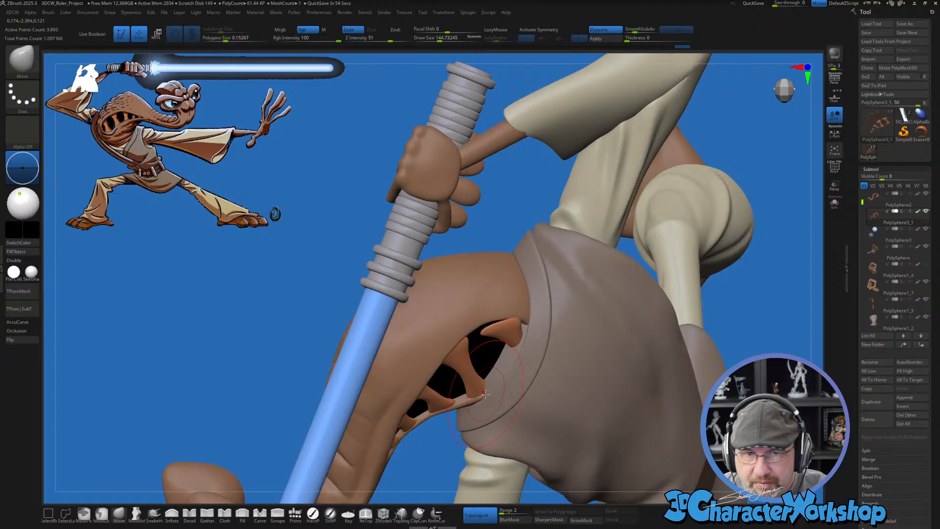
right_drag(516, 339, 499, 321)
click(836, 206)
mouse_move(544, 394)
right_down()
mouse_move(551, 359)
mouse_move(511, 352)
right_up()
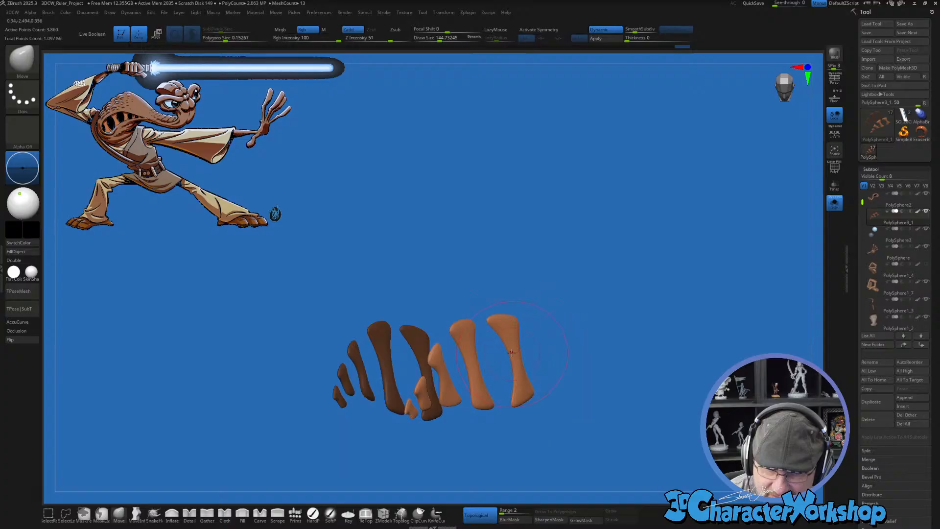
click(839, 210)
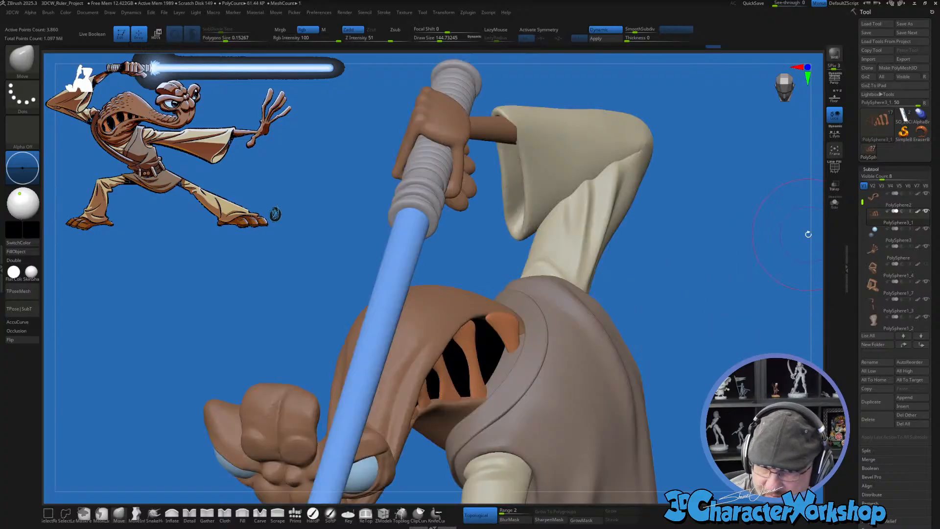
Step: Refine the fit of the orange strips nearest the collar with the Move brush at a draw size of about 153
mouse_move(659, 321)
right_down()
mouse_move(651, 414)
mouse_move(553, 386)
mouse_move(512, 361)
mouse_move(513, 339)
right_up()
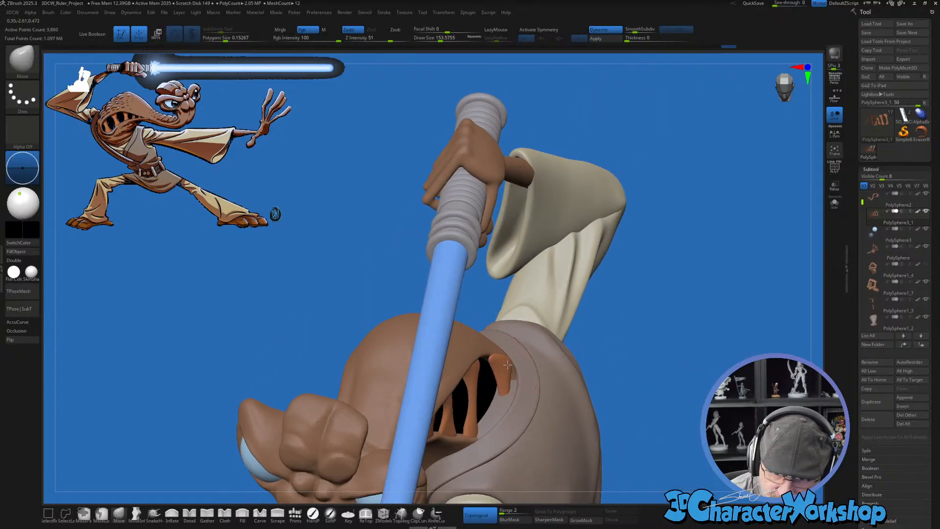
right_drag(538, 380, 494, 362)
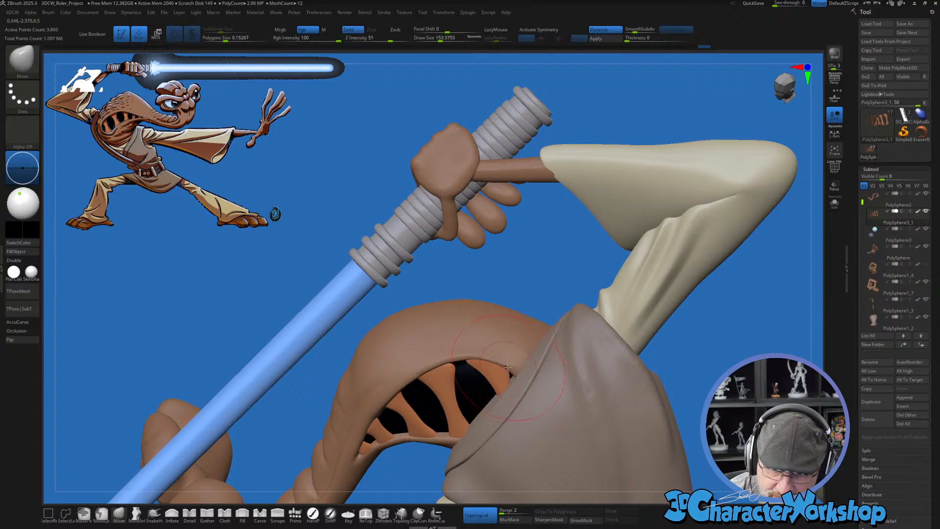
right_drag(474, 356, 509, 326)
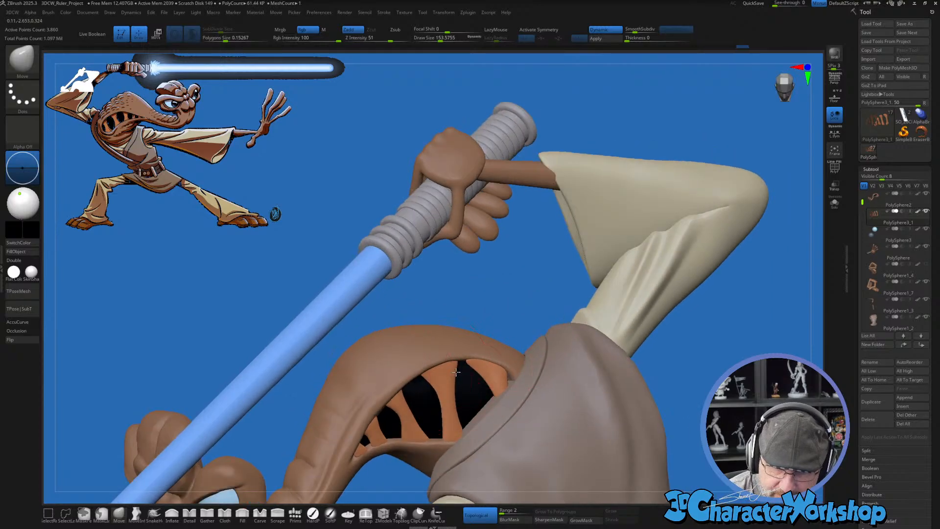
right_drag(452, 352, 456, 303)
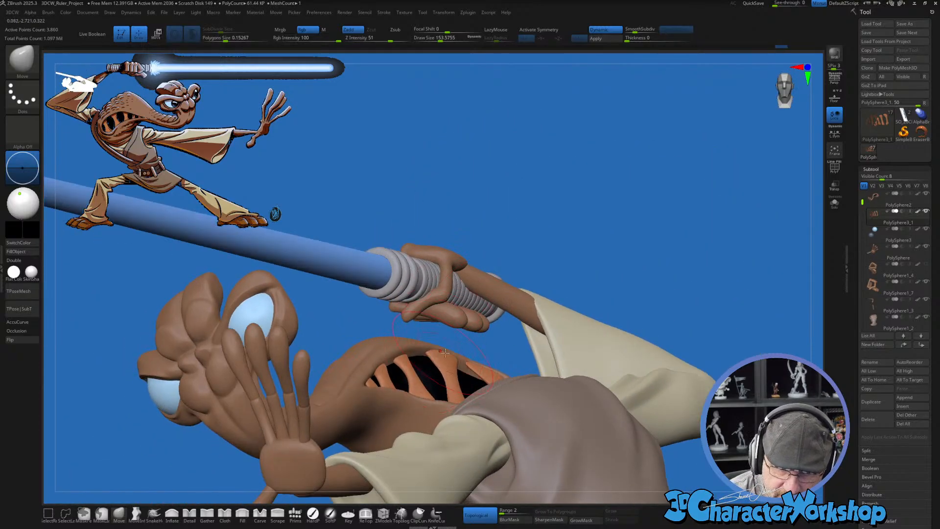
right_drag(444, 353, 447, 395)
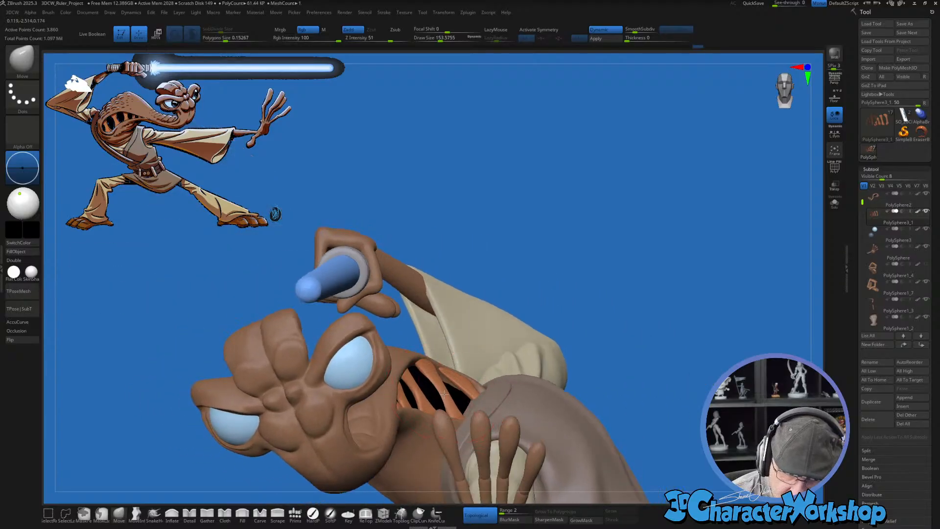
alt+click(434, 399)
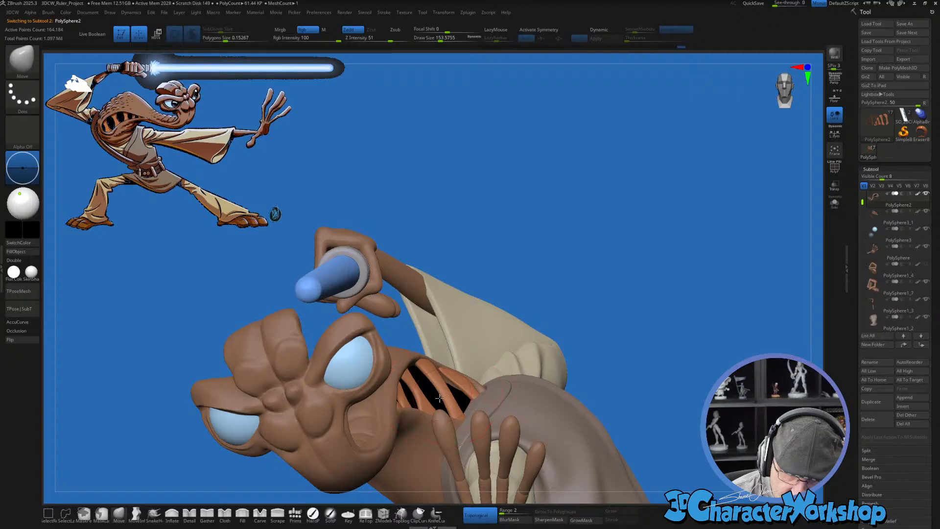
mouse_move(436, 383)
right_down()
mouse_move(471, 396)
mouse_move(420, 371)
right_up()
alt+click(448, 391)
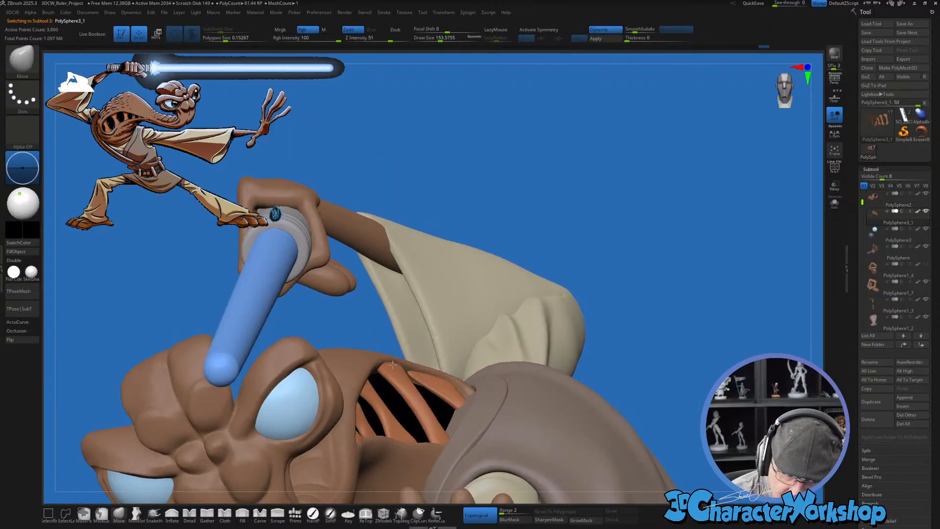
right_drag(393, 365, 441, 375)
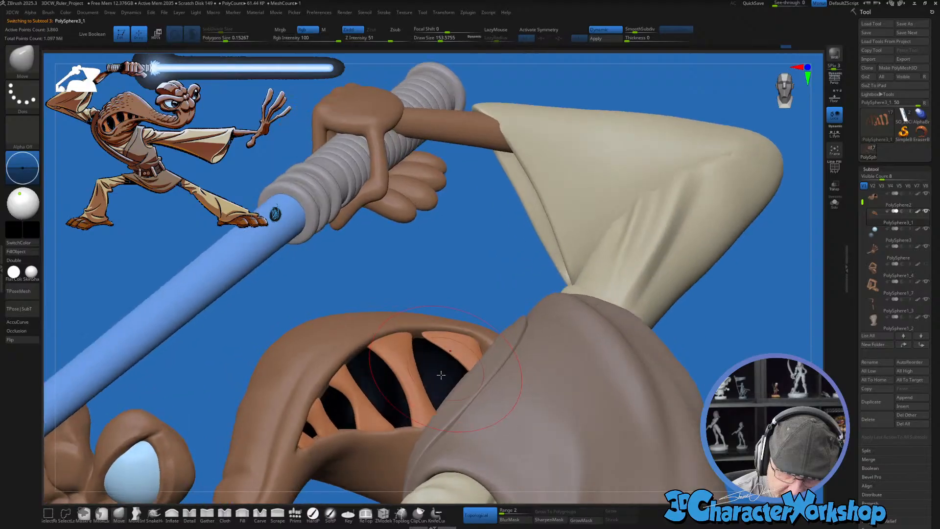
Step: Work the strip beside the collar with the Inflate brush at a draw size of about 87, with Sculptris Pro off
click(172, 513)
key(s)
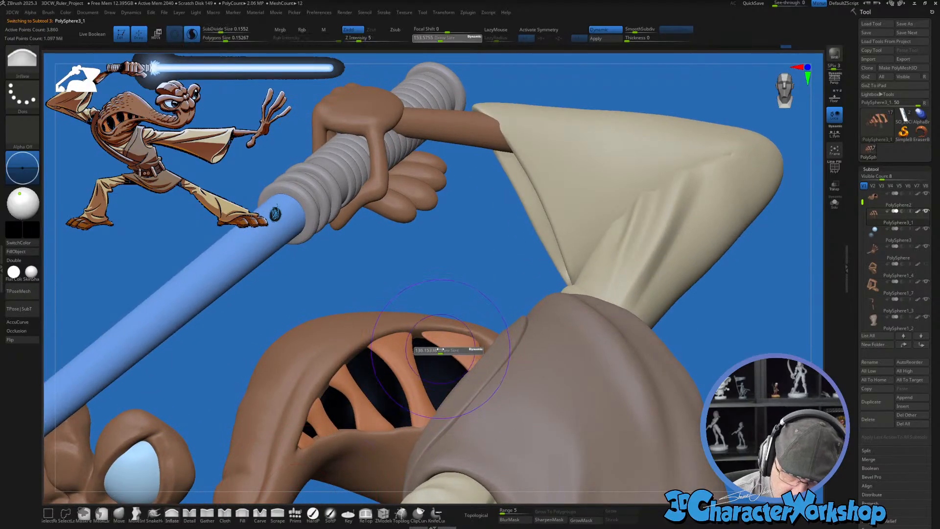
drag(436, 349, 436, 348)
click(191, 36)
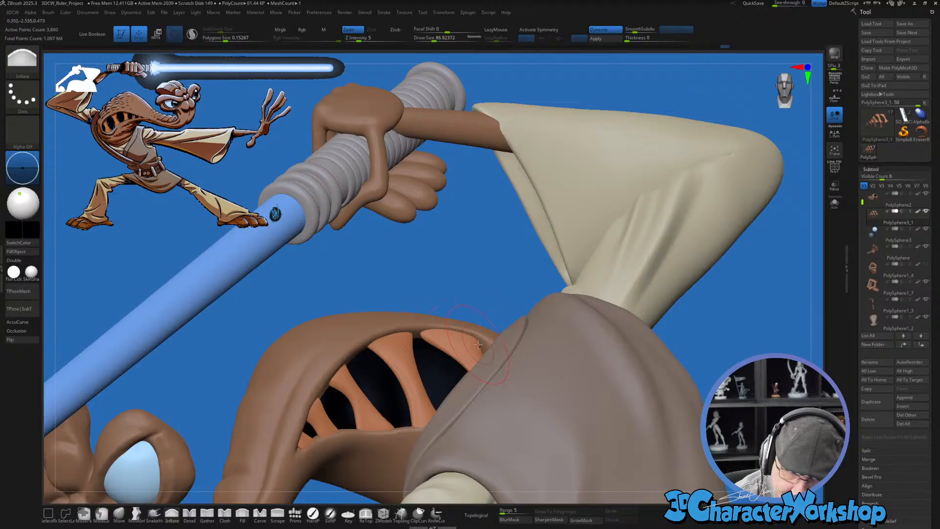
mouse_move(477, 304)
alt+mouse_down()
mouse_move(466, 269)
mouse_move(443, 323)
mouse_move(517, 426)
alt+mouse_up()
Step: Adjust the shape of the strip beside the collar with the Move brush at a draw size of about 158
click(122, 512)
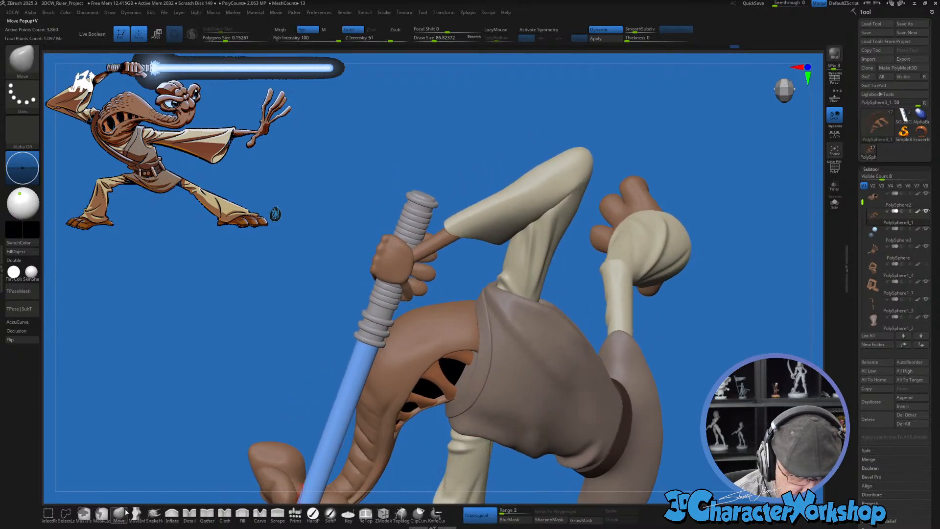
mouse_move(488, 384)
right_down()
mouse_move(455, 396)
mouse_move(475, 390)
mouse_move(495, 346)
mouse_move(502, 375)
right_up()
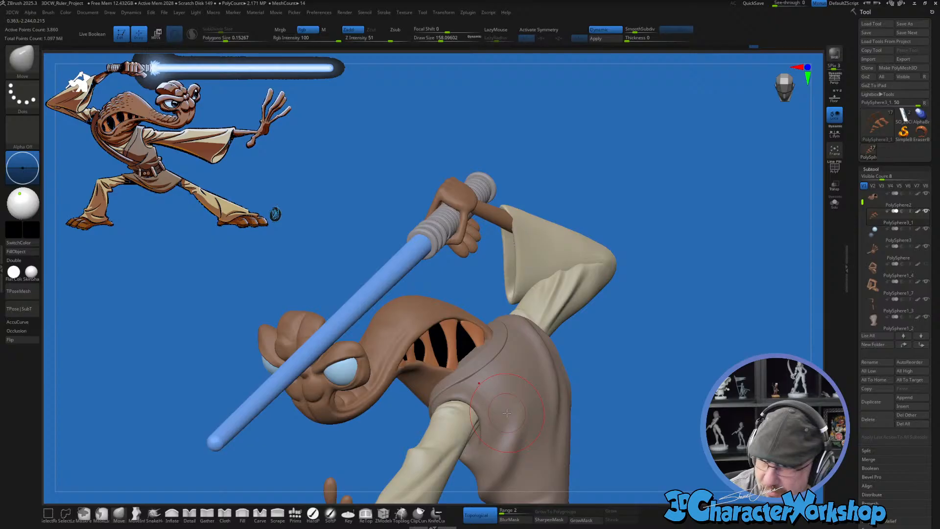
right_drag(556, 408, 564, 406)
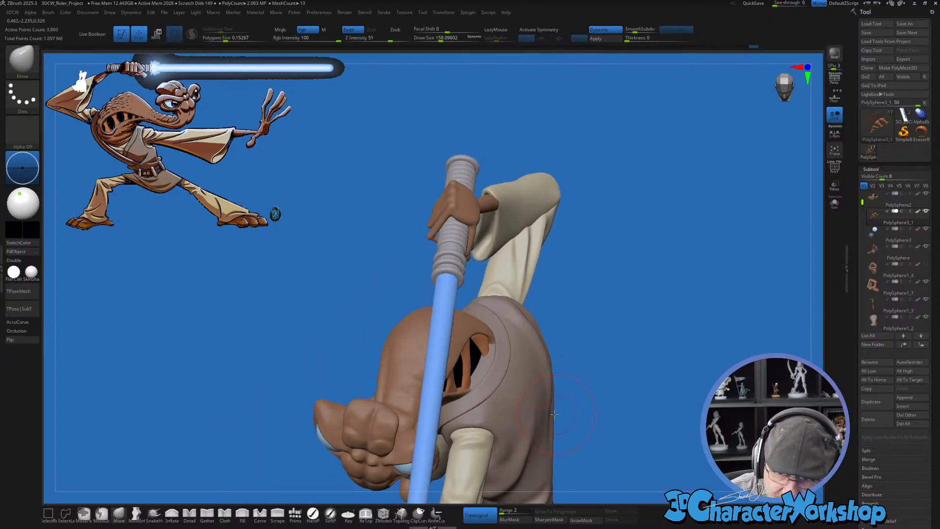
Step: Select the vest and mask its surface showing inside the neck opening, using a draw size of about 25
alt+click(520, 384)
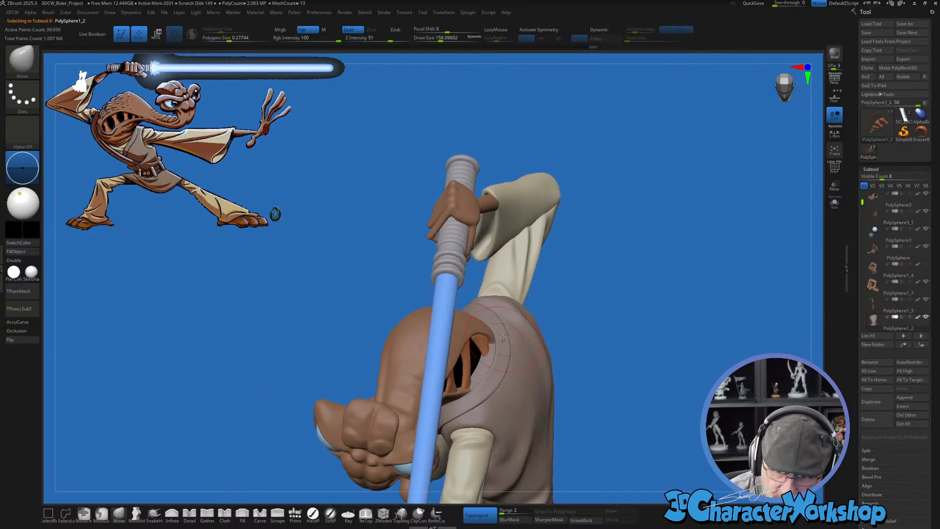
ctrl+right_drag(504, 337, 514, 392)
key(s)
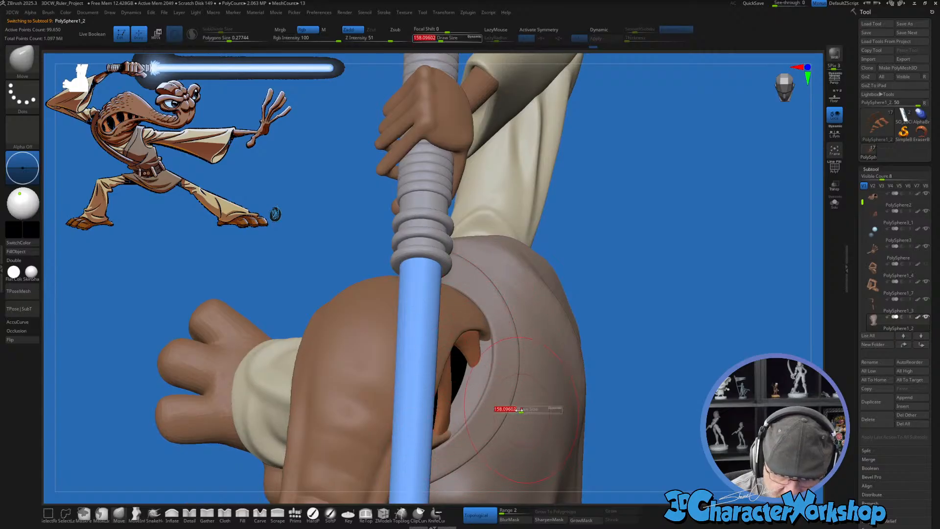
drag(521, 409, 511, 409)
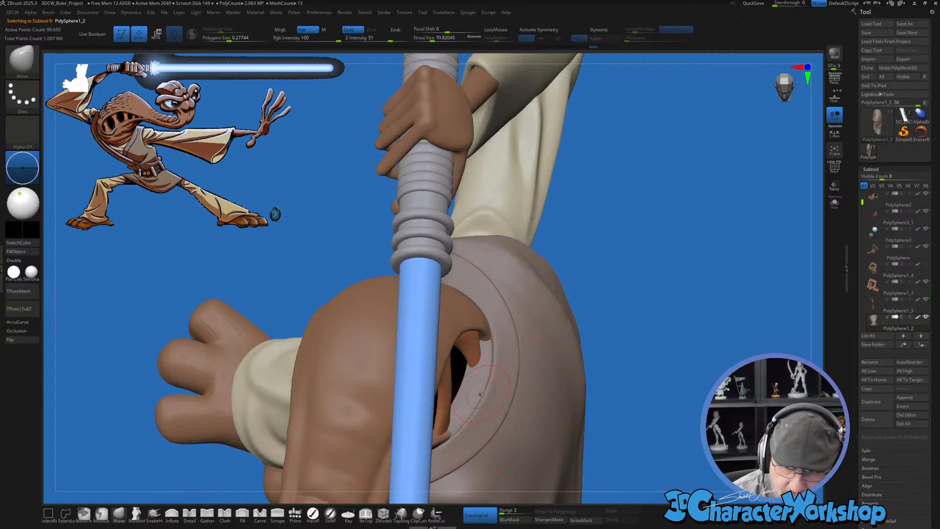
key(ctrl)
mouse_move(460, 402)
ctrl+mouse_down()
mouse_move(479, 371)
mouse_move(449, 430)
mouse_move(467, 380)
ctrl+mouse_up()
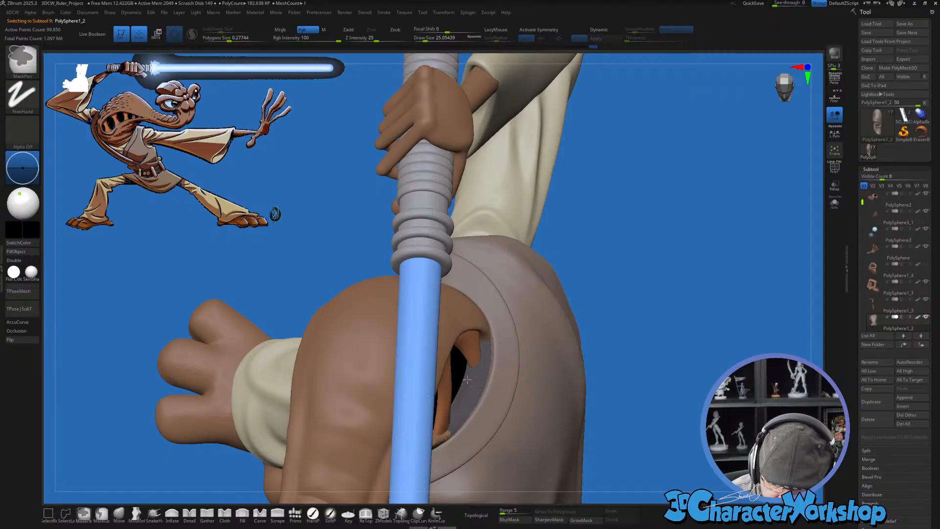
mouse_move(673, 380)
mouse_down()
mouse_move(685, 344)
mouse_move(666, 375)
mouse_up()
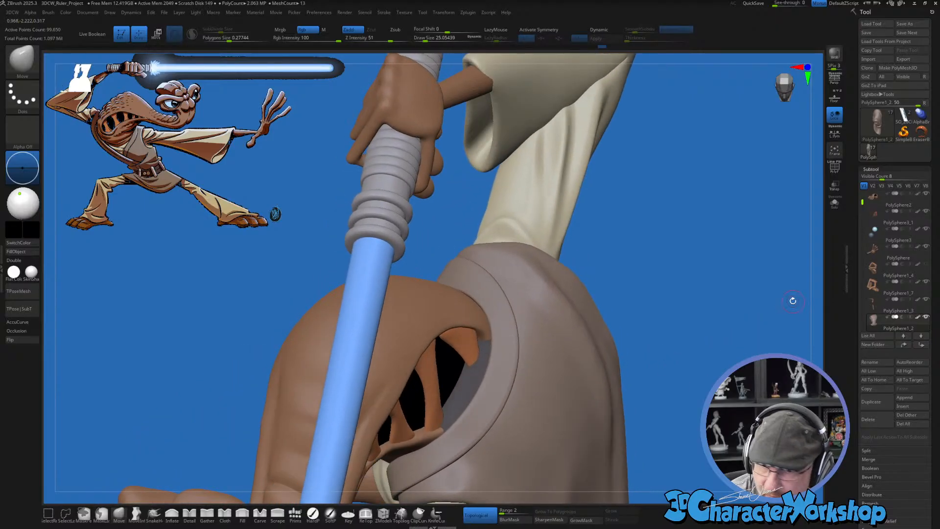
Step: Isolate the vest and extend the painted mask into a solid oval patch beneath the neck opening
click(834, 202)
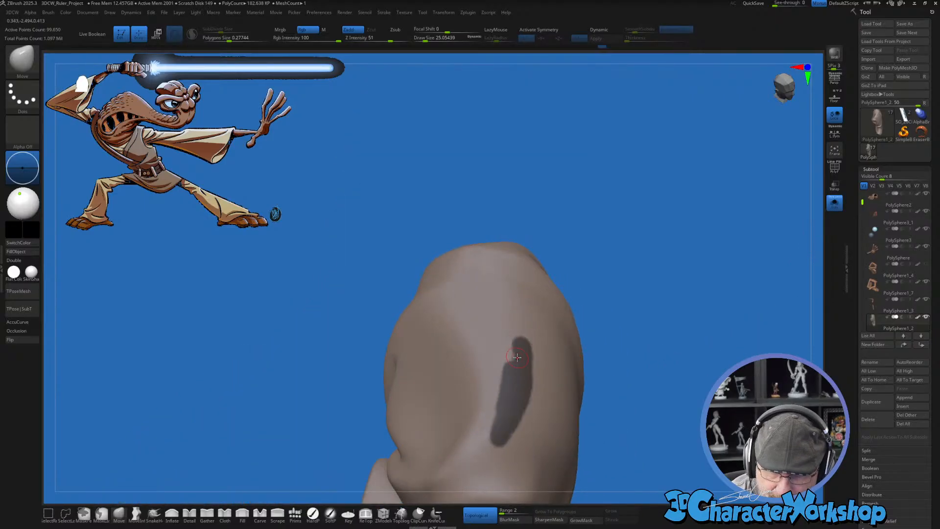
key(ctrl)
mouse_move(520, 340)
ctrl+mouse_down()
mouse_move(506, 349)
mouse_move(493, 435)
ctrl+mouse_up()
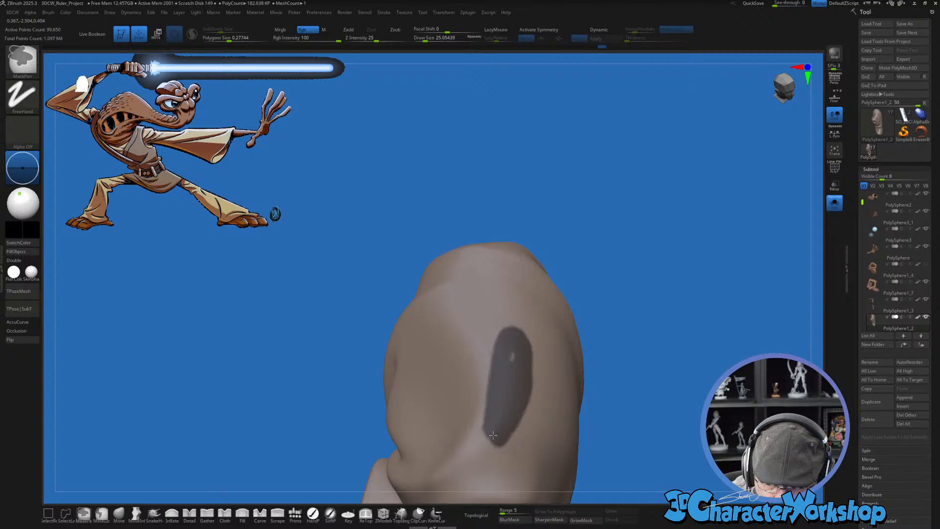
mouse_move(503, 338)
ctrl+mouse_down()
mouse_move(472, 378)
mouse_move(485, 353)
mouse_move(457, 342)
mouse_move(501, 350)
mouse_move(458, 321)
mouse_move(477, 389)
ctrl+mouse_up()
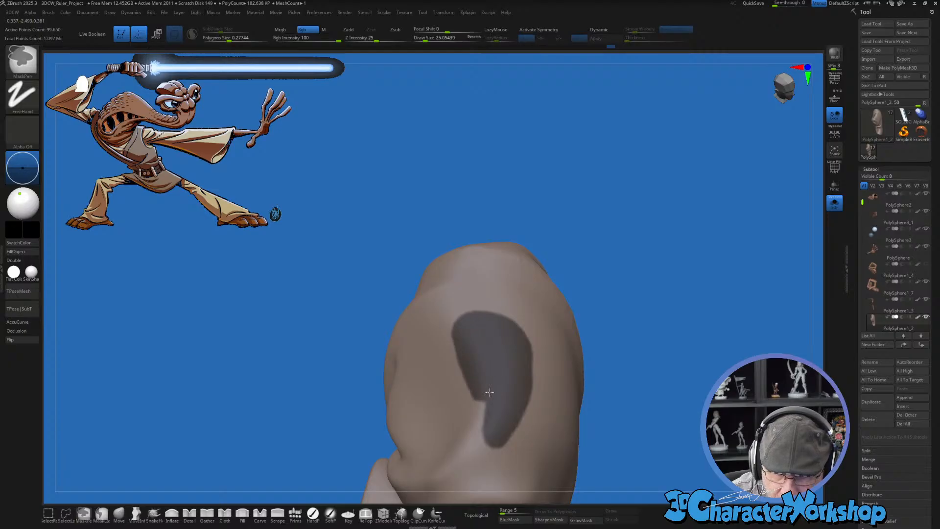
mouse_move(465, 336)
ctrl+mouse_down()
mouse_move(463, 399)
mouse_move(480, 441)
mouse_move(495, 405)
mouse_move(482, 416)
ctrl+mouse_up()
mouse_move(597, 409)
mouse_down()
mouse_move(602, 417)
mouse_move(629, 359)
mouse_up()
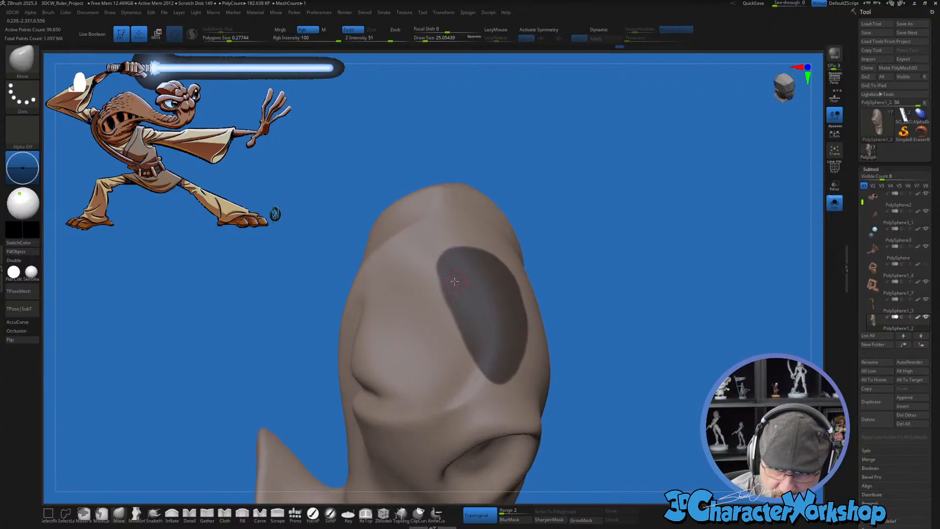
mouse_move(447, 256)
ctrl+mouse_down()
mouse_move(439, 313)
mouse_move(469, 368)
mouse_move(492, 375)
ctrl+mouse_up()
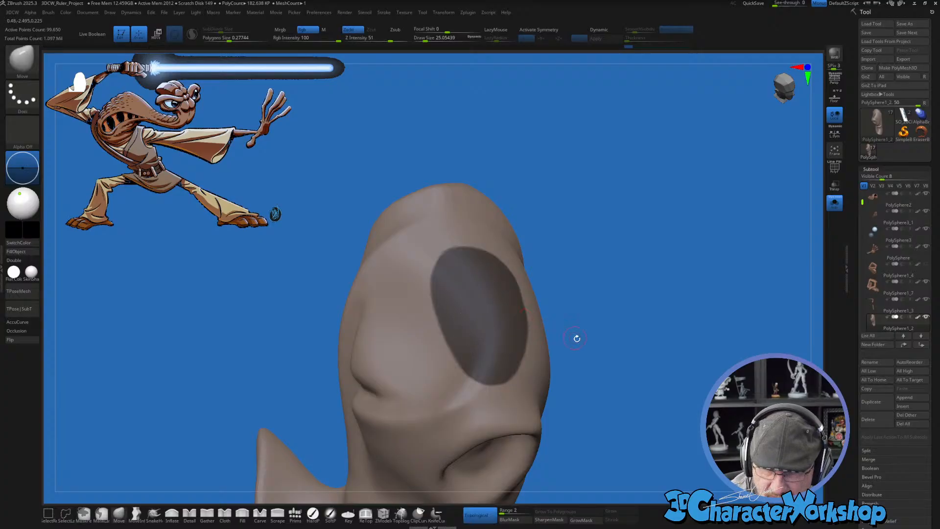
Step: Invert the mask, sink the oval patch into the vest with the Move gizmo, and return to Draw mode with all subtools shown
mouse_move(575, 338)
mouse_down()
mouse_move(657, 379)
mouse_move(594, 361)
mouse_up()
ctrl+click(631, 361)
key(w)
drag(610, 320, 608, 258)
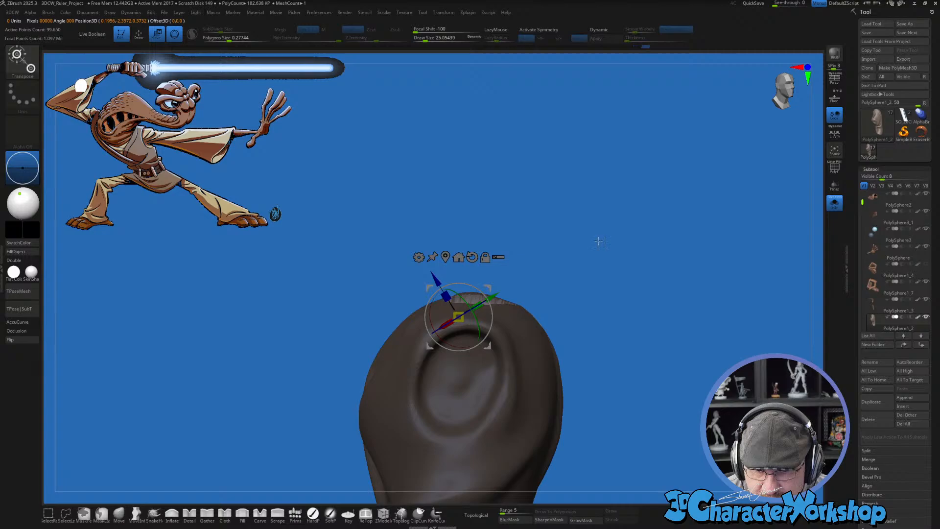
drag(598, 241, 811, 229)
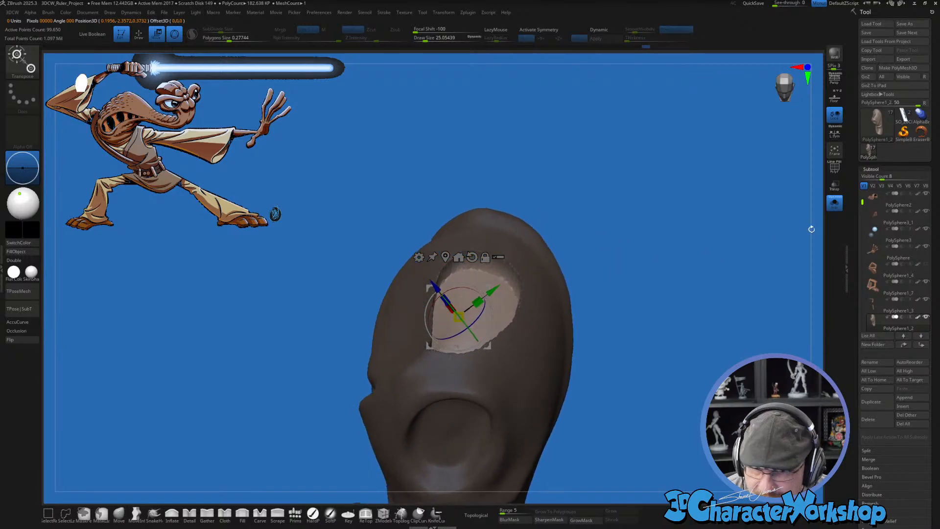
click(834, 203)
drag(708, 297, 483, 306)
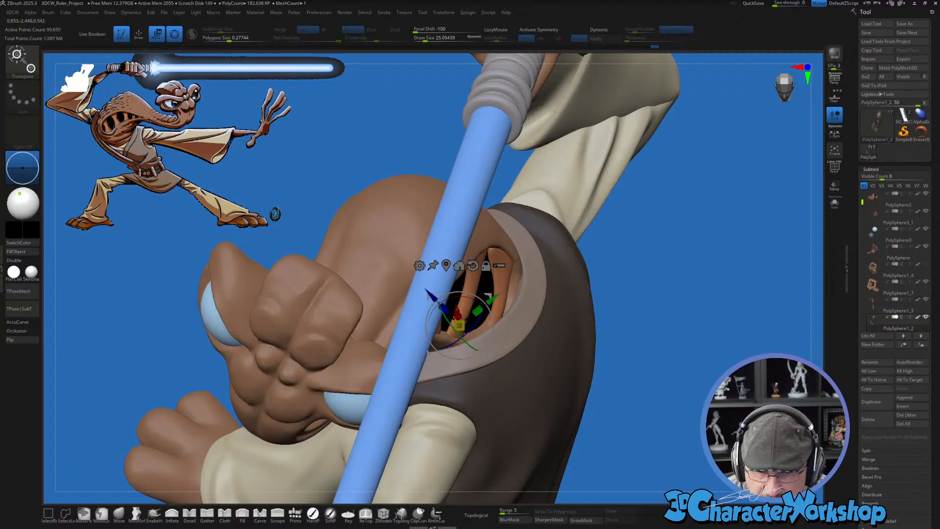
mouse_move(483, 306)
mouse_down()
mouse_move(323, 302)
mouse_move(746, 352)
mouse_move(682, 382)
mouse_move(656, 366)
mouse_move(661, 337)
mouse_up()
key(q)
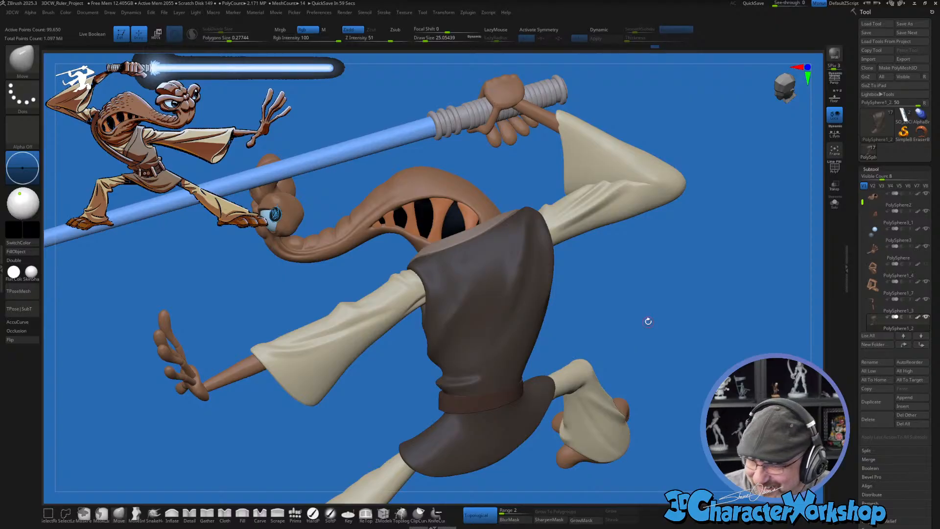
Step: Make the orange neck strips the active subtool again and frame them against the vest's collar
mouse_move(474, 278)
right_down()
mouse_move(469, 436)
mouse_move(429, 347)
mouse_move(431, 385)
right_up()
alt+click(422, 350)
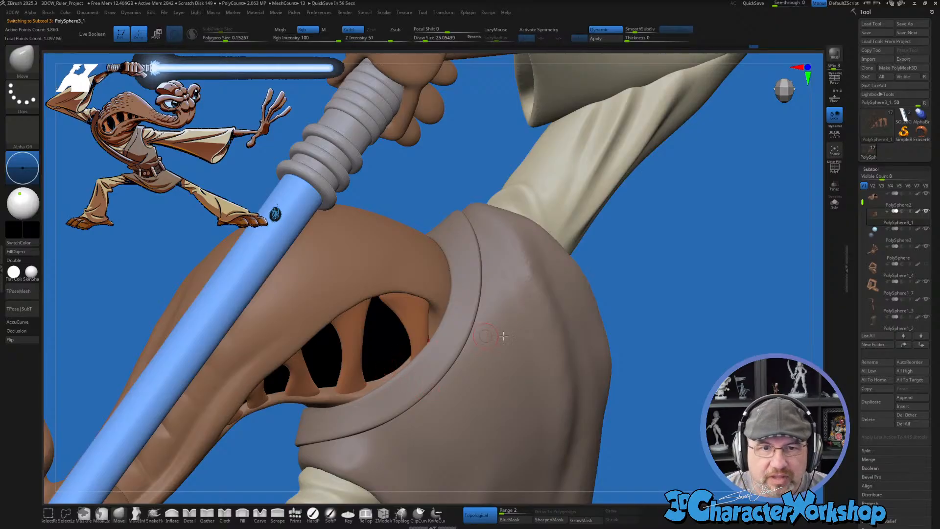
mouse_move(656, 349)
right_down()
mouse_move(621, 374)
mouse_move(617, 367)
right_up()
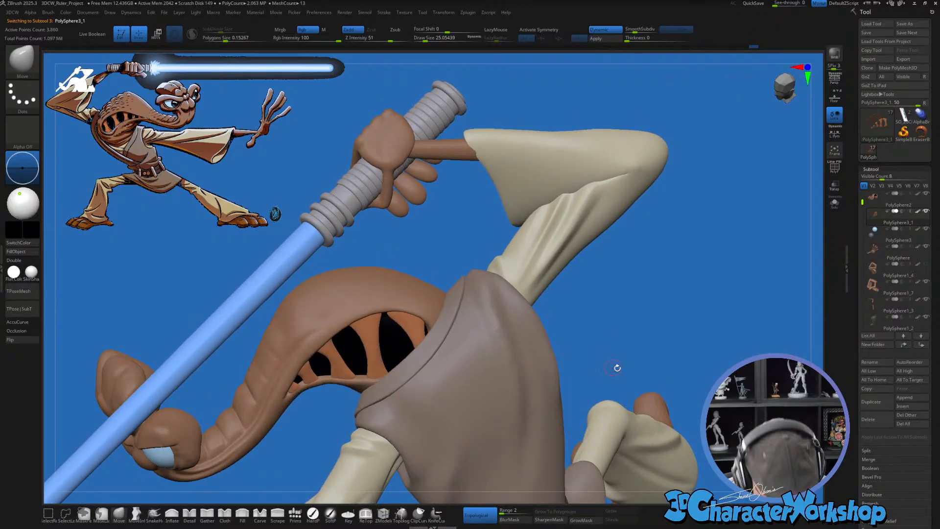
Step: Show the other subtools as transparent and reshape the orange neck strips around the vest collar, using a Move brush draw size of about 305
click(835, 189)
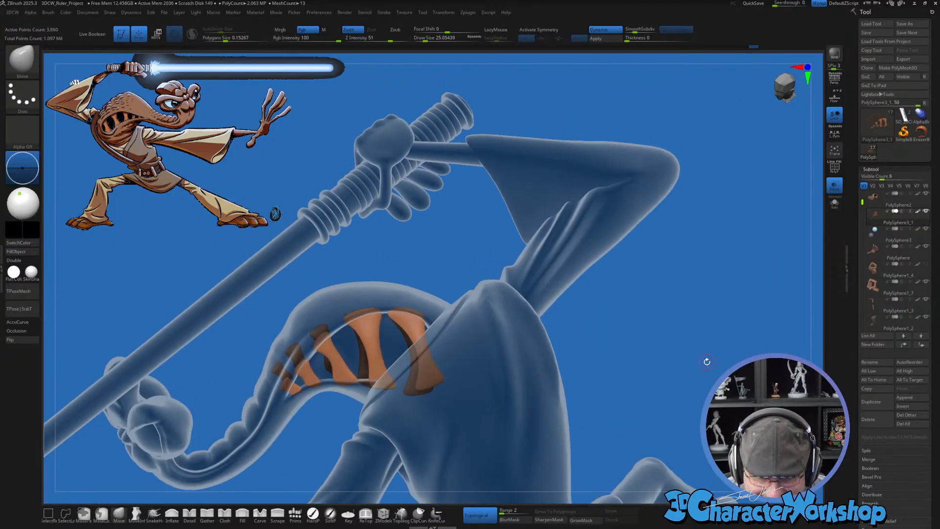
right_drag(707, 361, 673, 361)
key(s)
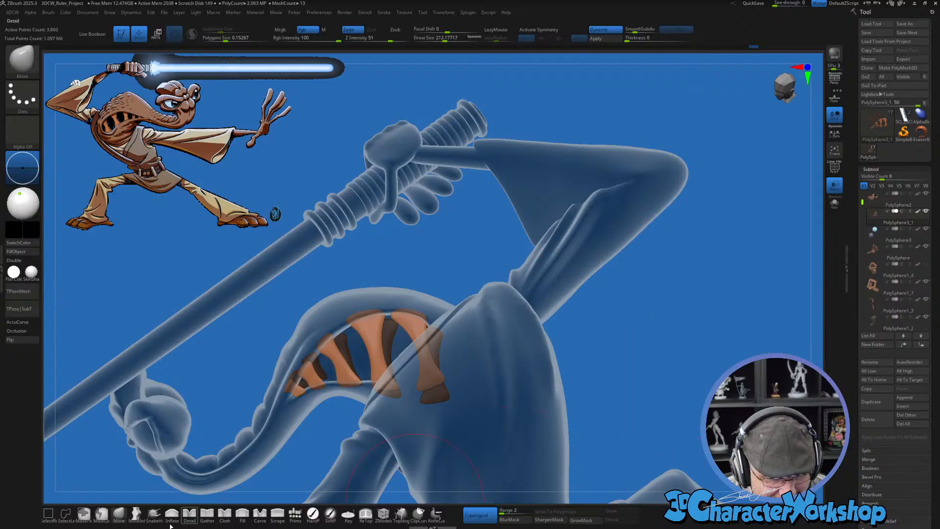
key(s)
drag(402, 415, 411, 414)
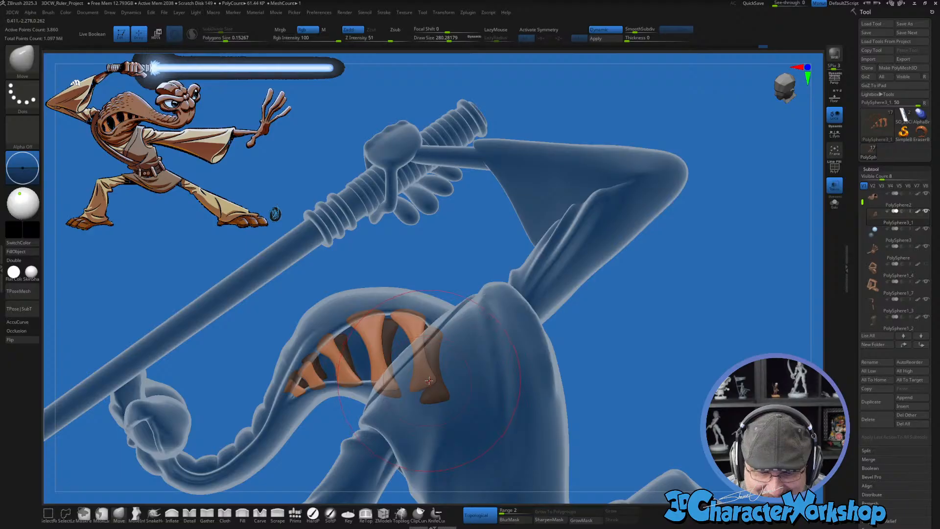
drag(648, 363, 583, 368)
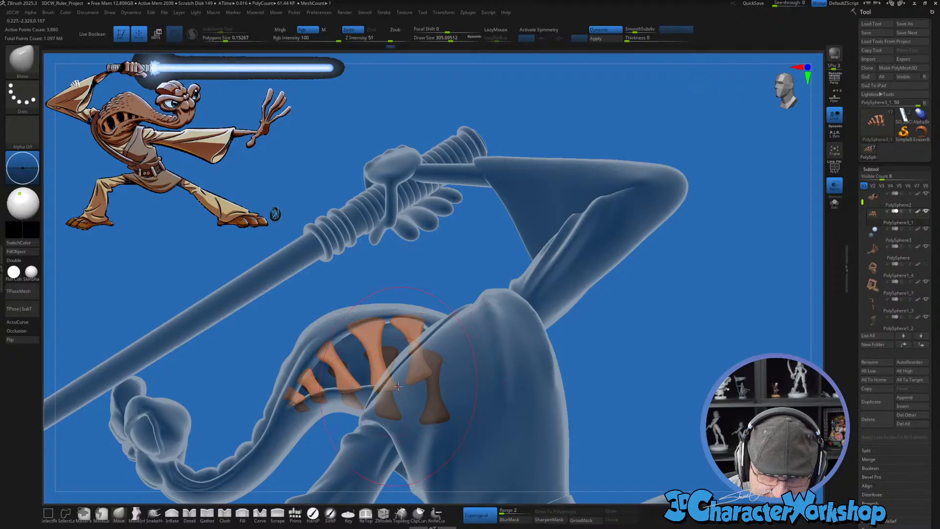
drag(651, 353, 671, 348)
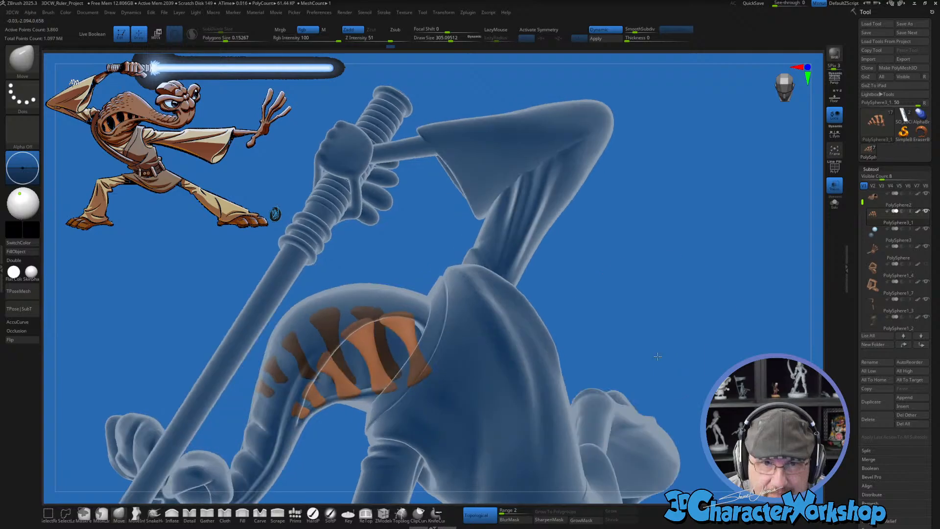
Step: Restore the opaque display, check the strips inside the neck opening from above, and reduce the draw size to about 172
click(835, 185)
drag(683, 283, 640, 357)
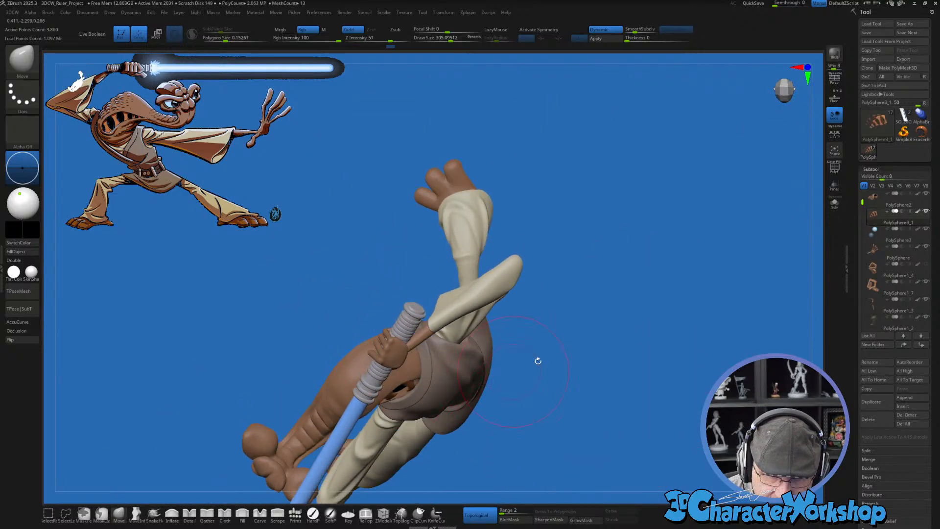
alt+drag(609, 306, 615, 392)
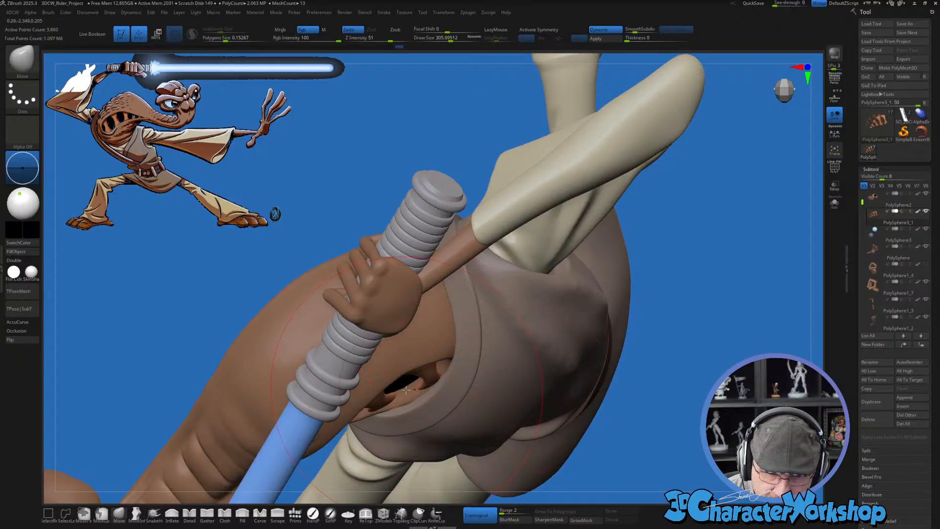
mouse_move(661, 376)
mouse_down()
mouse_move(715, 368)
mouse_move(677, 404)
mouse_move(603, 399)
mouse_move(625, 357)
mouse_move(640, 273)
mouse_up()
key(s)
mouse_move(645, 326)
mouse_down()
mouse_move(619, 326)
mouse_move(695, 293)
mouse_up()
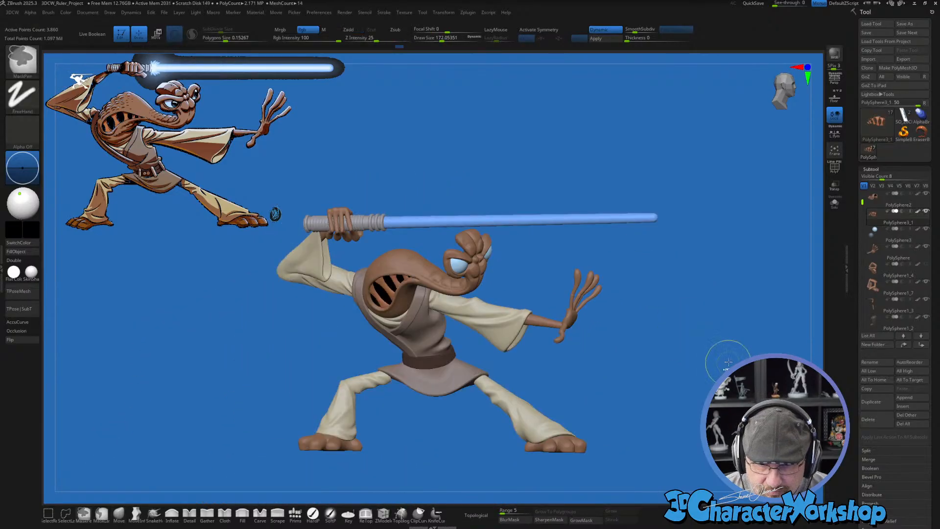
Step: Make the head-and-neck body the active subtool, frame the outer side of its neck, and reduce the Move draw size to about 44
ctrl+right_drag(723, 358, 671, 293)
mouse_move(708, 318)
mouse_down()
mouse_move(634, 340)
mouse_move(694, 332)
mouse_move(671, 333)
mouse_up()
ctrl+right_drag(670, 333, 680, 277)
drag(680, 278, 654, 335)
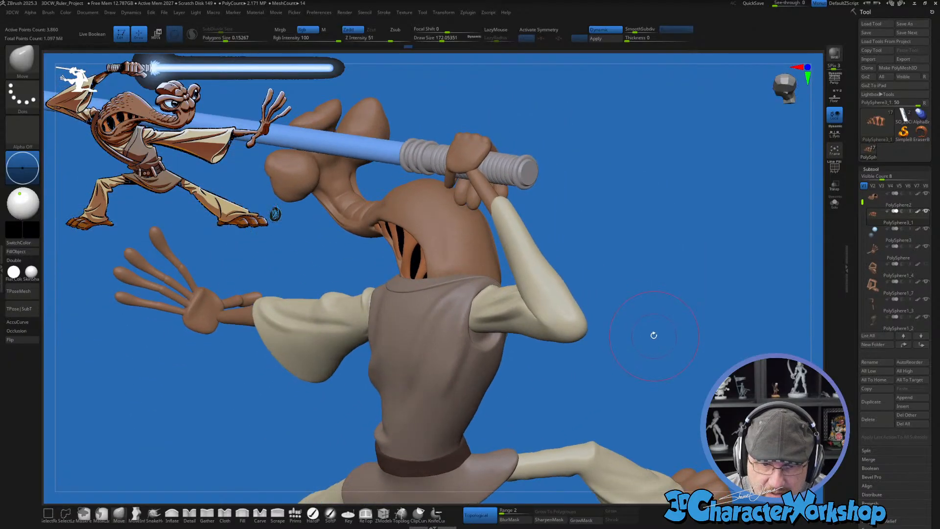
drag(673, 233, 576, 233)
alt+click(392, 225)
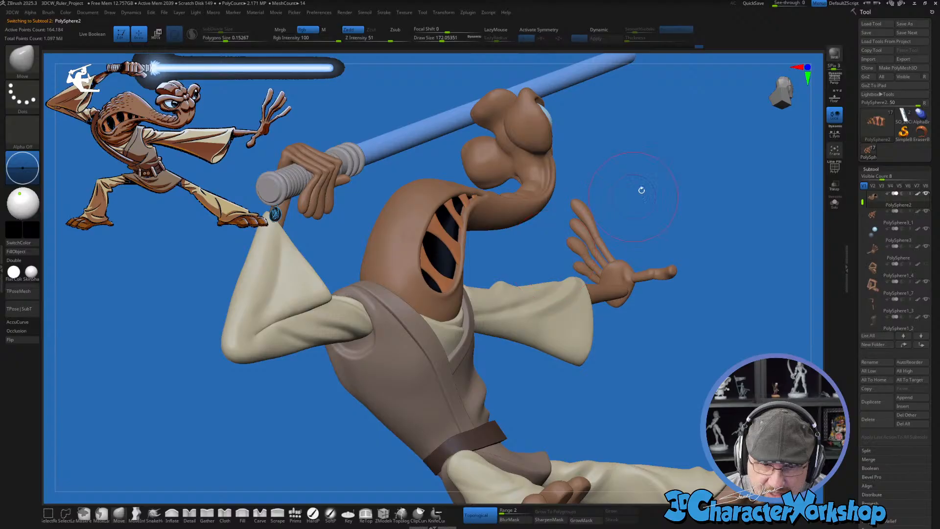
drag(685, 164, 692, 171)
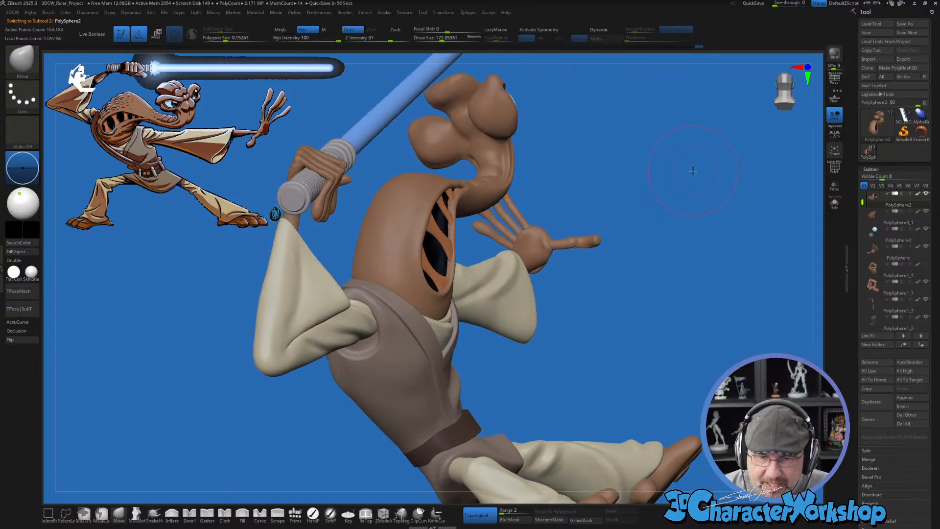
key(s)
mouse_move(568, 386)
mouse_down()
mouse_move(546, 387)
mouse_move(571, 396)
mouse_move(578, 417)
mouse_up()
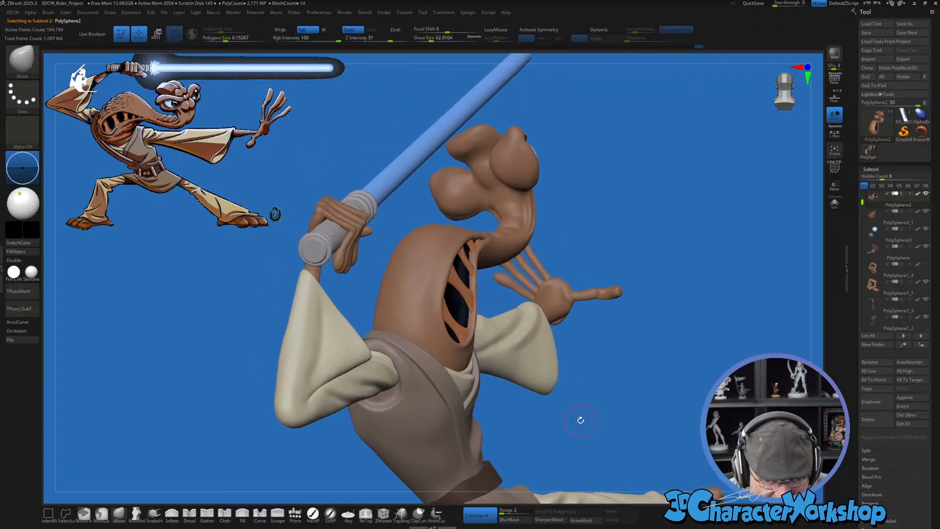
mouse_move(431, 323)
ctrl+right_down()
mouse_move(429, 358)
mouse_move(430, 344)
ctrl+right_up()
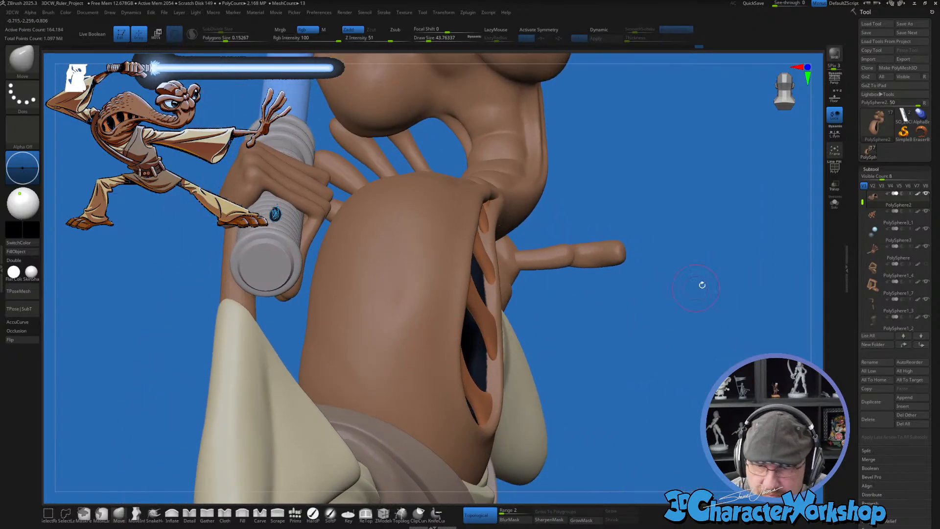
Step: Isolate the head-and-neck body with its wireframe shown and smooth the back of the neck at a draw size of about 83
click(834, 203)
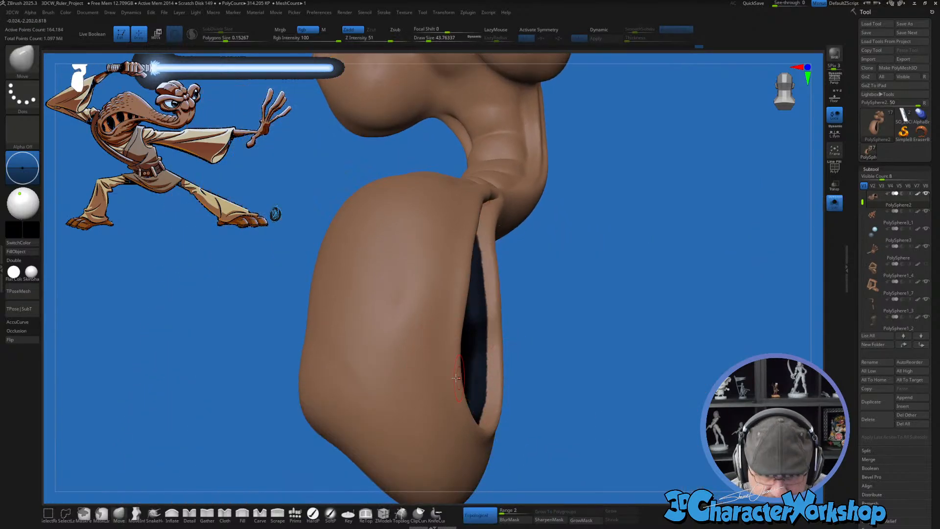
key(shift+f)
mouse_move(417, 374)
right_down()
mouse_move(475, 365)
mouse_move(466, 385)
right_up()
mouse_move(466, 385)
shift+mouse_down()
mouse_move(483, 346)
mouse_move(476, 375)
shift+mouse_up()
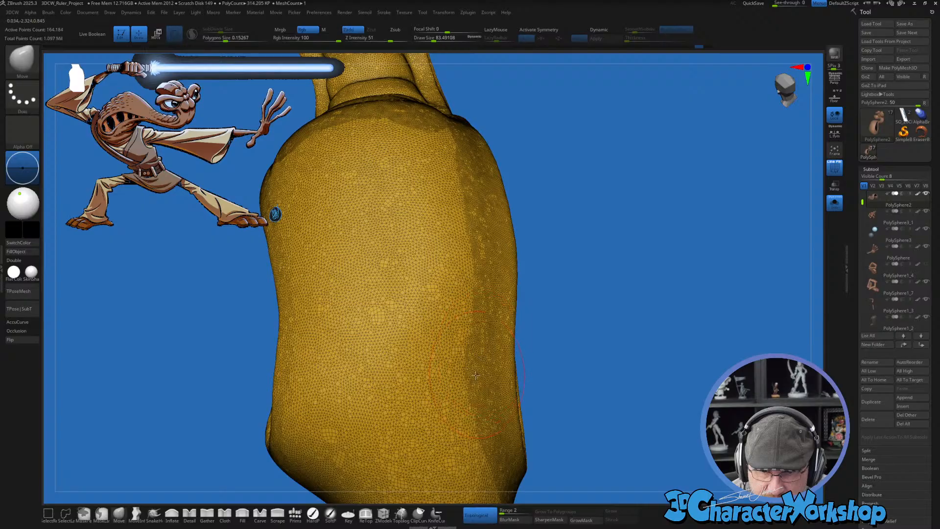
shift+drag(372, 353, 387, 338)
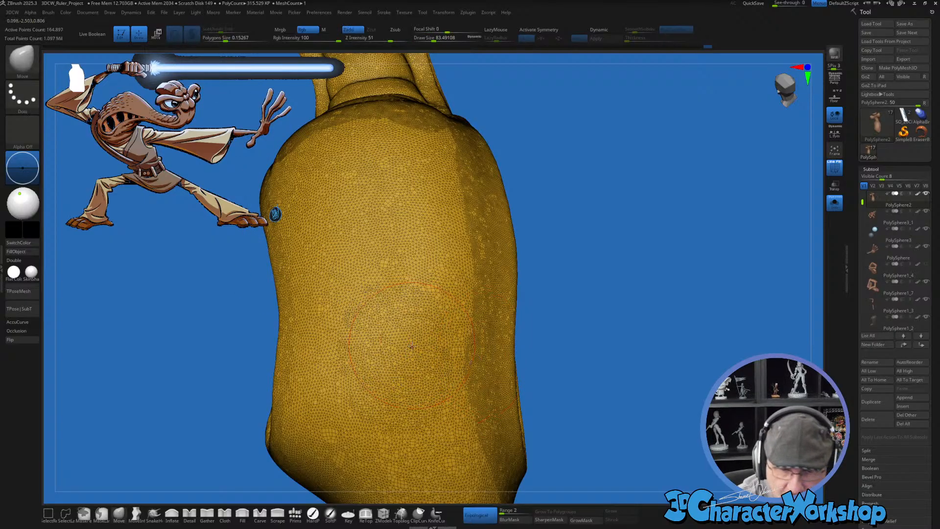
right_drag(387, 338, 401, 332)
key(shift)
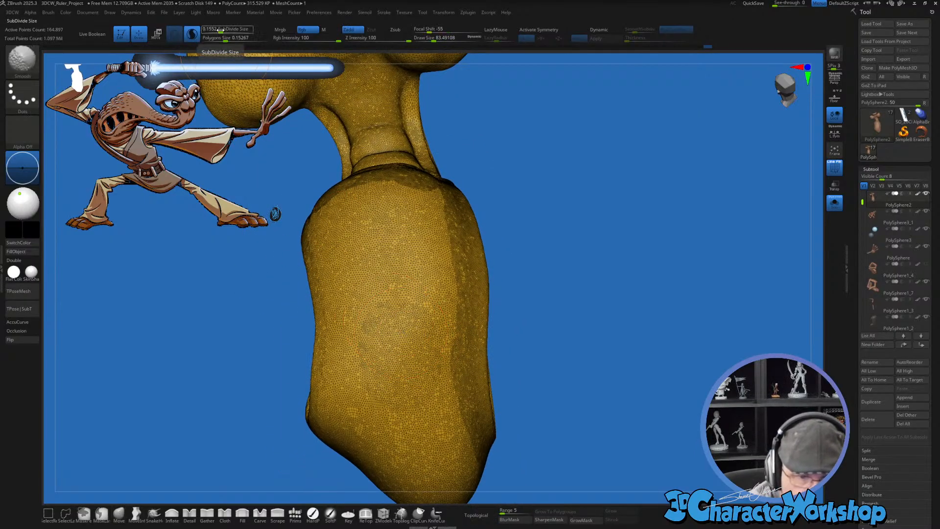
Step: Adjust the Smooth brush's SubDivide Size for a finer mesh, testing each setting with strokes on the back of the neck
mouse_move(362, 255)
shift+mouse_down()
mouse_move(402, 426)
mouse_move(421, 357)
shift+mouse_up()
key(shift)
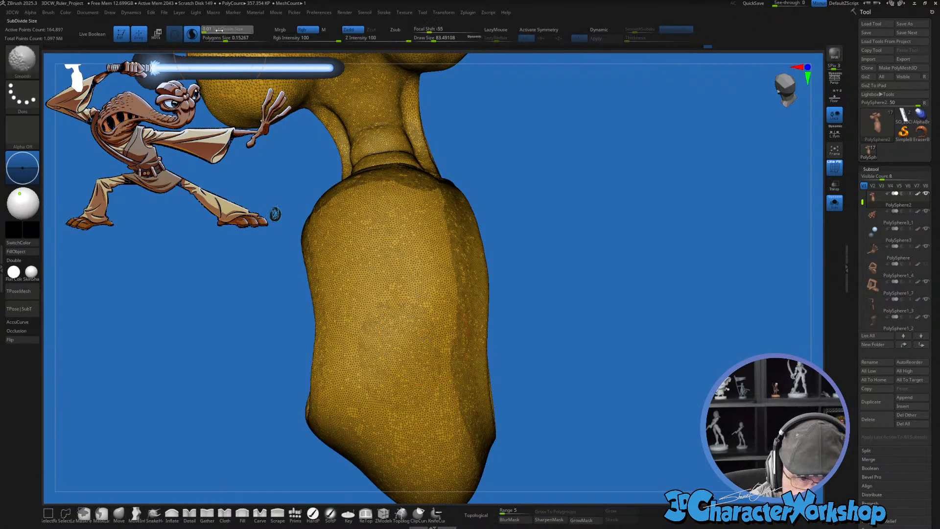
drag(220, 30, 228, 29)
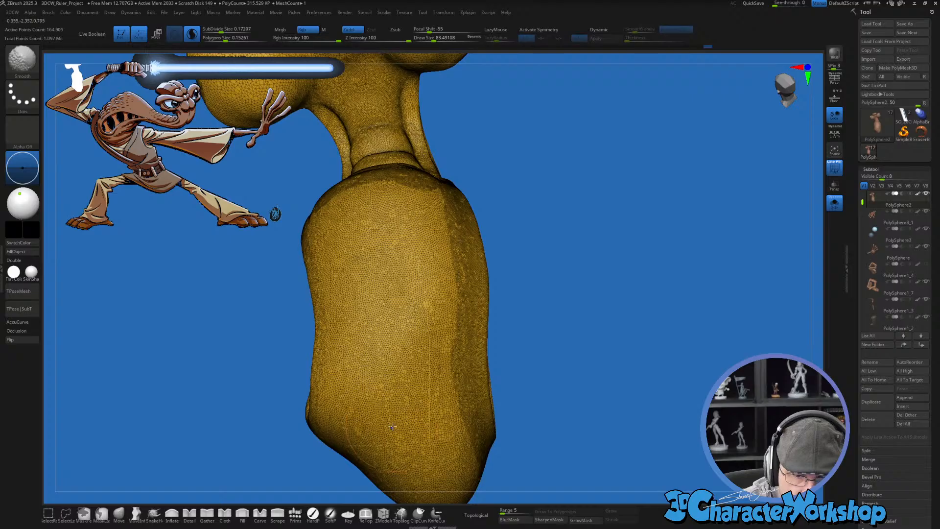
shift+drag(395, 356, 398, 343)
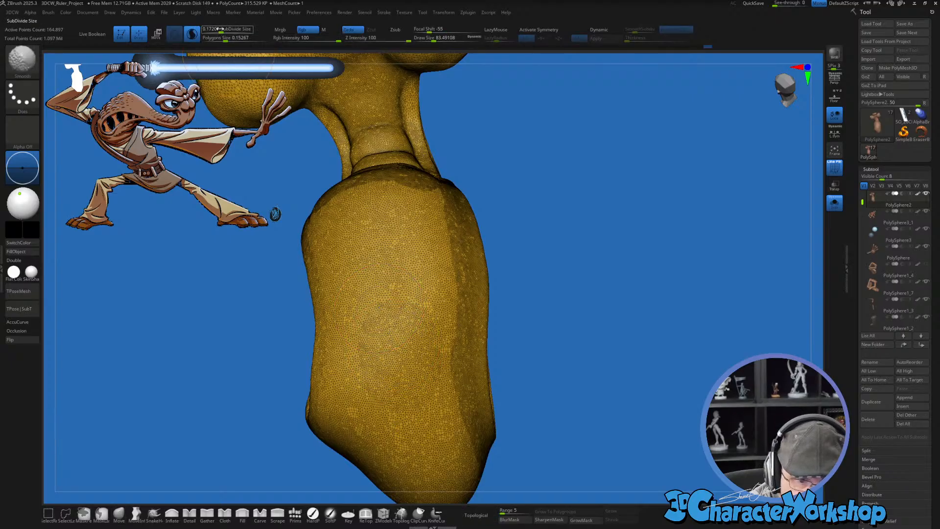
drag(219, 29, 217, 30)
mouse_move(382, 294)
mouse_down()
mouse_move(391, 343)
mouse_move(420, 378)
mouse_move(421, 211)
mouse_move(372, 186)
mouse_move(328, 206)
mouse_move(393, 276)
mouse_up()
Step: Smooth across the neck's back and outer side to refine the mesh, then hide the wireframe and show all subtools again
right_drag(393, 276, 303, 235)
mouse_move(274, 226)
mouse_down()
mouse_move(324, 294)
mouse_move(351, 290)
mouse_move(375, 422)
mouse_up()
right_drag(375, 422, 313, 416)
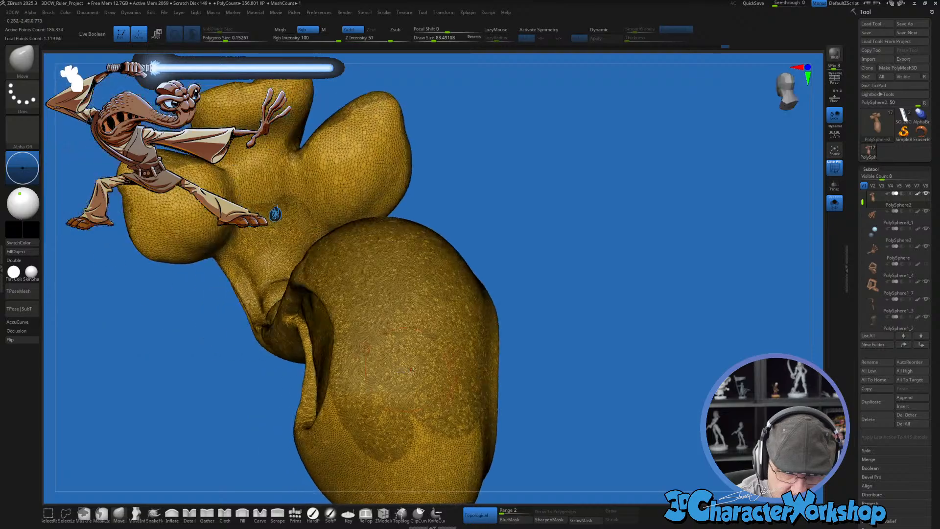
mouse_move(416, 382)
shift+mouse_down()
mouse_move(425, 451)
mouse_move(450, 427)
shift+mouse_up()
right_drag(450, 427, 429, 379)
mouse_move(429, 378)
shift+mouse_down()
mouse_move(391, 387)
mouse_move(338, 372)
mouse_move(324, 406)
mouse_move(369, 393)
shift+mouse_up()
mouse_move(539, 422)
right_down()
mouse_move(539, 384)
mouse_move(595, 357)
mouse_move(610, 372)
mouse_move(600, 379)
right_up()
key(shift+f)
key(ctrl+shift+s)
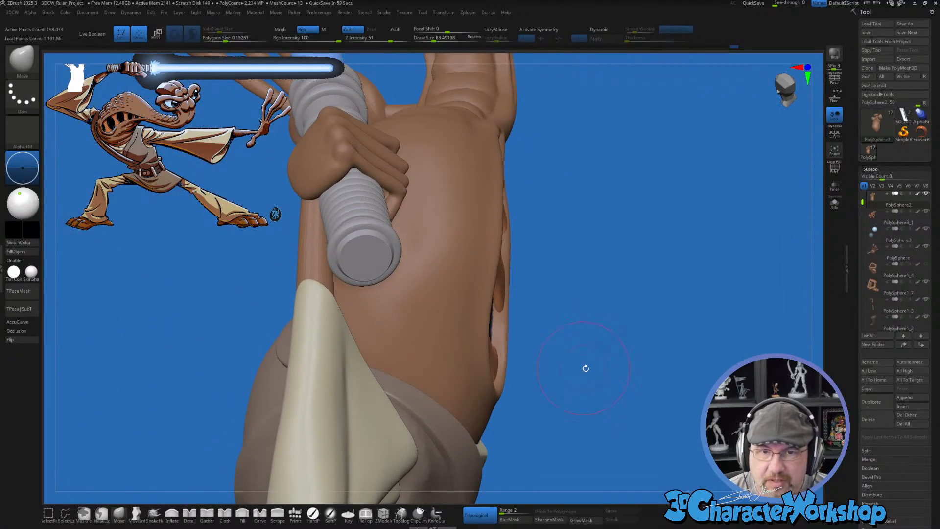
Step: Switch to the ClayBuildup brush with a draw size of about 29 and frame the neck surface just above the vest collar
mouse_move(602, 322)
right_down()
mouse_move(604, 307)
mouse_move(623, 307)
mouse_move(657, 331)
mouse_move(592, 341)
right_up()
key(s)
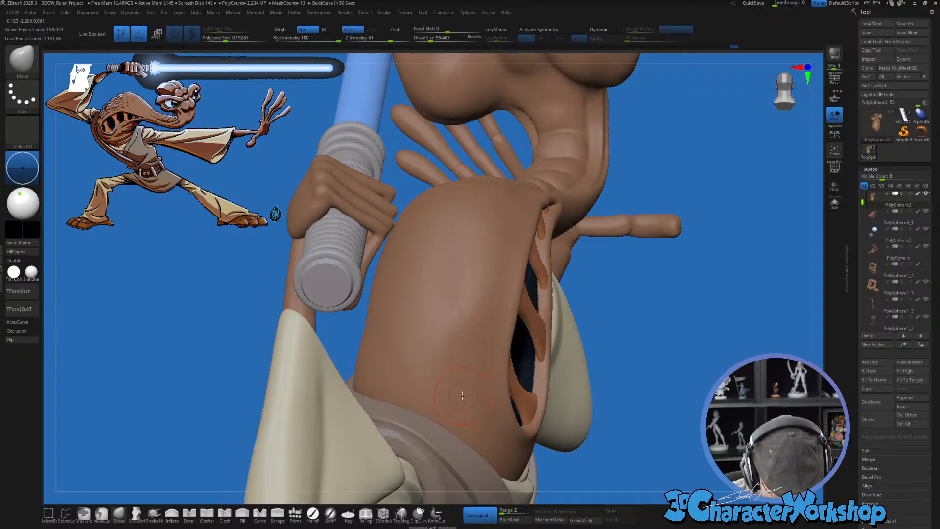
key(b)
key(c)
key(b)
key(s)
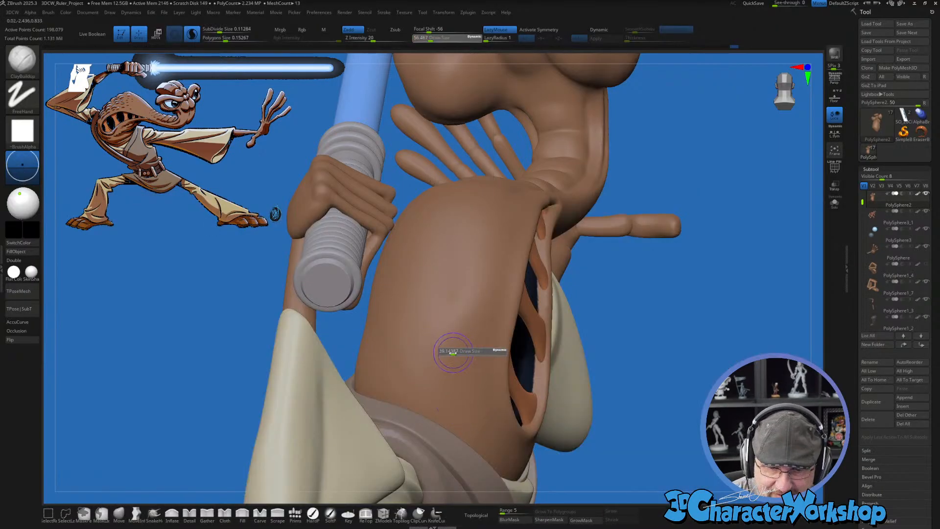
drag(453, 351, 448, 352)
right_drag(448, 353, 458, 421)
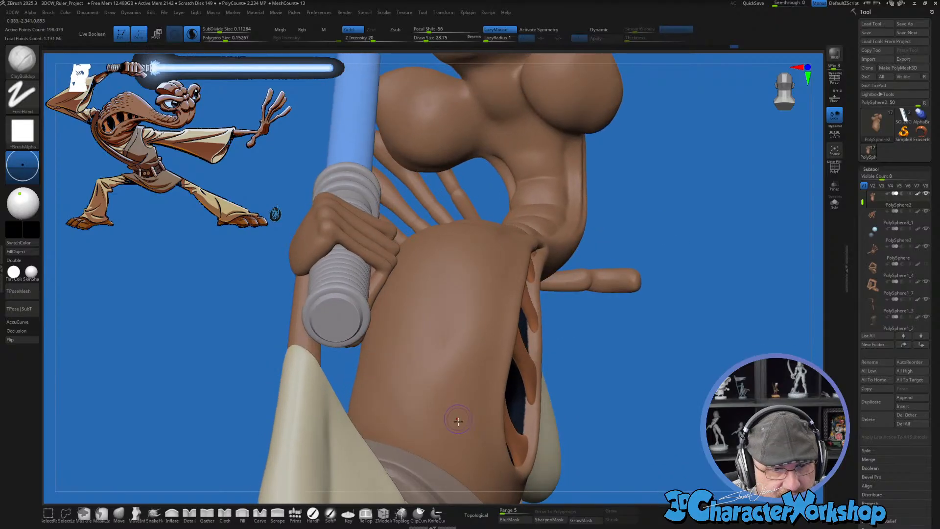
Step: Lower the ClayBuildup Z Intensity to 13, then build up and smooth a row of three small bumps on the neck above the collar
drag(462, 415, 459, 409)
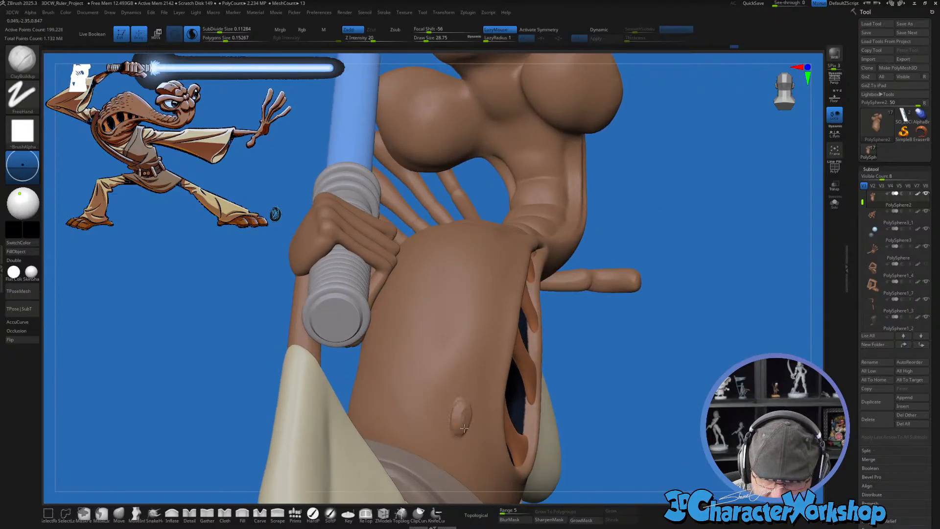
key(ctrl+z)
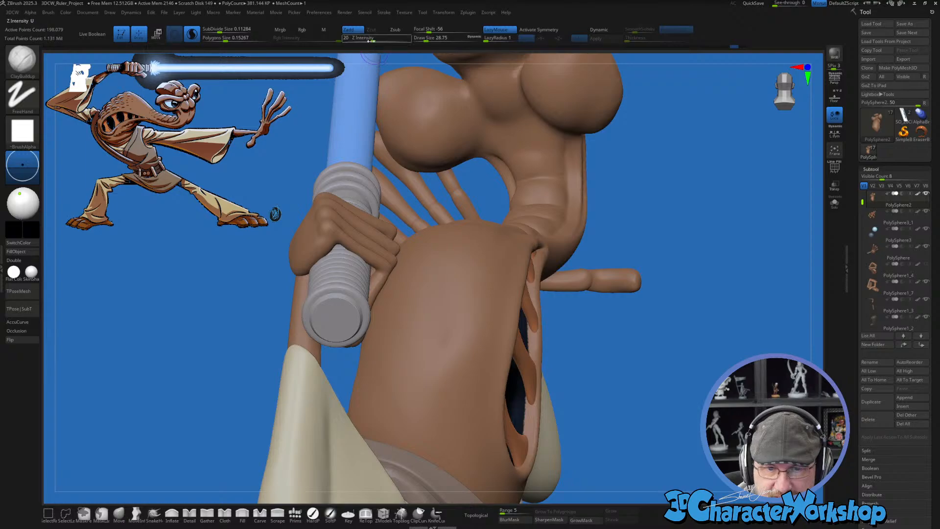
drag(374, 38, 368, 39)
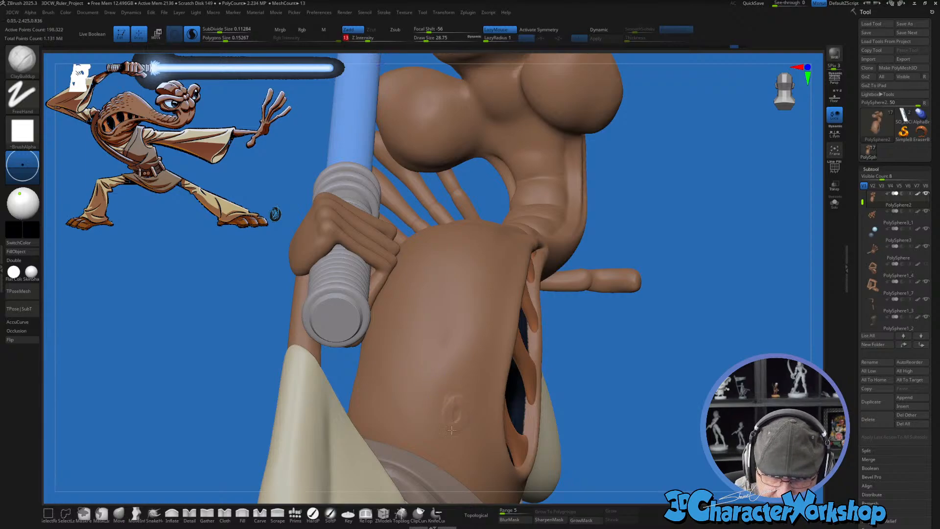
drag(453, 432, 457, 427)
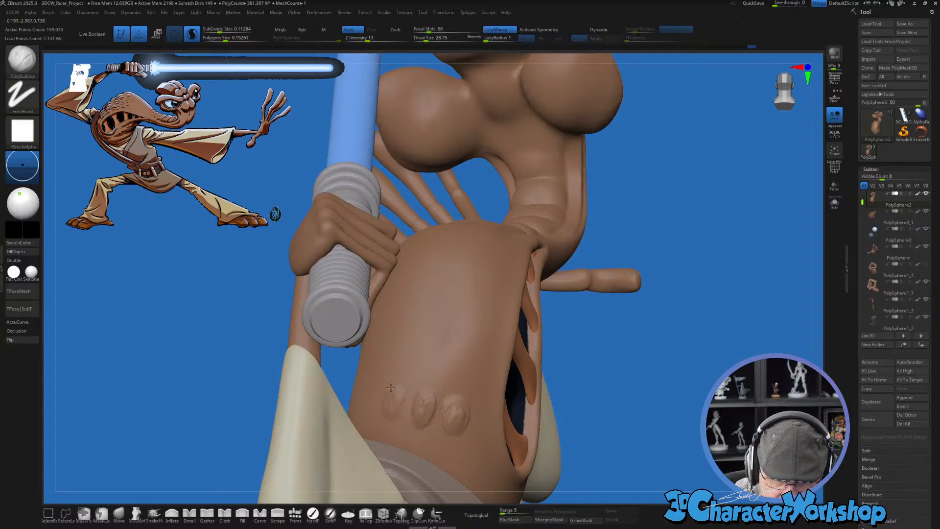
key(shift)
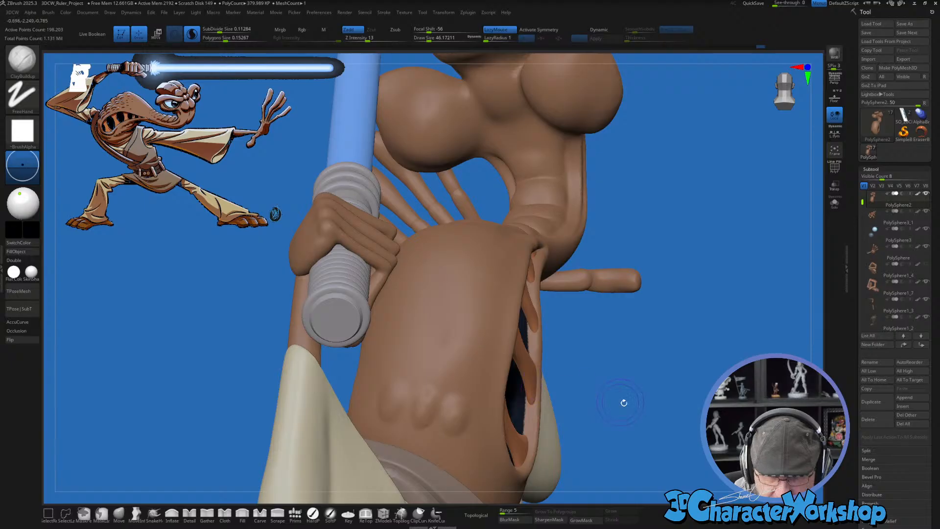
Step: Build up the three neck bumps further and smooth them into rounded knobs, using a draw size of about 31
mouse_move(621, 401)
mouse_down()
mouse_move(655, 397)
mouse_move(461, 396)
mouse_up()
key(shift)
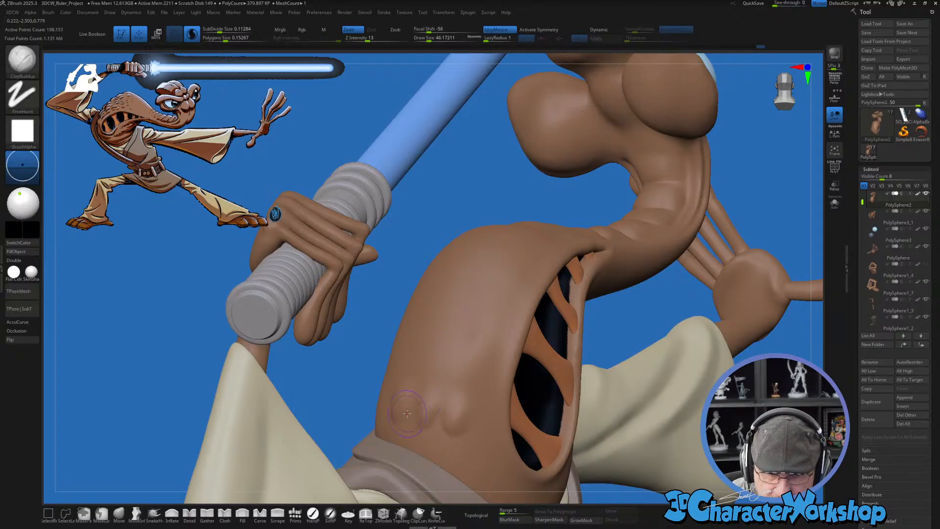
key([)
drag(431, 414, 407, 409)
drag(350, 408, 431, 408)
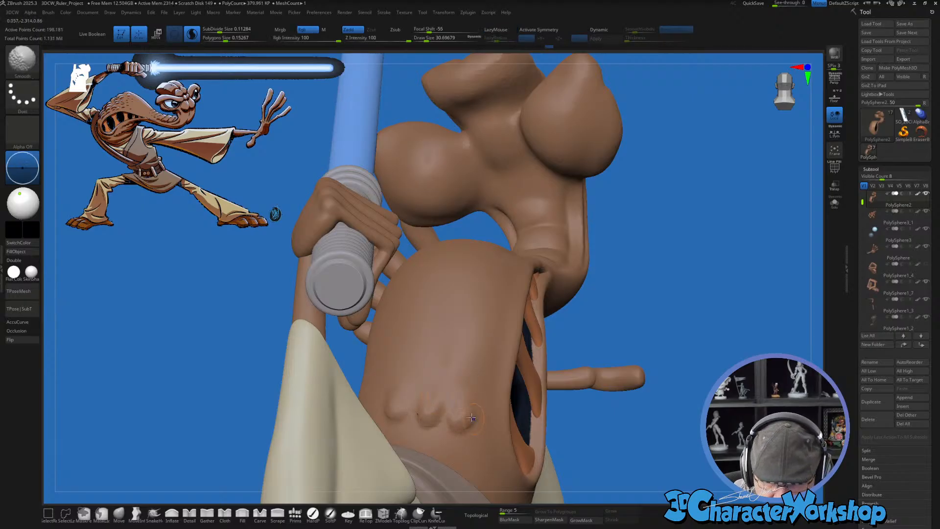
mouse_move(487, 383)
right_down()
mouse_move(431, 399)
mouse_move(451, 407)
mouse_move(457, 396)
right_up()
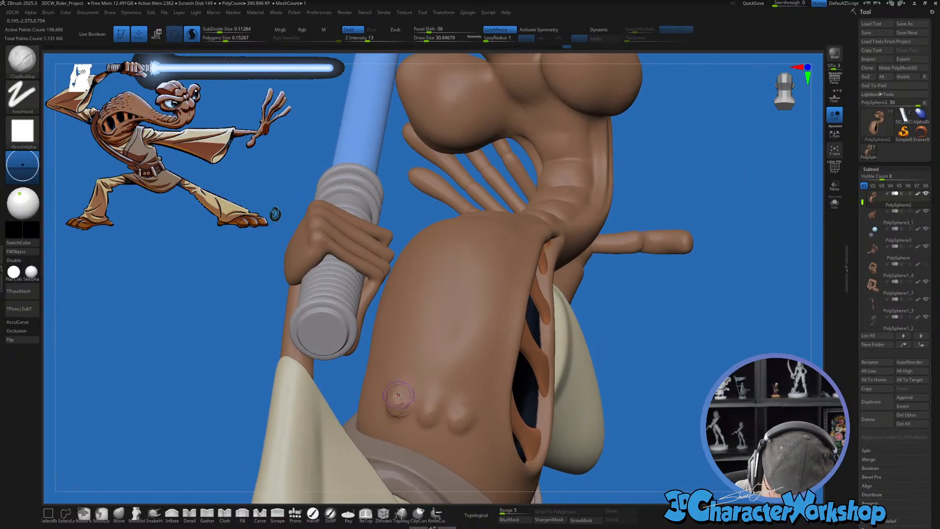
key(shift)
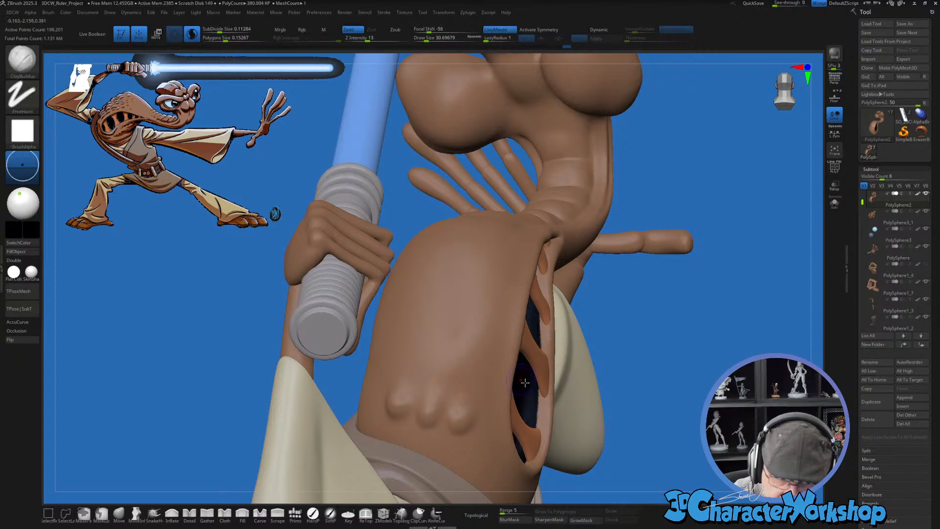
mouse_move(511, 409)
right_down()
mouse_move(539, 397)
mouse_move(461, 431)
right_up()
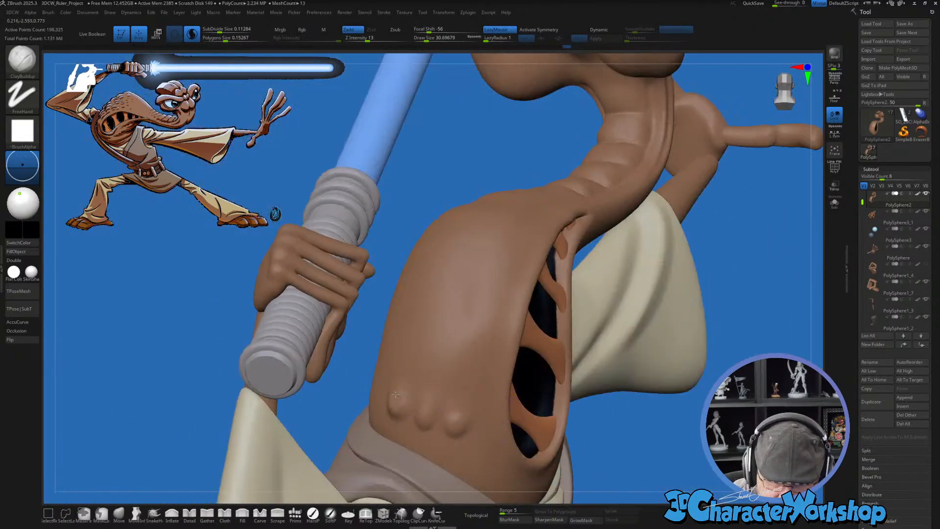
Step: Smooth the neck bumps above the collar and build up another bump at the row's end on the neck's far side
key(shift)
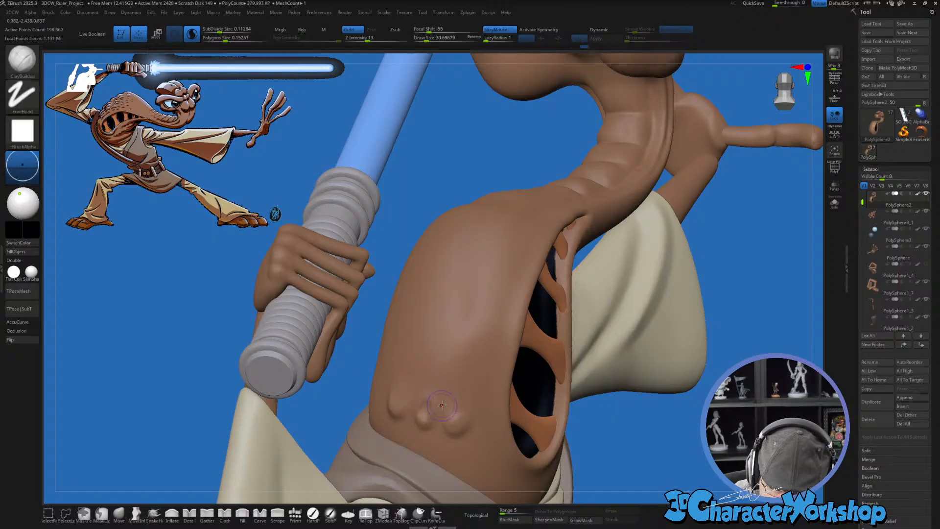
mouse_move(442, 405)
shift+mouse_down()
mouse_move(445, 380)
mouse_move(430, 385)
mouse_move(463, 397)
mouse_move(460, 418)
shift+mouse_up()
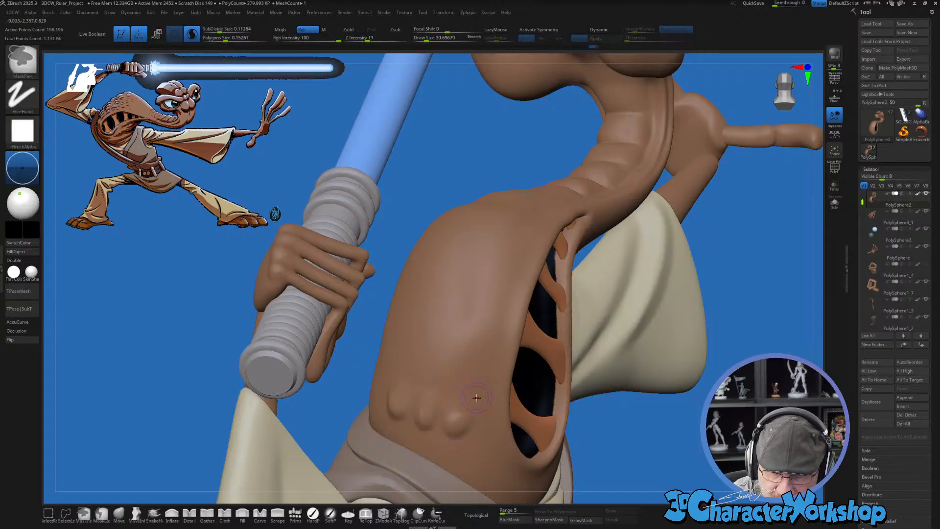
mouse_move(479, 396)
right_down()
mouse_move(486, 416)
mouse_move(458, 416)
right_up()
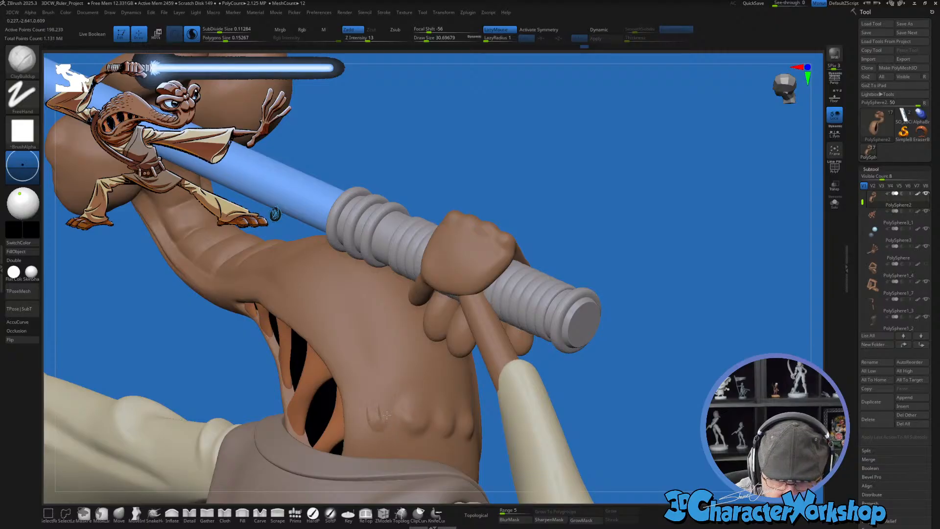
drag(384, 421, 373, 405)
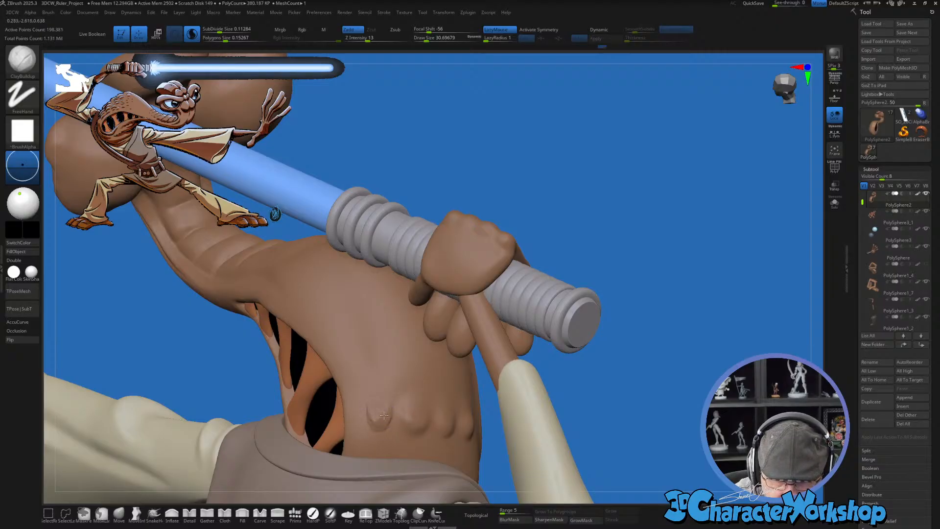
key(shift)
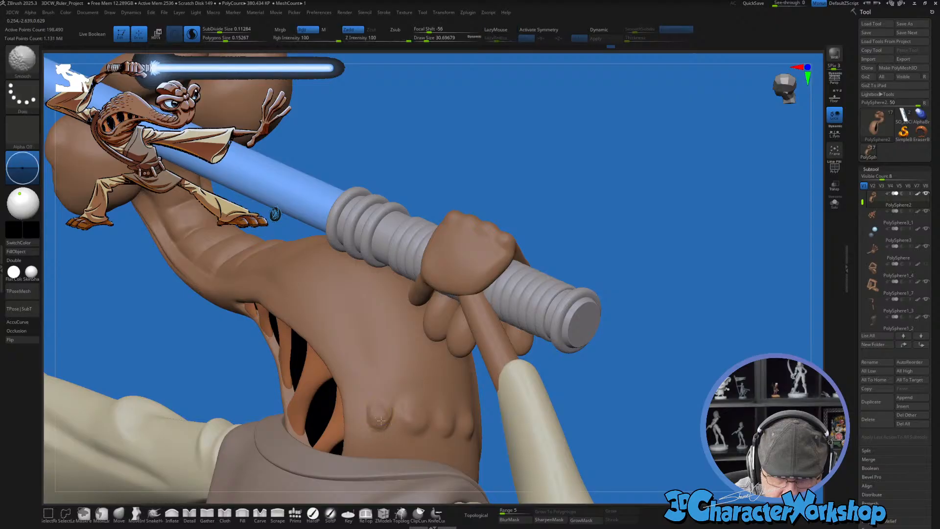
mouse_move(606, 418)
right_down()
mouse_move(594, 424)
mouse_move(441, 339)
mouse_move(449, 360)
right_up()
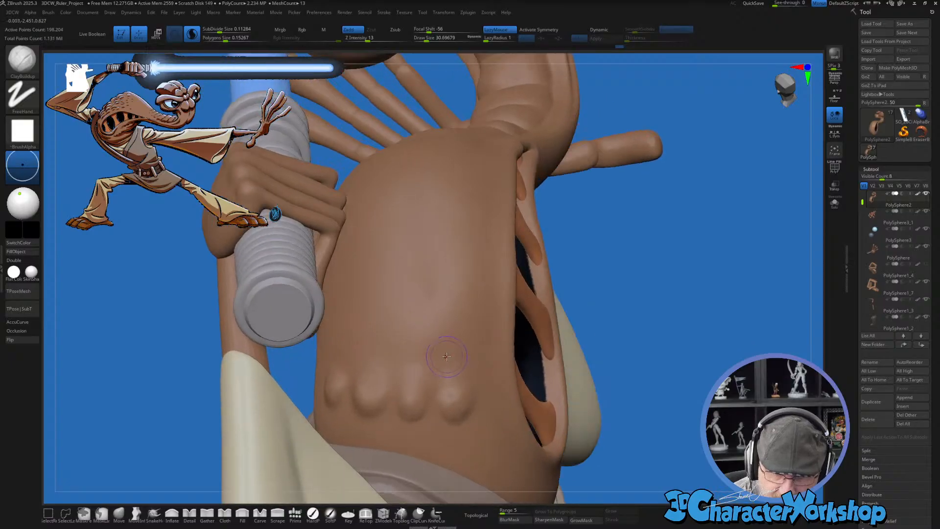
Step: Try raising an oval bump above the row by masking an oval, inverting the mask and pulling the area outward
mouse_move(439, 342)
ctrl+mouse_down()
mouse_move(435, 374)
mouse_move(441, 340)
ctrl+mouse_up()
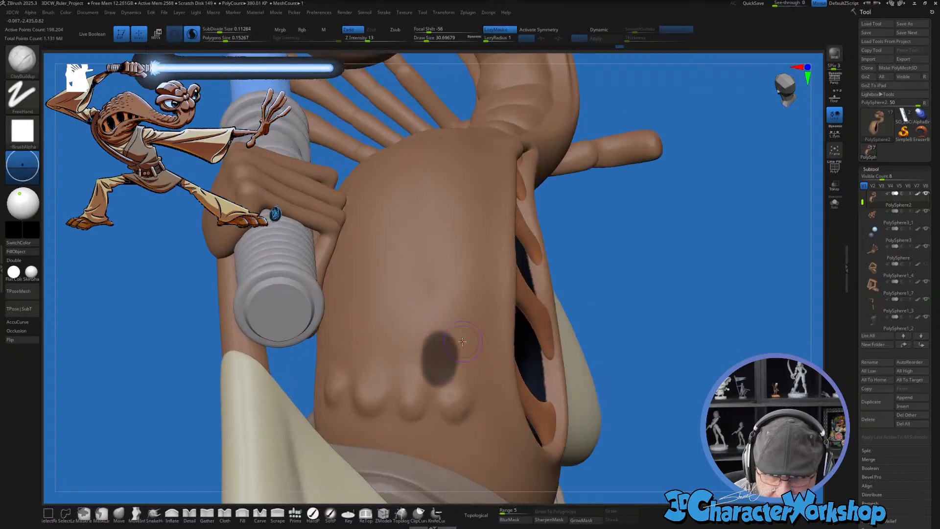
ctrl+click(646, 367)
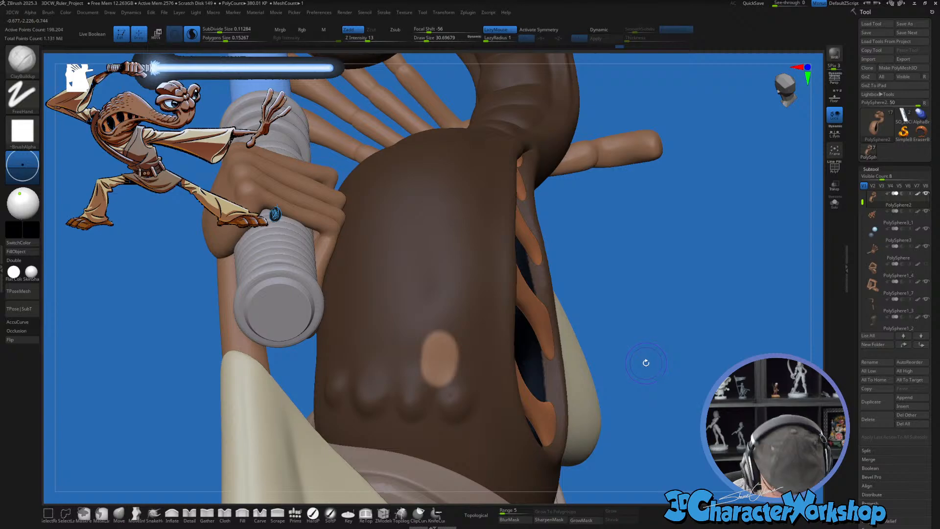
key(w)
alt+click(440, 337)
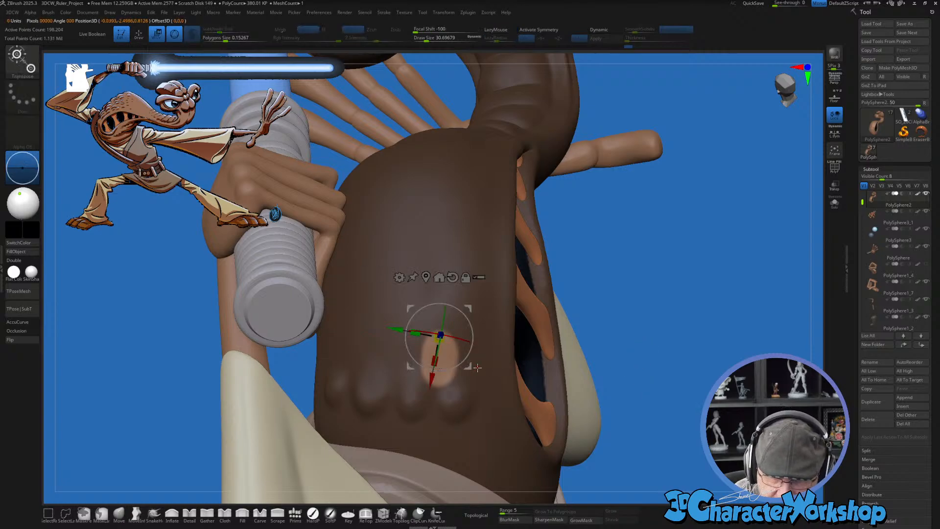
drag(478, 367, 421, 343)
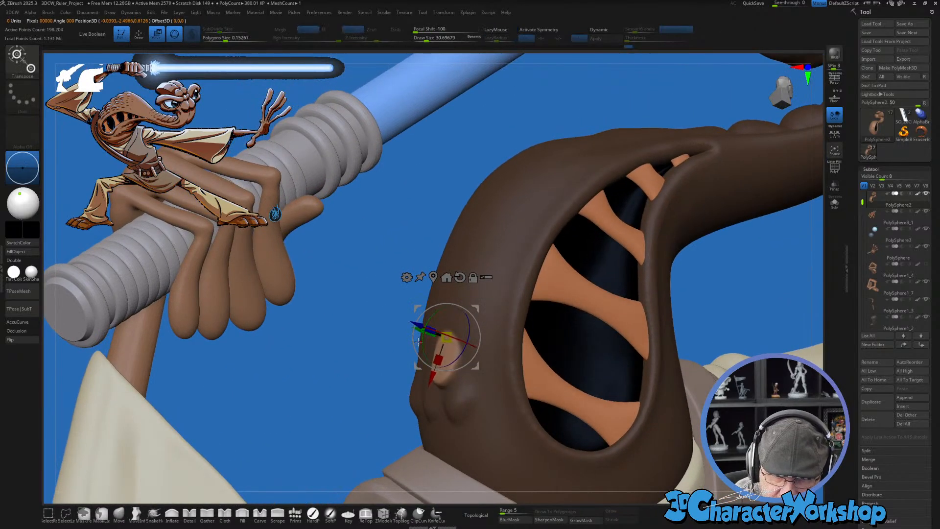
mouse_move(490, 407)
mouse_down()
mouse_move(485, 392)
mouse_move(504, 417)
mouse_move(494, 436)
mouse_up()
key(q)
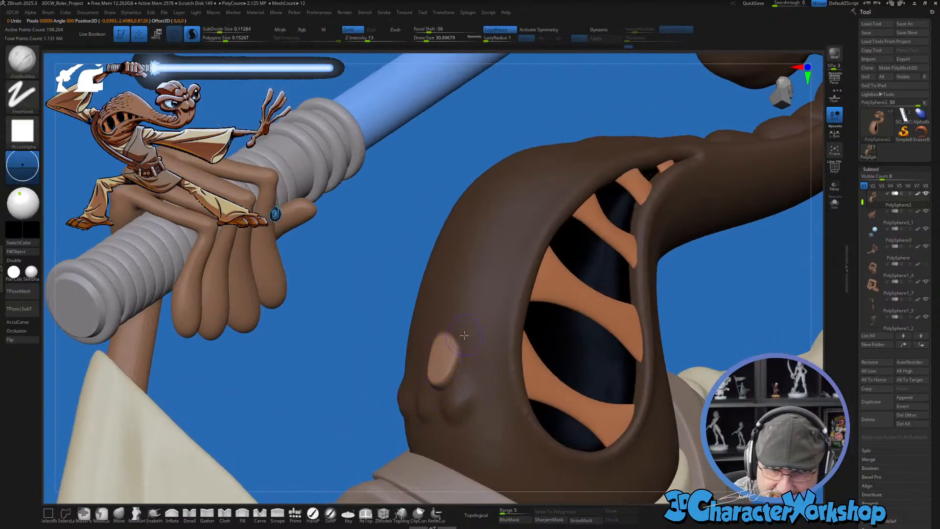
Step: Smooth the raised oval's edges with a draw size of about 44, clear the mask and check the bump's profile
right_drag(464, 335, 490, 337)
key(s)
drag(463, 338, 467, 338)
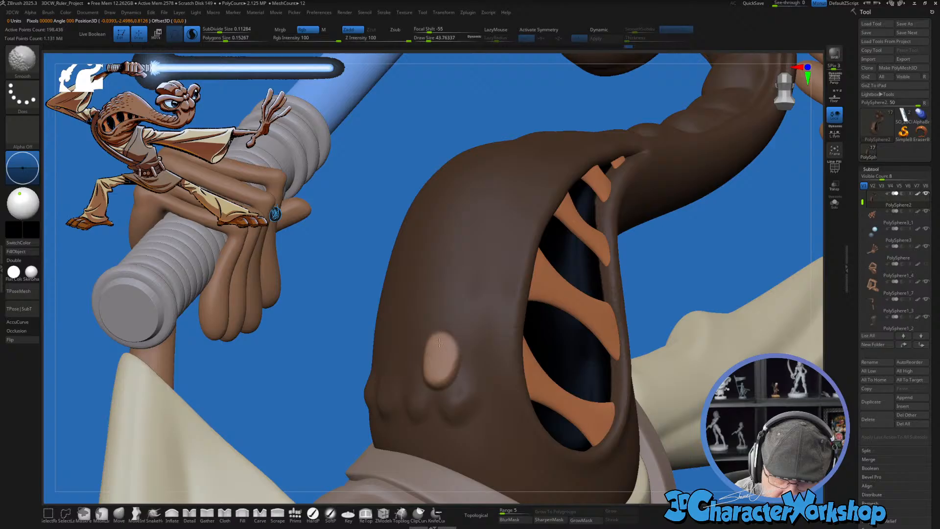
ctrl+click(666, 220)
mouse_move(666, 220)
mouse_down()
mouse_move(633, 309)
mouse_move(564, 417)
mouse_up()
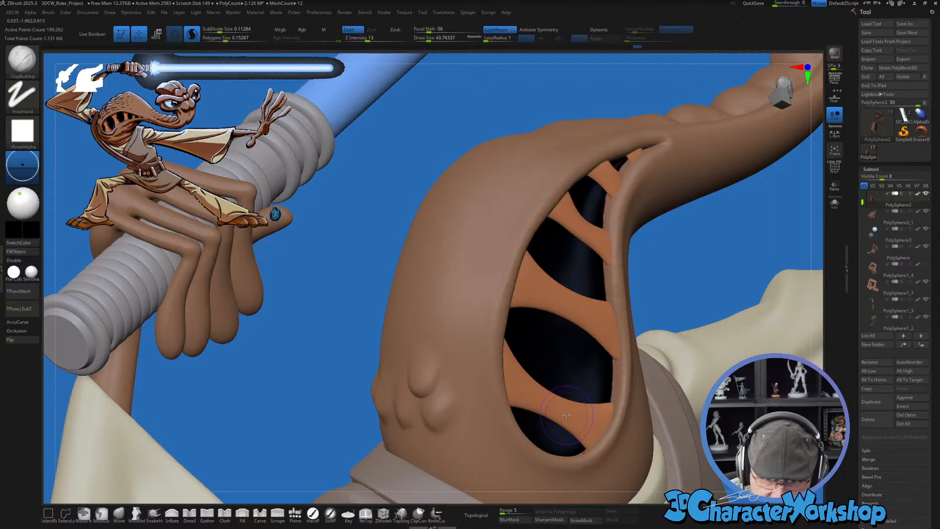
Step: Undo the raised oval and all the neck bumps, stepping back through the history to the plain neck surface
drag(566, 415, 519, 362)
ctrl+click(734, 245)
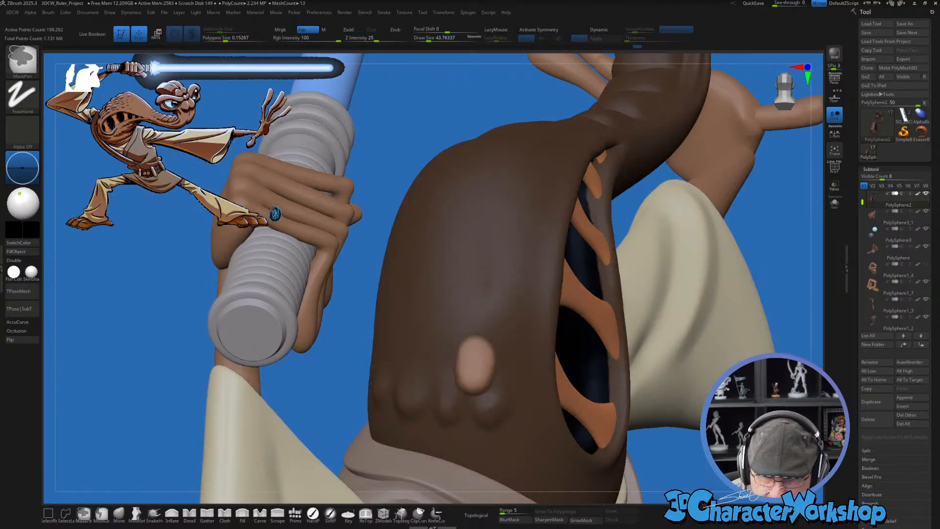
key(ctrl+z)
key(ctrl+z)
key(ctrl+z)
key(ctrl+z)
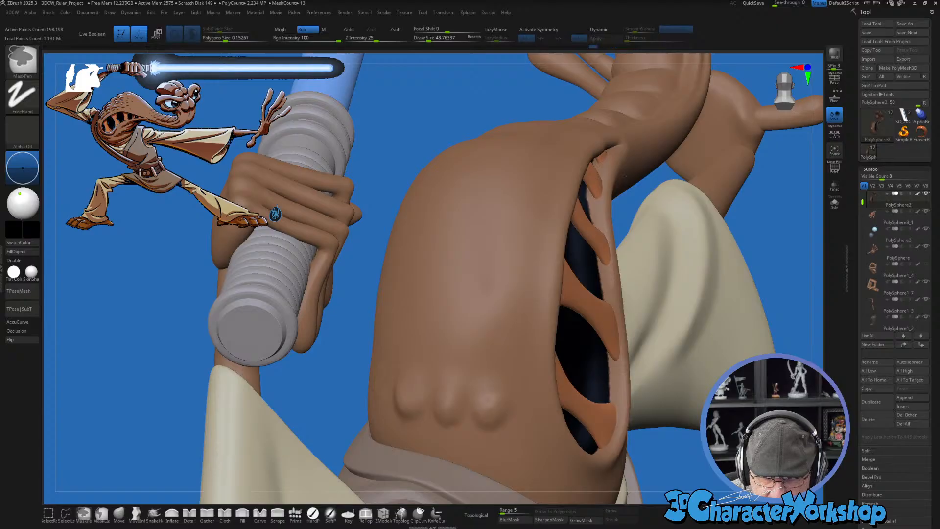
key(ctrl+z)
key(ctrl+z)
key(ctrl+z)
key(ctrl+z)
key(ctrl+z)
key(ctrl+z)
key(ctrl+z)
key(ctrl+z)
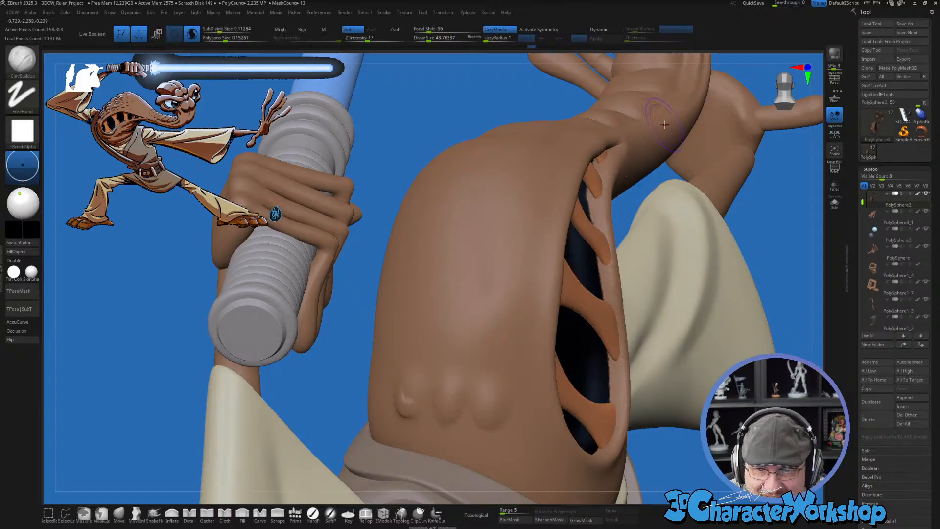
drag(532, 46, 504, 50)
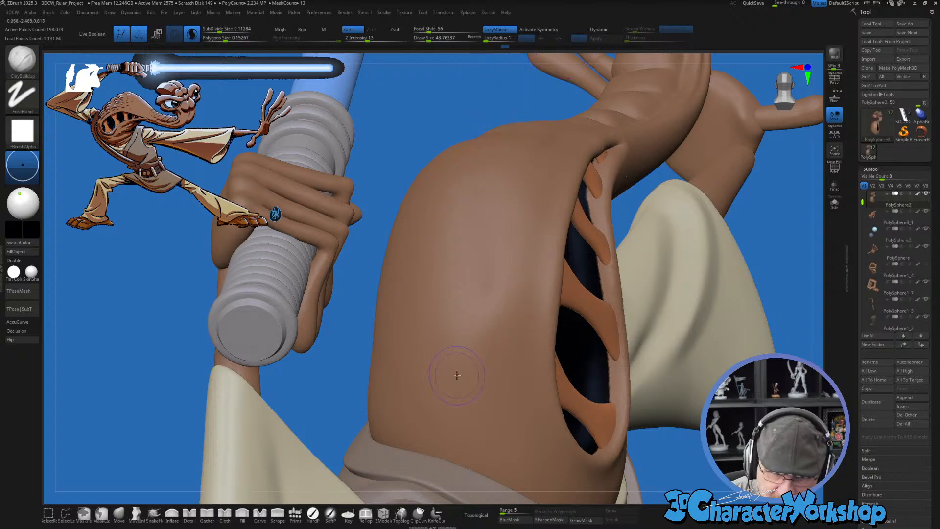
Step: Mask a row of four upright ovals around the neck above the collar, using a draw size of about 22
key(s)
mouse_move(510, 398)
mouse_down()
mouse_move(490, 397)
mouse_move(496, 414)
mouse_move(493, 404)
mouse_up()
click(499, 438)
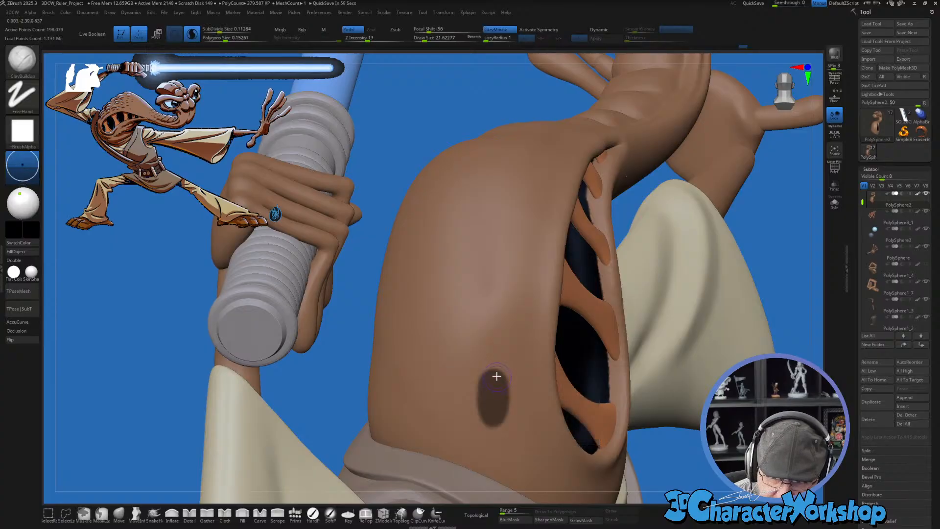
right_drag(496, 376, 456, 388)
mouse_move(448, 371)
ctrl+mouse_down()
mouse_move(444, 417)
mouse_move(443, 406)
ctrl+mouse_up()
right_drag(443, 406, 458, 369)
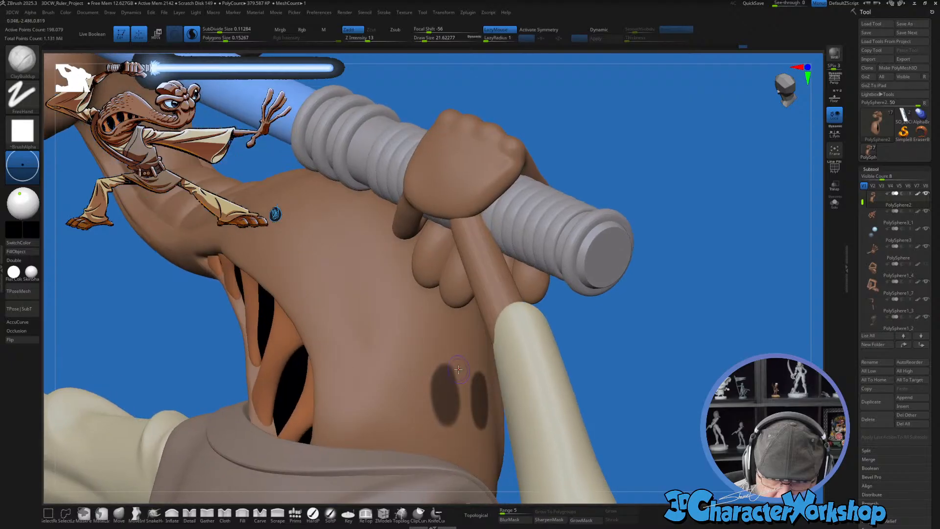
ctrl+drag(399, 378, 404, 411)
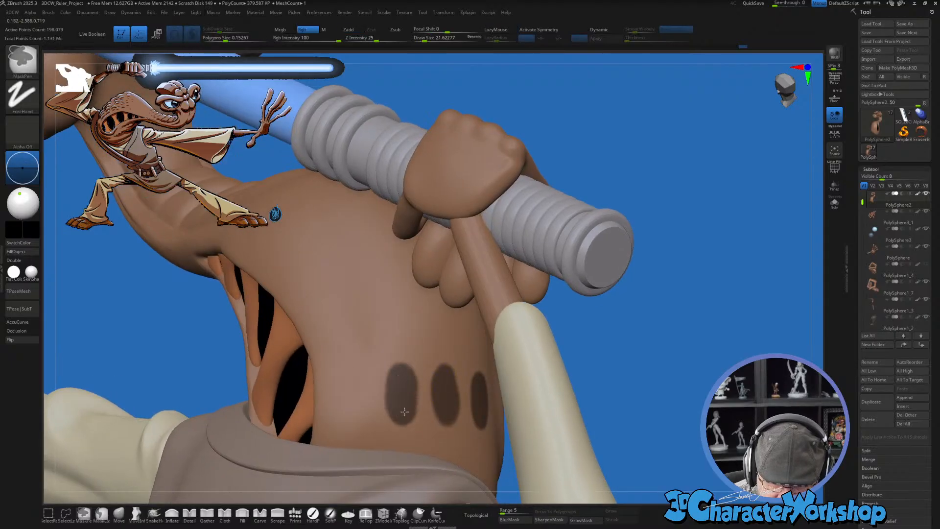
mouse_move(351, 380)
ctrl+mouse_down()
mouse_move(354, 421)
mouse_move(351, 391)
mouse_move(361, 421)
mouse_move(360, 386)
ctrl+mouse_up()
mouse_move(666, 404)
right_down()
mouse_move(640, 402)
mouse_move(656, 392)
mouse_move(636, 387)
mouse_move(644, 406)
right_up()
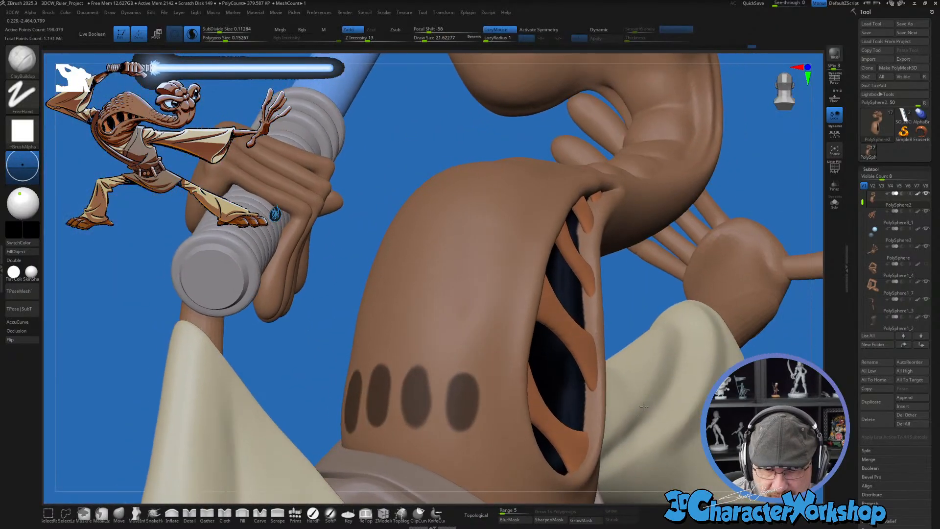
right_drag(478, 386, 471, 362)
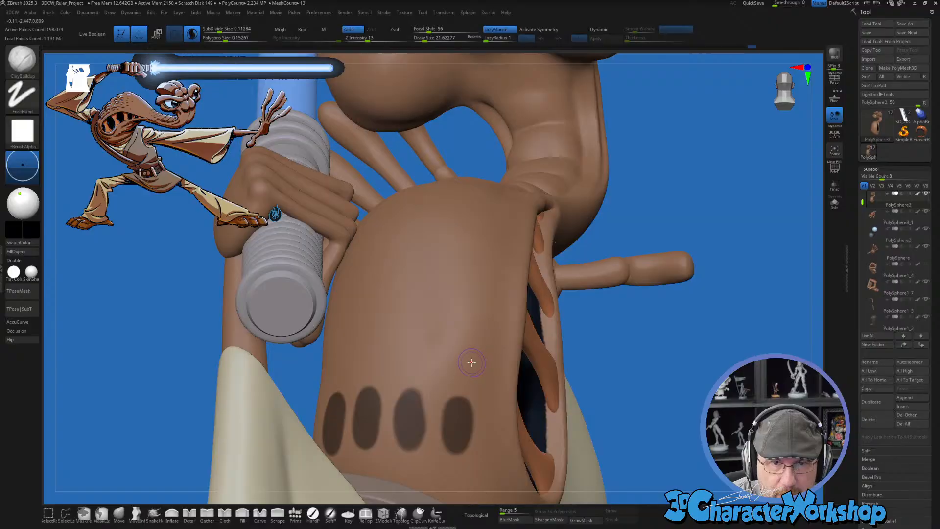
Step: Invert the mask, move and tilt the four ovals outward from the neck surface, and clear the mask
ctrl+click(645, 357)
key(w)
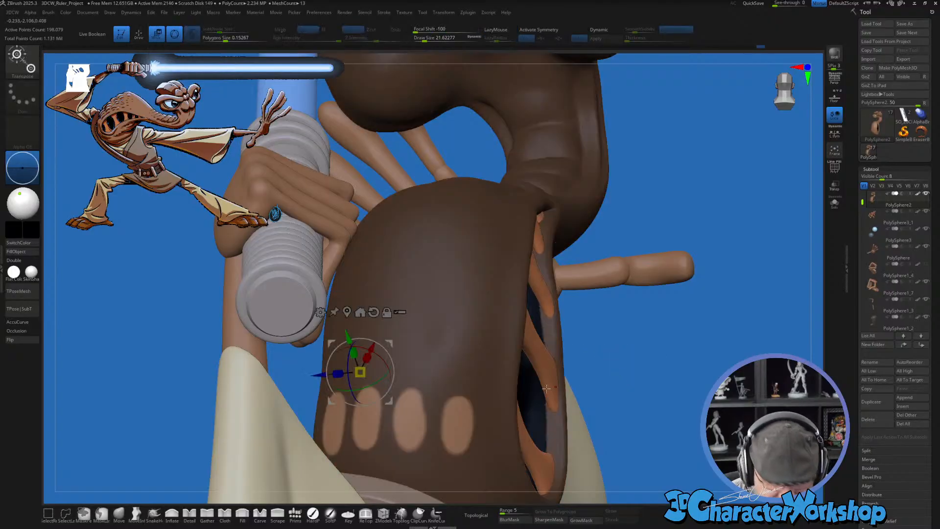
drag(403, 349, 415, 367)
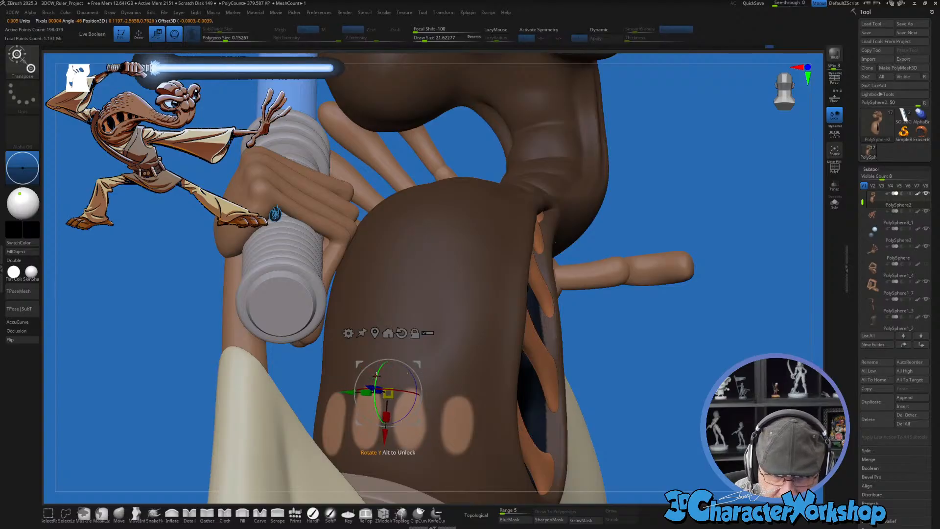
drag(378, 376, 382, 365)
mouse_move(485, 394)
right_down()
mouse_move(461, 402)
mouse_move(479, 406)
right_up()
key(q)
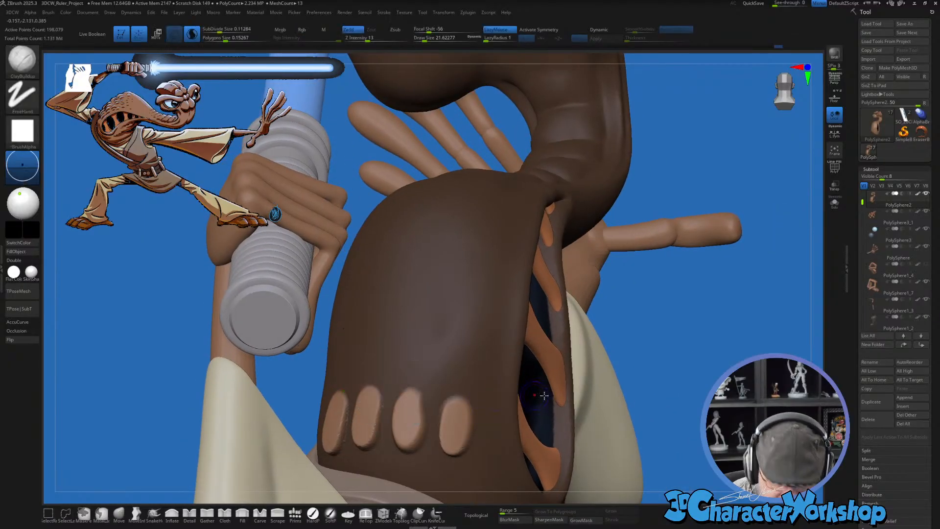
ctrl+click(666, 373)
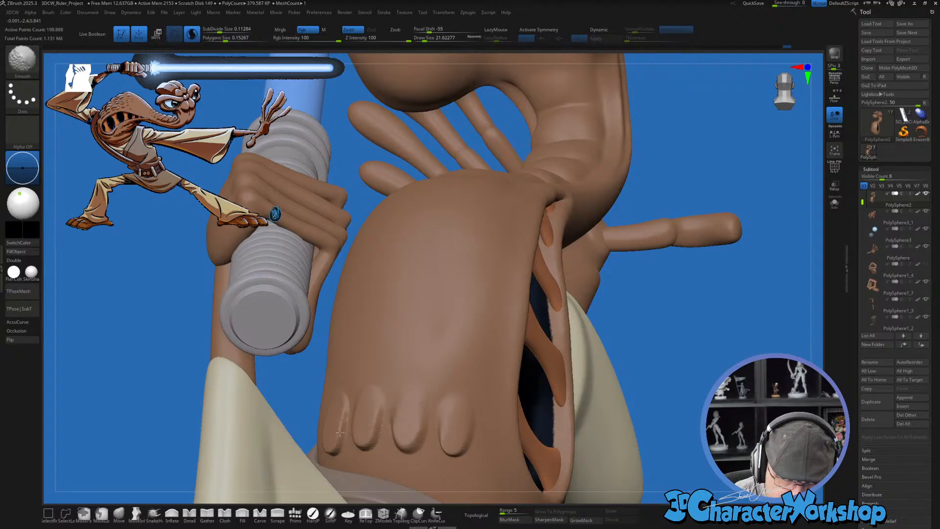
Step: Smooth the upper ends of the four raised ovals into the neck, isolating the neck subtool to reach all of them
right_drag(333, 419, 424, 430)
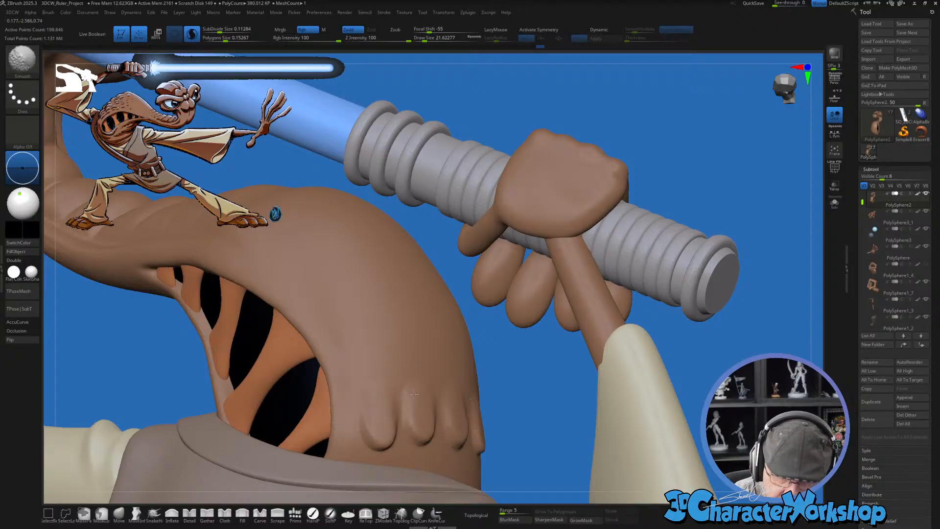
right_drag(490, 375, 360, 360)
click(835, 204)
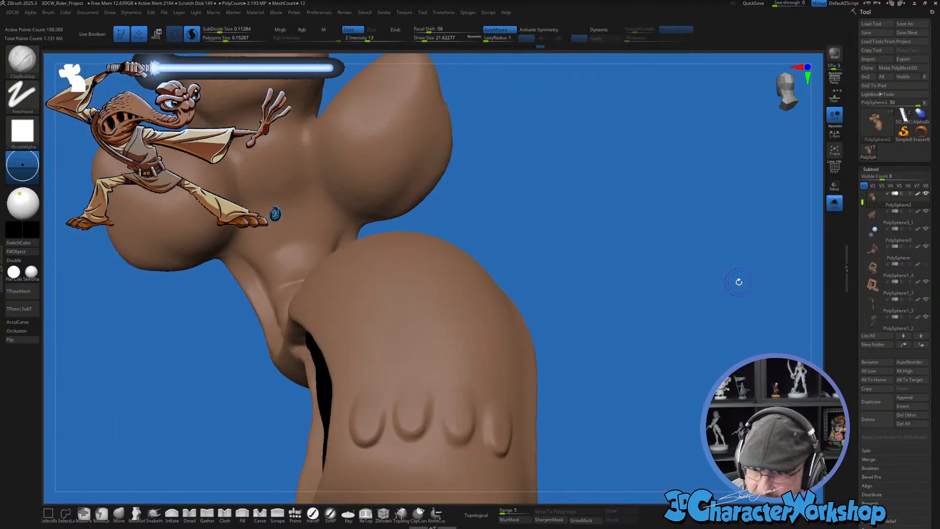
right_drag(739, 281, 642, 357)
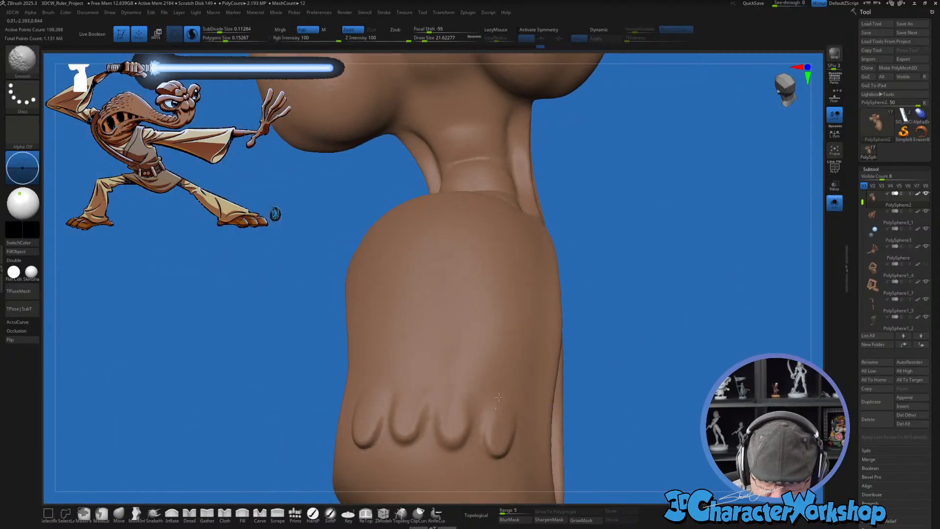
shift+drag(480, 406, 482, 404)
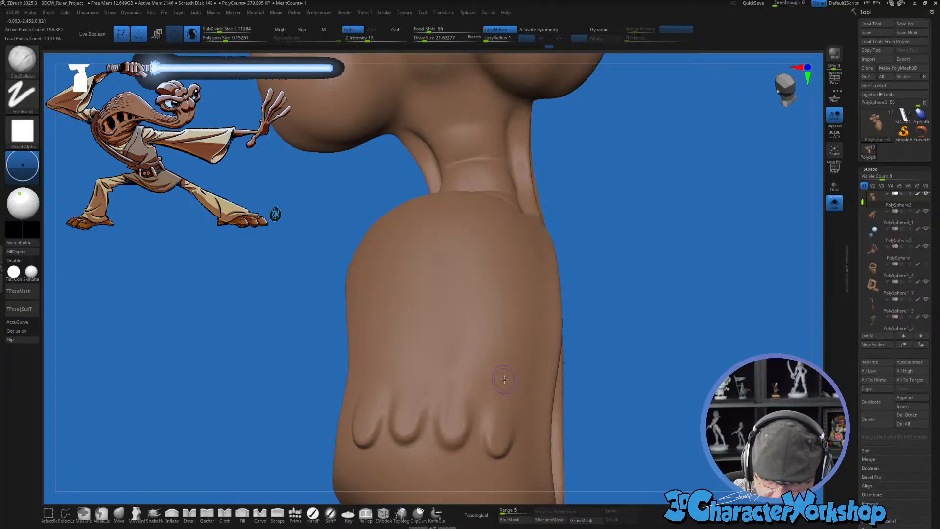
mouse_move(721, 331)
right_down()
mouse_move(676, 372)
mouse_move(655, 357)
mouse_move(648, 363)
mouse_move(653, 349)
right_up()
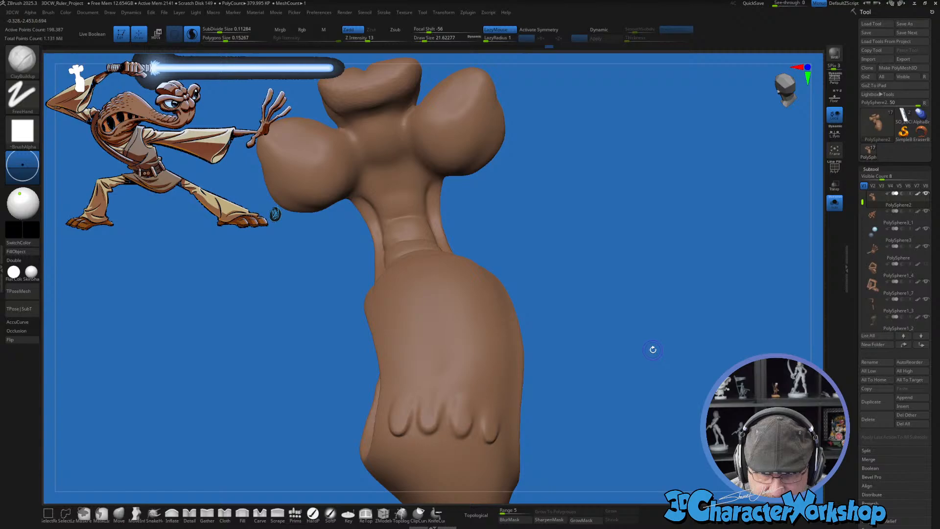
Step: Load the Smooth Stronger brush from the Lightbox library as the smoothing brush
key(comma)
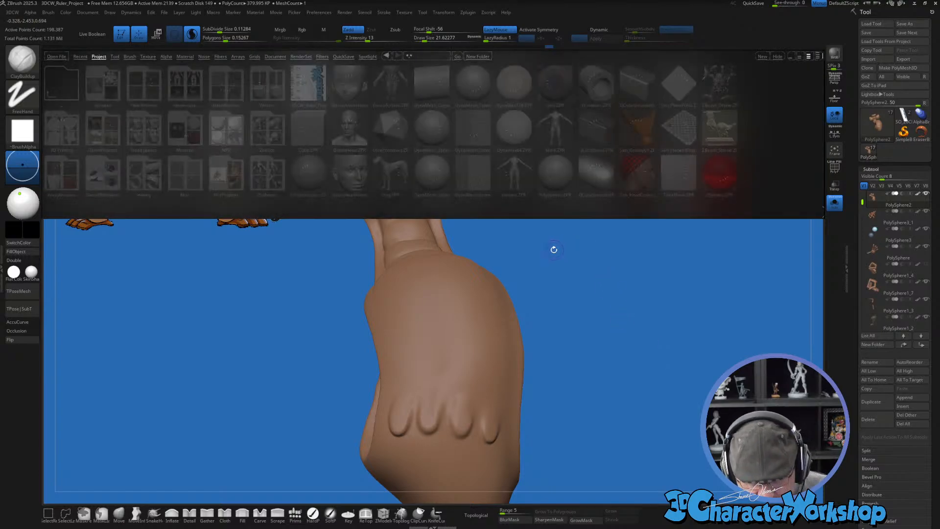
click(131, 56)
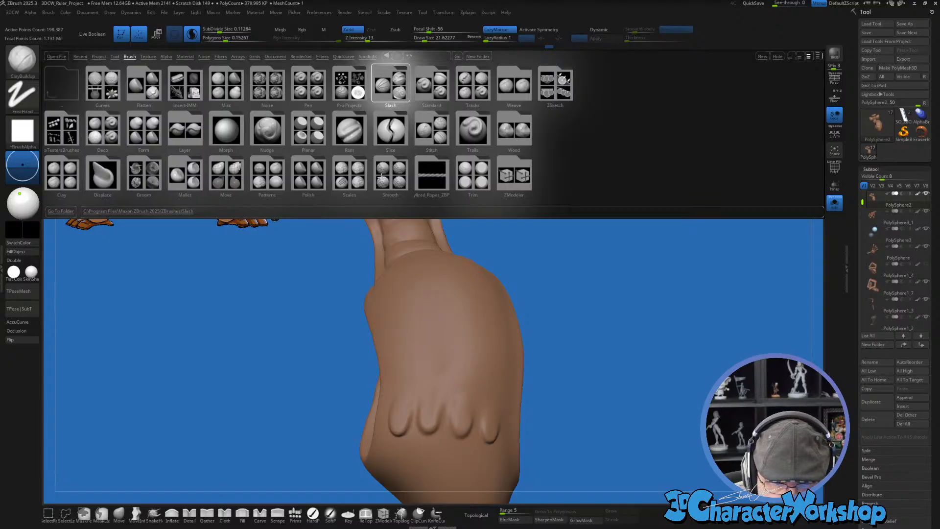
click(390, 179)
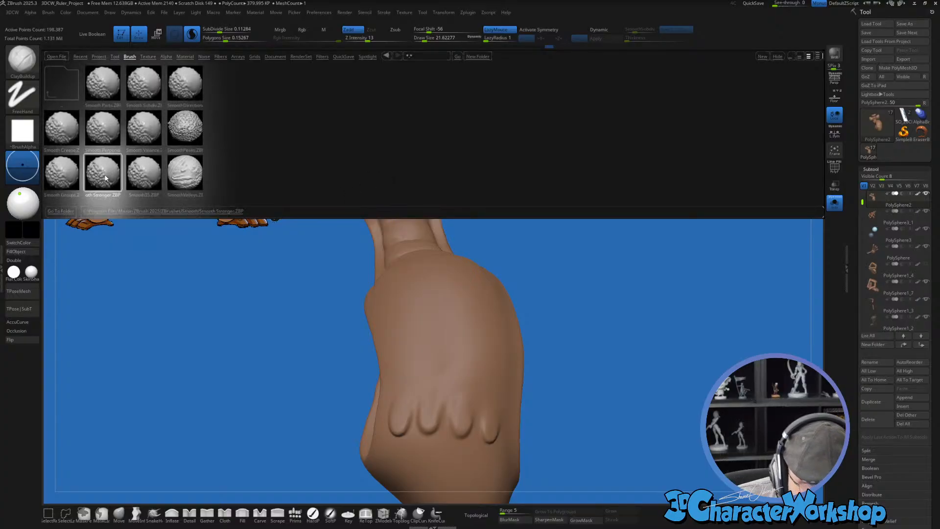
double_click(106, 177)
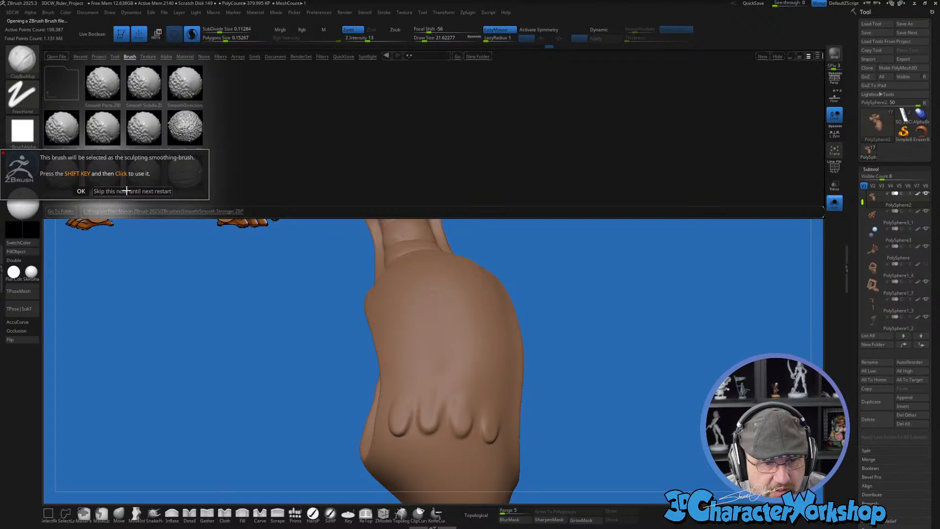
Step: Accept the smoothing-brush notice, set the draw size to about 74, and try smoothing across the row of neck bumps
click(106, 192)
key(s)
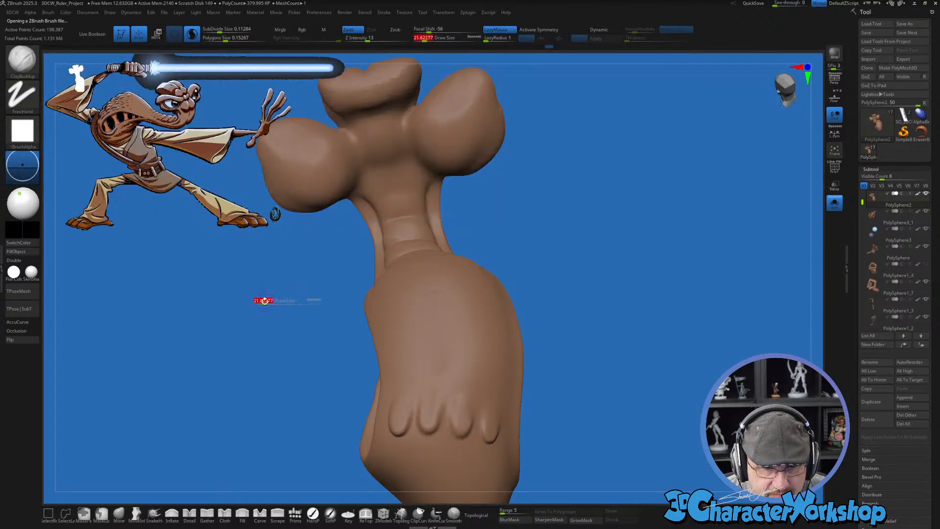
drag(263, 301, 273, 304)
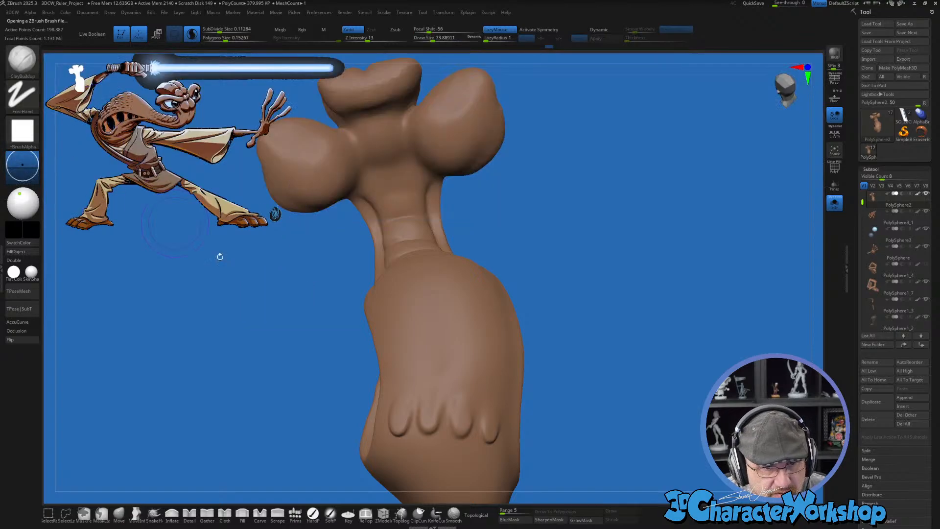
key(shift)
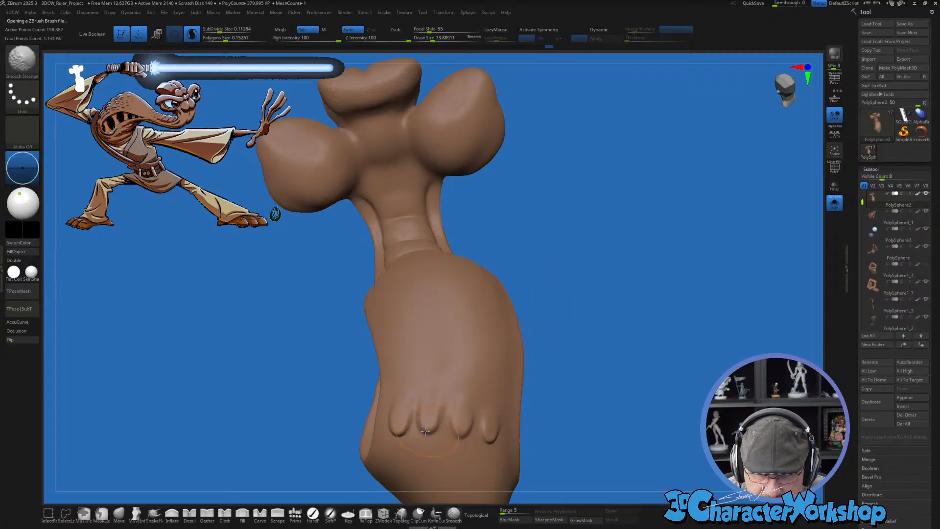
key(shift)
shift+drag(473, 429, 385, 429)
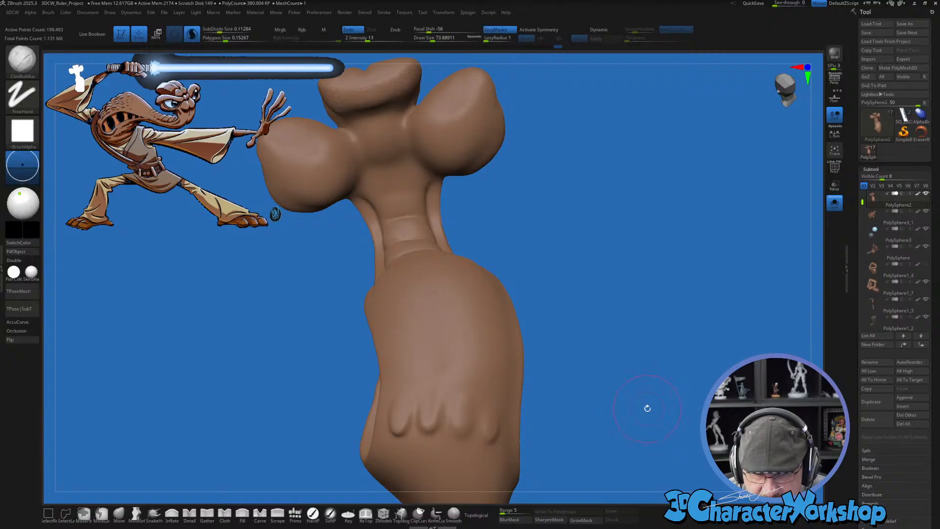
key(shift)
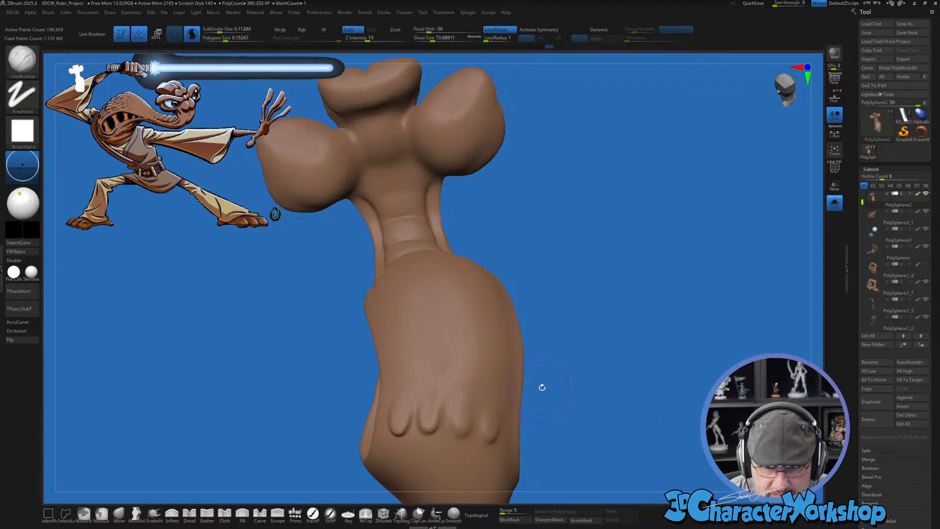
shift+drag(542, 387, 548, 361)
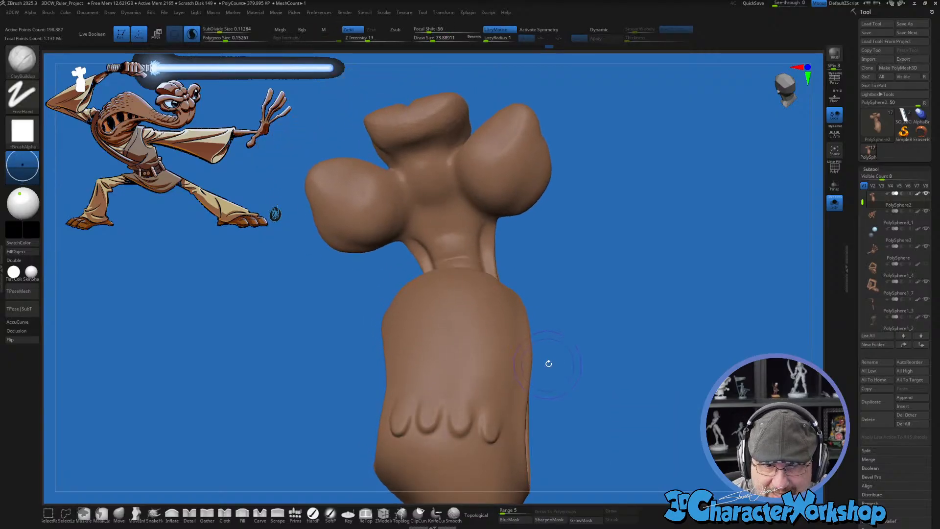
key(shift)
Step: Set the Smooth Stronger brush's Z Intensity to 22 and lightly smooth the row of bumps
click(385, 40)
text(40)
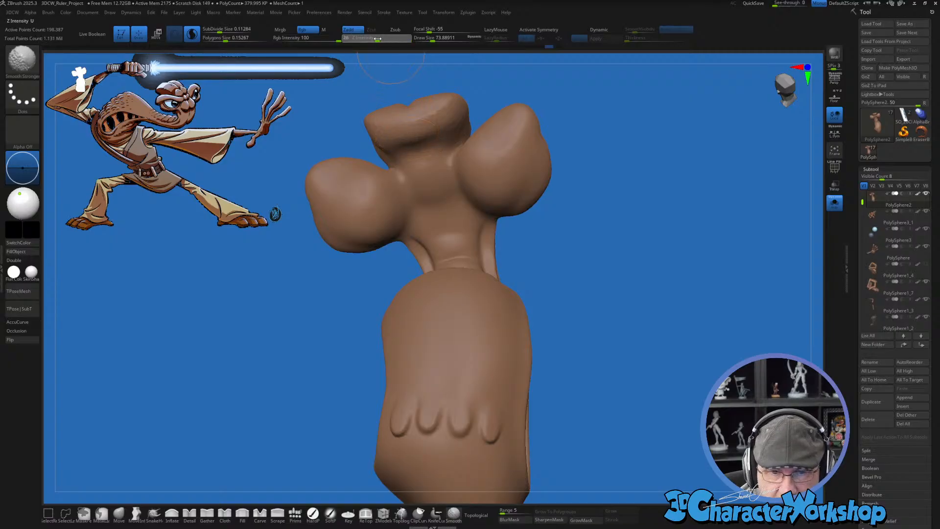
drag(377, 38, 374, 38)
shift+drag(406, 427, 413, 426)
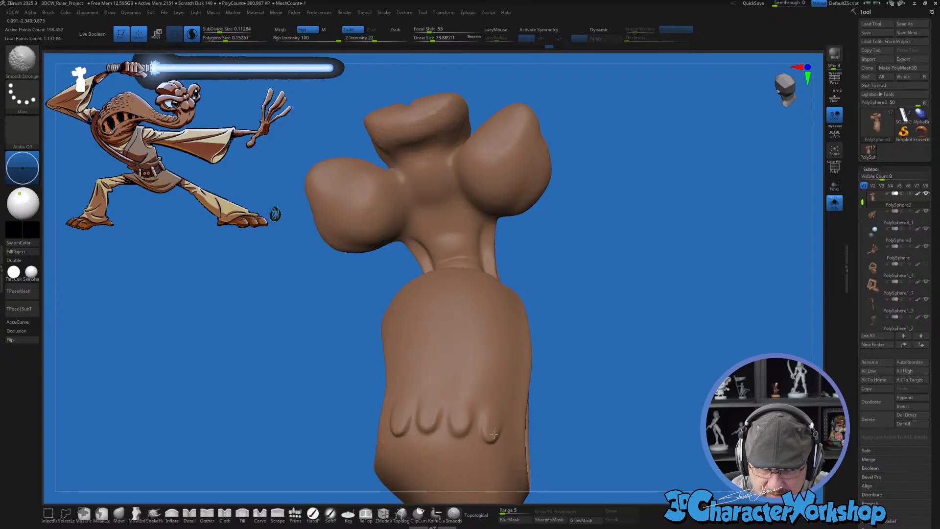
mouse_move(602, 388)
mouse_down()
mouse_move(544, 389)
mouse_move(596, 388)
mouse_move(582, 411)
mouse_move(621, 393)
mouse_move(630, 397)
mouse_move(607, 390)
mouse_up()
Step: Mask a second row of five upright ovals above the first row of bumps, using a draw size of about 22
key(s)
ctrl+drag(502, 356, 490, 376)
right_drag(504, 361, 500, 365)
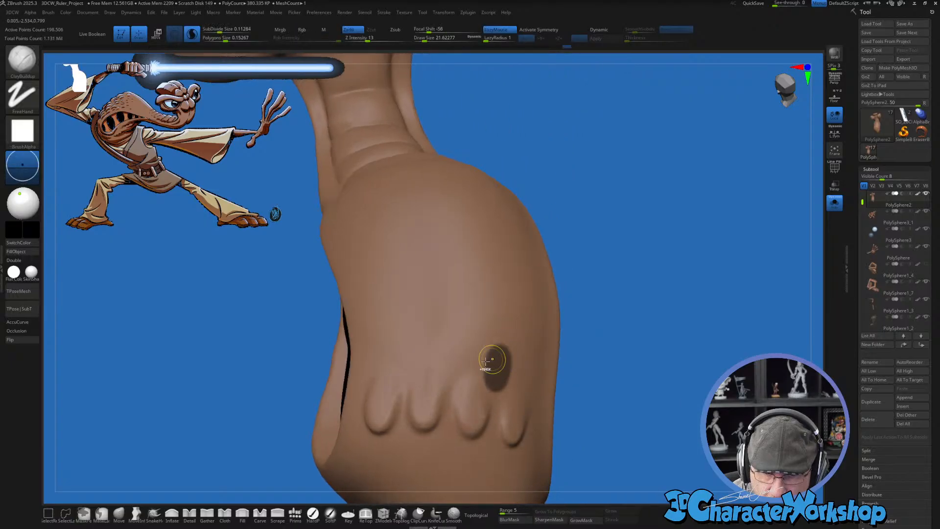
mouse_move(460, 365)
ctrl+mouse_down()
mouse_move(455, 345)
mouse_move(455, 365)
ctrl+mouse_up()
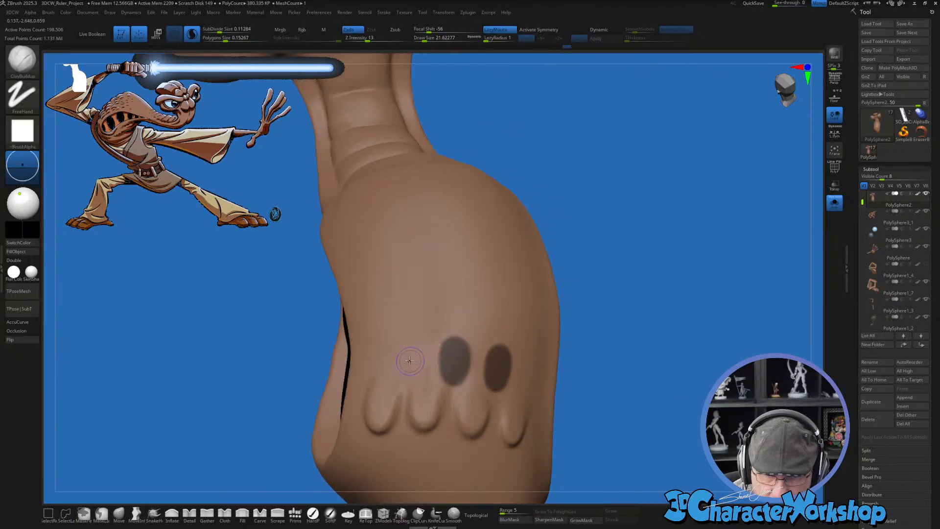
mouse_move(406, 343)
ctrl+mouse_down()
mouse_move(407, 378)
mouse_move(399, 357)
mouse_move(409, 378)
ctrl+mouse_up()
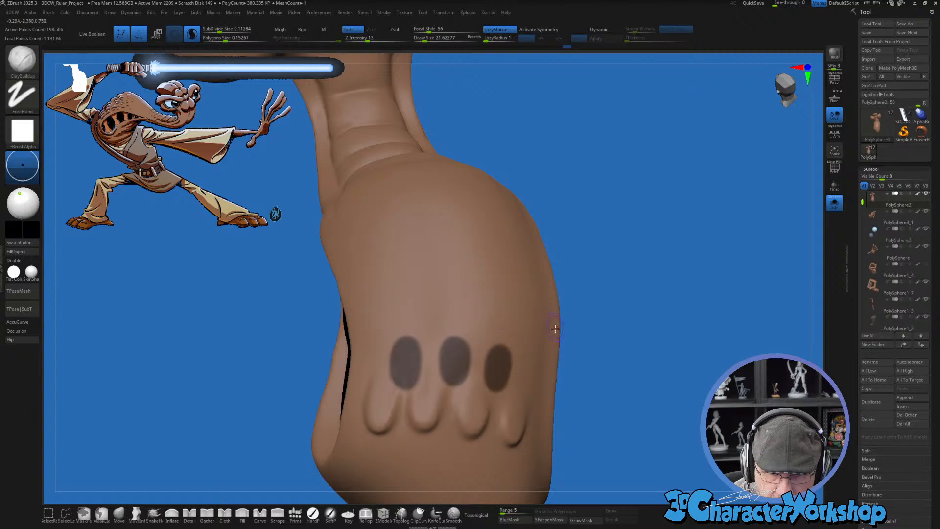
right_drag(555, 329, 531, 331)
ctrl+click(512, 389)
mouse_move(511, 389)
ctrl+mouse_down()
mouse_move(520, 357)
mouse_move(512, 368)
ctrl+mouse_up()
key(ctrl+z)
right_drag(512, 368, 384, 361)
ctrl+drag(352, 360, 351, 351)
mouse_move(560, 309)
right_down()
mouse_move(575, 330)
mouse_move(554, 325)
right_up()
drag(563, 318, 615, 337)
Step: Invert the mask, move and tilt the five second-row ovals outward from the neck, and clear the mask
ctrl+click(618, 338)
key(w)
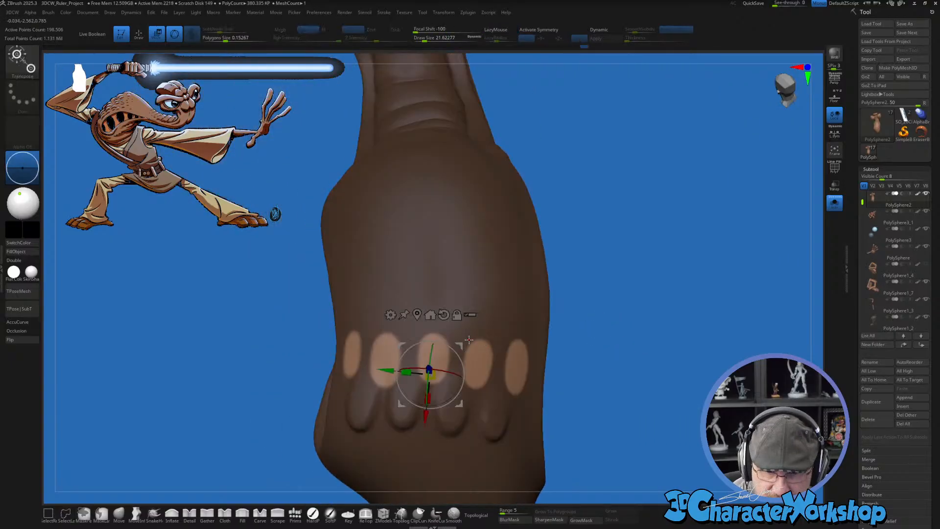
drag(583, 327, 554, 327)
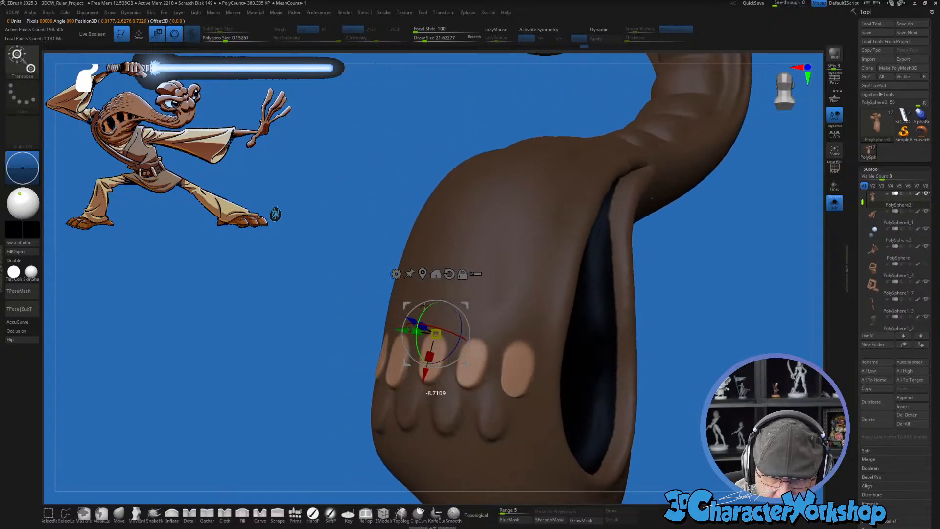
drag(414, 319, 411, 316)
drag(637, 323, 663, 336)
drag(463, 336, 464, 334)
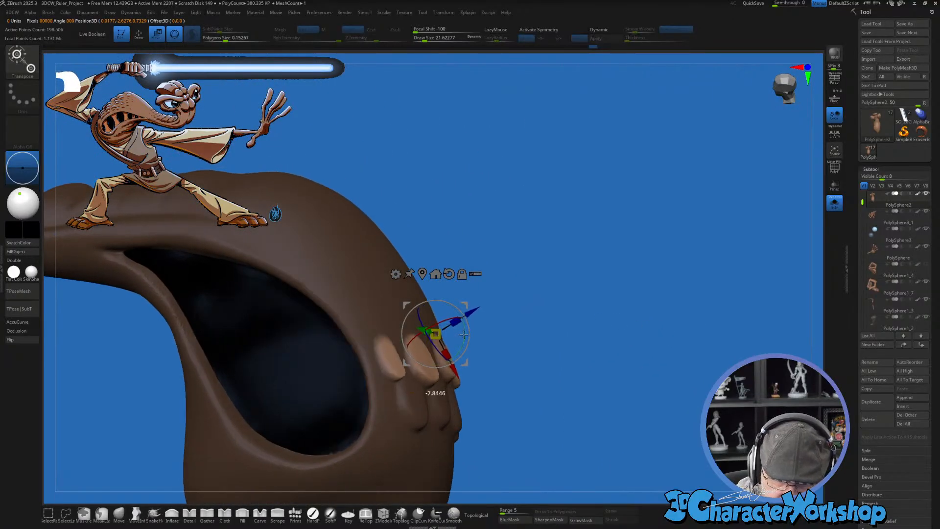
mouse_move(571, 356)
mouse_down()
mouse_move(572, 380)
mouse_move(583, 375)
mouse_up()
key(q)
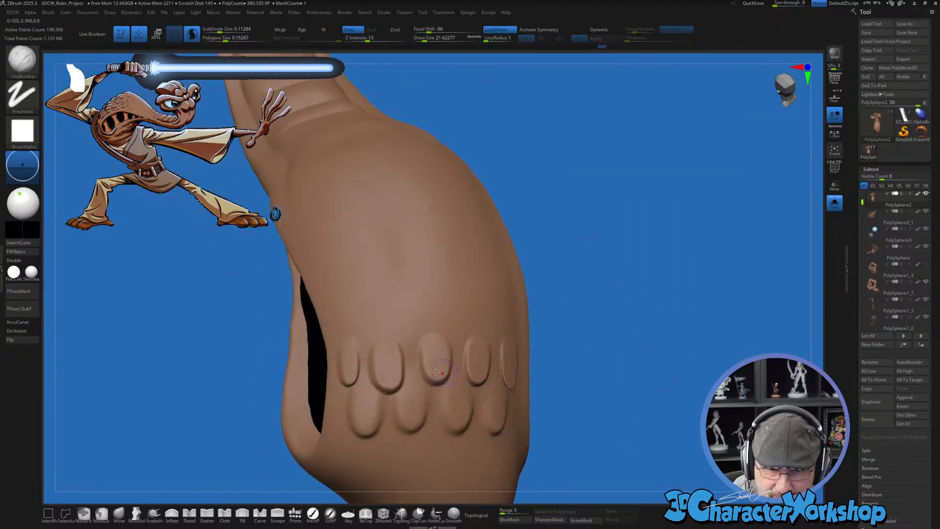
Step: Smooth the upper ends of the second-row bumps into the neck at a draw size of about 39
key(s)
drag(373, 352, 375, 352)
key(shift)
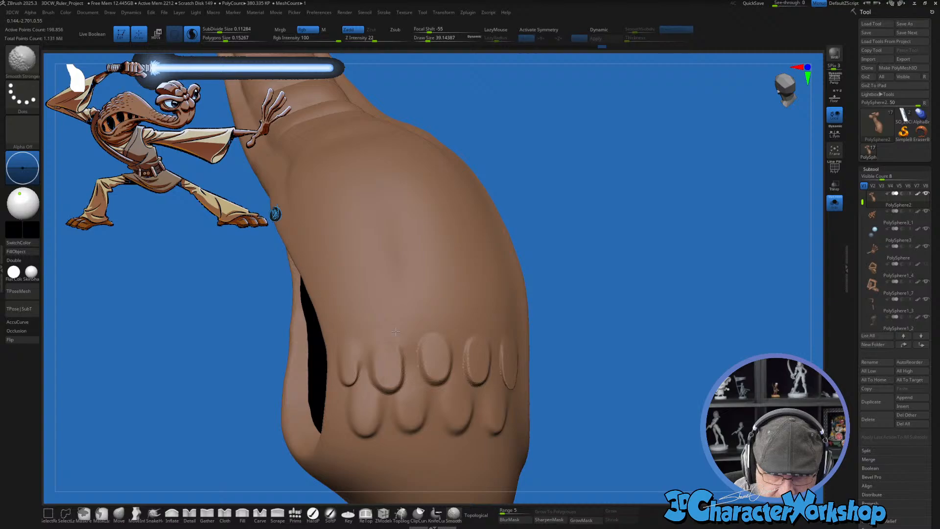
right_drag(450, 329, 479, 335)
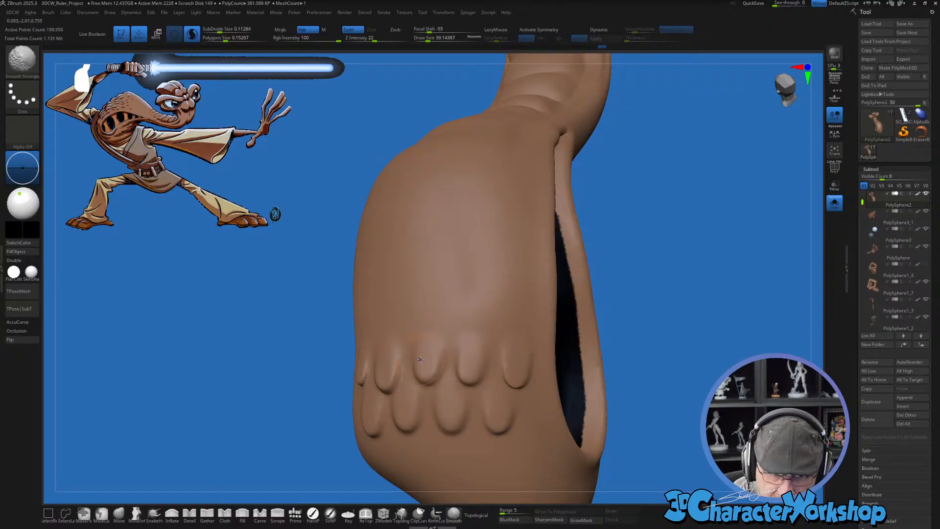
right_drag(421, 360, 508, 376)
key(shift)
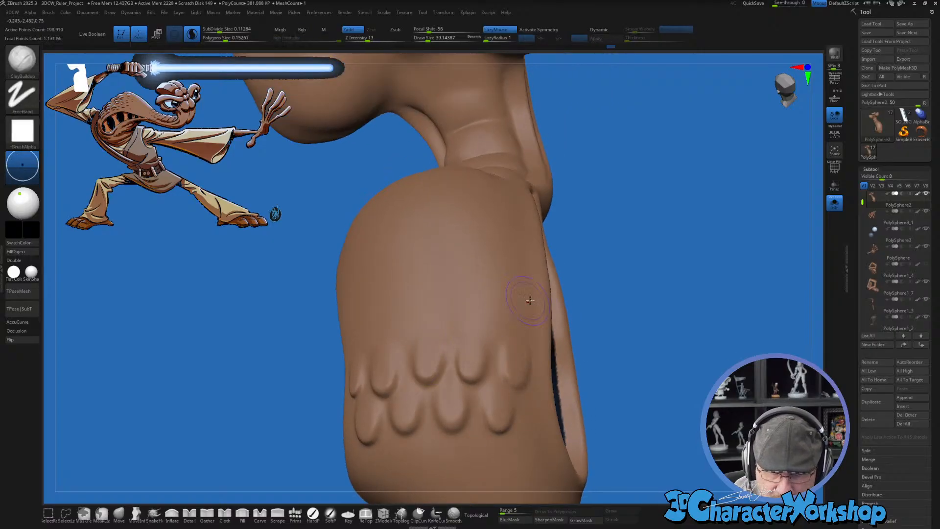
Step: Finish blending the outer second-row bumps and check both rows against the whole character before isolating the neck again
shift+right_drag(445, 345, 355, 369)
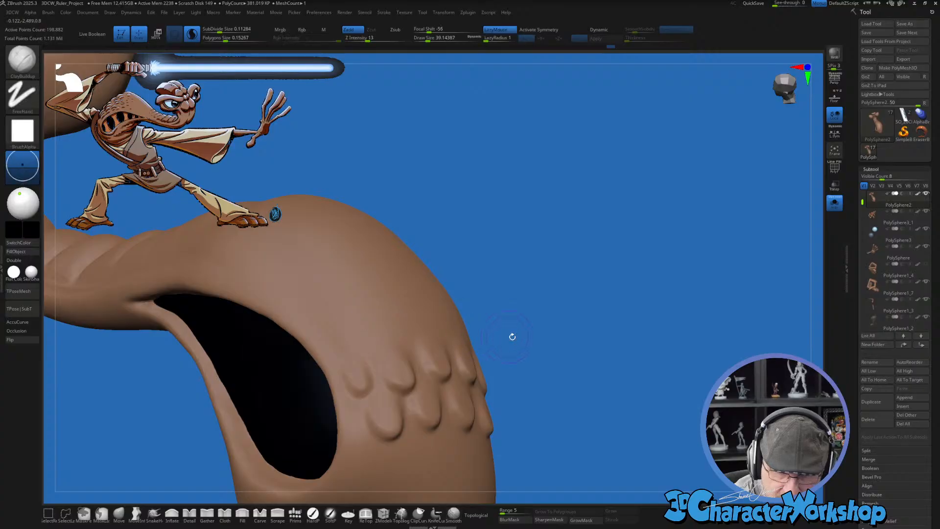
mouse_move(509, 333)
right_down()
mouse_move(607, 361)
mouse_move(539, 368)
right_up()
key(shift)
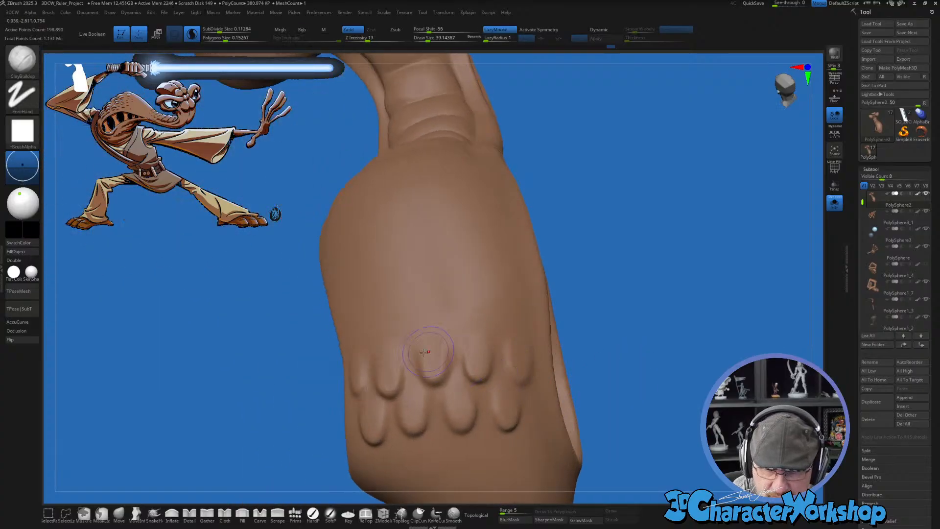
right_drag(434, 371, 614, 336)
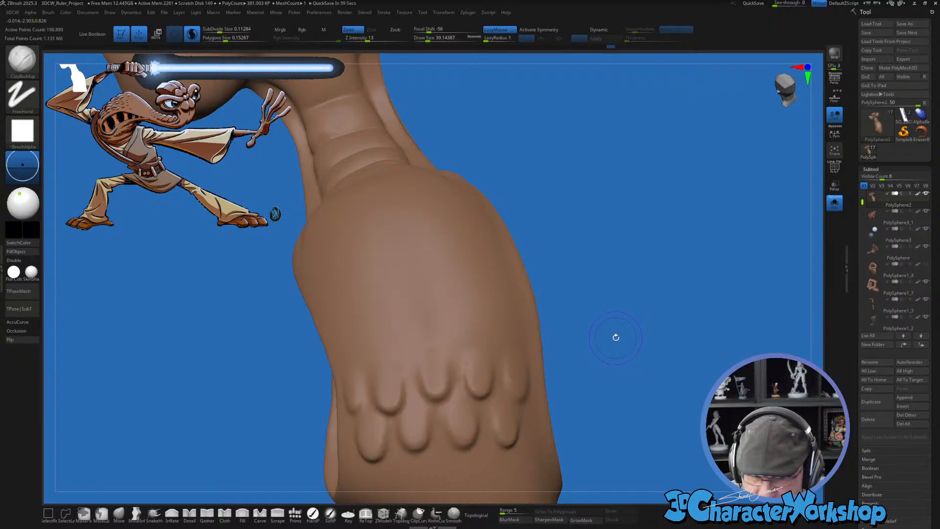
mouse_move(616, 337)
right_down()
mouse_move(644, 351)
mouse_move(632, 350)
right_up()
click(834, 204)
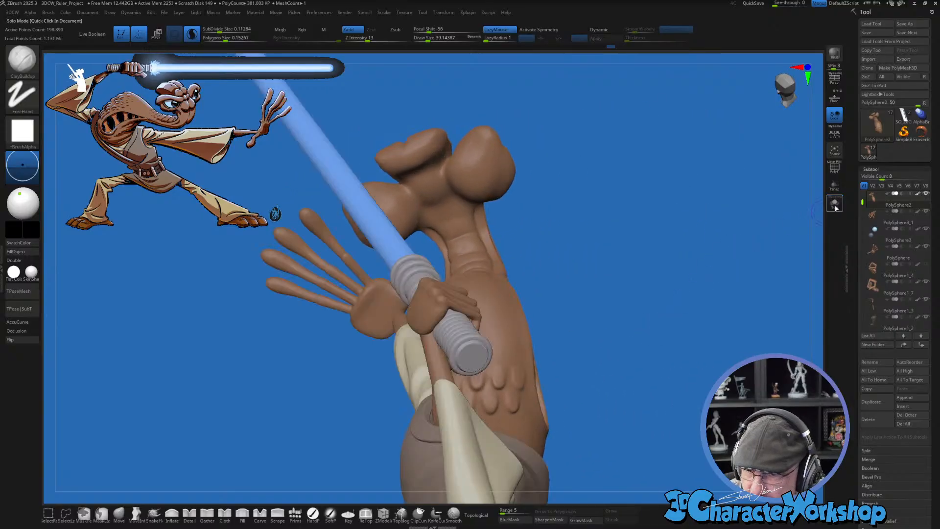
mouse_move(693, 331)
right_down()
mouse_move(651, 290)
mouse_move(655, 346)
mouse_move(697, 371)
mouse_move(662, 378)
mouse_move(703, 381)
mouse_move(733, 317)
mouse_move(809, 311)
right_up()
click(835, 204)
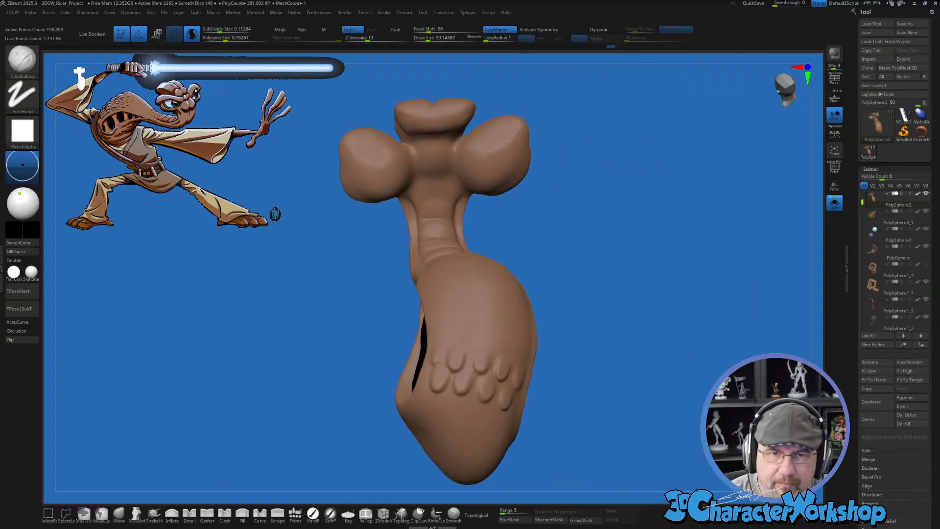
Step: Mask a third row of five upright ovals above the second row of bumps, using a draw size of about 18
ctrl+right_drag(433, 314, 493, 336)
key(s)
drag(491, 339, 485, 340)
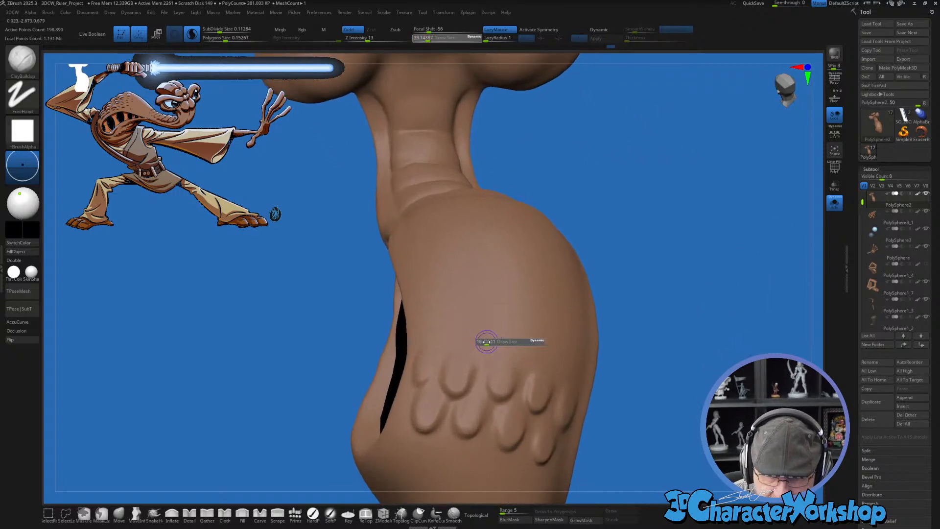
mouse_move(485, 340)
right_down()
mouse_move(486, 352)
mouse_move(497, 340)
mouse_move(465, 336)
right_up()
ctrl+drag(448, 343, 447, 336)
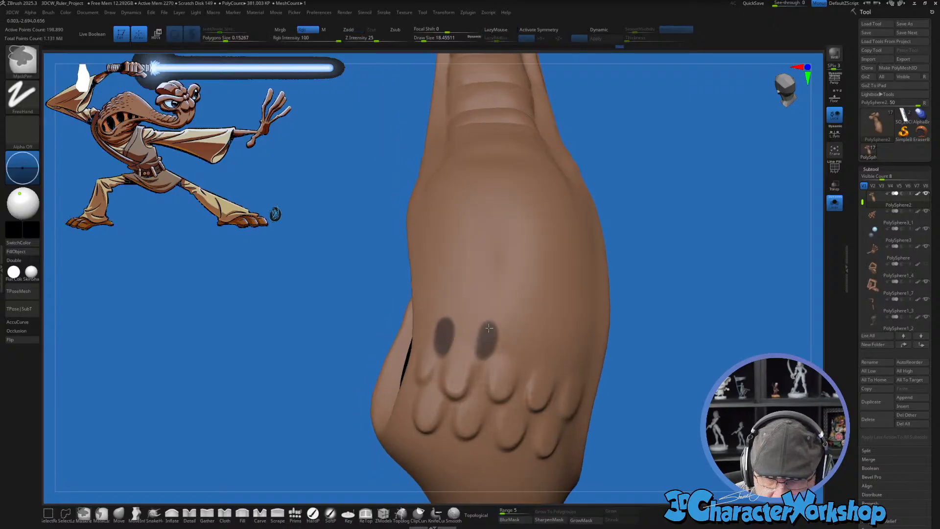
right_drag(542, 325, 531, 340)
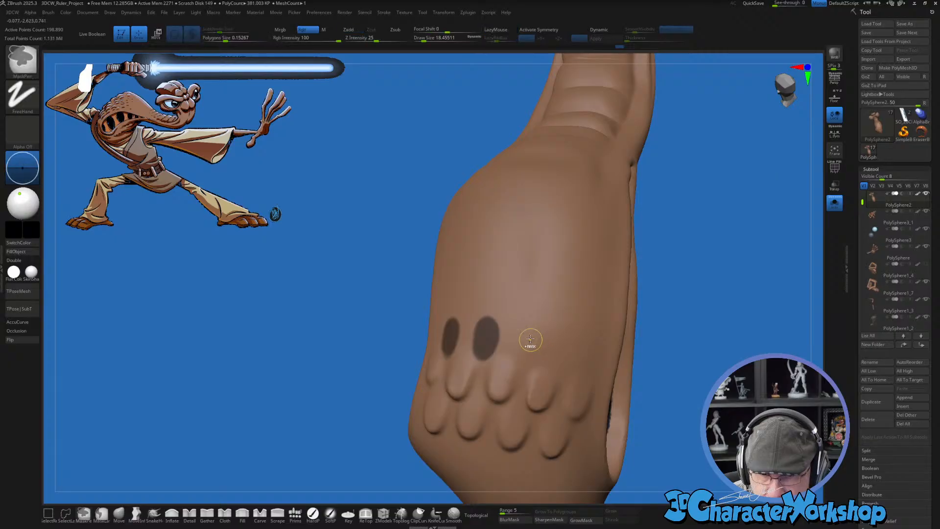
ctrl+drag(530, 340, 533, 330)
right_drag(571, 336, 573, 353)
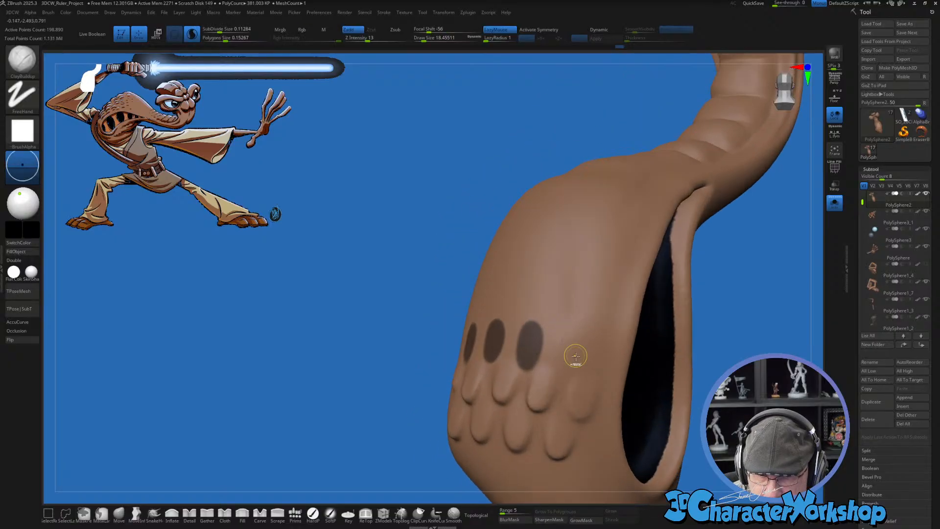
ctrl+drag(573, 352, 563, 359)
mouse_move(574, 355)
right_down()
mouse_move(603, 355)
mouse_move(573, 315)
right_up()
ctrl+drag(462, 338, 460, 349)
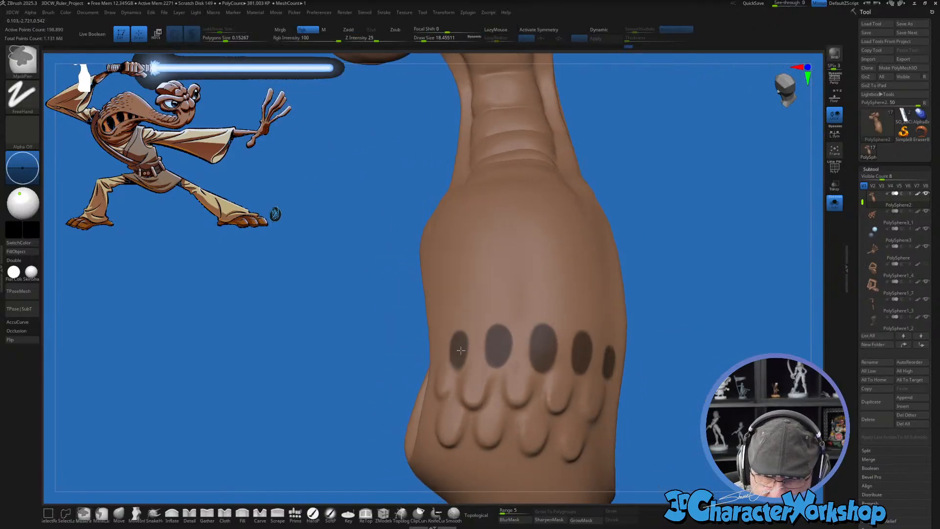
right_drag(693, 329, 517, 323)
Step: Invert the mask, move and tilt the five third-row ovals outward from the neck, and clear the mask
ctrl+click(716, 338)
key(w)
click(516, 324)
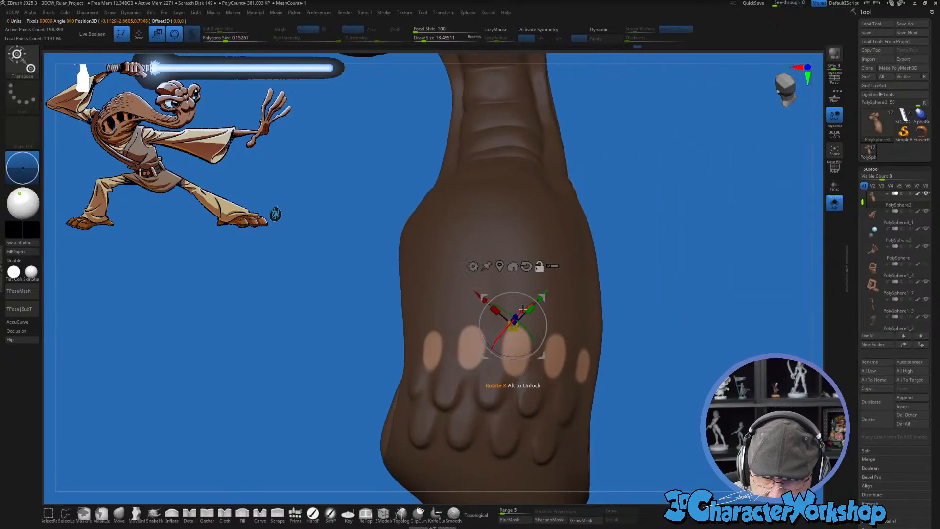
drag(538, 334, 548, 303)
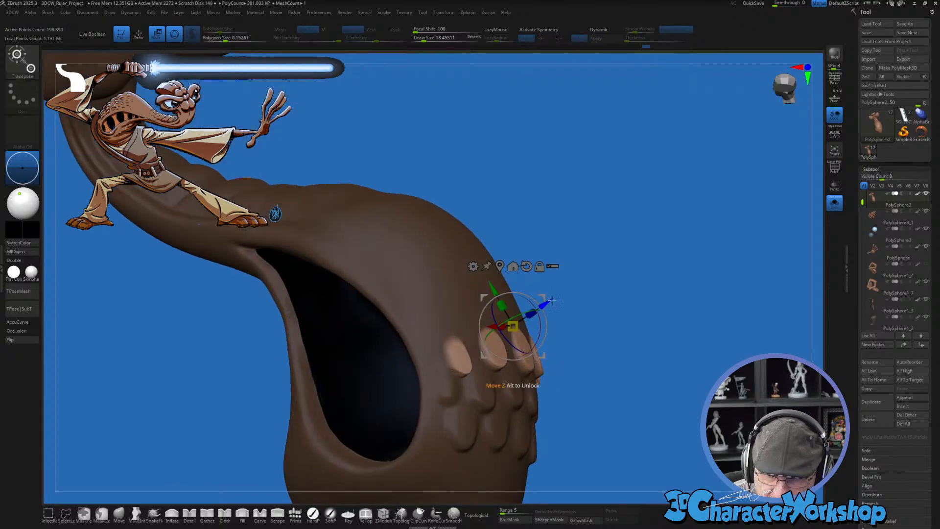
drag(661, 306, 560, 325)
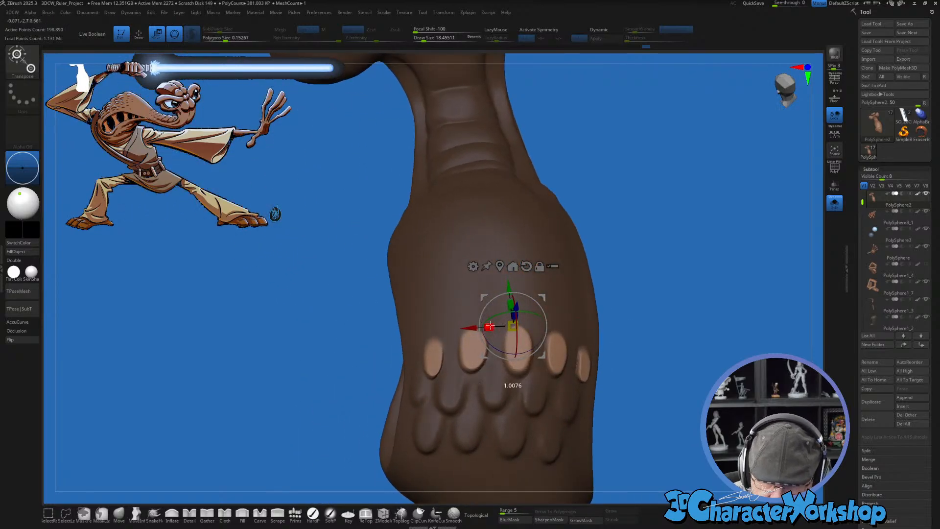
drag(489, 327, 490, 326)
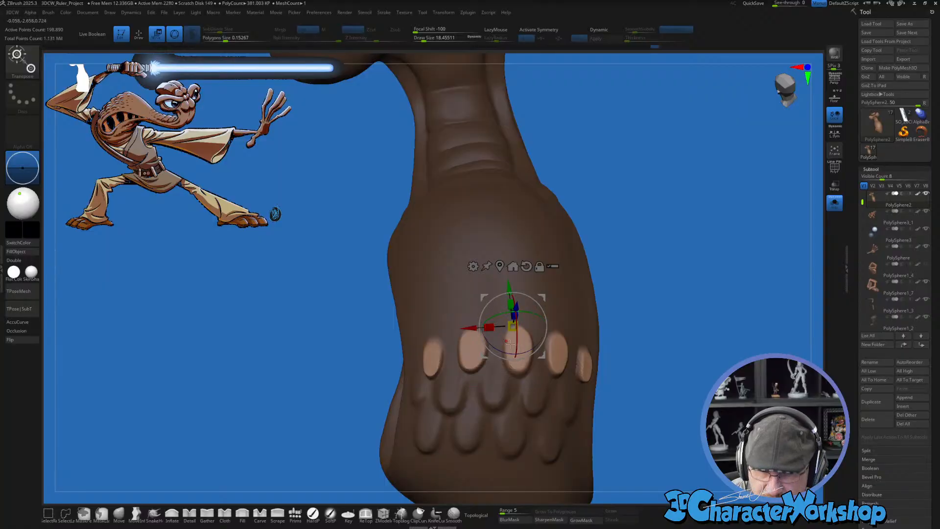
mouse_move(655, 344)
mouse_down()
mouse_move(646, 340)
mouse_move(699, 333)
mouse_move(652, 351)
mouse_up()
key(q)
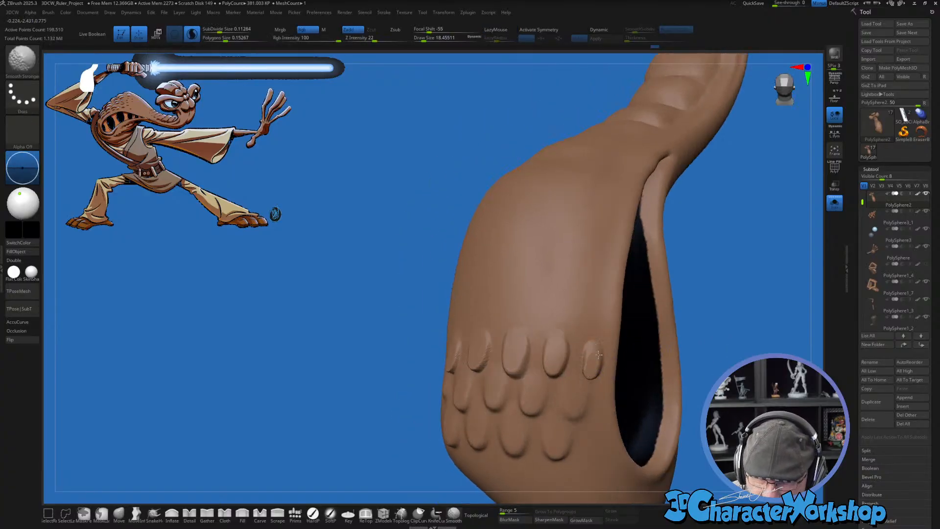
Step: Smooth the upper ends of the third-row bumps into the neck, using a draw size of about 31
shift+drag(591, 377, 605, 364)
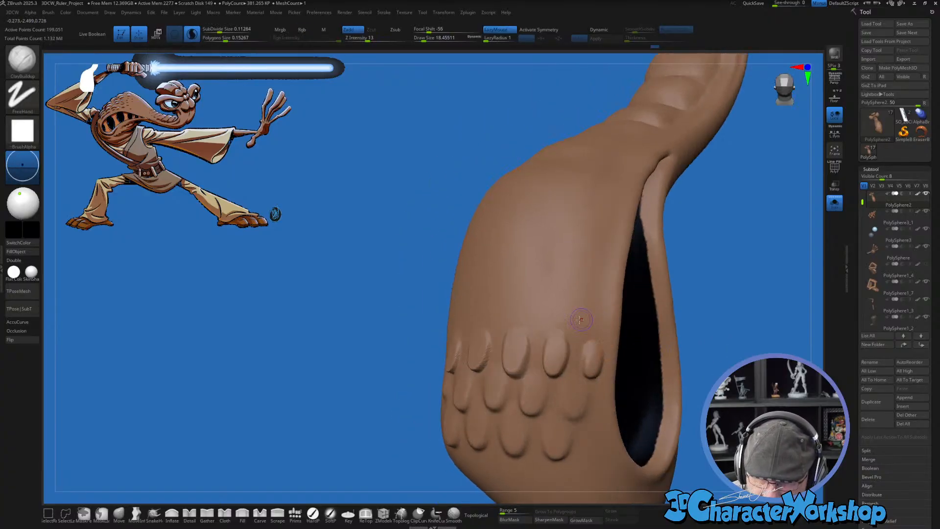
key(s)
drag(566, 331, 511, 371)
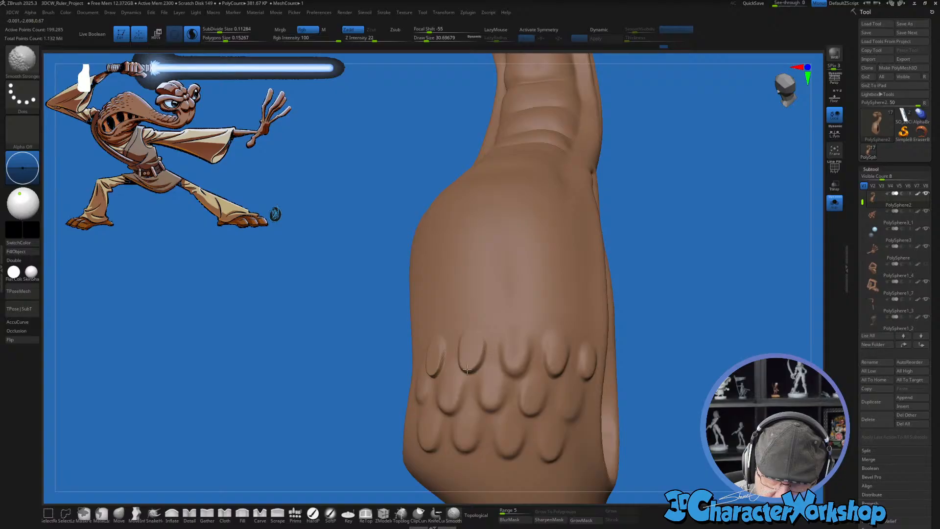
right_drag(478, 326, 461, 344)
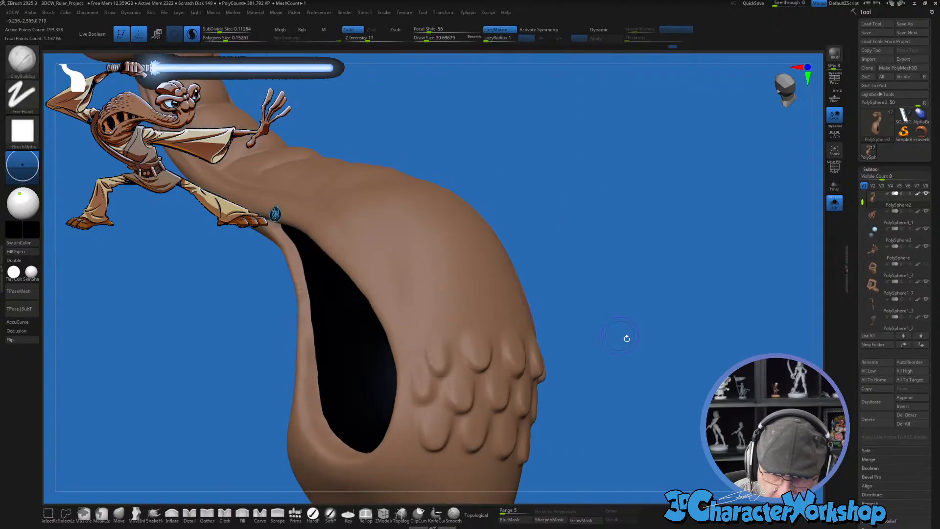
mouse_move(625, 336)
mouse_down()
mouse_move(623, 357)
mouse_move(658, 343)
mouse_move(616, 340)
mouse_up()
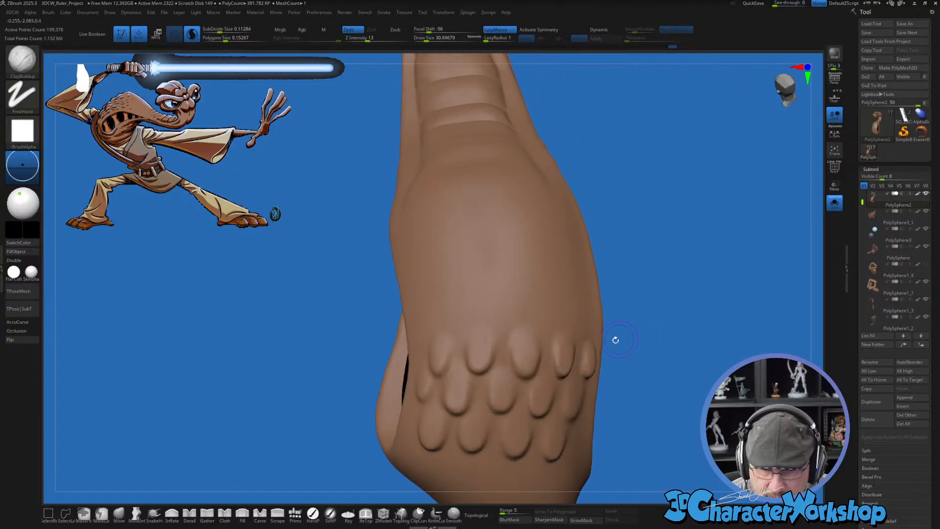
Step: Mask a fourth row of five upright ovals, staggered above the third row of bumps, using a draw size of about 22
mouse_move(463, 341)
ctrl+mouse_down()
mouse_move(458, 319)
mouse_move(453, 328)
ctrl+mouse_up()
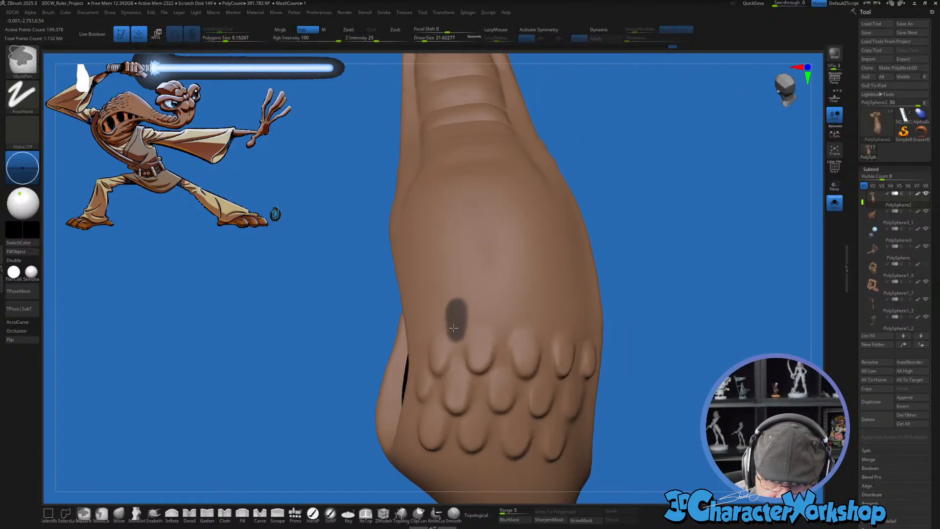
right_drag(492, 302, 494, 309)
ctrl+drag(497, 309, 496, 324)
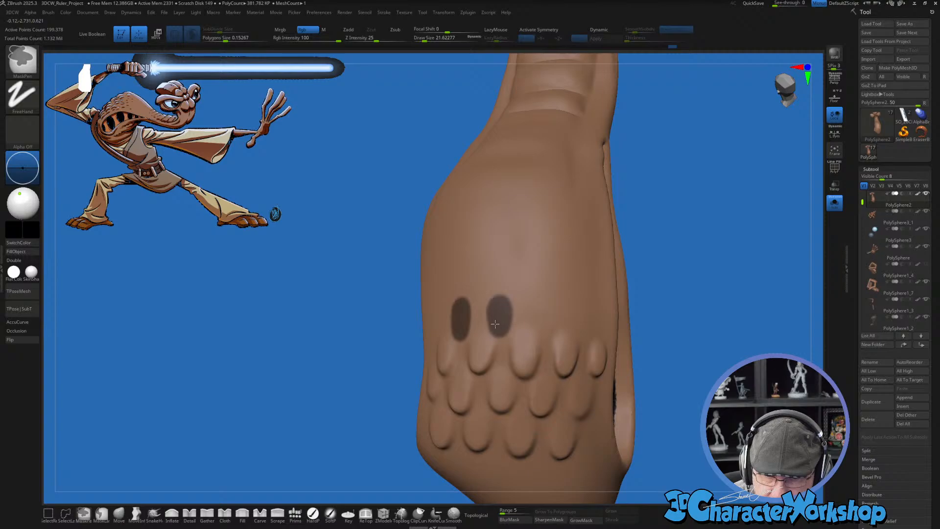
mouse_move(543, 306)
ctrl+mouse_down()
mouse_move(545, 324)
mouse_move(584, 325)
mouse_move(587, 309)
ctrl+mouse_up()
right_drag(588, 309, 448, 323)
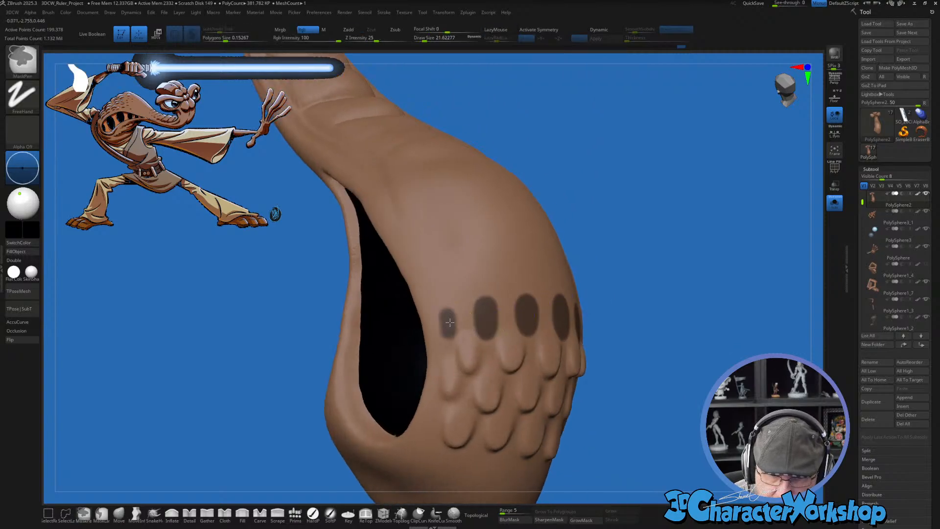
mouse_move(499, 305)
right_down()
mouse_move(650, 319)
mouse_move(563, 296)
right_up()
Step: Invert the mask and place the transform gizmo above the fourth-row ovals, realigned to the neck
ctrl+click(667, 320)
key(w)
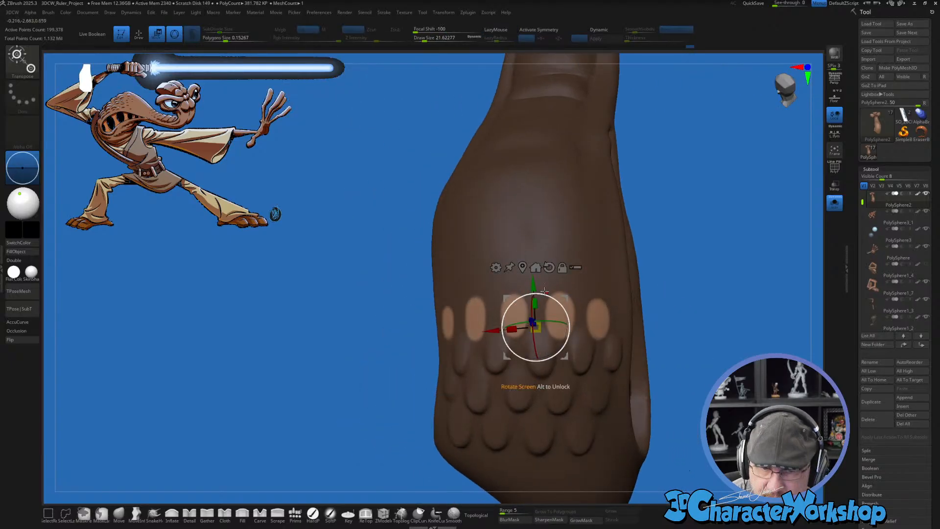
alt+click(522, 267)
alt+click(521, 295)
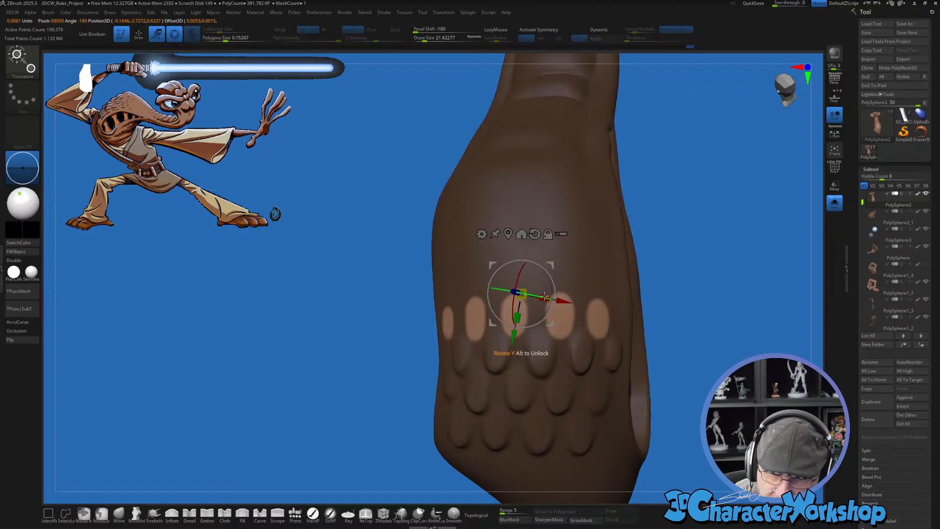
alt+drag(555, 293, 555, 286)
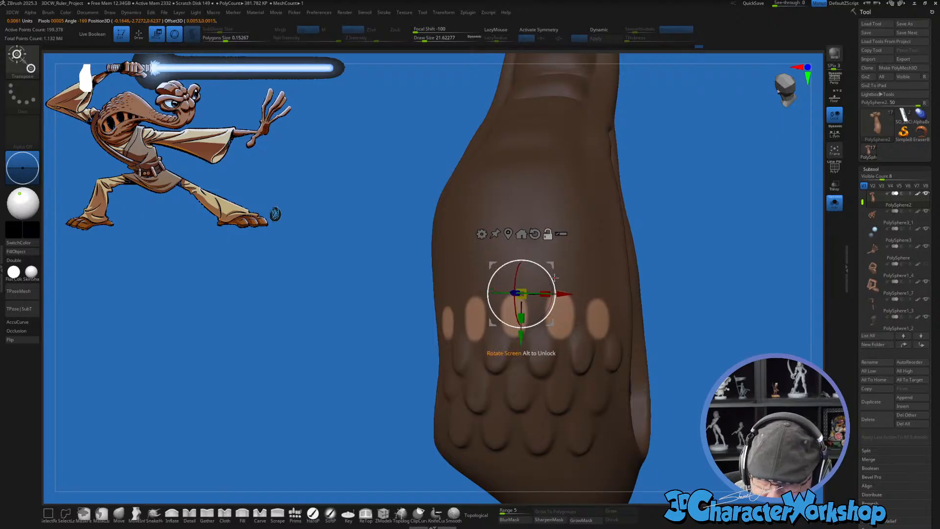
mouse_move(553, 265)
right_down()
mouse_move(571, 264)
mouse_move(549, 272)
right_up()
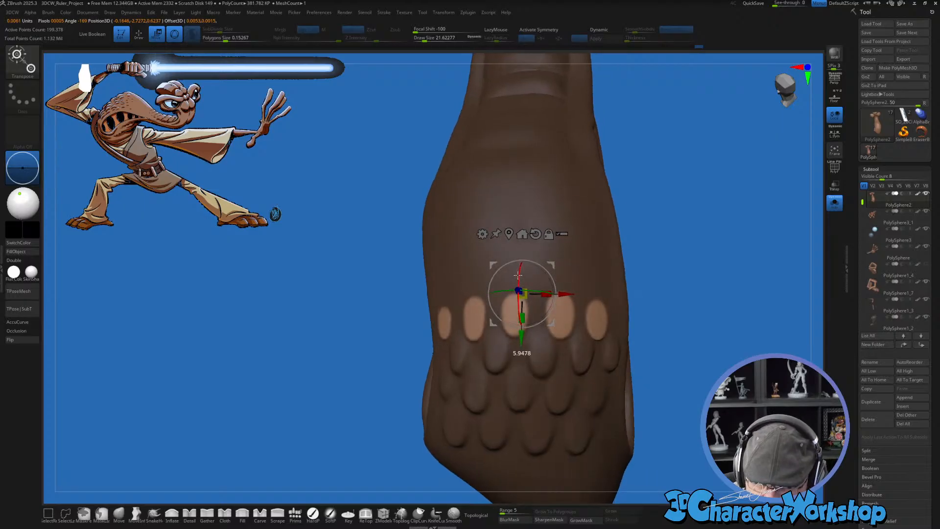
Step: Move and tilt the five fourth-row ovals outward from the neck, widen them slightly, and clear the mask
drag(518, 289, 517, 287)
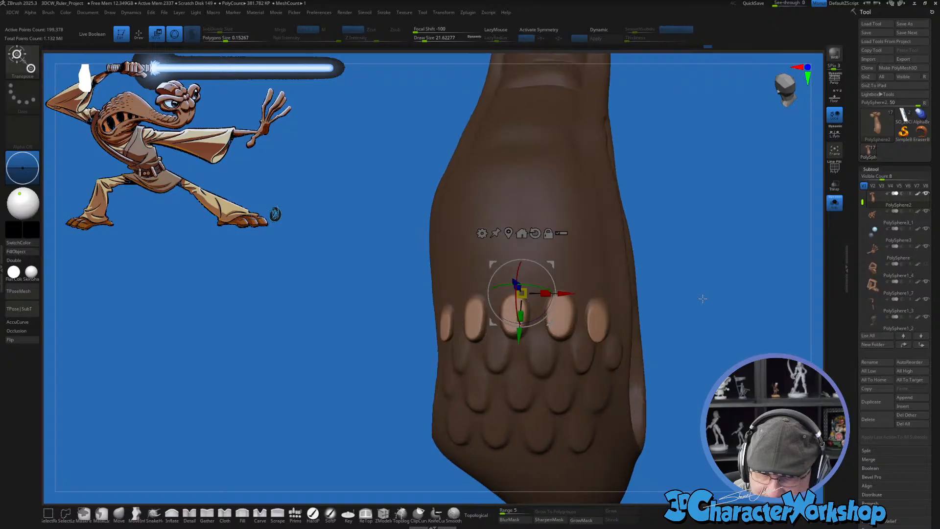
drag(522, 293, 547, 292)
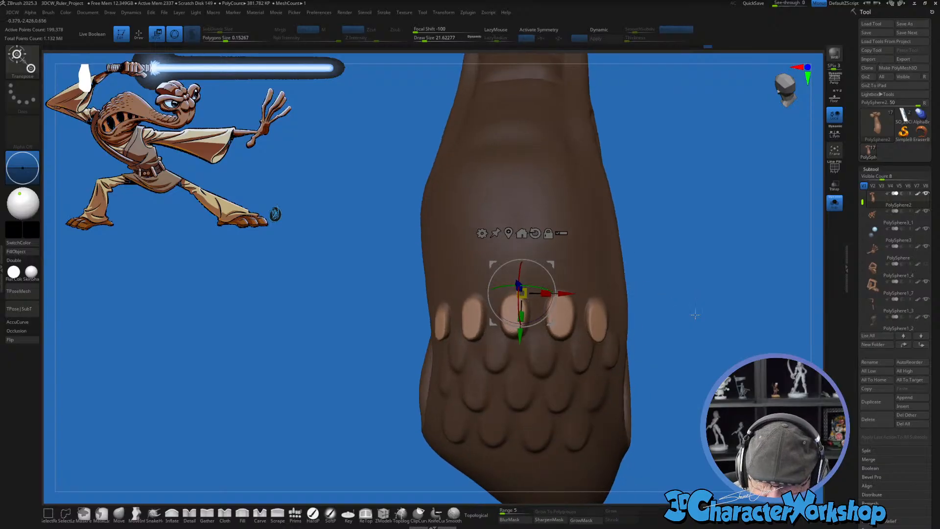
mouse_move(695, 315)
mouse_down()
mouse_move(690, 303)
mouse_move(685, 316)
mouse_up()
drag(490, 319, 462, 316)
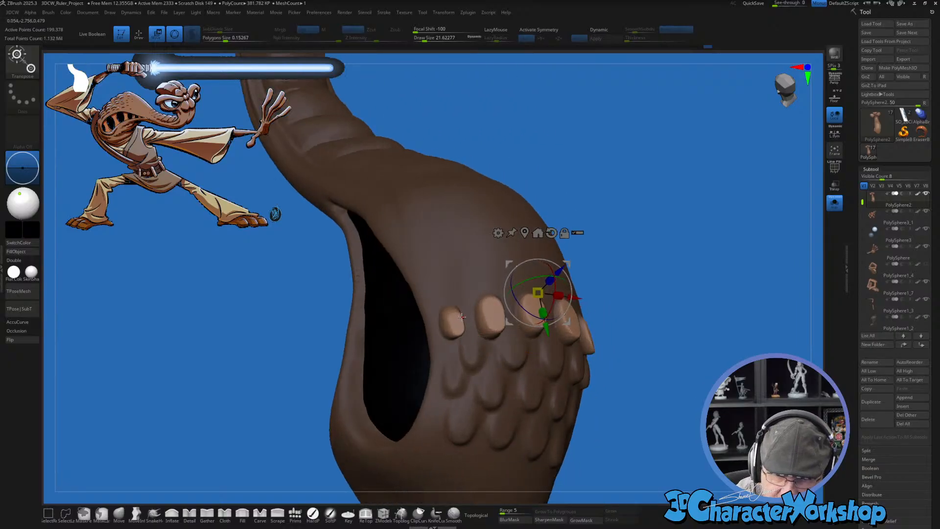
drag(560, 323, 566, 298)
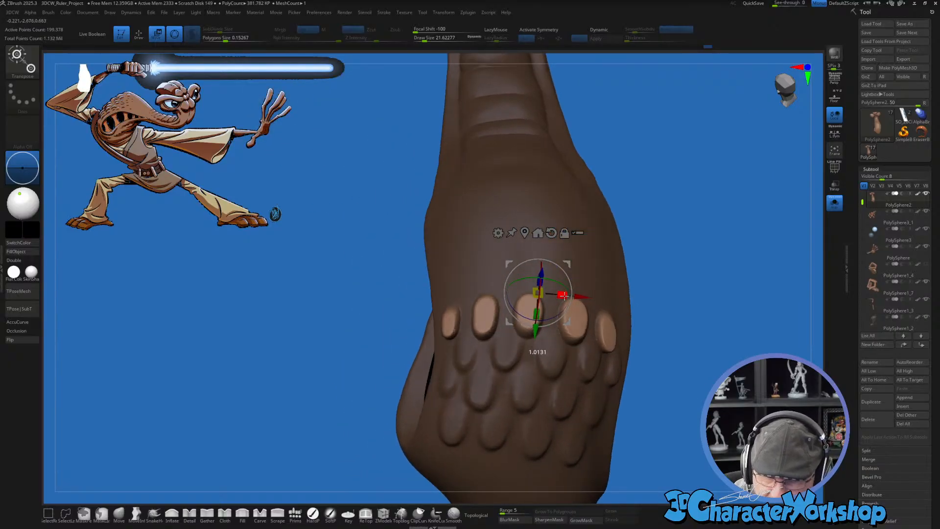
mouse_move(671, 364)
mouse_down()
mouse_move(663, 391)
mouse_move(673, 287)
mouse_up()
mouse_move(545, 254)
mouse_down()
mouse_move(601, 275)
mouse_move(631, 361)
mouse_move(576, 317)
mouse_move(682, 357)
mouse_move(621, 297)
mouse_move(636, 328)
mouse_up()
Step: Smooth the upper ends of the fourth-row bumps into the neck at a draw size of about 51
key(q)
key(s)
key(shift)
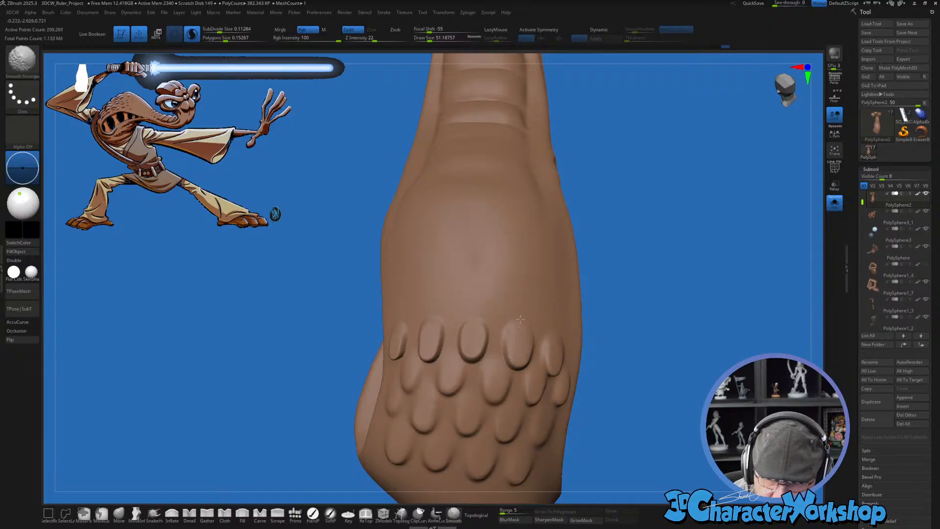
right_drag(479, 310, 429, 328)
mouse_move(434, 326)
shift+mouse_down()
mouse_move(389, 344)
mouse_move(398, 349)
mouse_move(412, 308)
shift+mouse_up()
right_drag(520, 280, 547, 356)
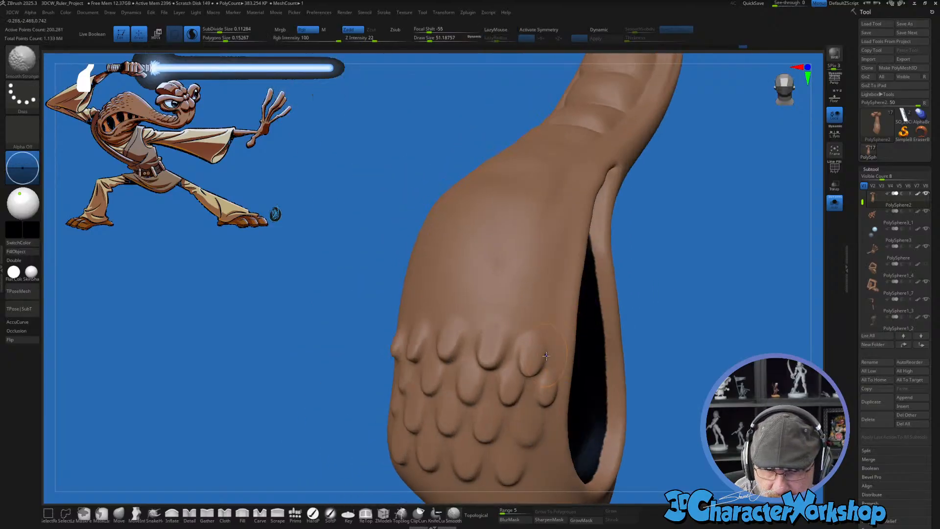
shift+drag(492, 349, 490, 330)
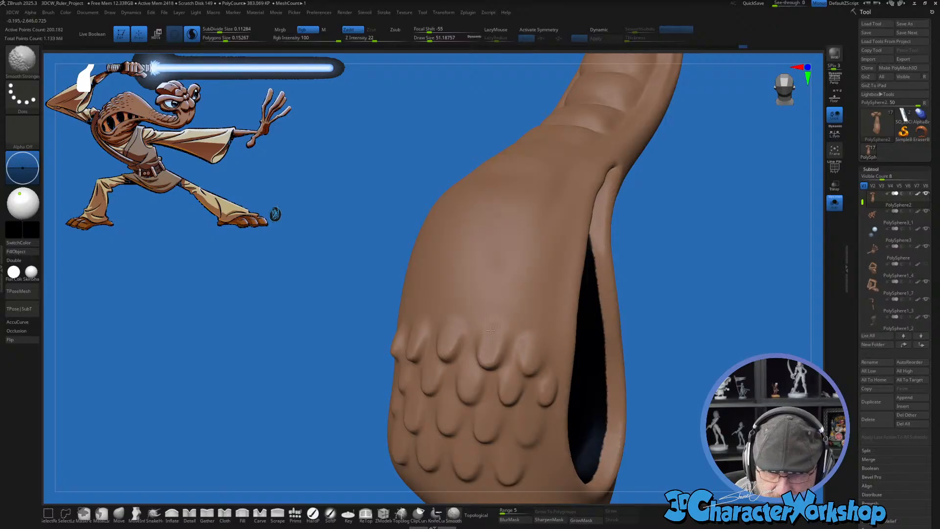
mouse_move(452, 314)
right_down()
mouse_move(496, 441)
mouse_move(510, 407)
mouse_move(494, 399)
right_up()
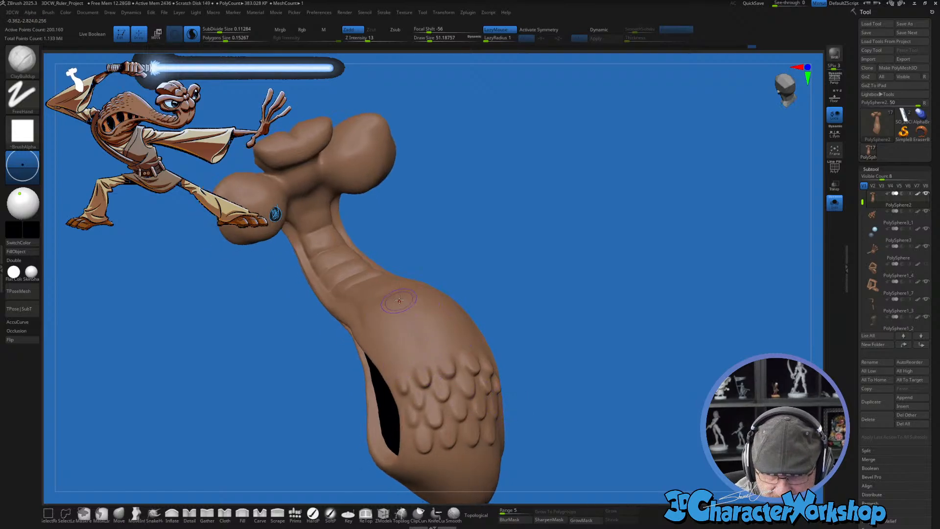
Step: Mask a fifth row of five larger ovals, staggered above the fourth row of bumps, using a draw size of about 29
right_drag(534, 330, 449, 390)
mouse_move(434, 354)
ctrl+right_down()
mouse_move(451, 333)
mouse_move(441, 325)
mouse_move(442, 333)
mouse_move(444, 317)
ctrl+right_up()
ctrl+drag(440, 310, 440, 299)
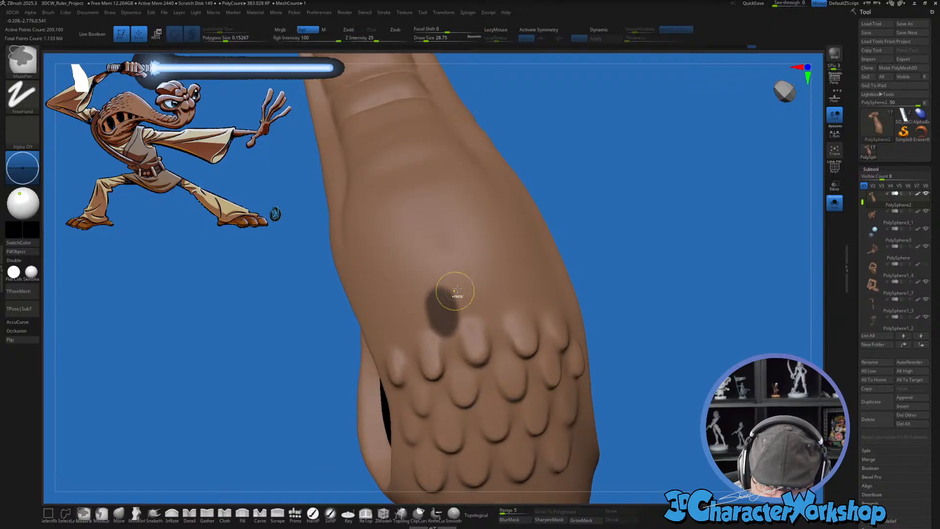
right_drag(458, 290, 497, 296)
ctrl+drag(490, 293, 486, 303)
right_drag(488, 304, 527, 291)
mouse_move(530, 276)
ctrl+mouse_down()
mouse_move(537, 305)
mouse_move(530, 284)
ctrl+mouse_up()
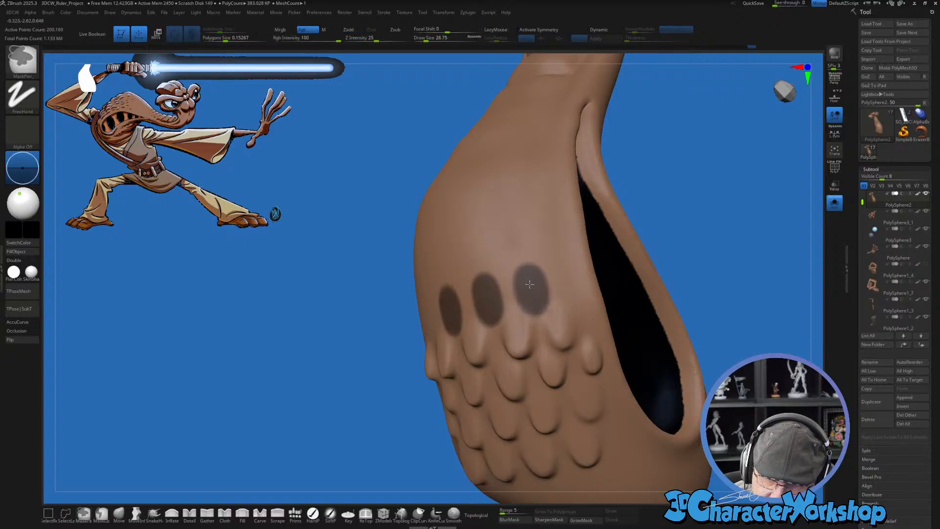
mouse_move(542, 285)
right_down()
mouse_move(572, 275)
mouse_move(563, 290)
right_up()
ctrl+drag(563, 291, 562, 284)
right_drag(562, 283, 423, 320)
ctrl+drag(400, 315, 396, 324)
mouse_move(552, 283)
right_down()
mouse_move(637, 337)
mouse_move(655, 326)
mouse_move(636, 295)
mouse_move(623, 319)
right_up()
Step: Invert the mask and place the transform gizmo above the fifth-row ovals, rotated to follow the neck's slope
ctrl+click(646, 304)
key(w)
drag(648, 318, 619, 323)
alt+click(466, 277)
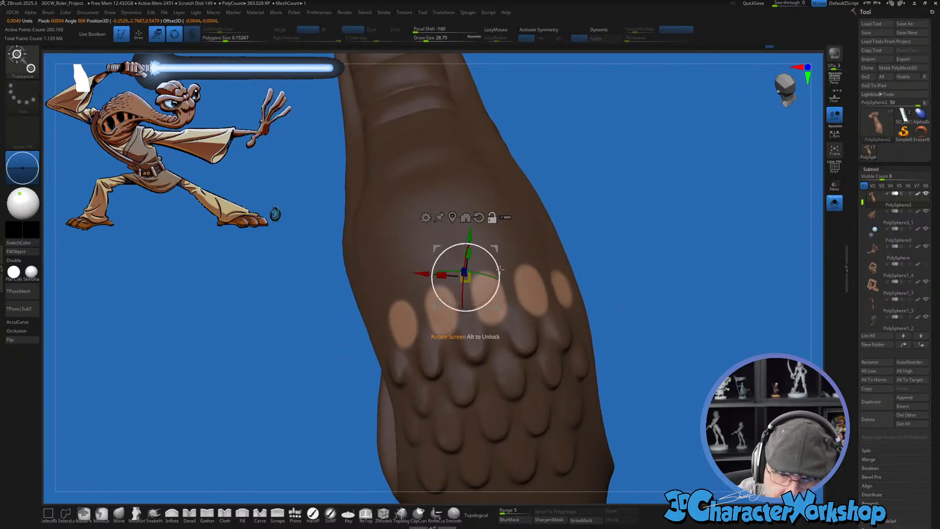
alt+drag(500, 269, 496, 254)
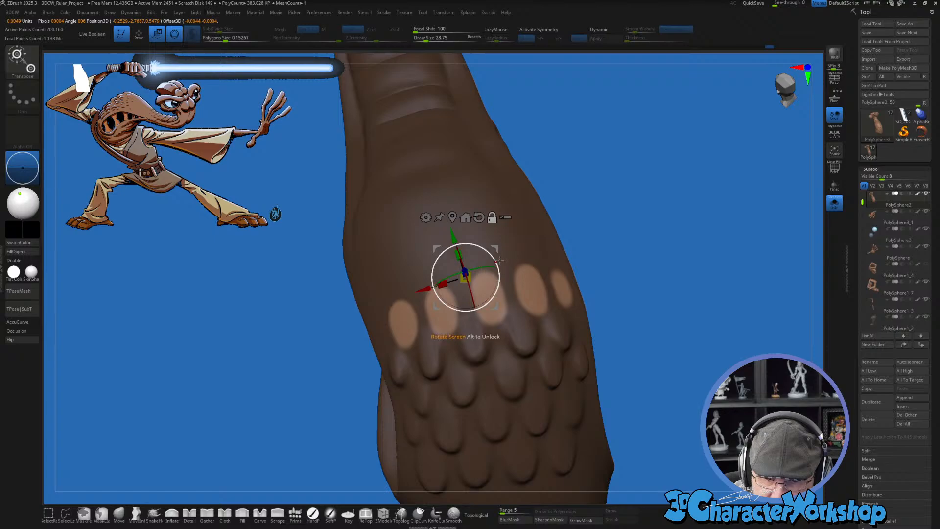
drag(618, 250, 628, 282)
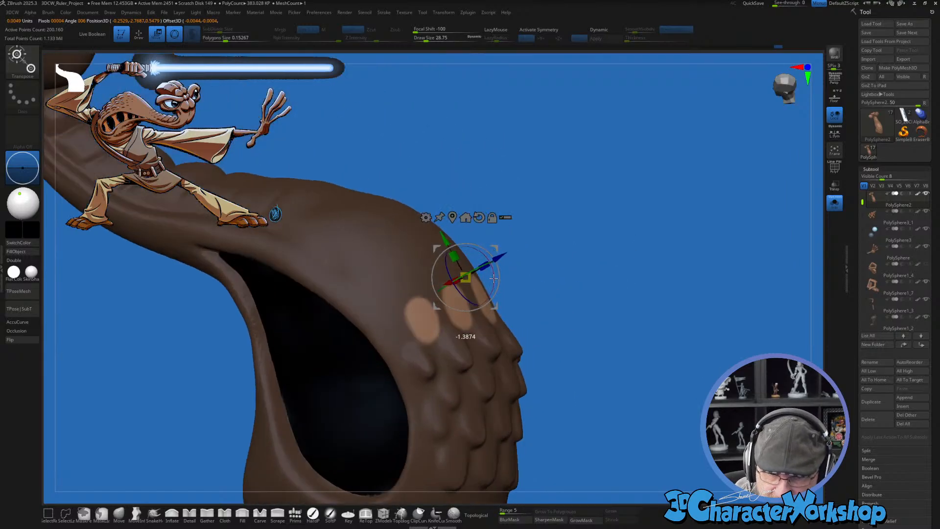
Step: Move and tilt the five fifth-row ovals outward from the neck and clear the mask
drag(524, 264, 556, 266)
drag(443, 284, 440, 282)
drag(608, 275, 578, 294)
drag(437, 269, 482, 262)
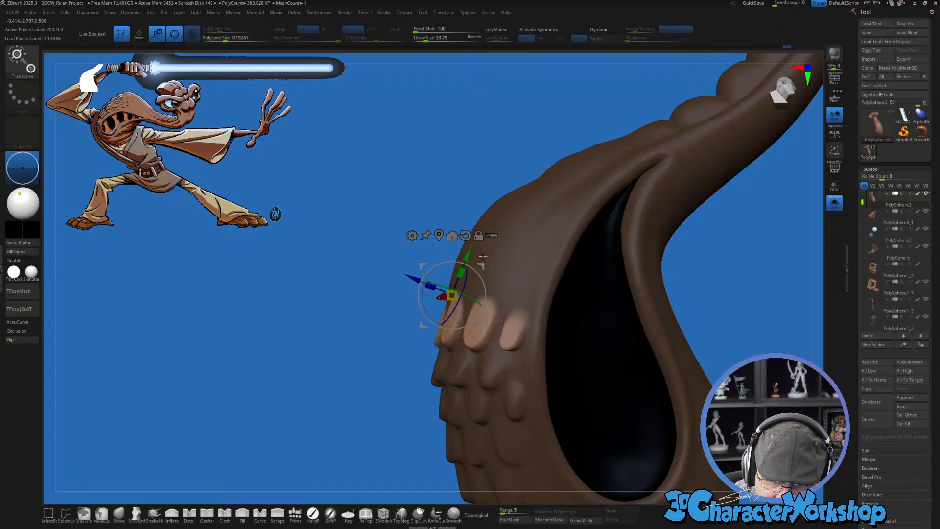
right_drag(481, 379, 519, 376)
key(q)
mouse_move(569, 365)
mouse_down()
mouse_move(615, 363)
mouse_move(625, 350)
mouse_move(578, 324)
mouse_up()
Step: Smooth the upper ends of the fifth-row bumps into the neck at a draw size of about 29
key(shift)
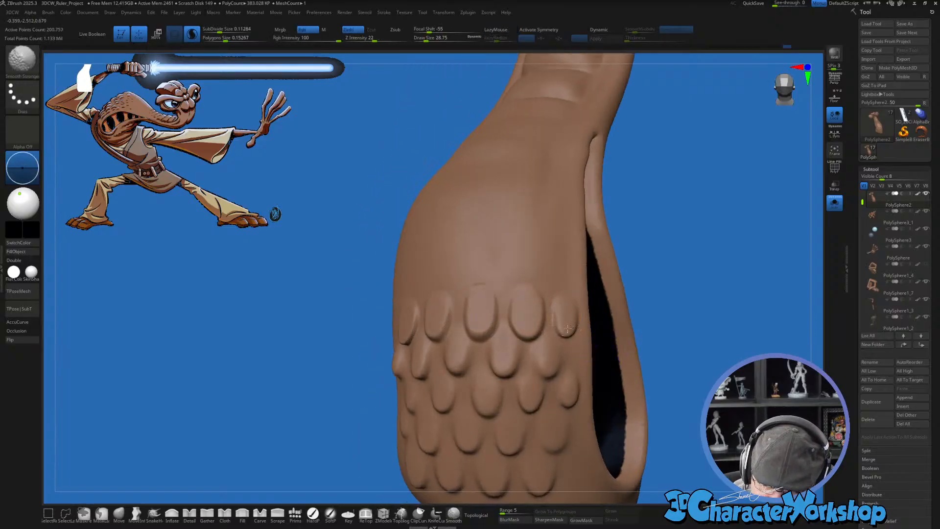
right_drag(561, 317, 409, 319)
key(shift)
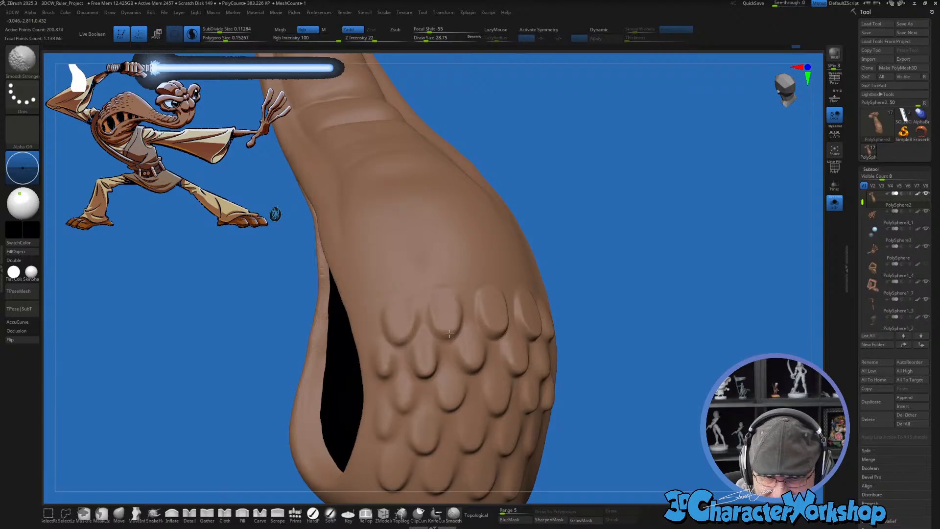
right_drag(429, 290, 475, 313)
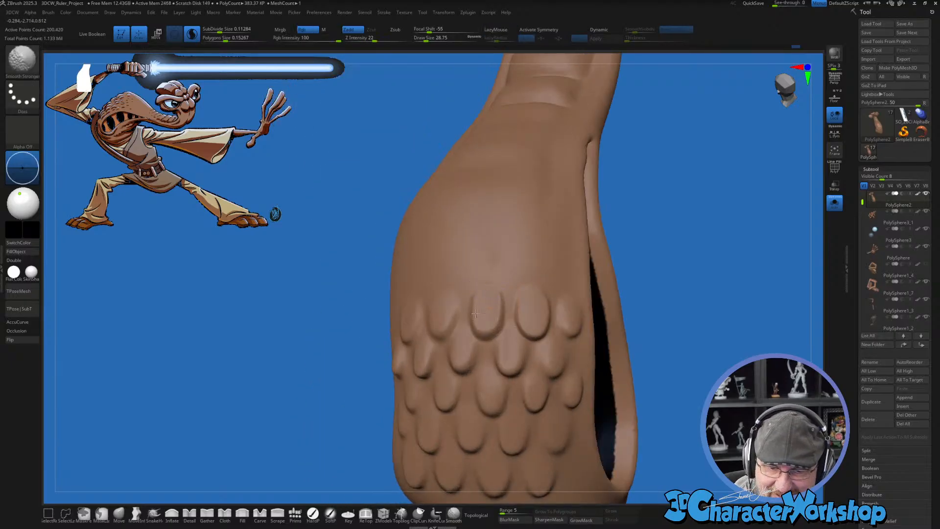
shift+drag(511, 304, 522, 331)
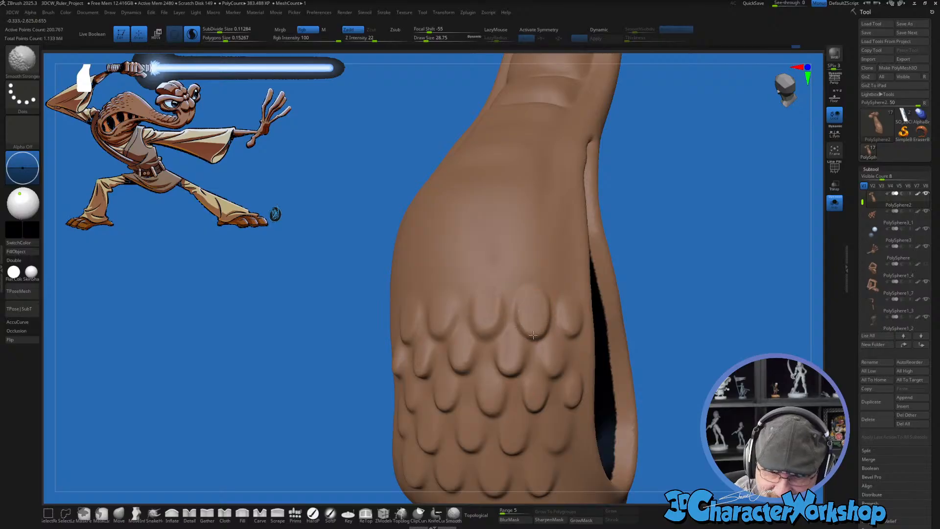
shift+drag(551, 300, 536, 291)
drag(691, 349, 720, 357)
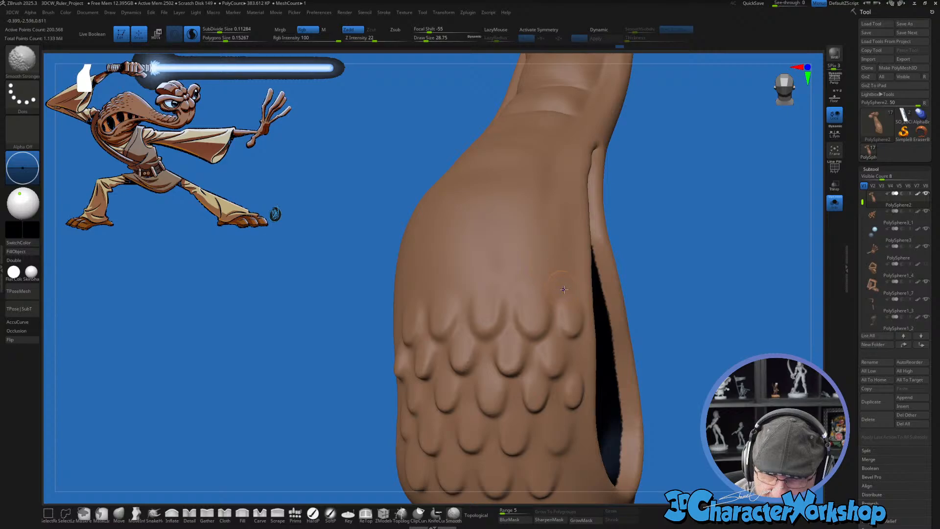
right_drag(470, 283, 549, 295)
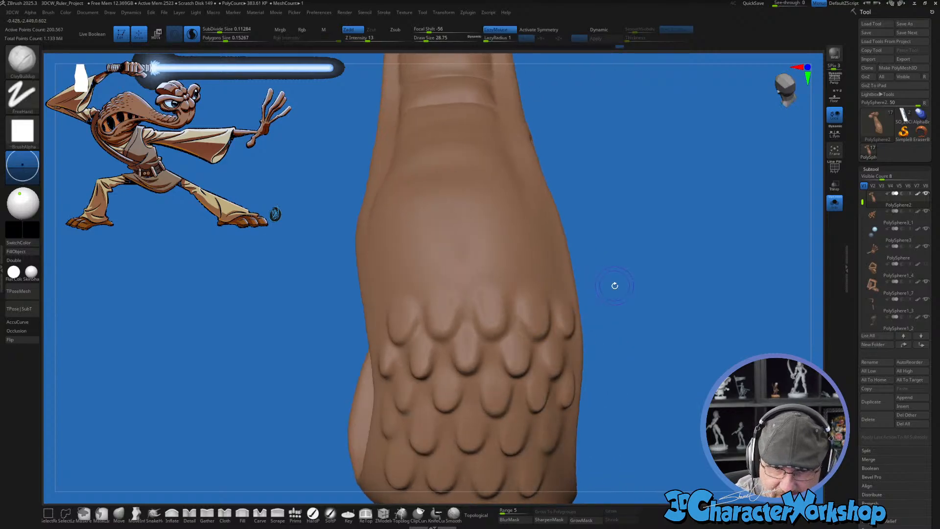
Step: Mask a sixth row of five upright ovals, staggered above the fifth row of bumps, at a draw size of about 29
right_drag(615, 285, 633, 315)
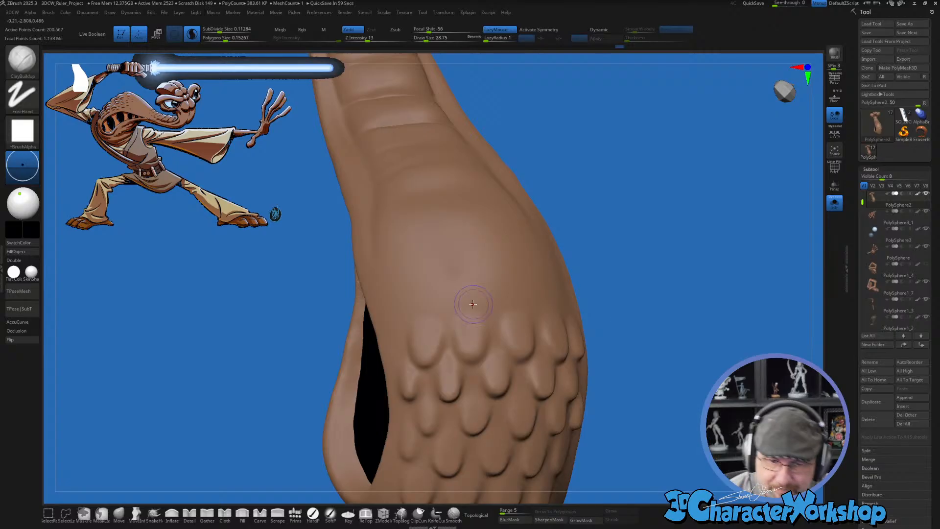
right_drag(473, 304, 460, 309)
key(ctrl)
ctrl+drag(444, 300, 441, 297)
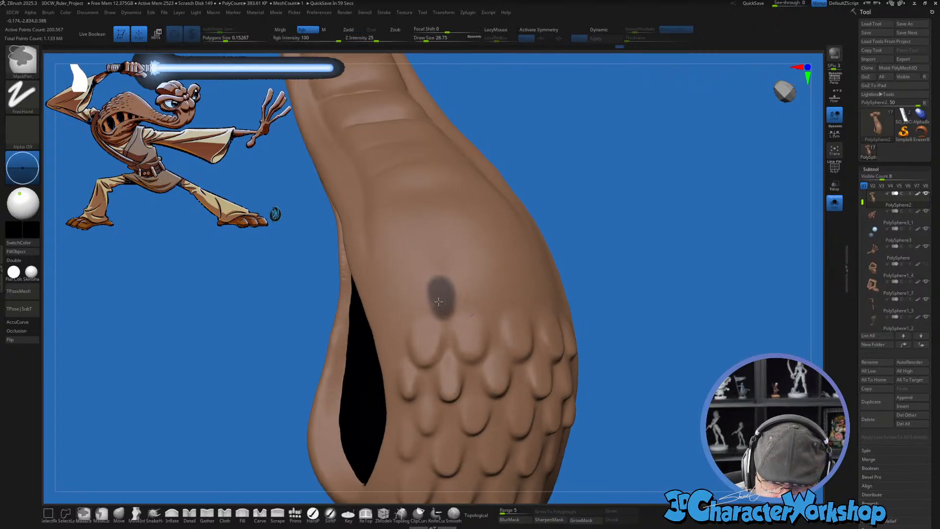
right_drag(497, 275, 505, 288)
key(ctrl)
ctrl+drag(484, 292, 535, 293)
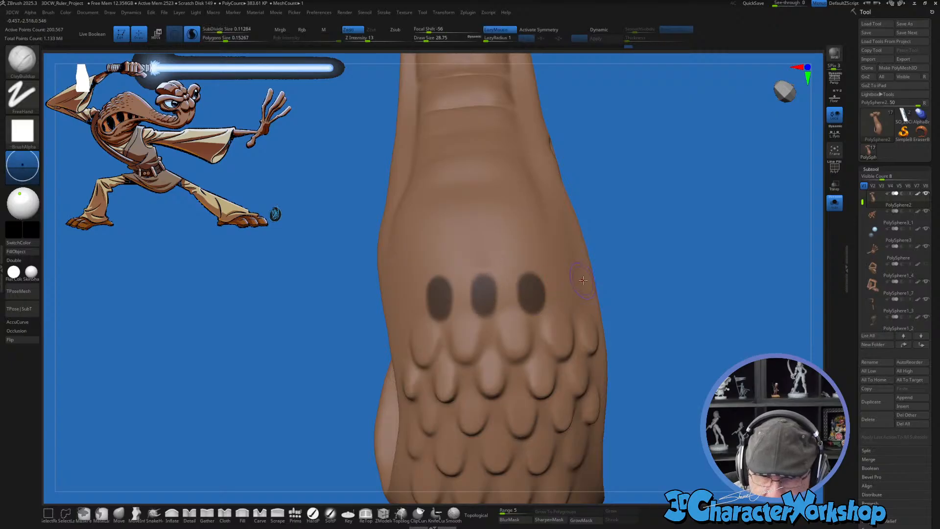
right_drag(536, 294, 563, 297)
key(ctrl)
ctrl+drag(563, 297, 564, 299)
right_drag(564, 299, 391, 311)
key(ctrl)
ctrl+drag(381, 315, 380, 314)
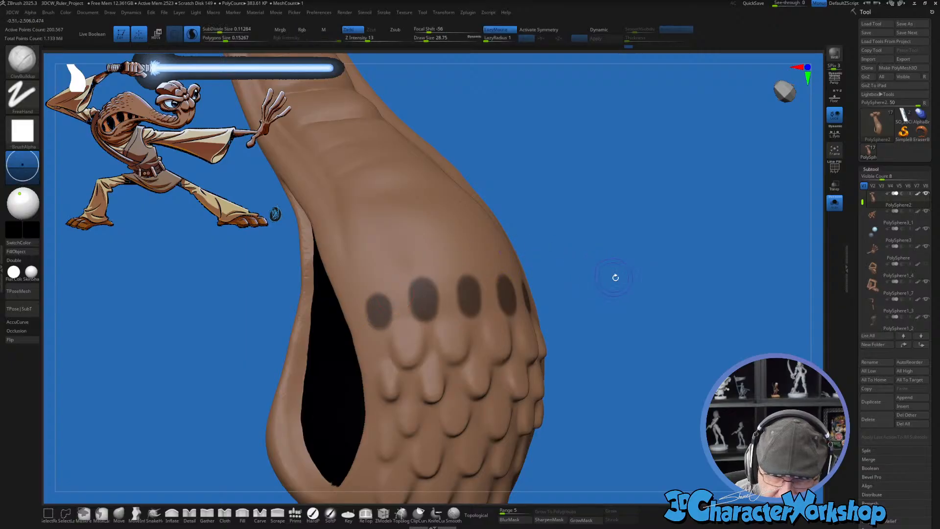
Step: Invert the mask, set the transform gizmo above the sixth-row ovals and raise the five ovals outward from the neck
right_drag(615, 275, 671, 321)
key(w)
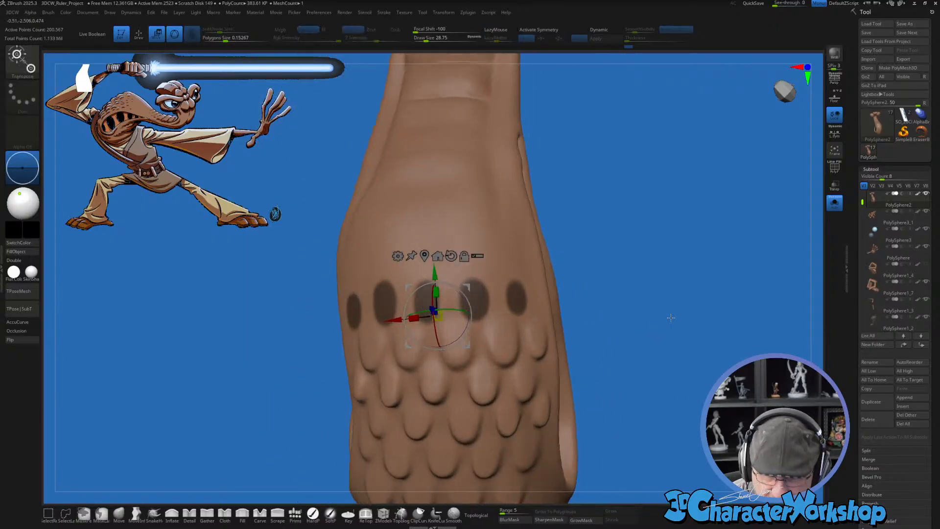
ctrl+click(671, 321)
alt+drag(435, 274, 435, 244)
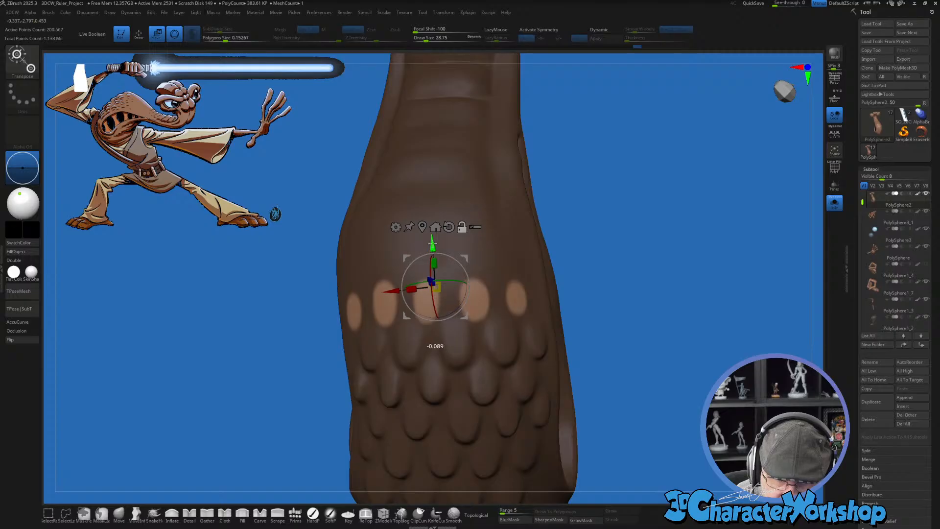
right_drag(485, 262, 437, 262)
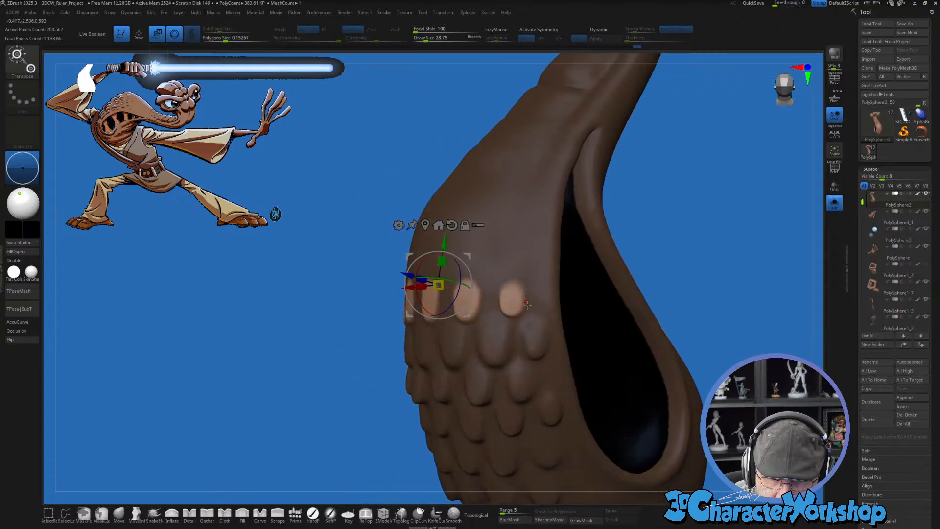
right_drag(465, 313, 610, 327)
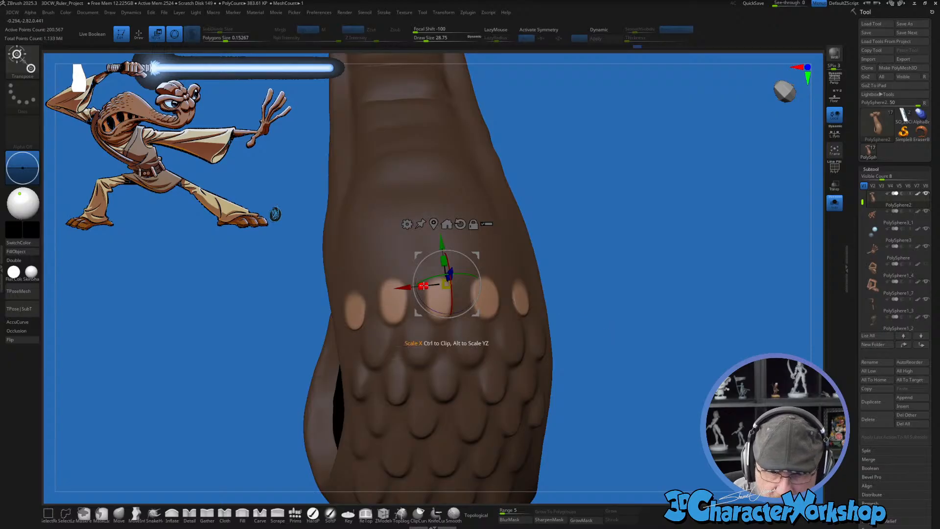
Step: Clear the mask and smooth the upper ends of the sixth-row bumps into the neck
key(q)
right_drag(574, 367, 606, 374)
ctrl+drag(606, 357, 619, 367)
right_drag(619, 367, 632, 338)
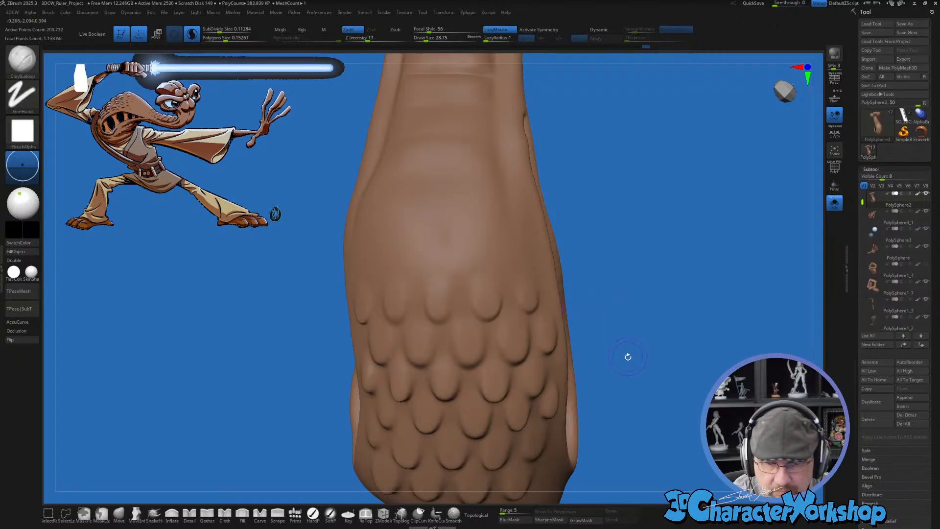
mouse_move(625, 357)
right_down()
mouse_move(652, 353)
mouse_move(625, 359)
right_up()
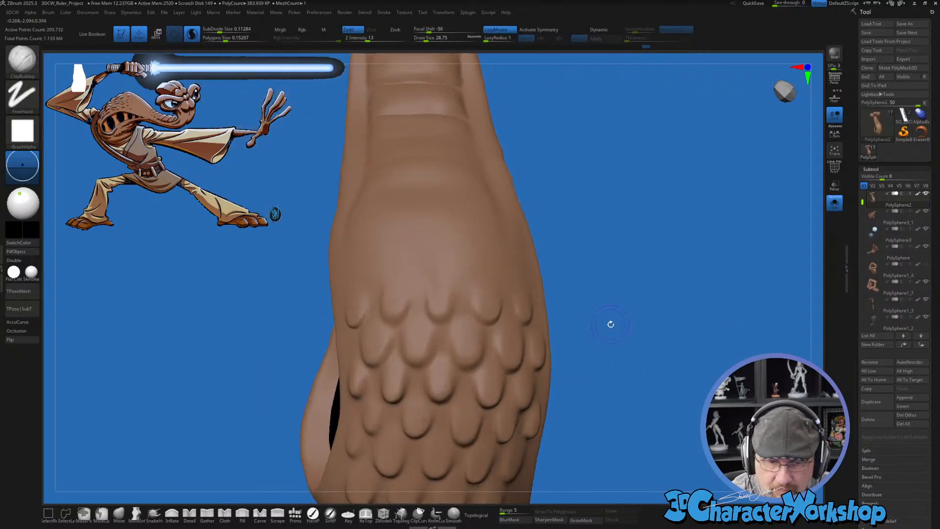
Step: Mask a seventh row of six smaller ovals, staggered above the sixth row of bumps, at a draw size of about 18
right_drag(610, 324, 630, 320)
key(bracketleft)
key(ctrl)
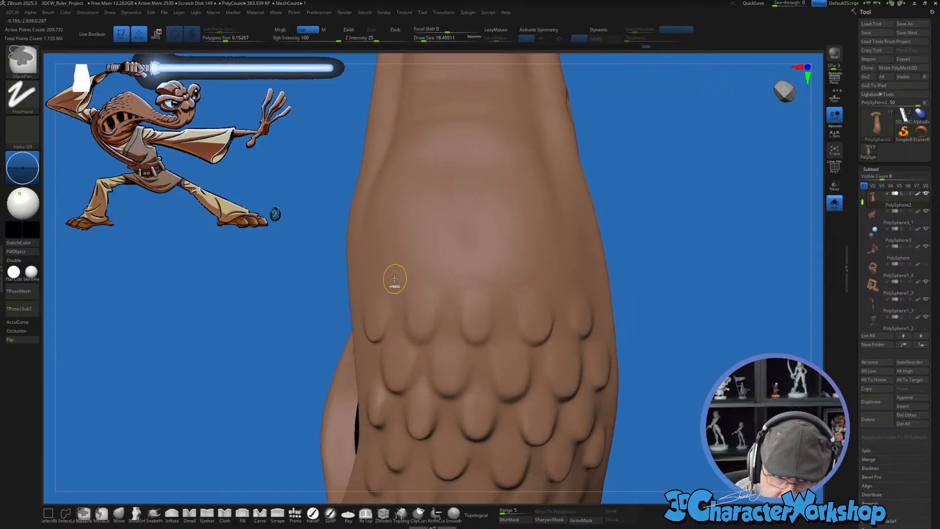
ctrl+click(395, 279)
ctrl+click(446, 276)
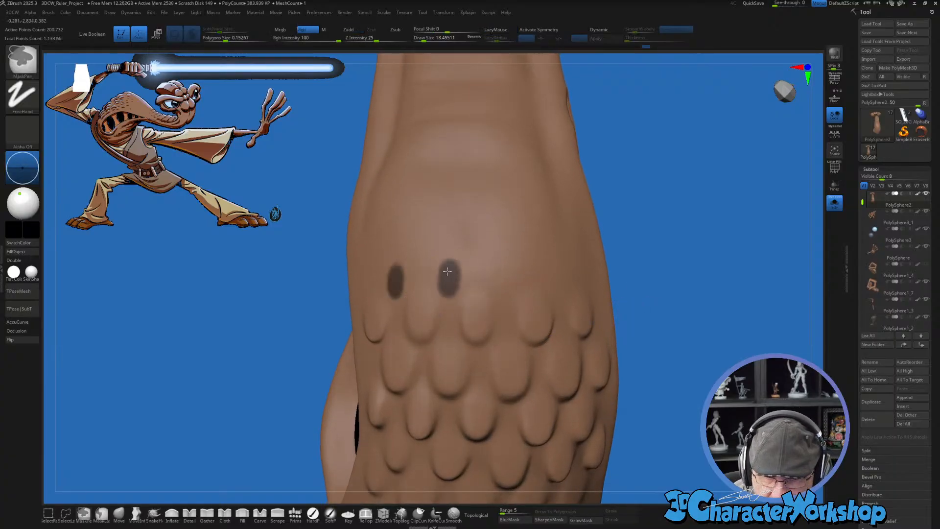
ctrl+click(507, 282)
ctrl+click(558, 274)
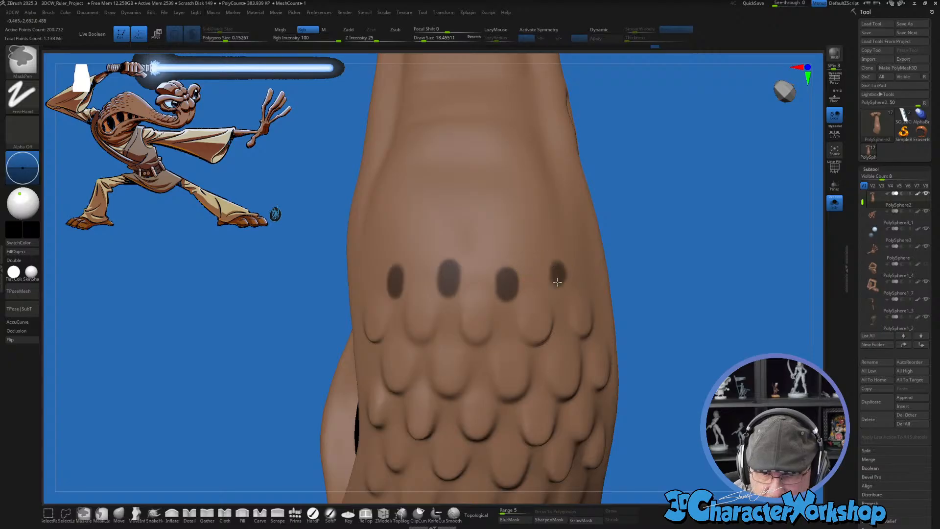
mouse_move(588, 284)
right_down()
mouse_move(726, 287)
mouse_move(707, 312)
right_up()
ctrl+click(600, 286)
ctrl+click(411, 280)
Step: Invert the mask and use the transform gizmo to raise and tilt the six seventh-row ovals outward from the neck
ctrl+click(722, 312)
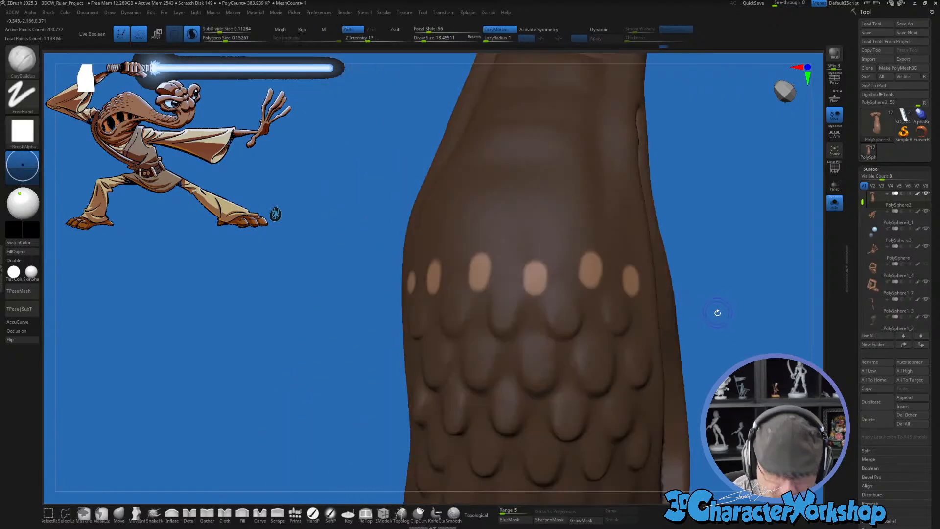
key(w)
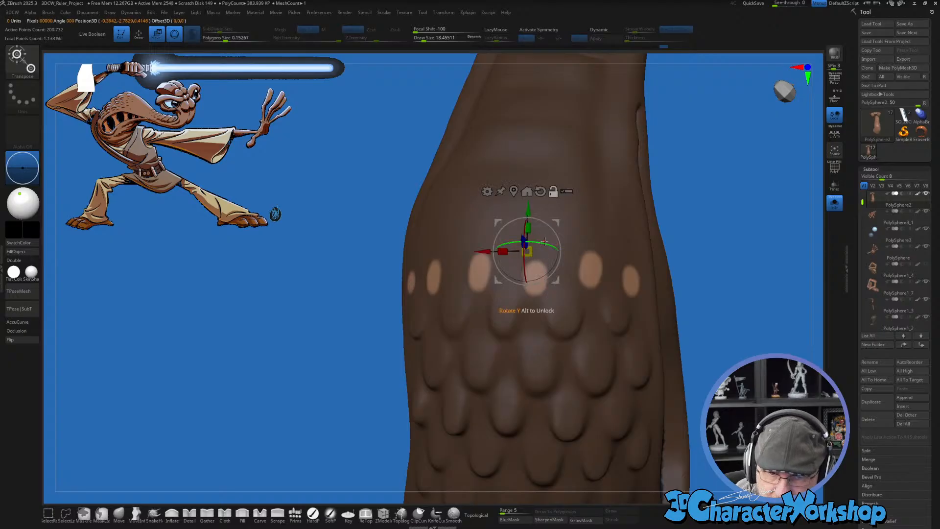
drag(514, 287, 498, 238)
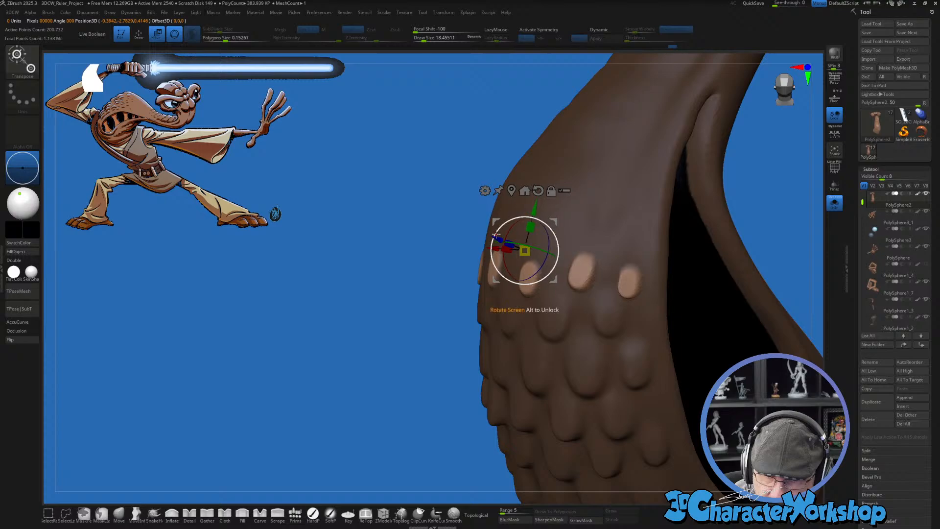
drag(433, 249, 646, 277)
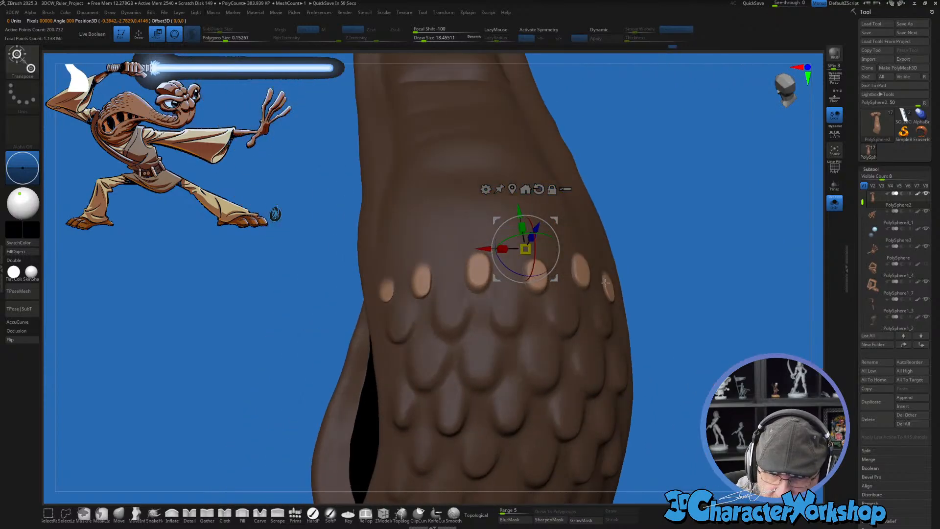
mouse_move(519, 279)
right_down()
mouse_move(682, 338)
mouse_move(679, 351)
mouse_move(649, 366)
right_up()
Step: Clear the mask and smooth the upper ends of the seventh-row bumps into the neck at a draw size of about 18
key(q)
ctrl+drag(722, 280, 730, 289)
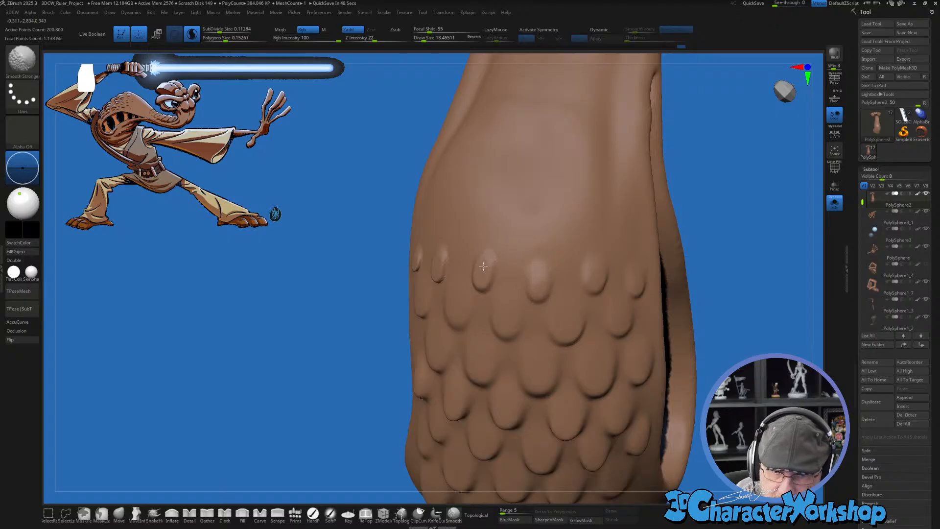
right_drag(476, 271, 516, 250)
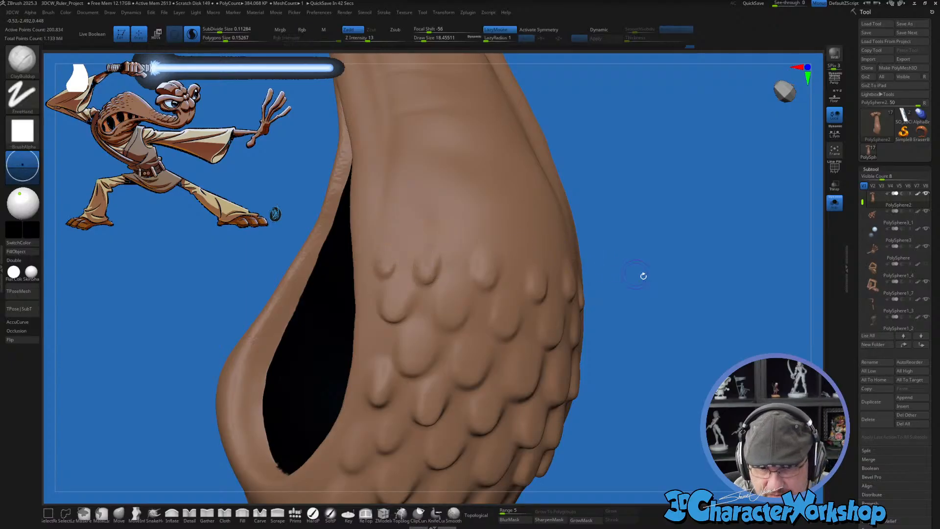
right_drag(642, 273, 655, 304)
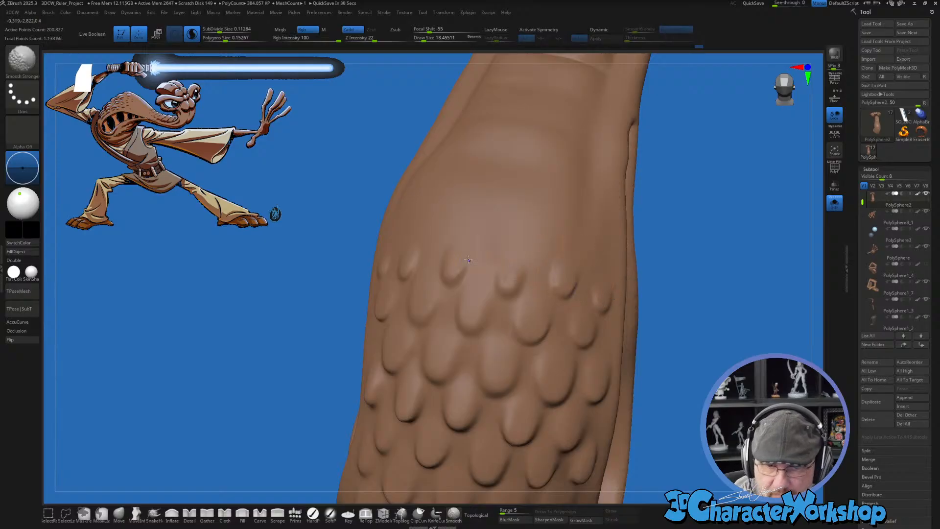
Step: Mask an eighth row of five small ovals, staggered above the seventh row of bumps, at a draw size of about 18
right_drag(648, 284, 632, 294)
ctrl+click(538, 245)
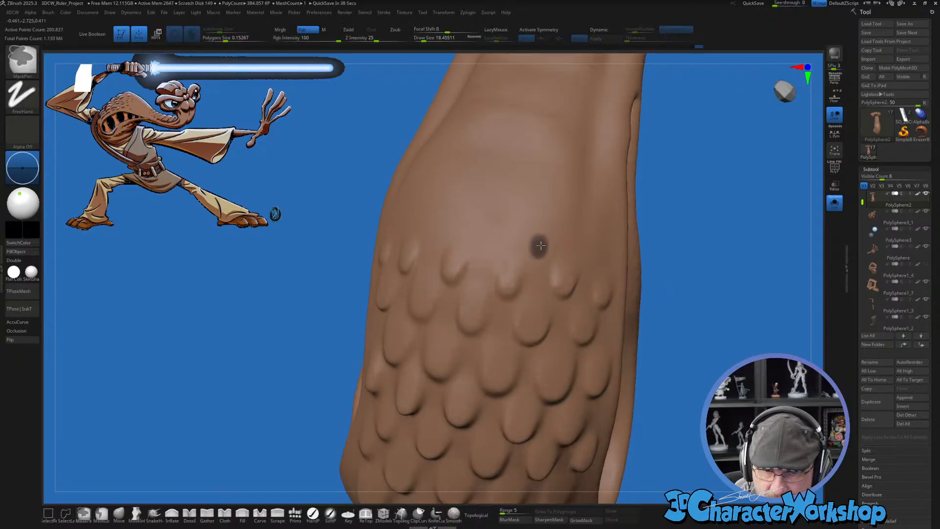
ctrl+click(489, 237)
ctrl+click(435, 232)
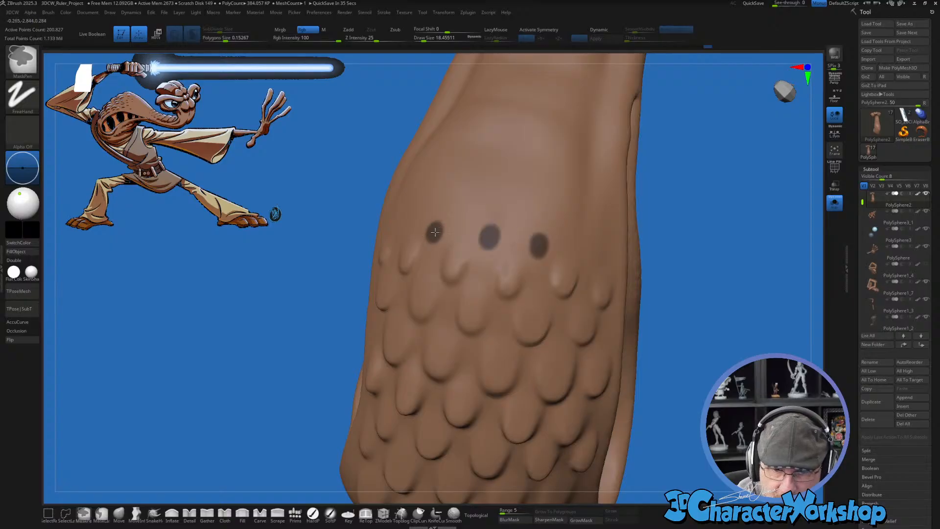
right_drag(615, 221, 594, 248)
ctrl+click(586, 256)
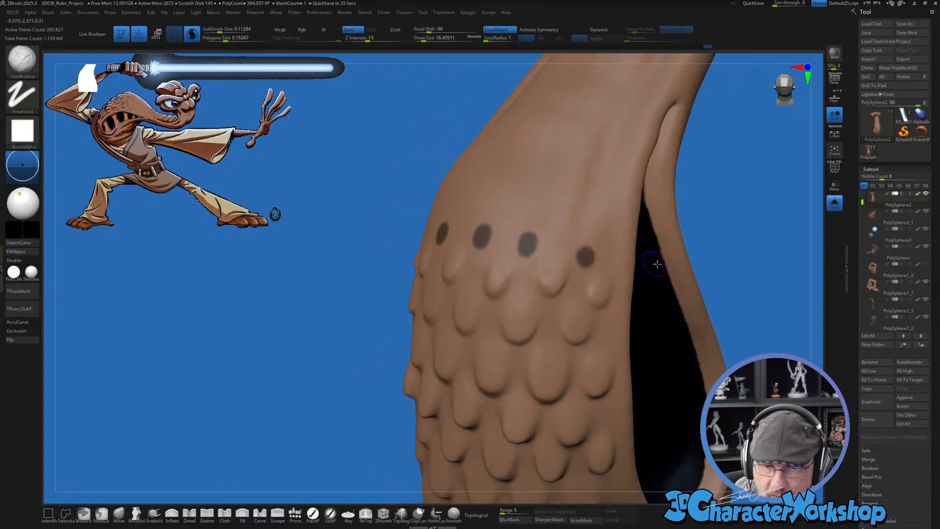
mouse_move(736, 259)
right_down()
mouse_move(751, 253)
mouse_move(676, 259)
mouse_move(699, 319)
right_up()
ctrl+click(478, 262)
ctrl+click(479, 262)
ctrl+alt+click(687, 297)
ctrl+click(410, 236)
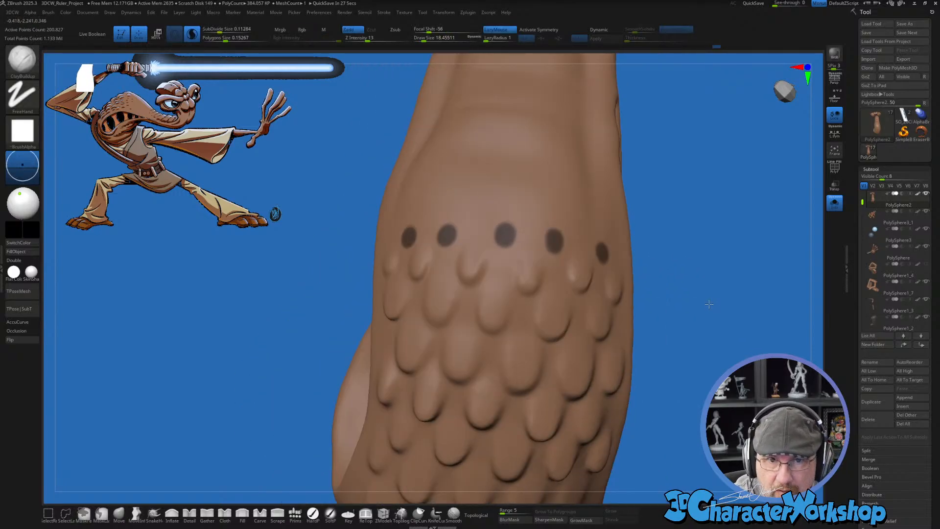
Step: Invert the mask, align the transform gizmo above the eighth-row ovals, and tilt and slightly widen the row outward from the neck
ctrl+click(698, 319)
key(w)
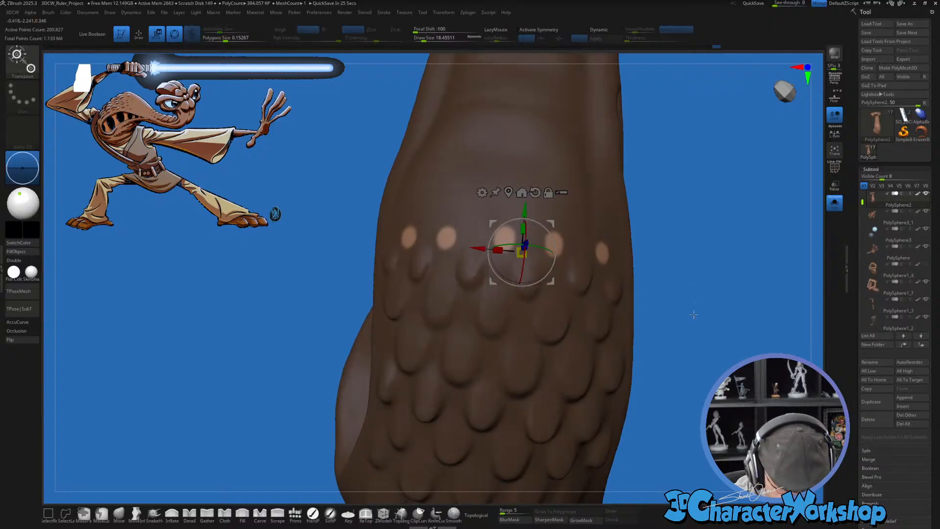
right_drag(686, 309, 706, 313)
click(460, 324)
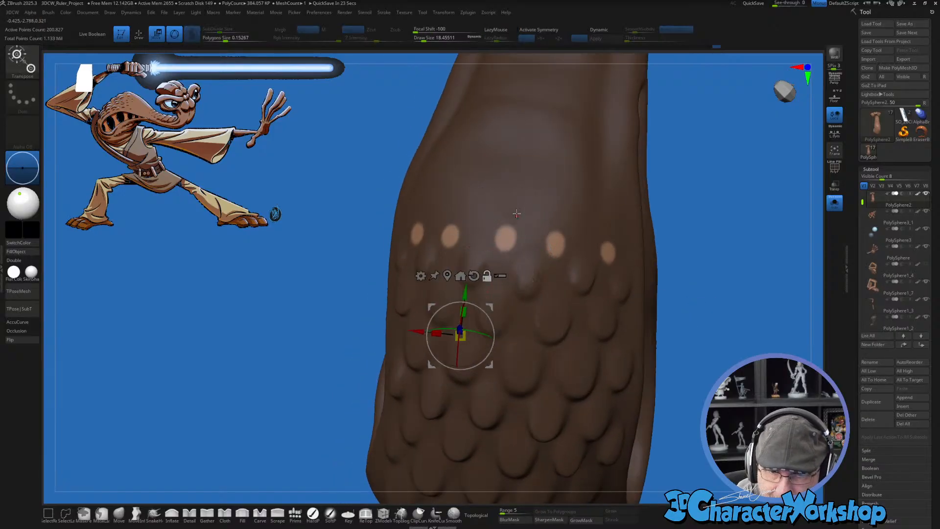
click(517, 212)
alt+drag(539, 230, 532, 237)
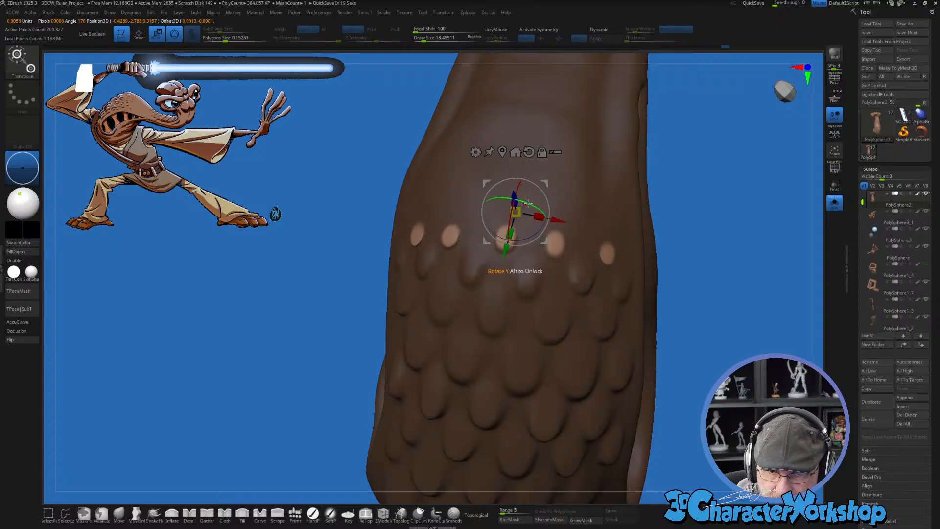
drag(698, 295, 700, 279)
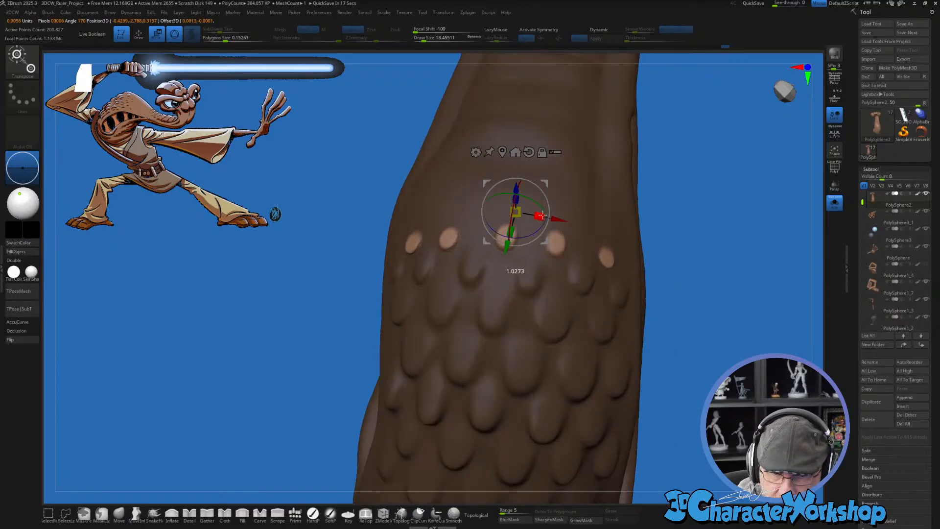
Step: Clear the mask and smooth the upper ends of the eighth-row bumps into the neck
key(q)
key(ctrl+z)
key(ctrl+z)
key(ctrl+z)
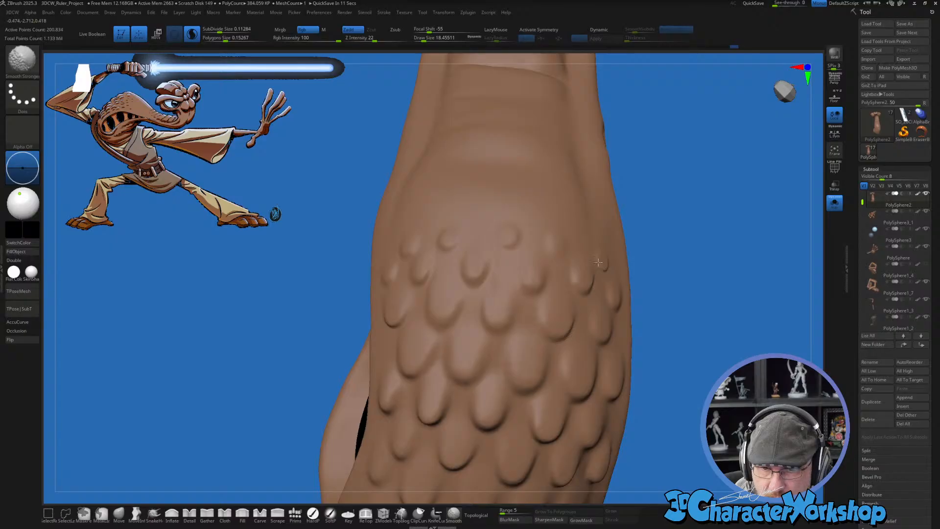
shift+drag(616, 244, 618, 259)
Step: Turn off Solo mode to show the whole character and compare its pose and neck bumps with the reference drawing
alt+drag(669, 315, 655, 237)
mouse_move(649, 334)
mouse_down()
mouse_move(671, 366)
mouse_move(689, 361)
mouse_move(622, 411)
mouse_move(591, 412)
mouse_move(666, 363)
mouse_move(538, 409)
mouse_up()
click(835, 202)
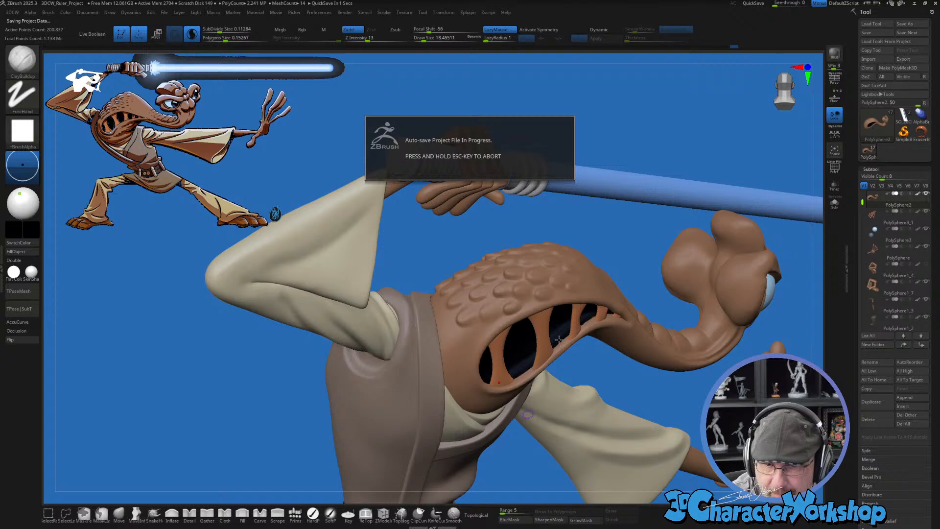
drag(559, 339, 572, 376)
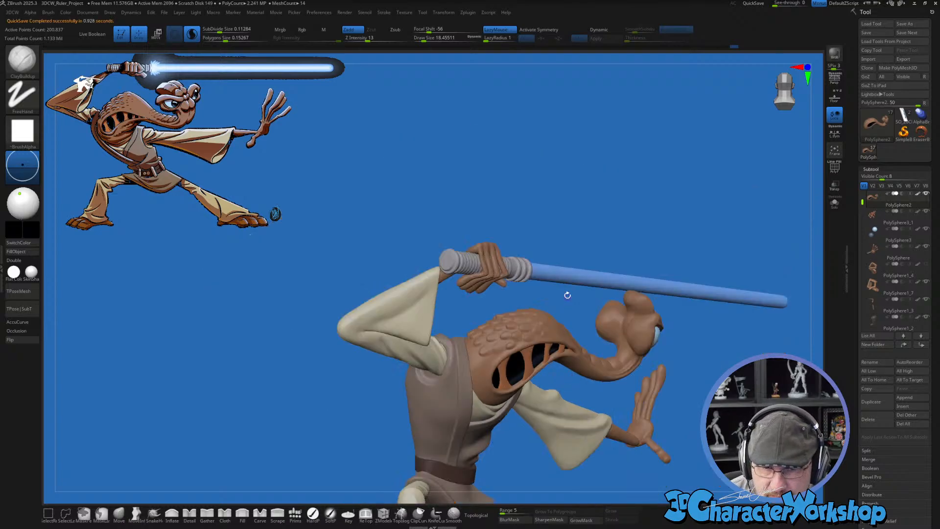
alt+drag(558, 195, 486, 151)
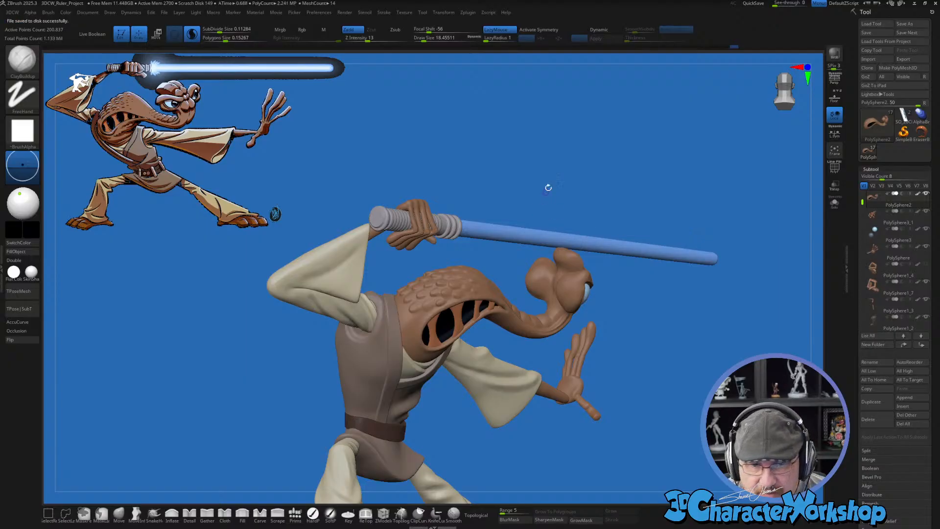
scroll(561, 152, down, 2)
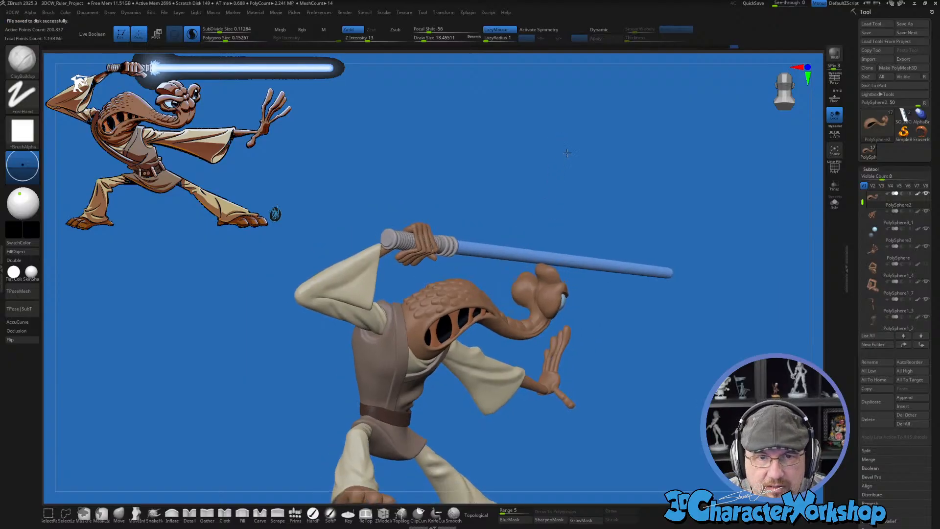
drag(575, 165, 630, 326)
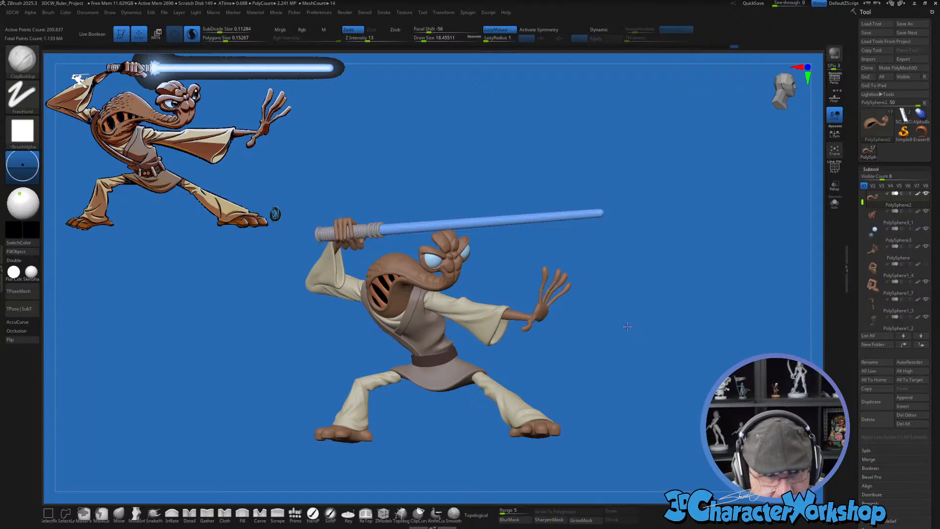
drag(614, 375, 479, 401)
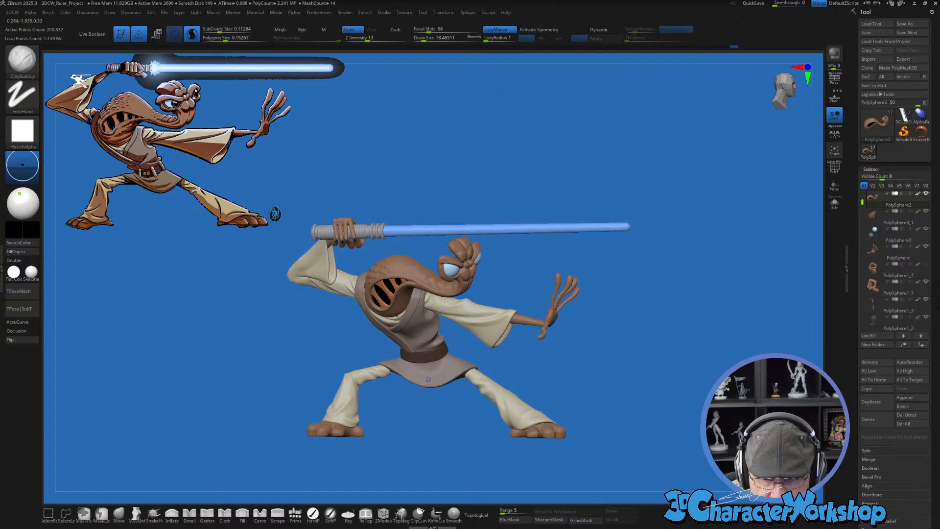
Step: Make the tunic the active subtool and set the draw size to about 78
alt+click(417, 363)
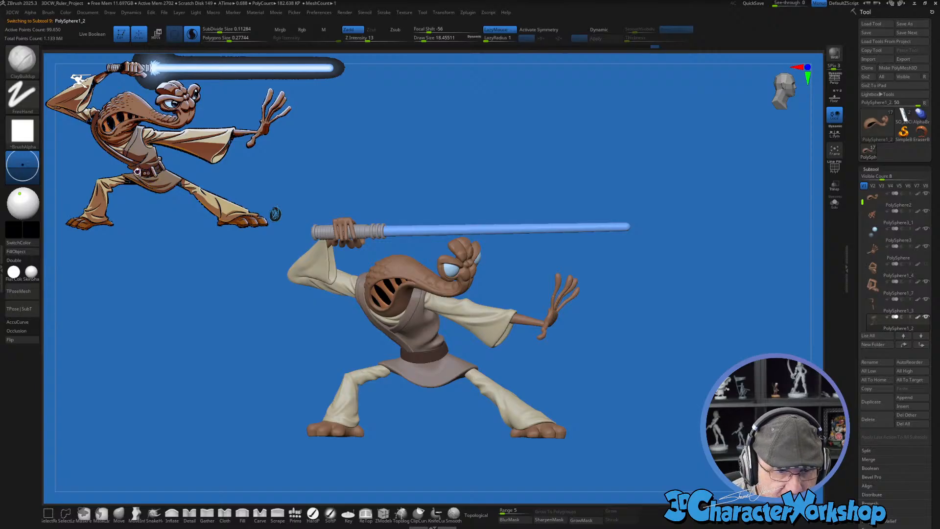
alt+drag(619, 345, 634, 359)
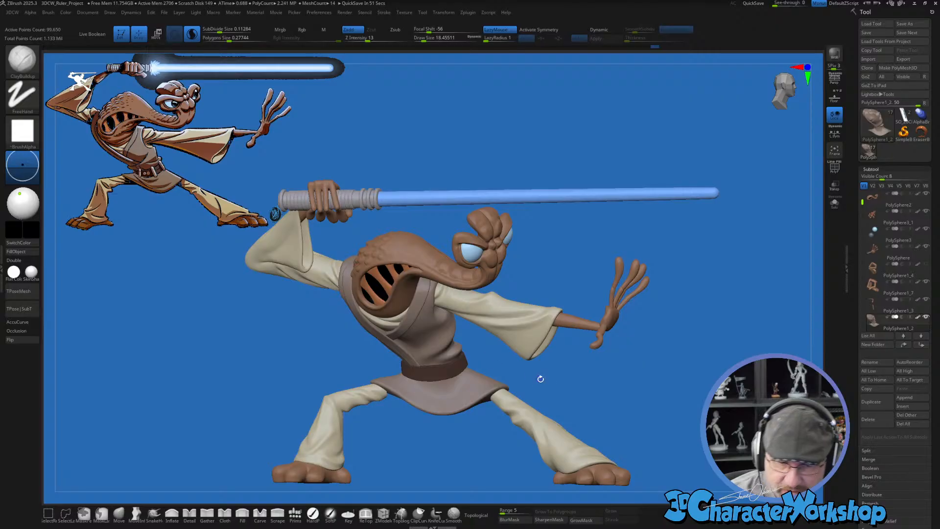
key(s)
drag(584, 400, 592, 397)
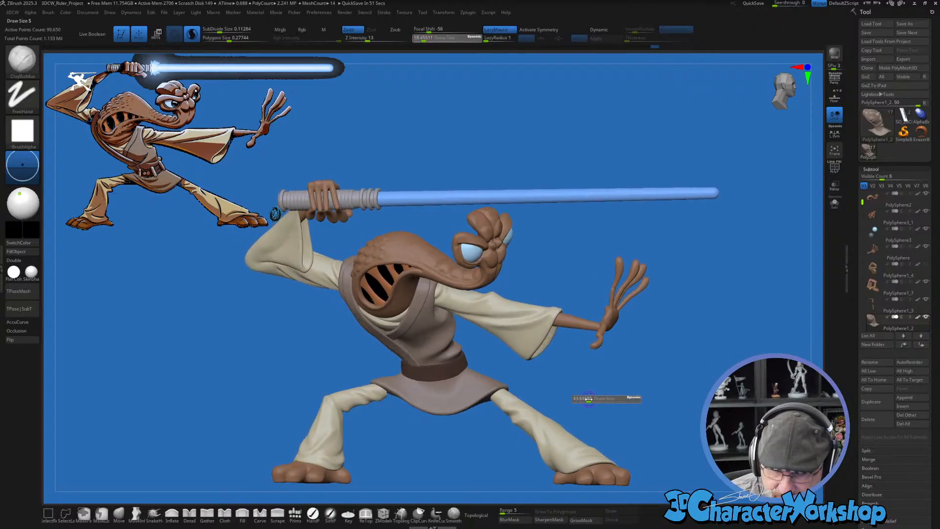
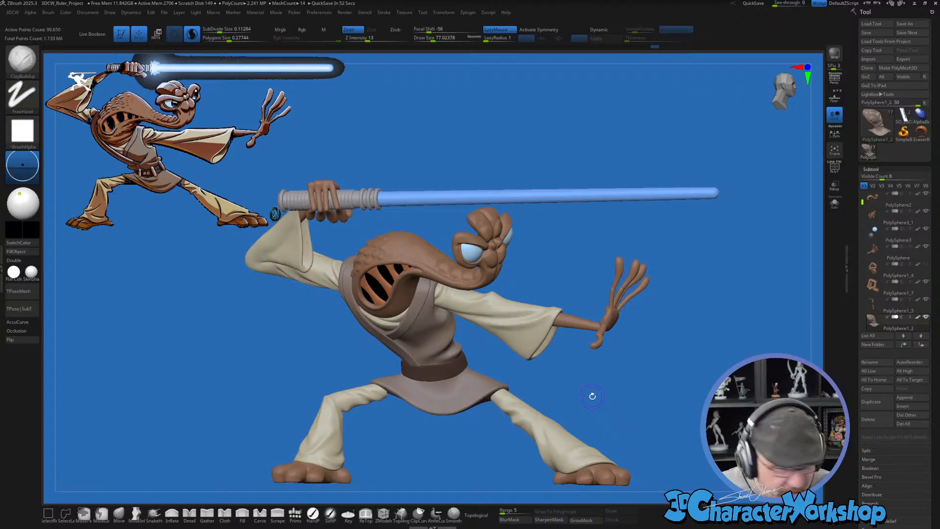
Step: Make the alien's head-and-neck body the active subtool and set the Detail brush's draw size to about 65
key(s)
drag(618, 397, 622, 398)
mouse_move(588, 354)
alt+mouse_down()
mouse_move(586, 397)
mouse_move(575, 386)
mouse_move(589, 374)
alt+mouse_up()
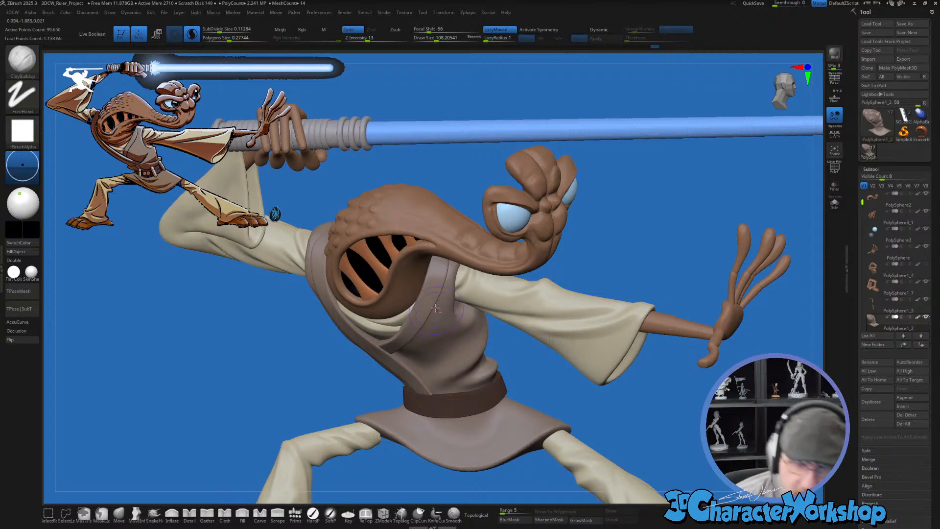
mouse_move(435, 308)
ctrl+right_down()
mouse_move(427, 352)
mouse_move(453, 353)
mouse_move(439, 316)
ctrl+right_up()
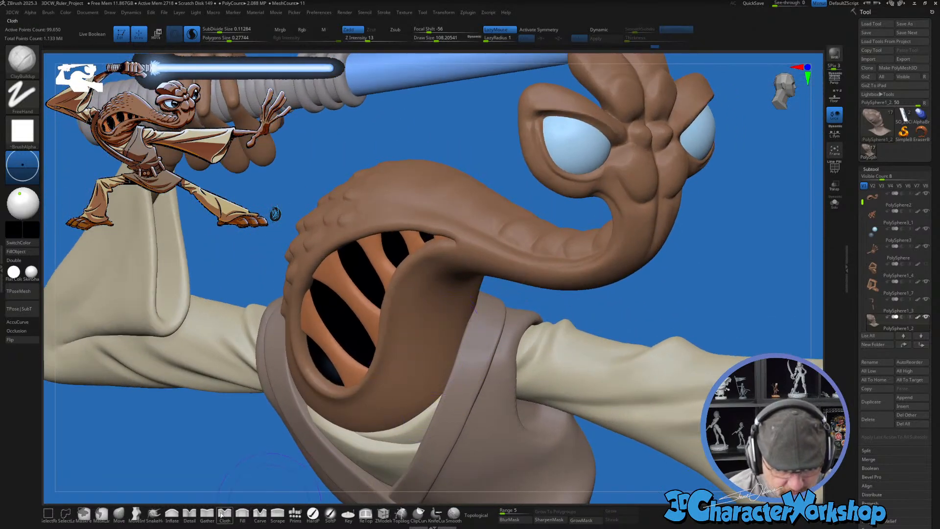
alt+click(417, 419)
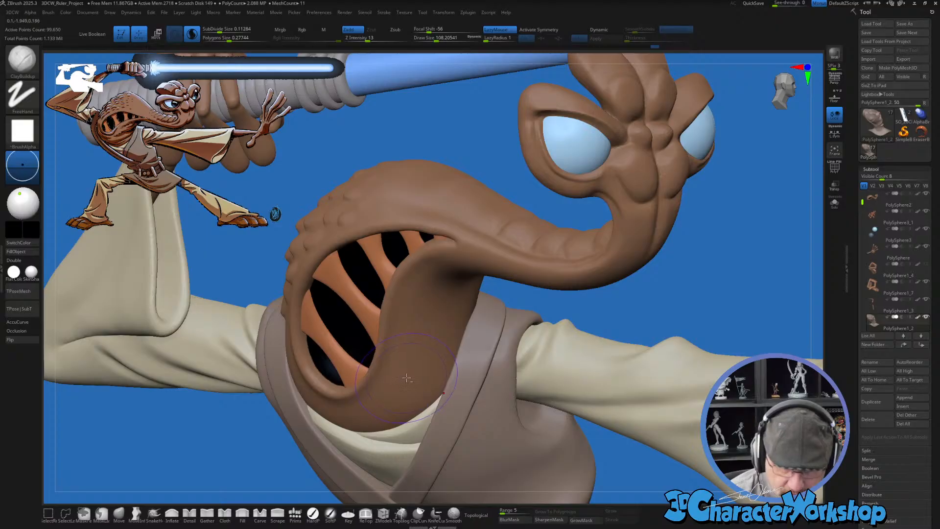
click(189, 512)
key(s)
drag(438, 361, 427, 362)
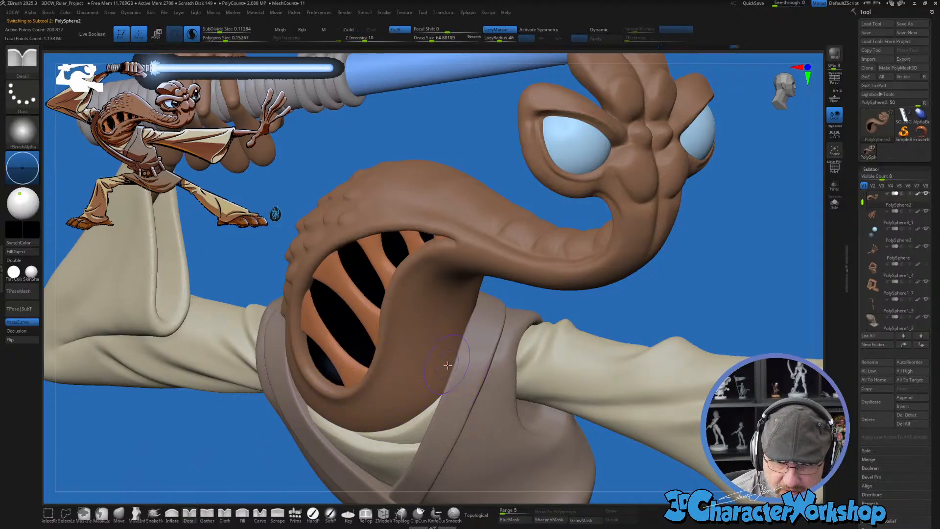
Step: Show the polyframe, smooth the throat and the underside of the neck to give them a denser mesh, and hide the polyframe
key(shift+f)
mouse_move(436, 365)
right_down()
mouse_move(425, 362)
mouse_move(441, 316)
right_up()
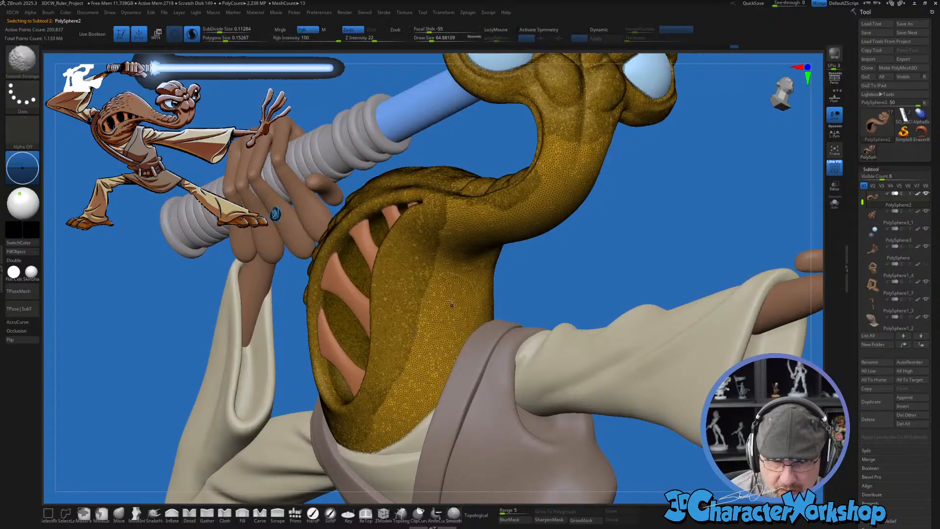
mouse_move(443, 303)
shift+mouse_down()
mouse_move(436, 312)
mouse_move(470, 258)
mouse_move(458, 230)
mouse_move(504, 223)
shift+mouse_up()
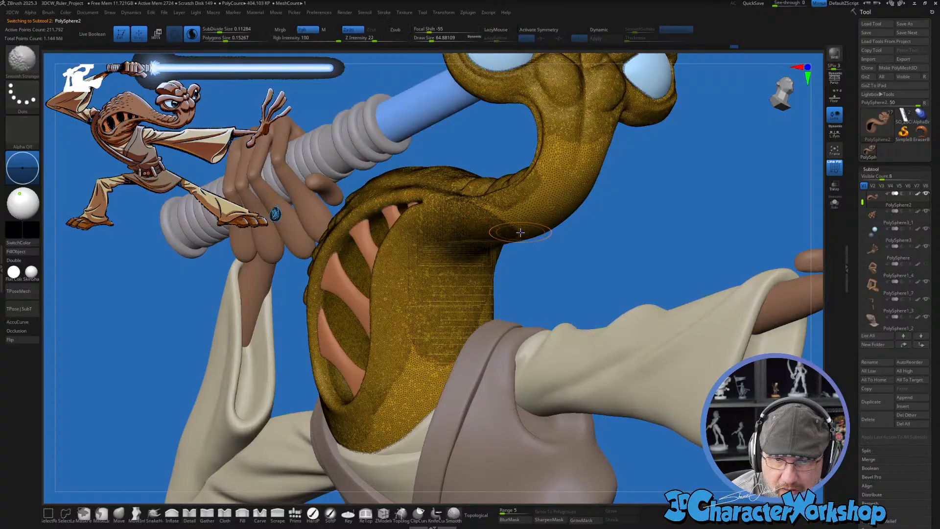
right_drag(483, 299, 455, 382)
mouse_move(455, 382)
shift+mouse_down()
mouse_move(431, 392)
mouse_move(402, 426)
mouse_move(355, 446)
shift+mouse_up()
mouse_move(362, 431)
right_down()
mouse_move(484, 328)
mouse_move(470, 215)
right_up()
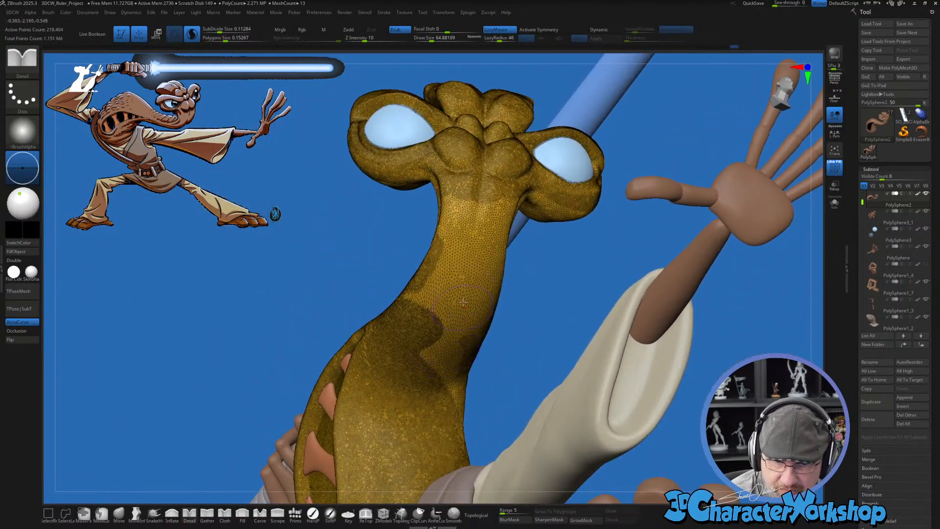
mouse_move(472, 200)
shift+mouse_down()
mouse_move(455, 343)
mouse_move(475, 308)
mouse_move(441, 378)
mouse_move(414, 356)
shift+mouse_up()
mouse_move(456, 309)
shift+mouse_down()
mouse_move(505, 210)
mouse_move(487, 313)
shift+mouse_up()
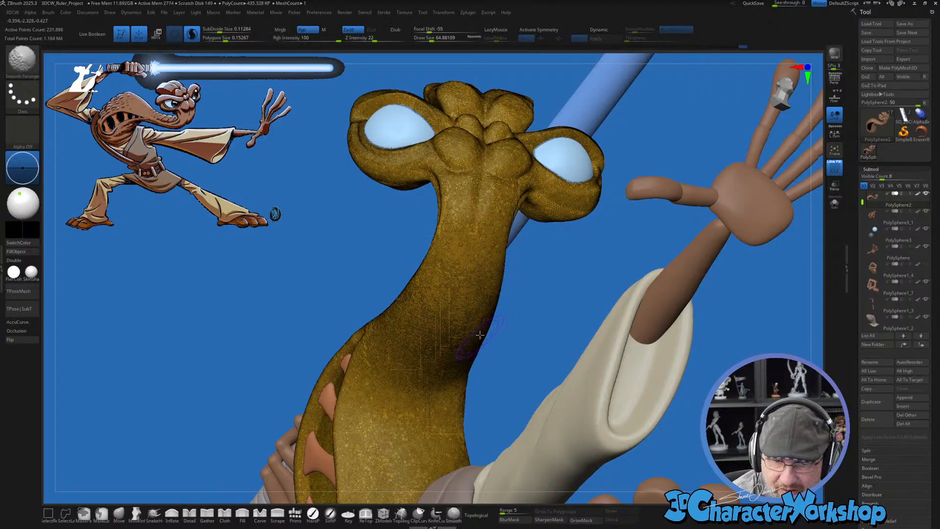
mouse_move(487, 314)
right_down()
mouse_move(481, 350)
mouse_move(490, 360)
mouse_move(378, 394)
mouse_move(503, 336)
right_up()
key(shift+f)
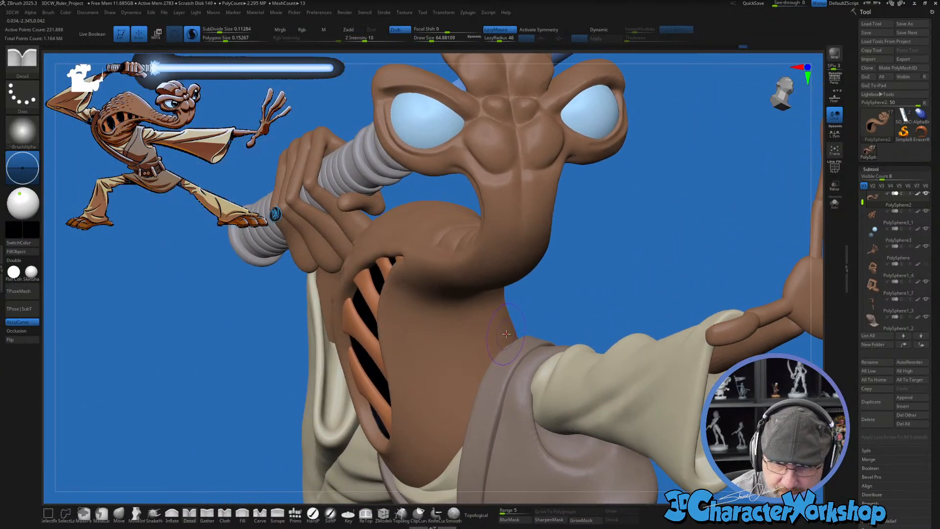
Step: Set the draw size to about 46 and carve diagonal skin folds across the throat plus a crease along the chest opening's rim
key(s)
drag(505, 335, 502, 337)
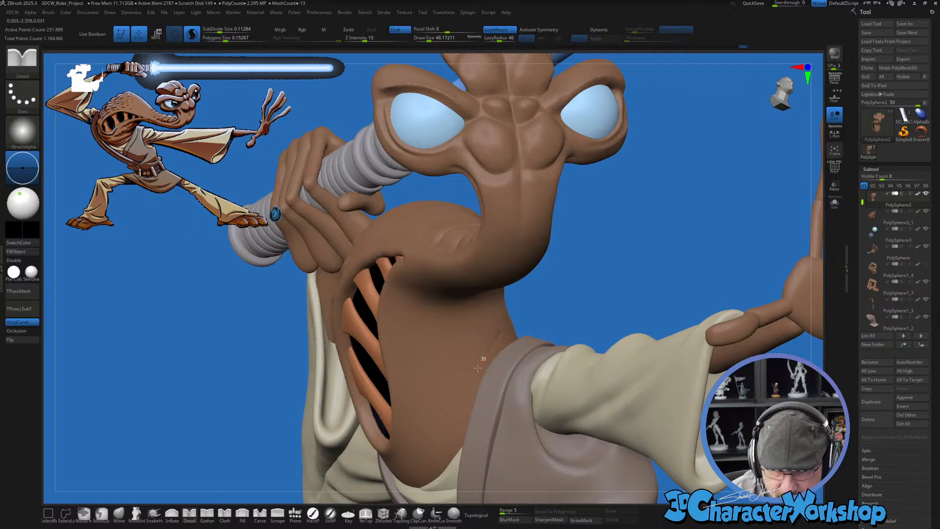
right_drag(512, 394, 496, 324)
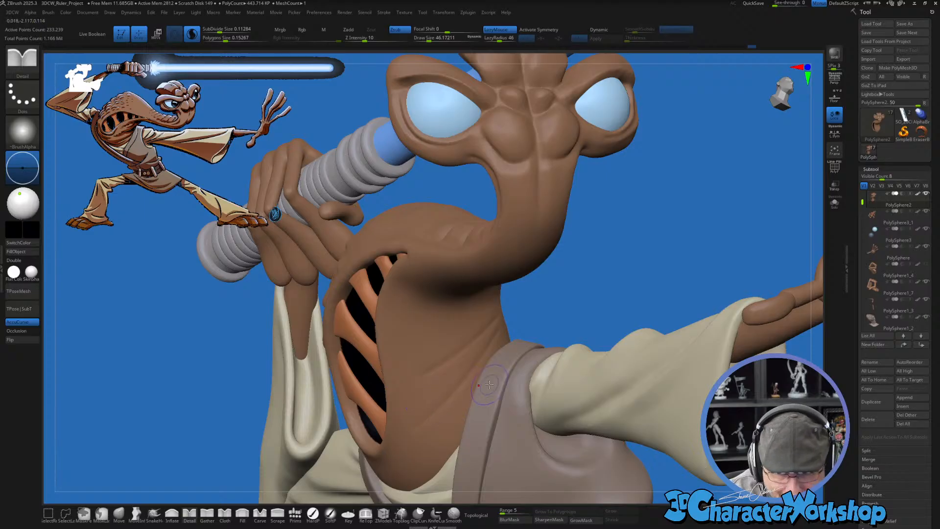
right_drag(453, 359, 540, 249)
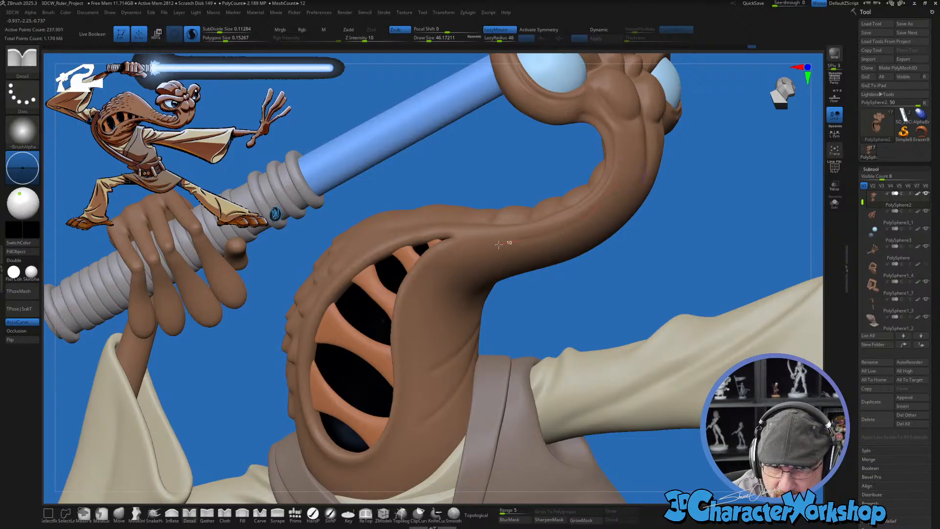
mouse_move(453, 257)
mouse_down()
mouse_move(421, 282)
mouse_move(406, 317)
mouse_move(404, 396)
mouse_up()
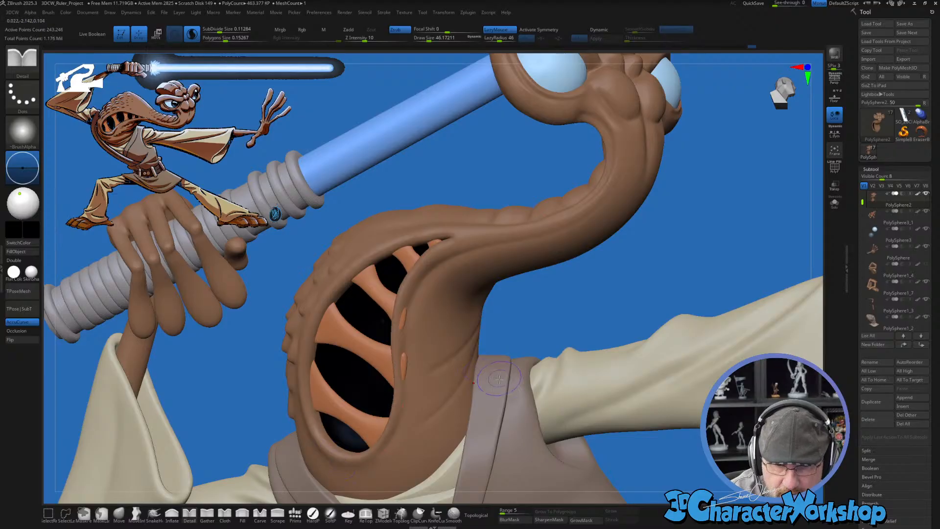
Step: Deepen the crease where the neck overhangs the throat, carve further folds across the throat, and lightly smooth them
right_drag(463, 416, 526, 293)
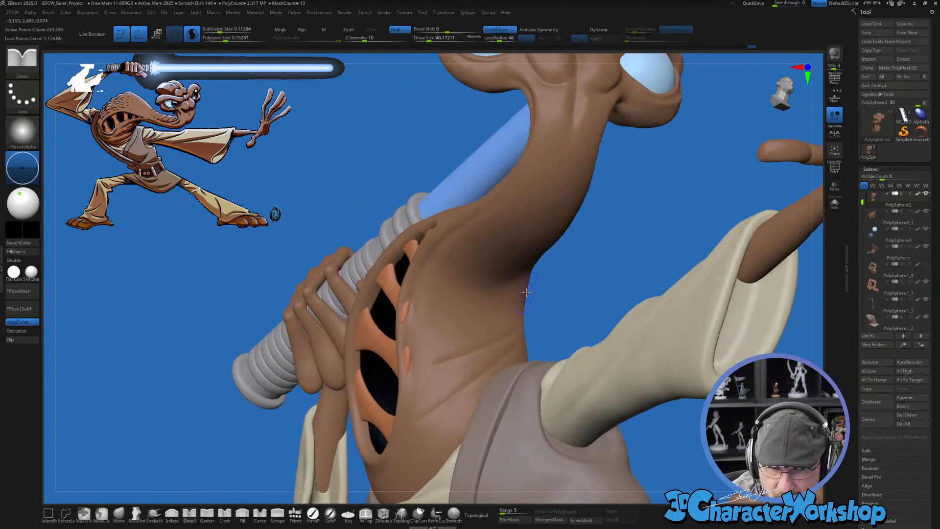
mouse_move(528, 276)
mouse_down()
mouse_move(492, 294)
mouse_move(514, 284)
mouse_up()
mouse_move(541, 327)
right_down()
mouse_move(524, 333)
mouse_move(528, 286)
right_up()
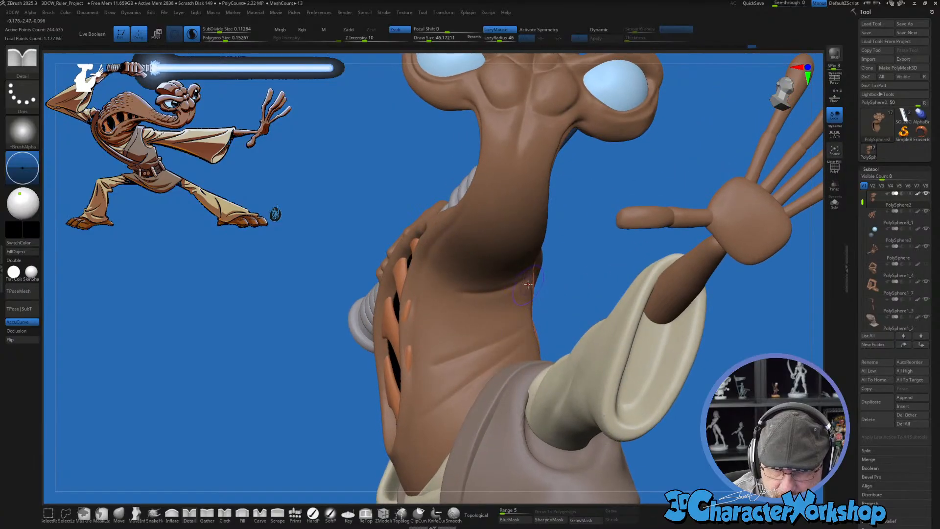
drag(496, 312, 396, 343)
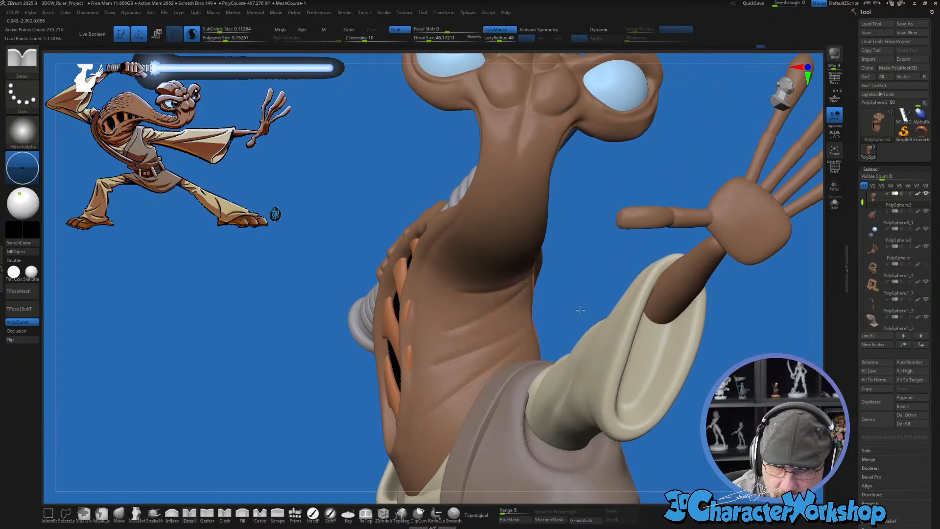
mouse_move(579, 316)
right_down()
mouse_move(592, 312)
mouse_move(548, 323)
right_up()
key(shift)
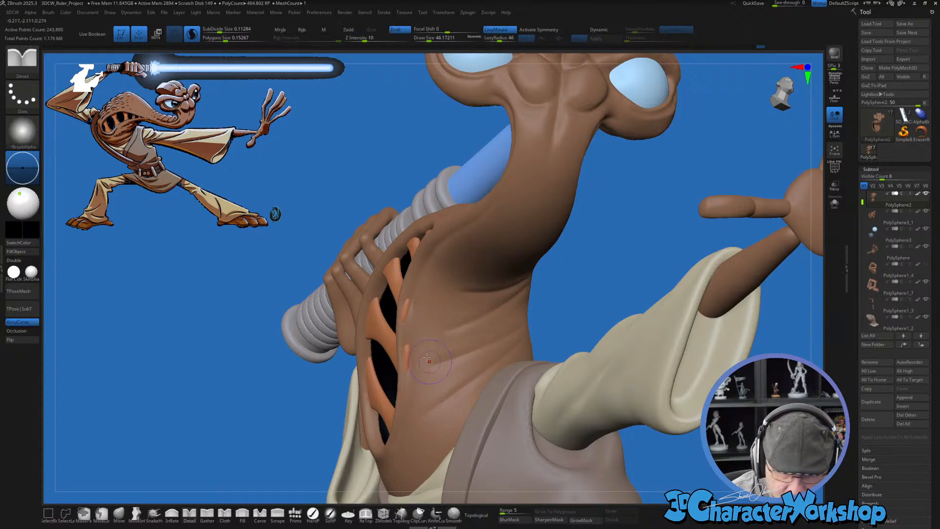
Step: Make the orange ribs the active subtool and use the Move brush to push their protruding ends back inside the body
right_drag(430, 401, 418, 354)
alt+click(408, 352)
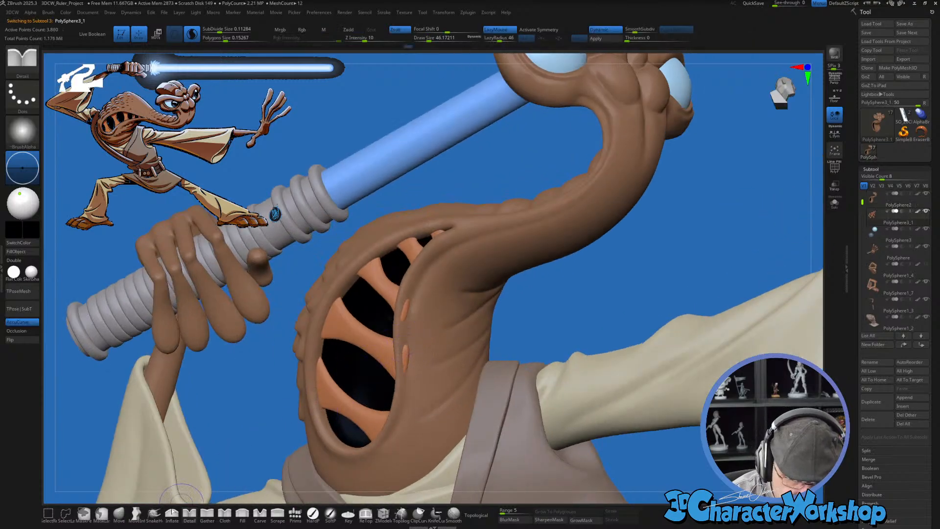
key(b)
key(m)
key(v)
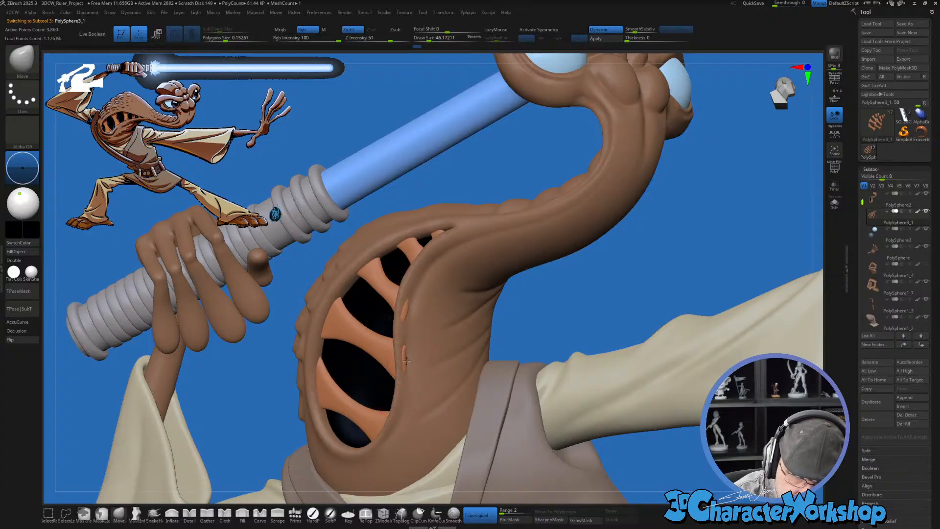
right_drag(412, 345, 412, 351)
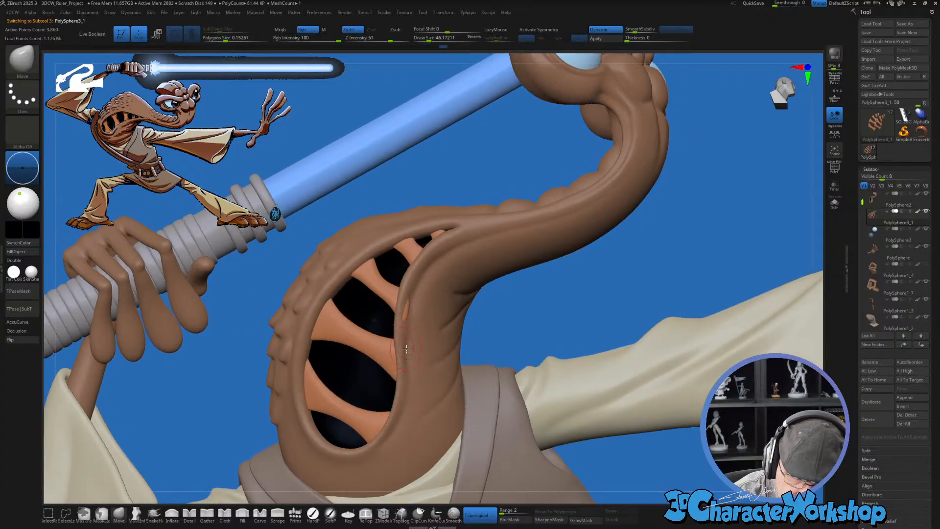
right_drag(408, 314, 411, 306)
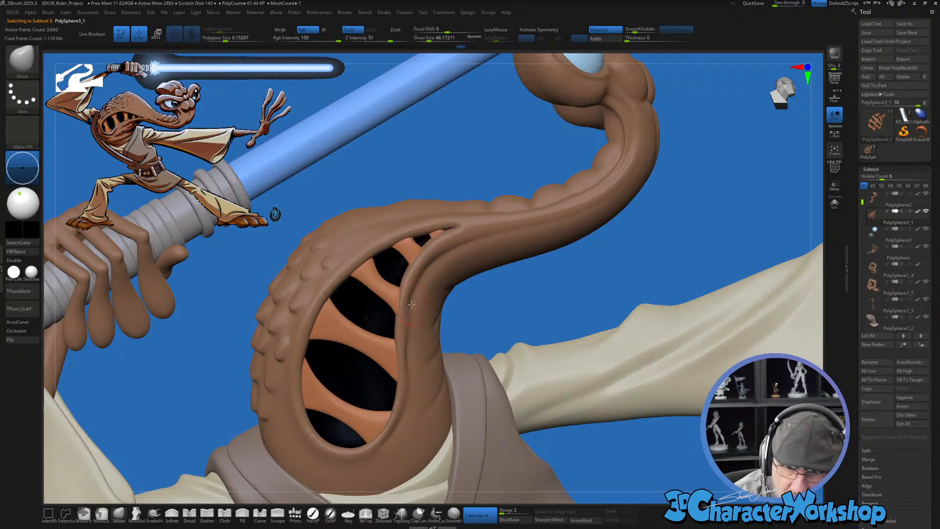
right_drag(444, 346, 392, 308)
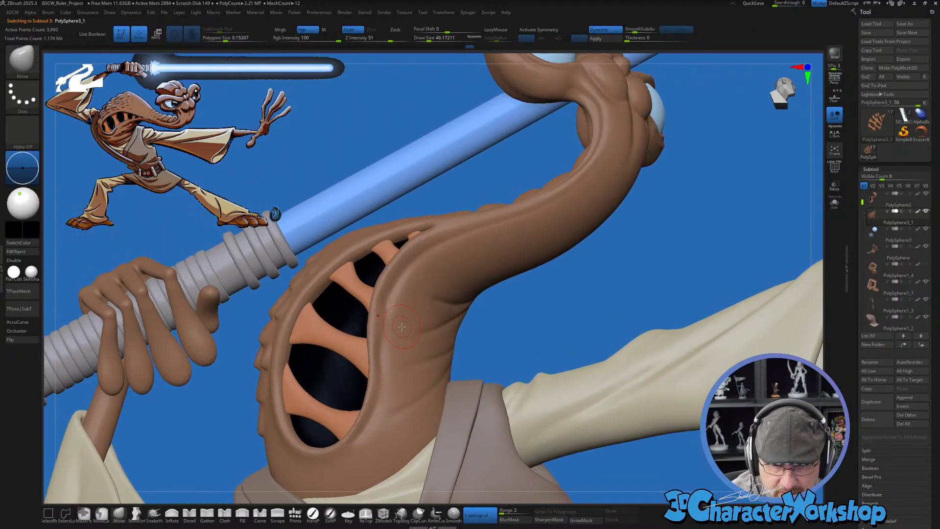
Step: Return to the body subtool, define the throat-side rim of the chest opening with the Detail brush, and smooth the surrounding surface
alt+click(401, 330)
click(189, 513)
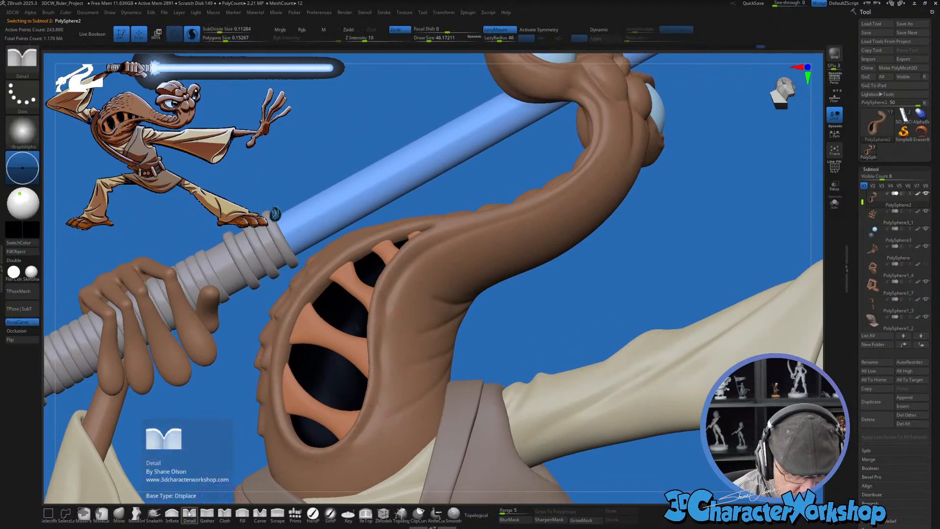
shift+drag(418, 258, 424, 256)
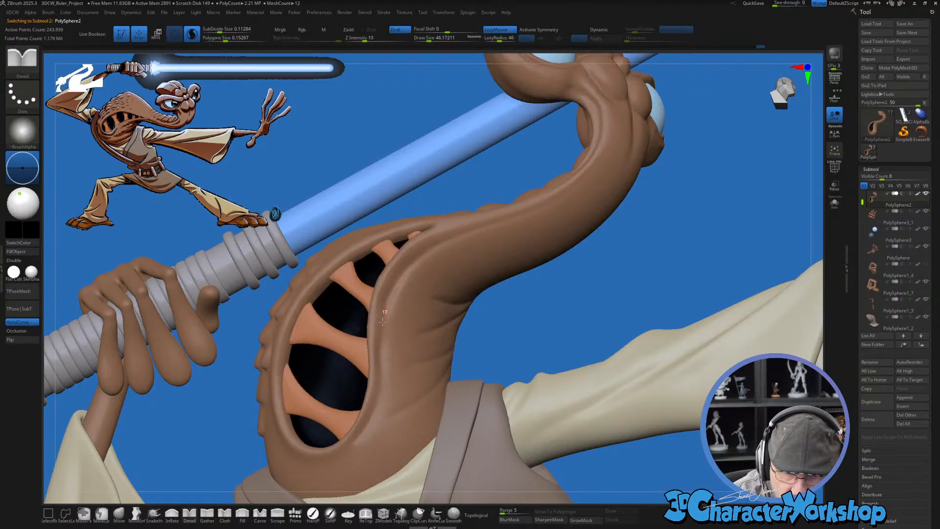
drag(383, 322, 390, 311)
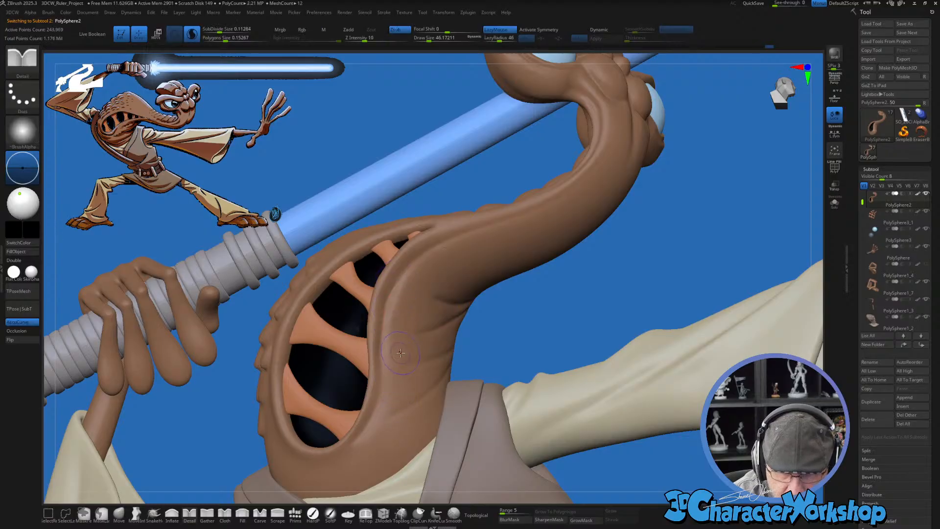
right_drag(380, 348, 377, 381)
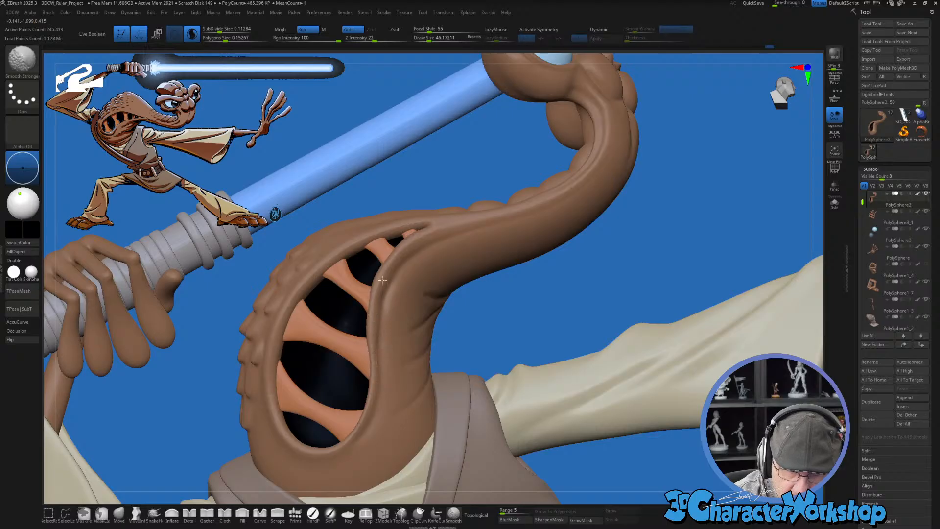
shift+drag(395, 255, 438, 254)
shift+drag(416, 294, 406, 282)
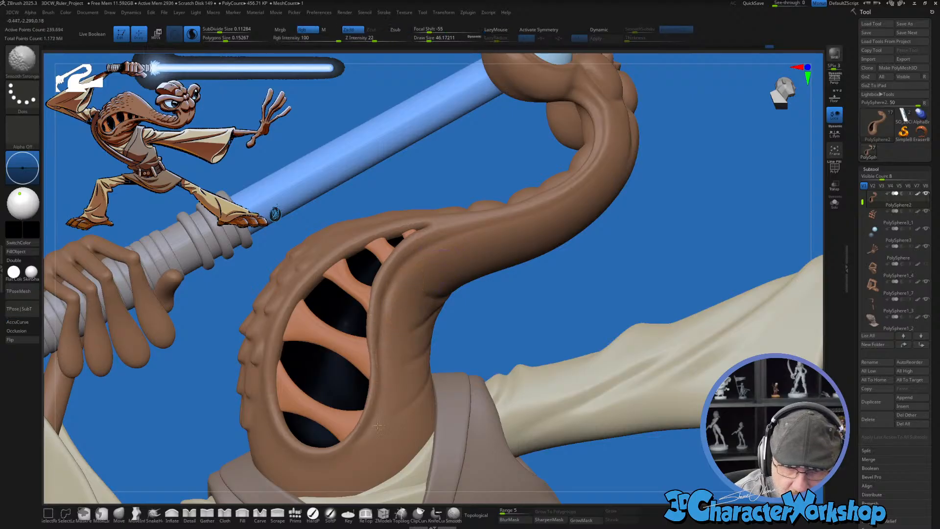
mouse_move(401, 332)
right_down()
mouse_move(386, 343)
mouse_move(403, 354)
mouse_move(372, 391)
right_up()
Step: Plump up the throat-side rim of the chest opening using the Inflate brush at a draw size of about 62
click(172, 515)
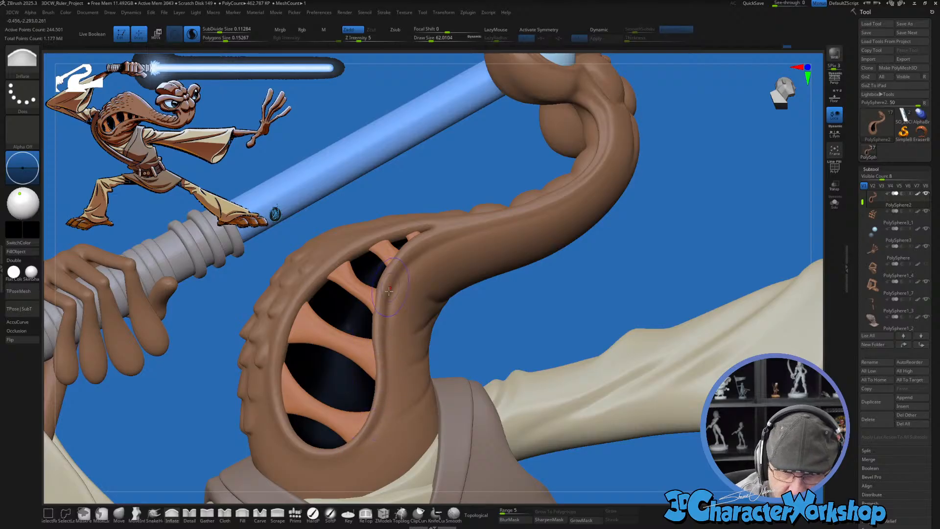
right_drag(394, 285, 391, 261)
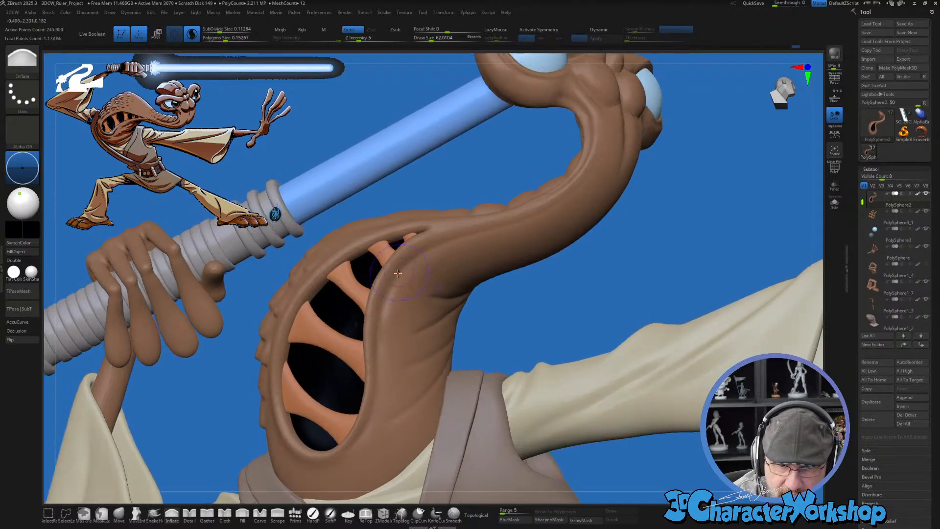
right_drag(403, 418, 442, 384)
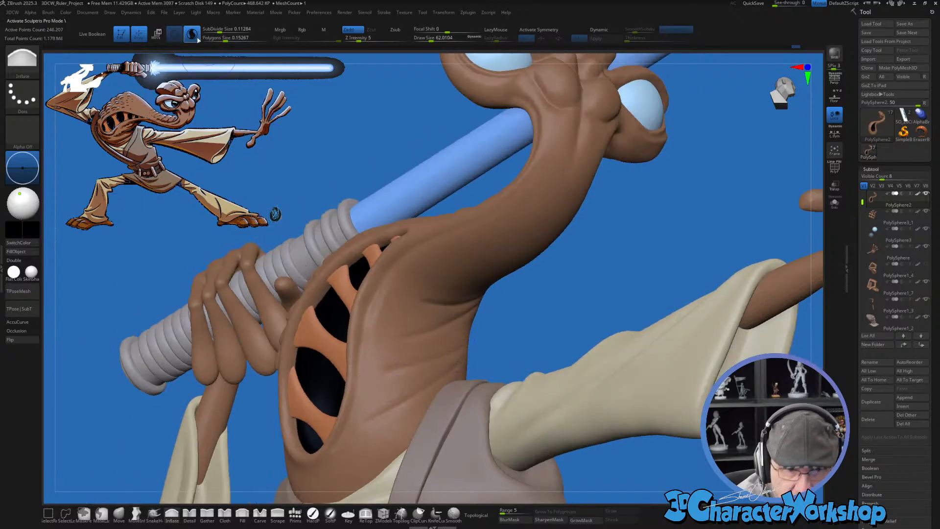
Step: Inflate the body surface below the chest opening, where the throat meets the collar, at a draw size of about 80
right_drag(448, 343, 404, 353)
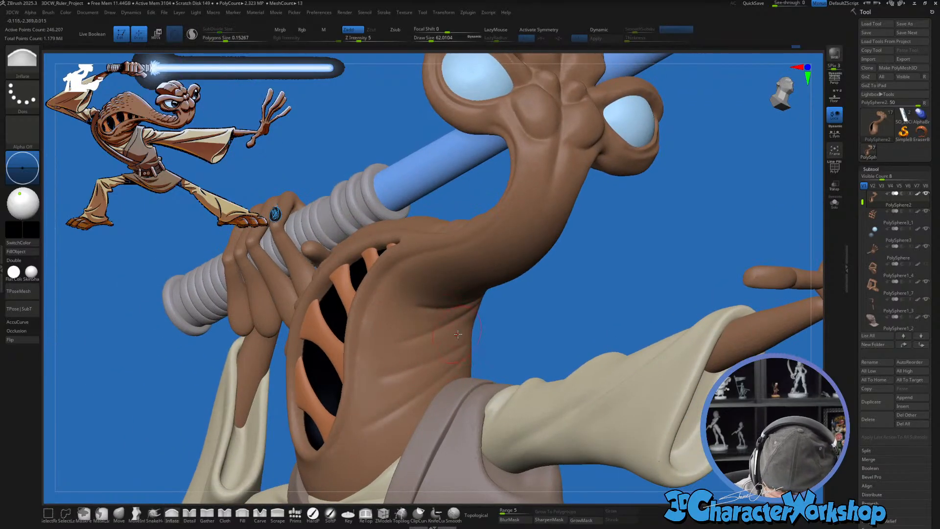
mouse_move(471, 346)
right_down()
mouse_move(478, 336)
mouse_move(469, 333)
right_up()
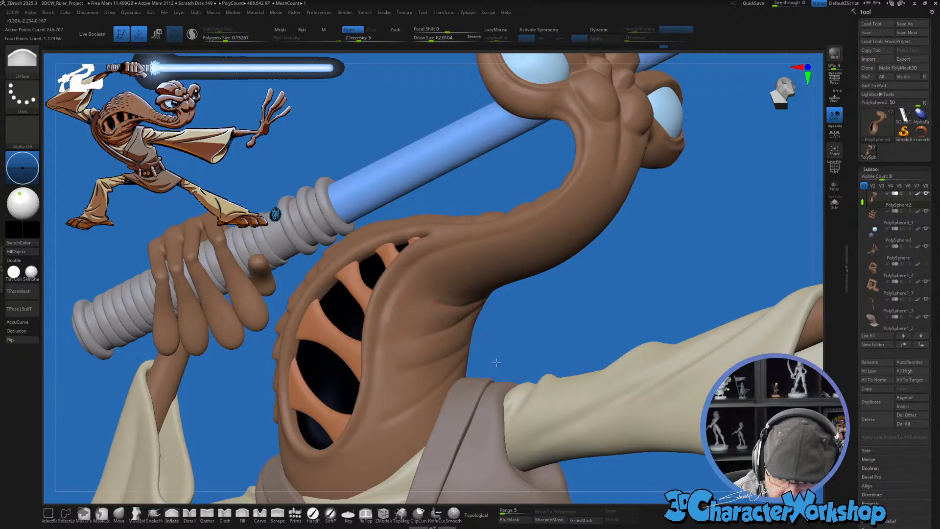
drag(496, 362, 461, 353)
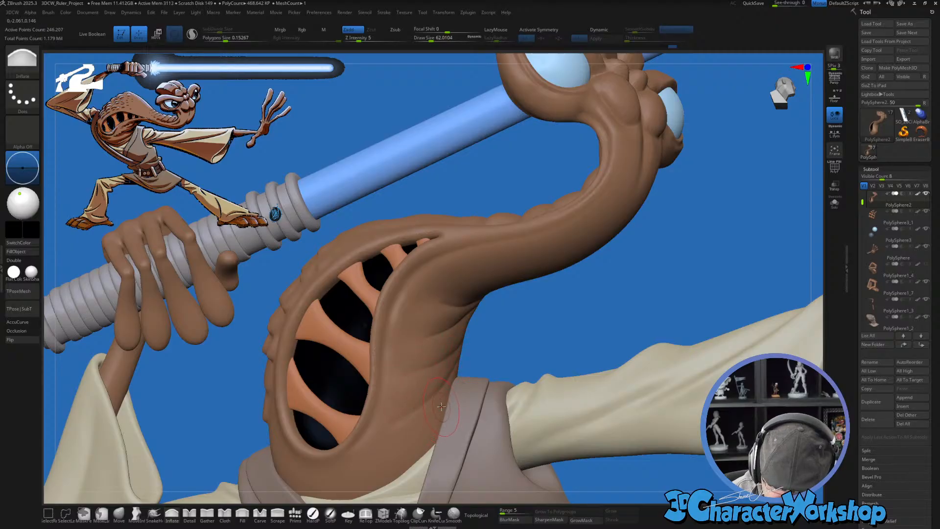
key(s)
drag(432, 429, 435, 429)
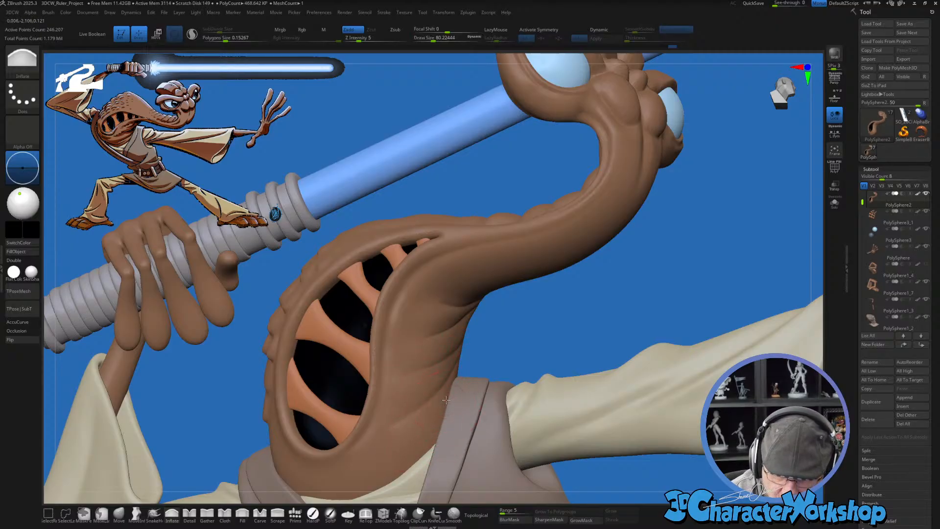
right_drag(422, 433, 392, 464)
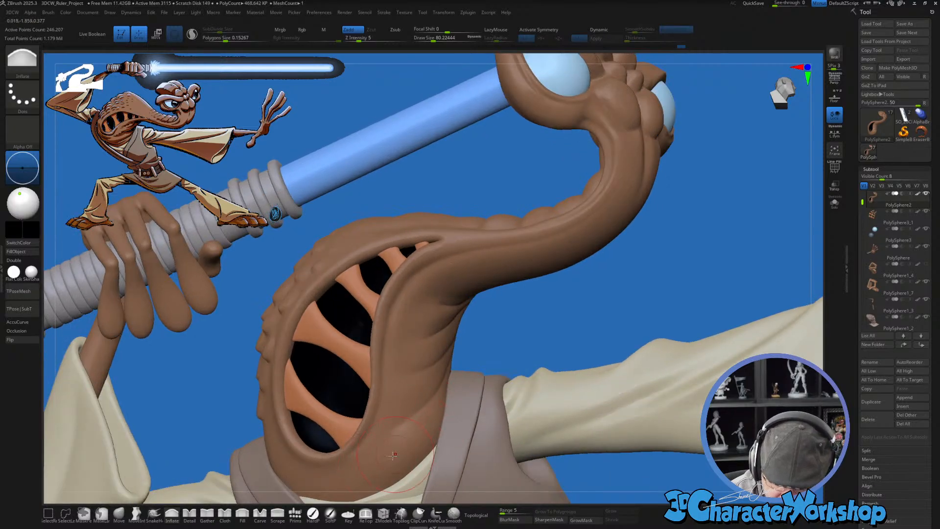
right_drag(448, 428, 441, 401)
Step: Plump up the skin folds across the throat using the Inflate brush at a draw size of about 56
key(s)
drag(445, 394, 439, 394)
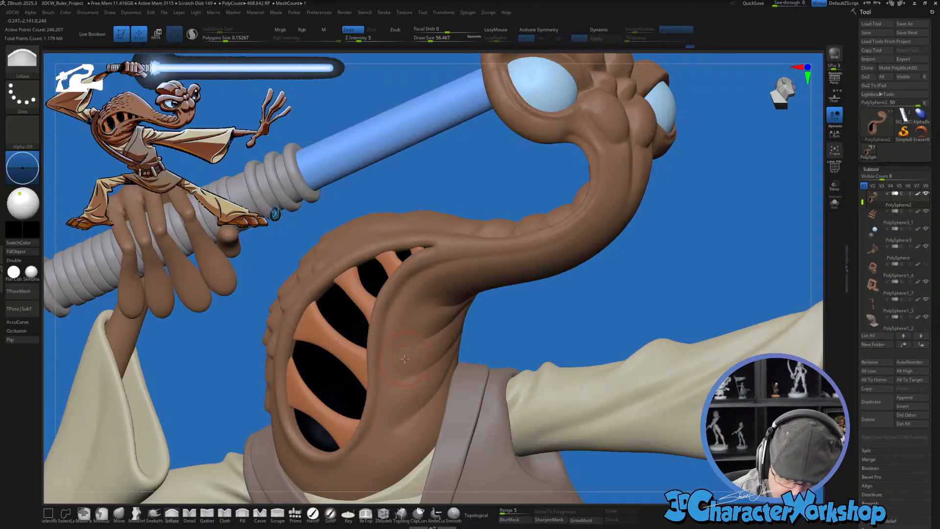
right_drag(457, 337, 474, 328)
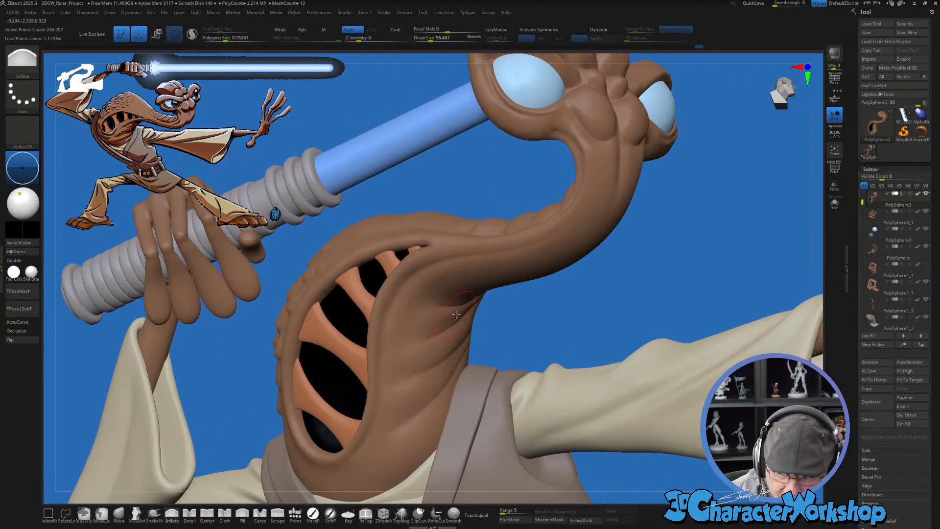
right_drag(518, 319, 609, 308)
right_drag(622, 433, 559, 415)
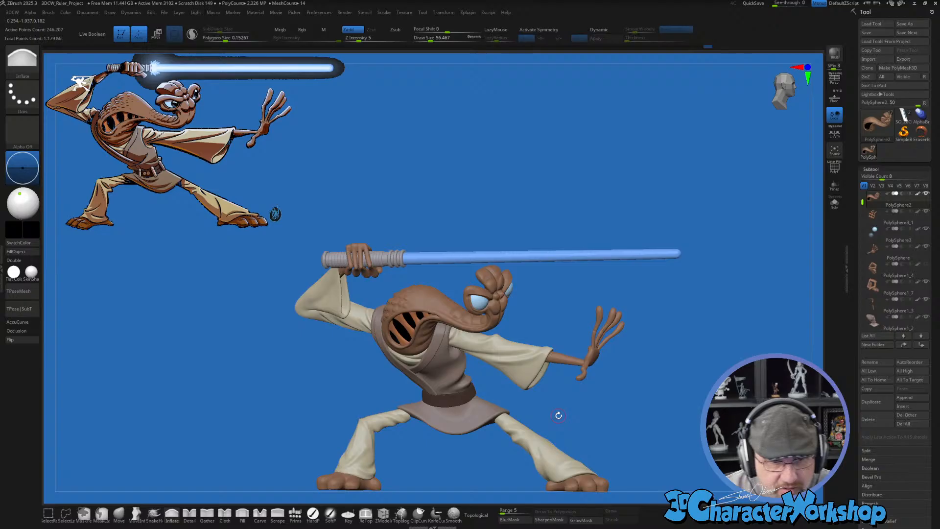
Step: Sharpen the lower rim of the chest opening and the adjoining throat skin with the Detail brush
mouse_move(475, 297)
right_down()
mouse_move(456, 383)
mouse_move(431, 414)
mouse_move(294, 480)
right_up()
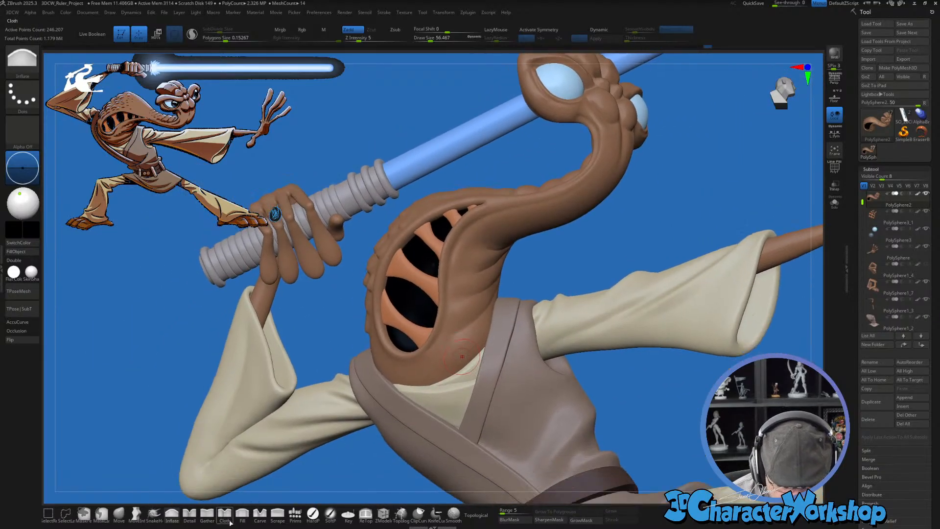
click(190, 514)
right_drag(458, 362, 479, 360)
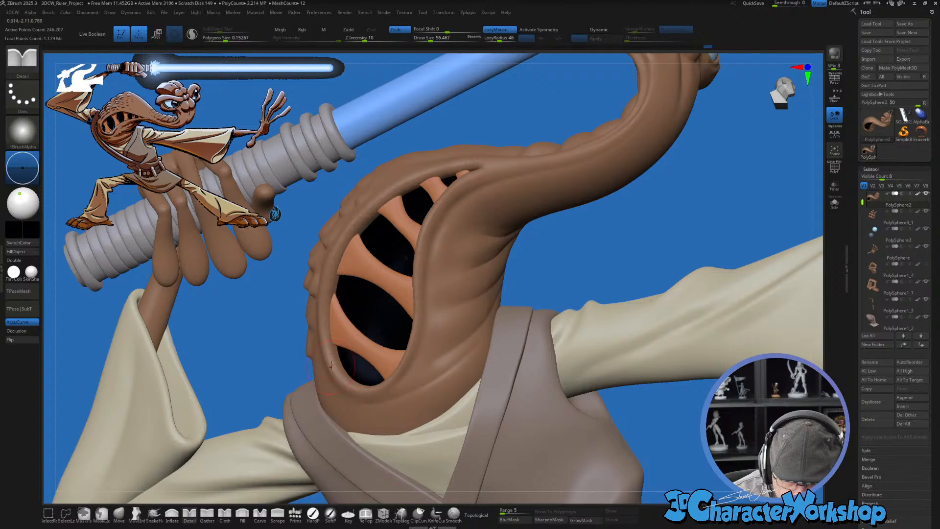
right_drag(332, 365, 488, 407)
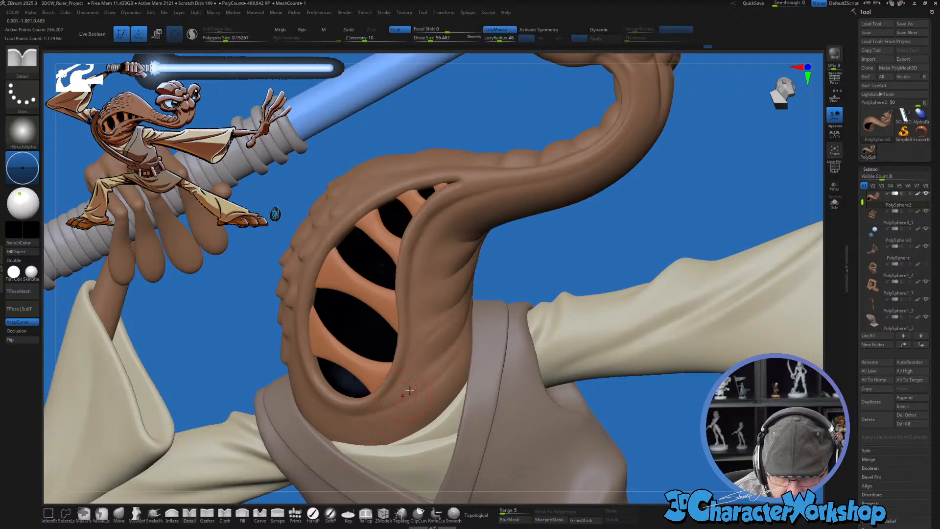
mouse_move(409, 390)
right_down()
mouse_move(499, 372)
mouse_move(471, 361)
mouse_move(509, 281)
mouse_move(546, 390)
mouse_move(552, 384)
mouse_move(511, 367)
mouse_move(532, 415)
mouse_move(535, 403)
right_up()
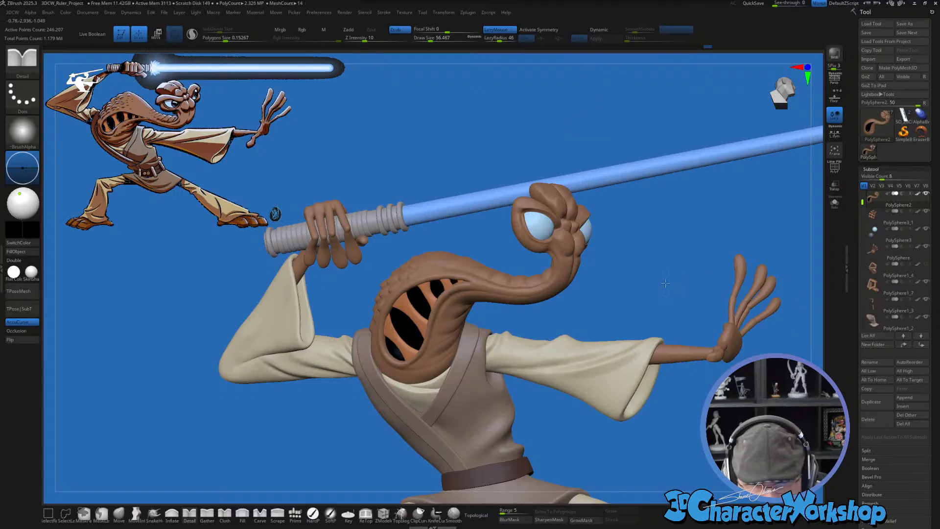
Step: Make the brown tunic the active subtool and select the Carve brush for work on its skirt
drag(666, 283, 637, 210)
alt+click(503, 402)
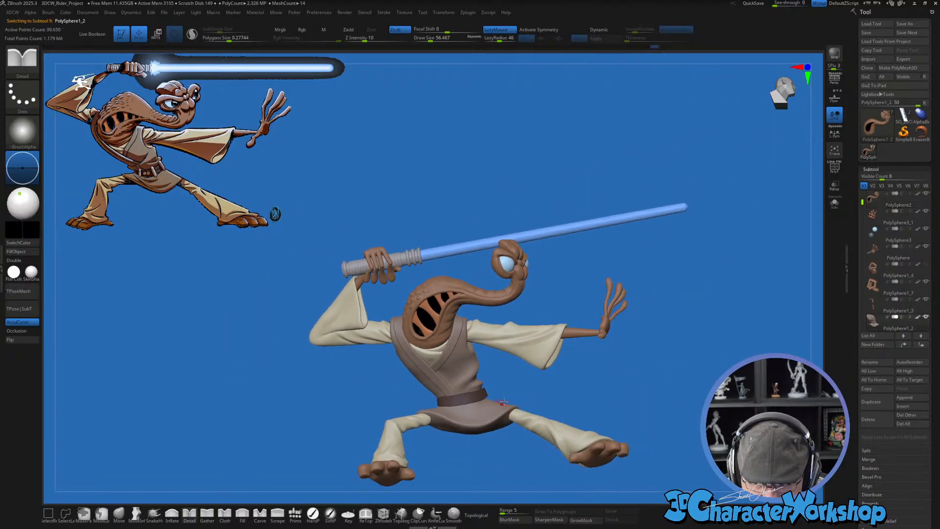
drag(568, 390, 568, 411)
alt+drag(582, 377, 593, 440)
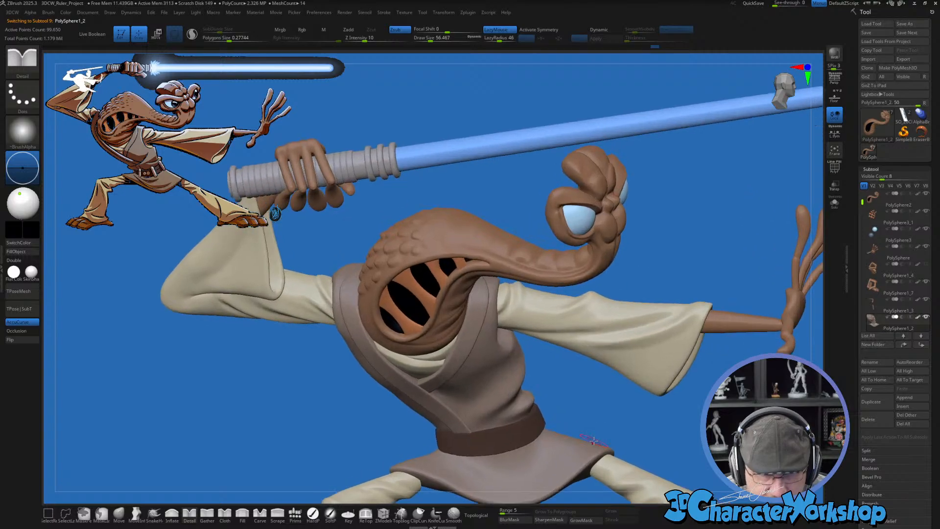
click(262, 517)
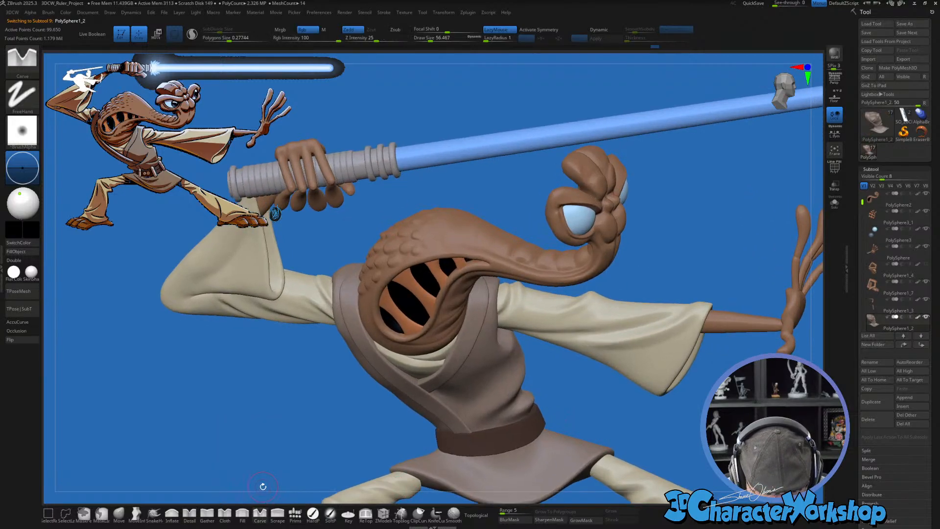
ctrl+right_drag(446, 407, 451, 361)
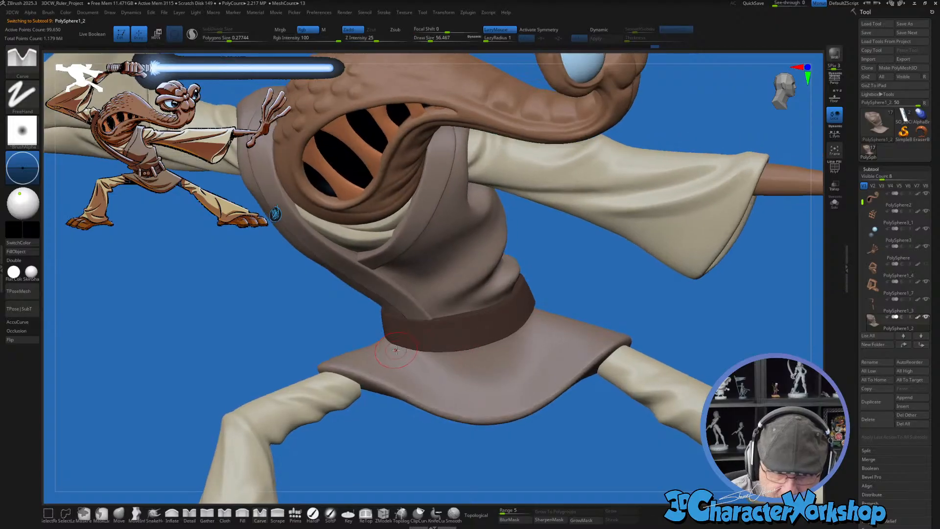
Step: Check the tunic's mesh density in the wireframe display, turn on Sculptris Pro, and brush across the skirt front
key(shift+f)
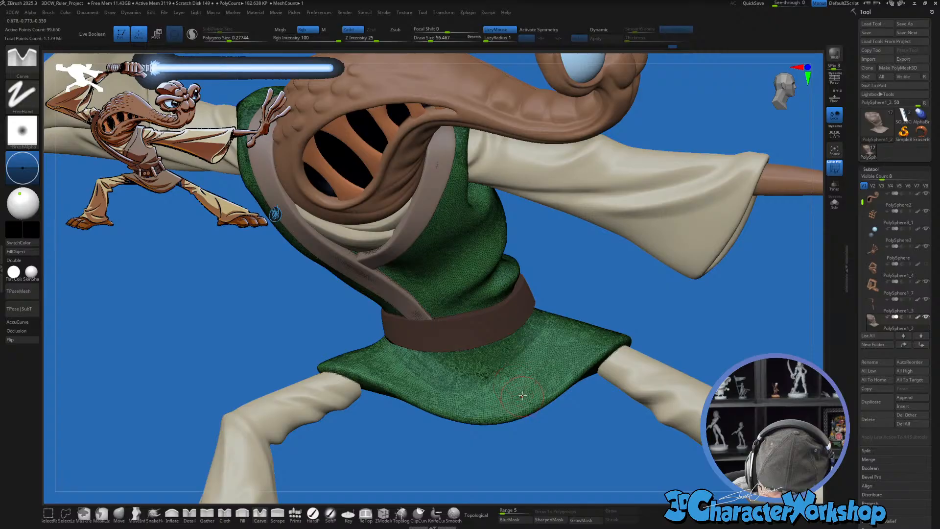
mouse_move(514, 371)
right_down()
mouse_move(512, 396)
mouse_move(520, 394)
right_up()
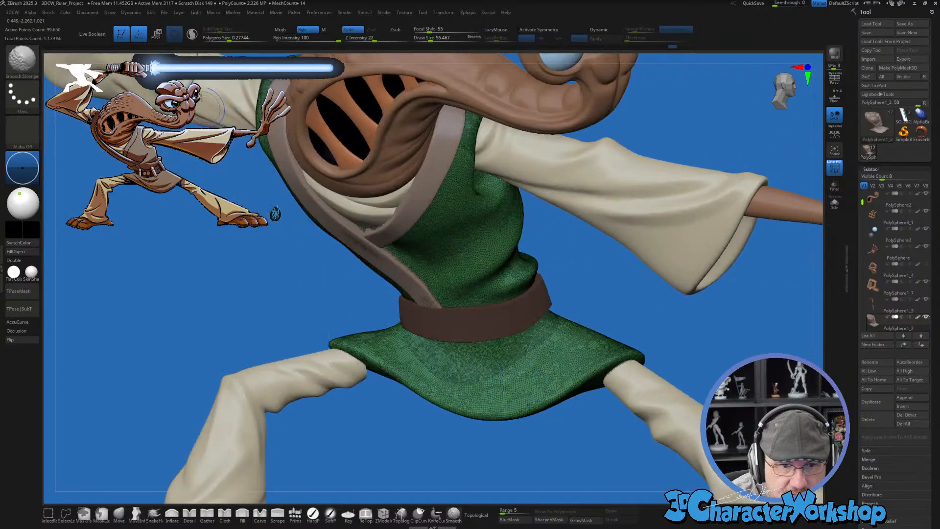
shift+click(192, 34)
mouse_move(512, 371)
shift+mouse_down()
mouse_move(361, 344)
mouse_move(426, 378)
mouse_move(595, 348)
shift+mouse_up()
Step: Try carving a fold into the skirt just below the belt at a draw size of about 56
key(s)
mouse_move(556, 374)
right_down()
mouse_move(550, 344)
mouse_move(547, 410)
right_up()
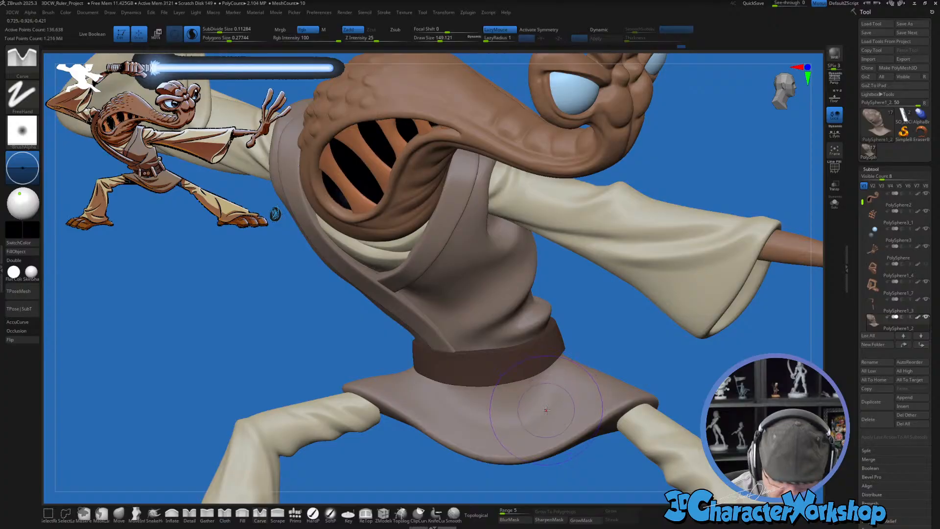
key(s)
drag(546, 410, 537, 411)
alt+right_drag(538, 409, 535, 384)
right_drag(437, 368, 433, 375)
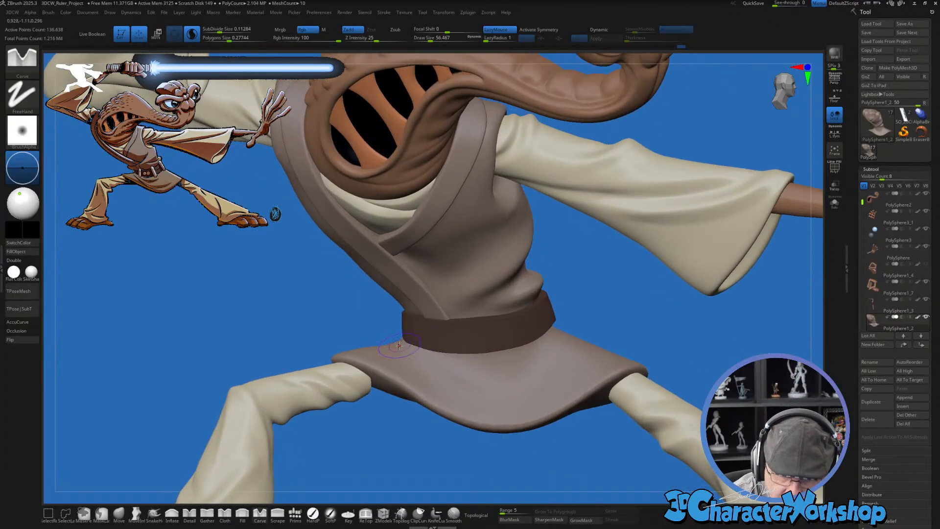
right_drag(400, 345, 400, 358)
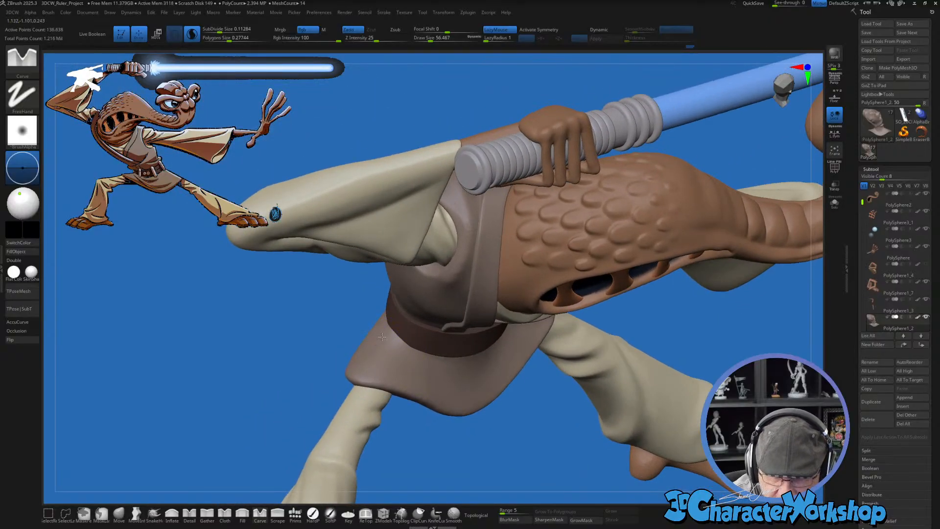
right_drag(433, 382, 440, 367)
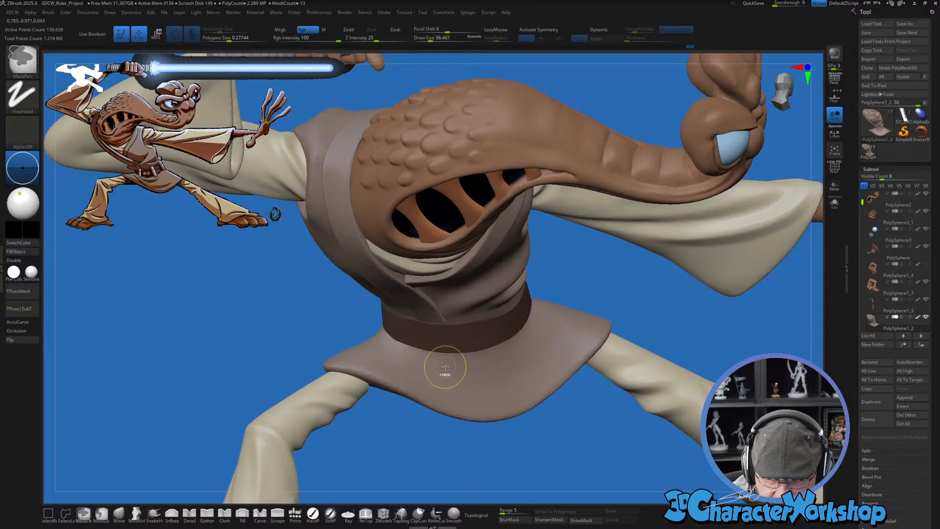
Step: Carve curved drape folds across the front of the skirt below the belt at a draw size of about 128
key(s)
drag(373, 343, 396, 338)
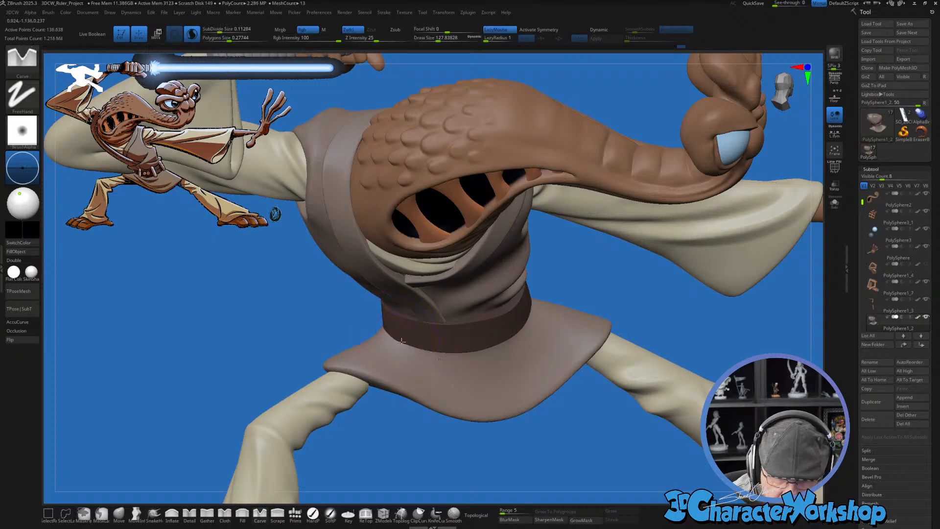
right_drag(396, 338, 377, 338)
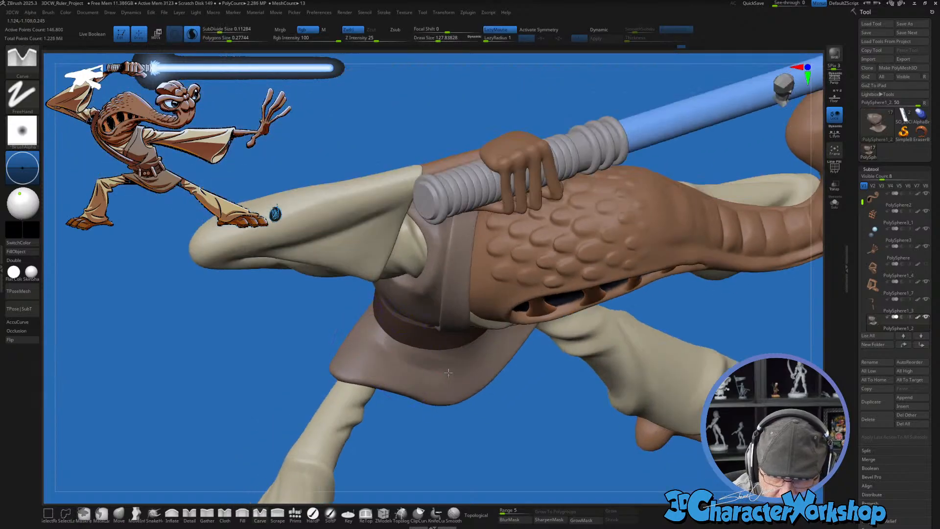
right_drag(542, 390, 461, 373)
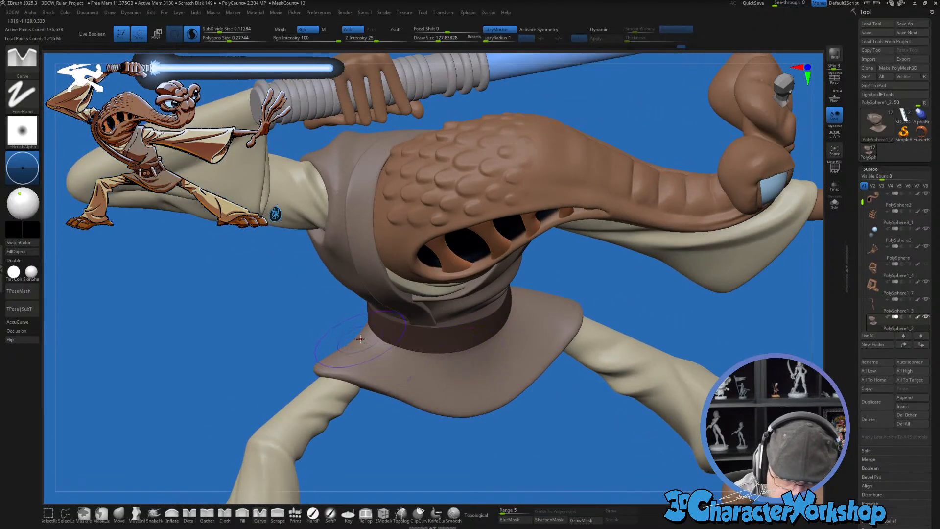
drag(426, 377, 467, 389)
mouse_move(468, 389)
right_down()
mouse_move(556, 361)
mouse_move(451, 357)
right_up()
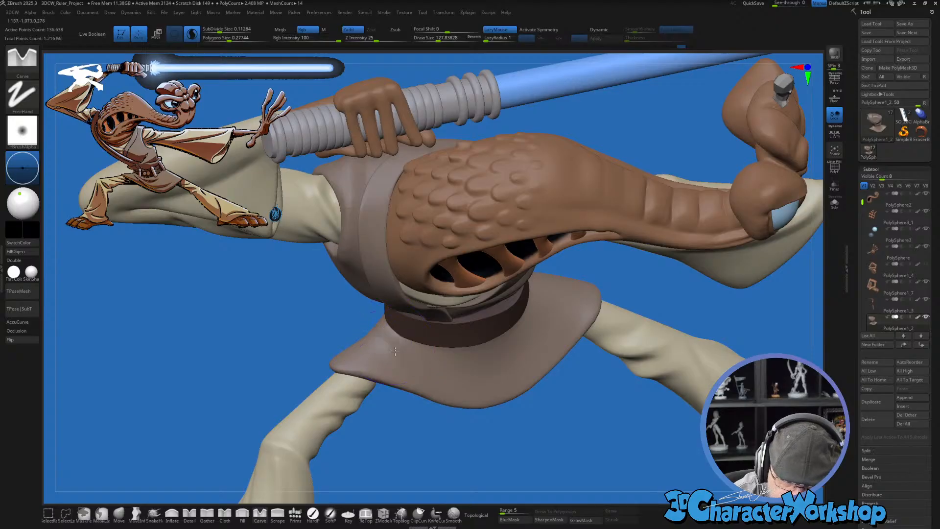
mouse_move(584, 443)
right_down()
mouse_move(563, 432)
mouse_move(562, 442)
mouse_move(592, 441)
right_up()
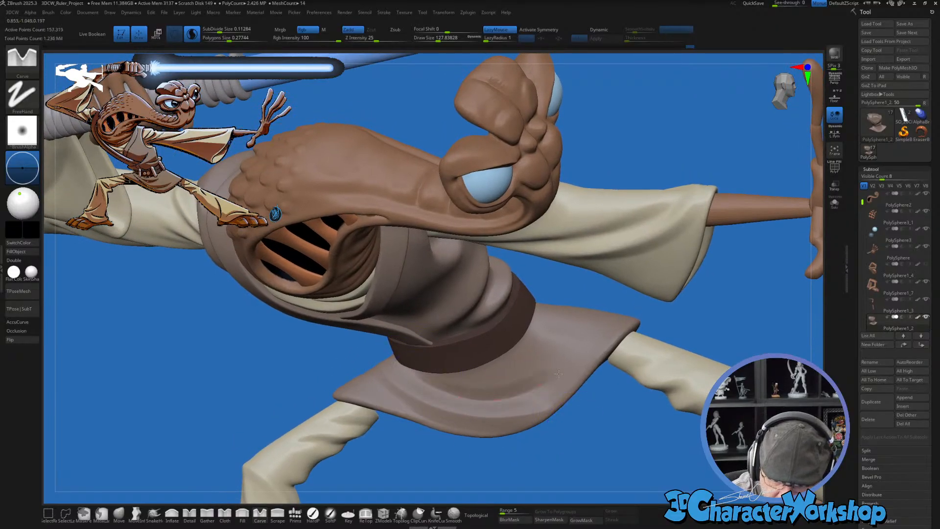
mouse_move(599, 402)
right_down()
mouse_move(594, 423)
mouse_move(616, 404)
right_up()
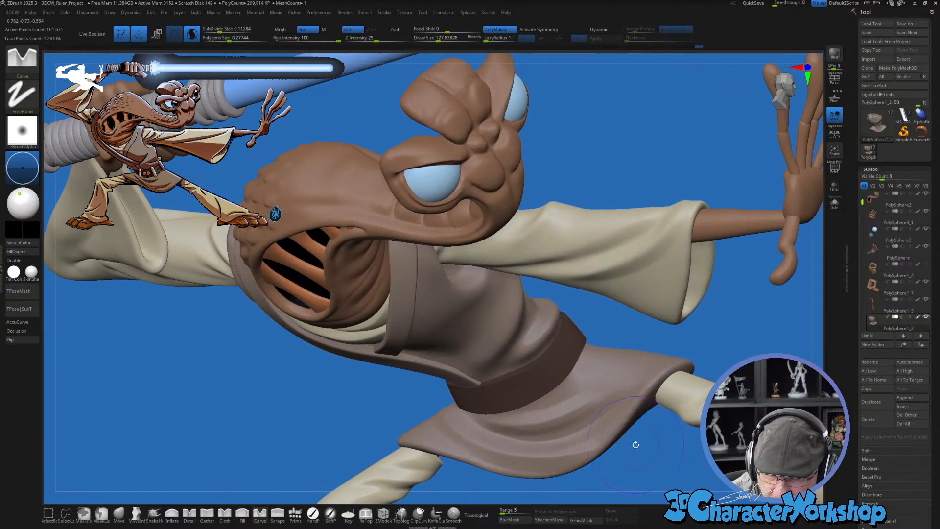
Step: Carve long folds running down the side and back of the skirt from the belt with the Carve brush
mouse_move(636, 444)
right_down()
mouse_move(670, 437)
mouse_move(692, 416)
mouse_move(594, 432)
mouse_move(653, 417)
mouse_move(634, 399)
mouse_move(484, 392)
mouse_move(449, 361)
mouse_move(560, 350)
mouse_move(561, 336)
mouse_move(525, 360)
mouse_move(501, 343)
right_up()
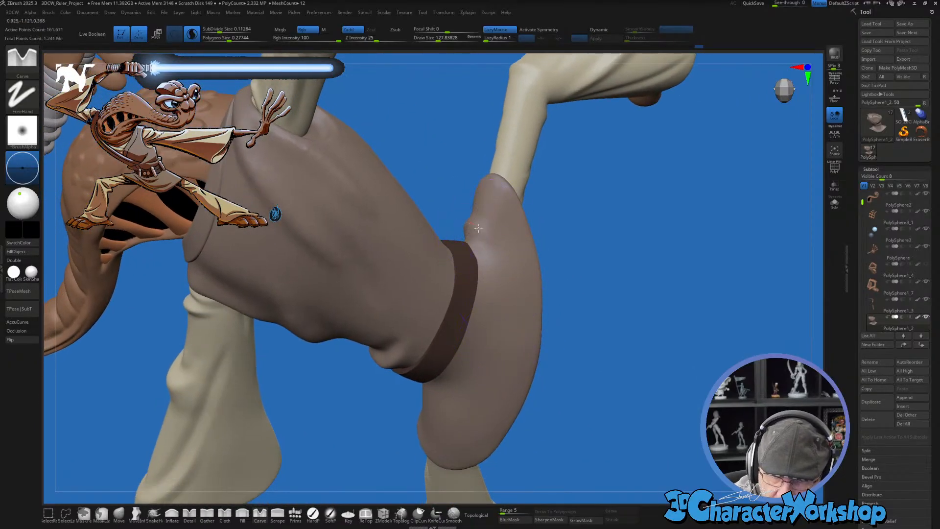
right_drag(573, 391, 570, 362)
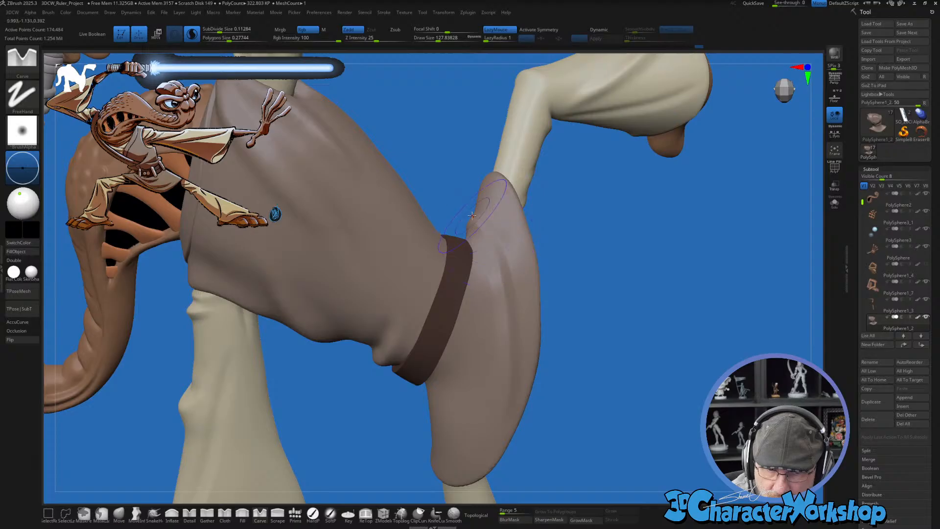
drag(472, 222, 502, 274)
mouse_move(563, 324)
right_down()
mouse_move(571, 347)
mouse_move(541, 325)
right_up()
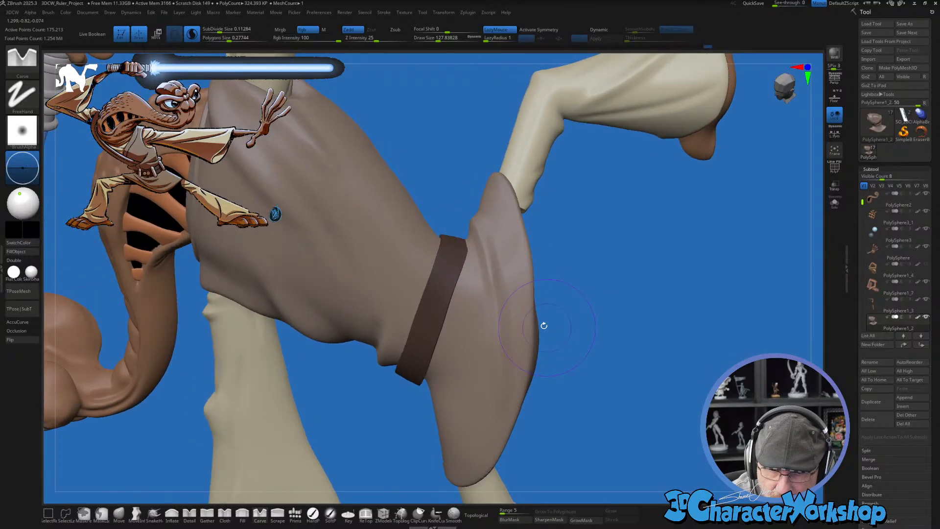
key(shift)
drag(504, 201, 482, 338)
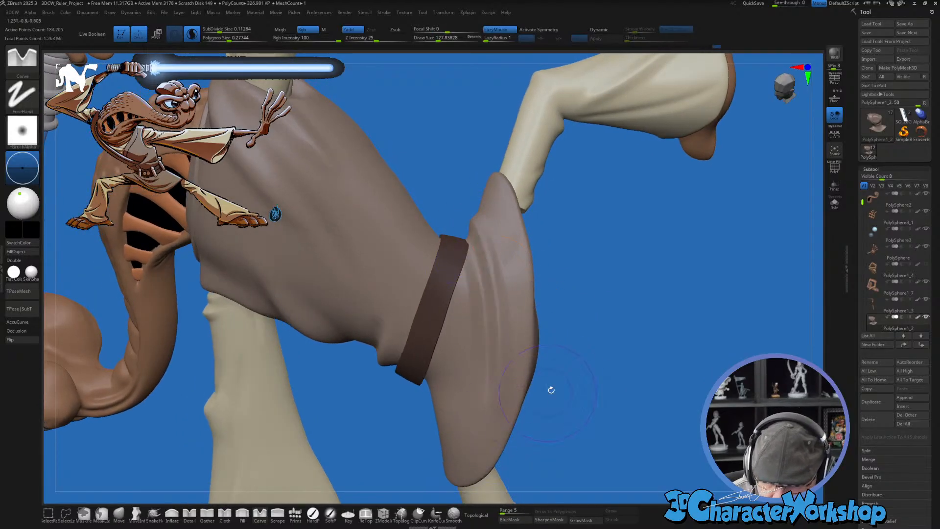
mouse_move(550, 390)
right_down()
mouse_move(564, 351)
mouse_move(548, 342)
right_up()
drag(473, 264, 475, 368)
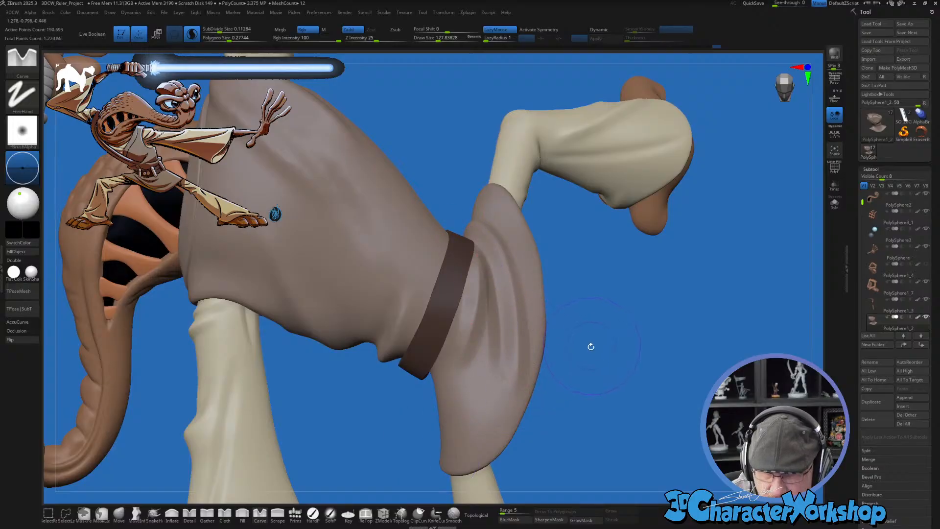
Step: Soften the carved folds on the side and front of the skirt with the Smooth brush
right_drag(591, 346, 560, 359)
key(shift)
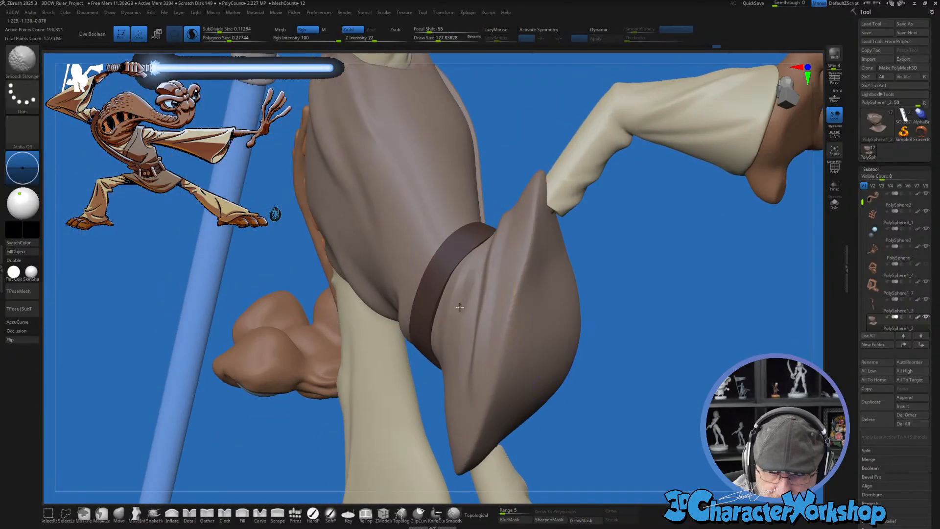
shift+drag(484, 367, 519, 412)
mouse_move(519, 412)
right_down()
mouse_move(515, 234)
mouse_move(543, 252)
mouse_move(558, 247)
right_up()
right_drag(565, 344, 607, 362)
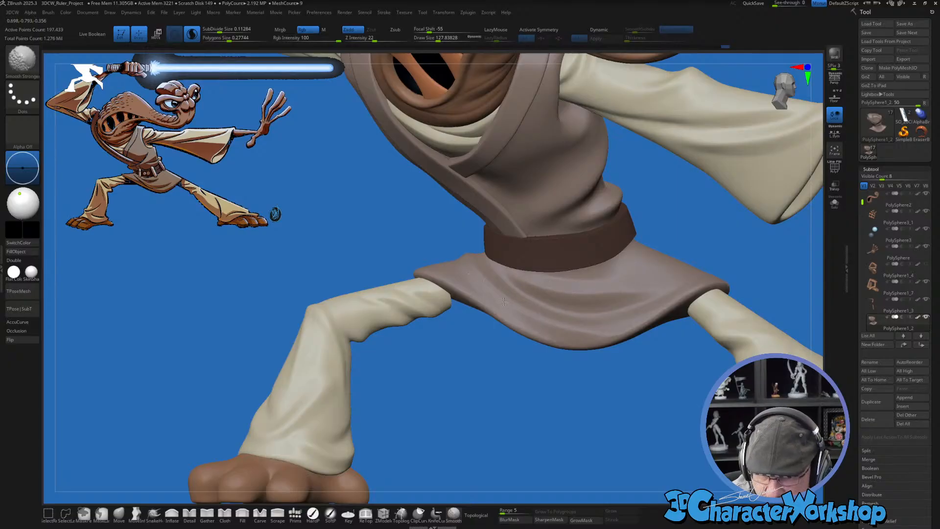
Step: Smooth the curved drape folds across the middle of the skirt's front below the belt
mouse_move(506, 297)
right_down()
mouse_move(568, 325)
mouse_move(570, 354)
mouse_move(571, 319)
mouse_move(584, 316)
right_up()
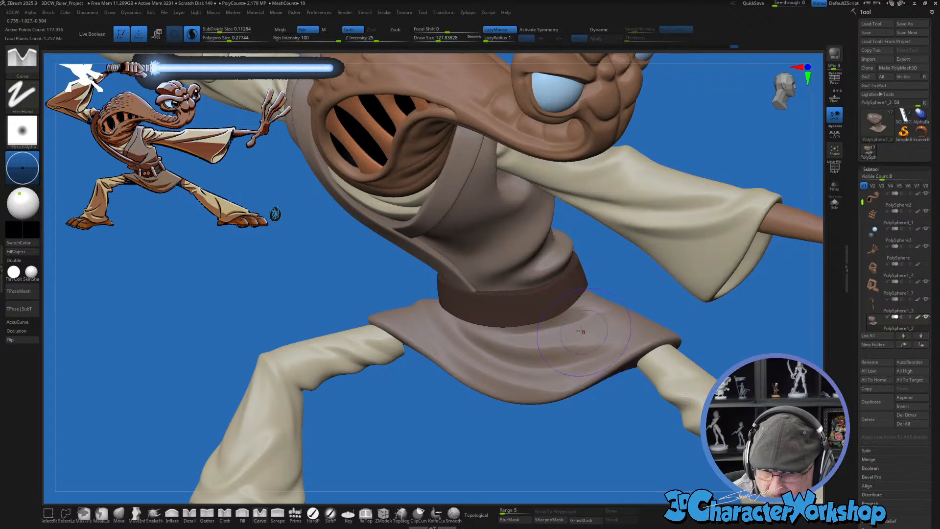
key(shift)
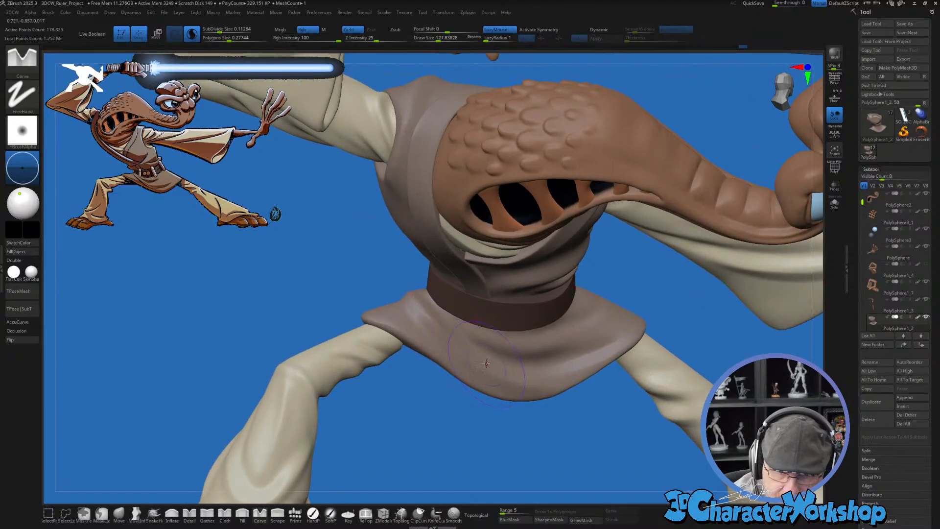
mouse_move(486, 364)
right_down()
mouse_move(462, 327)
mouse_move(446, 344)
mouse_move(454, 357)
right_up()
key(shift)
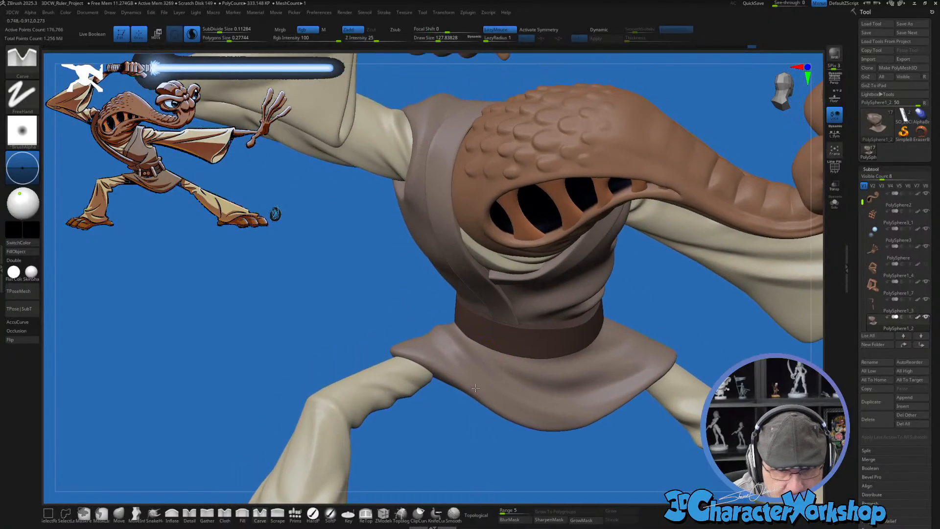
Step: Smooth the side of the skirt and its hem above the outstretched leg with the Smooth brush
mouse_move(476, 388)
right_down()
mouse_move(509, 378)
mouse_move(468, 379)
mouse_move(533, 449)
mouse_move(626, 400)
mouse_move(640, 357)
mouse_move(604, 361)
mouse_move(613, 364)
right_up()
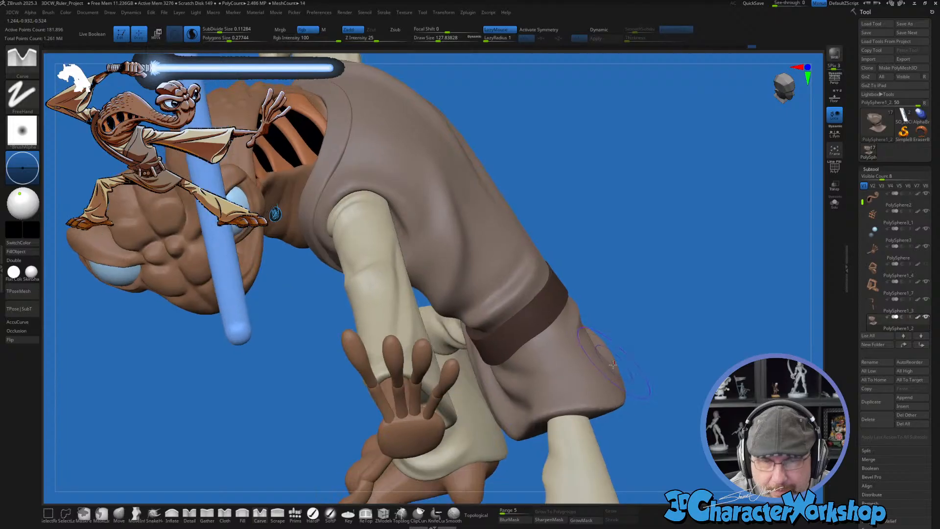
right_drag(568, 425, 607, 404)
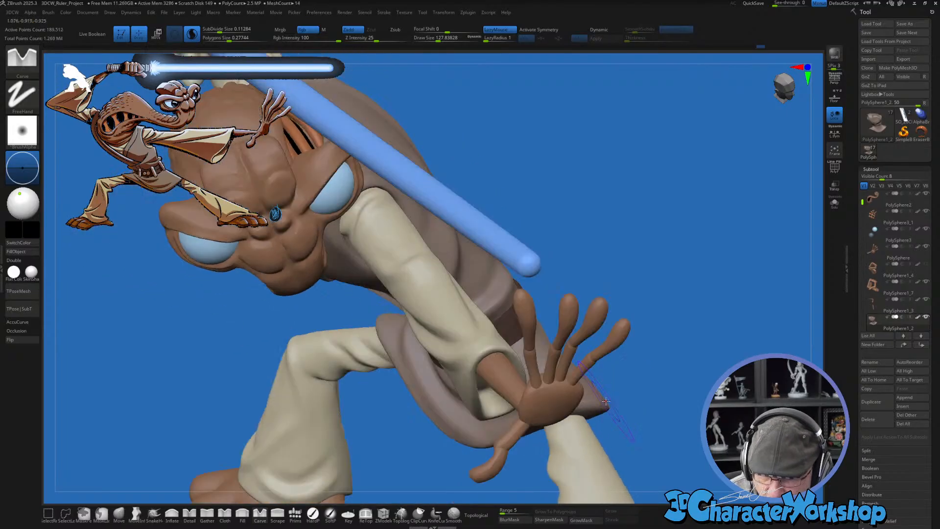
shift+drag(595, 392, 613, 403)
right_drag(613, 403, 580, 414)
shift+drag(592, 409, 562, 407)
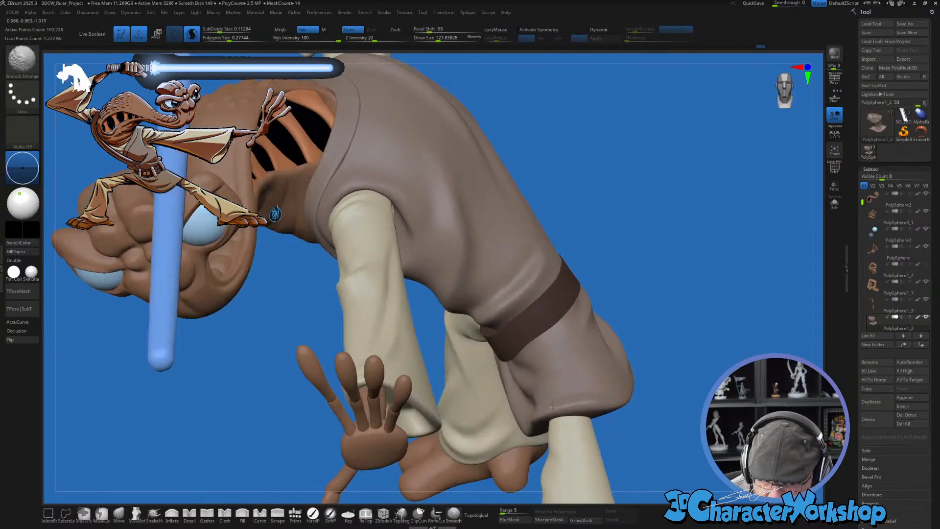
right_drag(604, 403, 546, 421)
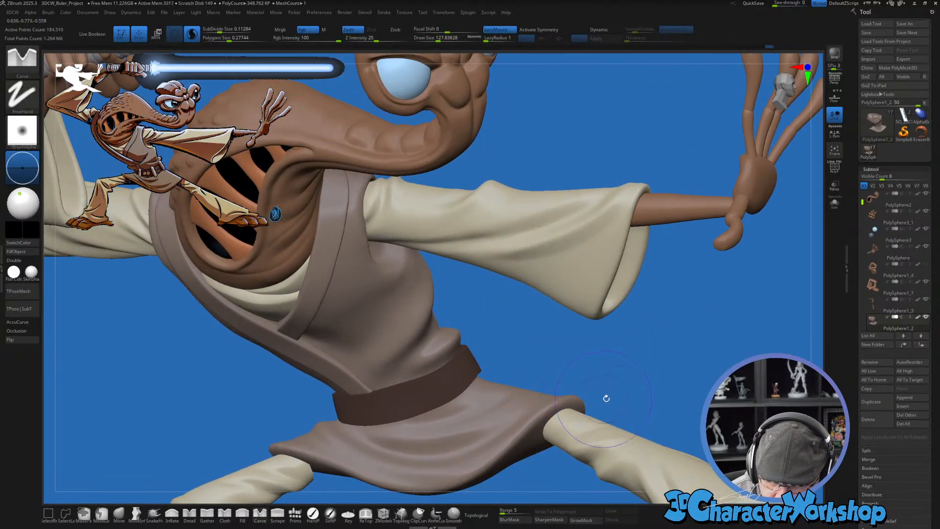
Step: Compare the whole figure with the reference drawing and lightly smooth the skirt again
mouse_move(604, 398)
right_down()
mouse_move(585, 406)
mouse_move(641, 398)
mouse_move(619, 413)
right_up()
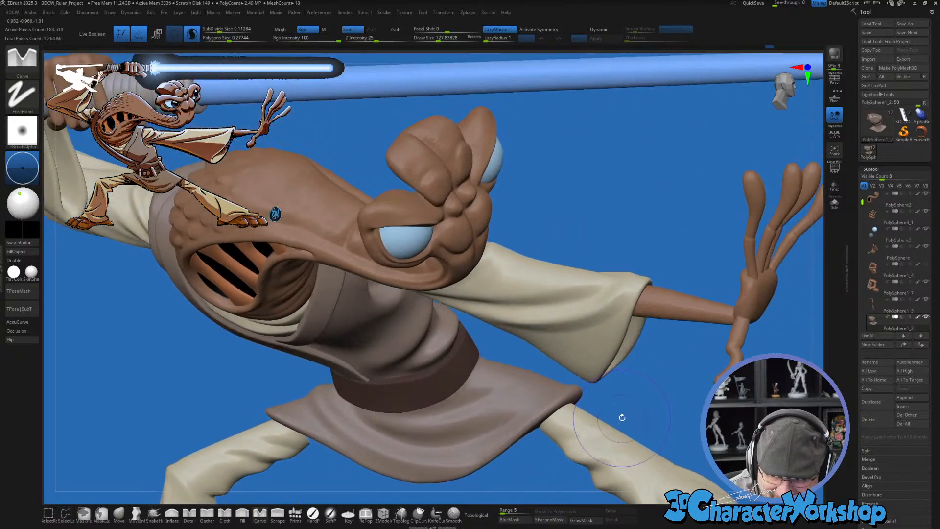
right_drag(510, 435, 521, 469)
key(f)
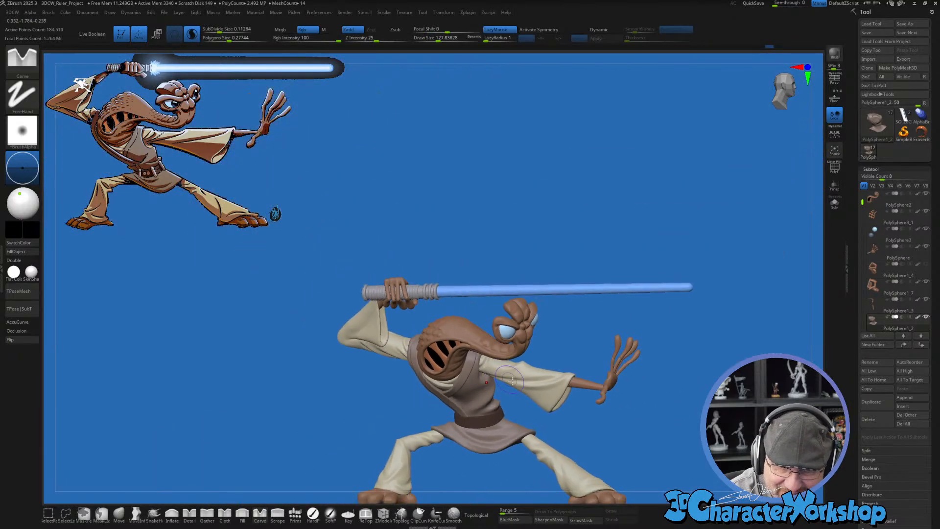
mouse_move(510, 377)
right_down()
mouse_move(594, 413)
mouse_move(498, 413)
right_up()
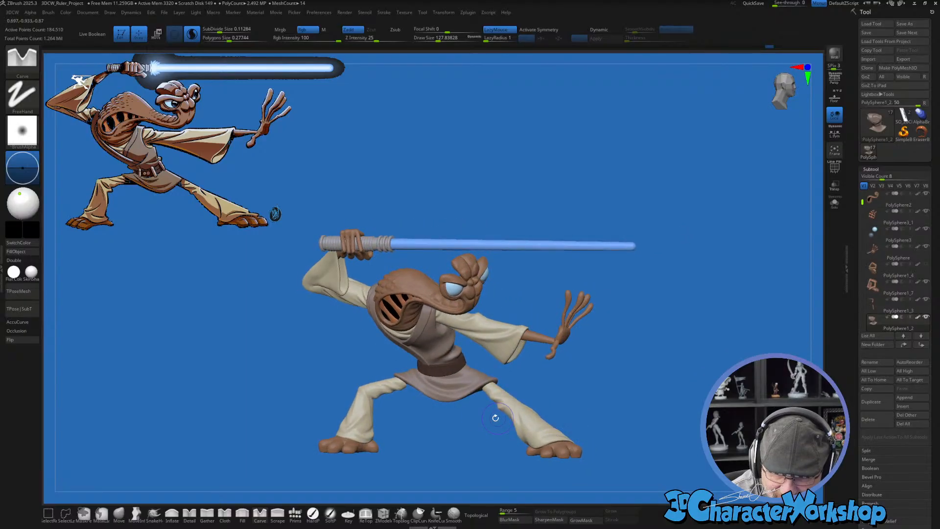
key(shift)
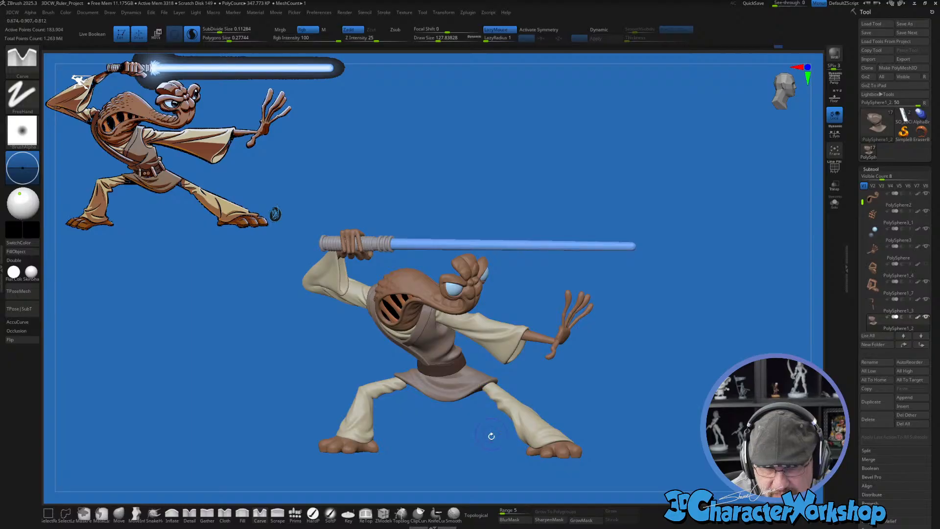
right_drag(489, 436, 499, 454)
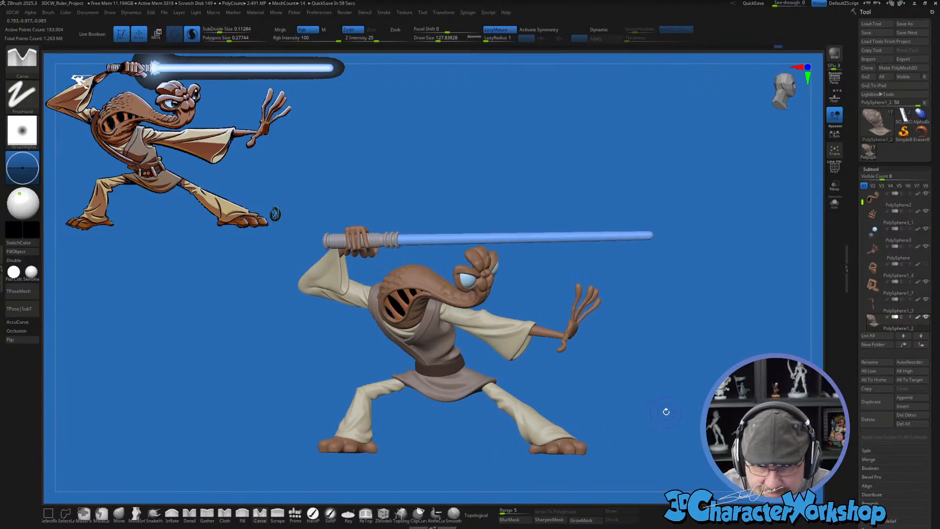
Step: Select the sleeve subtool and carve soft folds along the back of the outstretched arm's sleeve near the cuff
right_drag(676, 385, 343, 402)
alt+click(319, 408)
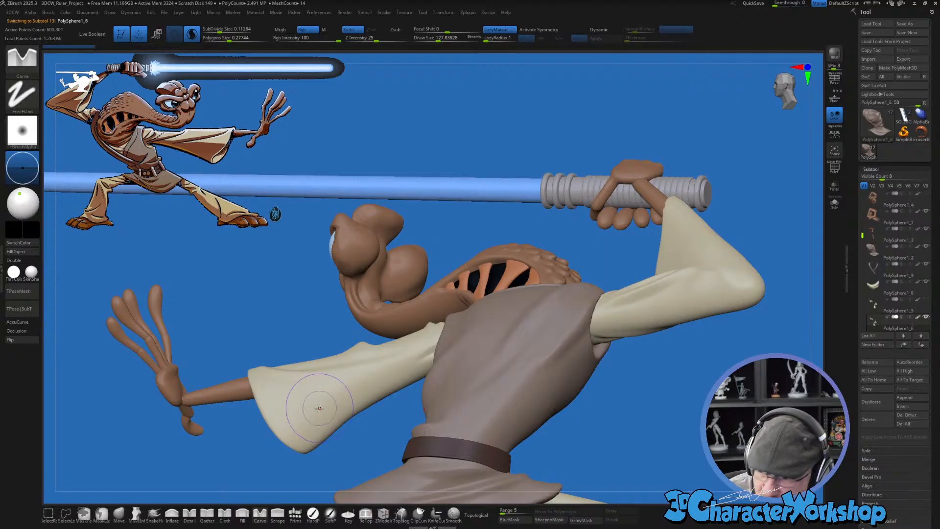
mouse_move(319, 408)
mouse_down()
mouse_move(264, 381)
mouse_move(407, 377)
mouse_up()
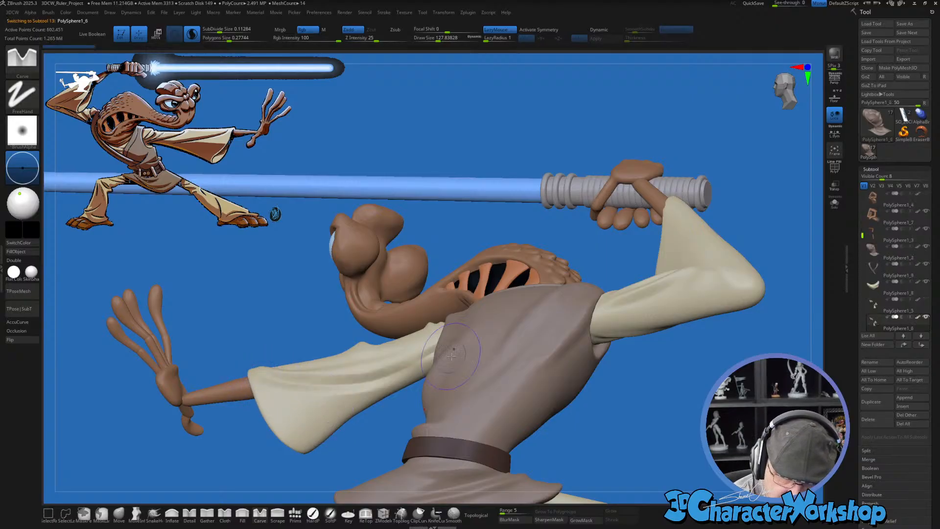
key(ctrl+z)
mouse_move(401, 397)
right_down()
mouse_move(399, 441)
mouse_move(398, 420)
right_up()
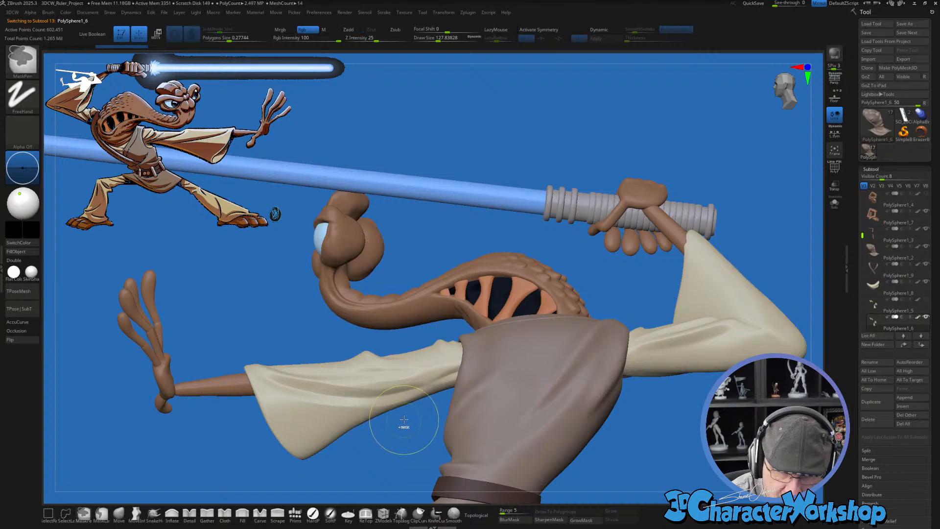
drag(287, 386, 313, 407)
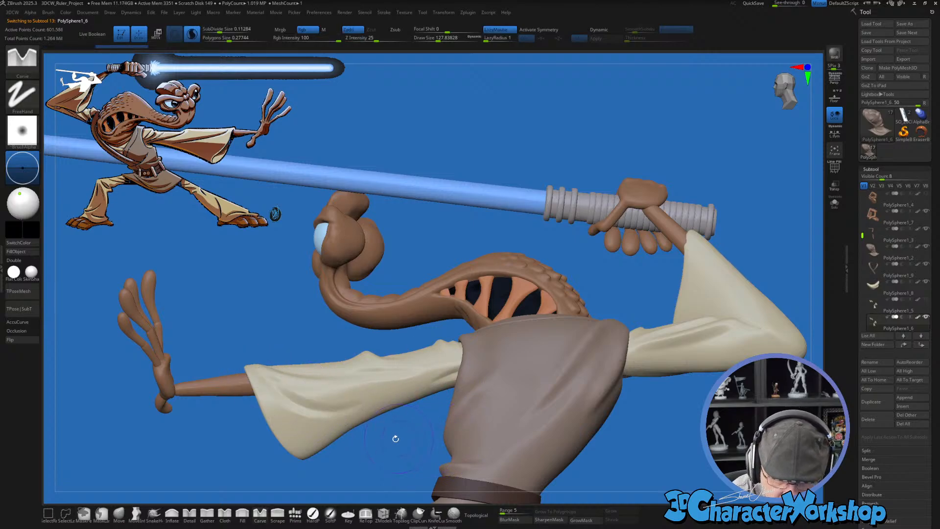
right_drag(393, 437, 374, 437)
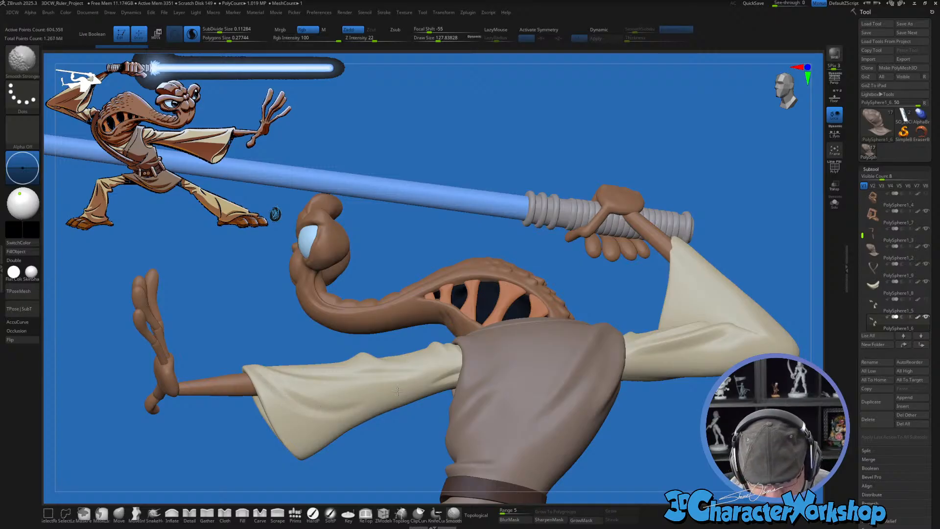
mouse_move(397, 391)
right_down()
mouse_move(397, 442)
mouse_move(466, 411)
mouse_move(456, 435)
mouse_move(639, 363)
mouse_move(585, 399)
mouse_move(600, 369)
mouse_move(623, 413)
right_up()
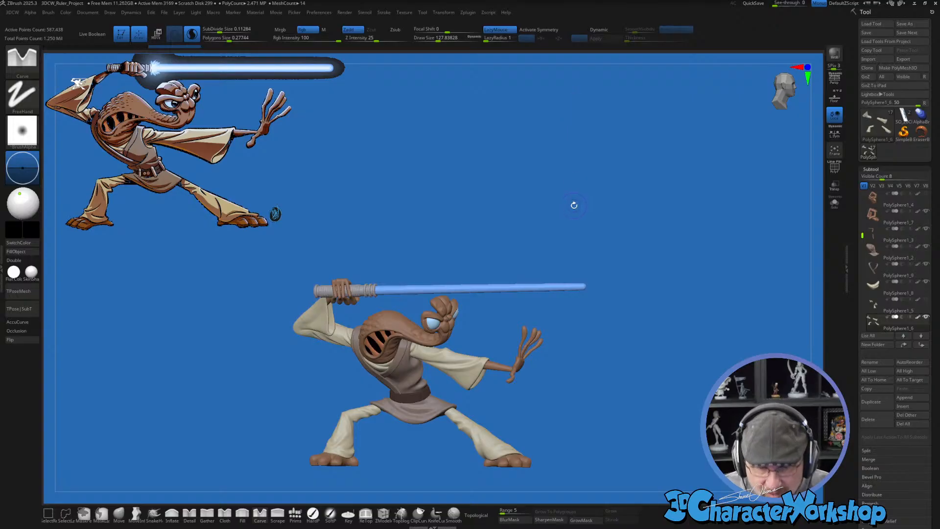
Step: Try pulling the top of a trouser leg under the skirt with the Move brush at a draw size of about 228
drag(566, 379, 618, 245)
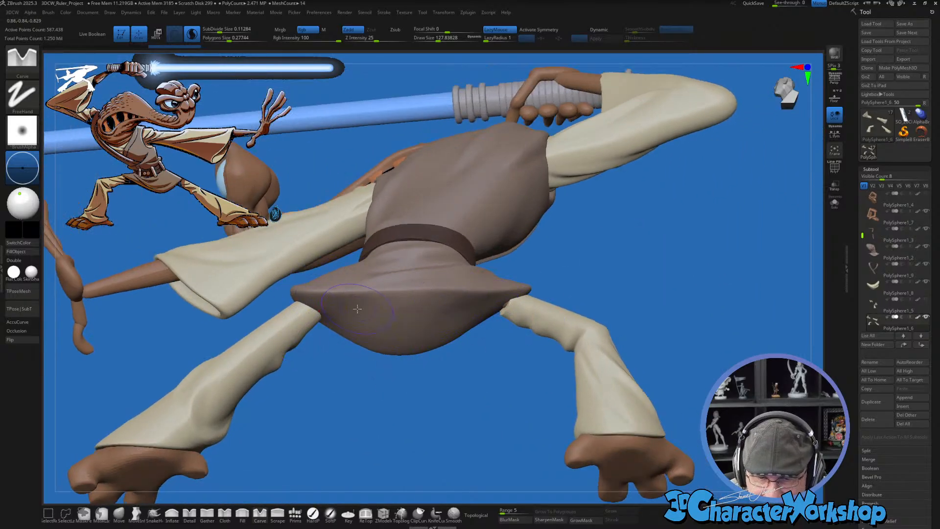
alt+drag(588, 259, 628, 340)
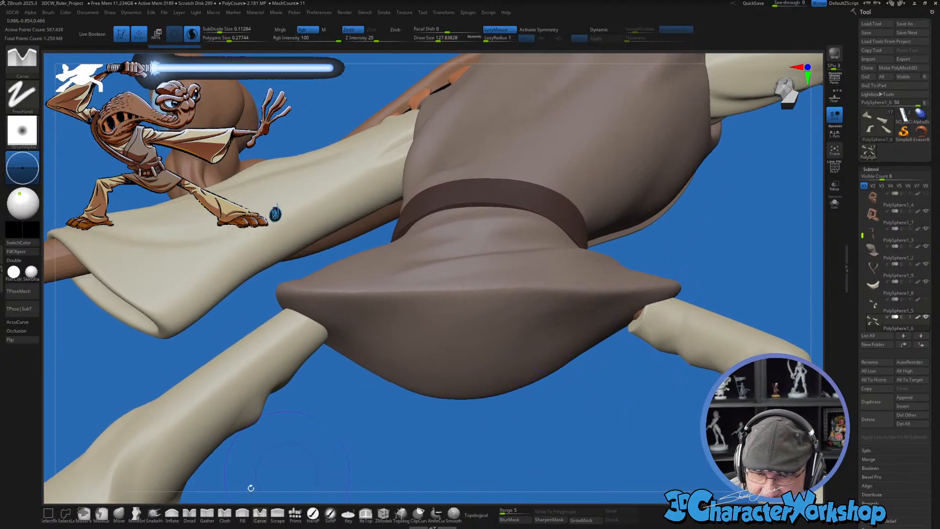
click(119, 512)
key(s)
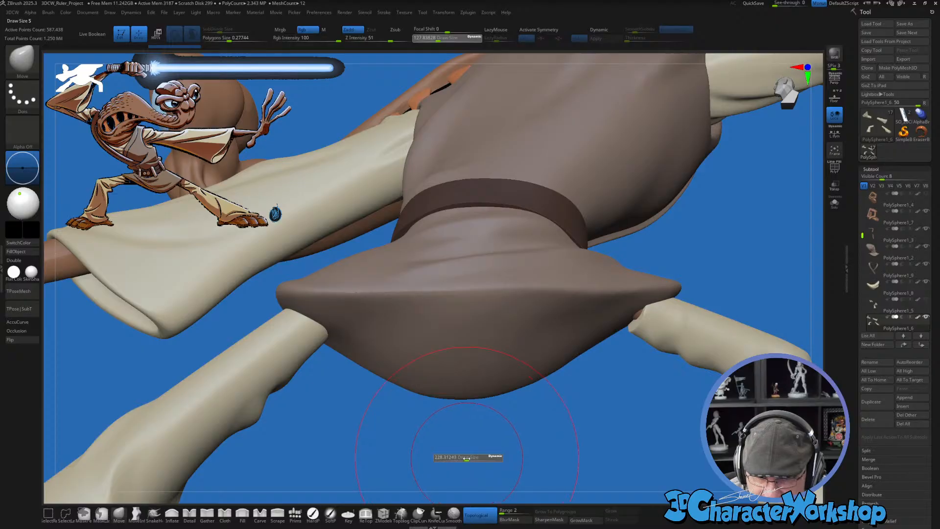
drag(650, 335, 635, 319)
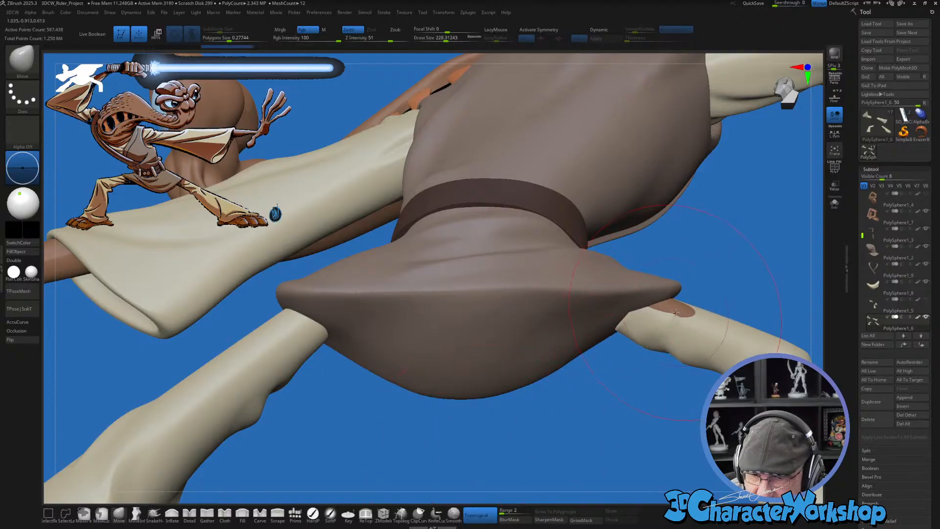
key(ctrl+z)
Step: Inspect the skirt's underside where the trouser legs enter it, and make the tunic the active subtool
mouse_move(629, 398)
mouse_down()
mouse_move(599, 319)
mouse_move(579, 312)
mouse_up()
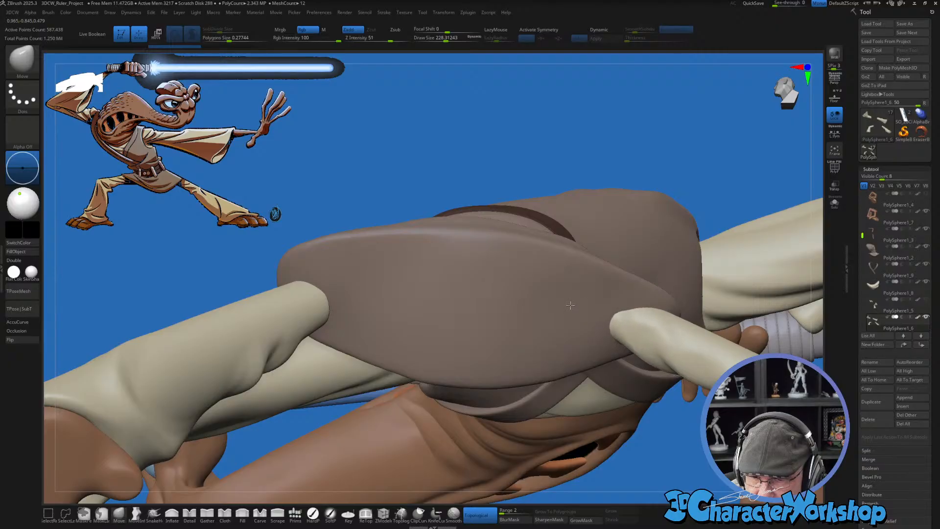
shift+drag(702, 455, 560, 359)
drag(560, 401, 582, 427)
alt+drag(640, 402, 547, 474)
drag(654, 421, 675, 324)
drag(675, 390, 577, 422)
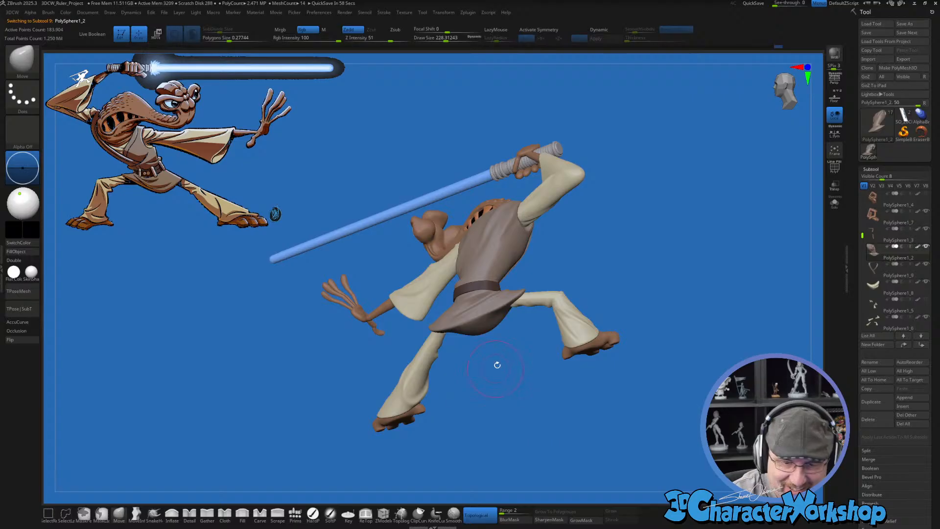
Step: Isolate the tunic and mask a curved band along one edge of the skirt's underside at a draw size of about 44
drag(497, 365, 487, 411)
key(s)
mouse_move(491, 409)
right_down()
mouse_move(550, 366)
mouse_move(551, 384)
mouse_move(552, 345)
right_up()
key(s)
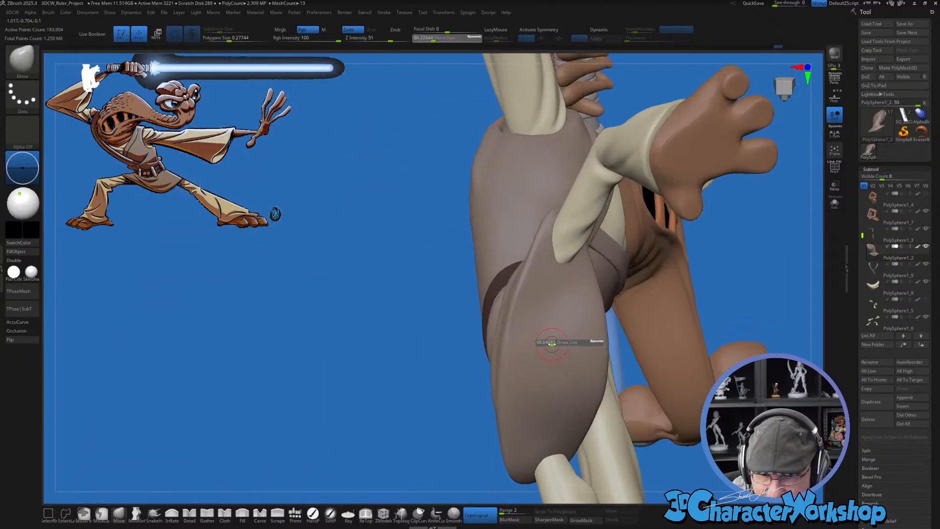
drag(552, 345, 546, 345)
ctrl+drag(554, 236, 517, 407)
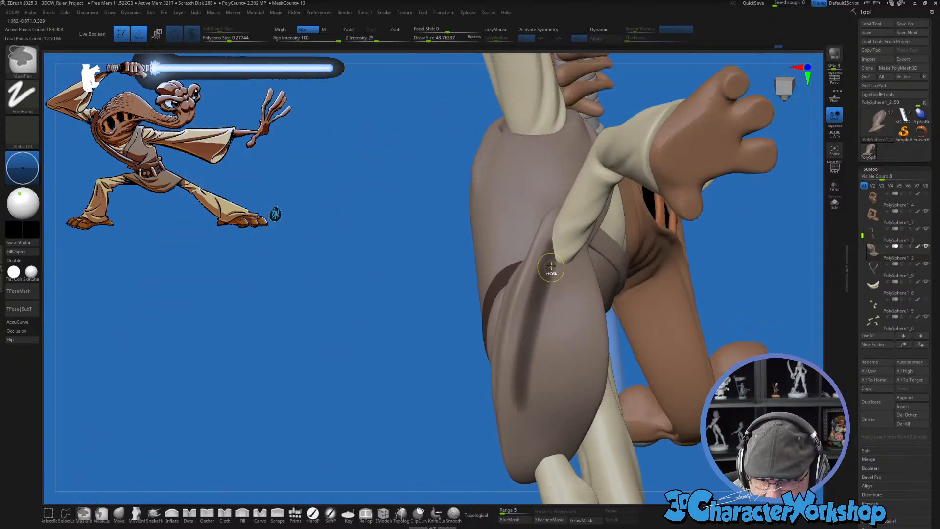
click(835, 208)
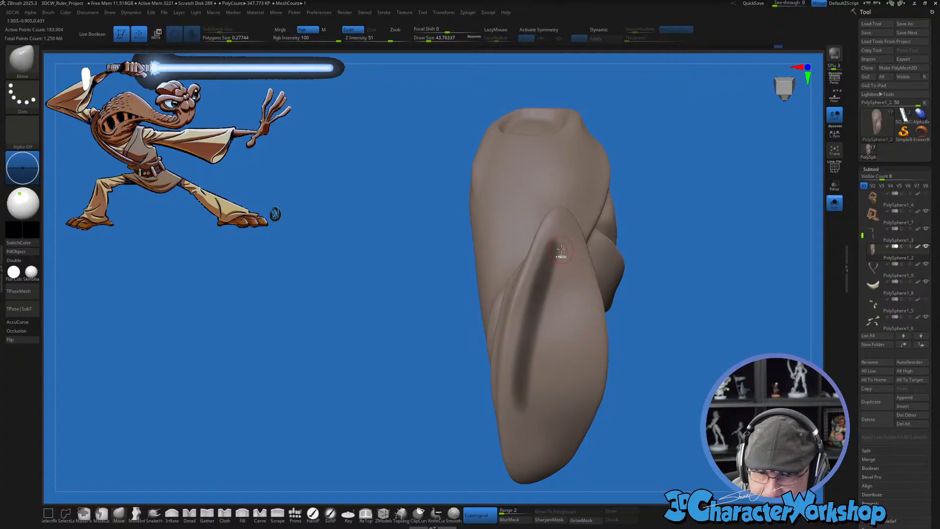
mouse_move(561, 250)
ctrl+mouse_down()
mouse_move(524, 365)
mouse_move(529, 457)
ctrl+mouse_up()
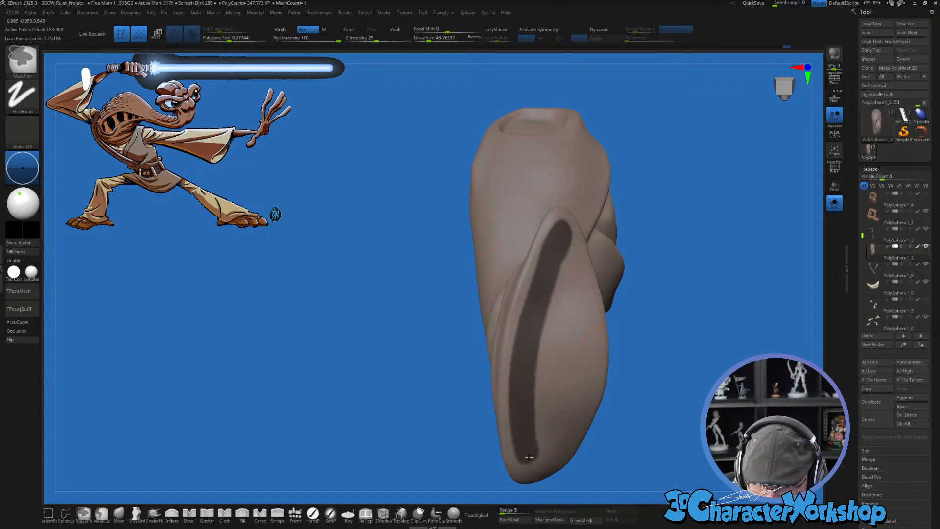
Step: Extend the mask over the skirt's underside, leaving an unmasked rim around the hem, and switch to the Move brush
right_drag(533, 451, 567, 327)
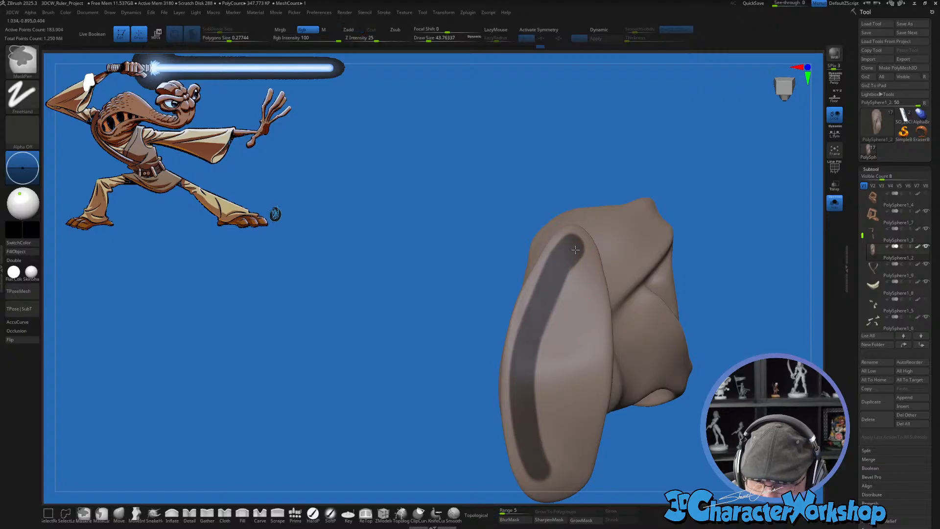
mouse_move(575, 250)
ctrl+mouse_down()
mouse_move(586, 357)
mouse_move(568, 462)
mouse_move(566, 264)
mouse_move(539, 441)
mouse_move(553, 338)
ctrl+mouse_up()
key(b)
key(m)
key(v)
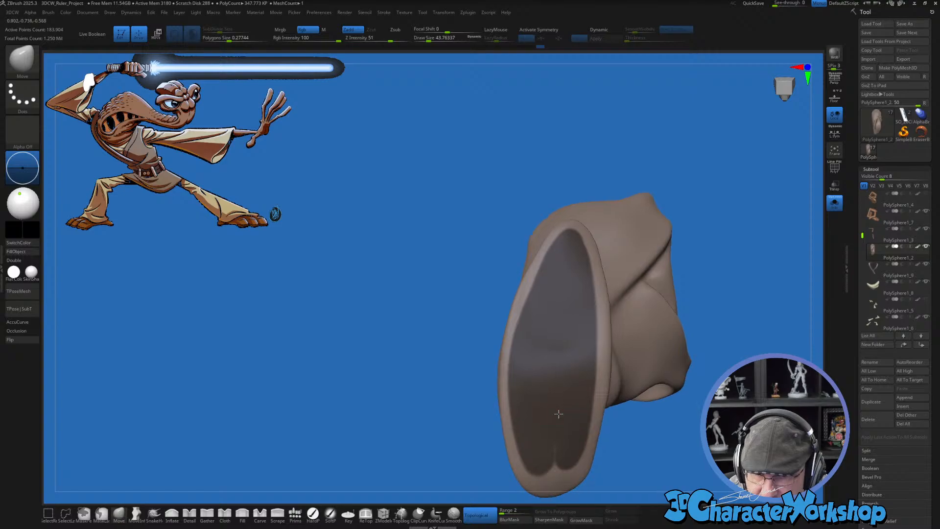
Step: Fill in the mask toward the ends of the skirt's underside and even its long edges at a draw size of about 41
alt+right_drag(559, 414, 544, 289)
right_drag(542, 333, 511, 363)
alt+right_drag(512, 363, 440, 339)
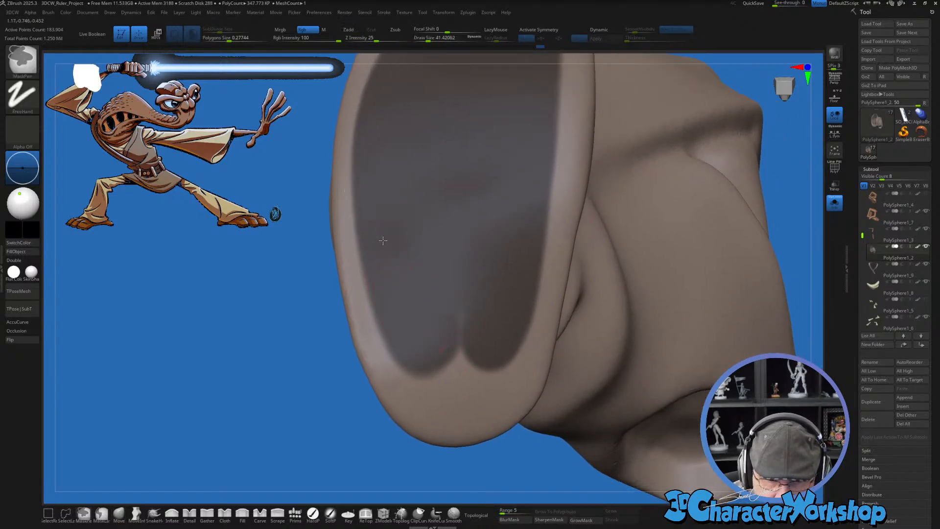
mouse_move(395, 304)
ctrl+mouse_down()
mouse_move(422, 373)
mouse_move(446, 394)
mouse_move(515, 328)
ctrl+mouse_up()
mouse_move(540, 128)
ctrl+mouse_down()
mouse_move(519, 299)
mouse_move(492, 377)
mouse_move(457, 332)
ctrl+mouse_up()
mouse_move(499, 258)
right_down()
mouse_move(445, 405)
mouse_move(506, 395)
mouse_move(472, 338)
right_up()
key(ctrl)
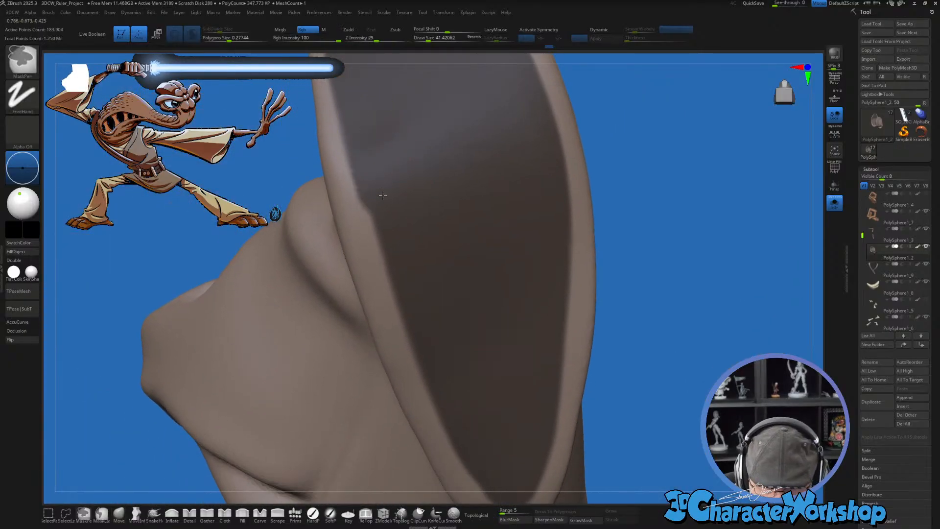
mouse_move(383, 196)
ctrl+mouse_down()
mouse_move(399, 266)
mouse_move(462, 417)
ctrl+mouse_up()
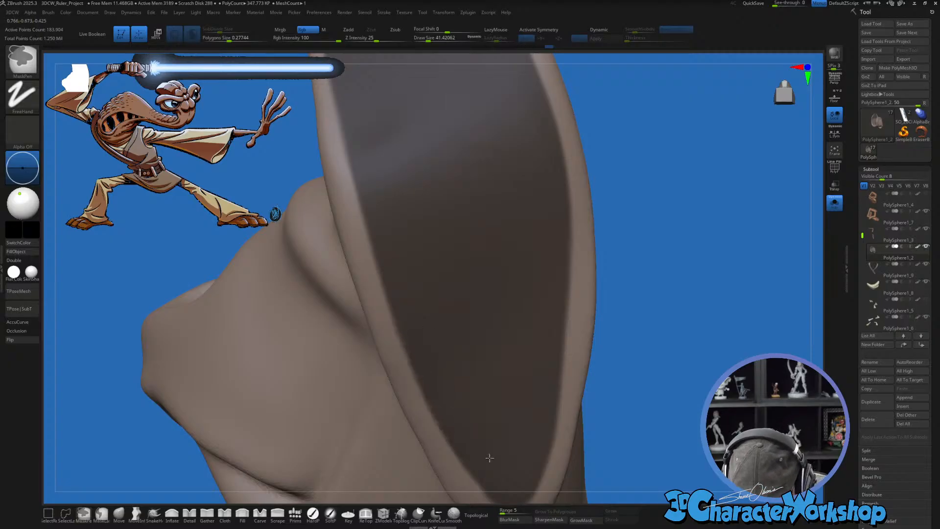
Step: Even out the mask's edge around the rounded end and long side of the skirt's underside at a draw size of about 17
mouse_move(504, 336)
right_down()
mouse_move(490, 350)
mouse_move(481, 329)
mouse_move(493, 376)
mouse_move(431, 326)
mouse_move(480, 367)
mouse_move(443, 322)
mouse_move(422, 335)
mouse_move(421, 352)
mouse_move(416, 327)
right_up()
key(s)
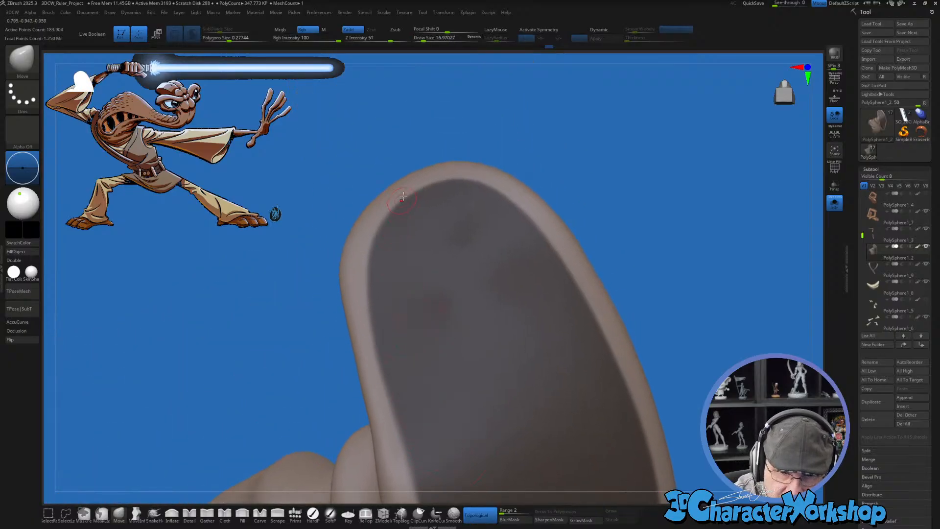
key(ctrl)
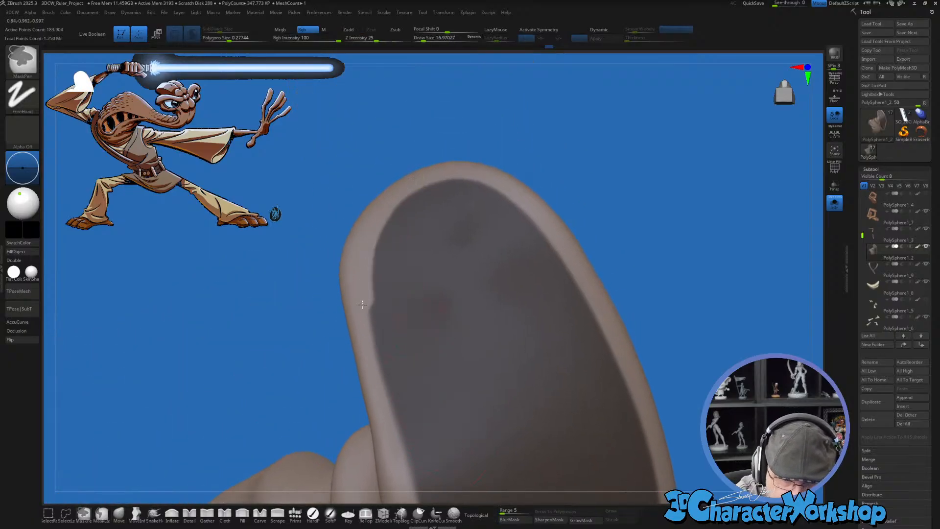
mouse_move(458, 464)
ctrl+right_down()
mouse_move(451, 288)
mouse_move(420, 298)
ctrl+right_up()
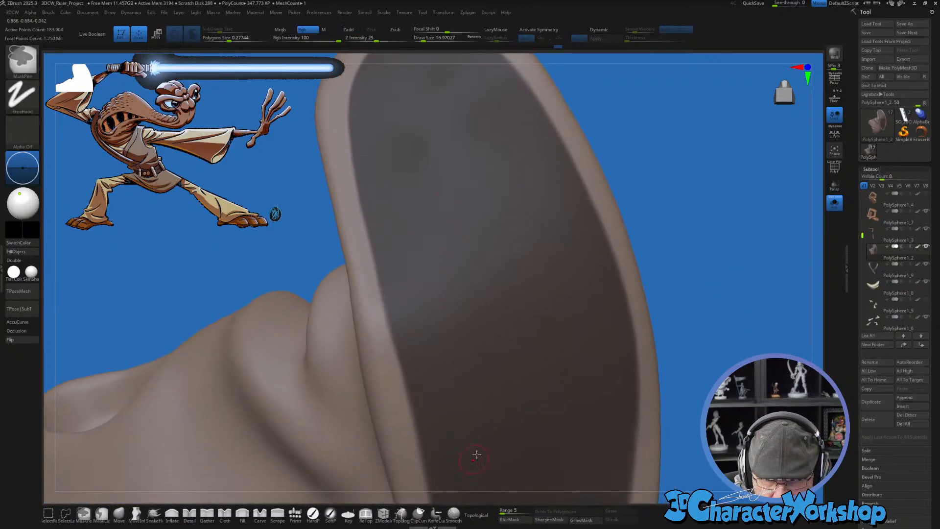
mouse_move(477, 455)
ctrl+right_down()
mouse_move(462, 382)
mouse_move(504, 416)
mouse_move(525, 385)
mouse_move(542, 386)
mouse_move(558, 330)
ctrl+right_up()
Step: Invert the mask, place the gizmo on the skirt's underside and push that surface inward to form a recess
key(w)
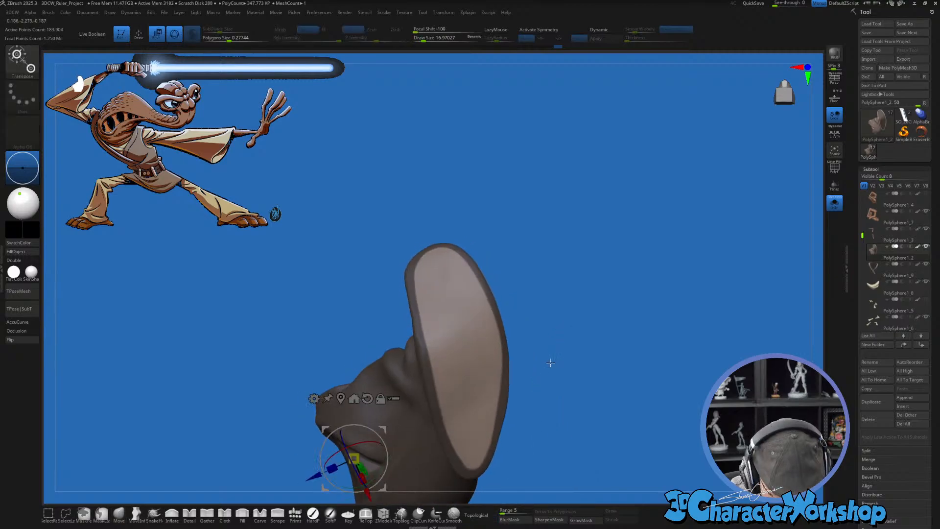
click(460, 350)
right_drag(460, 350, 488, 337)
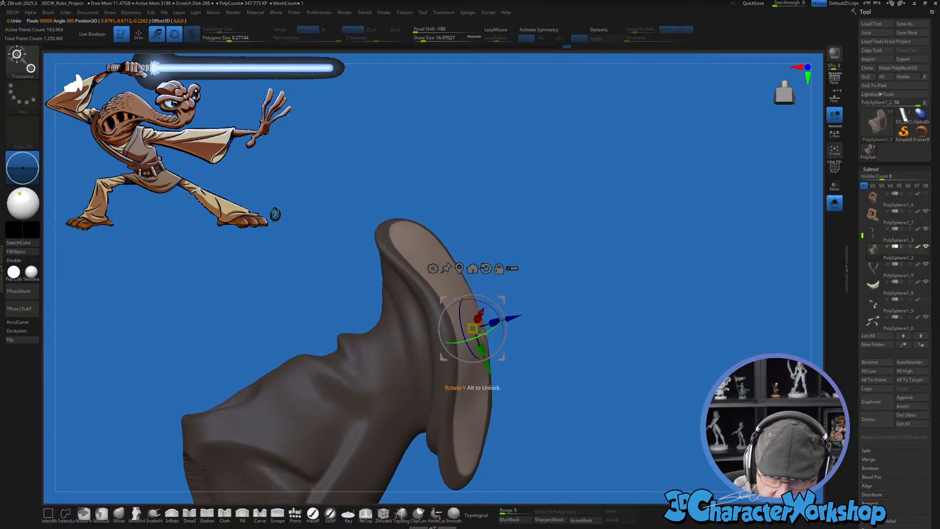
drag(472, 328, 490, 307)
right_drag(519, 343, 508, 325)
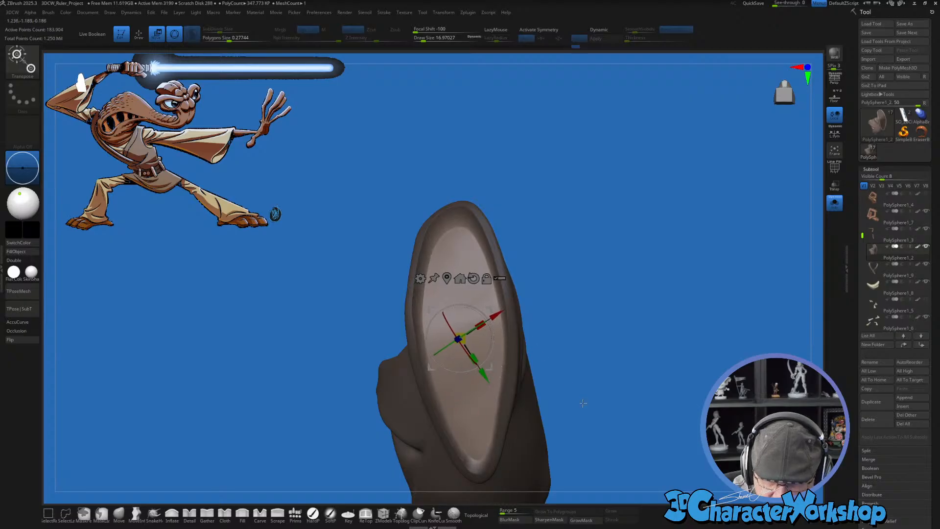
mouse_move(583, 404)
right_down()
mouse_move(573, 426)
mouse_move(589, 419)
mouse_move(582, 380)
mouse_move(559, 378)
mouse_move(566, 392)
mouse_move(571, 383)
mouse_move(561, 425)
mouse_move(565, 391)
right_up()
Step: Clear the mask, display the wireframe and smooth the recess's side wall at a draw size of about 44 and intensity 10
key(q)
key(s)
key(shift+f)
shift+drag(536, 313, 515, 392)
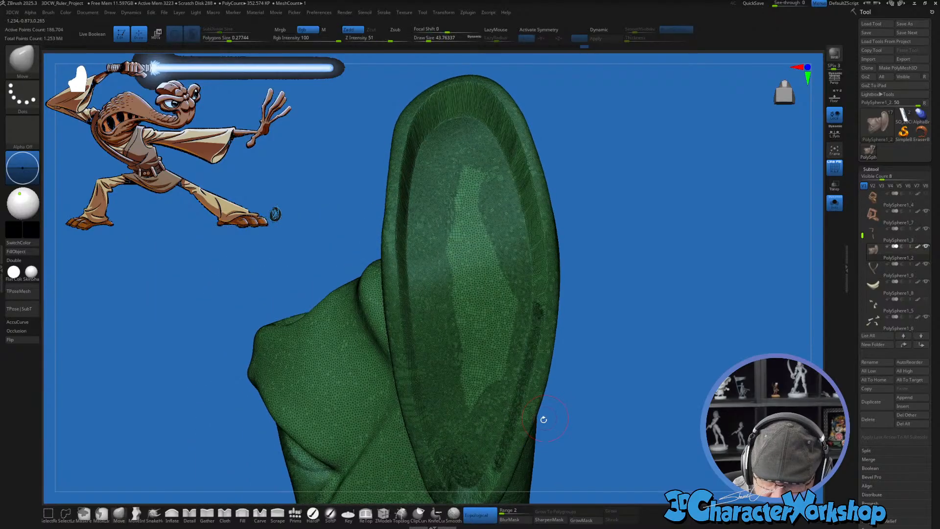
right_drag(485, 485, 484, 311)
key(shift)
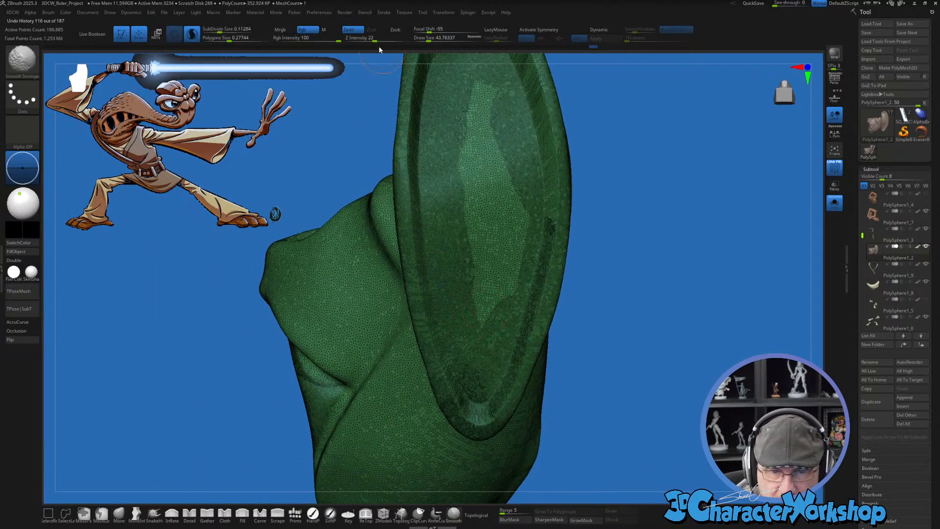
shift+drag(419, 173, 436, 339)
shift+drag(448, 378, 475, 424)
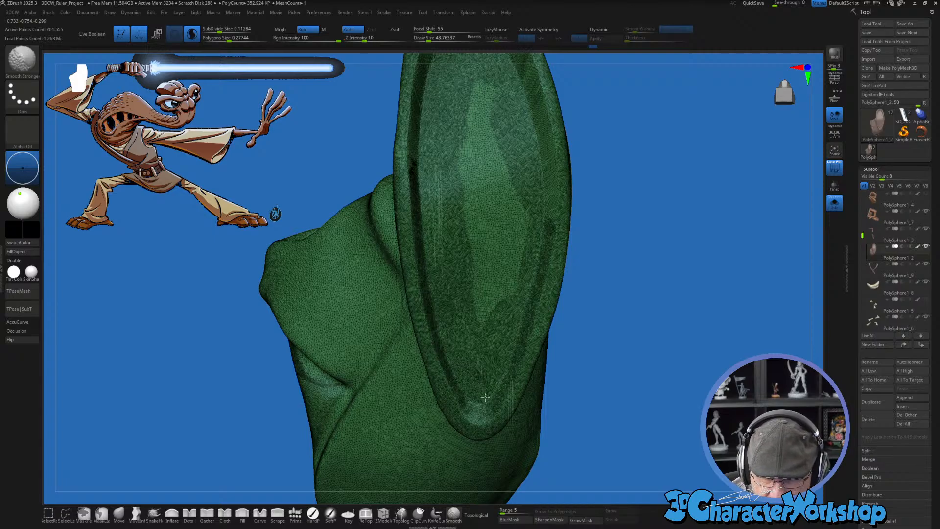
Step: Smooth the stretched polygons on the recess wall around the rounded end of the skirt's underside
right_drag(485, 397, 406, 299)
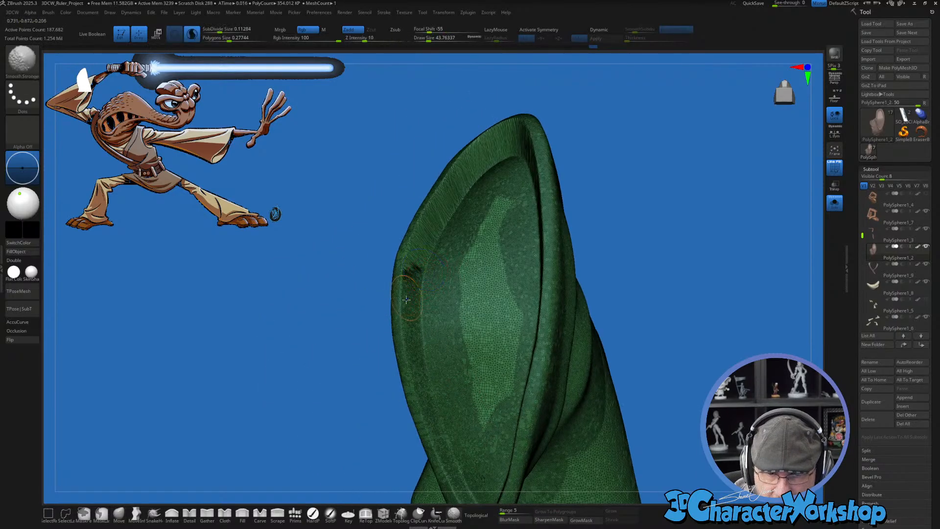
shift+drag(406, 299, 439, 212)
shift+drag(419, 262, 446, 209)
alt+right_drag(457, 201, 427, 381)
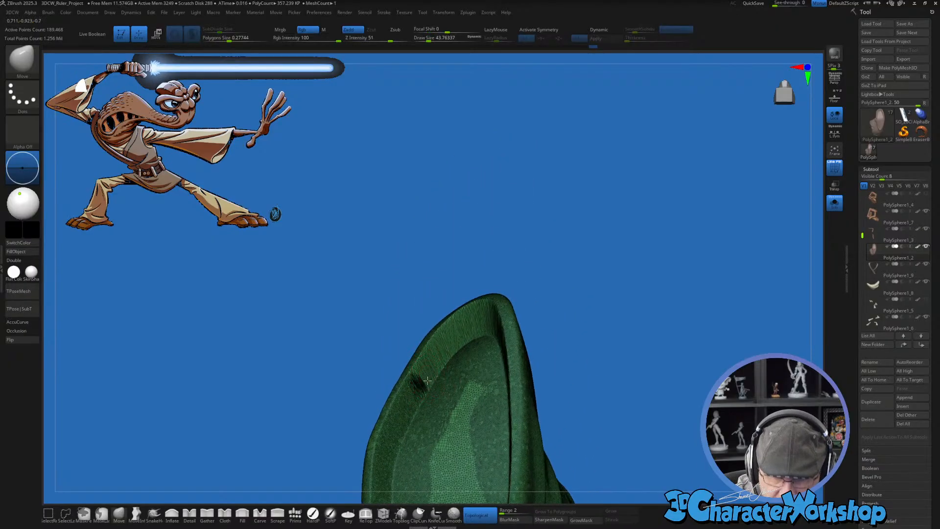
mouse_move(428, 380)
shift+mouse_down()
mouse_move(409, 392)
mouse_move(441, 338)
mouse_move(478, 324)
shift+mouse_up()
right_drag(478, 325, 487, 320)
mouse_move(486, 319)
shift+mouse_down()
mouse_move(546, 390)
mouse_move(514, 318)
mouse_move(503, 313)
mouse_move(563, 431)
mouse_move(564, 464)
mouse_move(574, 448)
shift+mouse_up()
Step: Smooth the remaining stretched polygons along the recess's long sides and inner rim
alt+right_drag(589, 406, 524, 267)
shift+drag(515, 292, 513, 361)
mouse_move(526, 386)
alt+right_down()
mouse_move(533, 307)
mouse_move(496, 338)
alt+right_up()
mouse_move(497, 348)
shift+mouse_down()
mouse_move(466, 323)
mouse_move(449, 421)
mouse_move(460, 172)
mouse_move(460, 287)
shift+mouse_up()
right_drag(505, 343, 450, 366)
key(shift)
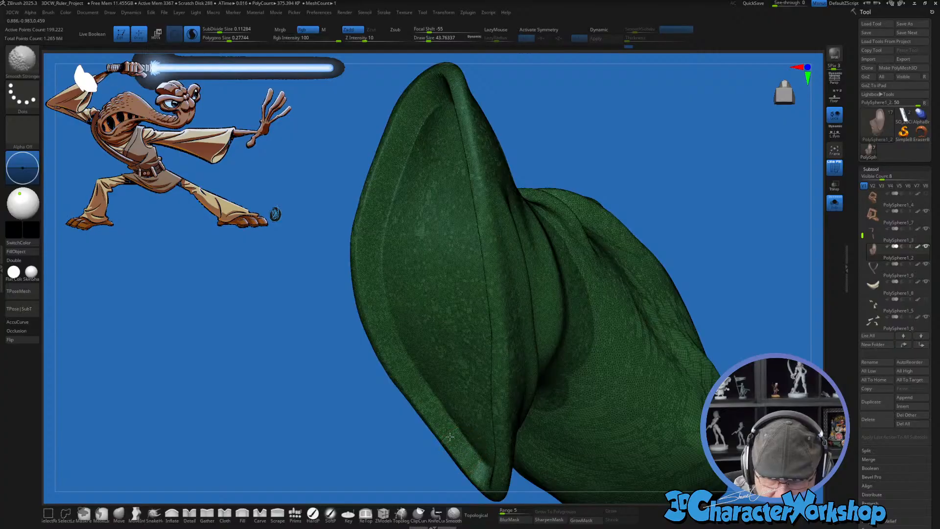
shift+drag(376, 172, 387, 274)
Step: Hide the wireframe and smooth the recess's rim and inner edges at intensity 71 and a draw size of about 54
mouse_move(424, 337)
right_down()
mouse_move(461, 344)
mouse_move(443, 404)
mouse_move(402, 420)
right_up()
key(shift+f)
key(shift)
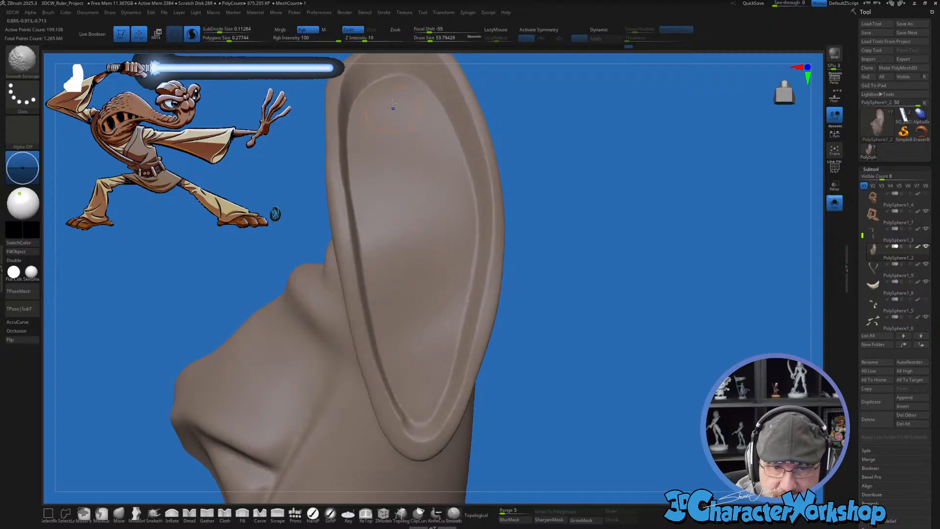
drag(366, 35, 399, 36)
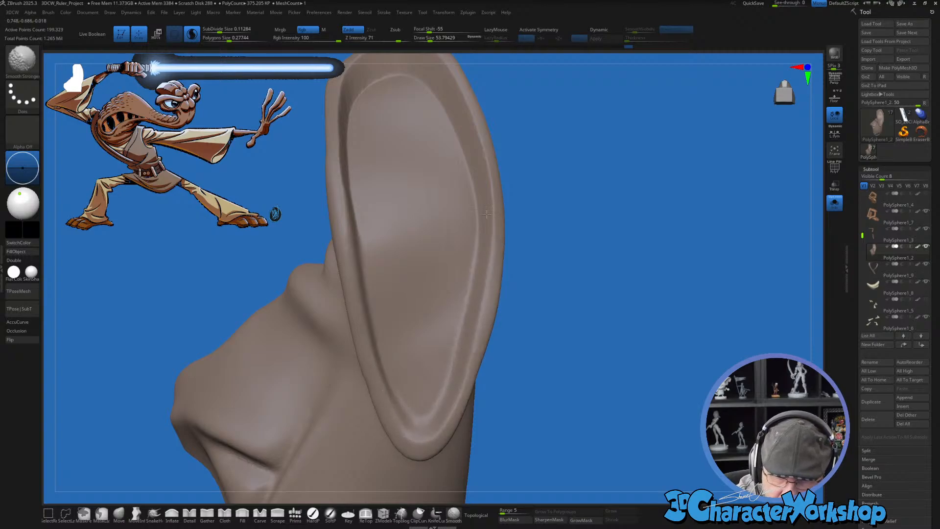
right_drag(479, 282, 492, 316)
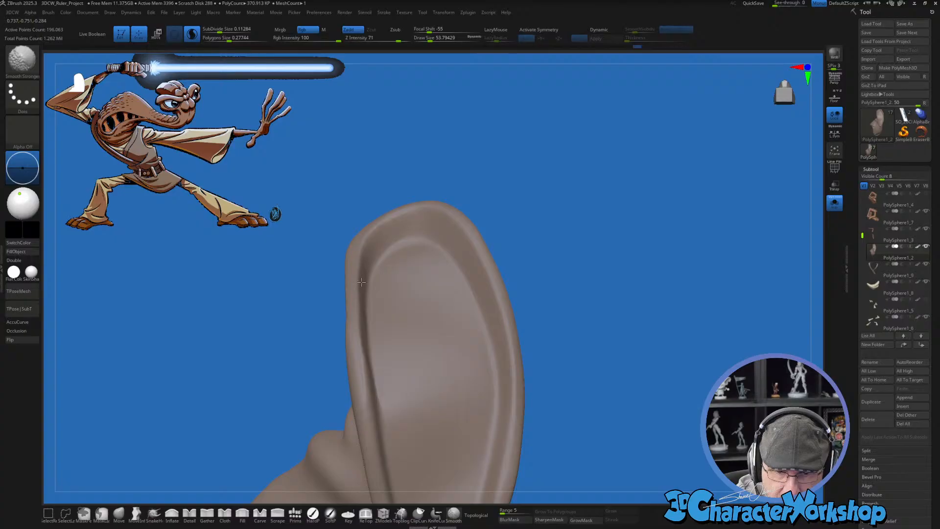
right_drag(394, 327, 409, 279)
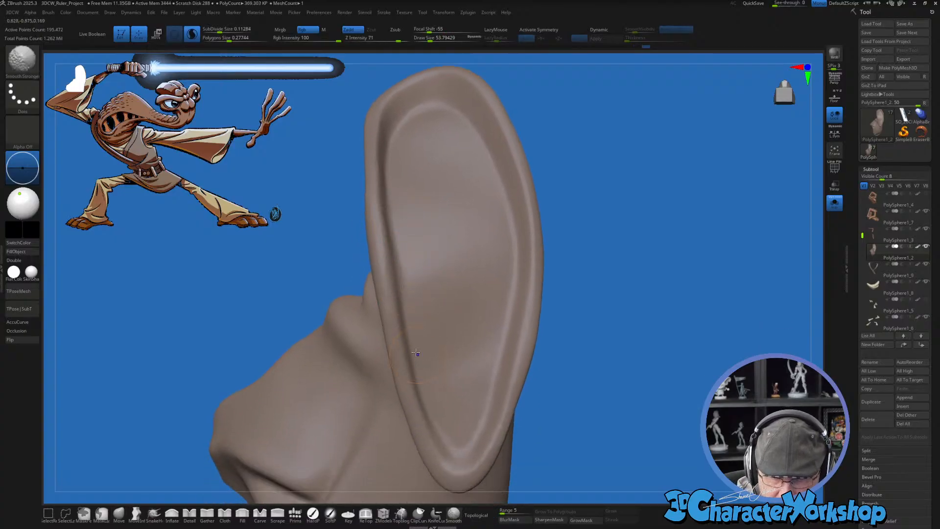
right_drag(458, 465, 447, 411)
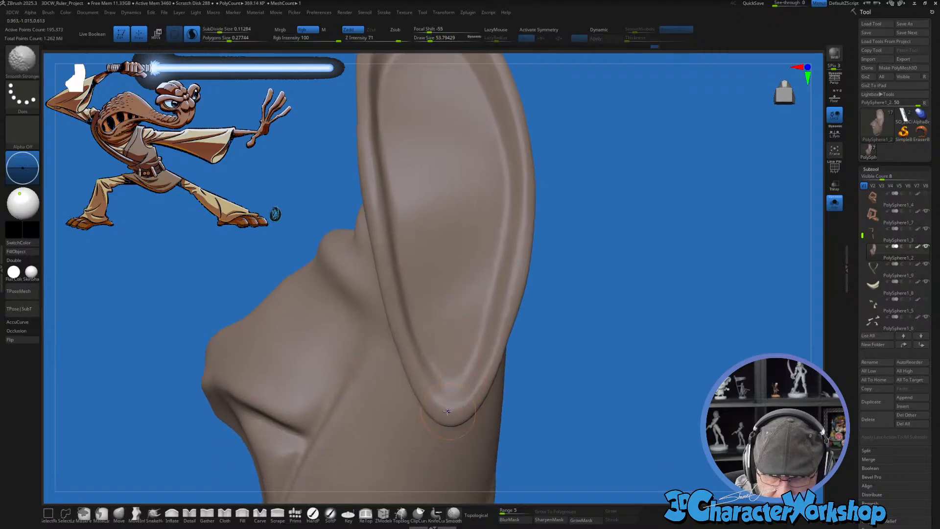
Step: Soften the hem along the skirt's outer side and the recess's inner edge with the Smooth Stronger brush
right_drag(377, 201, 433, 379)
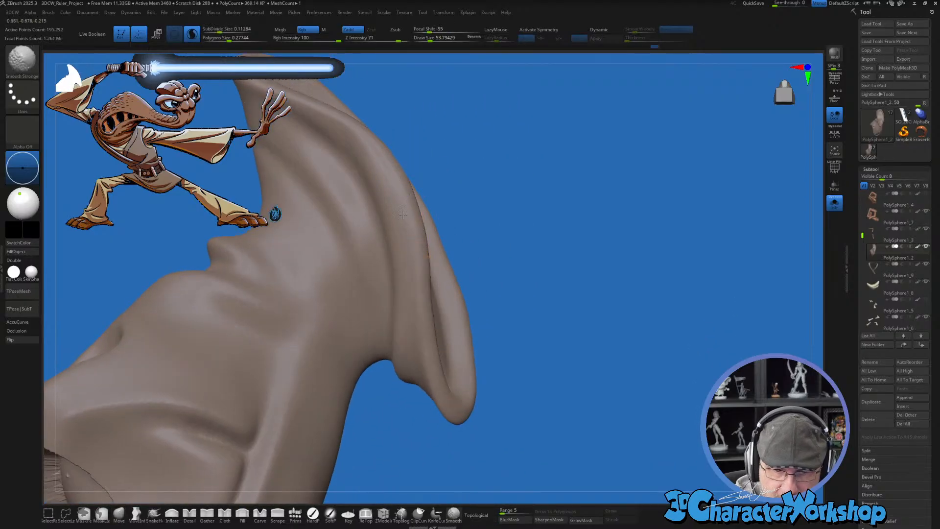
mouse_move(497, 362)
right_down()
mouse_move(484, 404)
mouse_move(456, 362)
right_up()
key(shift)
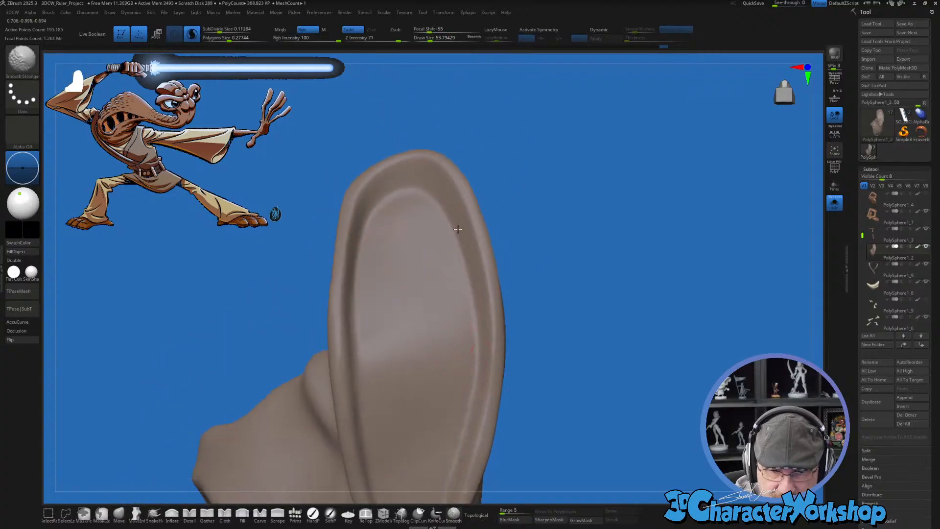
right_drag(457, 229, 637, 216)
Step: Bring back the other subtools, make the trousers active and raise the Move brush's draw size to about 128
click(829, 208)
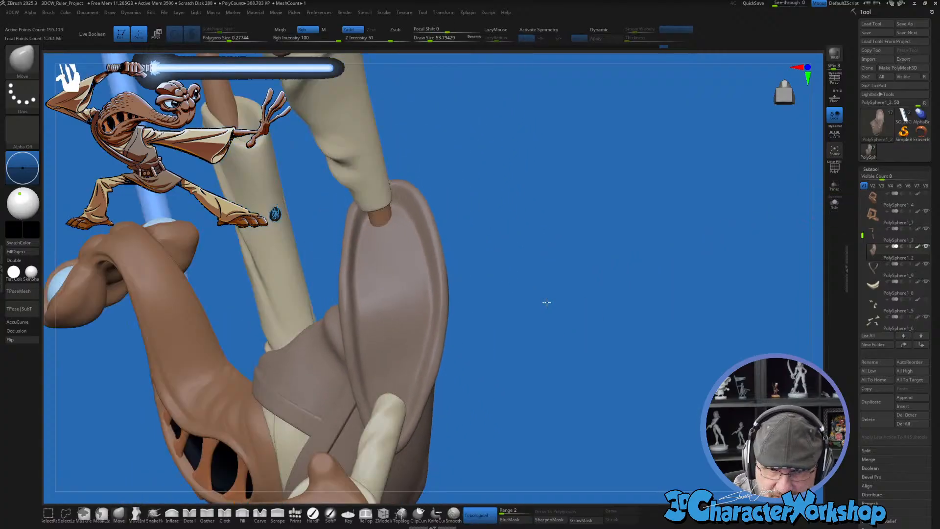
right_drag(547, 302, 201, 499)
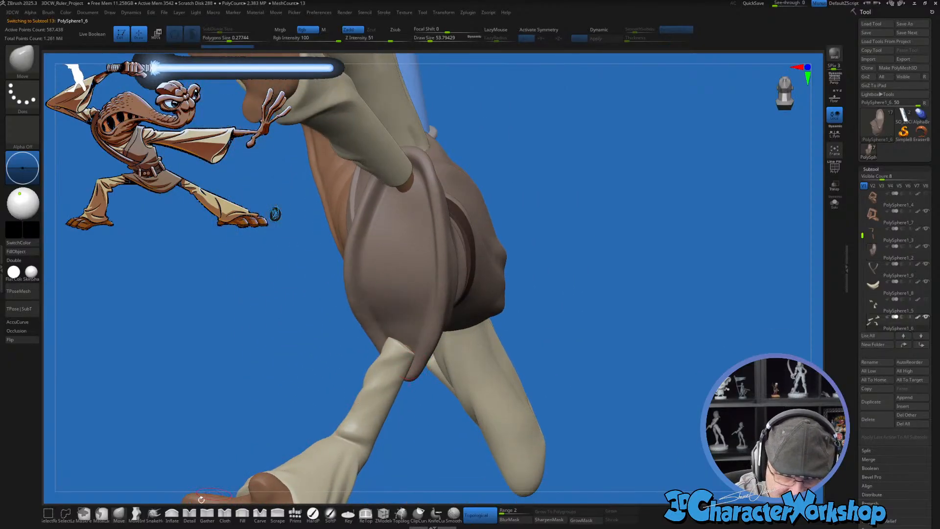
key(bracketright)
key(bracketright)
key(bracketright)
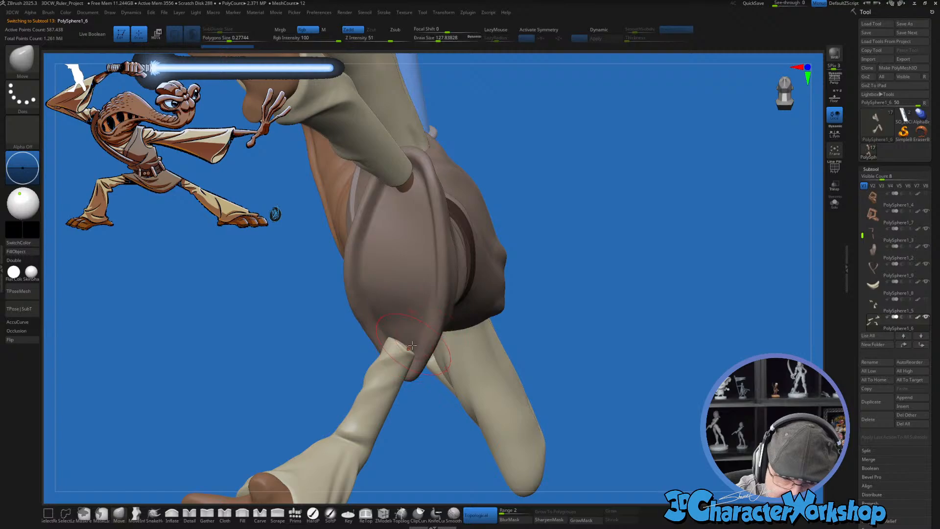
right_drag(408, 345, 318, 337)
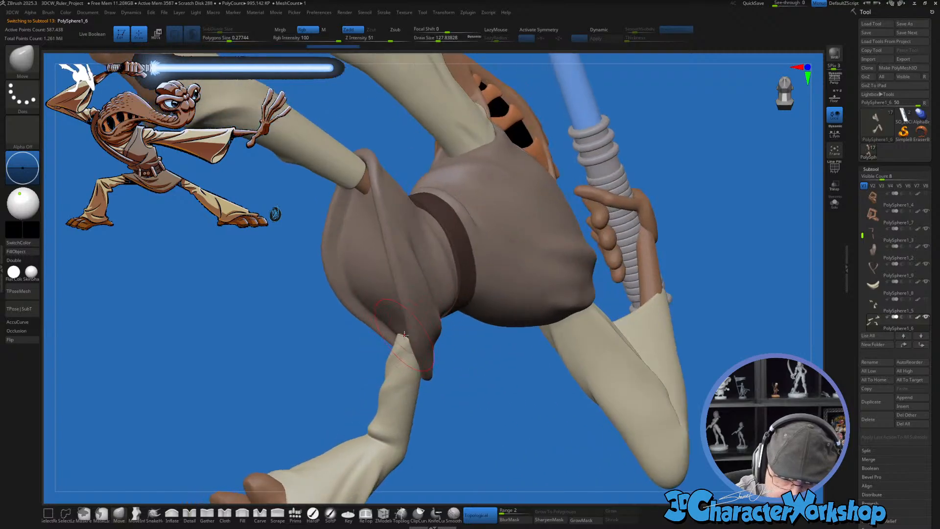
mouse_move(402, 338)
right_down()
mouse_move(363, 347)
mouse_move(408, 354)
right_up()
right_drag(447, 298, 486, 280)
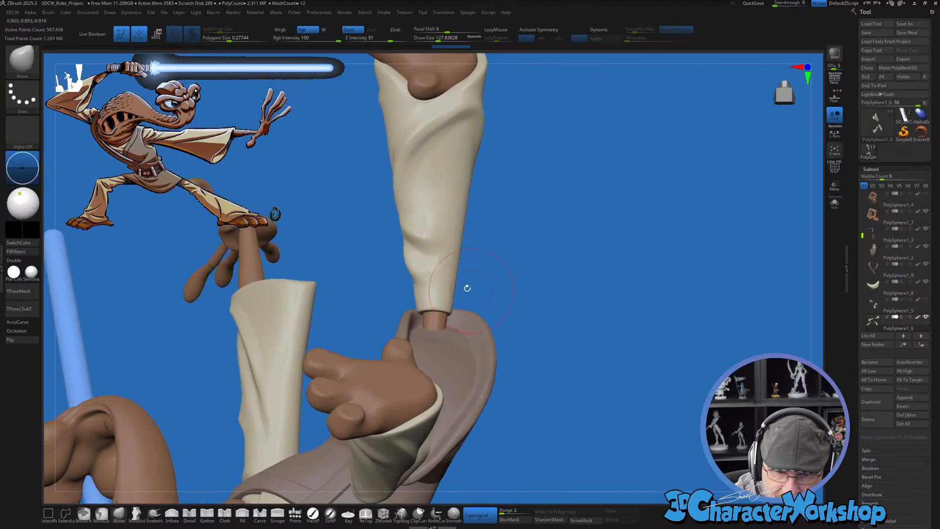
Step: Mask the trouser leg's narrow end next to the skirt and invert the mask
mouse_move(374, 230)
ctrl+mouse_down()
mouse_move(500, 361)
mouse_move(526, 326)
ctrl+mouse_up()
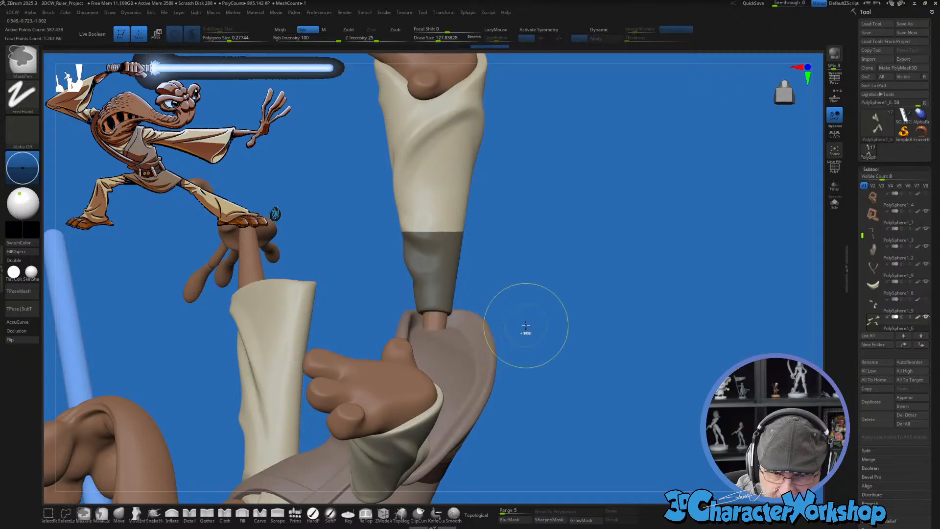
ctrl+click(545, 320)
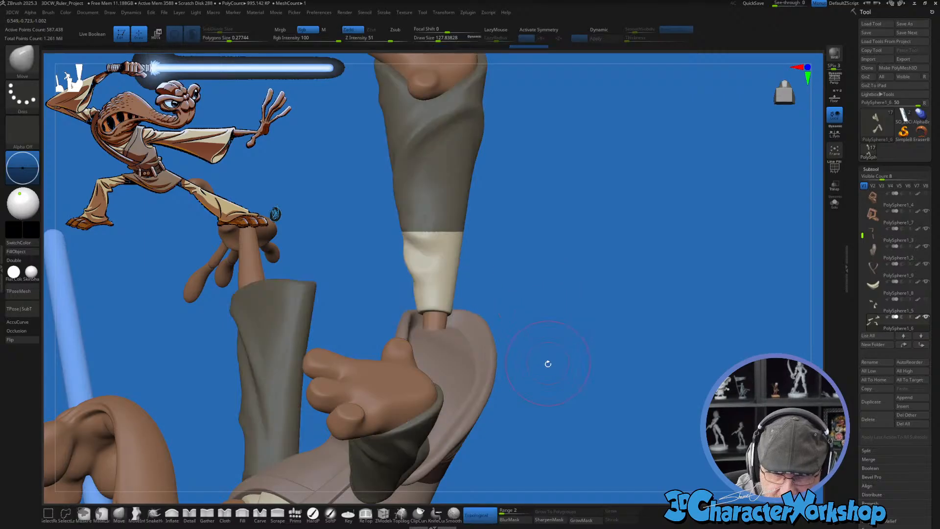
right_drag(548, 363, 569, 380)
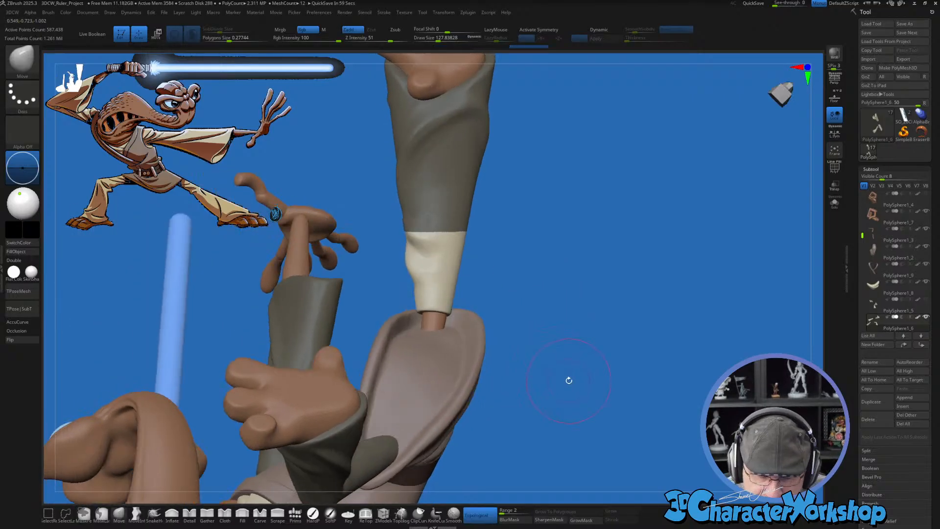
key(f)
right_drag(532, 338, 548, 306)
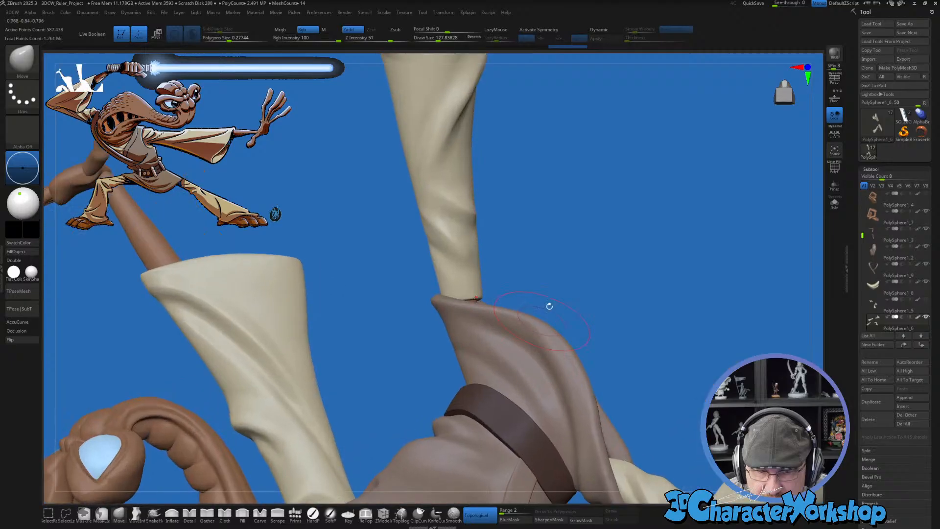
Step: Check the trousers' polygroups, mask the leg's narrow half beside the skirt again and blur the mask's edge
key(shift+f)
right_drag(570, 231, 575, 380)
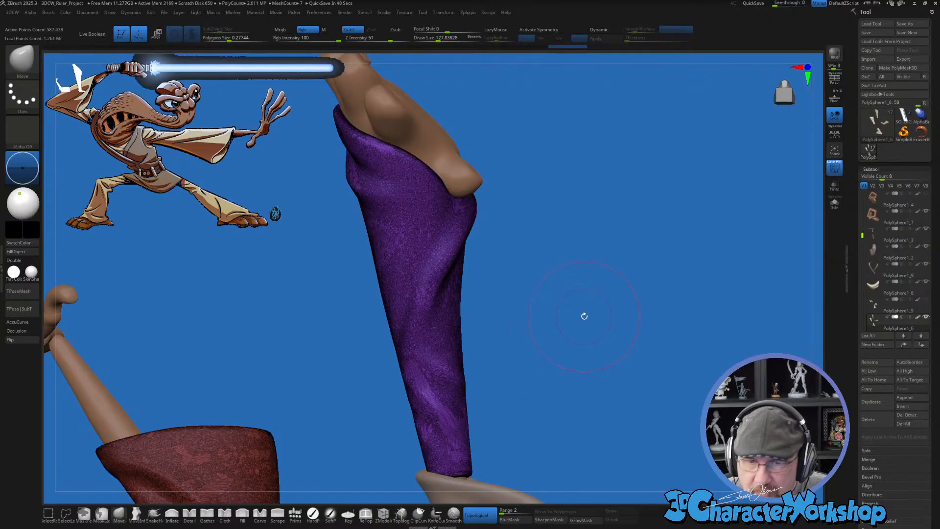
drag(527, 386, 435, 391)
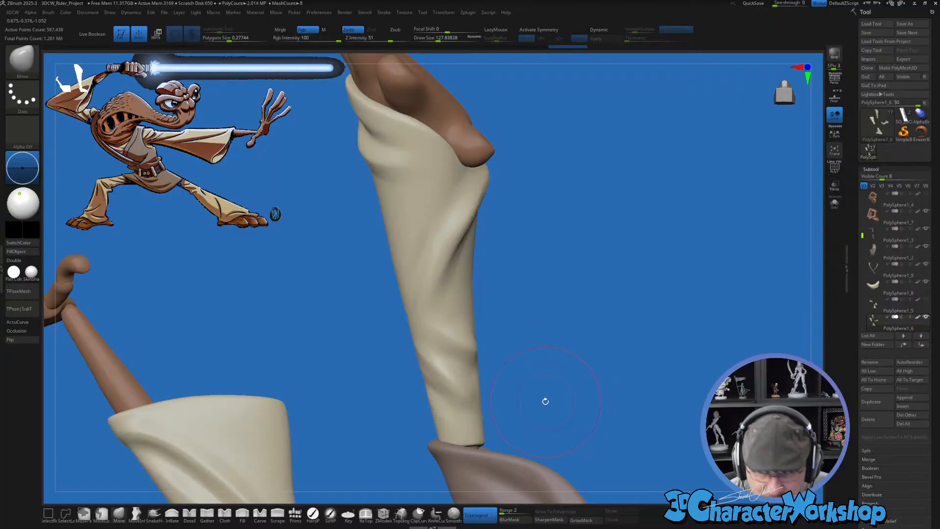
ctrl+drag(369, 315, 554, 460)
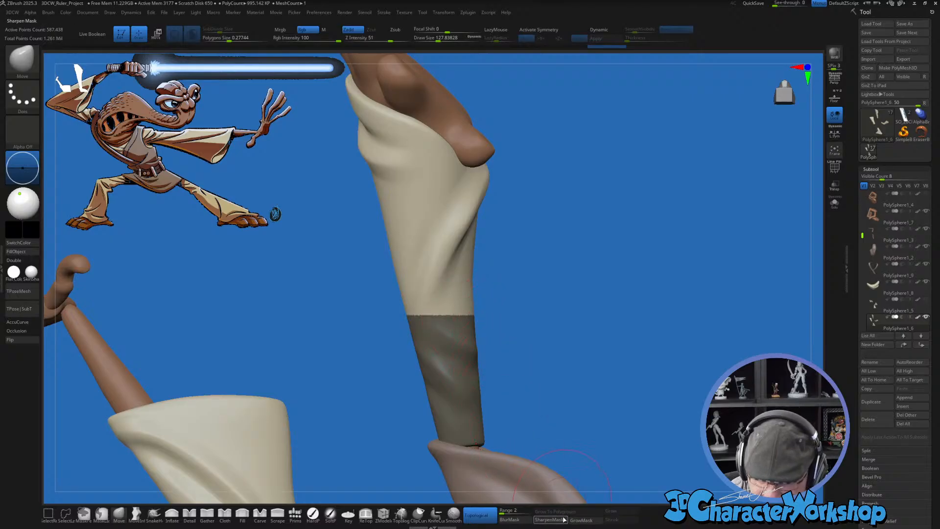
click(512, 523)
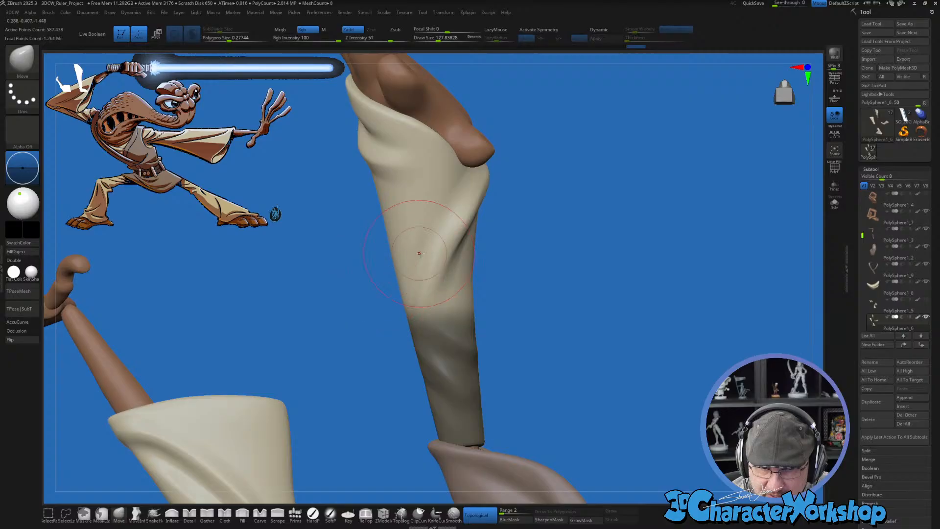
shift+drag(428, 244, 421, 379)
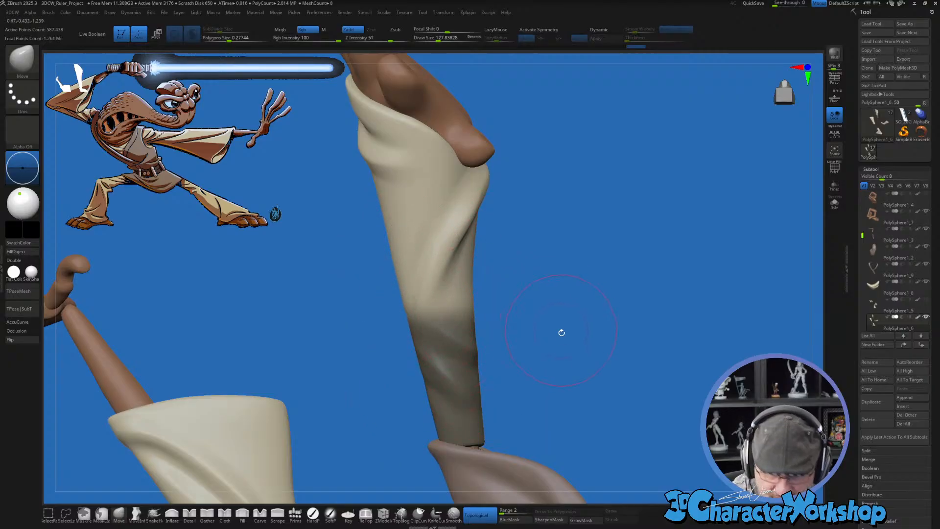
mouse_move(550, 372)
mouse_down()
mouse_move(534, 338)
mouse_move(542, 379)
mouse_move(542, 286)
mouse_up()
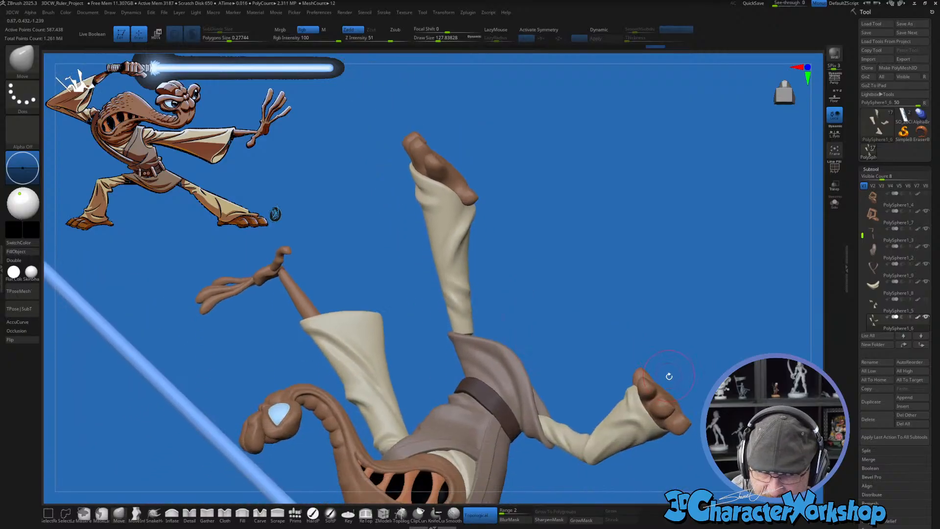
alt+drag(669, 376, 556, 238)
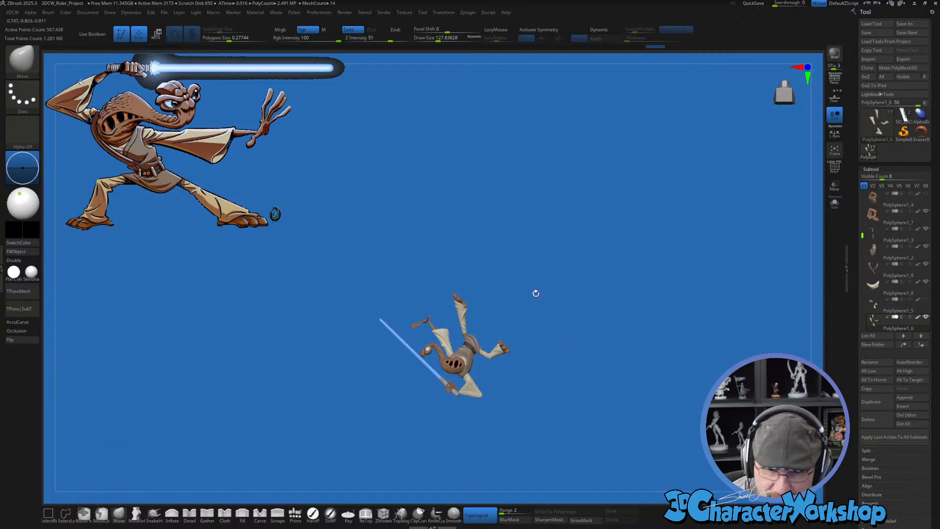
Step: Try masking the foot-side half of the trouser leg with a soft mask edge, working from a distant view
alt+drag(536, 293, 493, 161)
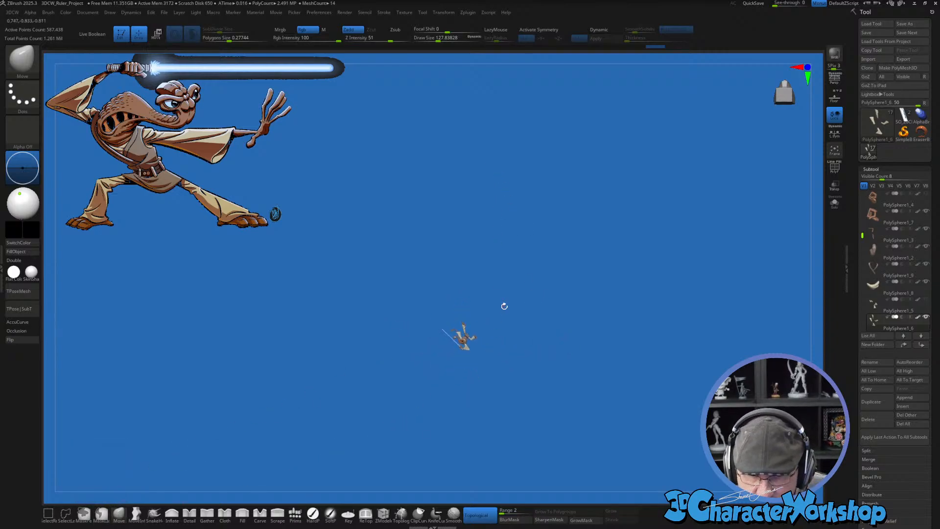
drag(504, 306, 501, 308)
key(ctrl)
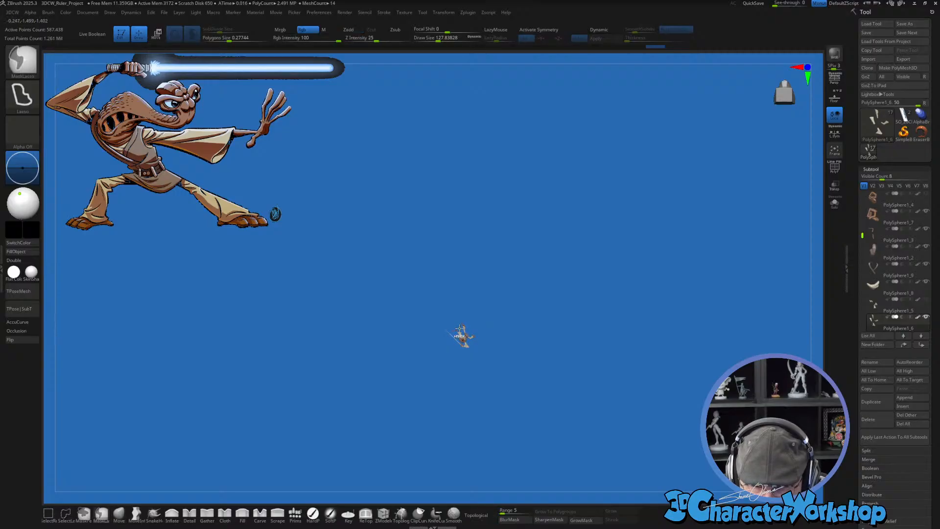
mouse_move(462, 335)
mouse_down()
mouse_move(468, 310)
mouse_move(472, 326)
mouse_up()
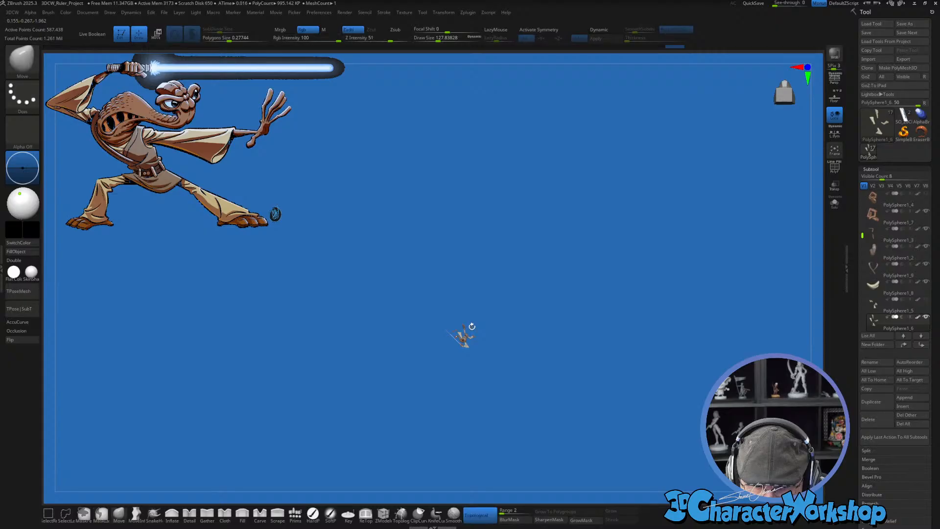
alt+drag(524, 285, 466, 351)
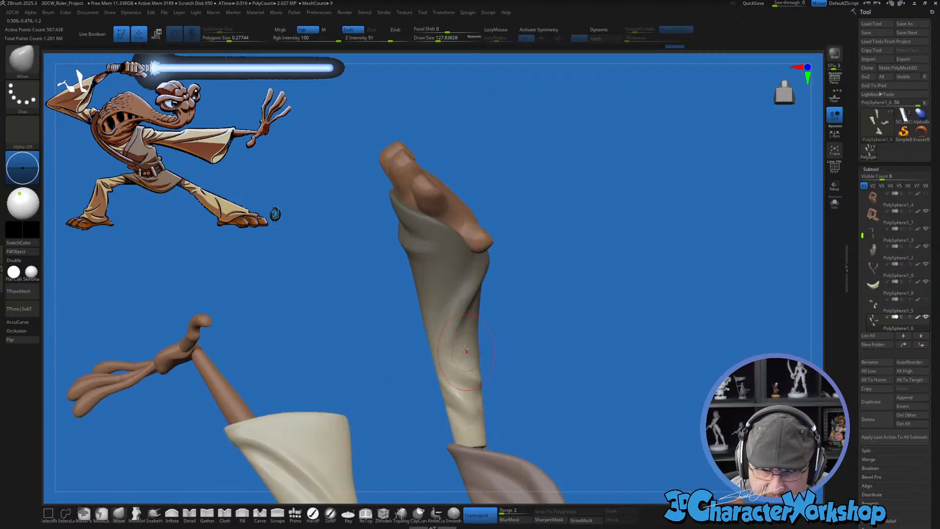
drag(532, 378, 537, 314)
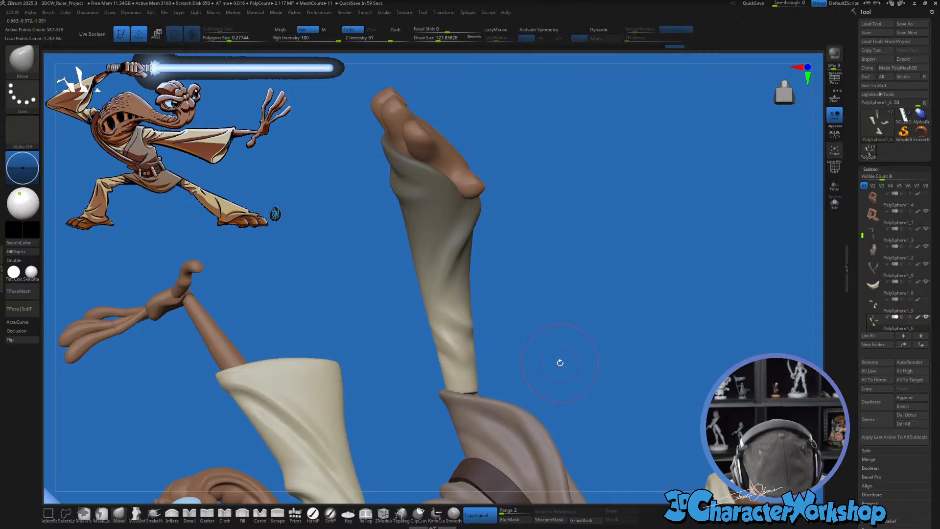
mouse_move(587, 340)
mouse_down()
mouse_move(588, 297)
mouse_move(628, 308)
mouse_move(611, 308)
mouse_move(596, 284)
mouse_move(563, 272)
mouse_up()
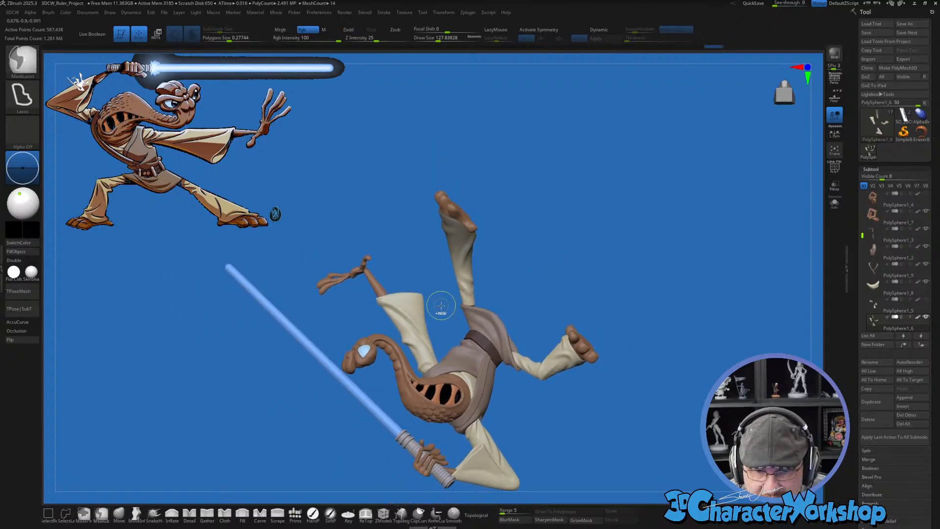
Step: Mask the trousers except the leg's narrow end beside the skirt, then centre the transform gizmo inside the leg and align it with the leg's length
mouse_move(436, 266)
ctrl+mouse_down()
mouse_move(287, 329)
mouse_move(313, 465)
mouse_move(566, 523)
mouse_move(667, 306)
mouse_move(543, 304)
mouse_move(443, 318)
ctrl+mouse_up()
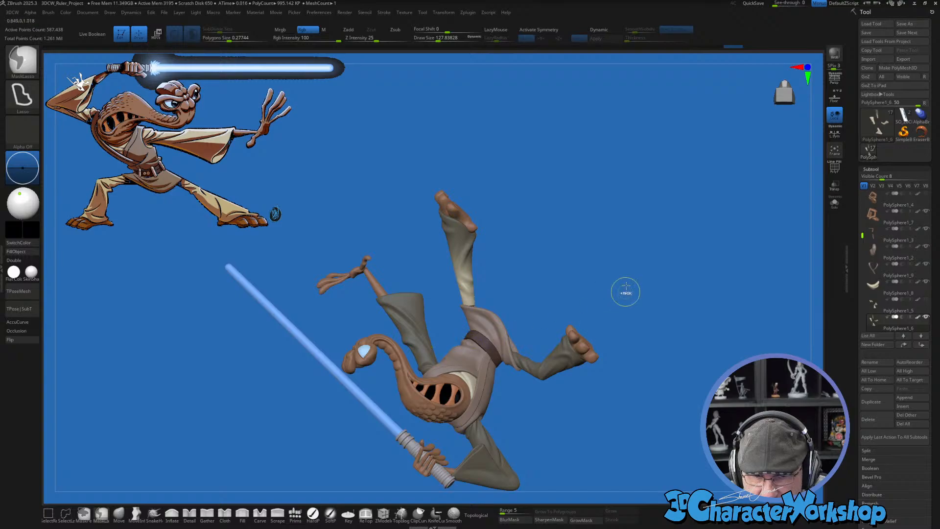
alt+drag(618, 267, 556, 280)
key(w)
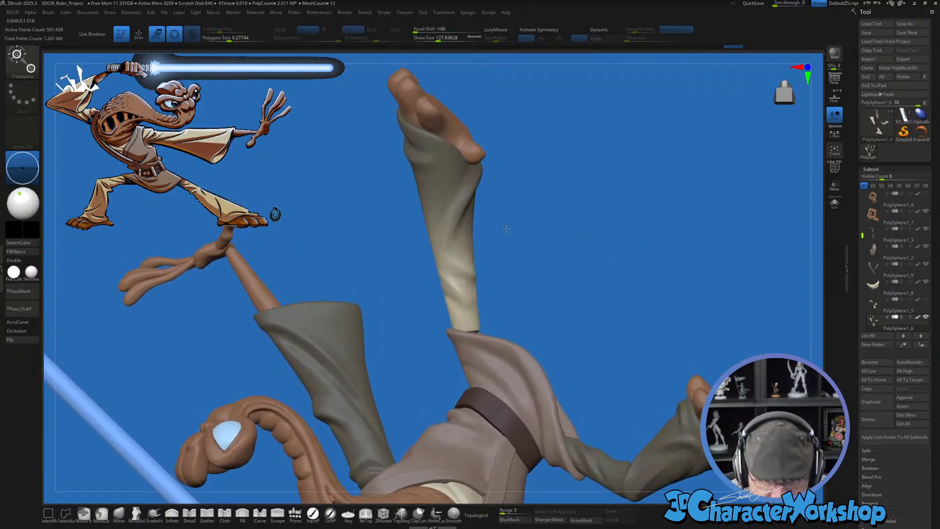
click(454, 237)
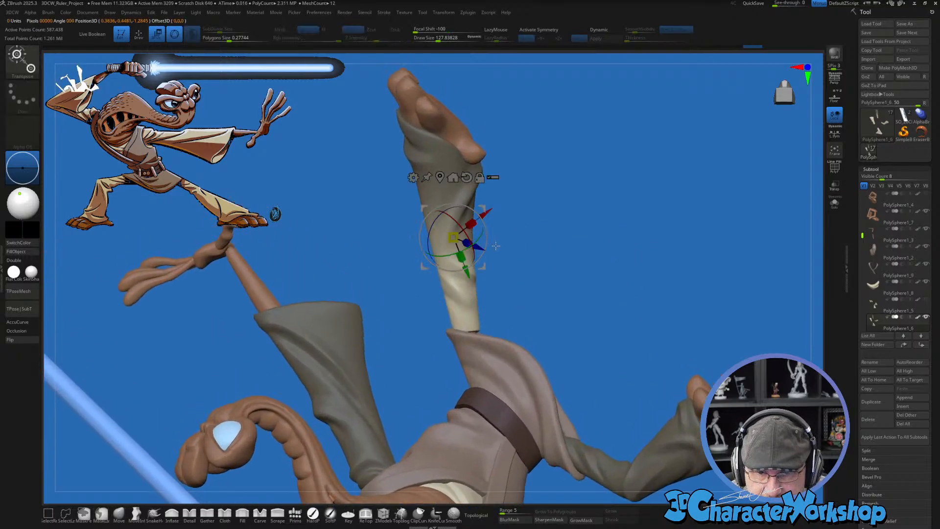
alt+drag(432, 227, 447, 210)
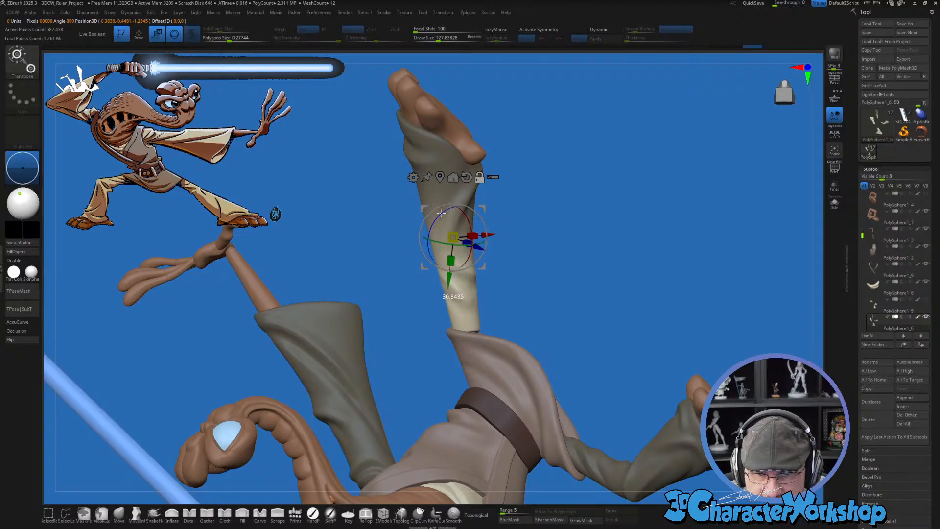
drag(558, 250, 514, 252)
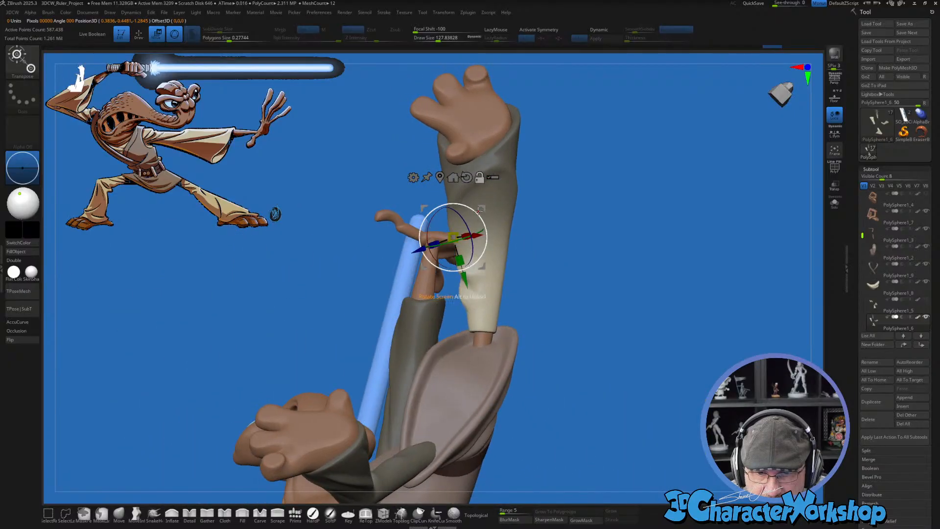
alt+drag(481, 209, 511, 209)
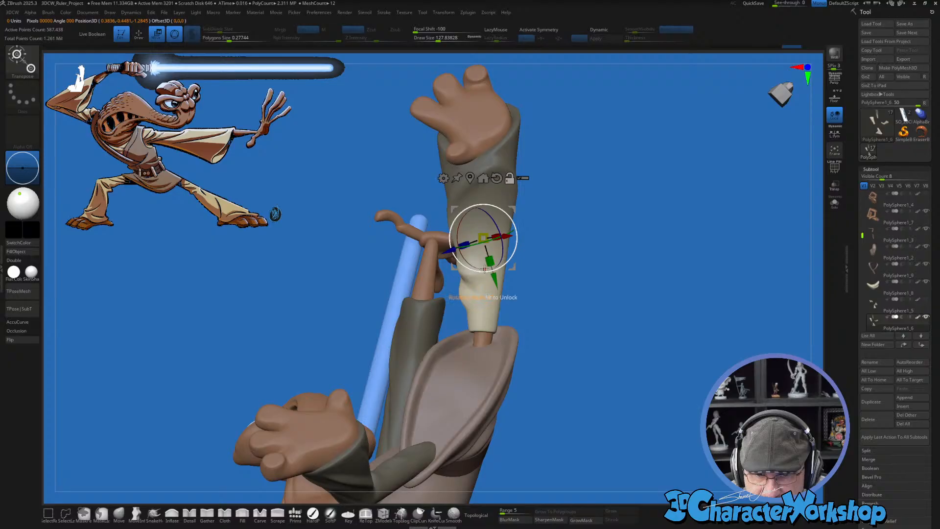
alt+drag(478, 266, 469, 263)
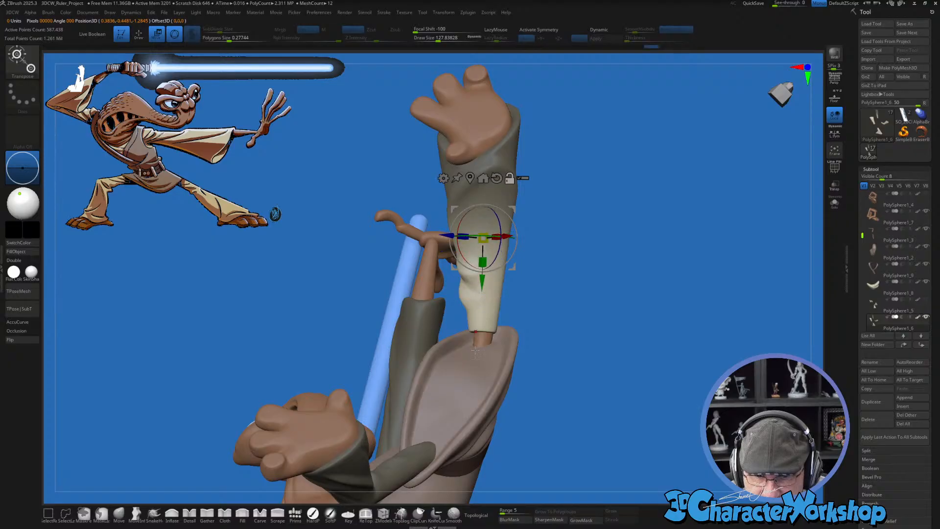
Step: Move the leg's unmasked narrow end along its length into the skirt opening, then clear the mask and return to the Move brush
drag(543, 321, 636, 292)
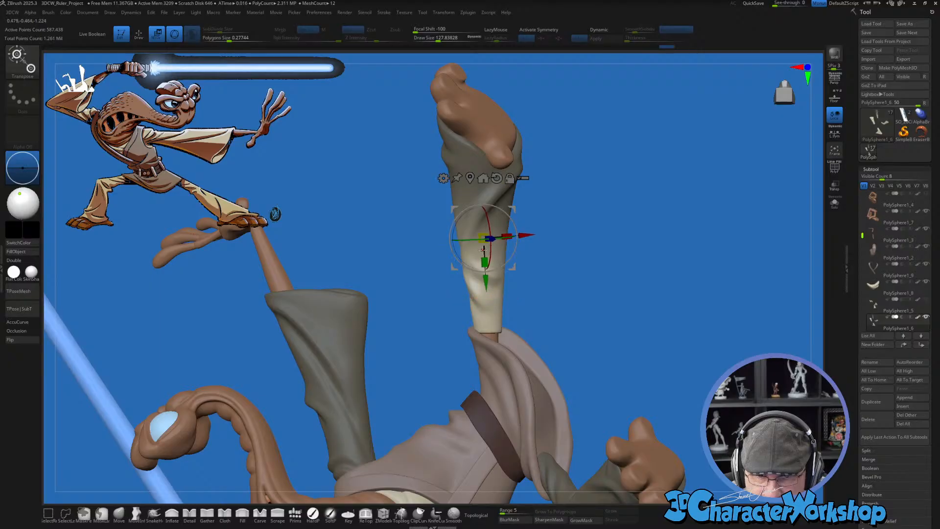
drag(484, 263, 484, 271)
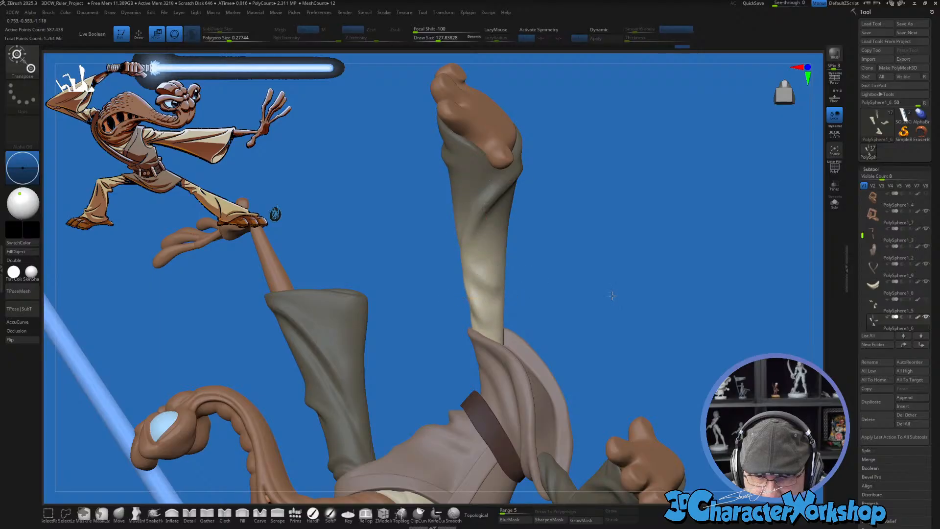
drag(548, 293, 644, 340)
key(q)
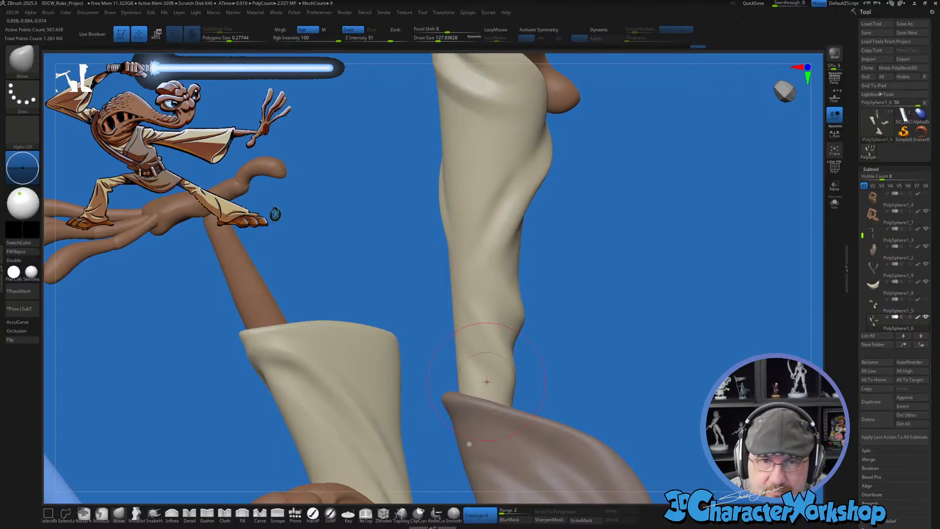
mouse_move(486, 381)
right_down()
mouse_move(469, 406)
mouse_move(484, 379)
right_up()
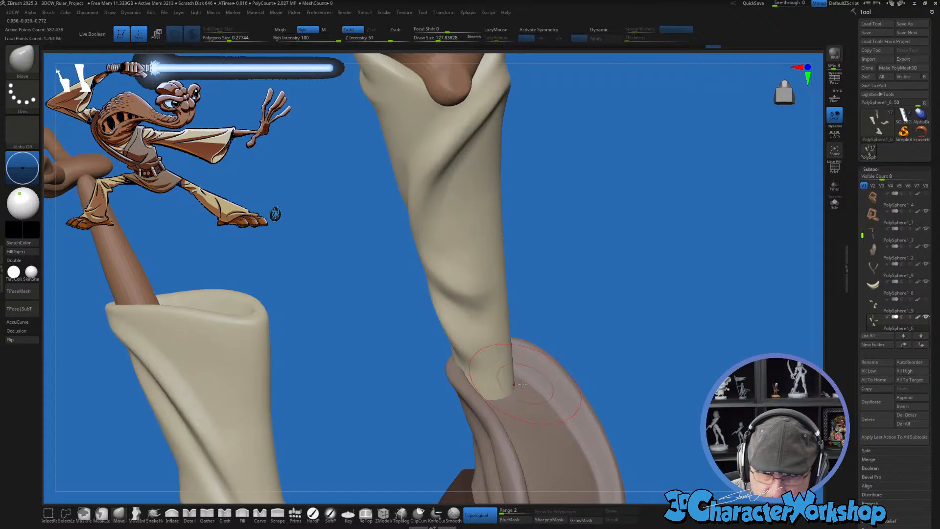
Step: Set the Move brush's draw size to about 274 and make the brown tunic the active subtool
key(s)
right_drag(391, 328, 421, 336)
key(s)
mouse_move(470, 376)
mouse_down()
mouse_move(479, 376)
mouse_move(463, 381)
mouse_up()
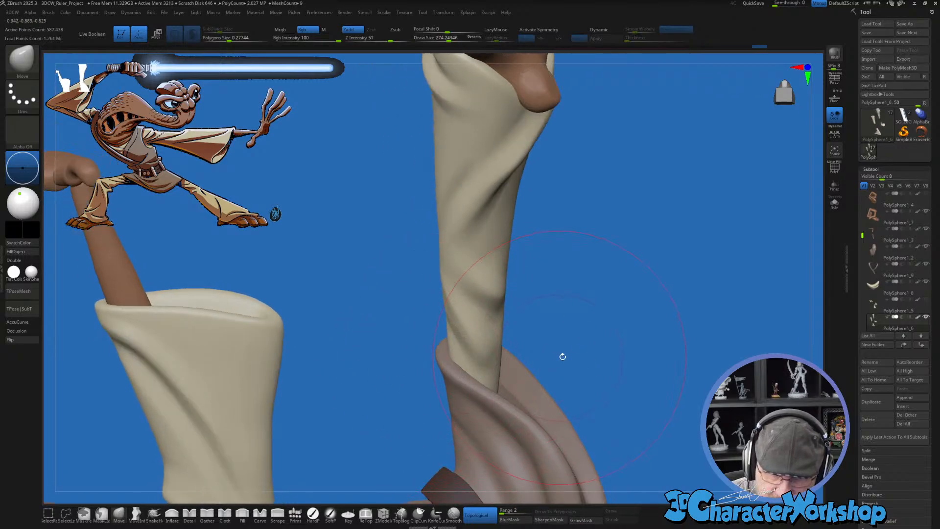
mouse_move(545, 348)
right_down()
mouse_move(519, 382)
mouse_move(543, 358)
right_up()
alt+click(458, 363)
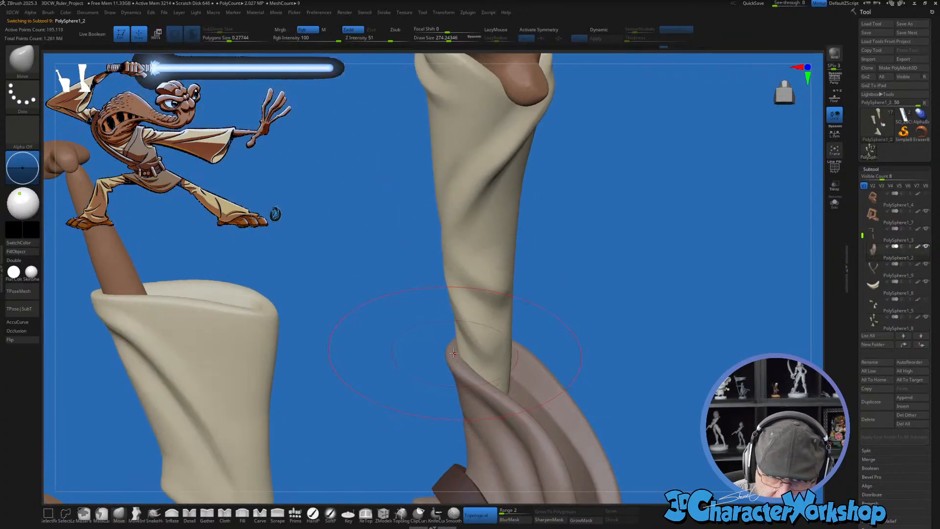
Step: Save the tool over the existing StarWars_013 file in the ZTLs folder
key(f)
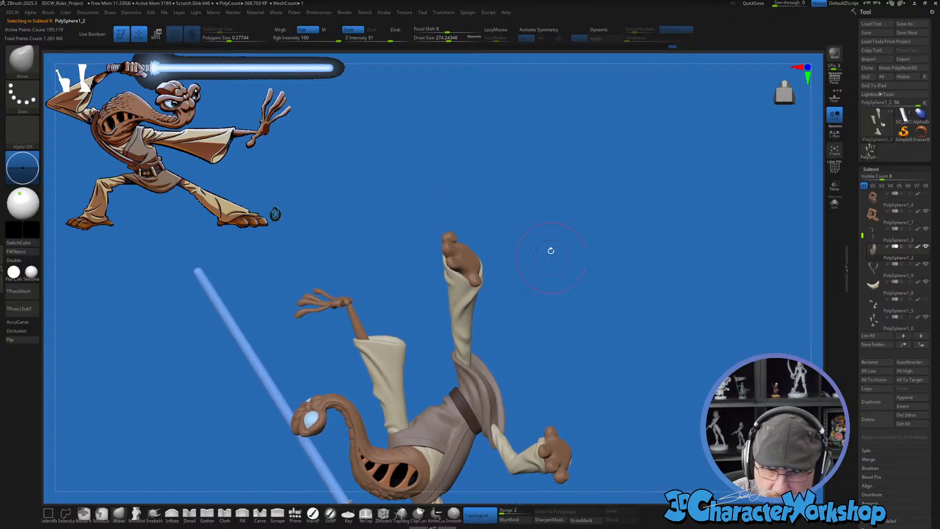
right_drag(551, 251, 590, 401)
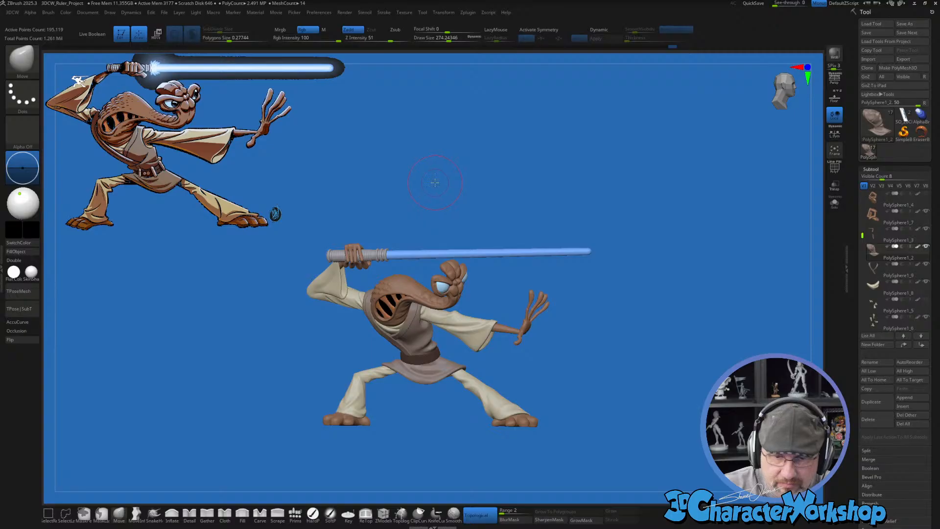
ctrl+right_drag(435, 182, 489, 162)
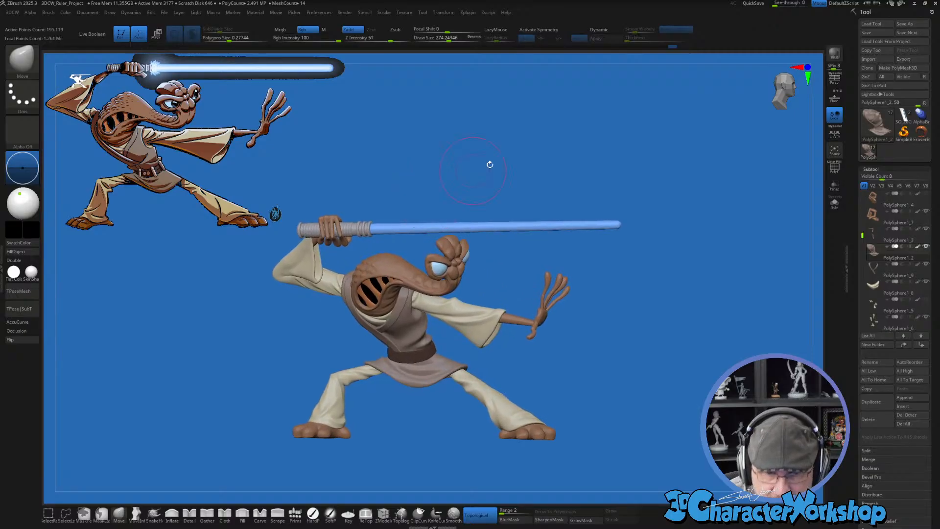
click(912, 24)
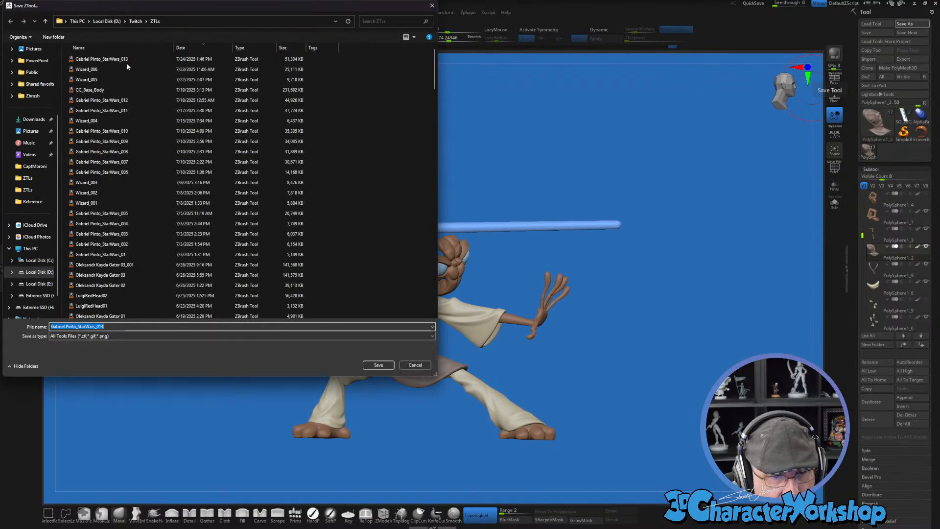
click(369, 364)
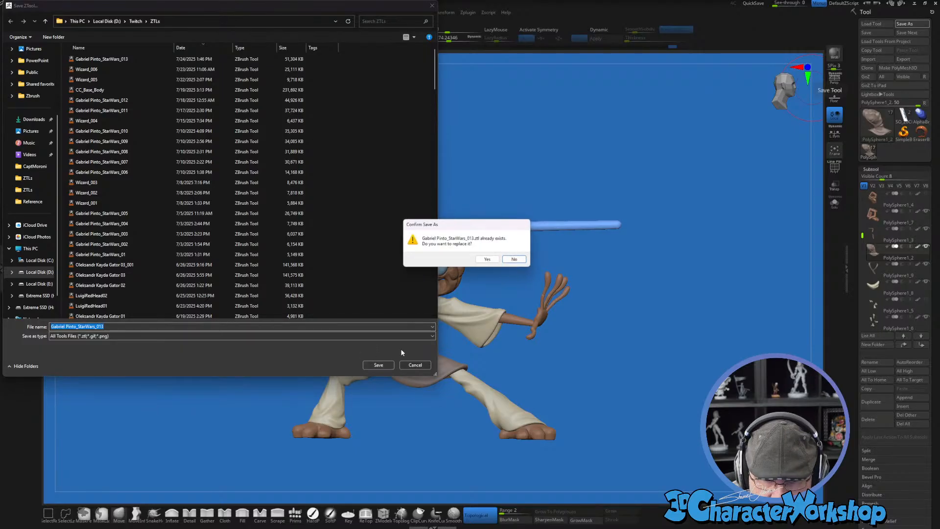
click(487, 260)
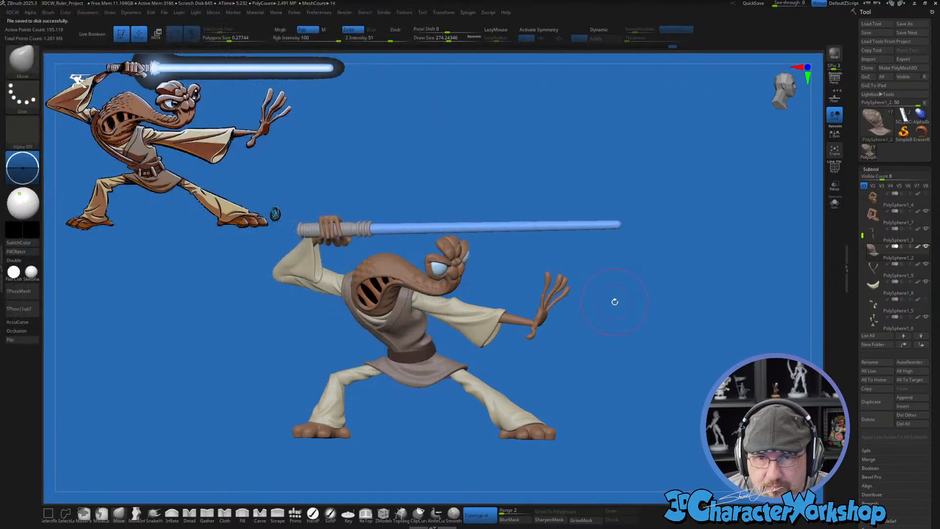
Step: Make the eyeballs the active subtool, show their wireframe and reduce the draw size to about 116
ctrl+right_drag(608, 318, 650, 440)
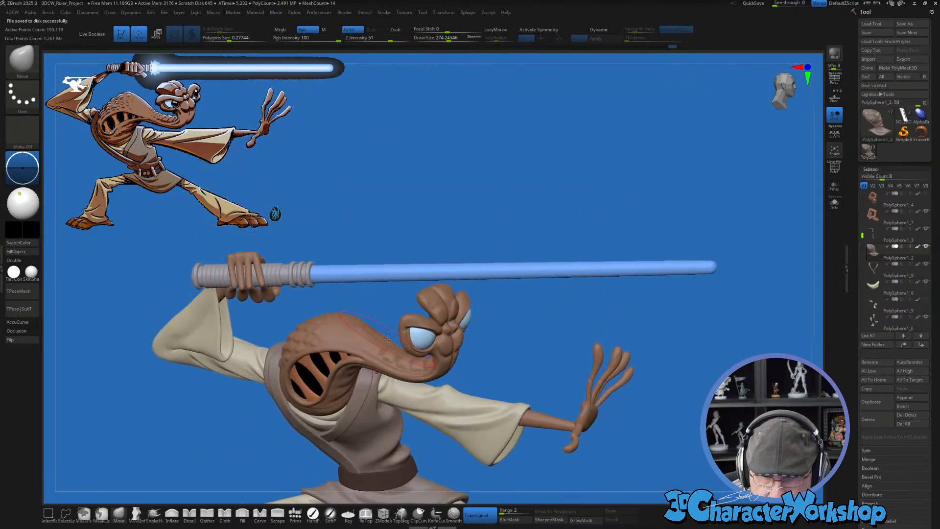
alt+click(425, 337)
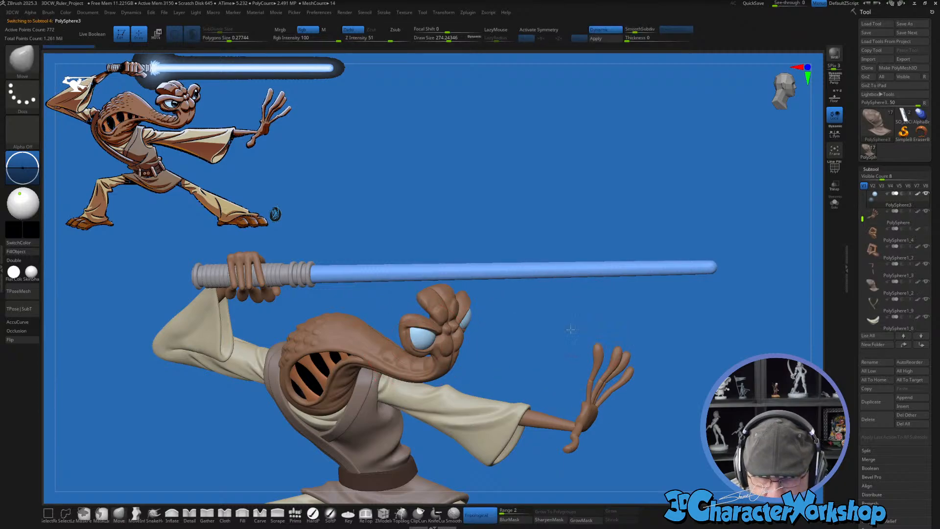
drag(561, 332, 219, 258)
key(shift+f)
mouse_move(215, 256)
ctrl+right_down()
mouse_move(206, 264)
mouse_move(216, 278)
ctrl+right_up()
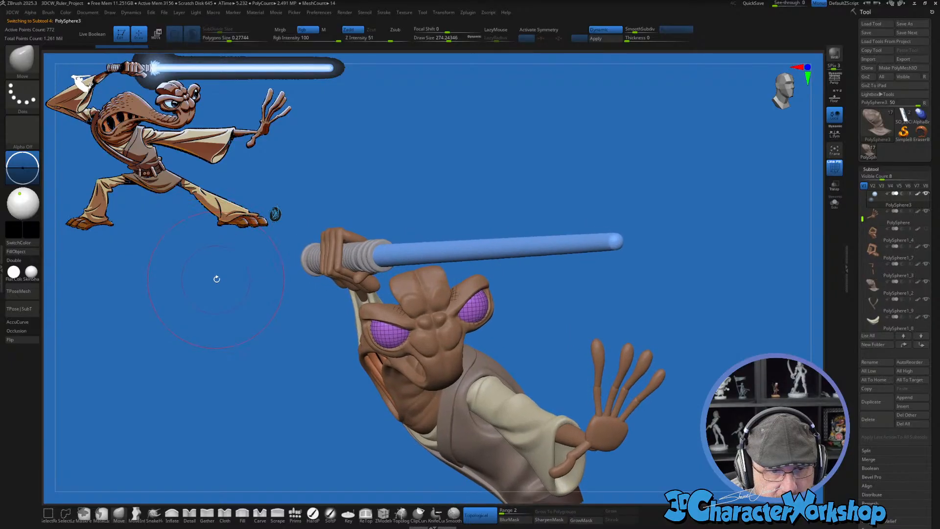
key(s)
drag(220, 285, 211, 286)
ctrl+right_drag(222, 303, 230, 326)
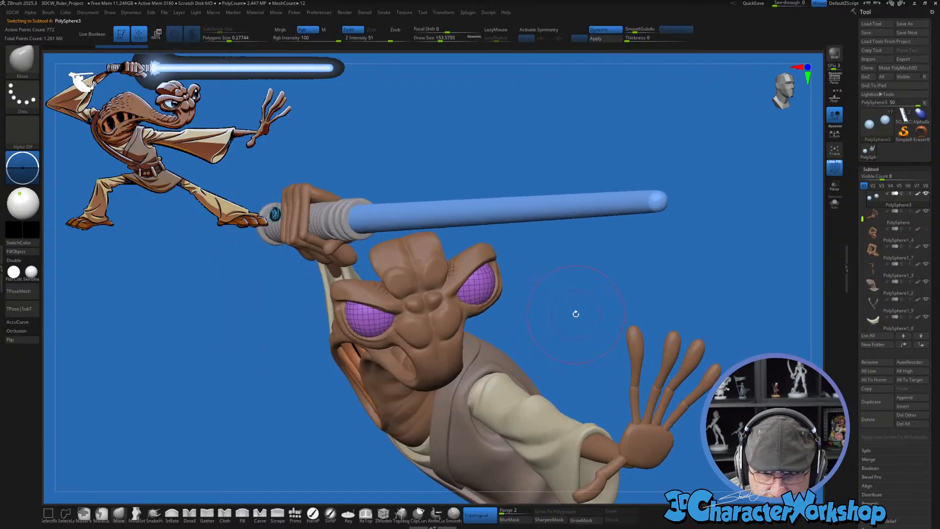
key(s)
drag(576, 313, 572, 312)
alt+right_drag(572, 309, 602, 317)
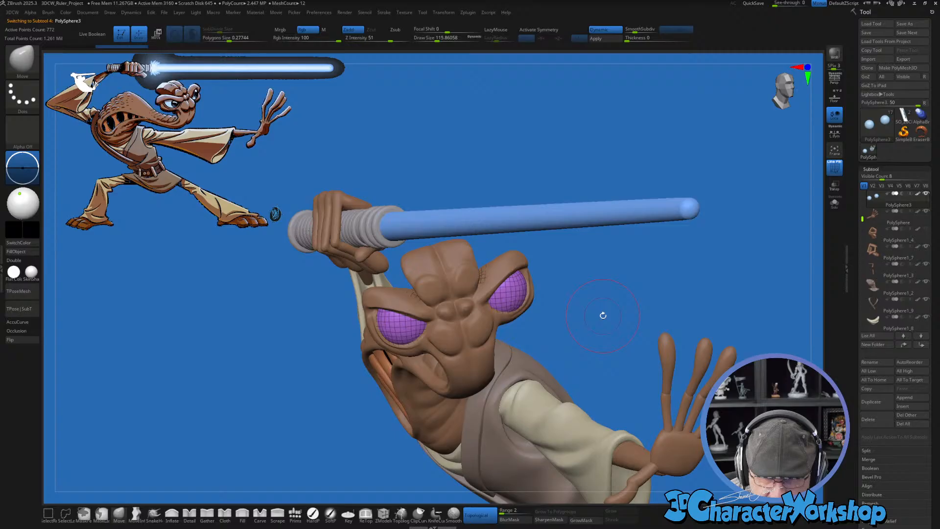
Step: Apply dynamic subdivision to the eyeballs and divide their mesh up to 3.145 million polygons
click(599, 37)
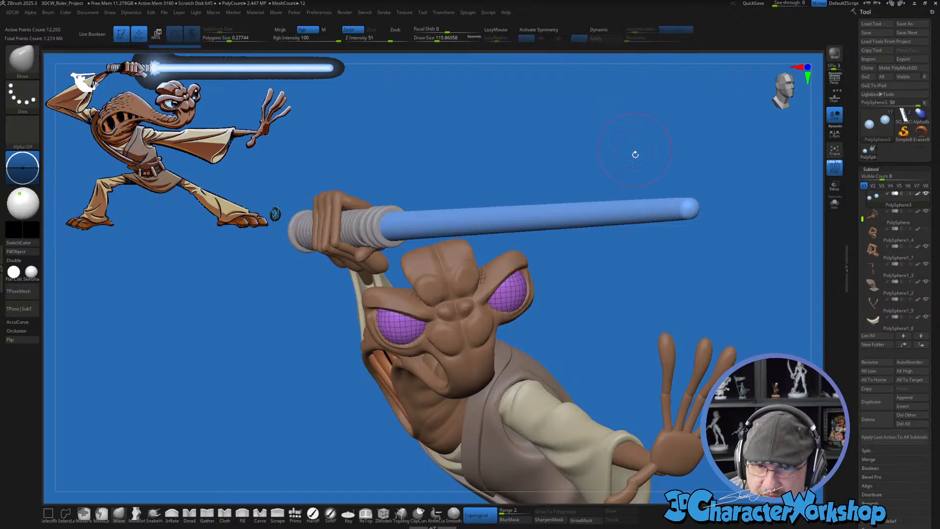
key(ctrl)
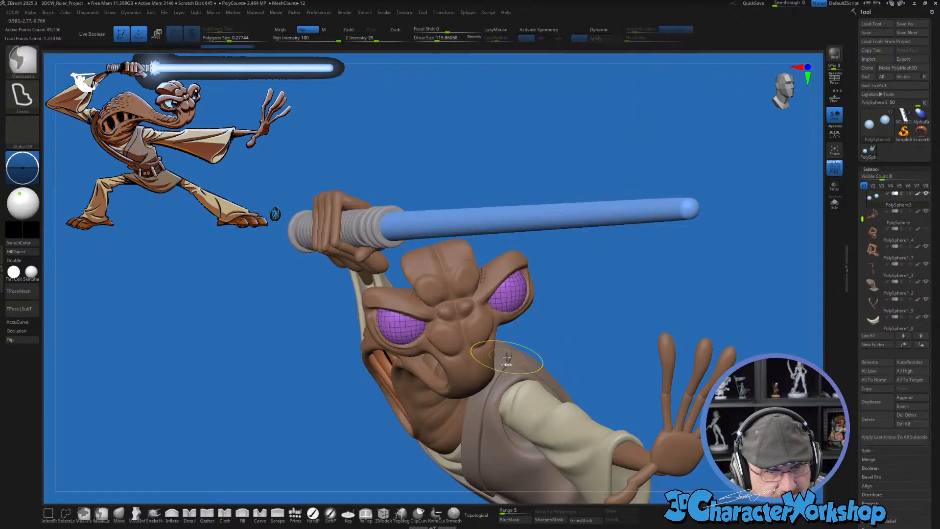
key(ctrl+d)
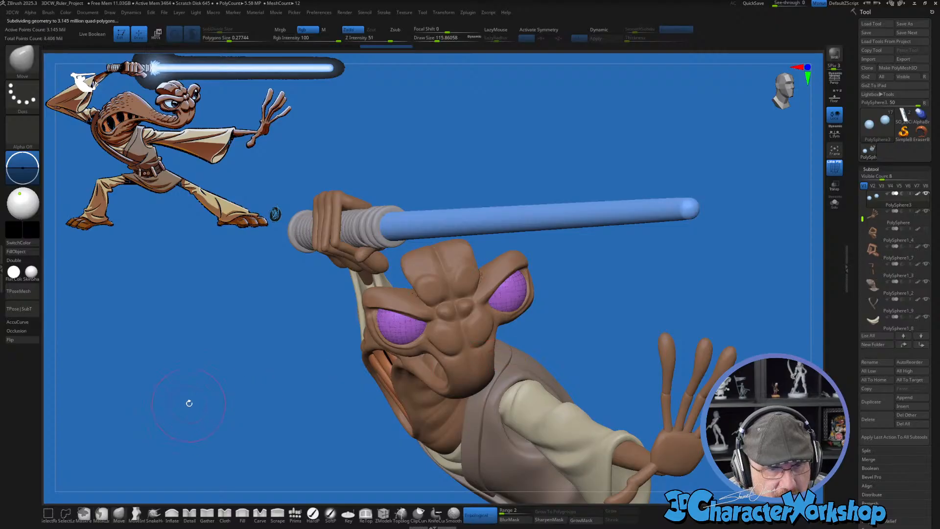
Step: Switch to the hard-edged freehand paint brush with a draw size of about 37 and hide the eyeballs' wireframe
drag(195, 378, 216, 387)
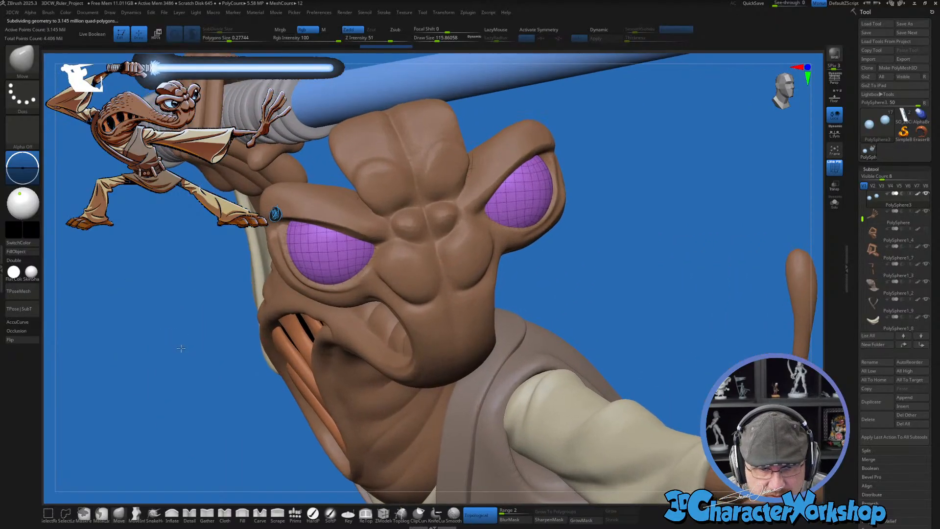
mouse_move(178, 348)
alt+mouse_down()
mouse_move(301, 397)
mouse_move(293, 402)
alt+mouse_up()
key(s)
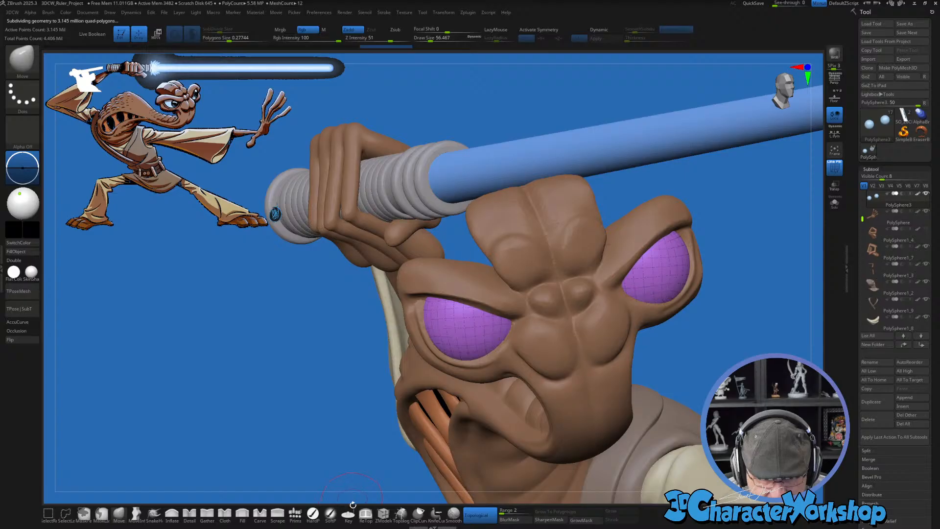
click(313, 513)
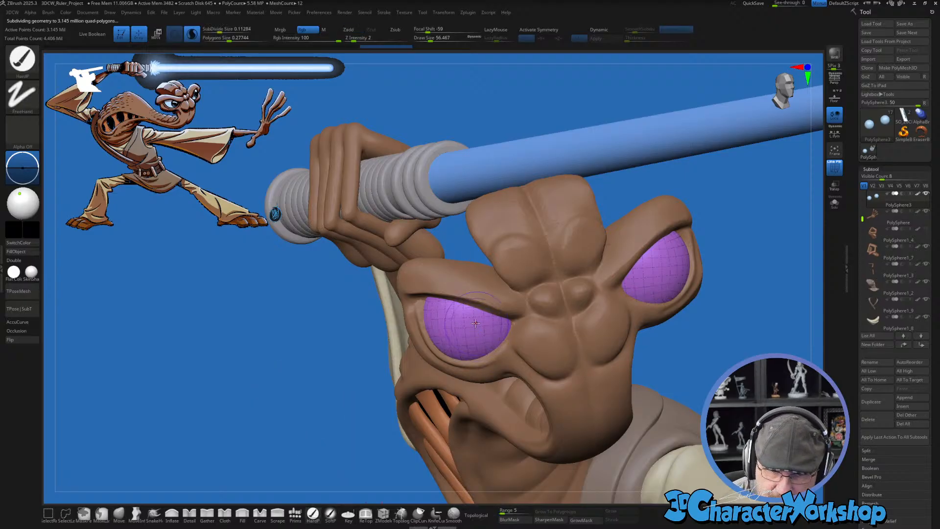
key(s)
mouse_move(476, 323)
mouse_down()
mouse_move(455, 357)
mouse_move(505, 370)
mouse_up()
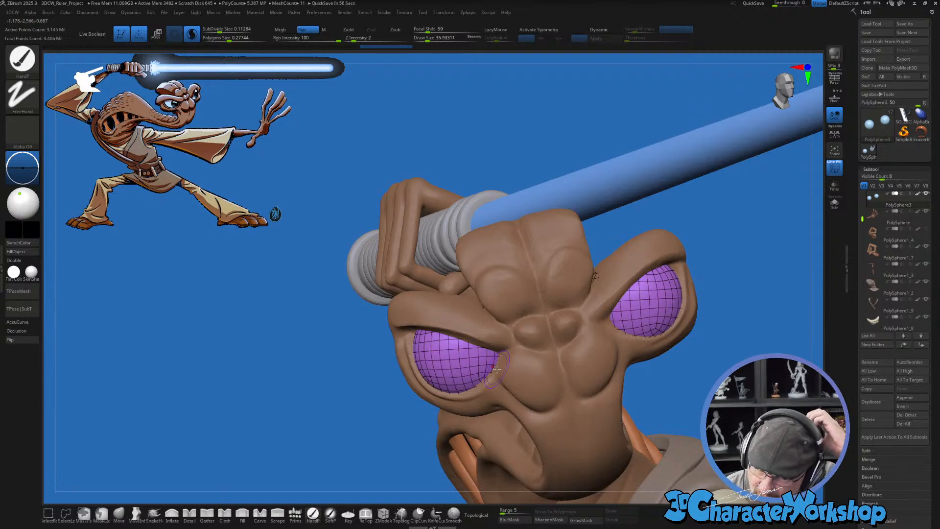
drag(469, 358, 434, 361)
key(shift+f)
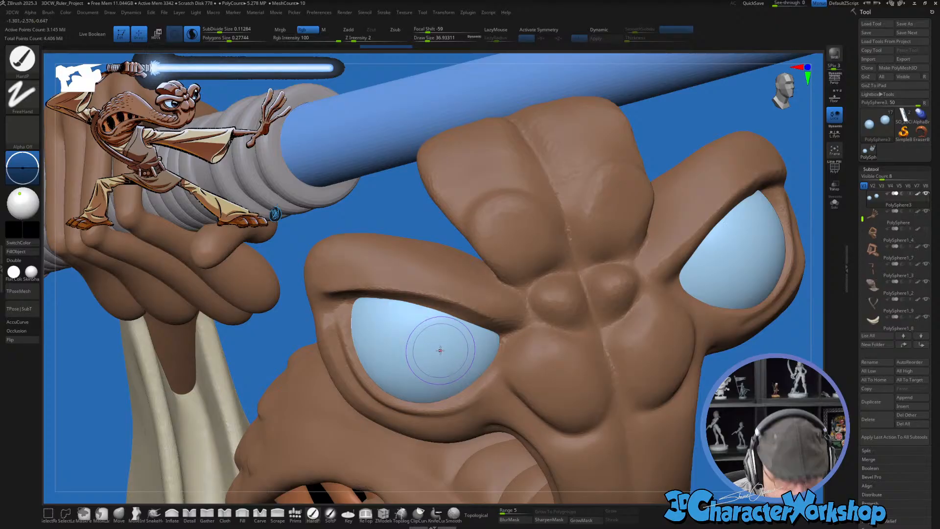
Step: Enlarge and reposition the Spotlight reference artwork so the character's drawn eyes can be seen up close
key(z)
click(203, 133)
drag(203, 134, 232, 460)
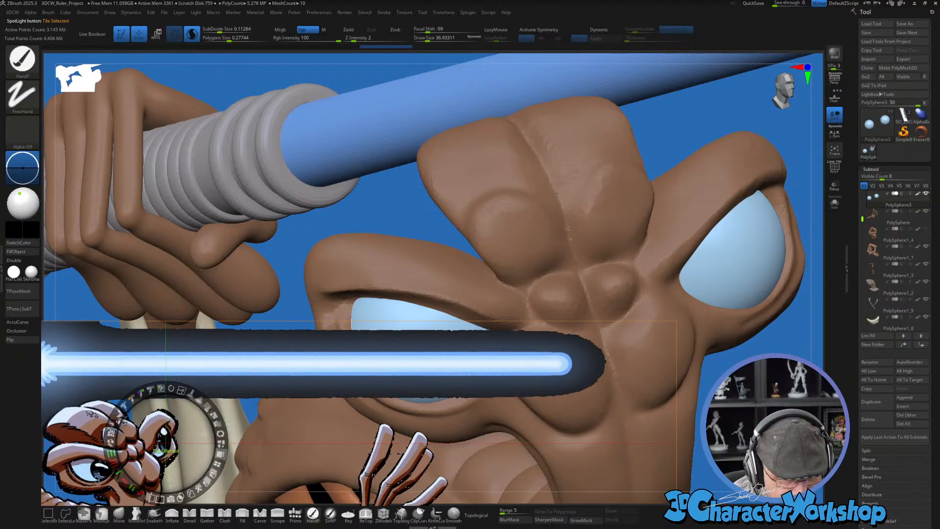
Step: Choose a dark navy paint colour matching the eyes in the reference artwork
key(c)
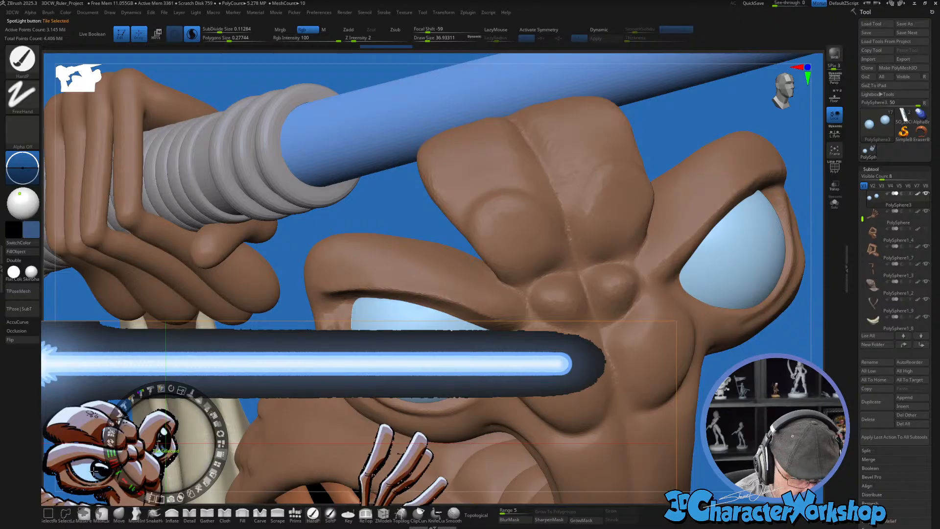
key(c)
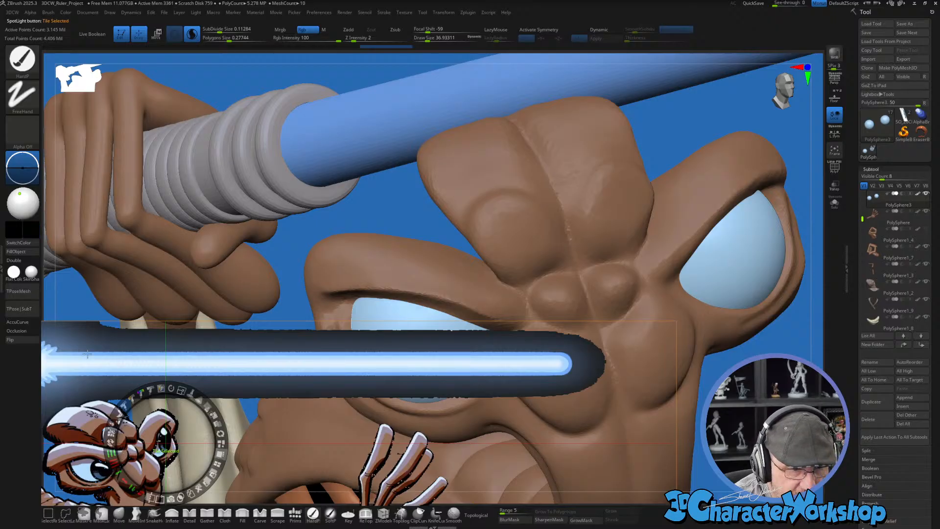
click(31, 237)
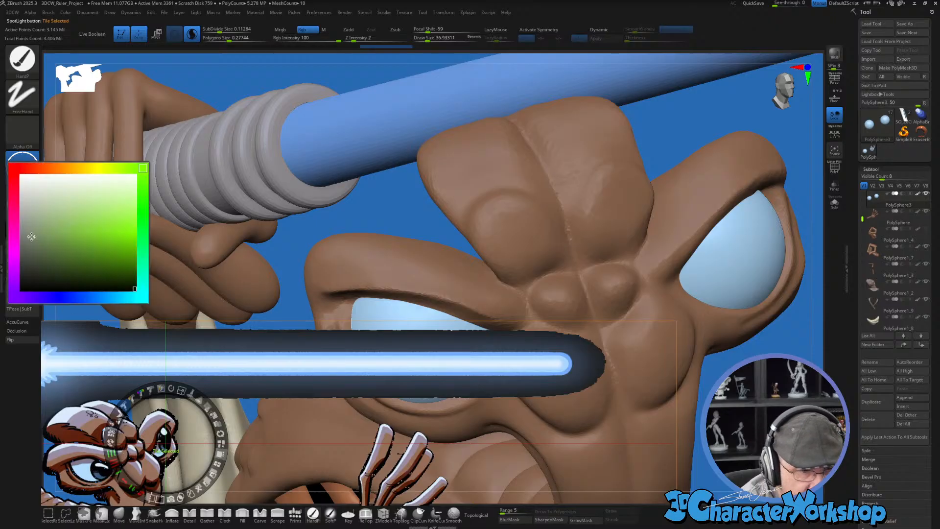
click(80, 290)
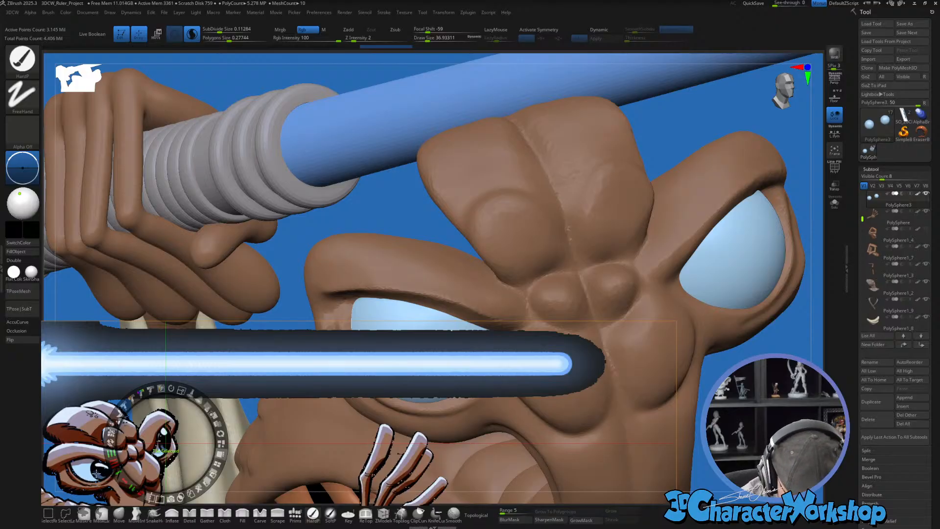
click(31, 229)
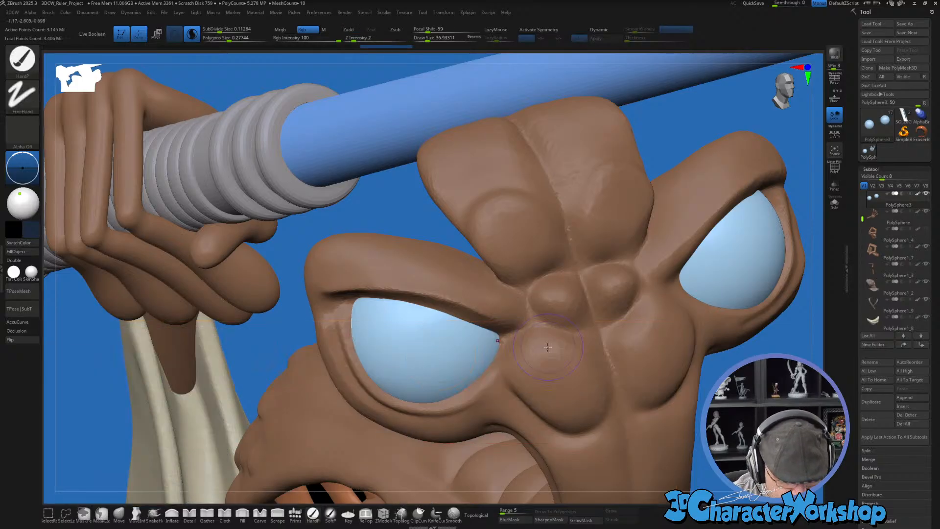
Step: Set the draw size to about 44, show the eyeballs' wireframe and isolate them from the other subtools
key(s)
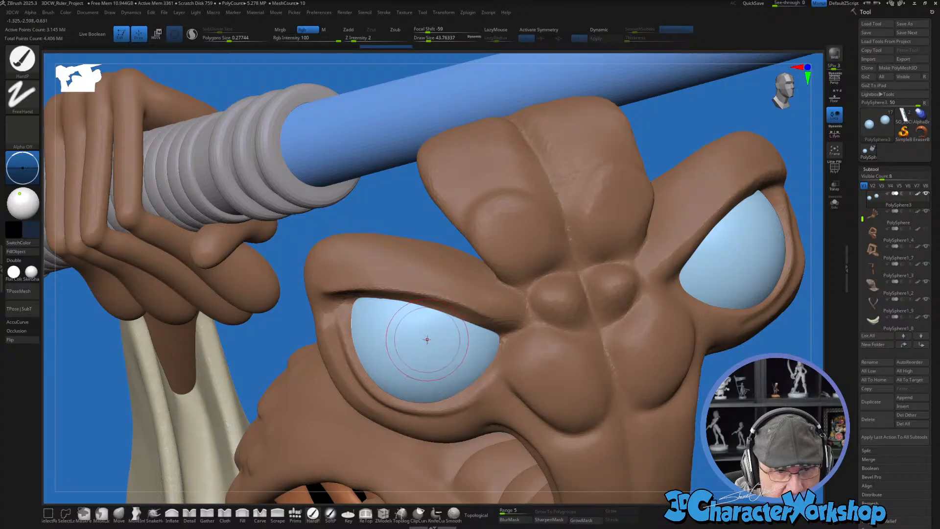
right_drag(435, 338, 430, 326)
key(shift+f)
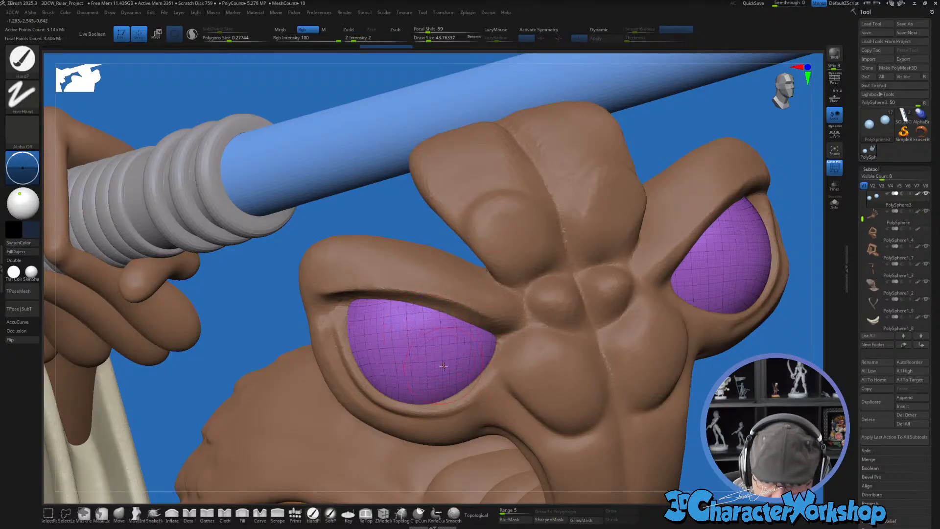
click(834, 202)
Step: Paint a round dark navy iris on the front of the character's right eyeball and hide the wireframe
right_drag(475, 333, 433, 363)
right_drag(445, 316, 434, 334)
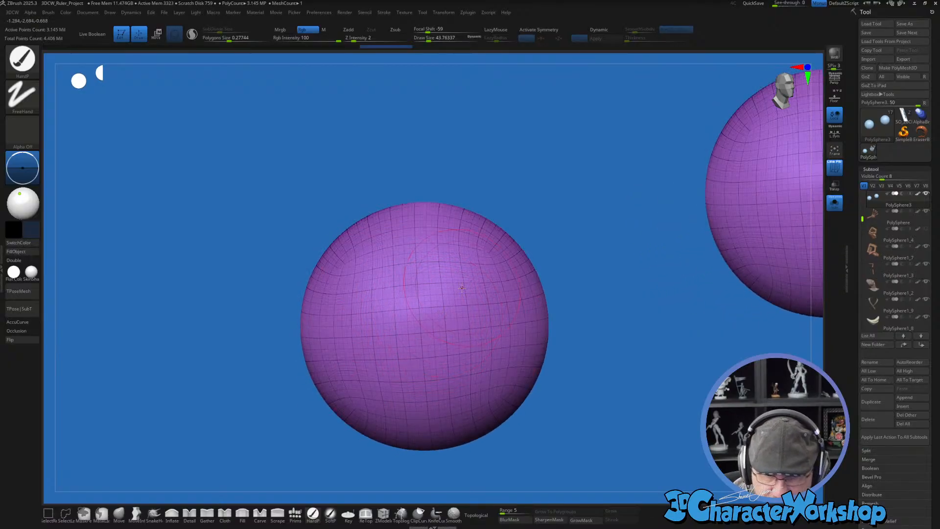
ctrl+click(422, 332)
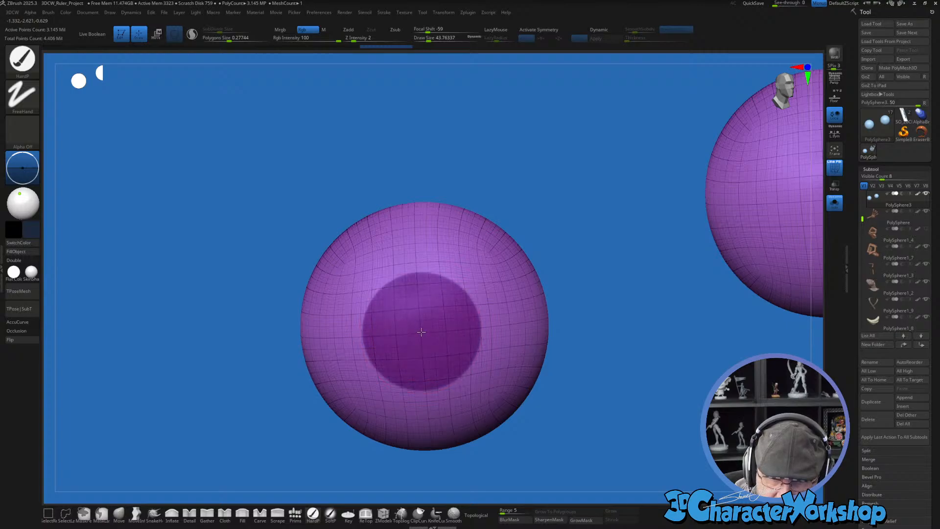
key(shift+f)
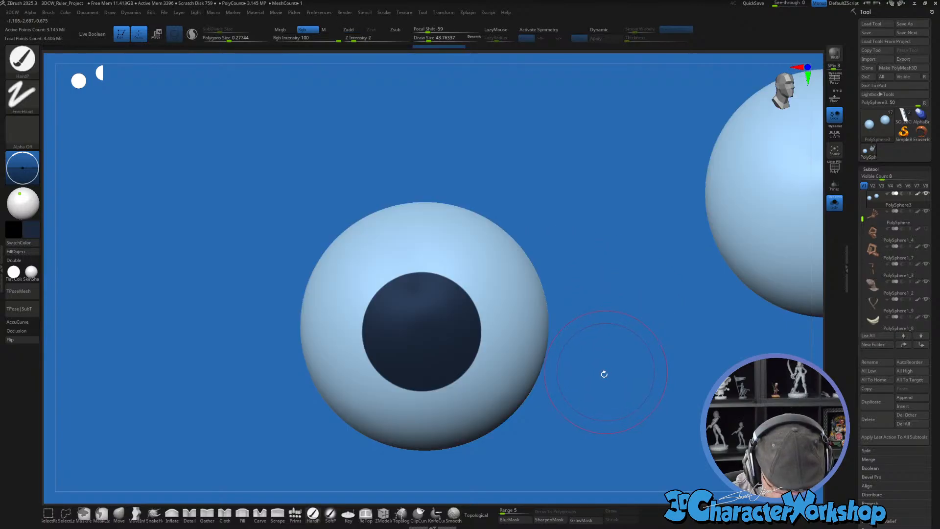
Step: Paint a medium-blue disc inside the navy iris at draw size about 36, with the colour sampled from the reference artwork
right_drag(603, 373, 584, 390)
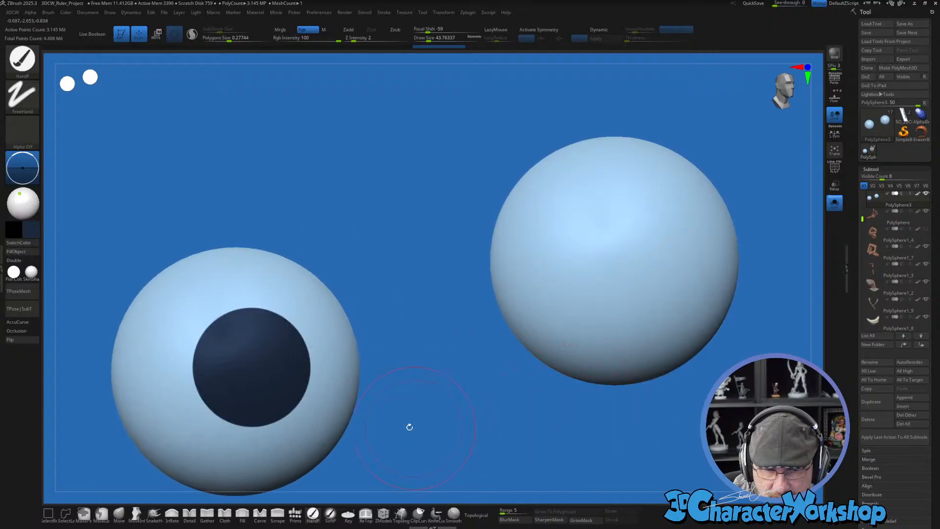
alt+right_drag(268, 384, 447, 355)
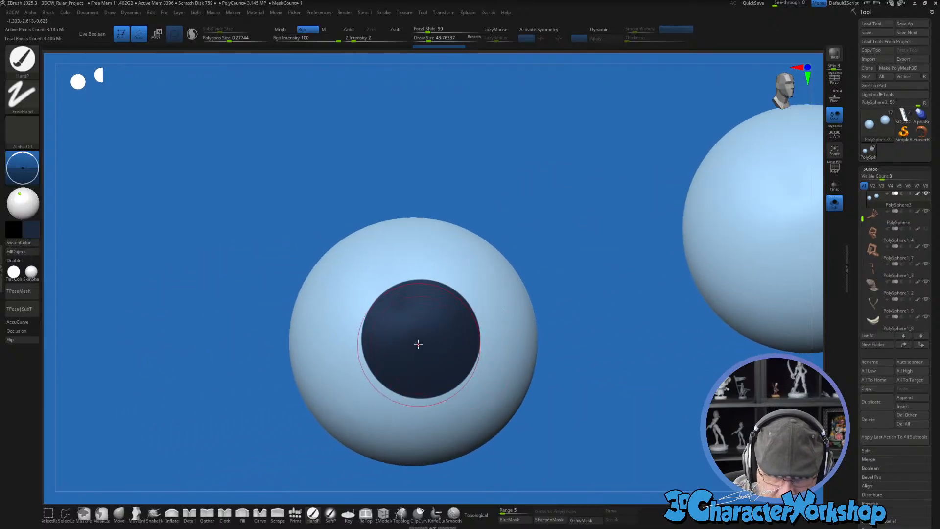
key(bracketleft)
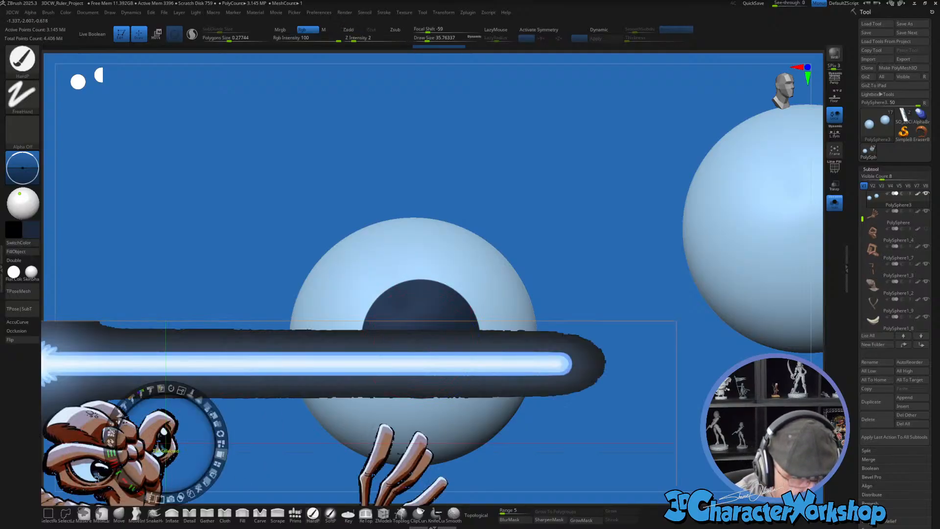
key(shift)
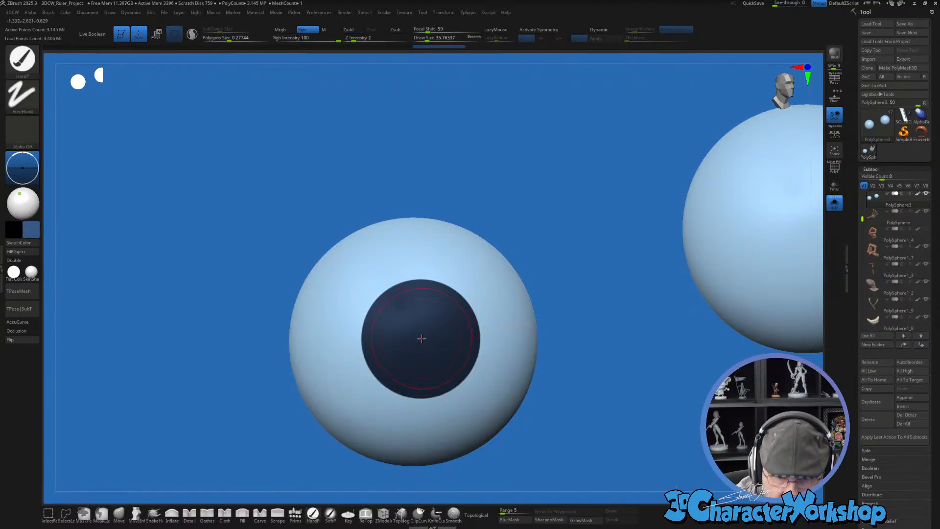
key(shift+f)
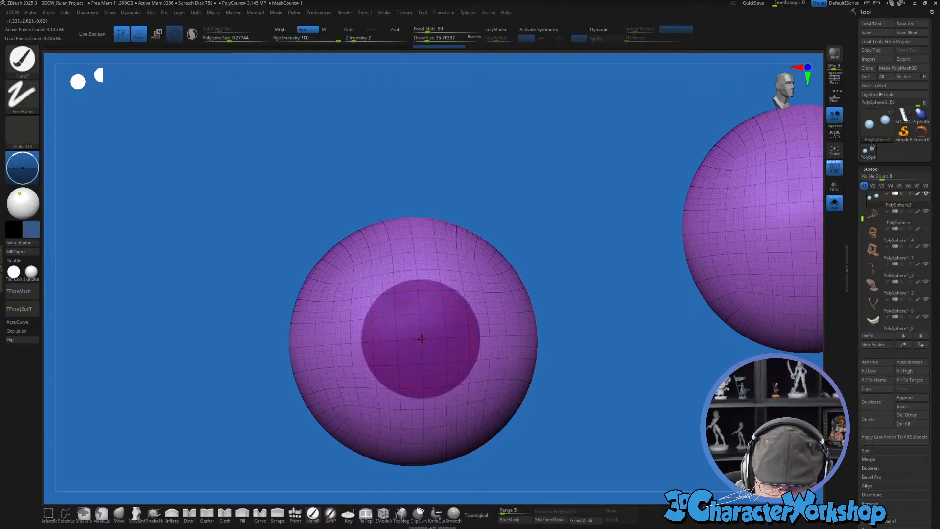
drag(421, 339, 421, 338)
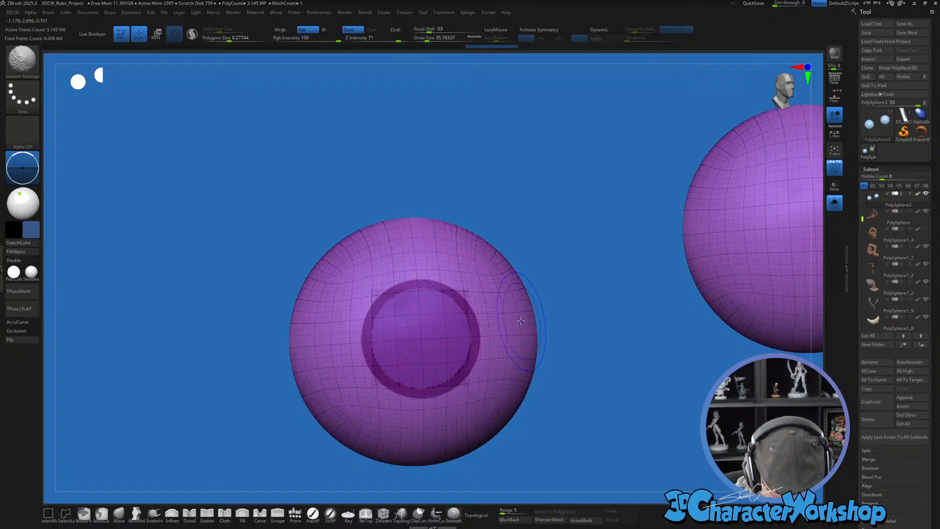
key(shift+f)
drag(571, 380, 520, 386)
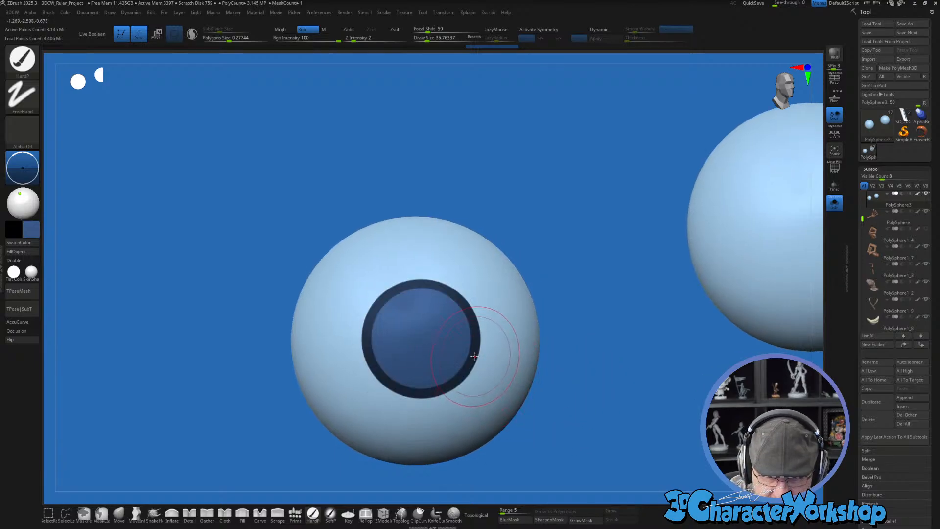
Step: Paint a dark navy pupil at the centre of the blue iris with the draw size reduced to about 24
key(bracketleft)
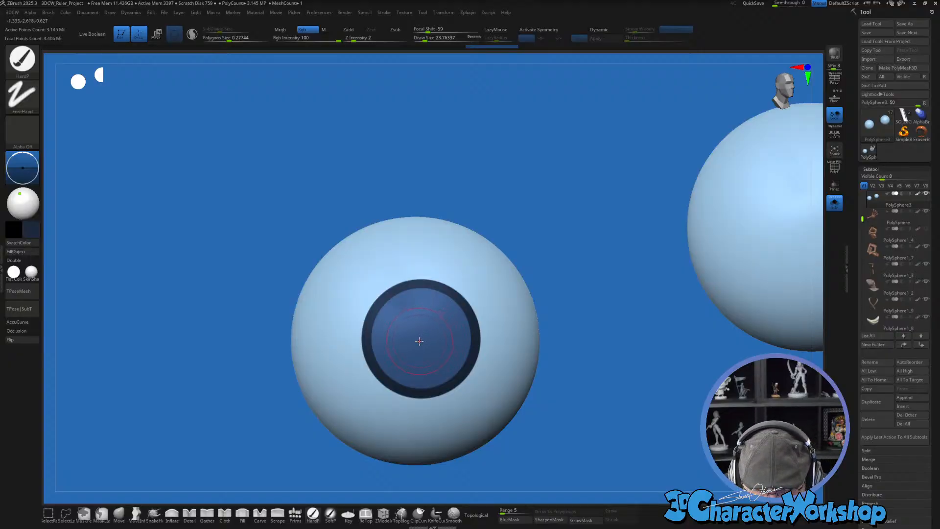
drag(419, 341, 421, 339)
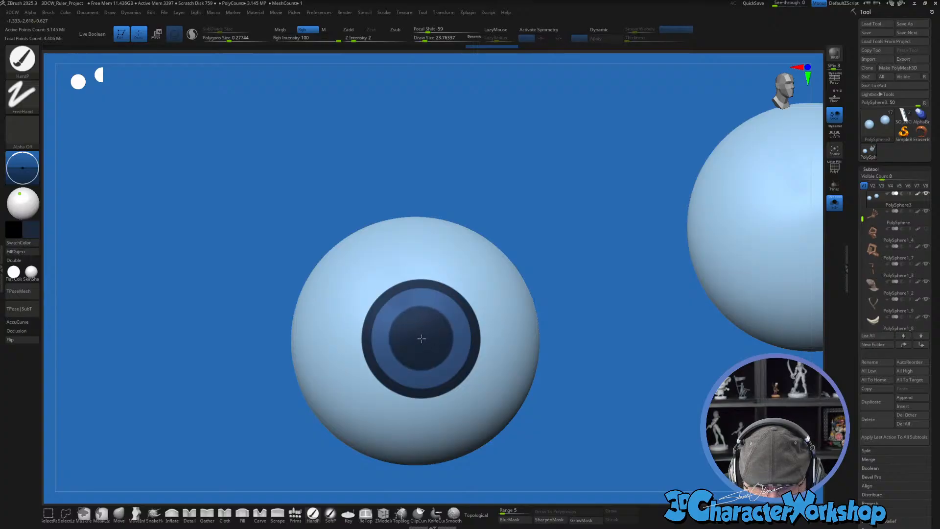
scroll(594, 392, down, 1)
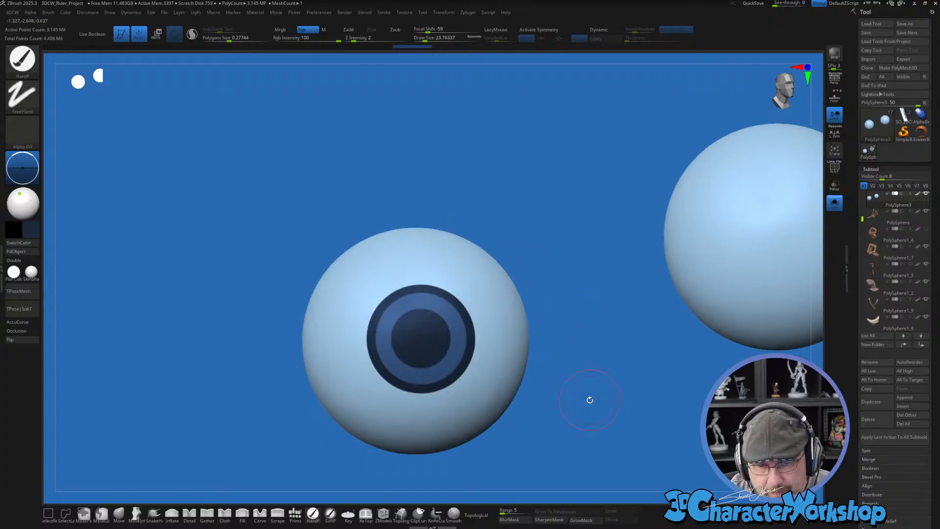
scroll(585, 415, up, 2)
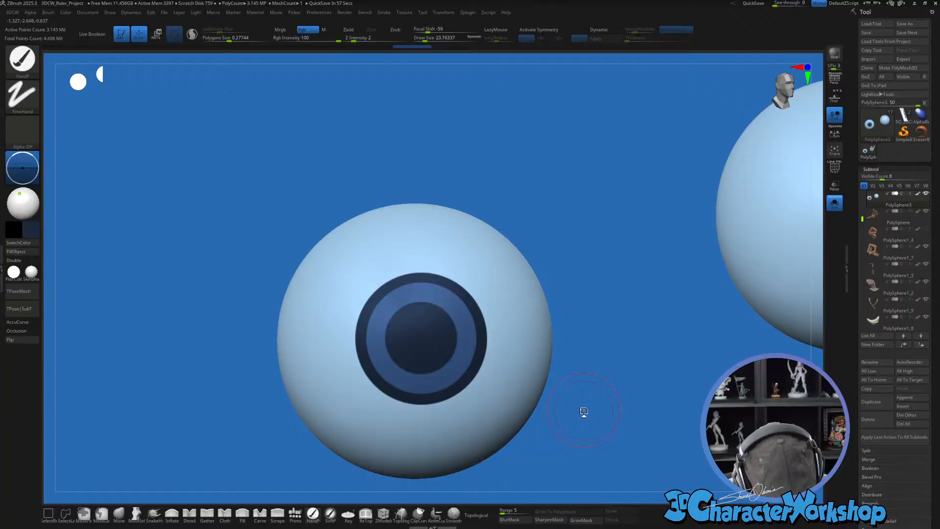
Step: Undo the pupil and the medium-blue disc, back to the plain navy iris
key(ctrl+z)
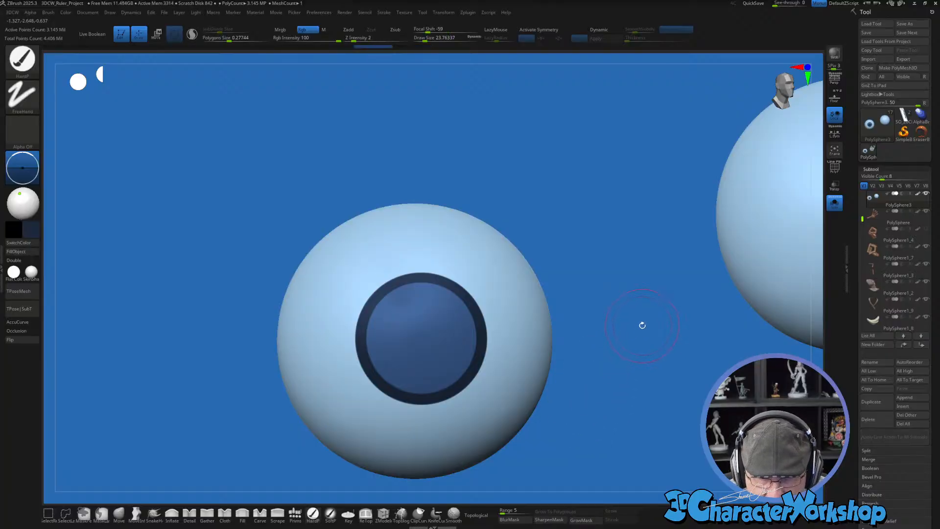
key(ctrl+z)
key(ctrl+z)
key(ctrl+z)
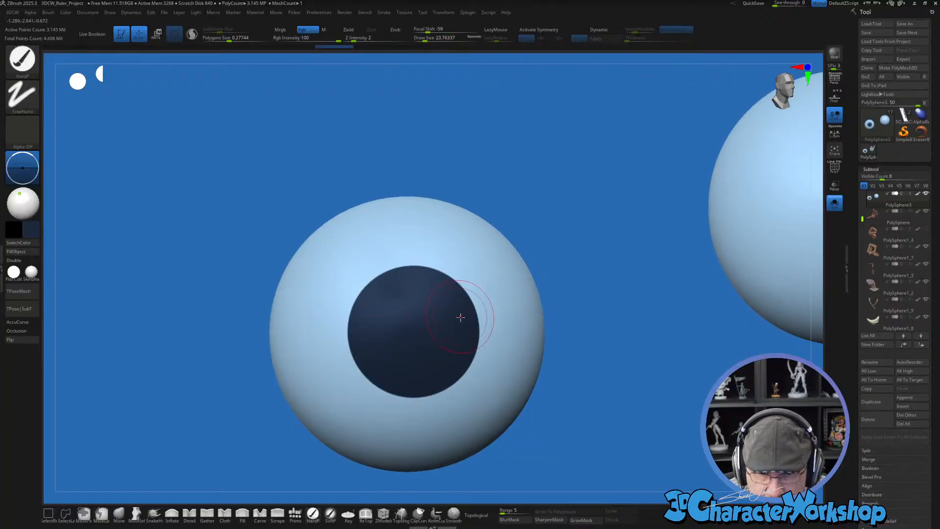
key(ctrl+z)
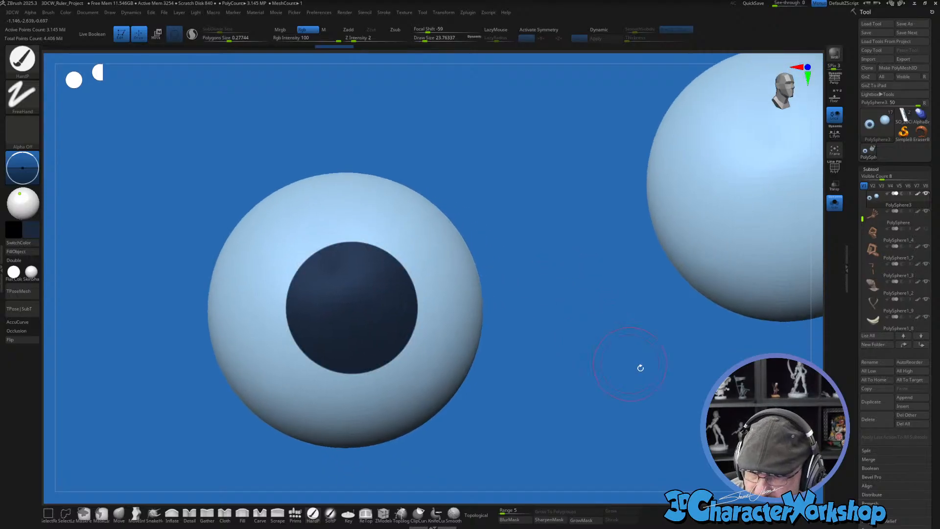
Step: Mask the eyeballs by polypaint using their light blue colour so only the navy iris stays paintable, and hide the mask display
drag(853, 453, 850, 398)
drag(888, 457, 899, 373)
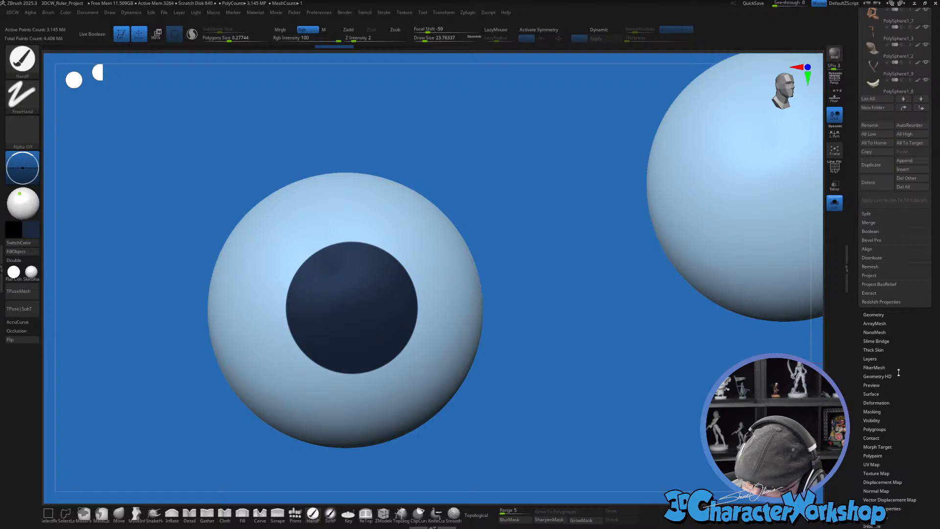
click(880, 412)
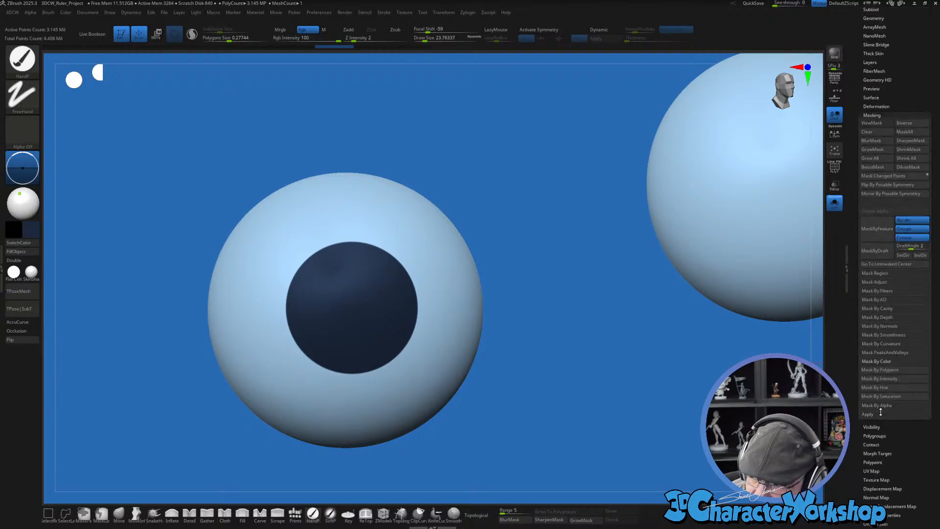
click(884, 370)
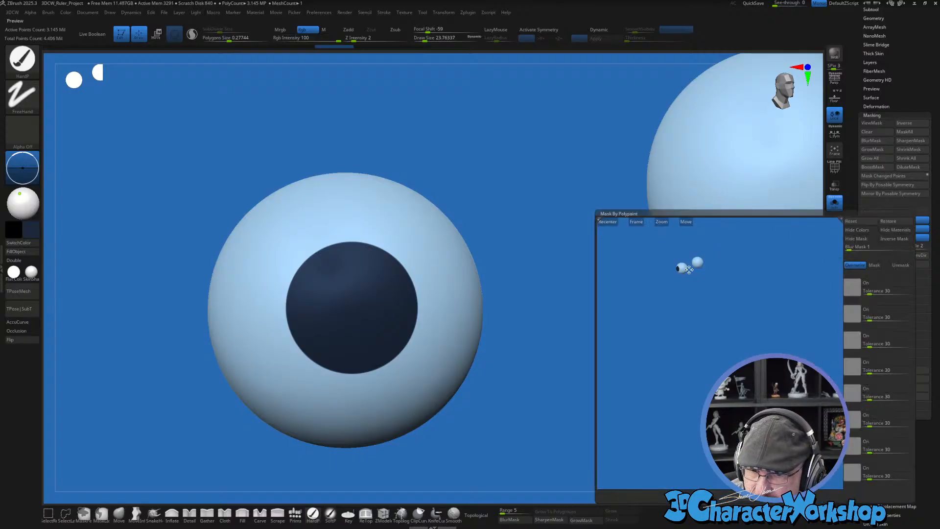
drag(688, 269, 710, 350)
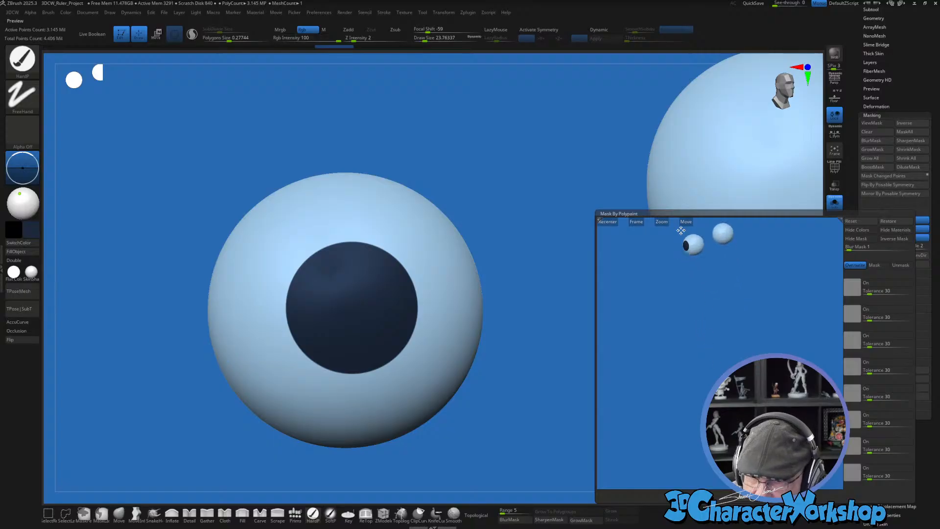
drag(662, 221, 636, 223)
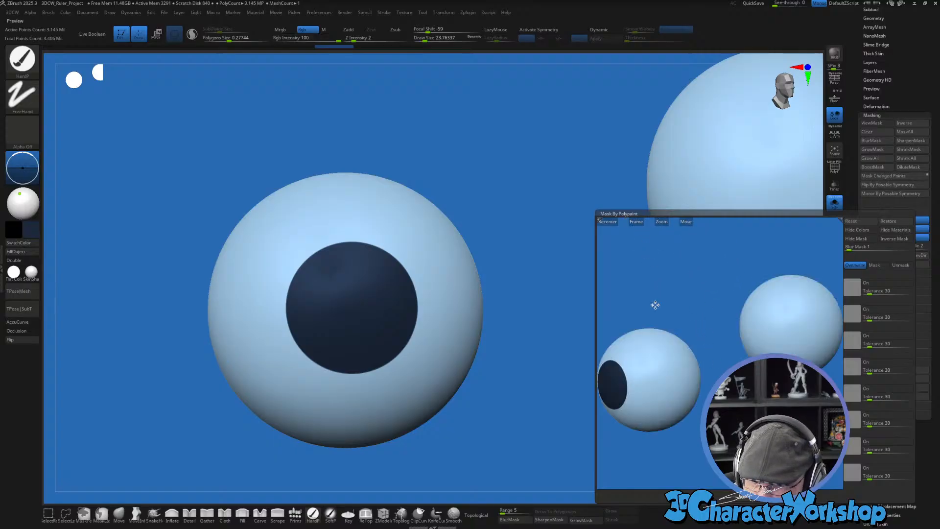
drag(654, 308, 659, 308)
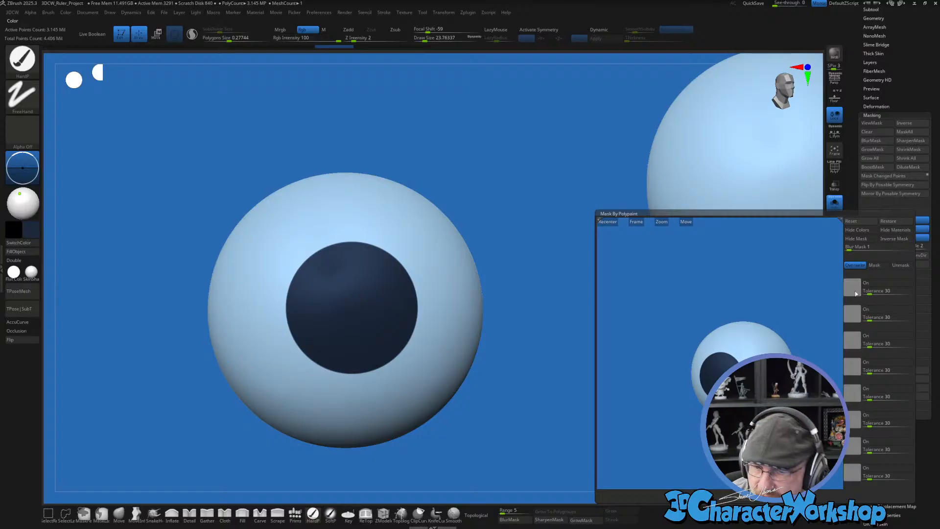
drag(853, 290, 769, 342)
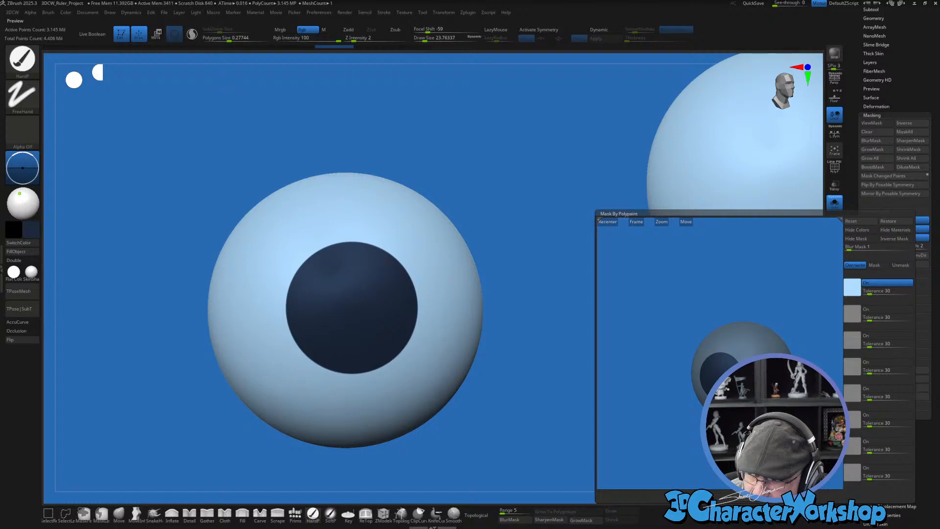
click(745, 499)
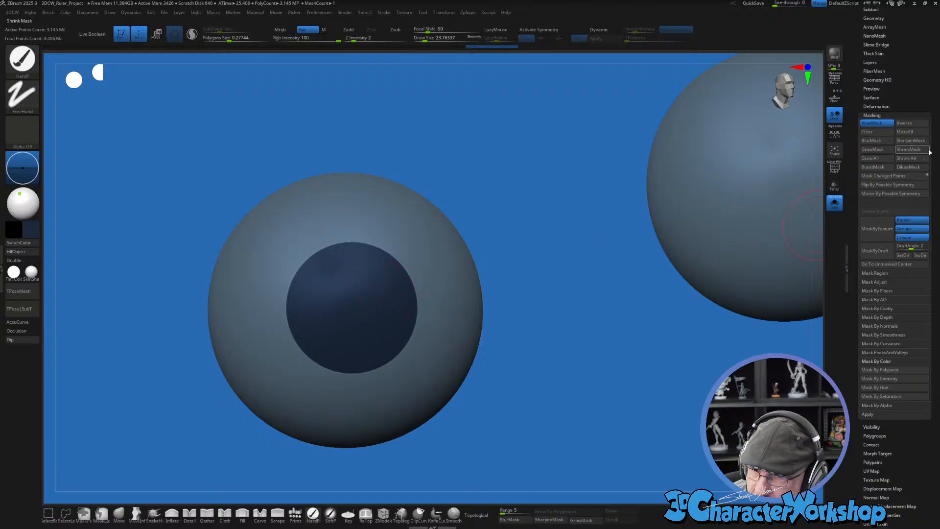
click(875, 123)
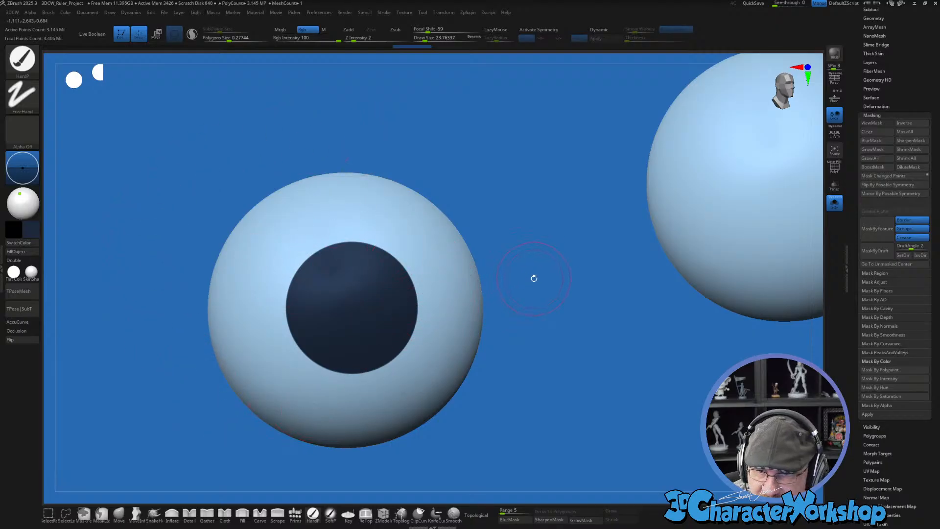
Step: Paint a medium-blue disc inside the navy iris at draw size about 40, leaving a thin dark rim
alt+drag(541, 294, 582, 293)
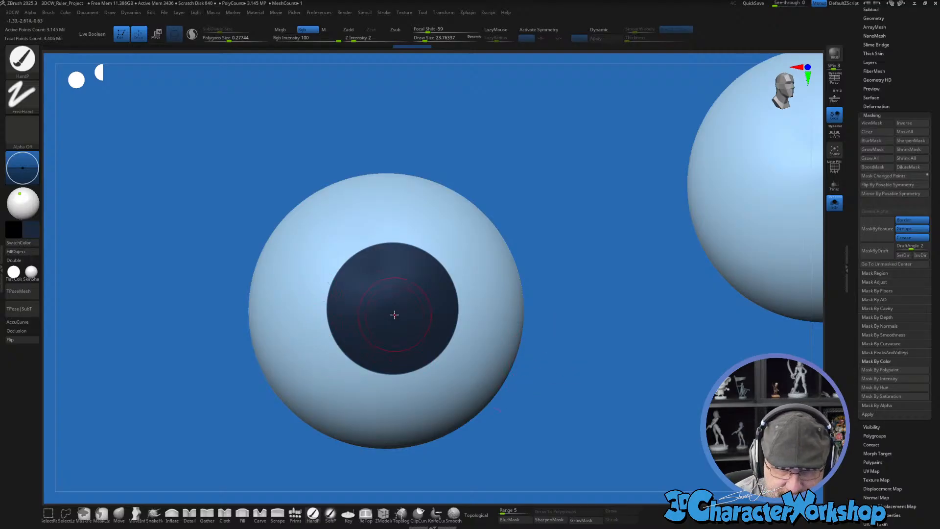
key(bracketright)
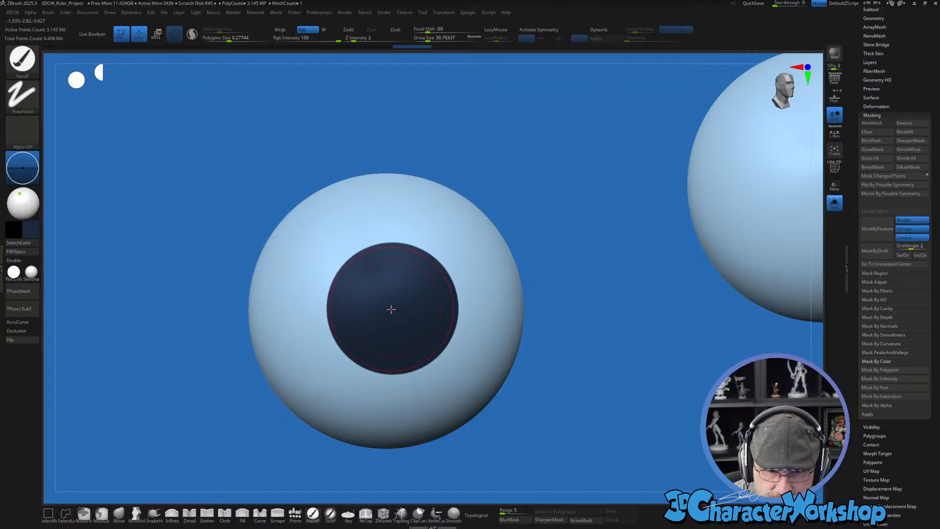
key(bracketright)
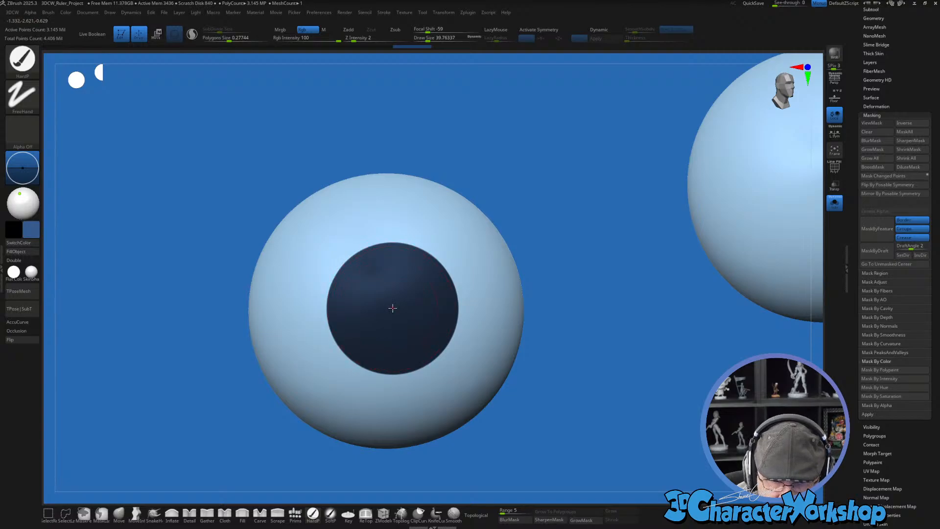
drag(393, 307, 394, 308)
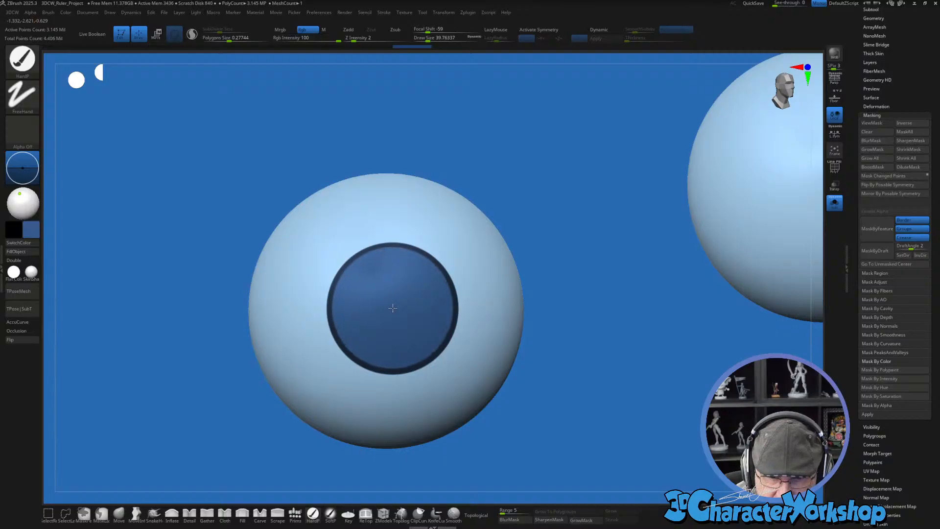
drag(393, 307, 393, 308)
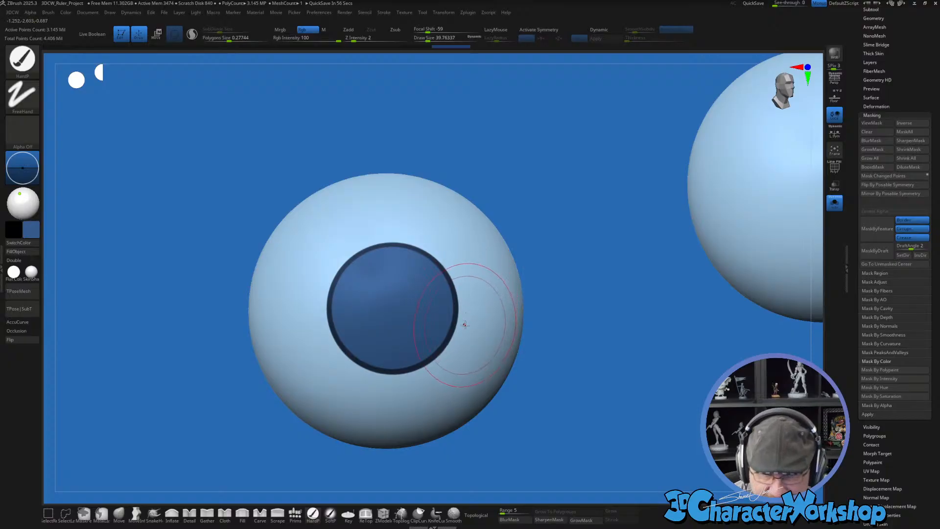
Step: Switch to the SoftP brush at RGB intensity 24 and softly shade the upper iris with dark navy, blending it into the medium blue
click(331, 513)
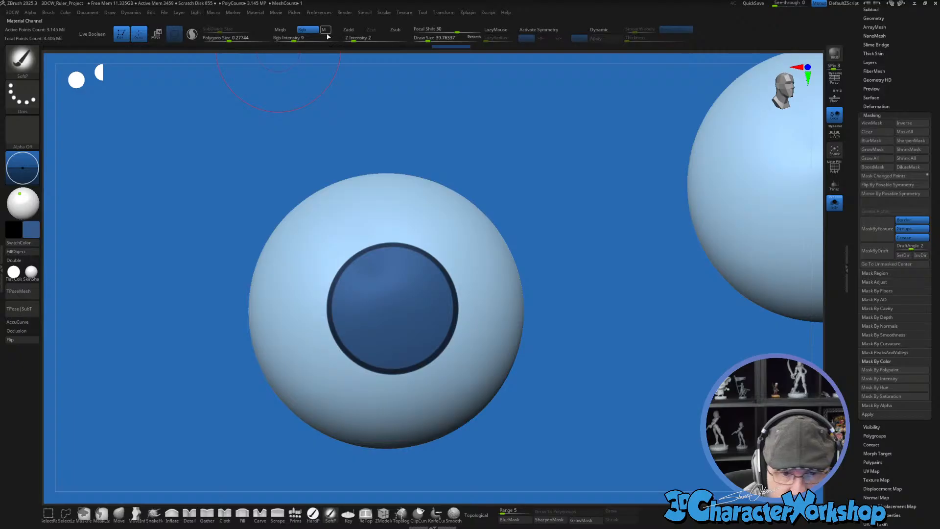
drag(295, 37, 306, 40)
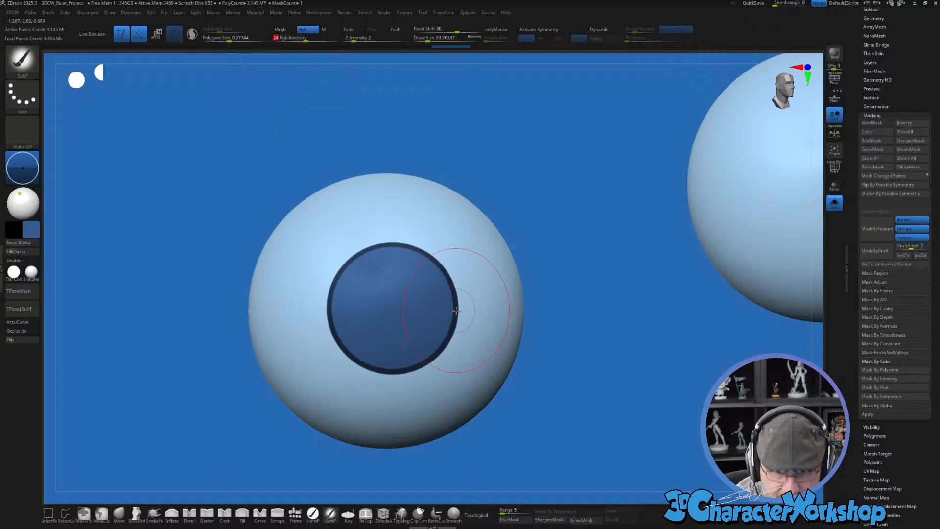
key(c)
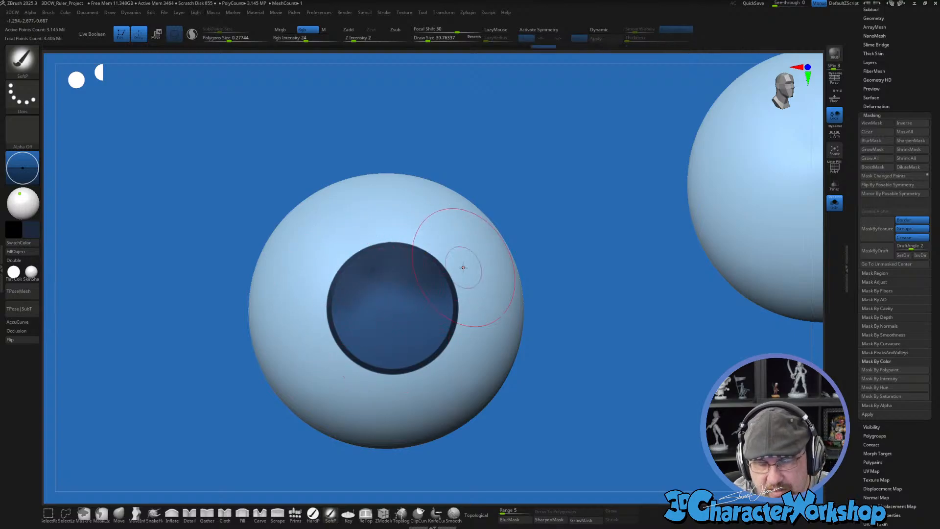
mouse_move(463, 267)
mouse_down()
mouse_move(440, 274)
mouse_move(420, 262)
mouse_move(449, 280)
mouse_up()
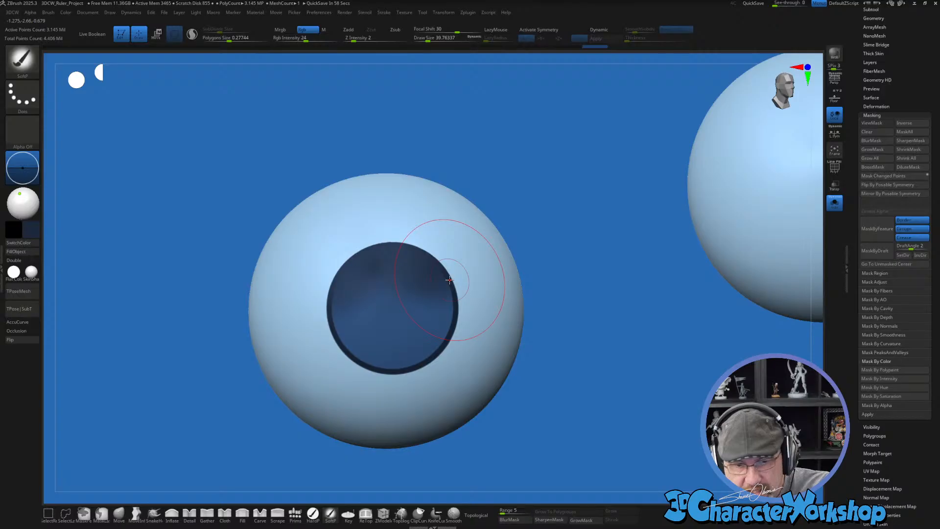
mouse_move(450, 280)
mouse_down()
mouse_move(369, 267)
mouse_move(338, 272)
mouse_move(426, 245)
mouse_move(448, 302)
mouse_move(414, 343)
mouse_move(384, 353)
mouse_move(409, 340)
mouse_move(397, 346)
mouse_up()
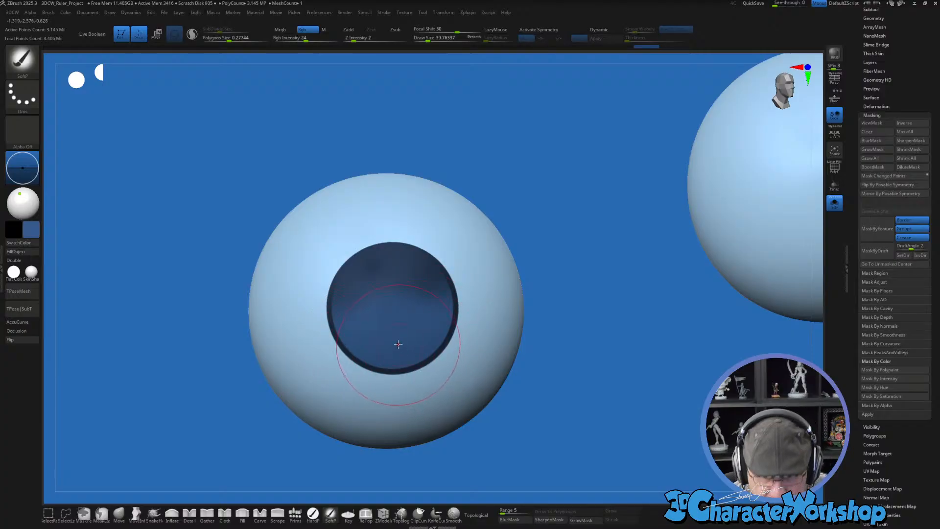
Step: Pick a brighter teal blue and softly paint it into the lower iris, reducing the draw size to about 28
click(37, 230)
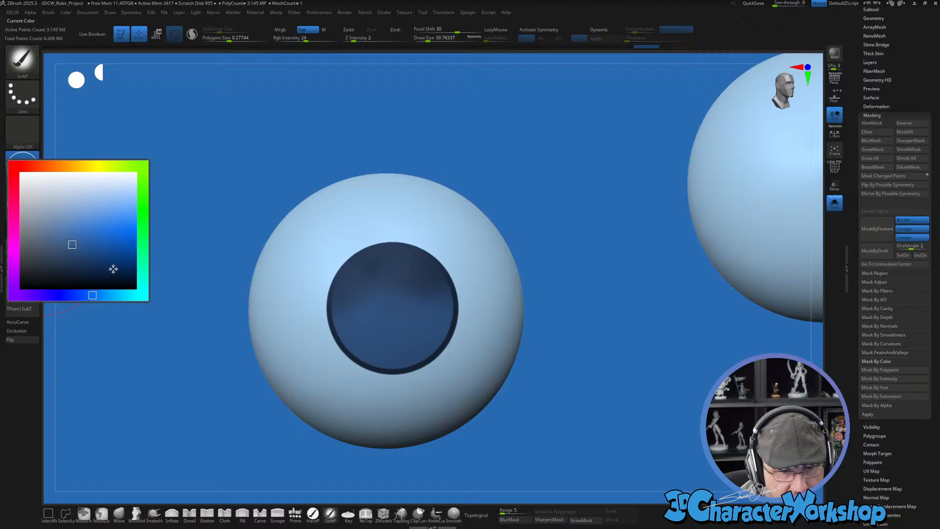
drag(94, 297, 104, 296)
drag(73, 244, 89, 234)
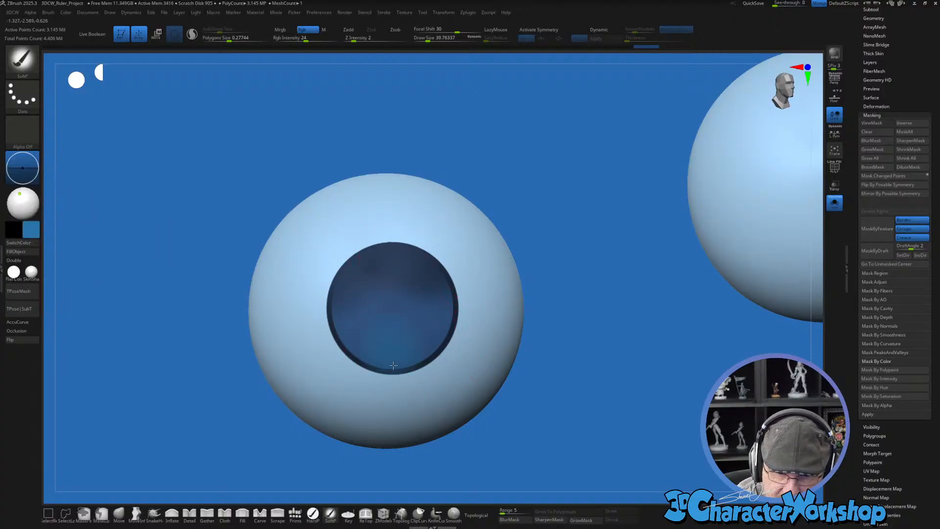
key(bracketleft)
key(bracketleft)
key(bracketleft)
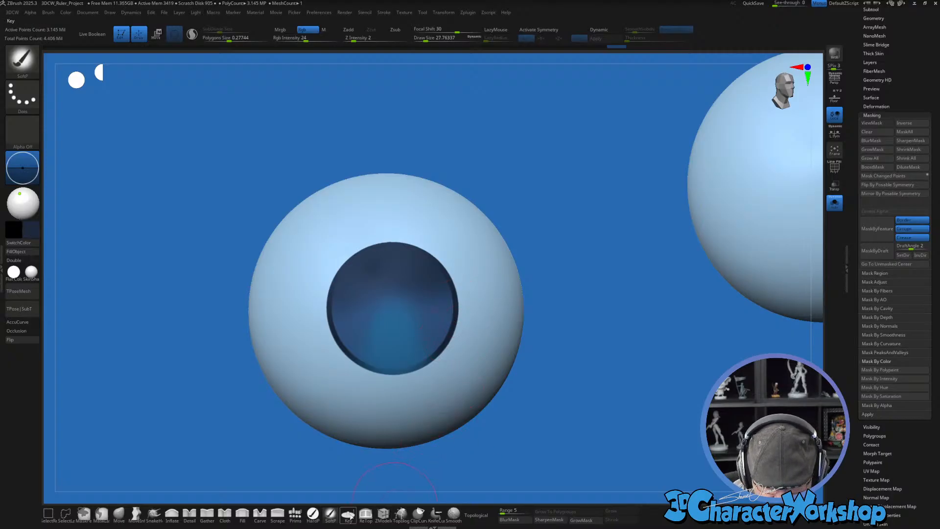
Step: Paint a hard-edged dark navy pupil at the iris centre with the HardP brush, using the polyframe to centre it
click(313, 513)
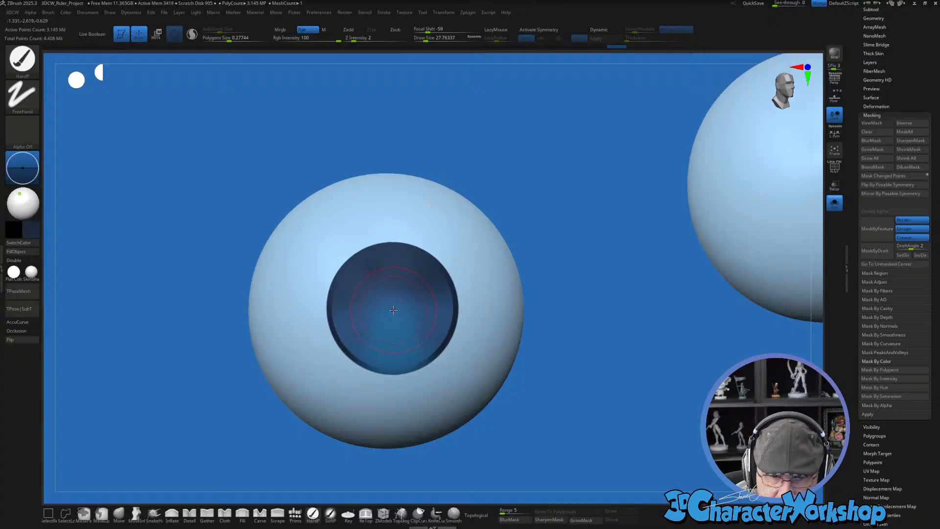
key(shift+f)
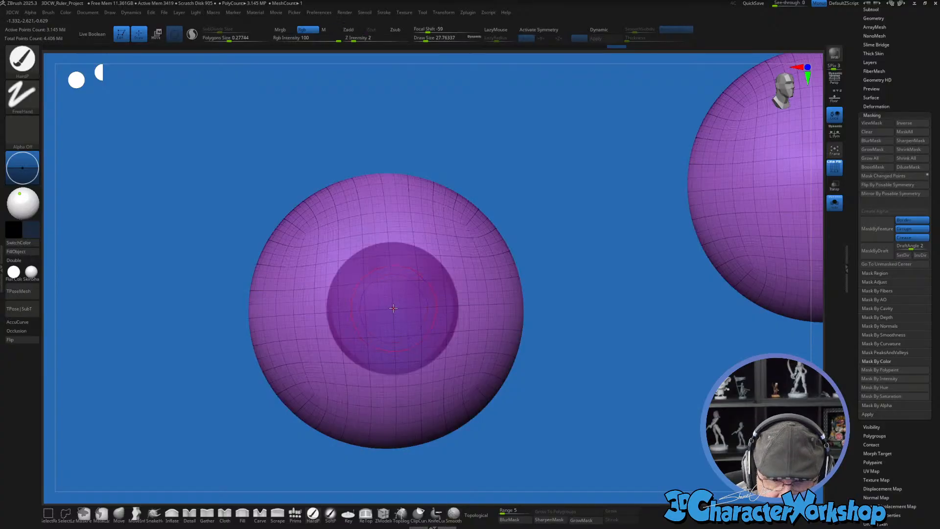
drag(393, 307, 393, 306)
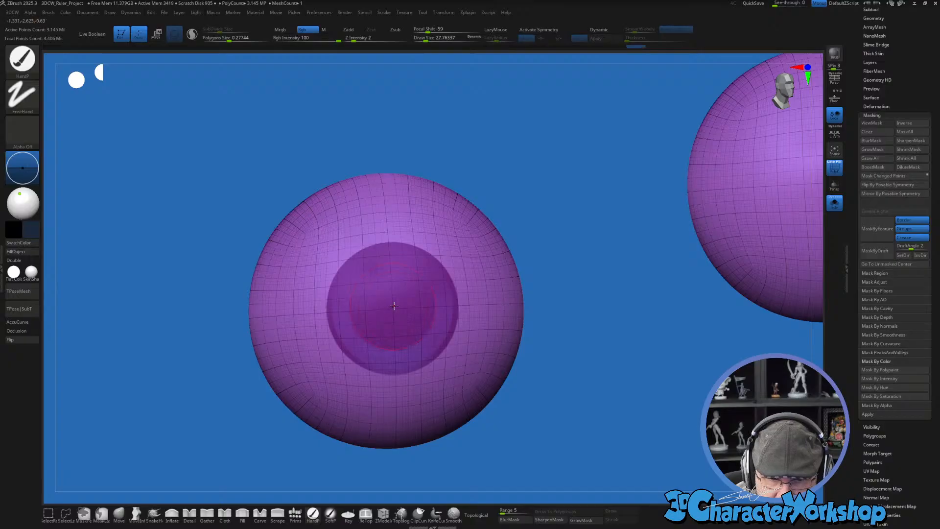
key(shift+f)
Step: Examine the painted pupil and iris from several distances and angles, and compare them with the reference artwork
ctrl+right_drag(581, 358, 535, 380)
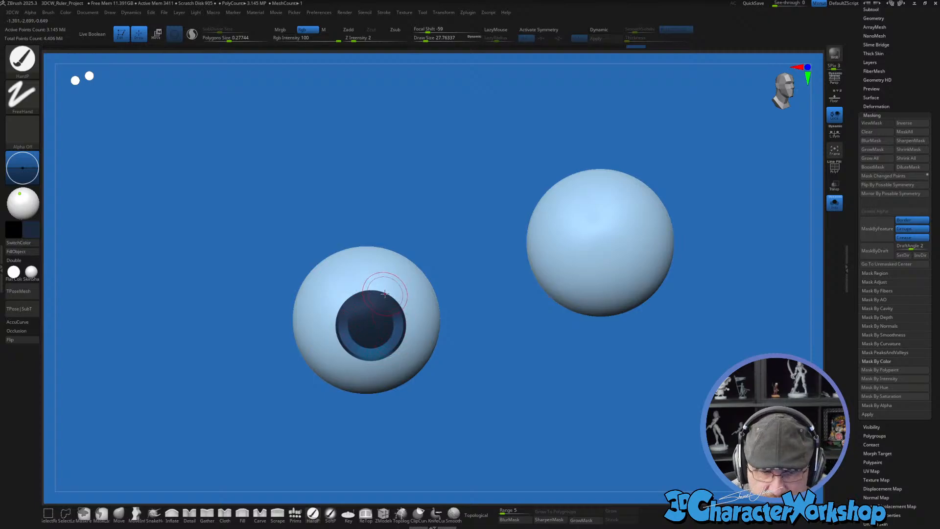
alt+drag(417, 217, 410, 289)
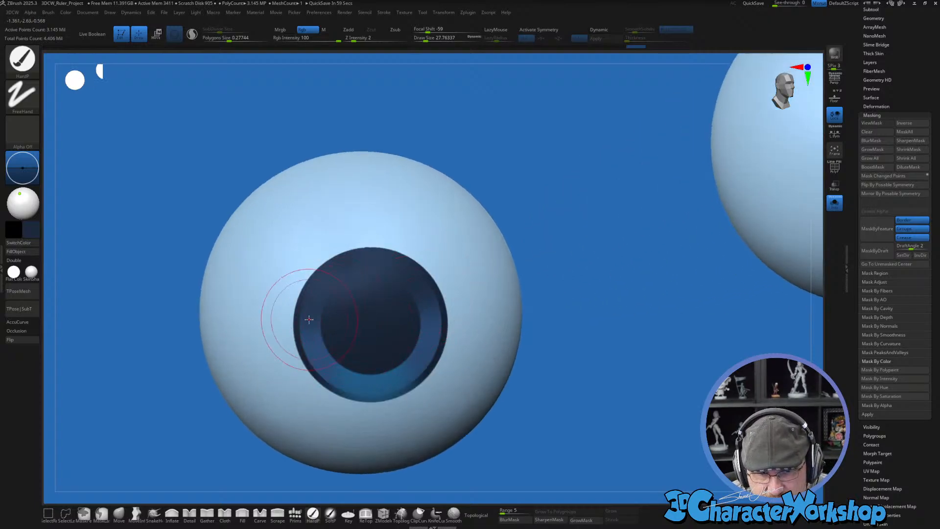
key(shift)
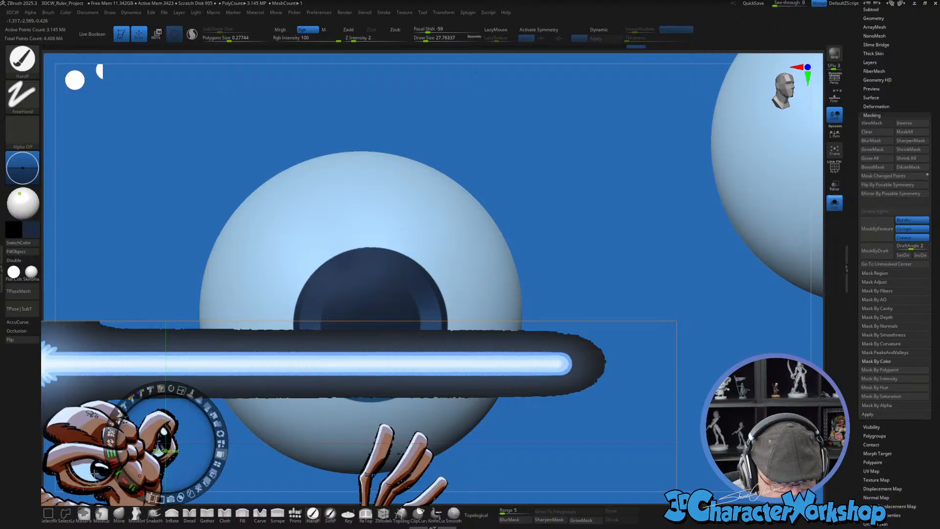
key(shift)
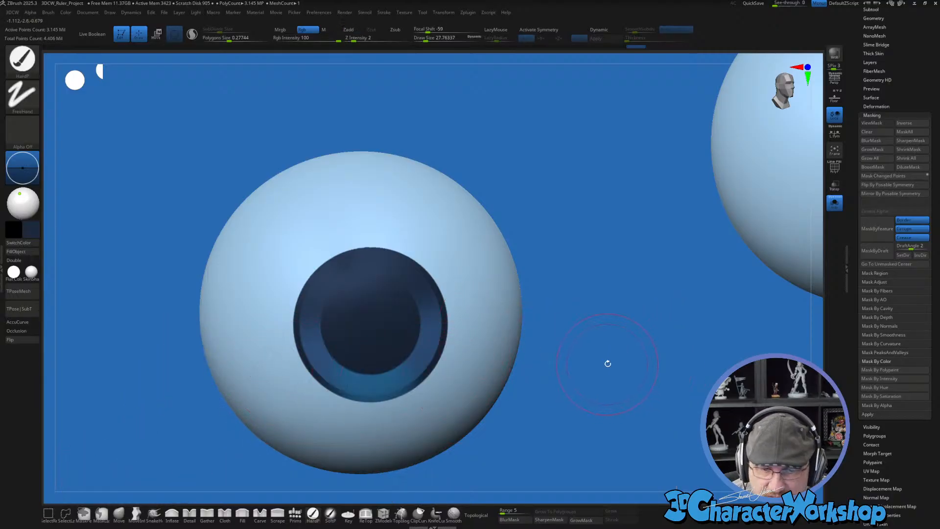
alt+drag(607, 362, 591, 320)
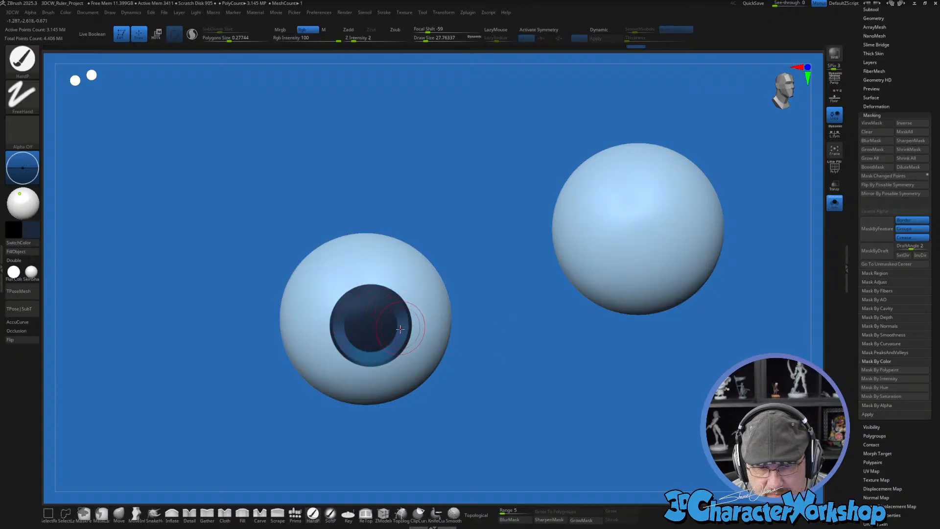
mouse_move(587, 372)
mouse_down()
mouse_move(544, 352)
mouse_move(522, 377)
mouse_move(441, 363)
mouse_move(448, 377)
mouse_move(439, 377)
mouse_up()
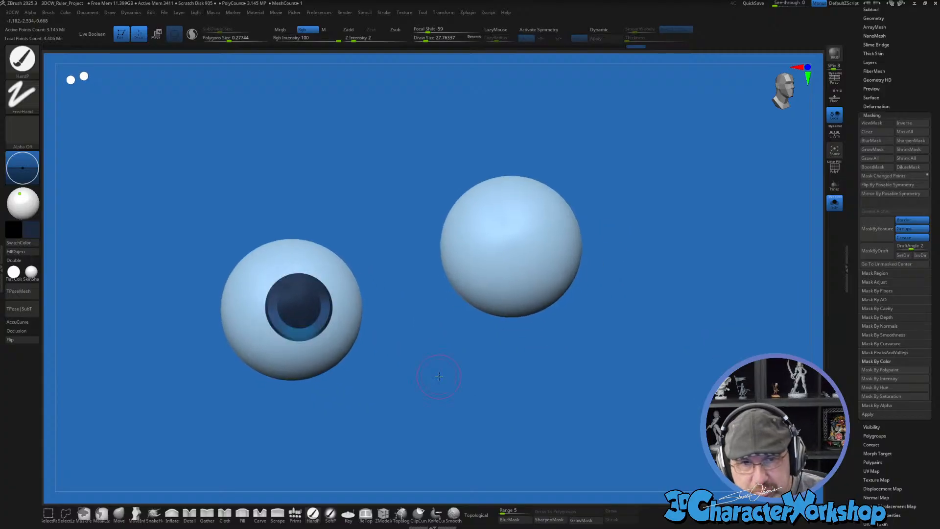
drag(424, 378, 472, 384)
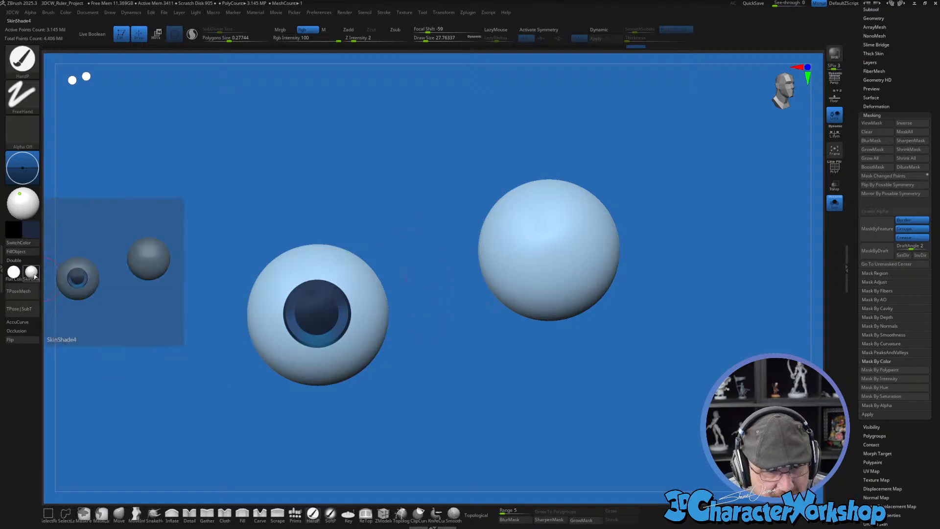
Step: Load the zbro_EyeReflection material from file and check its highlights on the eyeballs
mouse_move(31, 274)
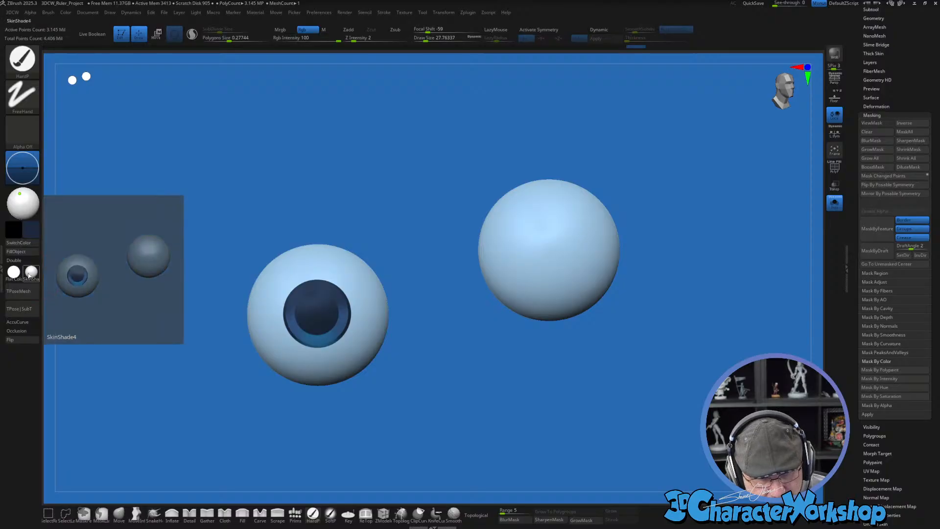
click(31, 273)
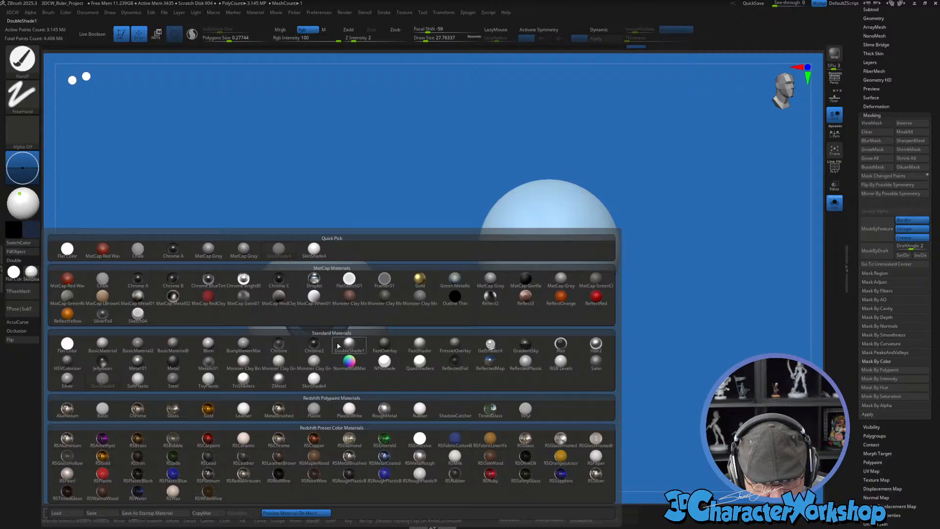
click(59, 514)
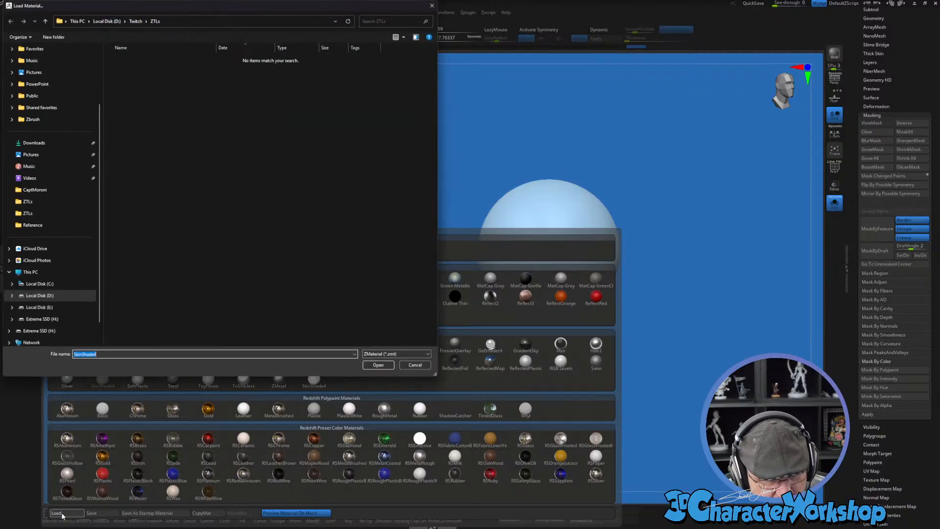
key(Escape)
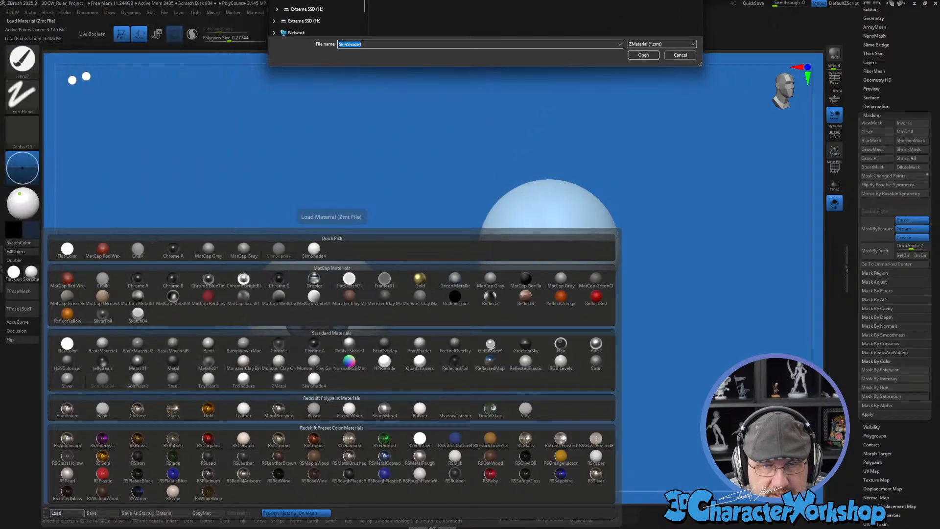
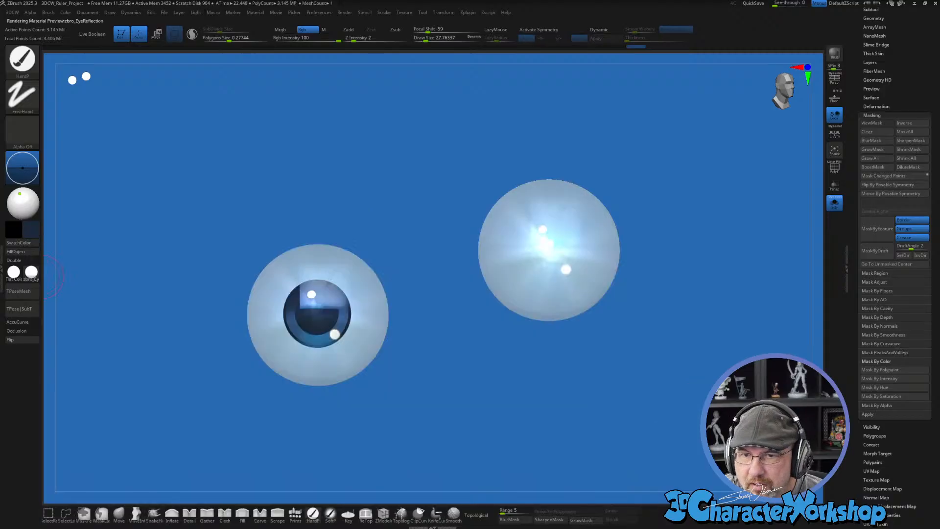
drag(386, 219, 394, 190)
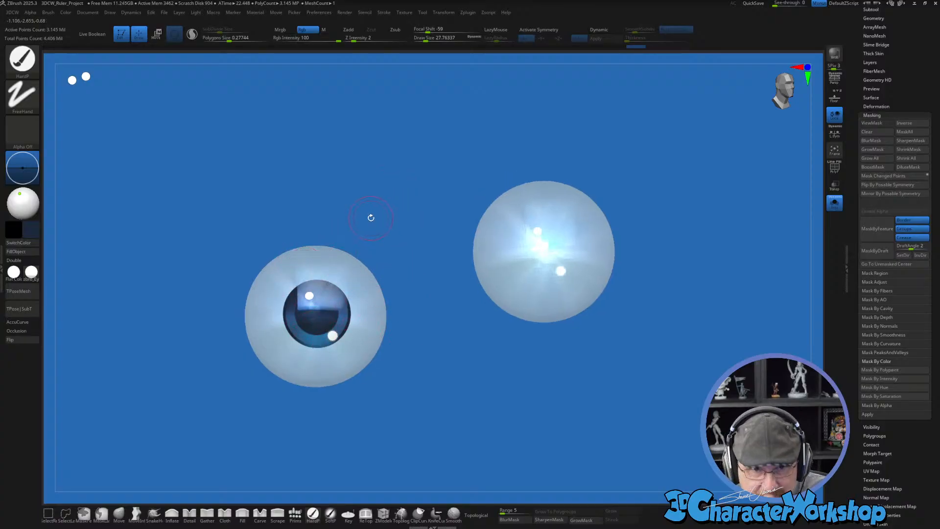
drag(371, 216, 371, 200)
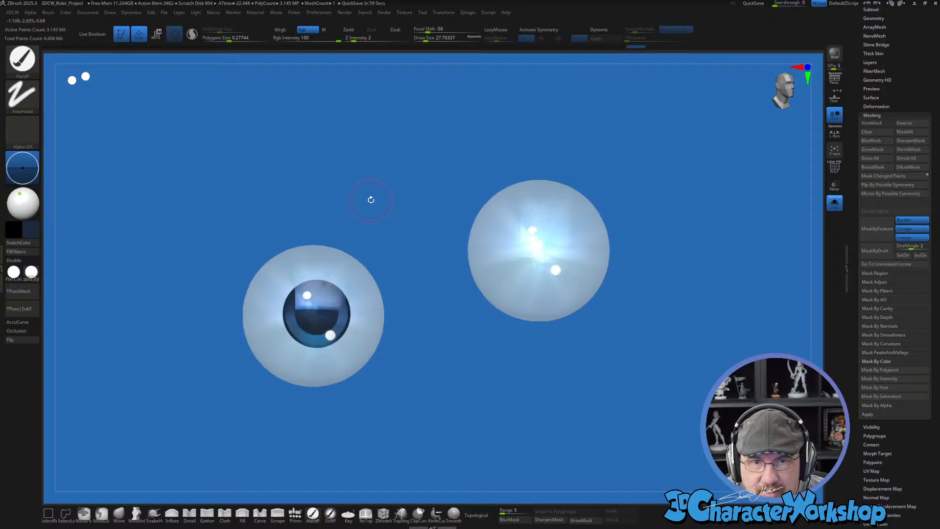
drag(407, 439, 419, 445)
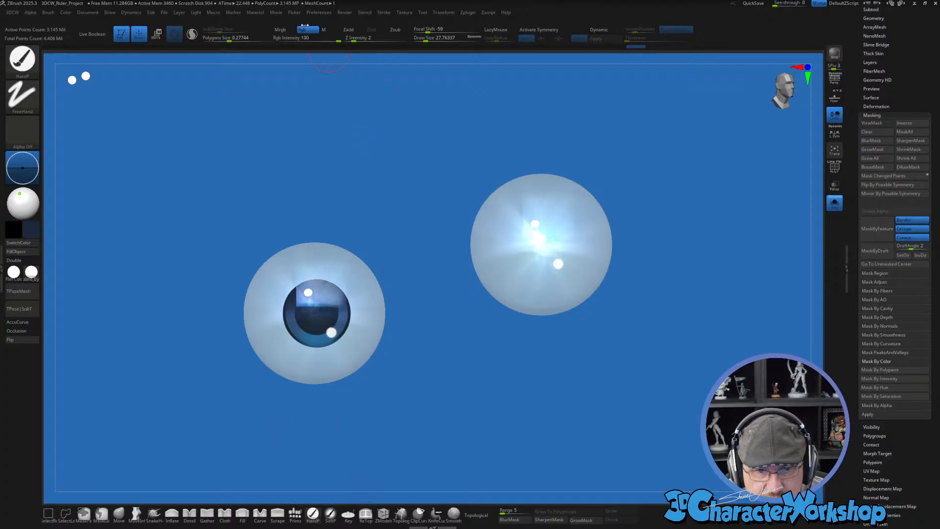
Step: Fill only the unmasked iris with the zbro_EyeReflection material, without colour, and make SkinShade4 the current material to check the result
click(326, 30)
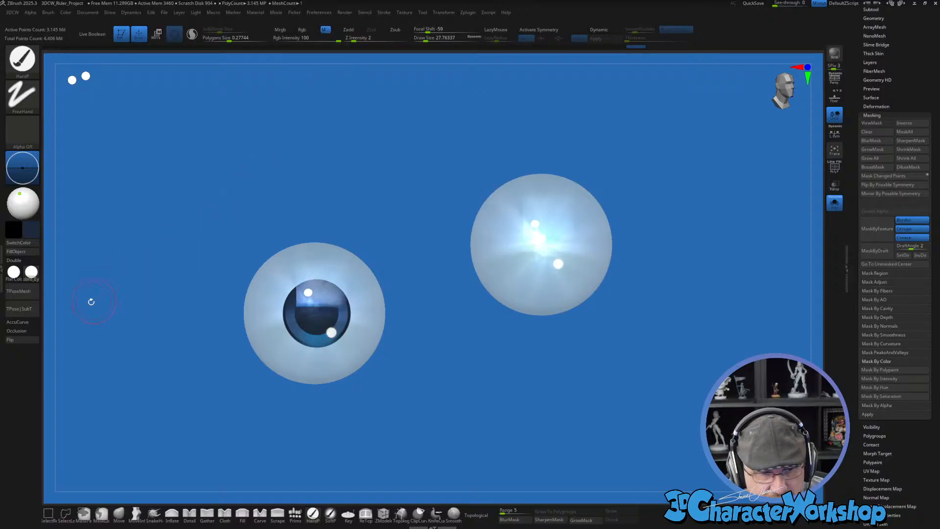
click(16, 252)
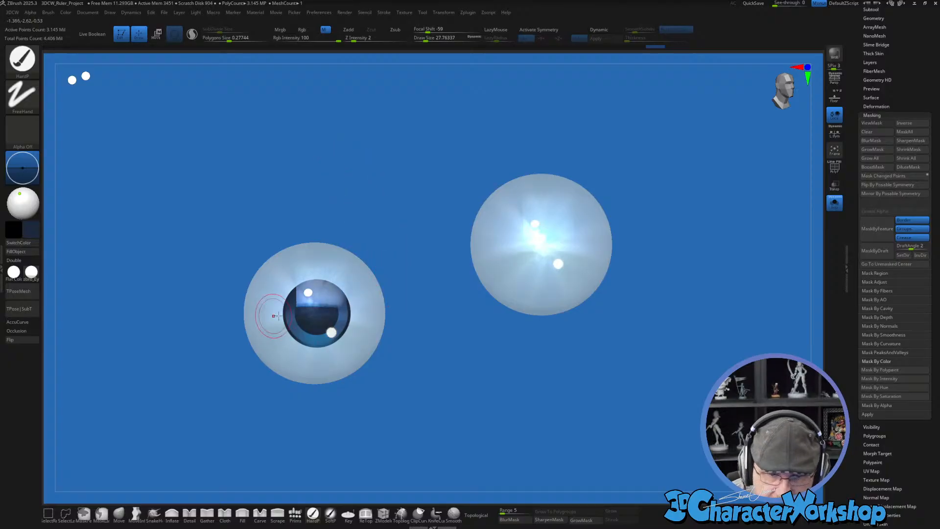
click(31, 272)
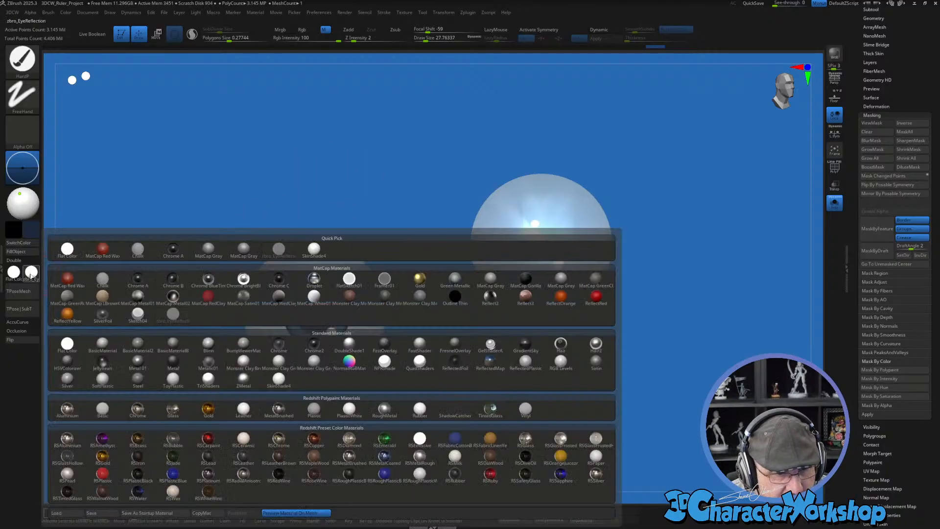
click(314, 250)
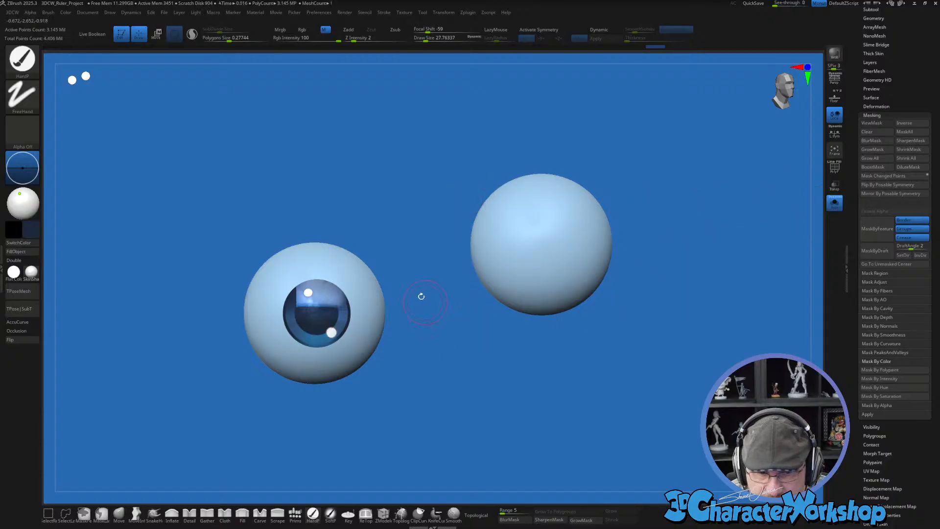
mouse_move(417, 259)
mouse_down()
mouse_move(427, 257)
mouse_move(414, 258)
mouse_move(420, 252)
mouse_up()
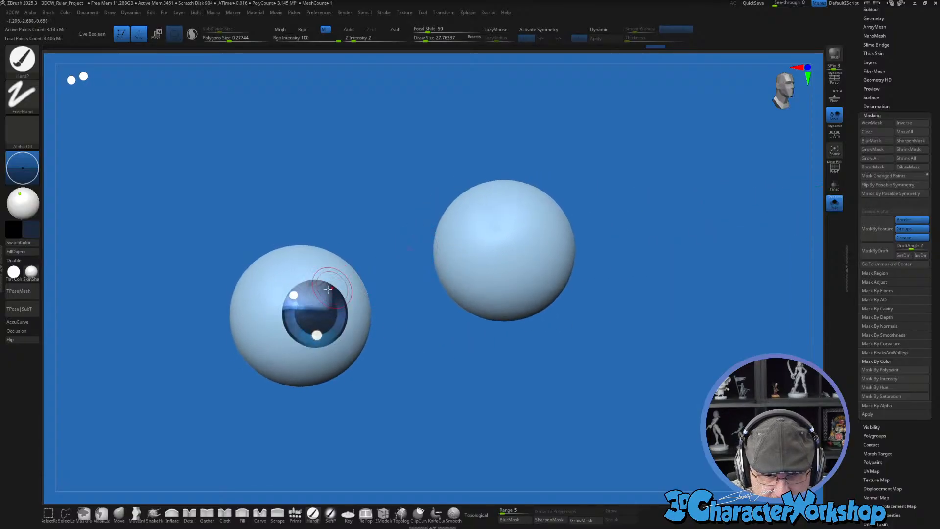
drag(350, 227, 296, 295)
mouse_move(424, 217)
mouse_down()
mouse_move(420, 183)
mouse_move(416, 361)
mouse_move(390, 254)
mouse_move(435, 245)
mouse_move(453, 206)
mouse_up()
Step: Clear the mask, fill both entire eyeballs with the zbro_EyeReflection material, and return the current material to SkinShade4
key(ctrl)
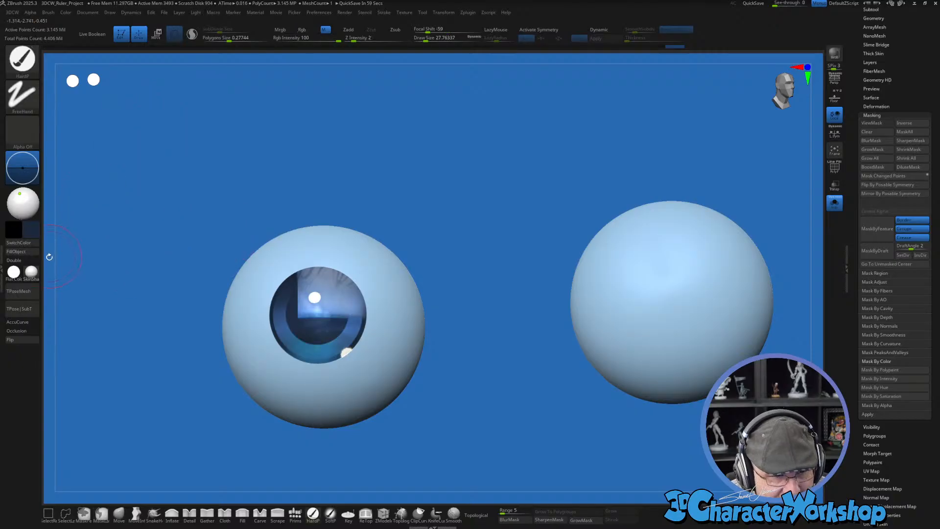
click(35, 276)
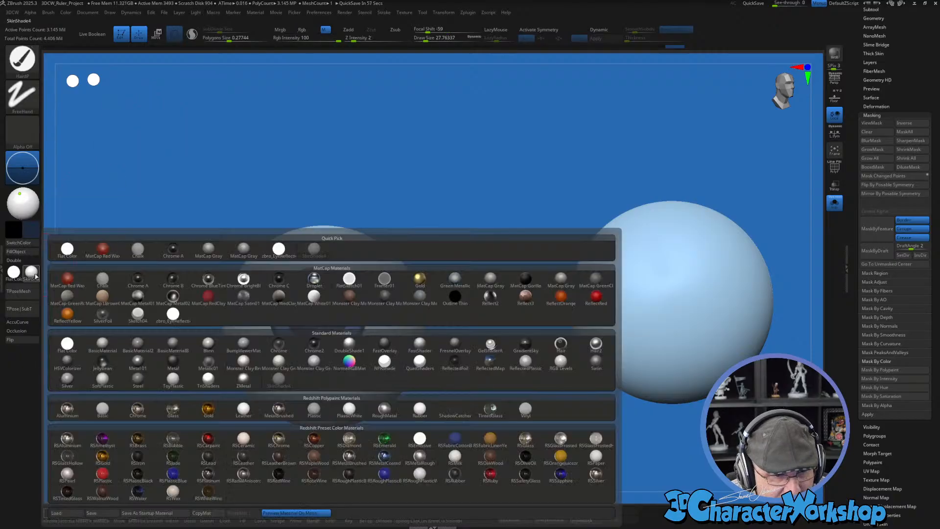
click(279, 249)
drag(426, 214, 479, 181)
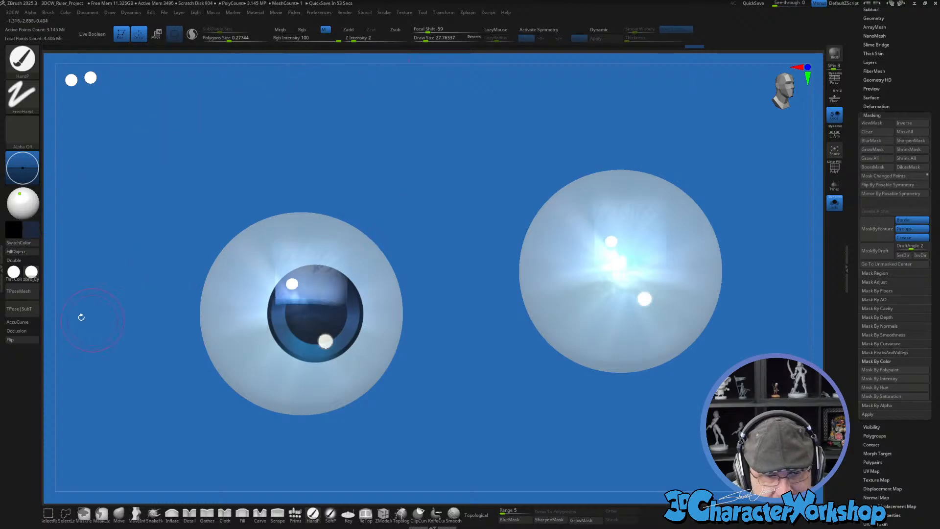
click(32, 272)
click(314, 248)
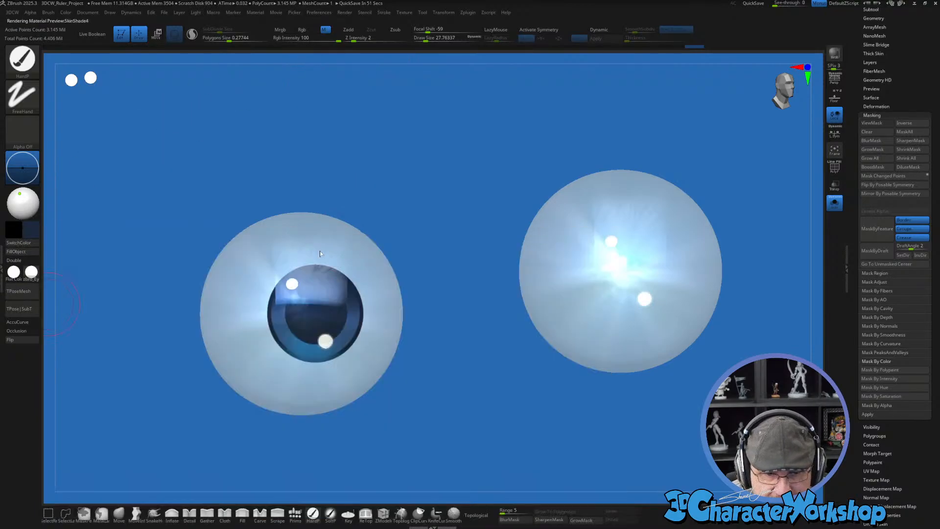
key(f)
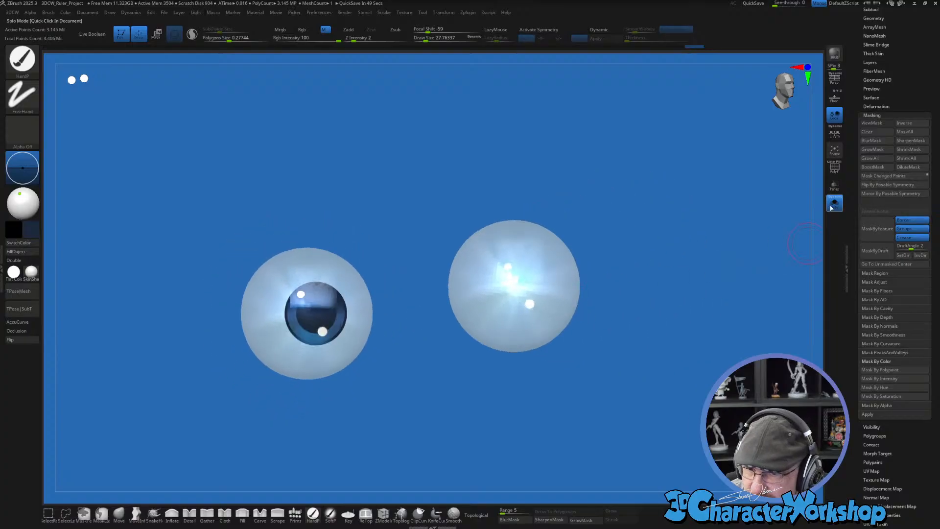
Step: Turn off Solo mode and examine the reflective eyes on the full character from several angles
click(835, 202)
drag(654, 382, 598, 364)
shift+drag(686, 263, 695, 262)
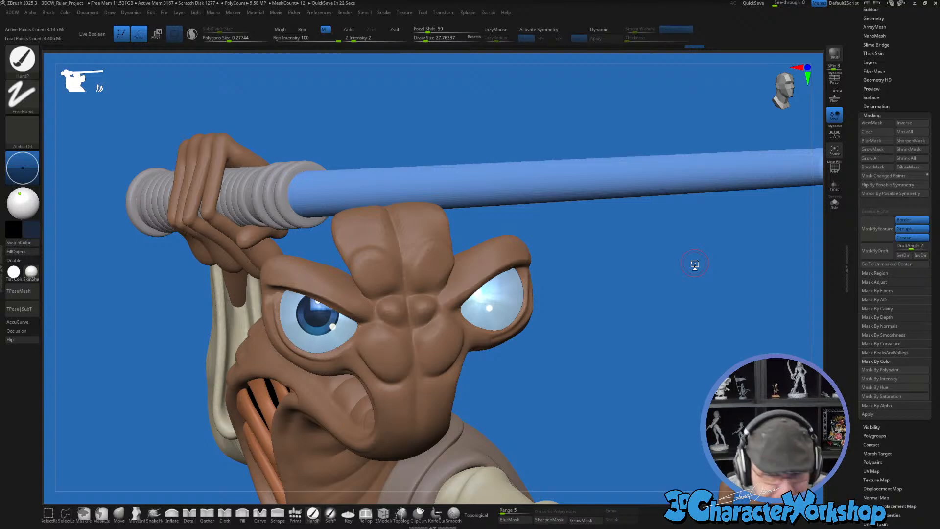
mouse_move(523, 358)
mouse_down()
mouse_move(549, 364)
mouse_move(539, 368)
mouse_up()
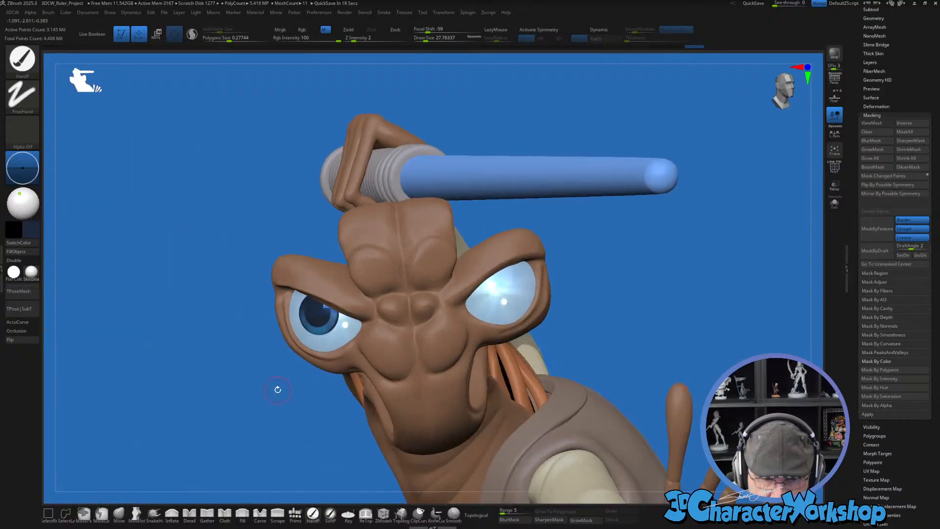
drag(275, 388, 287, 390)
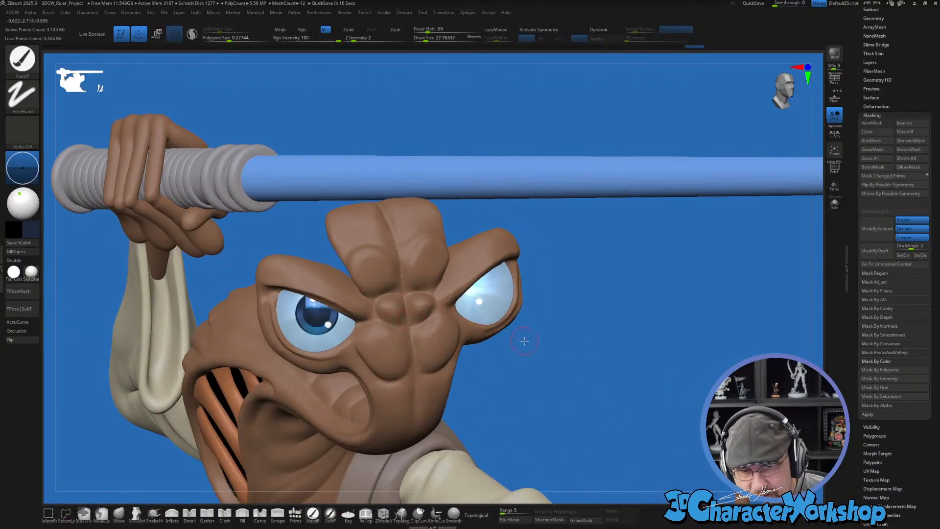
drag(523, 338, 392, 352)
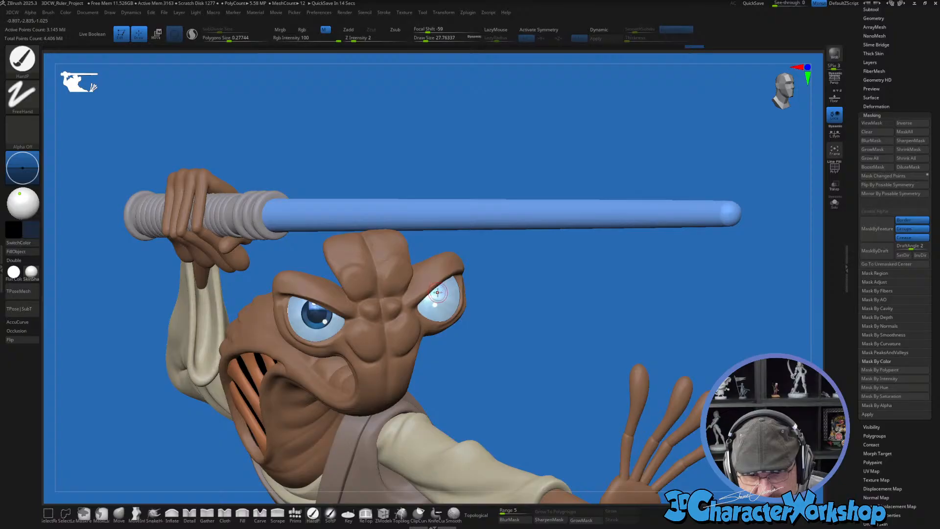
Step: Isolate the eyeballs with PolyFrame shown and assign the unpainted eyeball its own polygroup
drag(512, 344, 512, 310)
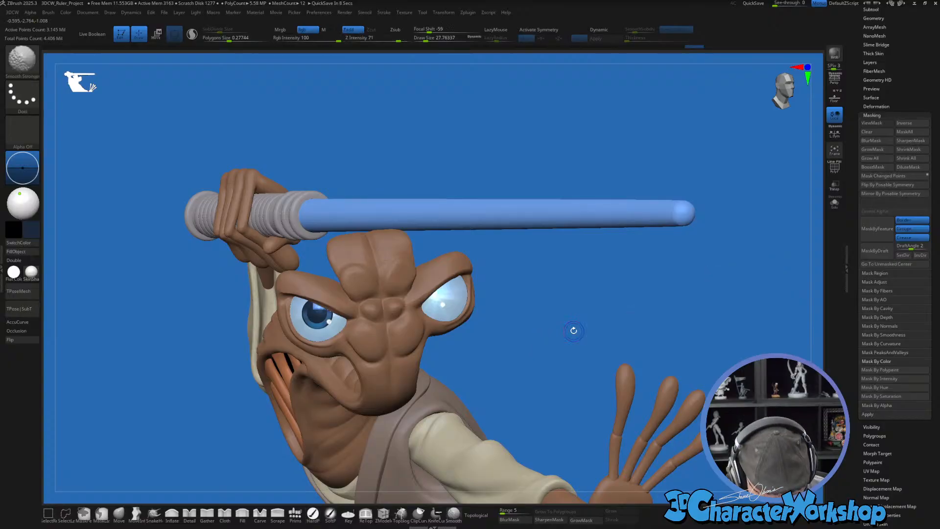
key(shift+f)
drag(574, 328, 577, 324)
click(835, 202)
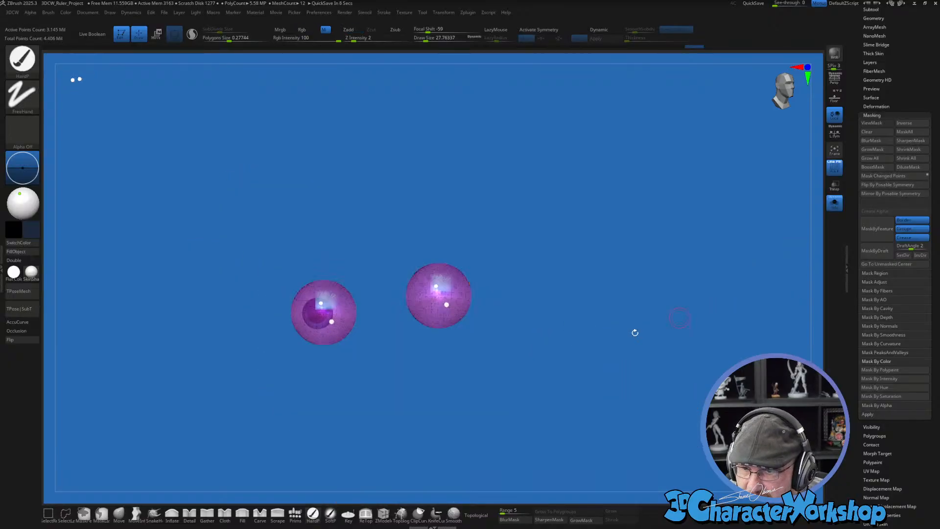
key(f)
alt+drag(554, 327, 523, 361)
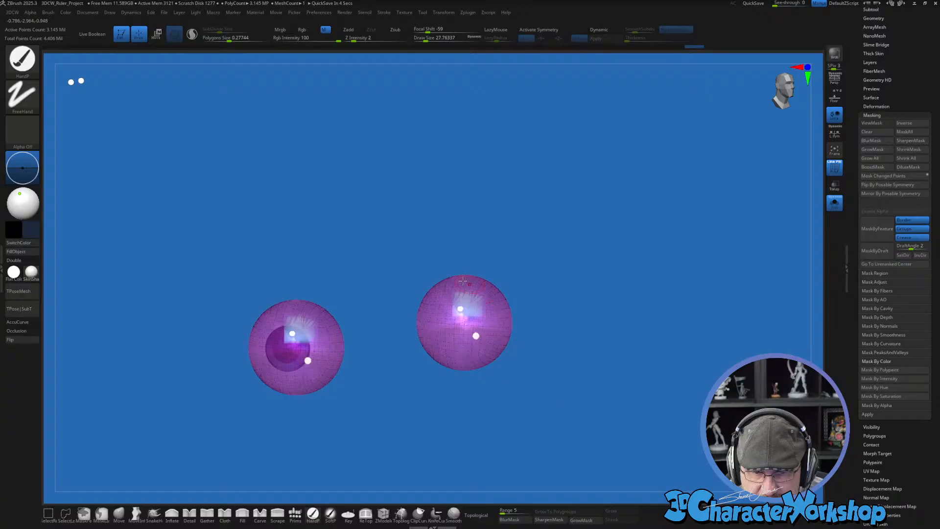
ctrl+drag(376, 216, 568, 417)
mouse_move(640, 336)
ctrl+mouse_down()
mouse_move(624, 289)
mouse_move(377, 294)
mouse_move(642, 319)
ctrl+mouse_up()
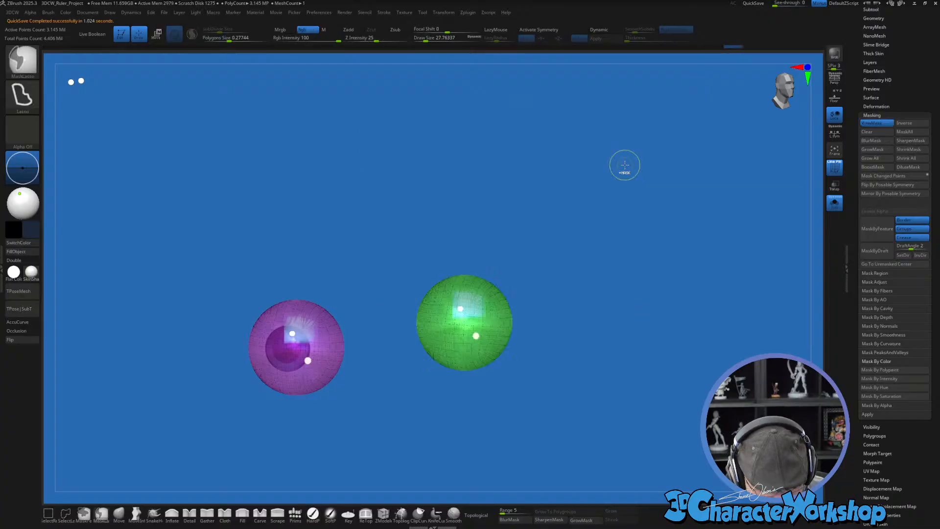
Step: Save the tool to disk and split the two eyeballs into separate subtools by polygroup
key(3)
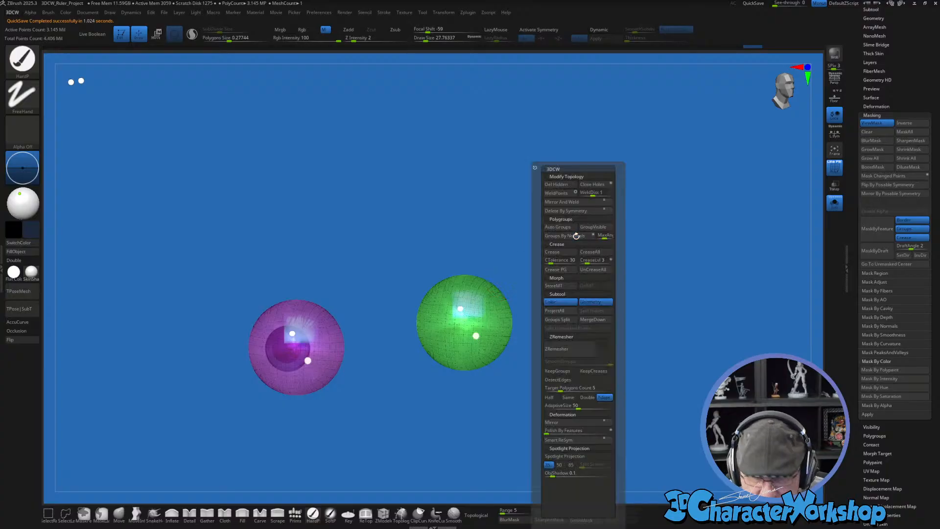
click(557, 320)
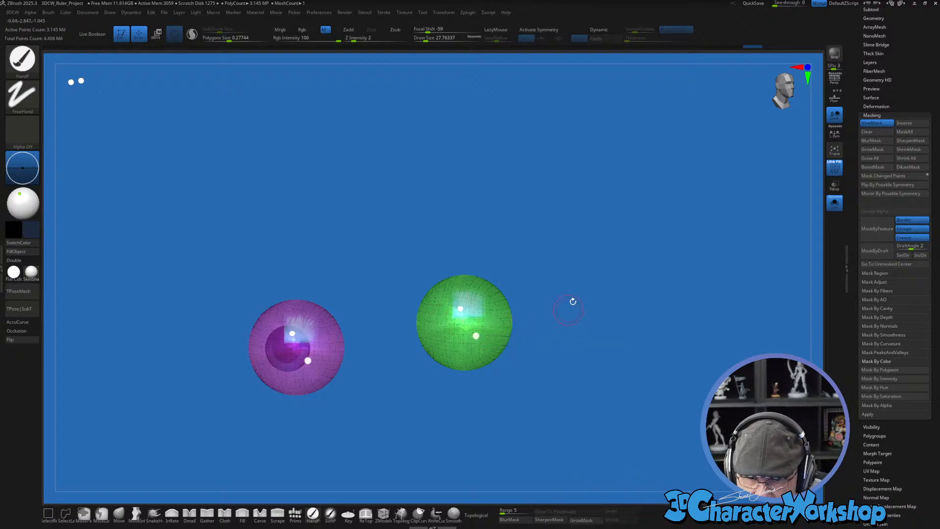
drag(855, 80, 866, 180)
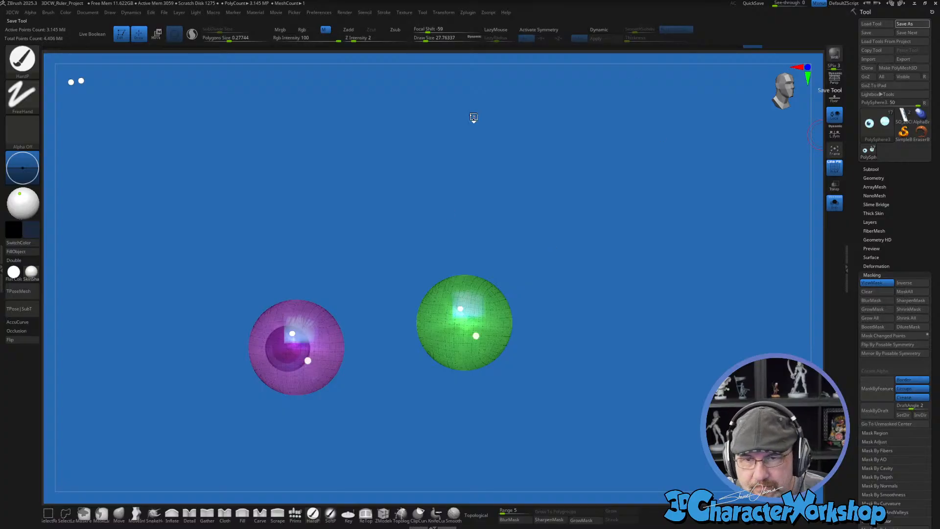
key(ctrl+s)
drag(513, 209, 506, 259)
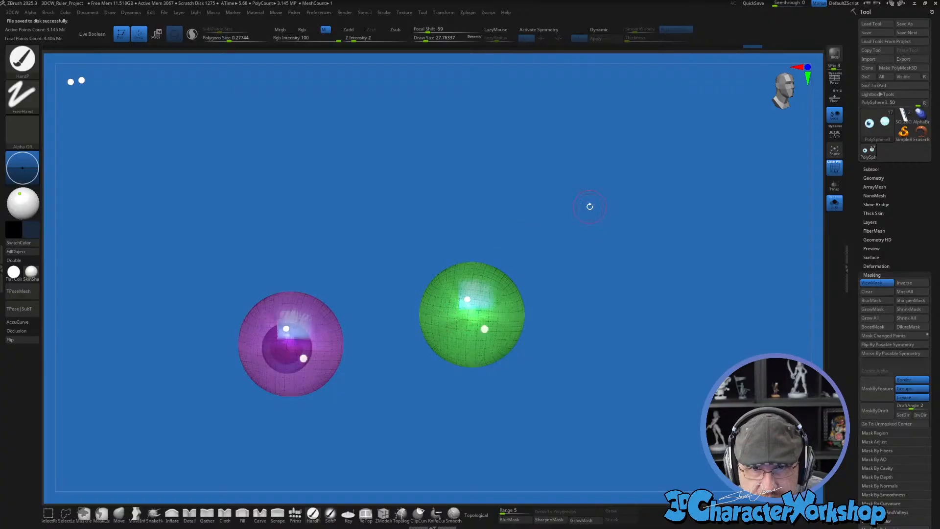
key(3)
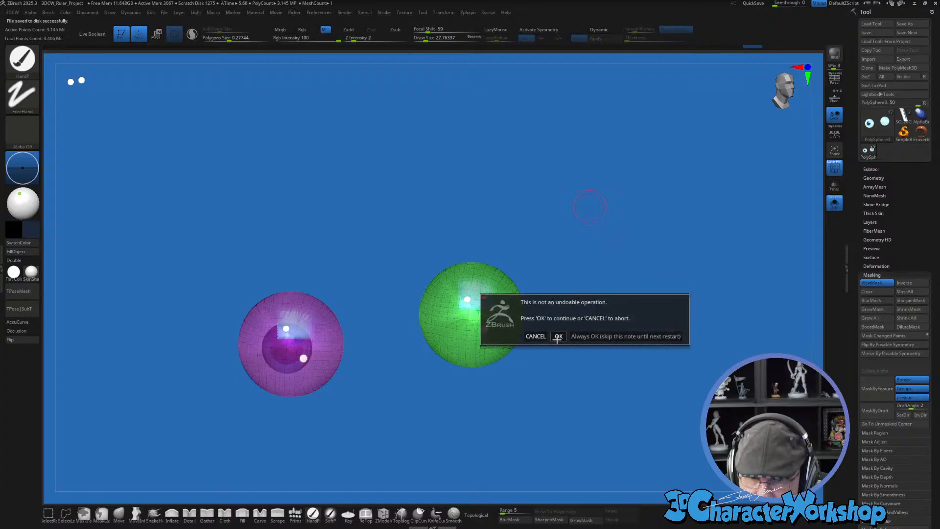
click(558, 336)
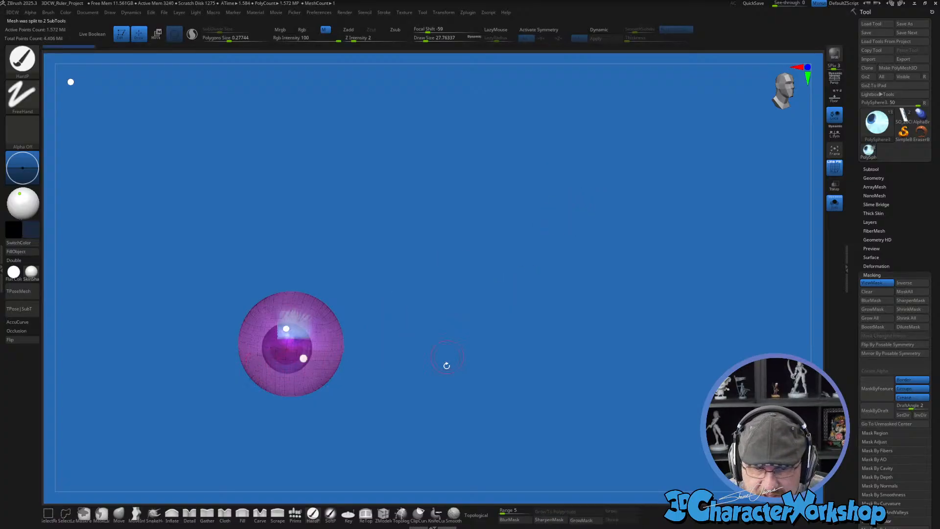
Step: Select the subtool of the painted eyeball and duplicate it
click(871, 170)
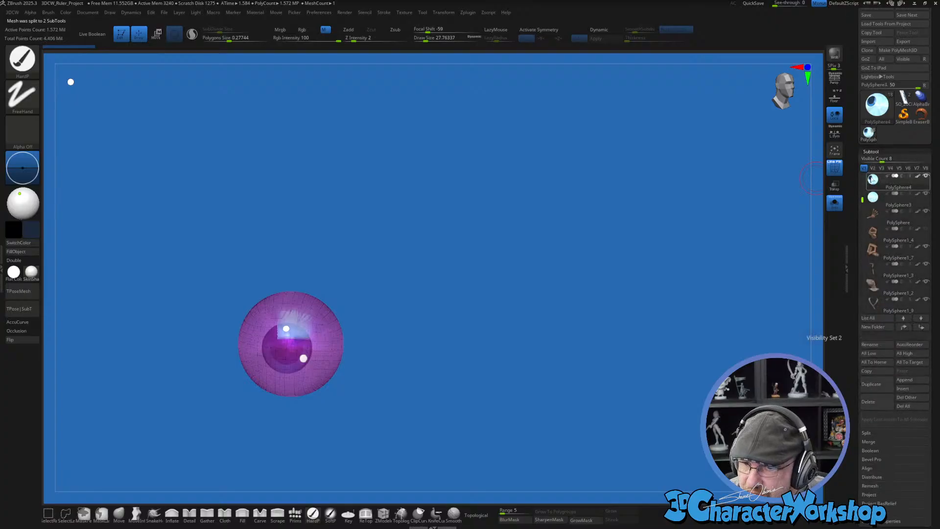
click(874, 198)
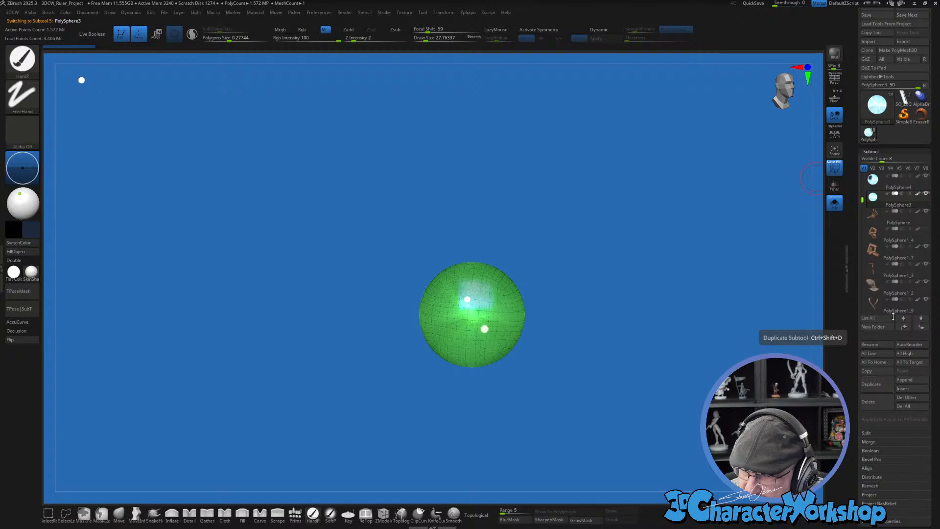
click(877, 188)
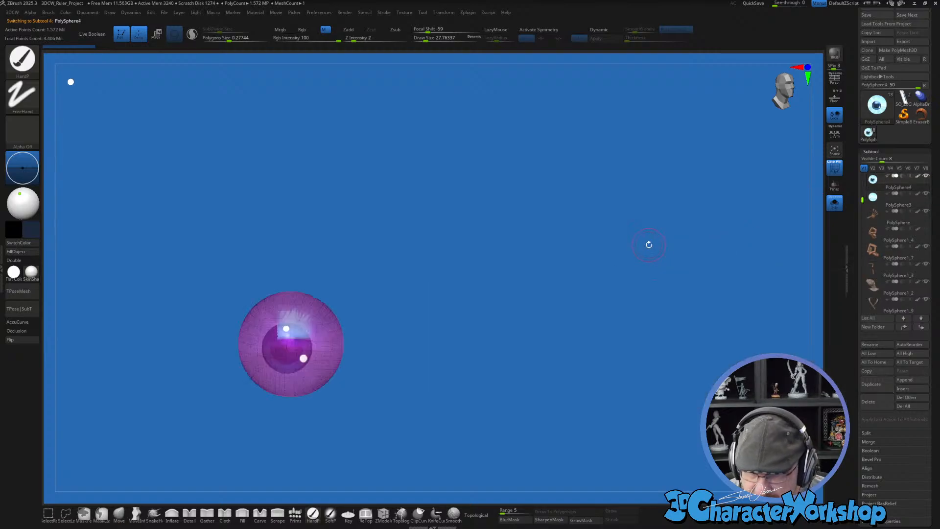
click(874, 385)
Step: Turn off Solo mode and move the duplicated painted eyeball into the eye socket that holds the blank eyeball
key(w)
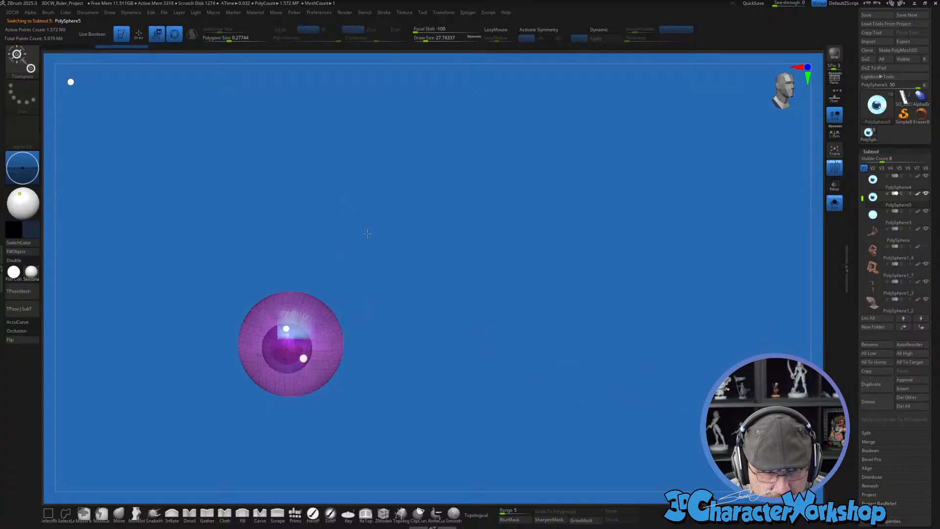
click(293, 256)
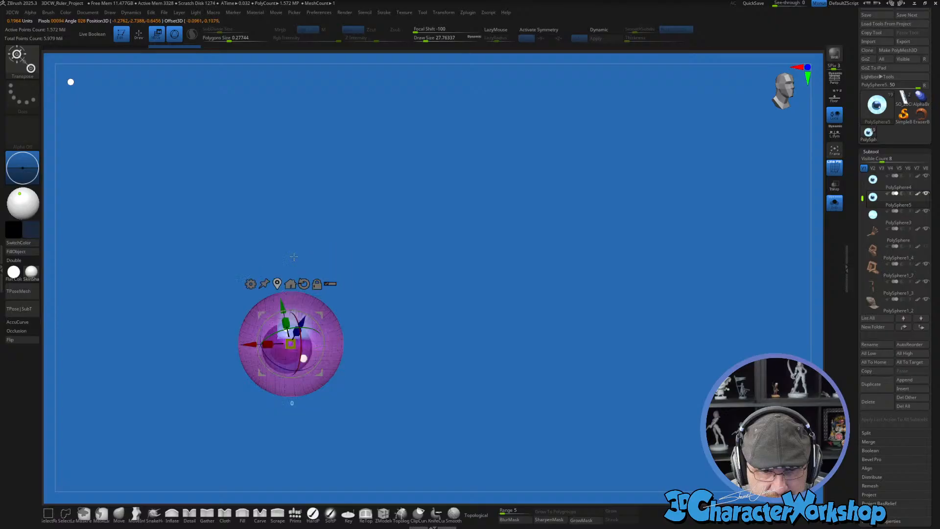
click(304, 284)
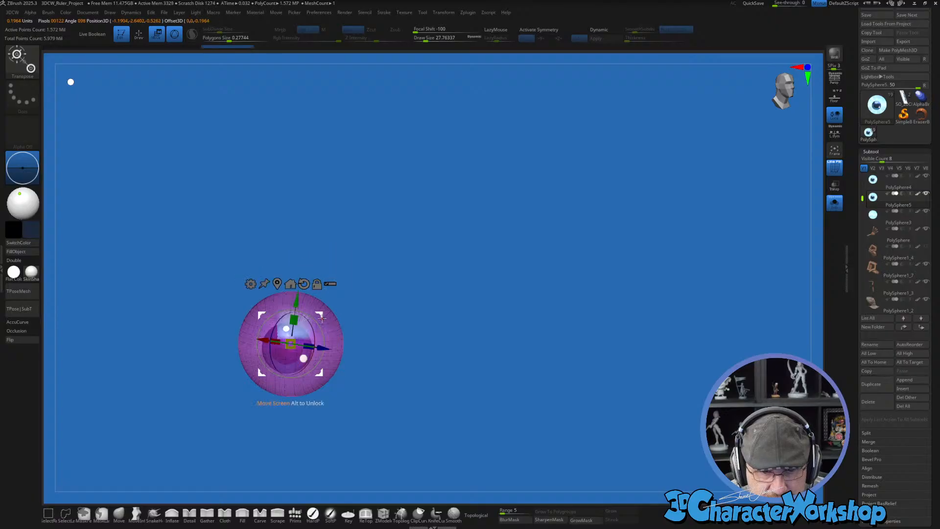
click(835, 204)
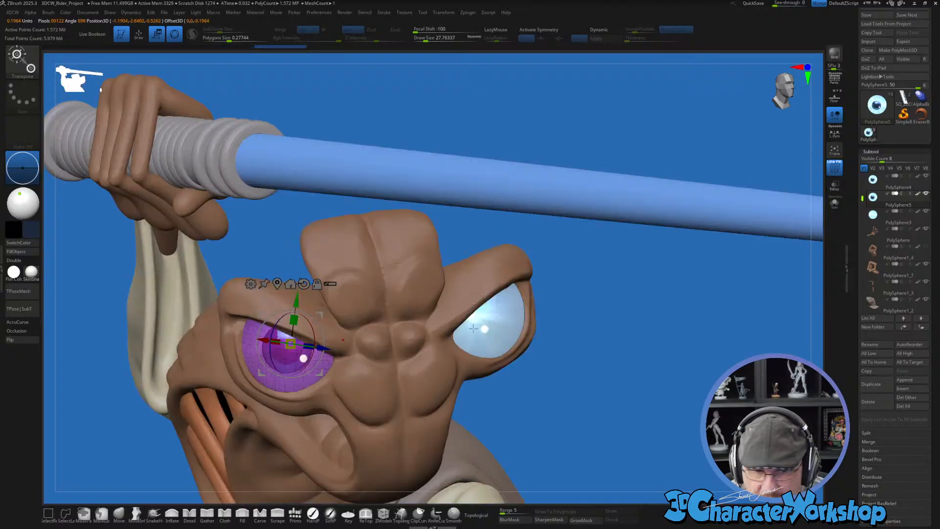
drag(631, 342, 612, 340)
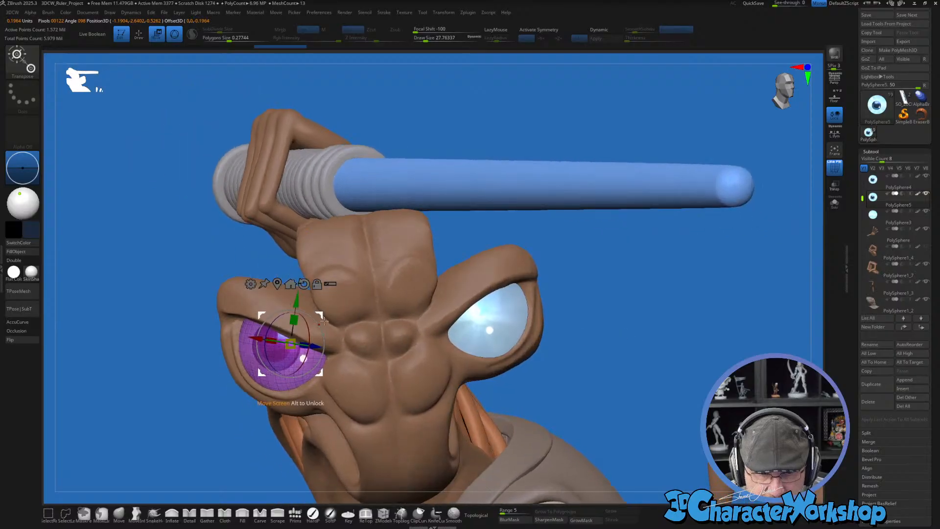
drag(334, 316, 512, 287)
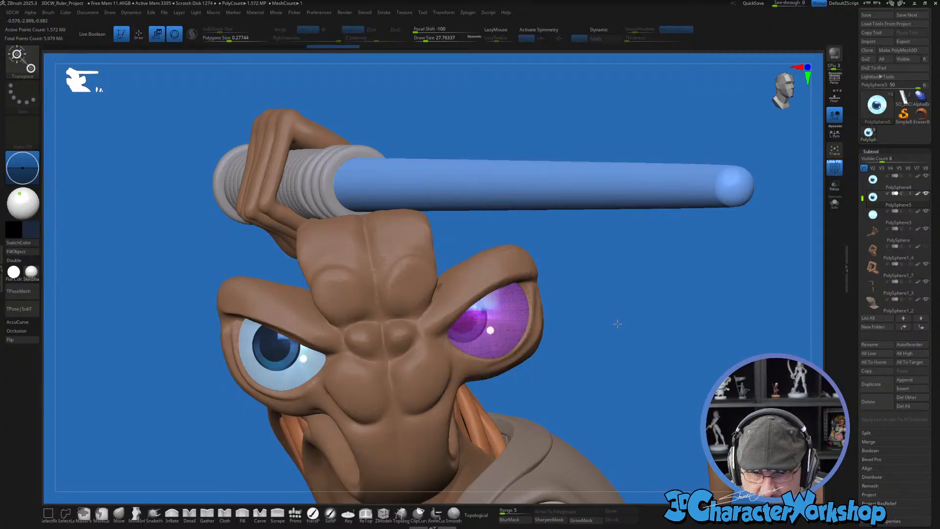
Step: Adjust the gizmo orientation on the duplicated eyeball and rotate it in its socket to align its gaze
drag(615, 325, 586, 327)
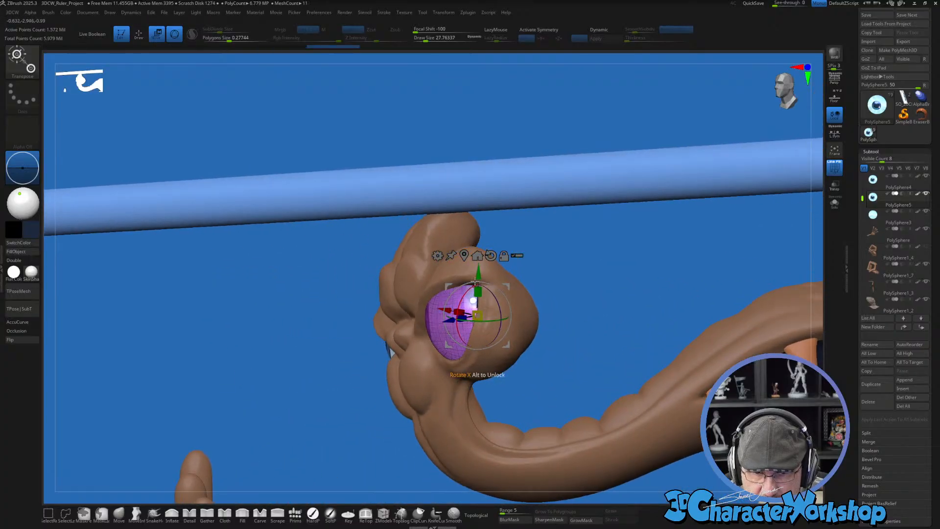
click(464, 257)
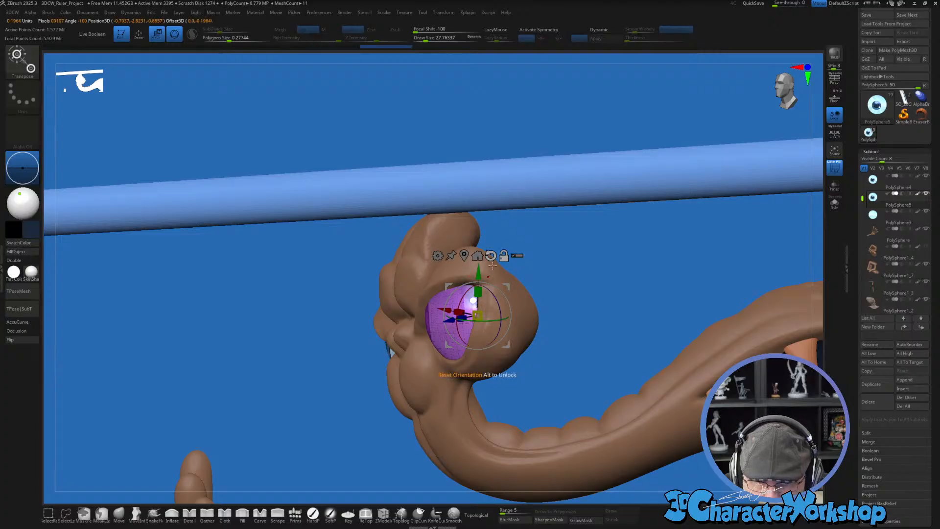
click(464, 257)
drag(485, 321, 489, 317)
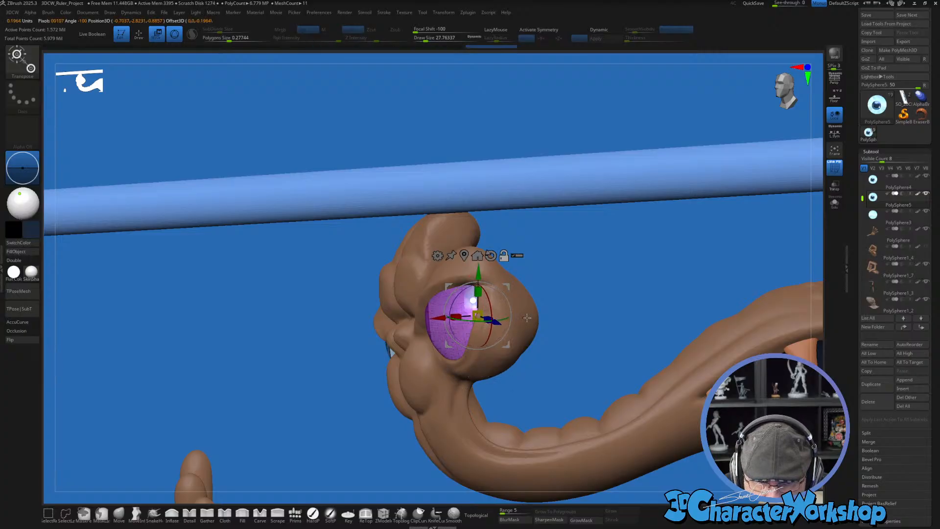
key(ctrl+z)
key(ctrl+z)
key(ctrl+z)
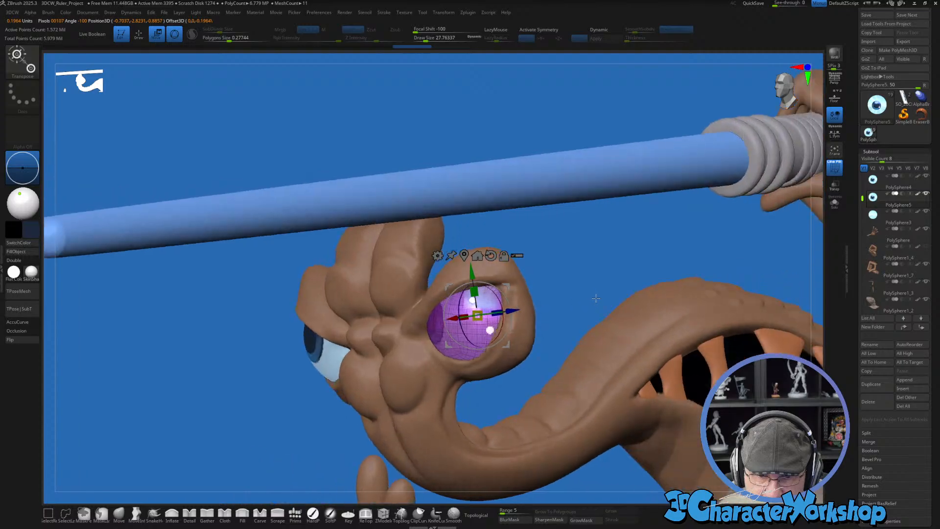
drag(441, 319, 439, 320)
drag(591, 271, 651, 275)
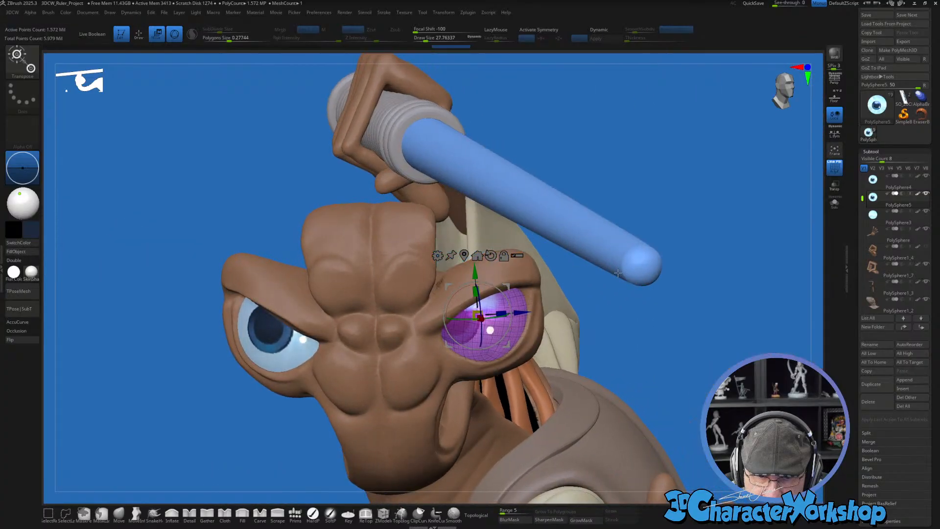
Step: Delete the blank, unpainted eyeball subtool
click(873, 215)
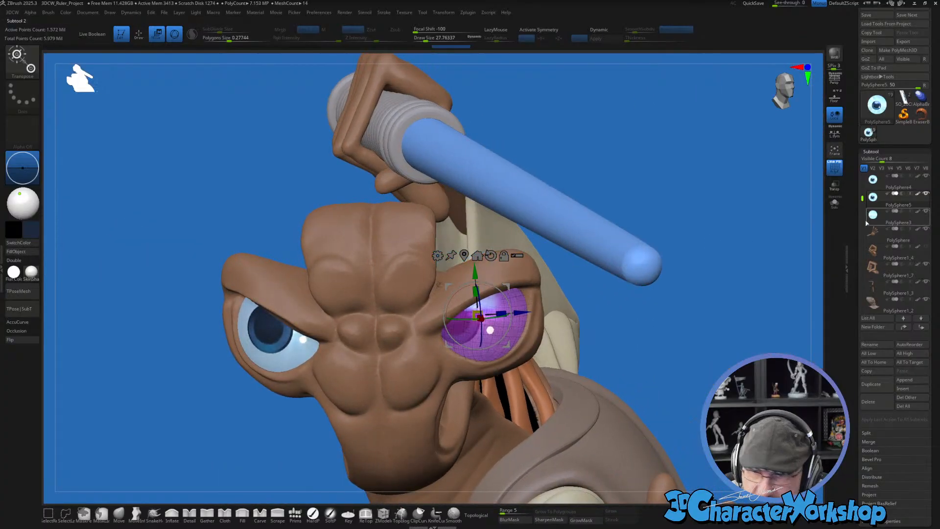
click(869, 402)
click(804, 439)
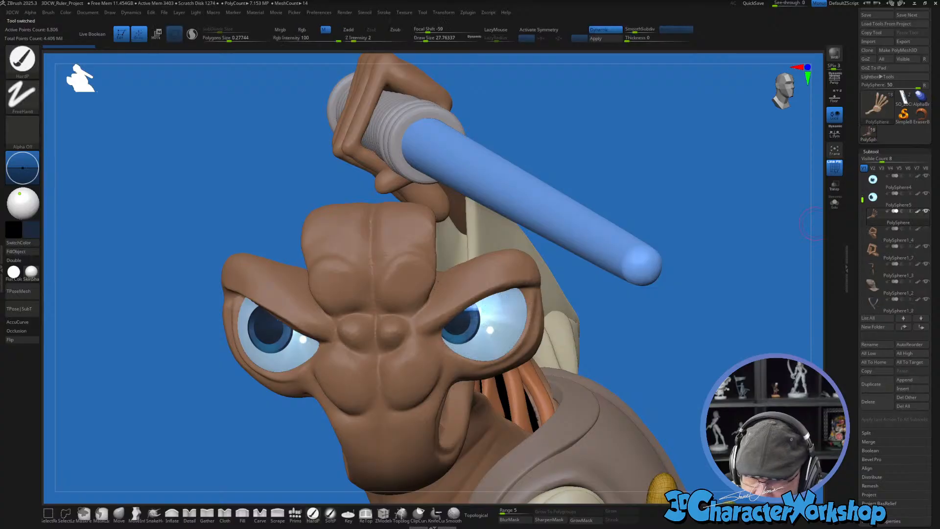
Step: Show the Spotlight reference artwork and move it clear of the face so the whole drawn character can be compared
drag(655, 336, 645, 315)
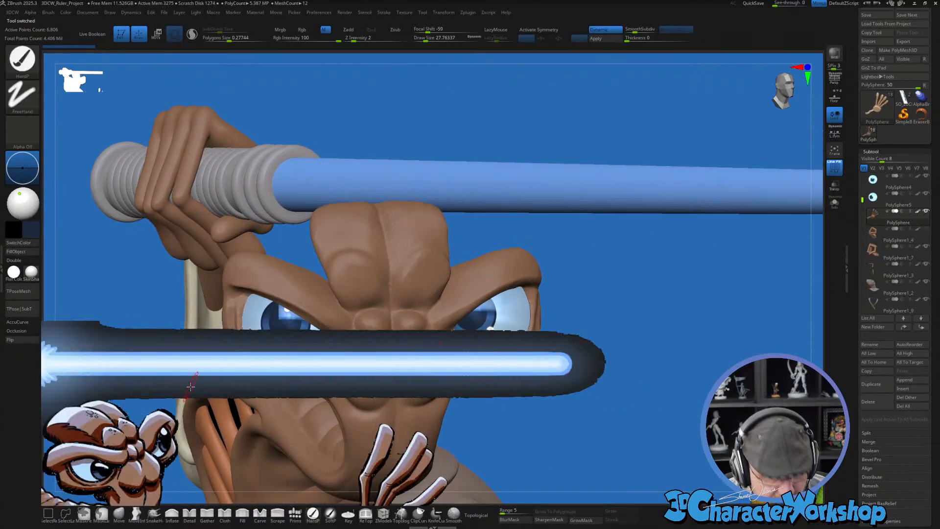
key(z)
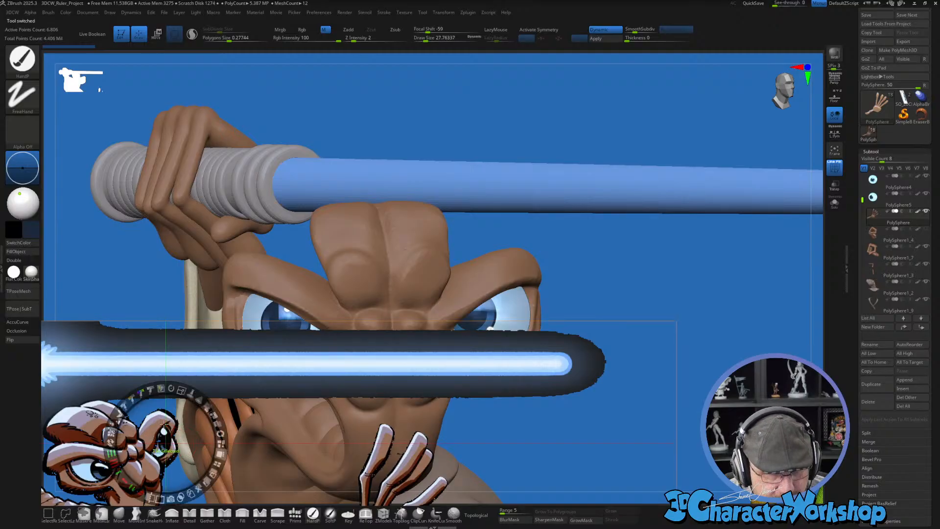
drag(164, 426, 224, 80)
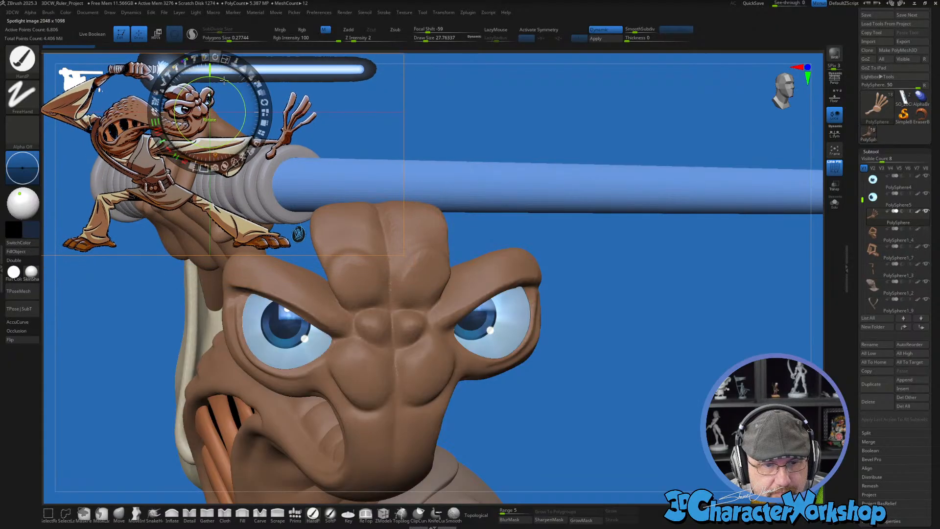
key(z)
mouse_move(635, 283)
mouse_down()
mouse_move(695, 349)
mouse_move(673, 304)
mouse_move(619, 329)
mouse_move(616, 363)
mouse_up()
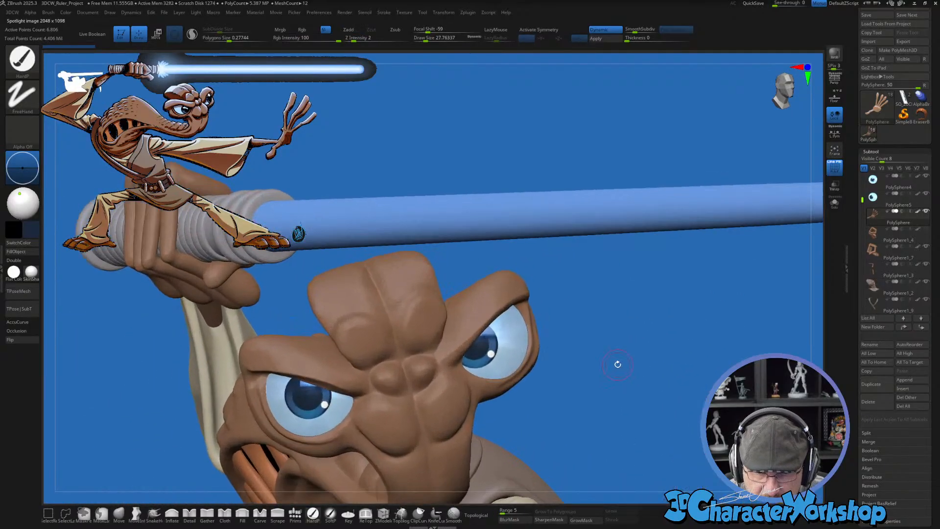
Step: Hide PolyFrame and rotate the duplicated eyeball about the gizmo's Y axis to redirect its gaze against the reference
key(w)
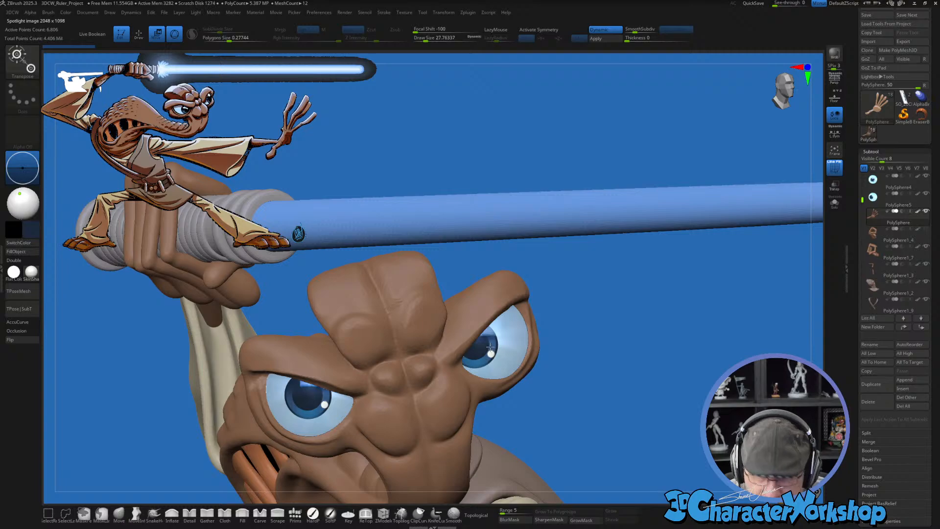
alt+click(491, 346)
mouse_move(595, 341)
mouse_down()
mouse_move(588, 334)
mouse_move(607, 342)
mouse_up()
key(shift+f)
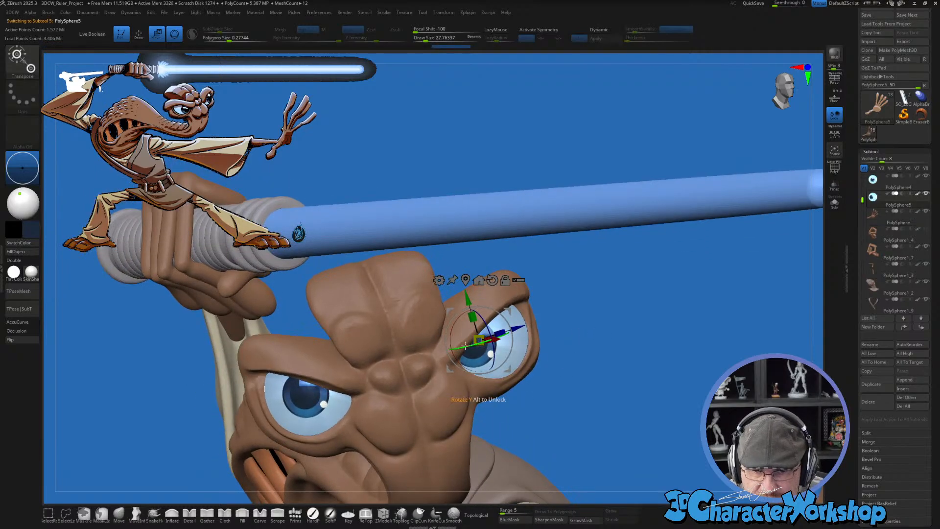
drag(465, 346, 505, 334)
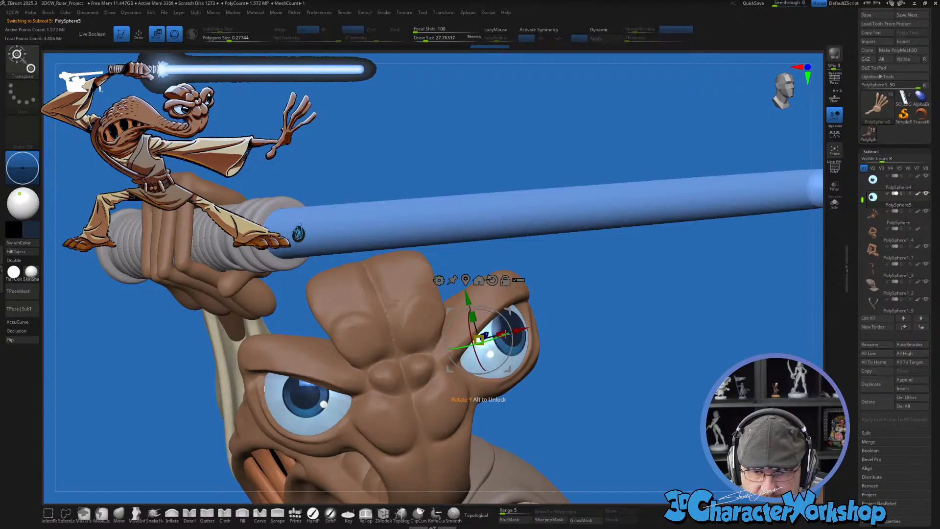
right_drag(505, 335, 618, 190)
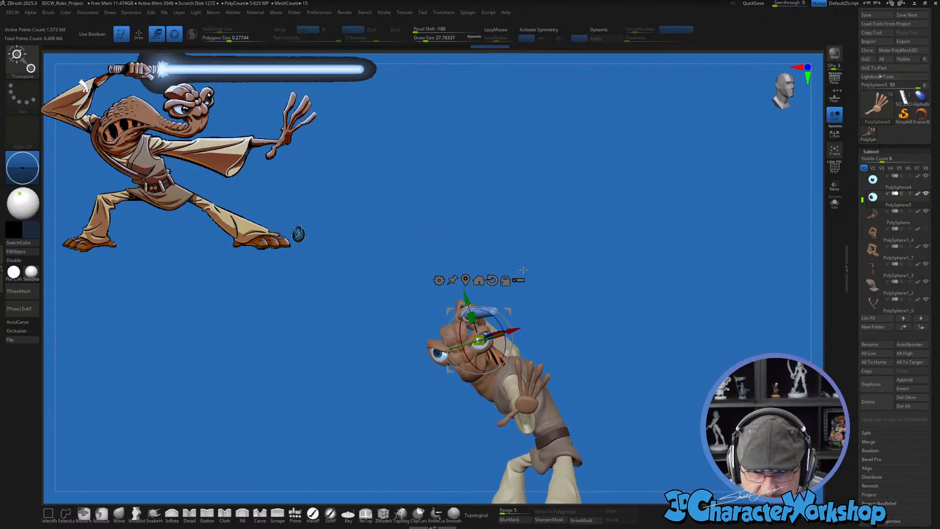
drag(455, 350, 447, 348)
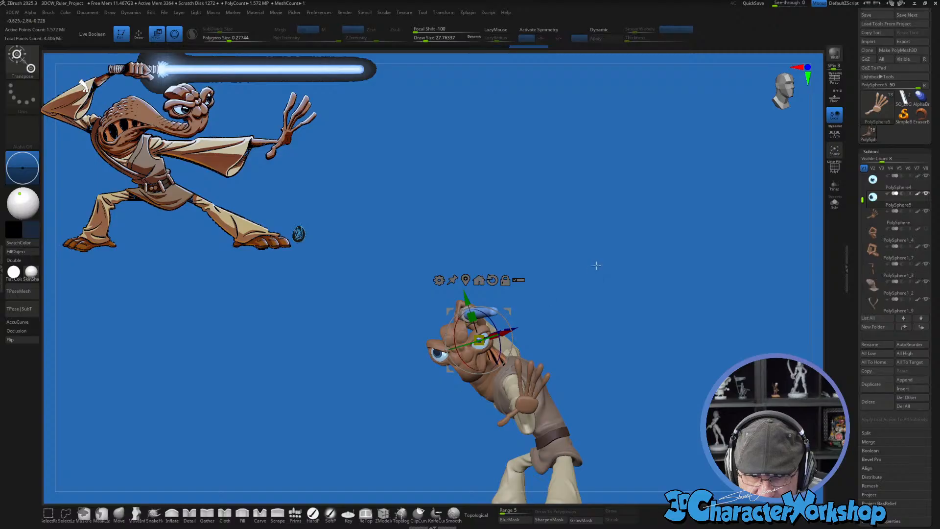
Step: Select the other eyeball, centre the gizmo on it and rotate it slightly so both eyes share the reference gaze
ctrl+right_drag(632, 274, 607, 285)
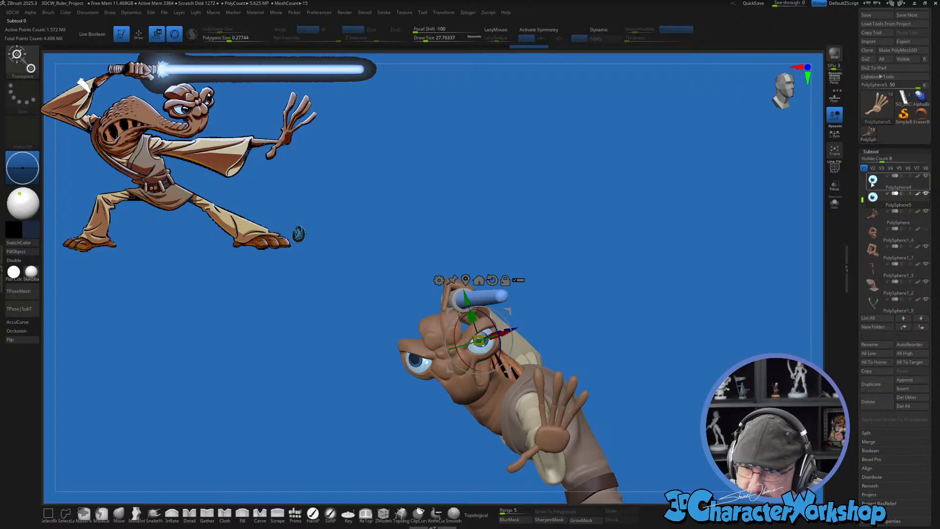
click(896, 182)
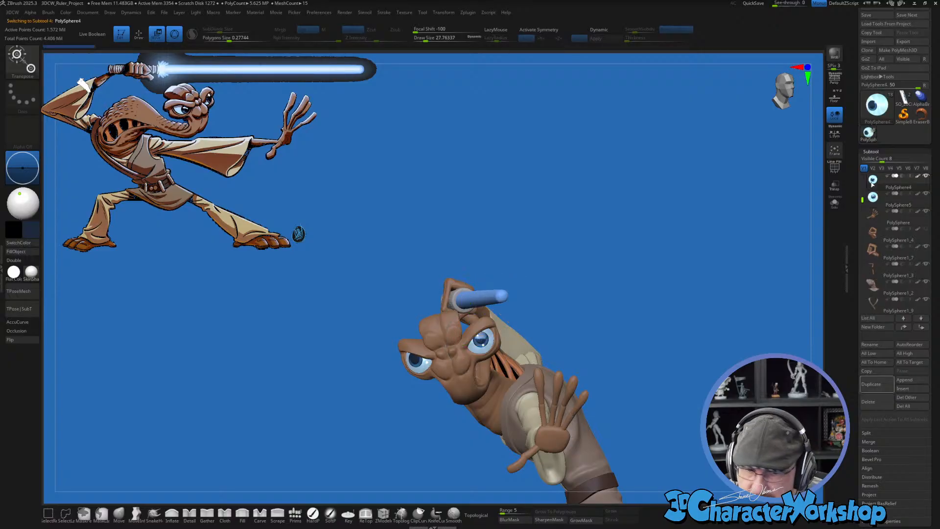
click(419, 361)
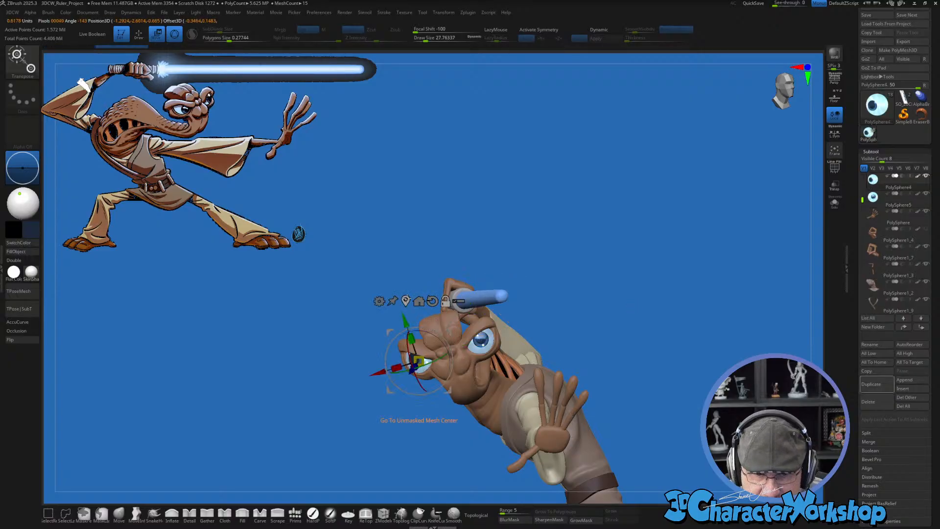
mouse_move(442, 351)
mouse_down()
mouse_move(456, 350)
mouse_move(422, 343)
mouse_move(445, 357)
mouse_up()
alt+drag(717, 341, 680, 338)
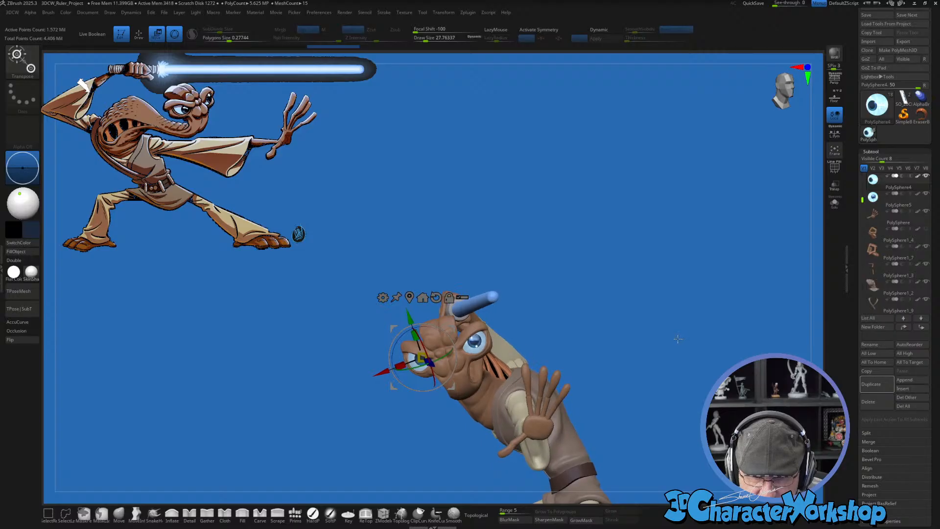
drag(441, 359, 442, 357)
key(q)
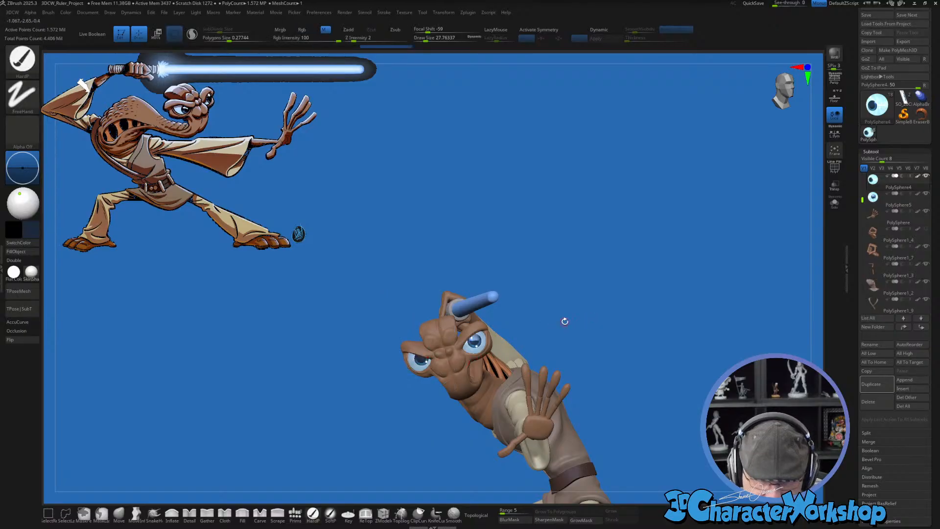
key(w)
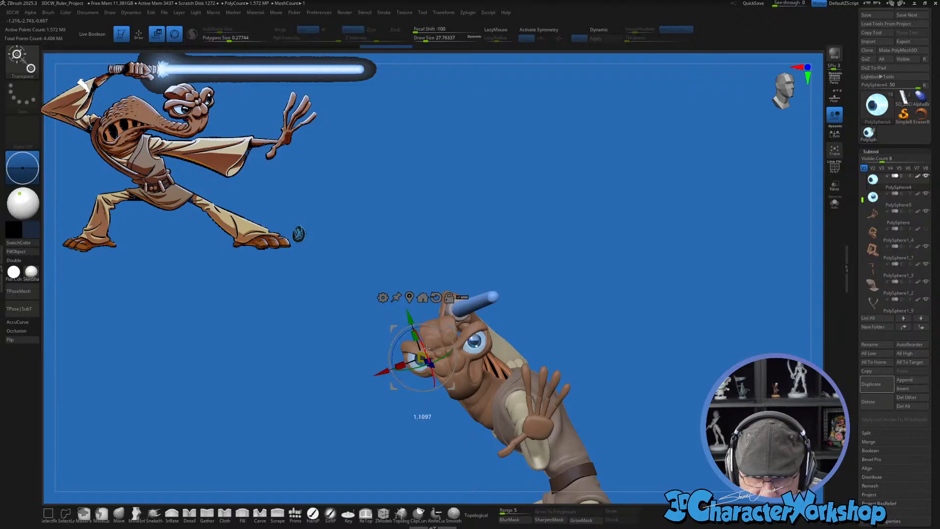
key(q)
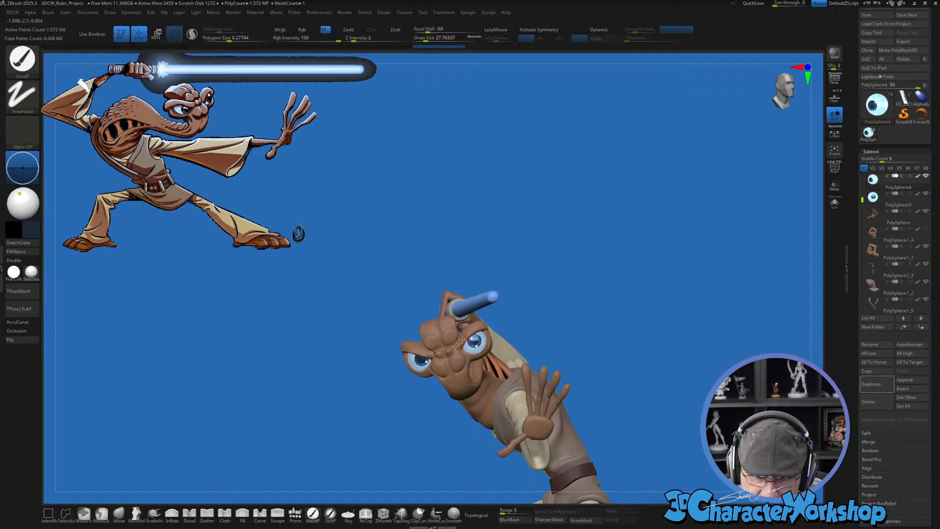
Step: Select the neck and back subtool and reshape the top of the hump with the infinite-depth Move brush at draw size about 149
mouse_move(578, 344)
mouse_down()
mouse_move(619, 335)
mouse_move(637, 392)
mouse_move(686, 274)
mouse_move(654, 311)
mouse_up()
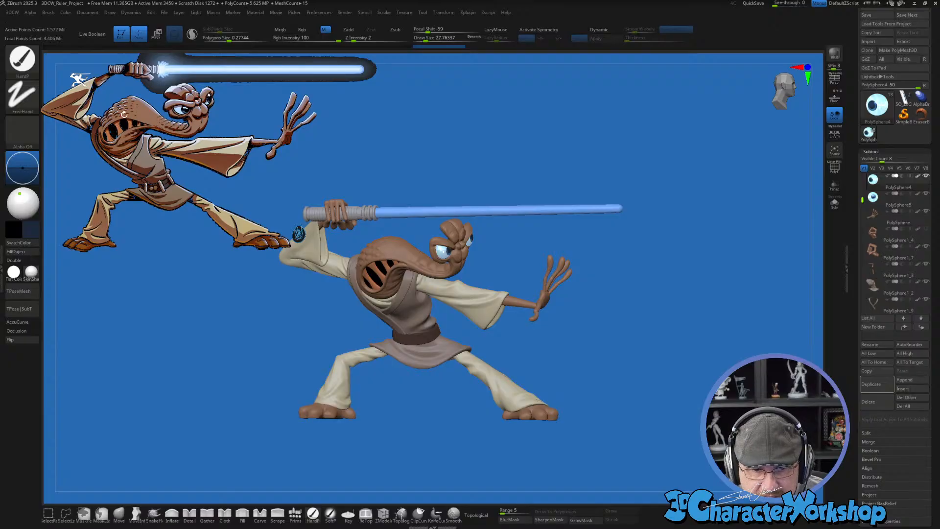
drag(415, 175, 414, 262)
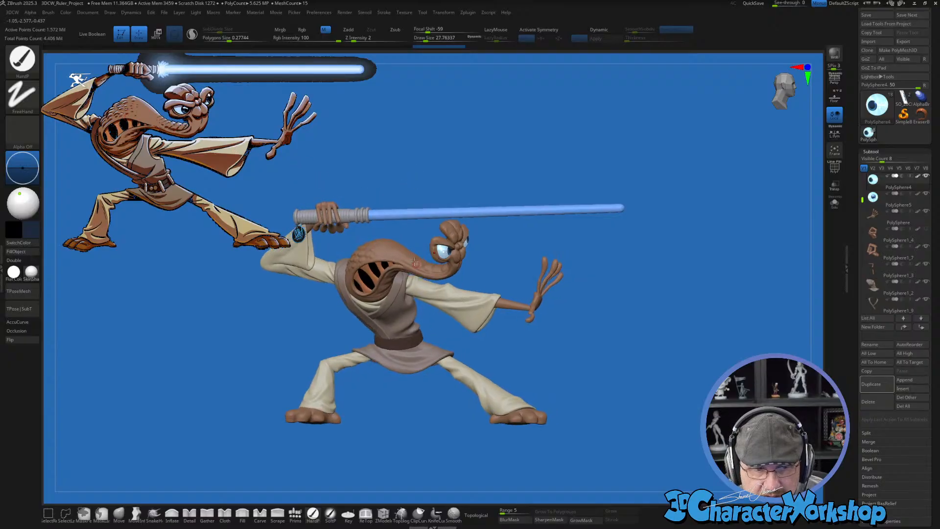
alt+click(387, 245)
mouse_move(443, 177)
alt+mouse_down()
mouse_move(414, 239)
mouse_move(545, 265)
mouse_move(487, 266)
alt+mouse_up()
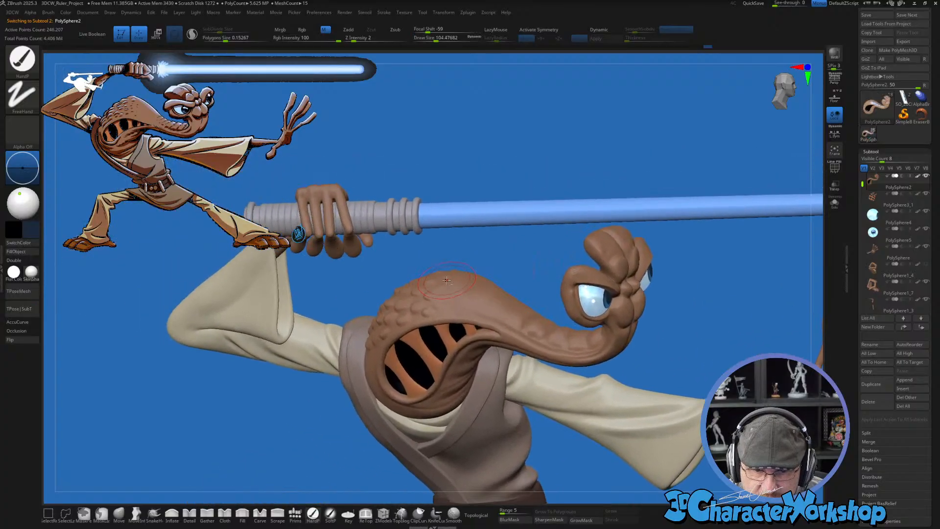
click(136, 513)
mouse_move(540, 253)
mouse_down()
mouse_move(451, 267)
mouse_move(439, 282)
mouse_up()
key(s)
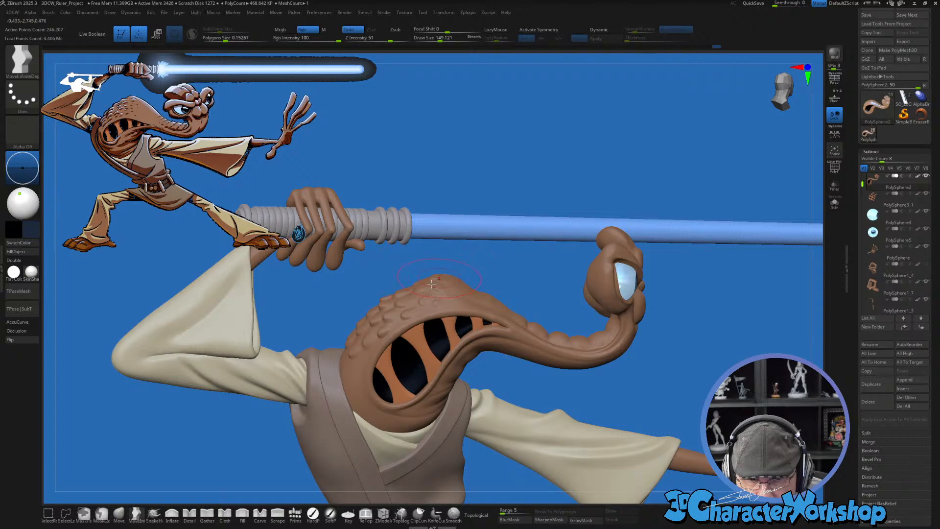
mouse_move(474, 292)
right_down()
mouse_move(426, 281)
mouse_move(500, 269)
right_up()
key(f)
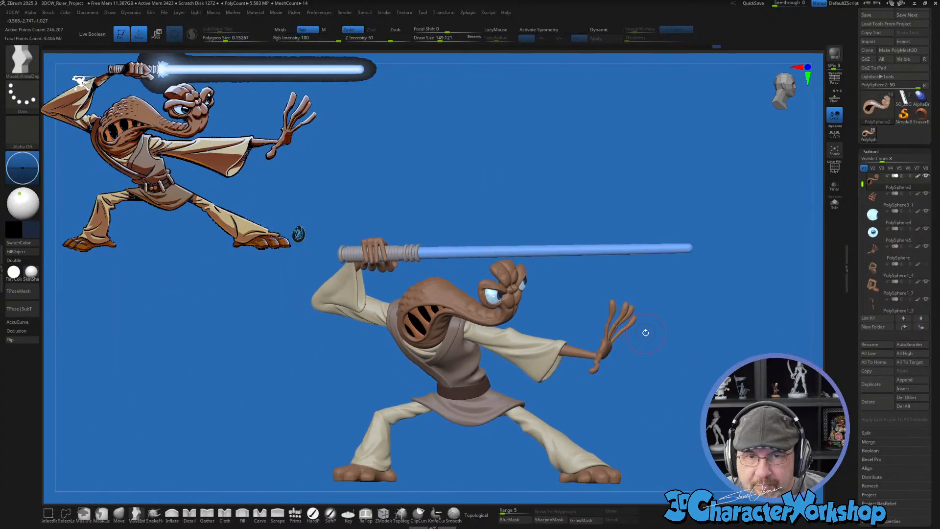
Step: Select the sleeves subtool and raise the outstretched arm's shoulder beside the vest using the Move brush at draw size about 192
mouse_move(645, 330)
right_down()
mouse_move(689, 347)
mouse_move(654, 345)
mouse_move(675, 350)
mouse_move(674, 342)
mouse_move(676, 376)
mouse_move(655, 368)
right_up()
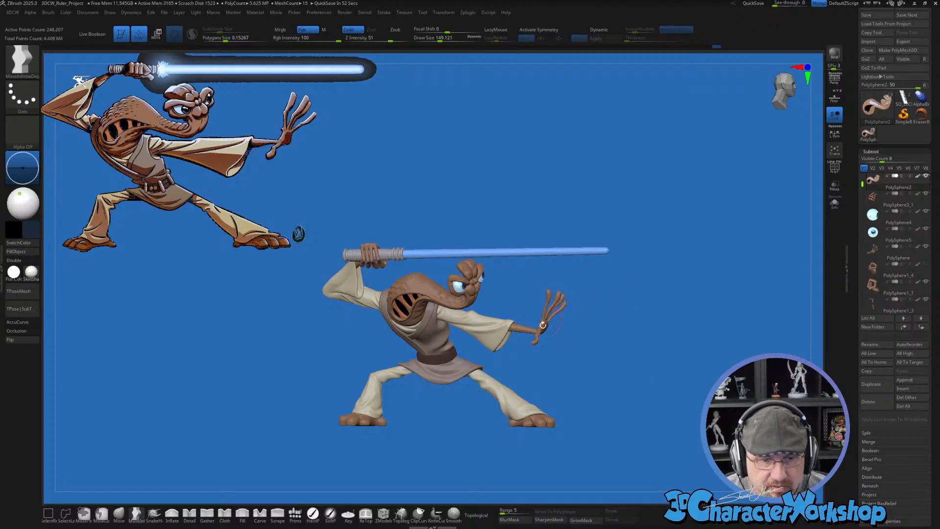
mouse_move(435, 426)
ctrl+right_down()
mouse_move(658, 369)
mouse_move(661, 380)
mouse_move(591, 378)
mouse_move(613, 319)
ctrl+right_up()
alt+click(563, 364)
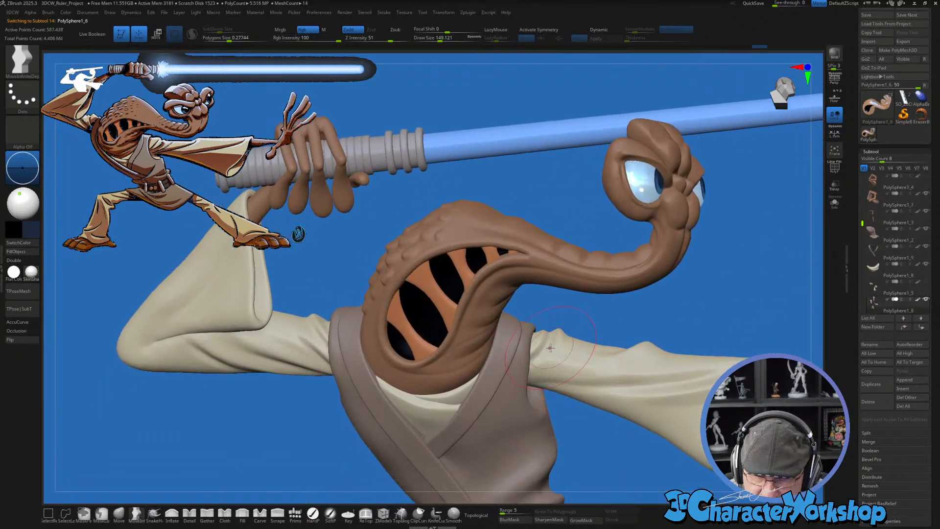
key(s)
drag(551, 347, 548, 347)
right_drag(598, 321, 632, 303)
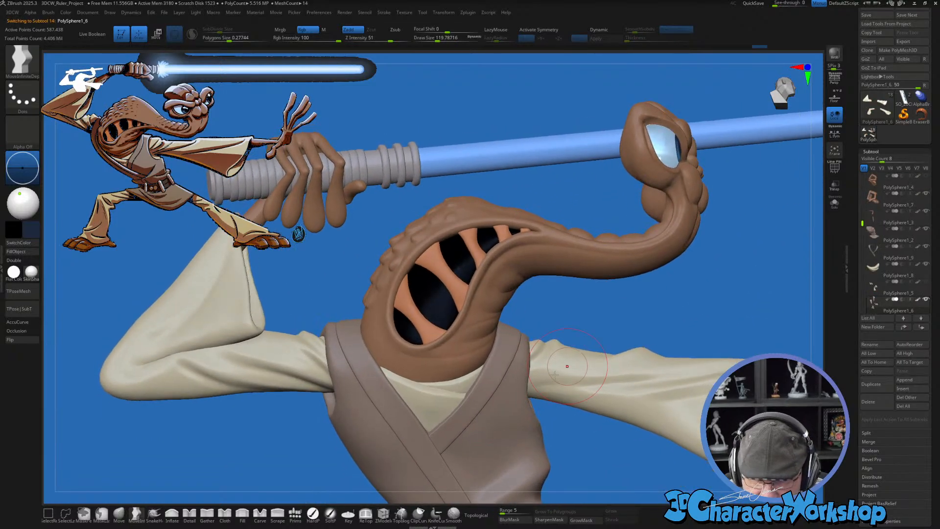
click(119, 517)
key(s)
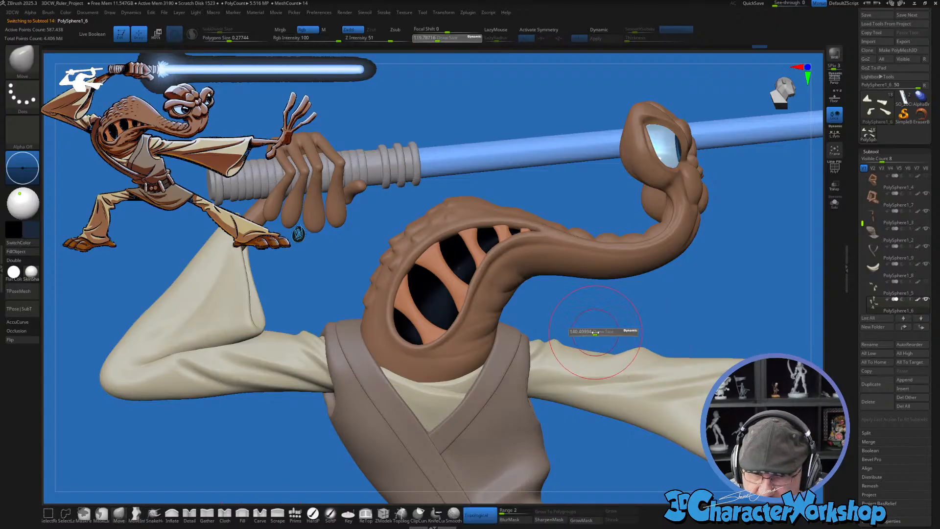
mouse_move(595, 331)
mouse_down()
mouse_move(553, 338)
mouse_move(561, 345)
mouse_up()
key(s)
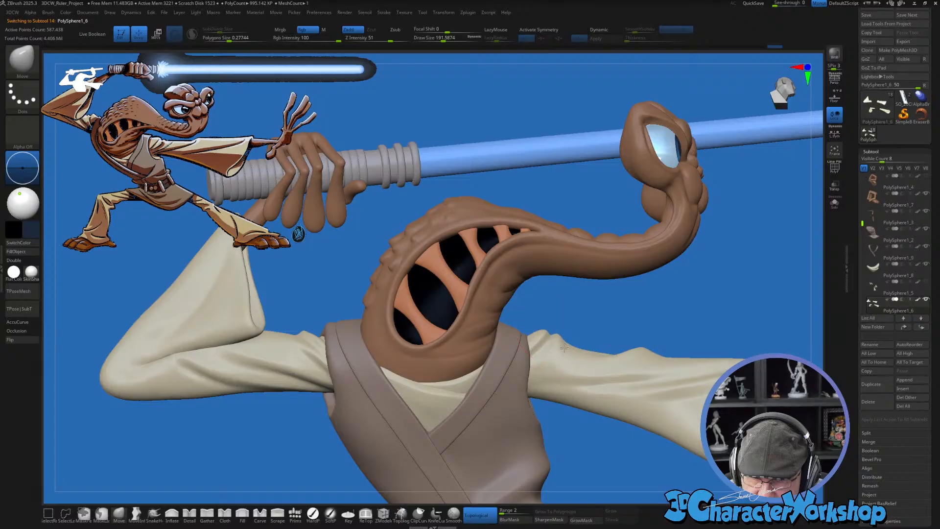
right_drag(565, 347, 653, 328)
right_drag(584, 327, 548, 347)
Step: Select the vest's edge trim and compare the whole pose with the reference artwork from several angles
alt+click(536, 351)
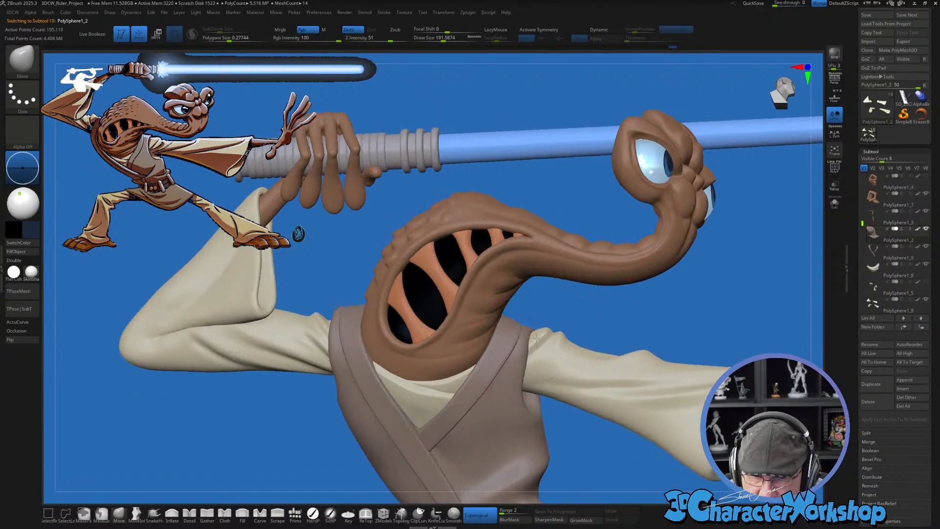
alt+click(518, 334)
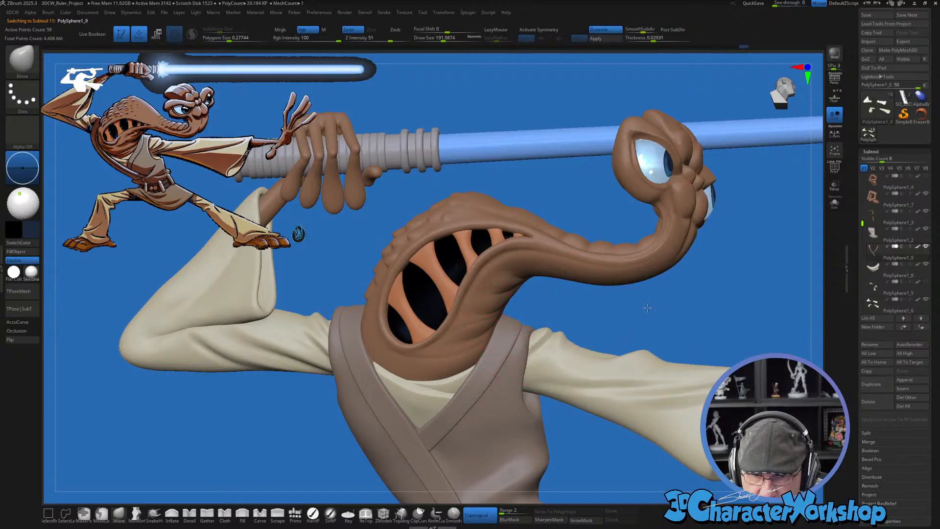
key(f)
mouse_move(728, 269)
right_down()
mouse_move(671, 291)
mouse_move(696, 288)
mouse_move(671, 355)
mouse_move(574, 339)
right_up()
alt+right_drag(467, 196, 534, 216)
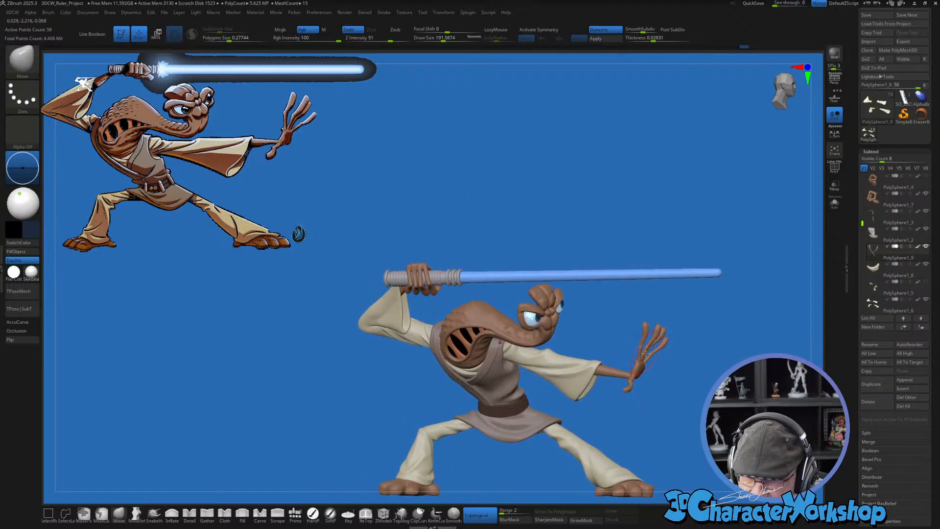
right_drag(647, 353, 635, 341)
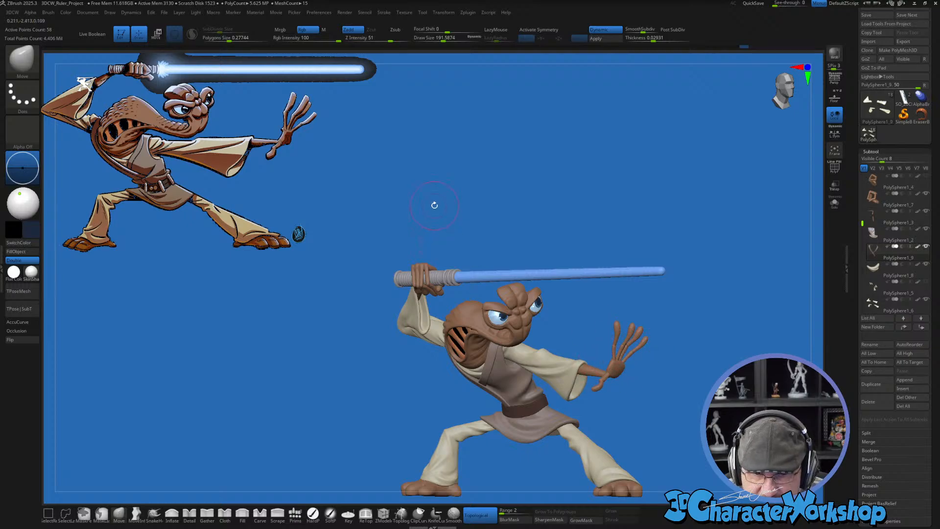
right_drag(434, 205, 468, 236)
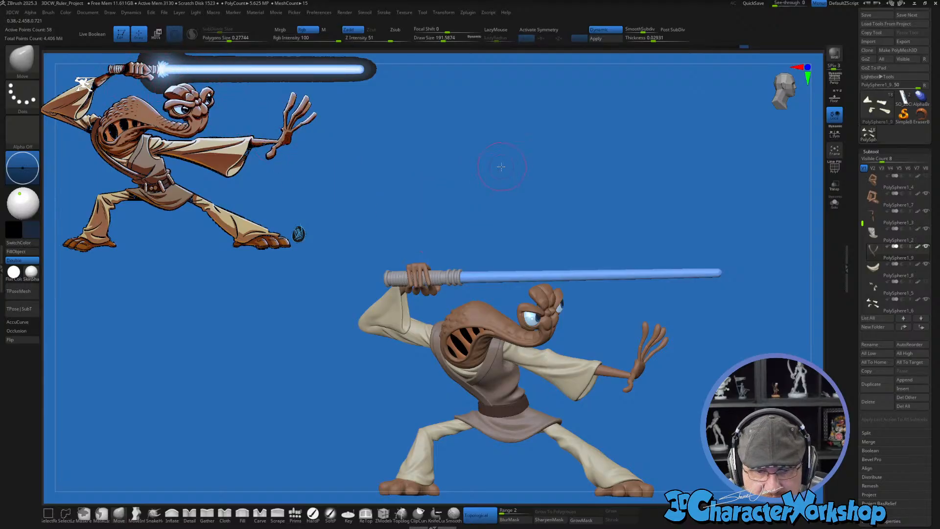
Step: Nudge the vest's edge trim near the shoulder with the Move brush at draw size about 149
ctrl+right_drag(501, 166, 472, 205)
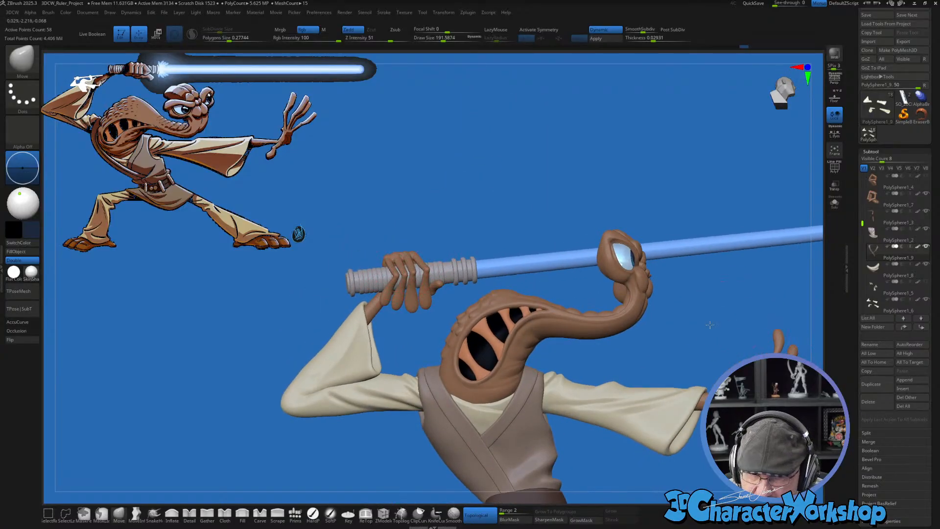
mouse_move(710, 324)
right_down()
mouse_move(710, 343)
mouse_move(683, 353)
mouse_move(704, 339)
mouse_move(645, 269)
mouse_move(571, 206)
mouse_move(586, 227)
mouse_move(574, 234)
mouse_move(613, 235)
mouse_move(629, 321)
right_up()
ctrl+right_drag(674, 365, 568, 482)
mouse_move(270, 418)
ctrl+right_down()
mouse_move(529, 403)
mouse_move(591, 349)
ctrl+right_up()
key(s)
drag(584, 349, 581, 350)
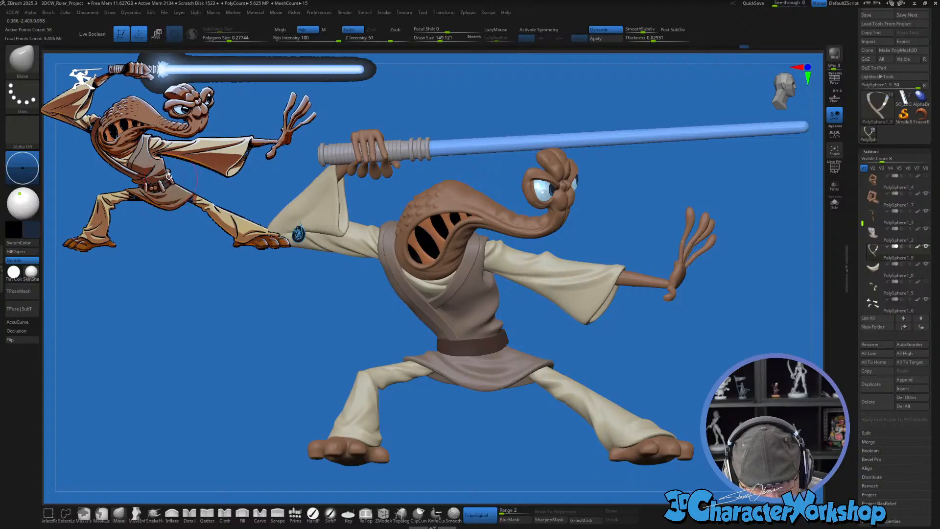
Step: Select the belt subtool, show its PolyFrame and isolate it in Solo mode to expose its edge loops
mouse_move(537, 326)
ctrl+right_down()
mouse_move(560, 390)
mouse_move(535, 308)
ctrl+right_up()
alt+click(447, 310)
mouse_move(587, 255)
right_down()
mouse_move(578, 262)
mouse_move(597, 253)
right_up()
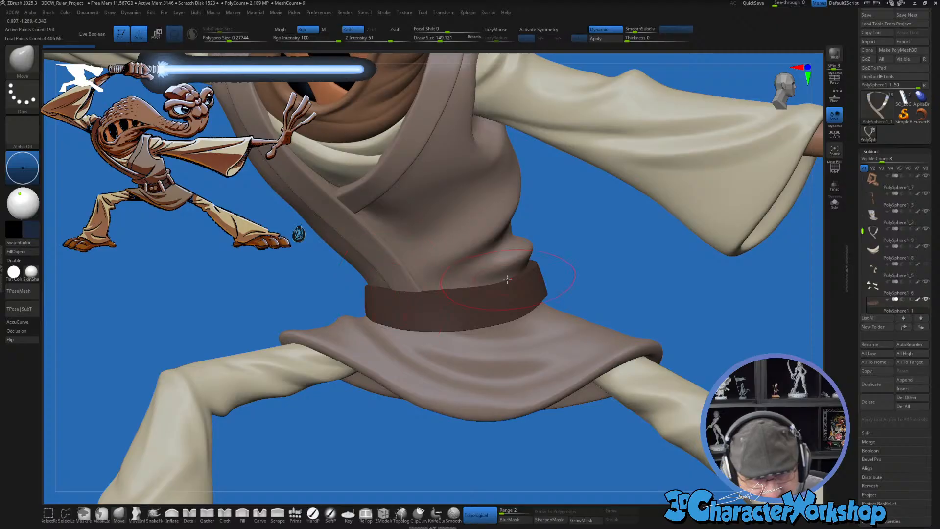
key(shift+f)
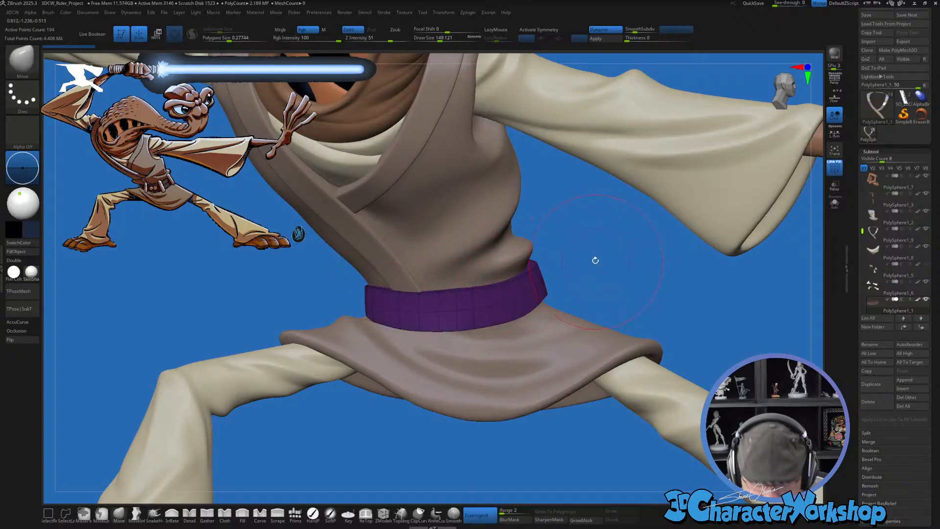
drag(594, 260, 596, 267)
click(834, 202)
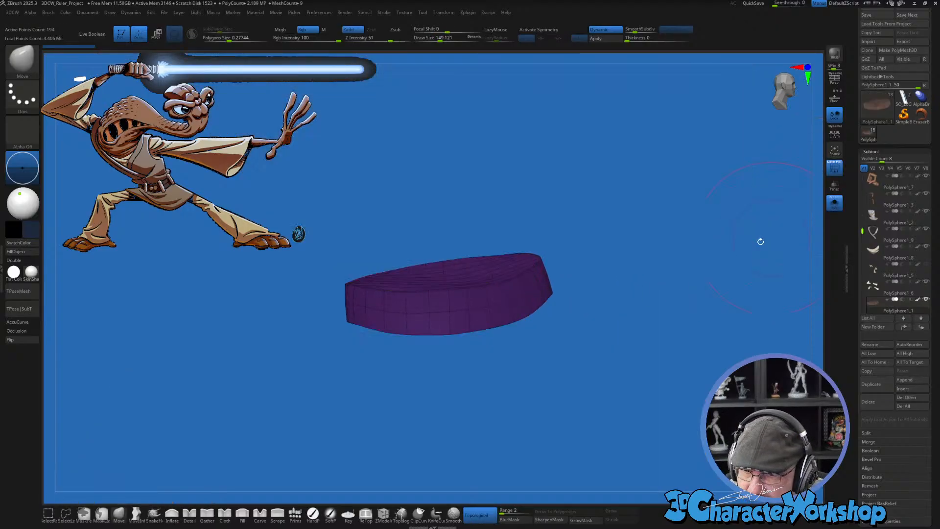
mouse_move(632, 263)
ctrl+right_down()
mouse_move(632, 279)
mouse_move(696, 378)
mouse_move(720, 456)
mouse_move(705, 353)
mouse_move(691, 347)
ctrl+right_up()
key(s)
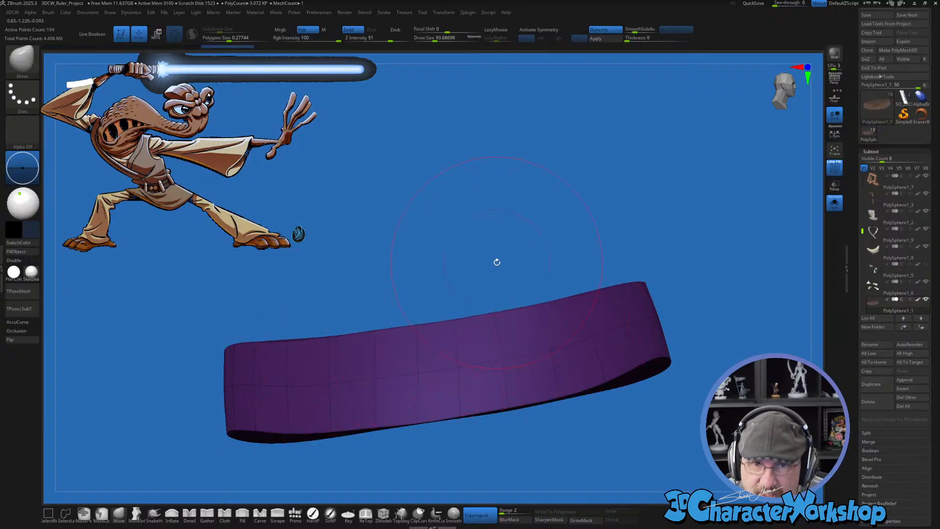
mouse_move(497, 262)
mouse_down()
mouse_move(491, 216)
mouse_move(533, 231)
mouse_move(558, 178)
mouse_move(558, 194)
mouse_up()
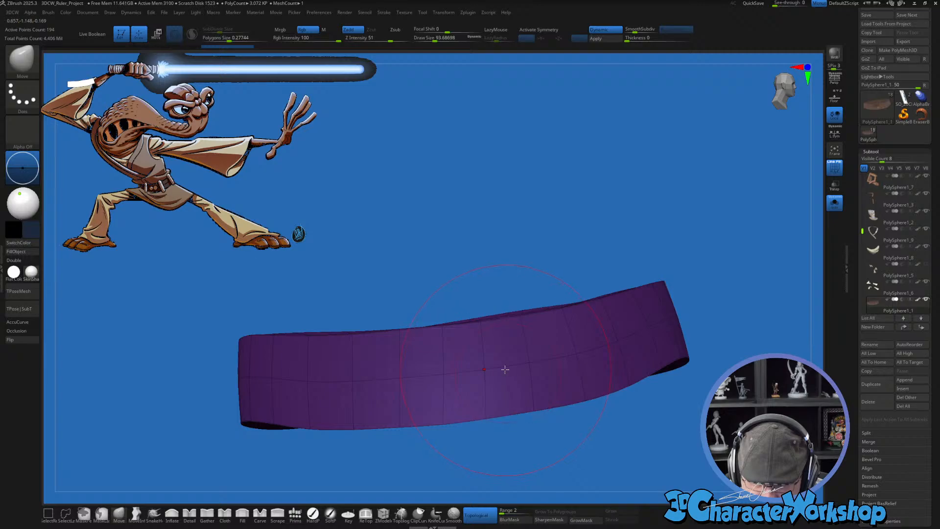
Step: Bevel the complete edge loop around the belt's middle into a narrow strip using ZModeler at draw size about 25
key(s)
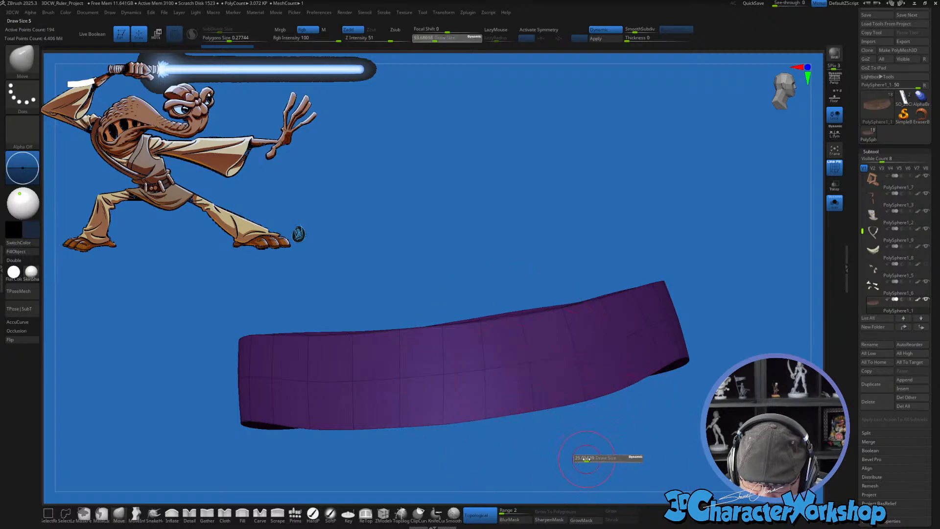
click(587, 459)
alt+drag(597, 450, 593, 451)
click(383, 514)
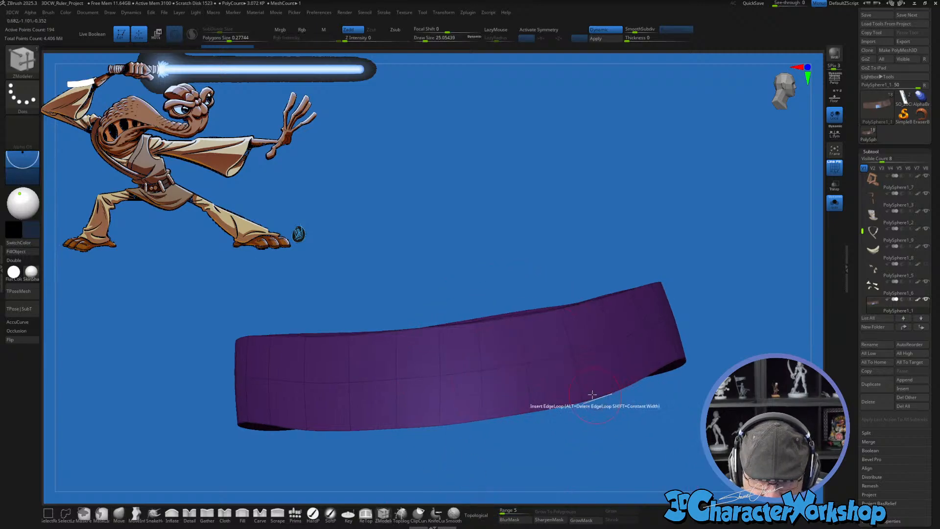
key(space)
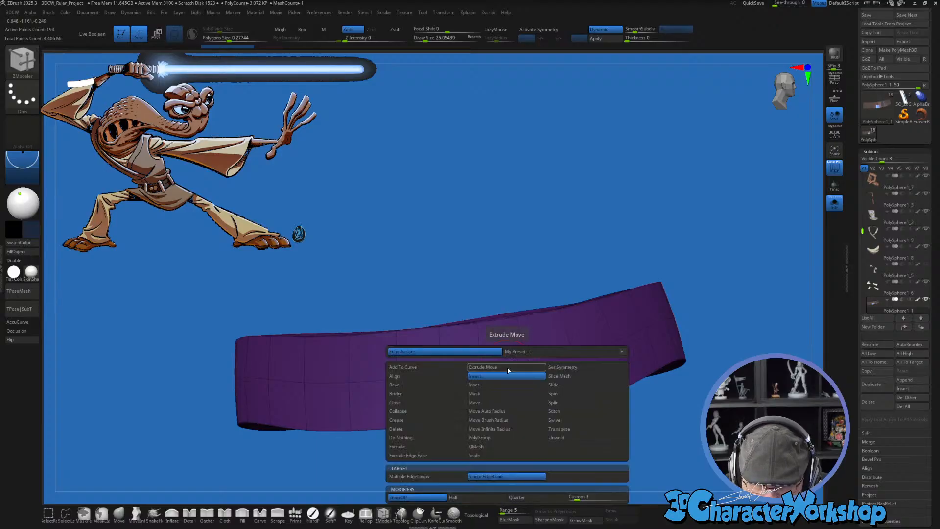
alt+drag(624, 424, 635, 451)
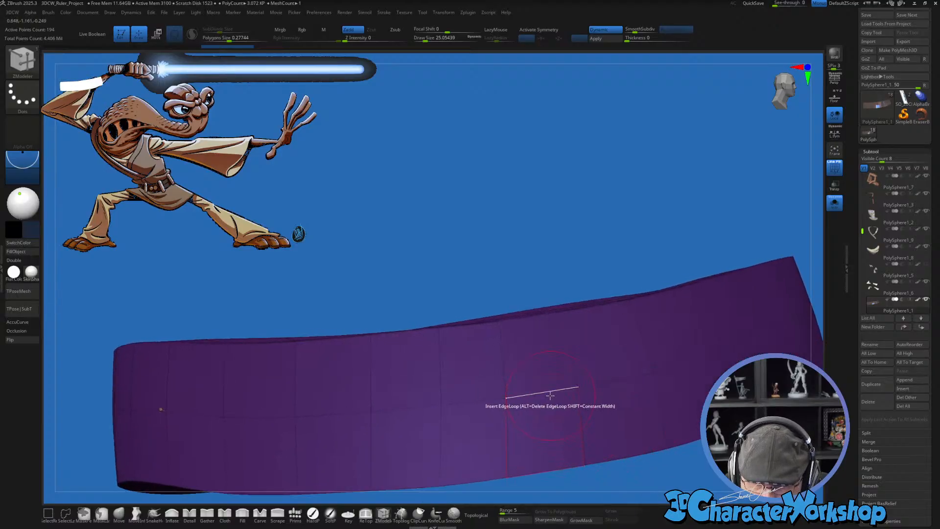
key(space)
click(445, 385)
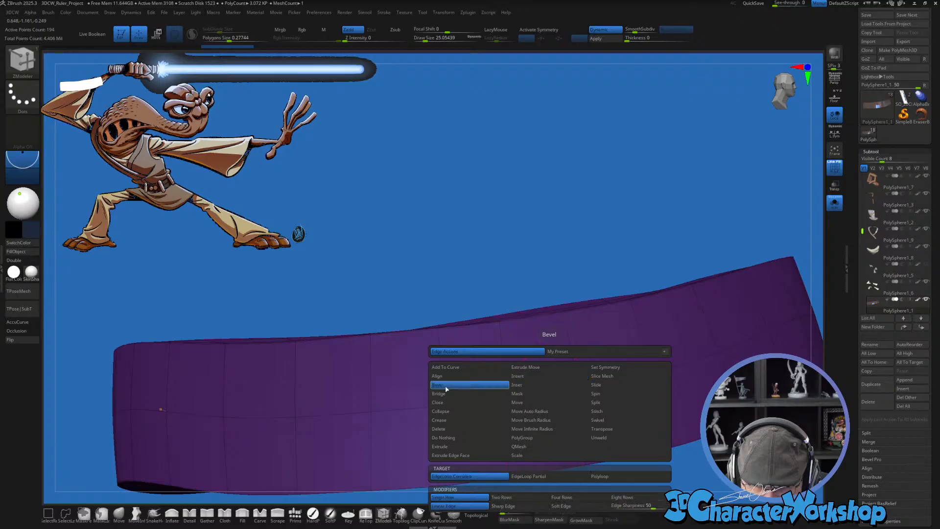
click(460, 479)
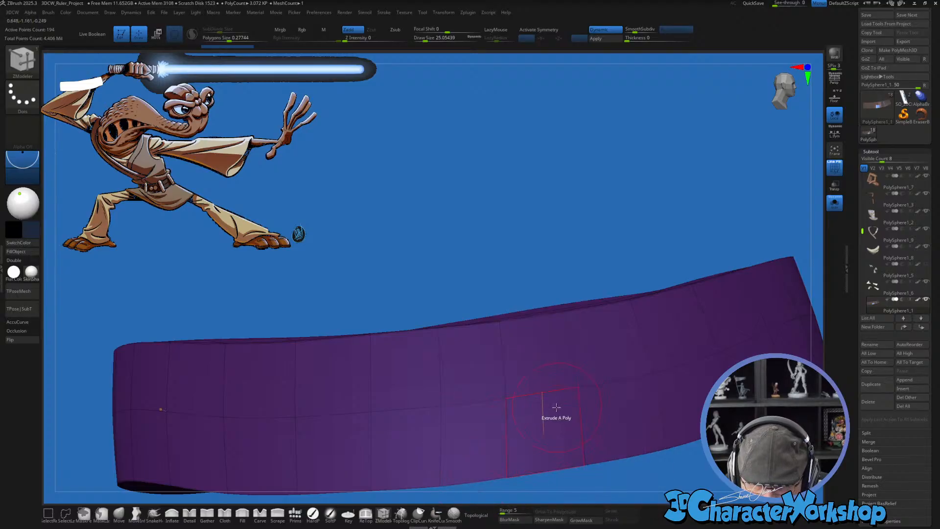
key(shift+d)
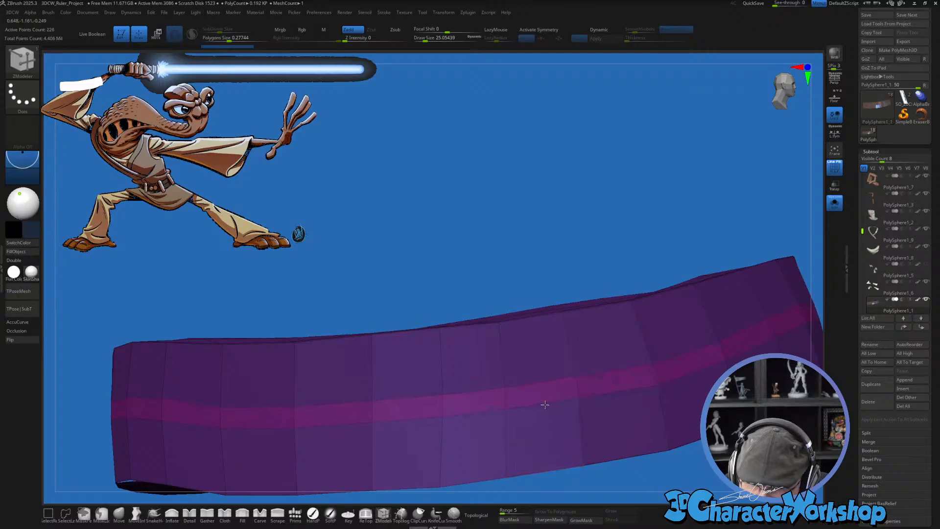
click(545, 405)
right_drag(545, 405, 570, 390)
Step: Extrude the beveled strip inward as a groove around the belt with ZModeler's Polygroup All target
right_drag(715, 269, 598, 350)
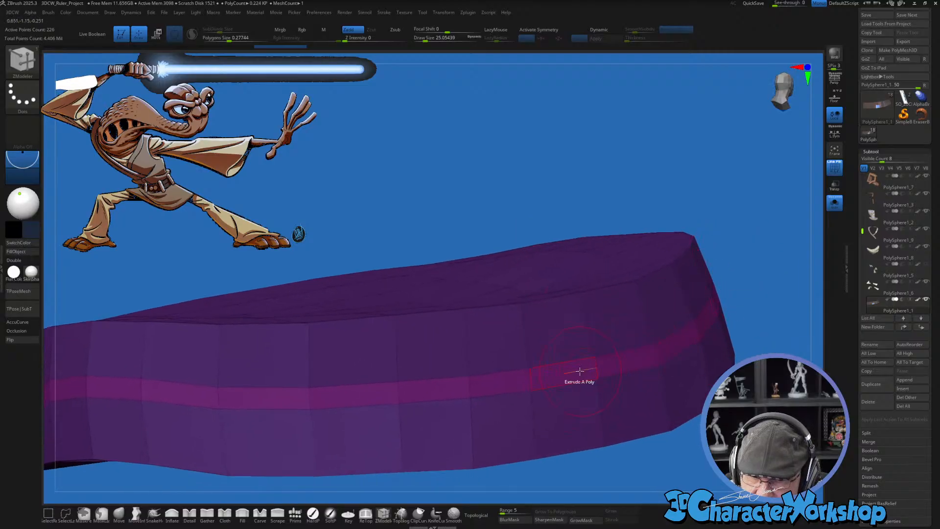
key(space)
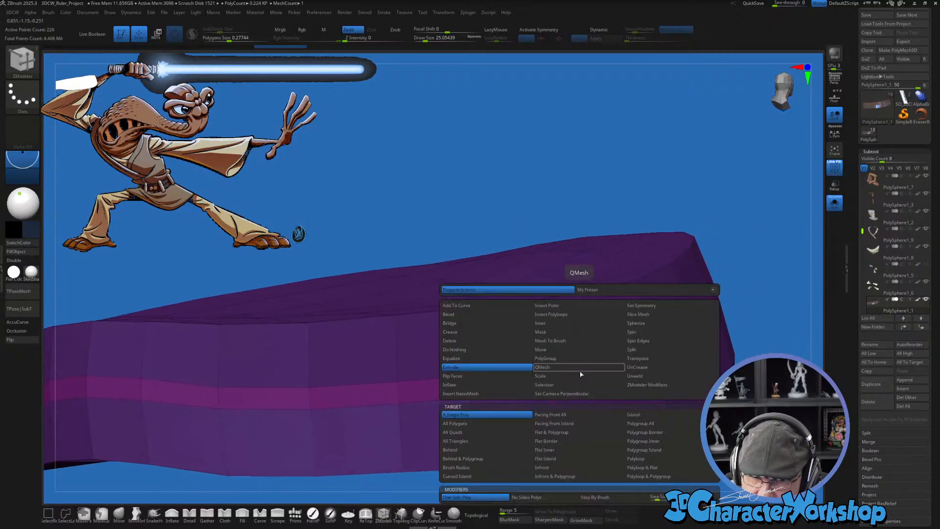
click(641, 423)
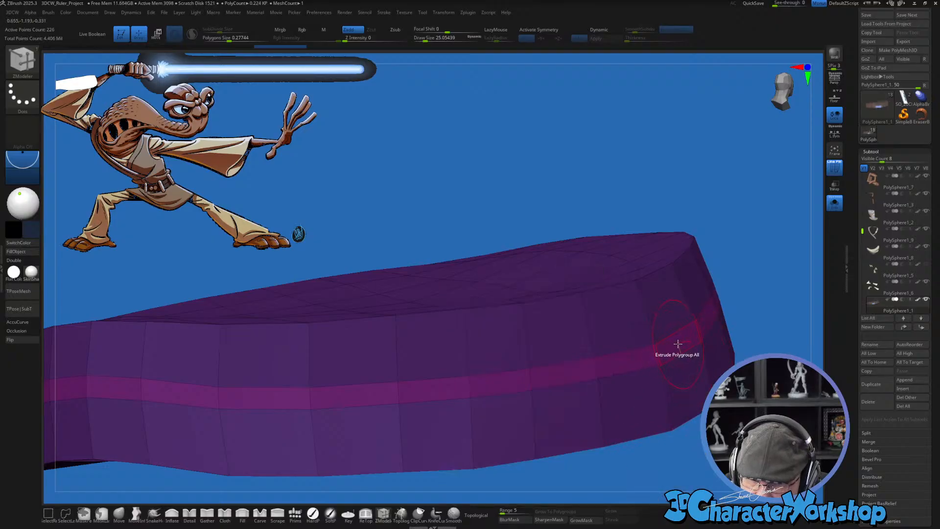
drag(677, 344, 670, 346)
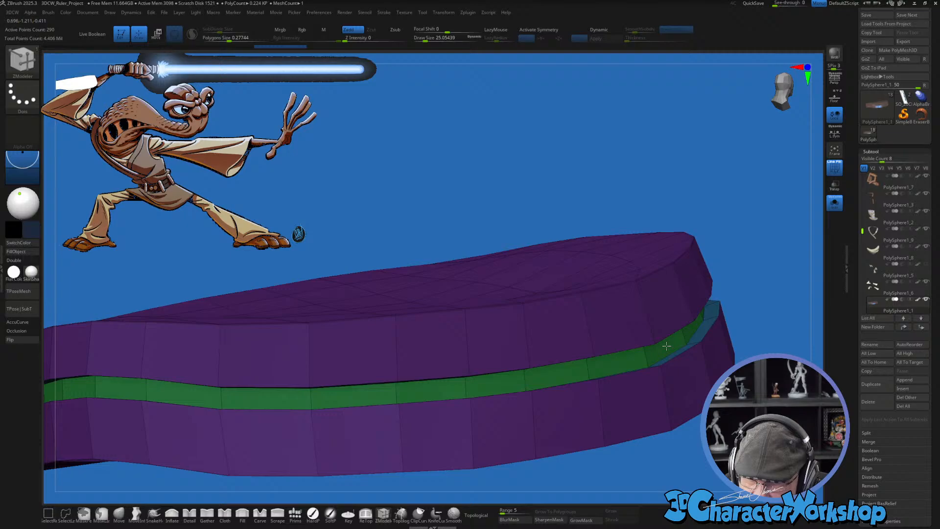
drag(729, 285, 726, 261)
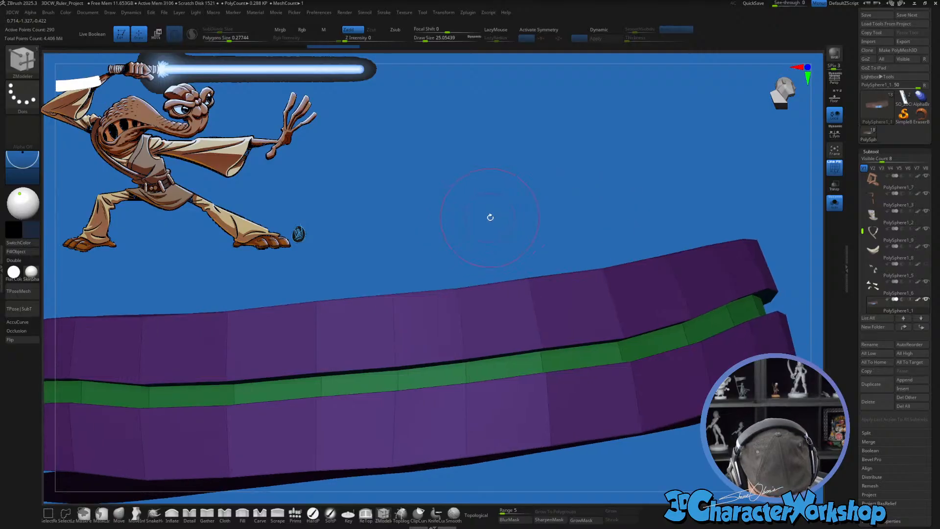
Step: Regroup the belt's polygons by normals and crease the polygroup borders
mouse_move(496, 214)
mouse_down()
mouse_move(653, 204)
mouse_move(604, 212)
mouse_move(525, 275)
mouse_move(502, 222)
mouse_up()
key(space)
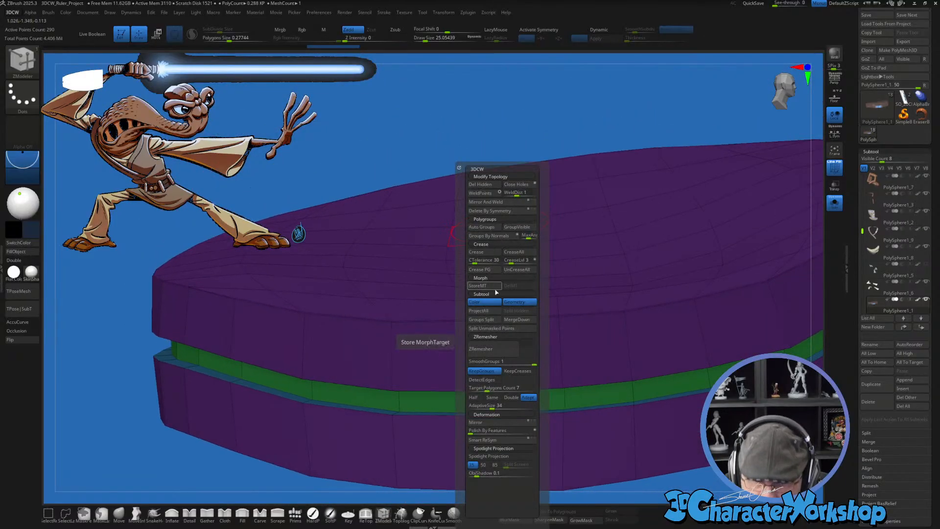
click(494, 239)
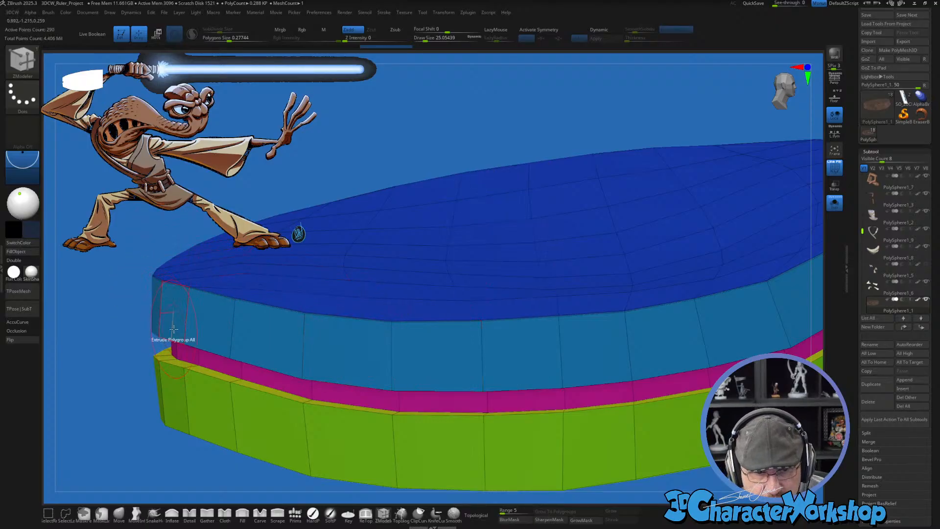
drag(110, 355, 272, 291)
key(space)
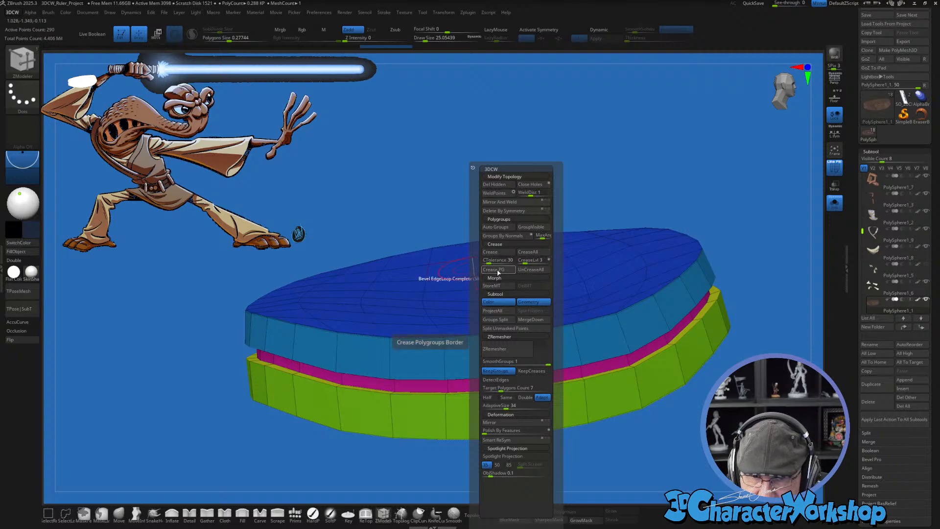
click(499, 269)
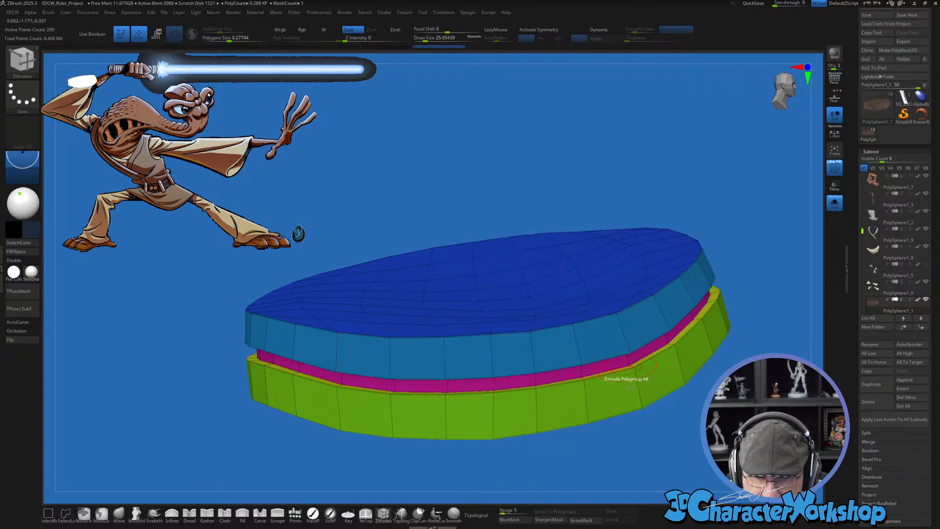
Step: Preview the grooved belt with Dynamic Subdivision at SmoothSubdiv 4 and PolyFrame hidden, and inspect its edges
drag(498, 270, 563, 318)
key(shift+d)
key(shift+f)
drag(708, 241, 519, 311)
drag(585, 203, 666, 186)
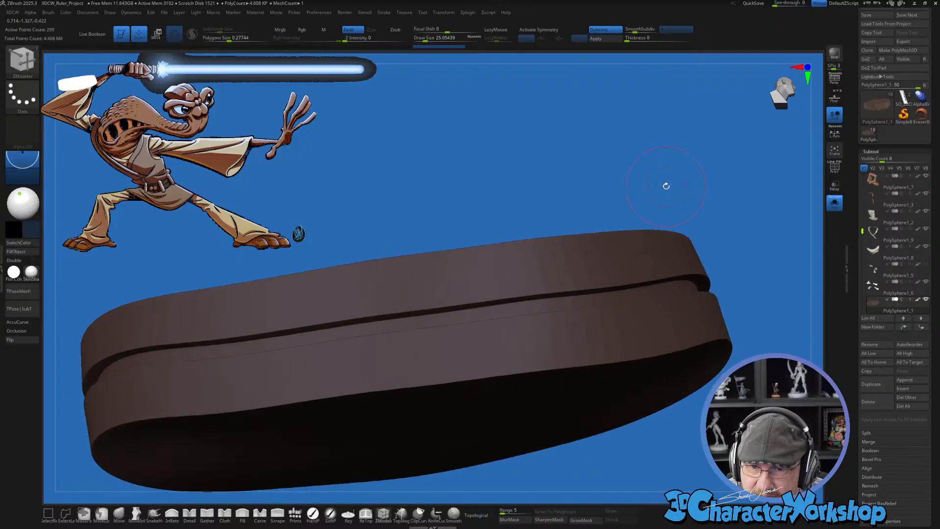
click(637, 30)
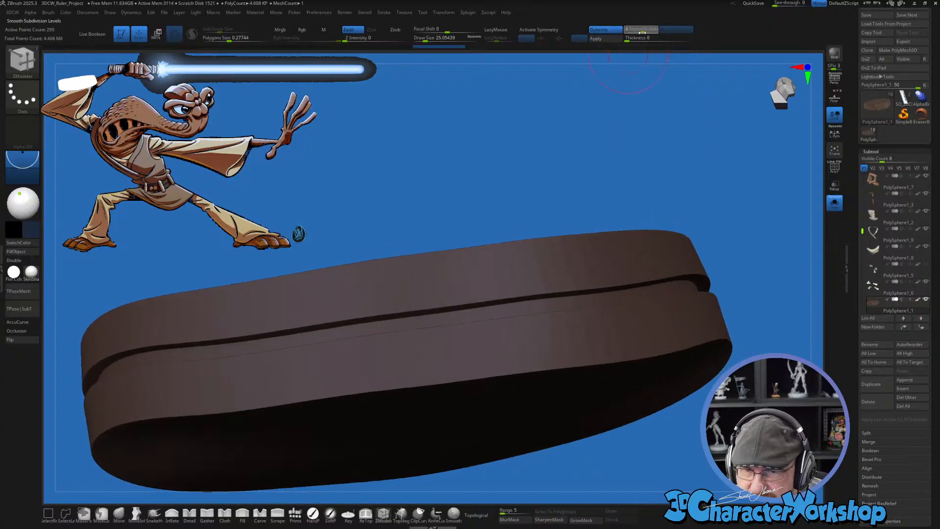
drag(642, 32, 643, 32)
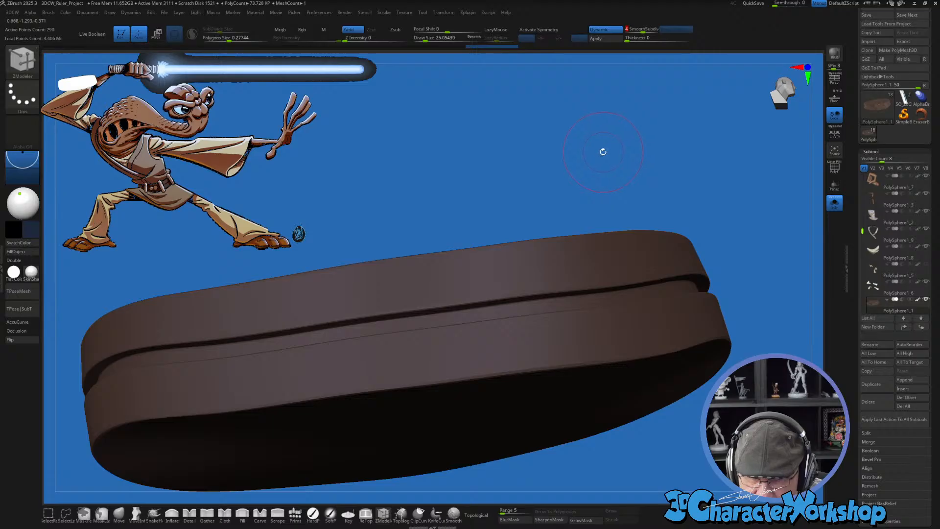
drag(603, 151, 264, 376)
drag(451, 152, 591, 275)
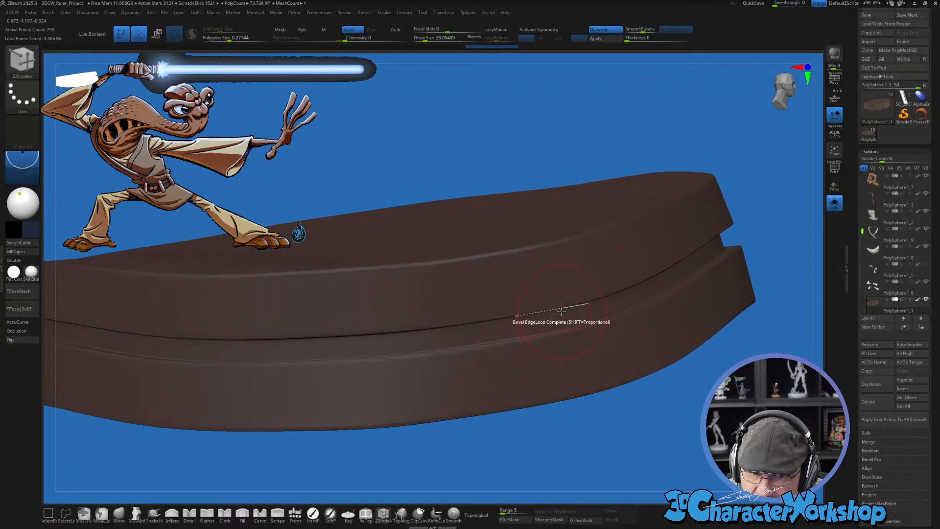
Step: Show PolyFrame and slide the complete edge loop at the groove floor's lower border upward with ZModeler
key(shift+f)
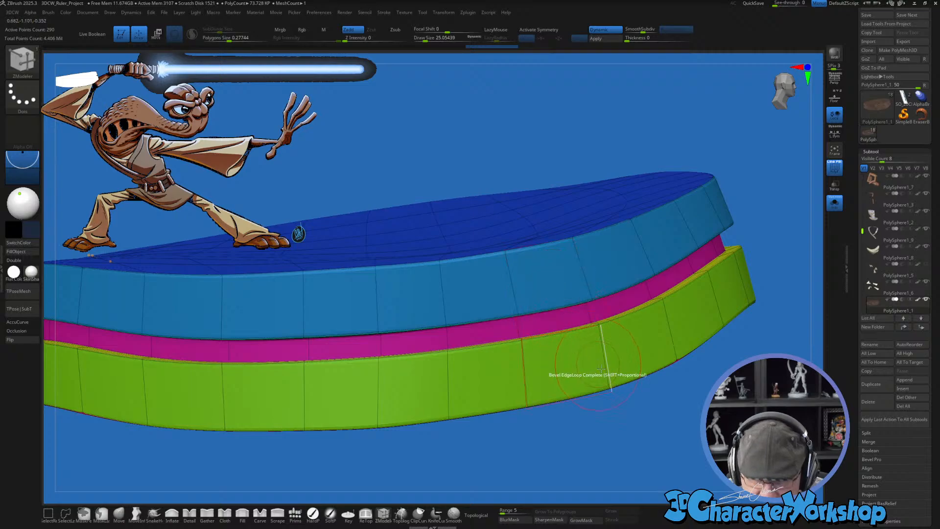
drag(649, 395, 594, 406)
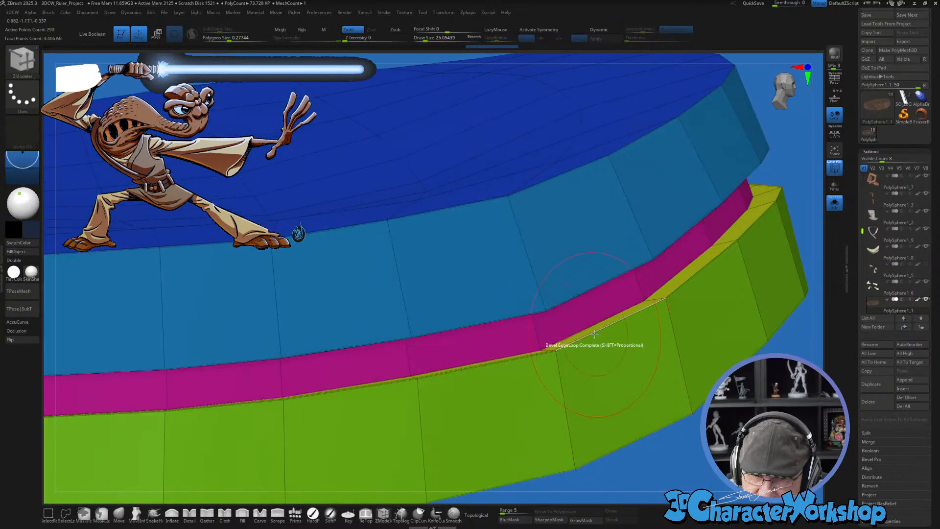
key(space)
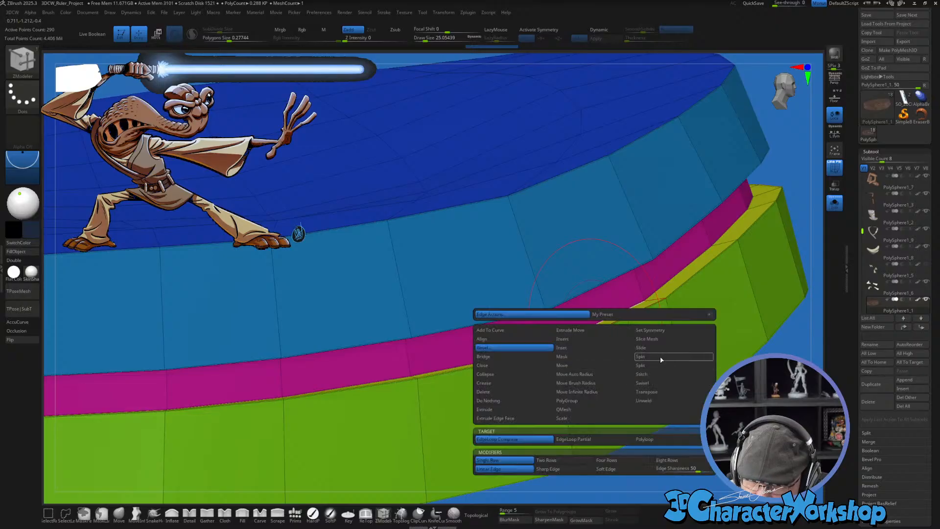
click(642, 348)
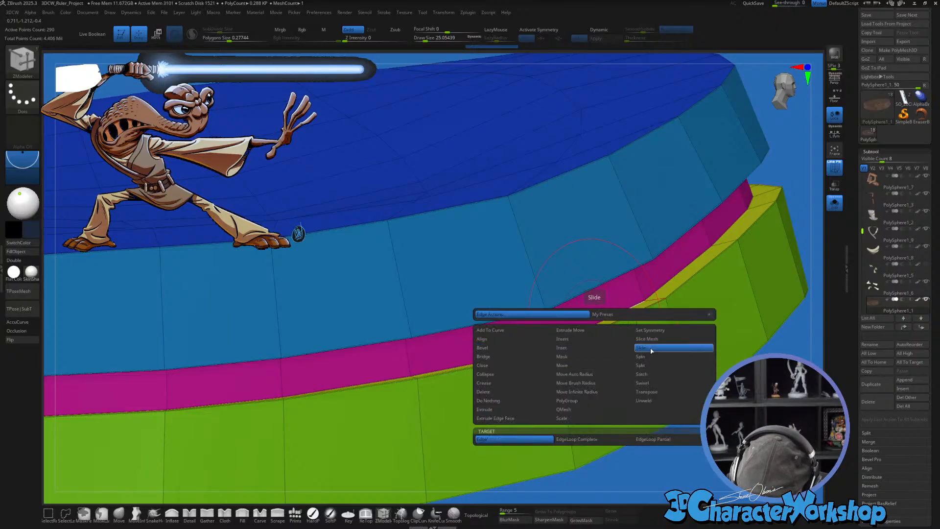
click(580, 439)
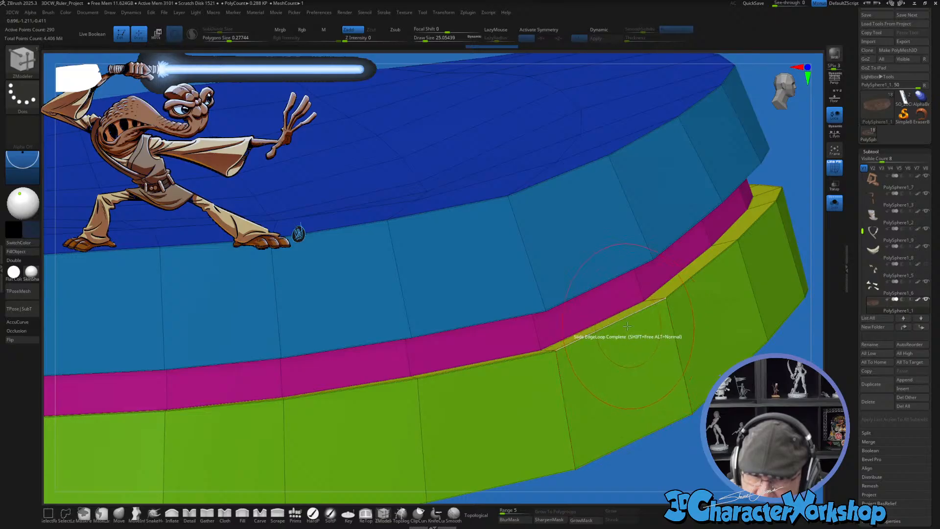
drag(612, 310, 602, 300)
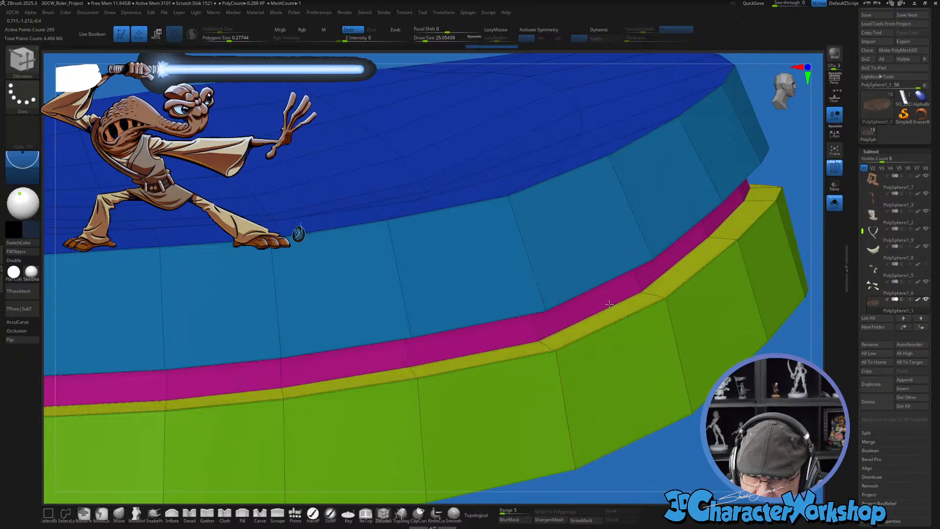
Step: Slide the complete edge loop at the groove floor's upper border downward, undoing the extra slide of the upper band's rim
drag(713, 435, 709, 411)
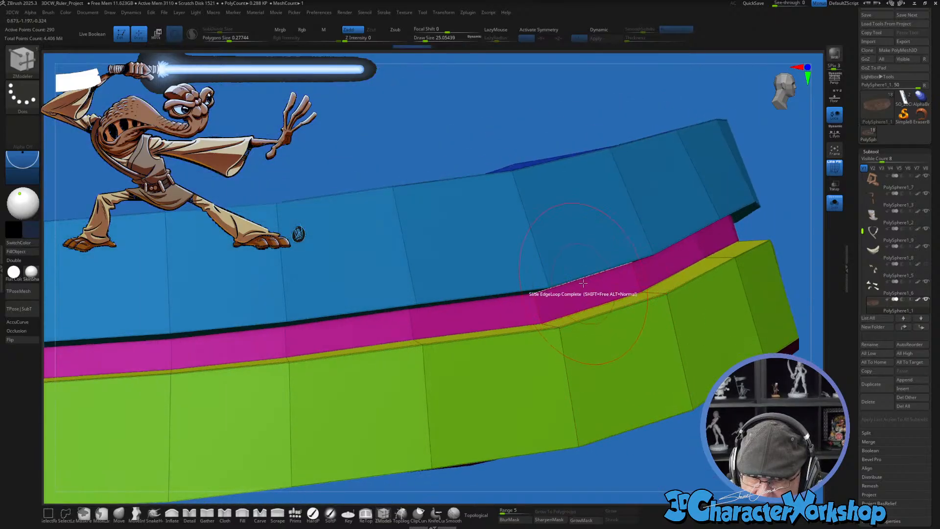
drag(588, 283, 584, 306)
drag(686, 444, 812, 427)
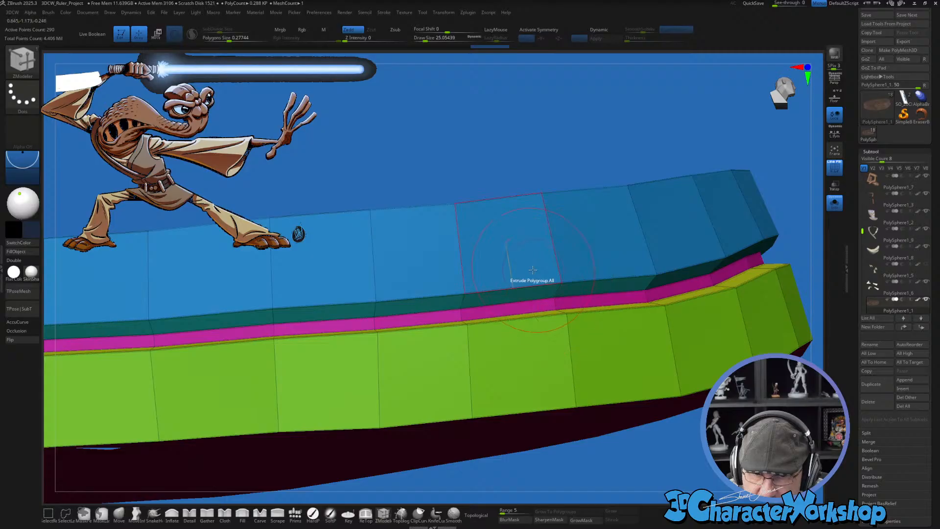
drag(527, 285, 518, 327)
key(ctrl+z)
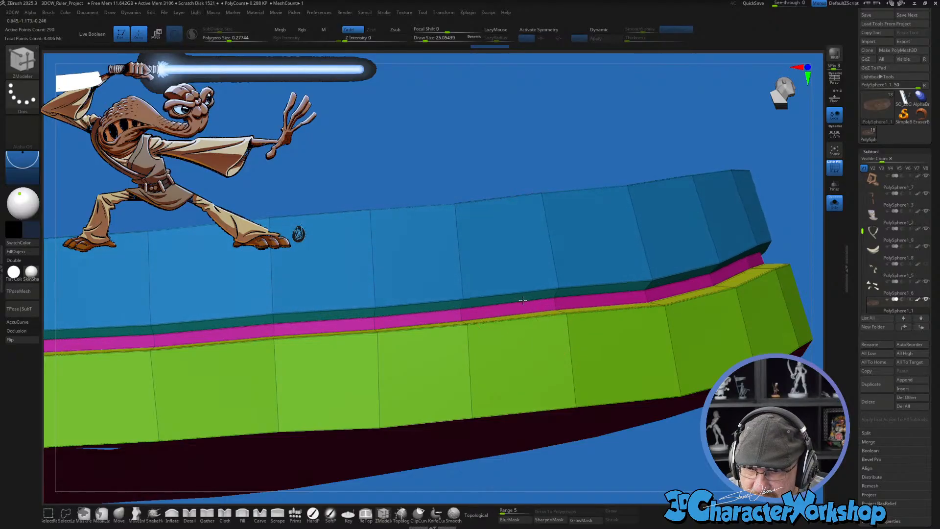
Step: Move the complete edge loop along the upper band's lower rim downward with ZModeler's Transpose edge action, and pick the lower band's upper rim loop likewise
alt+drag(668, 439, 759, 441)
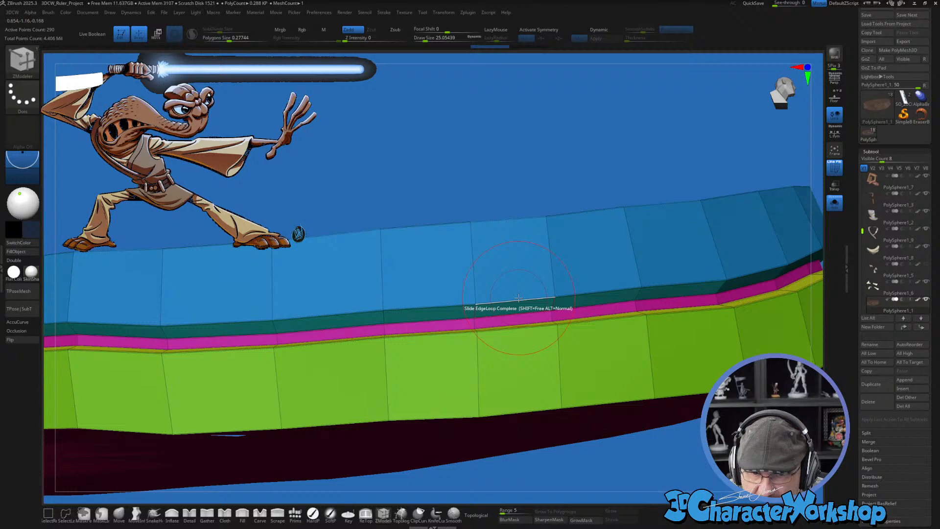
key(space)
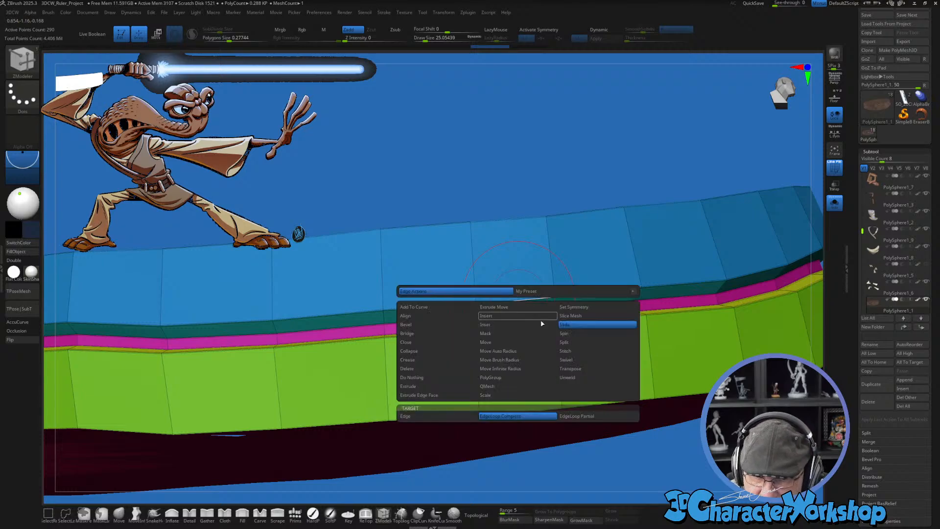
click(575, 370)
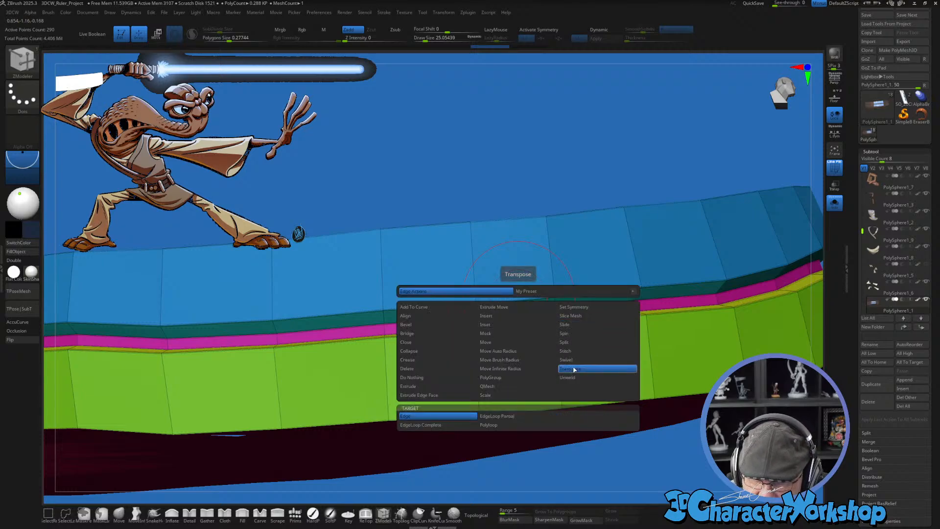
click(440, 426)
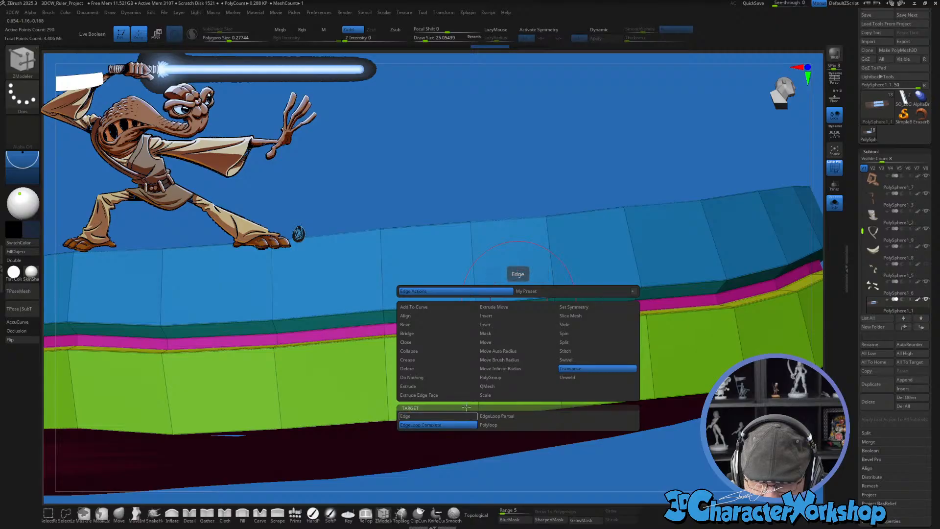
click(513, 301)
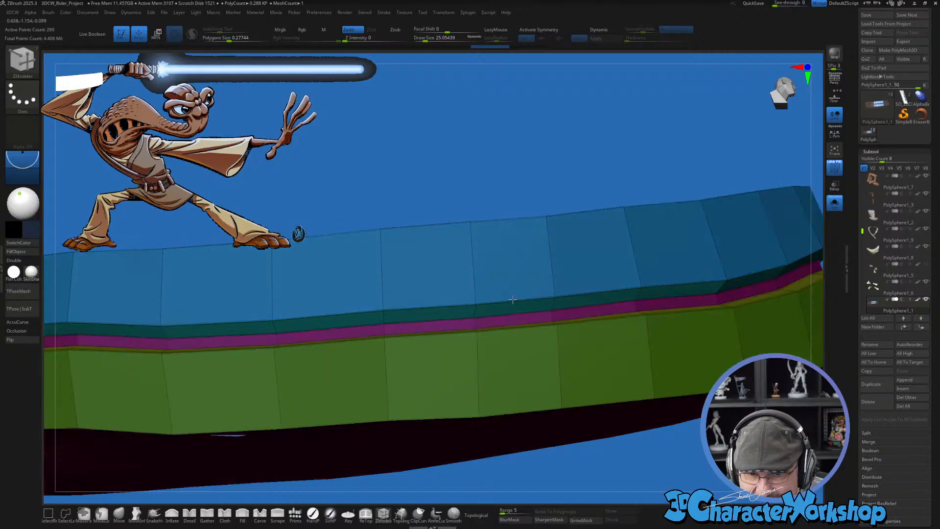
drag(481, 137, 519, 145)
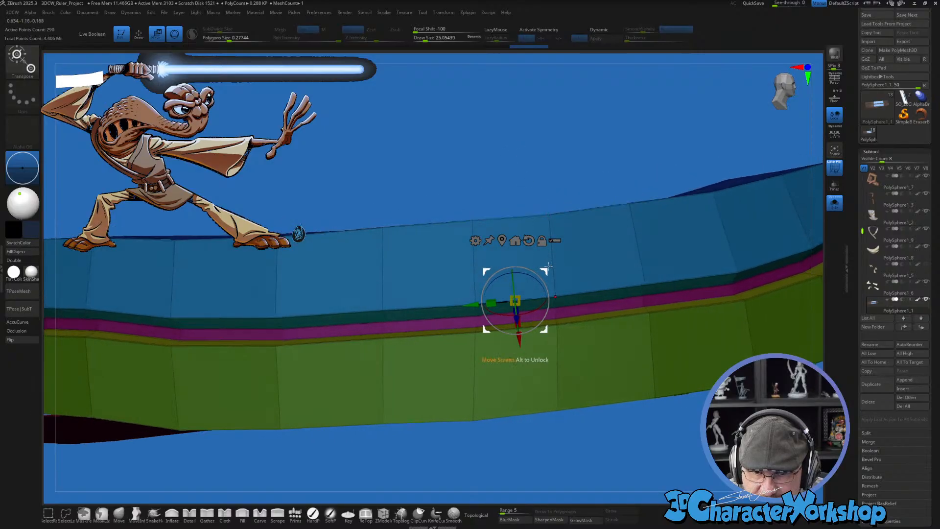
drag(548, 266, 546, 278)
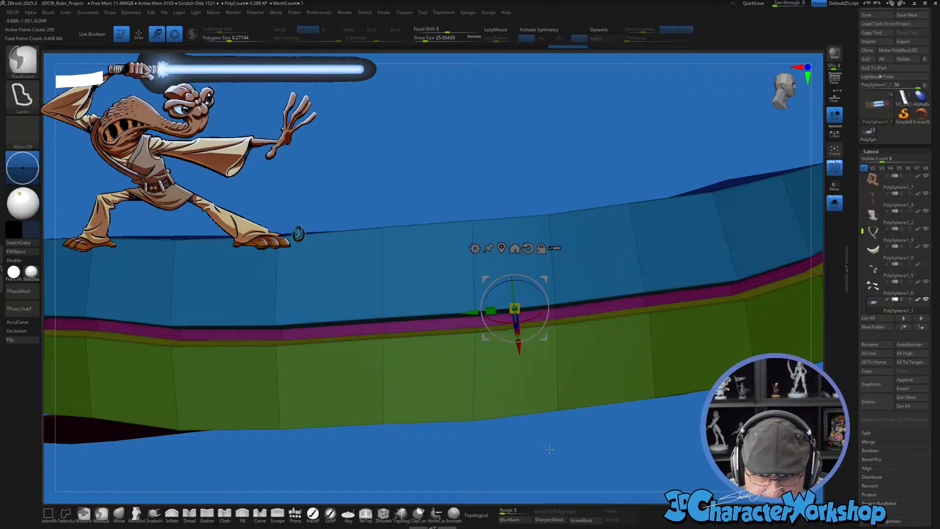
ctrl+click(421, 340)
key(q)
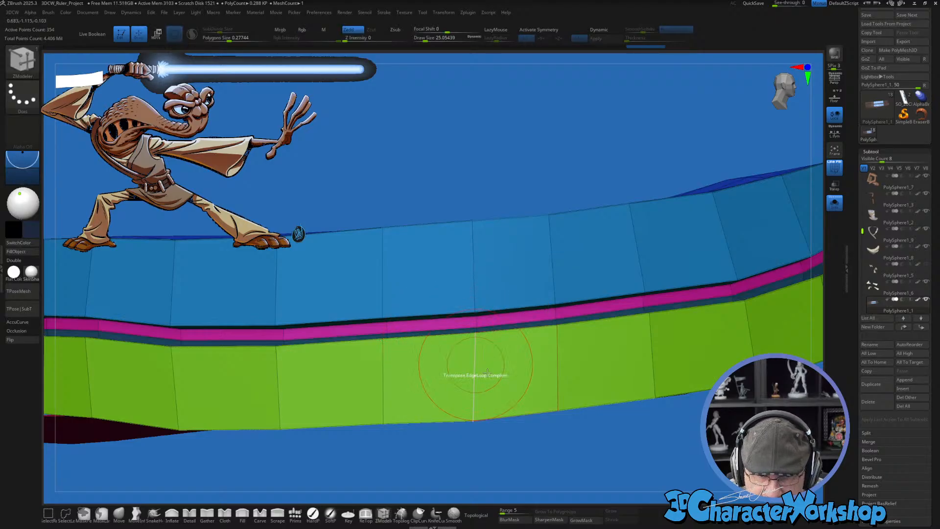
click(440, 335)
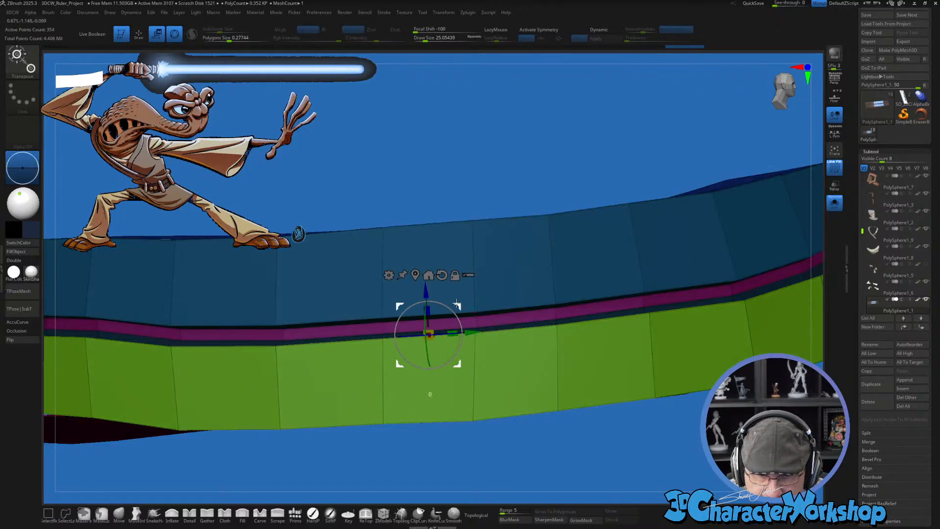
key(q)
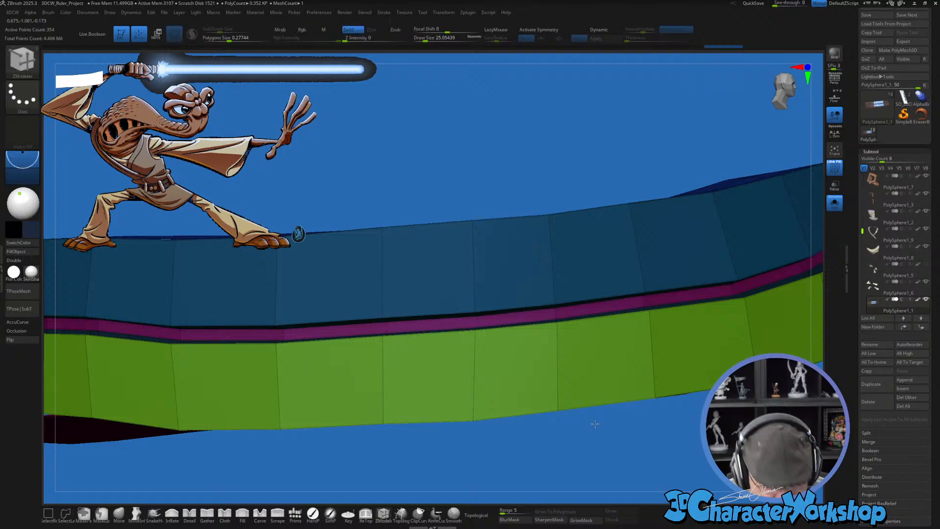
Step: Preview the grooved belt with Dynamic Subdivision and PolyFrame hidden, inspecting it both isolated and against the full character
key(f)
alt+drag(435, 386, 682, 392)
key(f)
key(d)
key(shift+f)
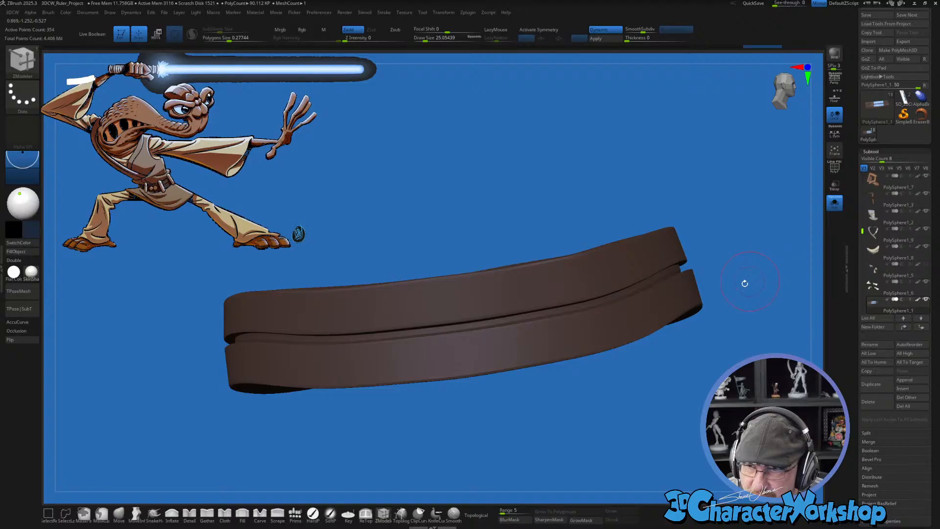
drag(677, 174, 535, 290)
click(835, 210)
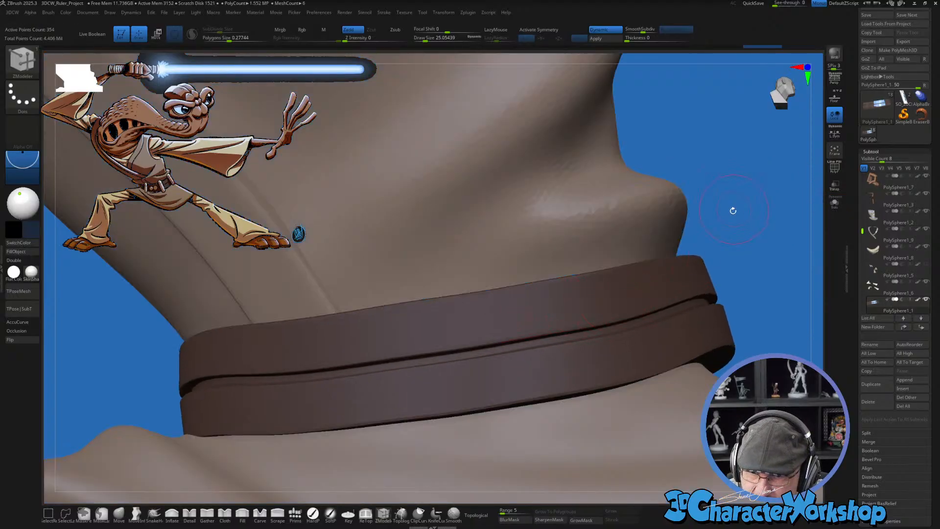
key(shift)
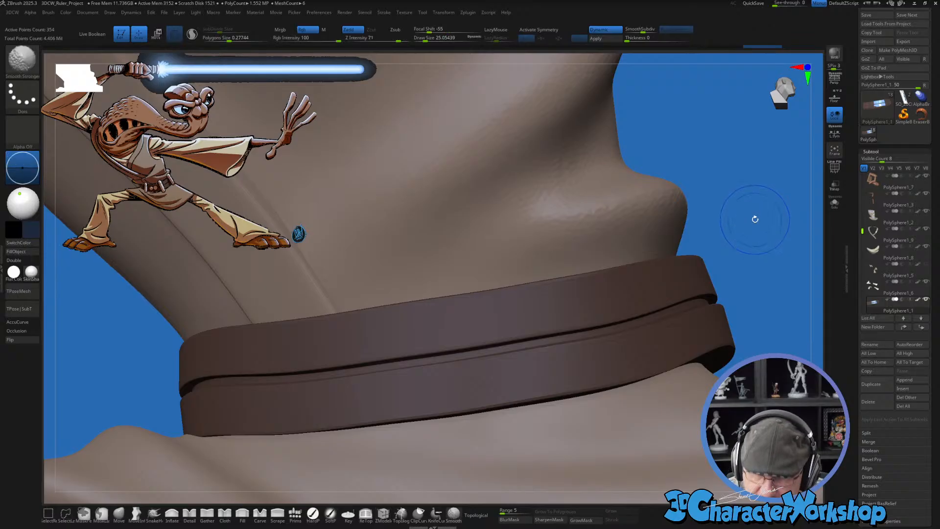
Step: Isolate the unsmoothed belt with PolyFrame shown and slide the two complete edge loops bordering the groove floor toward each other
key(shift+f)
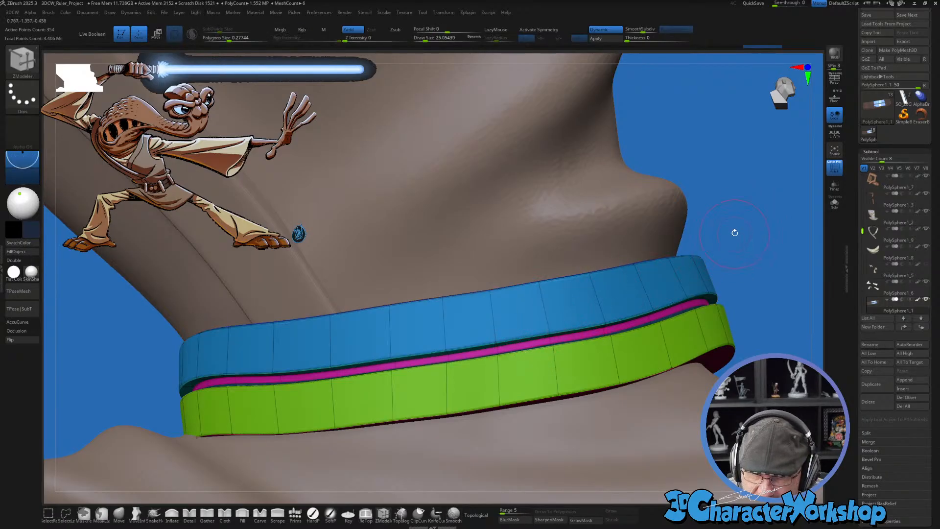
click(833, 207)
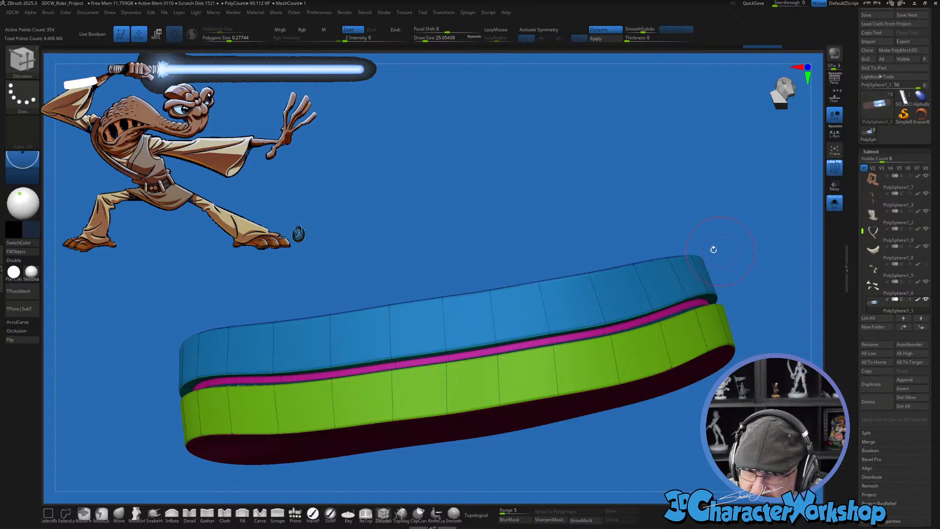
drag(651, 205, 652, 207)
key(shift)
key(shift+d)
alt+drag(485, 225, 491, 236)
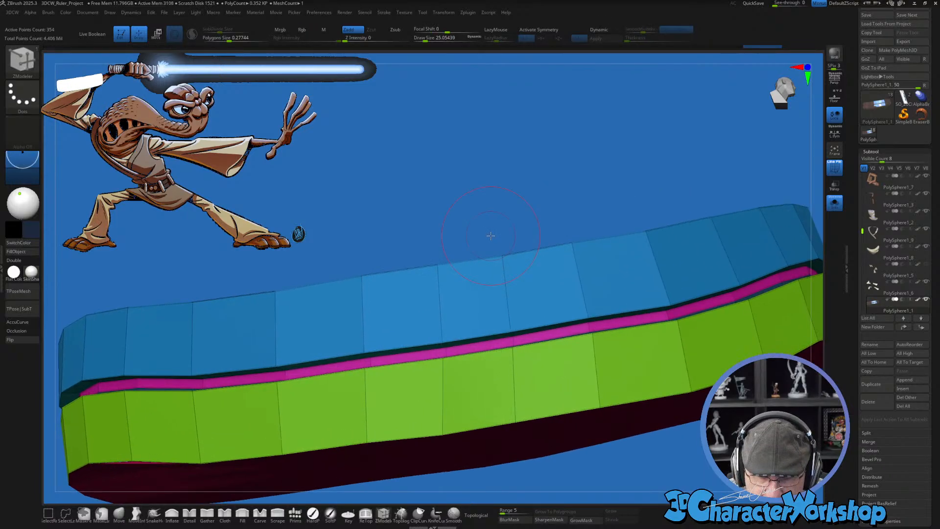
alt+drag(480, 181, 524, 289)
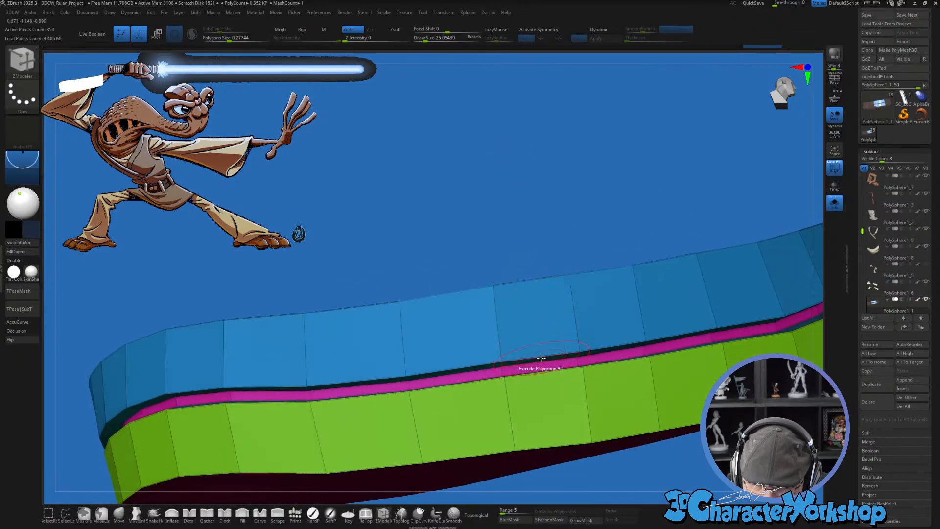
key(space)
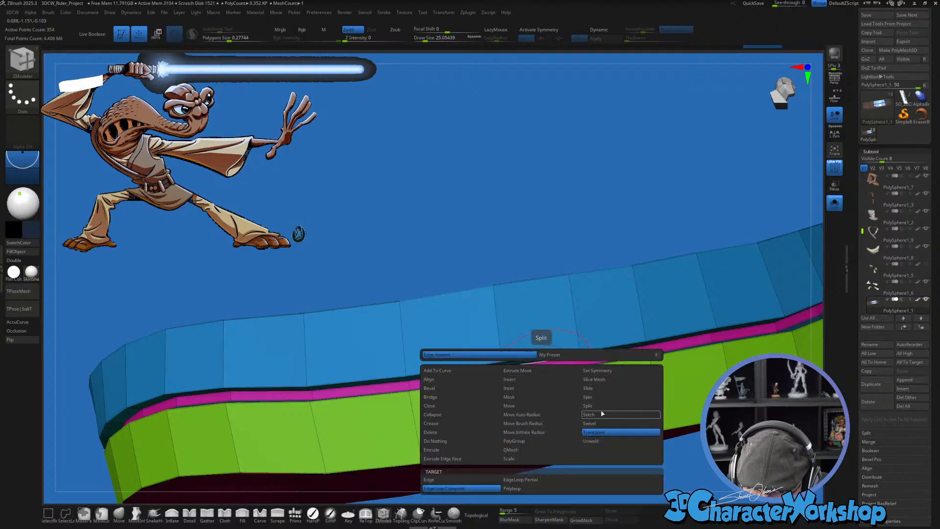
click(599, 392)
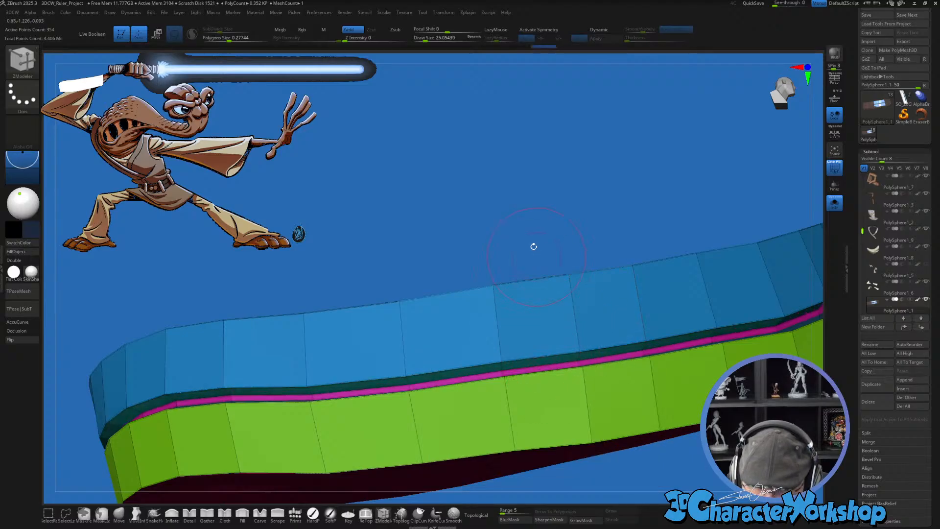
drag(534, 247, 531, 367)
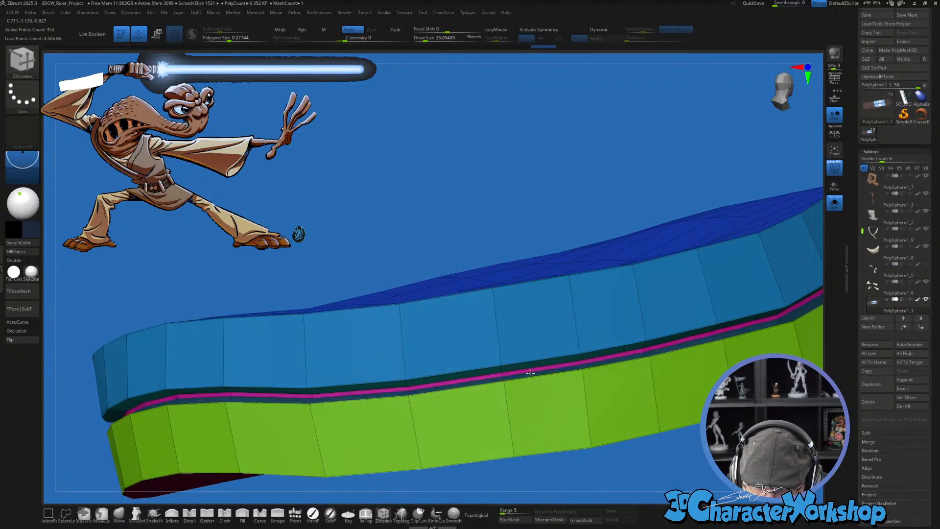
drag(531, 373, 531, 375)
Step: Preview the narrowed groove with Dynamic Subdivision and PolyFrame hidden, and inspect it around the belt's curved end
key(d)
key(shift+f)
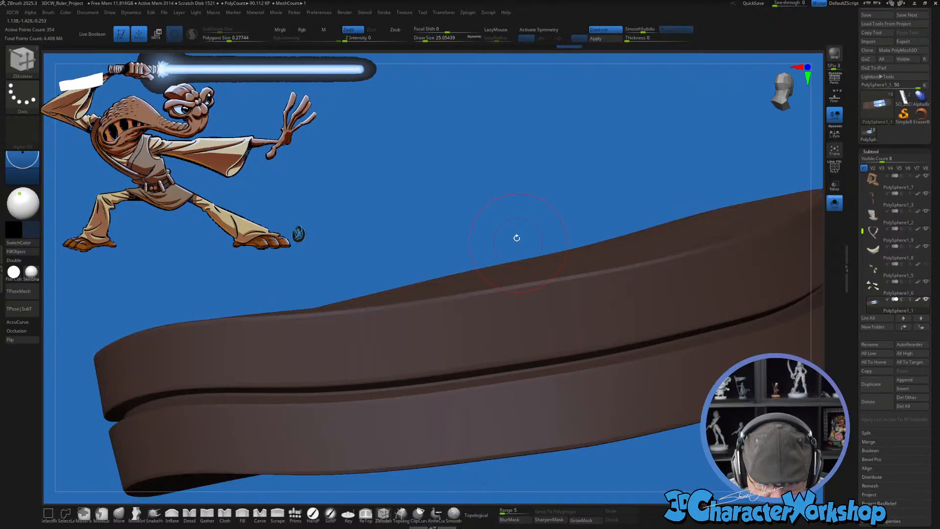
drag(487, 189, 504, 170)
mouse_move(688, 280)
mouse_down()
mouse_move(722, 297)
mouse_move(719, 319)
mouse_move(709, 261)
mouse_up()
Step: Show PolyFrame on the unsmoothed belt and undo the recent groove edits, including the slides of the floor's border loops
key(shift+f)
key(ctrl)
key(d)
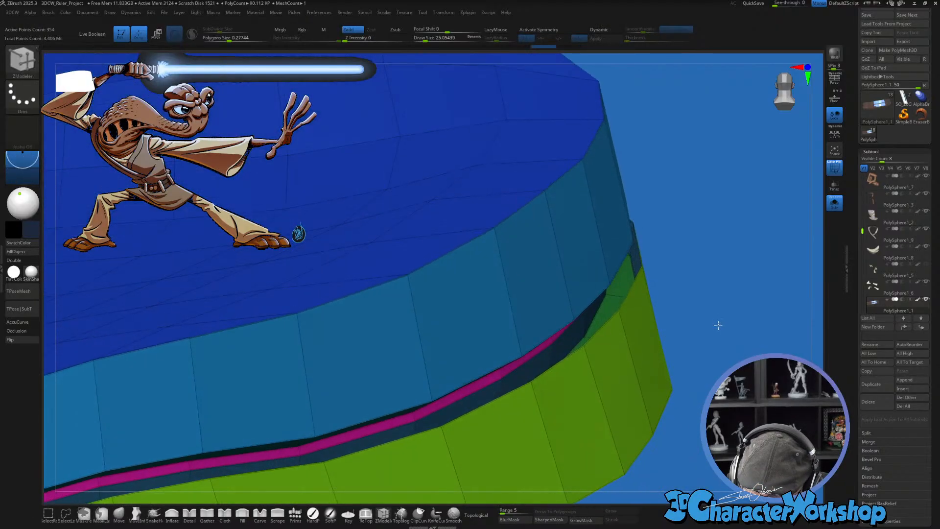
key(d)
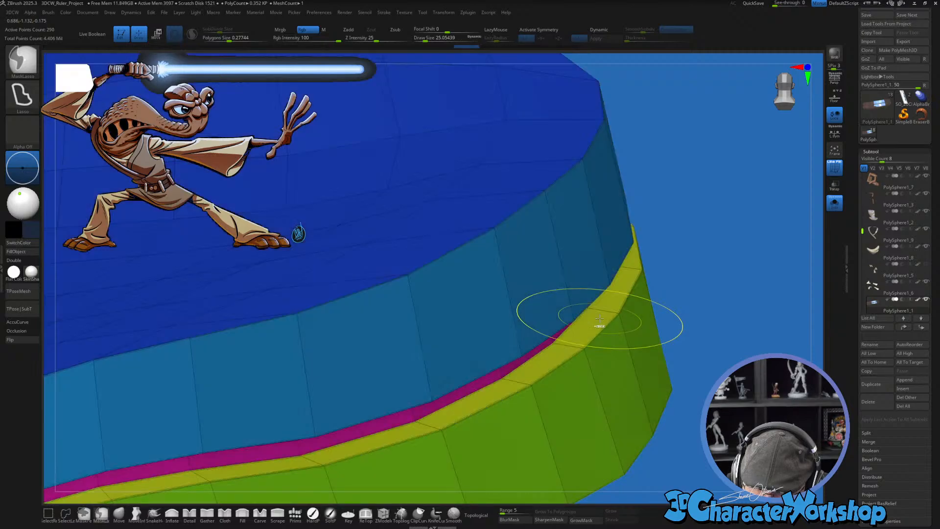
Step: Slide the complete edge loop at the groove floor's lower border upward and the one at its upper border downward
drag(716, 248, 715, 225)
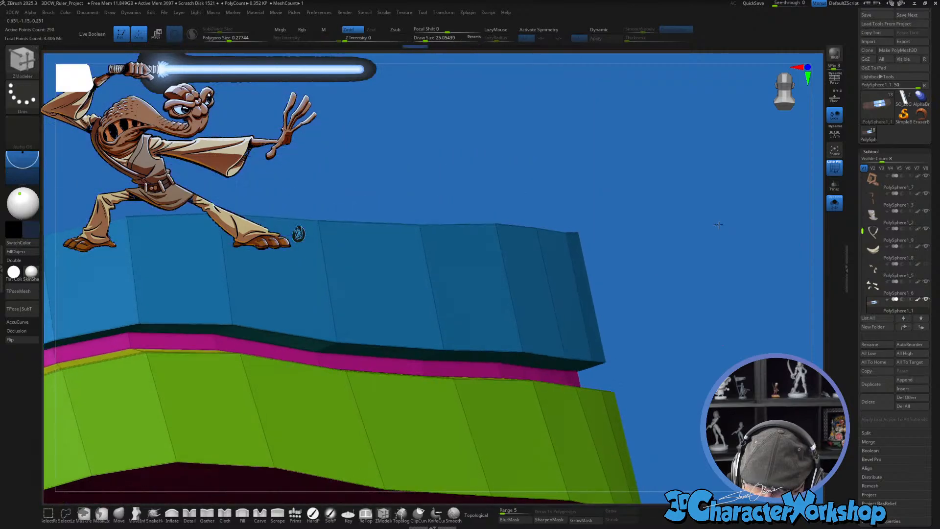
mouse_move(695, 273)
mouse_down()
mouse_move(697, 285)
mouse_move(692, 279)
mouse_up()
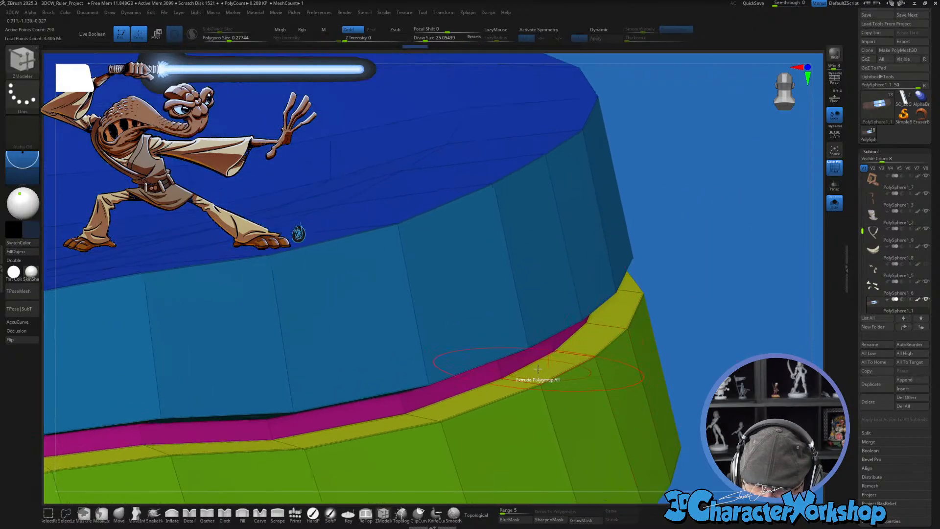
drag(537, 362, 536, 355)
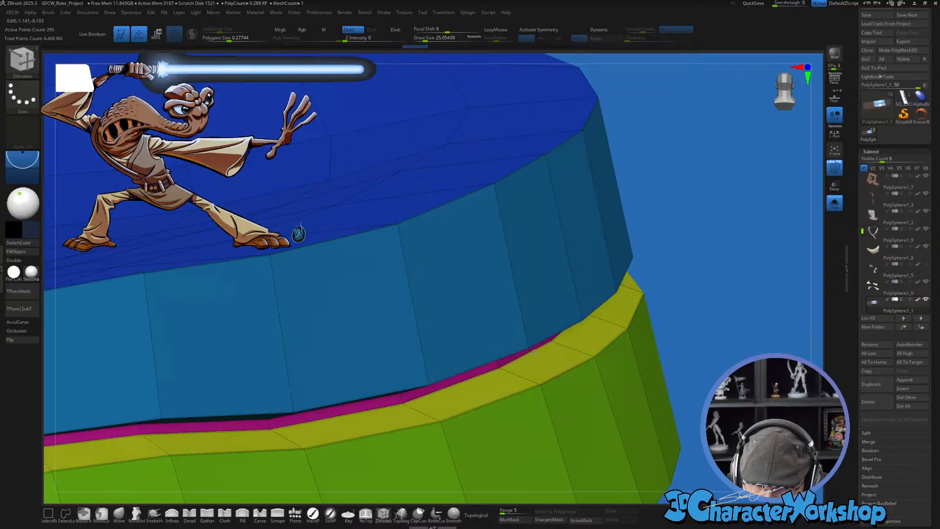
drag(720, 260, 721, 248)
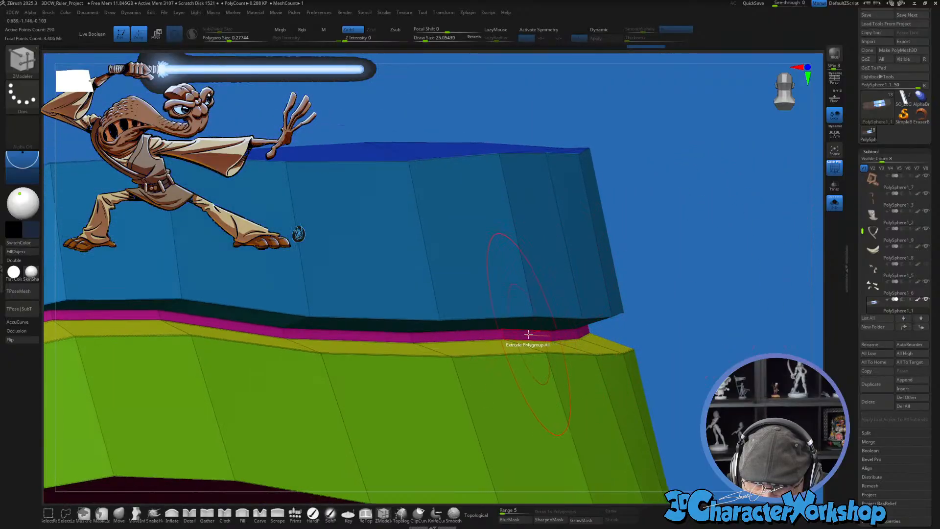
drag(528, 330, 530, 334)
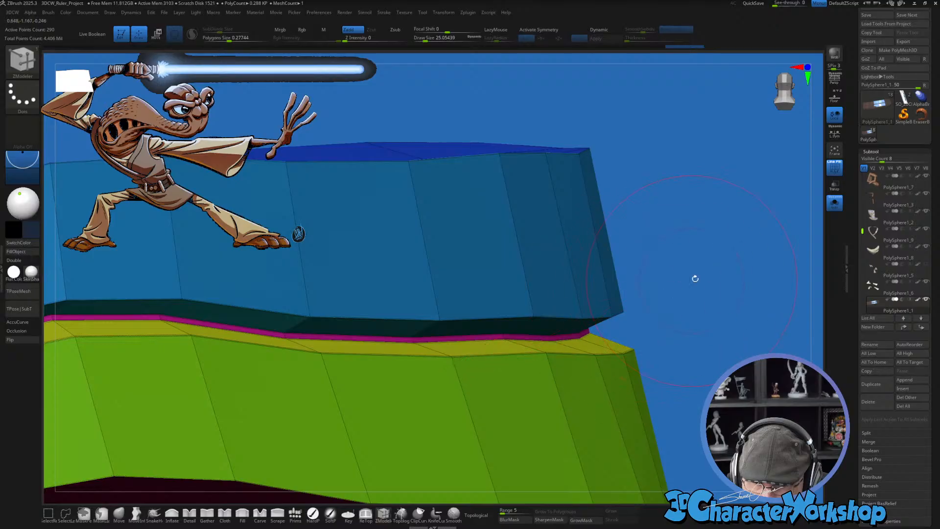
Step: Widen the groove floor by sliding its upper border loop back upward and its lower border loop back downward
drag(716, 262, 714, 259)
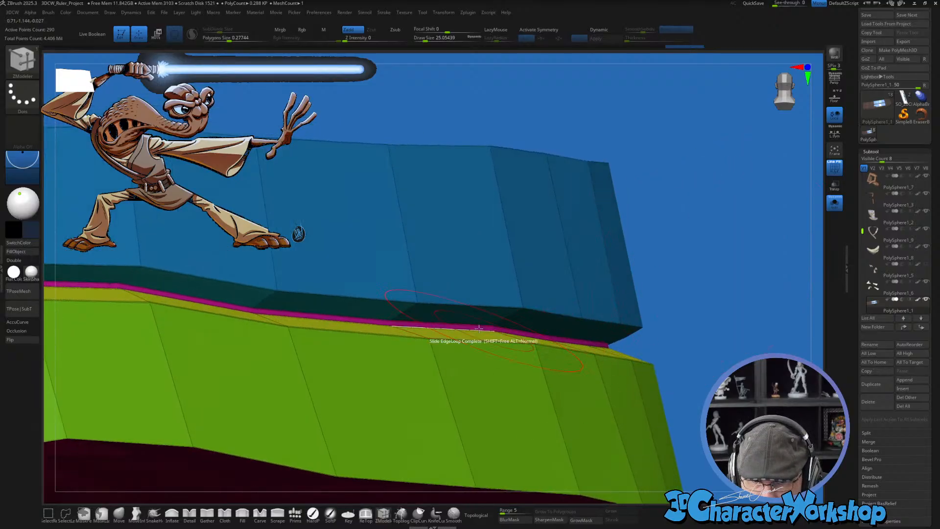
drag(475, 322, 480, 318)
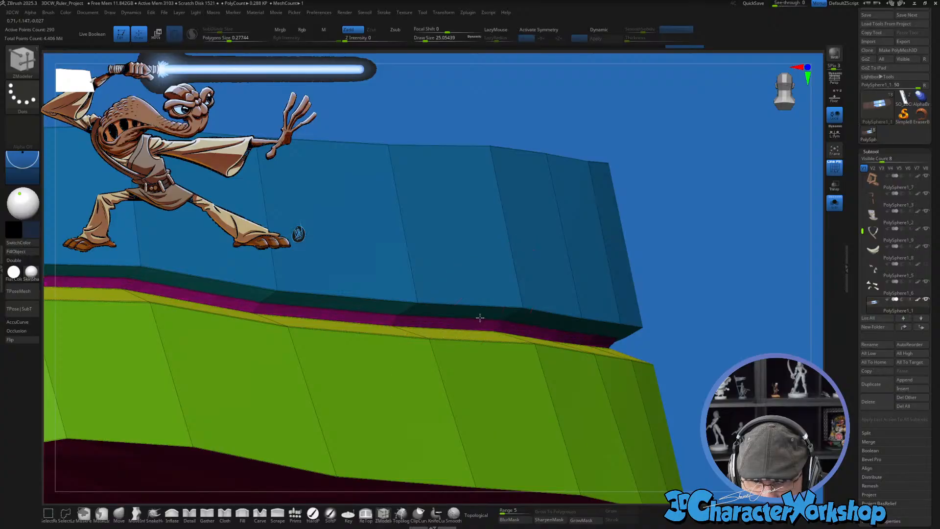
drag(674, 268, 532, 349)
drag(460, 352, 477, 363)
drag(701, 284, 695, 269)
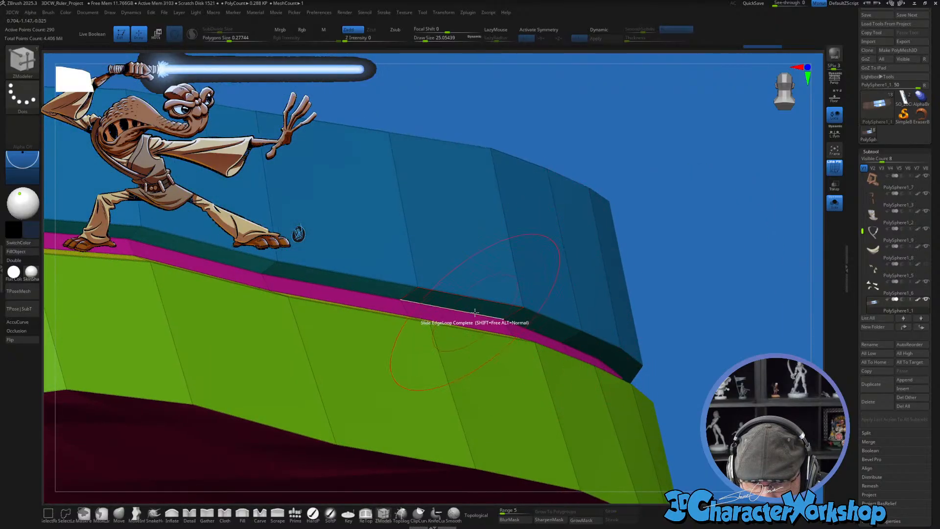
drag(475, 312, 483, 310)
drag(706, 266, 697, 218)
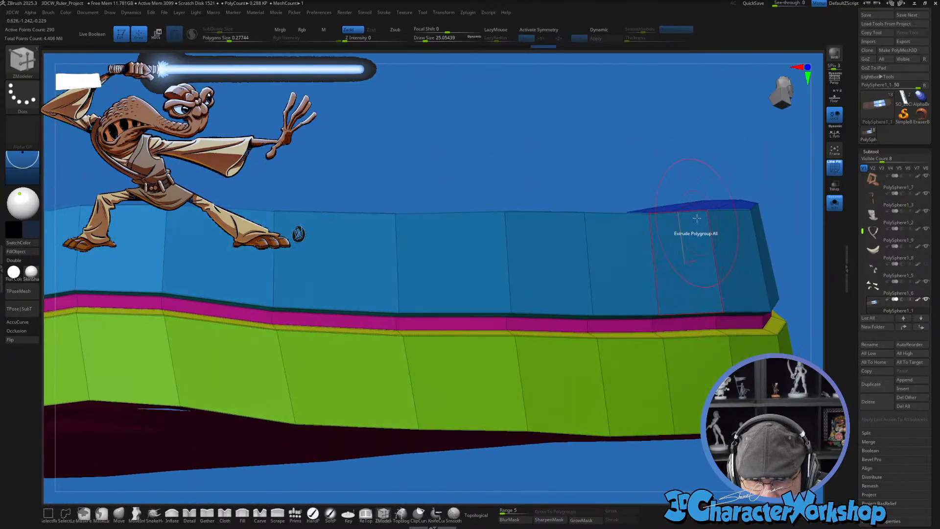
Step: Preview the widened groove with Dynamic Subdivision and PolyFrame hidden, and show the belt together with the rest of the character
key(d)
key(shift+f)
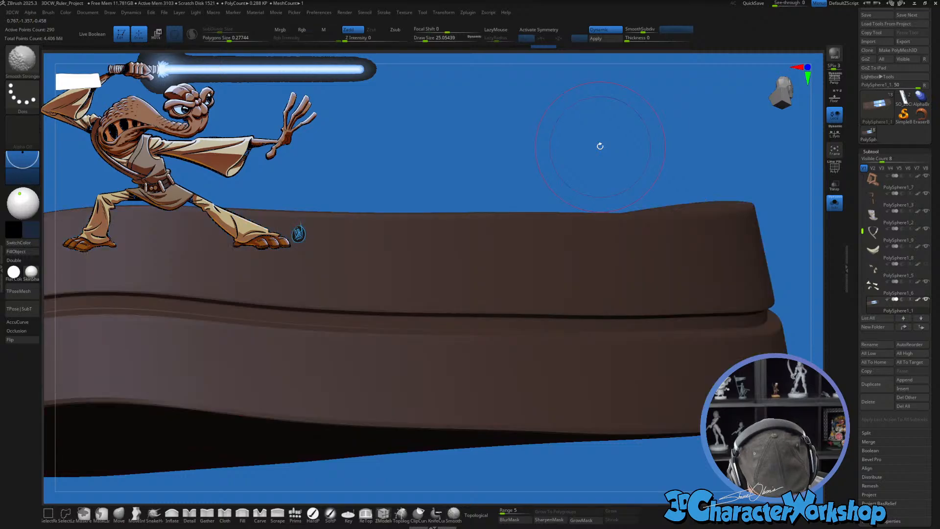
alt+drag(600, 146, 682, 264)
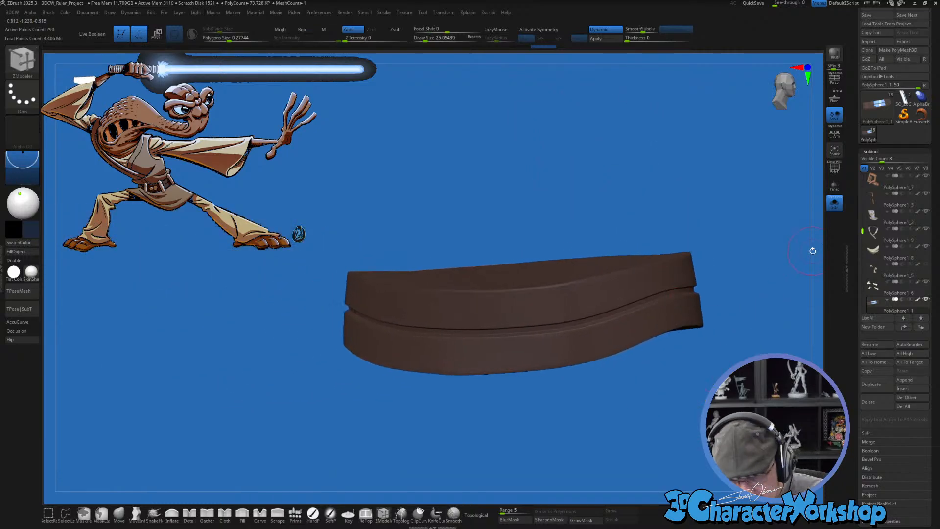
click(834, 209)
drag(741, 300, 720, 269)
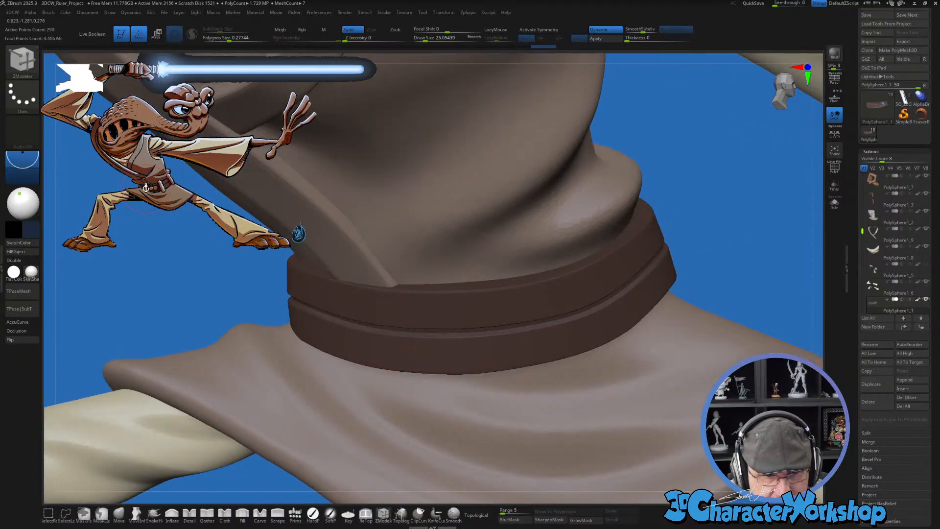
Step: Insert a cylinder primitive over the groove at the belt's front, undoing the dark blue attempt and placing it again in brown
drag(740, 193, 675, 206)
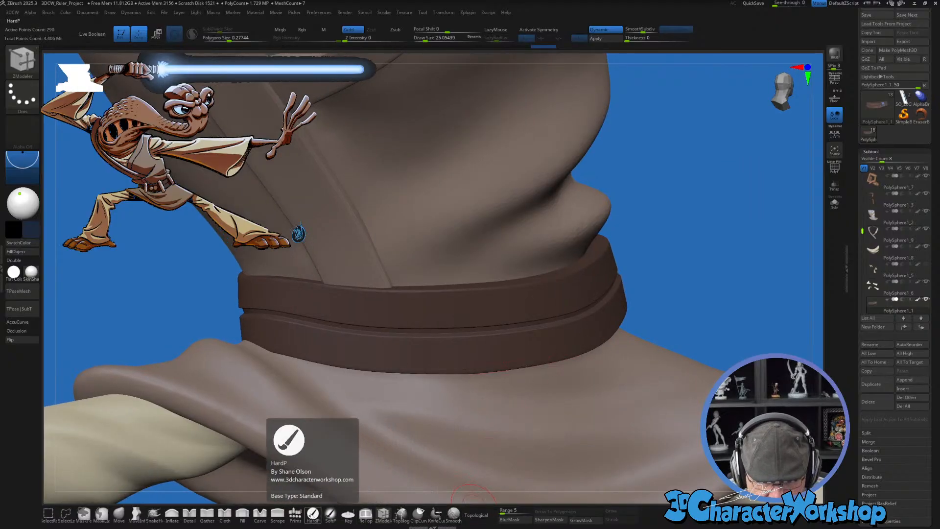
click(296, 513)
click(252, 56)
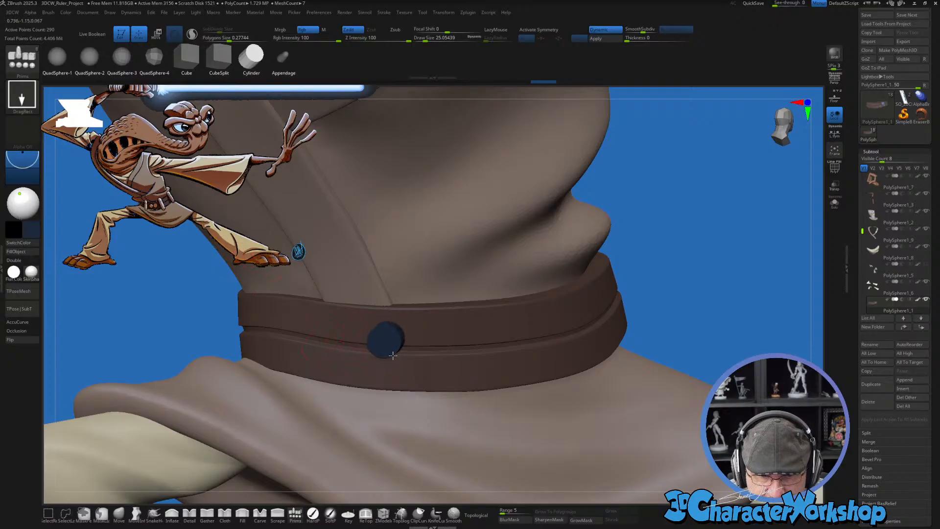
drag(394, 357, 393, 356)
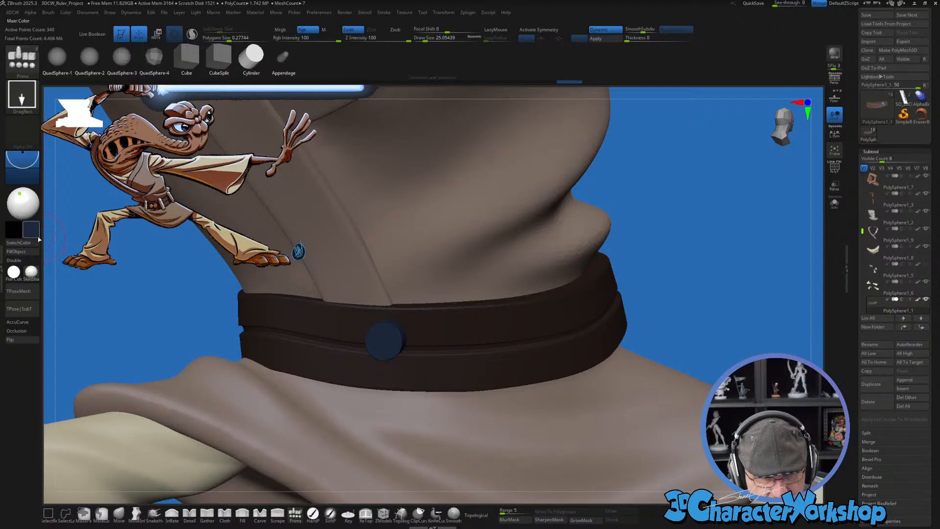
drag(137, 305, 138, 299)
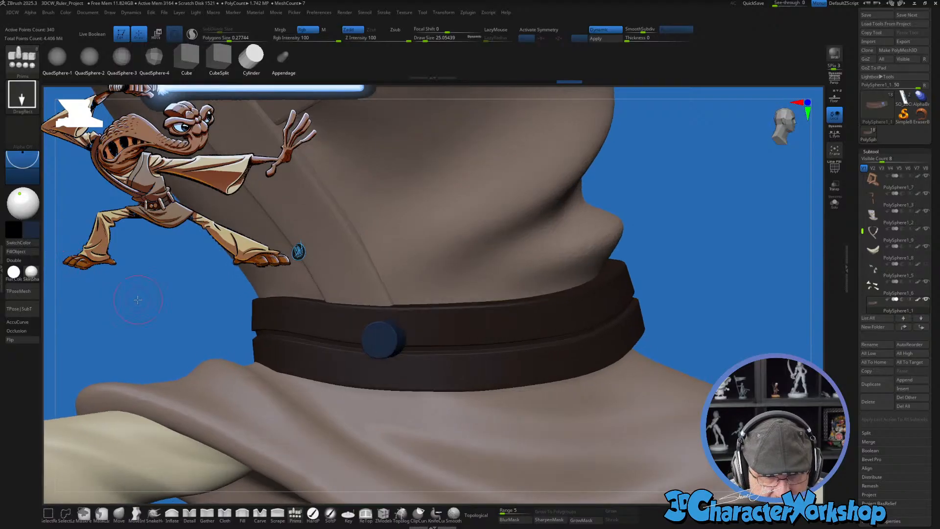
key(ctrl+z)
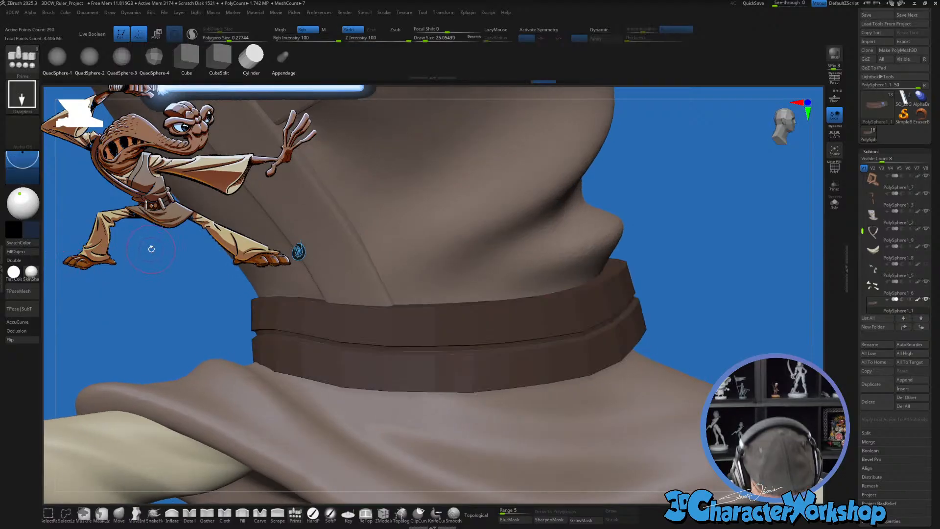
key(space)
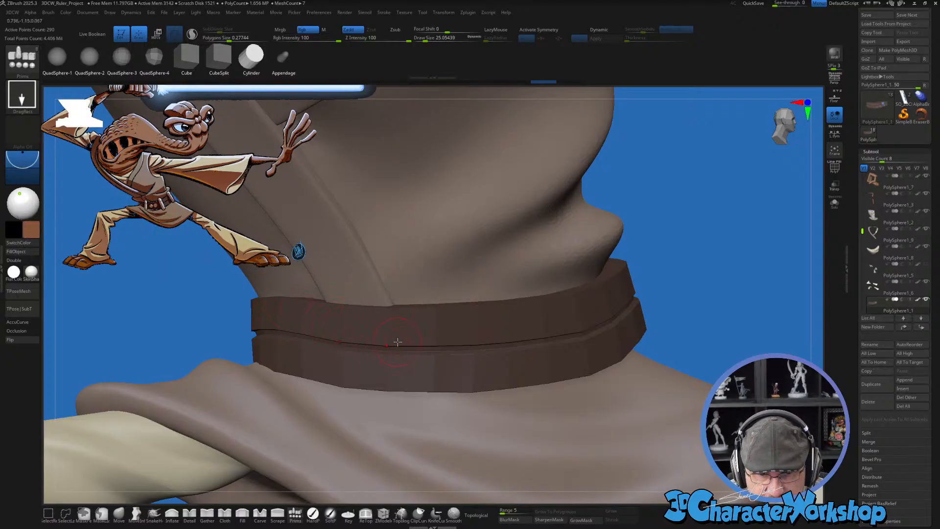
drag(397, 352, 412, 364)
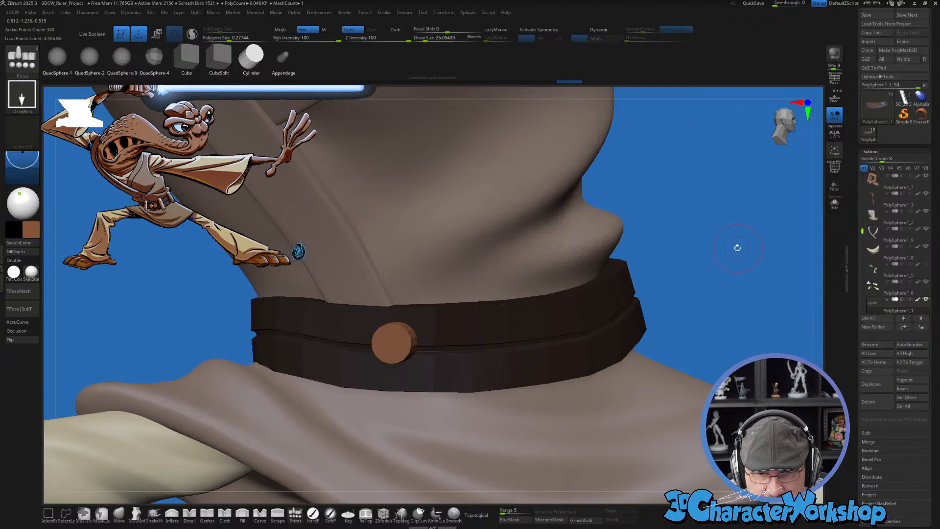
Step: Split the unmasked cylinder off the belt into its own subtool and select it for transforming
key(ctrl+shift+q)
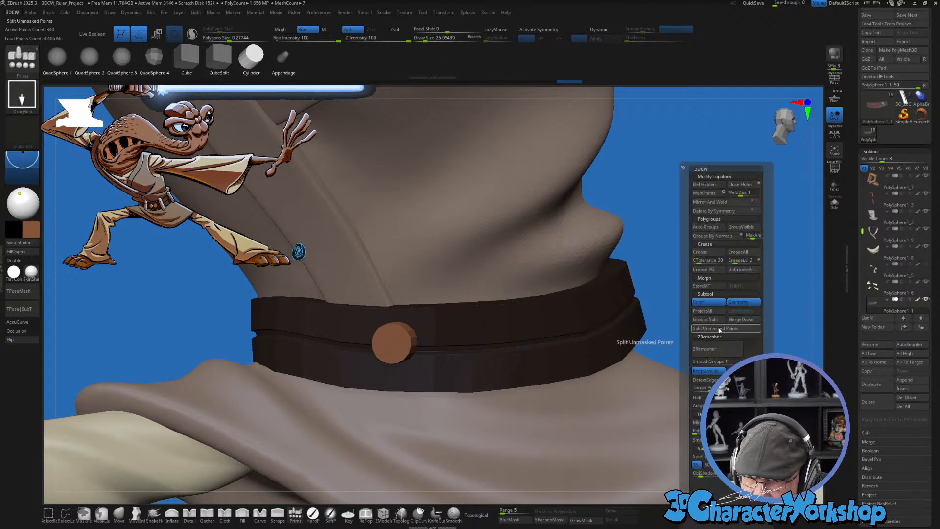
click(720, 329)
key(w)
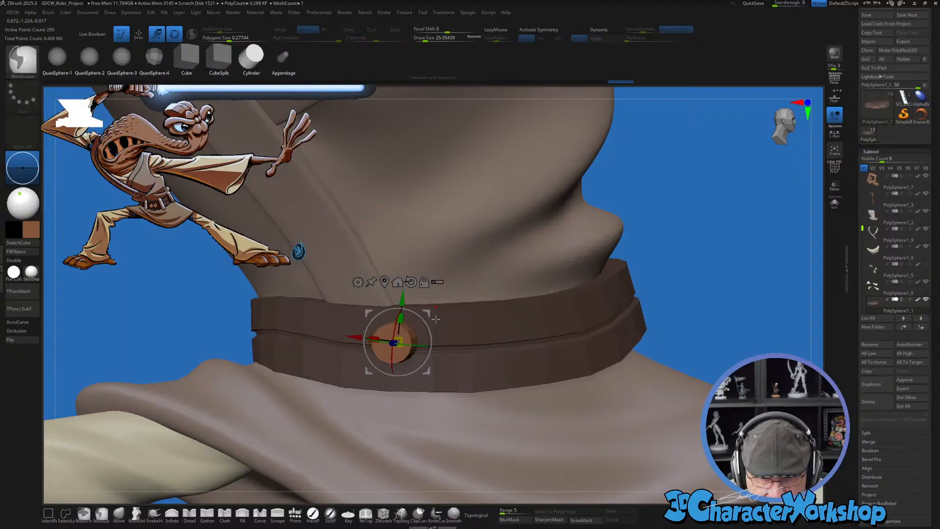
alt+click(399, 355)
Step: Nudge the cylinder onto the belt's groove and flatten it in depth into a thin disc against the belt
drag(427, 313, 432, 319)
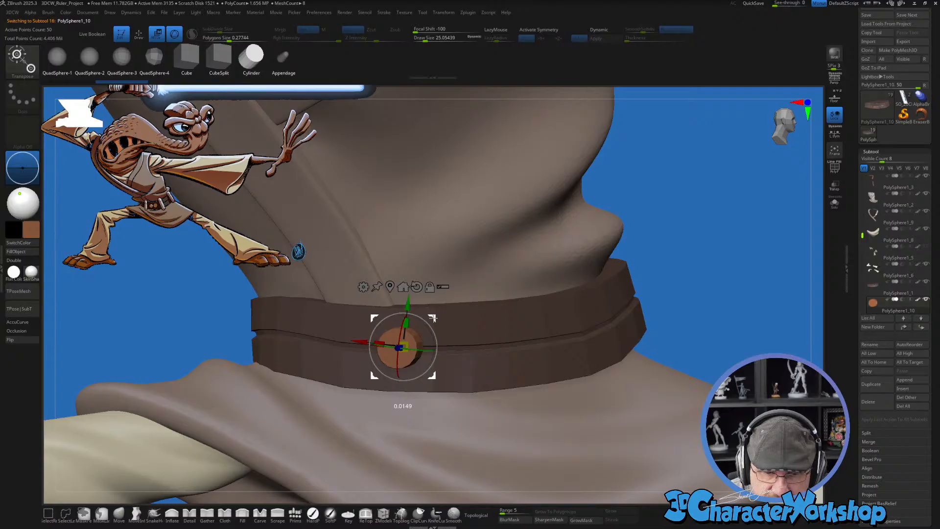
right_drag(433, 319, 679, 242)
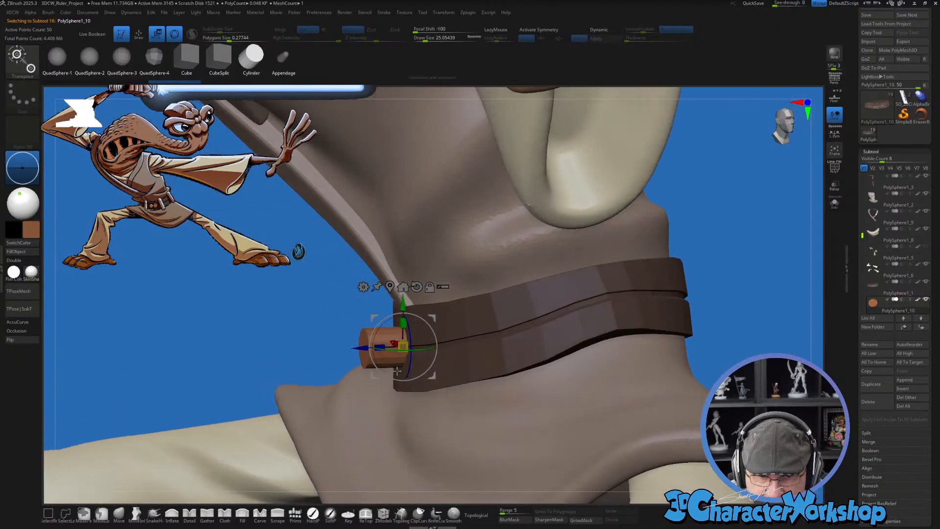
drag(360, 347, 404, 346)
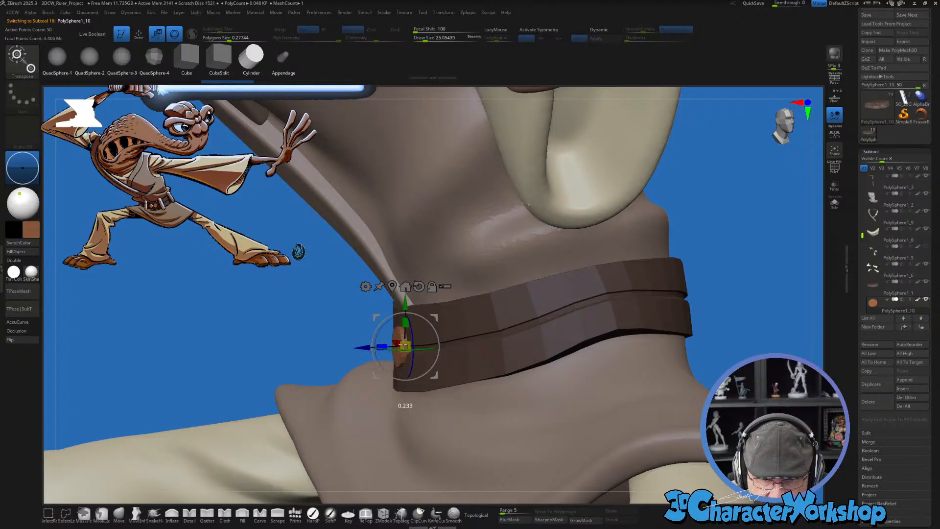
right_drag(404, 345, 335, 316)
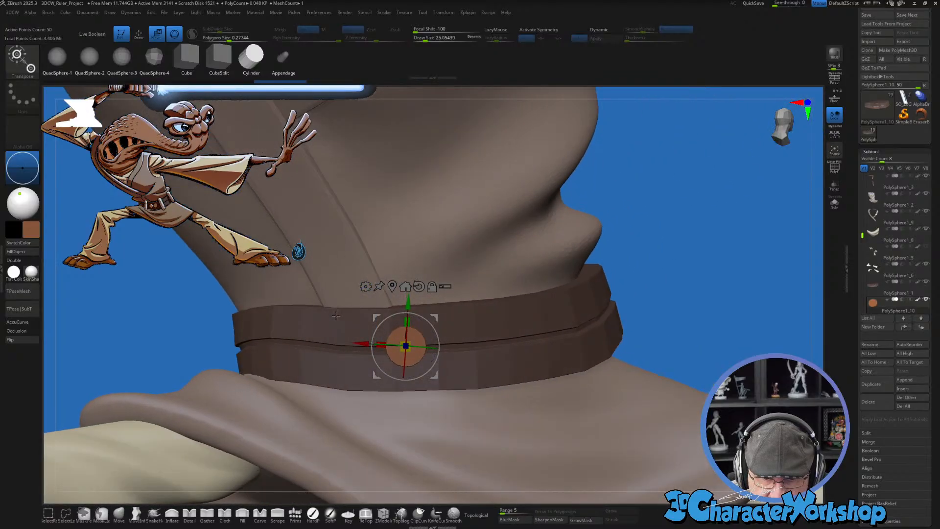
Step: Duplicate the disc beside the first one along the groove and shift the copy slightly in depth to sit on the belt
ctrl+drag(377, 318, 484, 316)
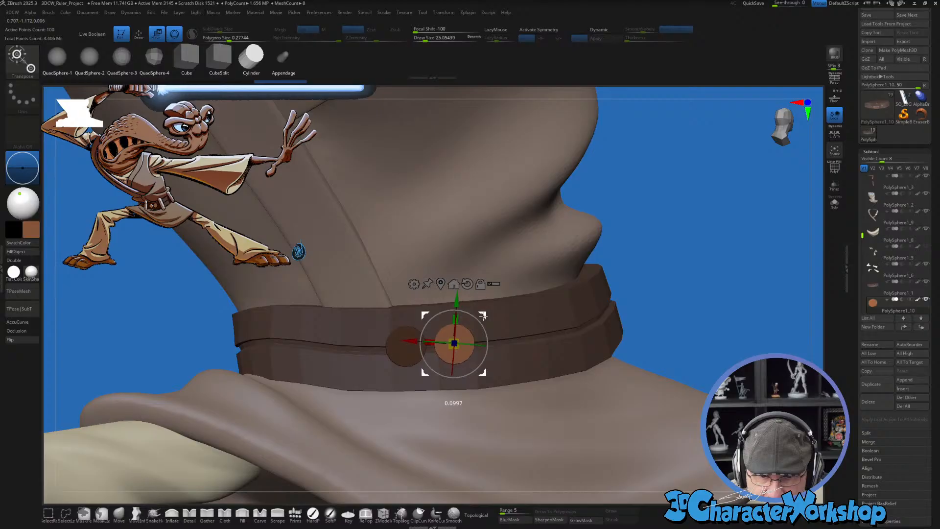
mouse_move(668, 262)
mouse_down()
mouse_move(654, 253)
mouse_move(584, 310)
mouse_move(431, 392)
mouse_up()
key(q)
scroll(676, 267, down, 5)
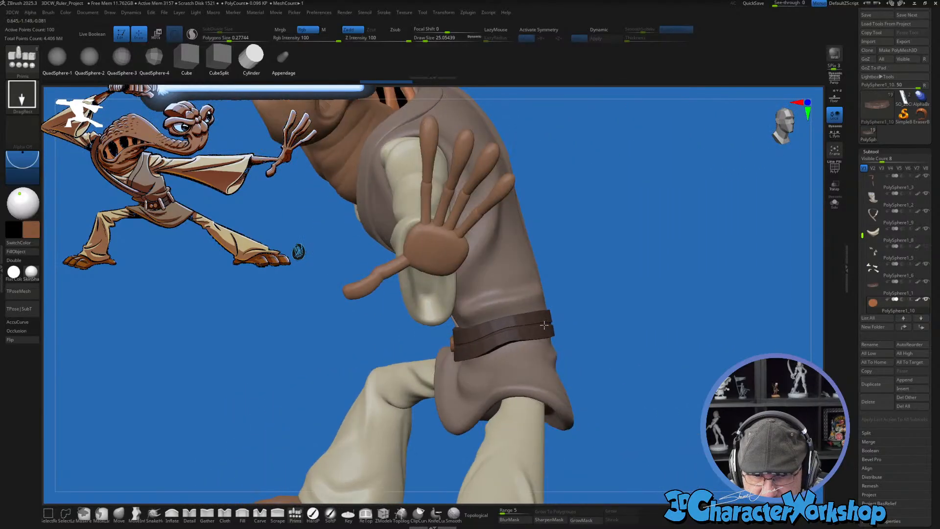
scroll(365, 468, up, 5)
key(w)
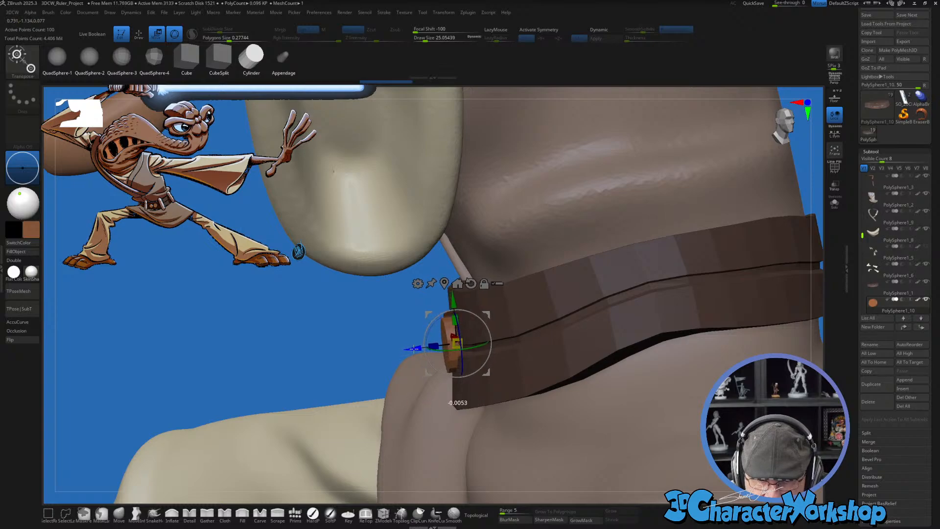
drag(410, 348, 648, 250)
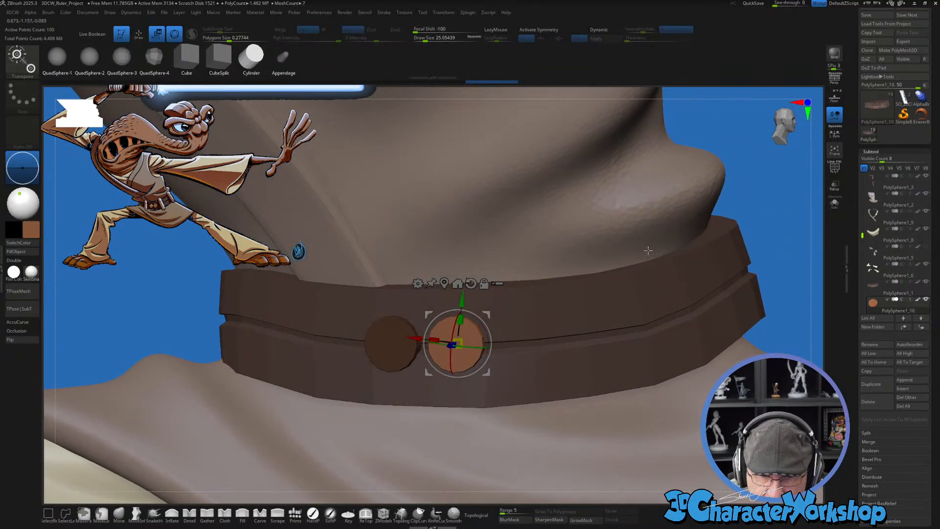
Step: Smooth the two belt discs with Dynamic Subdivision, clear their mask and return to Draw mode
key(d)
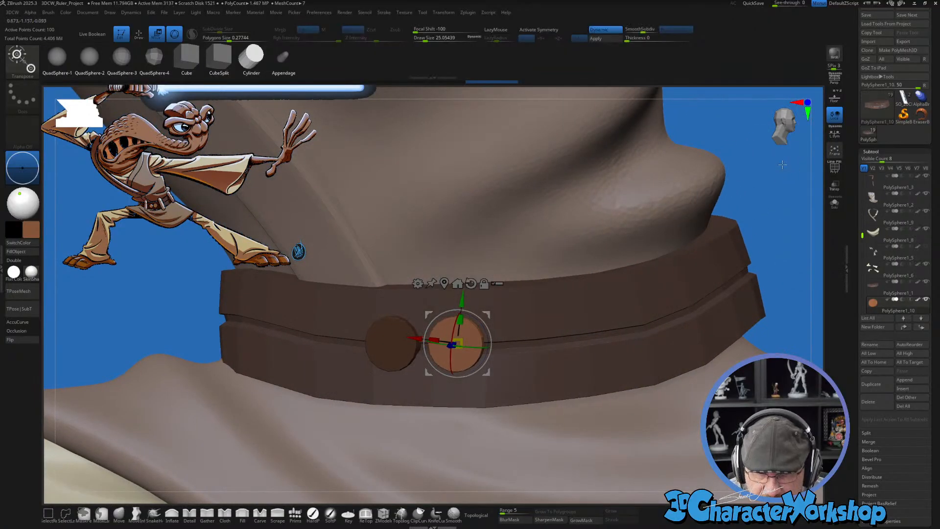
mouse_move(768, 184)
ctrl+mouse_down()
mouse_move(788, 205)
mouse_move(768, 185)
ctrl+mouse_up()
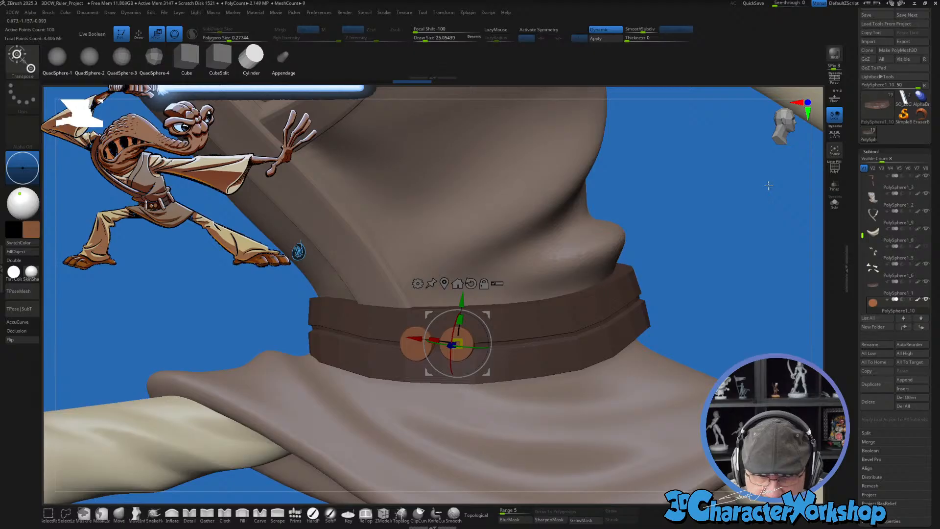
key(q)
Step: Compare the two belt discs with the reference artwork from several angles, including a view of the whole character
drag(741, 228, 665, 265)
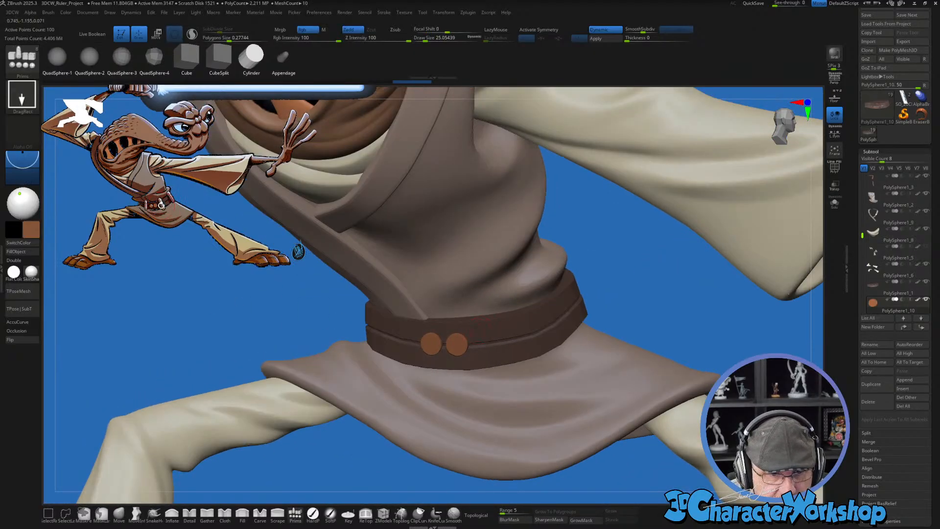
drag(189, 285, 192, 279)
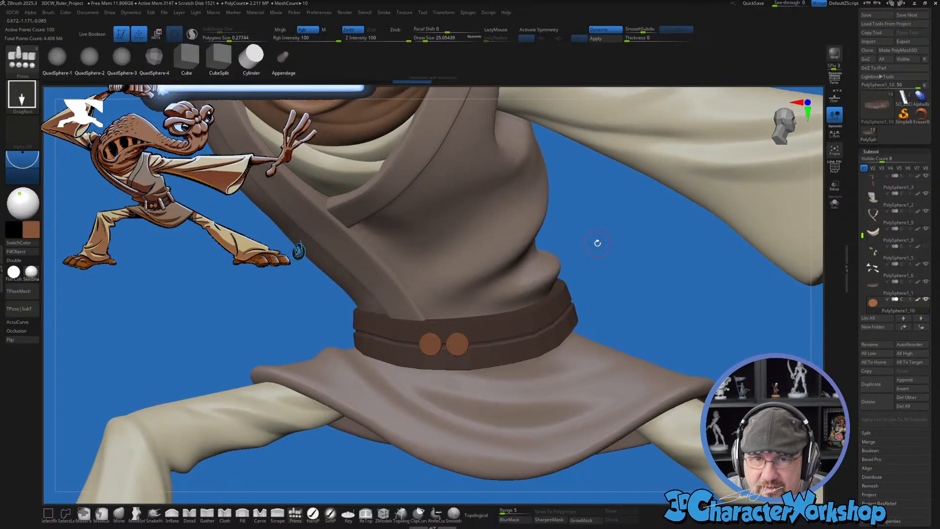
drag(675, 276, 644, 286)
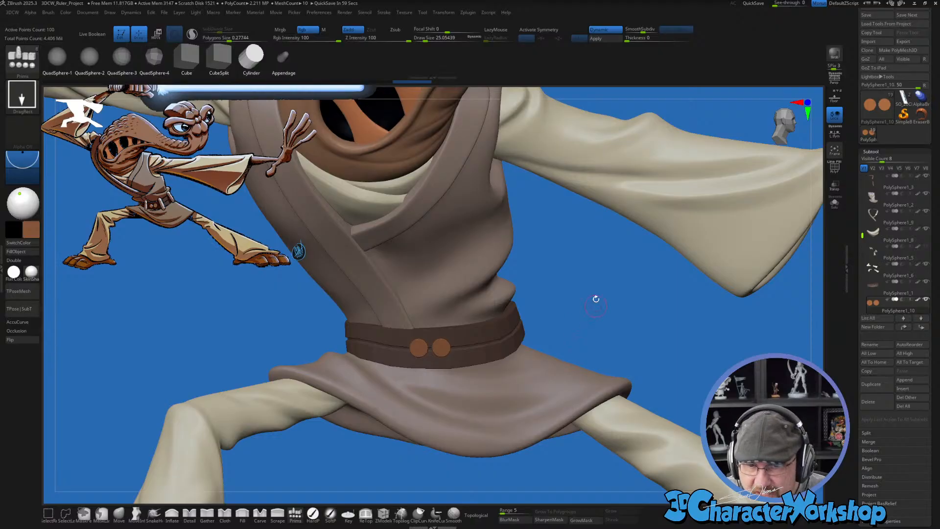
key(f)
drag(596, 299, 684, 297)
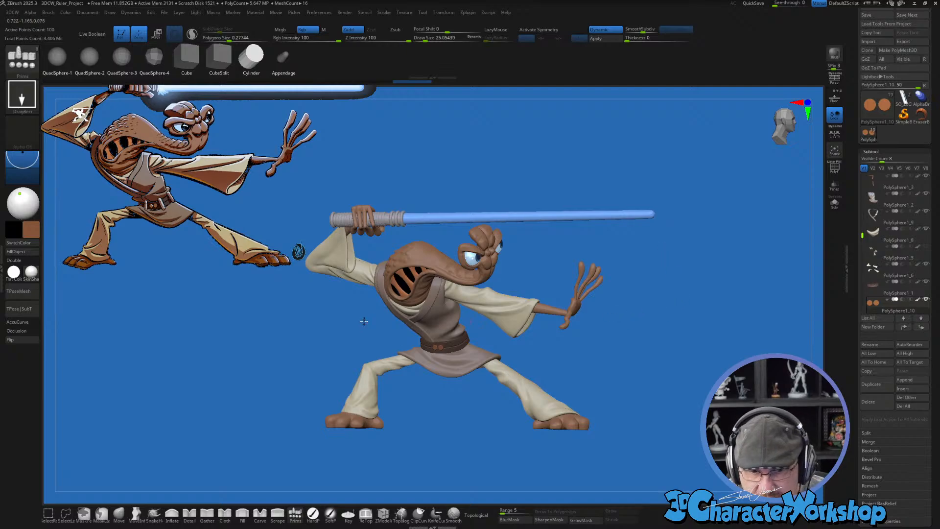
alt+drag(364, 321, 566, 380)
drag(643, 322, 632, 318)
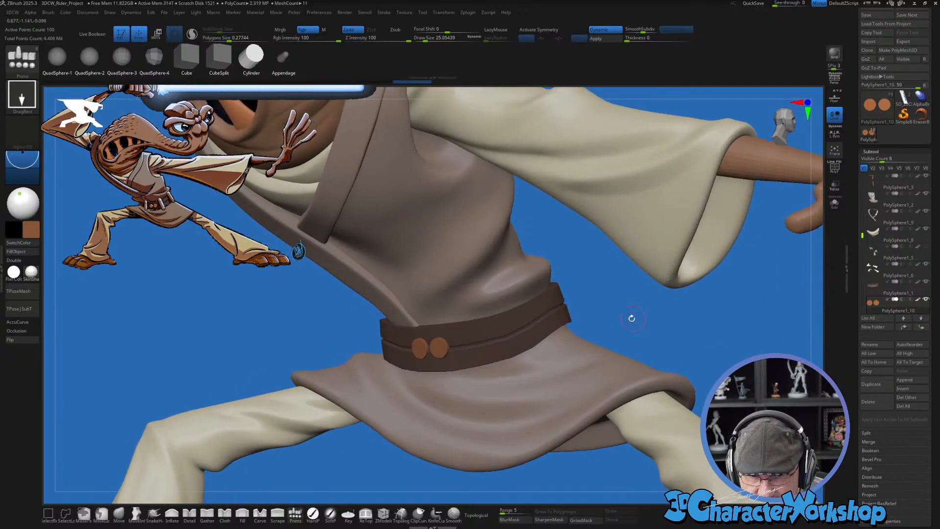
Step: Select the belt subtool with the Move brush, reduce the draw size to about 35 and show PolyFrame
click(119, 514)
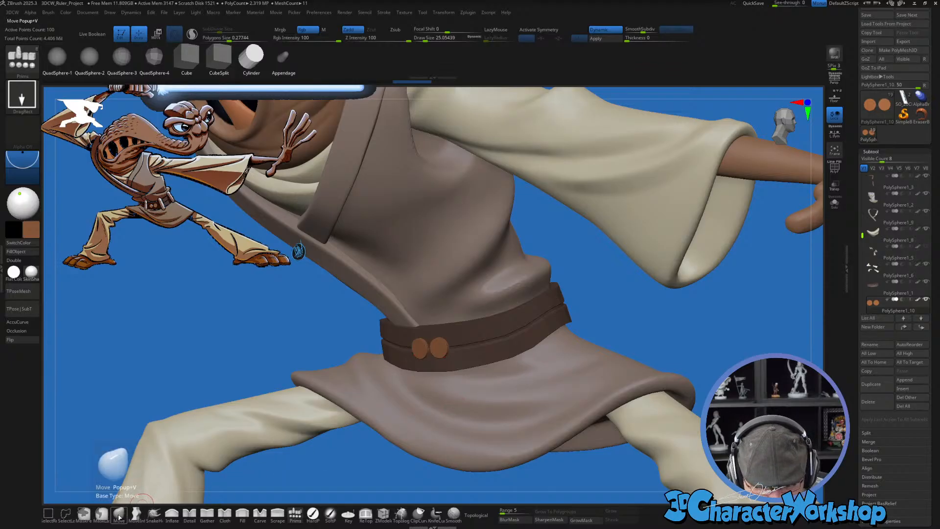
key(s)
drag(620, 295, 621, 343)
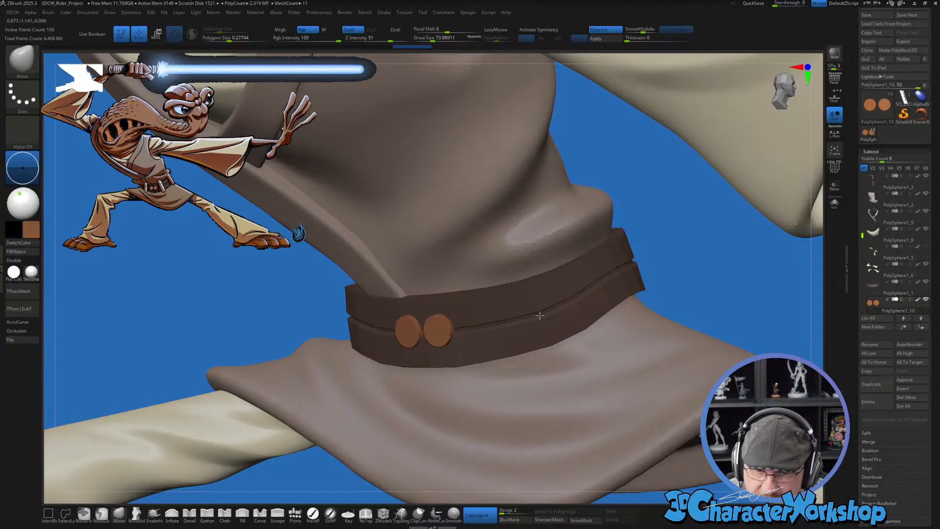
alt+click(540, 318)
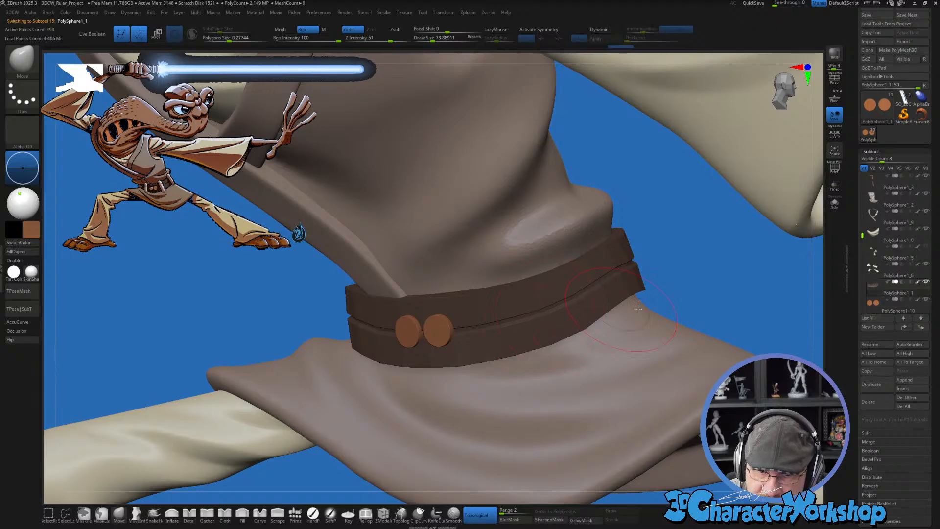
drag(724, 293, 688, 294)
key(s)
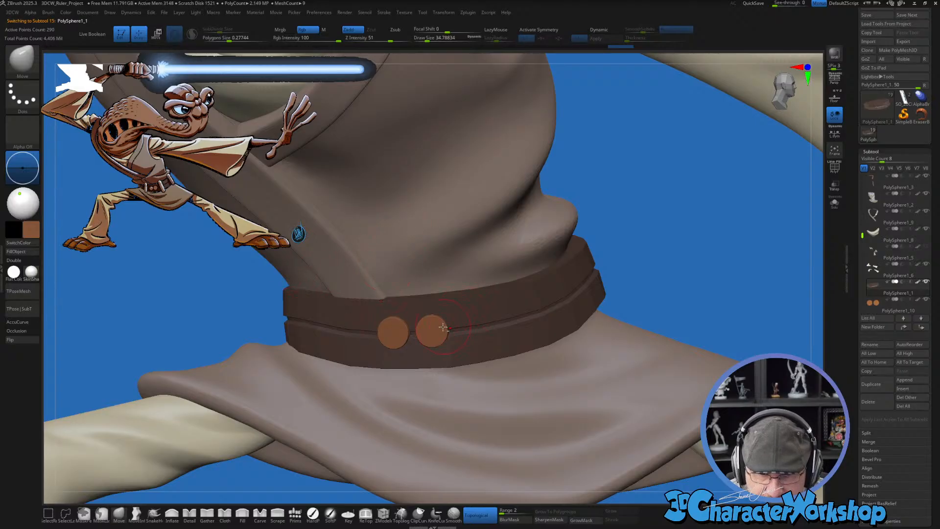
key(shift+f)
key(shift+f)
key(shift+f)
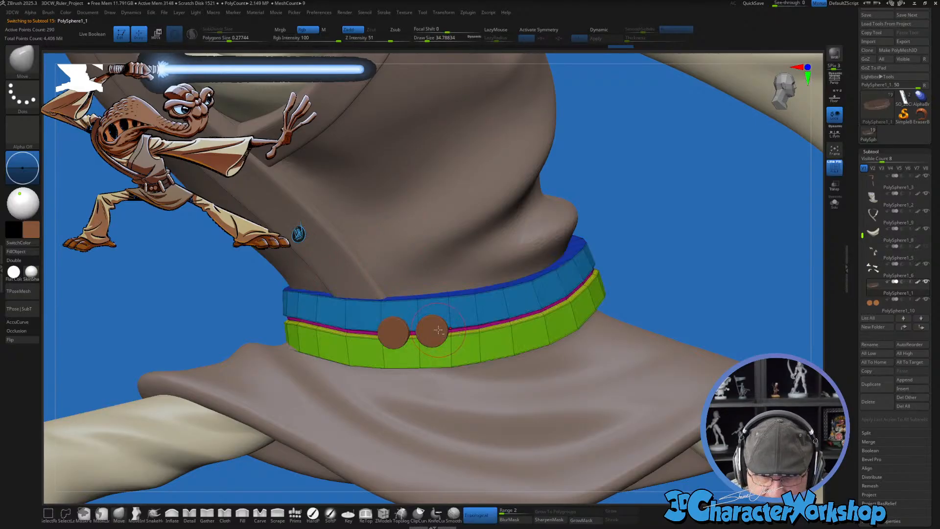
Step: Select the two discs' subtool and insert another cylinder primitive beside them on the belt
alt+click(438, 330)
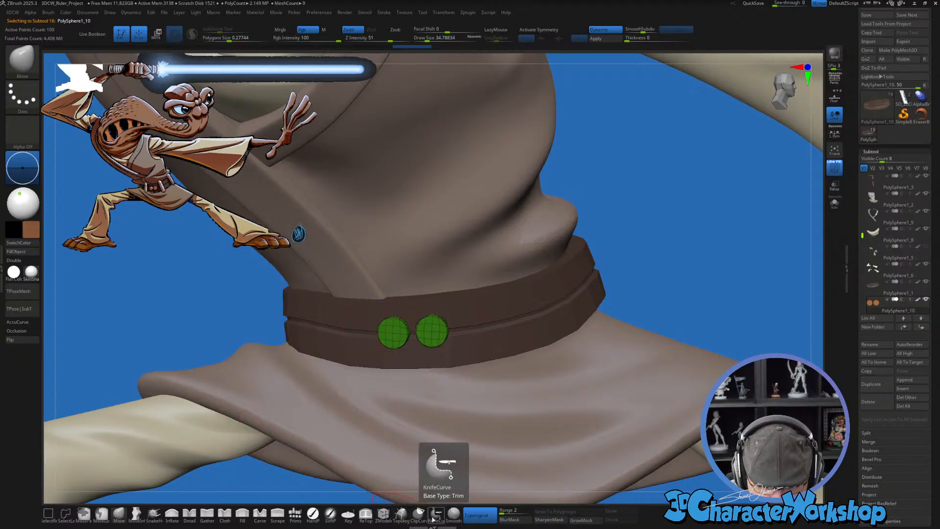
click(296, 514)
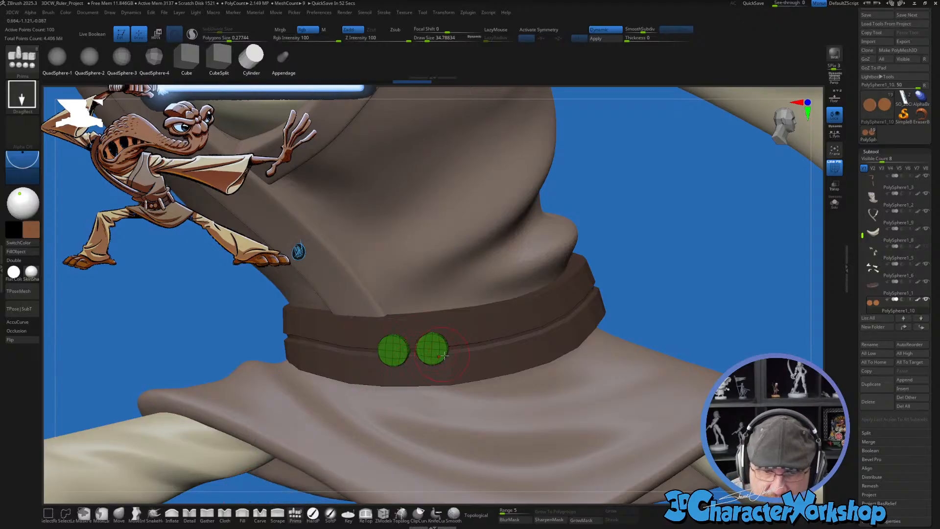
drag(666, 266, 551, 327)
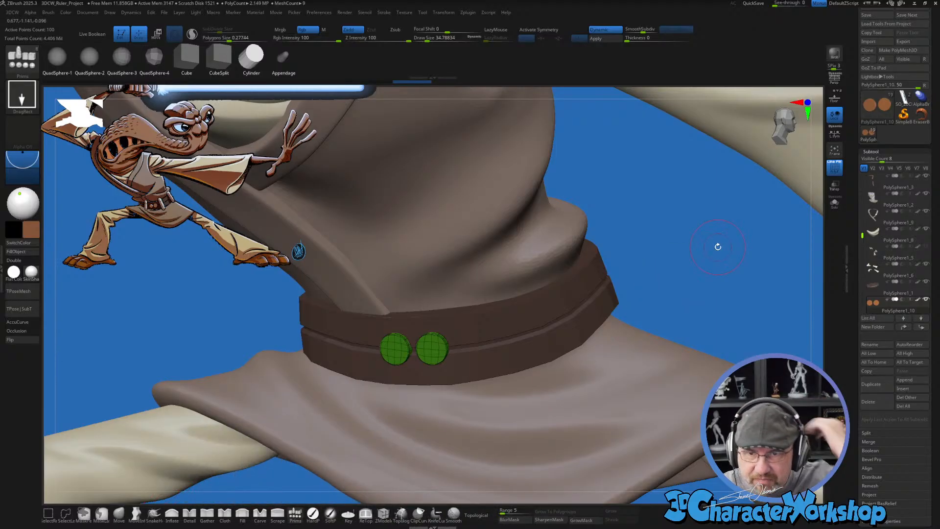
drag(688, 219, 652, 255)
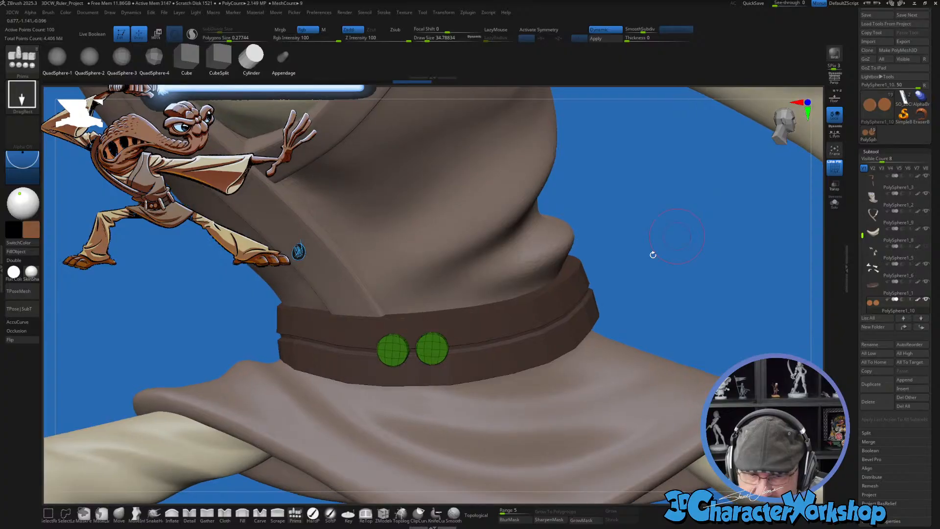
right_drag(514, 343, 522, 347)
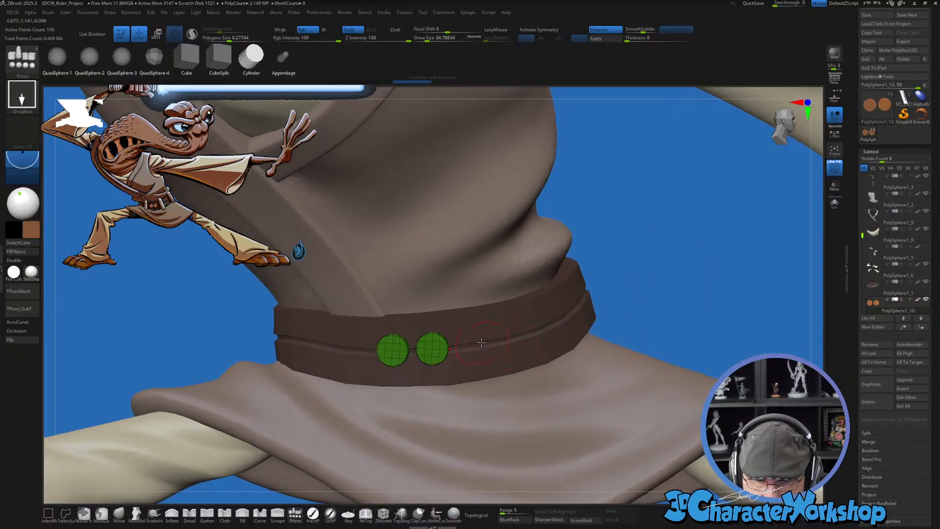
drag(485, 337, 487, 363)
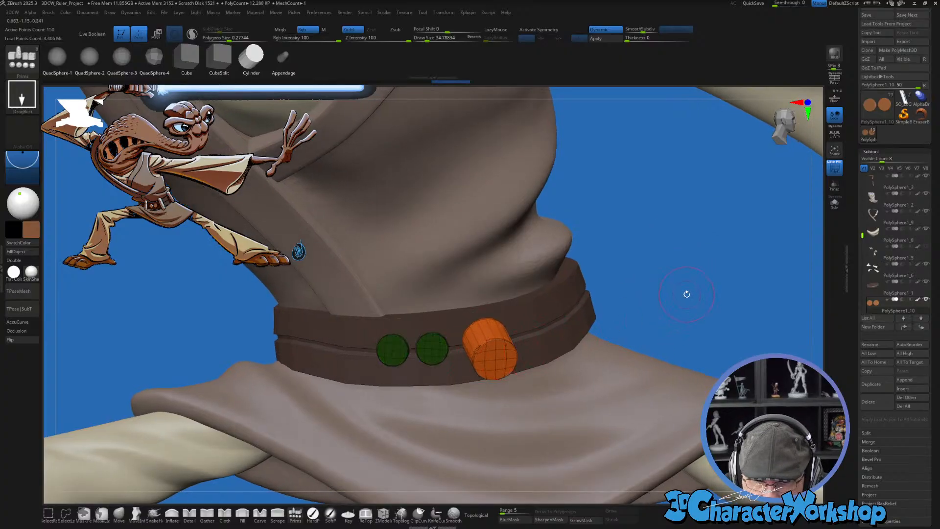
Step: Rotate the new cylinder upright, scale it down and position it against the belt beside the two discs
drag(672, 284, 358, 378)
key(w)
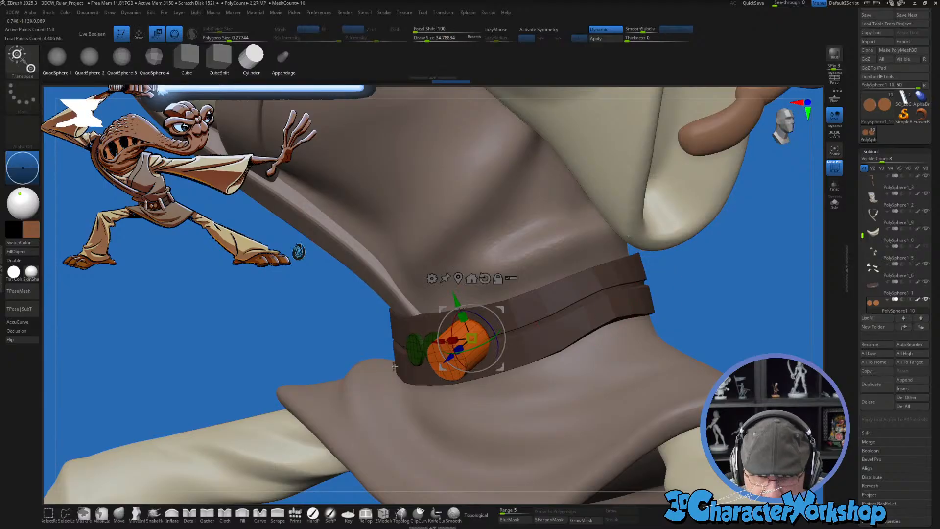
drag(479, 335, 488, 272)
drag(490, 332, 493, 355)
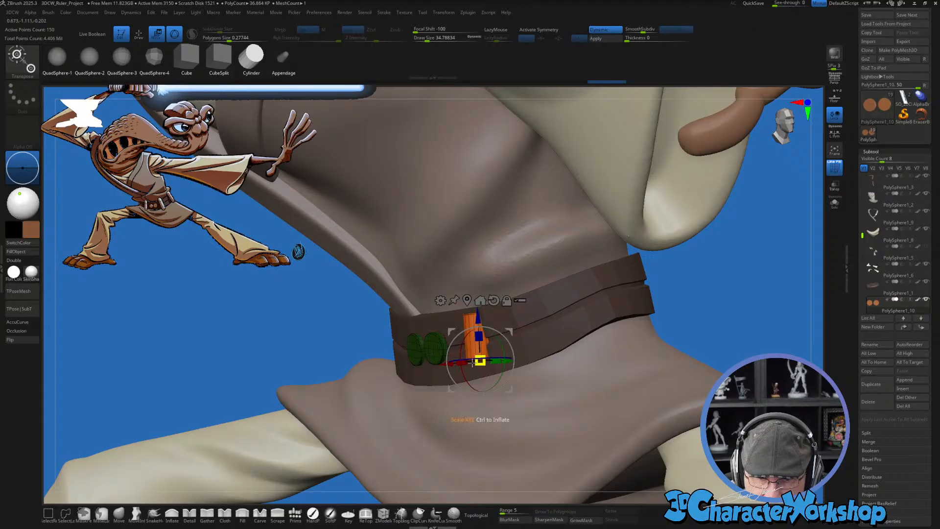
drag(272, 330, 293, 313)
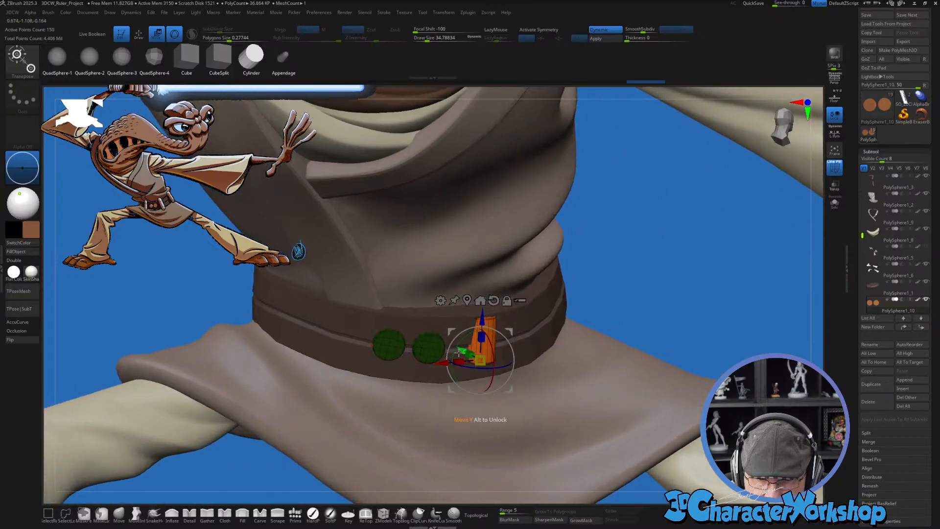
drag(462, 353, 463, 355)
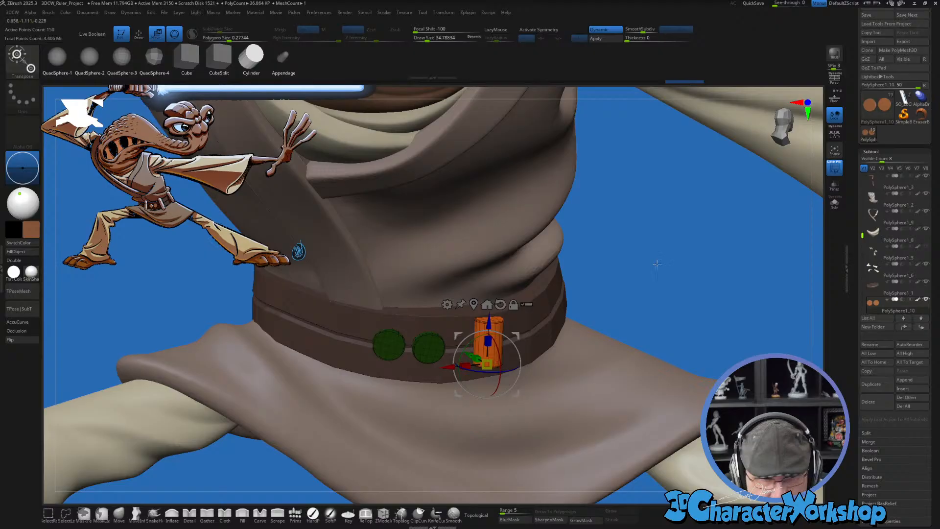
drag(657, 264, 637, 266)
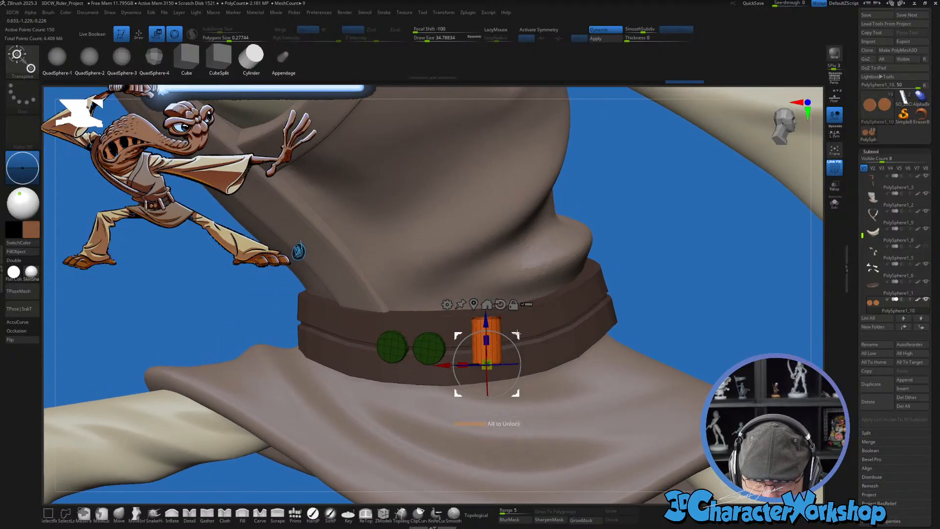
drag(531, 336, 534, 337)
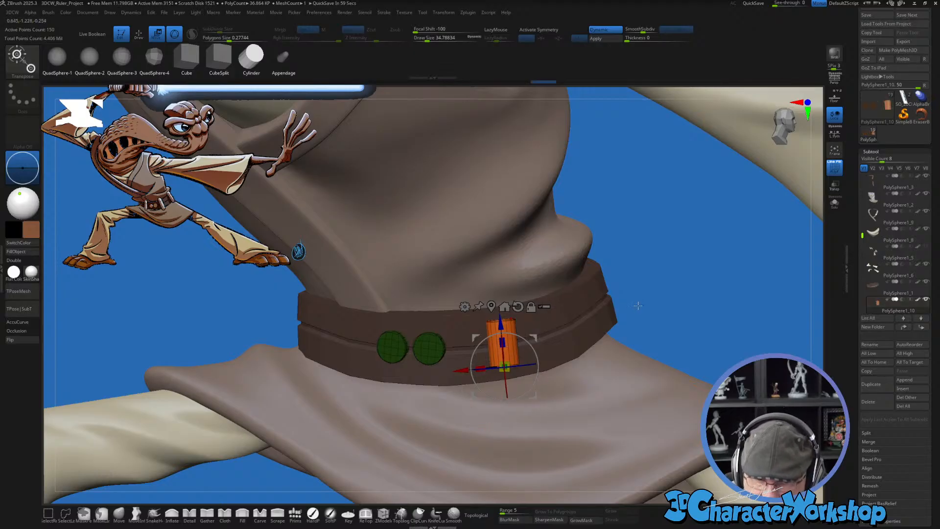
Step: Split the unmasked upright cylinder into its own subtool and isolate it in the view
key(shift+space)
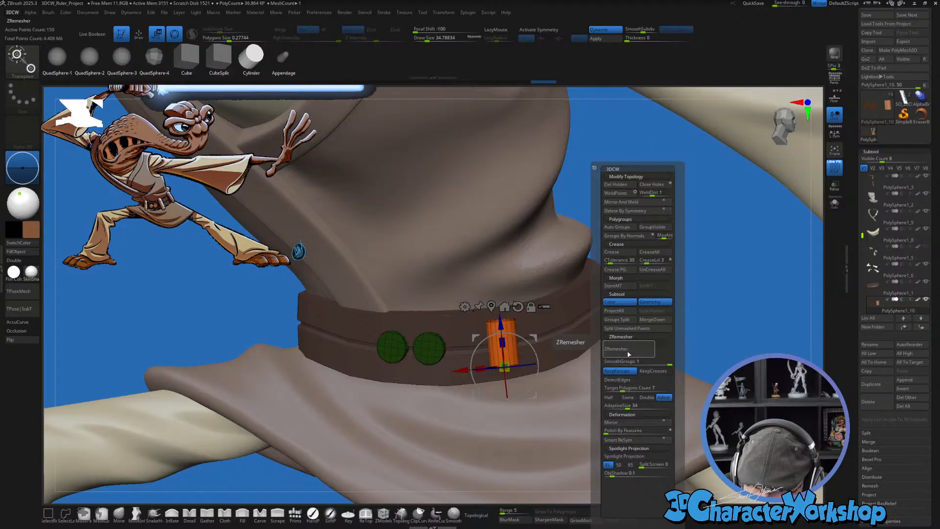
click(626, 329)
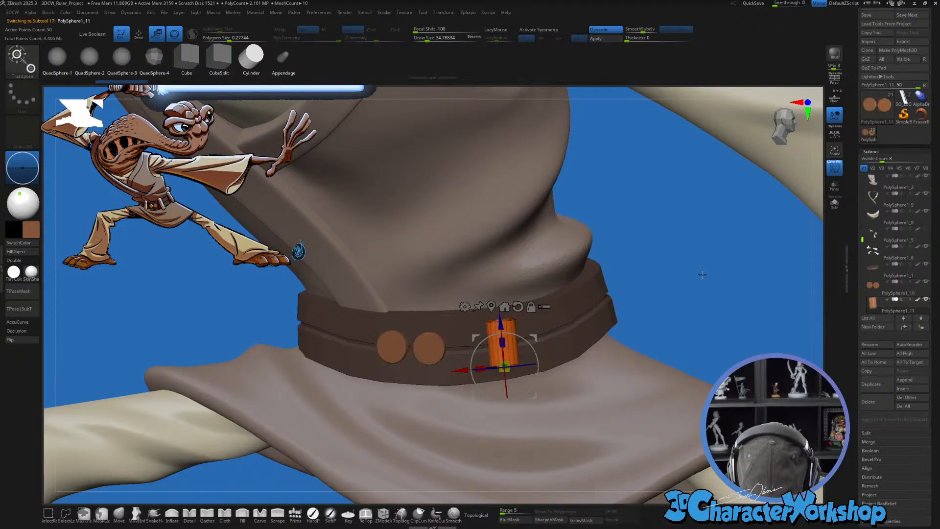
click(837, 206)
mouse_move(608, 303)
mouse_down()
mouse_move(614, 326)
mouse_move(600, 336)
mouse_move(618, 288)
mouse_move(579, 286)
mouse_up()
Step: Turn off the cylinder's Dynamic Subdivision, set the draw size to about 16 and insert a QuadSphere-3 primitive on its end face
key(shift+d)
key(q)
key(s)
key(s)
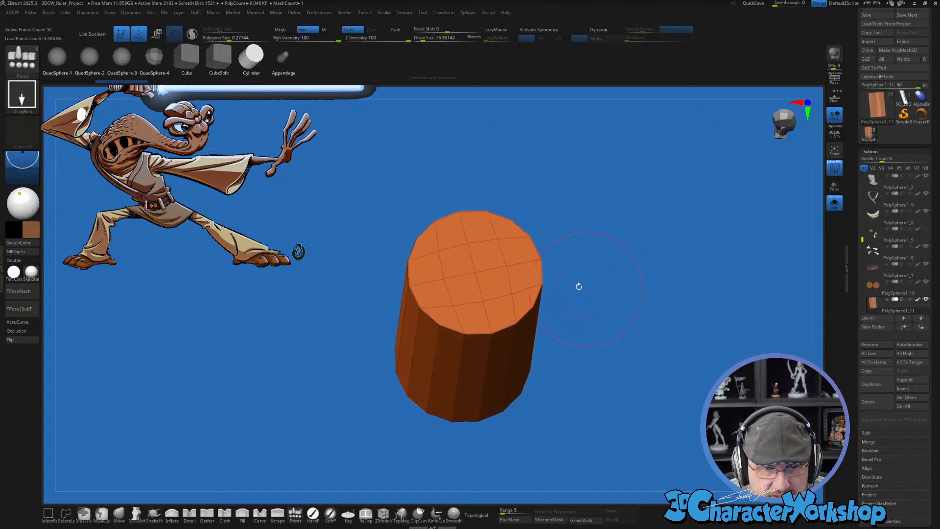
drag(588, 237, 595, 242)
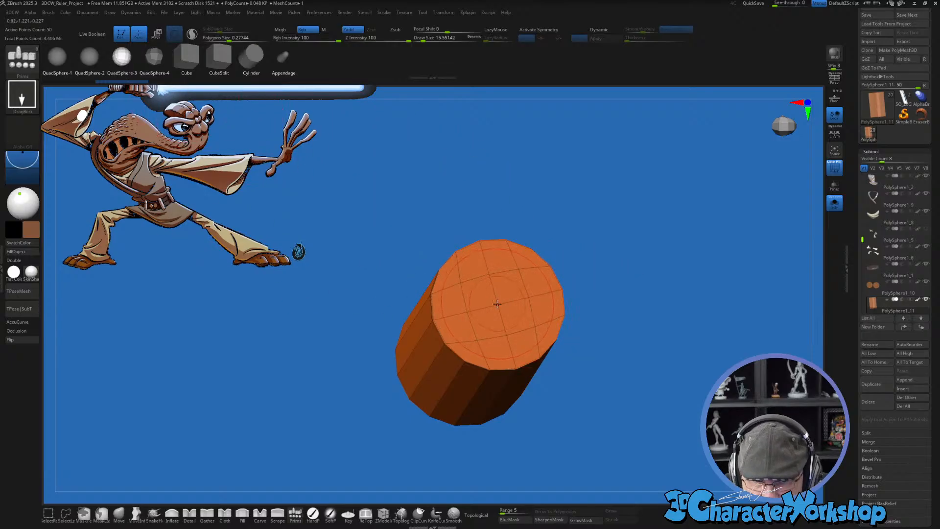
drag(497, 304, 518, 358)
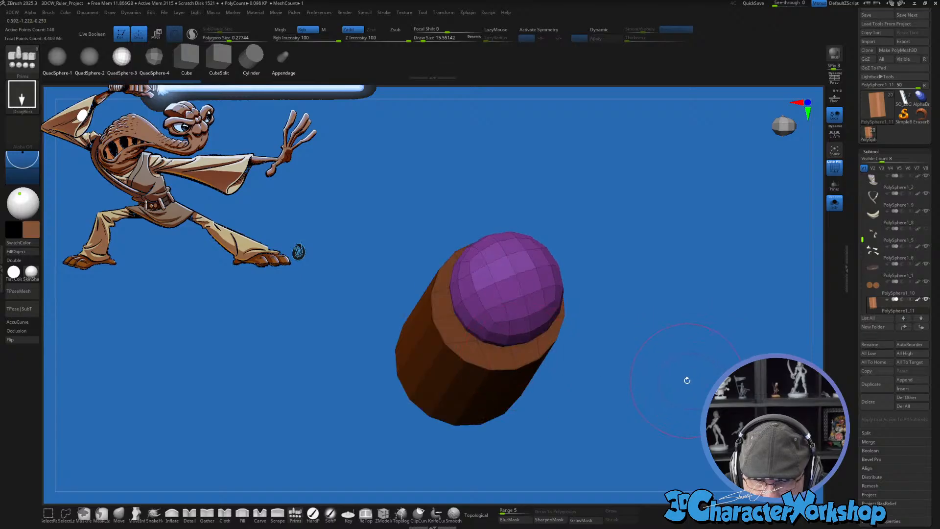
drag(687, 370, 663, 314)
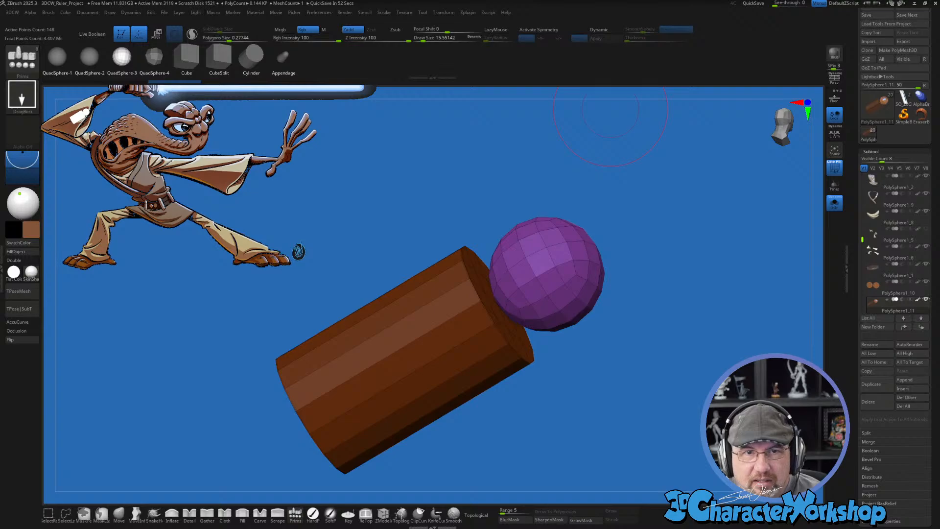
Step: Bring the stream chat window over the canvas, read the viewers' questions and move the window away
drag(393, 0, 514, 134)
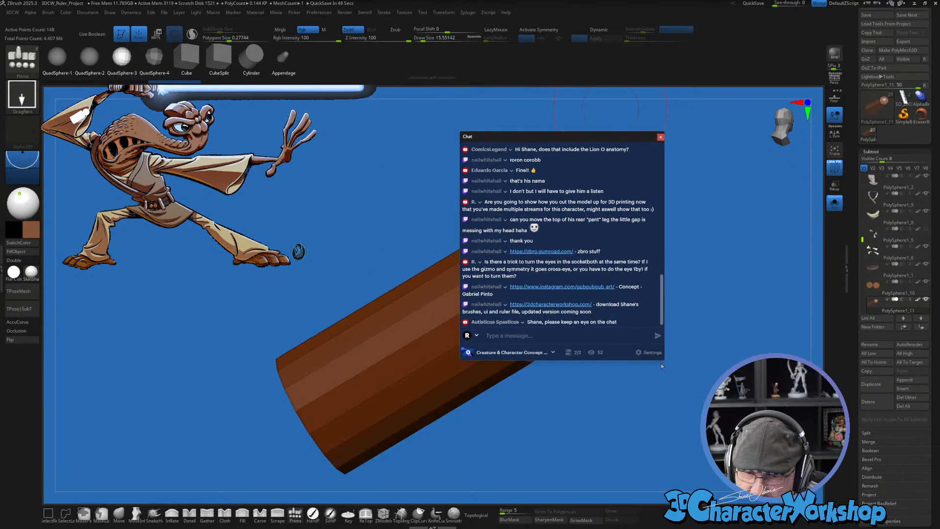
drag(662, 360, 702, 470)
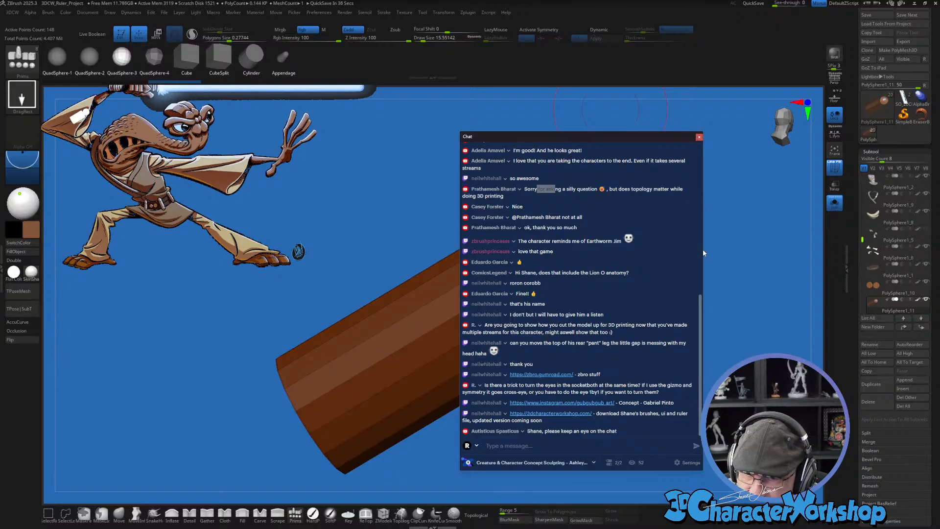
drag(703, 249, 667, 250)
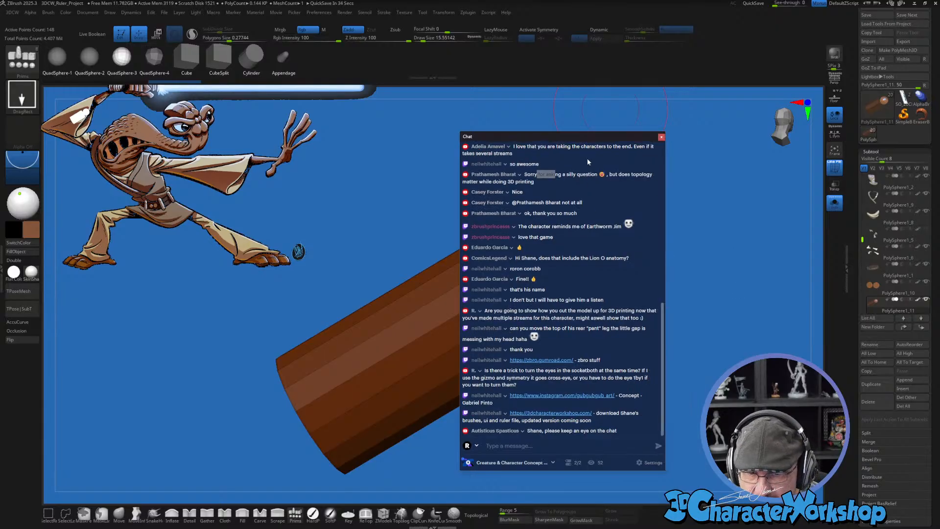
drag(586, 140, 647, 112)
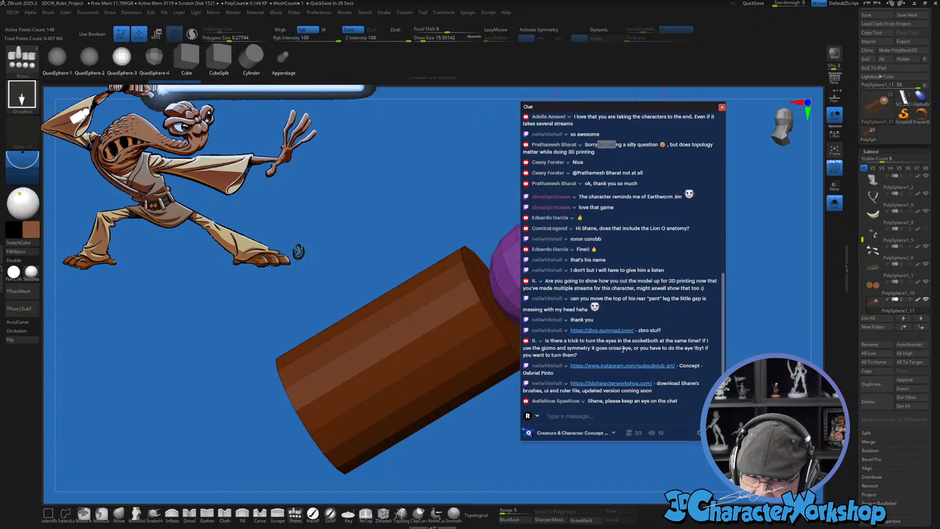
drag(620, 348, 571, 341)
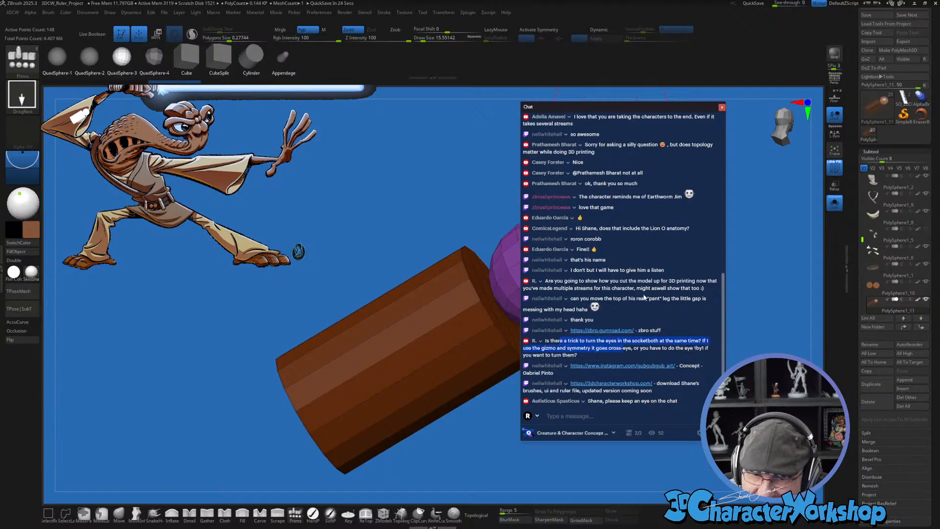
drag(609, 281, 721, 304)
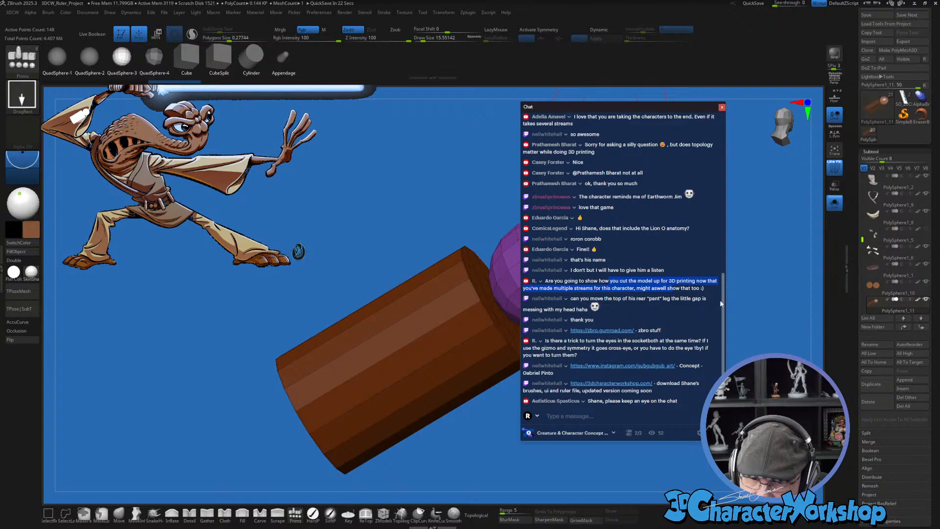
click(670, 287)
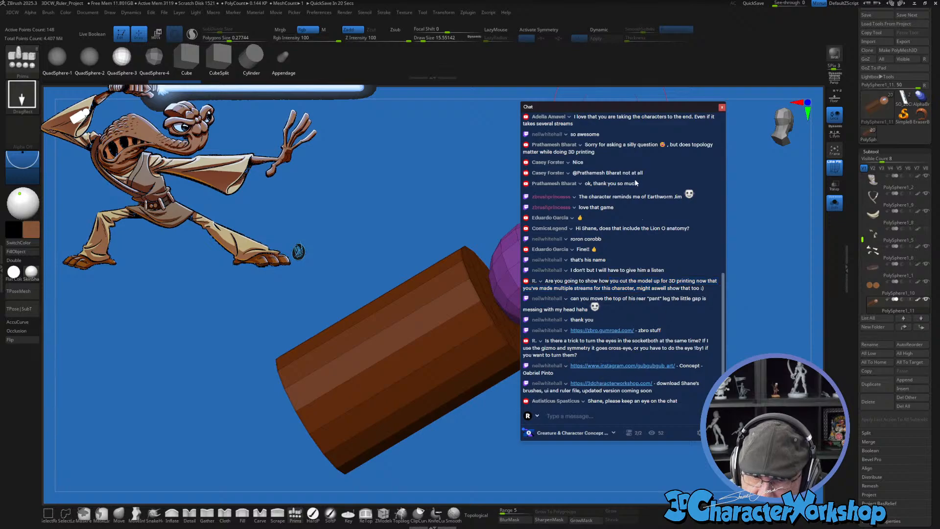
drag(620, 104, 453, 0)
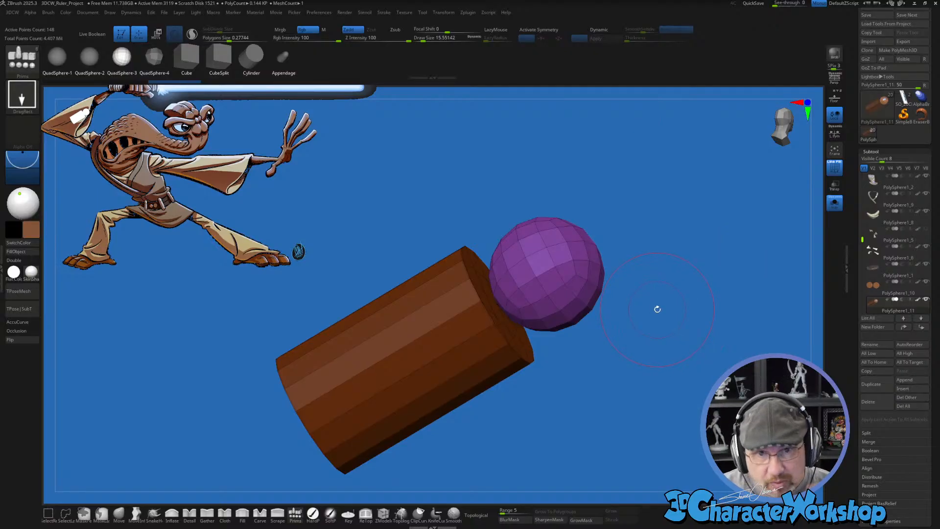
Step: Cut away the half of the sphere facing the cylinder and move the remaining dome against the cylinder's end
drag(656, 309, 670, 342)
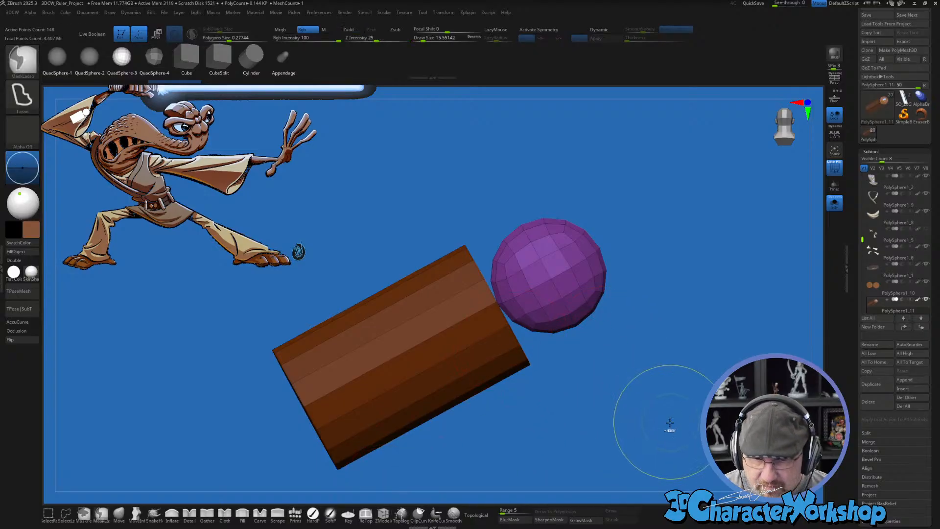
mouse_move(651, 418)
ctrl+shift+mouse_down()
mouse_move(430, 165)
mouse_move(514, 130)
mouse_move(454, 144)
mouse_move(472, 146)
ctrl+shift+mouse_up()
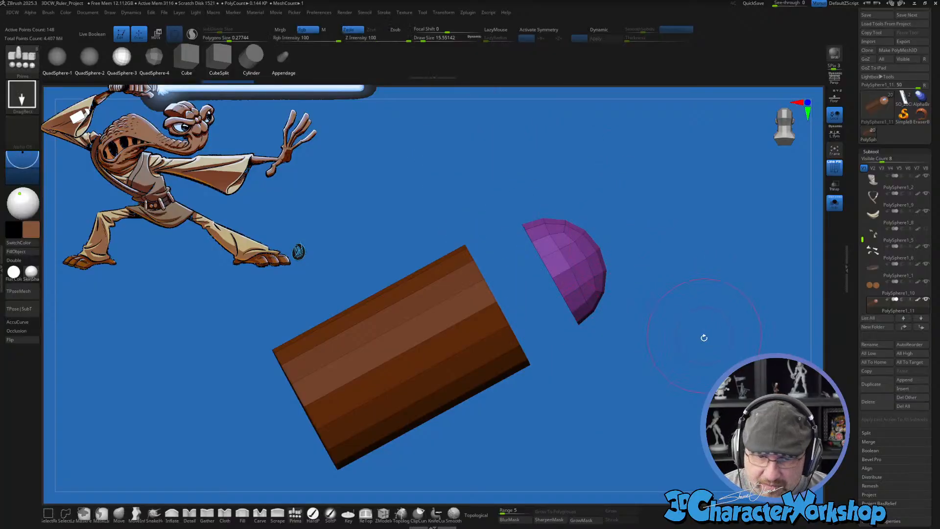
drag(704, 337, 674, 392)
key(w)
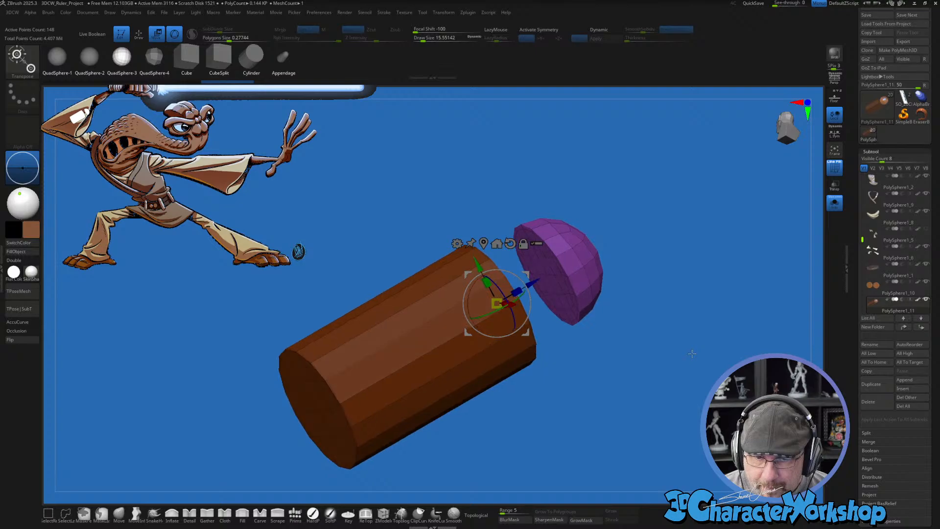
click(588, 259)
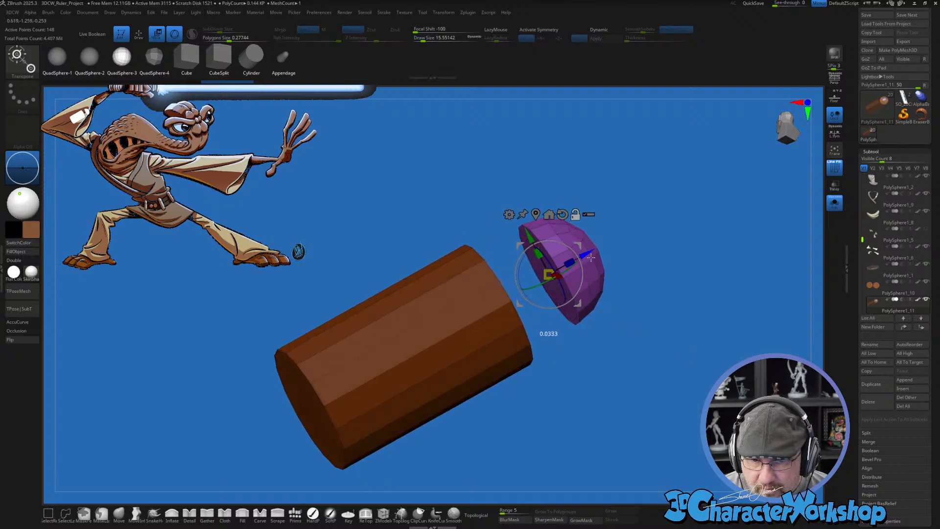
drag(592, 257, 543, 274)
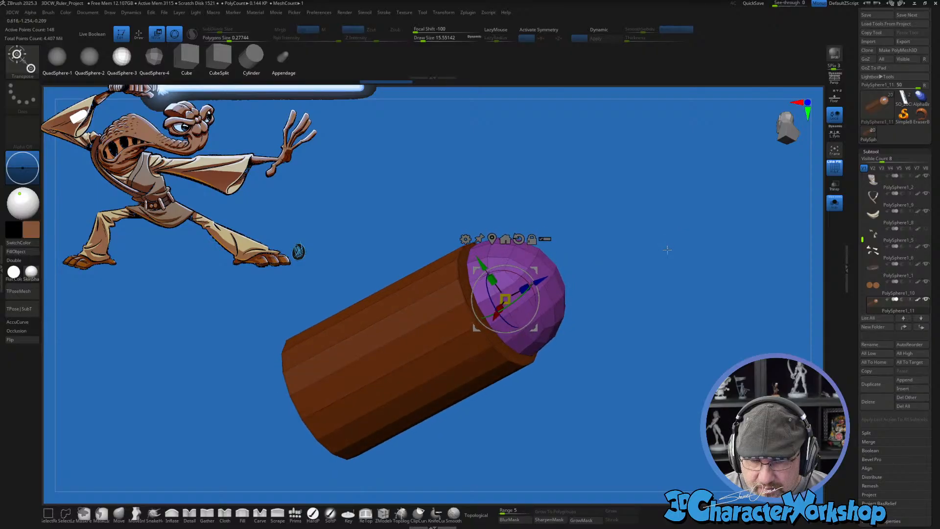
Step: Scale the dome to the cylinder's diameter, align it just off the end face and return to Draw mode
drag(667, 250, 672, 265)
drag(506, 299, 535, 284)
drag(537, 280, 484, 282)
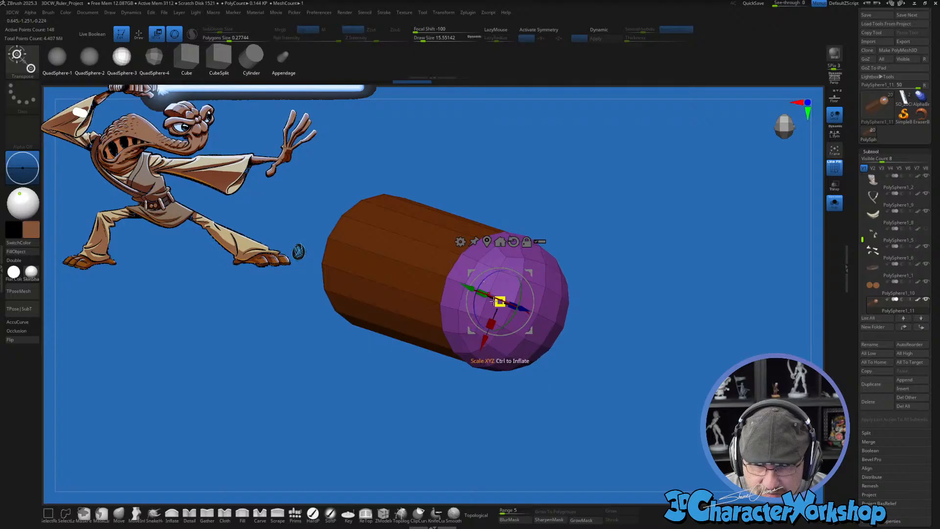
drag(637, 230, 668, 187)
mouse_move(571, 306)
mouse_down()
mouse_move(592, 287)
mouse_move(548, 300)
mouse_up()
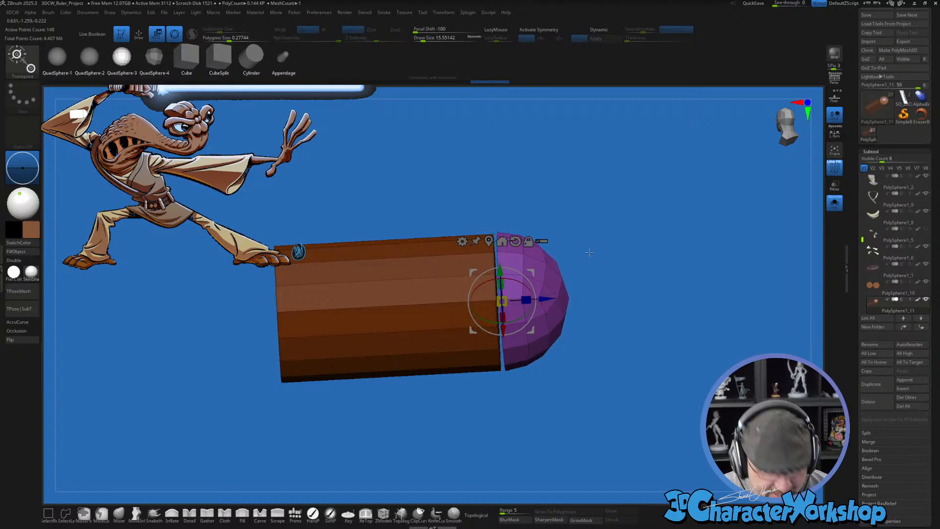
key(q)
mouse_move(597, 250)
mouse_down()
mouse_move(606, 235)
mouse_move(598, 209)
mouse_move(693, 273)
mouse_move(675, 280)
mouse_up()
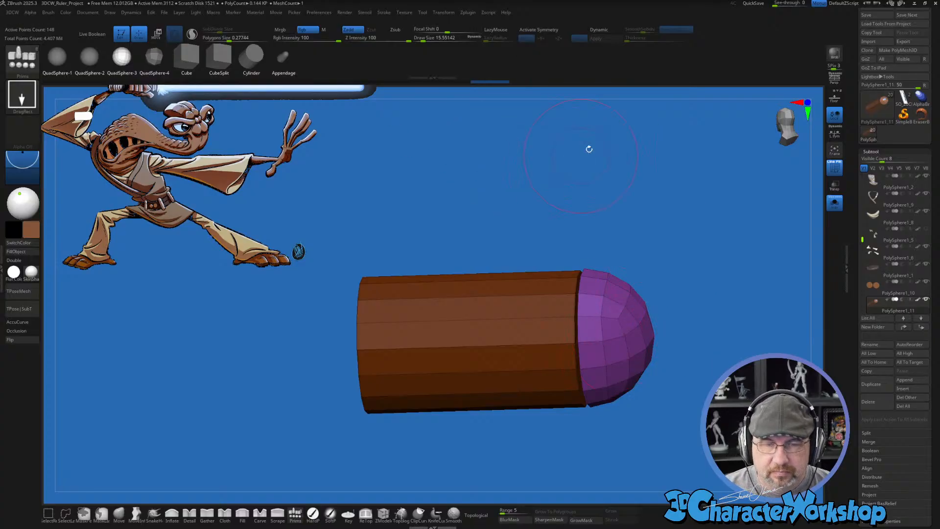
Step: Switch to Discord, close the enlarged photo of the printed figures and move the message window off the canvas
key(alt+Tab)
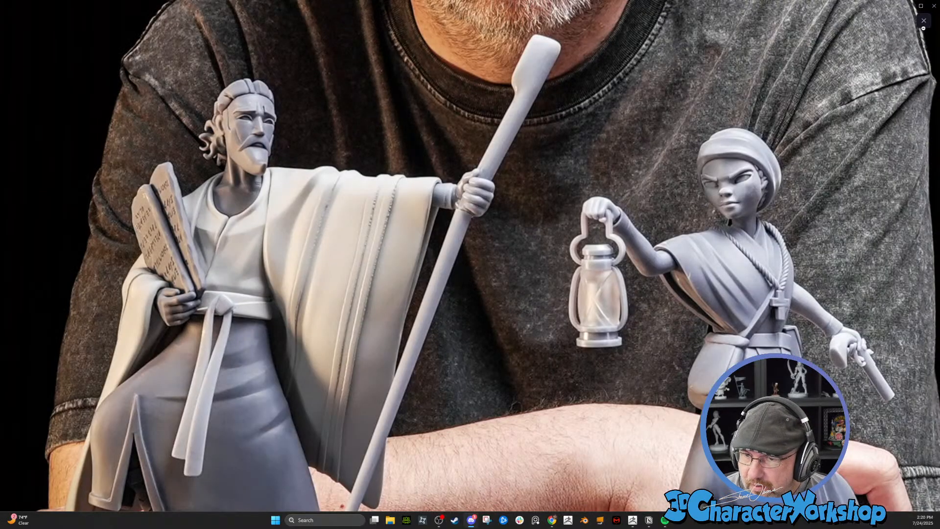
click(923, 21)
double_click(565, 9)
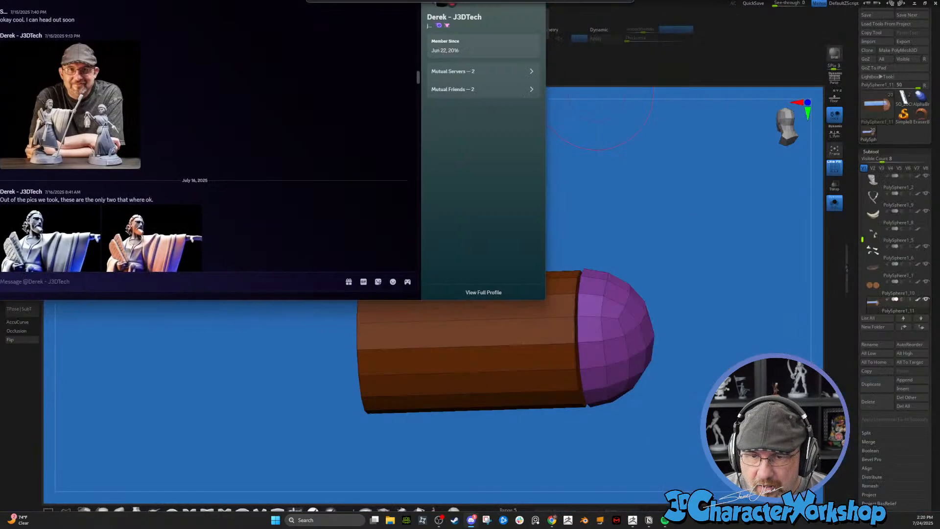
drag(294, 0, 939, 0)
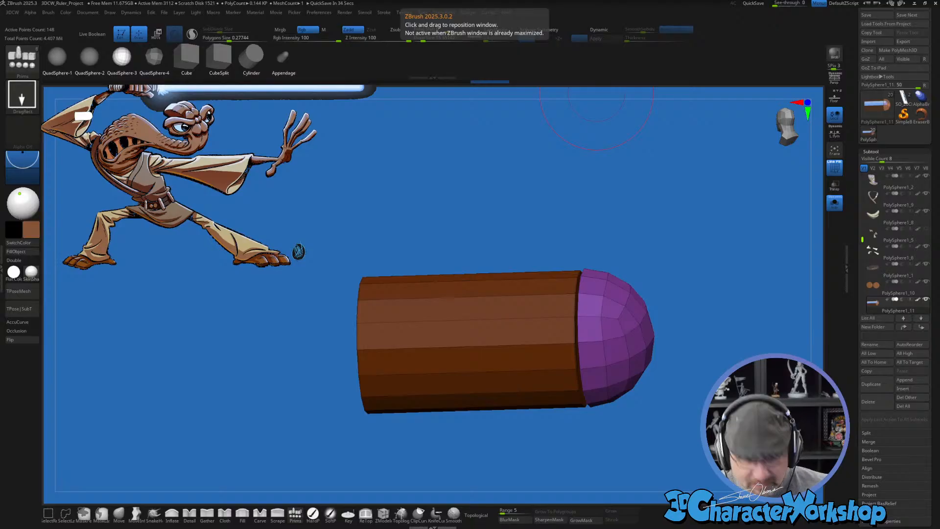
Step: Duplicate the dome to the cylinder's opposite end, rotate the copy 180 degrees and move it against the end face
drag(495, 214, 498, 206)
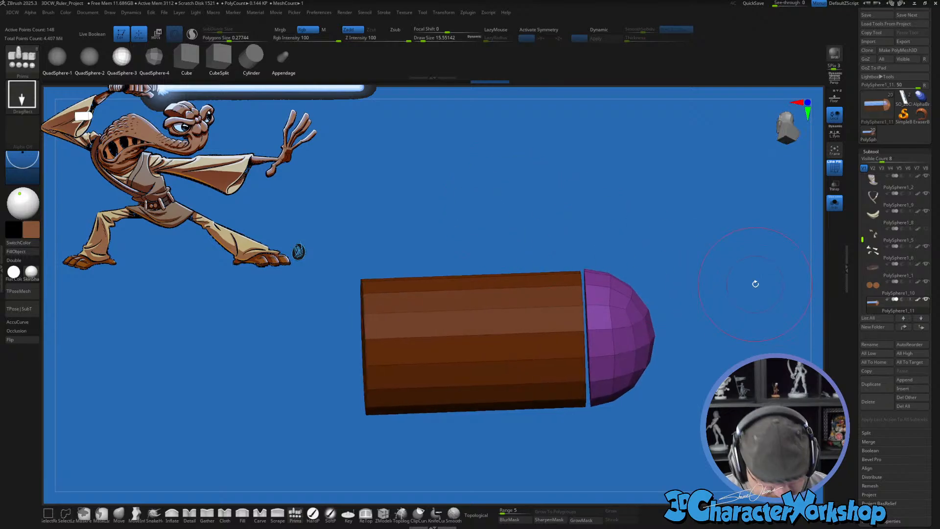
key(w)
alt+drag(728, 300, 676, 252)
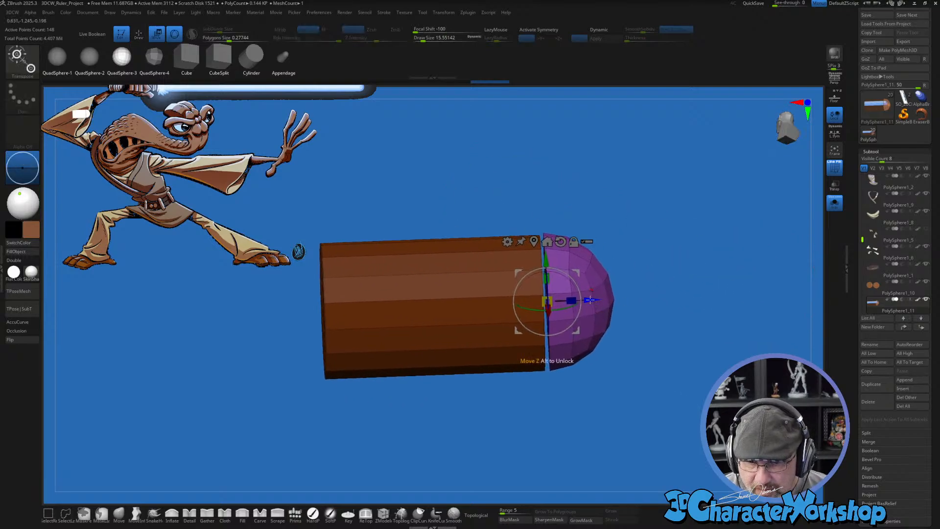
ctrl+drag(608, 310, 302, 331)
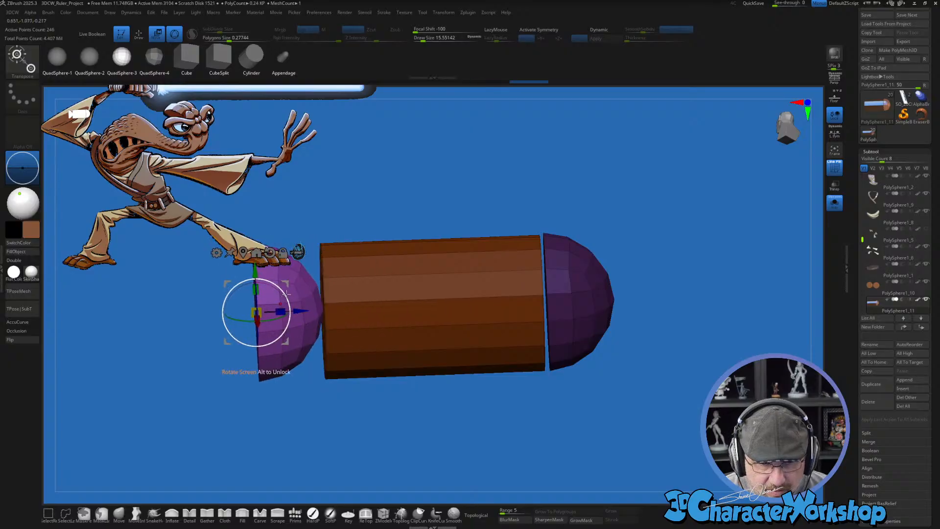
drag(288, 299, 196, 337)
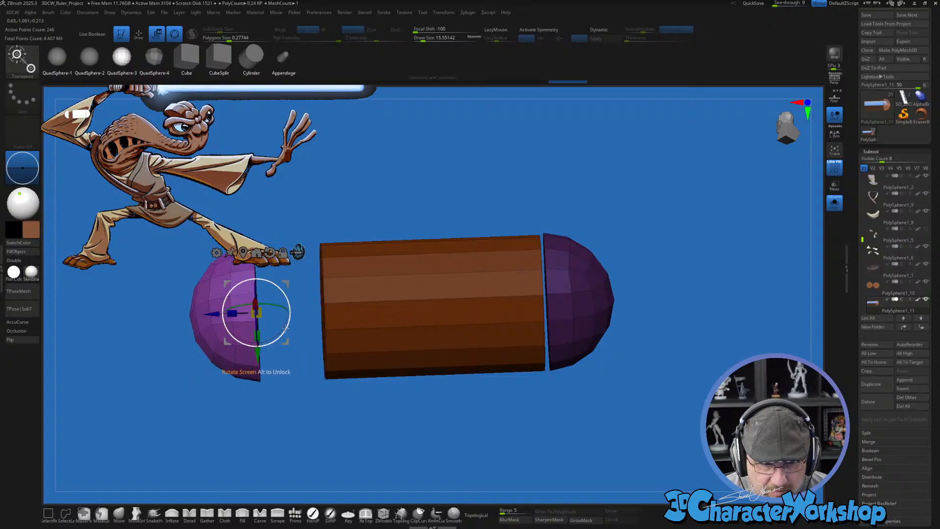
drag(288, 283, 353, 282)
mouse_move(374, 206)
mouse_down()
mouse_move(386, 181)
mouse_move(438, 174)
mouse_move(365, 193)
mouse_up()
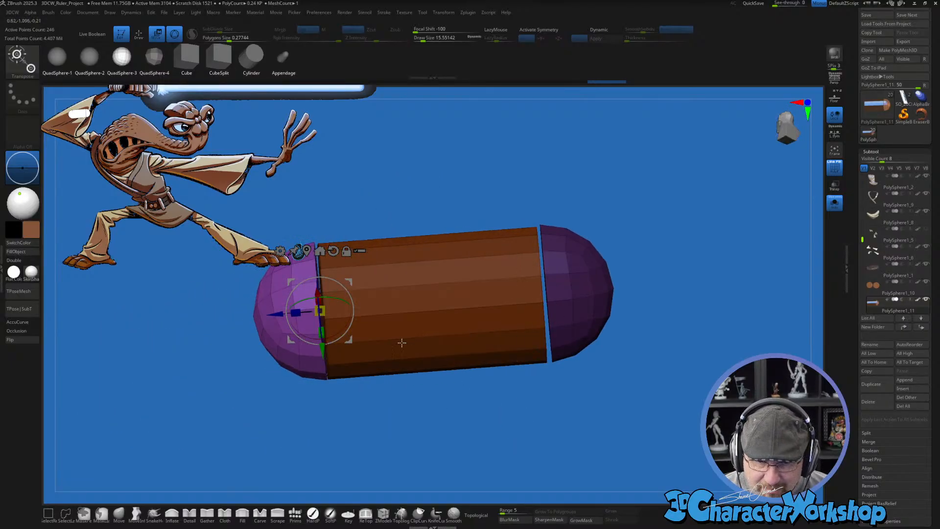
Step: Move the copied dome outward to leave a gap between it and the cylinder's end
key(q)
alt+drag(394, 426, 463, 428)
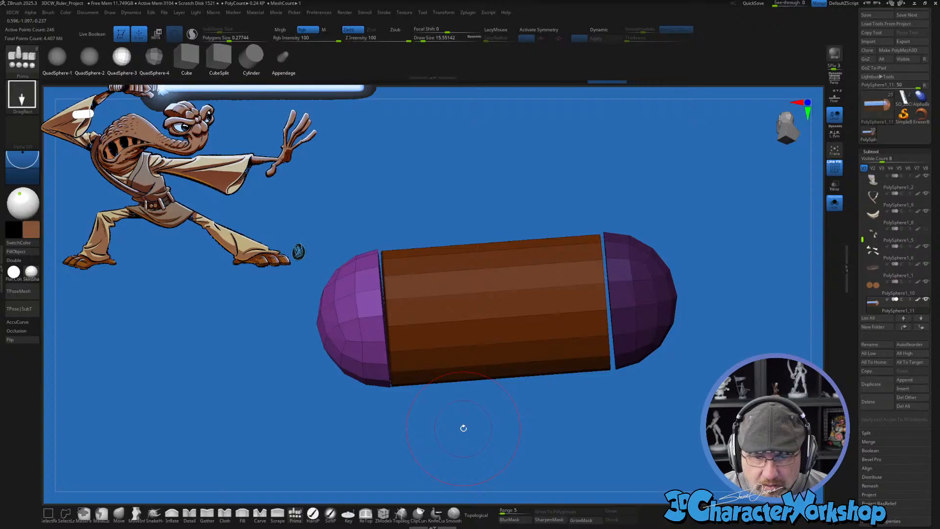
key(r)
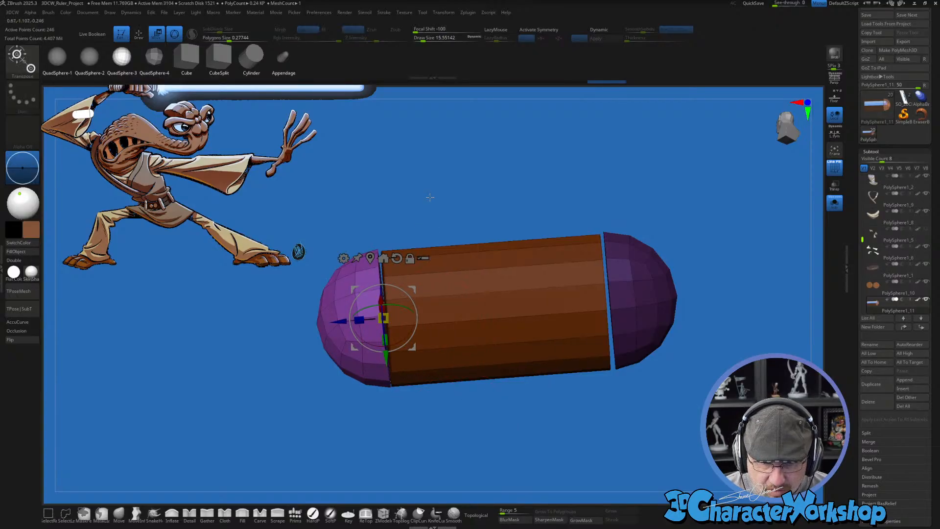
drag(430, 198, 416, 216)
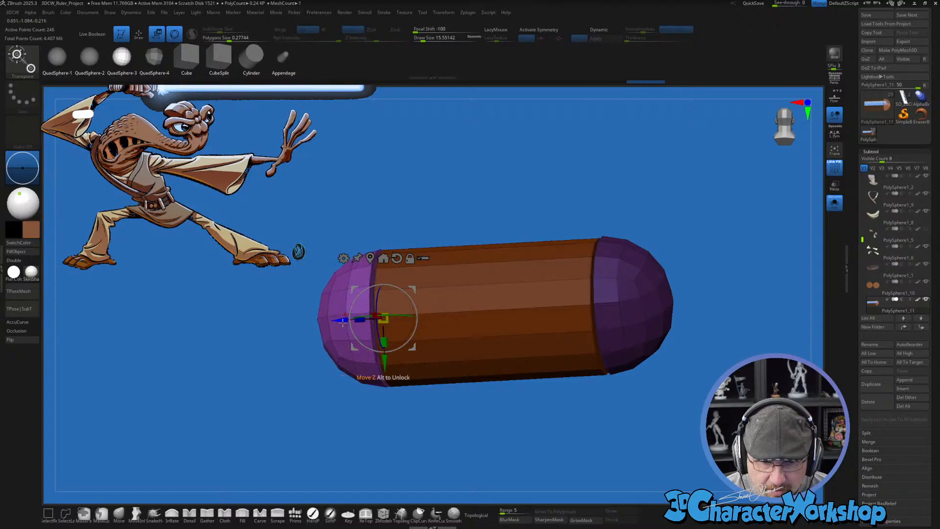
drag(367, 320, 341, 321)
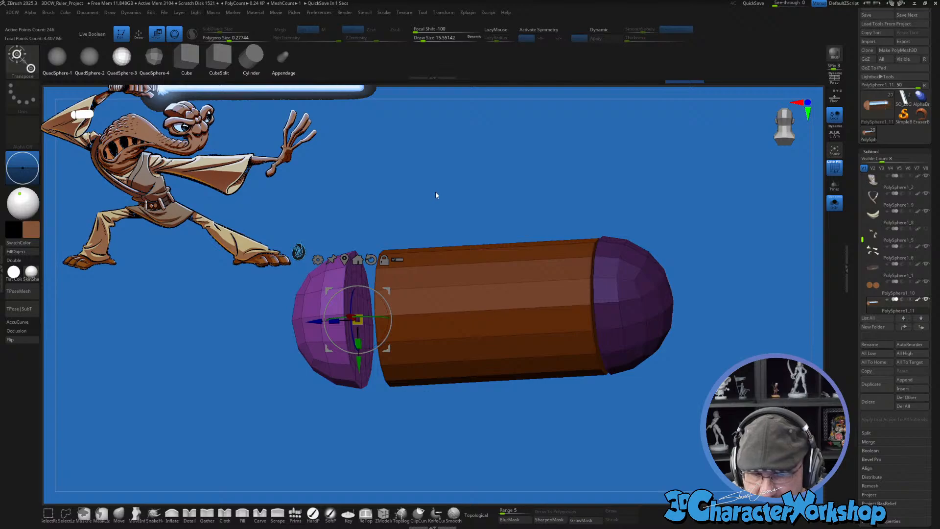
mouse_move(436, 195)
mouse_down()
mouse_move(440, 180)
mouse_move(421, 191)
mouse_move(439, 200)
mouse_up()
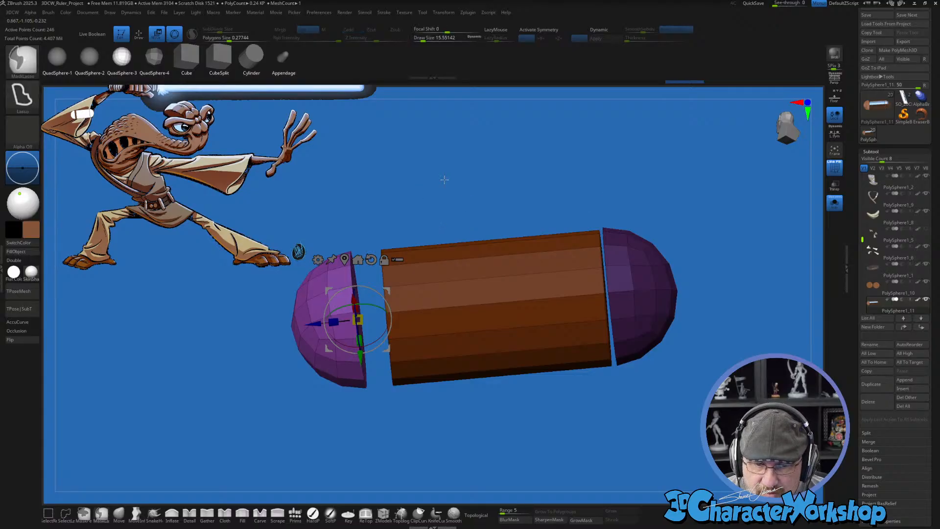
Step: Clear the mask and assign polygroups by normals to the cylinder and both domes
ctrl+click(443, 196)
ctrl+drag(448, 195, 447, 196)
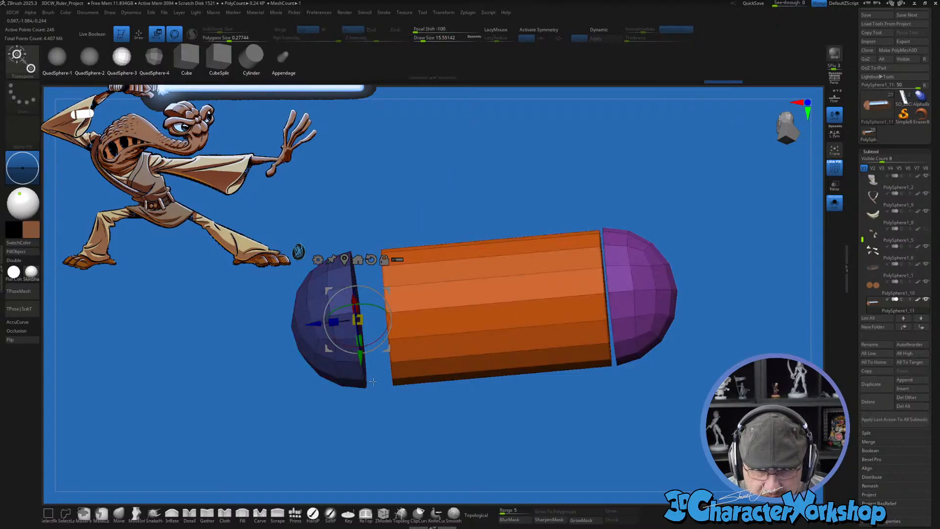
key(q)
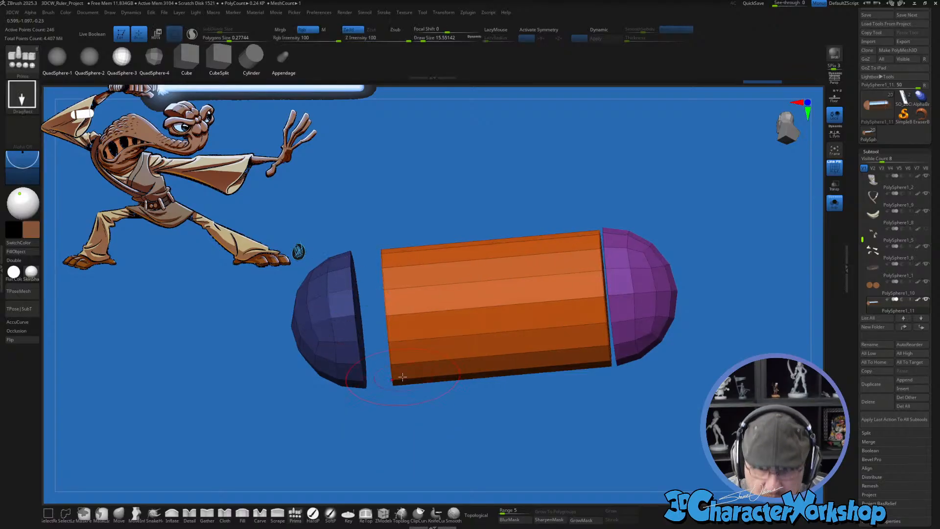
key(space)
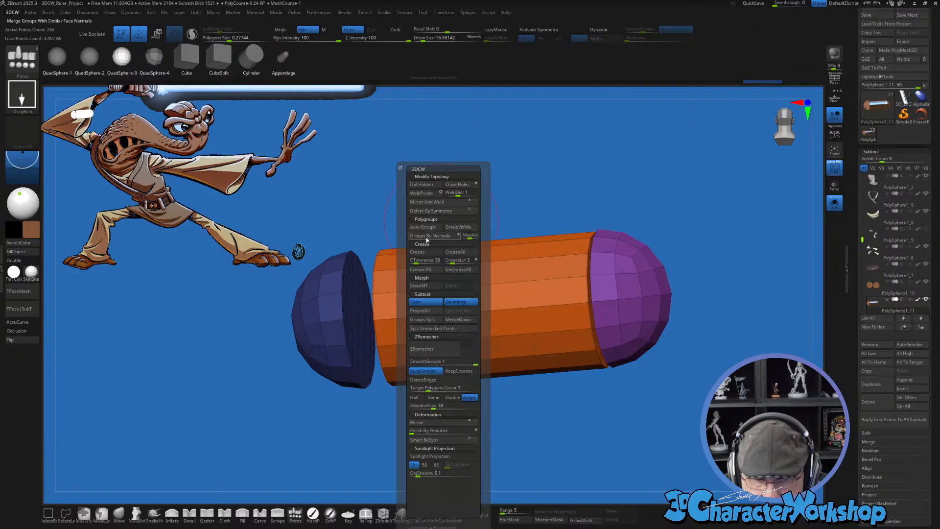
click(421, 284)
scroll(513, 177, up, 5)
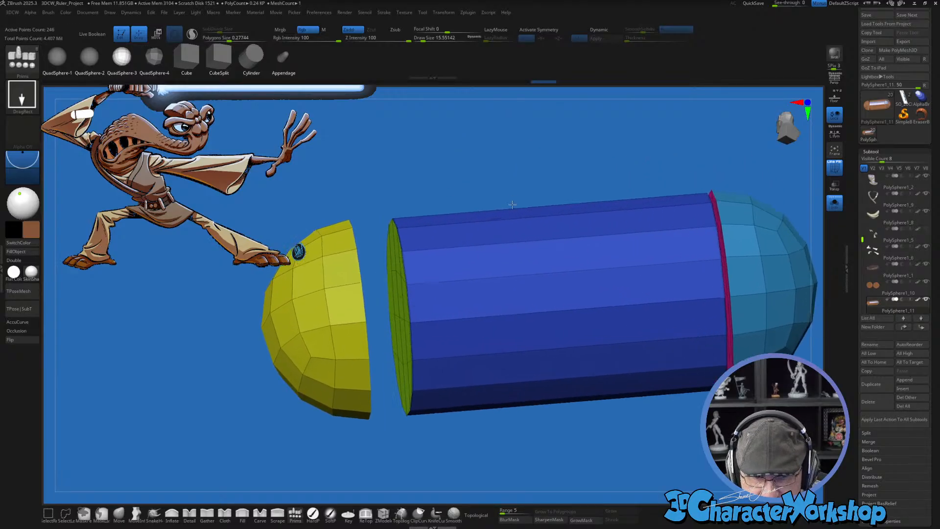
Step: Hide the cylinder's end cap facing the yellow dome and that dome's flat face
key(s)
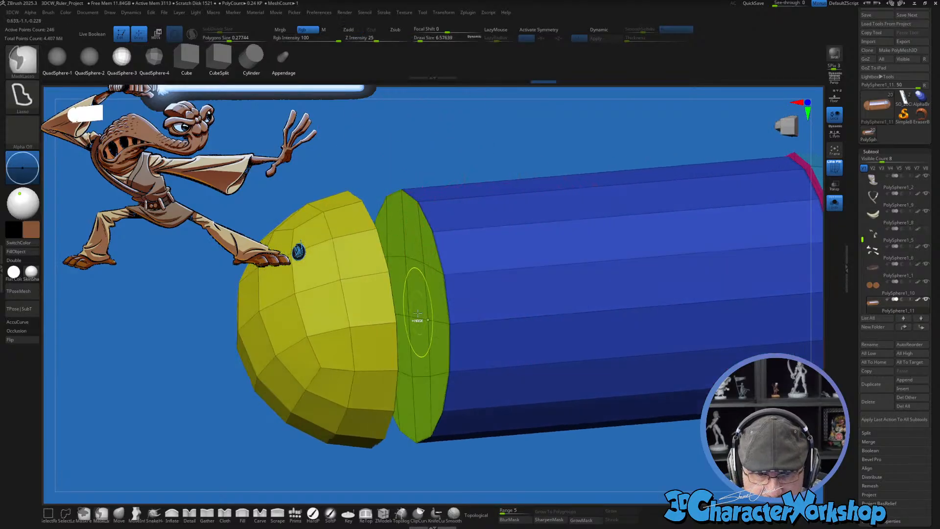
ctrl+shift+click(408, 313)
ctrl+shift+click(408, 314)
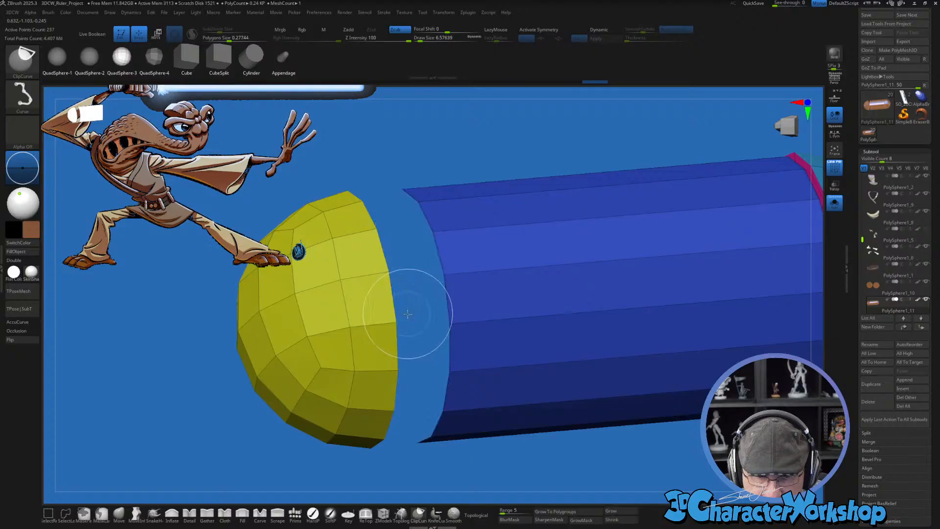
ctrl+shift+click(420, 128)
ctrl+alt+shift+click(331, 298)
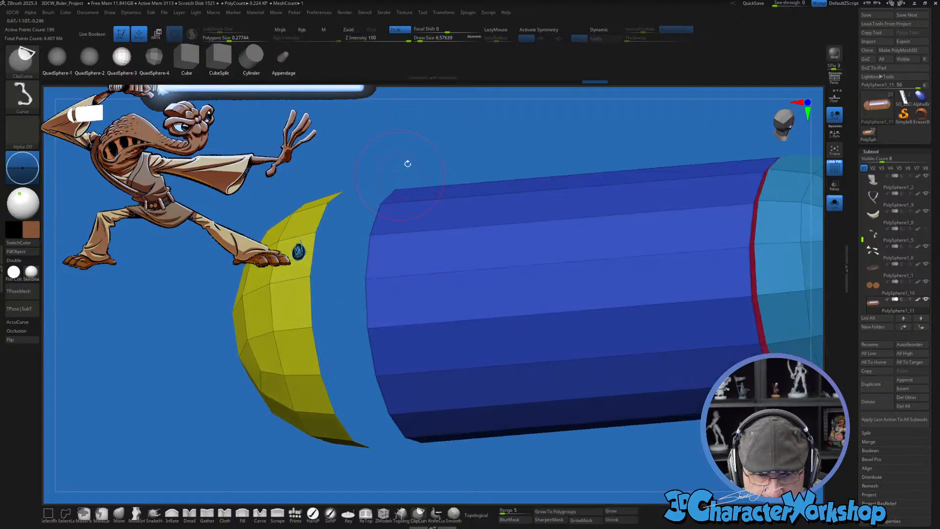
Step: Mask everything except the light-blue dome and move that dome away from the cylinder's end
drag(407, 162, 587, 275)
drag(674, 245, 634, 157)
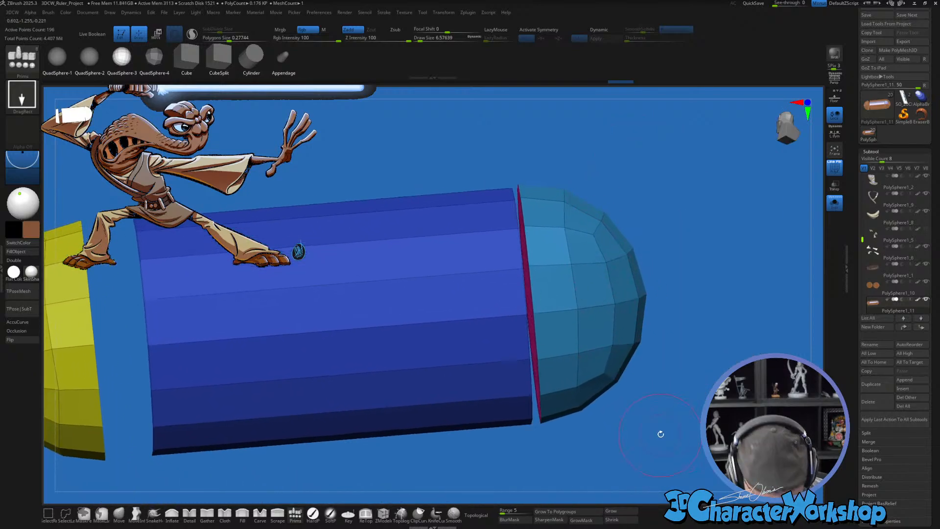
drag(662, 435, 588, 364)
key(w)
ctrl+click(574, 351)
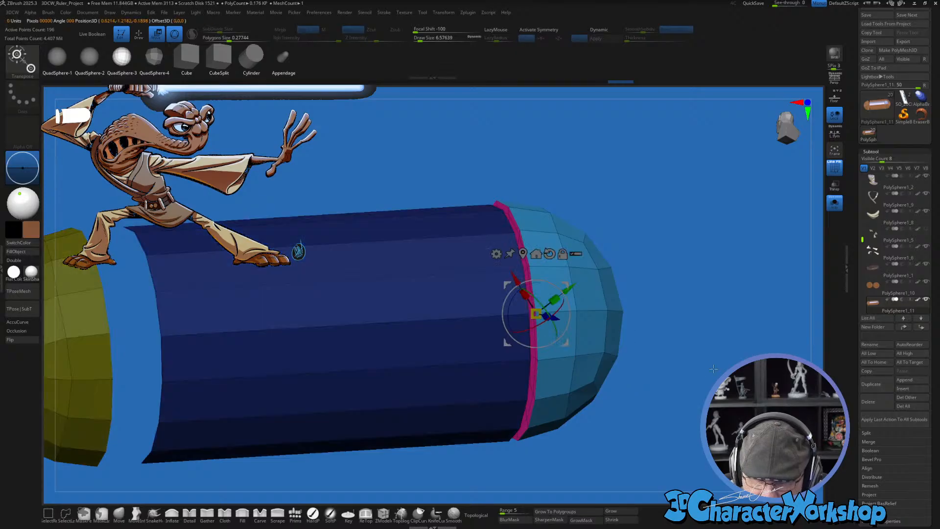
drag(661, 387, 670, 343)
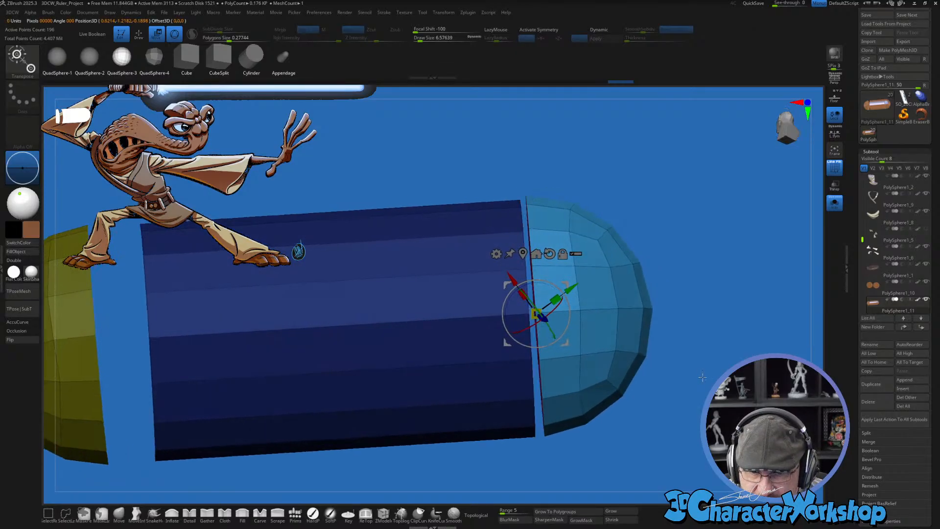
drag(567, 343, 609, 344)
key(q)
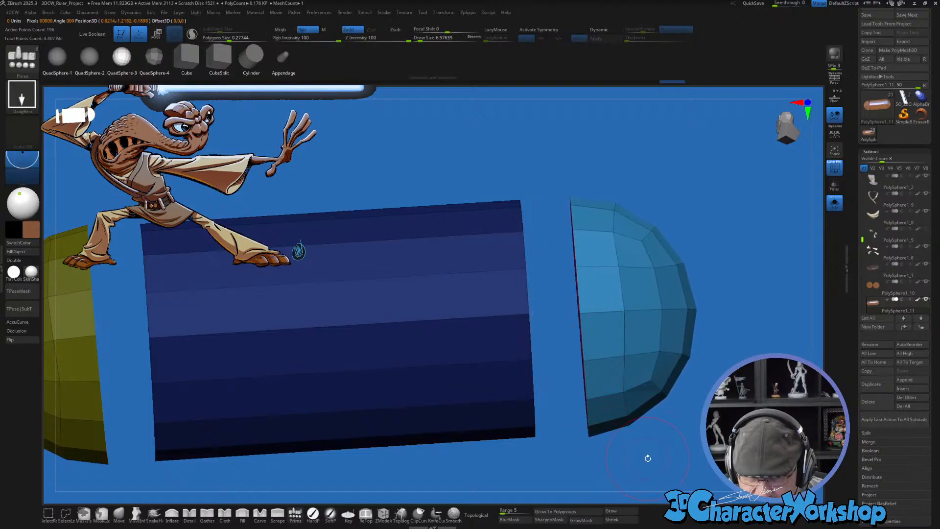
Step: Hide the light-blue dome's flat face and the cylinder's red end cap, and delete all hidden faces
mouse_move(648, 459)
mouse_down()
mouse_move(667, 393)
mouse_move(662, 408)
mouse_move(629, 399)
mouse_up()
ctrl+shift+click(563, 321)
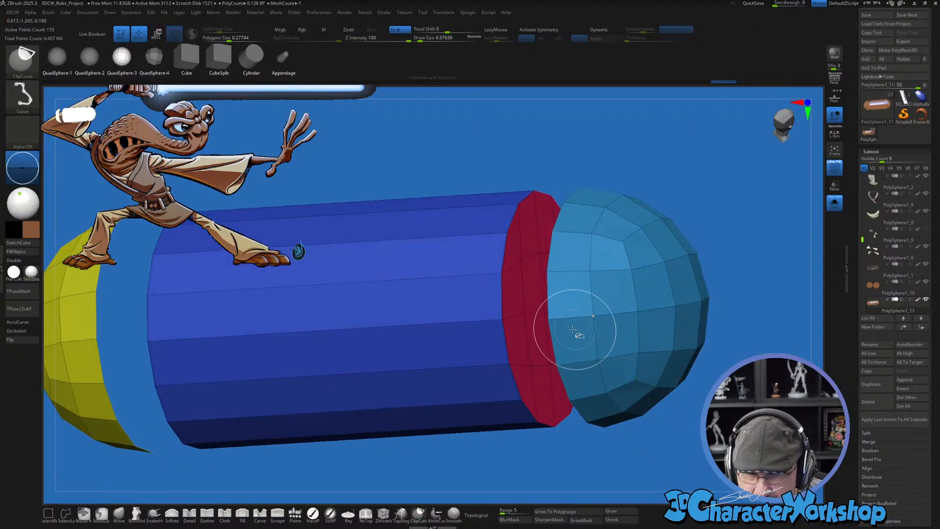
ctrl+shift+click(533, 318)
alt+drag(688, 441, 700, 424)
key(space)
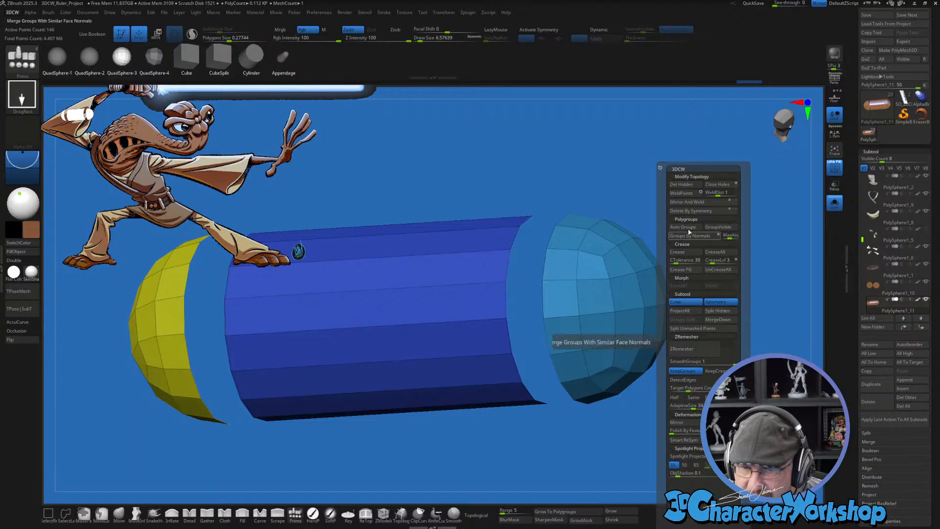
click(681, 187)
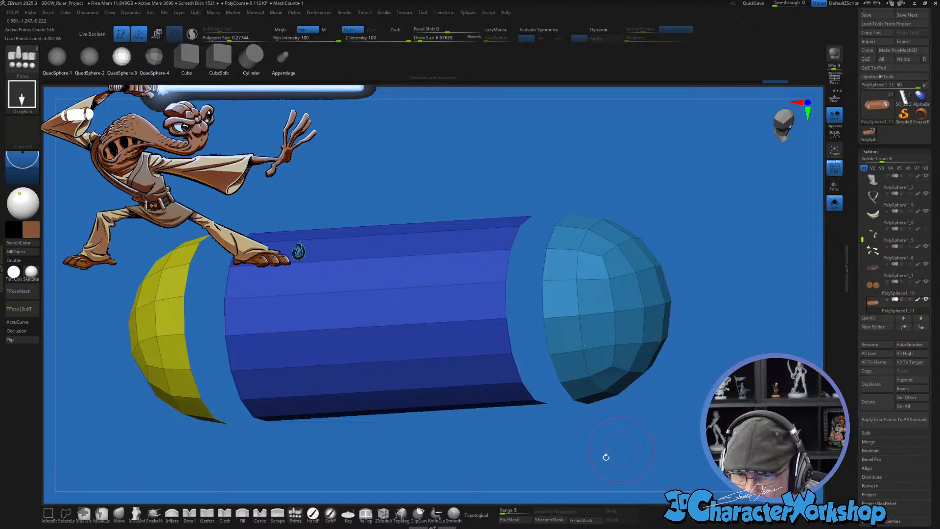
Step: Turn on double-sided display to show the insides of the open cylinder and domes
drag(564, 423, 503, 451)
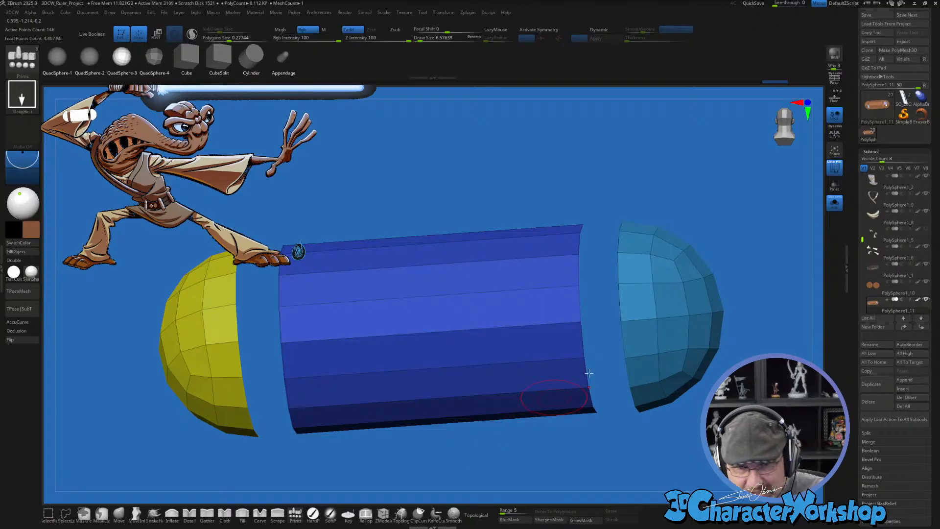
drag(715, 231, 653, 355)
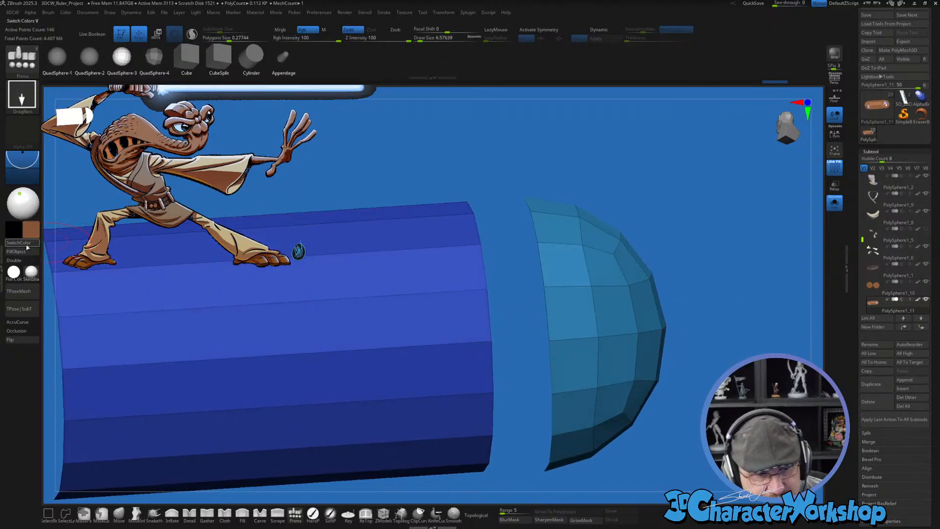
click(25, 262)
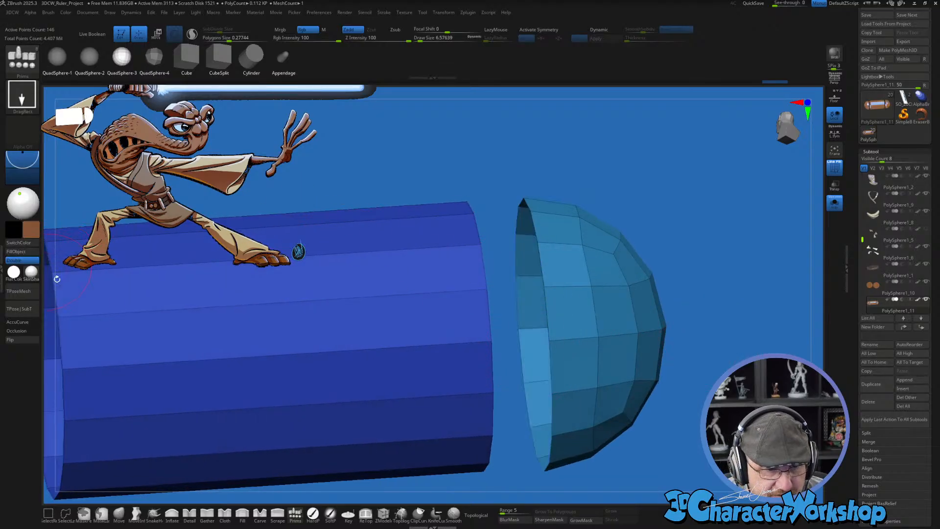
drag(688, 299, 715, 276)
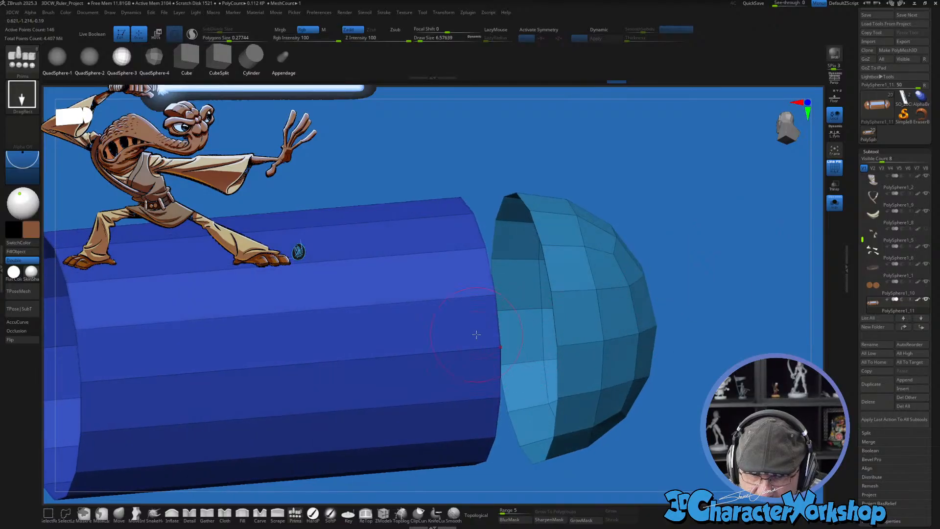
drag(678, 445, 671, 454)
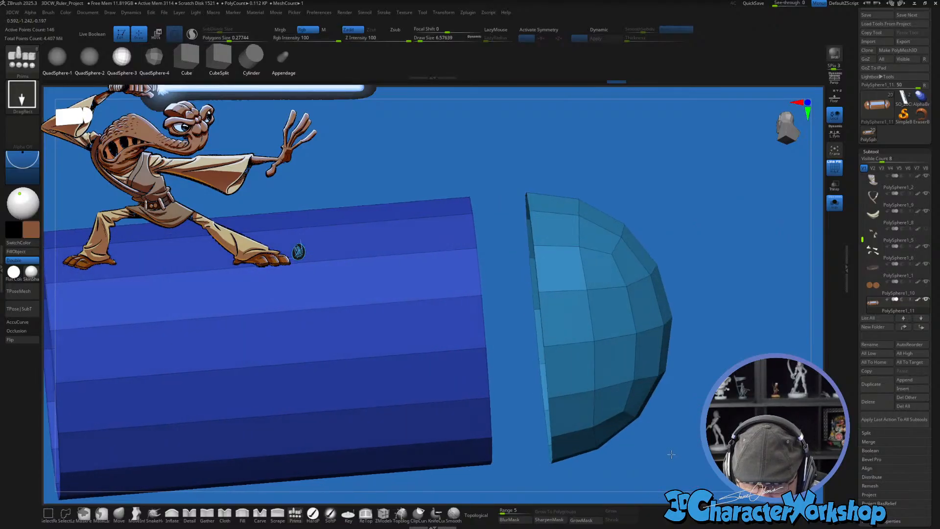
Step: With ZModeler's edge action Bridge set to Two Holes, bridge the cylinder's open edge to the light-blue dome's open edge
drag(516, 459, 429, 478)
click(383, 516)
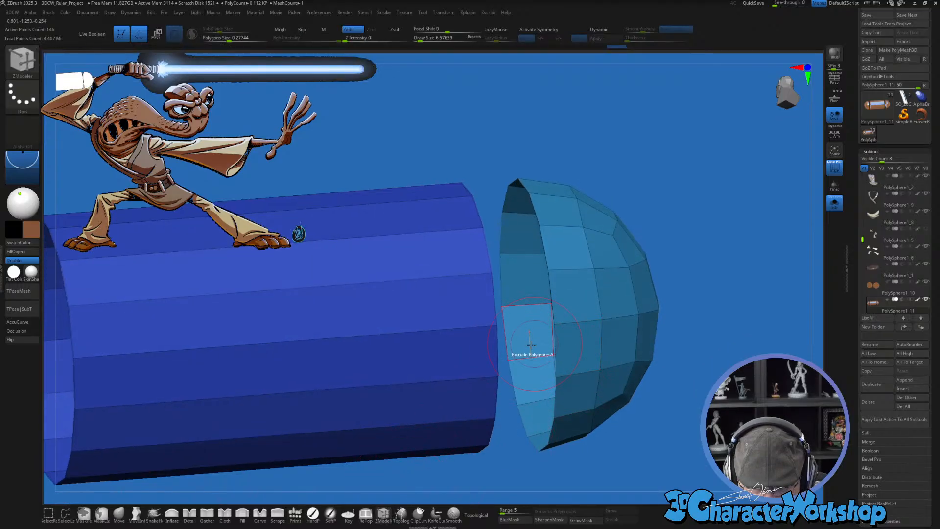
key(space)
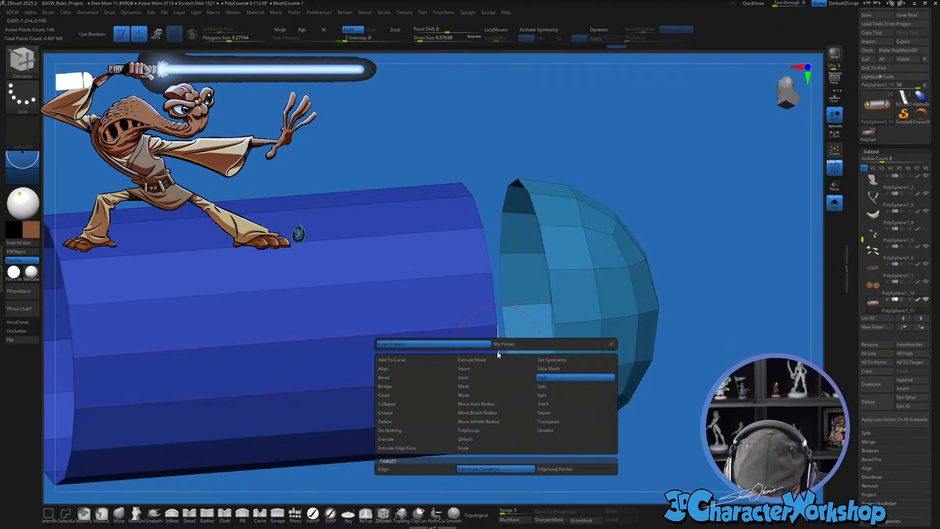
click(391, 387)
click(476, 469)
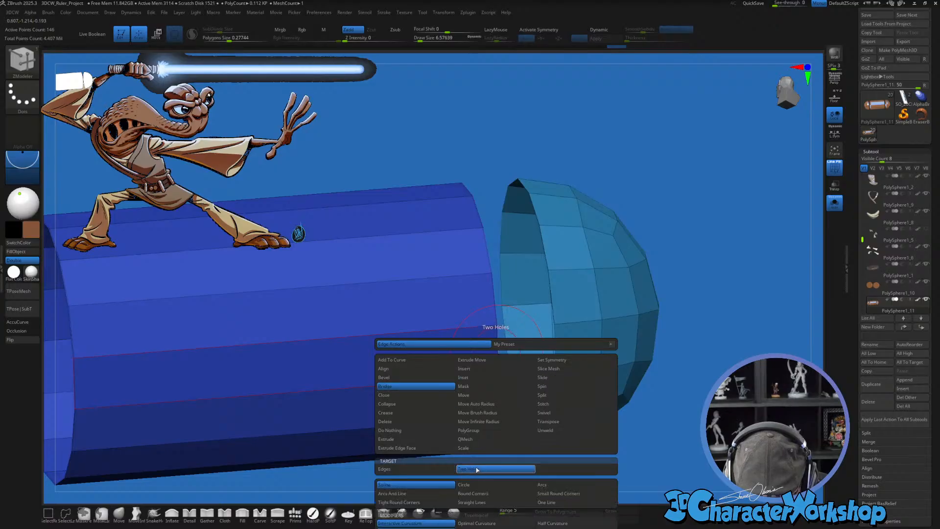
click(489, 300)
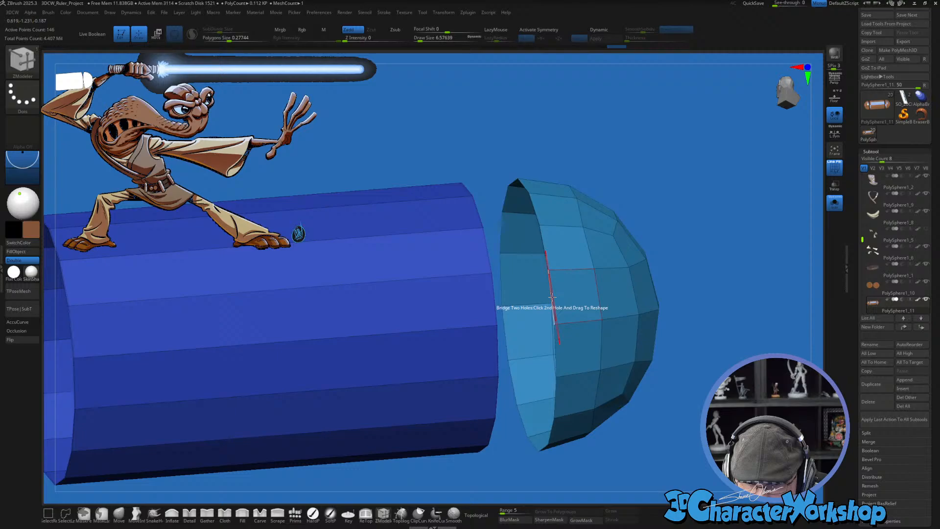
click(552, 297)
mouse_move(699, 428)
mouse_down()
mouse_move(686, 431)
mouse_move(710, 426)
mouse_up()
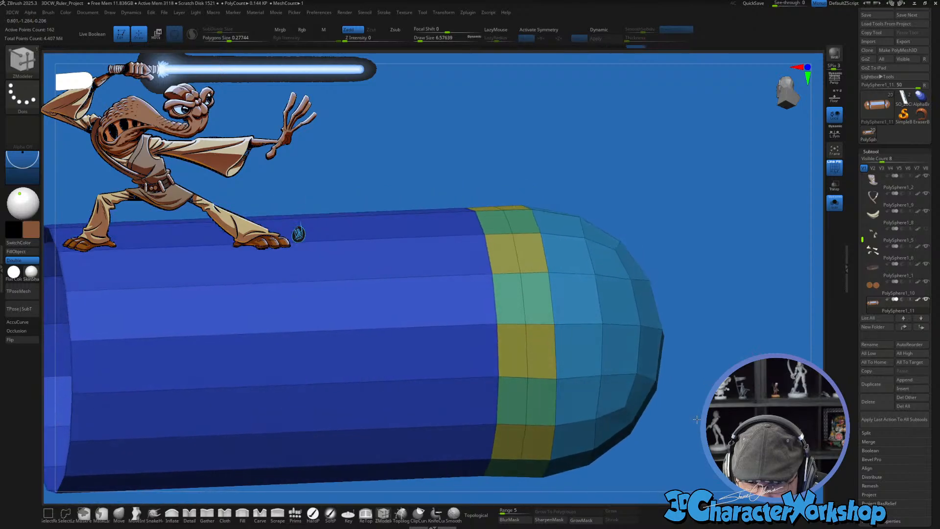
alt+drag(743, 241, 607, 221)
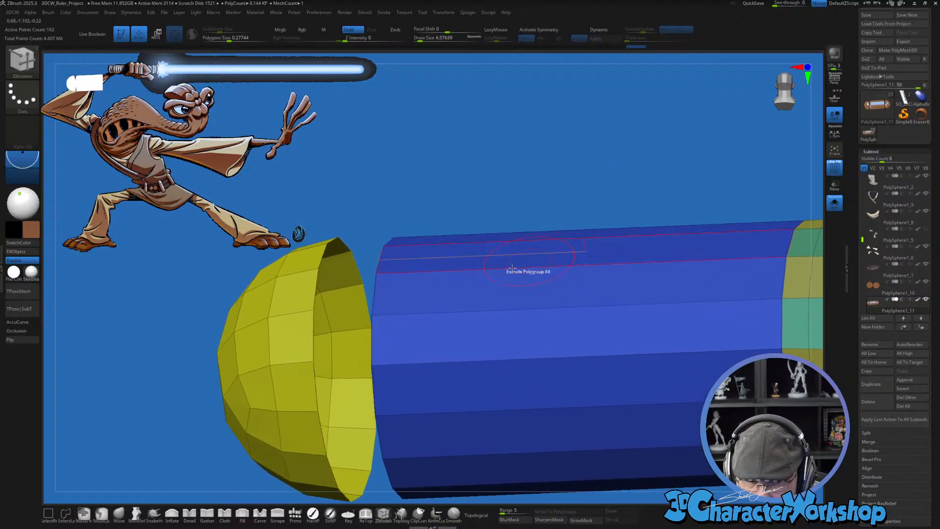
Step: Bridge the cylinder's remaining open edge to the yellow dome's open edge to close the capsule
click(375, 347)
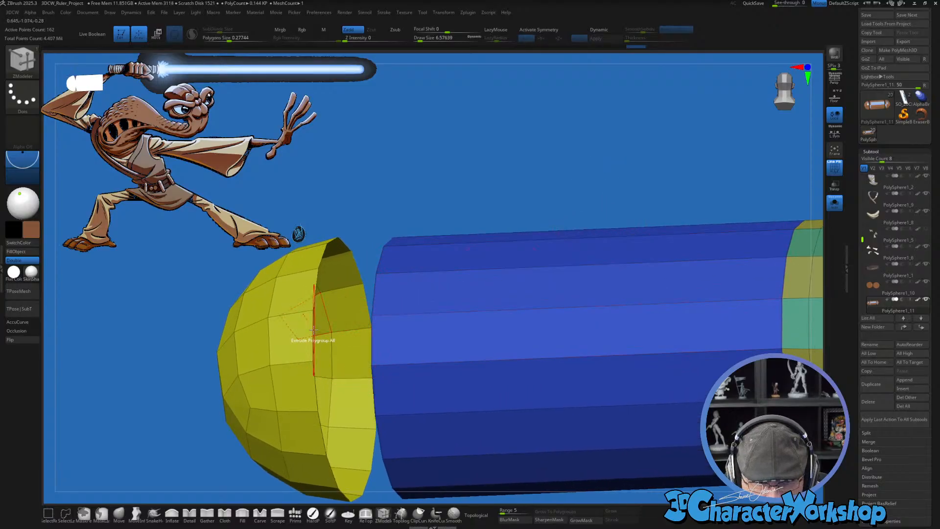
click(314, 338)
key(f)
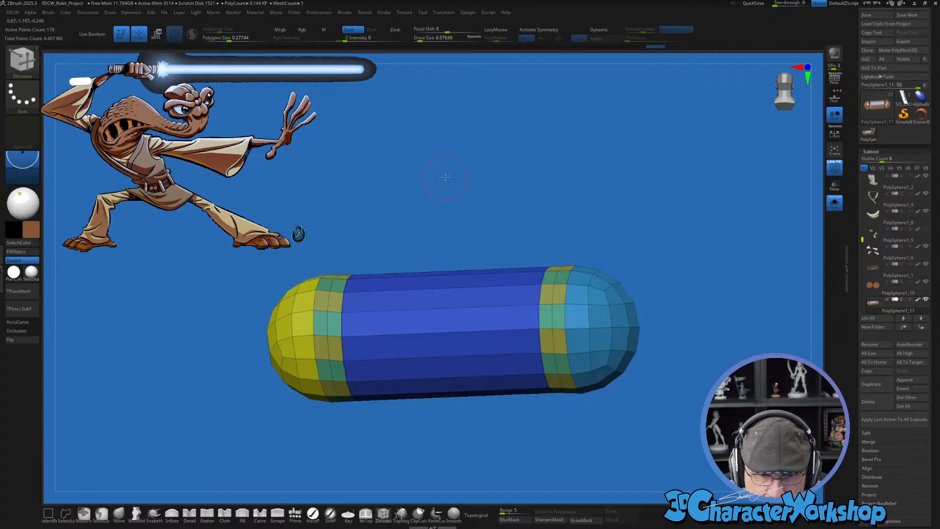
Step: Delete the middle edge loop from each of the two bridged bands between the cylinder and domes
drag(441, 178, 495, 186)
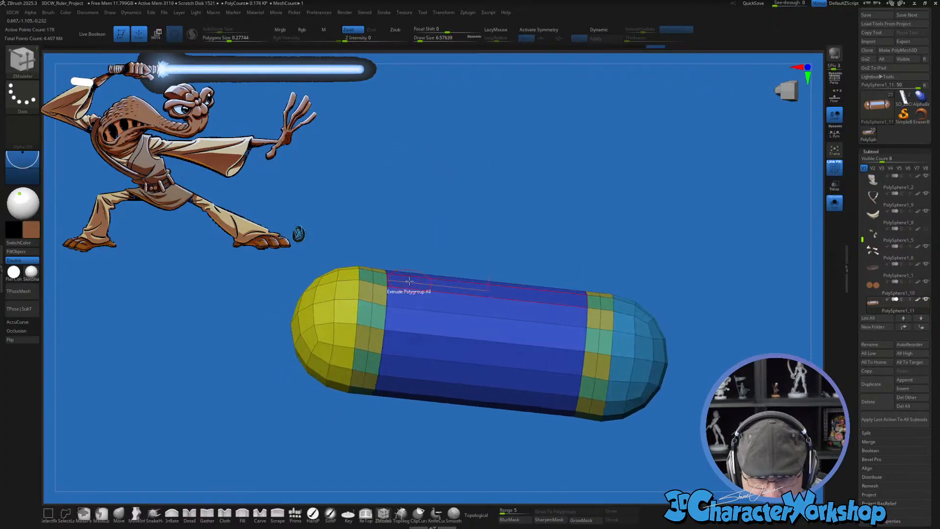
key(space)
click(372, 309)
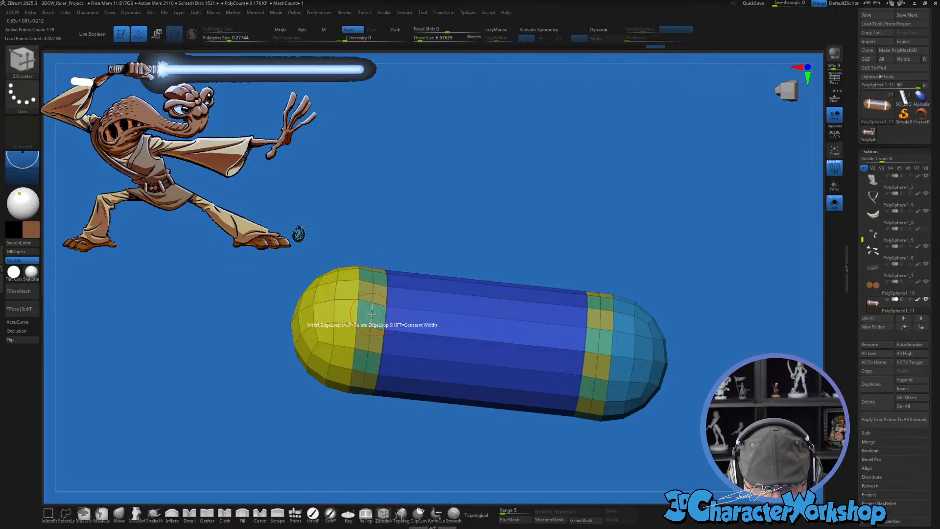
alt+click(372, 314)
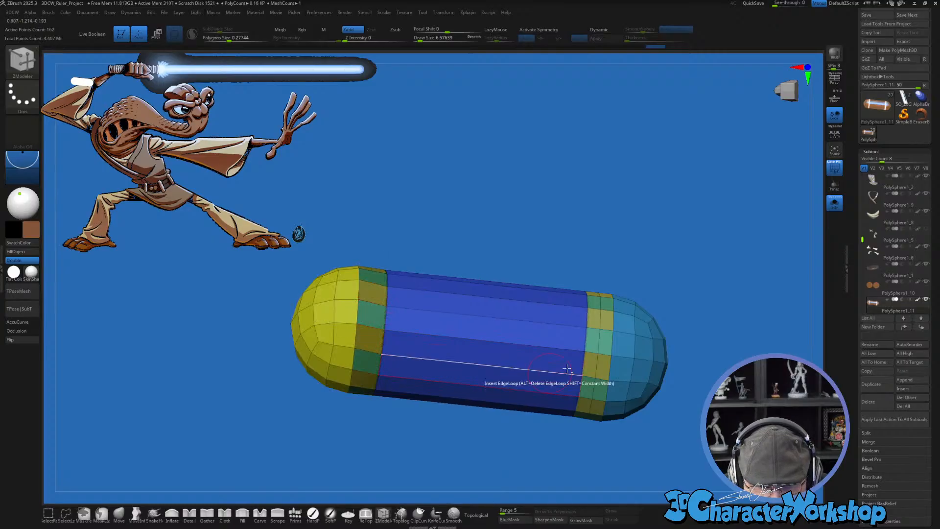
alt+click(599, 339)
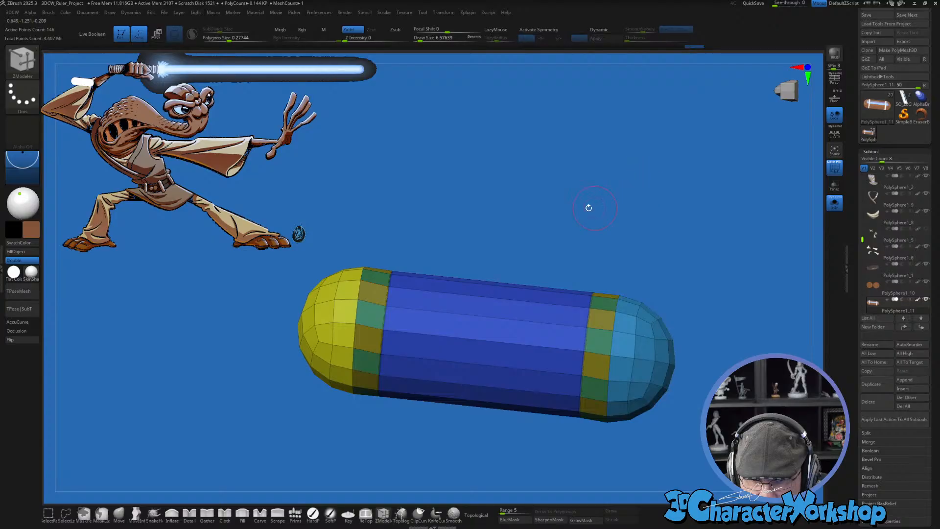
Step: Mask everything except the yellow dome and move that dome toward the cylinder to narrow its connecting band
mouse_move(588, 207)
mouse_down()
mouse_move(535, 209)
mouse_move(516, 176)
mouse_move(516, 191)
mouse_move(466, 209)
mouse_move(240, 343)
mouse_move(444, 429)
mouse_move(447, 216)
mouse_up()
key(ctrl)
ctrl+click(489, 427)
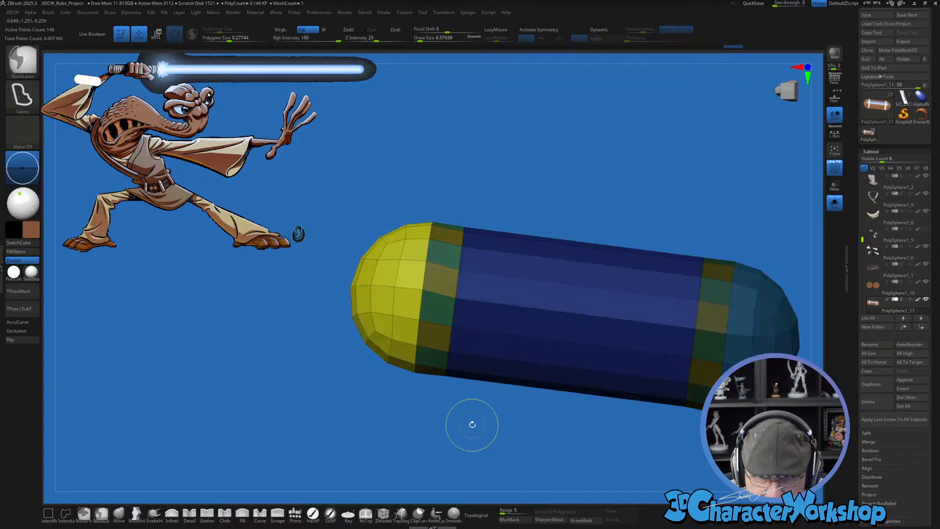
key(w)
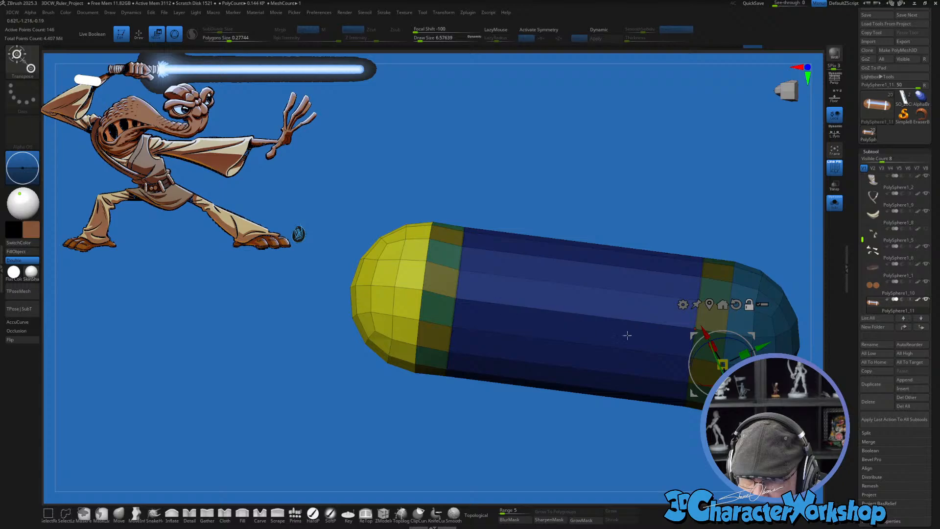
click(711, 303)
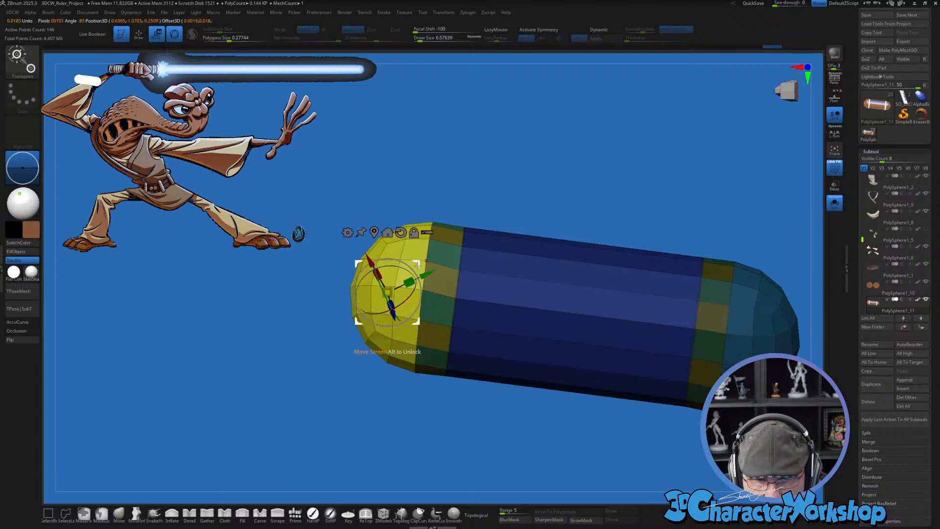
drag(419, 270, 442, 272)
Step: Mask everything except the light-blue dome, move it toward the cylinder to narrow its band, and clear the mask
alt+drag(581, 461, 362, 435)
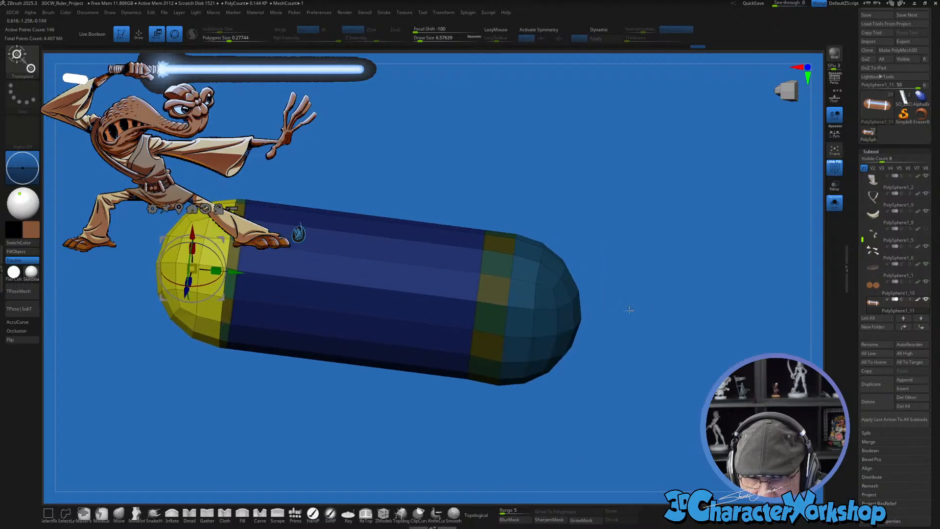
ctrl+drag(631, 228, 651, 240)
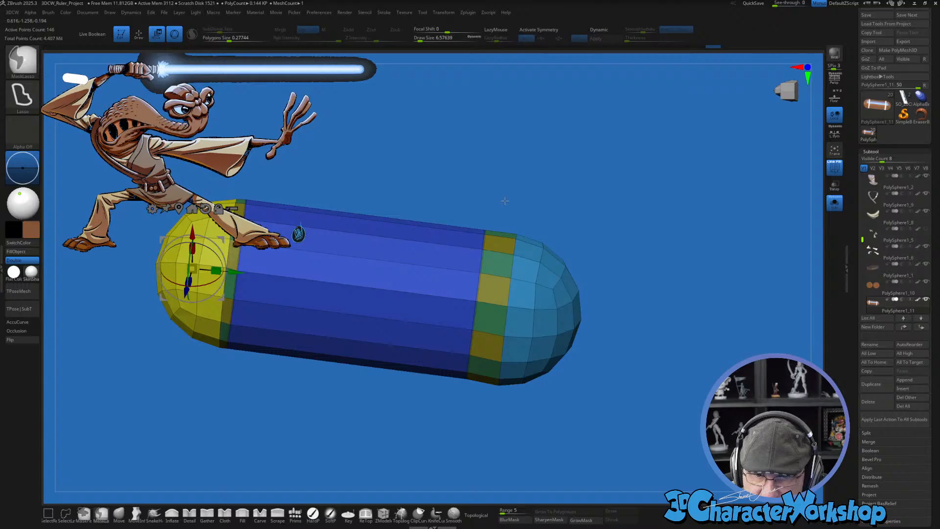
mouse_move(505, 201)
ctrl+mouse_down()
mouse_move(737, 286)
mouse_move(483, 462)
mouse_move(465, 459)
ctrl+mouse_up()
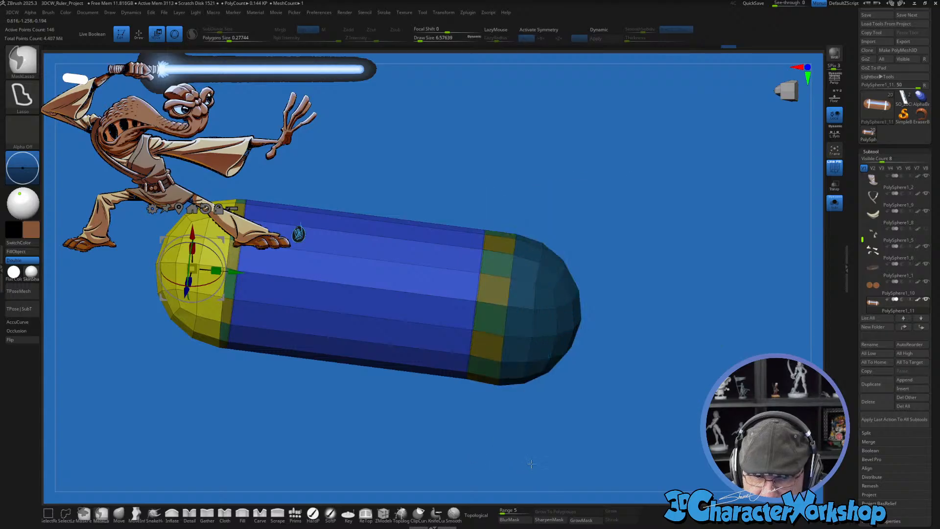
ctrl+click(516, 438)
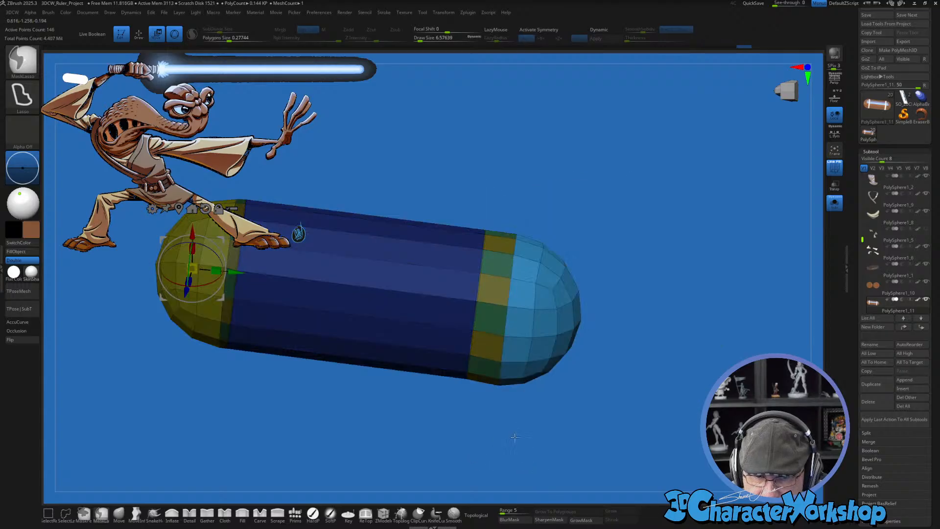
click(192, 209)
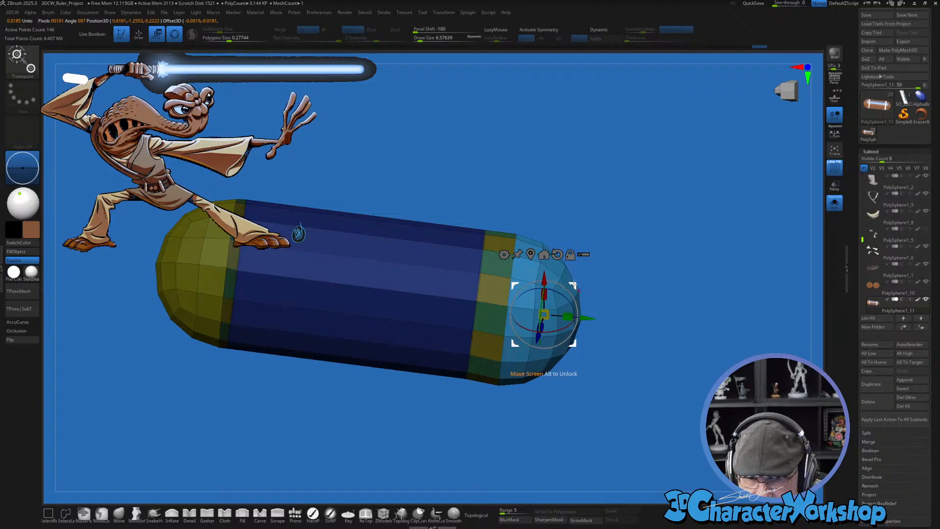
drag(566, 283, 553, 281)
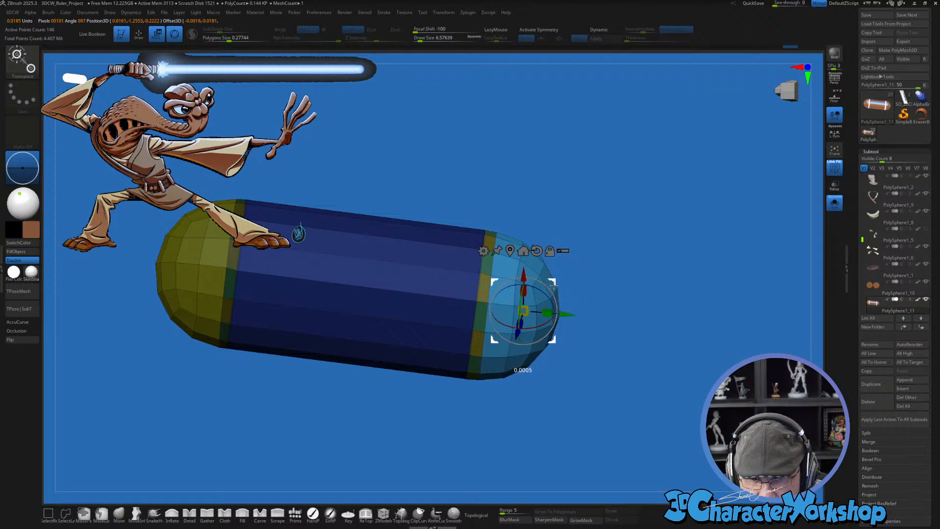
drag(554, 287, 552, 285)
mouse_move(634, 404)
mouse_down()
mouse_move(655, 263)
mouse_move(638, 358)
mouse_move(657, 333)
mouse_move(726, 368)
mouse_move(631, 378)
mouse_up()
Step: With ZModeler's polygon action PolyGroup targeting Polyloop, assign both connecting bands to a single polygroup
key(q)
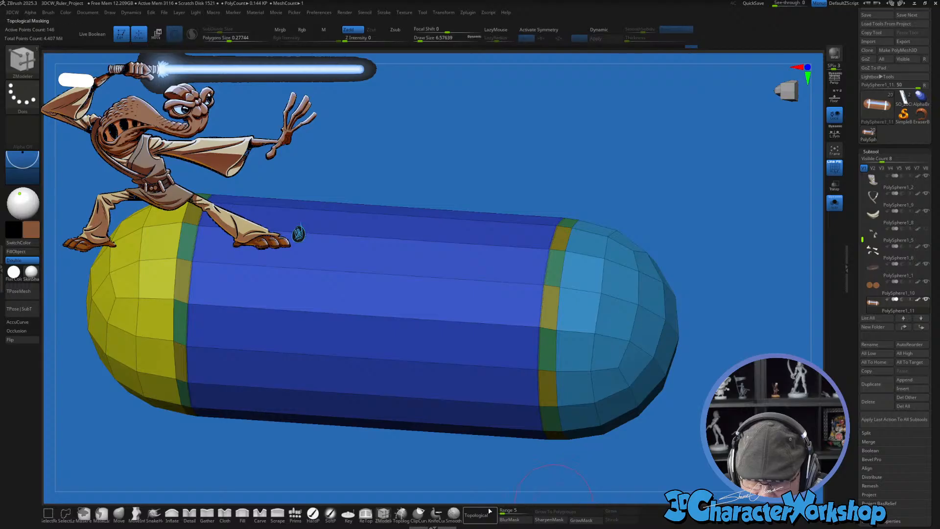
click(383, 516)
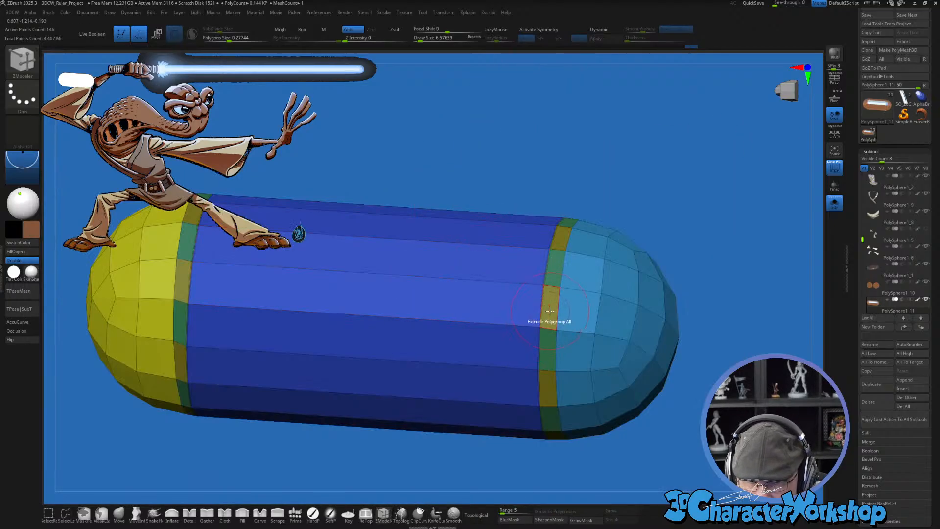
key(space)
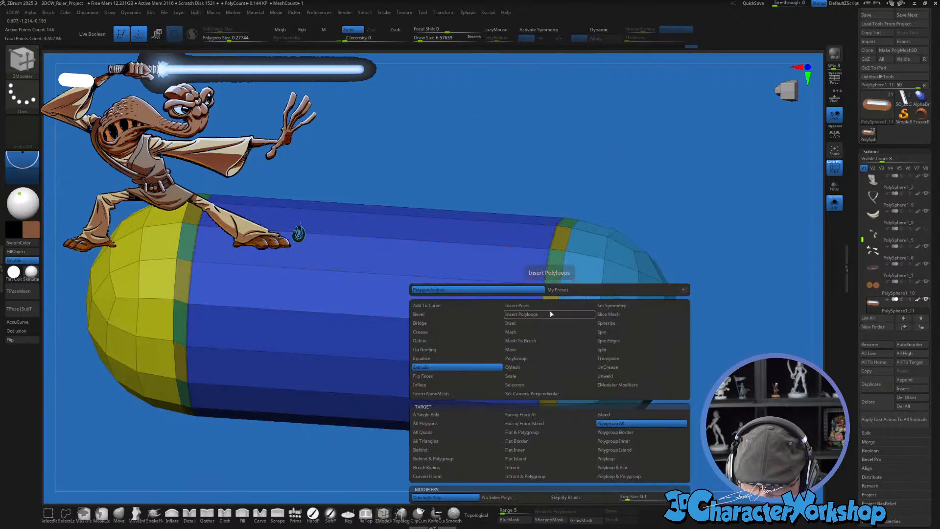
click(518, 359)
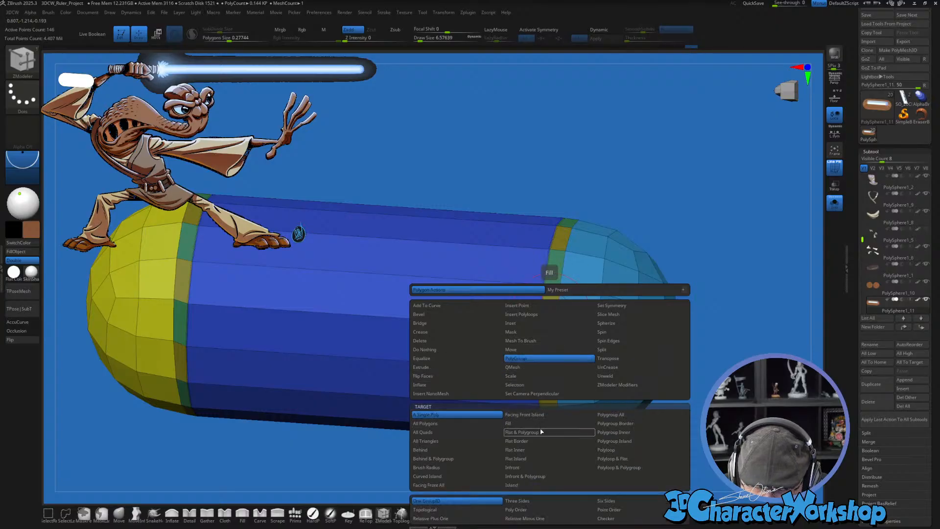
click(610, 451)
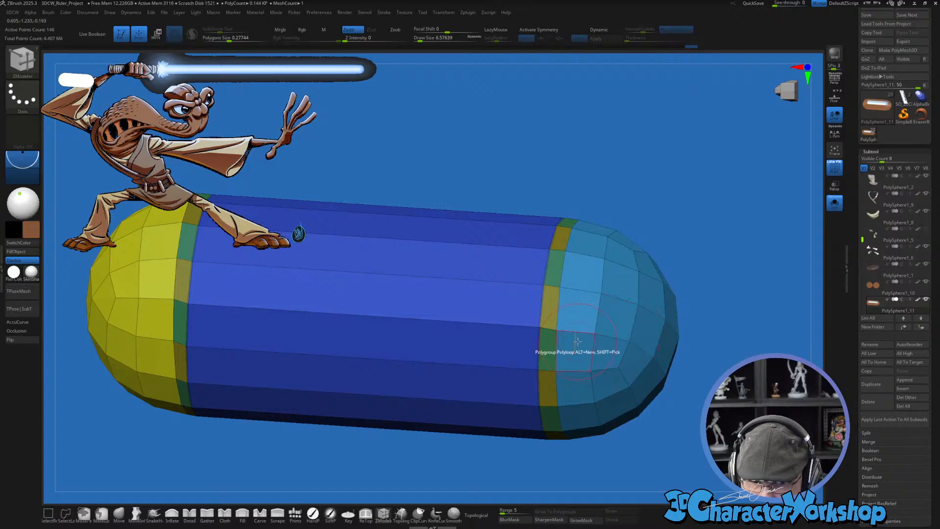
click(551, 315)
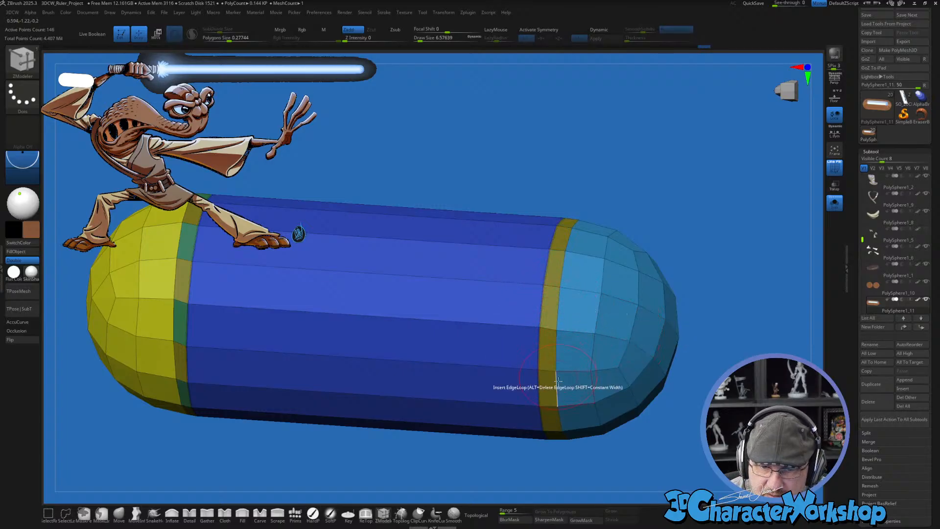
drag(602, 130, 613, 177)
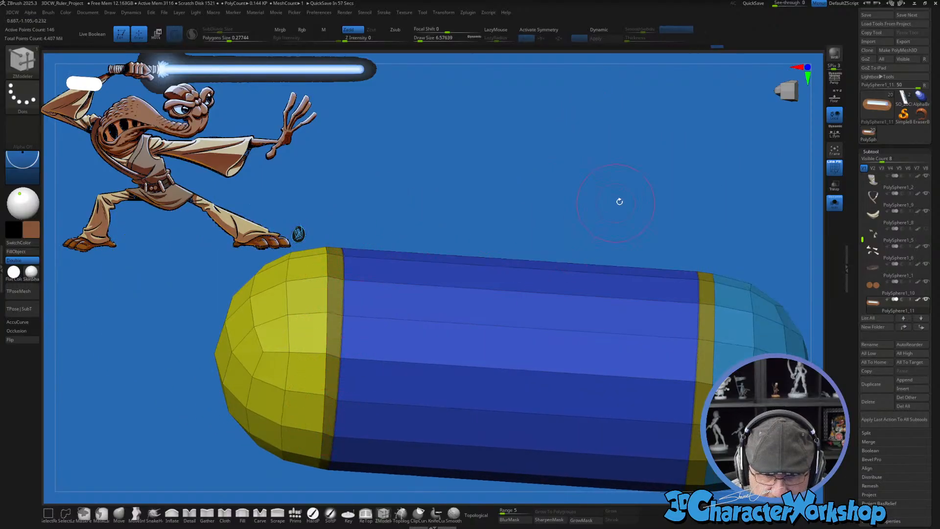
Step: Extrude both connecting bands inward with ZModeler's Extrude on Polygroup All to form recessed grooves around the capsule
drag(639, 199, 551, 206)
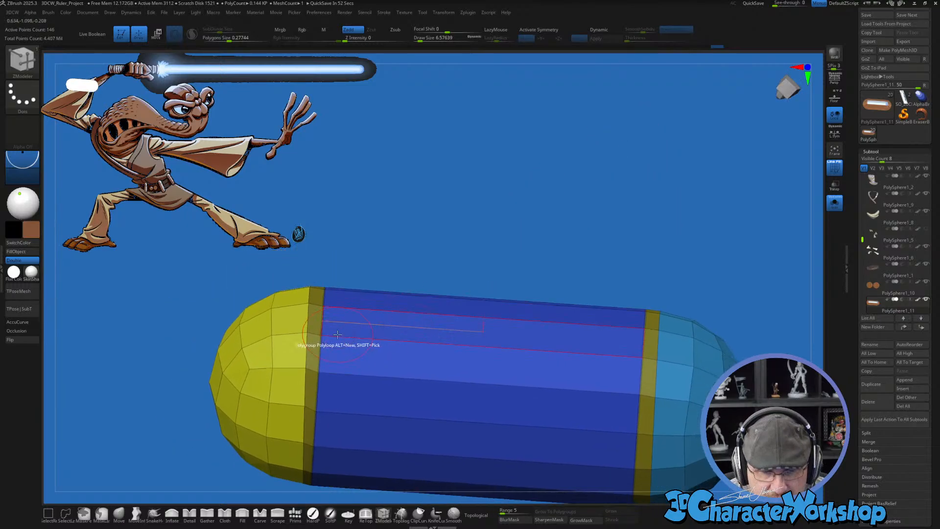
key(space)
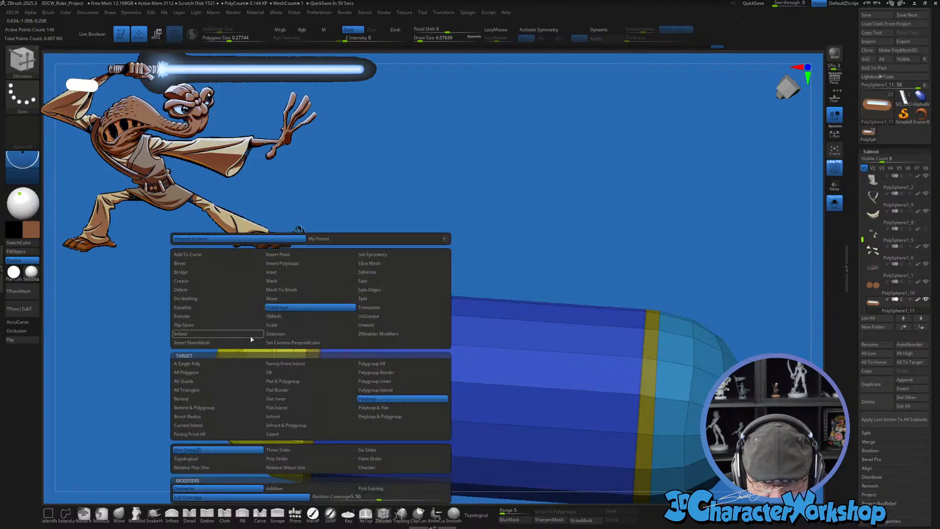
click(204, 321)
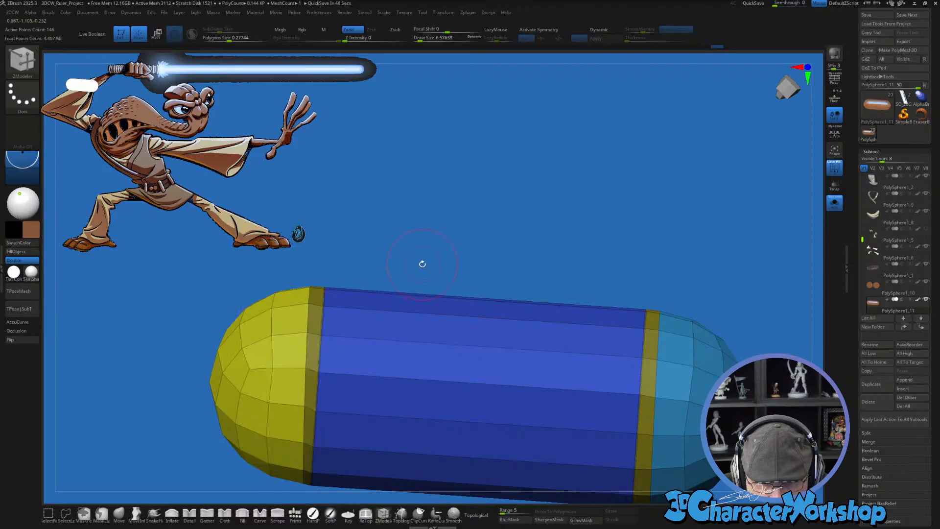
drag(422, 263, 316, 334)
click(312, 354)
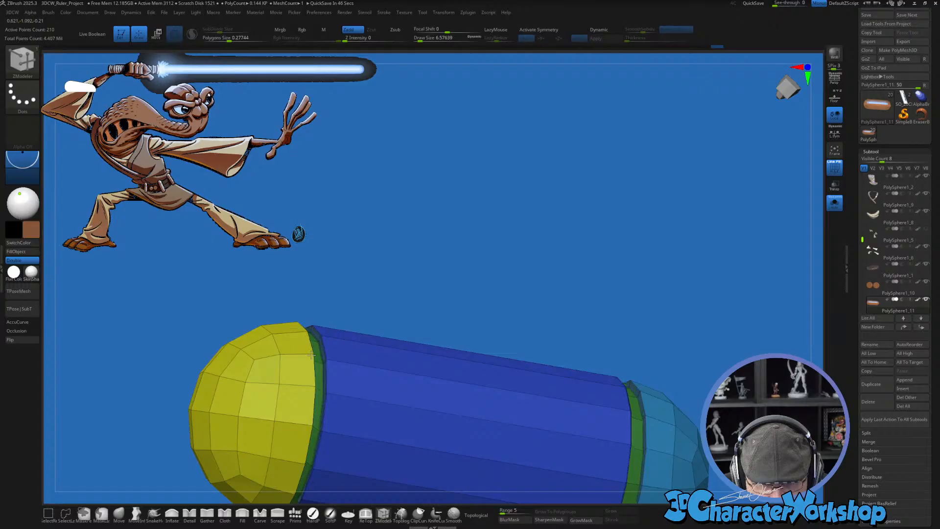
Step: Regroup the capsule's polygons with Groups By Normals and crease the polygroup borders
key(f)
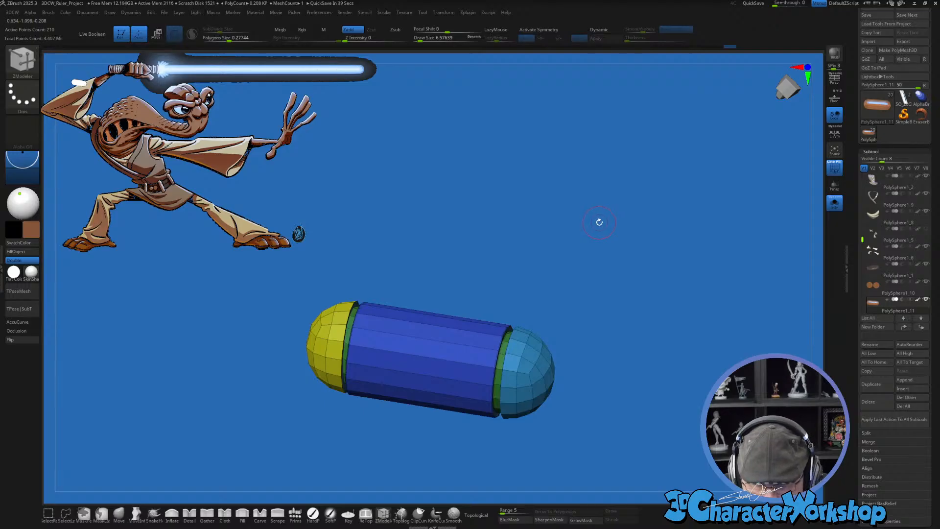
key(space)
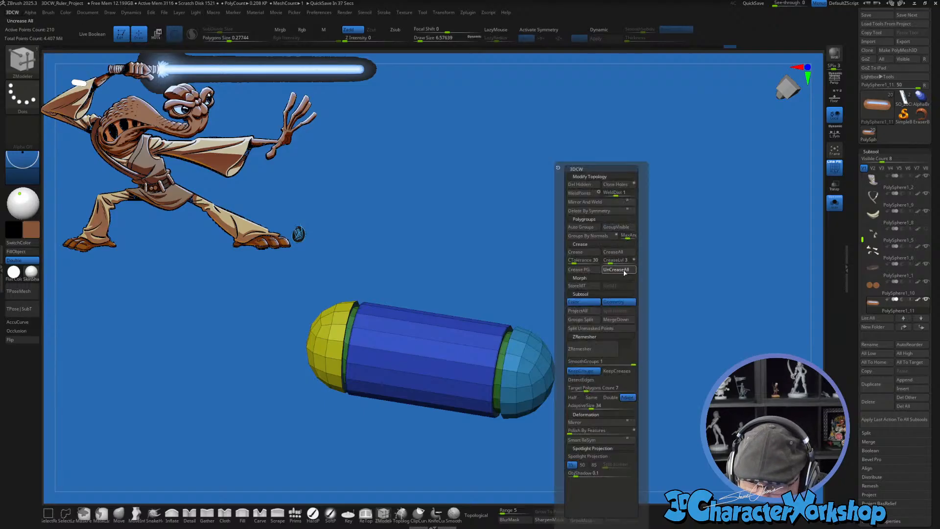
click(584, 238)
click(592, 272)
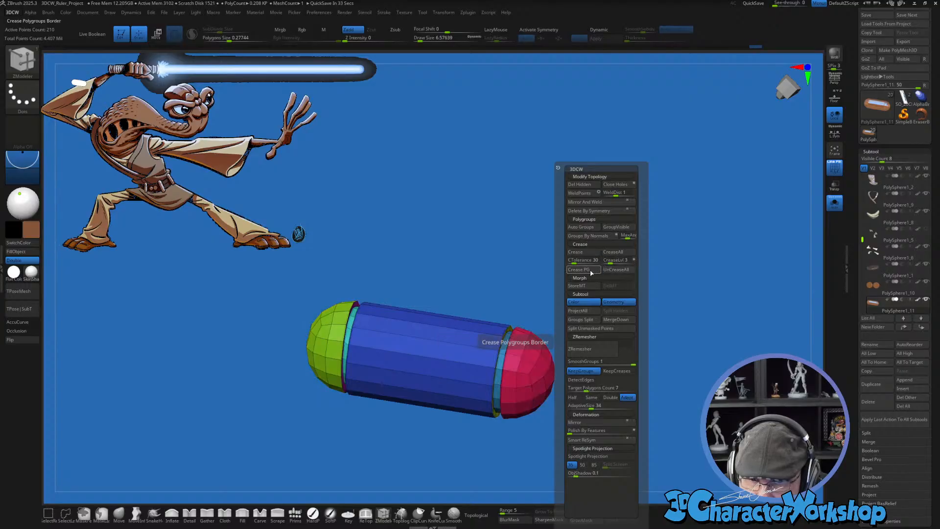
Step: Enable dynamic subdivision smoothing on the creased capsule and turn off its polyframe display
key(d)
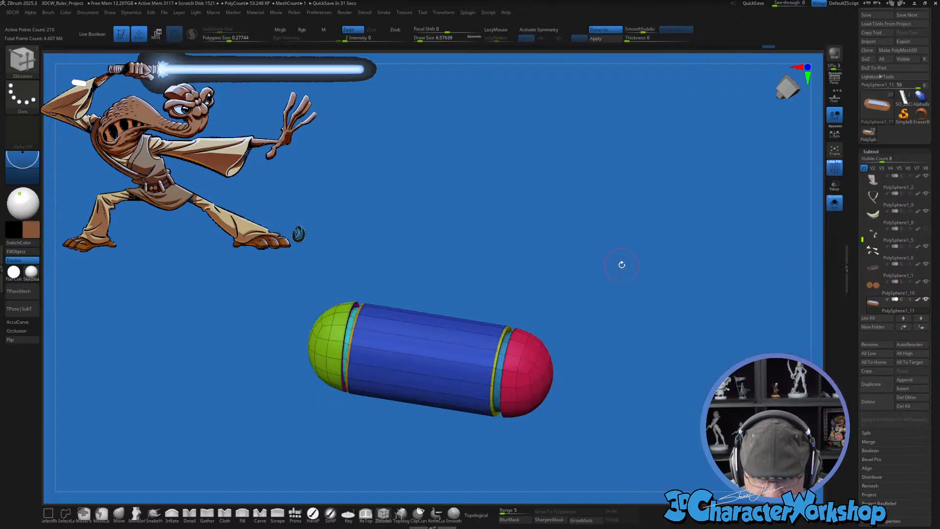
drag(622, 265, 597, 266)
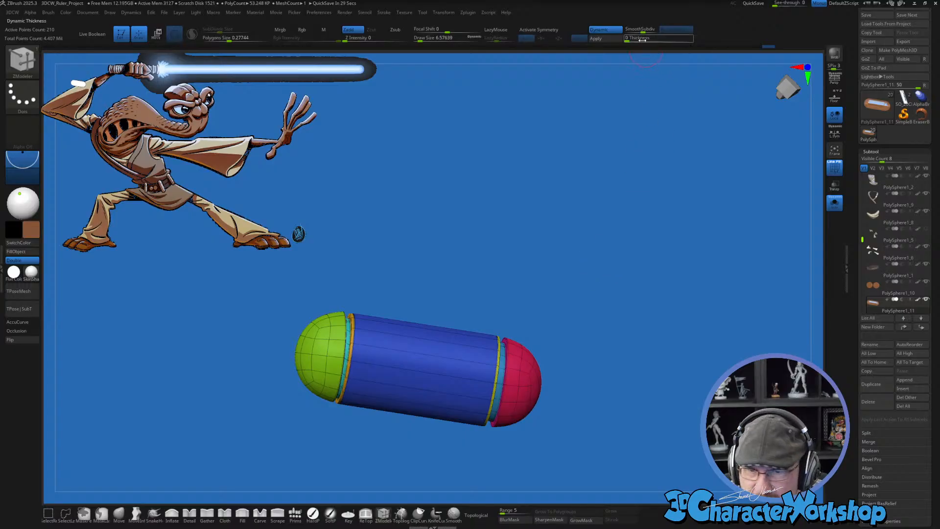
key(shift+f)
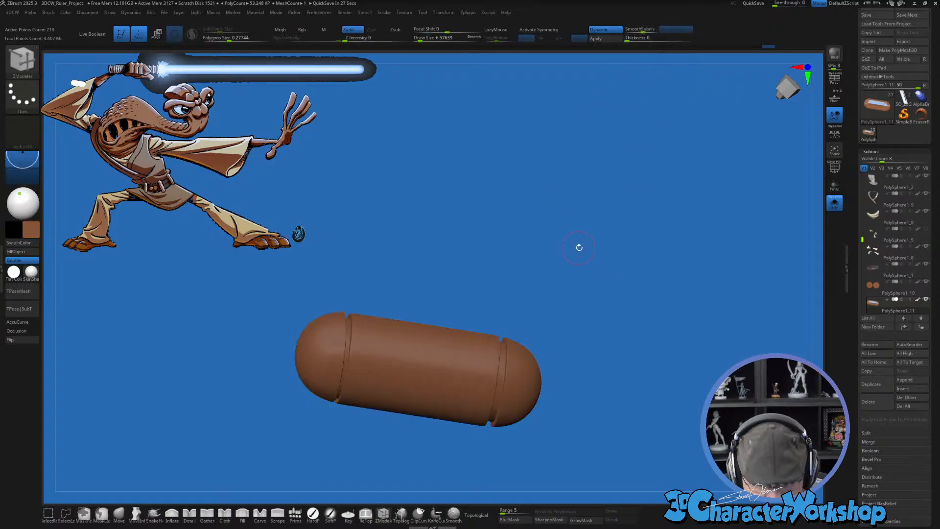
alt+drag(579, 247, 576, 227)
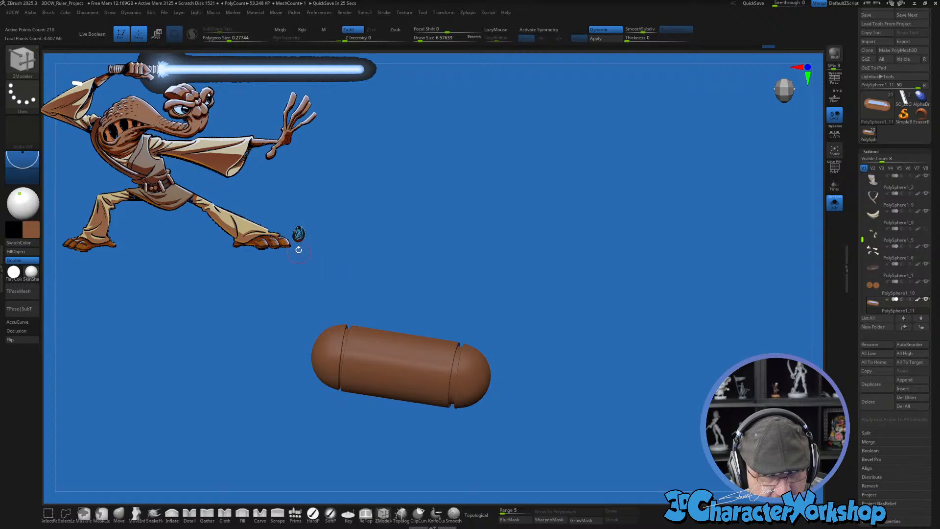
Step: Fill the capsule with light grey and show it together with the rest of the figure
key(space)
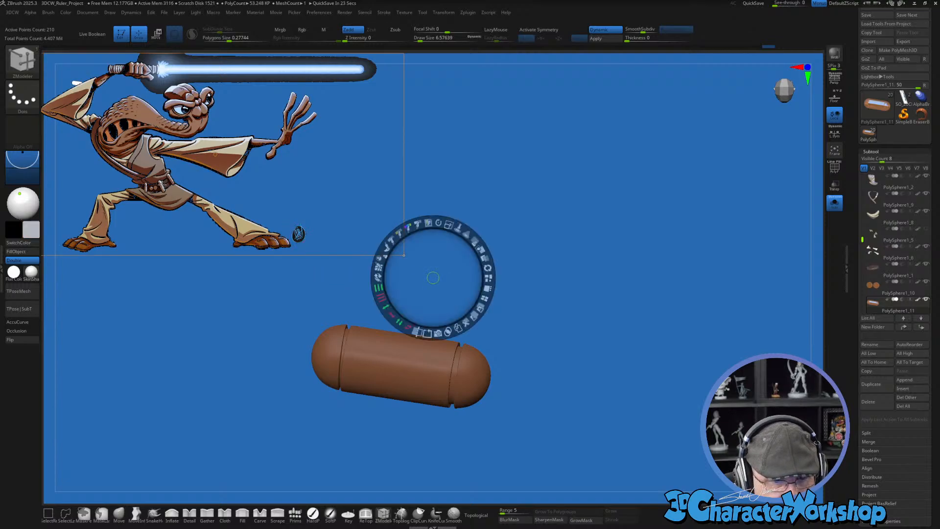
click(19, 249)
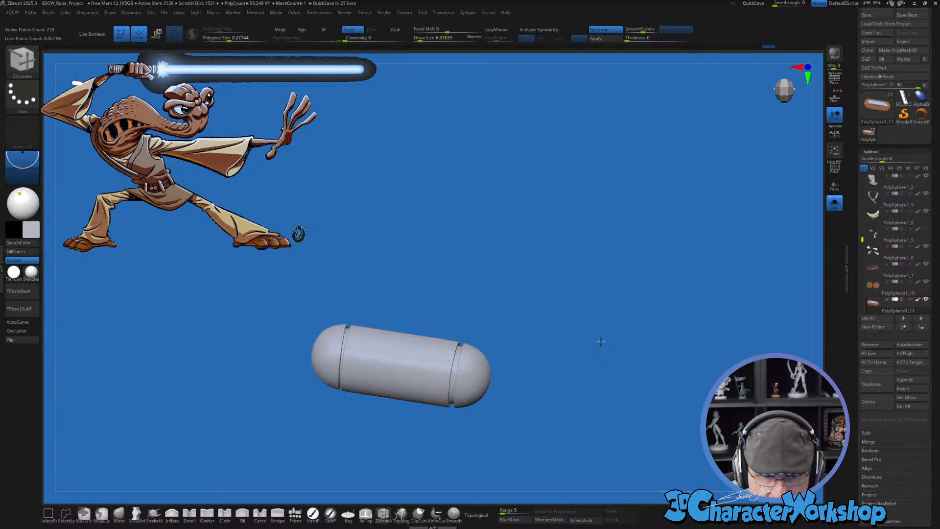
drag(598, 340, 671, 322)
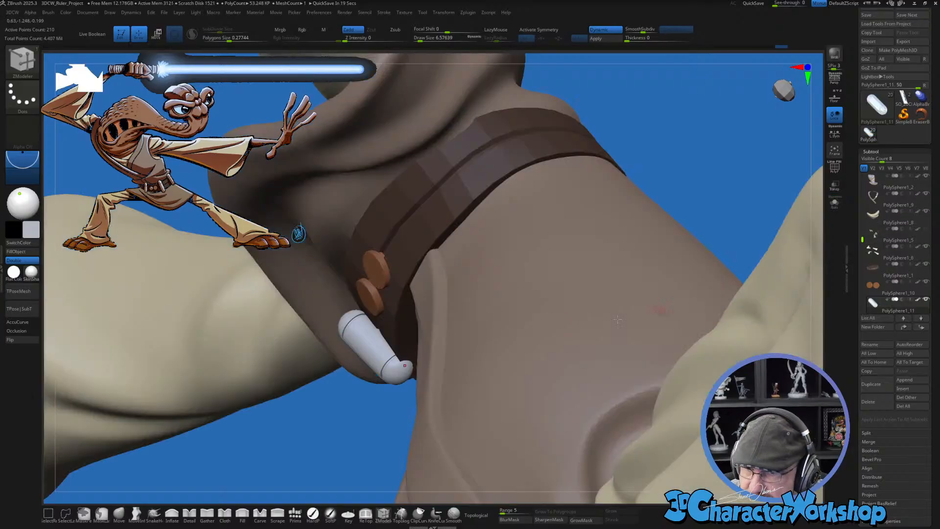
Step: Centre the transform gizmo on the capsule and adjust the capsule's position against the front of the belt
drag(353, 444, 515, 348)
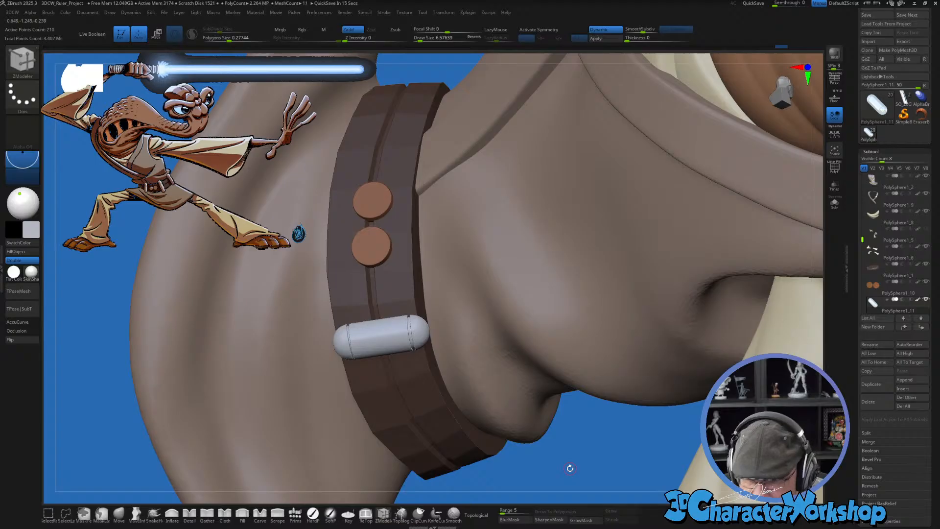
drag(570, 468, 361, 367)
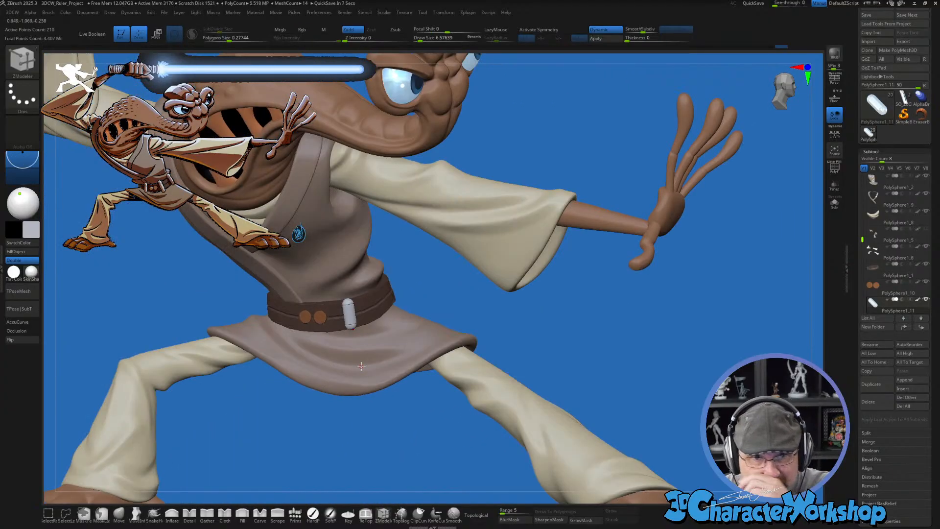
scroll(461, 328, up, 6)
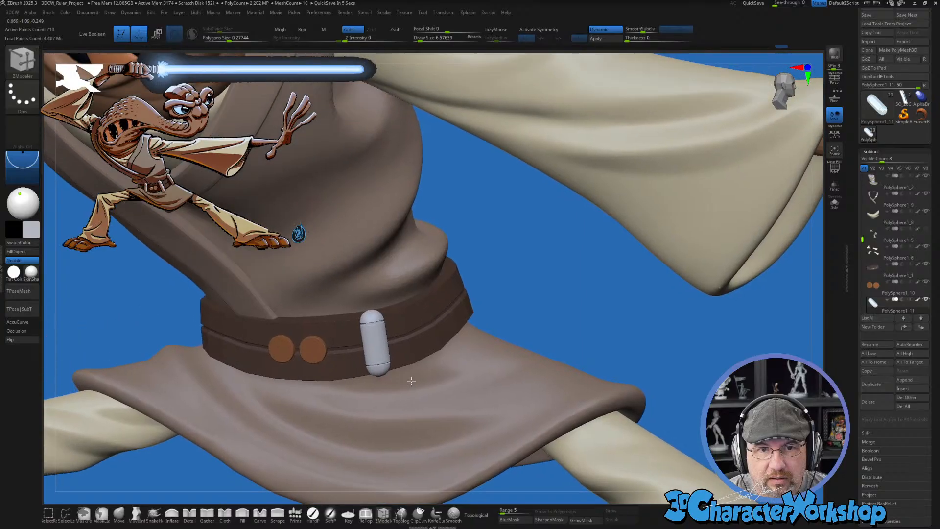
key(w)
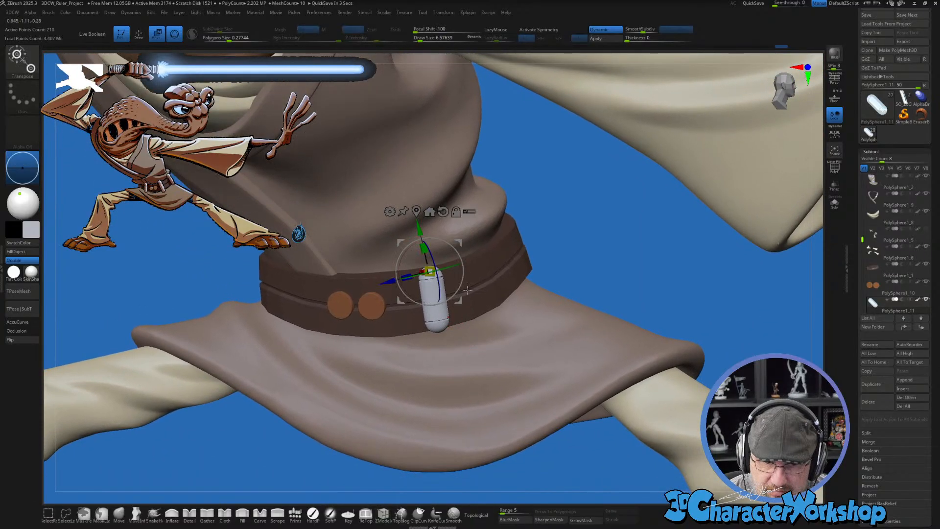
drag(439, 226, 418, 210)
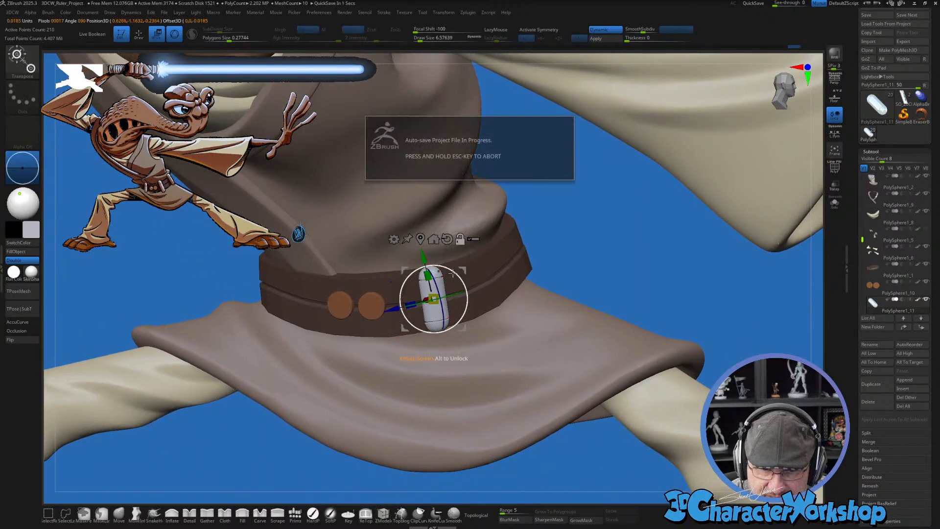
mouse_move(476, 259)
mouse_down()
mouse_move(508, 260)
mouse_move(480, 269)
mouse_up()
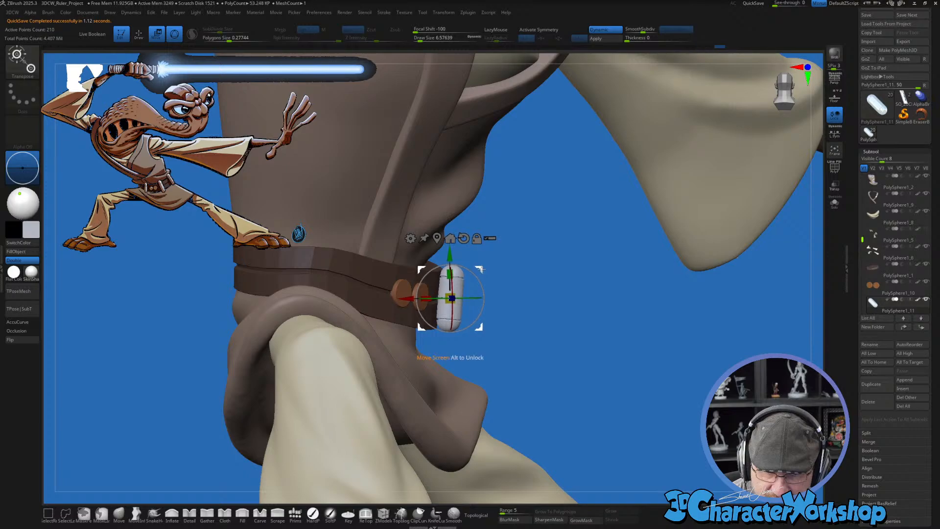
key(q)
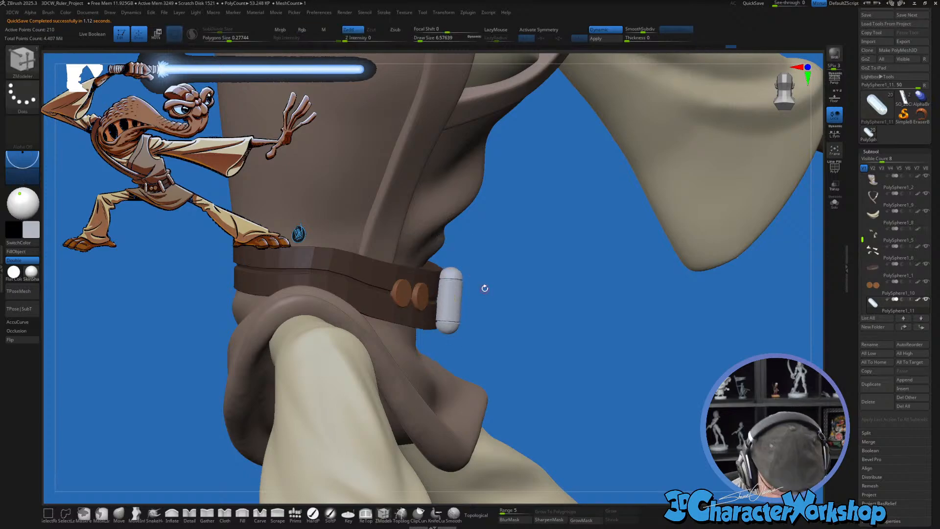
Step: Select the belt subtool and enable dynamic subdivision smoothing on it
alt+click(413, 272)
key(d)
drag(522, 331, 503, 356)
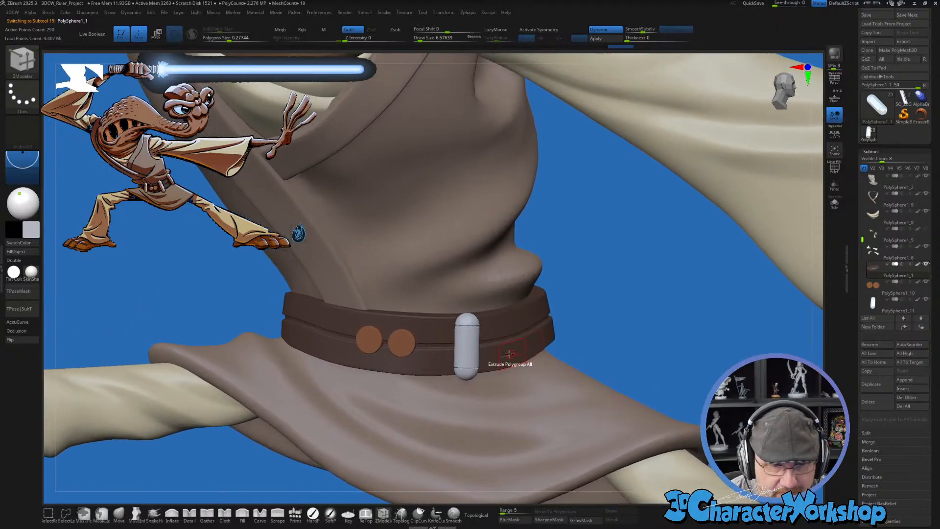
Step: Select the capsule on the belt and stretch it vertically so it extends past both belt edges
key(w)
alt+click(472, 346)
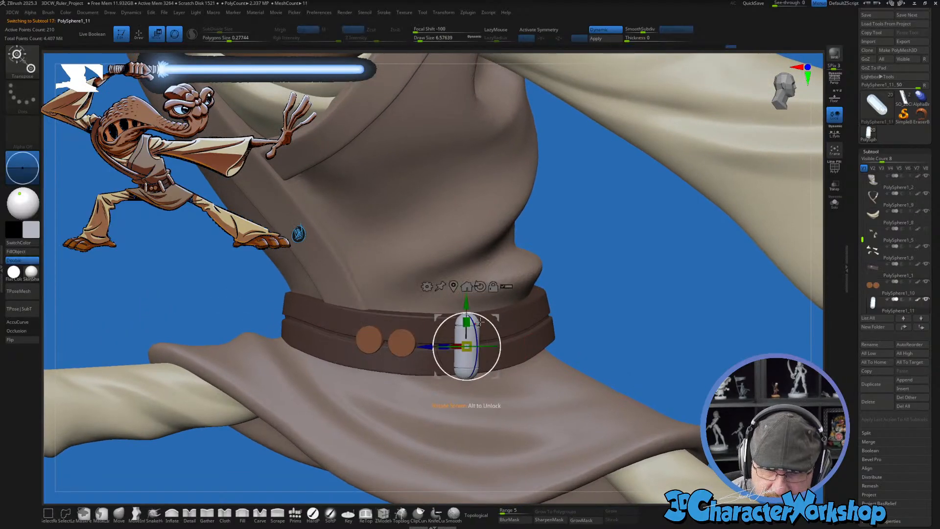
drag(466, 321, 467, 314)
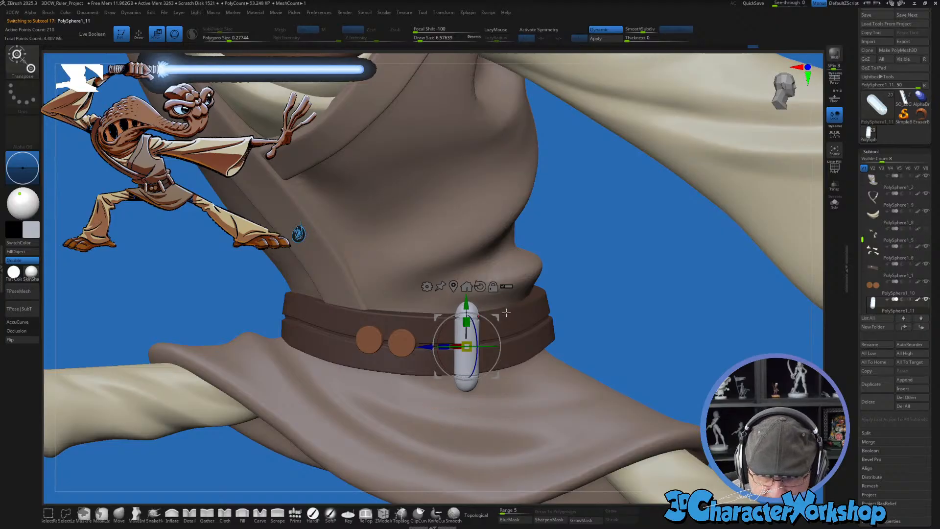
Step: Duplicate the capsule and place the tilted copy beside the original, further around the belt
drag(535, 306, 565, 342)
ctrl+drag(498, 320, 592, 297)
key(ctrl+z)
drag(630, 330, 651, 325)
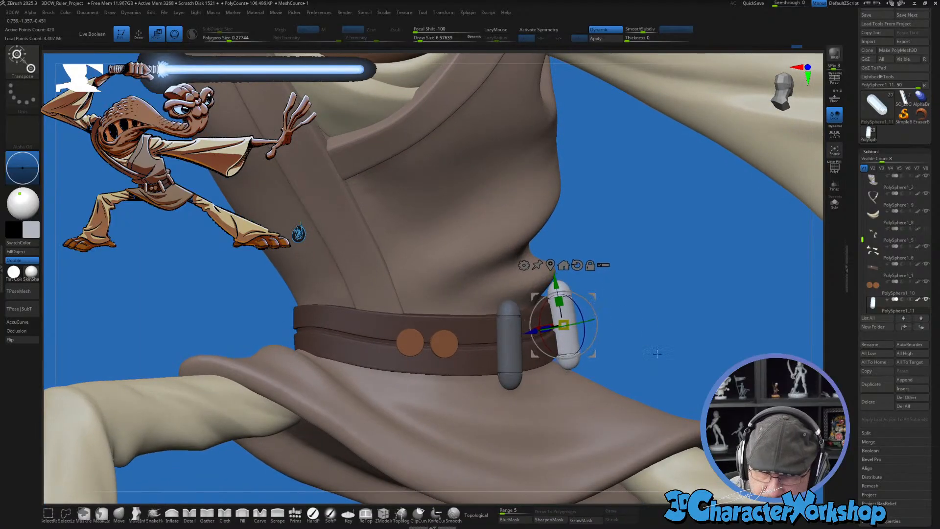
Step: Add a third capsule on the side of the belt, moving and rotating it to follow the belt's curve
mouse_move(591, 301)
mouse_down()
mouse_move(620, 382)
mouse_move(542, 343)
mouse_move(616, 326)
mouse_move(592, 303)
mouse_up()
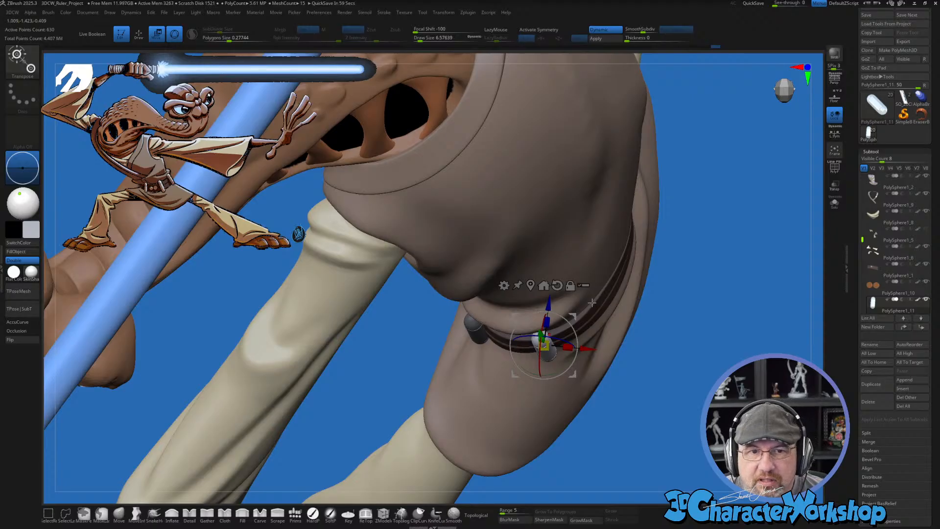
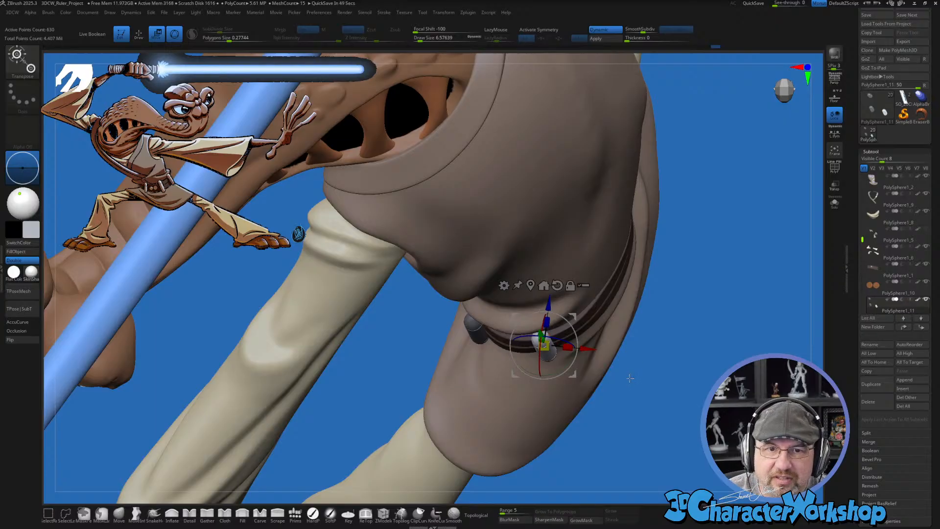
drag(630, 378, 556, 381)
drag(562, 314, 556, 318)
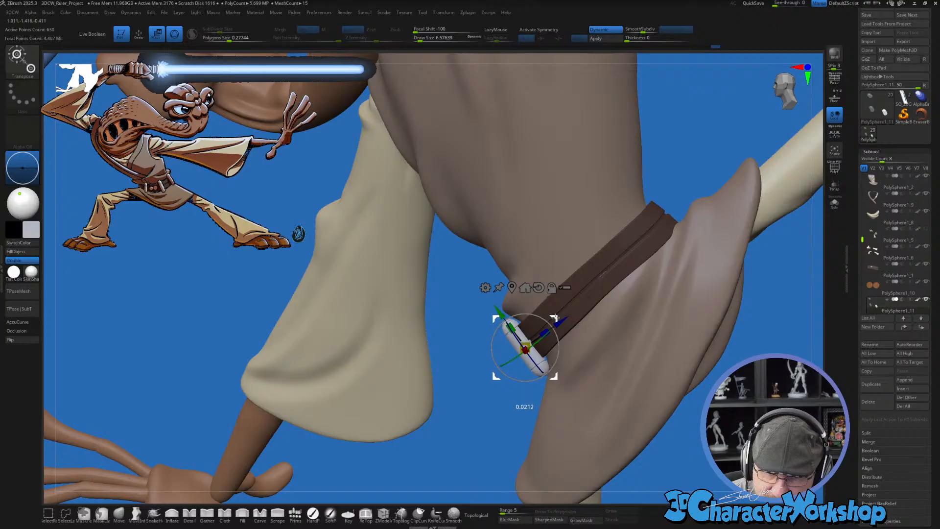
drag(539, 387, 592, 385)
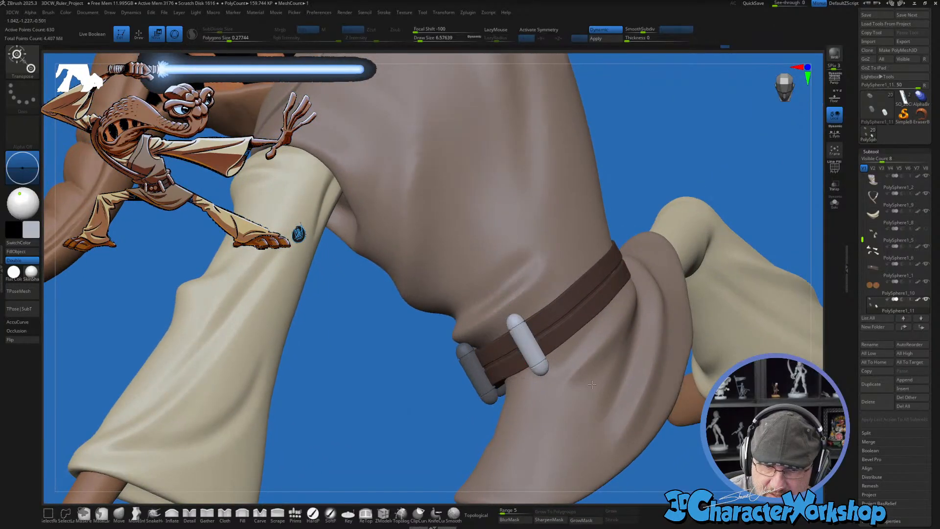
right_drag(592, 384, 557, 295)
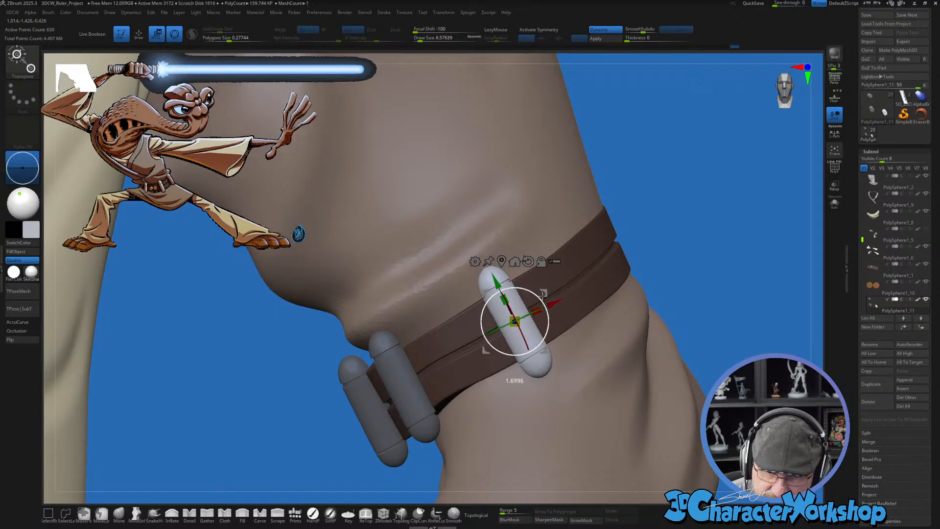
drag(543, 296, 544, 296)
right_drag(594, 290, 604, 427)
Step: Duplicate the third capsule and position the fourth one along the belt toward the figure's back
ctrl+drag(517, 348, 601, 303)
right_drag(601, 304, 620, 348)
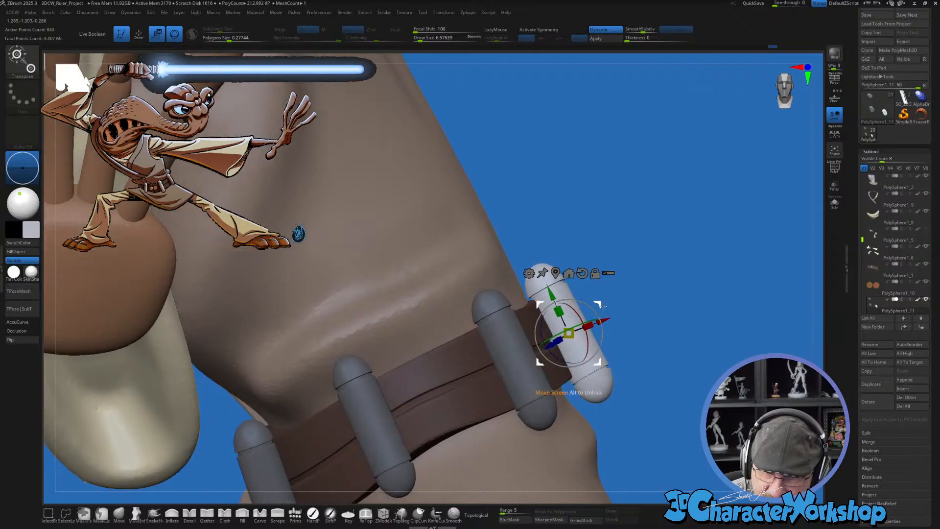
right_drag(603, 305, 559, 322)
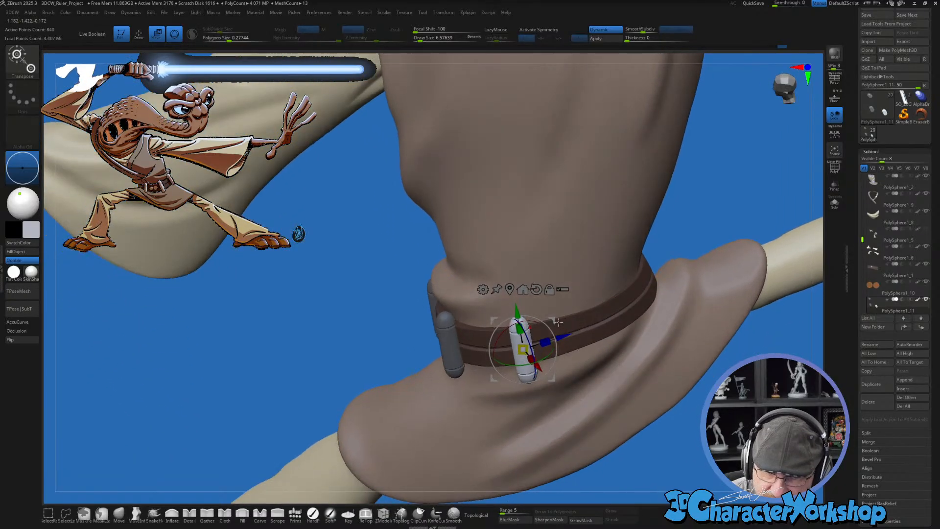
drag(558, 321, 575, 315)
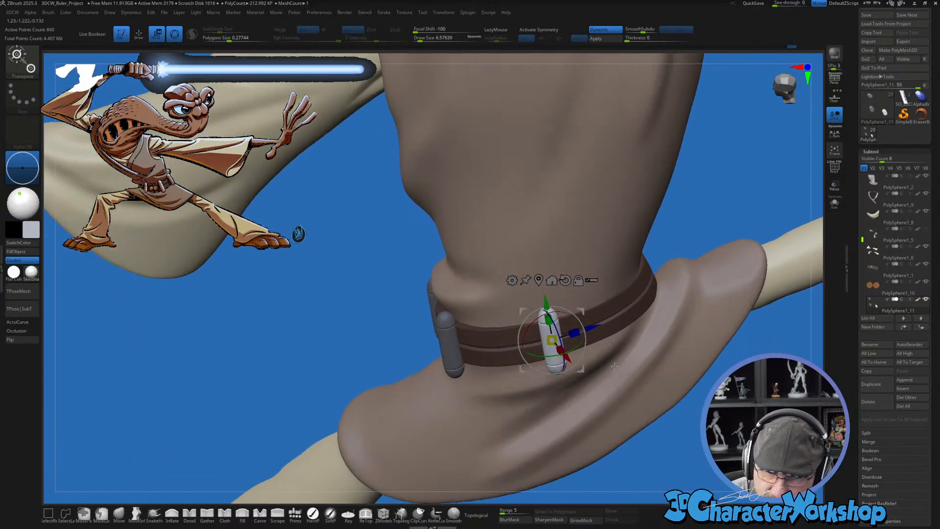
right_drag(585, 310, 605, 320)
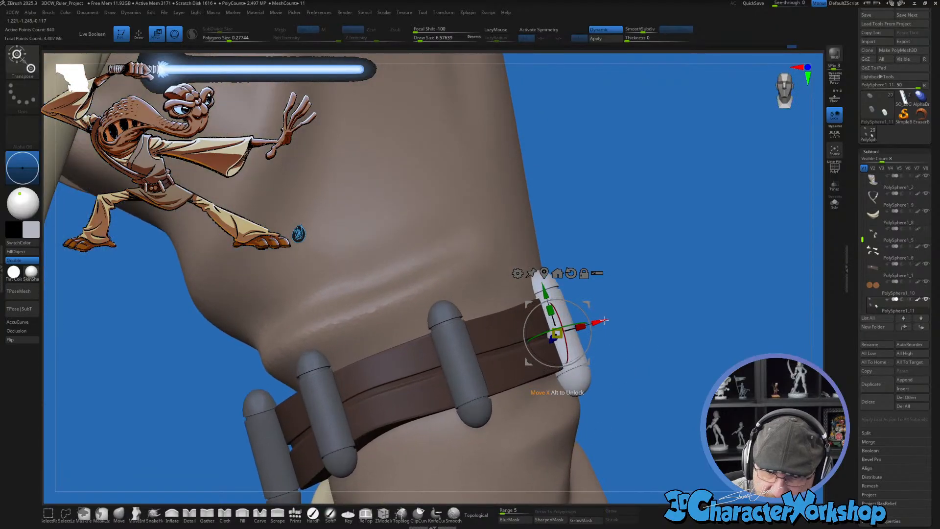
drag(599, 300, 596, 302)
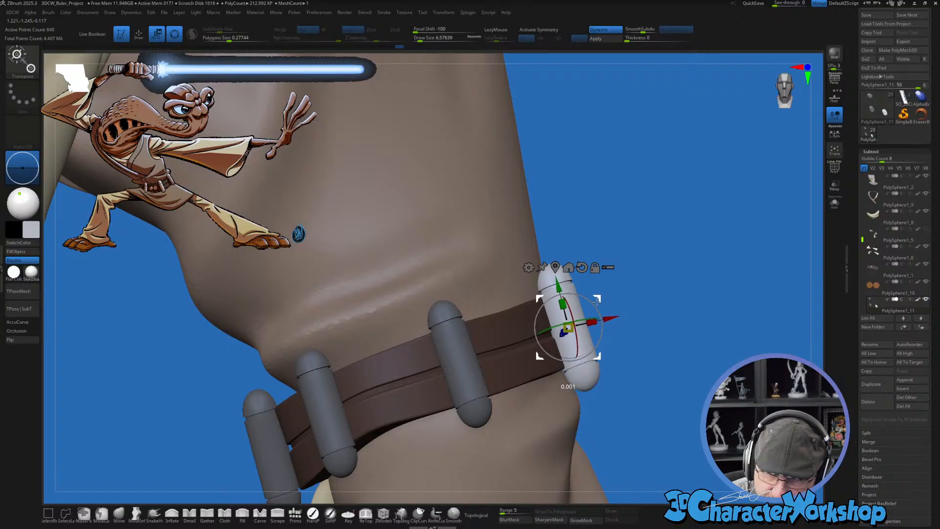
Step: Adjust the fourth capsule's position and tilt so it sits against the belt at the figure's back
right_drag(639, 385, 612, 389)
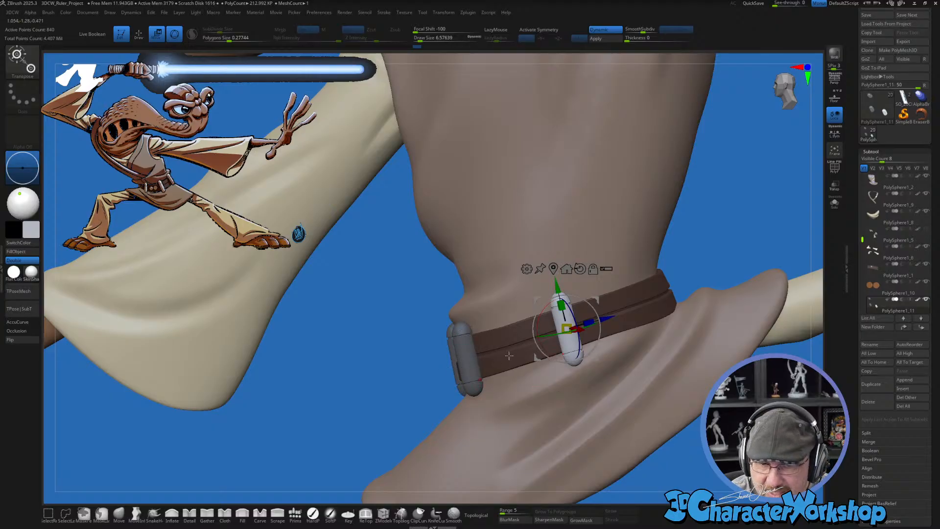
right_drag(582, 381, 581, 342)
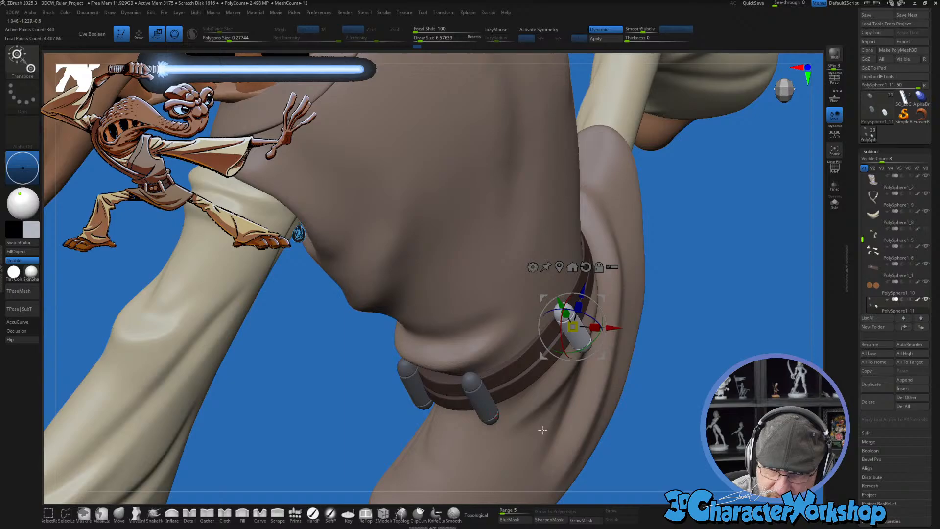
right_drag(543, 430, 490, 445)
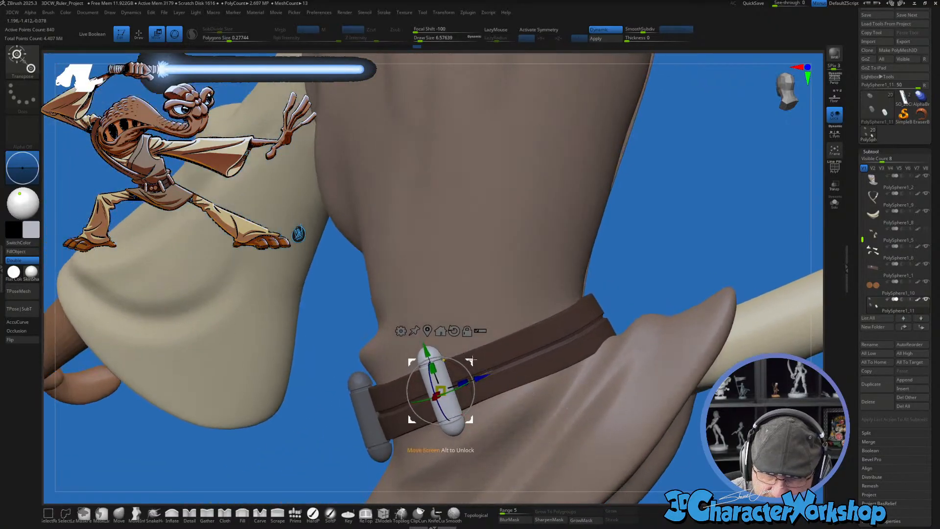
Step: Duplicate the fourth capsule and fit the fifth one onto the belt farther around the back, matching its curve and slant
ctrl+drag(472, 361, 591, 318)
right_drag(585, 316, 590, 312)
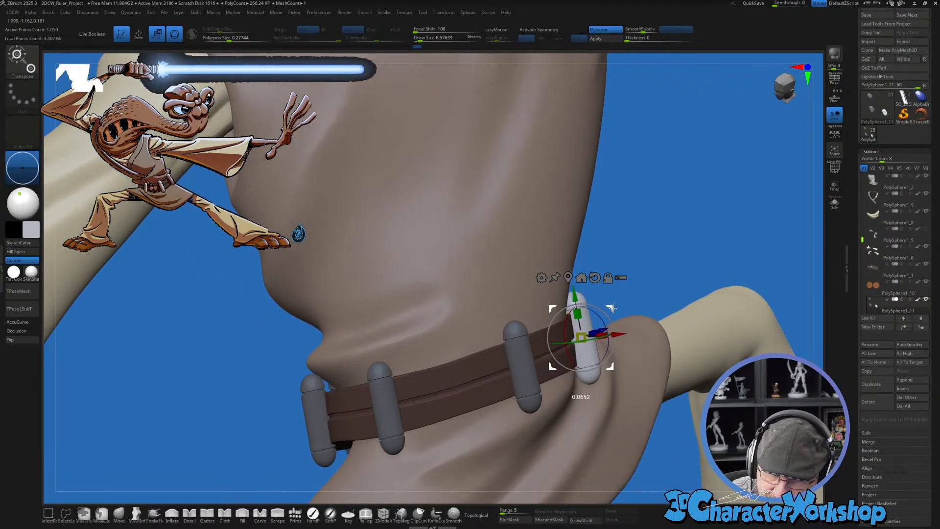
right_drag(643, 354, 641, 361)
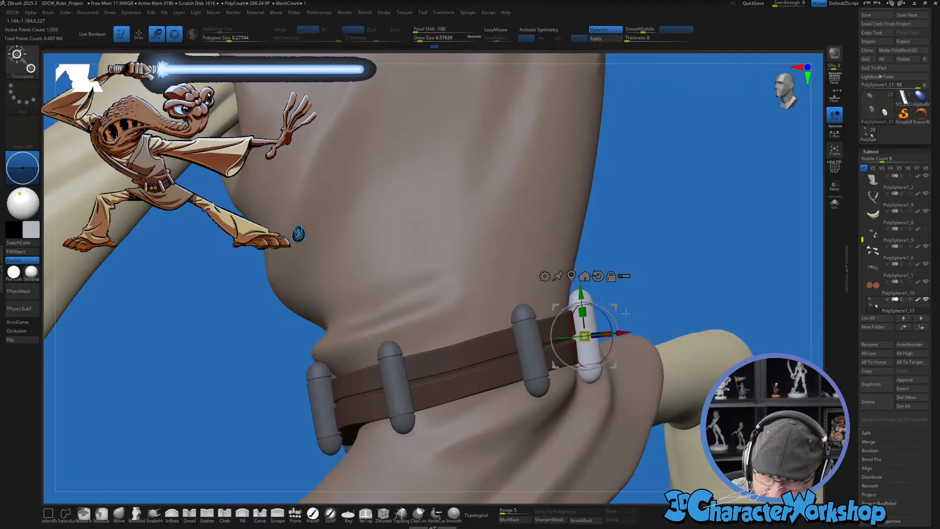
right_drag(626, 313, 586, 436)
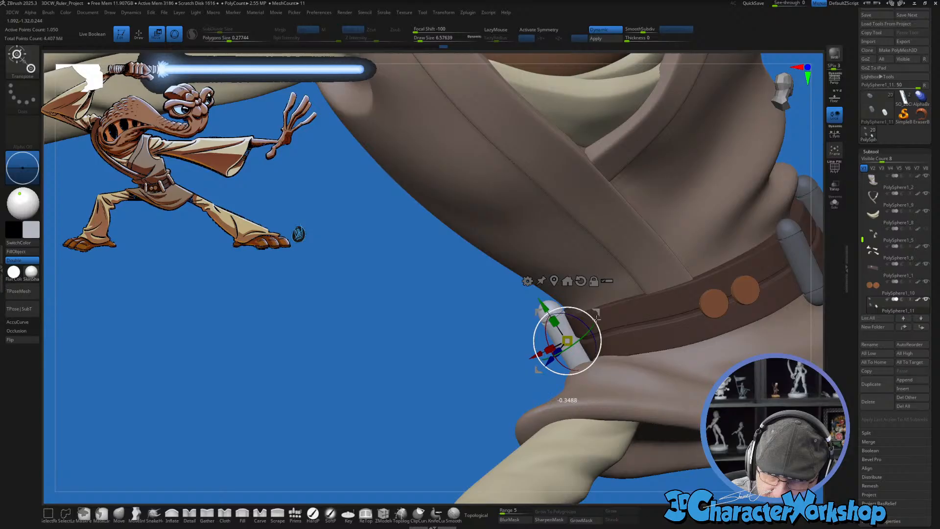
right_drag(599, 321, 618, 439)
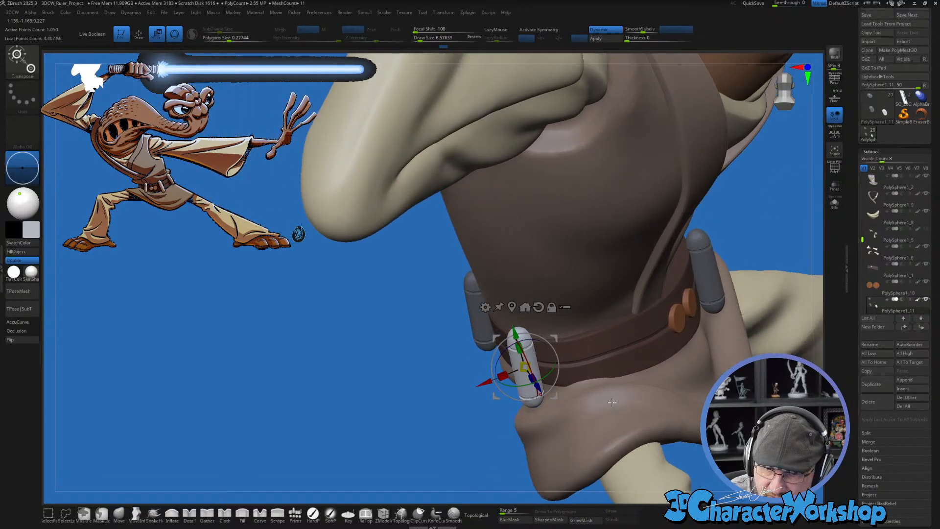
Step: Duplicate the fifth capsule to the belt's front beside the round buttons, and move and rotate the sixth one upright against the belt
ctrl+drag(558, 337, 663, 318)
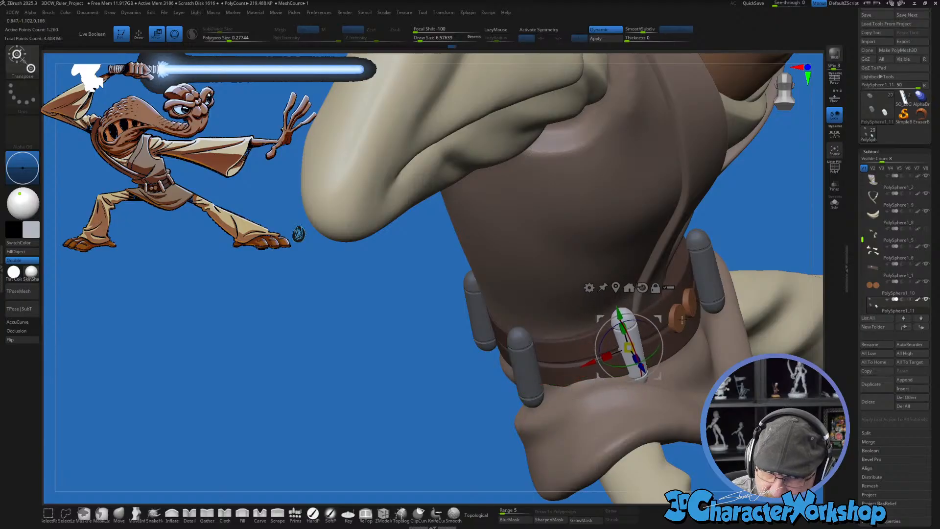
right_drag(739, 343, 610, 352)
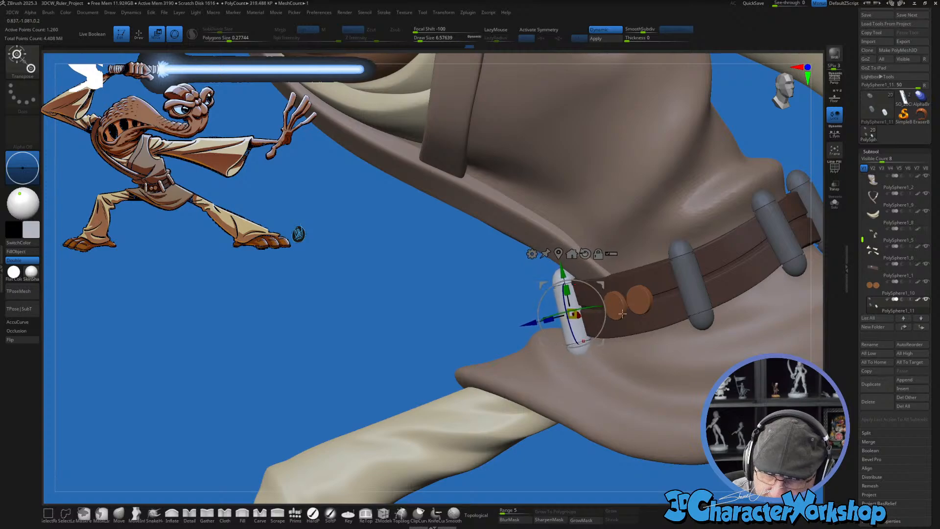
right_drag(622, 313, 606, 308)
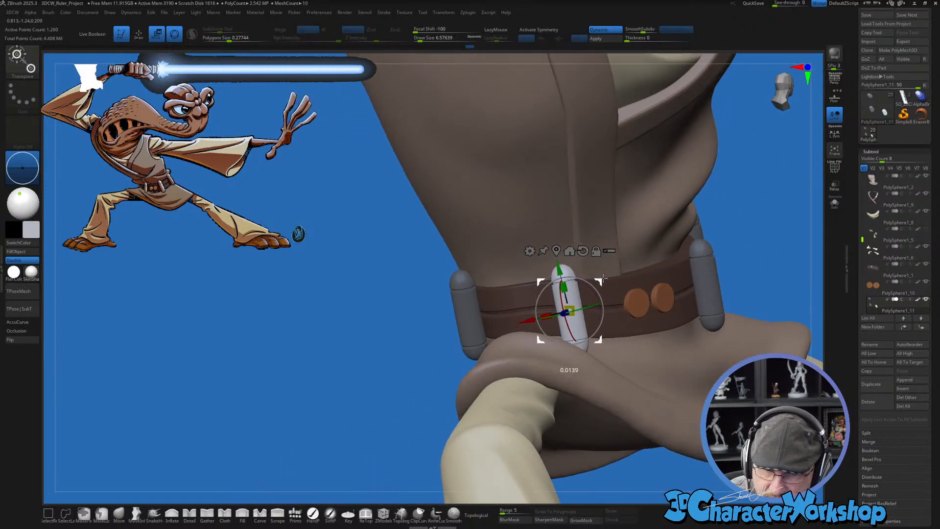
drag(600, 283, 602, 291)
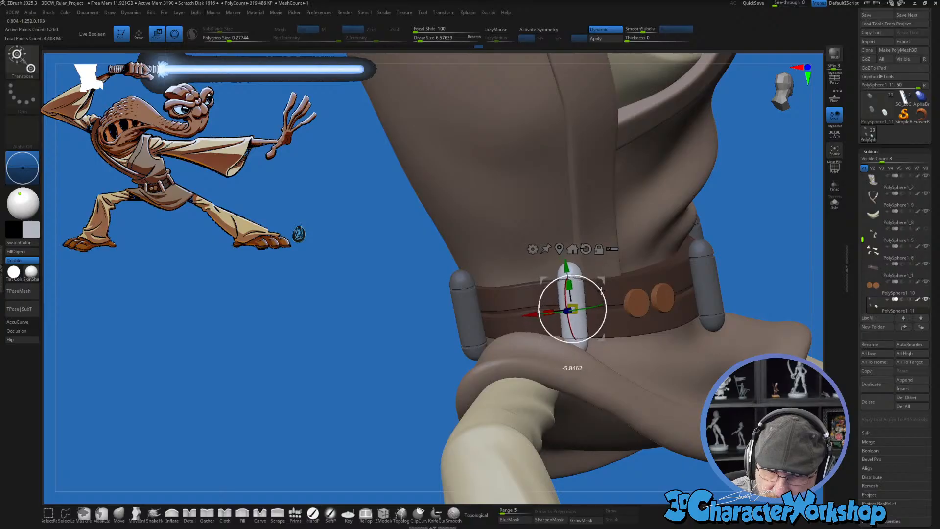
right_drag(661, 351, 612, 293)
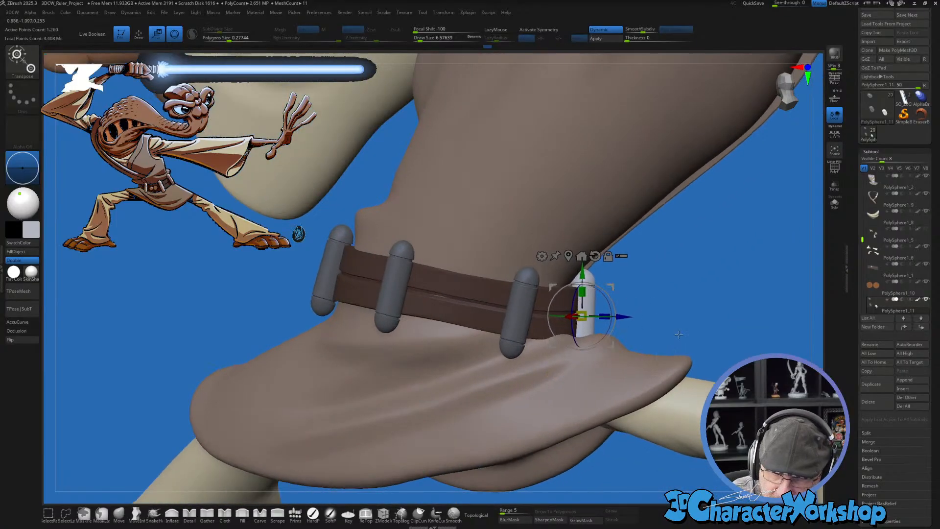
right_drag(679, 335, 615, 304)
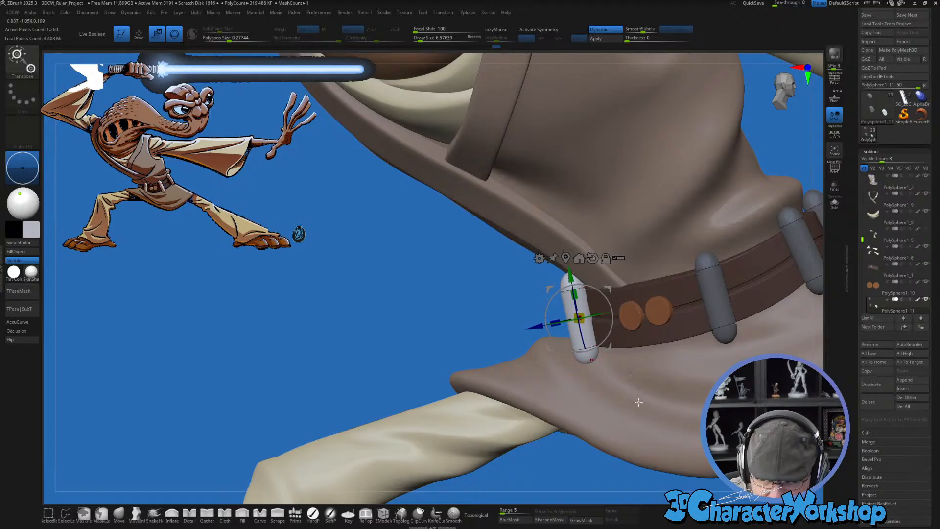
Step: Leave transform mode, clear the mask on the capsules, frame the whole figure and turn on perspective
mouse_move(639, 402)
ctrl+right_down()
mouse_move(638, 365)
mouse_move(568, 389)
mouse_move(640, 391)
mouse_move(669, 335)
mouse_move(559, 393)
mouse_move(629, 361)
mouse_move(606, 412)
ctrl+right_up()
key(q)
key(f)
key(f)
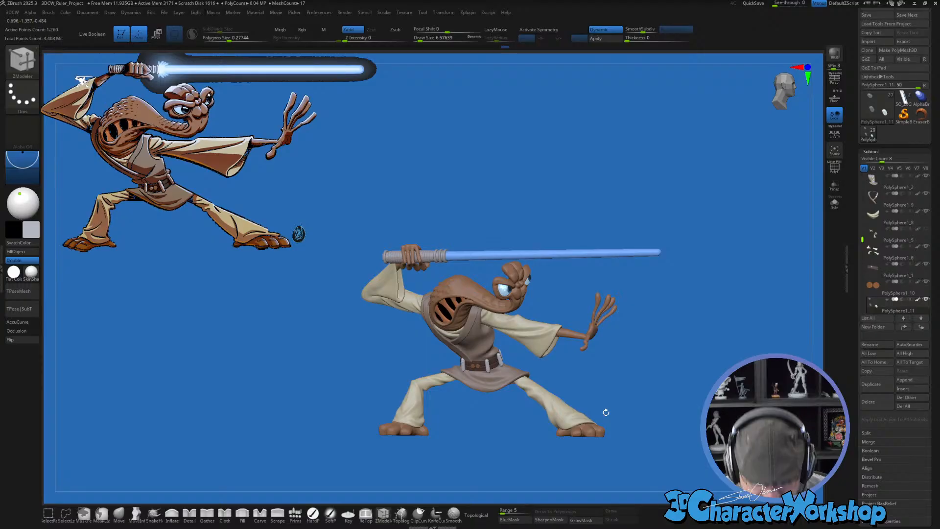
key(p)
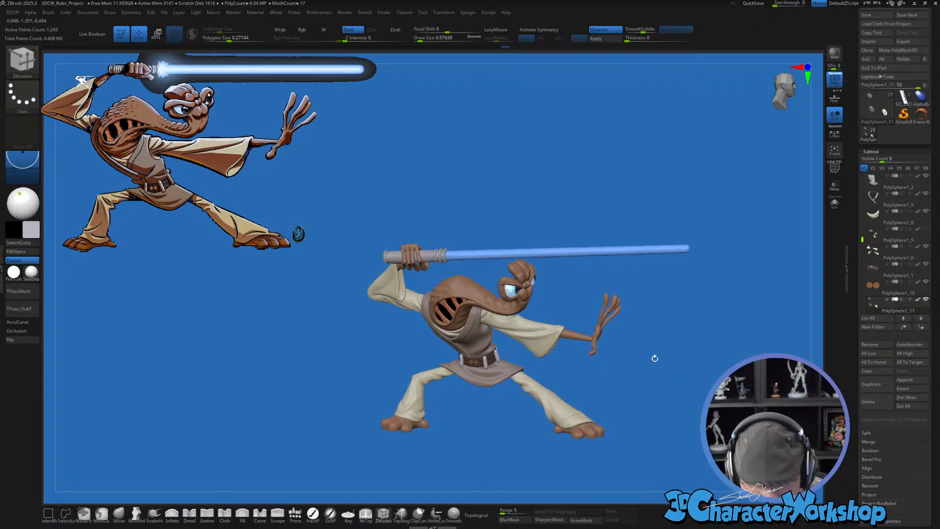
key(space)
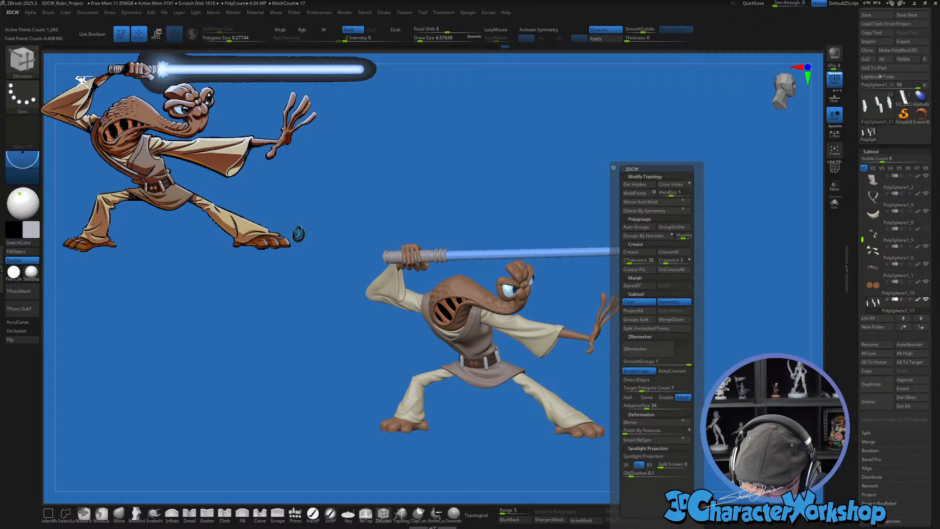
Step: Examine the whole figure and its belt capsules from several angles and compare them with the reference artwork
mouse_move(703, 368)
right_down()
mouse_move(625, 354)
mouse_move(648, 365)
right_up()
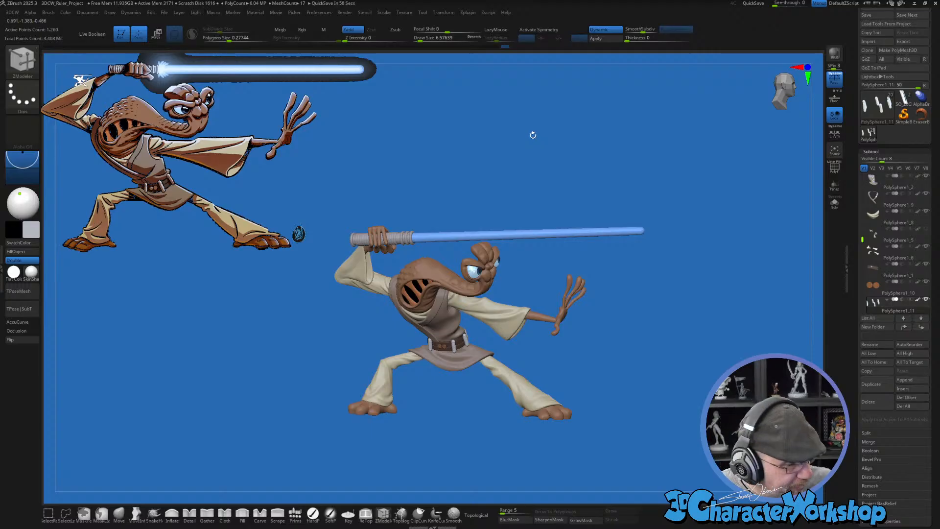
mouse_move(665, 382)
mouse_down()
mouse_move(638, 355)
mouse_move(663, 366)
mouse_move(664, 378)
mouse_up()
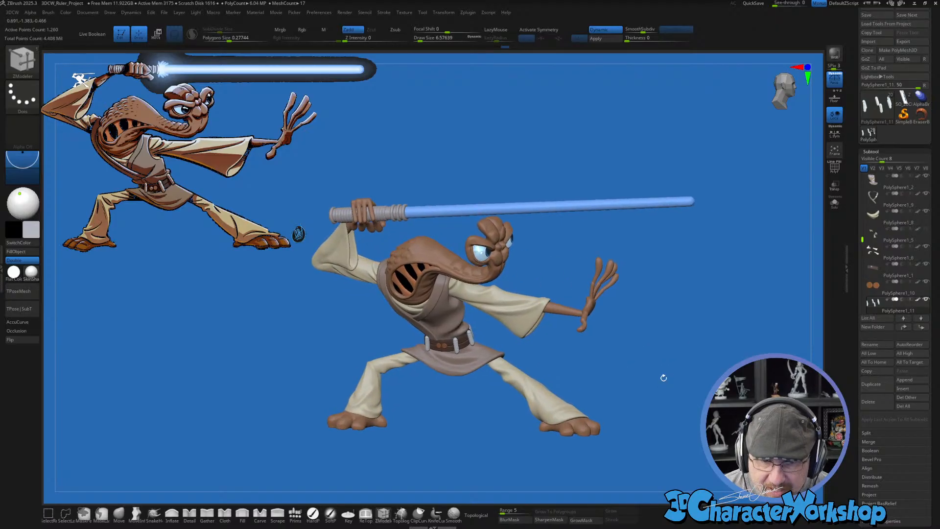
drag(485, 417, 483, 412)
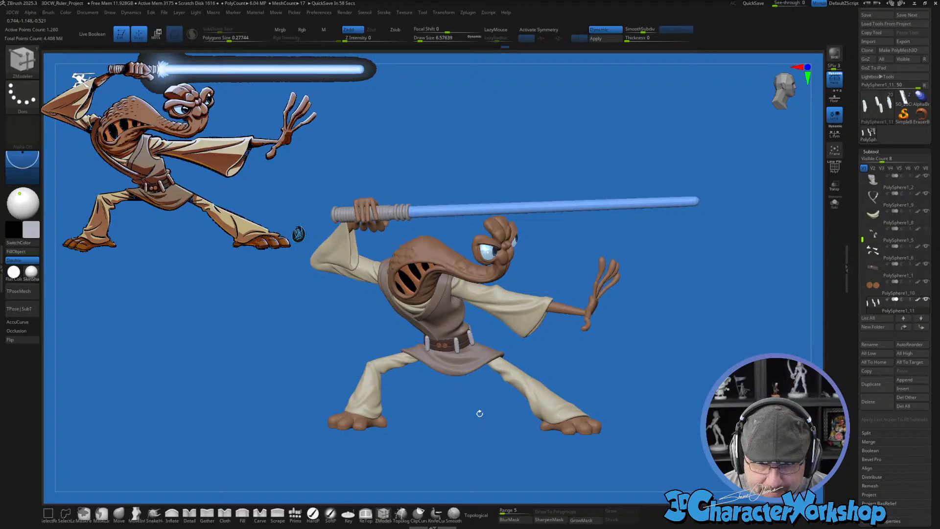
mouse_move(479, 411)
mouse_down()
mouse_move(480, 421)
mouse_move(465, 416)
mouse_up()
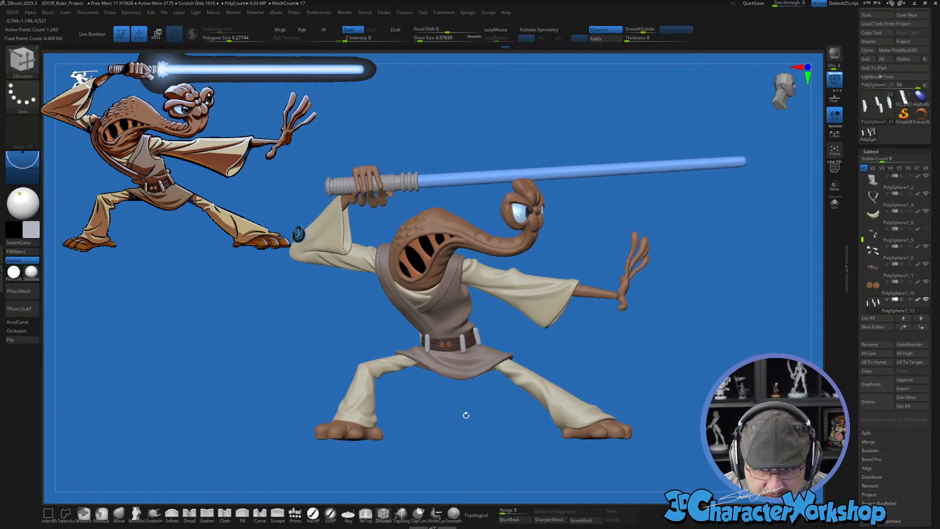
drag(568, 347, 584, 353)
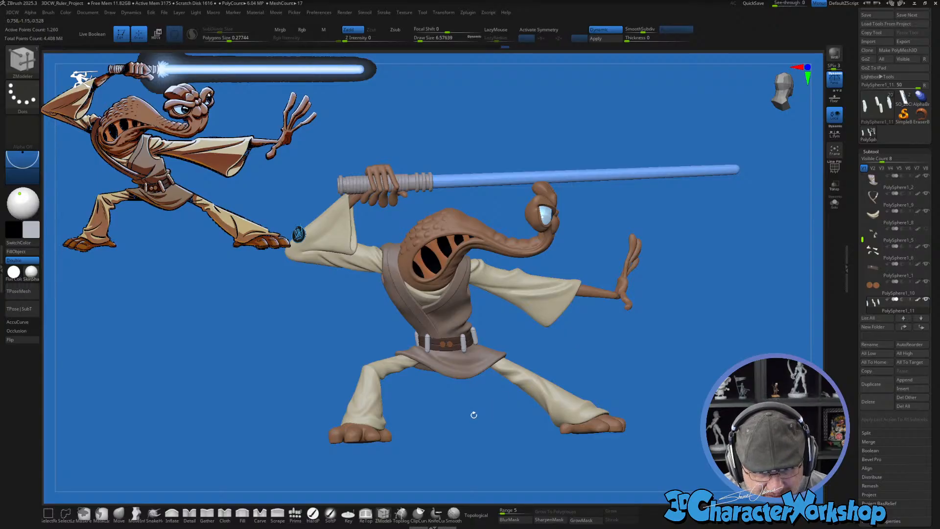
alt+drag(473, 415, 459, 445)
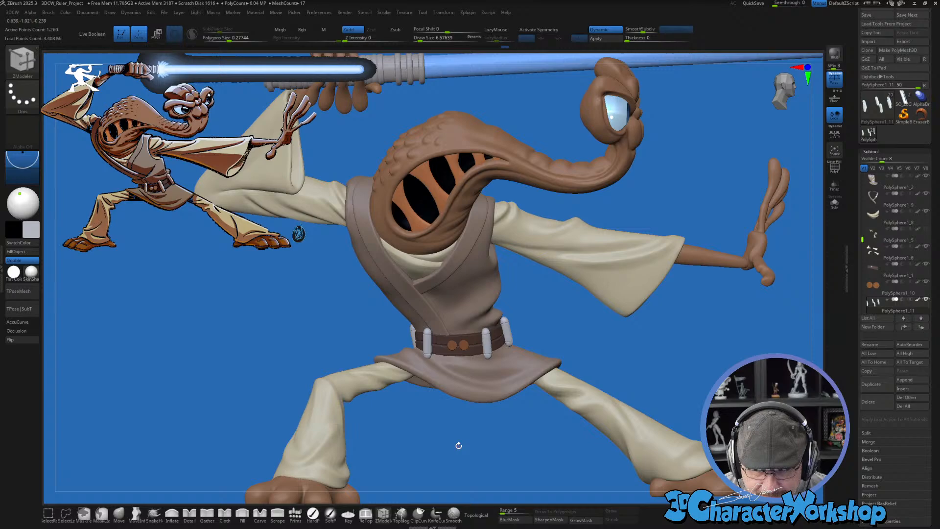
drag(616, 331, 517, 314)
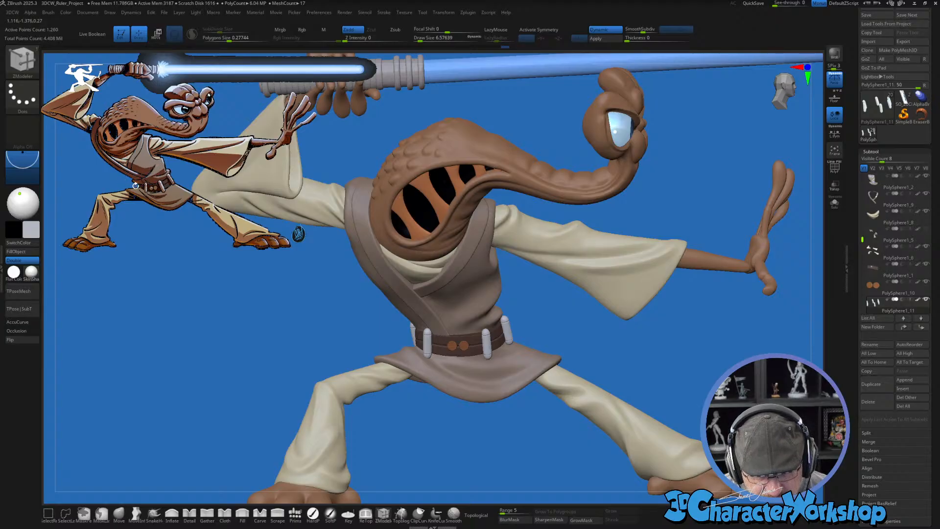
drag(201, 271, 252, 308)
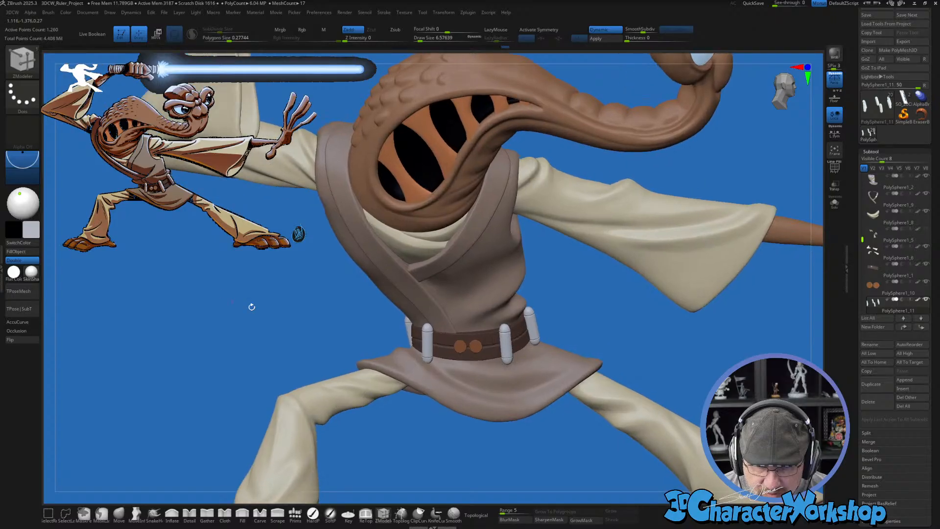
mouse_move(630, 357)
mouse_down()
mouse_move(642, 356)
mouse_move(412, 356)
mouse_up()
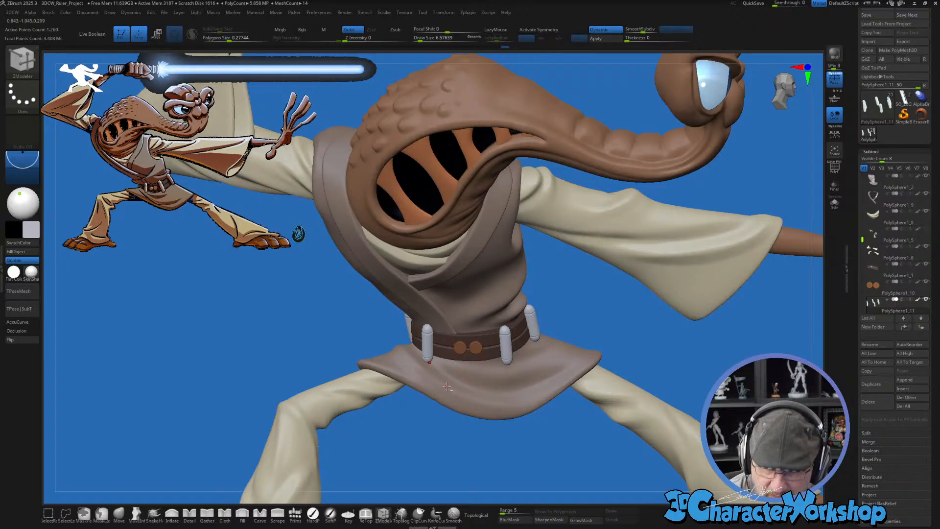
Step: Select the tunic and refine the skirt folds below the belt with the Detail brush, smoothing the surface
alt+click(463, 411)
click(123, 512)
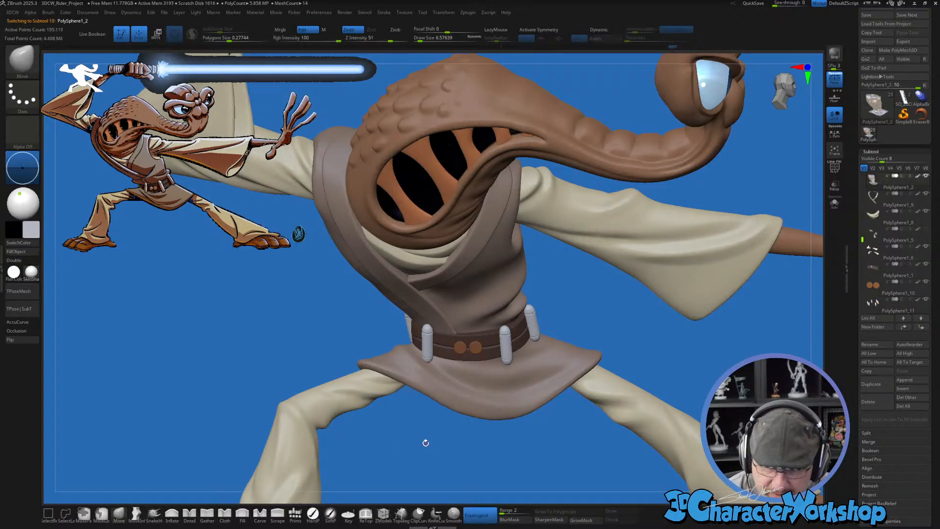
mouse_move(425, 442)
alt+mouse_down()
mouse_move(425, 426)
mouse_move(432, 476)
mouse_move(447, 457)
mouse_move(379, 374)
alt+mouse_up()
click(189, 515)
key(s)
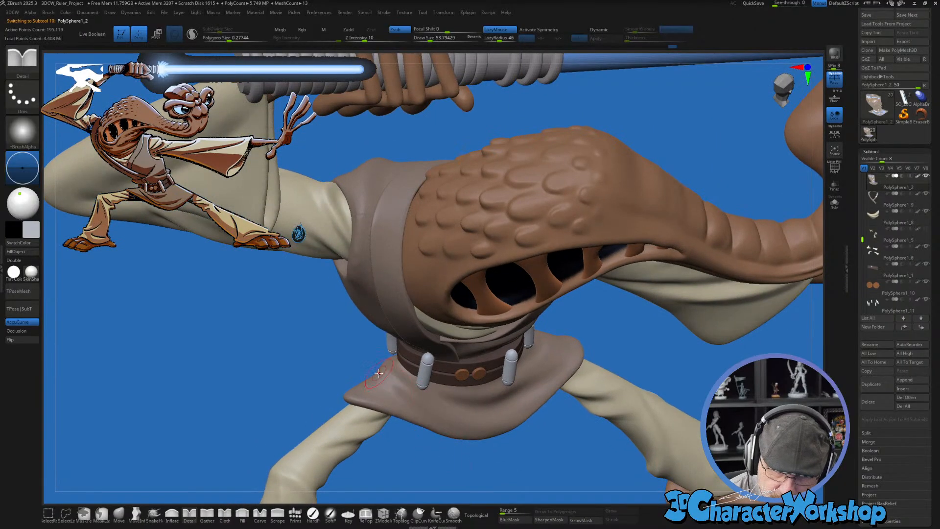
mouse_move(432, 417)
mouse_down()
mouse_move(486, 432)
mouse_move(496, 404)
mouse_up()
mouse_move(376, 380)
shift+mouse_down()
mouse_move(416, 413)
mouse_move(480, 430)
shift+mouse_up()
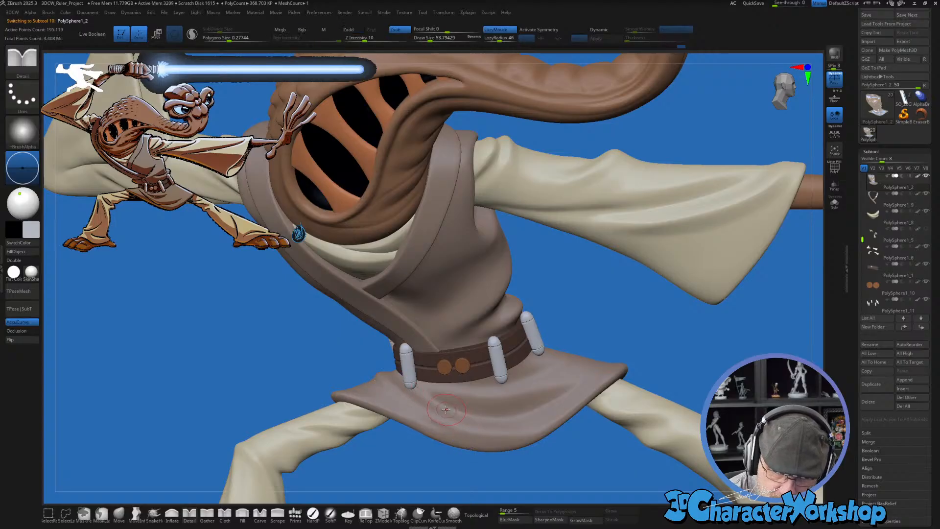
right_drag(450, 407, 459, 416)
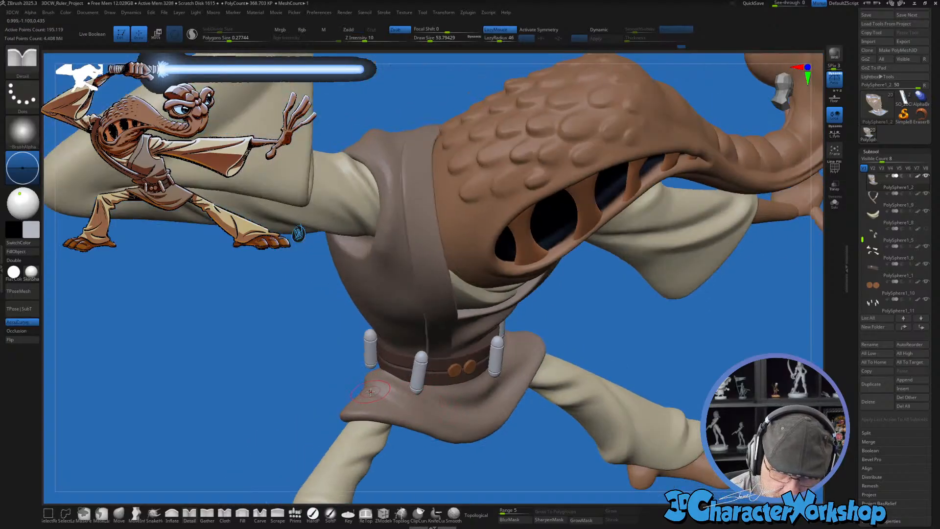
mouse_move(371, 392)
mouse_down()
mouse_move(491, 437)
mouse_move(506, 430)
mouse_up()
mouse_move(506, 430)
right_down()
mouse_move(569, 356)
mouse_move(562, 402)
right_up()
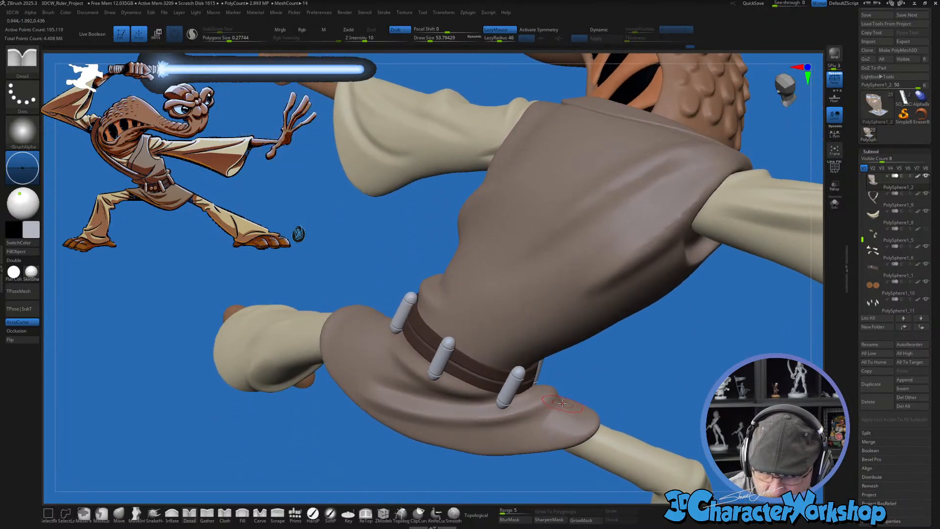
Step: Switch to the Carve brush, make the parts around the tunic transparent, and enlarge the draw size to about 83 for its waist
right_drag(455, 428, 536, 339)
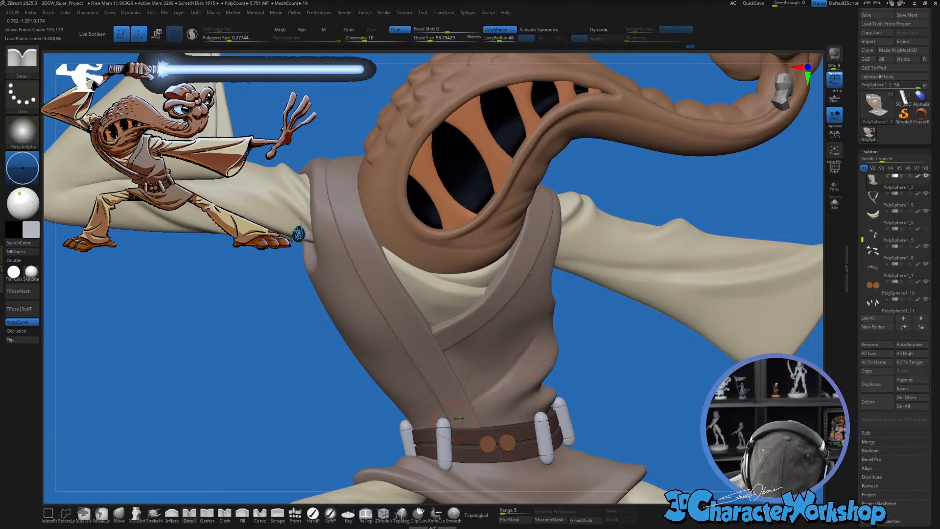
drag(539, 334, 430, 424)
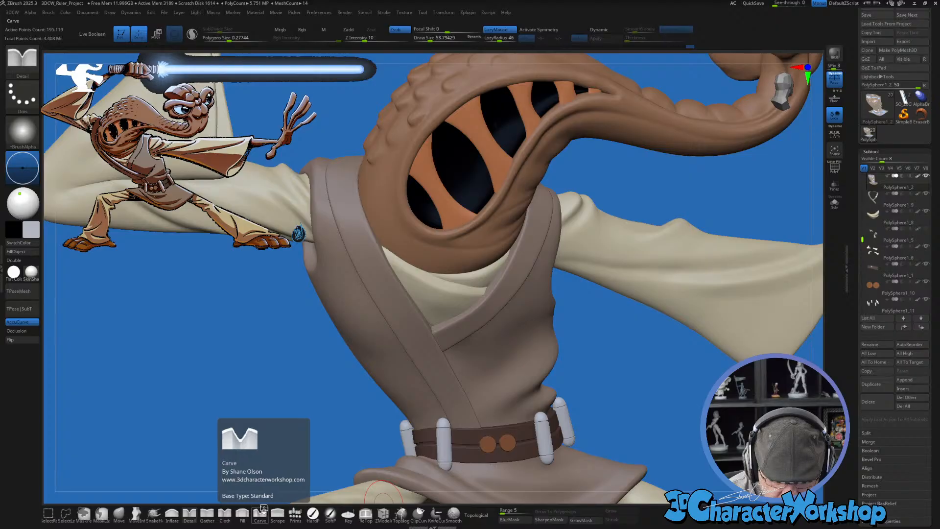
click(311, 513)
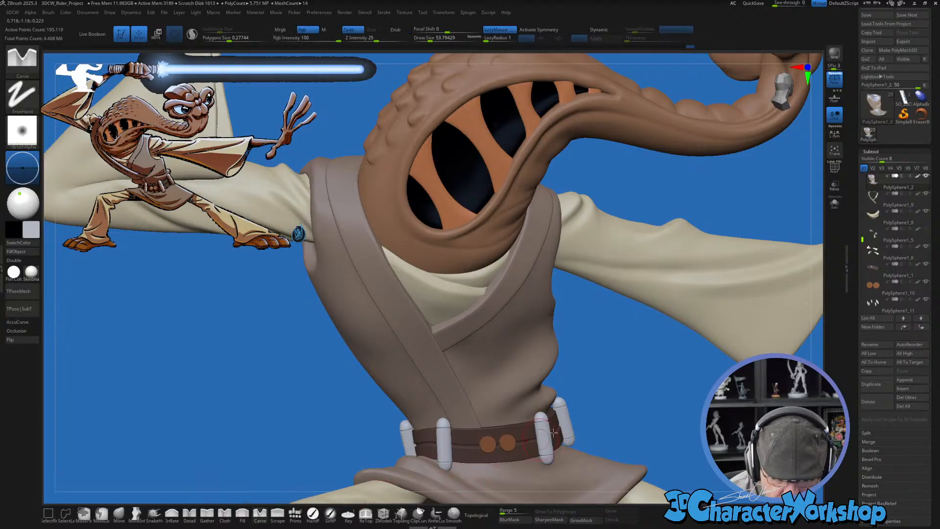
click(835, 186)
drag(728, 261, 529, 410)
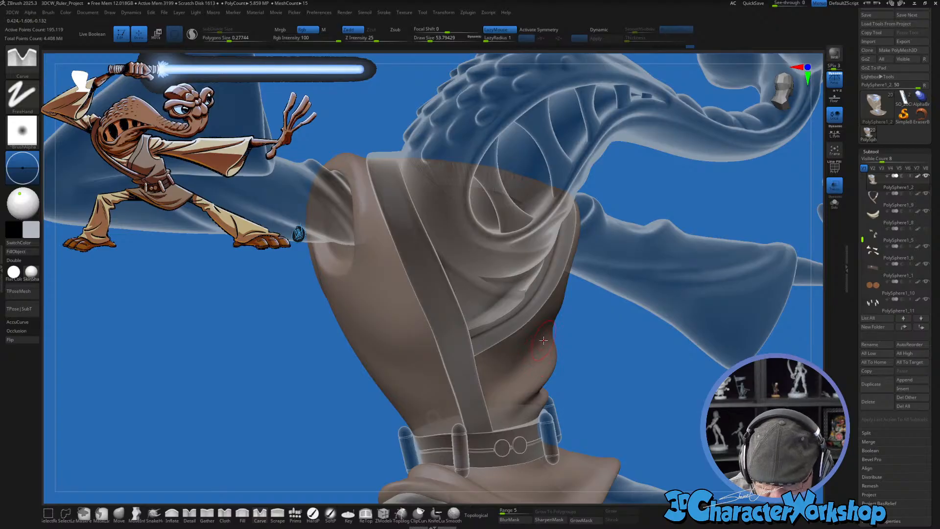
mouse_move(610, 405)
mouse_down()
mouse_move(455, 413)
mouse_move(600, 412)
mouse_up()
key(s)
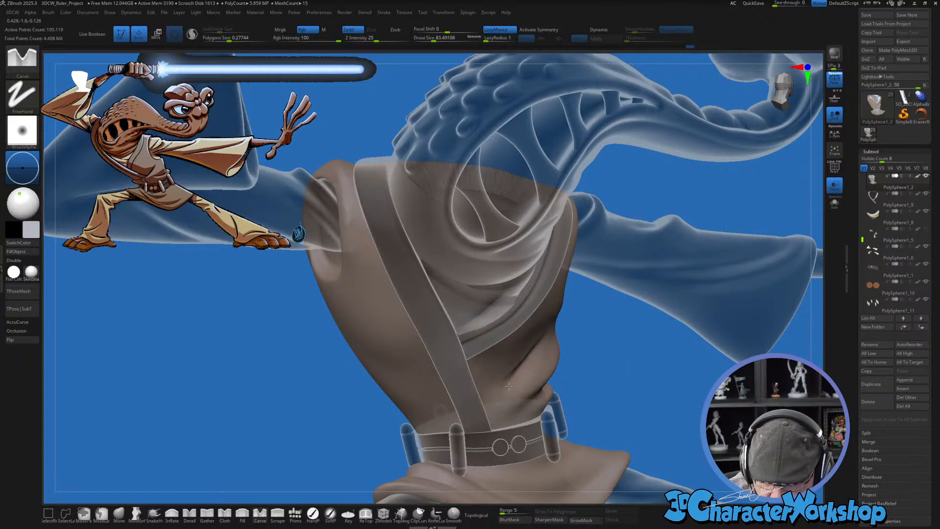
drag(620, 393, 572, 401)
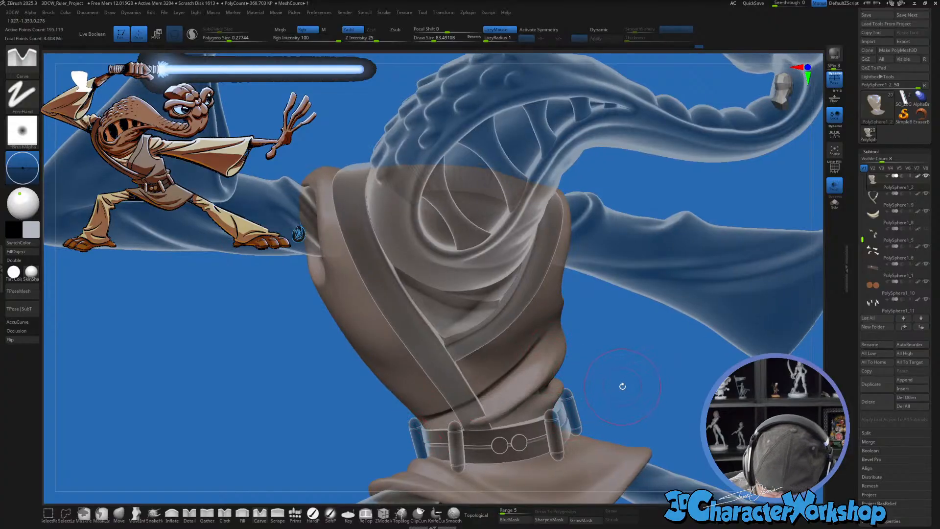
mouse_move(622, 386)
mouse_down()
mouse_move(642, 385)
mouse_move(620, 394)
mouse_move(530, 362)
mouse_up()
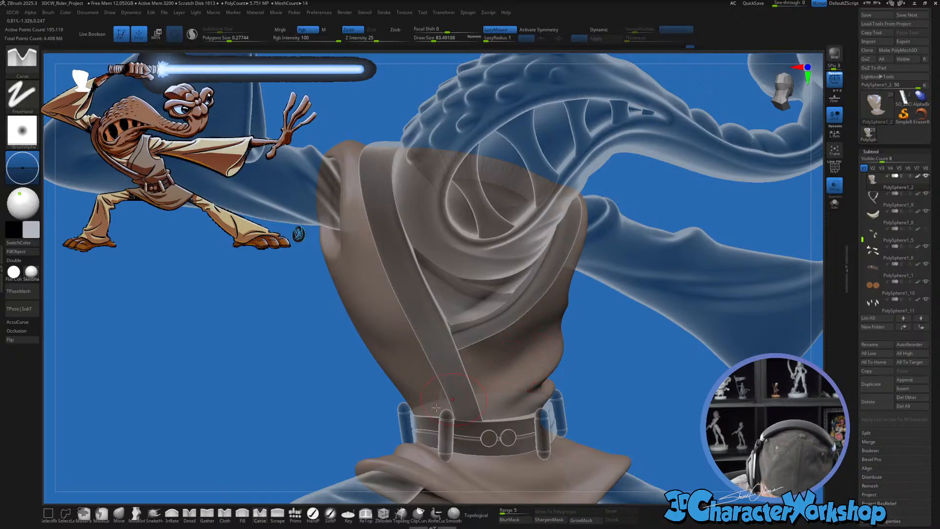
Step: Mask a wide slanted band across the tunic's front above the belt at draw size 28.75, then turn the transparency off
key(s)
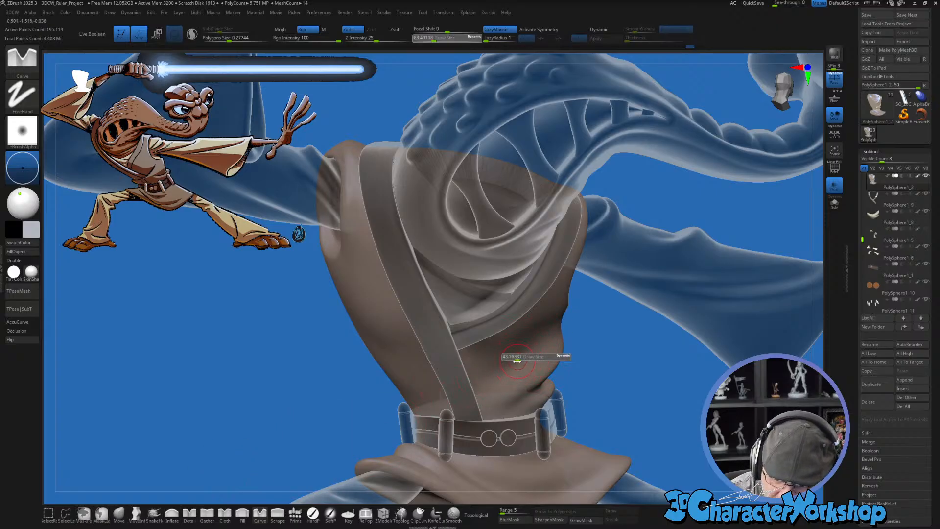
drag(518, 361, 419, 408)
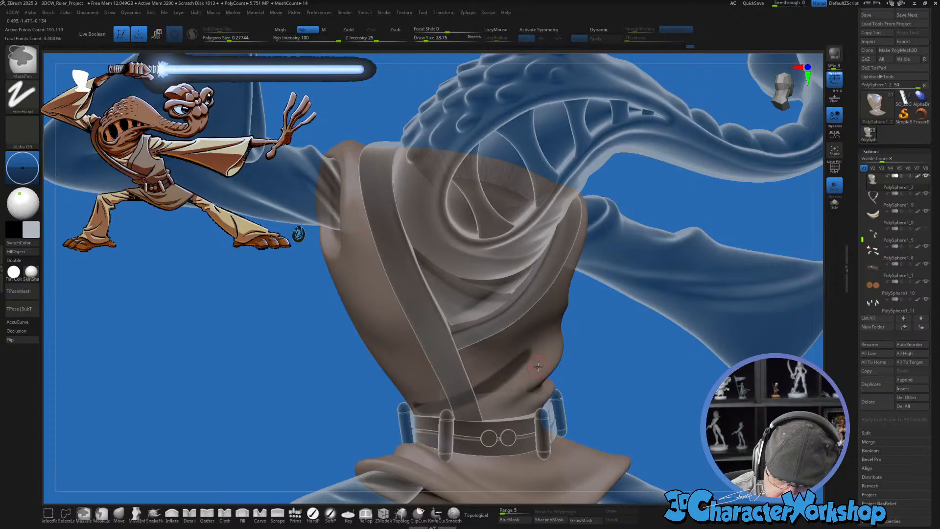
mouse_move(539, 367)
ctrl+mouse_down()
mouse_move(511, 364)
mouse_move(416, 403)
mouse_move(441, 382)
mouse_move(411, 390)
ctrl+mouse_up()
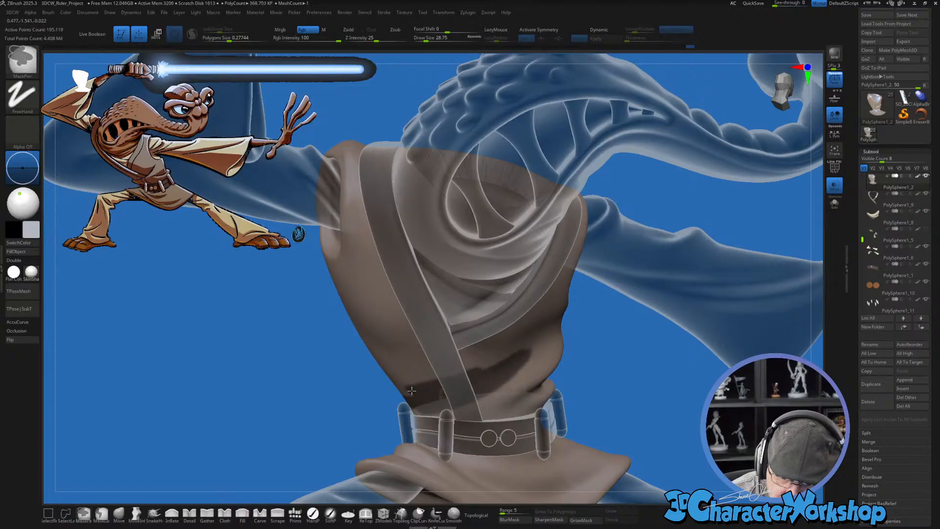
mouse_move(600, 365)
mouse_down()
mouse_move(685, 375)
mouse_move(528, 376)
mouse_up()
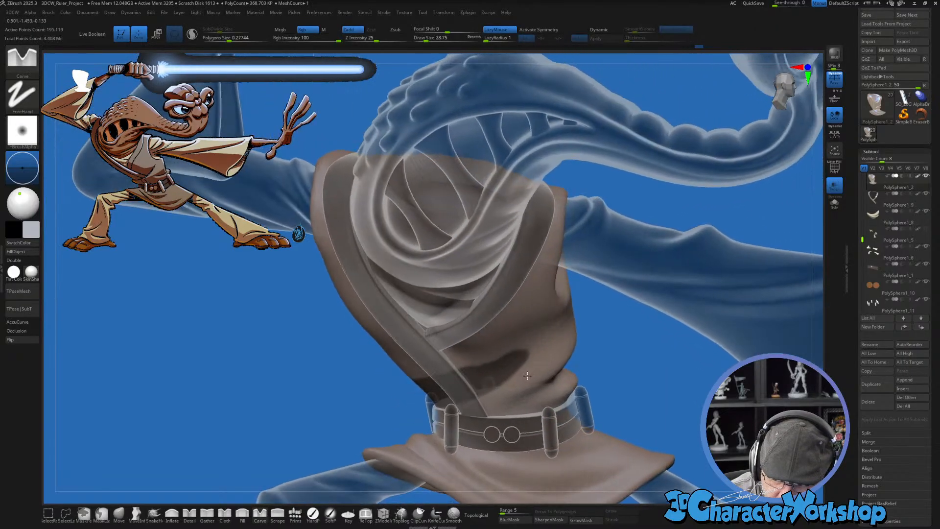
key(ctrl)
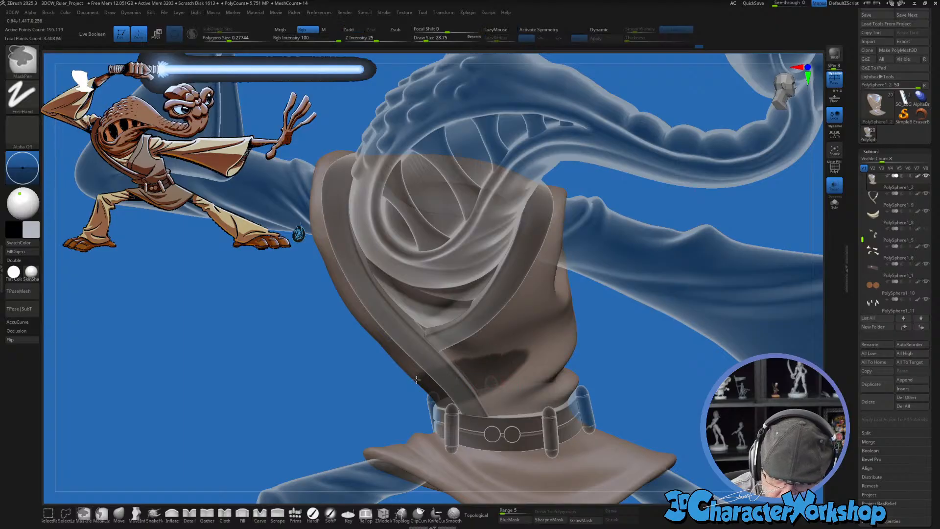
mouse_move(451, 360)
ctrl+mouse_down()
mouse_move(543, 339)
mouse_move(491, 353)
ctrl+mouse_up()
mouse_move(552, 337)
ctrl+mouse_down()
mouse_move(489, 374)
mouse_move(466, 409)
ctrl+mouse_up()
right_drag(470, 406, 551, 372)
click(835, 187)
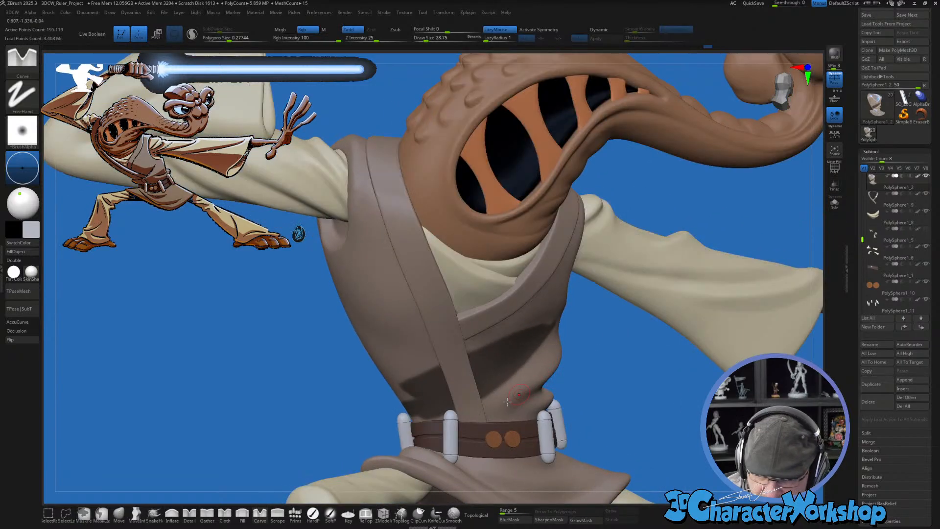
Step: Extend the waist mask around the side of the tunic and blur its edges
right_drag(465, 388, 443, 411)
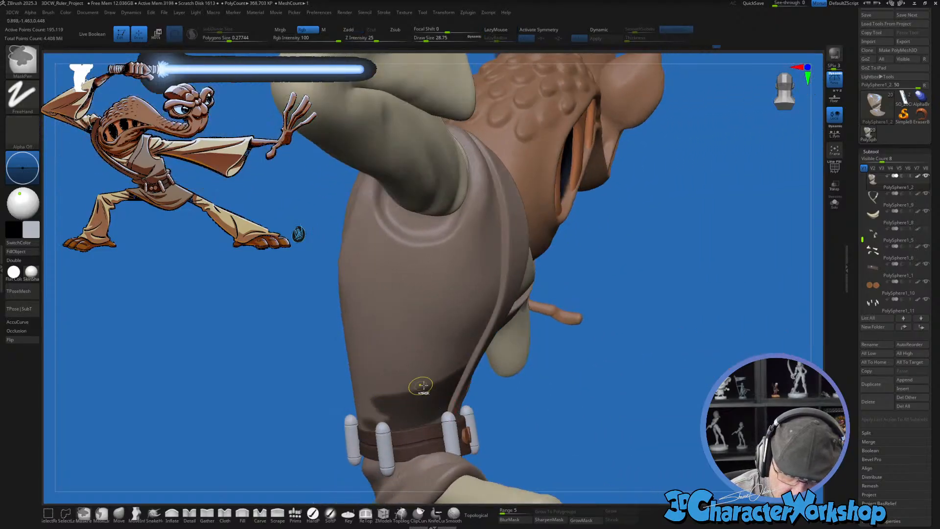
mouse_move(389, 414)
right_down()
mouse_move(603, 399)
mouse_move(594, 410)
right_up()
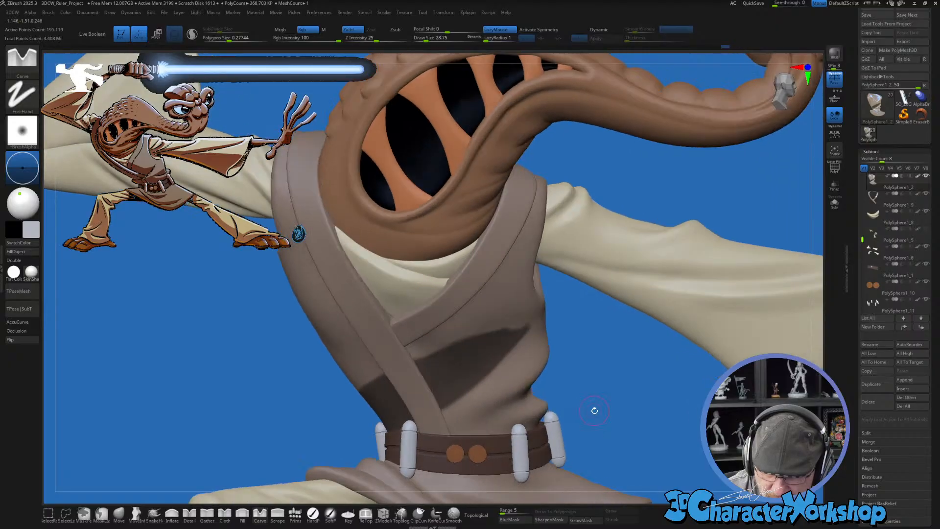
click(517, 522)
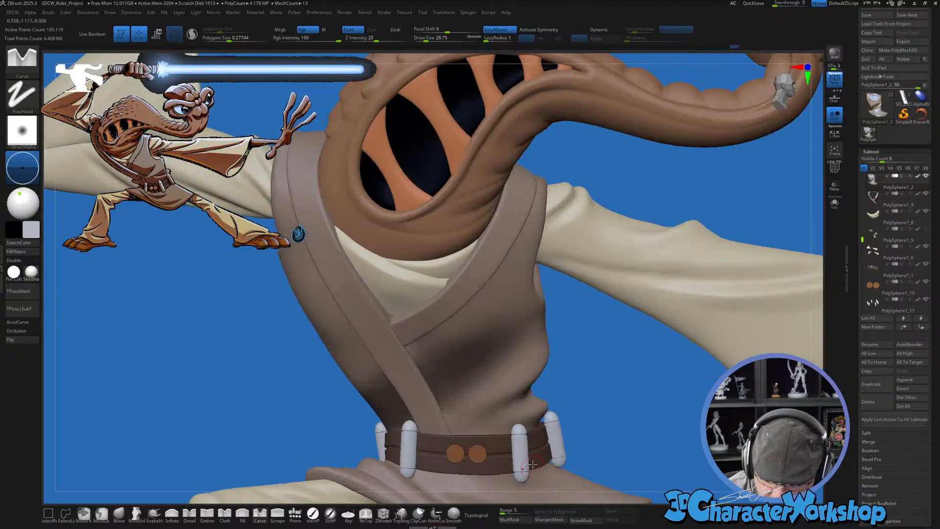
right_drag(583, 402, 603, 392)
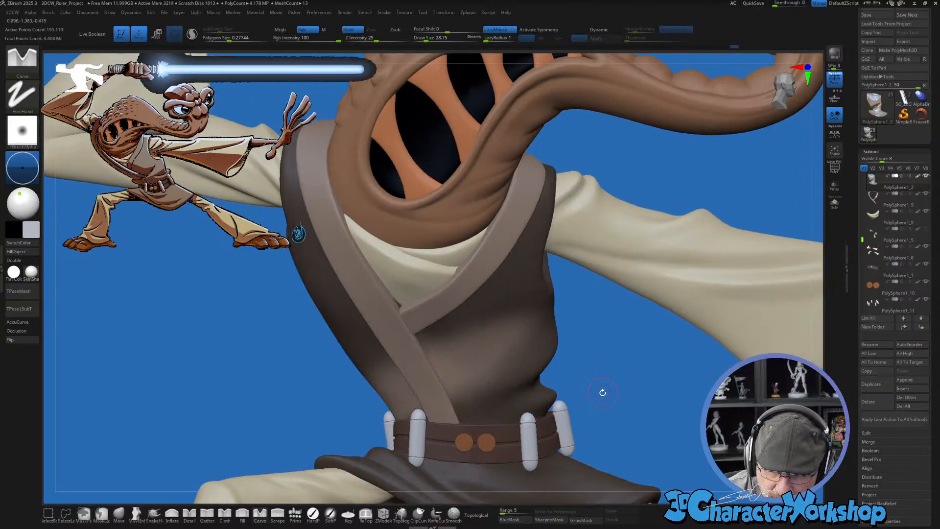
ctrl+drag(598, 398, 606, 395)
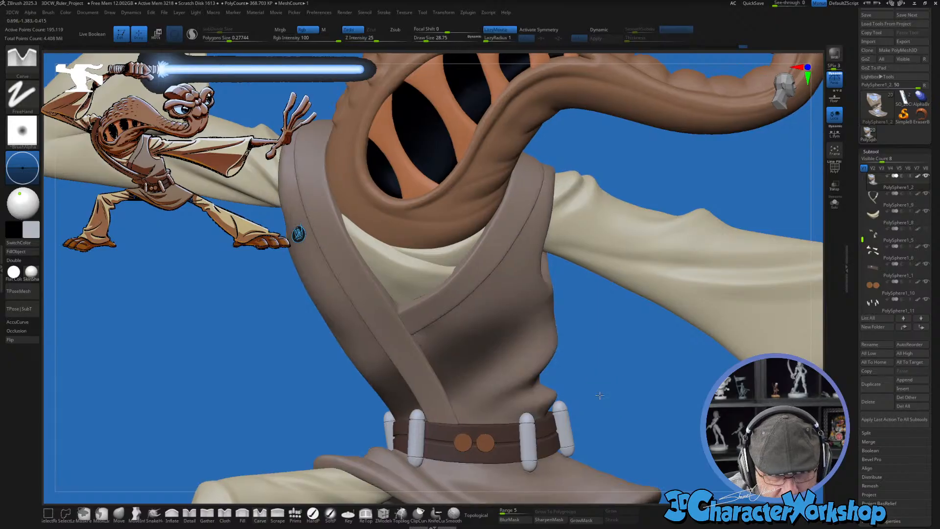
Step: Pull the unmasked cloth above the belt into a bulging fold with the Move brush at a draw size of about 145
right_drag(604, 399, 371, 470)
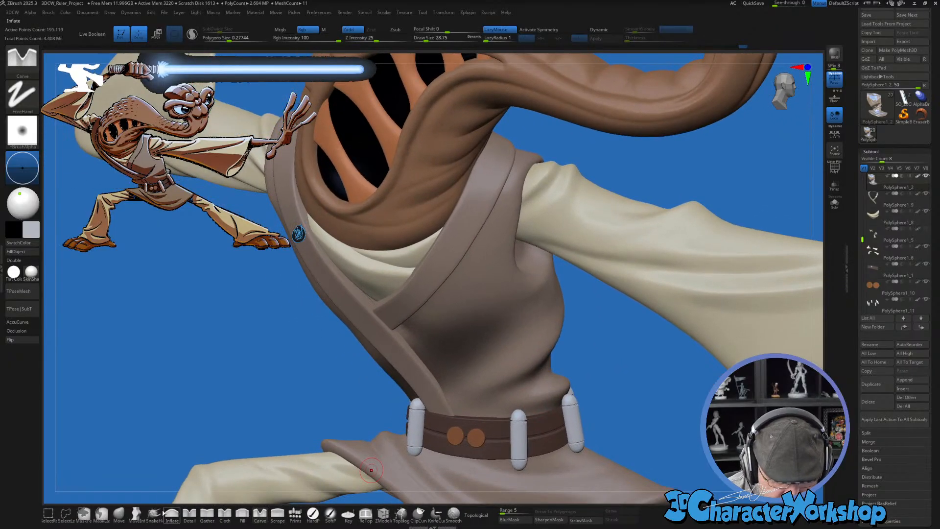
click(119, 513)
key(s)
drag(319, 413, 351, 412)
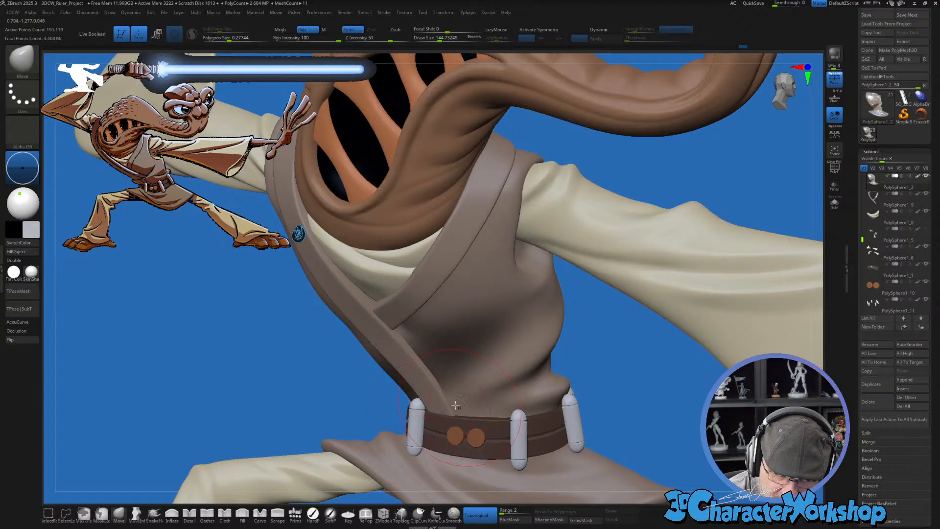
right_drag(492, 367, 507, 365)
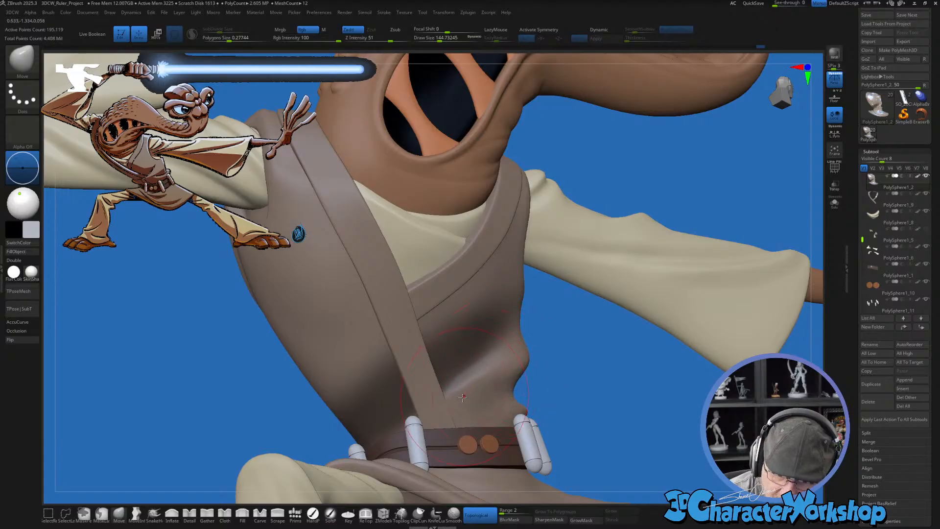
mouse_move(462, 398)
right_down()
mouse_move(482, 395)
mouse_move(486, 412)
mouse_move(495, 389)
mouse_move(529, 386)
mouse_move(517, 374)
right_up()
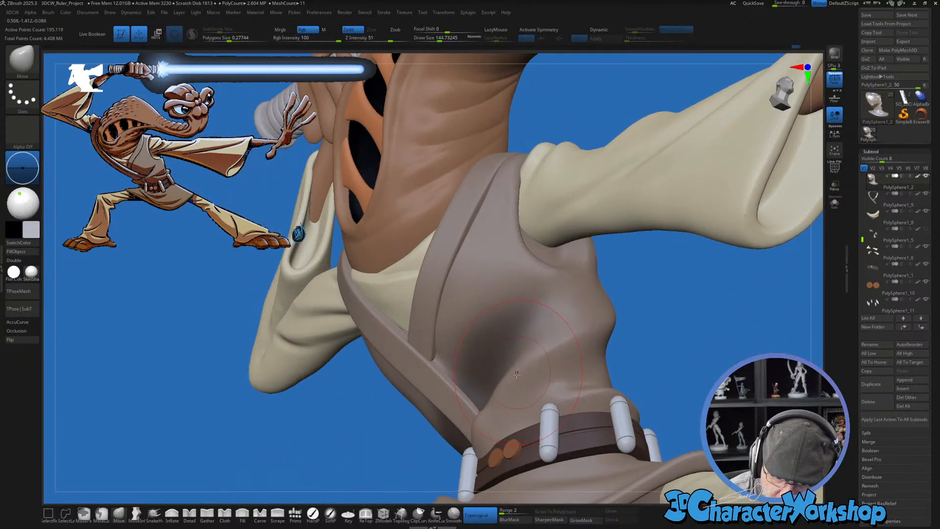
right_drag(497, 406, 510, 360)
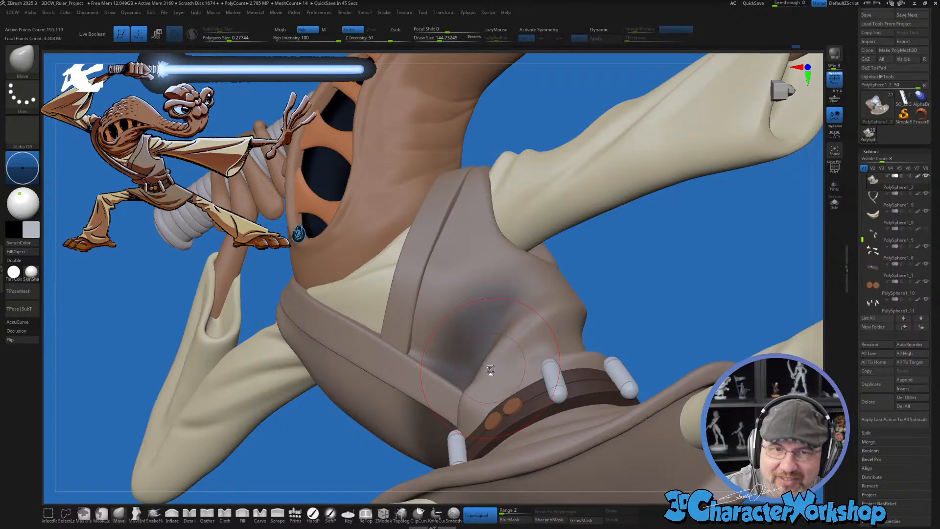
Step: Refine the waist fold from below and from the side with the Move brush at about 100, and clear the mask
right_drag(491, 370, 475, 394)
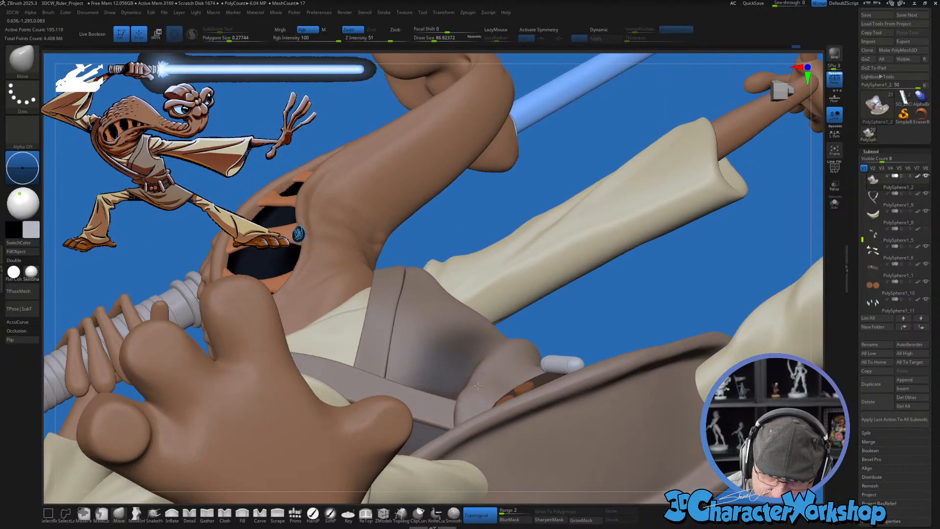
right_drag(507, 359, 537, 382)
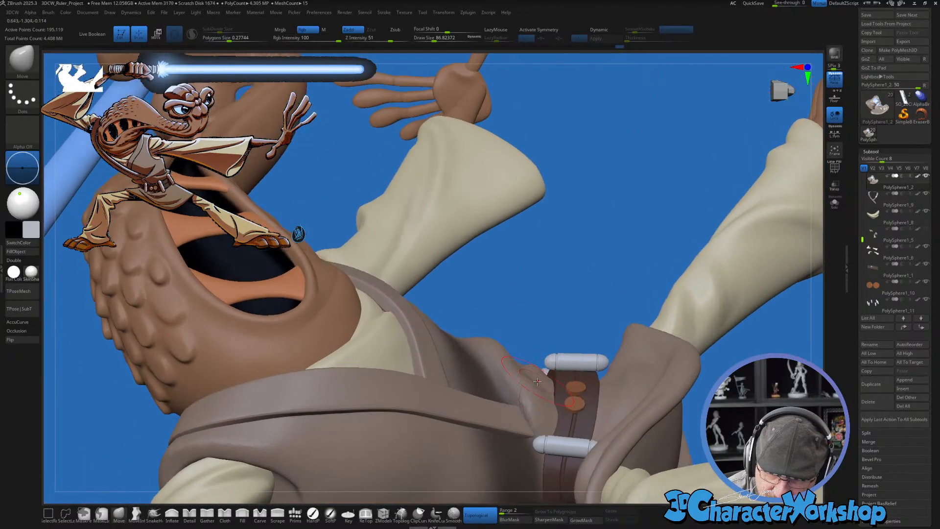
key(shift)
right_drag(524, 414, 550, 399)
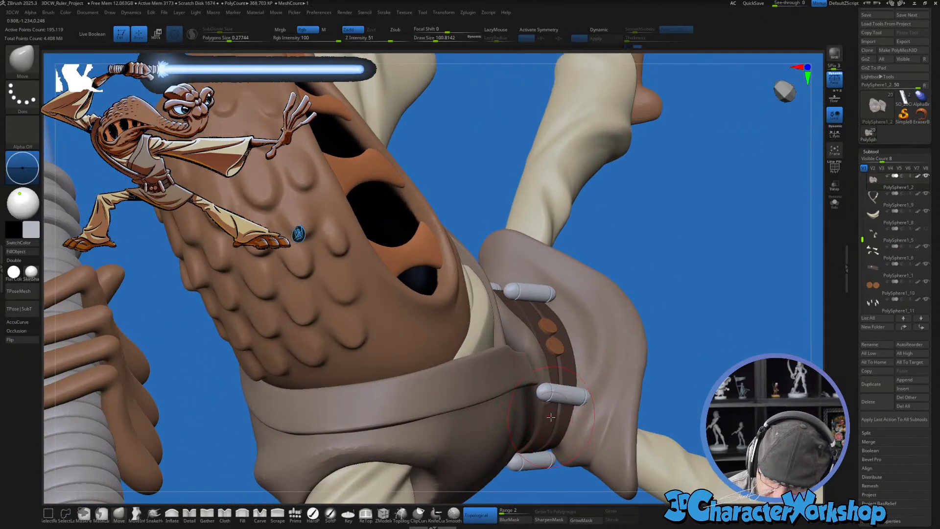
mouse_move(551, 422)
right_down()
mouse_move(560, 339)
mouse_move(518, 306)
mouse_move(531, 297)
right_up()
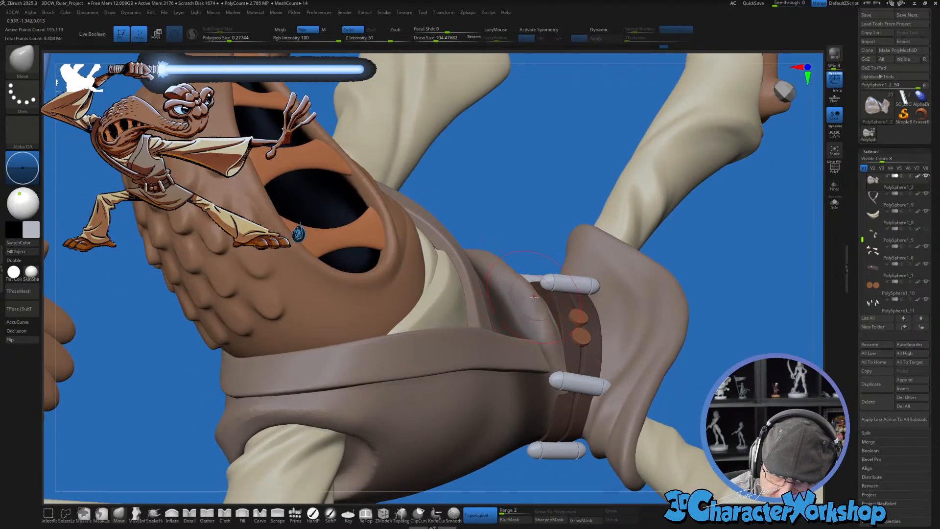
mouse_move(510, 269)
right_down()
mouse_move(545, 303)
mouse_move(567, 279)
right_up()
Step: Mask a second band across the tunic above the waist fold at draw size 34.8, making the surrounding parts transparent
key(s)
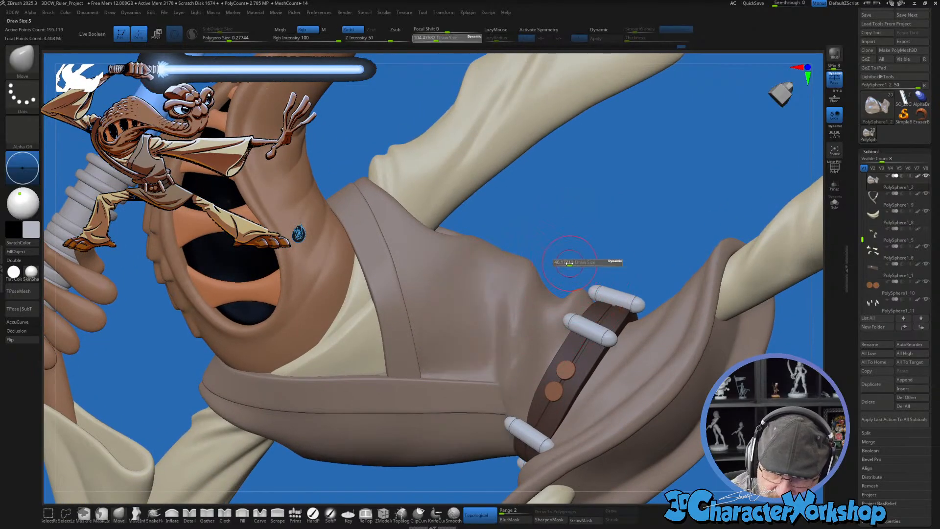
drag(569, 264, 567, 264)
ctrl+drag(486, 282, 490, 436)
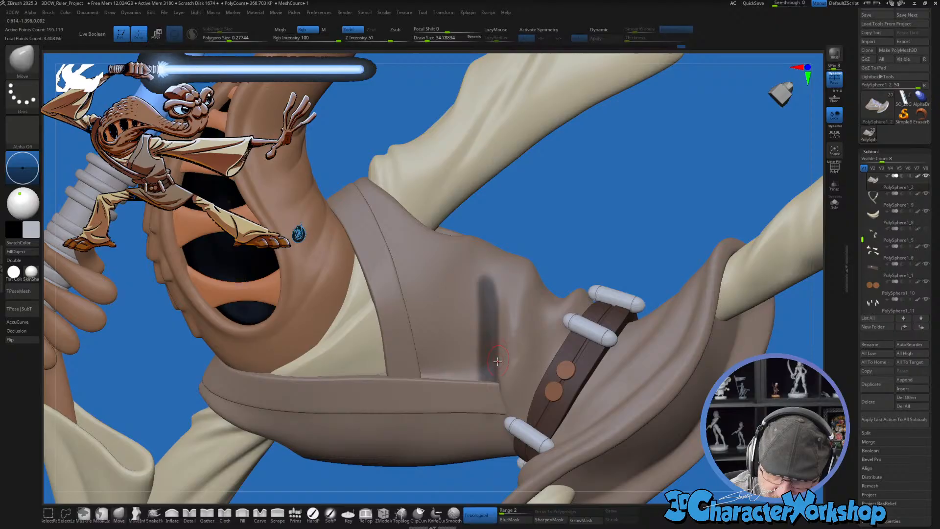
click(835, 191)
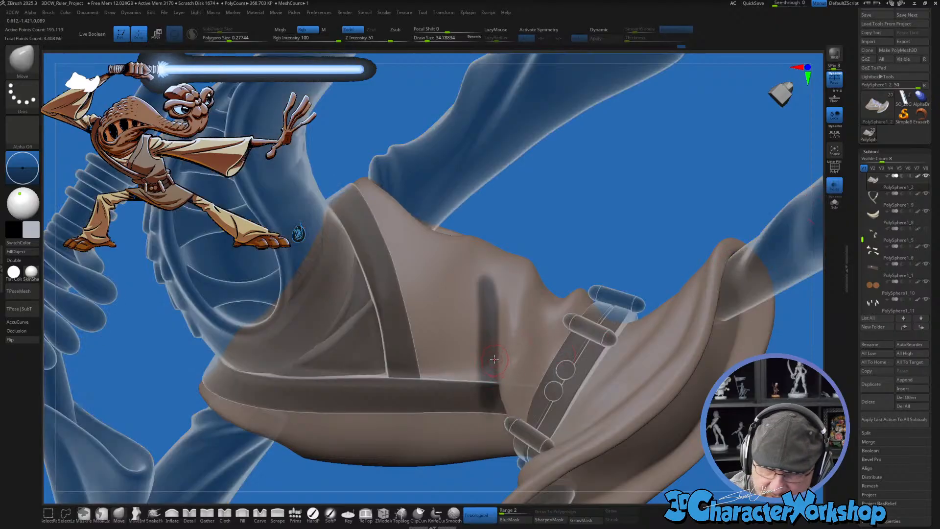
right_drag(466, 299, 483, 322)
ctrl+drag(483, 321, 480, 441)
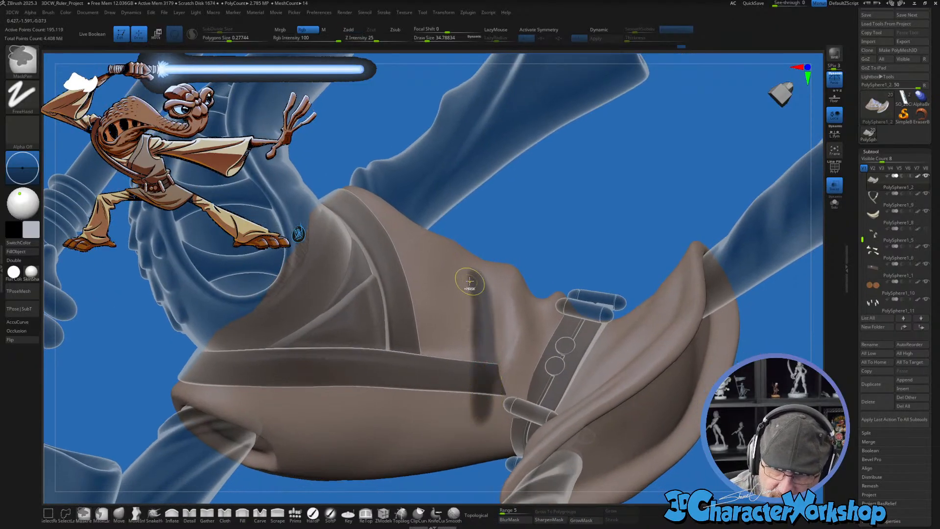
mouse_move(469, 279)
ctrl+mouse_down()
mouse_move(464, 418)
mouse_move(455, 420)
ctrl+mouse_up()
ctrl+drag(461, 279, 474, 456)
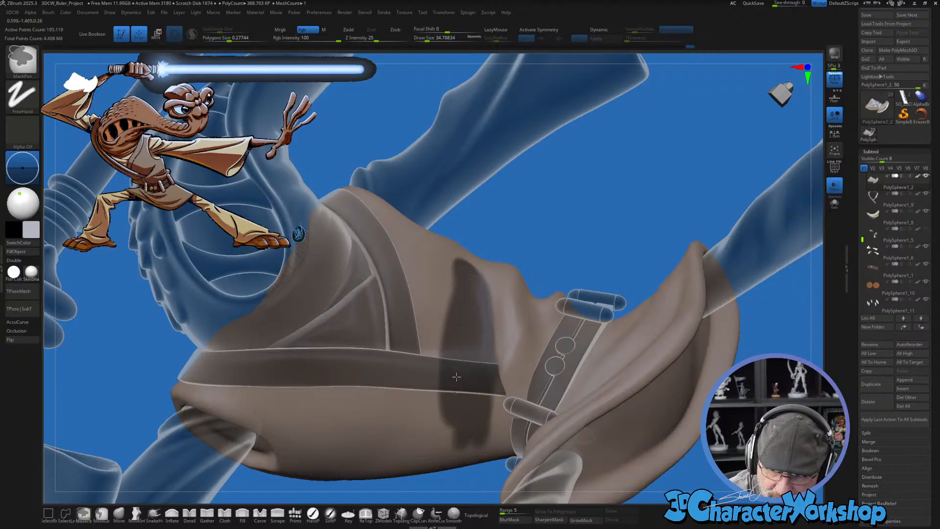
Step: Extend and widen the second mask band along the tunic's side and front with a smaller mask brush
key(b)
key(m)
key(t)
mouse_move(450, 433)
right_down()
mouse_move(505, 346)
mouse_move(485, 275)
right_up()
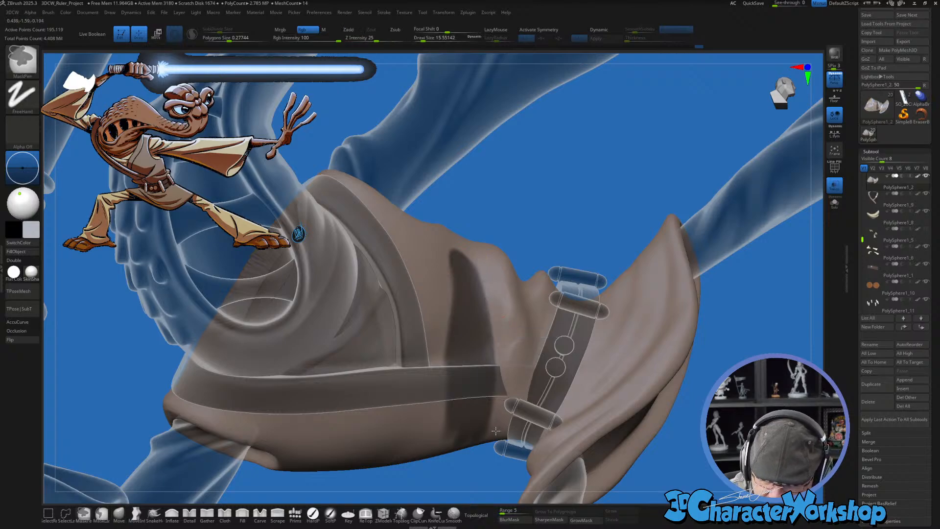
mouse_move(514, 372)
right_down()
mouse_move(512, 338)
mouse_move(523, 329)
mouse_move(501, 378)
mouse_move(468, 379)
right_up()
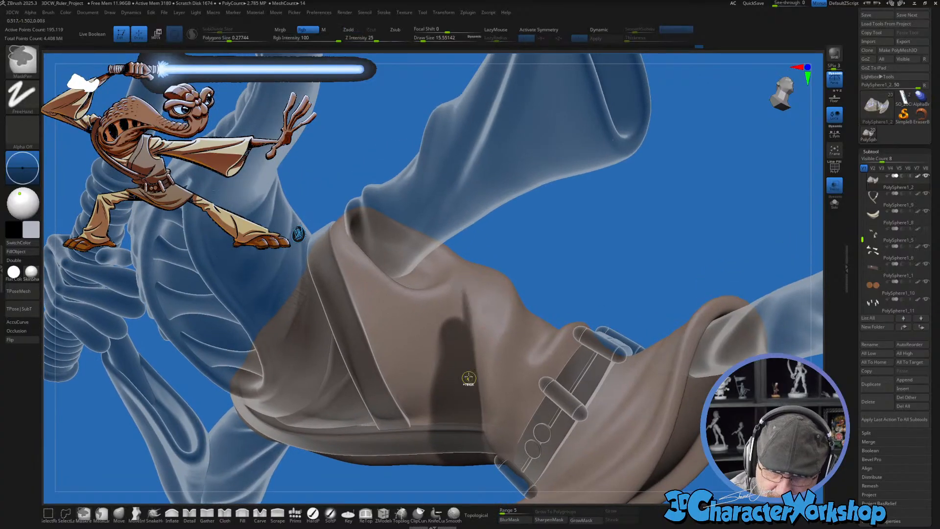
mouse_move(460, 293)
ctrl+mouse_down()
mouse_move(460, 336)
mouse_move(454, 294)
mouse_move(444, 342)
mouse_move(461, 283)
mouse_move(441, 338)
mouse_move(451, 290)
mouse_move(434, 373)
mouse_move(450, 397)
ctrl+mouse_up()
right_drag(451, 398, 440, 383)
mouse_move(439, 317)
ctrl+mouse_down()
mouse_move(421, 416)
mouse_move(431, 450)
ctrl+mouse_up()
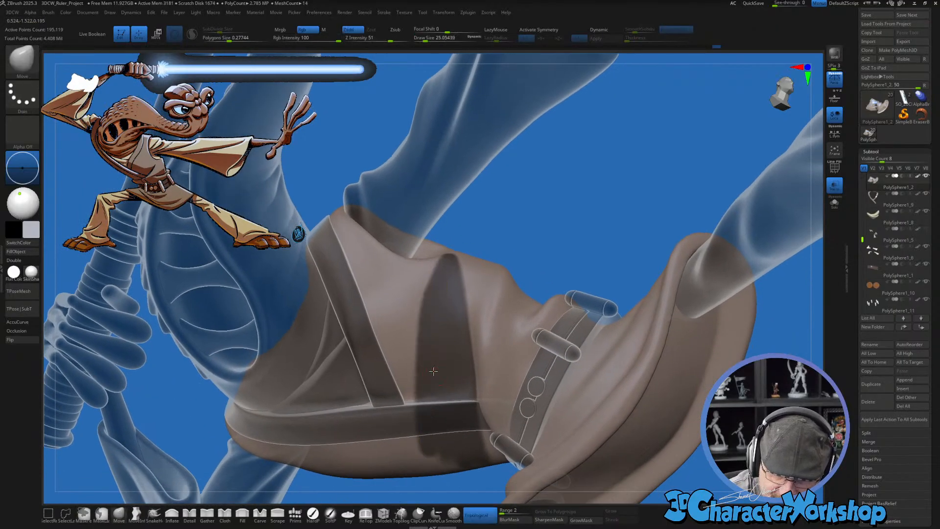
Step: Pull the unmasked cloth beside the second mask band into an overlapping fold with the Move brush at draw size 112
right_drag(441, 390, 449, 395)
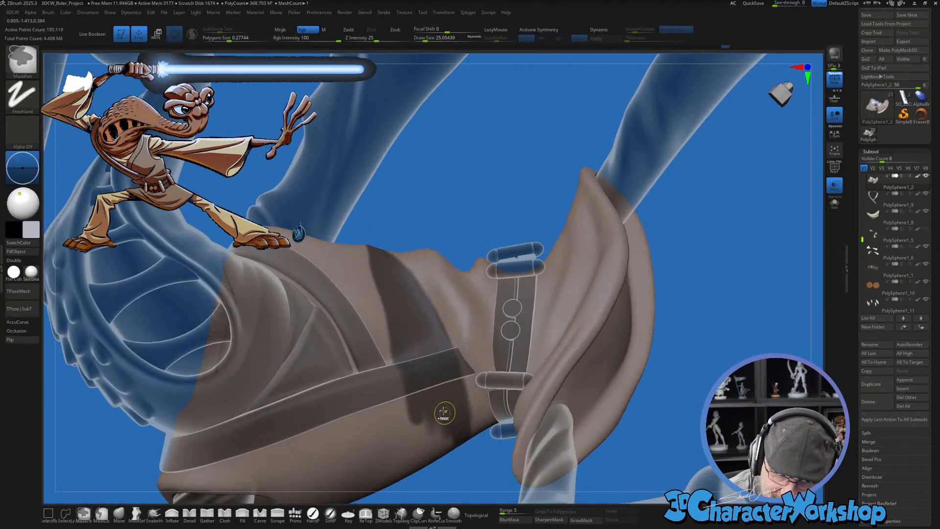
right_drag(442, 415, 446, 362)
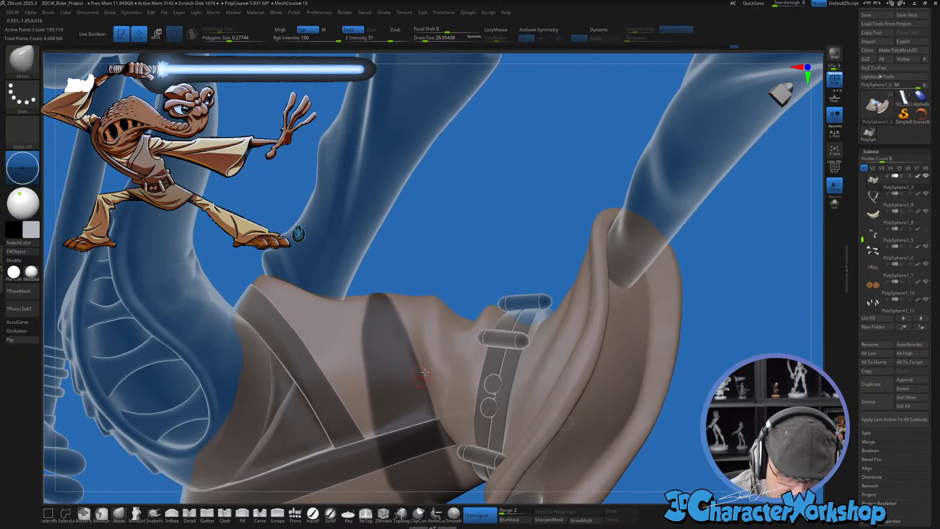
right_drag(425, 373, 431, 324)
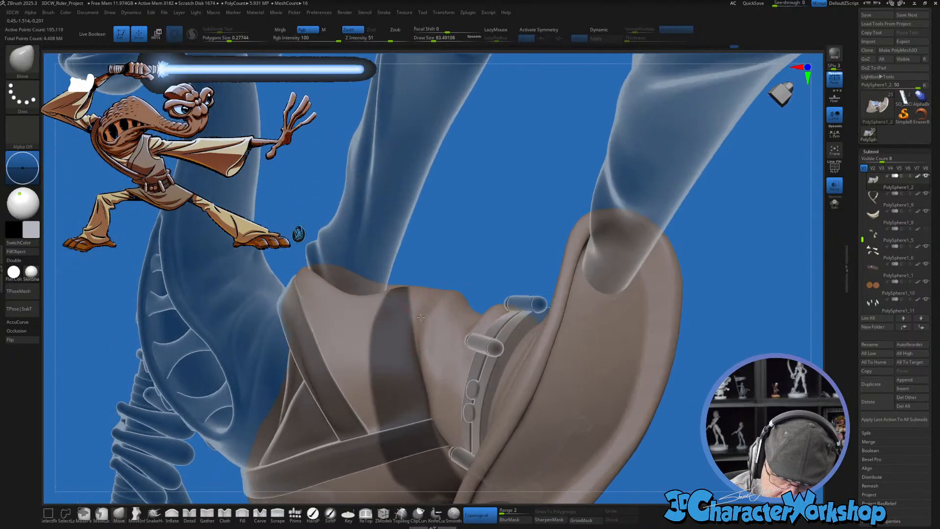
key(s)
drag(421, 317, 423, 319)
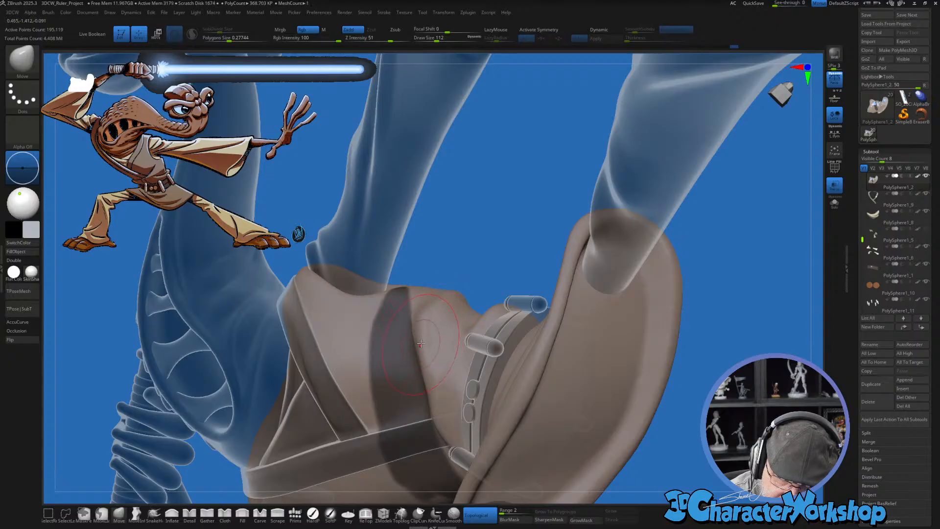
right_drag(421, 344, 420, 348)
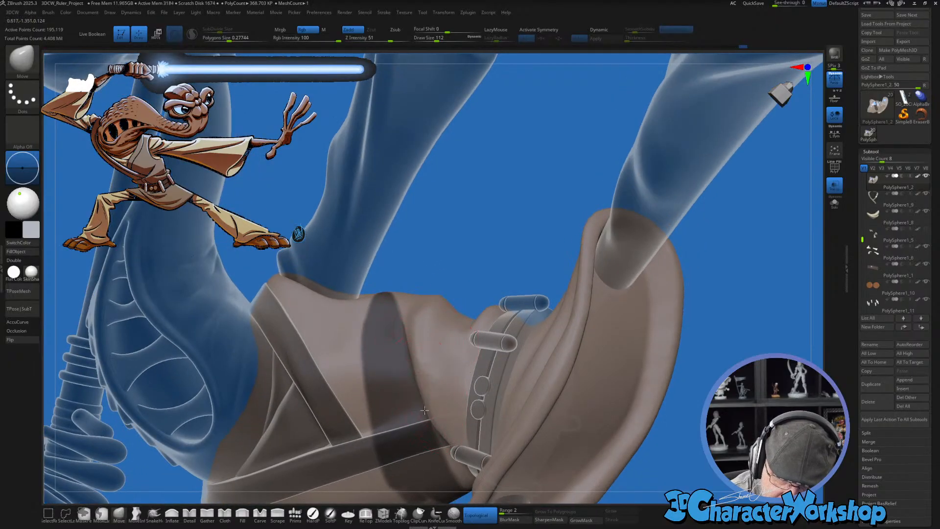
mouse_move(438, 434)
right_down()
mouse_move(456, 475)
mouse_move(470, 484)
mouse_move(476, 434)
mouse_move(465, 433)
mouse_move(440, 387)
mouse_move(424, 394)
mouse_move(441, 444)
mouse_move(471, 365)
right_up()
key(shift)
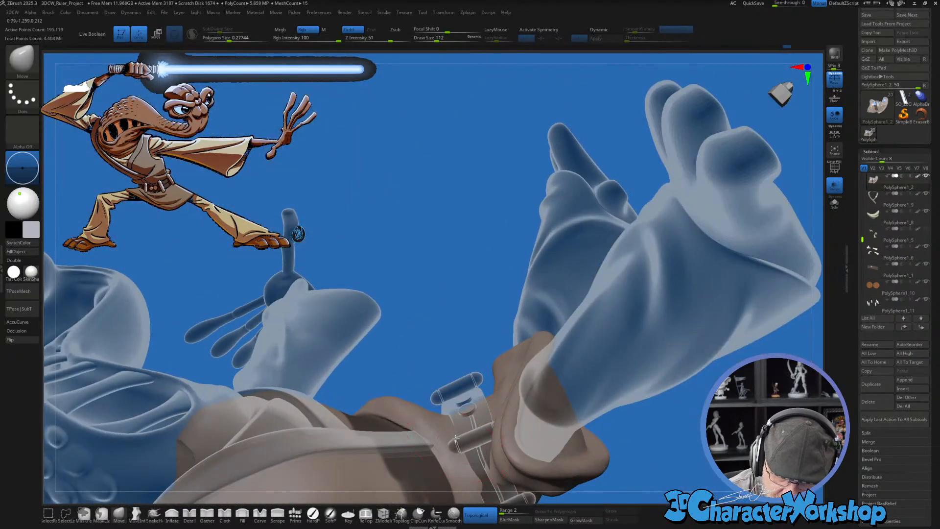
Step: Refine and smooth the second waist fold from several angles, enlarging the Move brush to about 140
right_drag(455, 438, 441, 435)
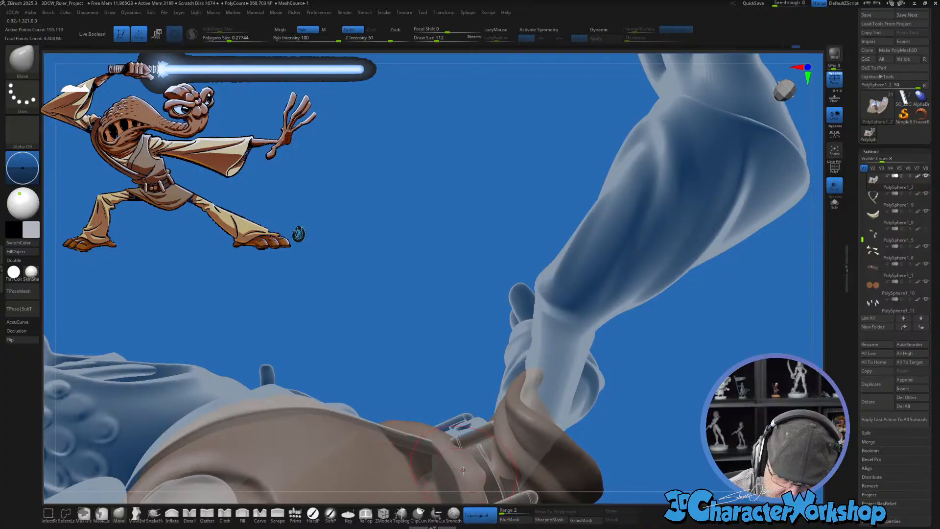
key(shift)
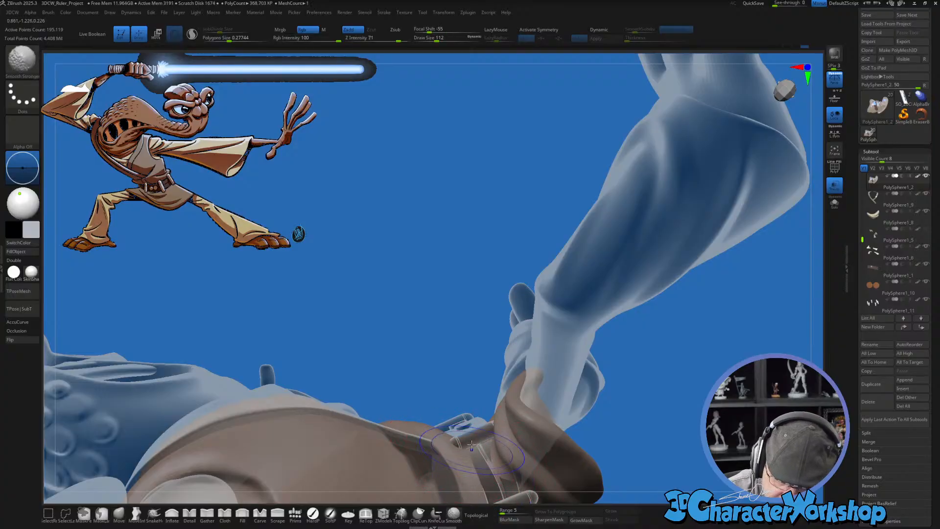
mouse_move(471, 445)
right_down()
mouse_move(436, 421)
mouse_move(429, 379)
right_up()
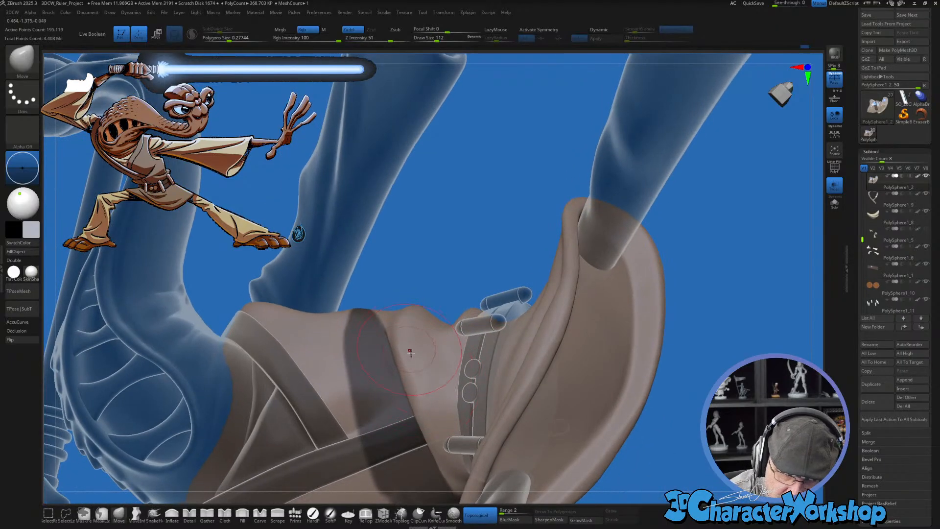
right_drag(408, 315, 405, 329)
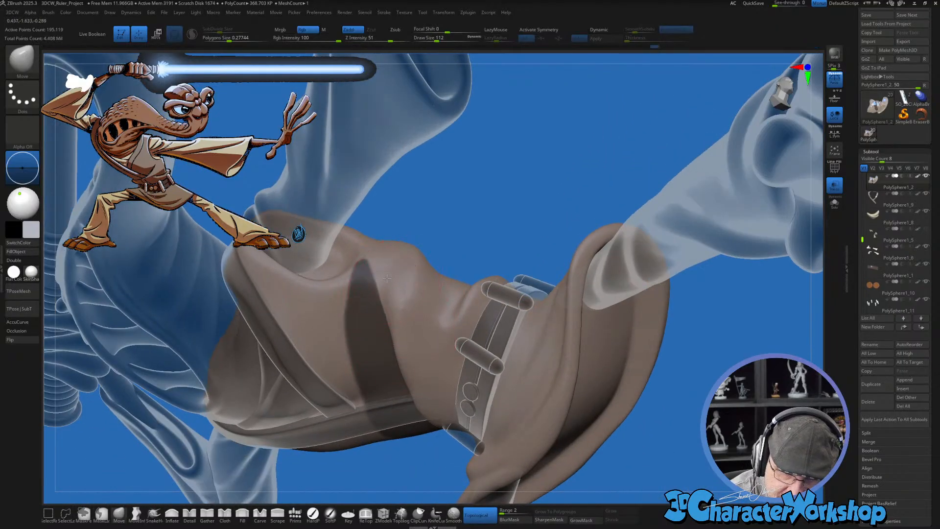
mouse_move(396, 304)
right_down()
mouse_move(422, 373)
mouse_move(442, 369)
mouse_move(433, 424)
right_up()
key(bracketright)
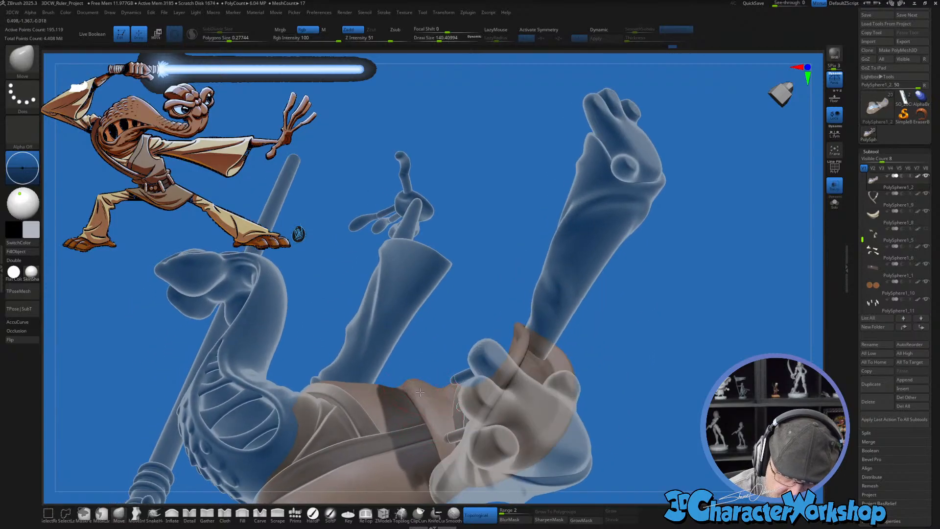
right_drag(439, 393, 429, 416)
Step: Select the tunic's trim strip, turn off its dynamic subdivision and show its wireframe
alt+click(479, 399)
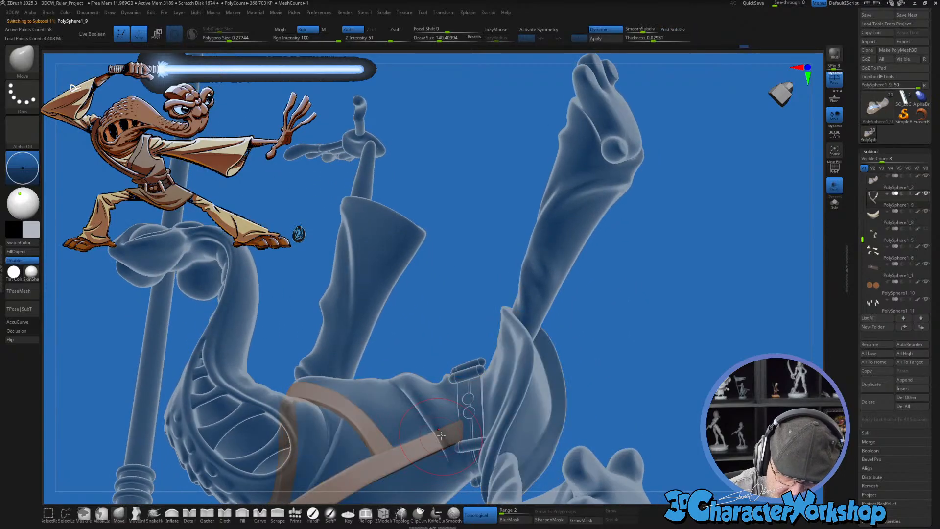
right_drag(613, 357, 617, 324)
shift+drag(443, 442, 426, 438)
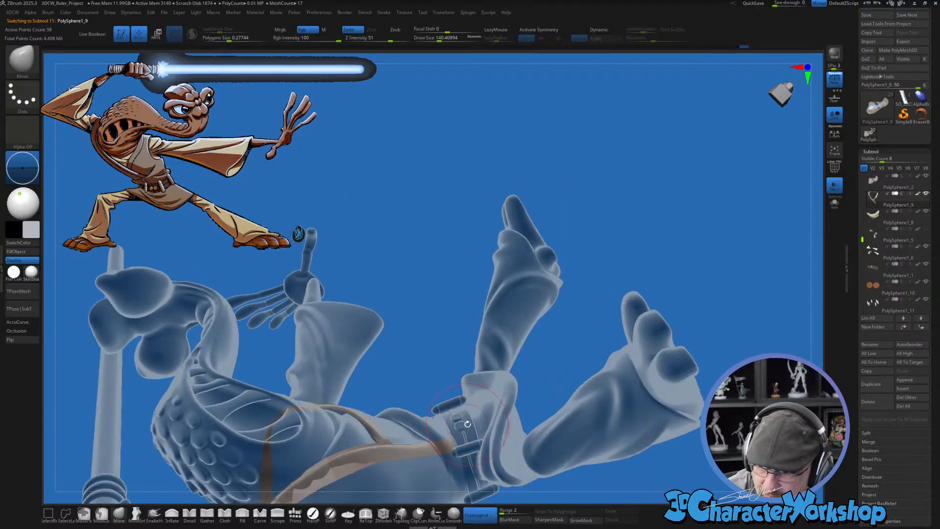
right_drag(455, 335, 433, 340)
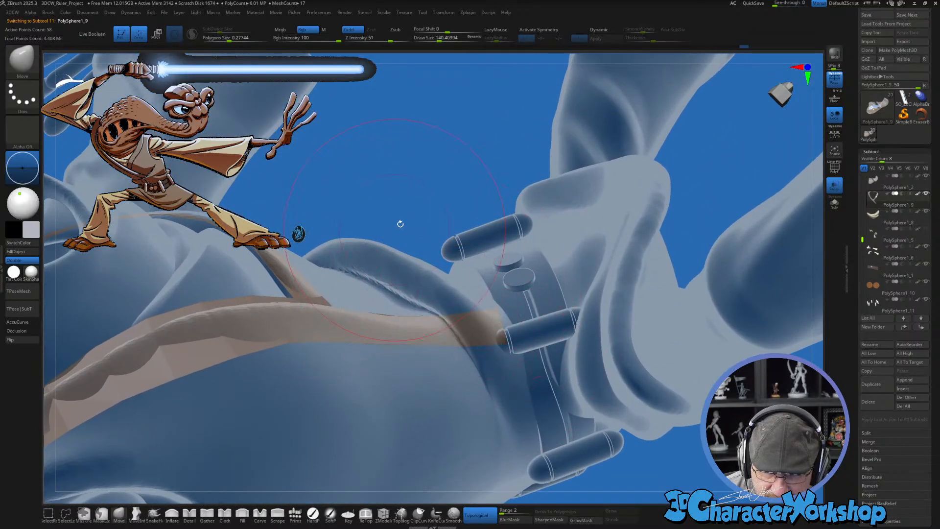
mouse_move(399, 220)
right_down()
mouse_move(453, 160)
mouse_move(421, 343)
right_up()
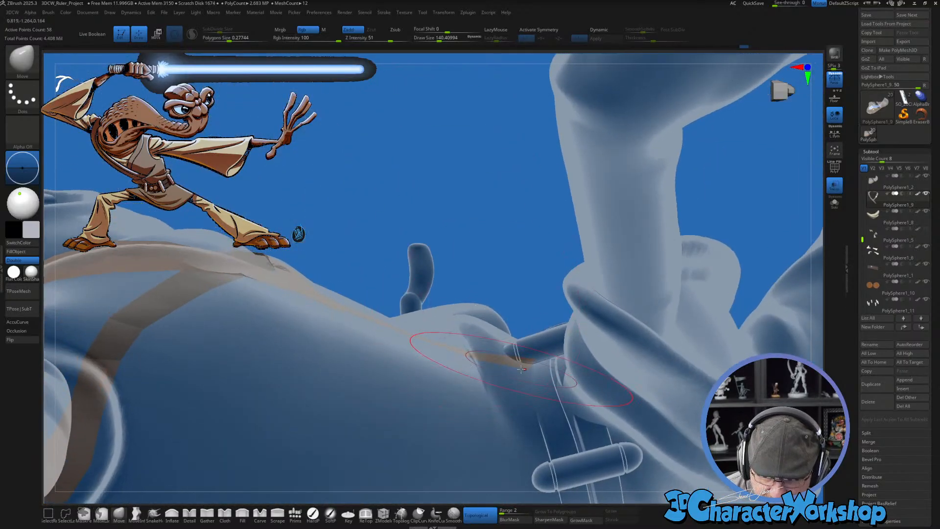
key(shift)
mouse_move(553, 266)
right_down()
mouse_move(549, 332)
mouse_move(490, 342)
right_up()
Step: Set the draw size to about 56 and insert an edge loop across the trim strip near the belt with ZModeler
key(s)
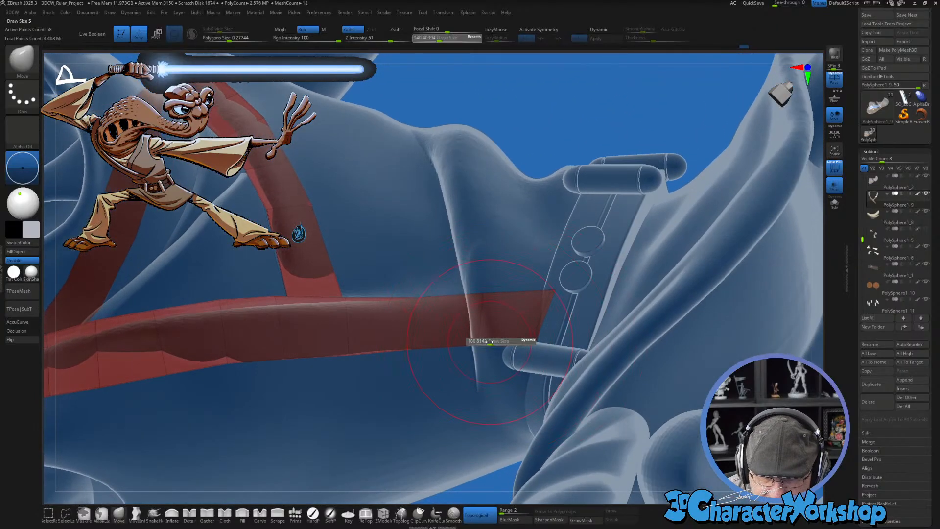
click(482, 343)
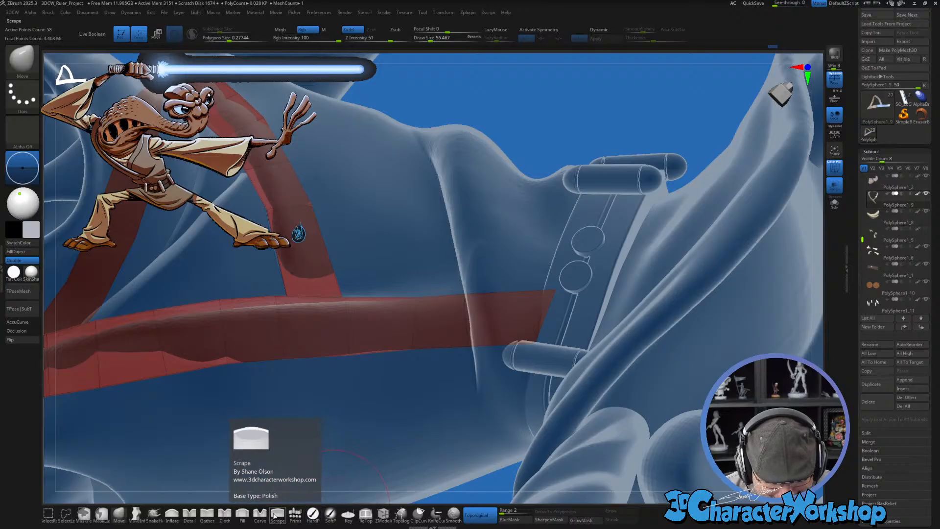
click(383, 513)
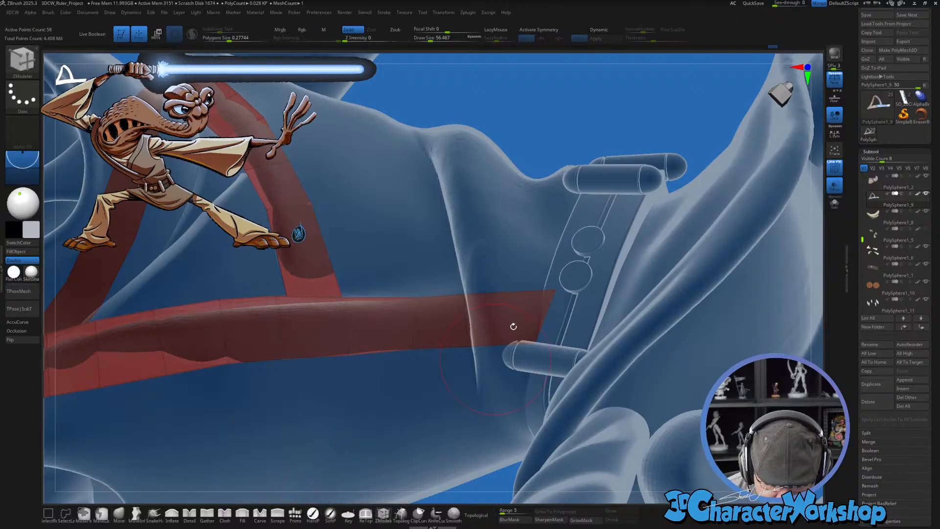
click(503, 296)
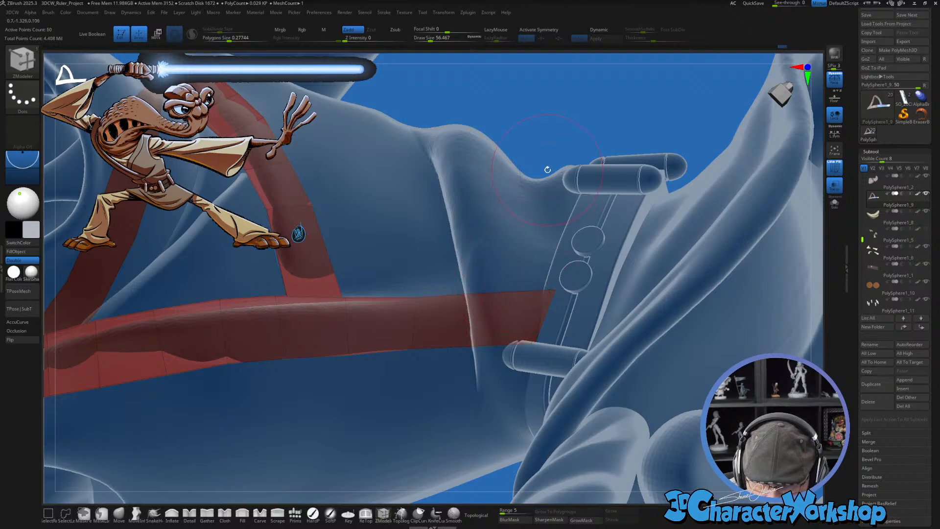
right_drag(553, 141, 485, 353)
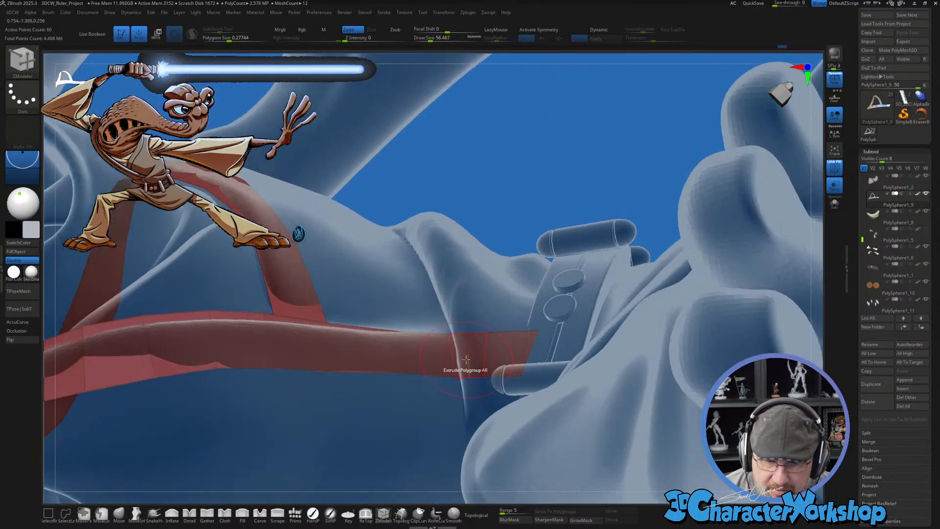
Step: Bend the end of the trim strip over the waist fold and down to the belt with the Move brush
click(119, 513)
right_drag(508, 216, 487, 317)
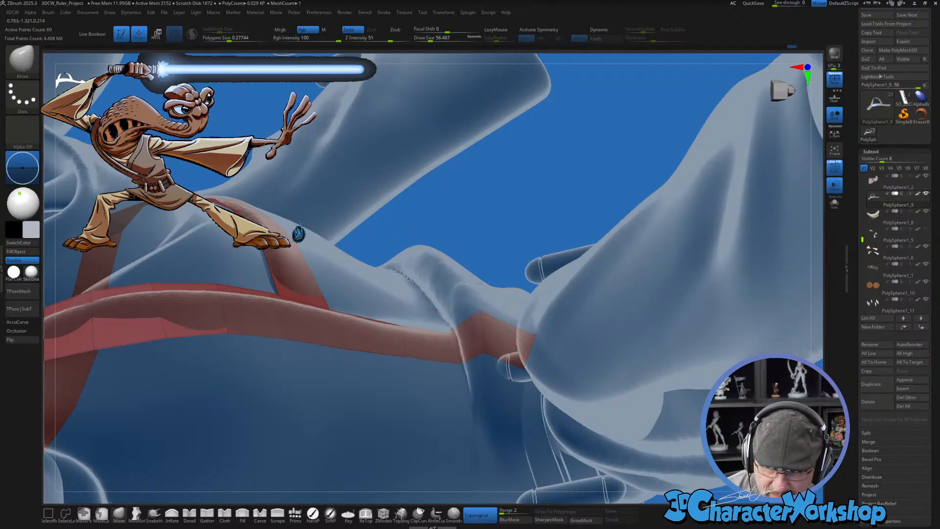
right_drag(521, 241, 496, 326)
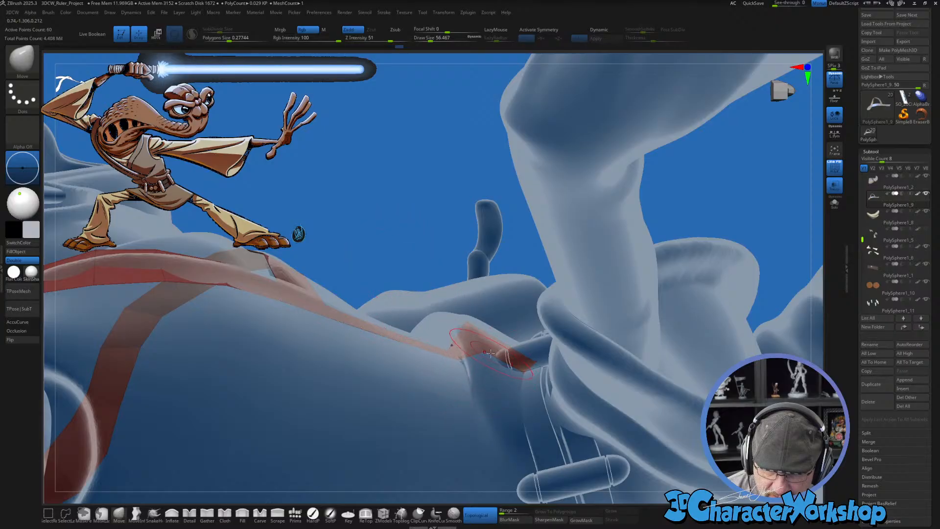
right_drag(499, 258, 507, 293)
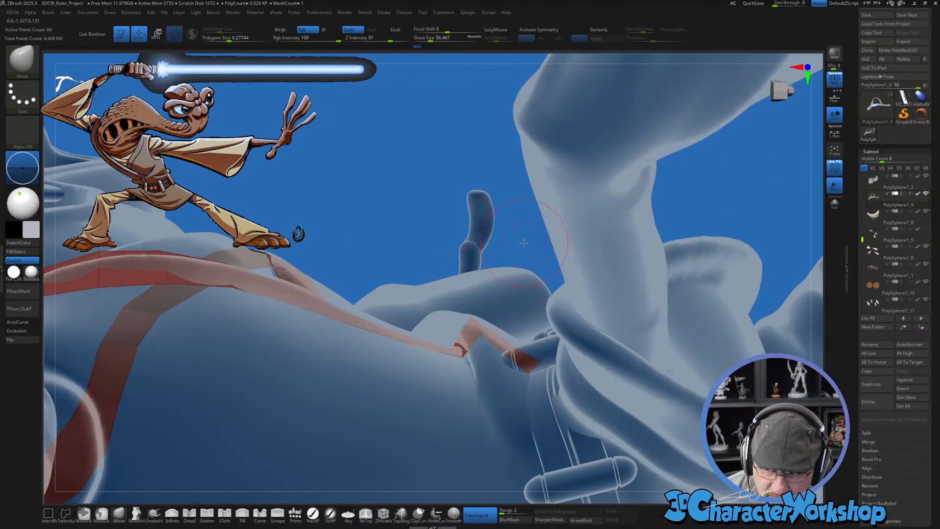
right_drag(473, 290, 542, 376)
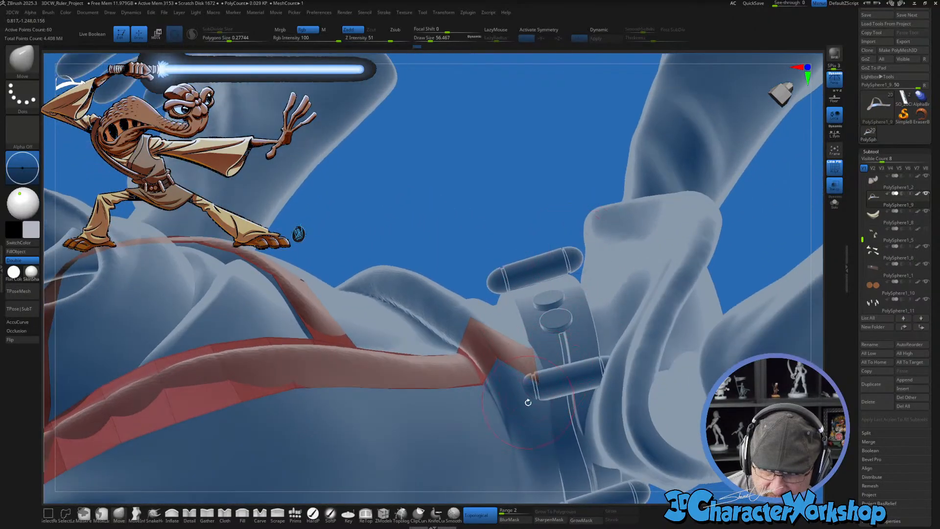
Step: Adjust the tunic cloth around the trim strip at draw size about 80, and restore dynamic subdivision on the strip
alt+click(559, 385)
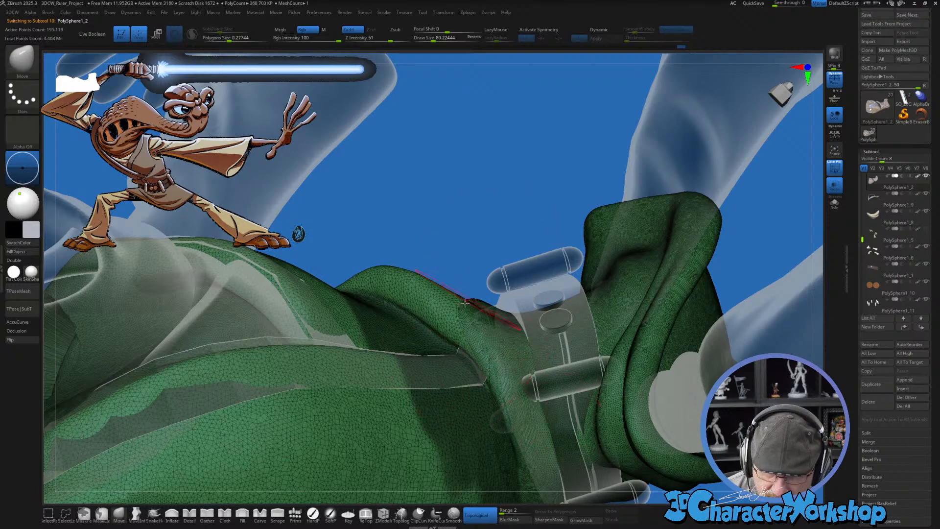
alt+click(423, 360)
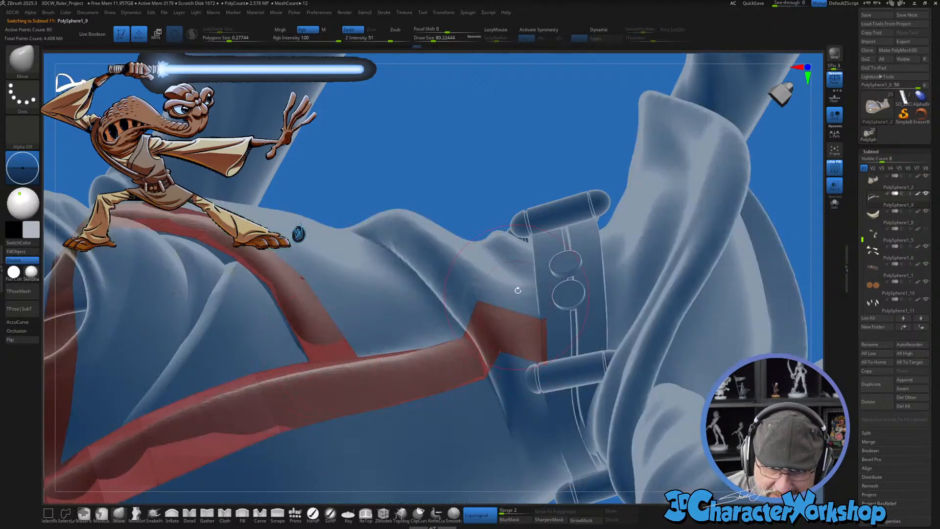
key(d)
drag(504, 194, 529, 304)
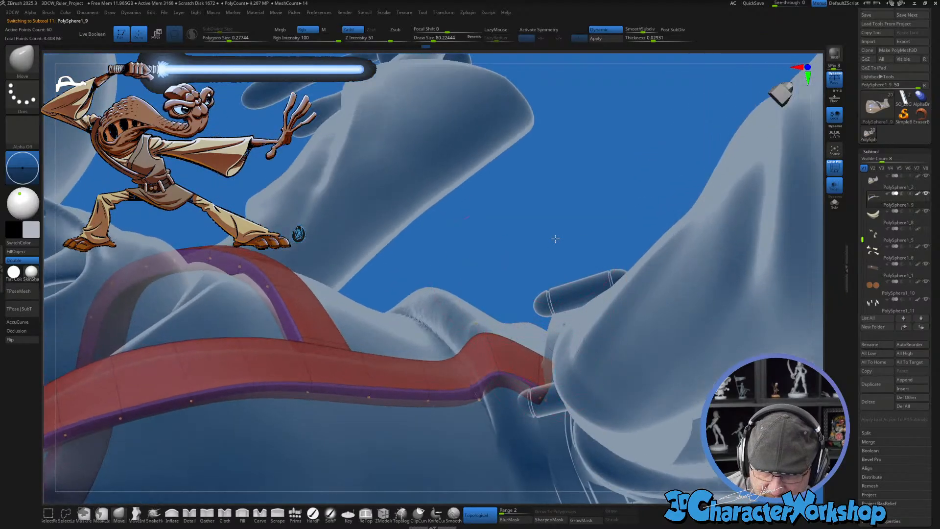
drag(555, 238, 559, 413)
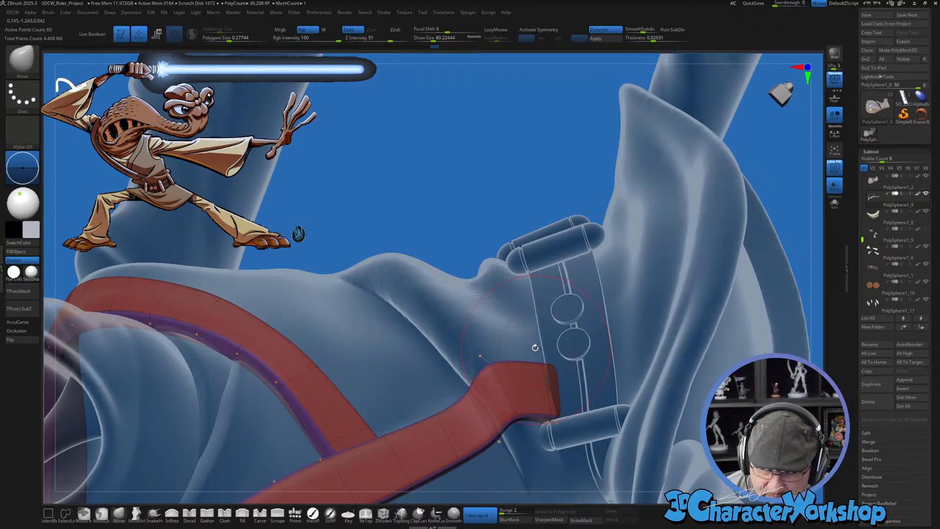
Step: Select the tunic and reduce the Move brush to about 48.6 to adjust the cloth where the trim strip meets the belt
alt+click(525, 342)
key(s)
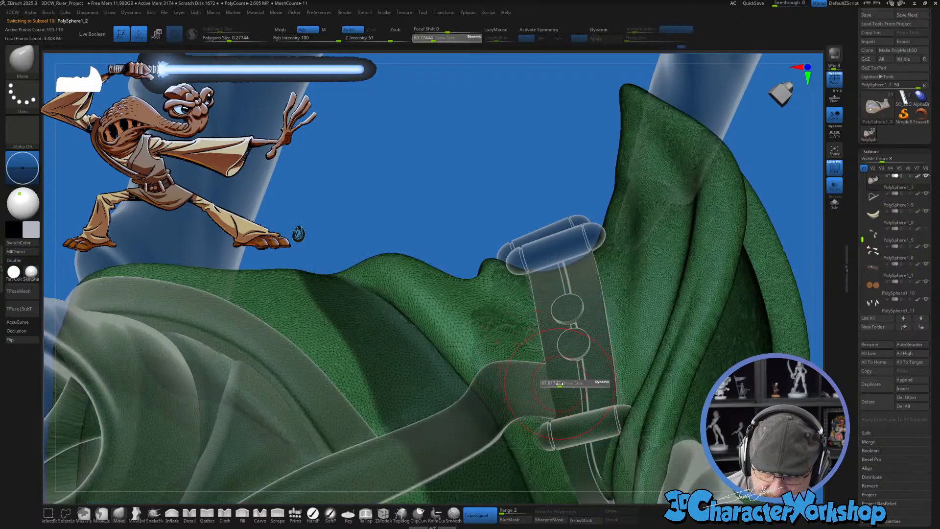
drag(561, 384, 558, 384)
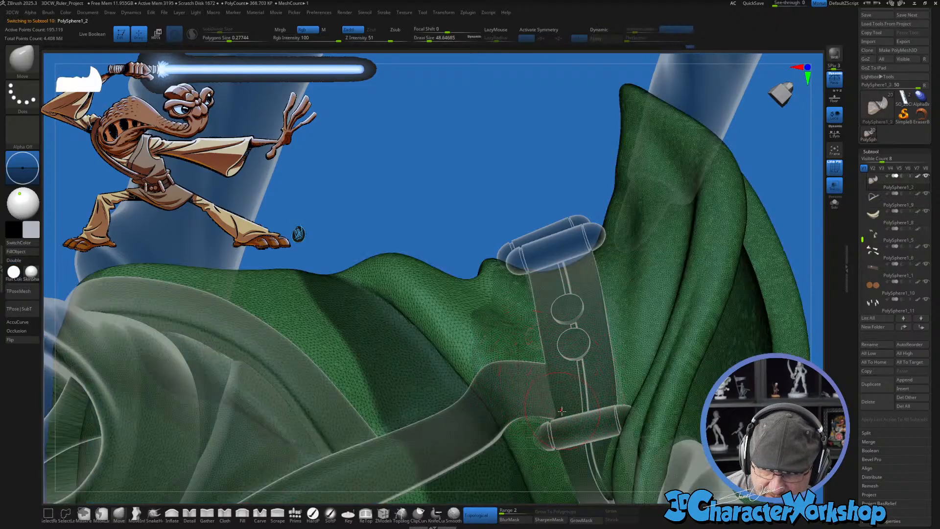
drag(493, 226, 405, 293)
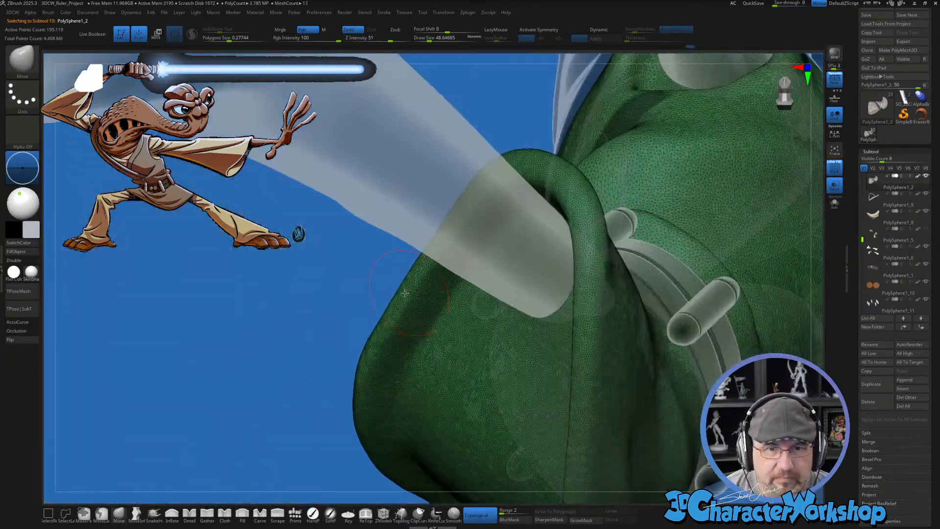
Step: Turn off the wireframe and transparency and frame the tunic's waist from the front to compare with the reference
mouse_move(285, 333)
mouse_down()
mouse_move(276, 318)
mouse_move(303, 357)
mouse_up()
key(shift)
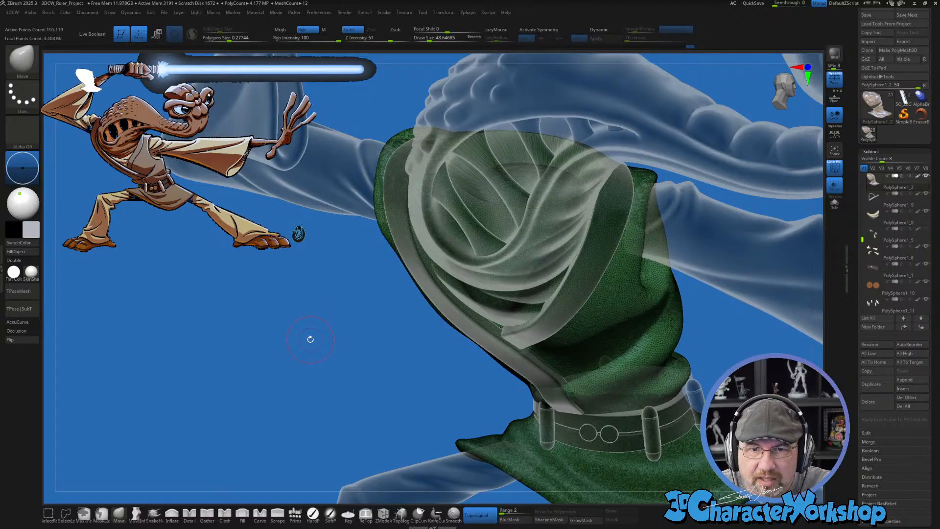
alt+drag(329, 344, 350, 348)
key(shift+f)
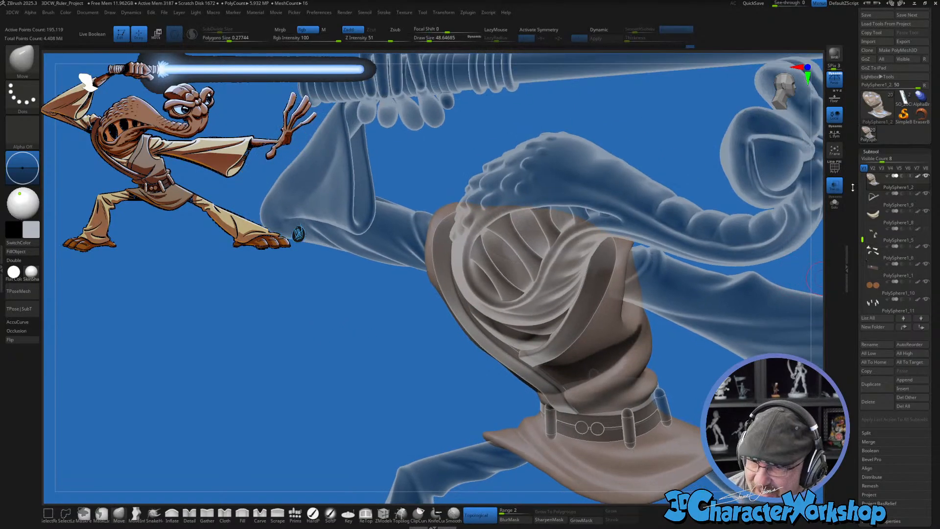
click(835, 185)
alt+drag(419, 358, 294, 362)
drag(664, 401, 636, 462)
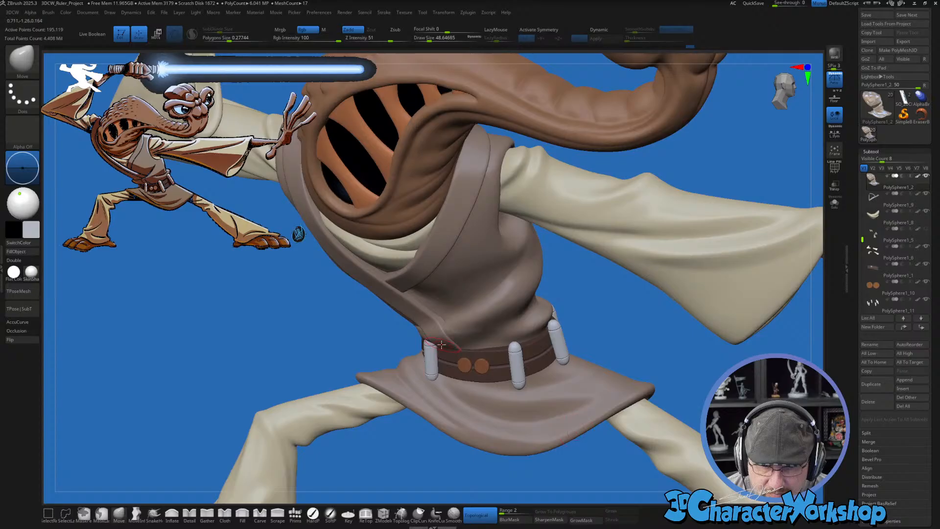
alt+drag(267, 320, 284, 369)
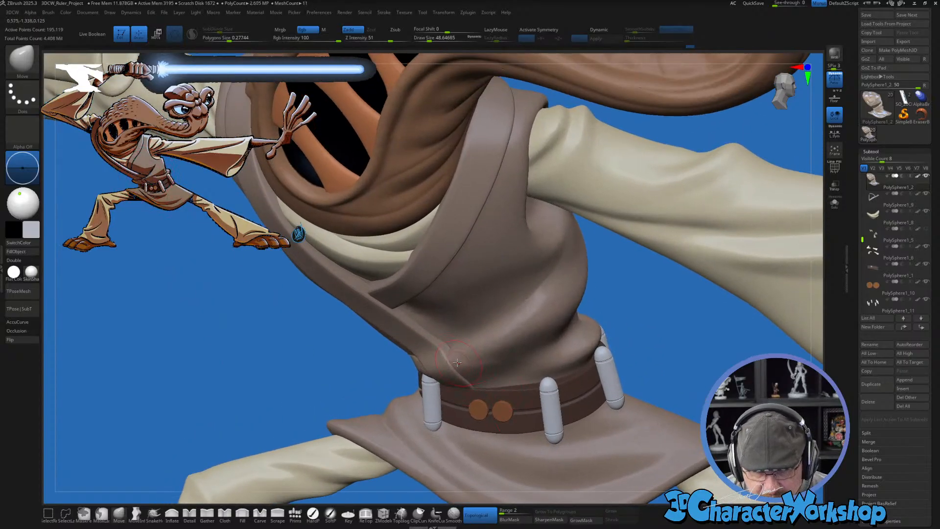
Step: Enlarge the Move brush to a draw size of about 101 and adjust the tunic cloth beside the trim strip's bent end
key(s)
drag(445, 365, 451, 365)
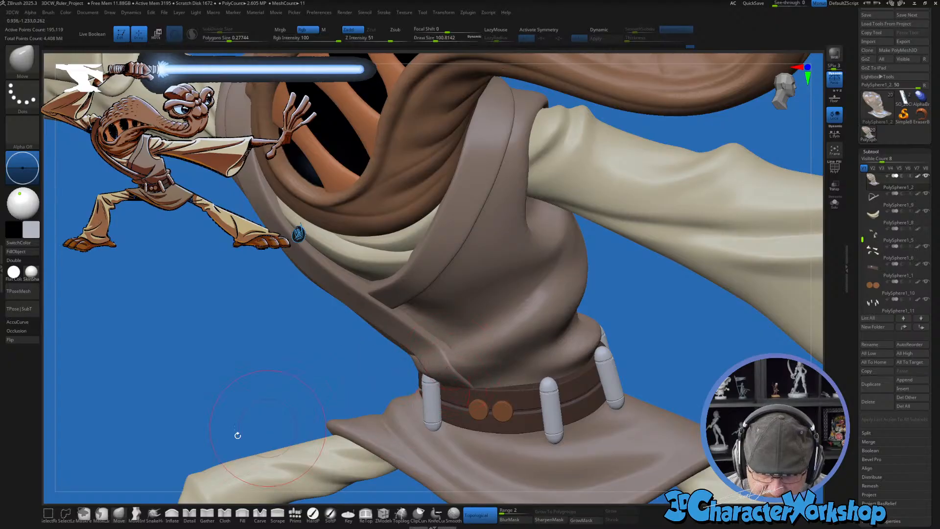
drag(228, 409, 333, 373)
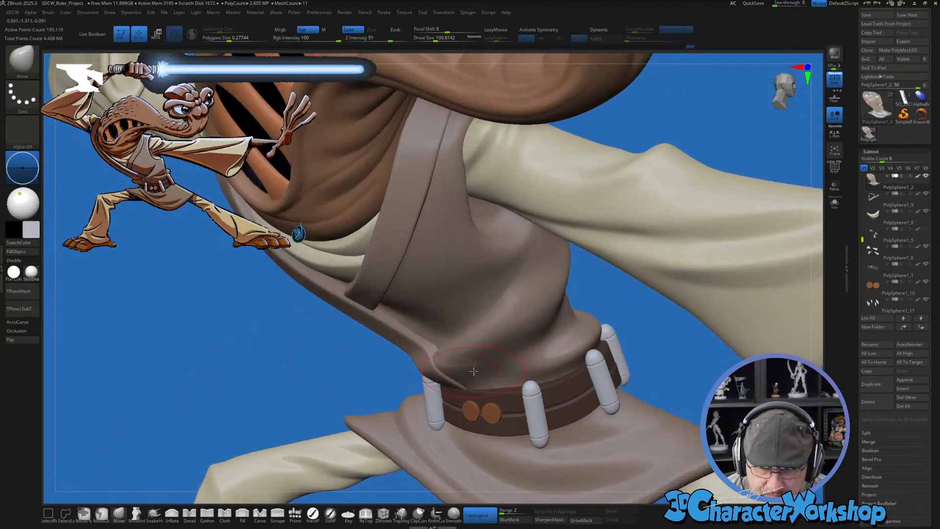
drag(434, 358, 433, 351)
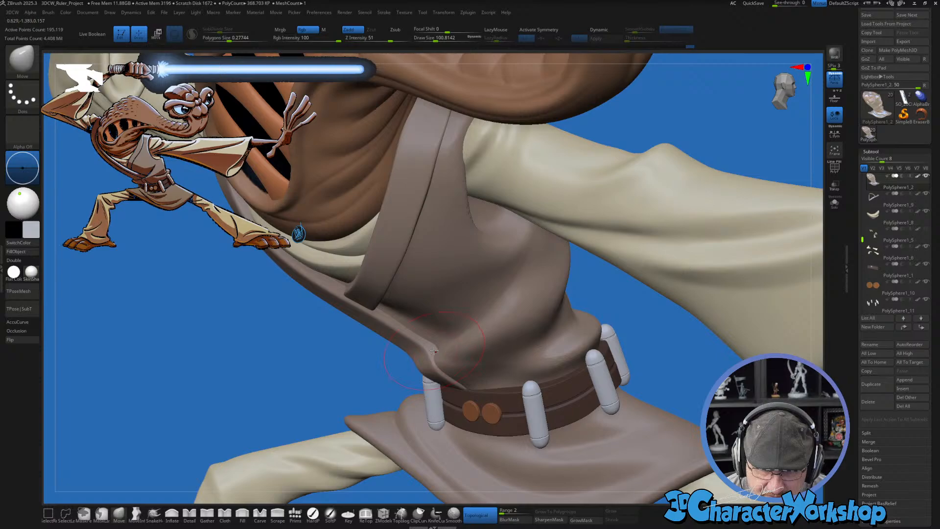
alt+drag(237, 346, 245, 397)
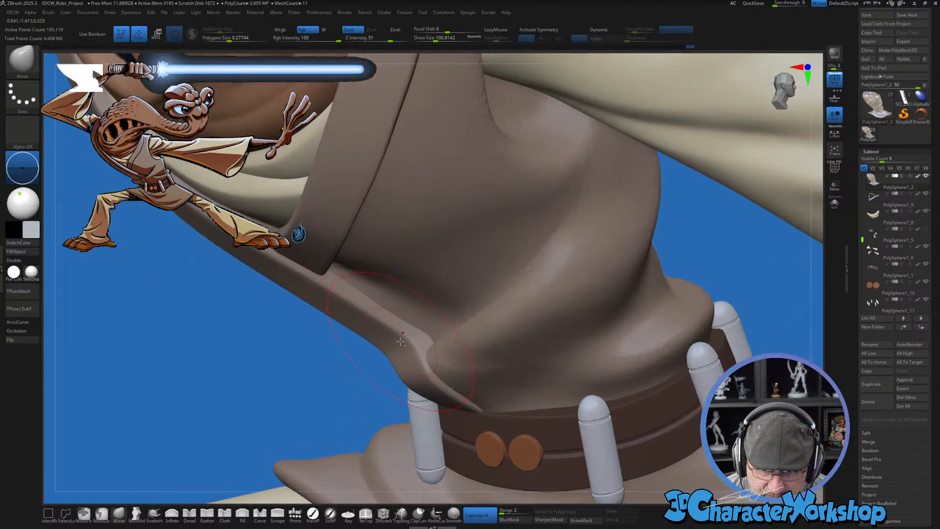
Step: Select the trim strip, isolate it, turn off its dynamic subdivision and show its wireframe
alt+click(320, 245)
drag(284, 361, 486, 424)
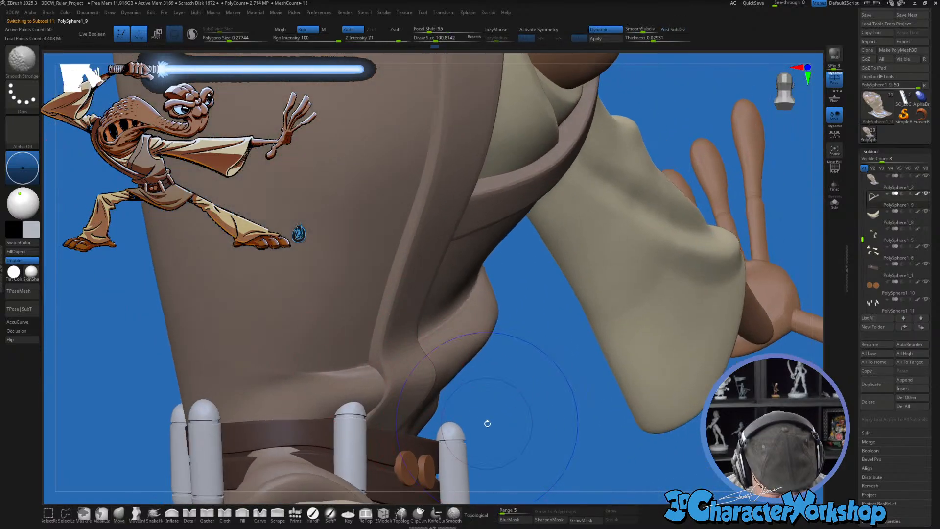
click(839, 209)
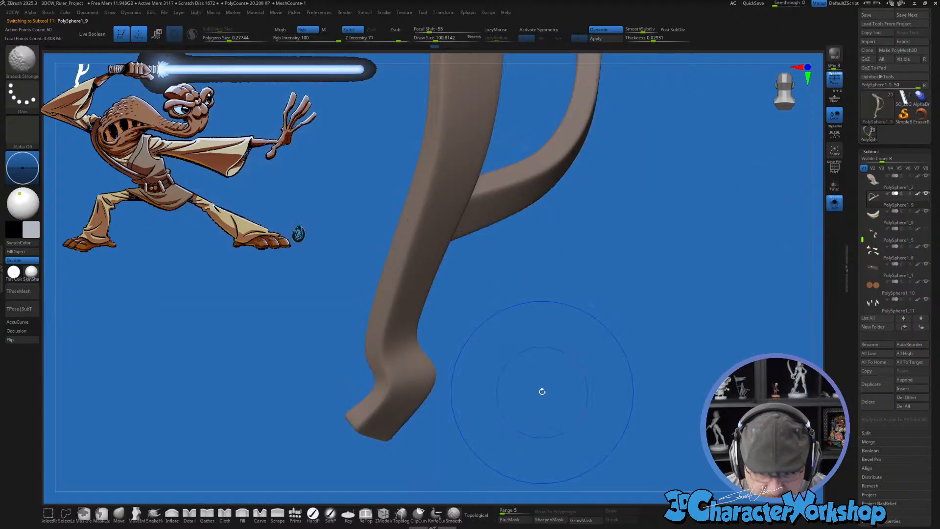
key(shift+f)
key(shift+d)
key(shift+f)
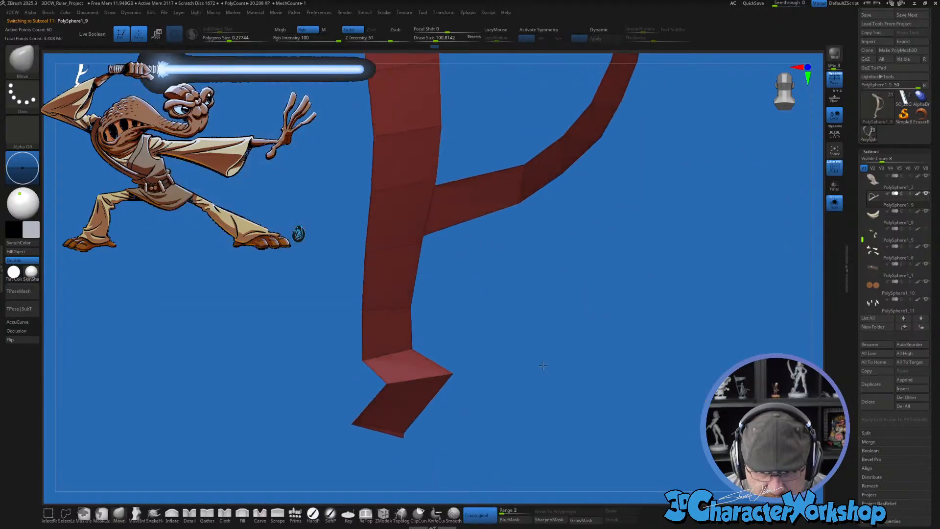
Step: Insert extra edge loops across the trim strip's bent end with the ZModeler brush
key(s)
mouse_move(547, 366)
mouse_down()
mouse_move(538, 355)
mouse_move(561, 369)
mouse_move(598, 360)
mouse_up()
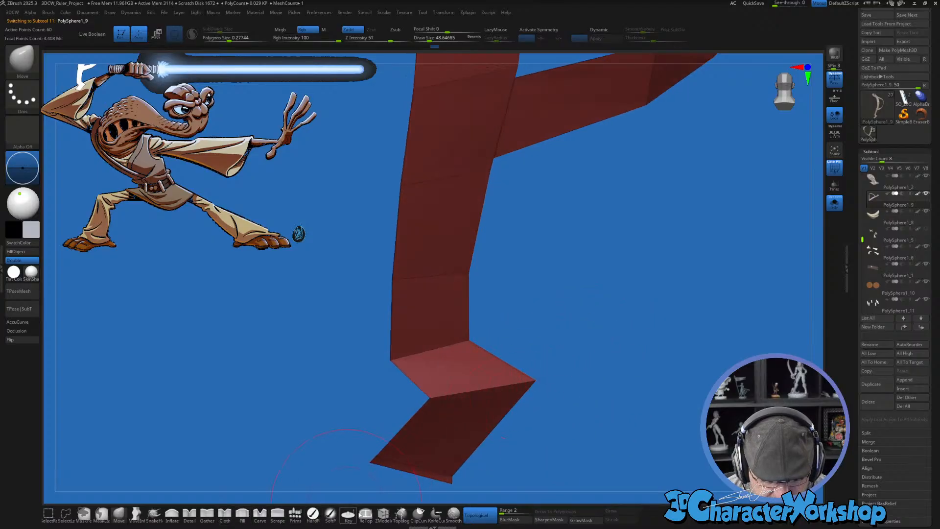
click(384, 514)
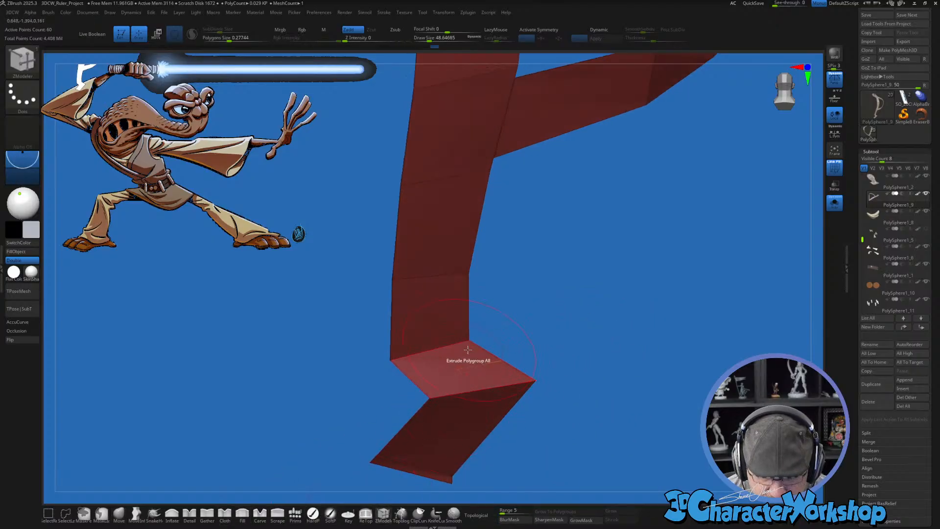
click(406, 374)
drag(391, 362, 411, 387)
click(420, 413)
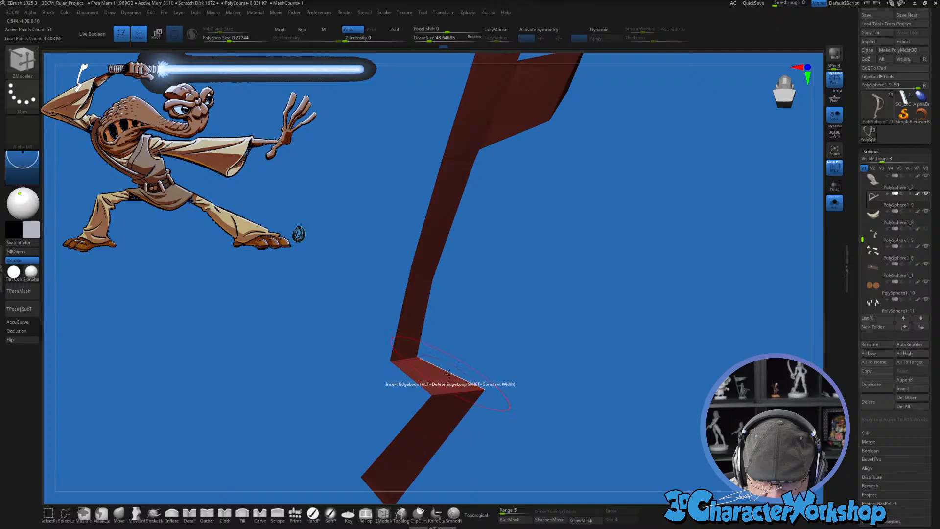
click(418, 381)
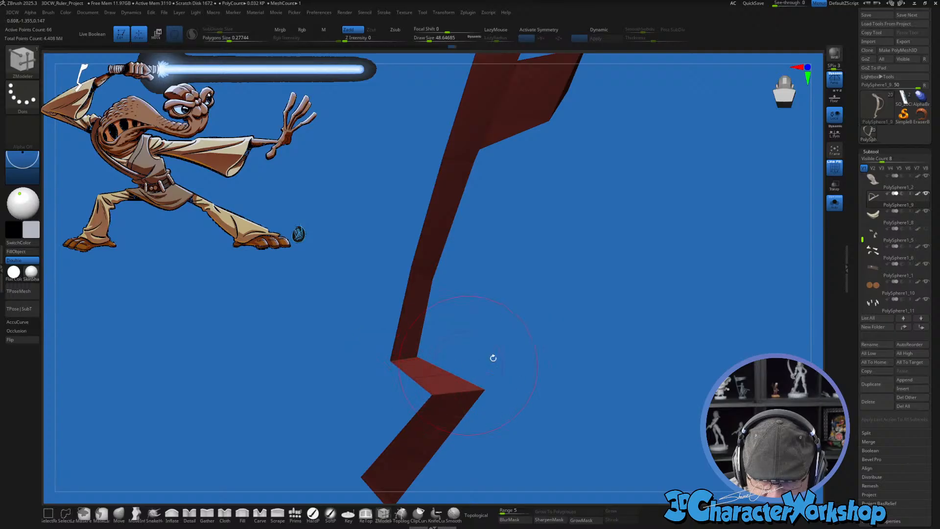
Step: Round out the strip's bend with the Move brush at draw size about 23, and restore its dynamic subdivision
click(119, 513)
key(s)
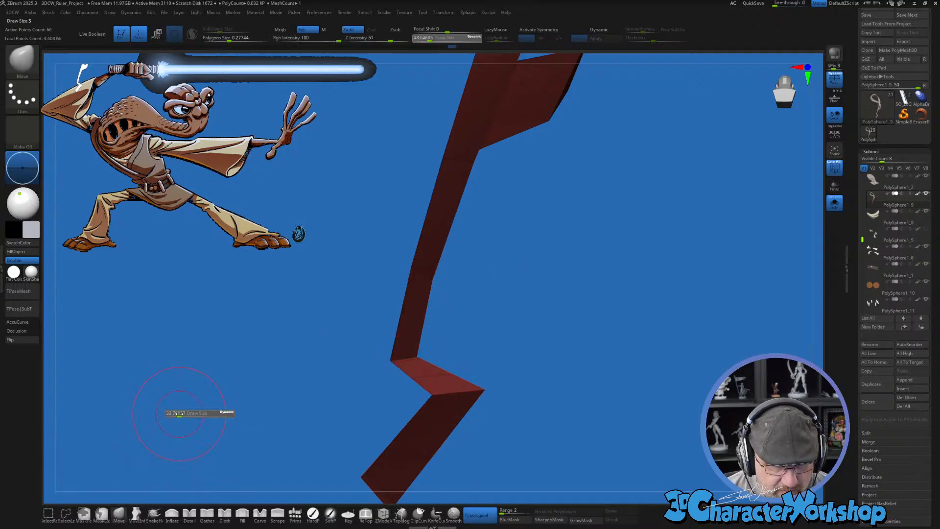
click(178, 414)
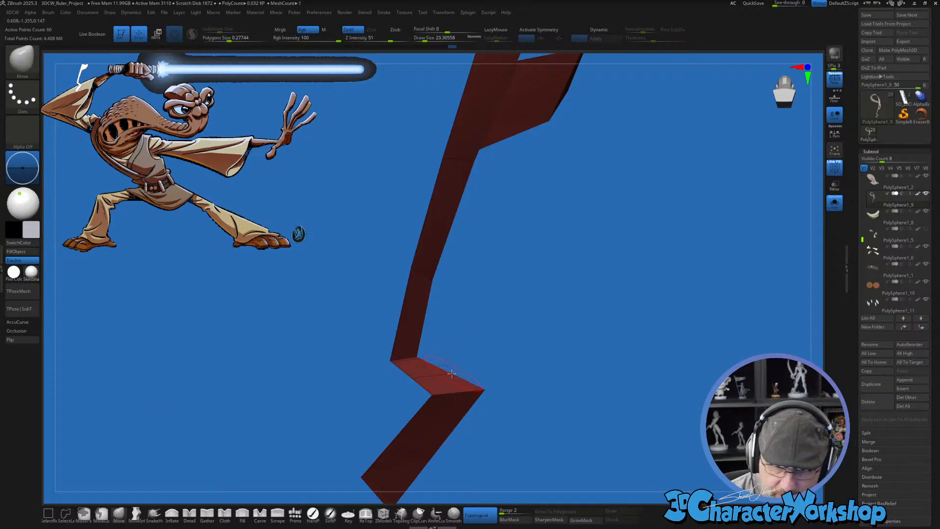
mouse_move(465, 350)
mouse_down()
mouse_move(490, 357)
mouse_move(457, 367)
mouse_move(482, 341)
mouse_up()
drag(439, 387, 503, 326)
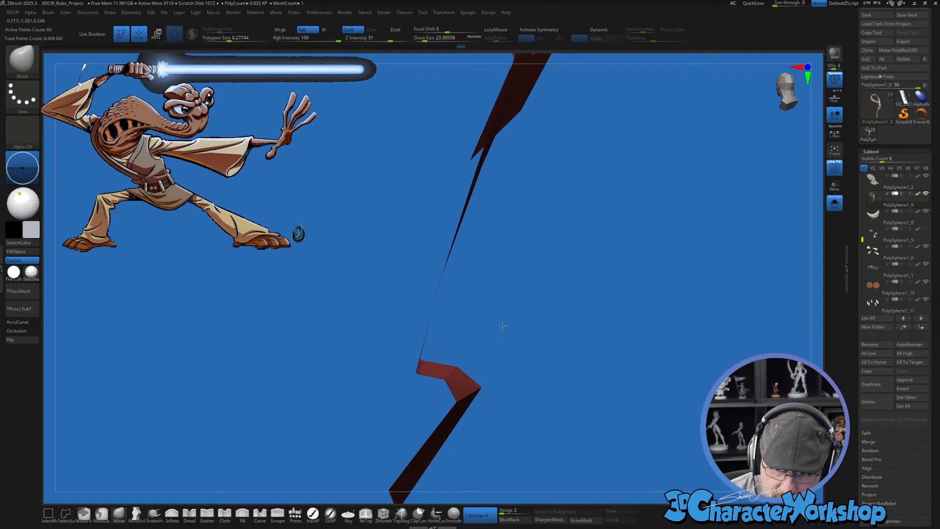
drag(499, 382, 467, 440)
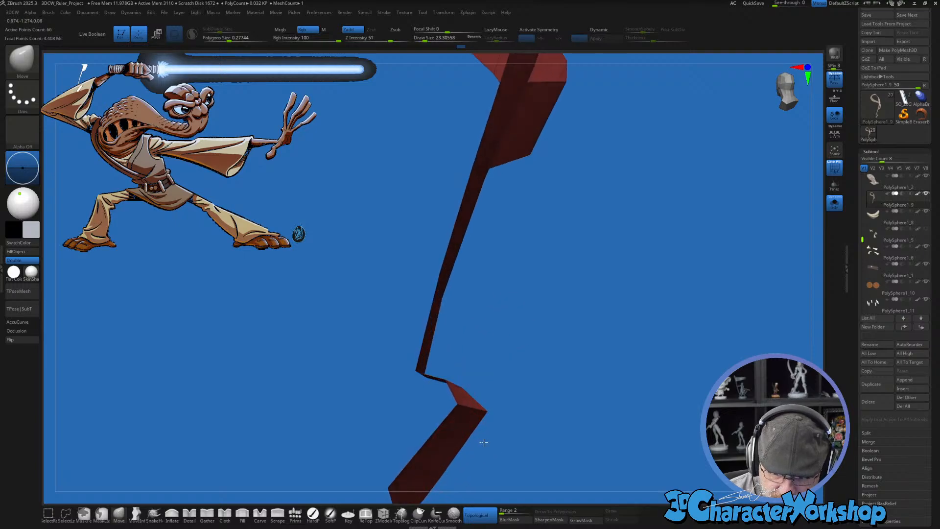
drag(475, 453, 434, 416)
mouse_move(541, 406)
mouse_down()
mouse_move(422, 395)
mouse_move(470, 413)
mouse_move(490, 385)
mouse_move(520, 405)
mouse_move(513, 432)
mouse_move(483, 426)
mouse_move(563, 385)
mouse_move(550, 392)
mouse_move(473, 323)
mouse_up()
key(d)
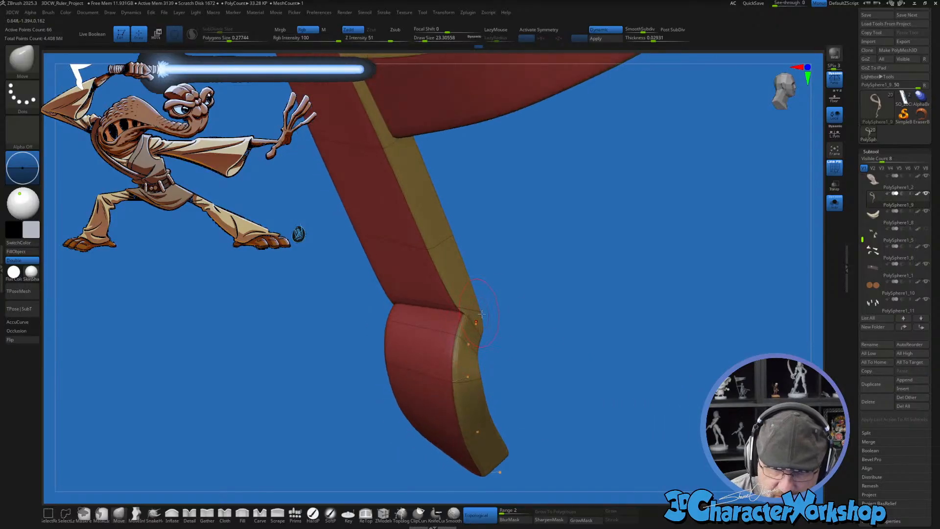
Step: Show all subtools and fit the strip's end to the tunic with the Move brush at draw sizes of about 77 and 35
click(835, 203)
mouse_move(562, 375)
mouse_down()
mouse_move(469, 379)
mouse_move(560, 335)
mouse_move(418, 387)
mouse_up()
key(s)
click(480, 375)
key(bracketright)
key(bracketright)
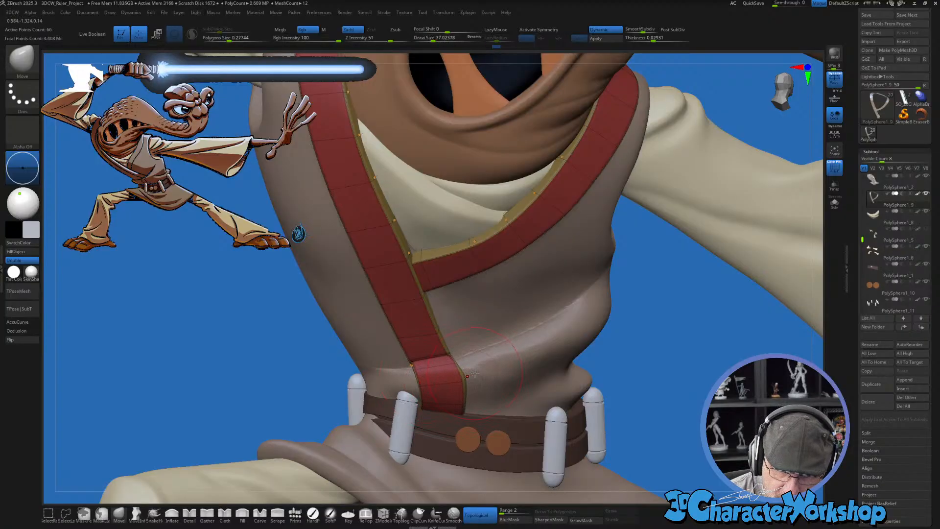
key(s)
drag(474, 375, 539, 378)
Step: Hide the wireframe, frame the whole character to compare its pose with the reference, and save the file
key(shift+f)
key(f)
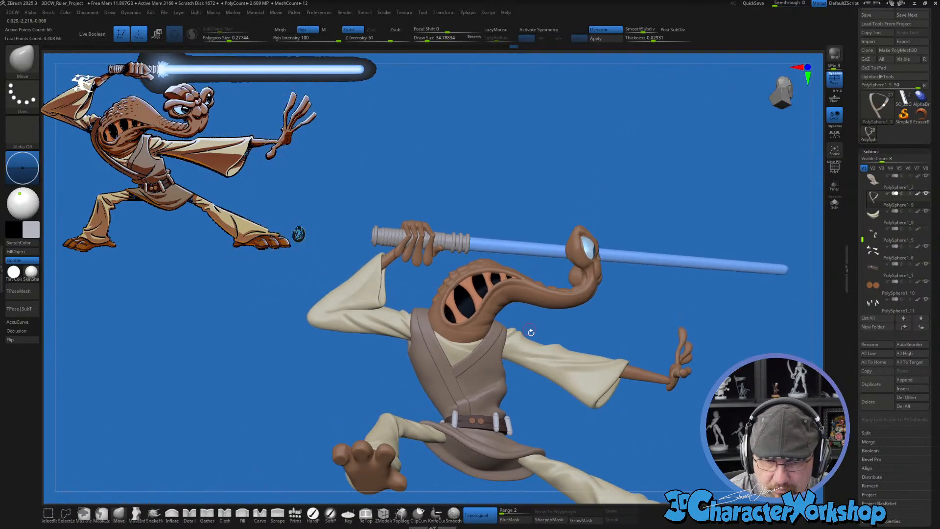
drag(529, 330, 576, 392)
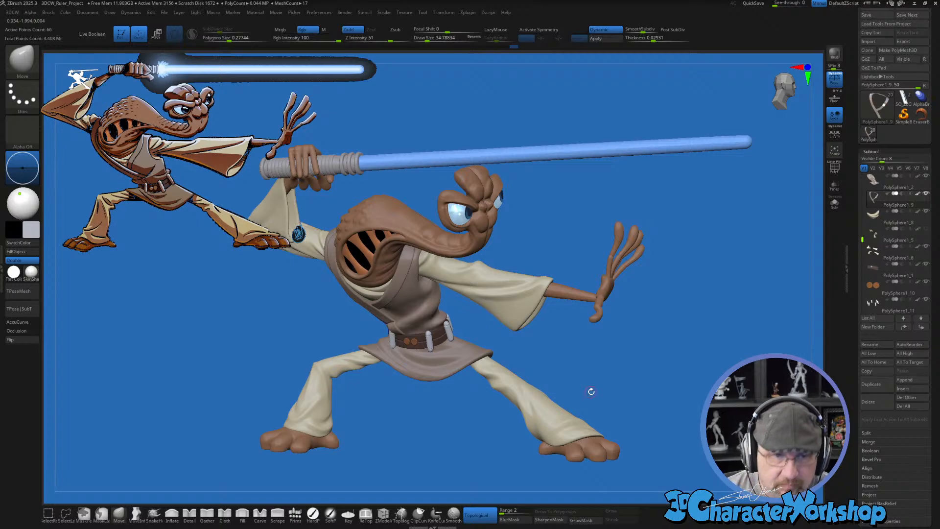
drag(692, 353, 313, 245)
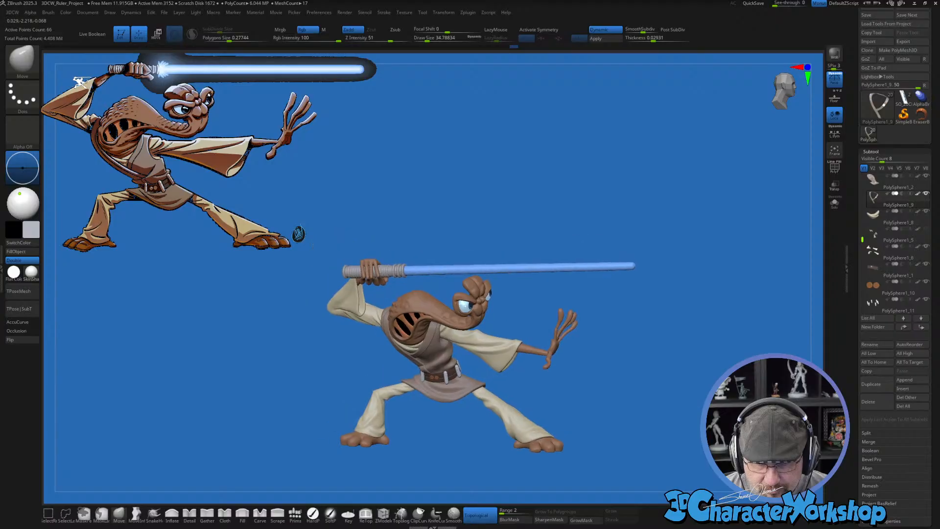
alt+drag(701, 400, 676, 381)
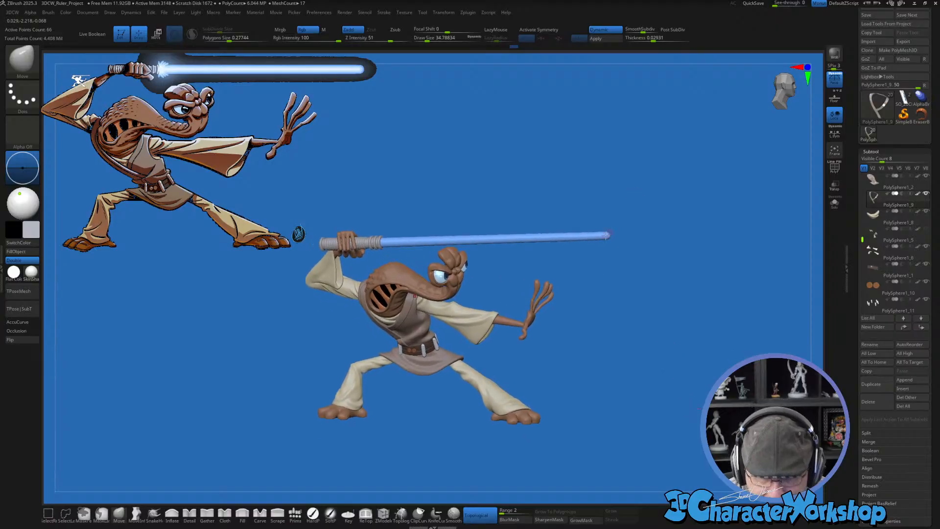
scroll(882, 41, up, 1)
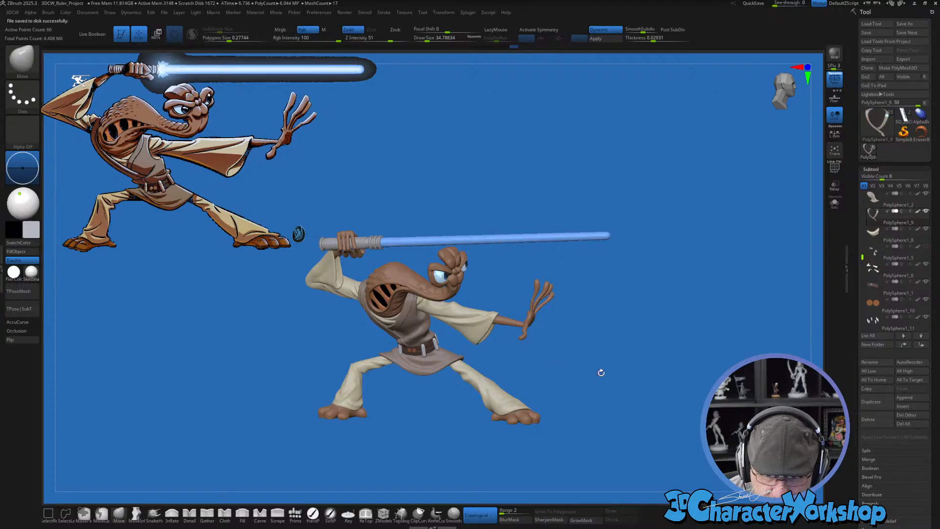
Step: Select the tunic and smooth the cloth folds above the belt at draw size about 59
alt+drag(572, 359, 585, 414)
alt+drag(494, 439, 511, 449)
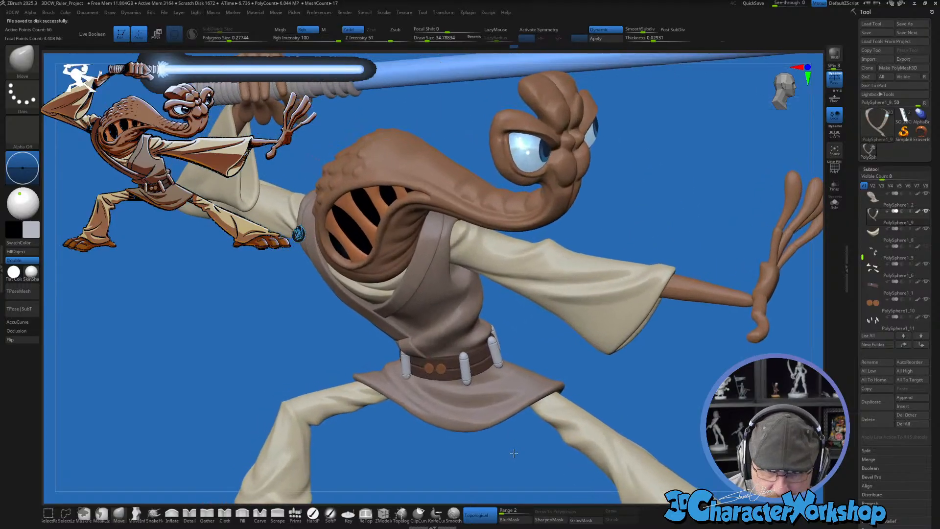
drag(563, 361, 462, 307)
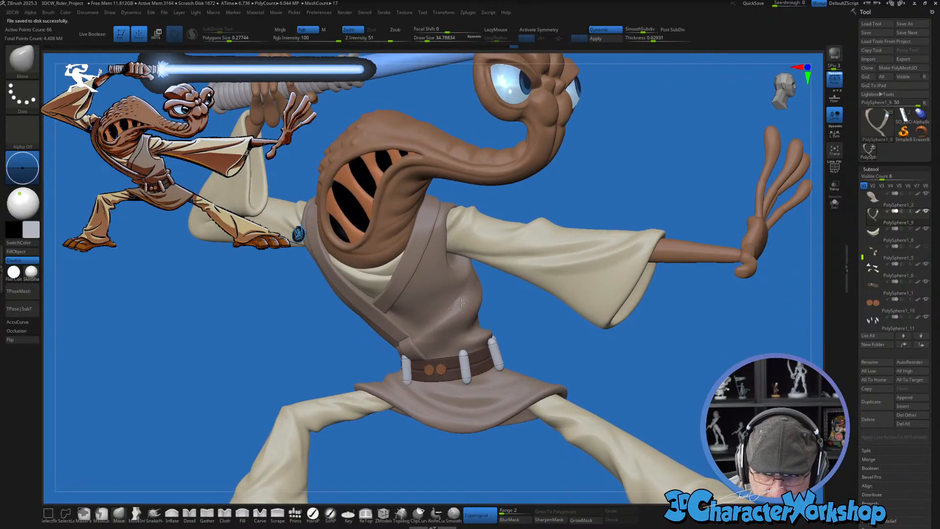
alt+click(461, 303)
key(shift)
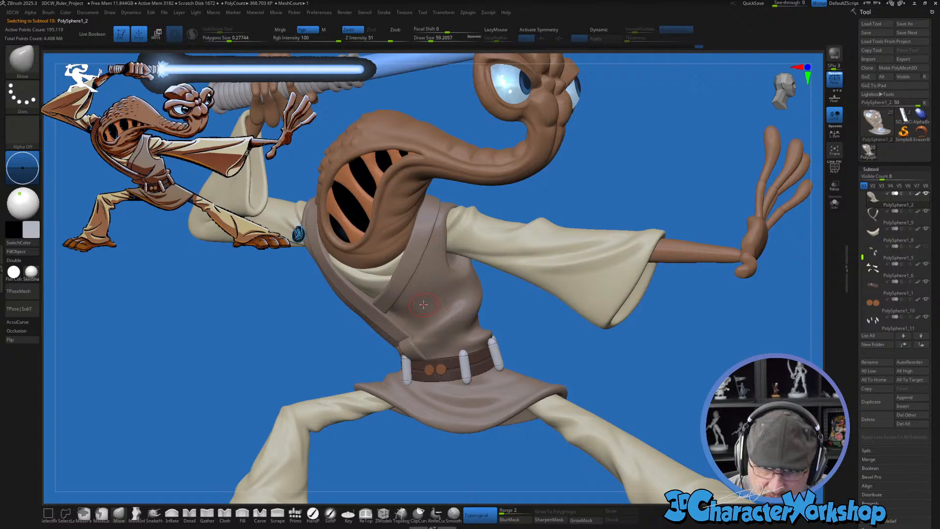
right_drag(424, 304, 428, 334)
key(shift)
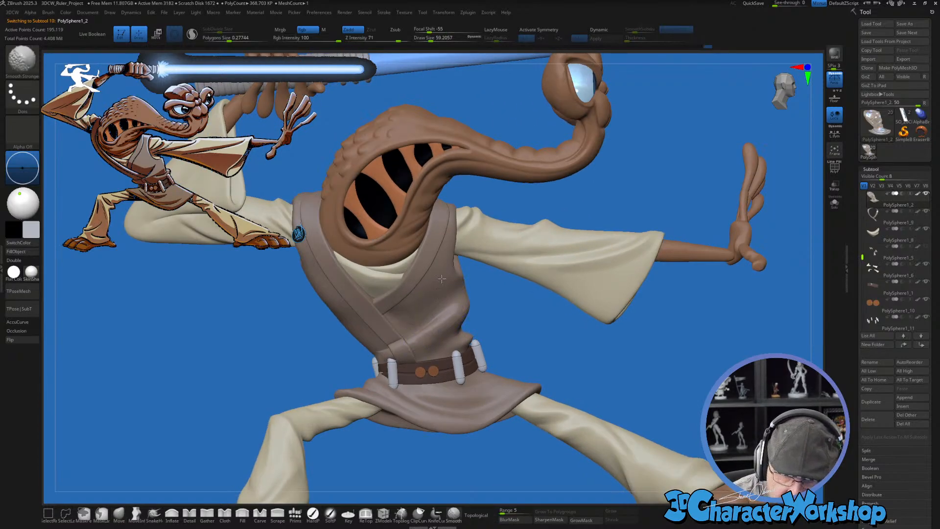
mouse_move(435, 307)
right_down()
mouse_move(441, 316)
mouse_move(460, 299)
right_up()
key(shift)
shift+drag(429, 348, 452, 344)
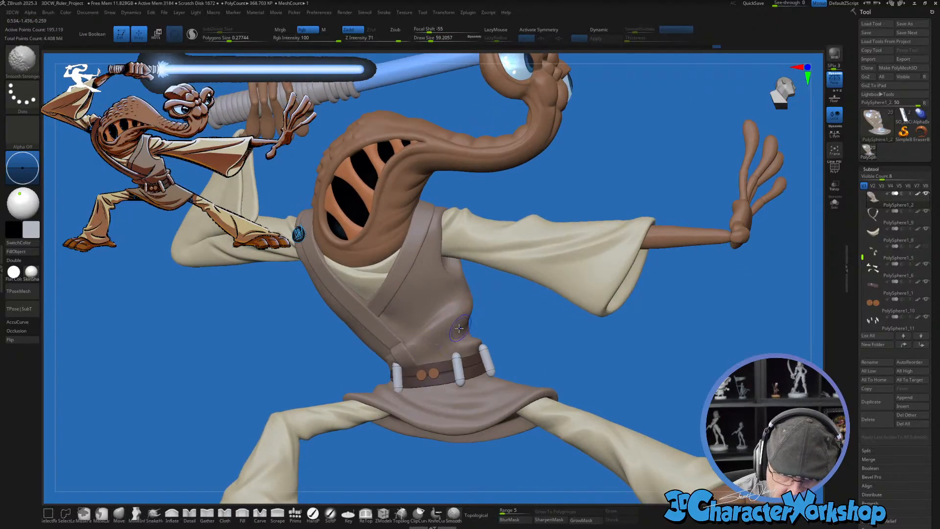
key(shift)
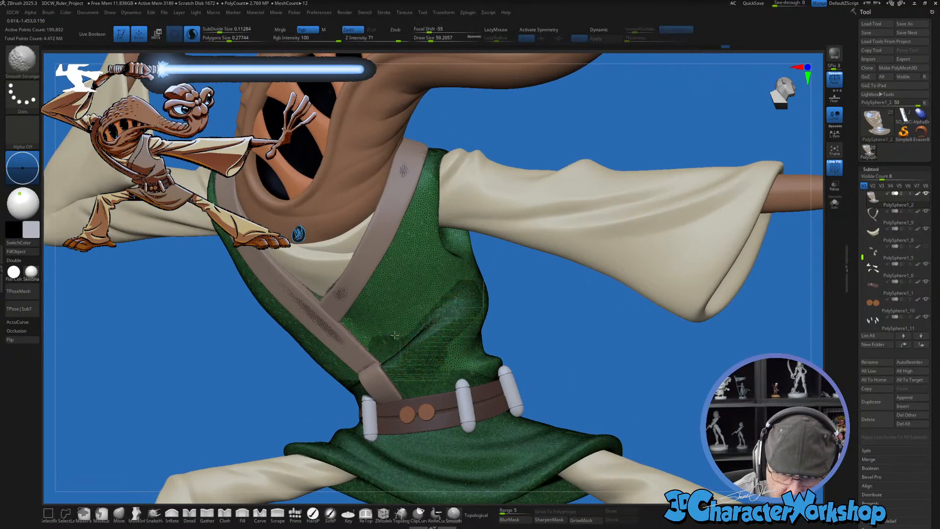
mouse_move(391, 346)
shift+mouse_down()
mouse_move(389, 338)
mouse_move(464, 300)
mouse_move(451, 366)
shift+mouse_up()
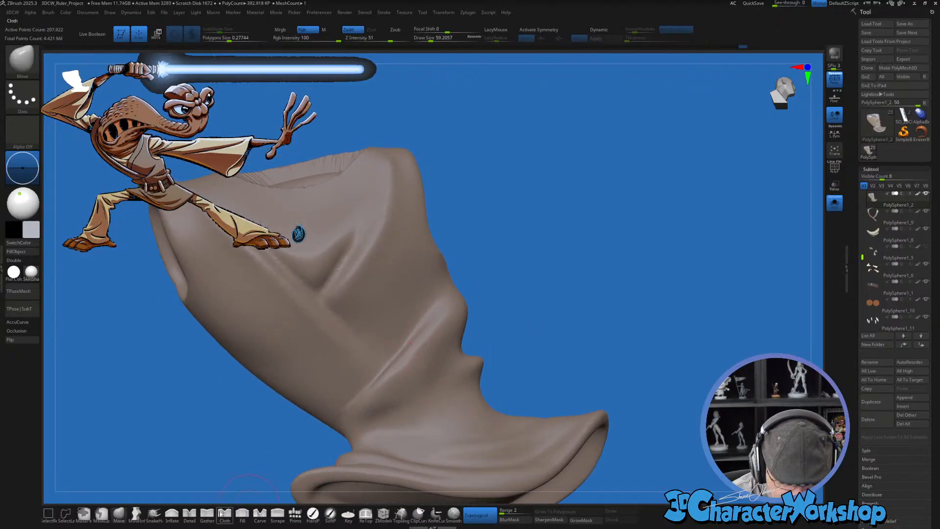
Step: Tighten the crease along the tunic's diagonal waist fold with the Gather brush at draw size about 51
key(s)
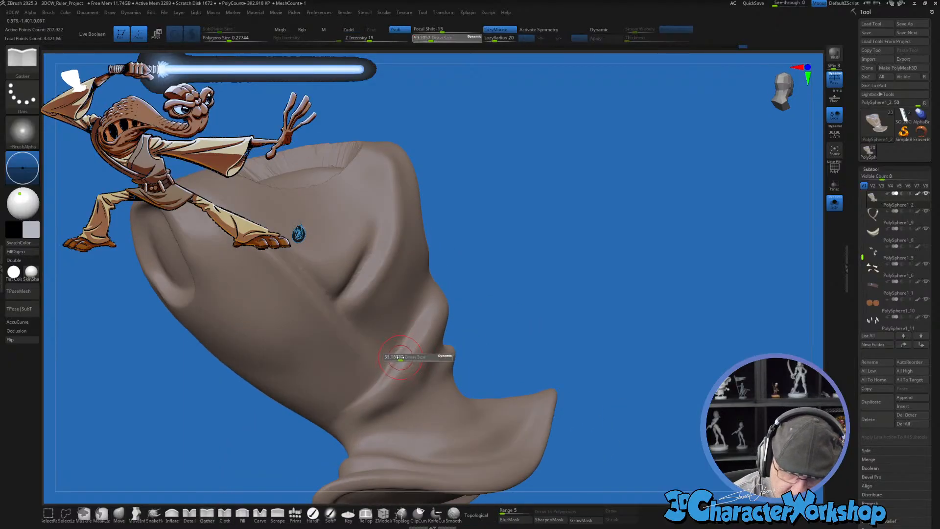
drag(401, 357, 402, 357)
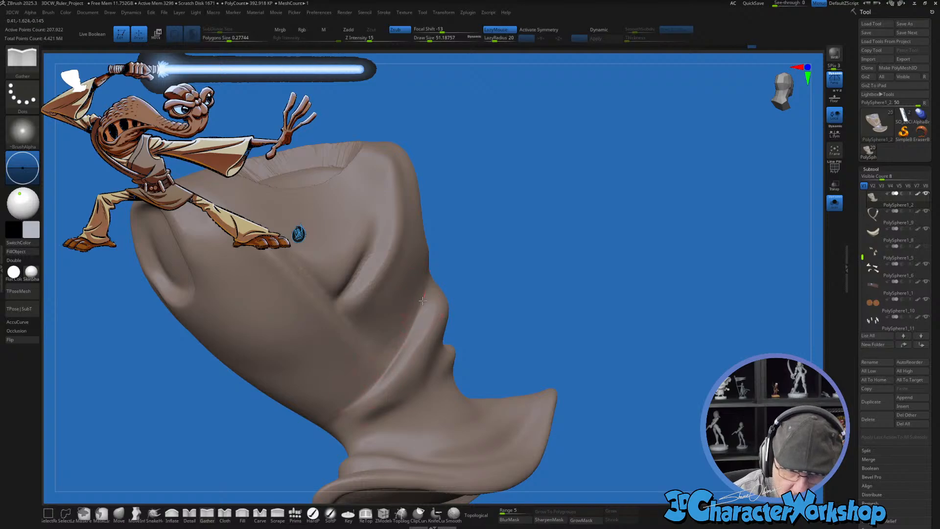
drag(423, 301, 391, 368)
drag(534, 324, 491, 332)
Step: Smooth the cloth along the diagonal waist fold and bring all the other subtools back into view
shift+drag(412, 305, 408, 309)
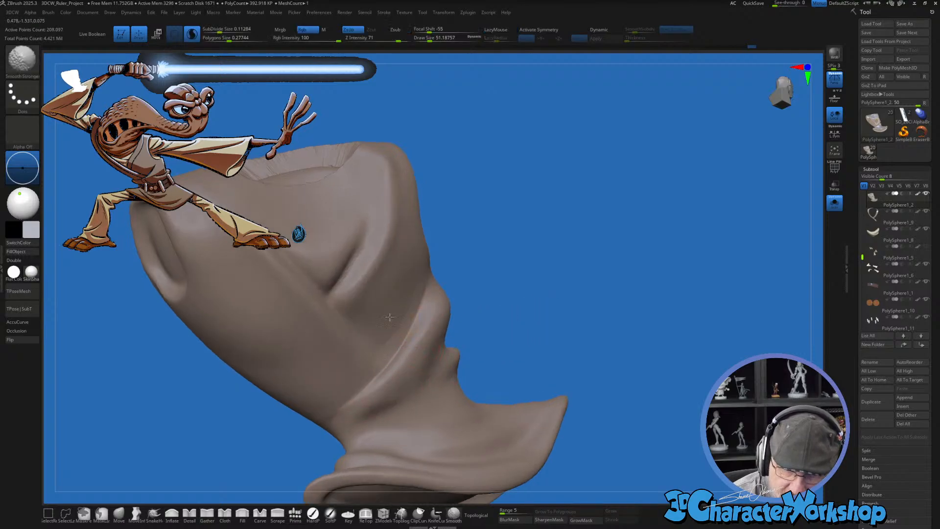
drag(483, 318, 480, 334)
shift+drag(414, 338, 386, 376)
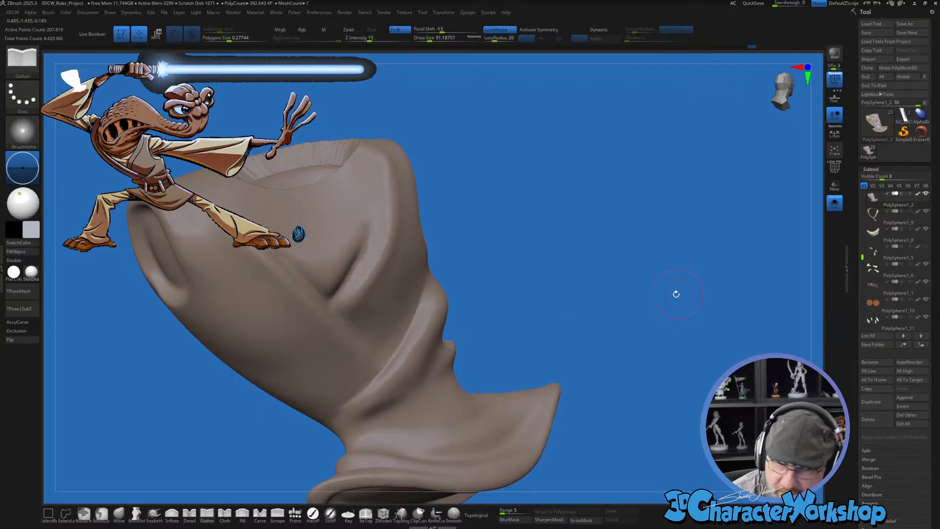
mouse_move(524, 315)
mouse_down()
mouse_move(495, 319)
mouse_move(451, 356)
mouse_up()
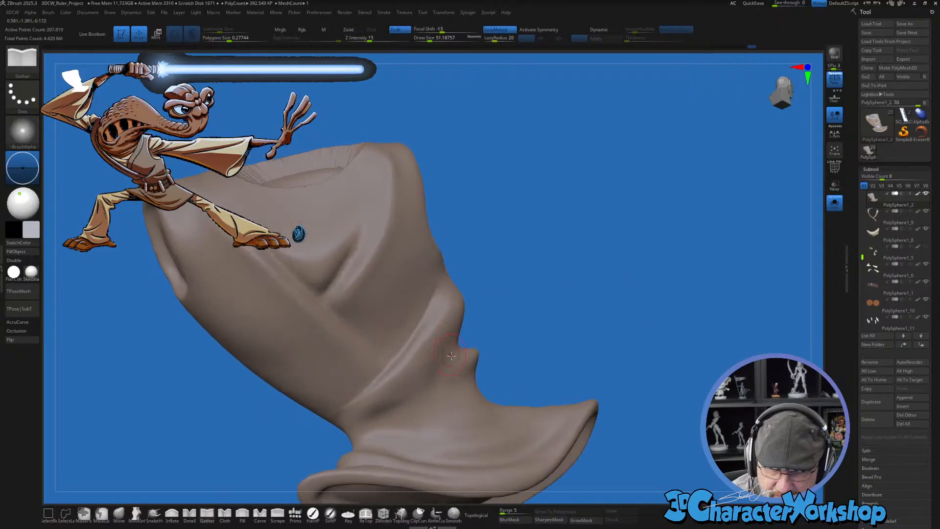
click(834, 202)
mouse_move(536, 328)
mouse_down()
mouse_move(509, 323)
mouse_move(537, 318)
mouse_up()
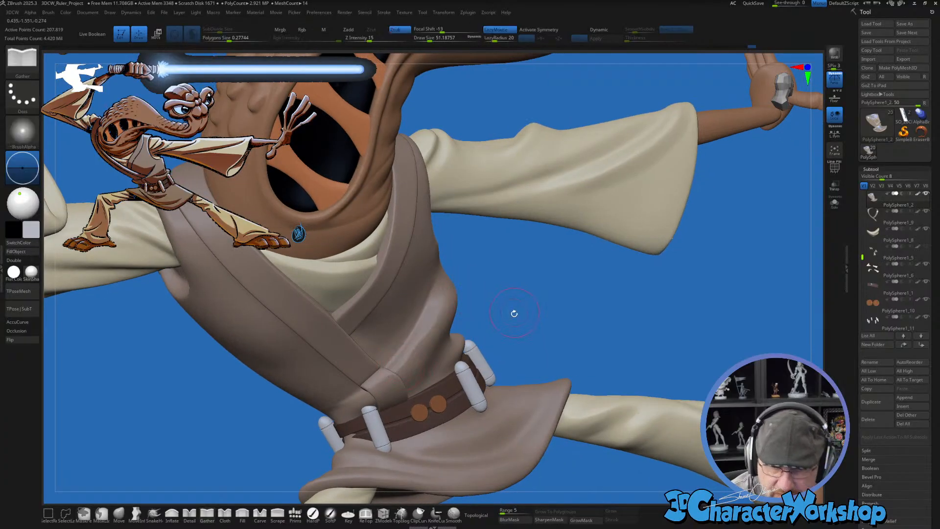
Step: Smooth the tunic's diagonal waist fold where it meets the side above the belt at draw size about 51
mouse_move(514, 315)
mouse_down()
mouse_move(515, 333)
mouse_move(516, 304)
mouse_up()
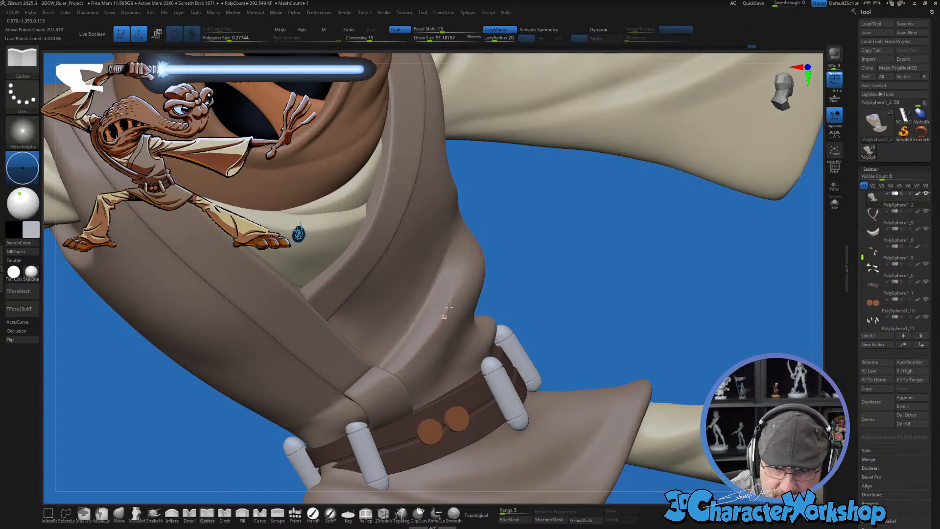
key(shift)
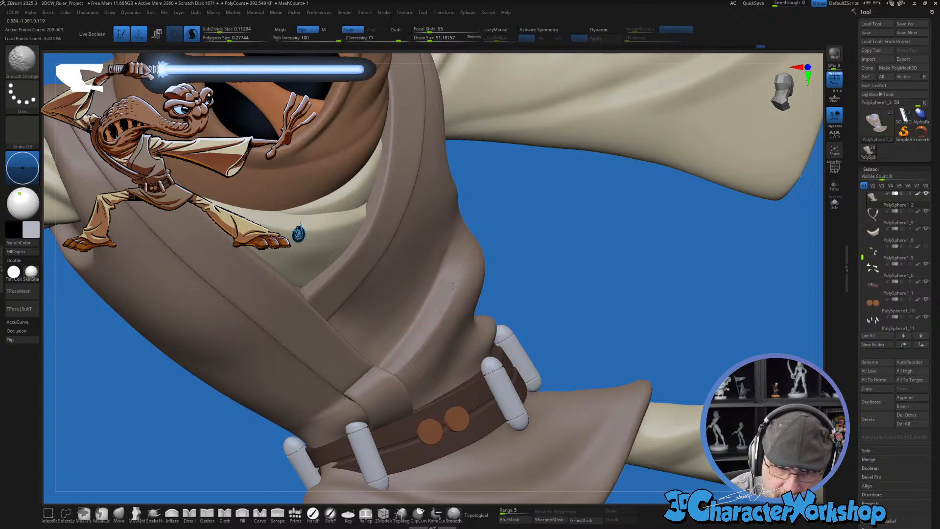
drag(529, 304, 441, 337)
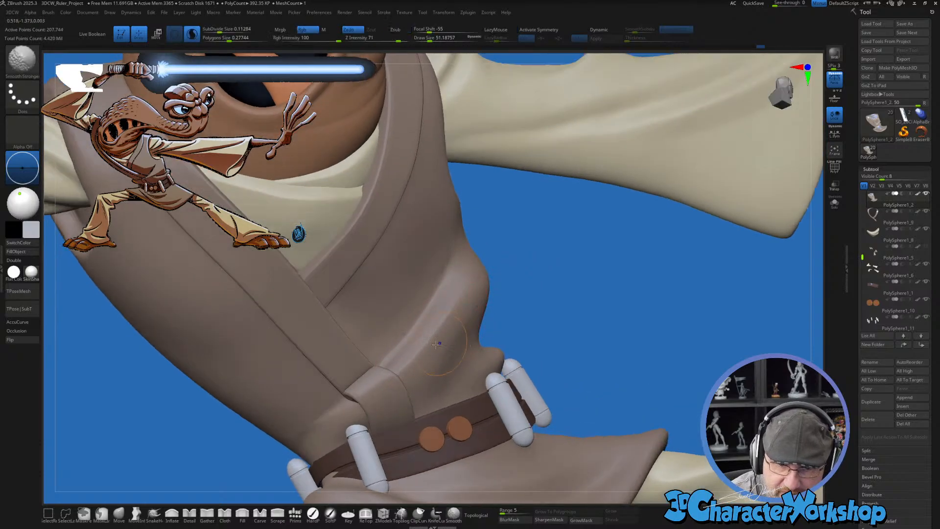
Step: Examine the whole character's pose and tunic folds from several angles against the reference drawing, with draw size about 97
drag(557, 309, 545, 312)
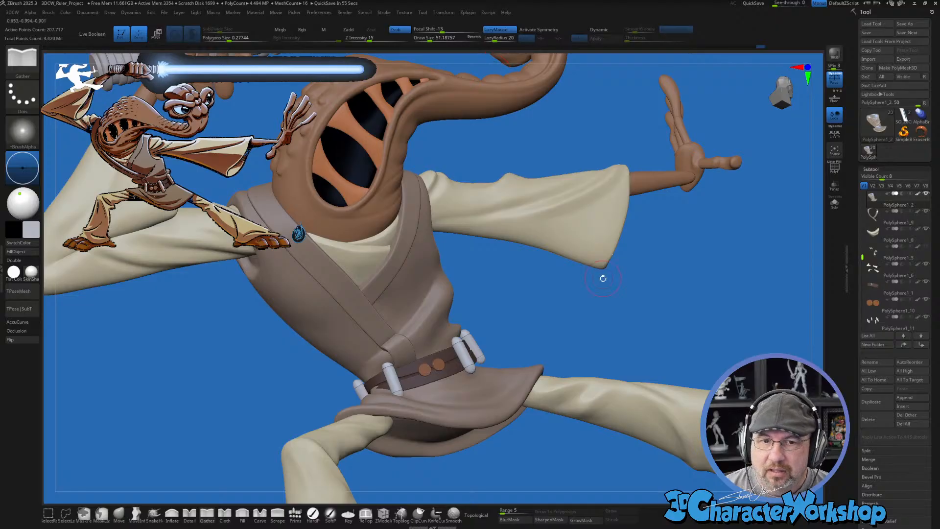
drag(577, 312, 633, 328)
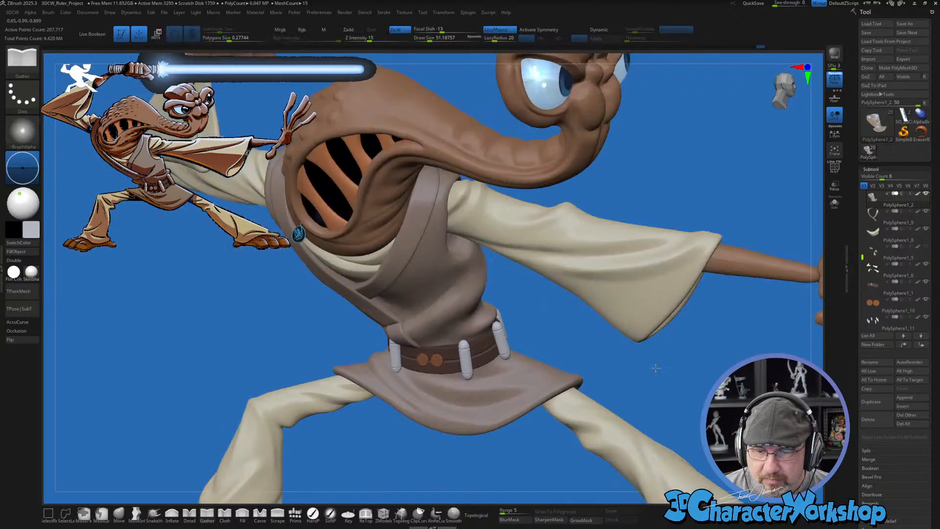
drag(655, 368, 539, 359)
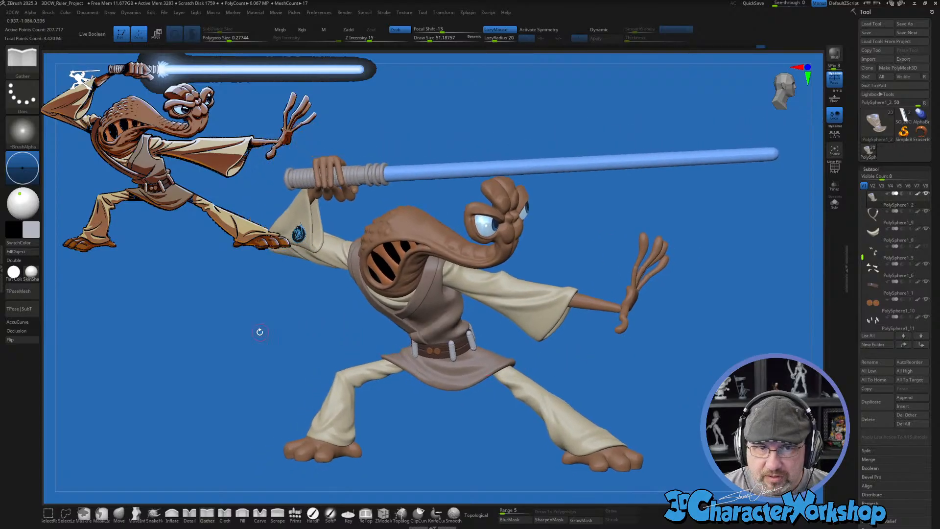
key(s)
click(252, 325)
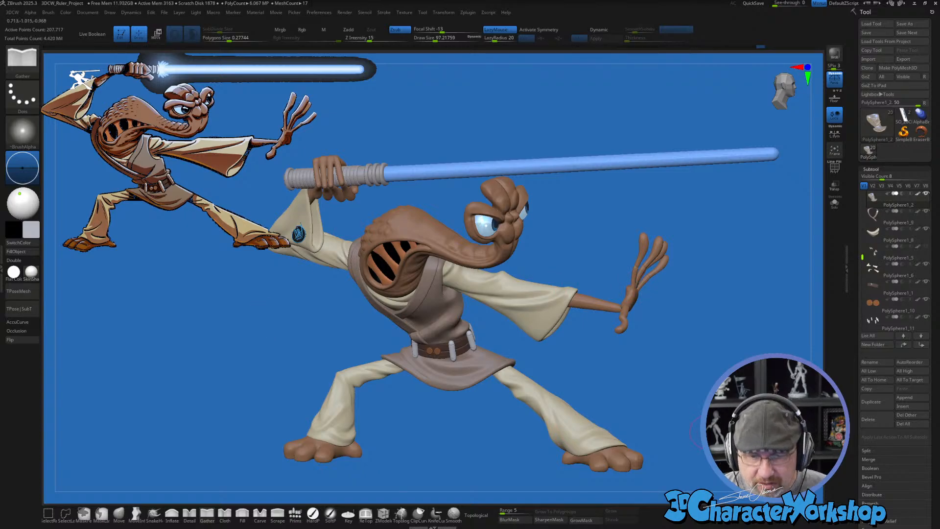
mouse_move(689, 402)
mouse_down()
mouse_move(679, 385)
mouse_move(706, 388)
mouse_move(690, 388)
mouse_move(697, 406)
mouse_up()
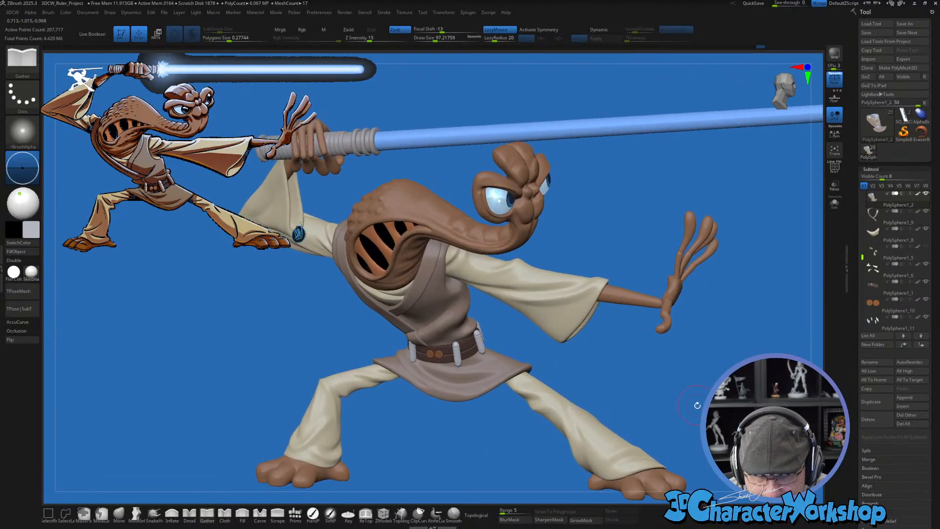
drag(243, 350, 243, 345)
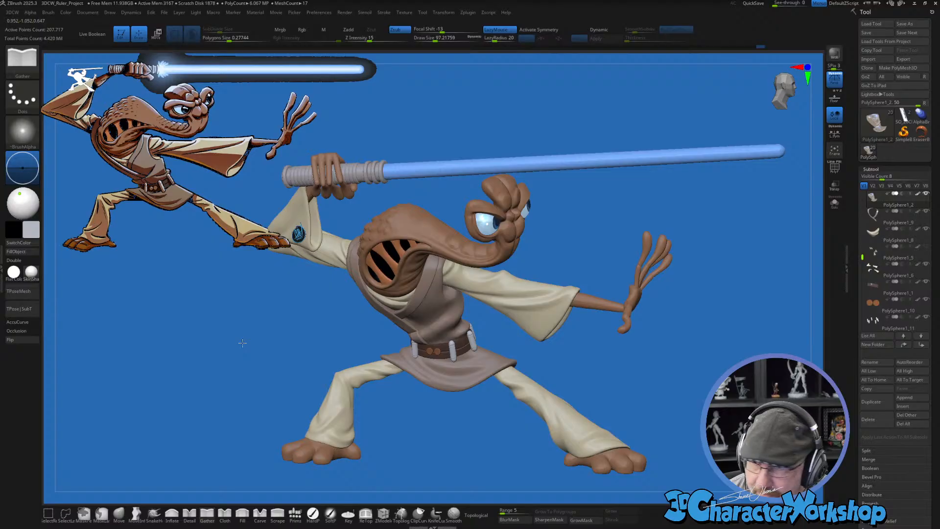
alt+drag(592, 365, 613, 372)
mouse_move(628, 338)
mouse_down()
mouse_move(620, 368)
mouse_move(629, 344)
mouse_up()
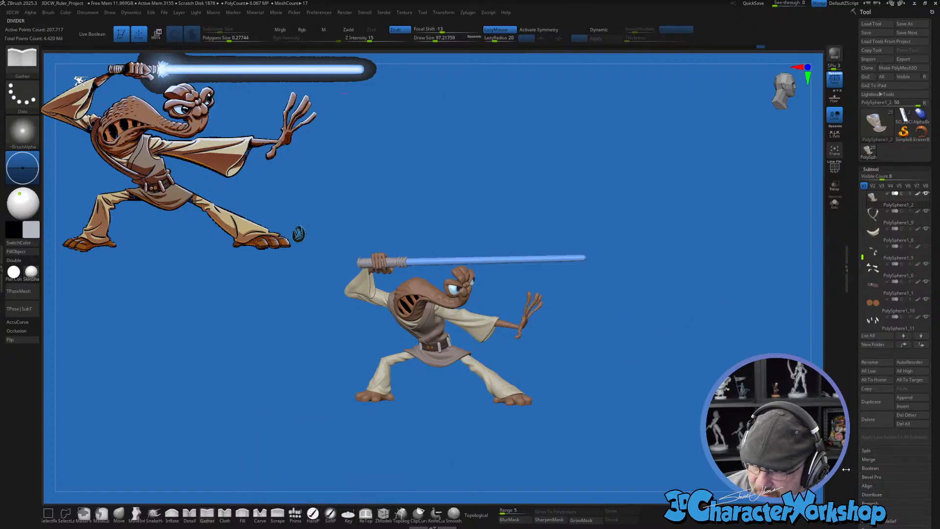
Step: Append a PolyMesh3D primitive as a new subtool and make it the active subtool
scroll(851, 465, down, 8)
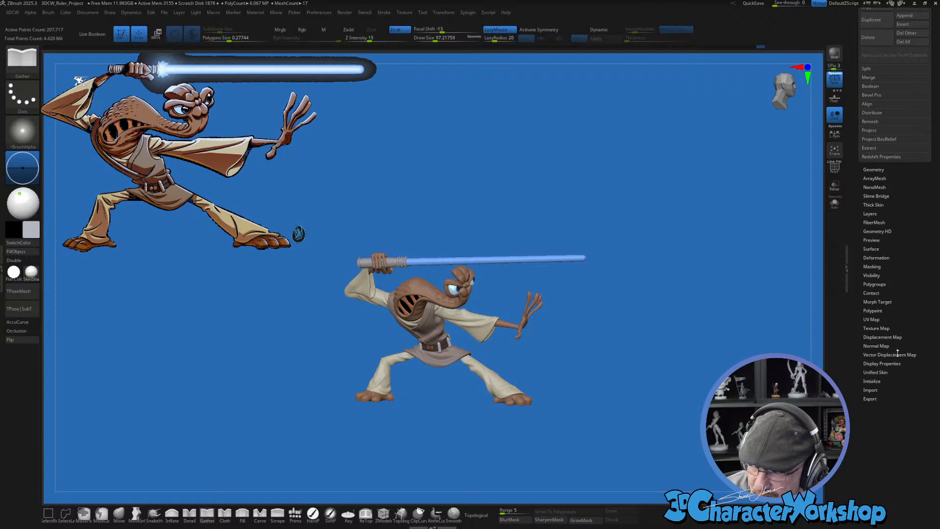
scroll(898, 353, up, 8)
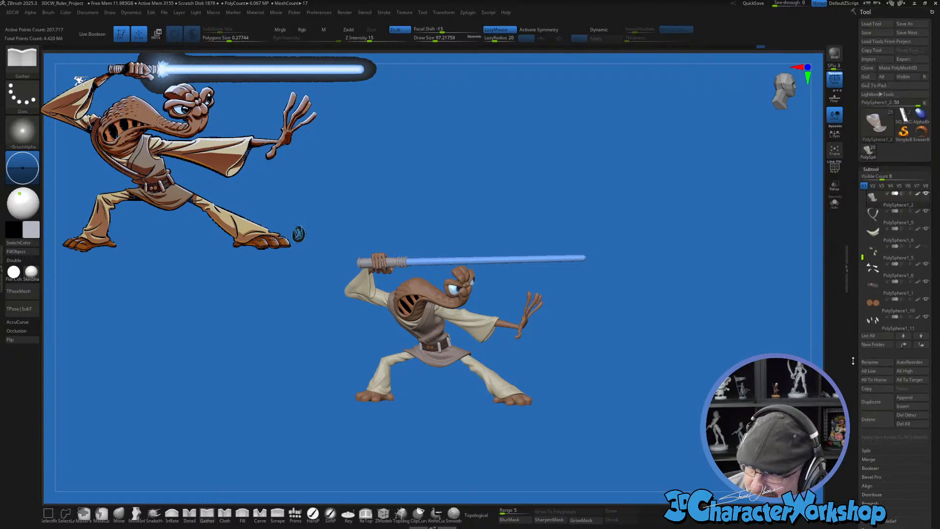
scroll(853, 361, down, 3)
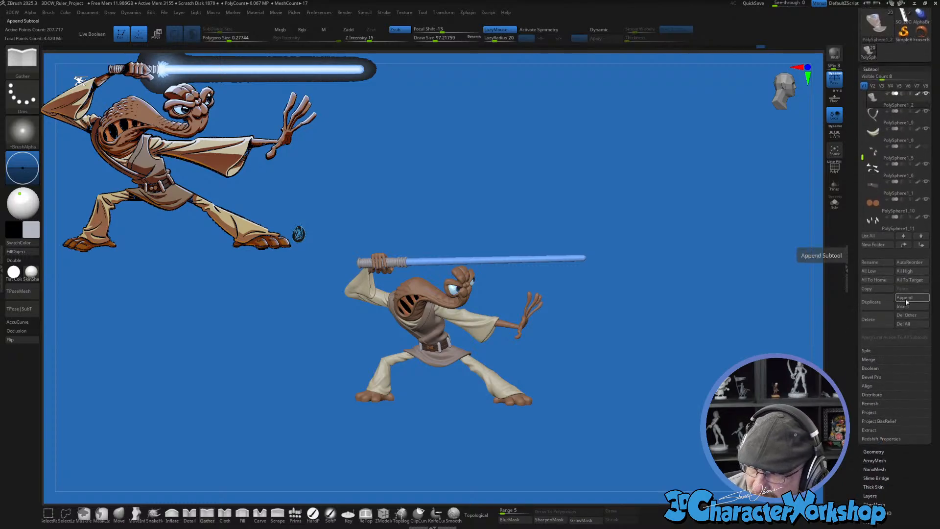
click(905, 299)
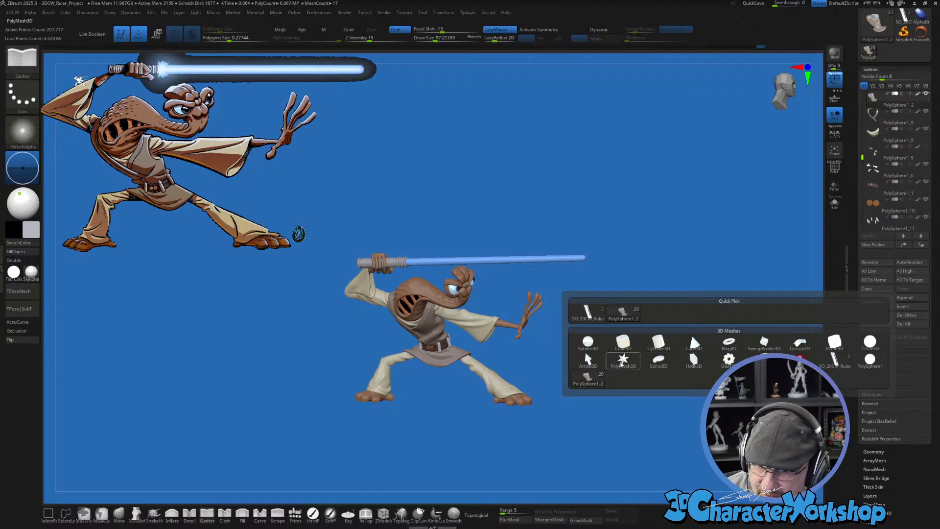
click(621, 365)
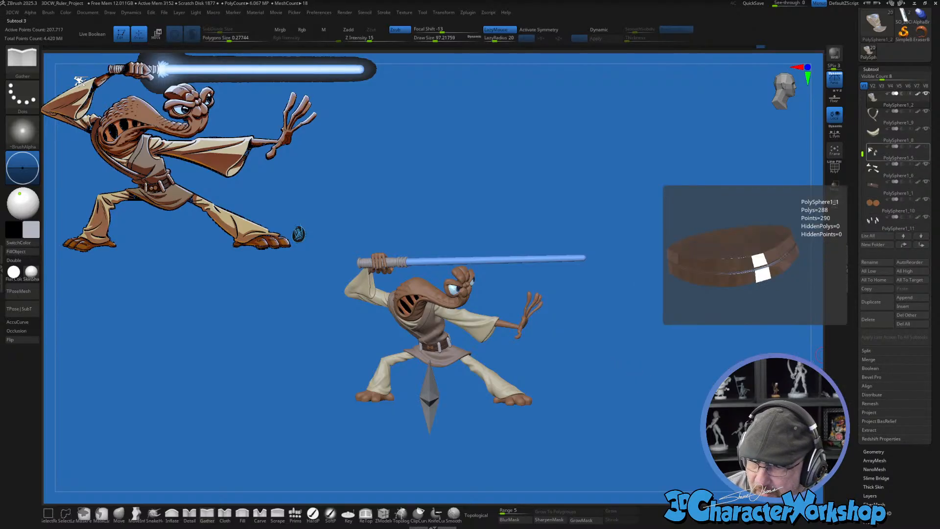
scroll(871, 157, down, 5)
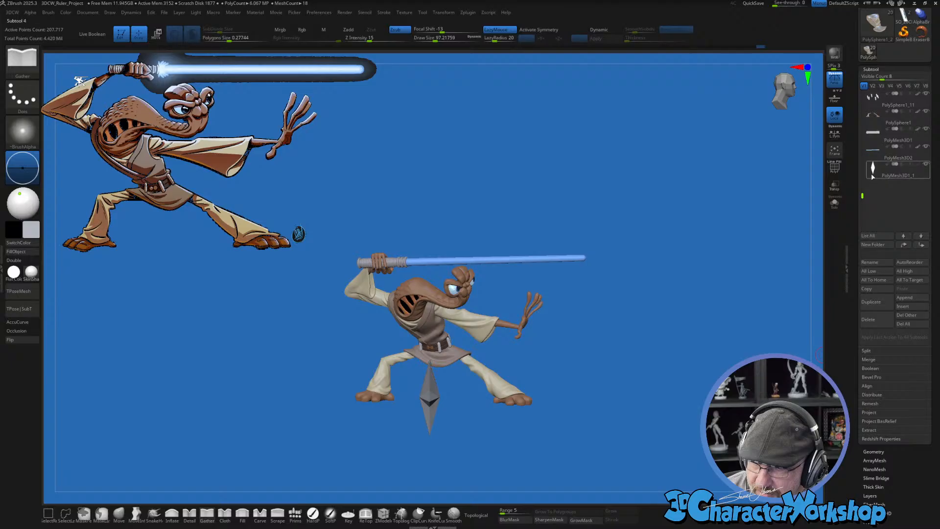
click(873, 173)
Step: Replace the appended star mesh with the Cylinder primitive from the Prims brush
key(w)
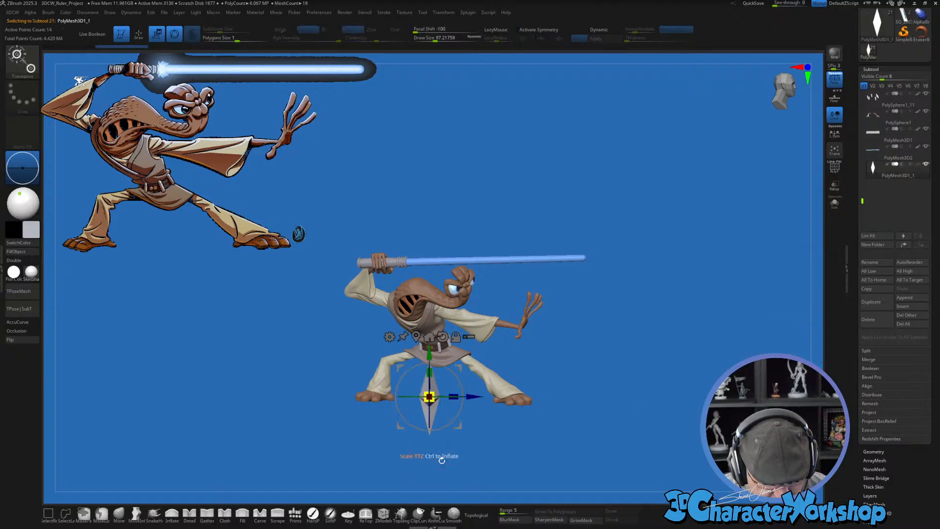
drag(586, 386, 569, 410)
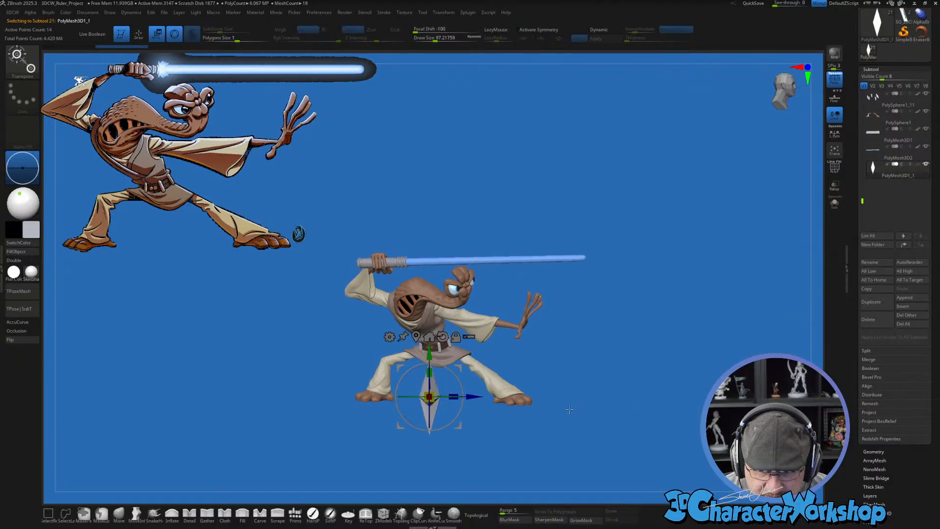
click(295, 515)
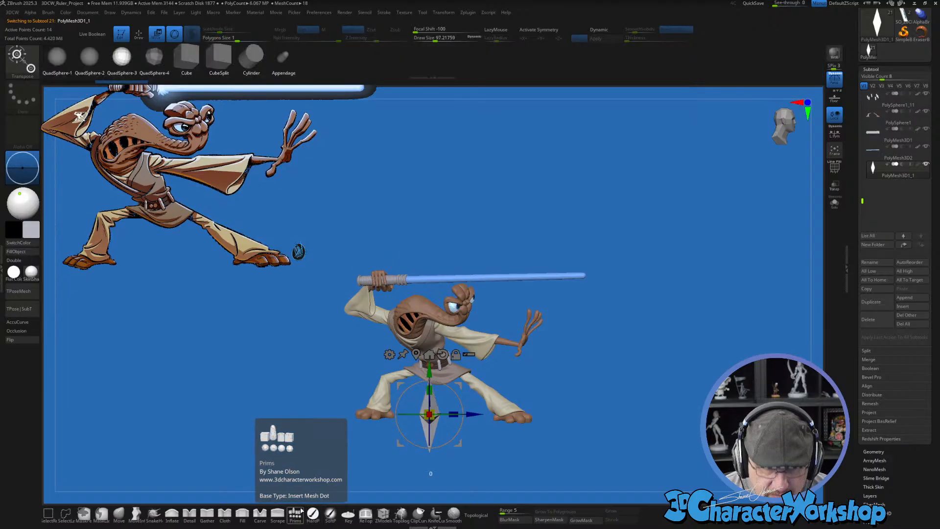
click(251, 56)
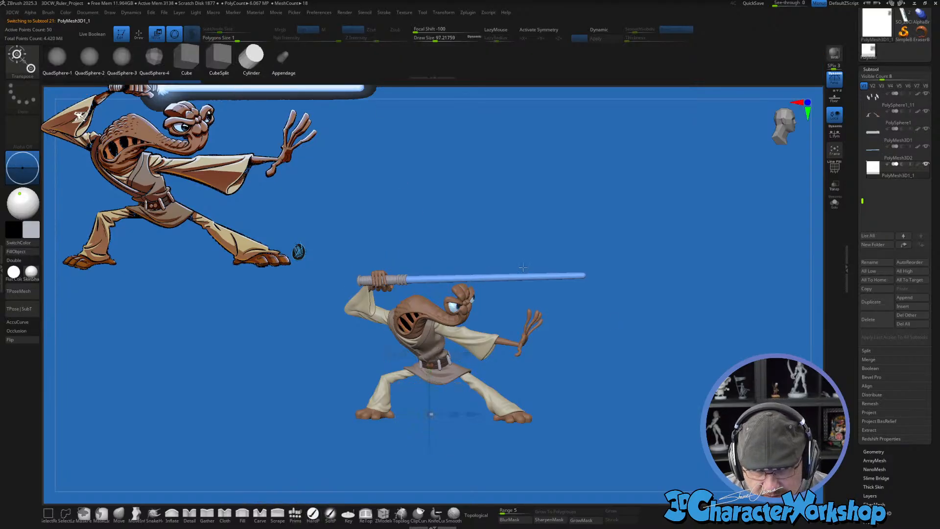
drag(429, 414, 509, 363)
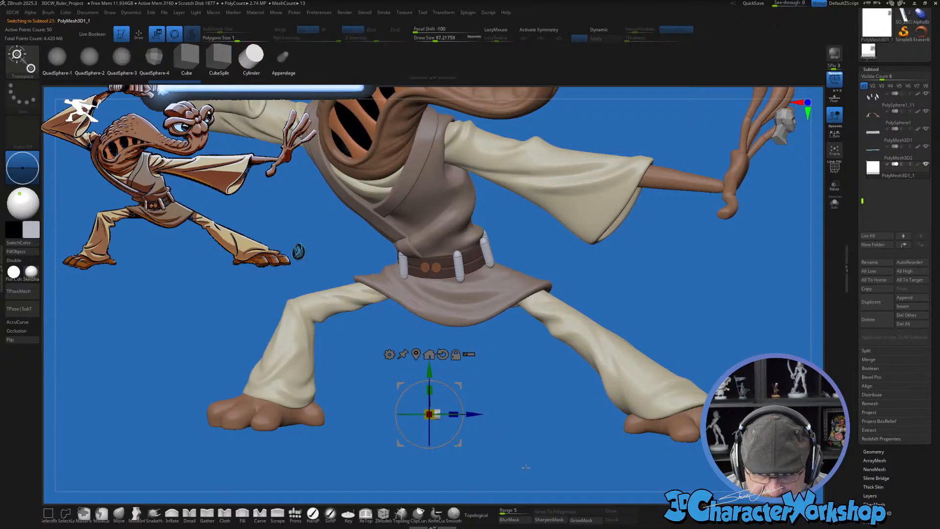
Step: Stand the cylinder upright, shape it into a wide thin disc, and turn on dynamic subdivision for it
drag(433, 410, 416, 385)
drag(554, 438, 591, 422)
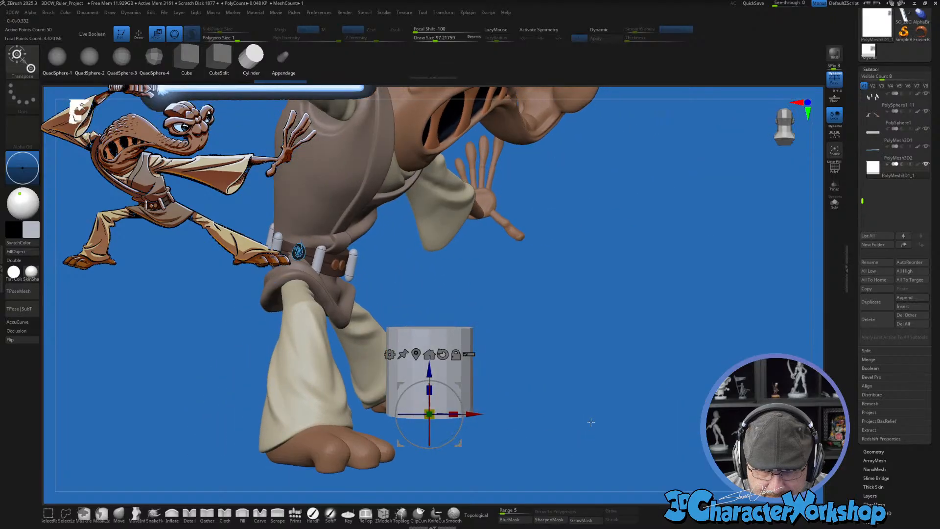
drag(602, 387, 563, 391)
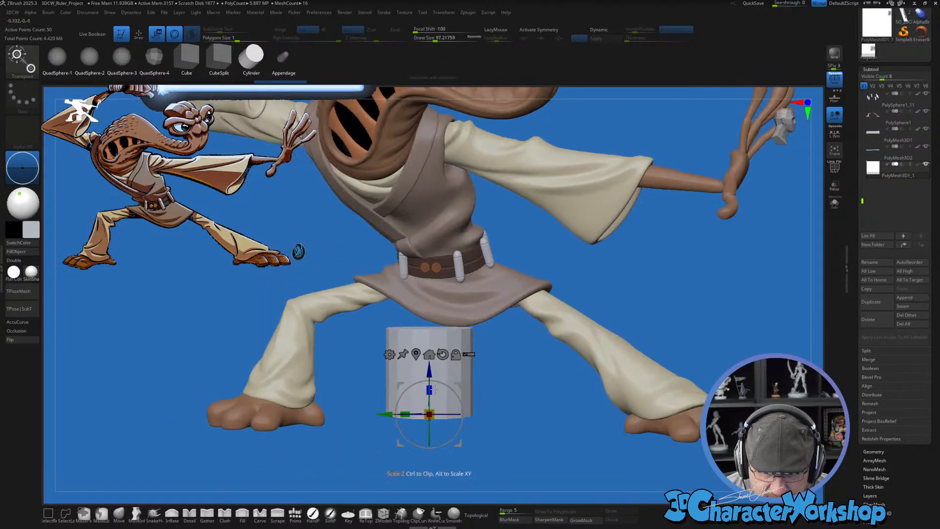
drag(413, 414, 375, 414)
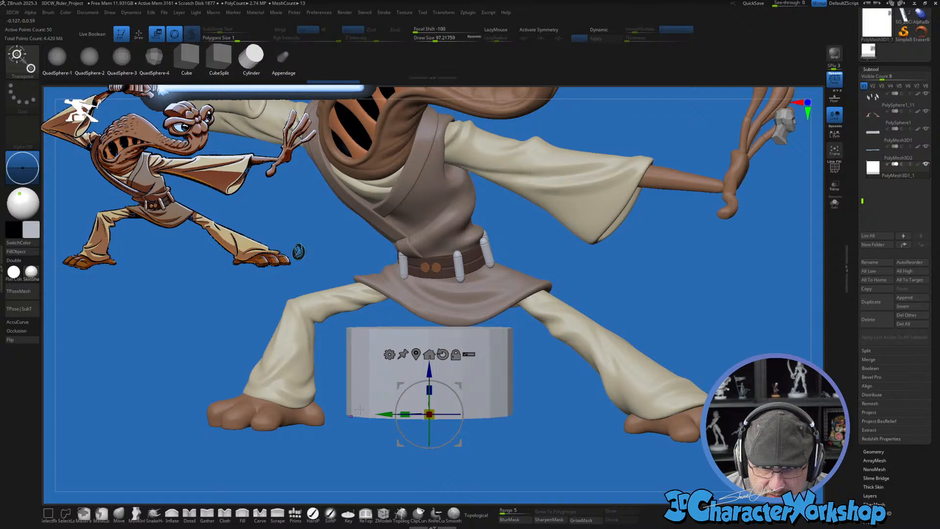
drag(430, 390, 440, 449)
drag(494, 470, 578, 392)
key(d)
drag(605, 440, 567, 420)
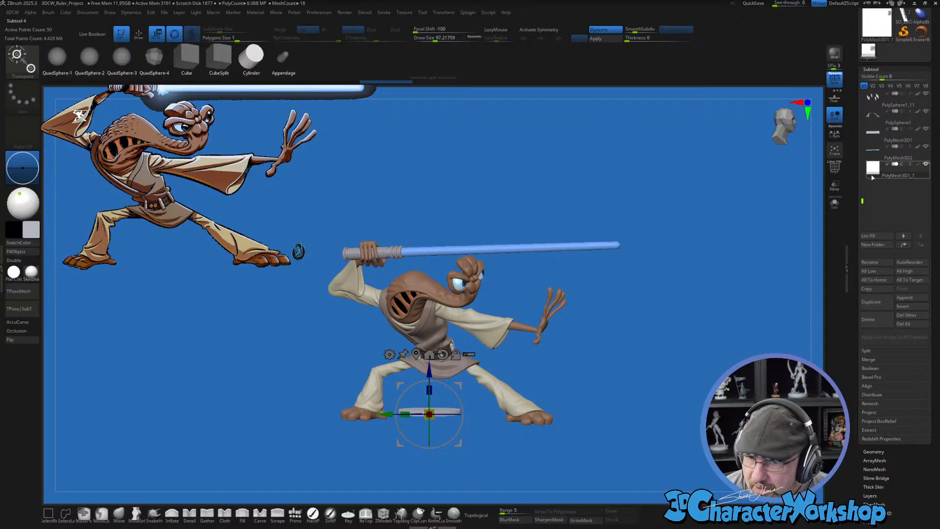
Step: Show the ruler subtool and check the character and disc against it from the front and side
drag(863, 201, 863, 94)
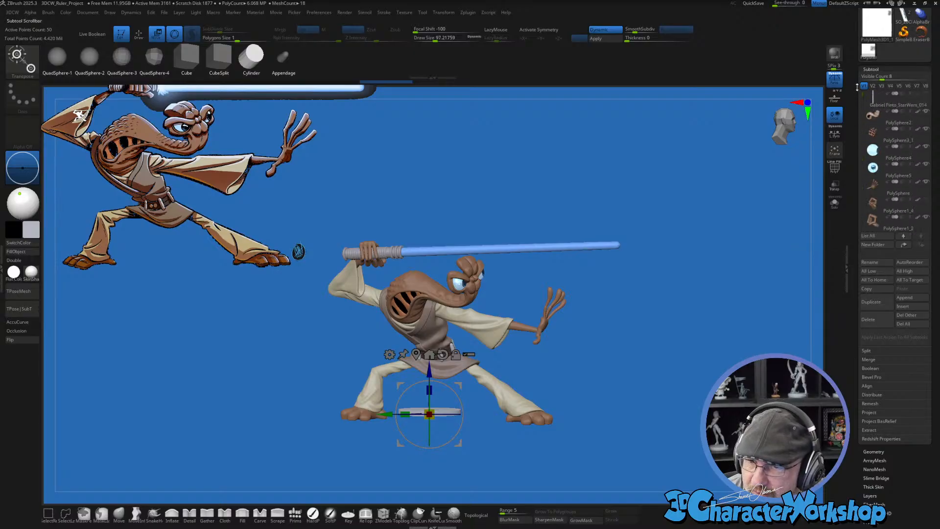
drag(641, 323, 609, 338)
drag(532, 349, 484, 300)
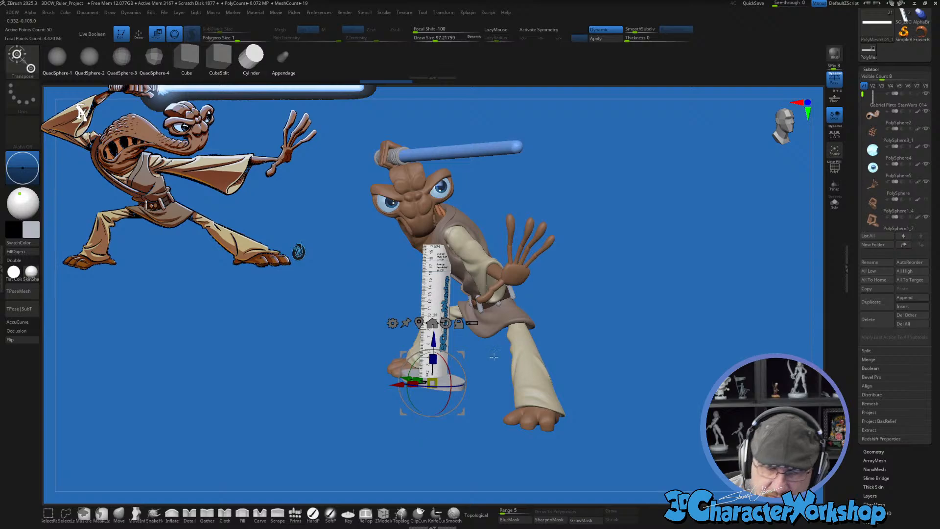
drag(578, 341, 526, 404)
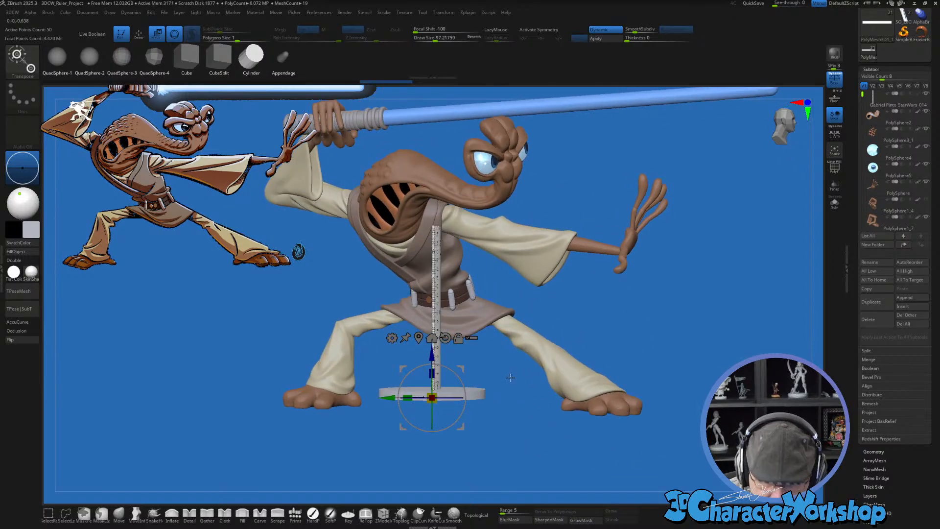
Step: Turn off perspective, then scale the disc to span both feet and lower it beneath them as a base
key(p)
drag(431, 397, 532, 362)
drag(431, 351, 431, 398)
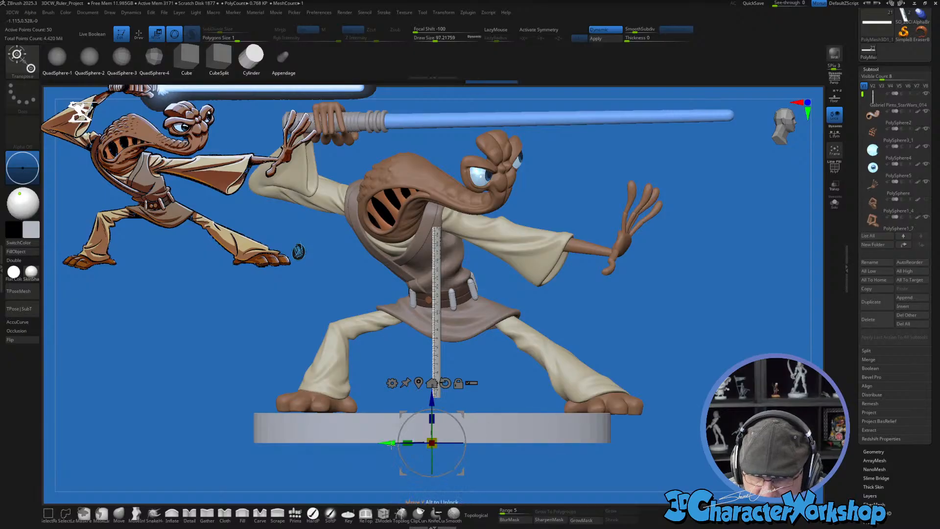
drag(432, 443, 442, 435)
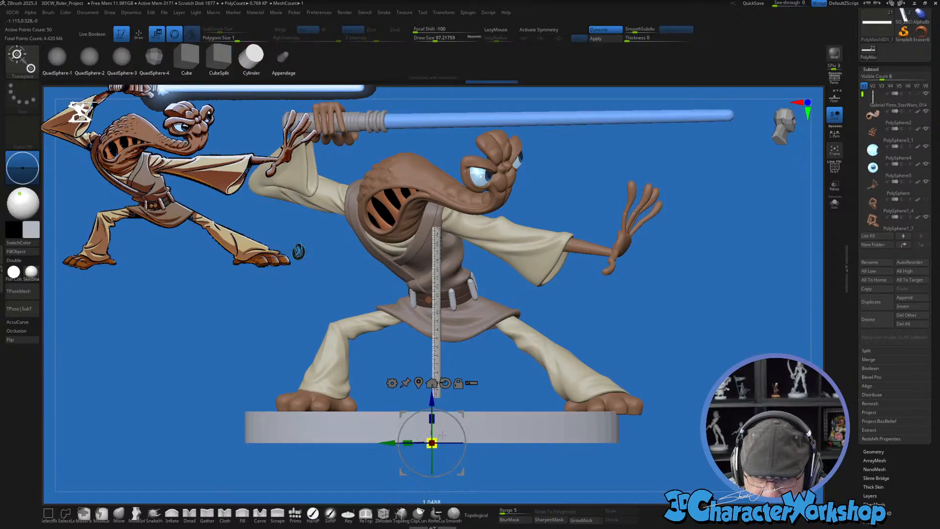
drag(683, 310, 464, 309)
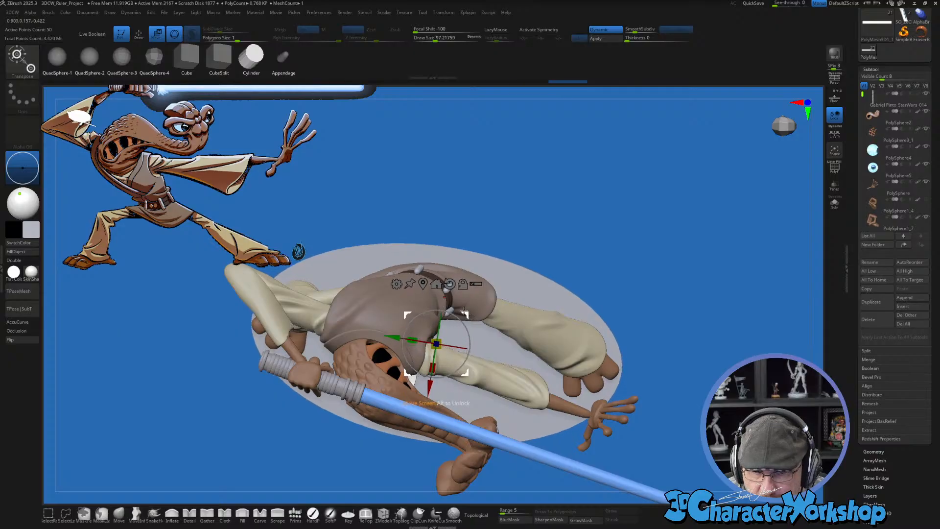
shift+drag(618, 272, 666, 355)
Step: Hide the ruler subtool and frame the character standing on the round base
key(q)
click(917, 91)
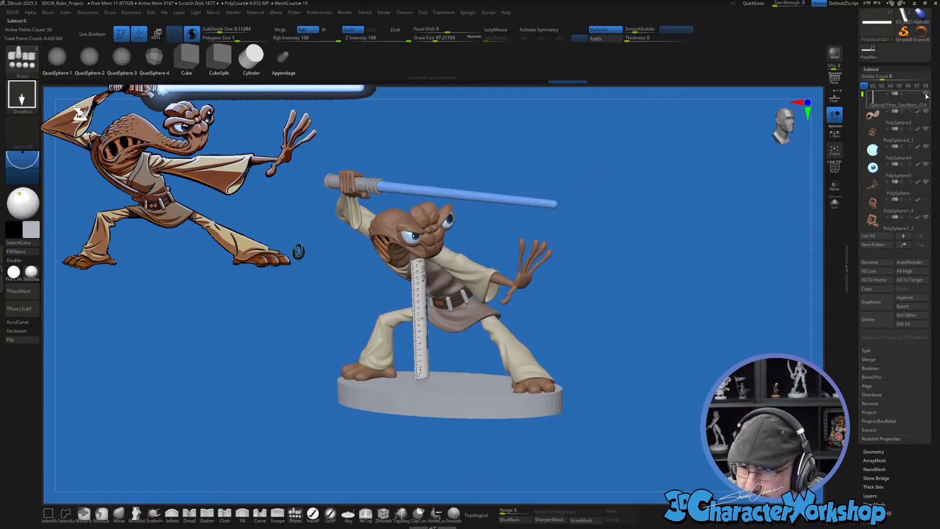
drag(640, 310, 538, 416)
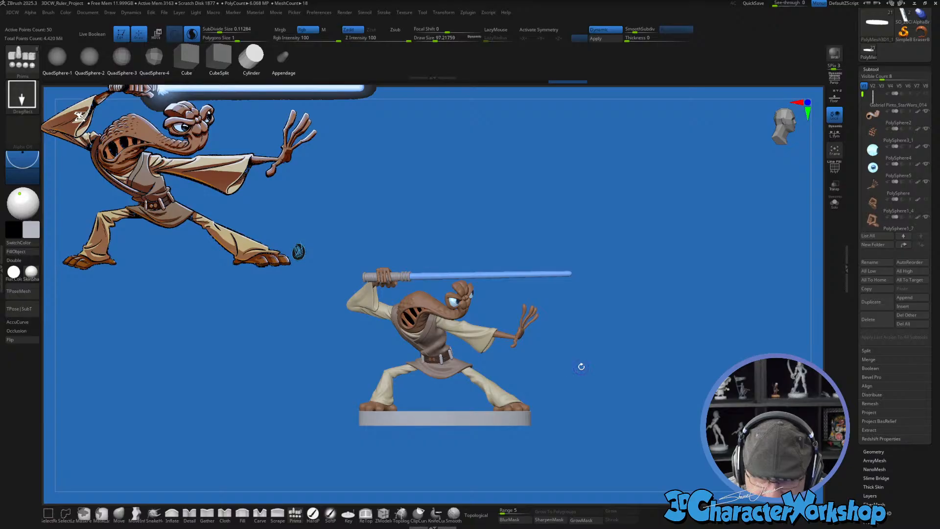
alt+drag(579, 365, 594, 380)
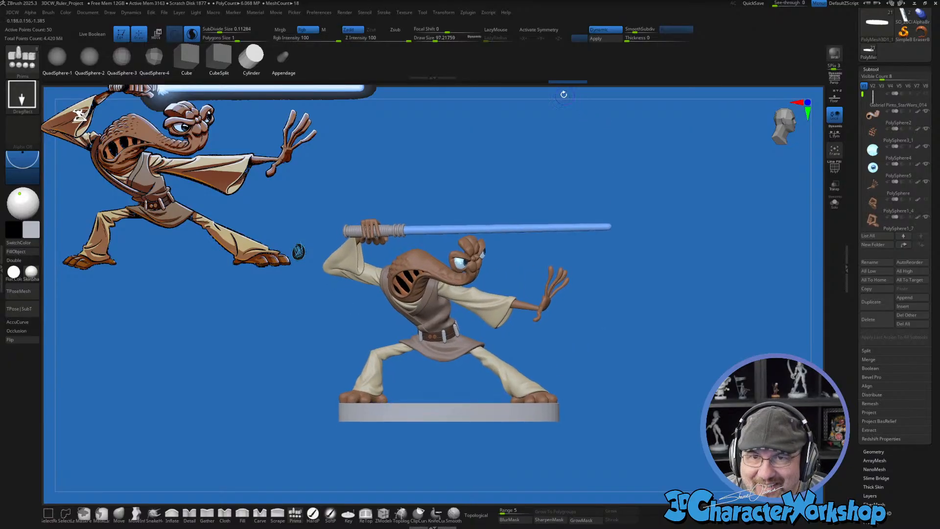
Step: Mask the upper edge of the round base, scale its lower edge outward to taper the sides, and clear the mask
key(ctrl)
ctrl+drag(286, 353, 593, 421)
drag(644, 378, 615, 377)
key(w)
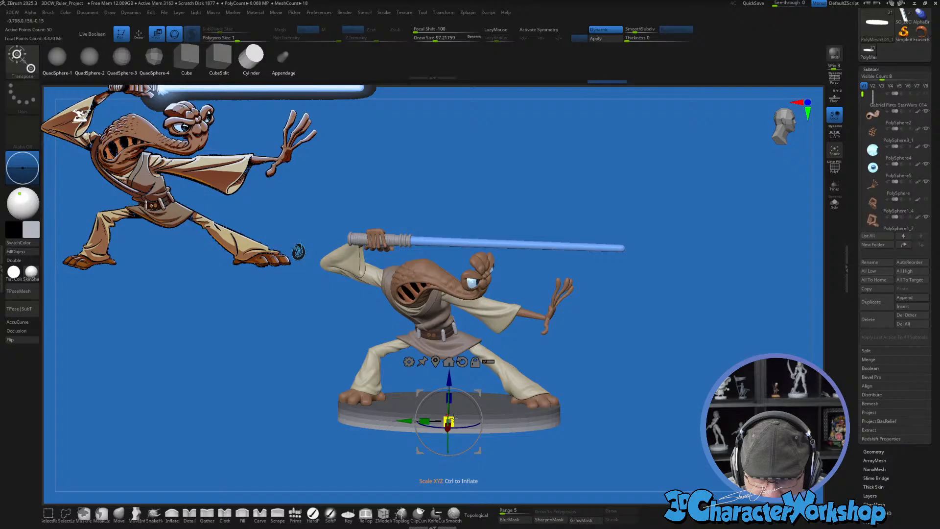
mouse_move(451, 420)
mouse_down()
mouse_move(539, 335)
mouse_move(604, 316)
mouse_move(595, 329)
mouse_up()
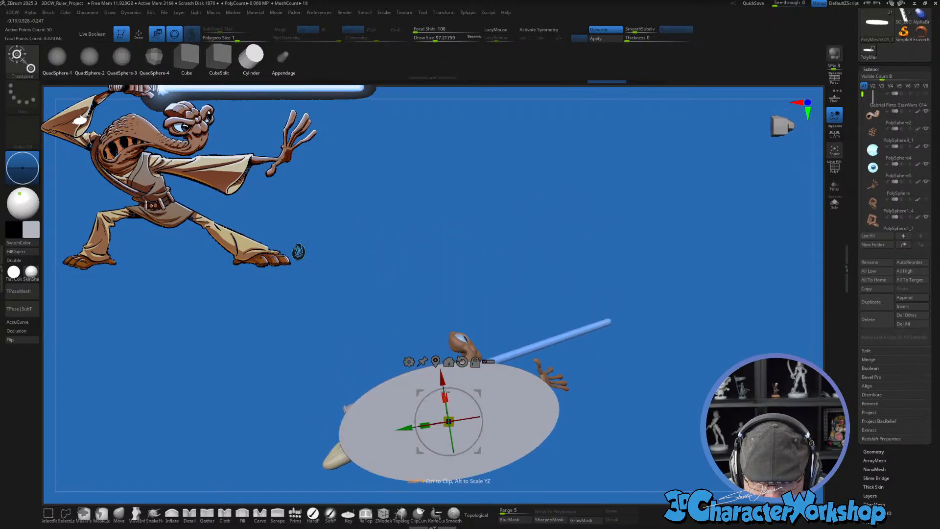
mouse_move(444, 398)
mouse_down()
mouse_move(496, 265)
mouse_move(490, 333)
mouse_up()
drag(406, 427, 425, 426)
shift+drag(607, 338, 626, 335)
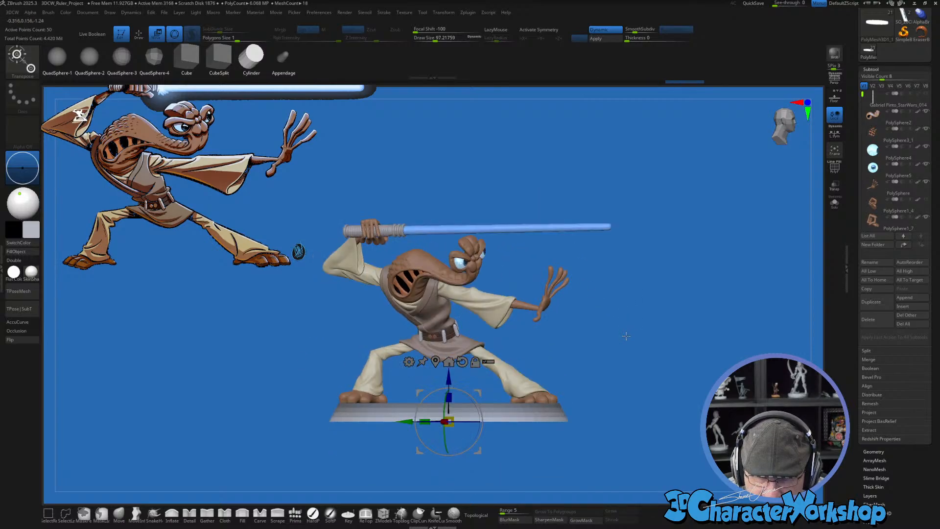
key(q)
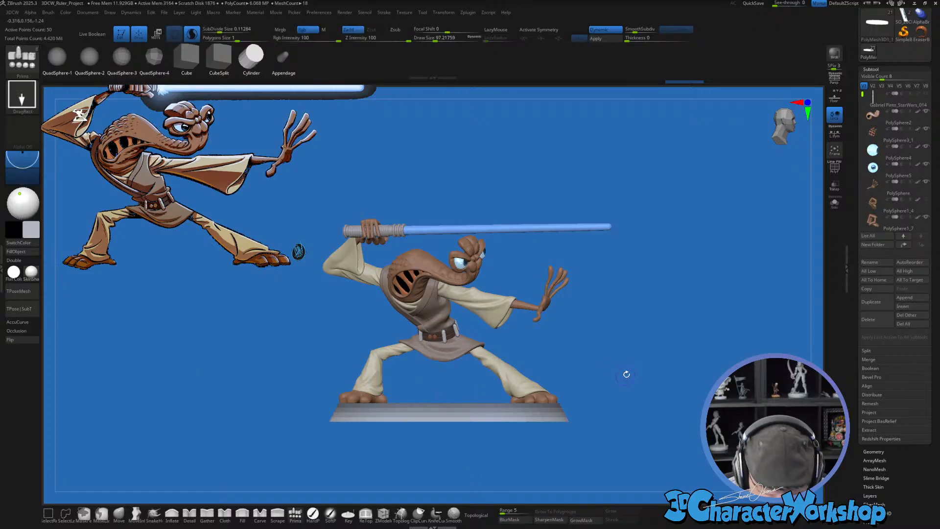
mouse_move(626, 373)
mouse_down()
mouse_move(666, 389)
mouse_move(624, 375)
mouse_move(652, 364)
mouse_move(640, 356)
mouse_move(630, 361)
mouse_move(630, 382)
mouse_move(639, 381)
mouse_move(629, 369)
mouse_up()
Step: Reset the gizmo's orientation, place its pivot at the base's top surface, and stretch the base slightly downward from there
key(w)
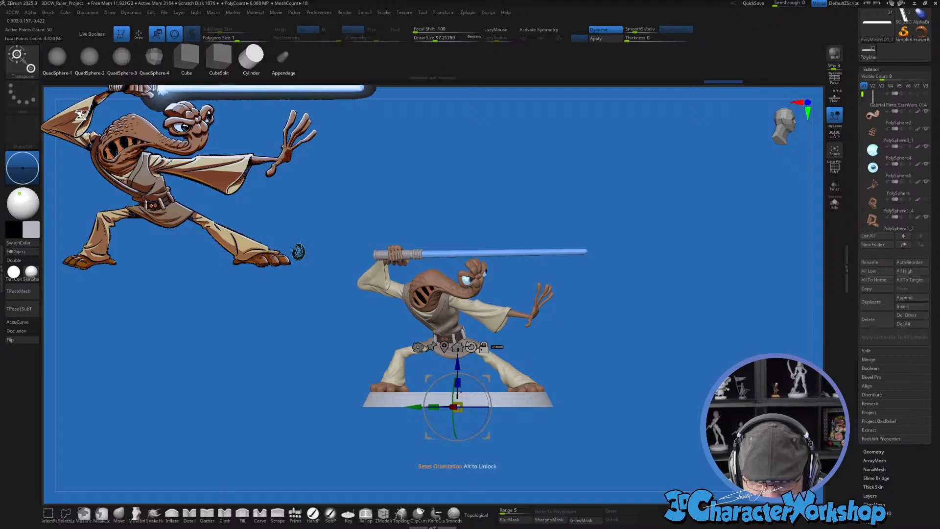
click(459, 347)
drag(461, 362, 461, 353)
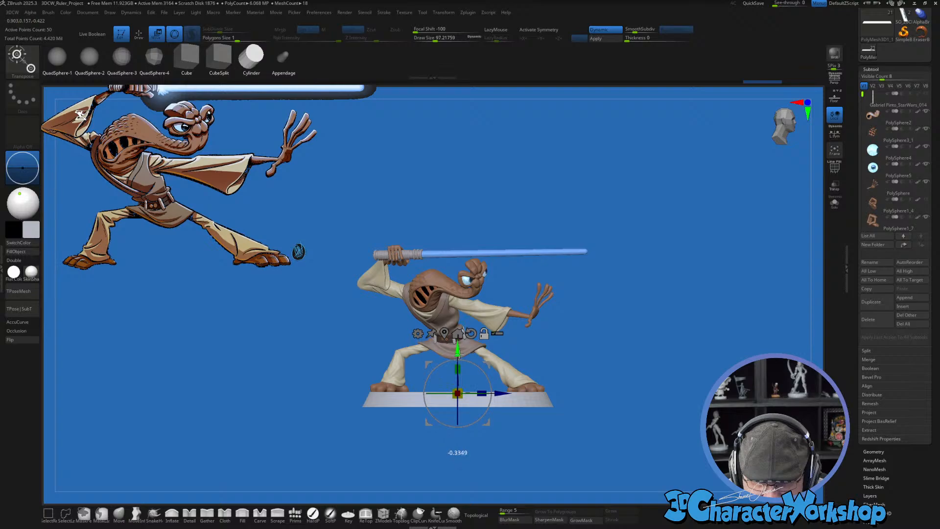
click(484, 333)
ctrl+right_drag(594, 352, 608, 412)
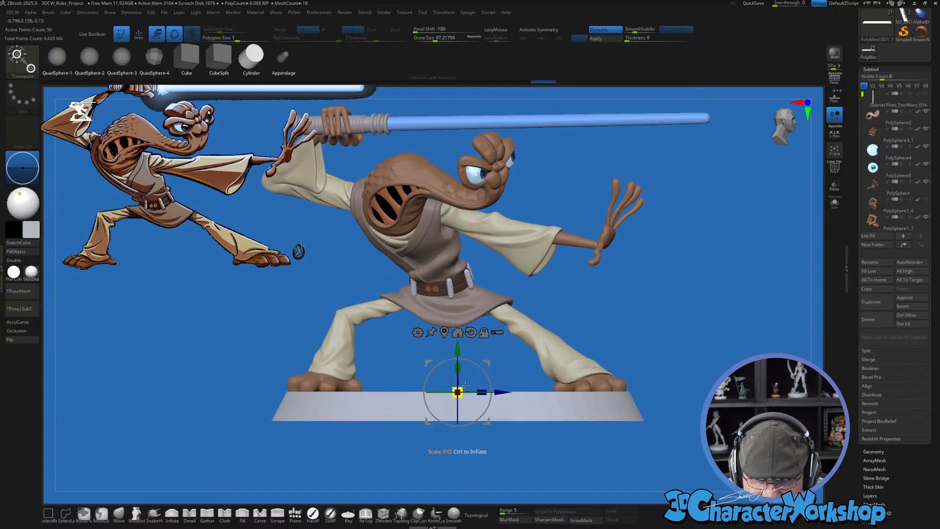
drag(461, 367, 464, 349)
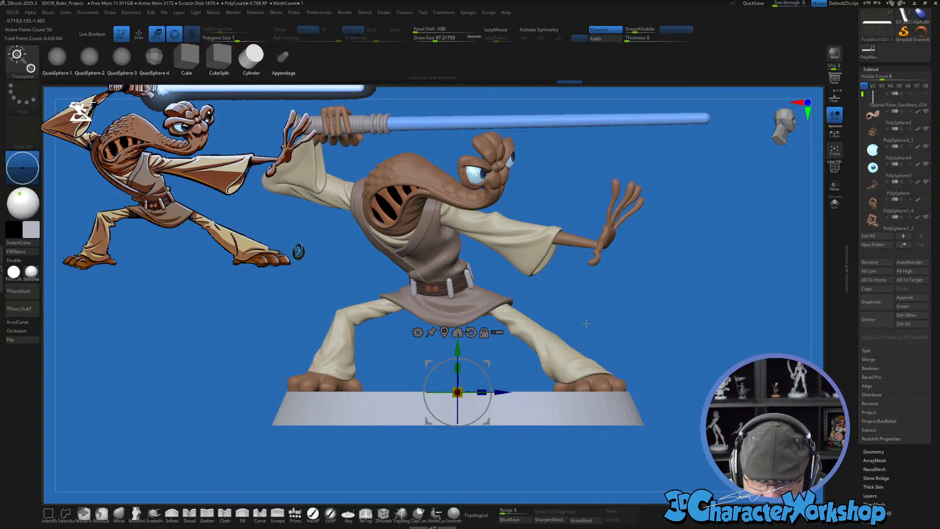
Step: Examine the character on the tapered base from above and from the side, comparing it with the reference
key(Tab)
ctrl+right_drag(621, 333, 645, 320)
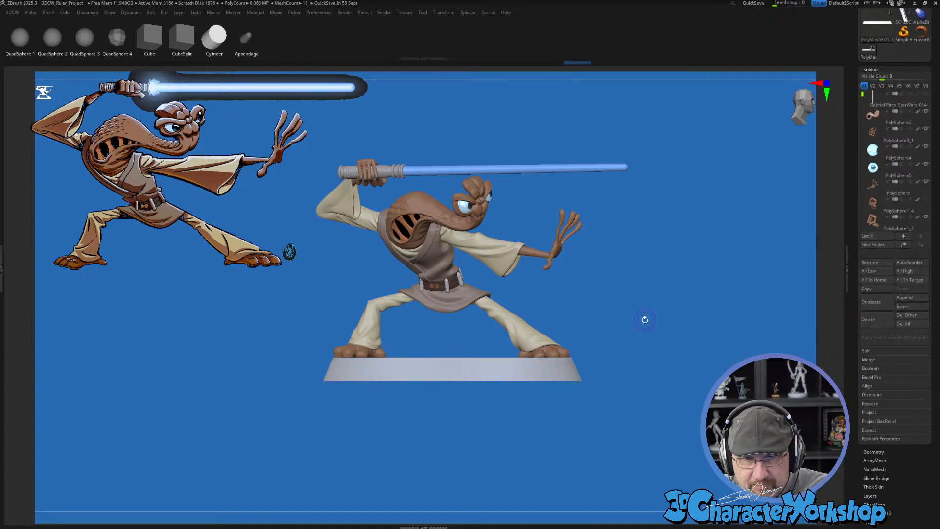
right_drag(603, 312, 466, 378)
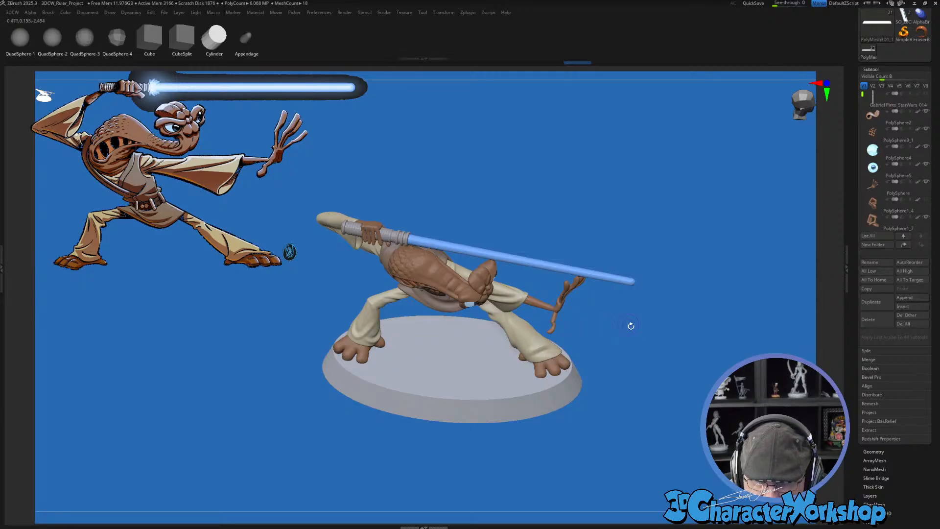
right_drag(630, 325, 617, 329)
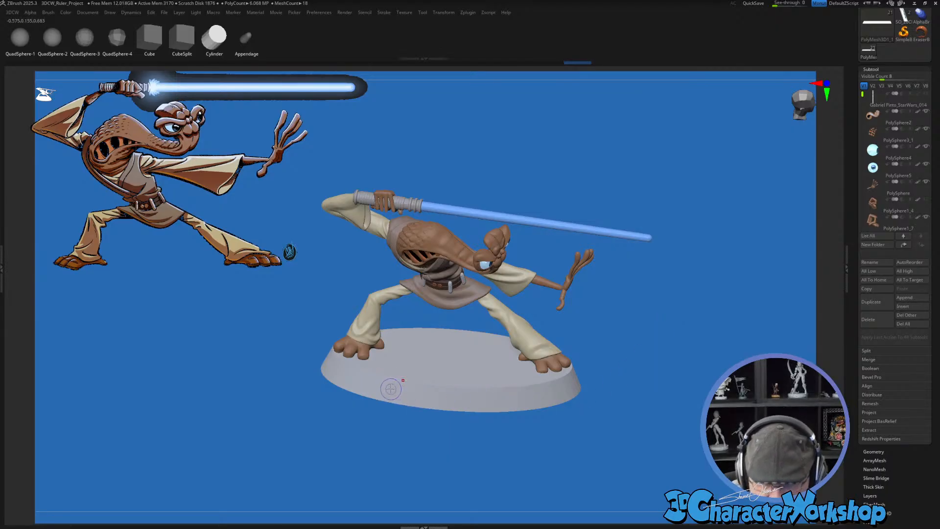
shift+drag(661, 358, 655, 331)
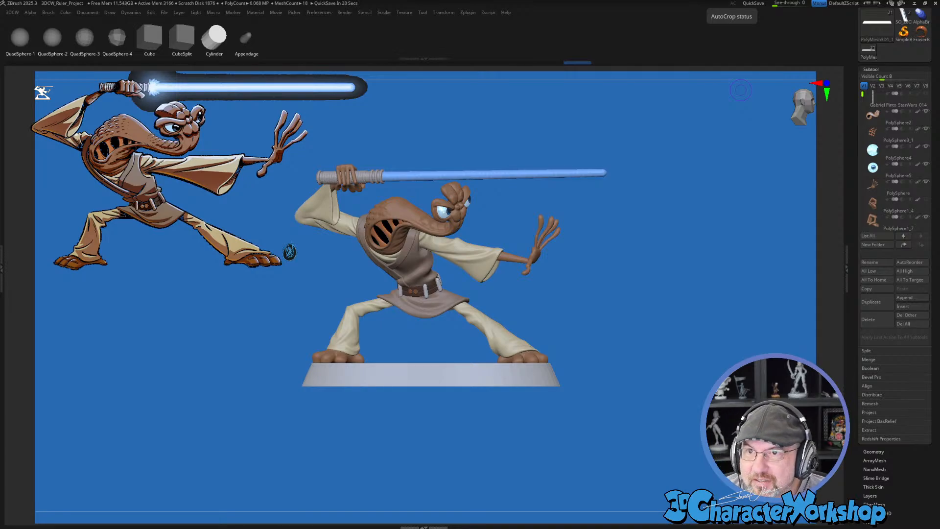
key(s)
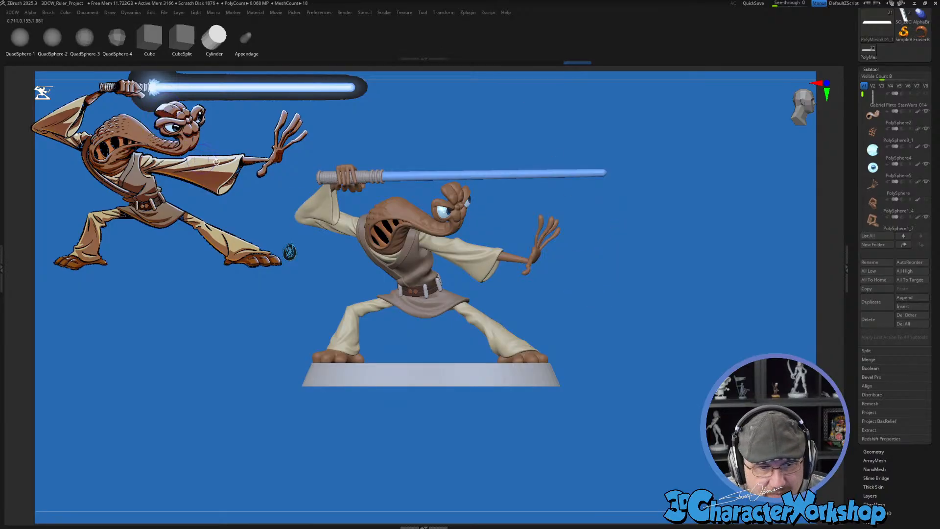
key(Tab)
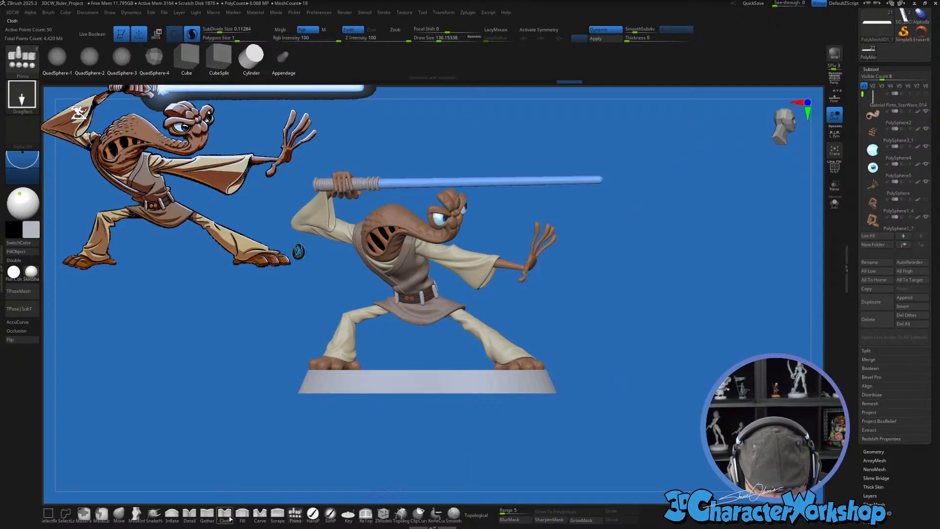
click(207, 514)
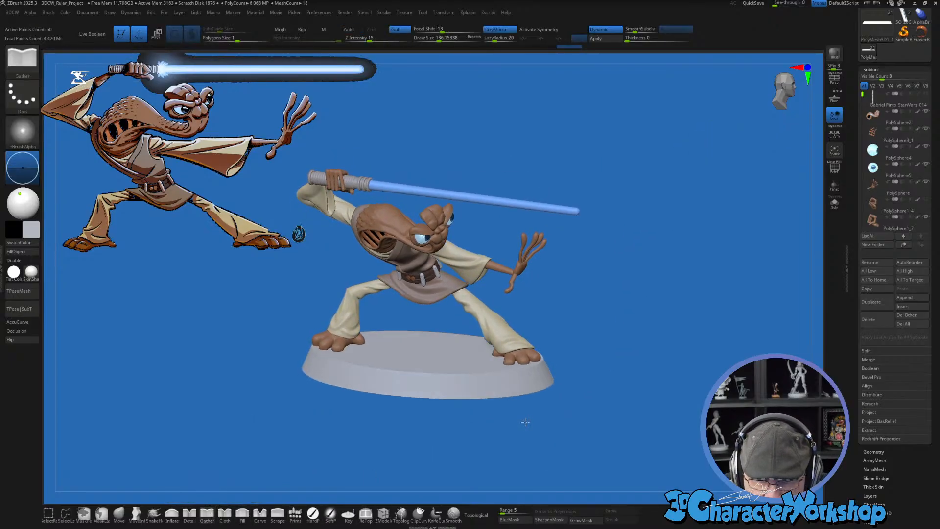
drag(526, 422, 519, 382)
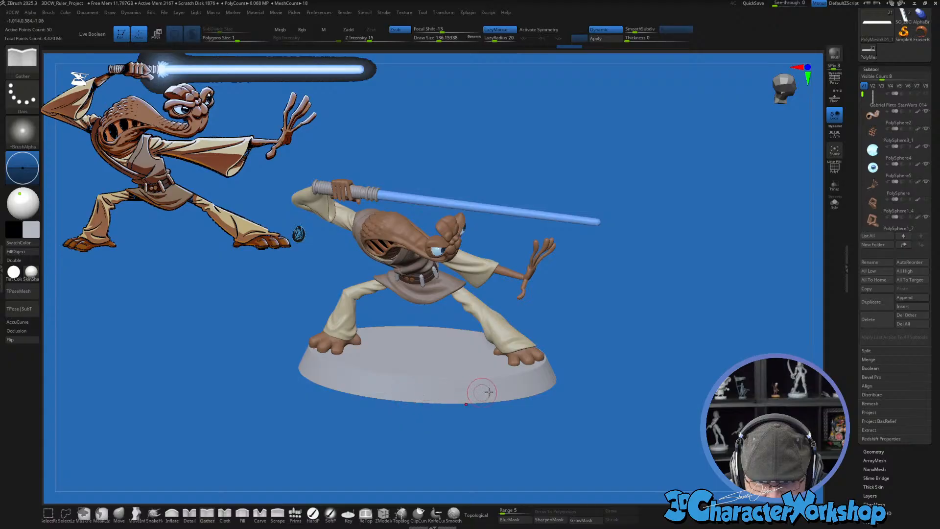
mouse_move(648, 300)
shift+mouse_down()
mouse_move(654, 279)
mouse_move(663, 290)
shift+mouse_up()
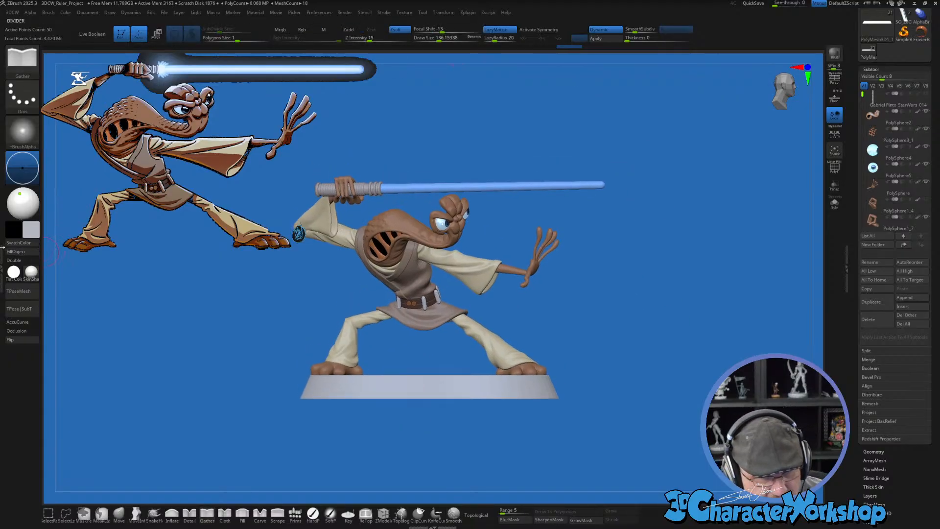
Step: Open the Text 3D & Vector Shapes plugin settings and load the Star Jedi font file from disk
click(1, 269)
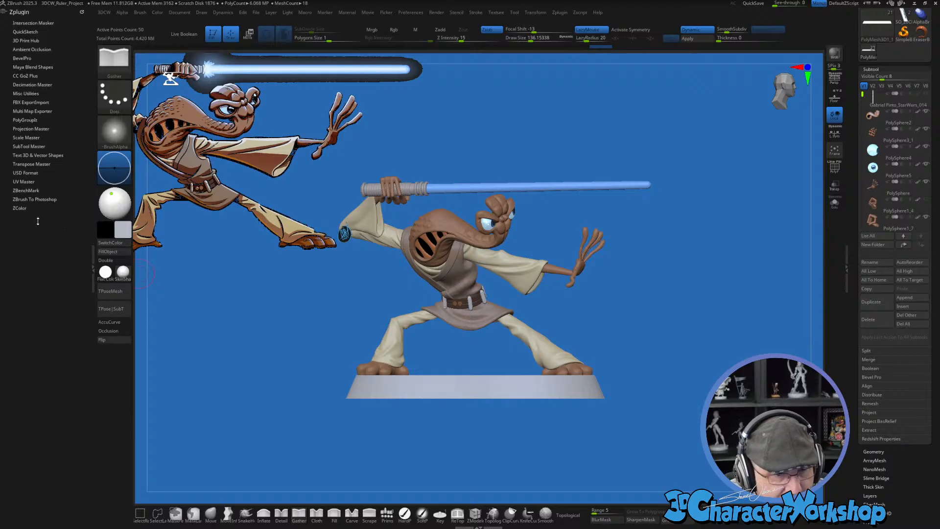
click(32, 154)
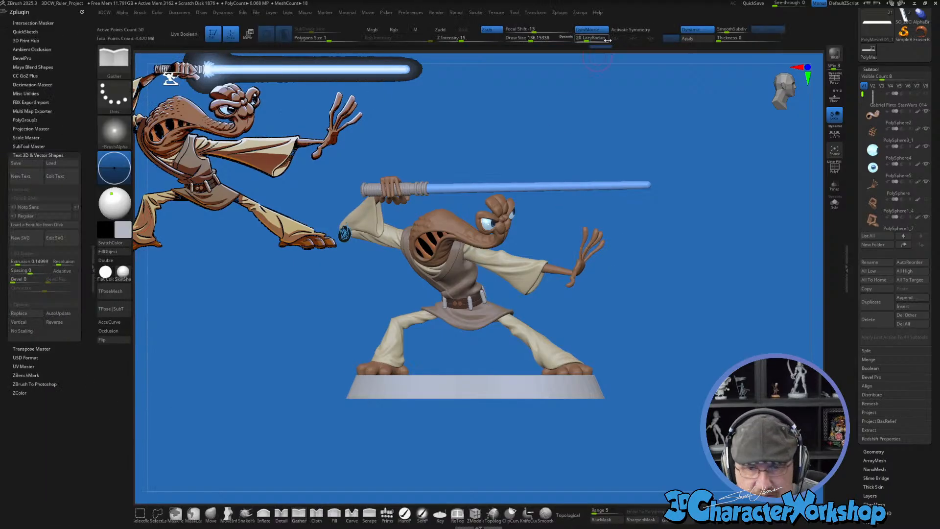
click(580, 13)
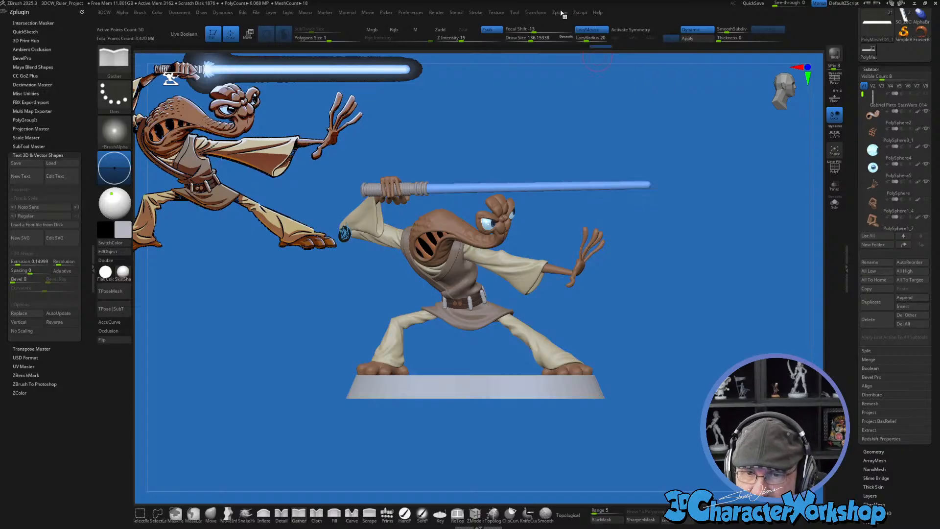
click(562, 14)
click(565, 14)
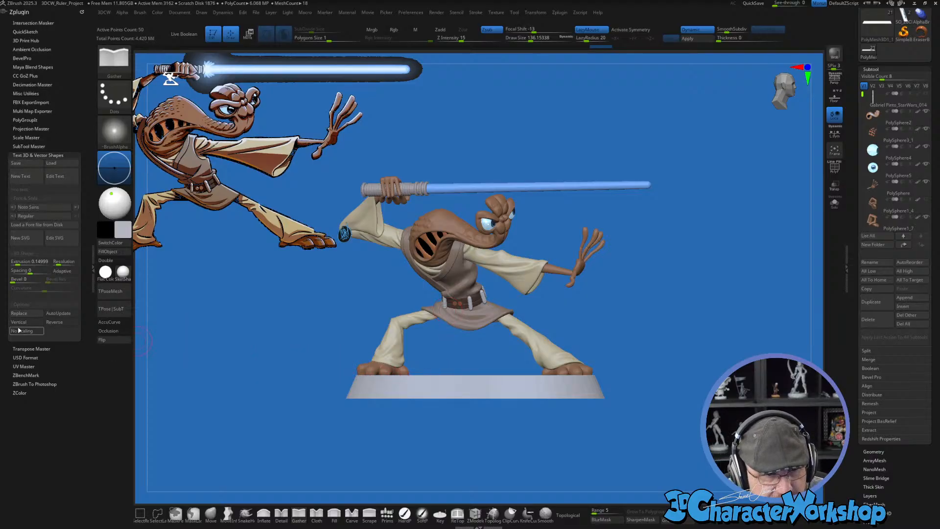
click(38, 226)
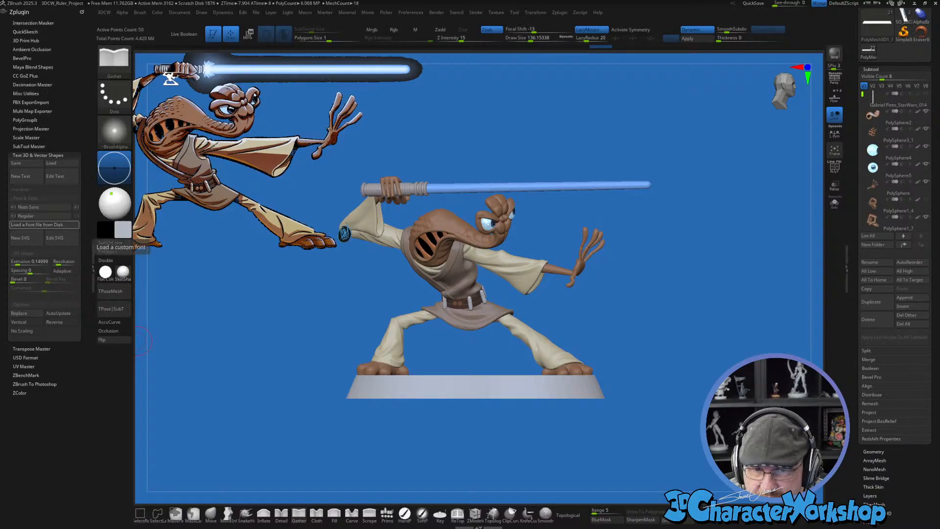
click(44, 224)
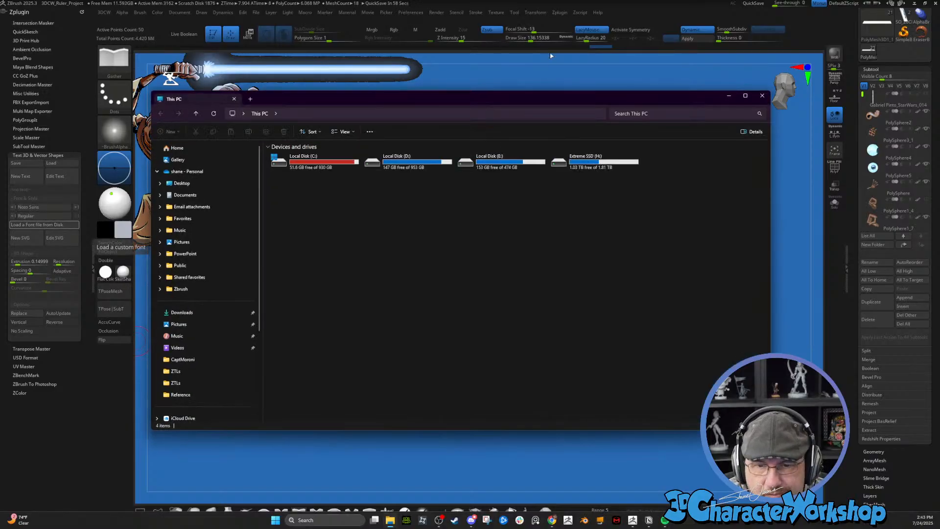
drag(557, 96, 696, 2)
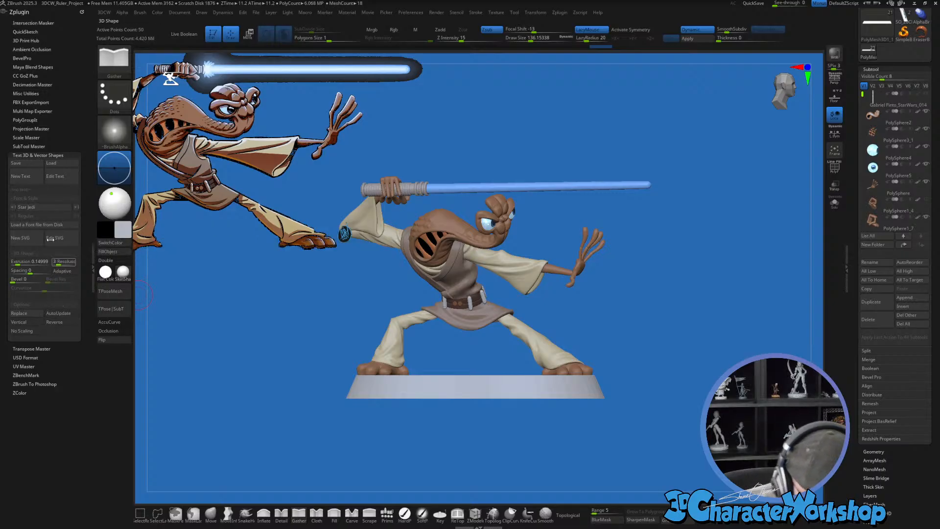
Step: Start a new 3D text, clear the pasted folder path, and enter "roron corobb" as its text
click(34, 184)
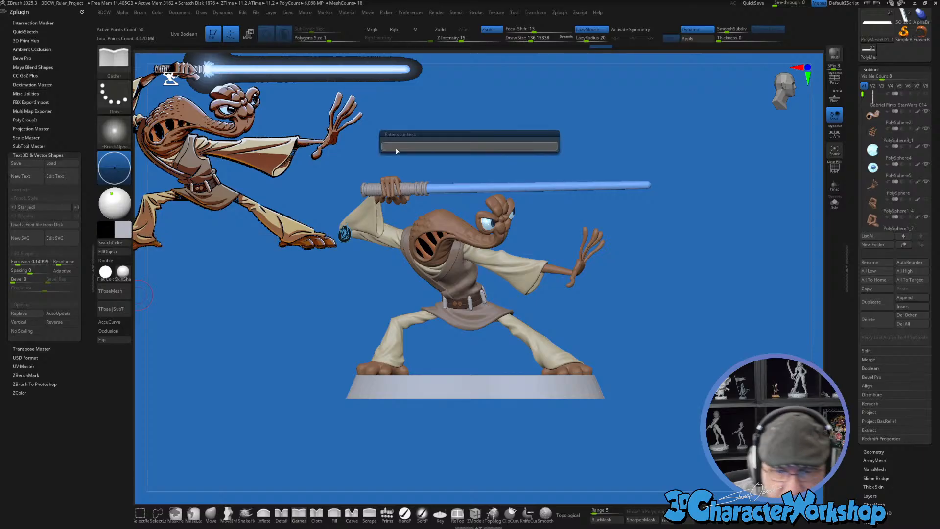
text(C:\Users\three\Downloads\star_jedi)
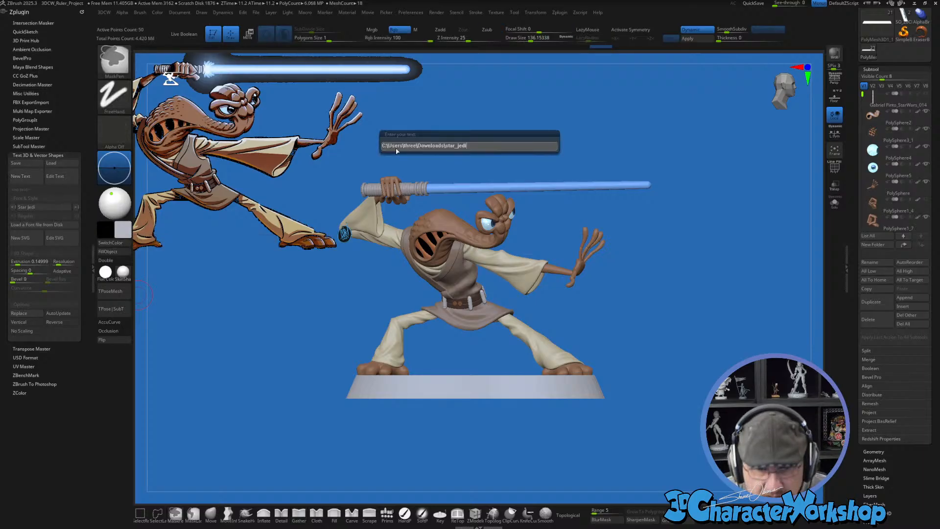
key(ctrl+a)
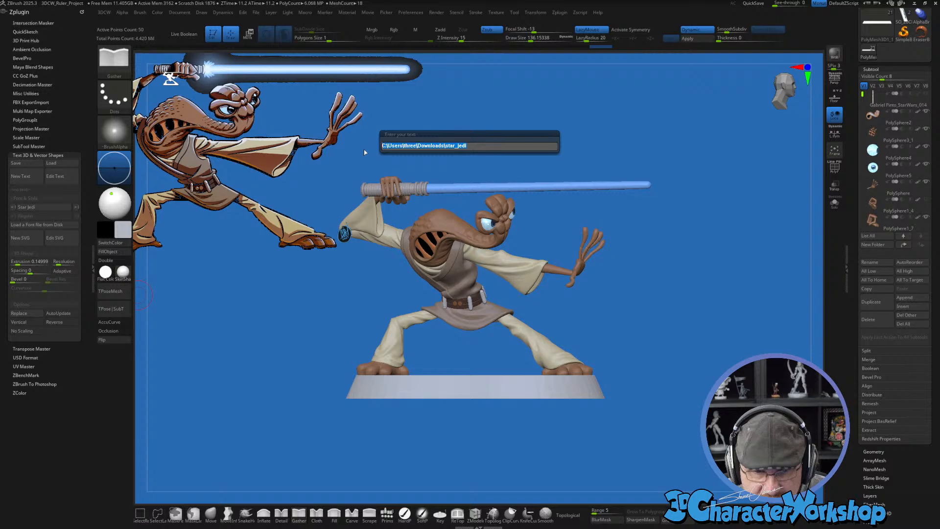
key(BackSpace)
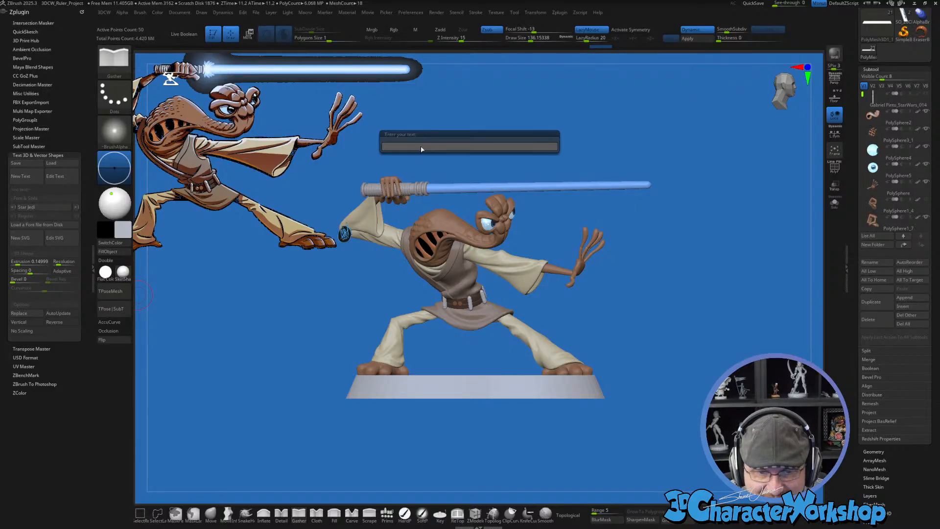
text(roron corobb)
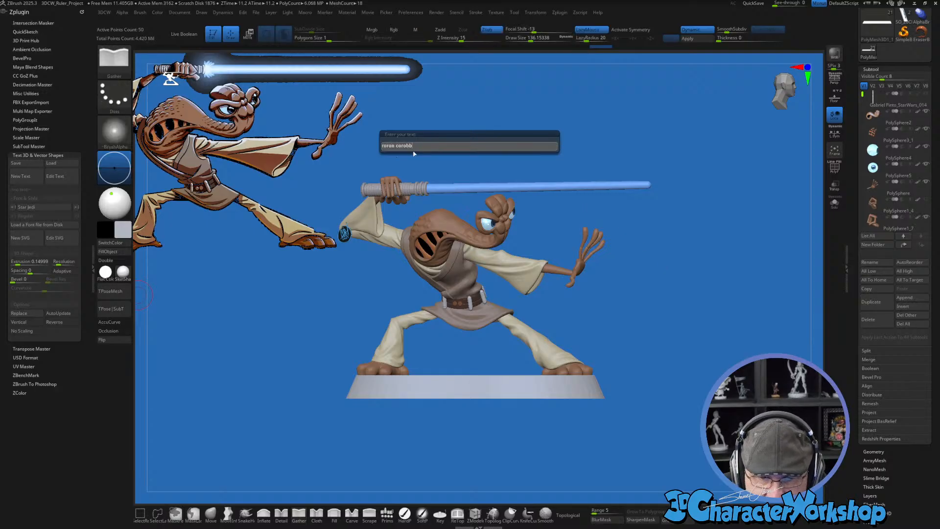
Step: Change the text to capitals as "RORON COROBB", create the 3D lettering, and frame it from the front
drag(395, 147, 380, 148)
text(RORON)
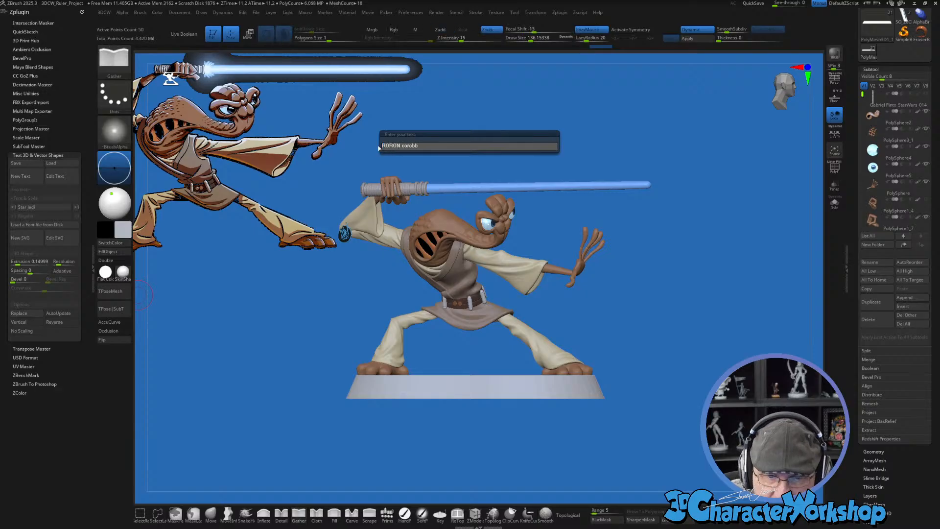
text( COROB)
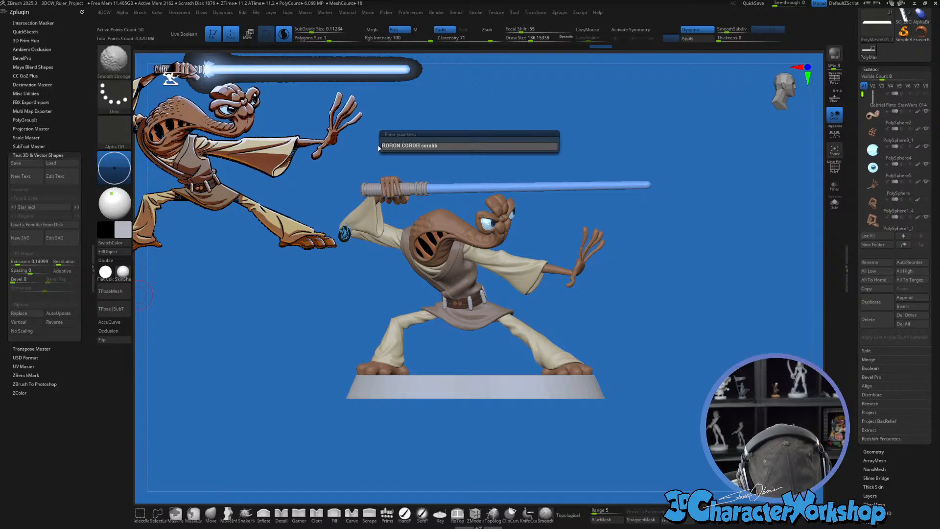
text(B)
key(Delete)
key(Delete)
key(Delete)
key(Delete)
key(Delete)
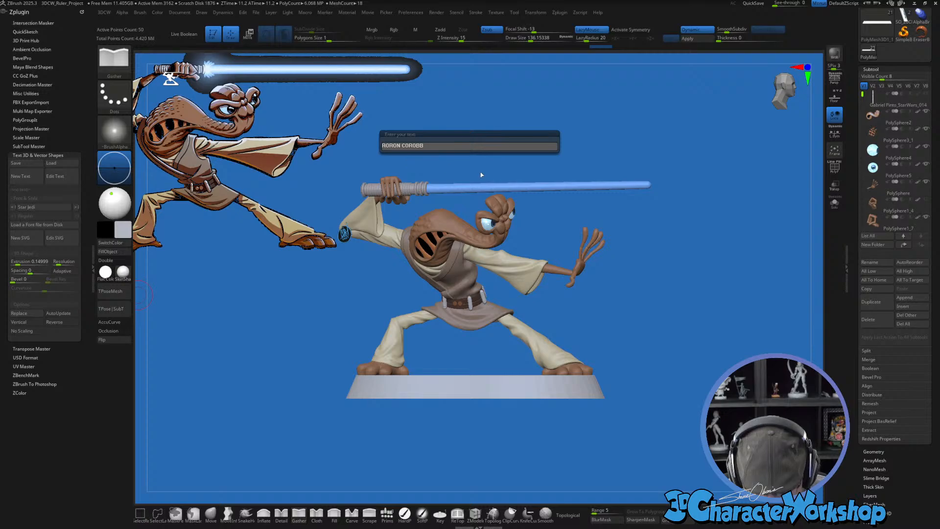
key(Return)
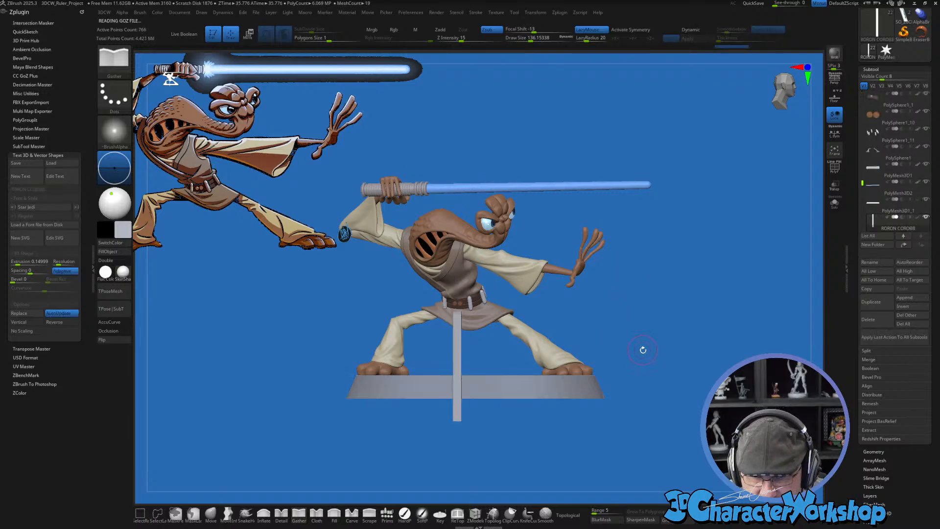
drag(661, 342, 653, 233)
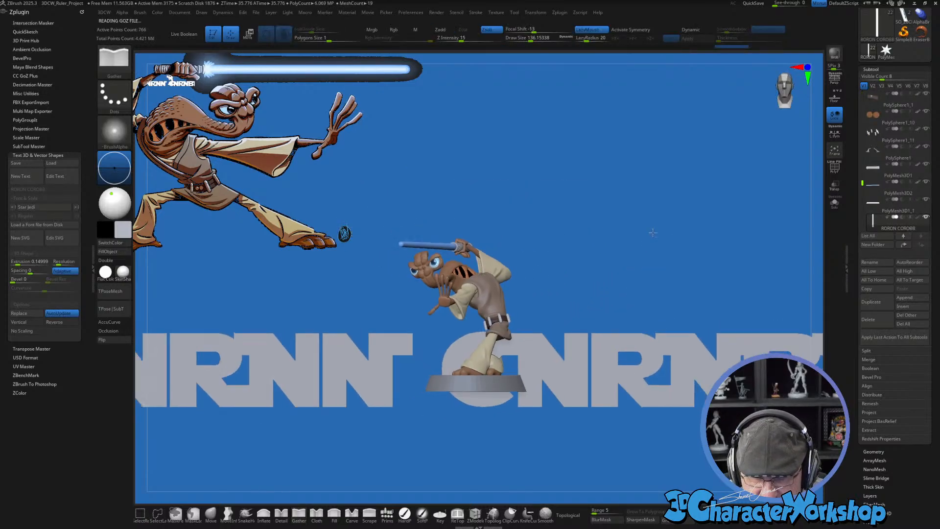
key(f)
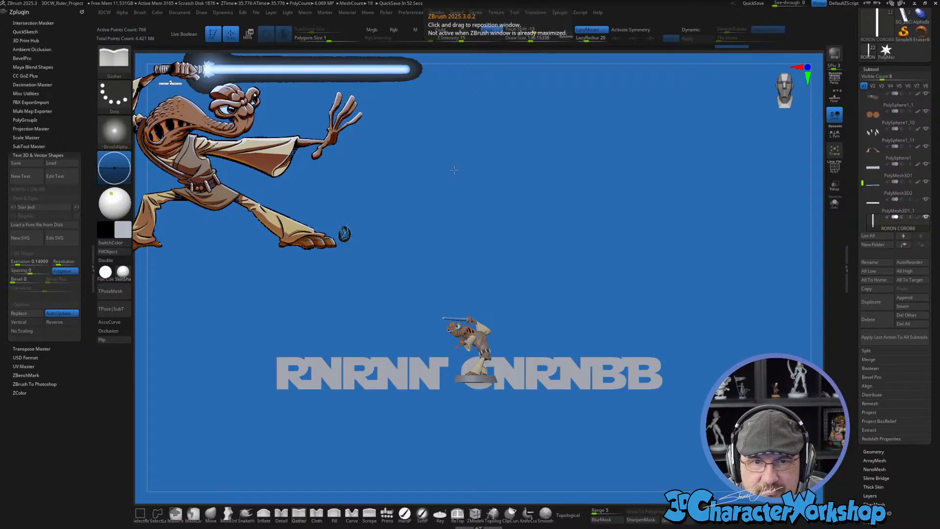
Step: Delete the existing "RORON COROBB" lettering subtool and confirm the deletion
ctrl+right_drag(481, 130, 507, 162)
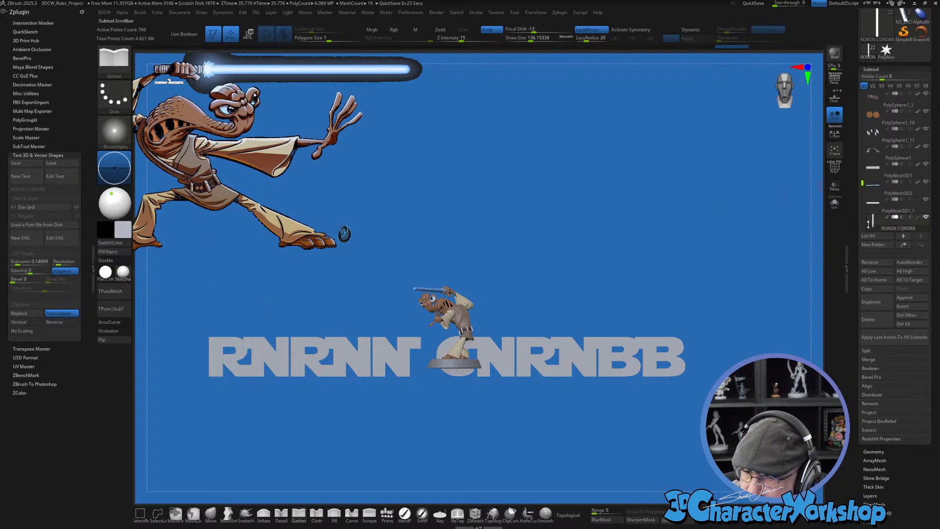
mouse_move(876, 223)
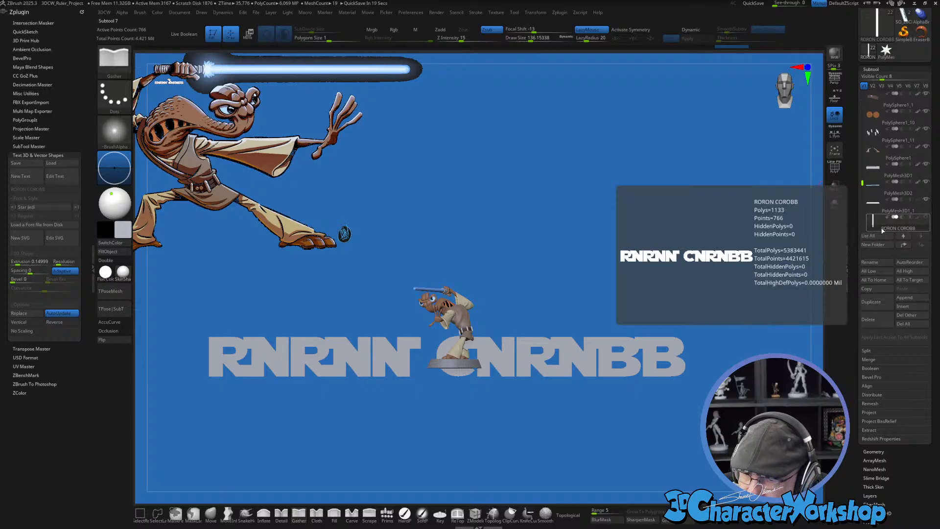
click(870, 262)
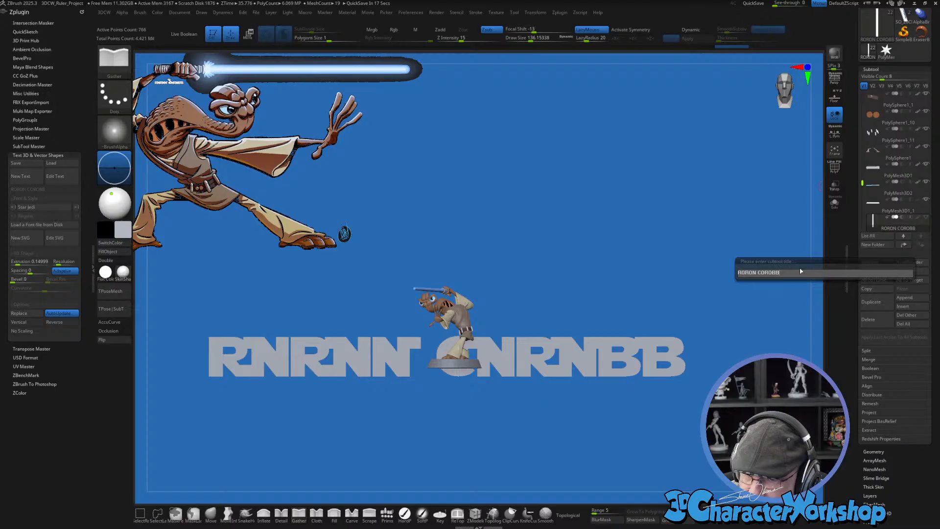
key(ctrl)
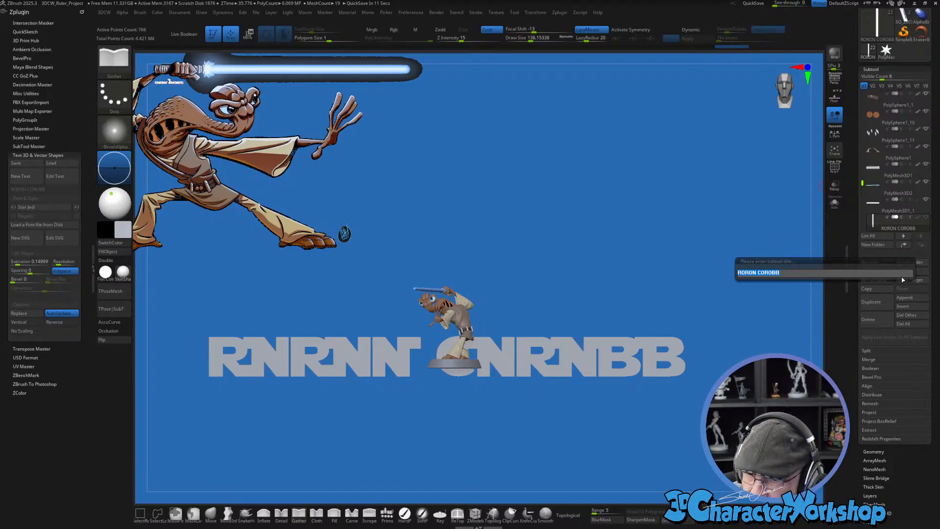
key(Return)
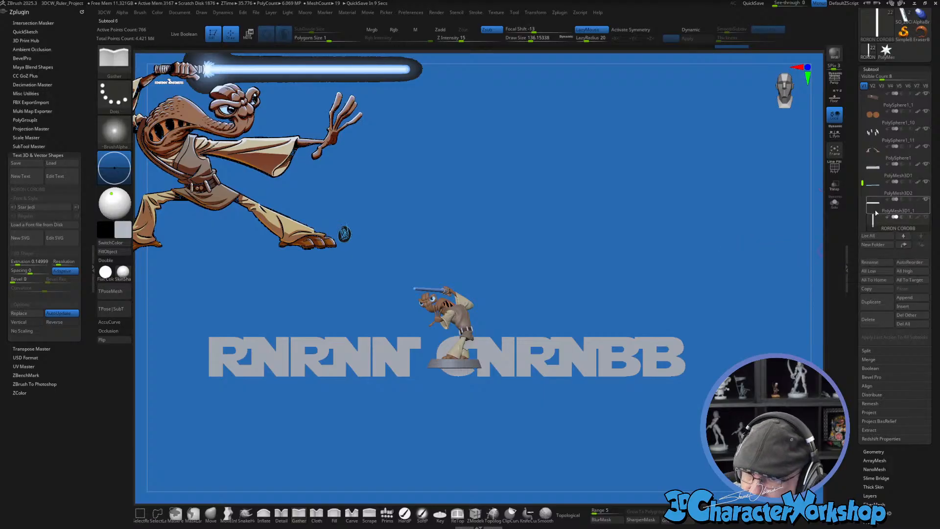
mouse_move(877, 205)
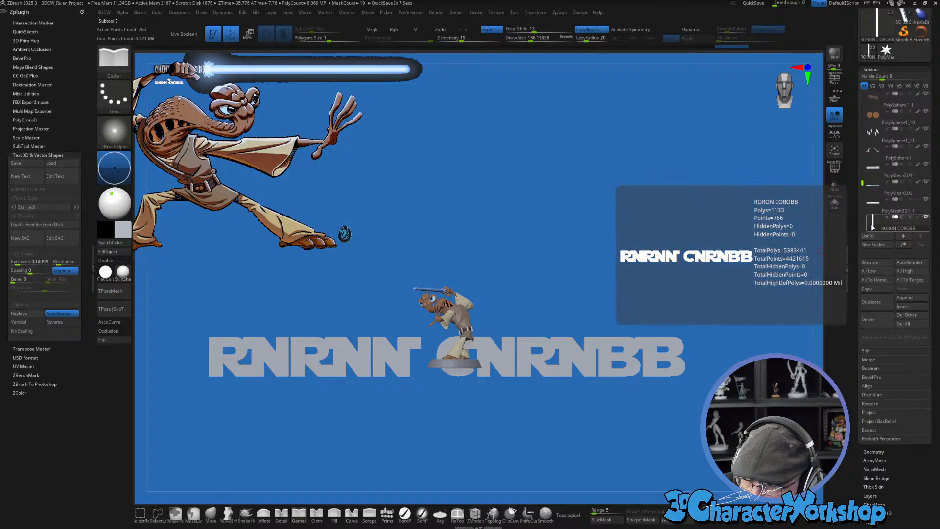
click(868, 319)
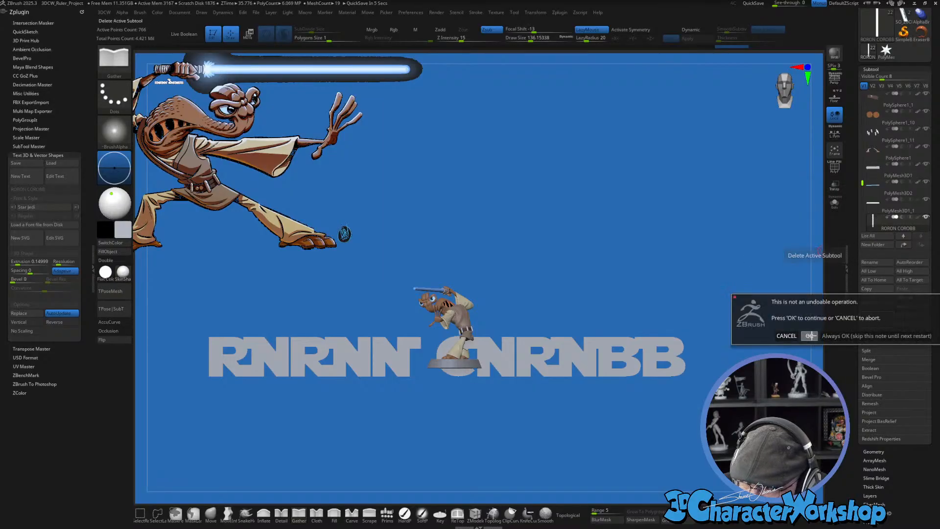
click(810, 337)
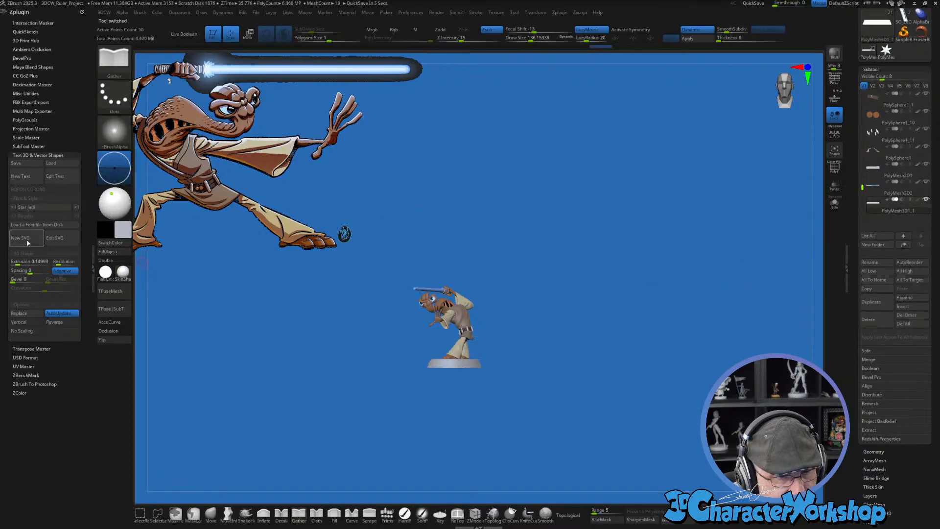
Step: Create new 3D text reading "RORON COROBB" in the Star Jedi Outline font
click(22, 176)
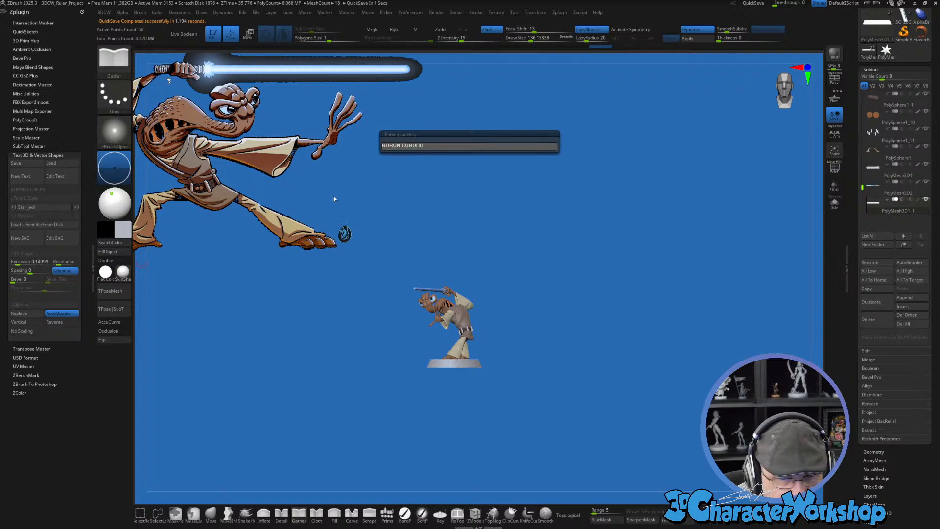
click(465, 145)
key(BackSpace)
key(Return)
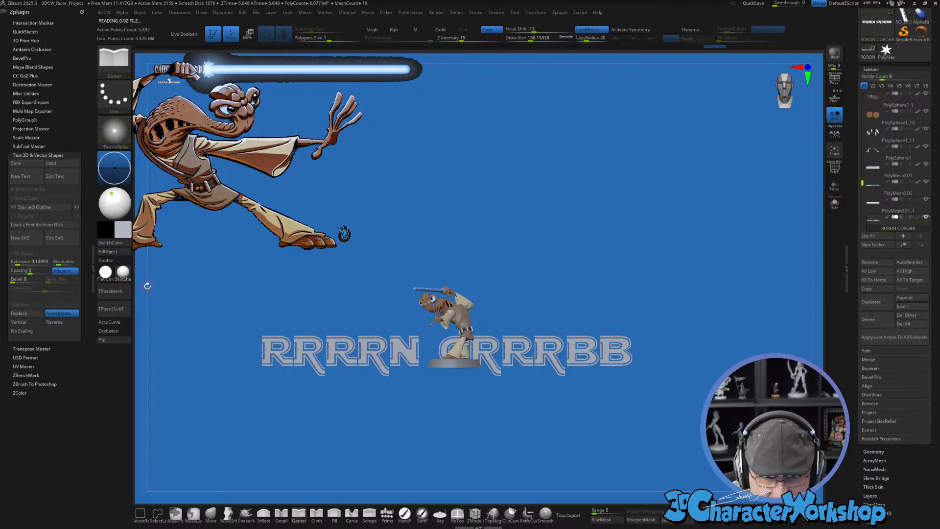
Step: Edit the outline lettering so that its text reads "Roron"
click(55, 176)
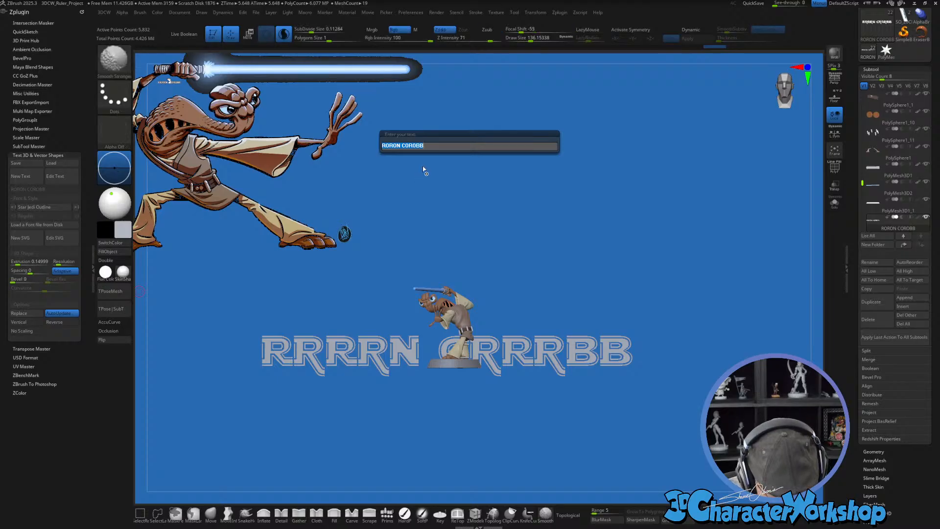
text(Roro)
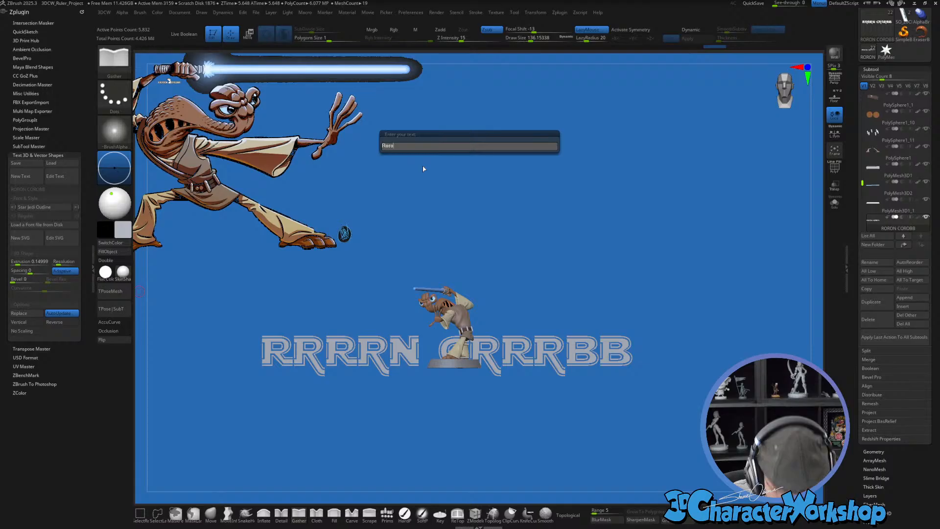
text(n)
key(Return)
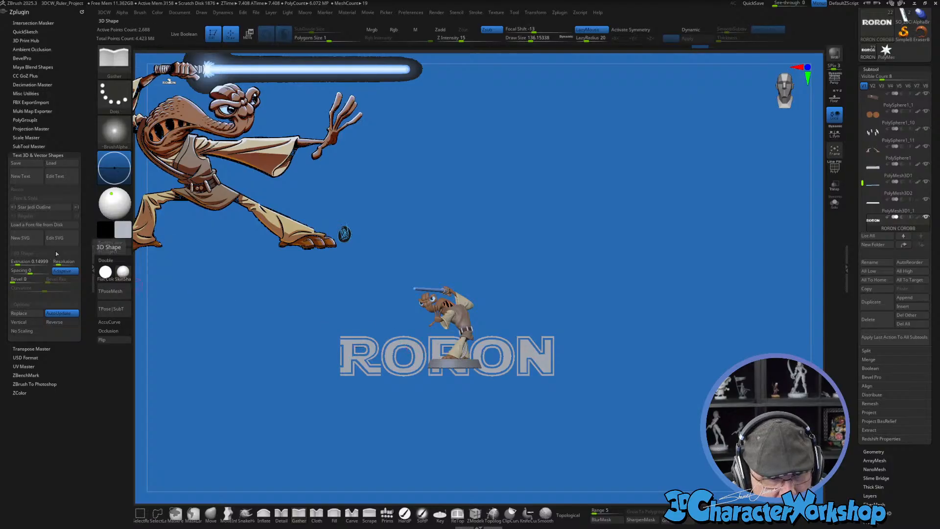
Step: Replace the lettering's text with the lowercase name "roron corrob"
click(55, 176)
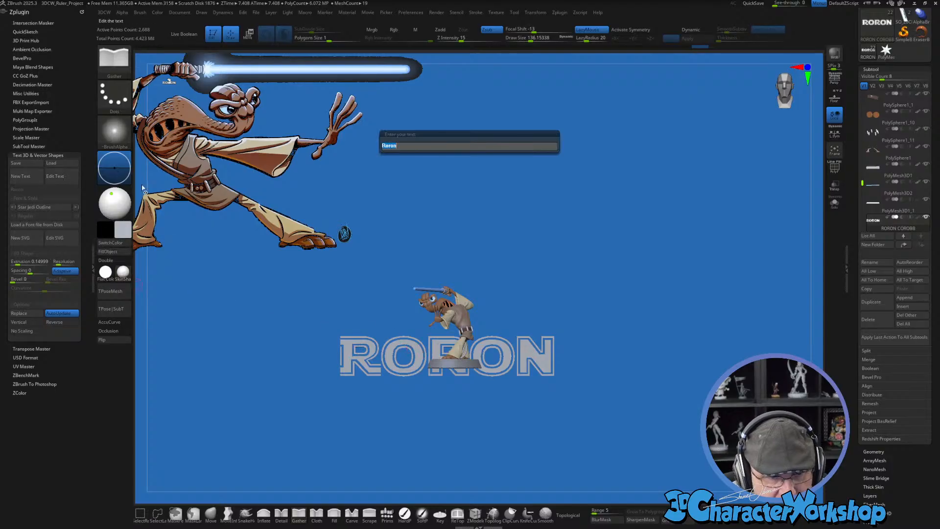
key(BackSpace)
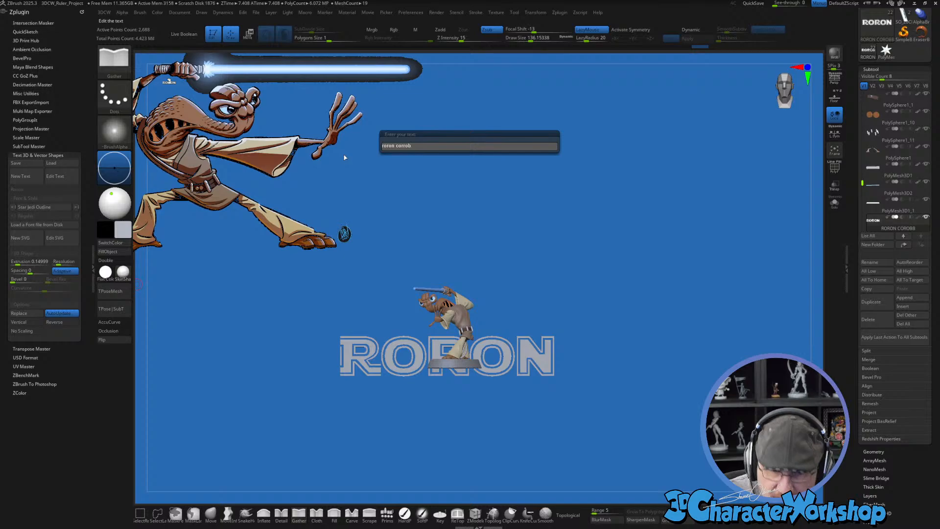
text(roron corrob)
key(Return)
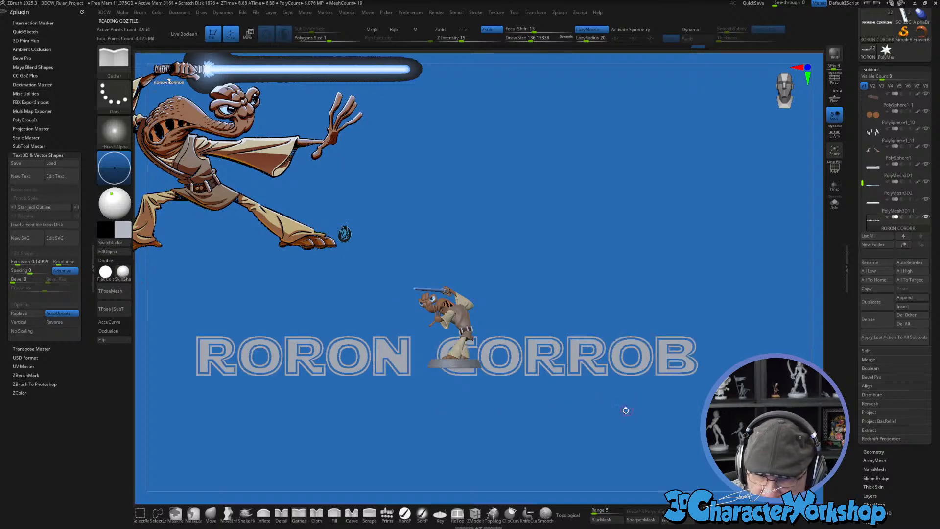
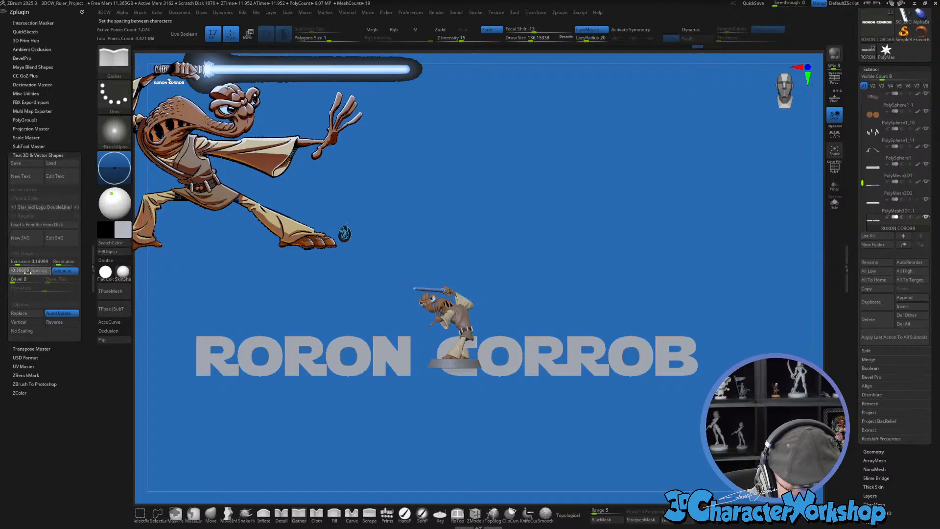
Step: Using the Star Jedi Logo DoubleLine1 font, set the lettering's spacing to -0.15217, extrusion to 0.43299 and bevel to 18
drag(24, 272, 28, 276)
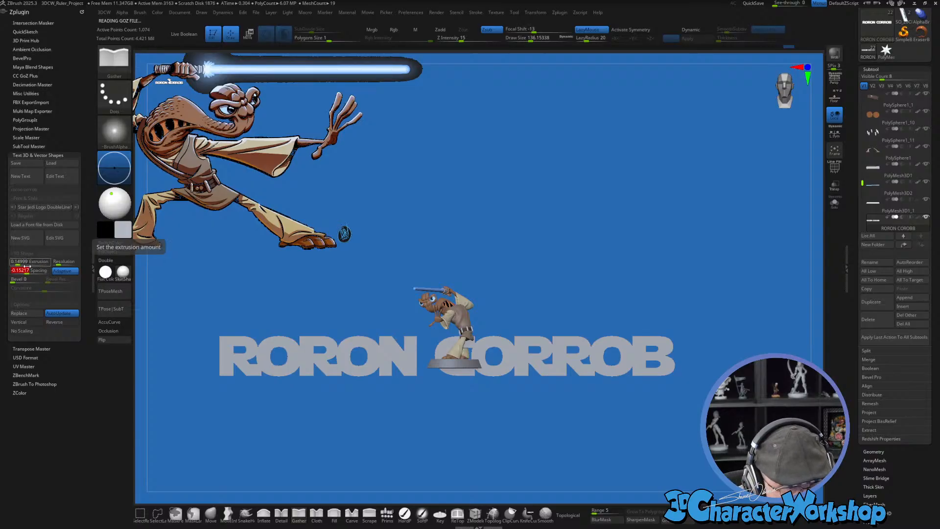
drag(250, 297, 278, 304)
click(28, 265)
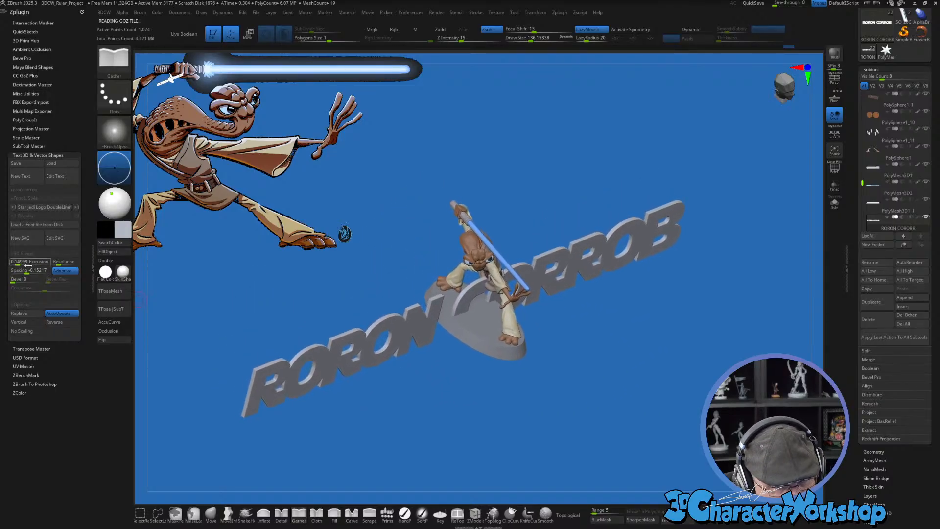
mouse_move(18, 263)
mouse_down()
mouse_move(28, 264)
mouse_move(16, 282)
mouse_up()
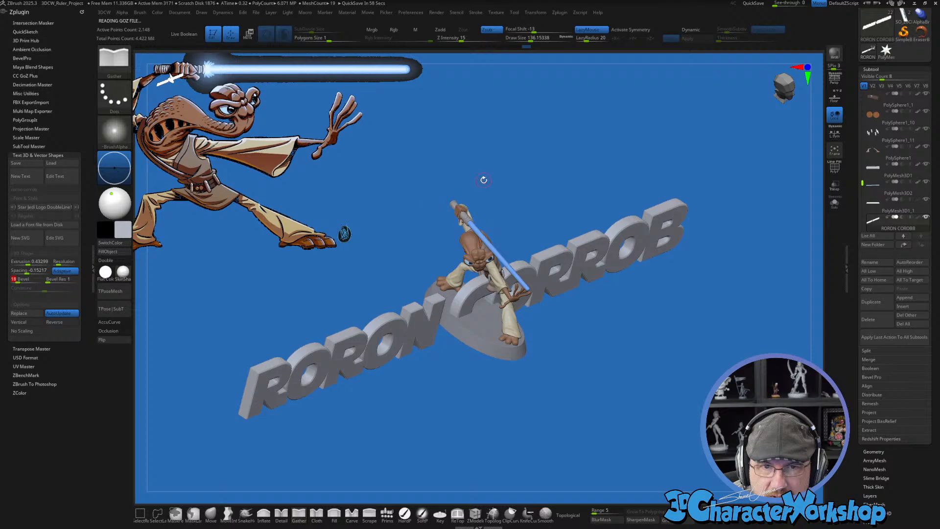
Step: Correct the spelling of the lettering's text to "roron corobb"
drag(481, 181, 473, 157)
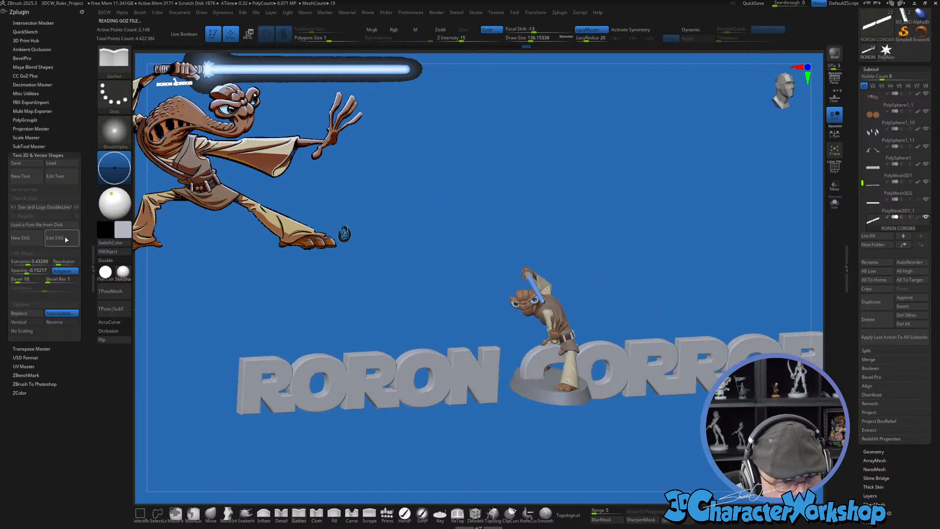
click(58, 177)
click(410, 145)
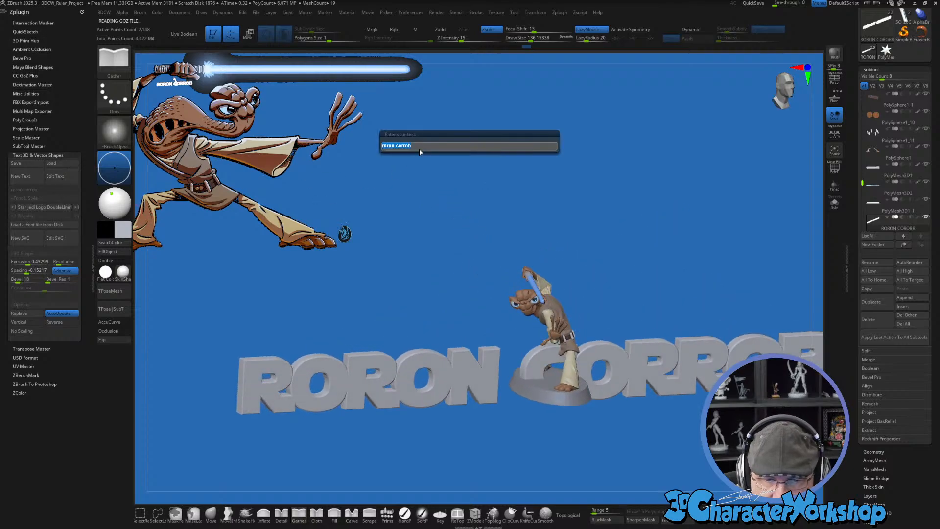
key(BackSpace)
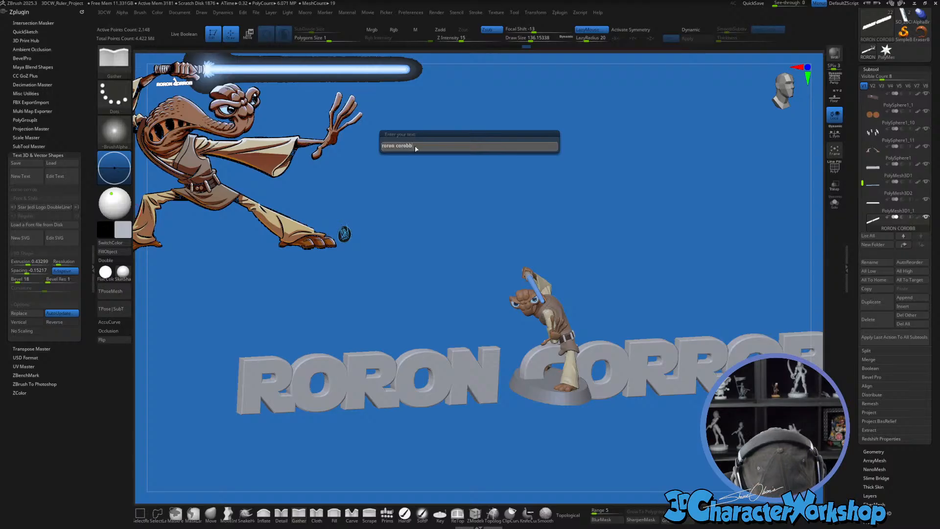
key(Return)
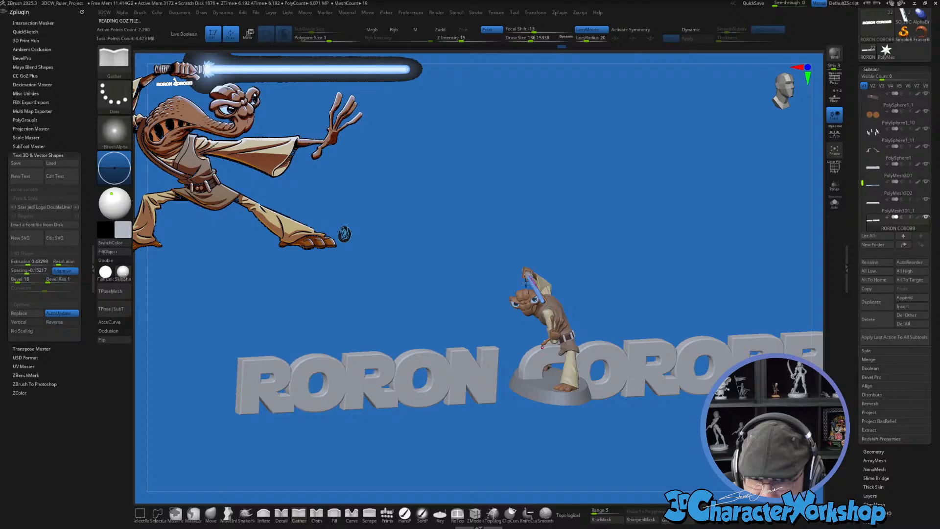
Step: Show the lettering's polygroup wireframe and increase its bevel to 31
mouse_move(453, 275)
mouse_down()
mouse_move(426, 275)
mouse_move(401, 292)
mouse_move(314, 289)
mouse_move(273, 284)
mouse_move(254, 267)
mouse_move(280, 263)
mouse_up()
key(shift+f)
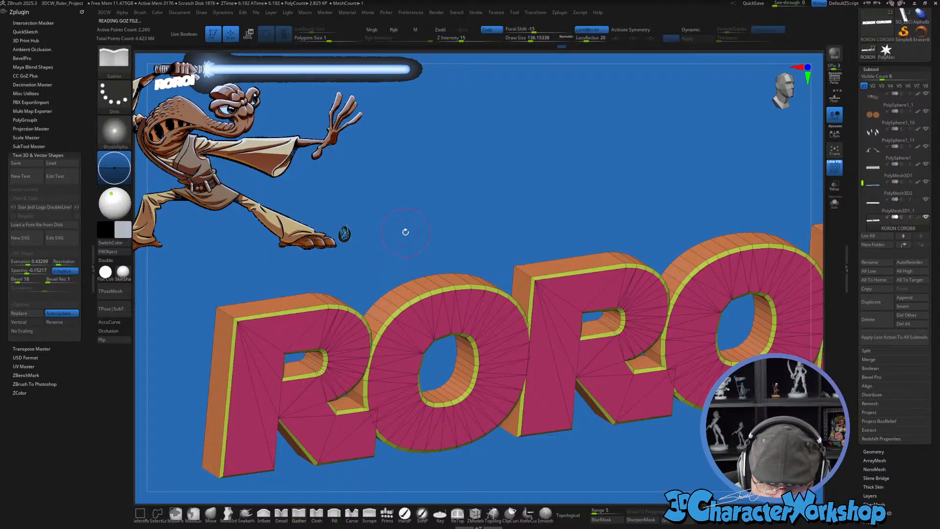
drag(17, 280, 22, 281)
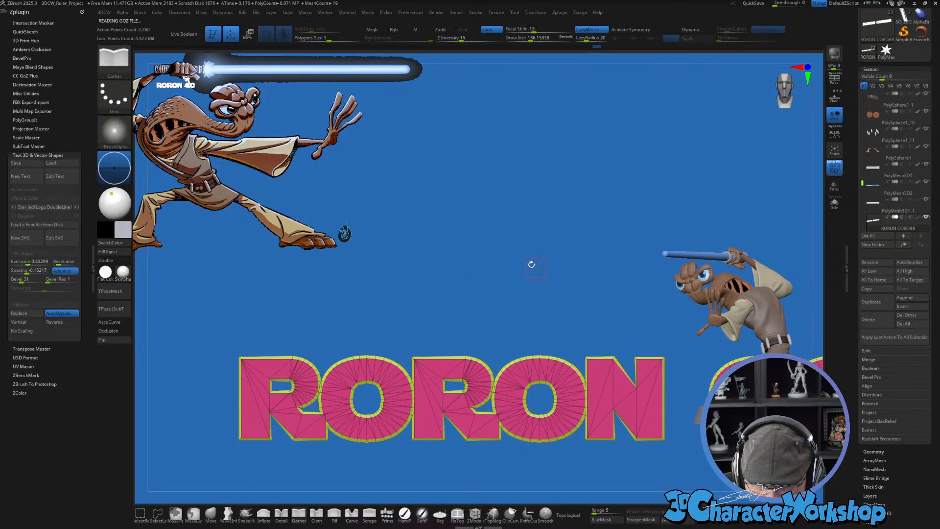
drag(526, 260, 541, 212)
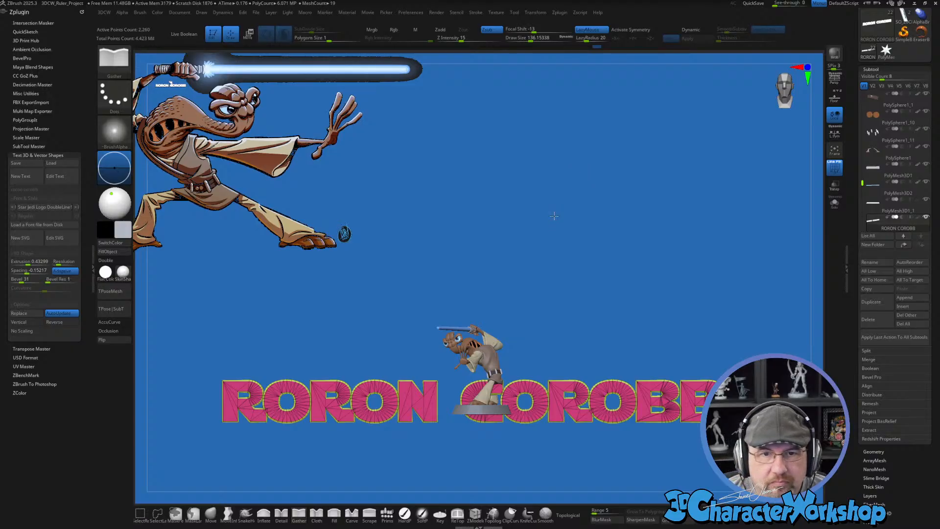
Step: Scale the 3D lettering down uniformly until it is narrower than the round display base
key(w)
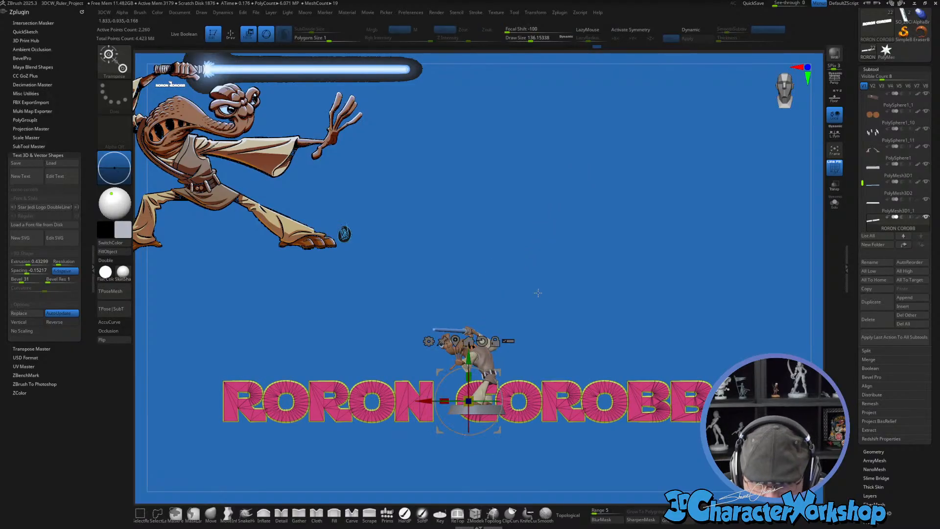
drag(542, 294, 540, 343)
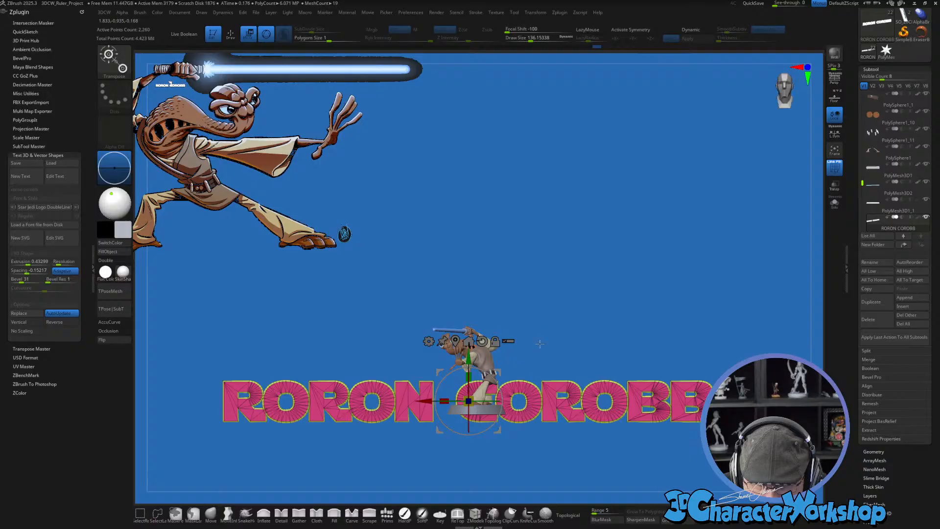
drag(473, 396, 356, 410)
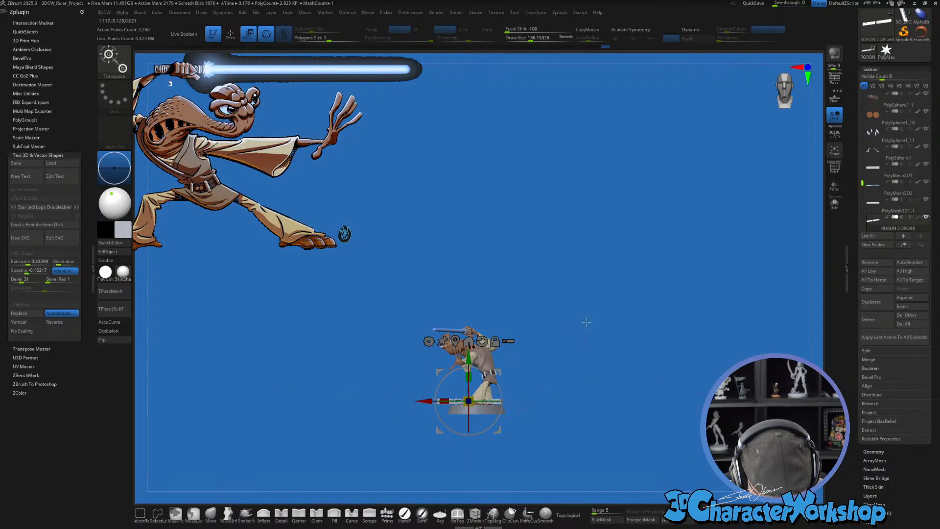
Step: Move the small lettering forward and down onto the front side of the display base, then adjust its sideways and vertical position
drag(610, 393, 723, 341)
drag(599, 261, 438, 336)
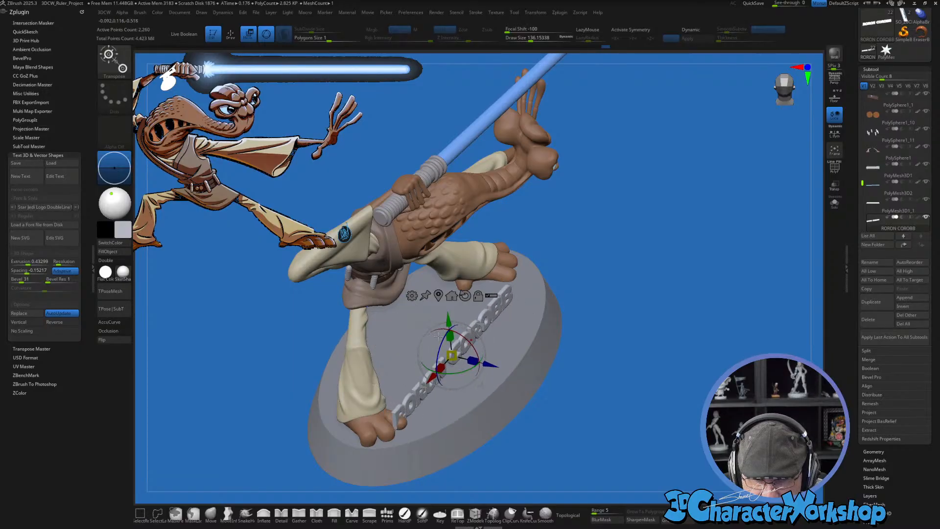
drag(495, 363, 586, 345)
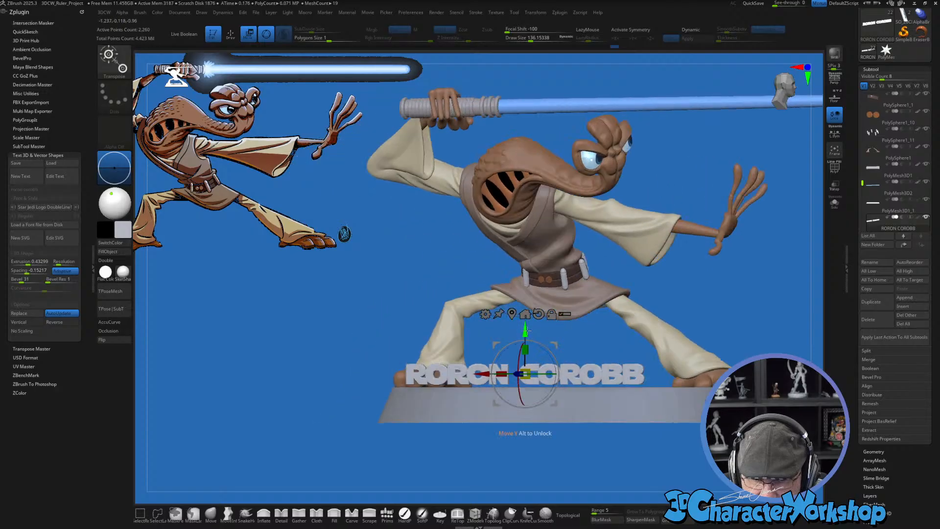
drag(526, 331, 528, 360)
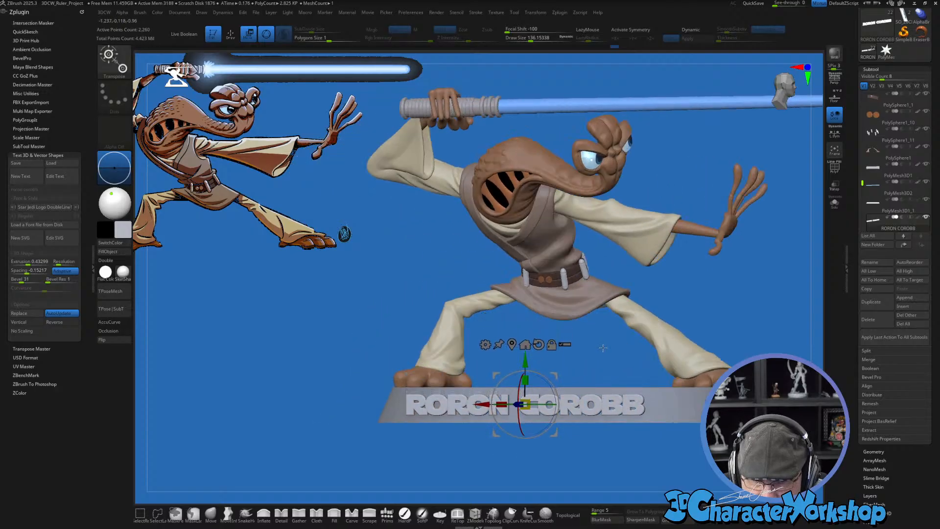
drag(608, 346, 567, 466)
drag(614, 449, 607, 459)
drag(555, 434, 637, 392)
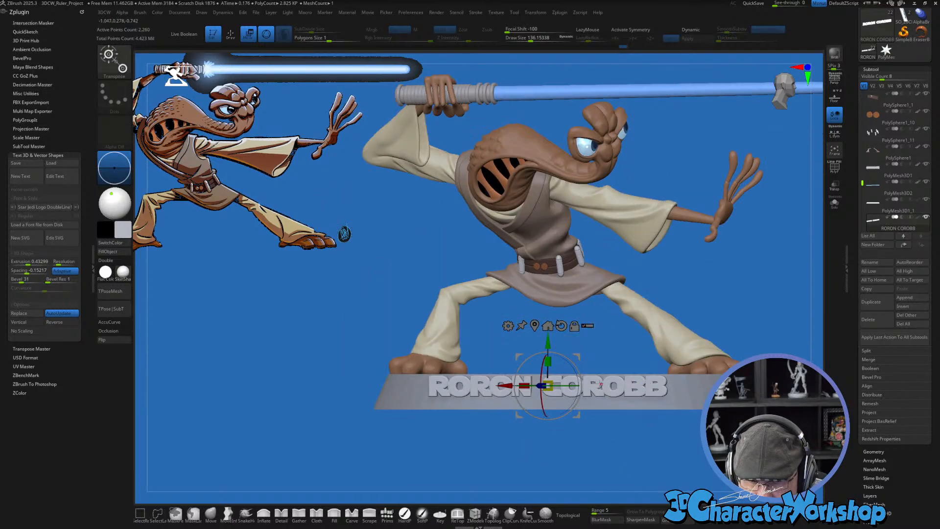
drag(548, 337, 548, 350)
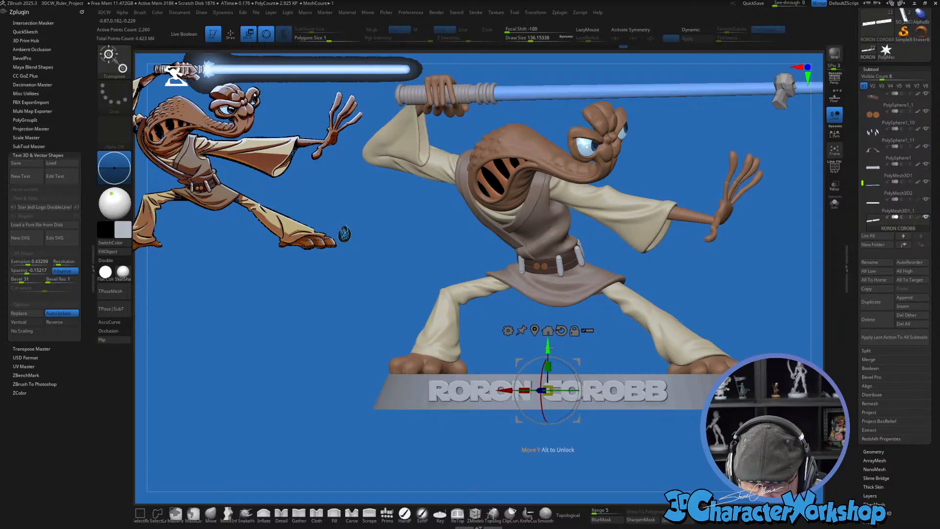
Step: Stretch the lettering slightly taller and wider across the front side of the display base
drag(692, 293, 720, 335)
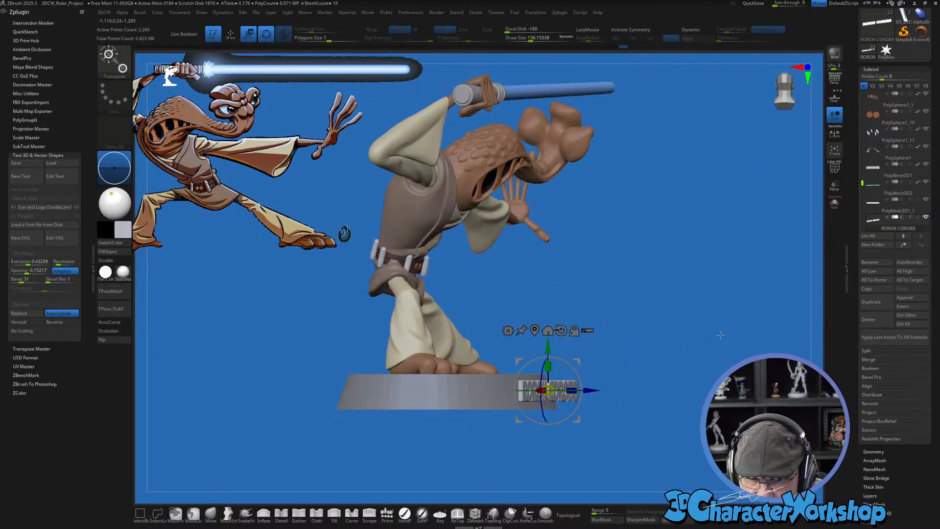
drag(718, 297, 715, 324)
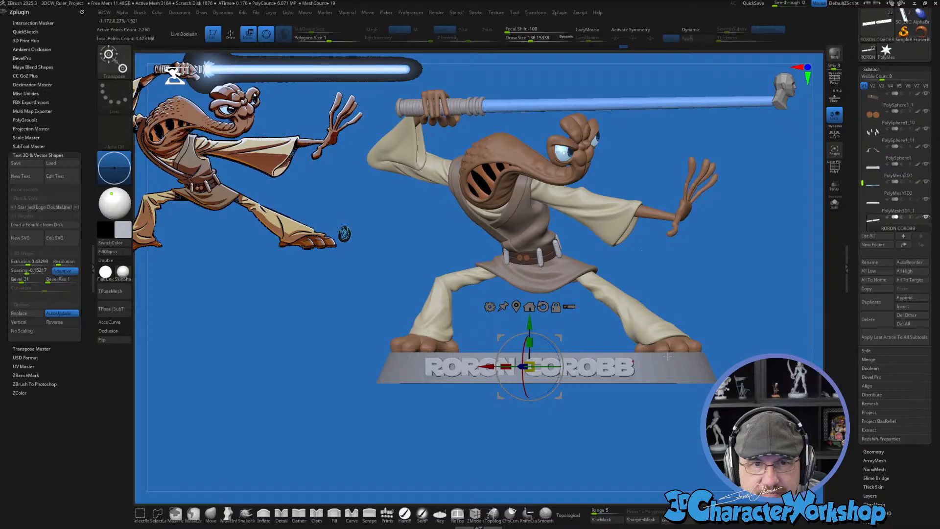
ctrl+right_drag(638, 453, 629, 465)
drag(530, 338, 531, 330)
right_drag(488, 297, 505, 365)
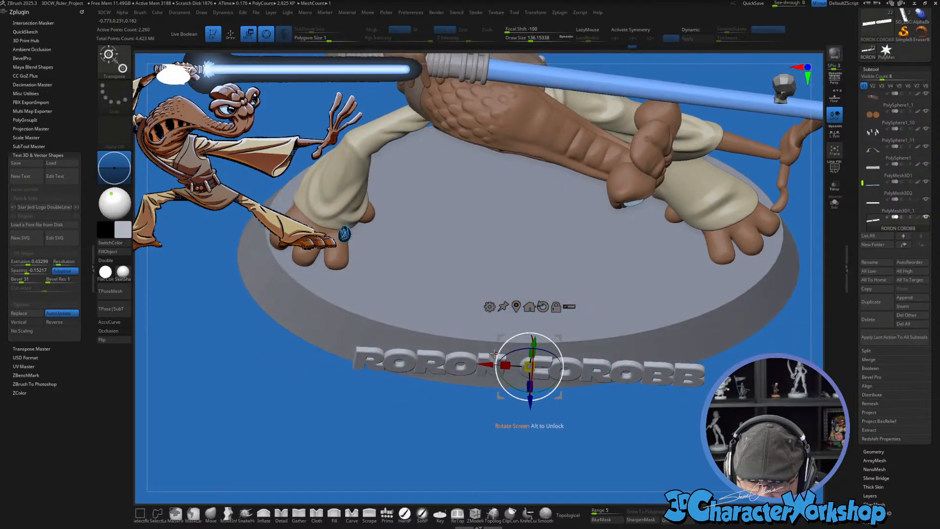
drag(505, 365, 506, 365)
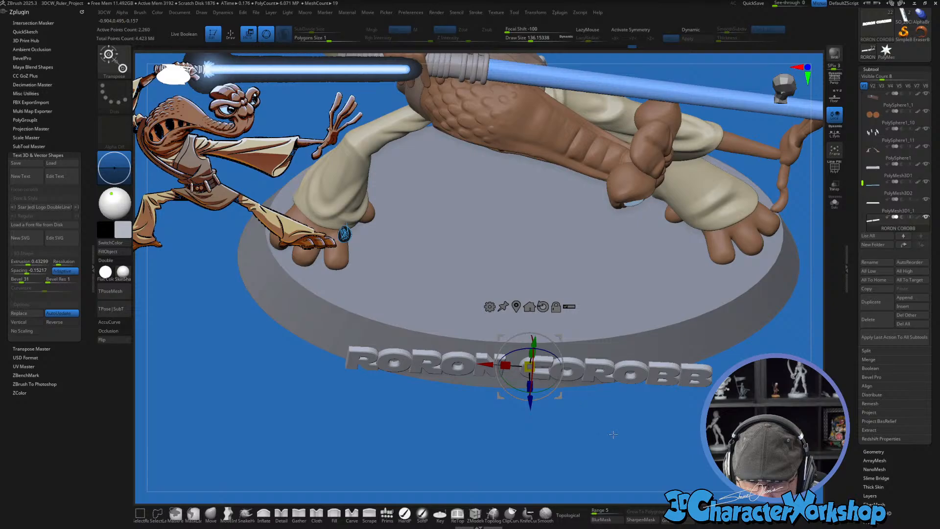
right_drag(506, 365, 630, 359)
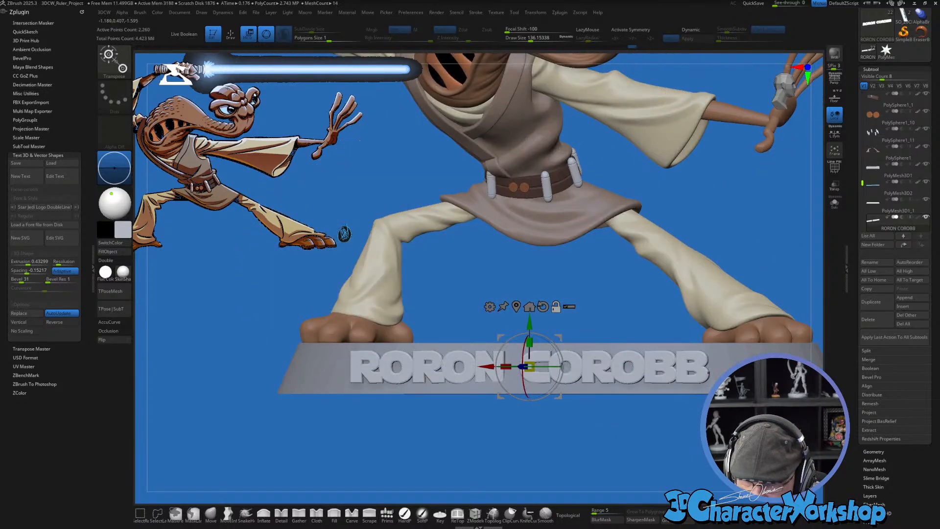
Step: Select the display base and show the floor grids on all axes to check its alignment from above
alt+click(734, 361)
right_drag(677, 410, 593, 488)
alt+right_drag(599, 344, 509, 267)
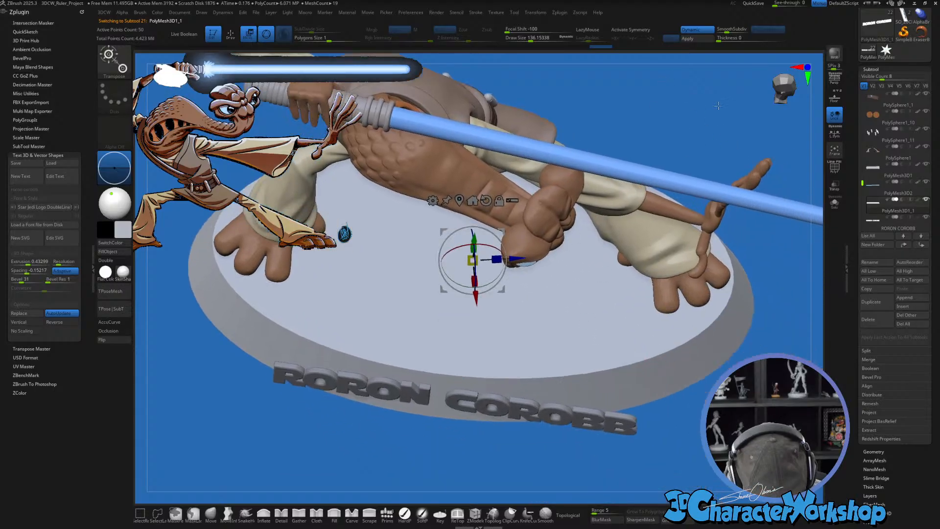
click(838, 135)
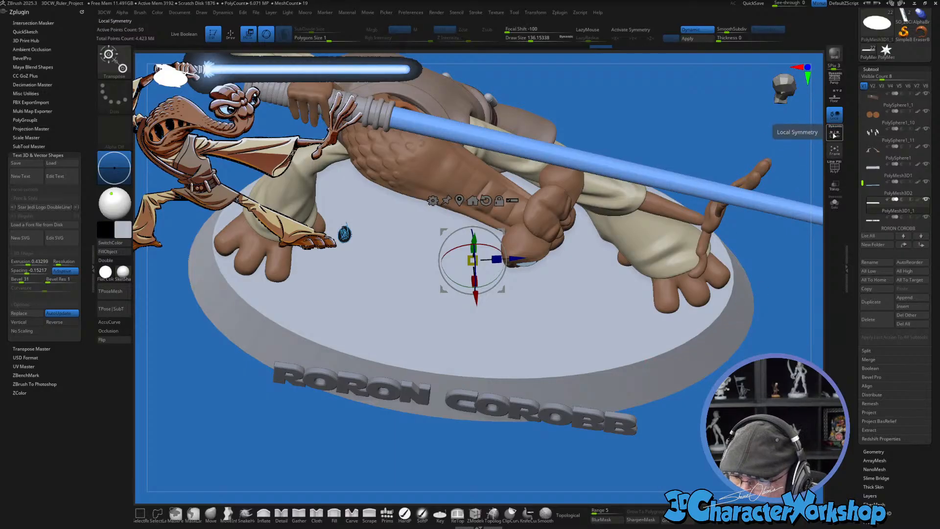
click(834, 97)
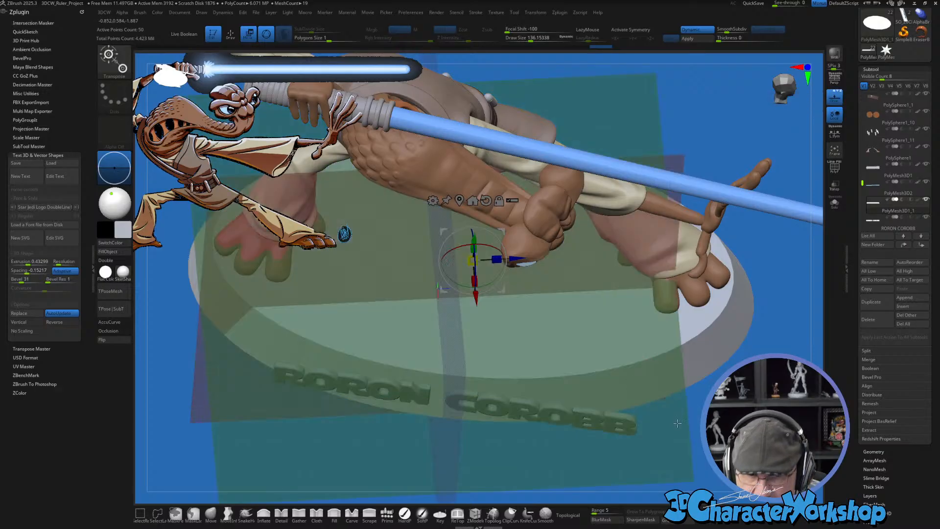
drag(677, 423, 519, 279)
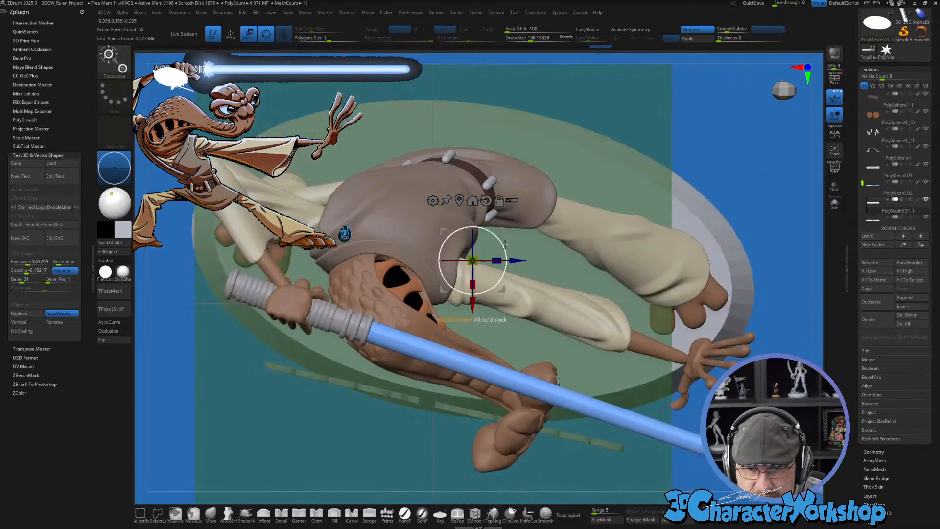
Step: Undo the display base's taper, rotation and placement back to the straight-sided disc centred on the floor grid
key(ctrl+z)
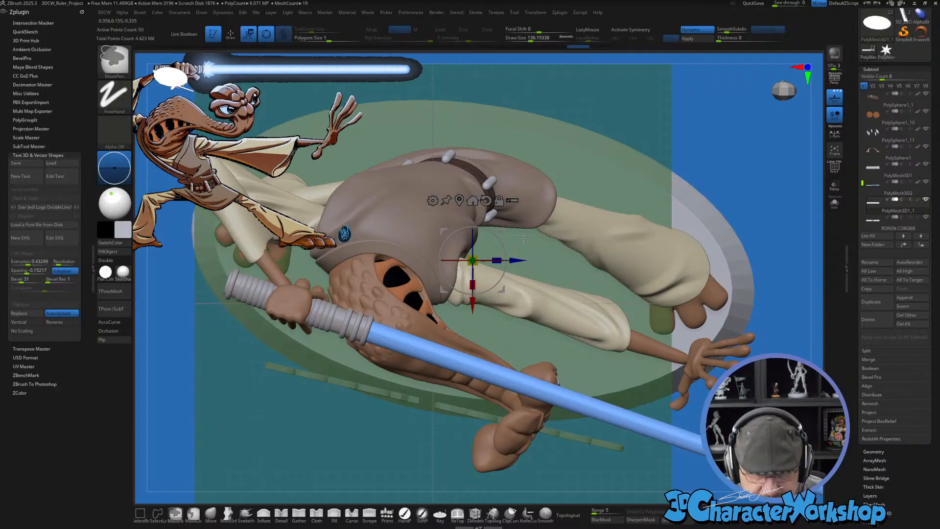
key(ctrl+z)
key(ctrl+z)
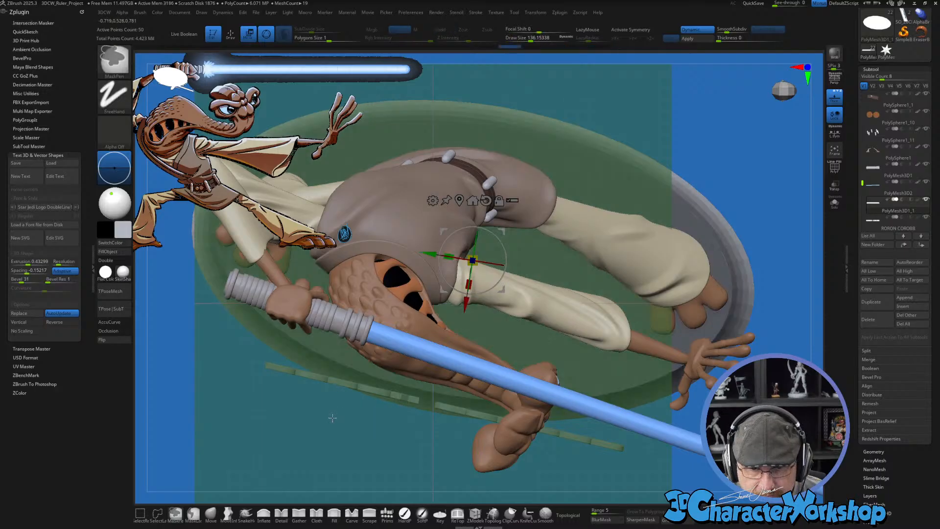
key(ctrl+z)
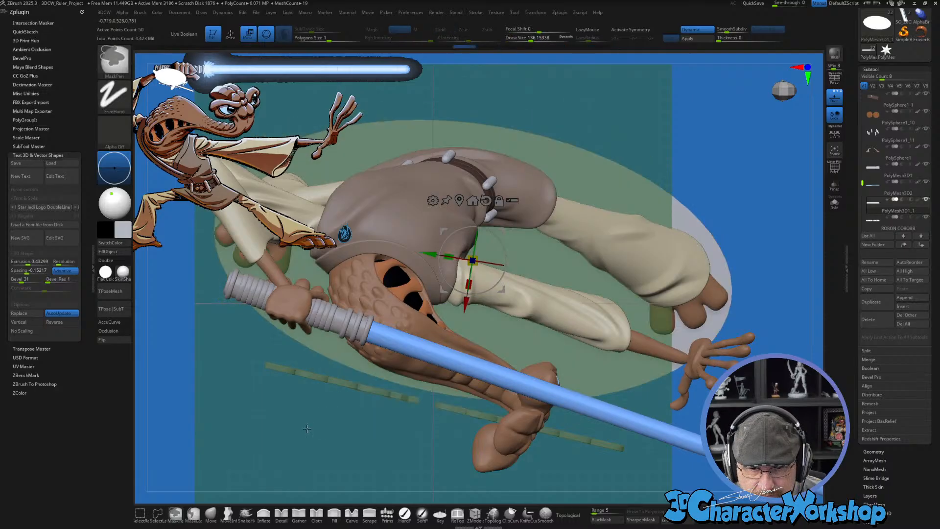
key(ctrl+z)
key(ctrl+z)
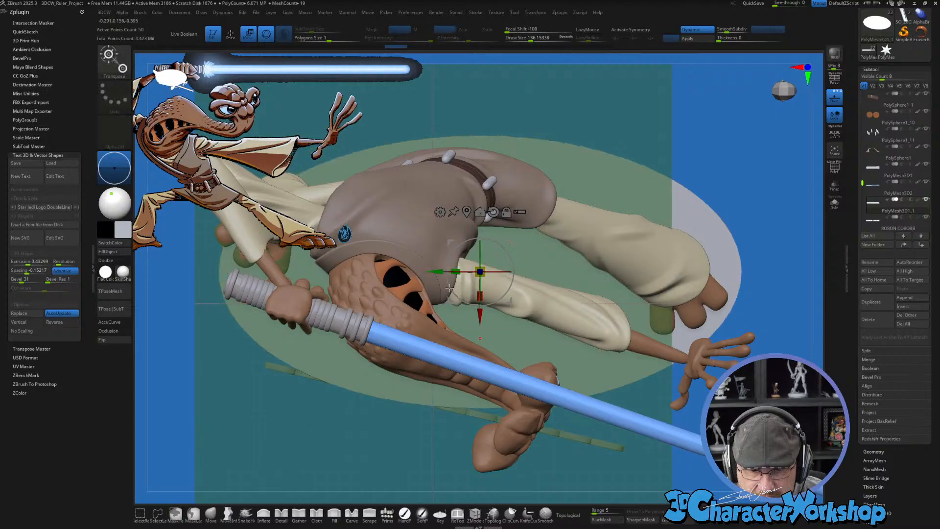
key(ctrl+z)
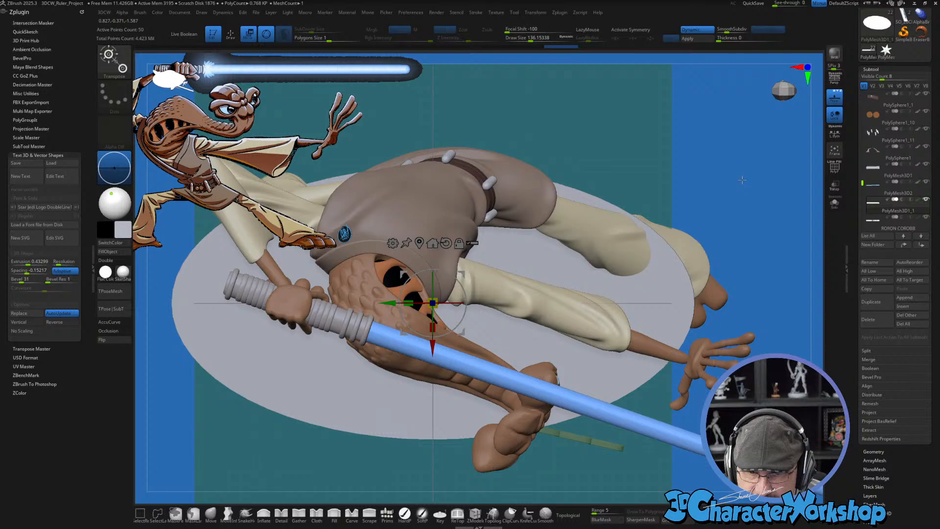
Step: Taper the disc again by masking its upper edge and scaling its lower edge about 1.07 in width and 1.09 in depth
drag(742, 180, 745, 97)
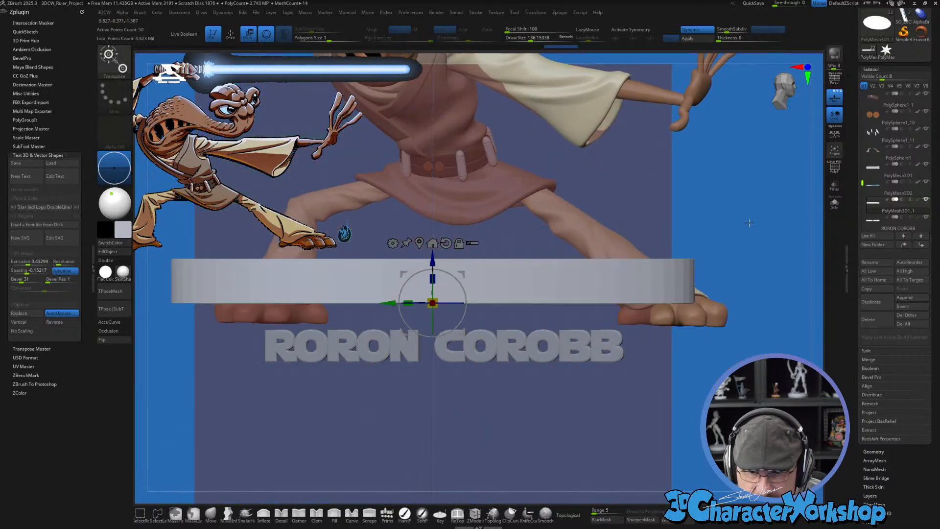
mouse_move(749, 223)
alt+mouse_down()
mouse_move(739, 208)
mouse_move(766, 217)
alt+mouse_up()
mouse_move(206, 242)
ctrl+mouse_down()
mouse_move(295, 289)
mouse_move(713, 300)
ctrl+mouse_up()
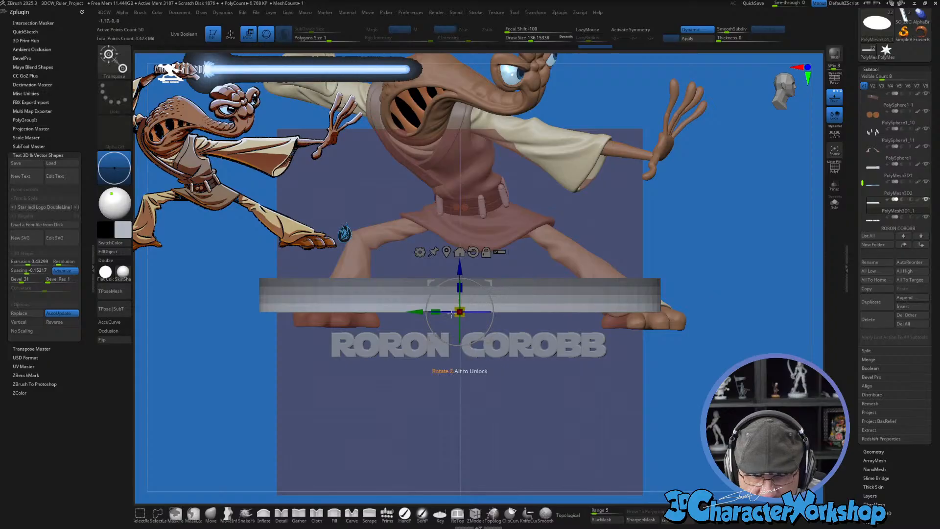
drag(445, 310, 434, 307)
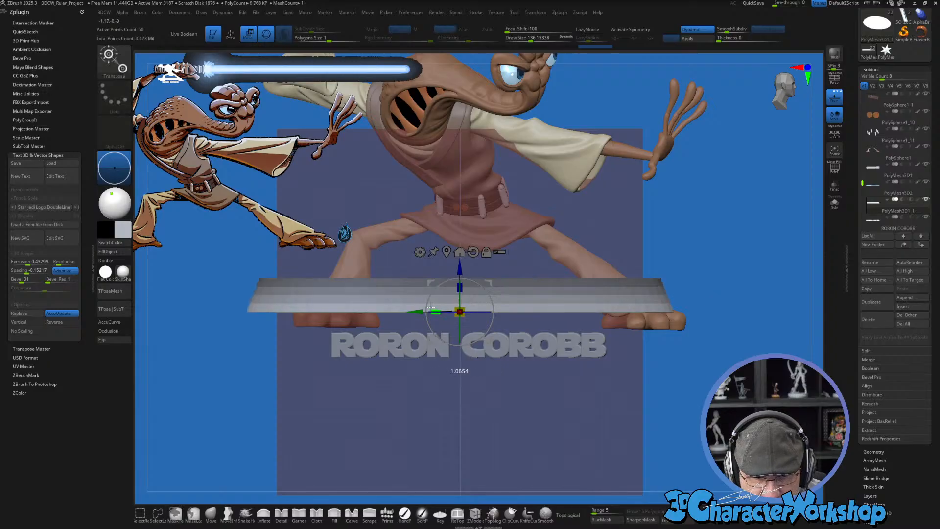
shift+drag(504, 417, 554, 416)
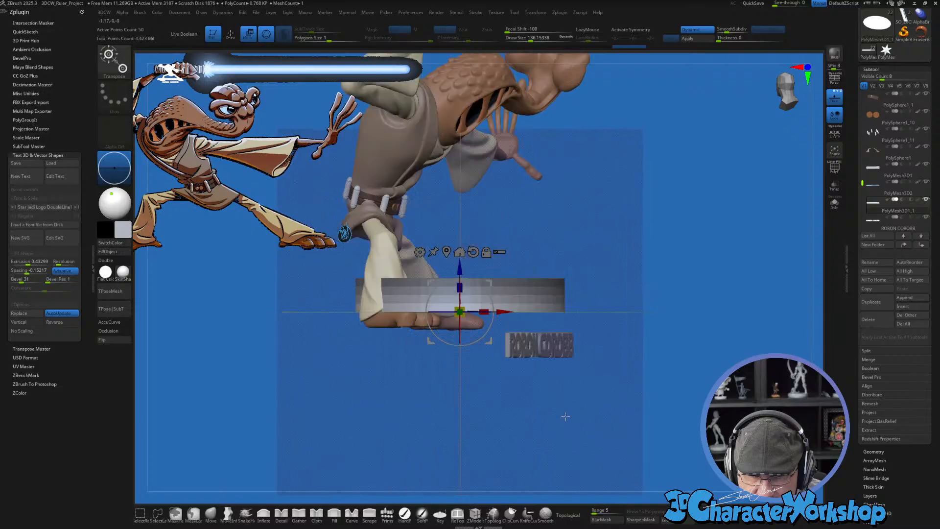
drag(506, 312, 498, 310)
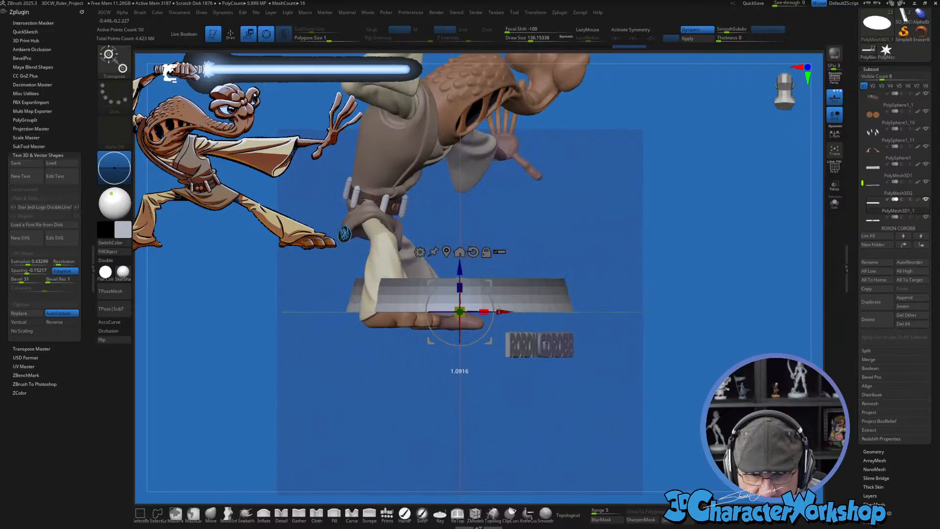
mouse_move(485, 436)
shift+mouse_down()
mouse_move(530, 438)
mouse_move(494, 451)
mouse_move(510, 453)
mouse_move(486, 441)
shift+mouse_up()
key(q)
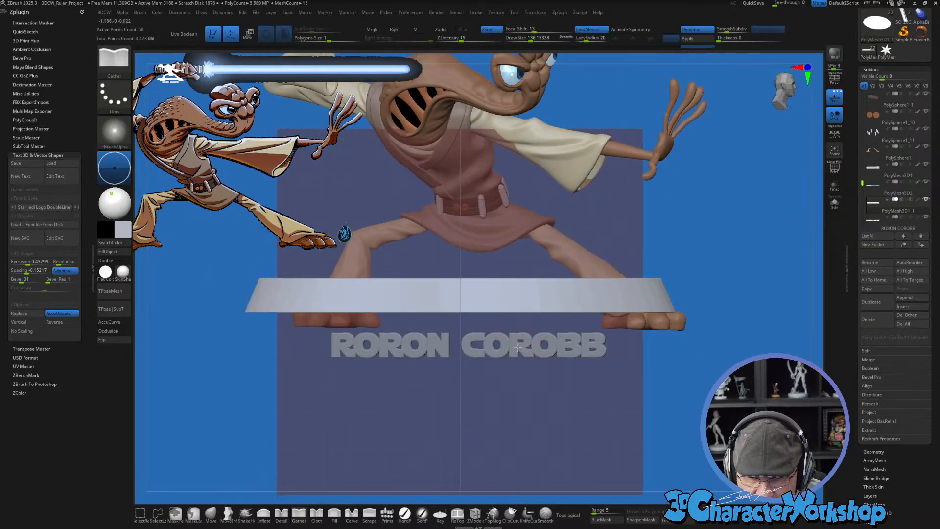
Step: Select the RORON COROBB lettering and undo its placement changes back to the centre of the display base
alt+click(518, 347)
drag(688, 228, 690, 256)
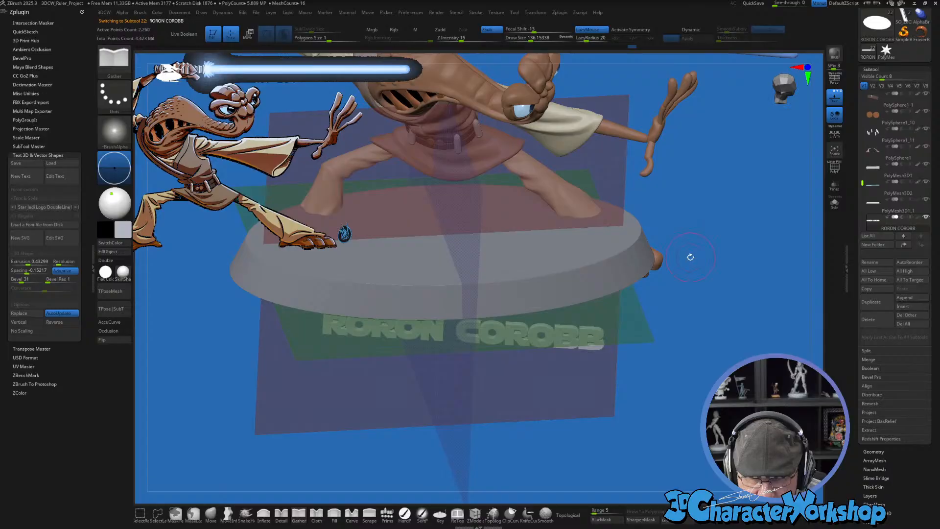
key(ctrl)
key(ctrl+z)
key(ctrl+z)
key(ctrl+z)
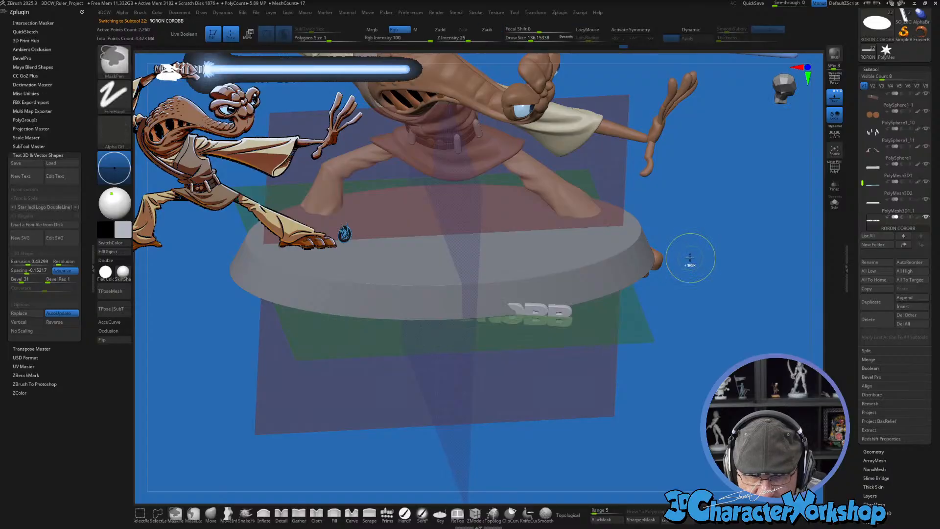
drag(660, 360, 661, 312)
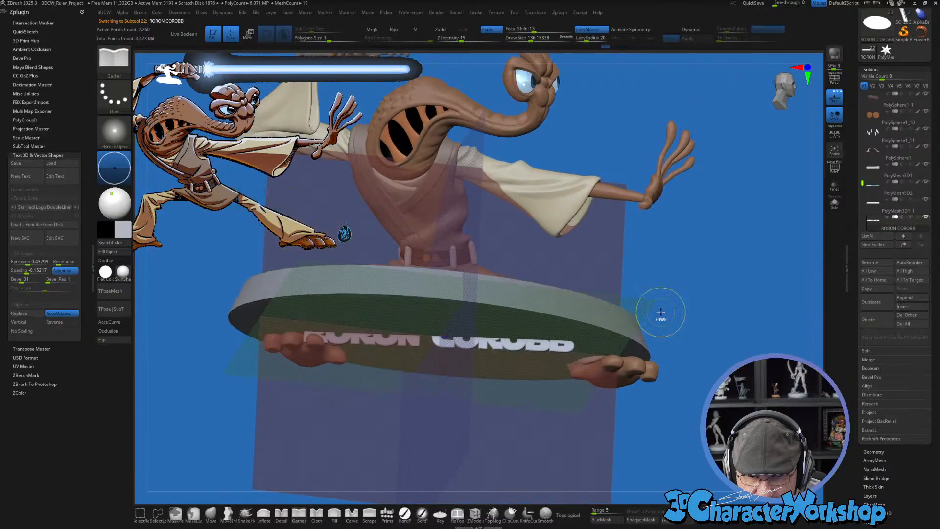
key(ctrl+z)
Step: Rotate the lettering to face the front, then move it forward and up onto the display base's front side
drag(597, 396, 526, 245)
key(w)
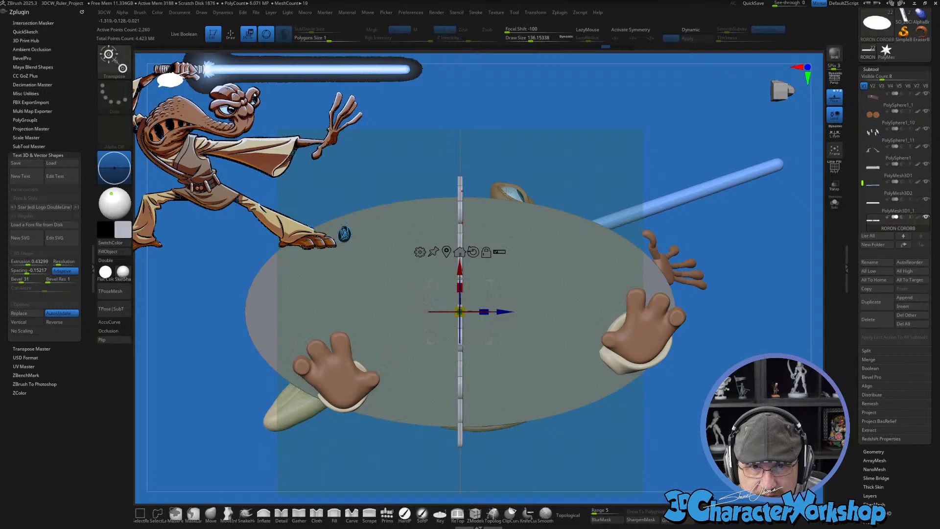
mouse_move(520, 129)
mouse_down()
mouse_move(554, 147)
mouse_move(534, 138)
mouse_up()
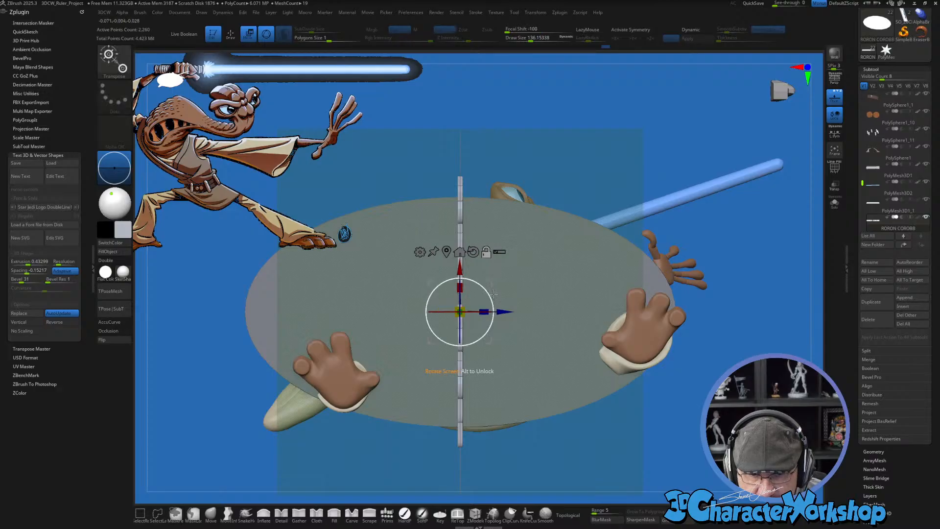
drag(489, 293, 459, 147)
drag(619, 141, 692, 357)
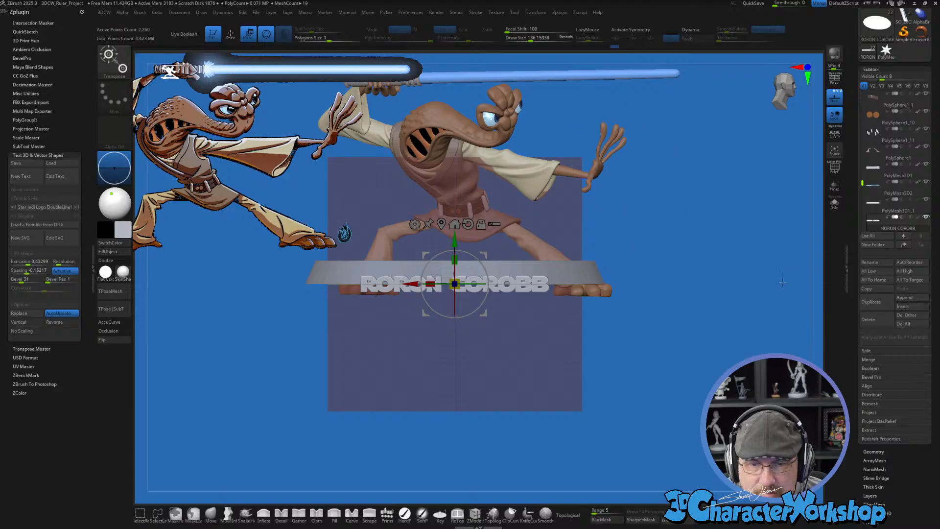
drag(455, 243, 458, 233)
Step: Tilt the lettering to match the base's sloped side, set it against the front face, and hide the floor grids
drag(651, 299, 687, 316)
drag(597, 299, 691, 185)
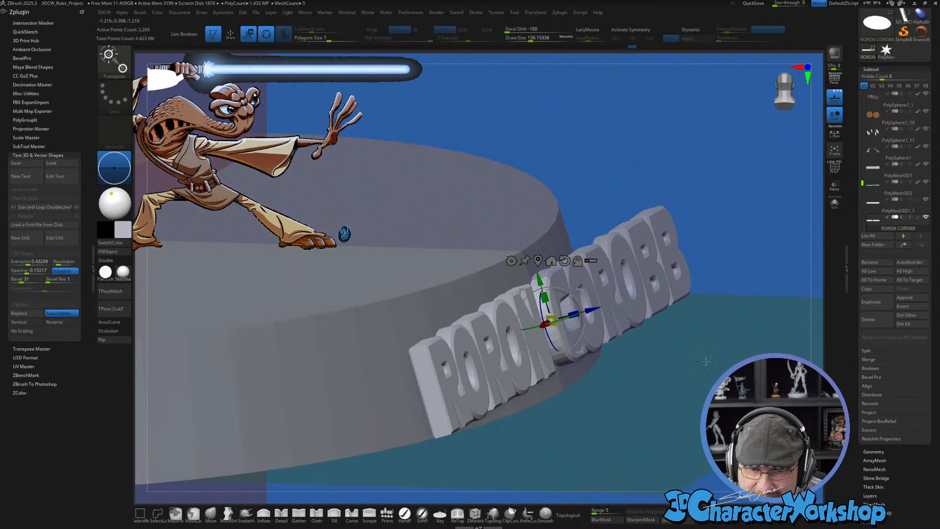
drag(706, 361, 686, 362)
alt+drag(631, 444, 597, 290)
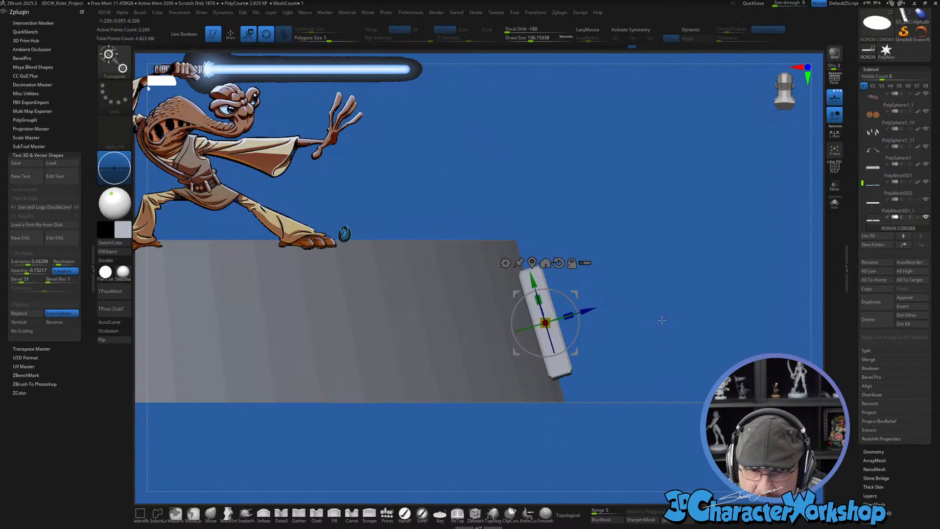
drag(662, 320, 715, 377)
click(835, 98)
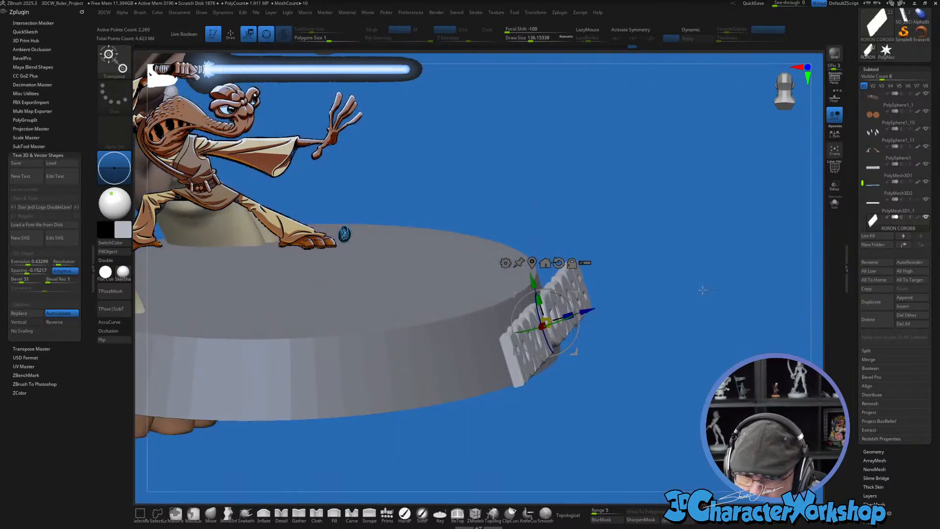
Step: Apply the Bend Arc deformer to the lettering and curve it backward to follow the base's rounded front edge
mouse_move(656, 309)
mouse_down()
mouse_move(646, 333)
mouse_move(661, 314)
mouse_move(648, 316)
mouse_up()
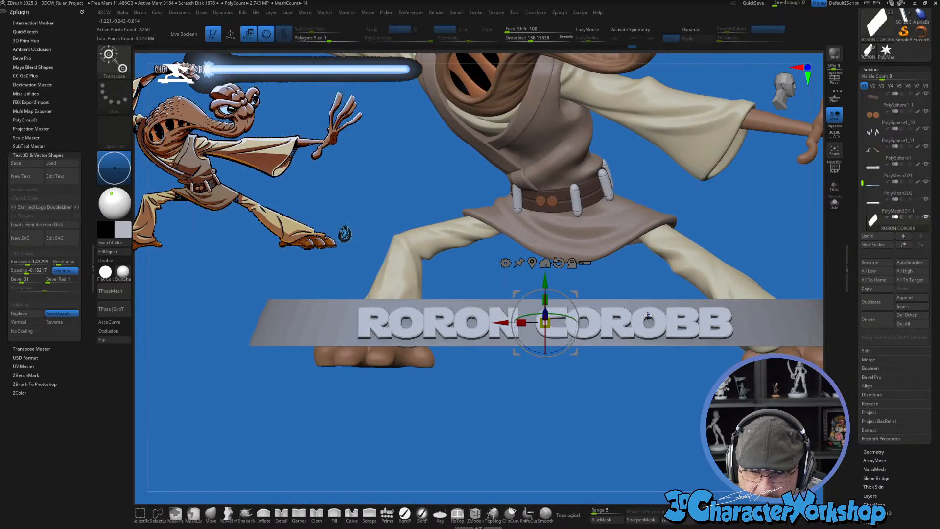
alt+drag(487, 353, 426, 375)
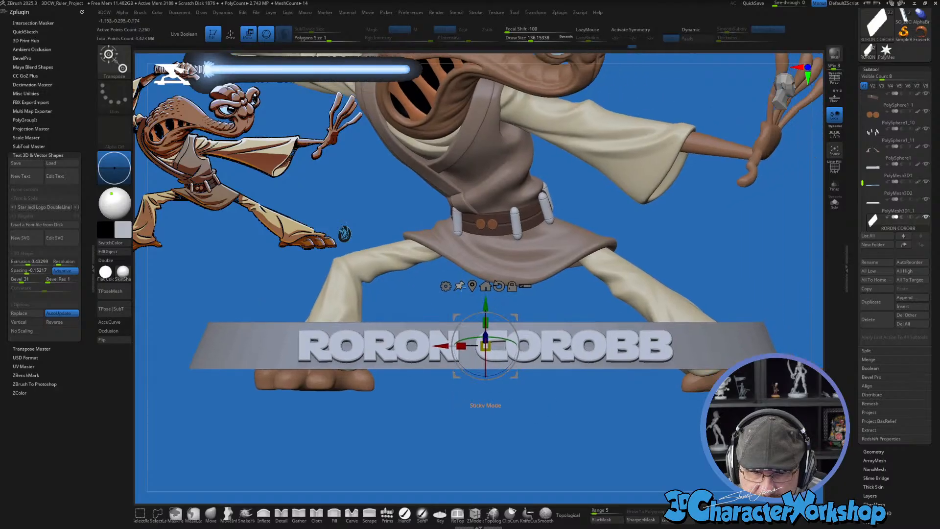
click(446, 286)
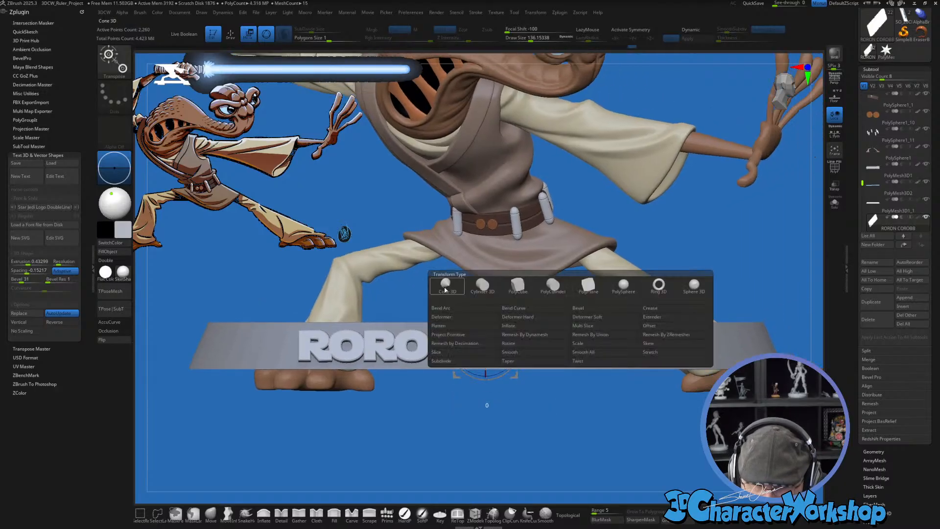
click(441, 309)
drag(511, 395, 715, 334)
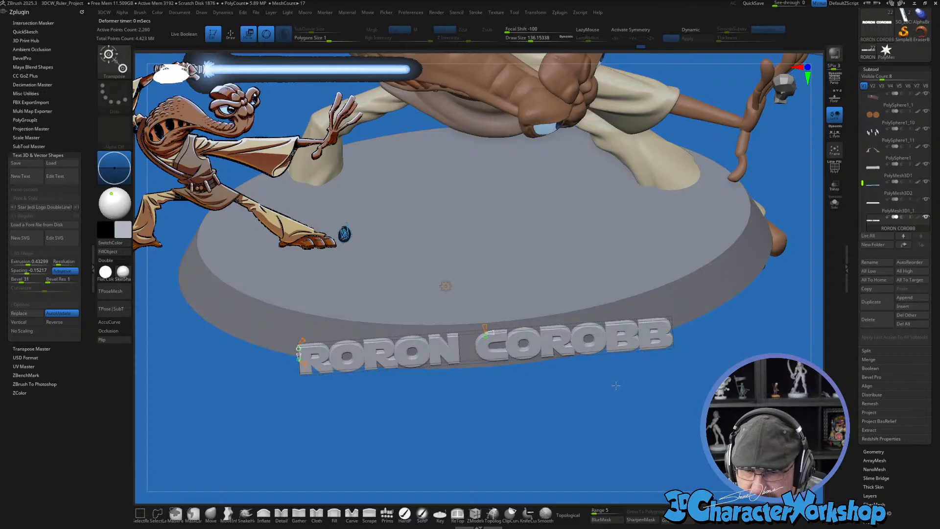
drag(616, 386, 490, 343)
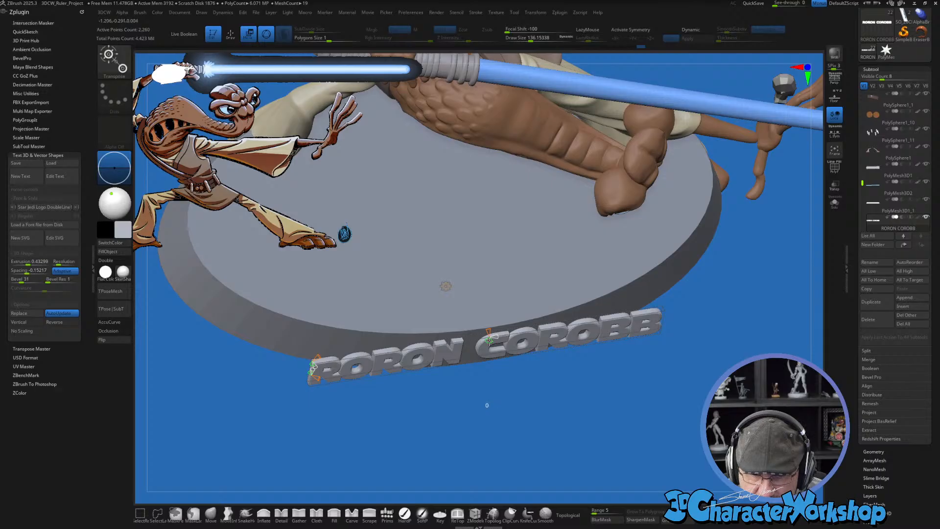
drag(489, 338, 490, 316)
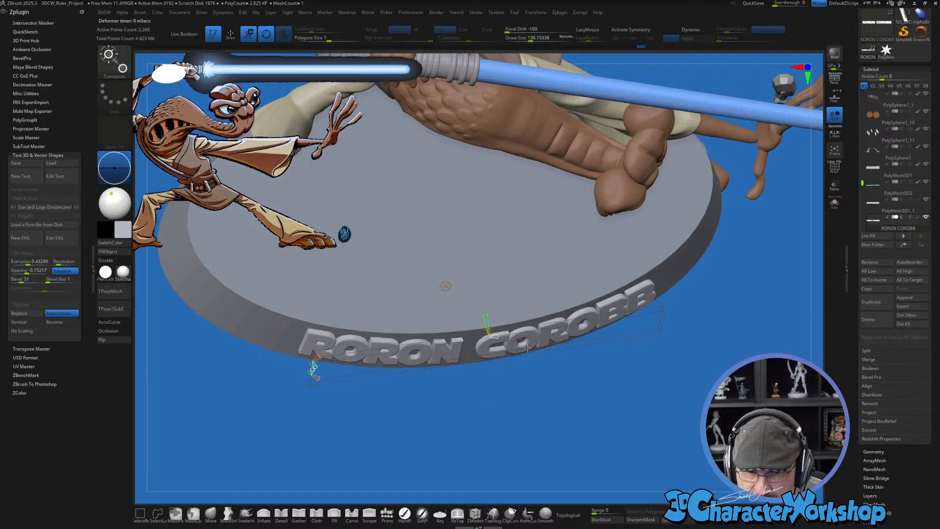
Step: Undo the last bend and curve the RORON COROBB lettering backward again with Bend Arc to match the base's rounded front edge
key(ctrl+z)
key(ctrl+z)
drag(591, 367, 594, 163)
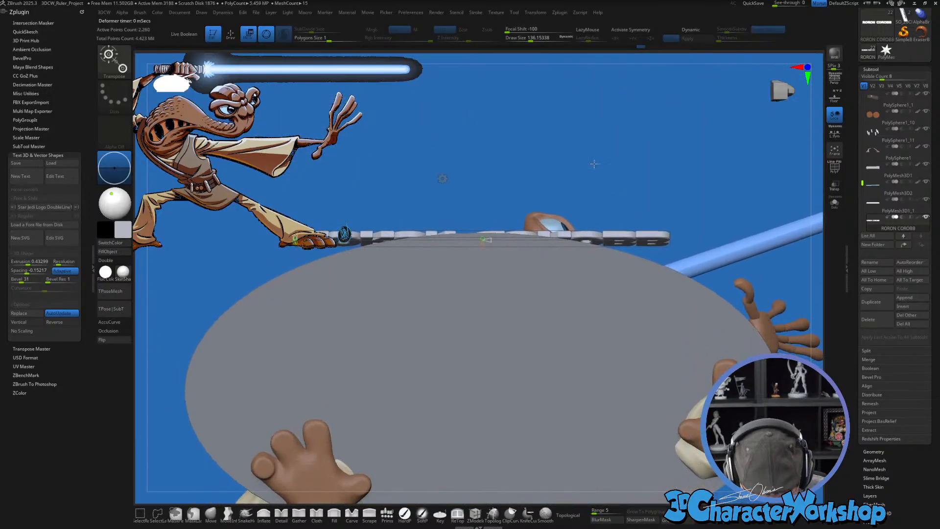
key(p)
key(p)
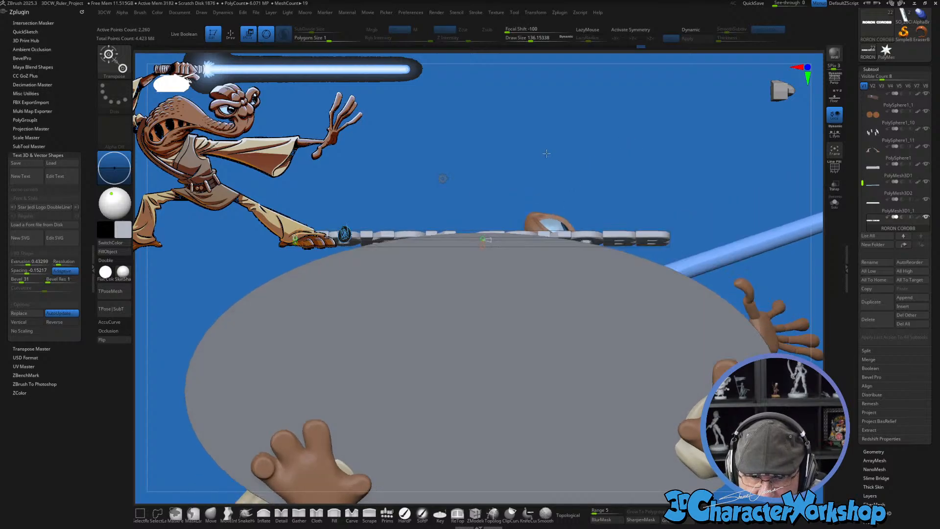
alt+drag(546, 155, 526, 213)
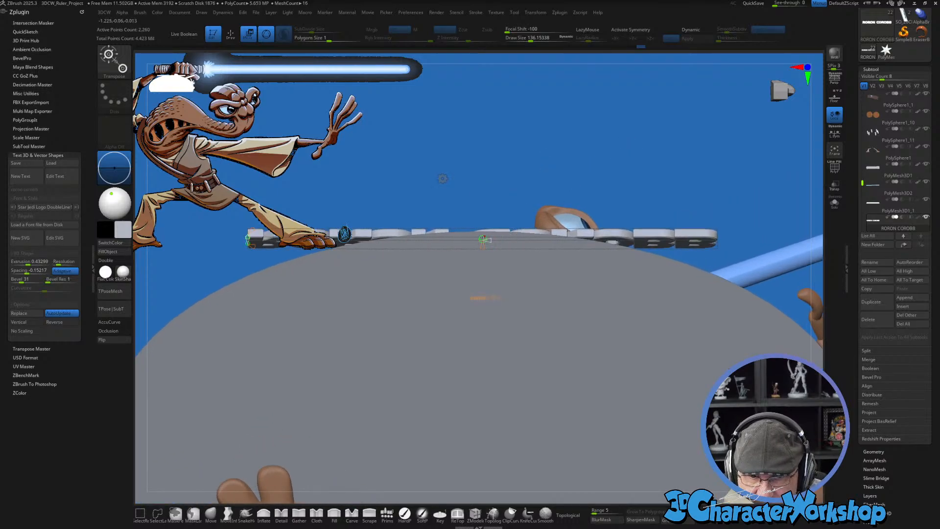
drag(484, 239, 483, 261)
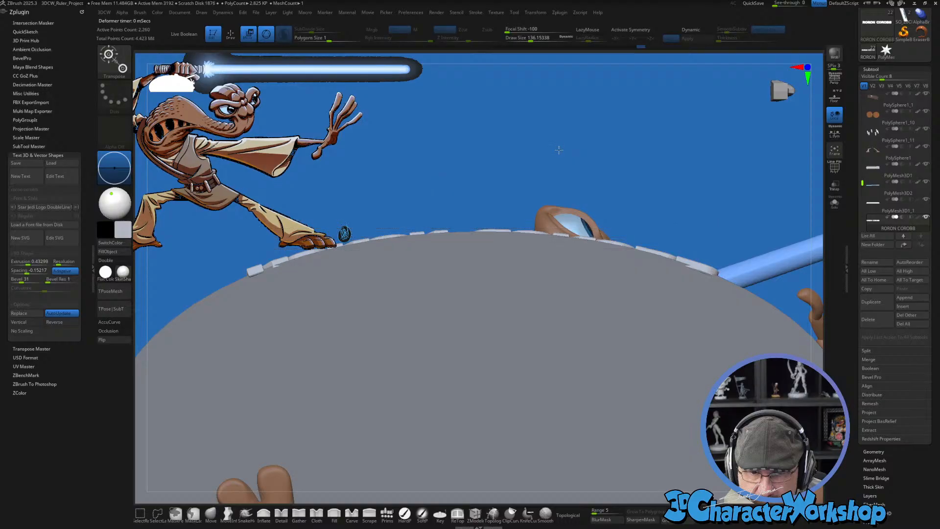
Step: Fine-tune the Bend Arc curvature so the lettering hugs the base's front side from end to end
drag(560, 152, 559, 245)
alt+drag(489, 243, 502, 262)
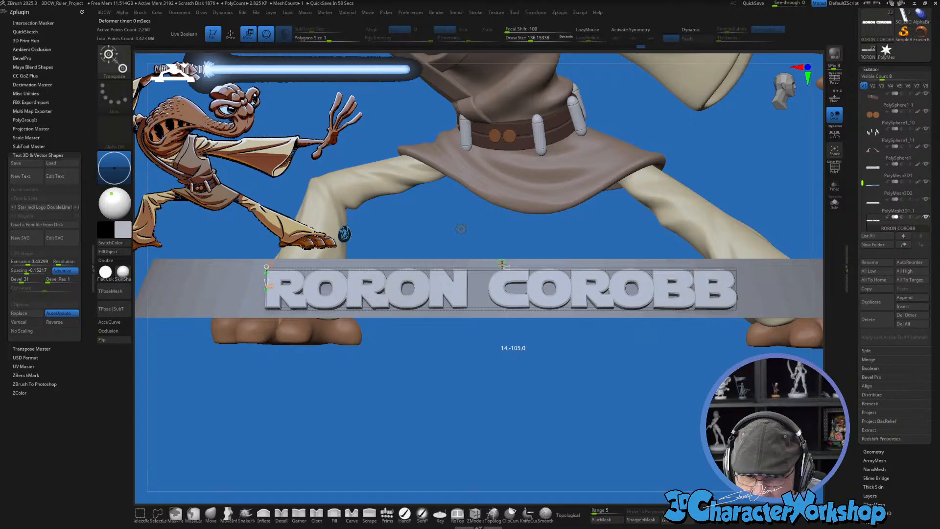
drag(502, 264, 502, 263)
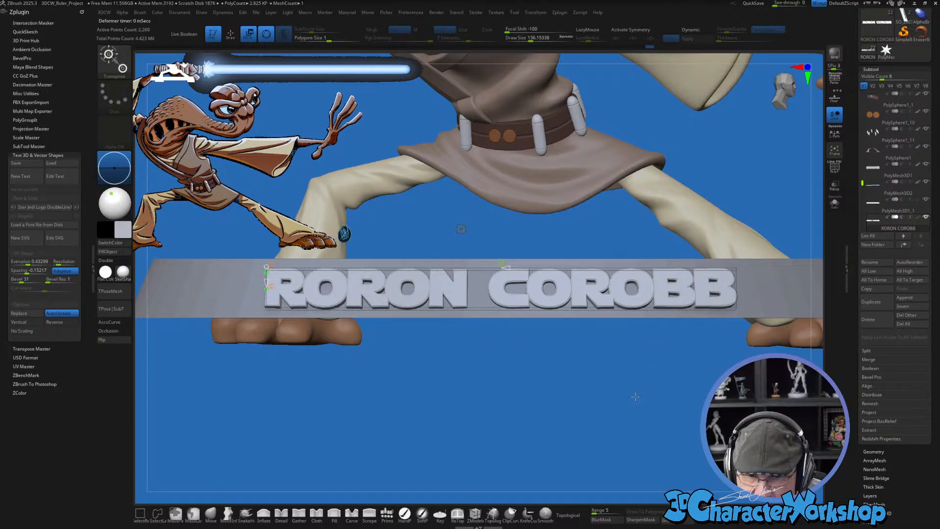
drag(594, 401, 591, 317)
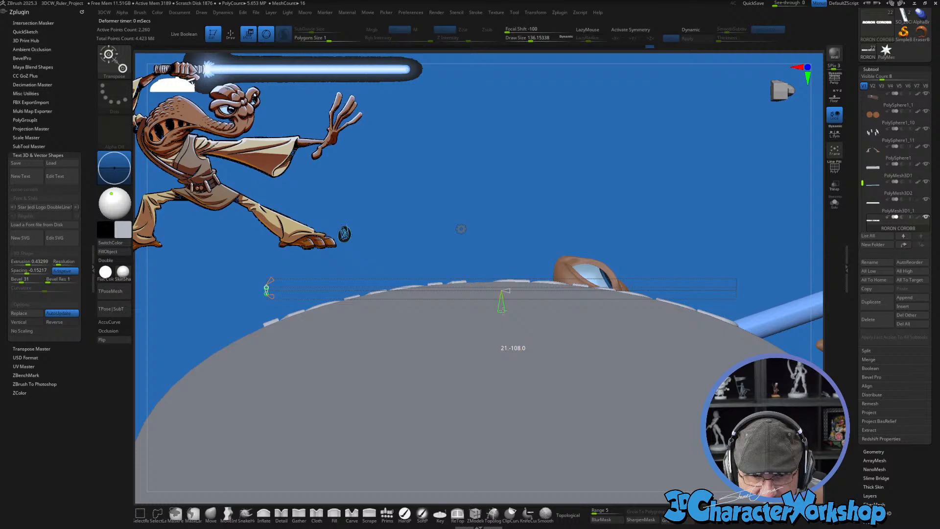
drag(503, 310, 476, 359)
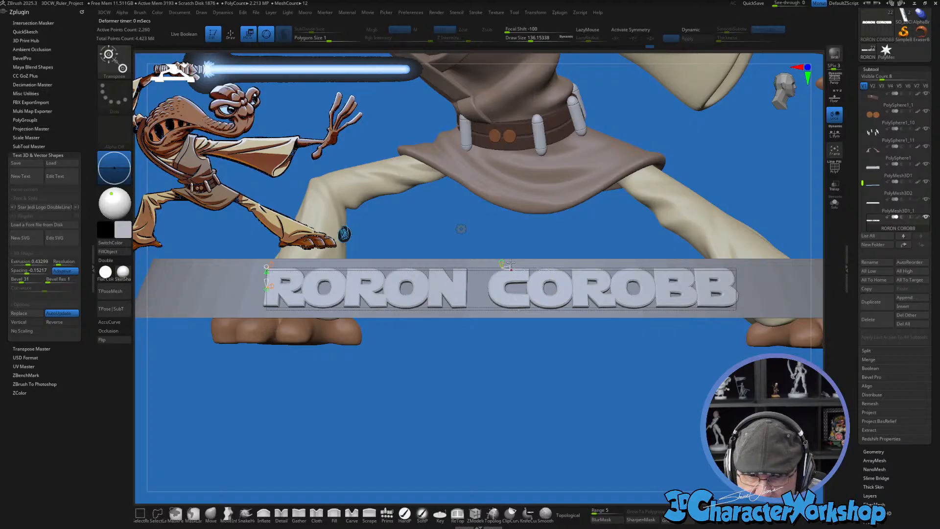
drag(503, 259, 504, 258)
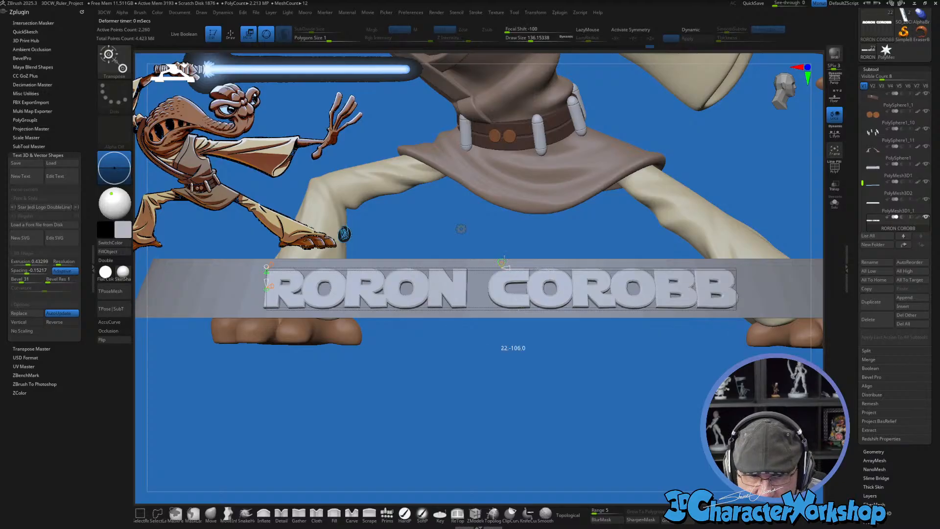
Step: Examine how the curved lettering sits on the display base from the side, above and front, close up and at full-figure distance
drag(495, 417, 518, 415)
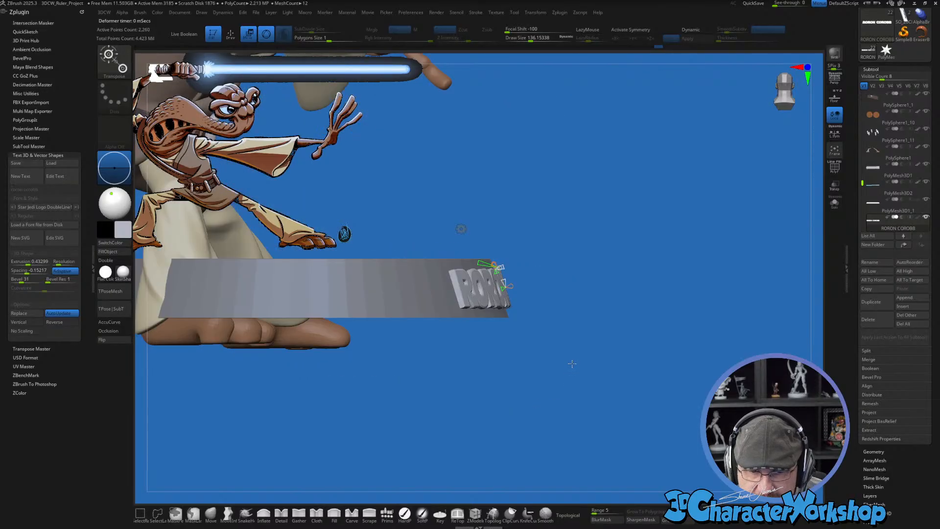
drag(572, 363, 580, 362)
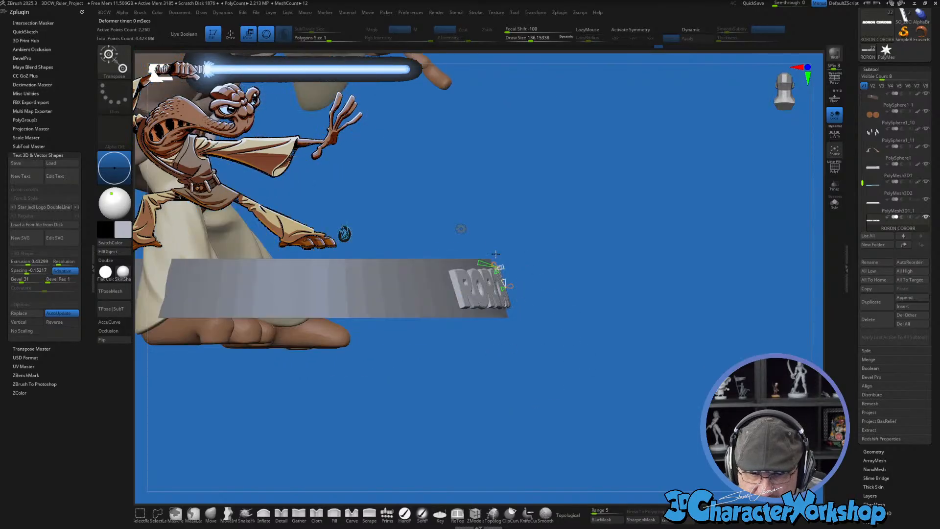
drag(586, 319, 649, 280)
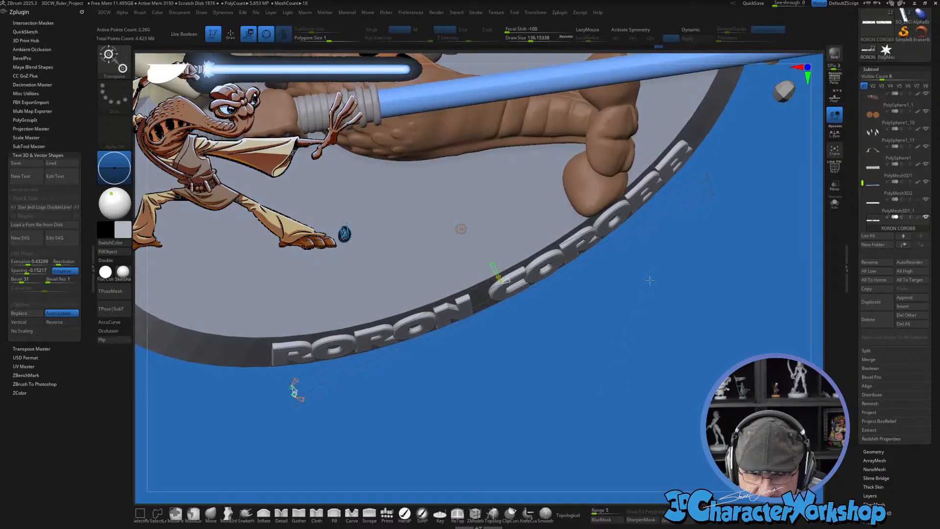
drag(648, 328, 647, 274)
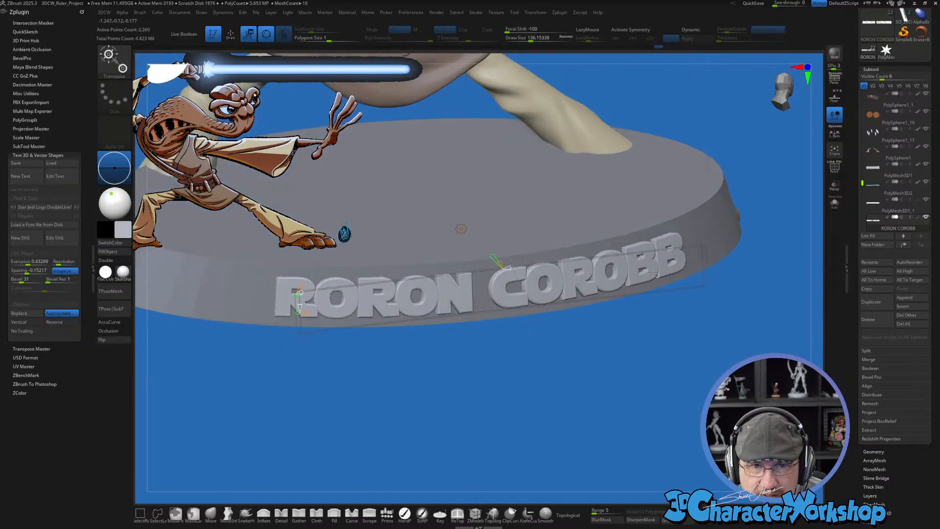
drag(659, 342, 627, 347)
drag(434, 347, 494, 384)
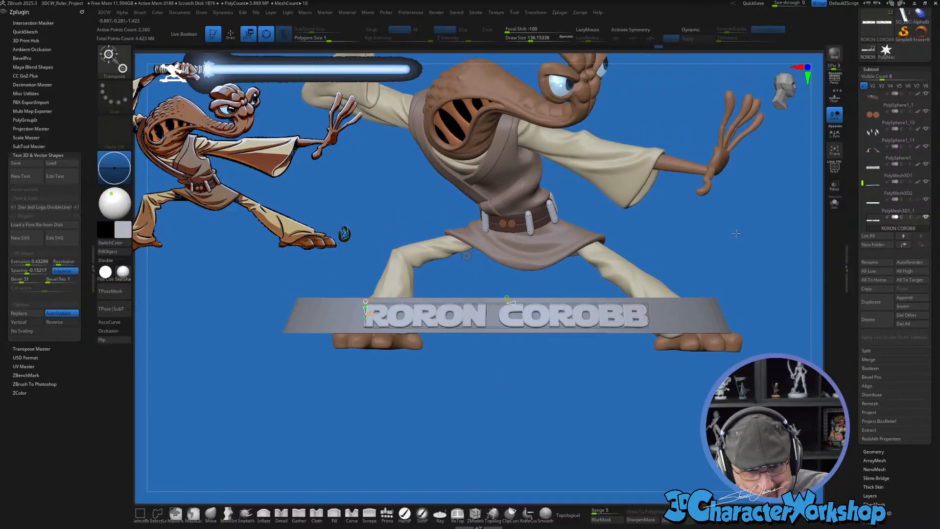
key(q)
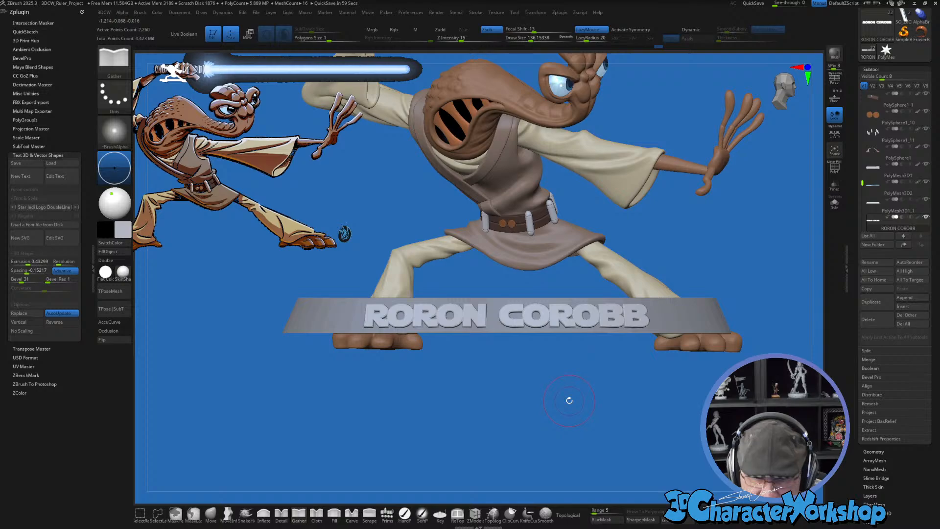
alt+drag(569, 400, 667, 338)
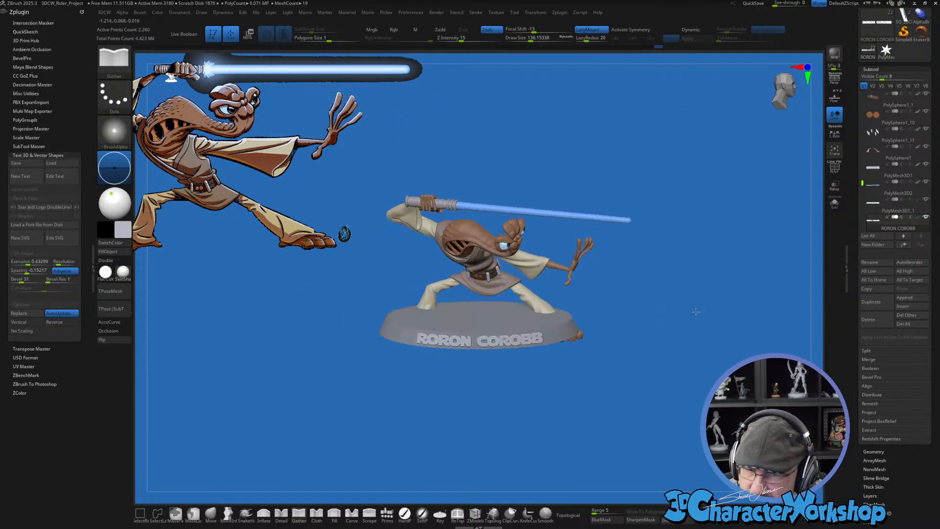
drag(696, 312, 717, 306)
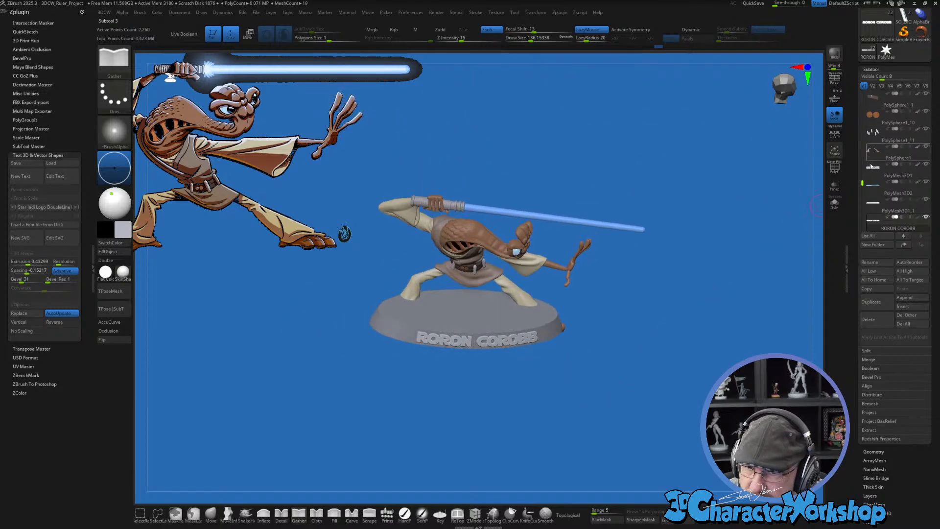
alt+drag(642, 290, 650, 309)
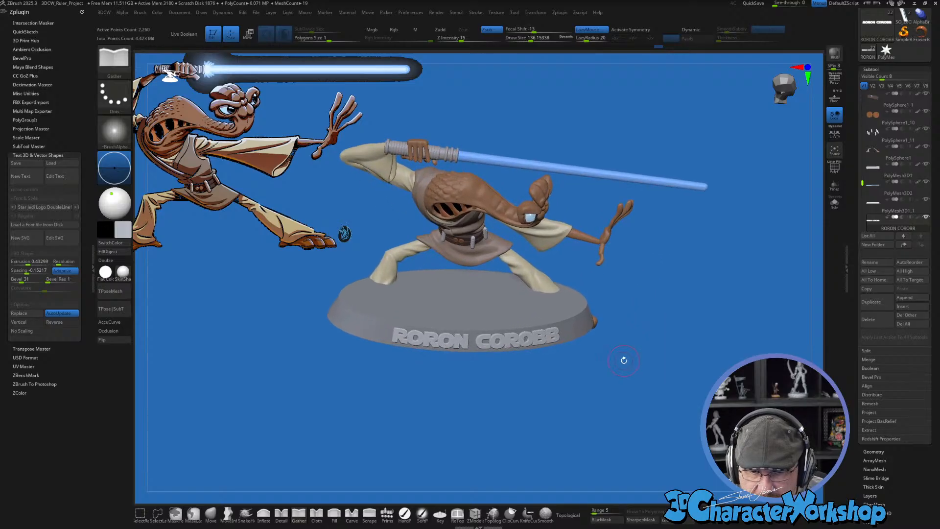
shift+drag(624, 361, 652, 343)
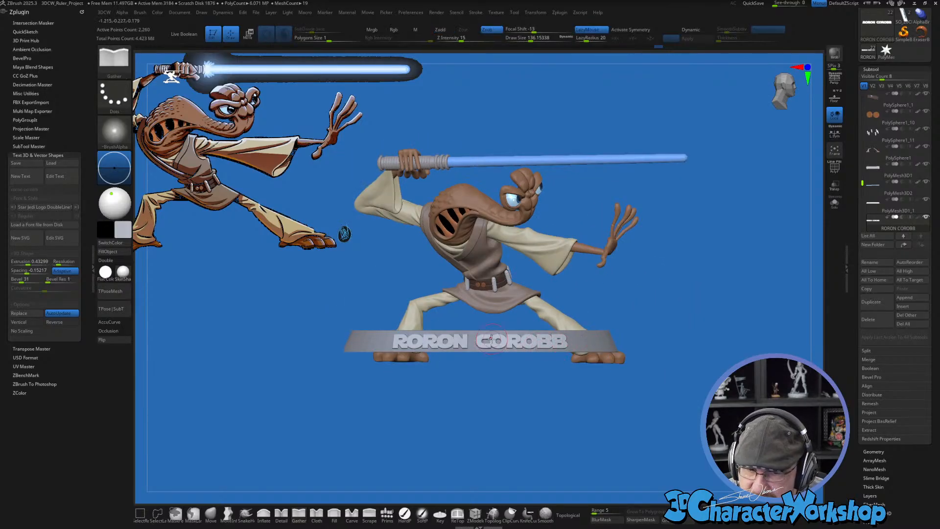
mouse_move(529, 431)
alt+mouse_down()
mouse_move(506, 437)
mouse_move(517, 432)
alt+mouse_up()
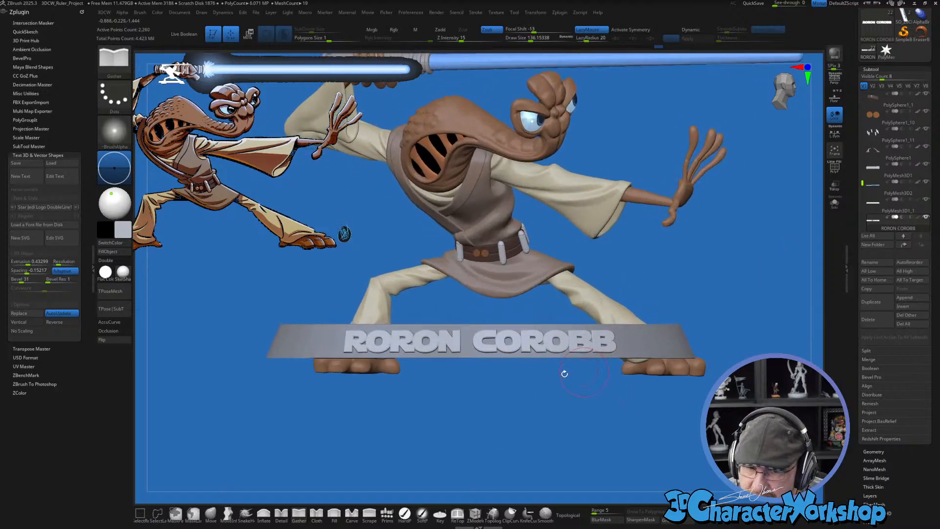
Step: Exit the Bend Arc deformer, reset the lettering's gizmo orientation, and collapse the text plugin settings to enlarge the canvas
key(w)
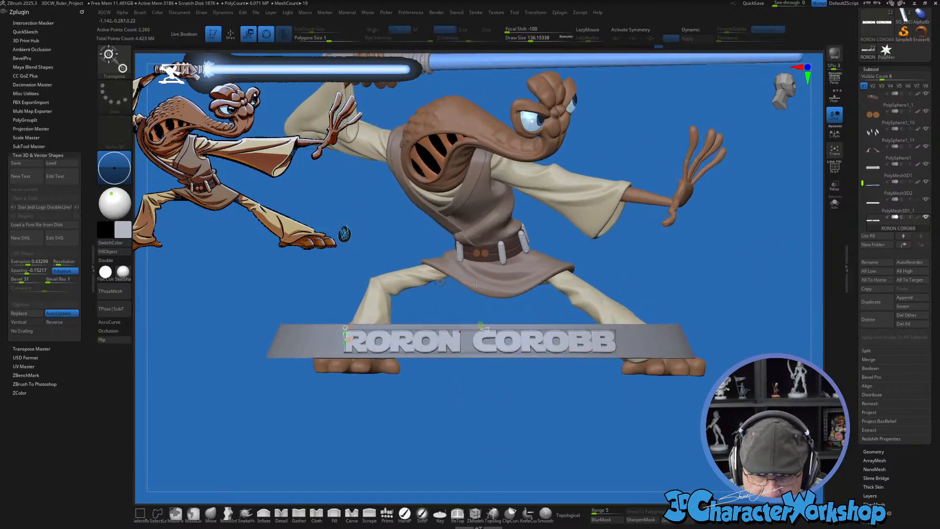
click(440, 281)
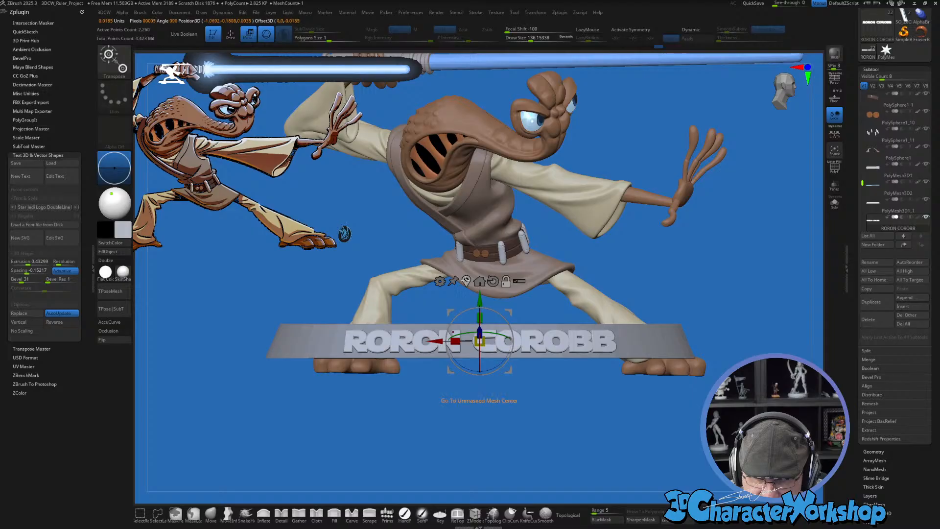
click(494, 281)
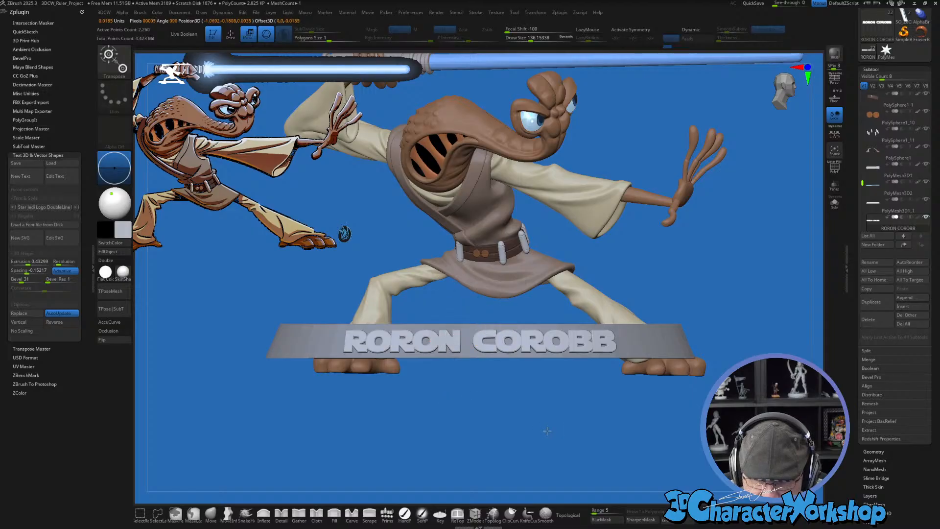
mouse_move(545, 431)
mouse_down()
mouse_move(568, 428)
mouse_move(531, 417)
mouse_up()
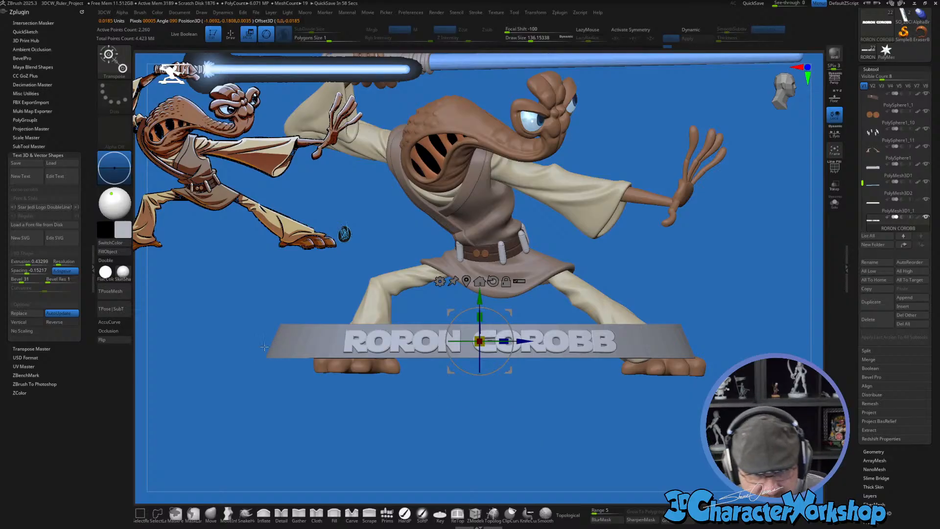
click(92, 265)
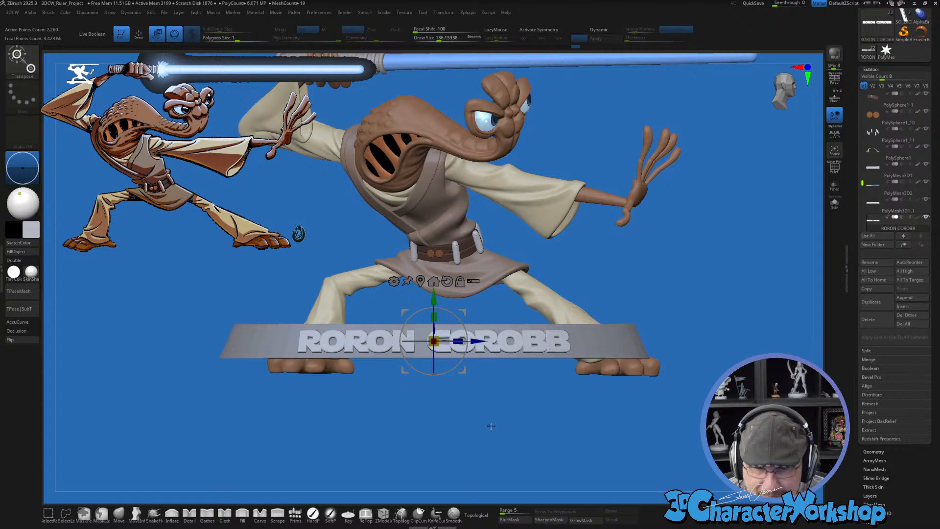
mouse_move(491, 426)
alt+mouse_down()
mouse_move(504, 419)
mouse_move(495, 413)
alt+mouse_up()
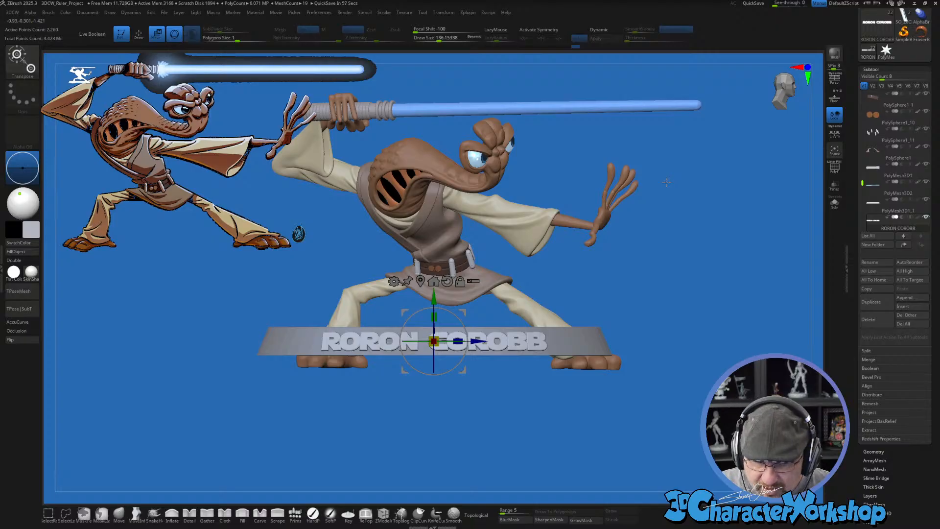
Step: Select the display base and lettering together for transposing, and move both straight down until the base's top meets the character's feet
key(q)
drag(721, 263, 698, 252)
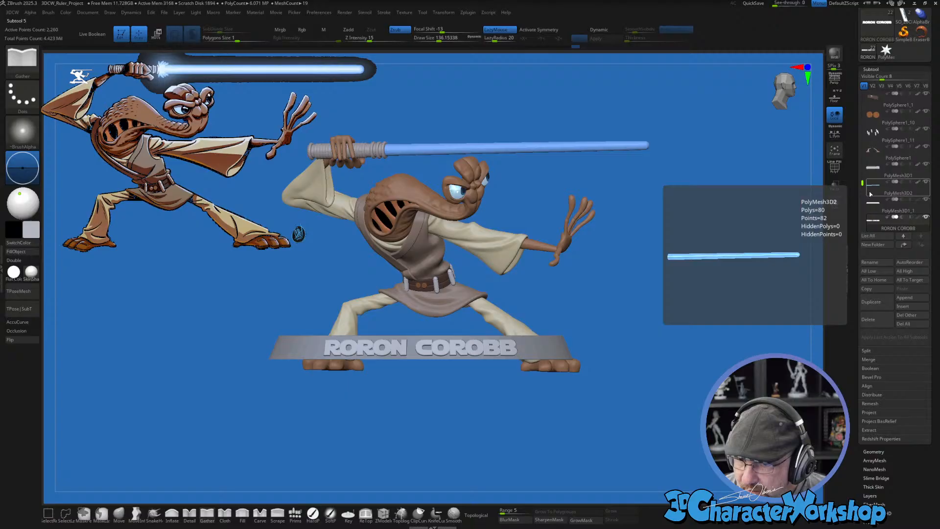
scroll(867, 194, down, 2)
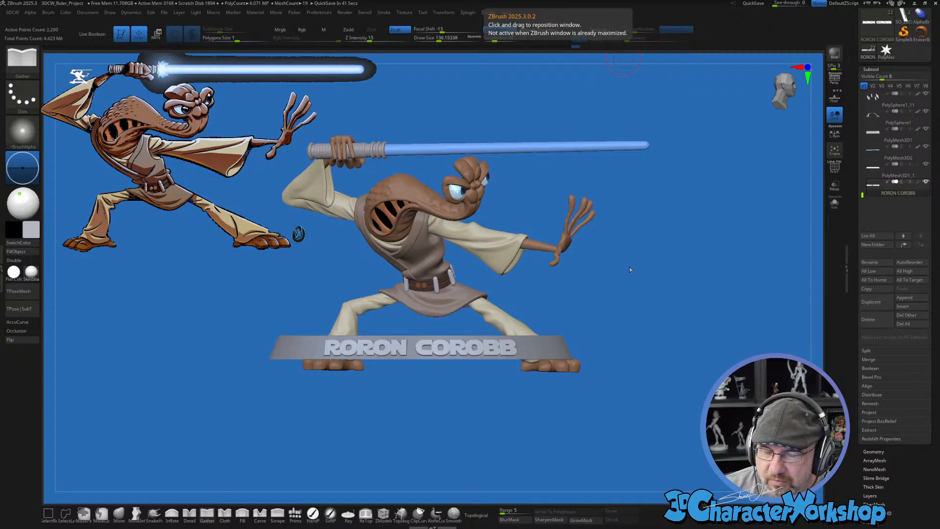
drag(629, 303, 636, 281)
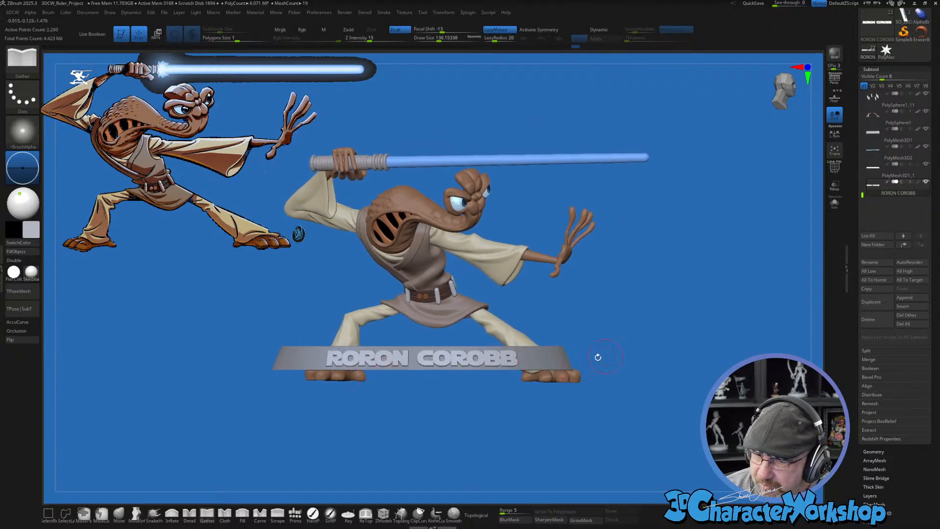
click(866, 167)
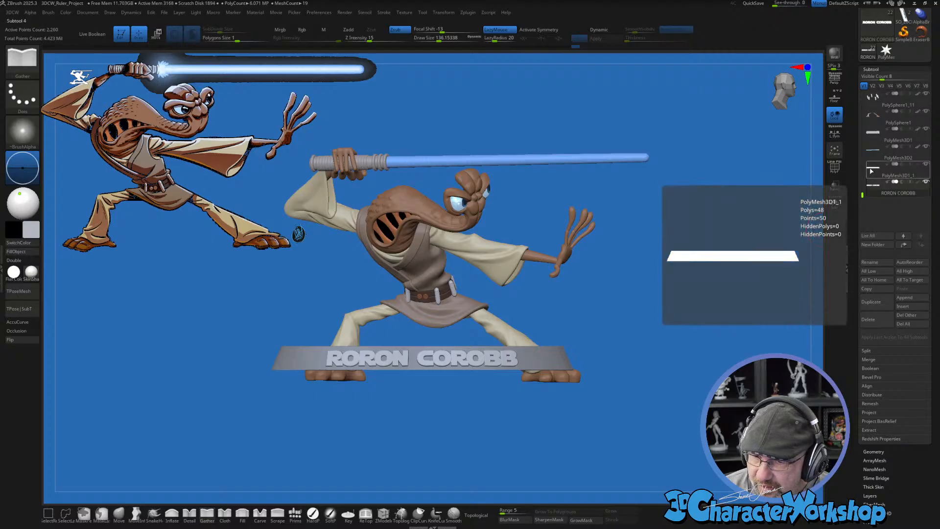
key(w)
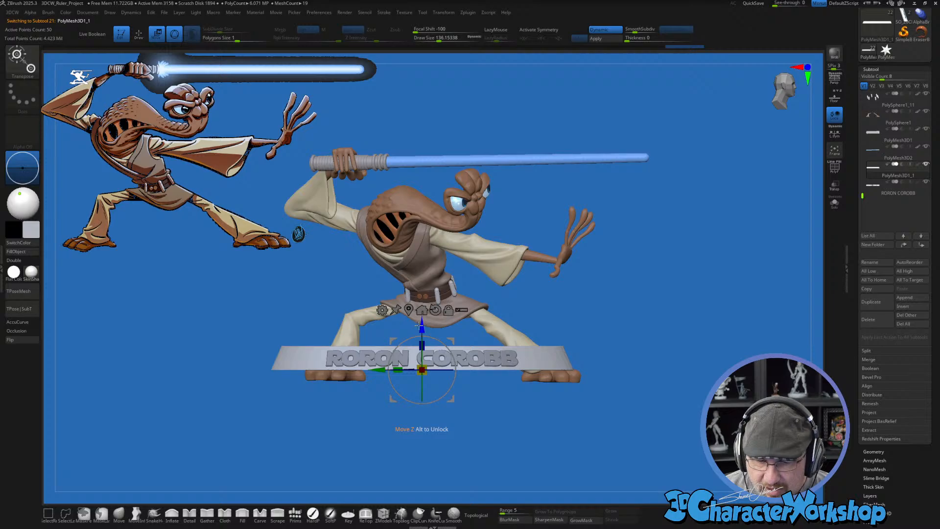
click(462, 310)
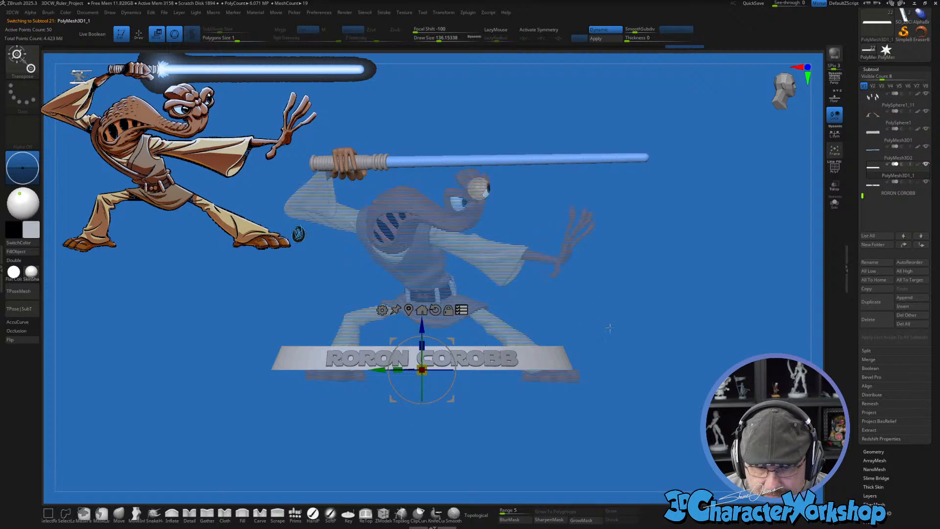
key(ctrl+shift)
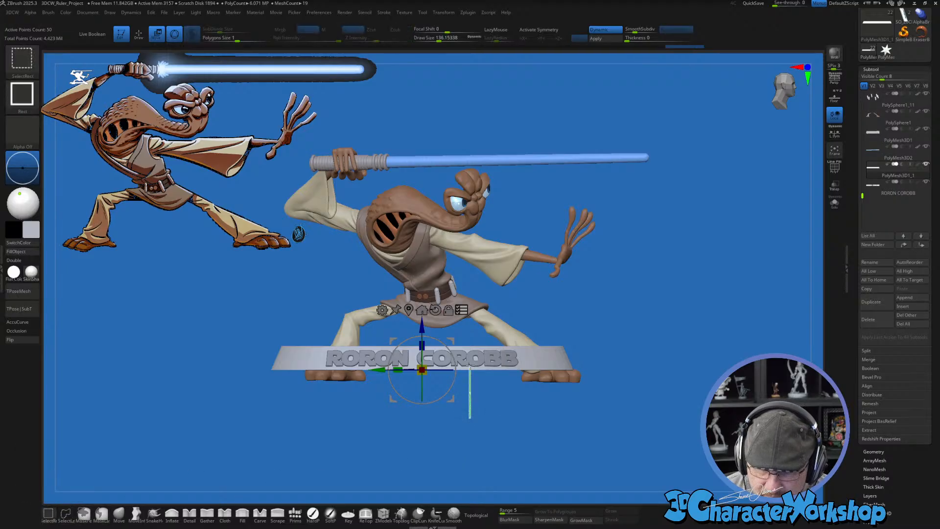
ctrl+shift+click(527, 371)
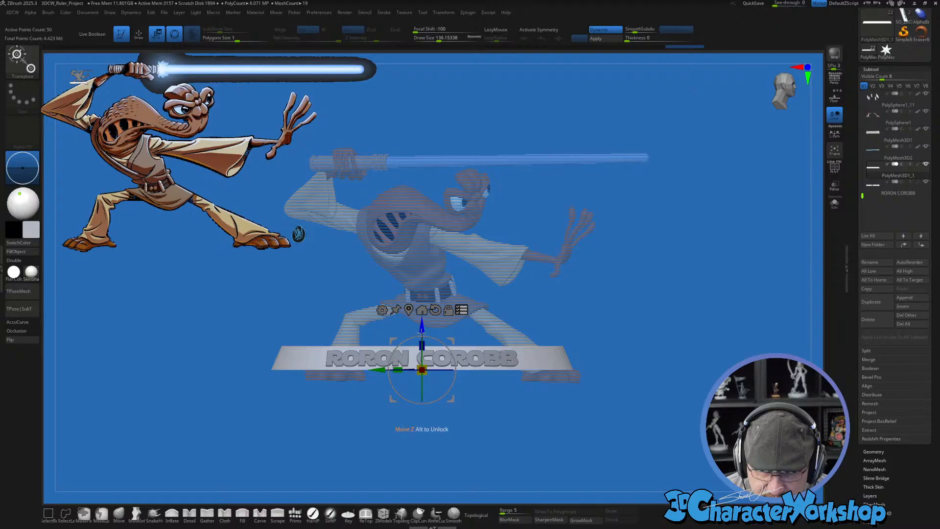
drag(421, 332, 420, 366)
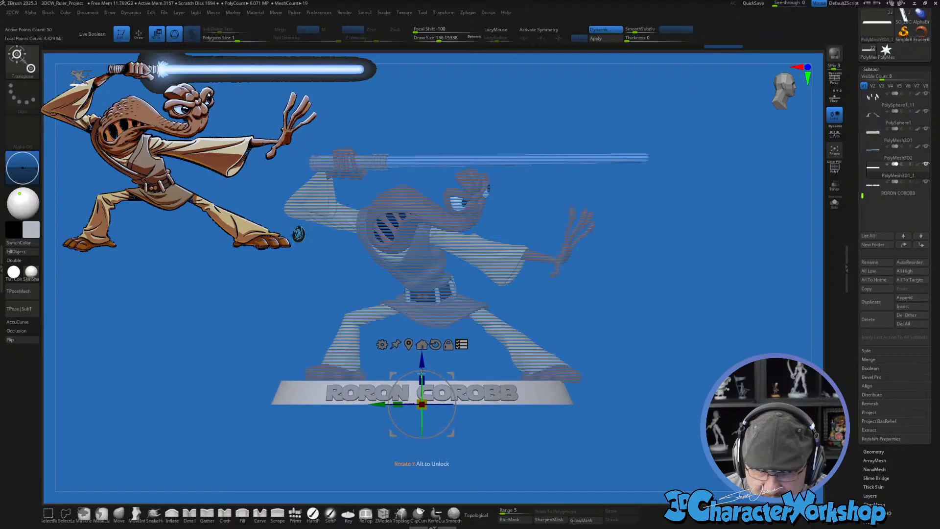
Step: Switch the transpose selection from the base and lettering to all the character's parts, and shift the character sideways to center it over the base
mouse_move(624, 316)
mouse_down()
mouse_move(613, 351)
mouse_move(623, 327)
mouse_up()
ctrl+shift+drag(670, 265, 678, 422)
ctrl+shift+drag(681, 242, 698, 413)
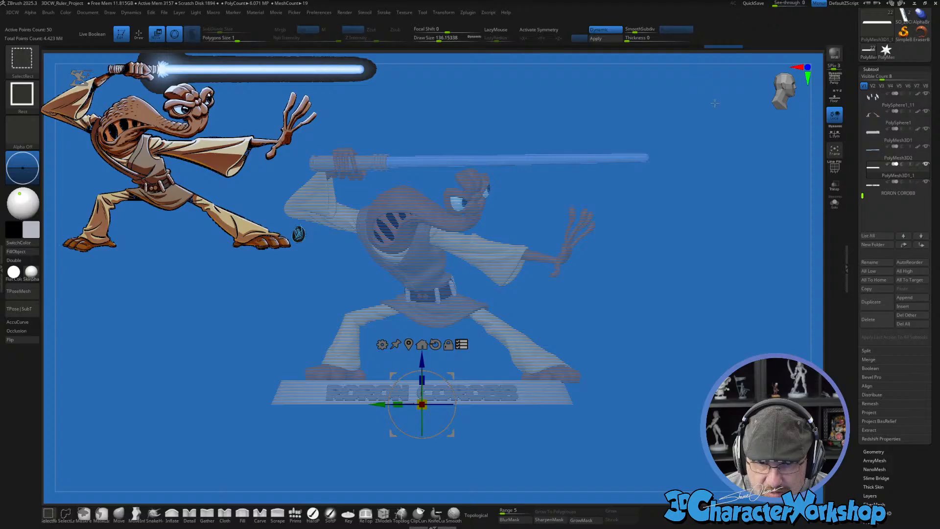
mouse_move(724, 97)
ctrl+shift+mouse_down()
mouse_move(648, 166)
mouse_move(297, 309)
mouse_move(235, 342)
mouse_move(227, 366)
ctrl+shift+mouse_up()
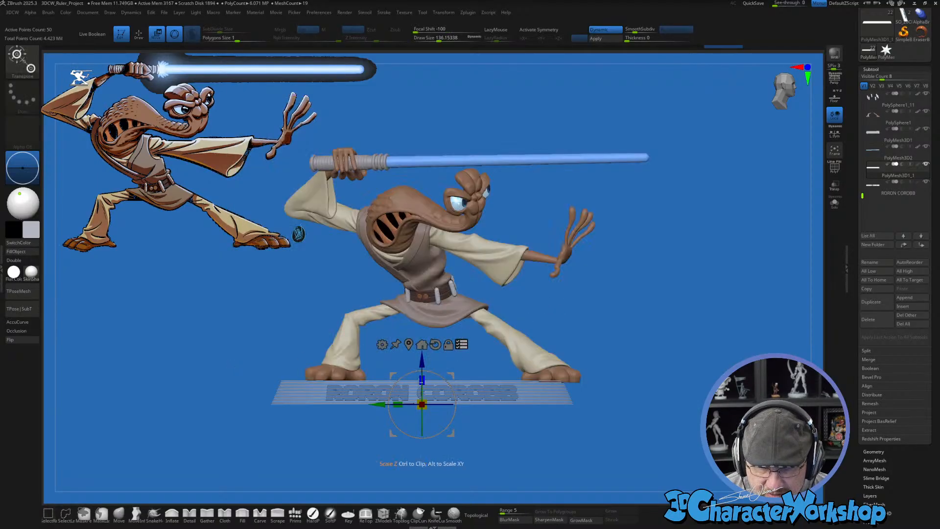
drag(371, 408, 352, 408)
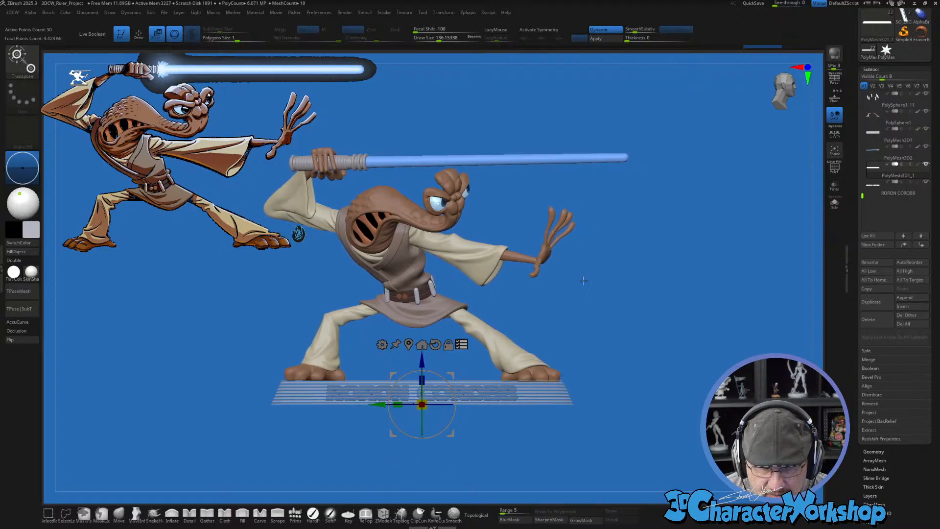
Step: Reset the gizmo's orientation, place its pivot on the base's top, and scale the character down slightly so both feet sit inside the rim
drag(608, 287, 668, 247)
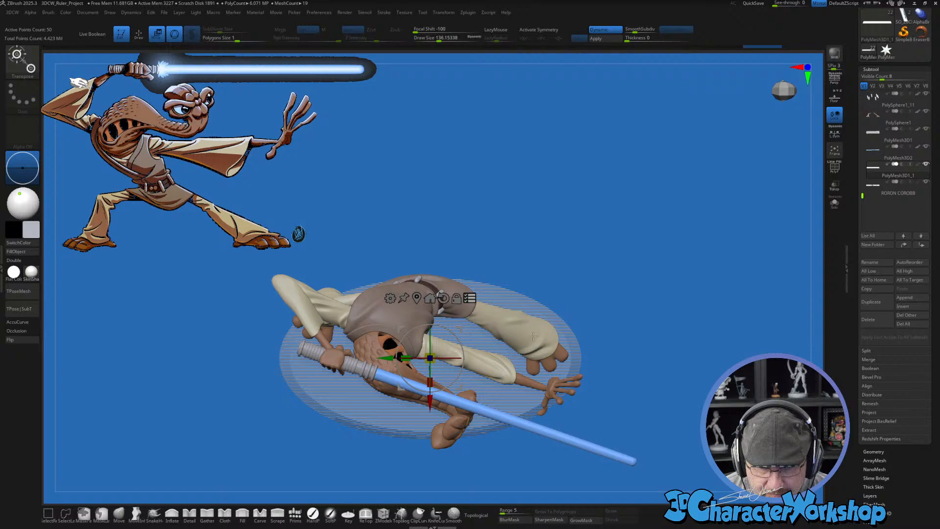
drag(456, 338, 615, 221)
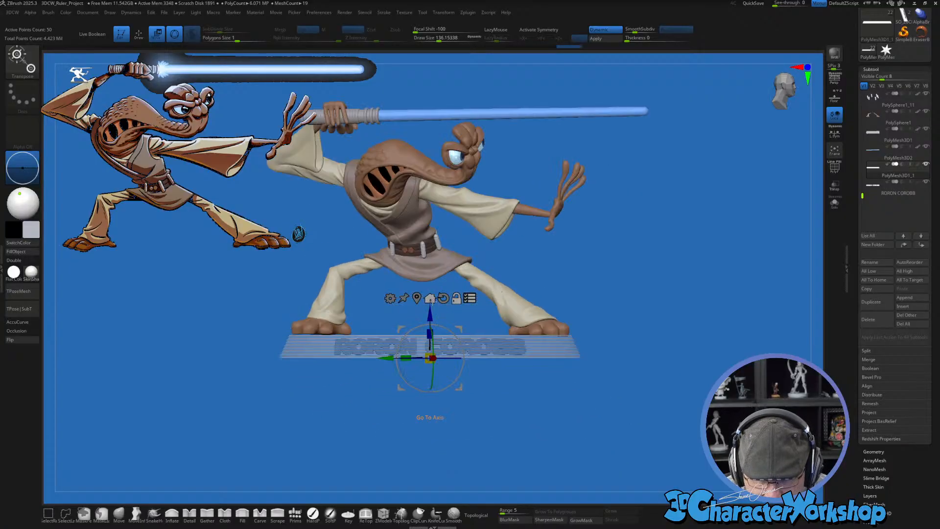
click(443, 298)
drag(431, 313, 429, 292)
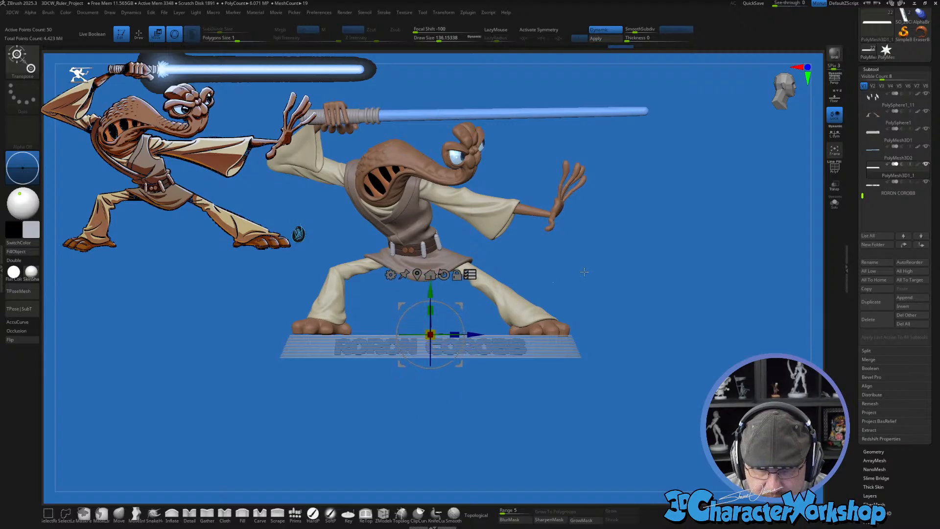
drag(430, 334, 455, 312)
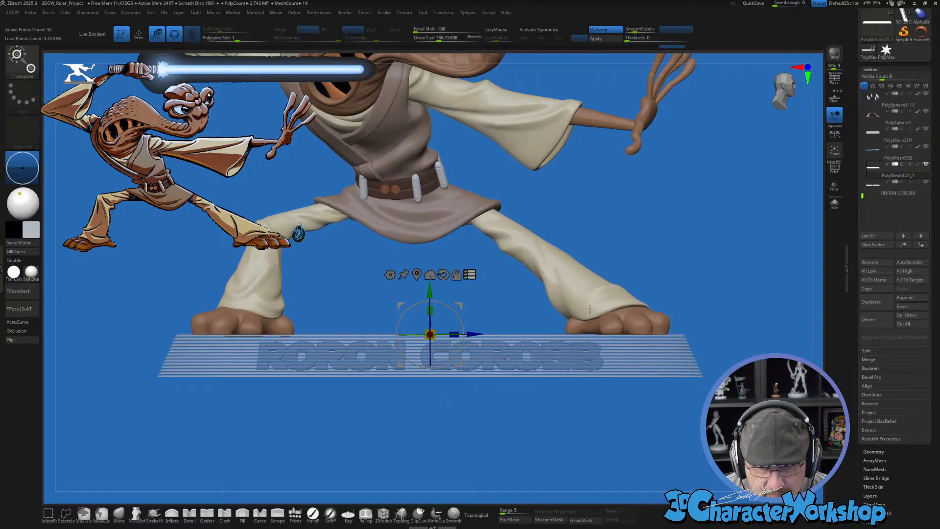
key(f)
key(q)
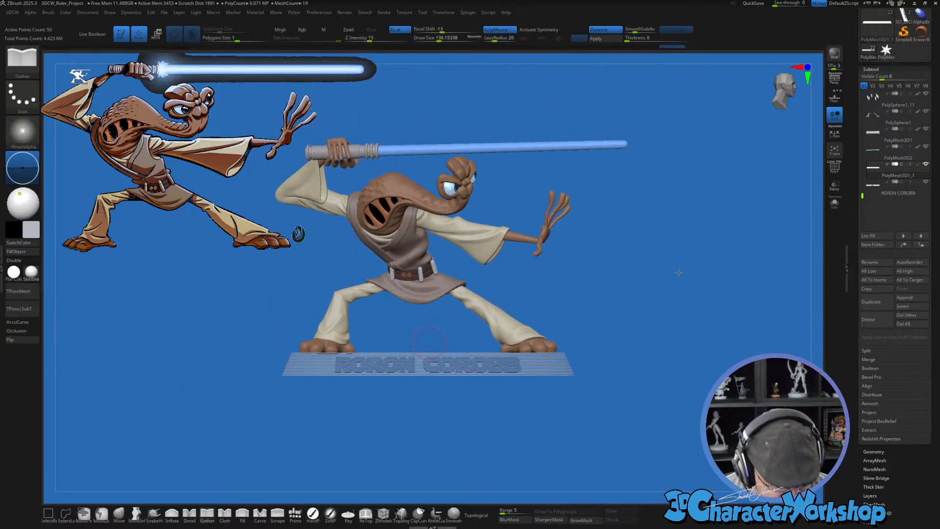
Step: Move the character slightly toward the front of the base in side view, and turn off transposing of all selected subtools
drag(680, 271, 632, 304)
key(w)
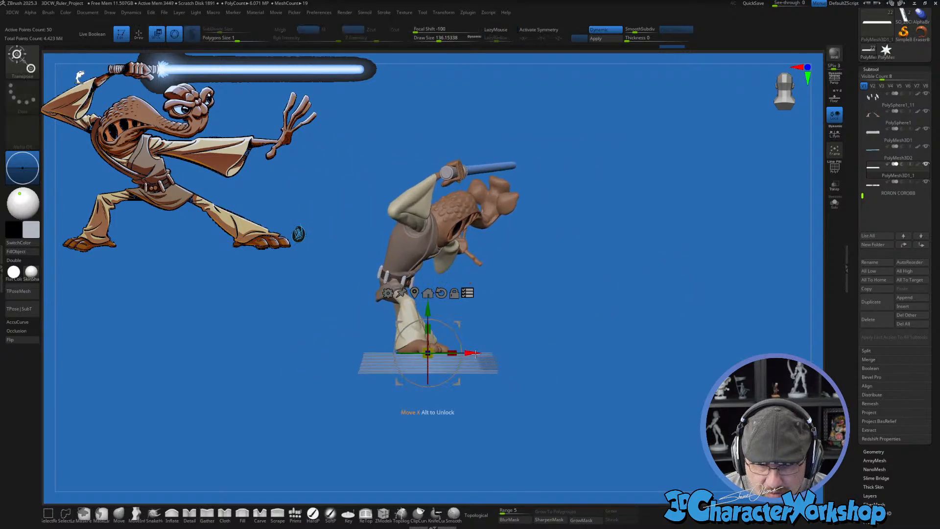
drag(475, 353, 480, 353)
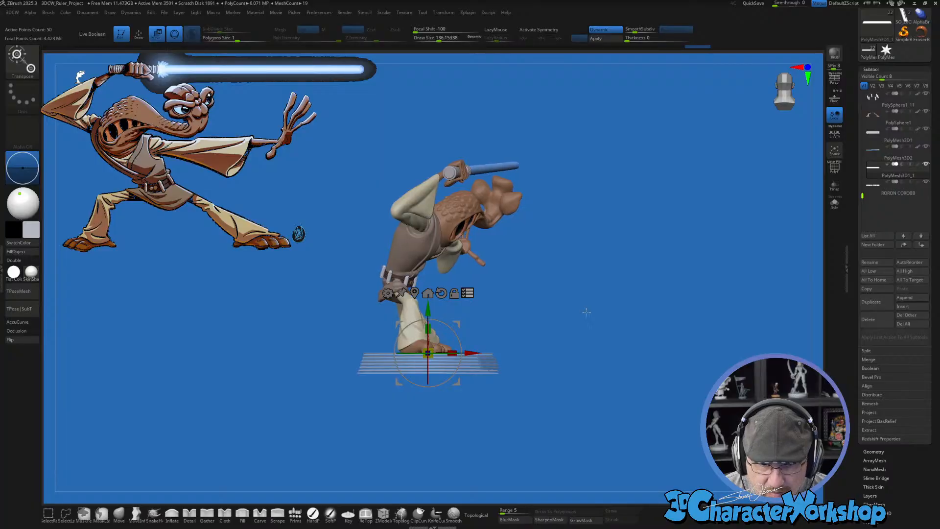
key(q)
shift+drag(588, 311, 598, 319)
drag(648, 289, 633, 331)
key(w)
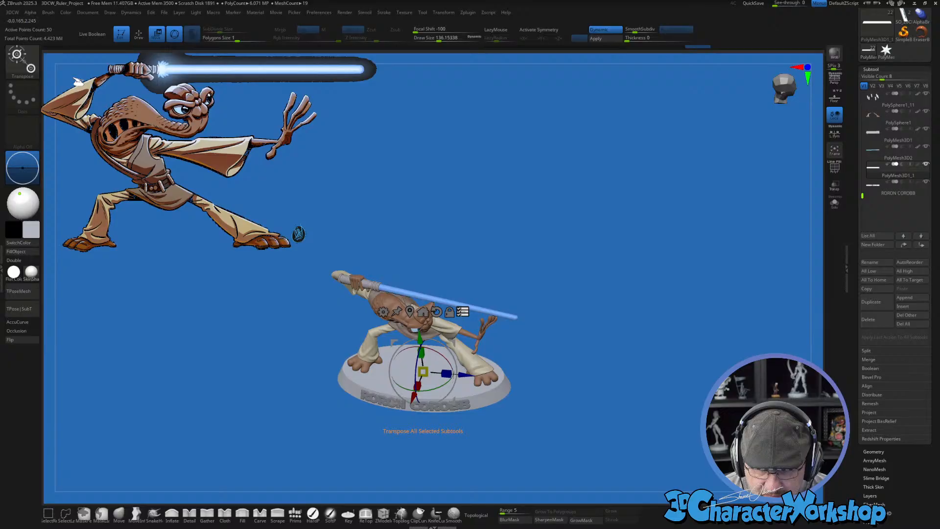
shift+drag(583, 306, 603, 268)
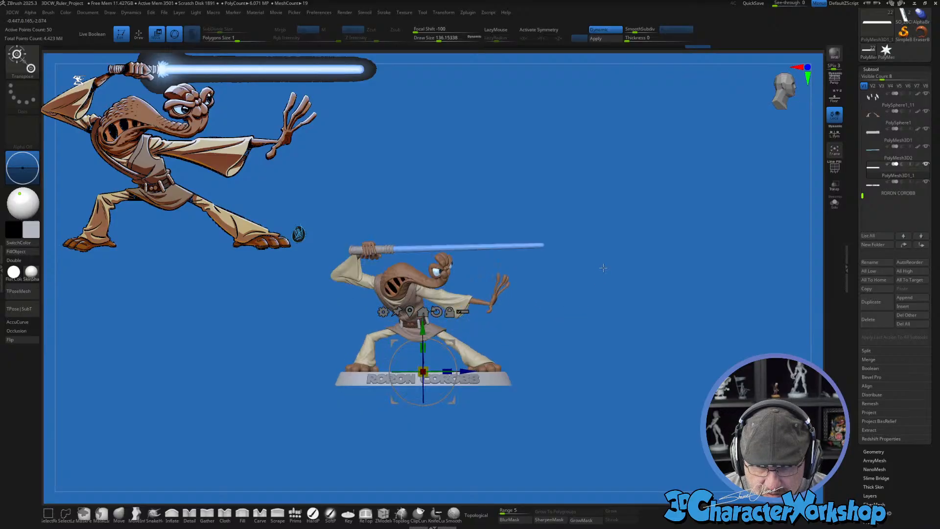
Step: Turn on perspective and frame the whole character on its base from a slightly raised front angle
key(q)
mouse_move(604, 330)
alt+mouse_down()
mouse_move(594, 304)
mouse_move(607, 347)
mouse_move(663, 384)
alt+mouse_up()
key(p)
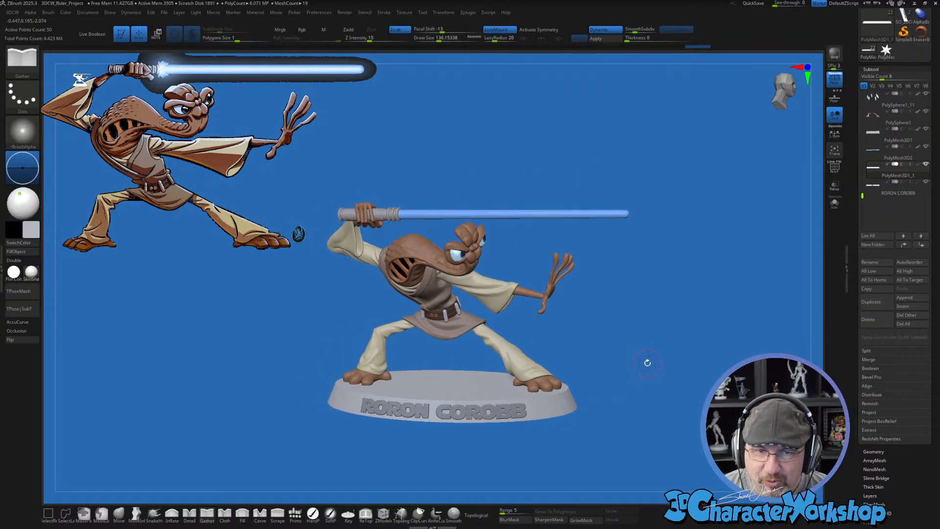
mouse_move(645, 341)
mouse_down()
mouse_move(670, 346)
mouse_move(670, 360)
mouse_move(718, 360)
mouse_up()
drag(672, 325, 680, 326)
key(s)
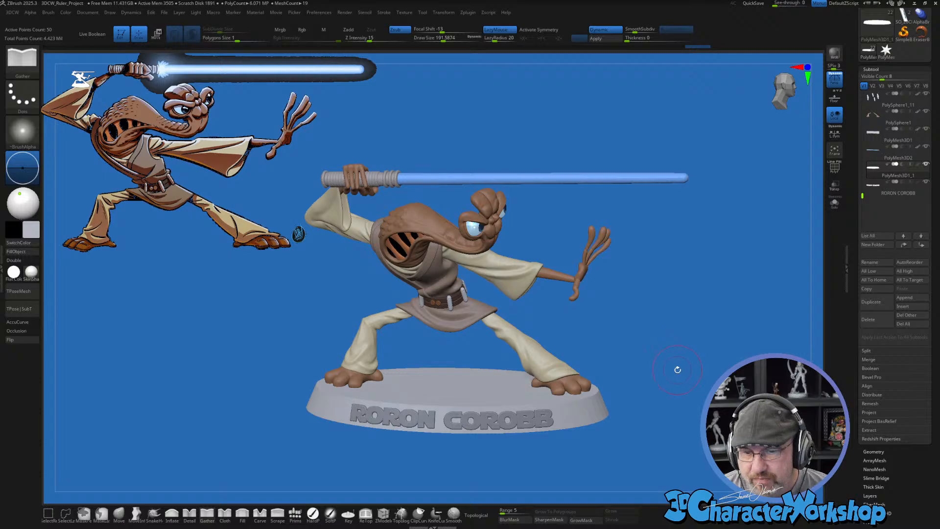
drag(677, 370, 674, 365)
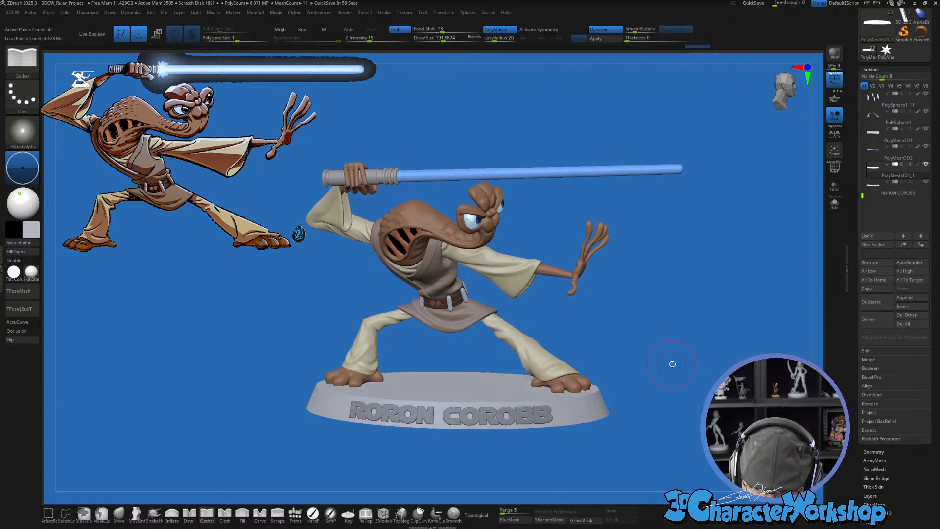
drag(670, 364, 673, 339)
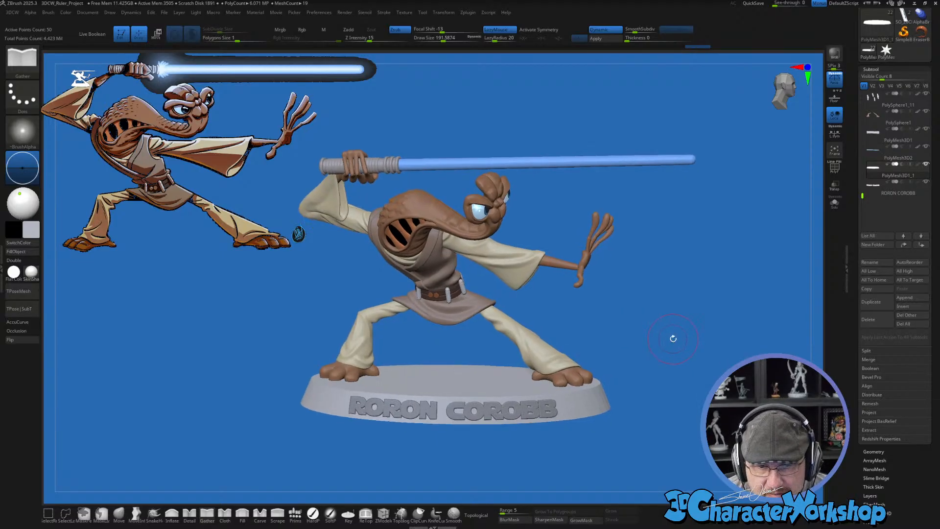
Step: Save the character with its display base and lettering as a tool file
drag(861, 133, 861, 233)
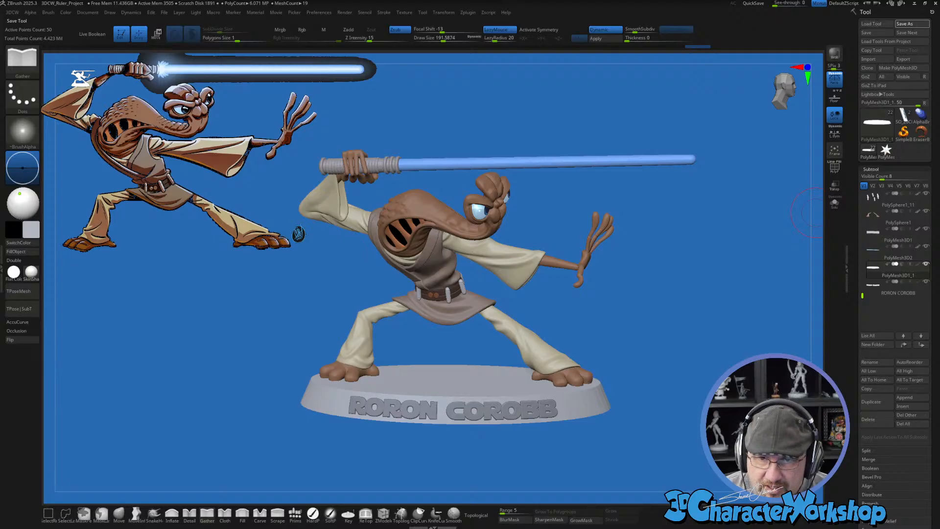
key(s)
drag(631, 119, 636, 120)
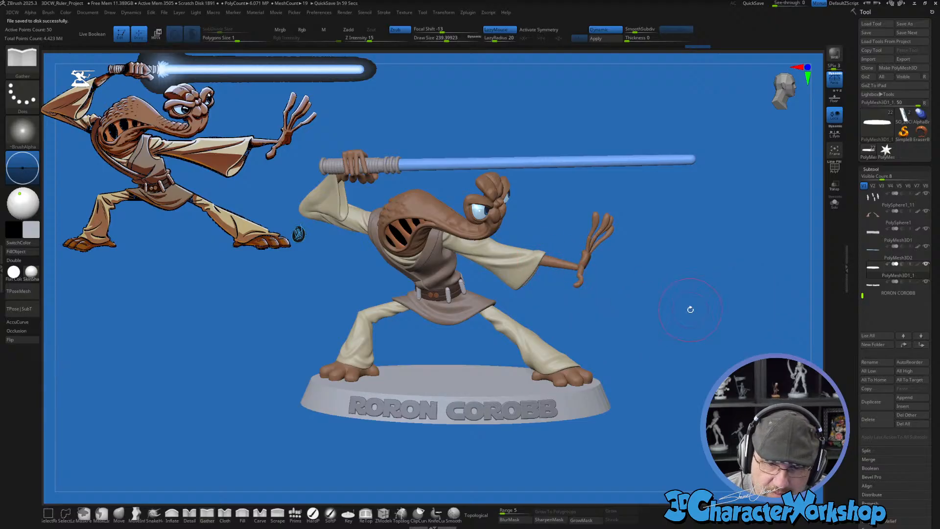
key(s)
mouse_move(660, 292)
mouse_down()
mouse_move(642, 297)
mouse_move(655, 297)
mouse_up()
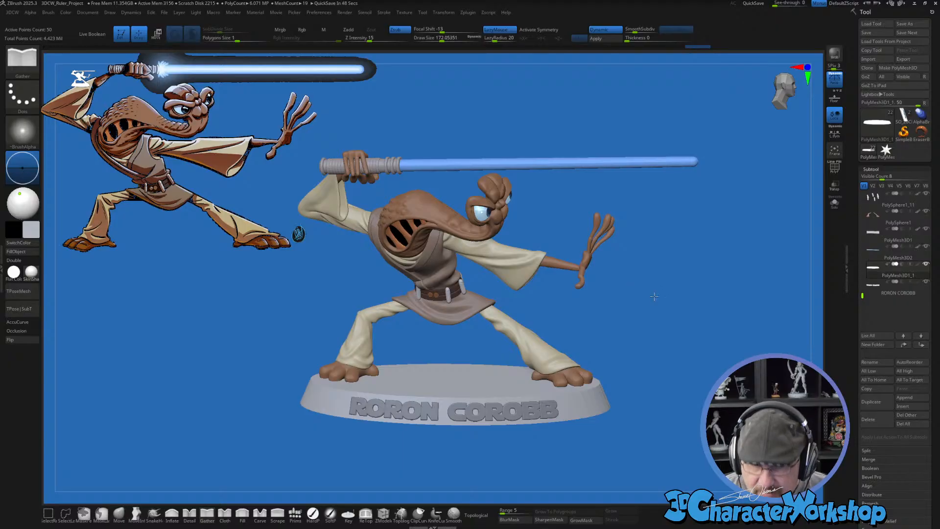
mouse_move(661, 280)
mouse_down()
mouse_move(629, 288)
mouse_move(637, 287)
mouse_up()
mouse_move(650, 252)
mouse_down()
mouse_move(637, 252)
mouse_move(689, 258)
mouse_move(677, 302)
mouse_move(690, 316)
mouse_up()
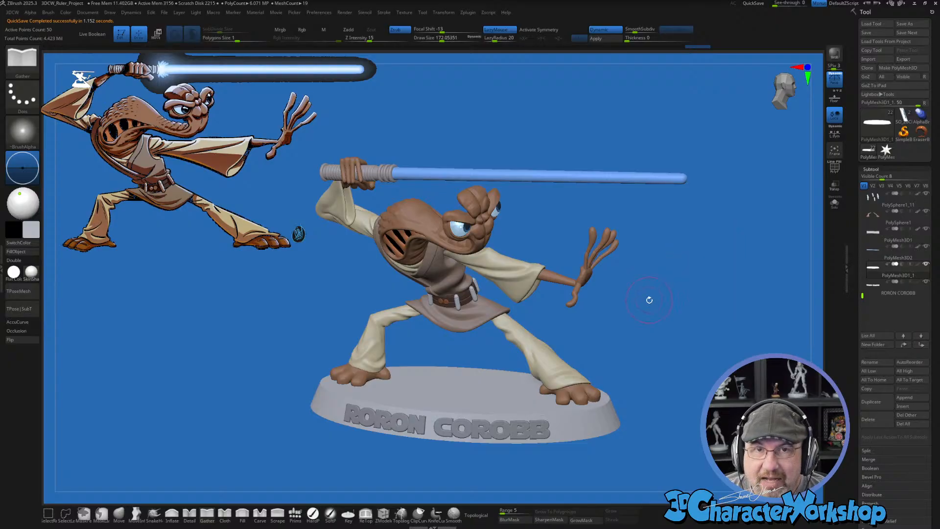
key(s)
click(675, 287)
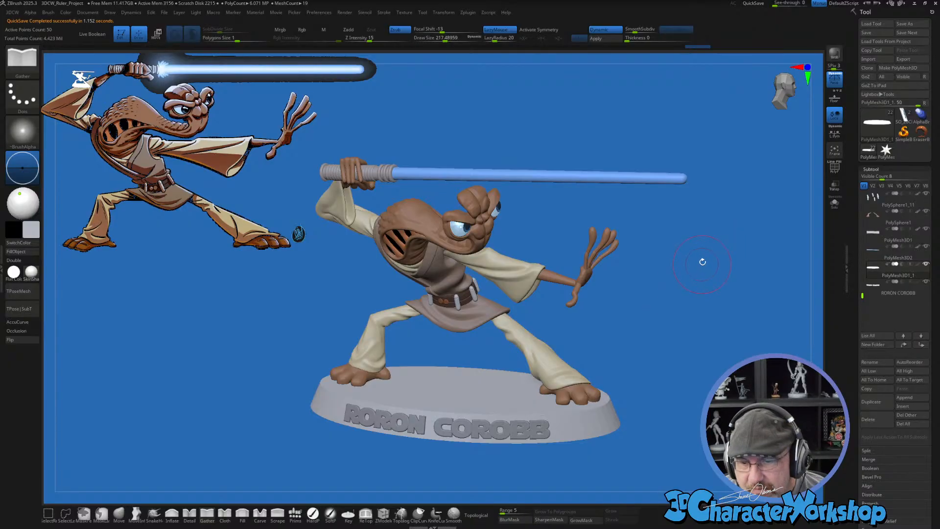